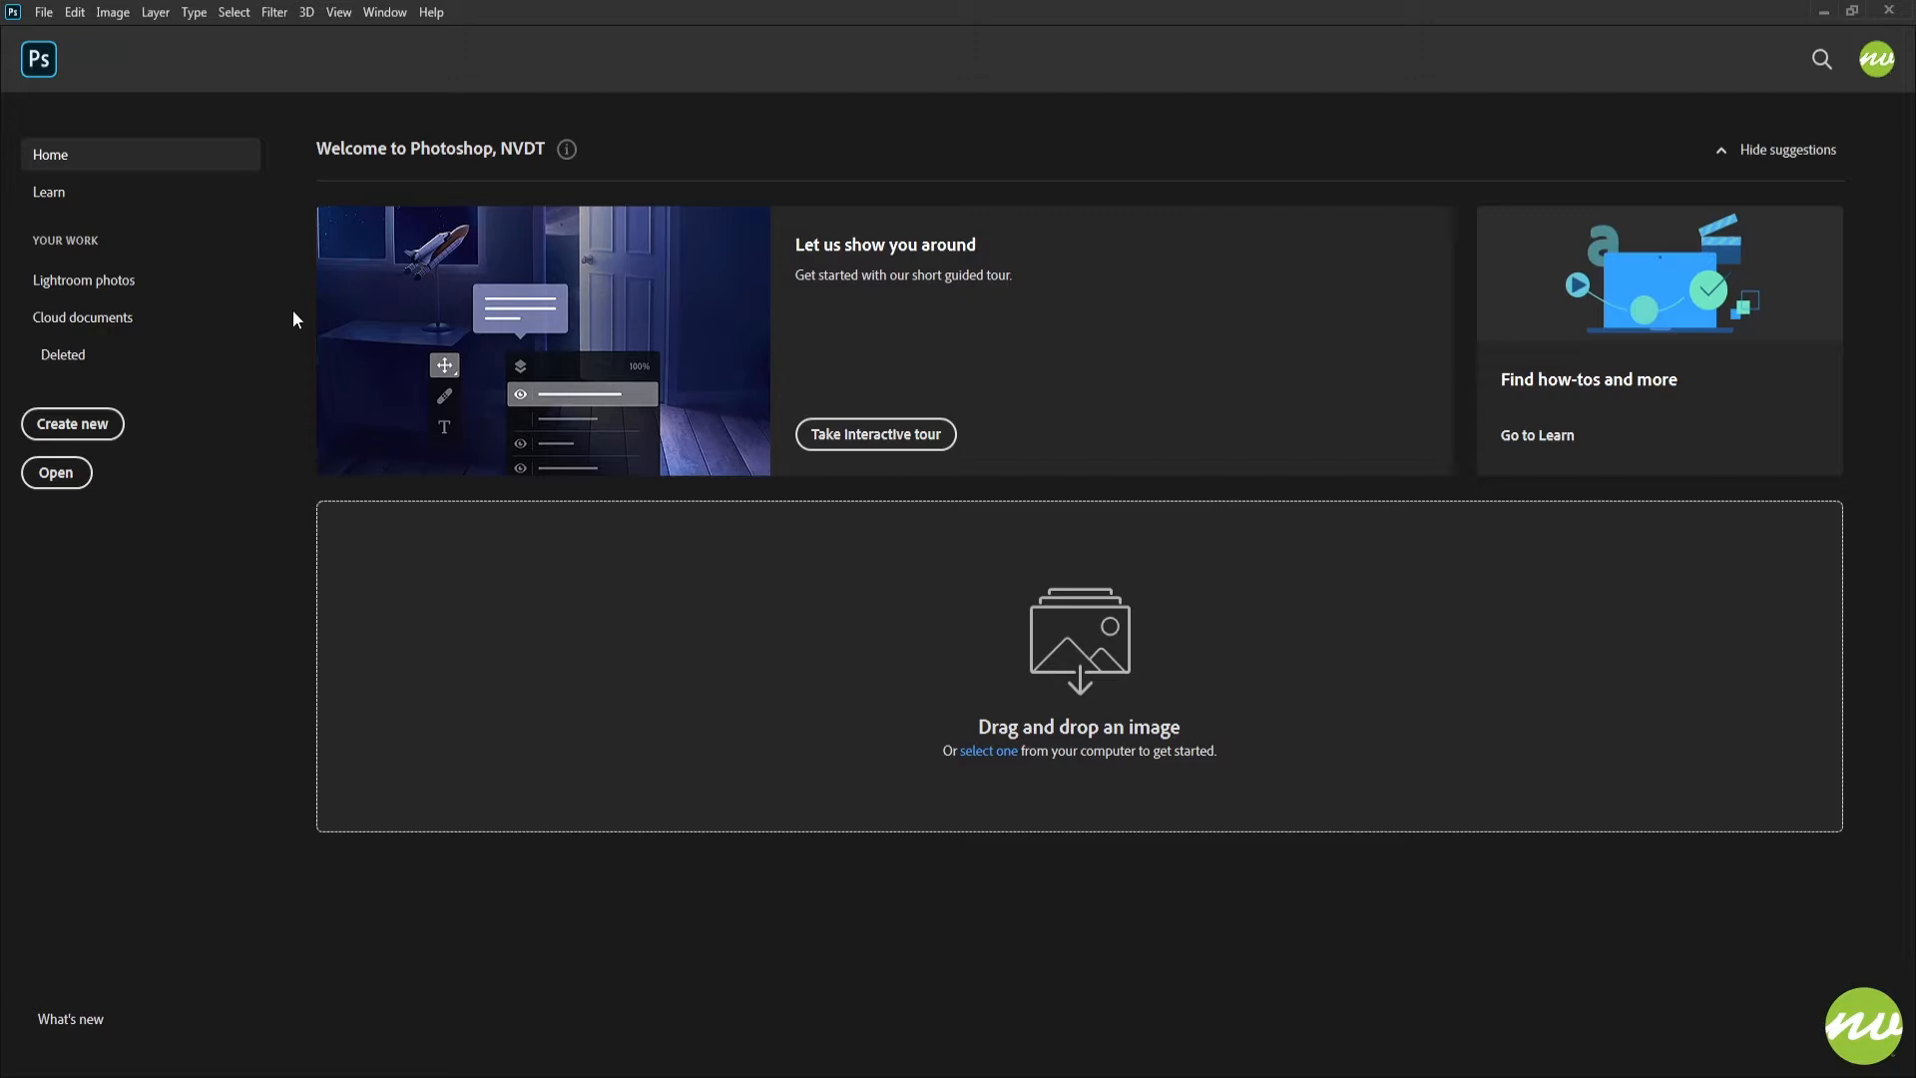
Create a new 3840 x 2160 px, 300 ppi document named TextEffect9.
click(93, 427)
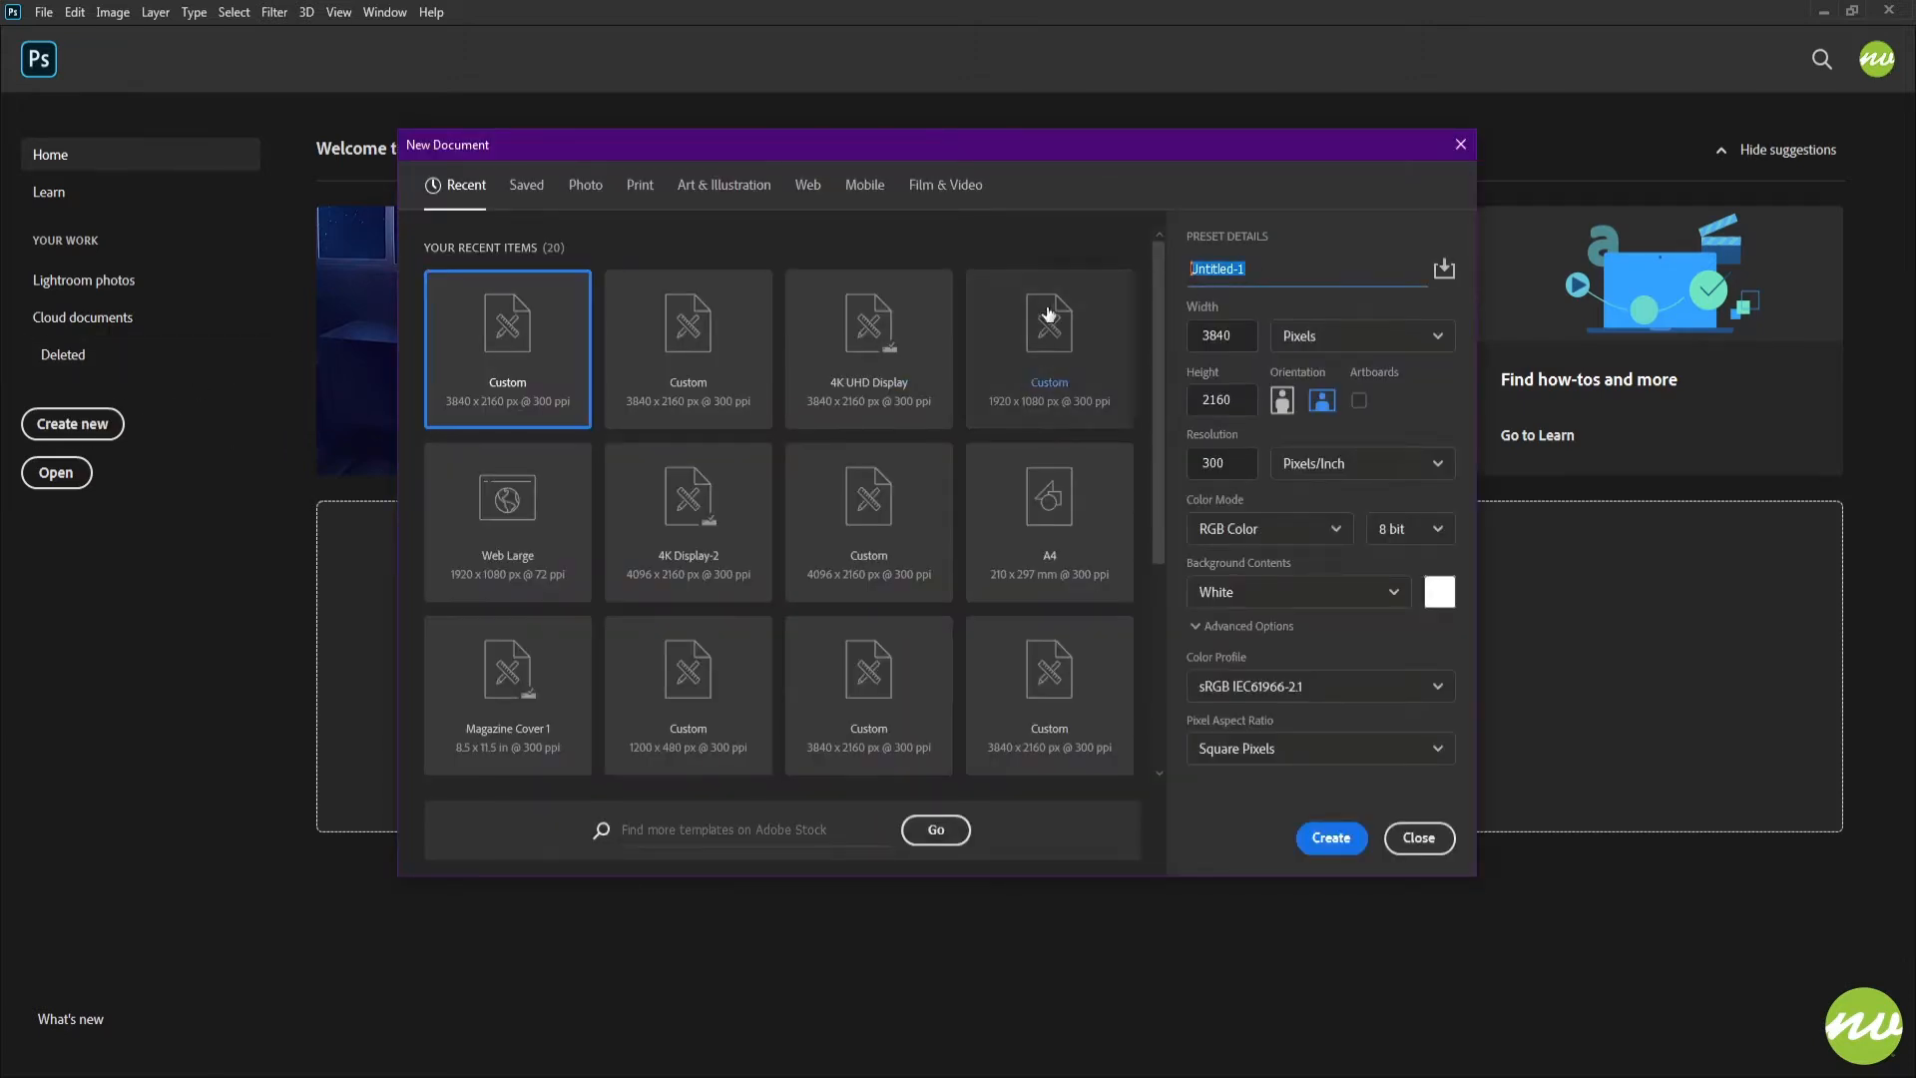
text(TextEffect9)
click(1323, 844)
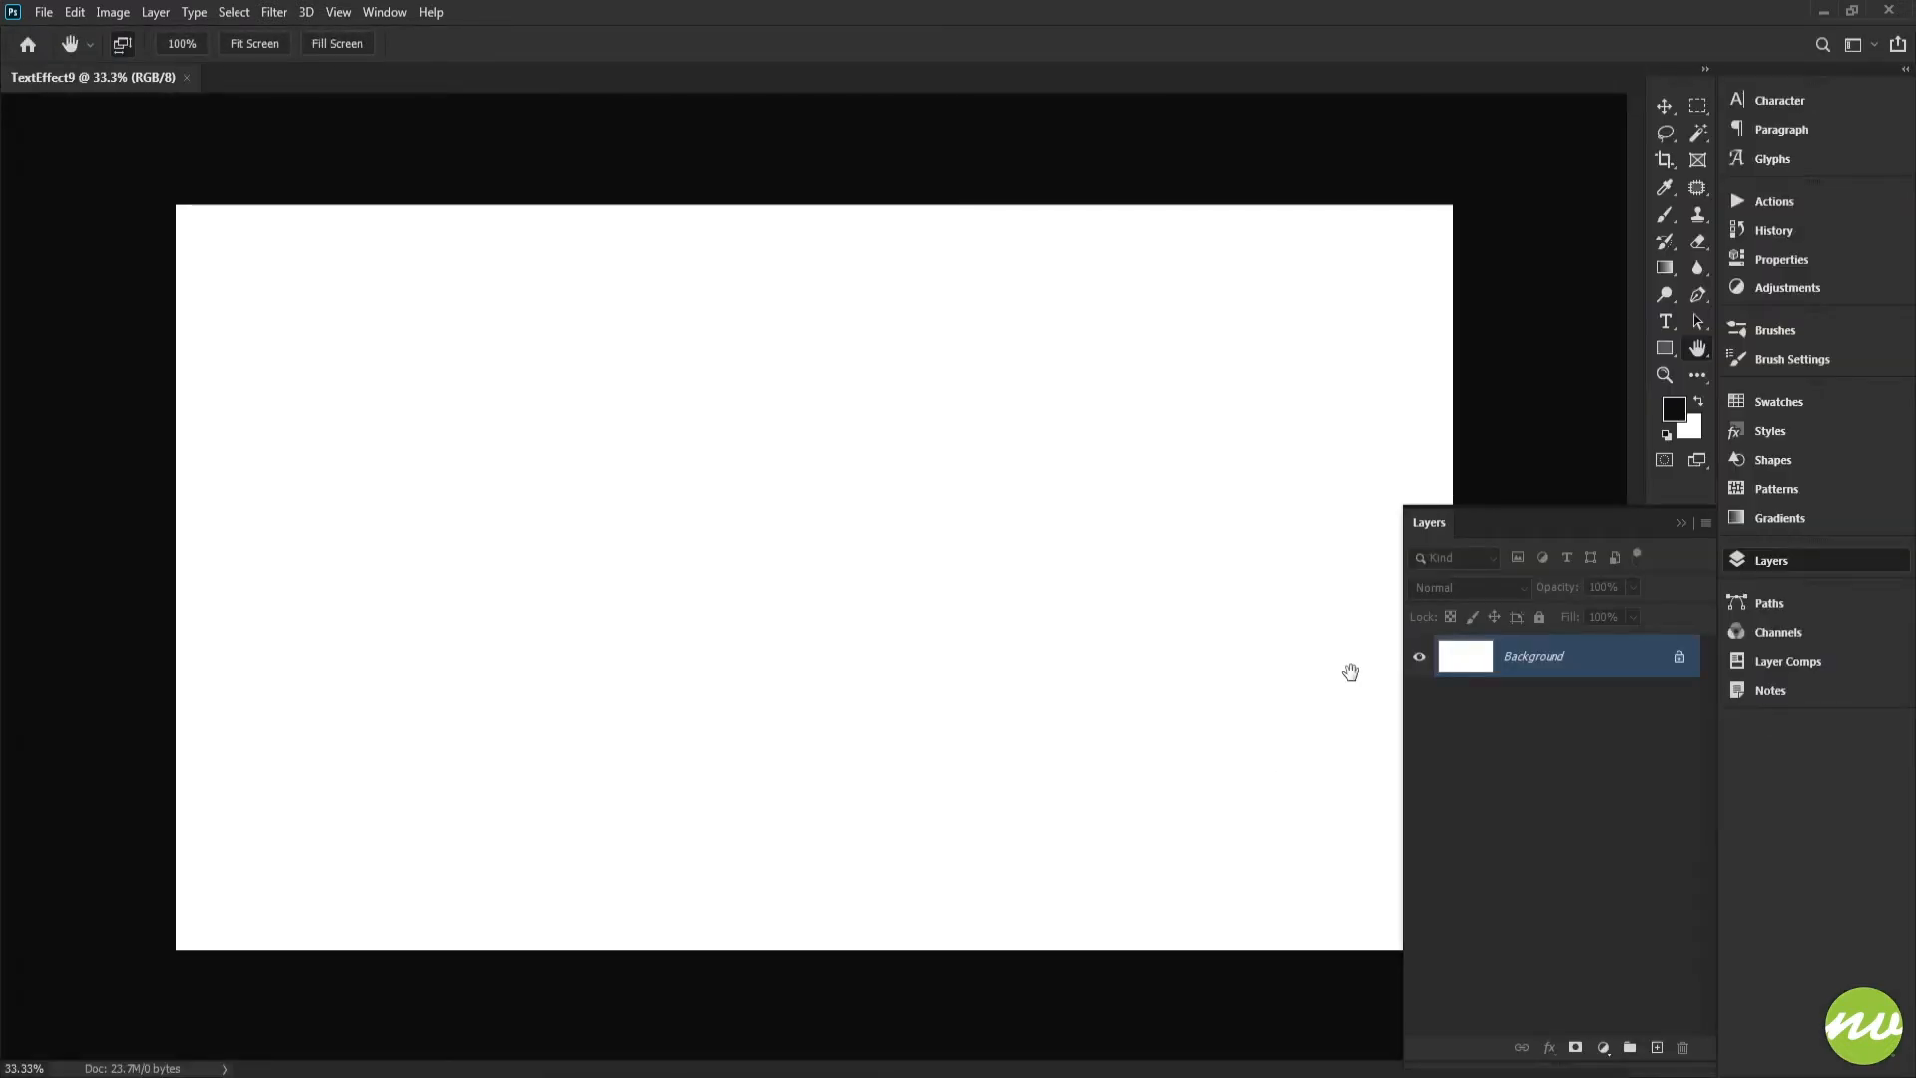
Add a Solid Color fill layer in near-black #09090a above the Background layer.
click(1605, 1044)
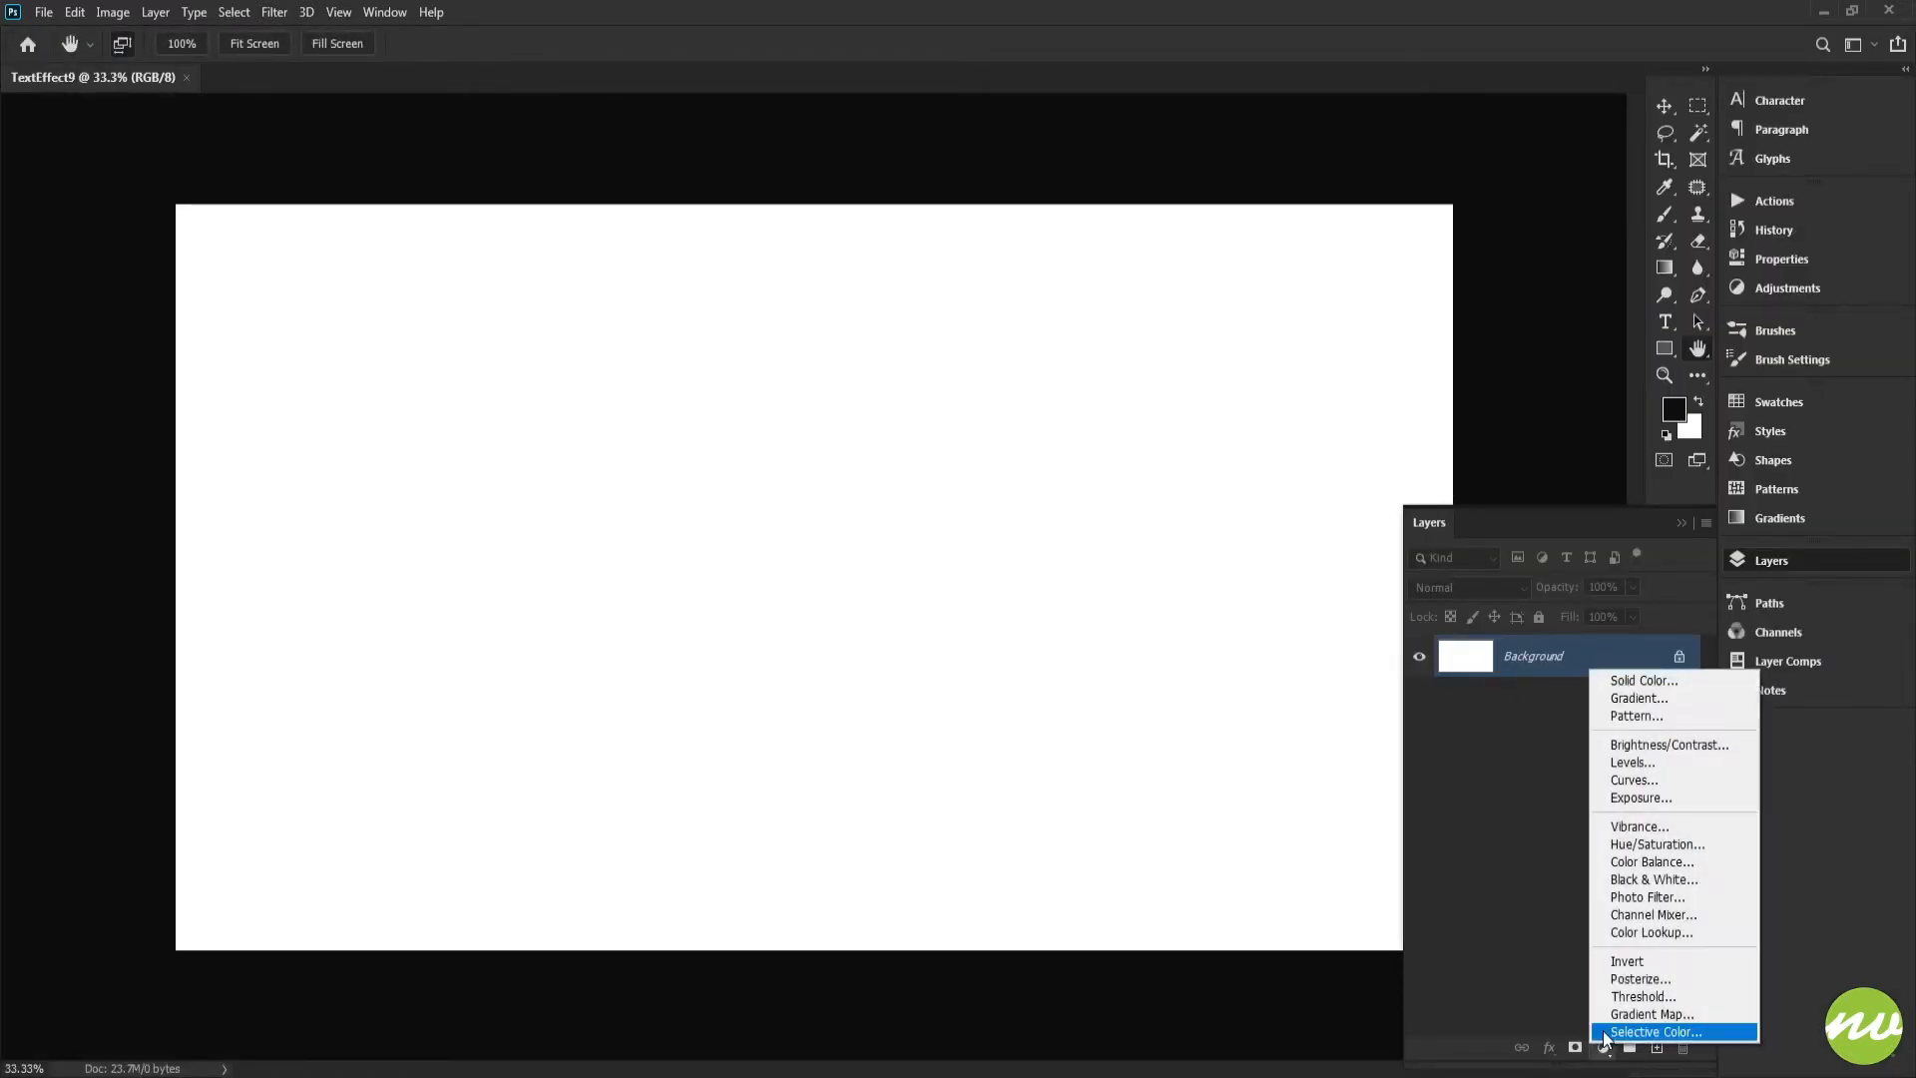
click(1618, 680)
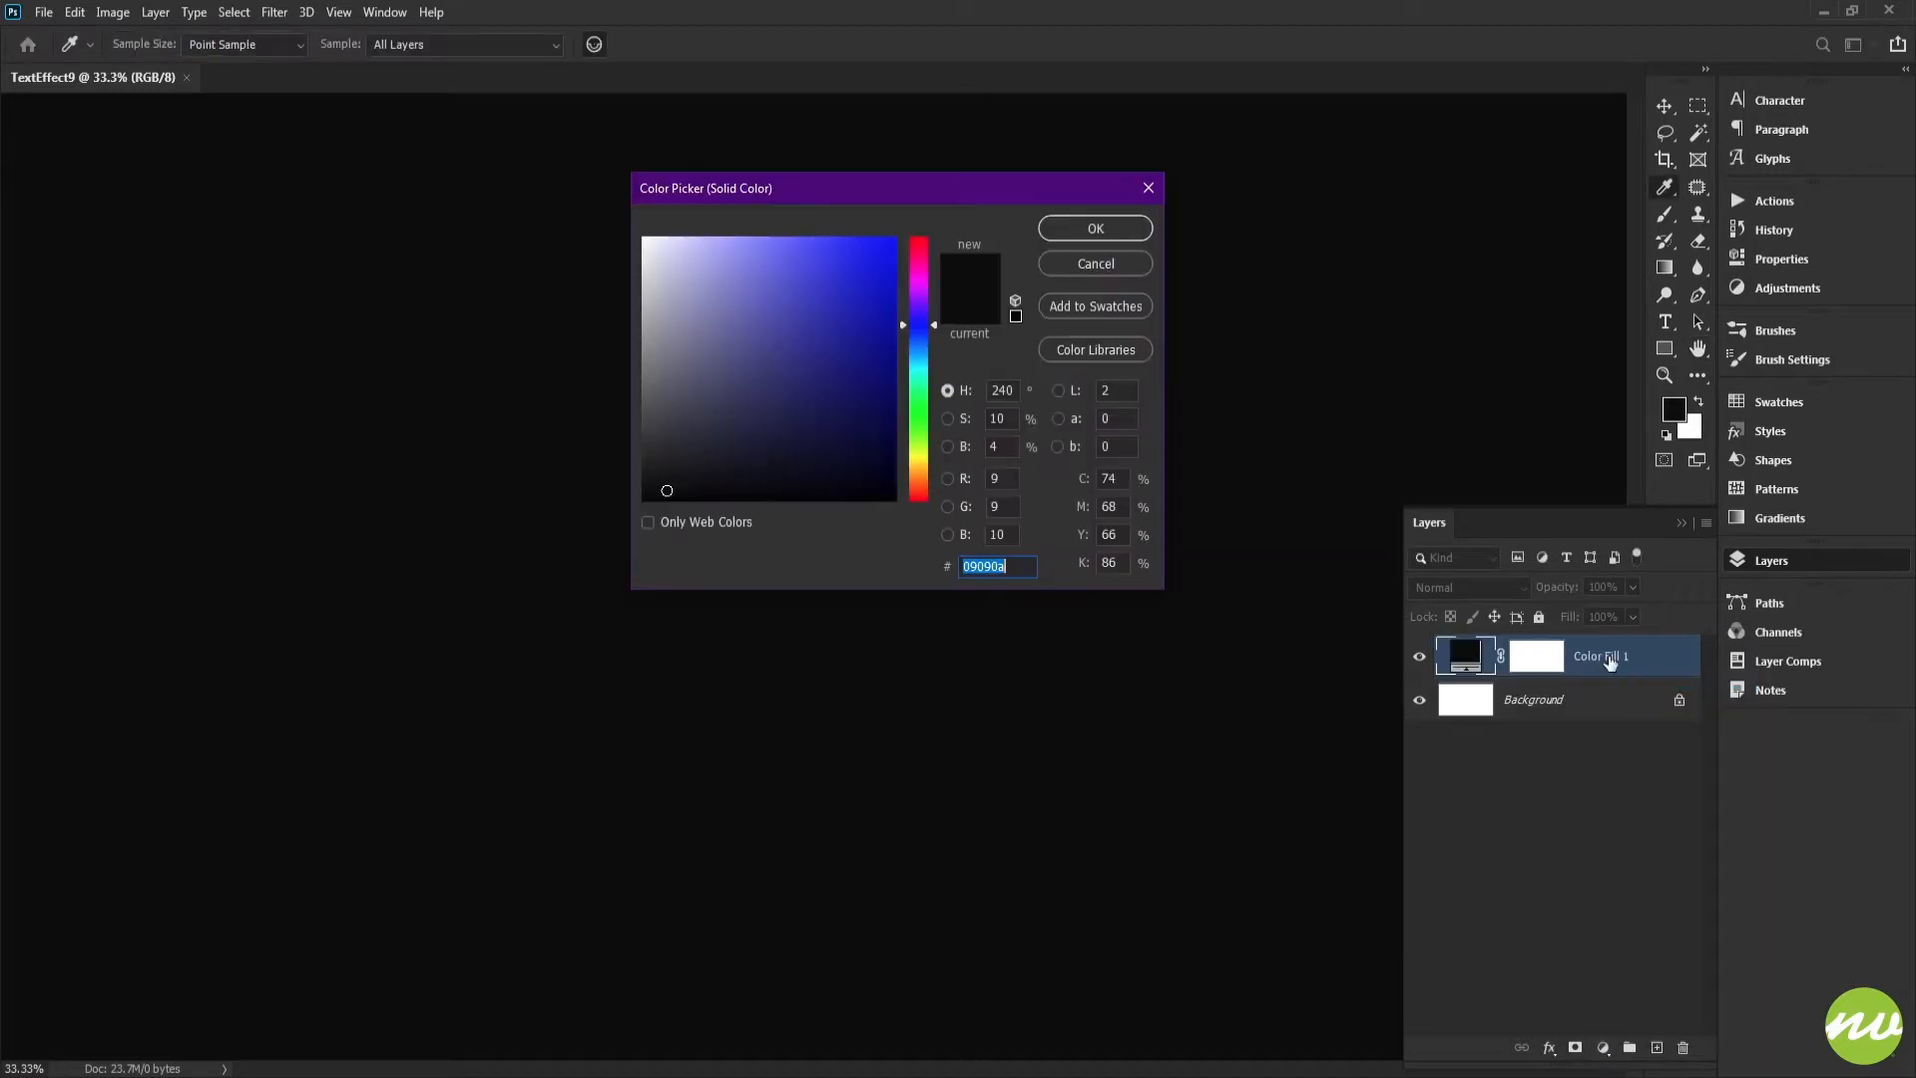
click(1671, 407)
double_click(1008, 566)
click(1095, 229)
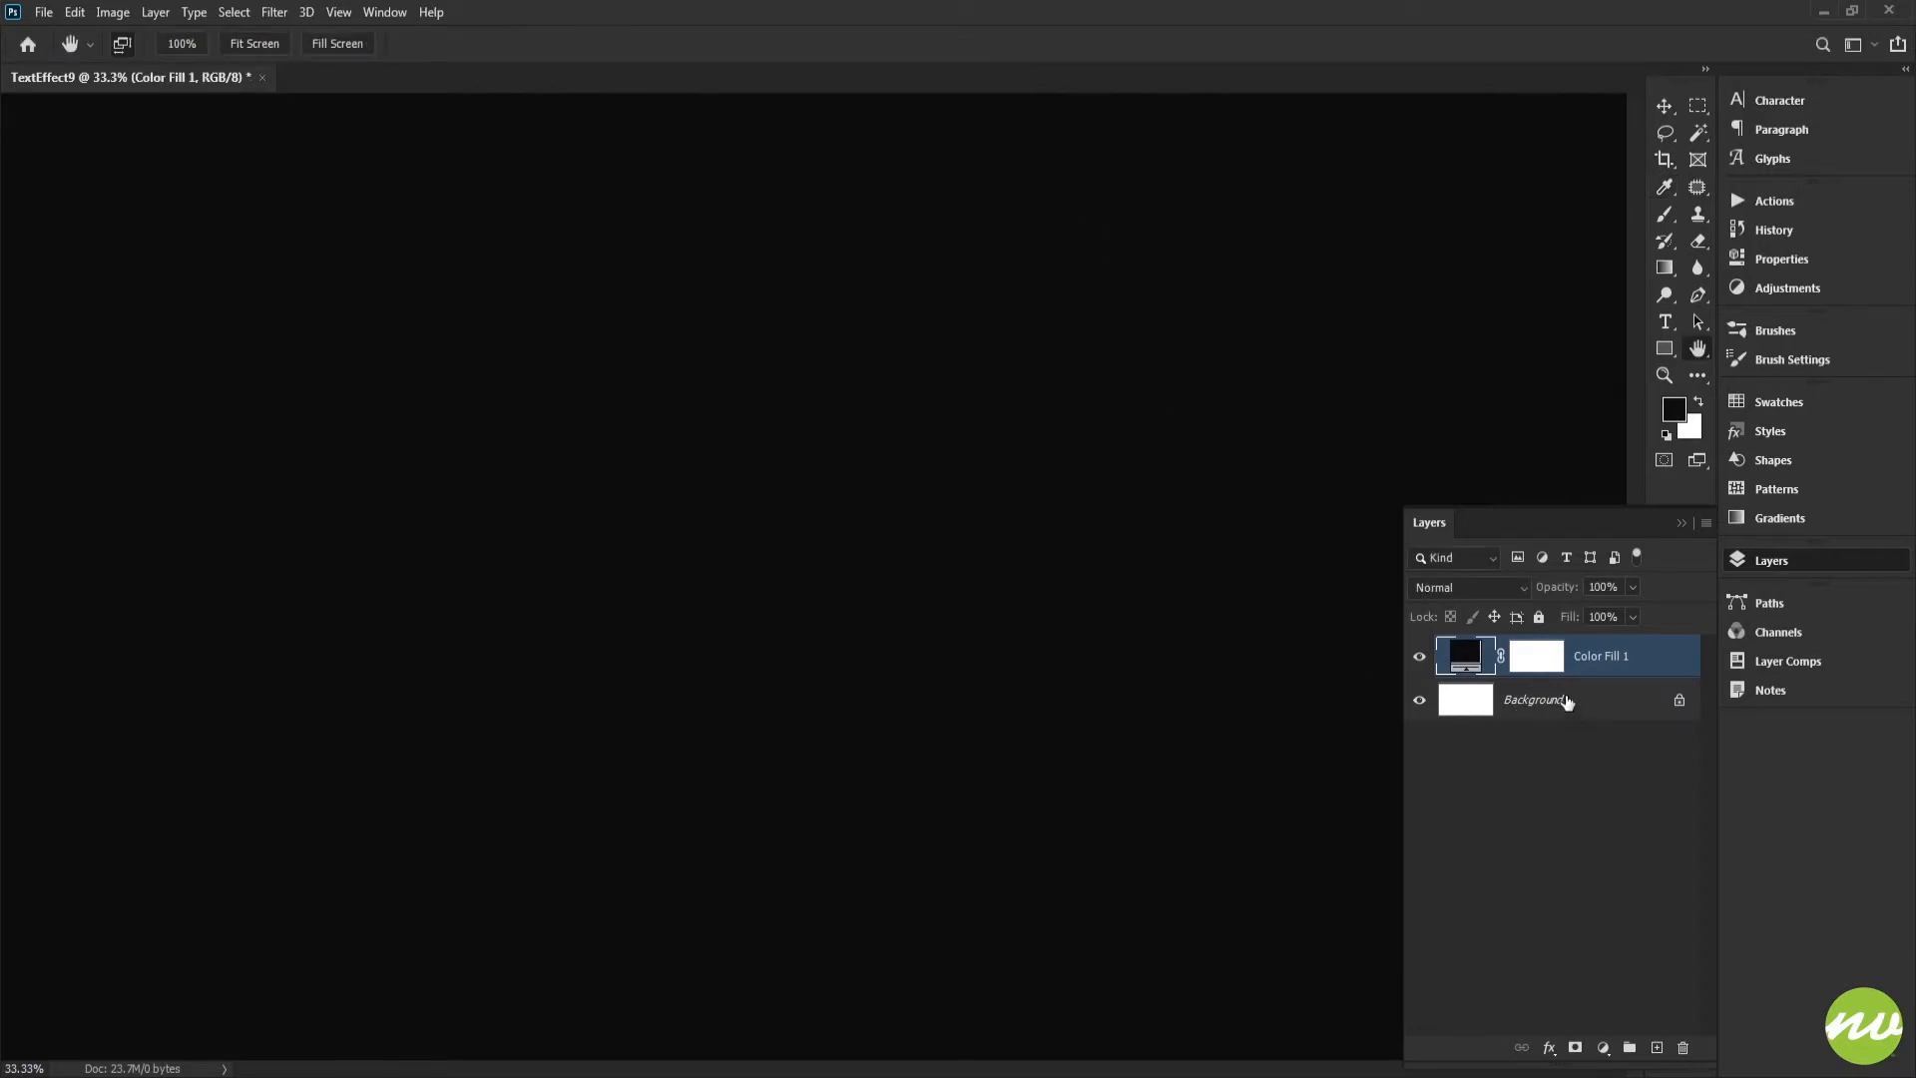
Delete the white Background layer, then put the color fill layer in a group named BG and collapse it.
click(1554, 707)
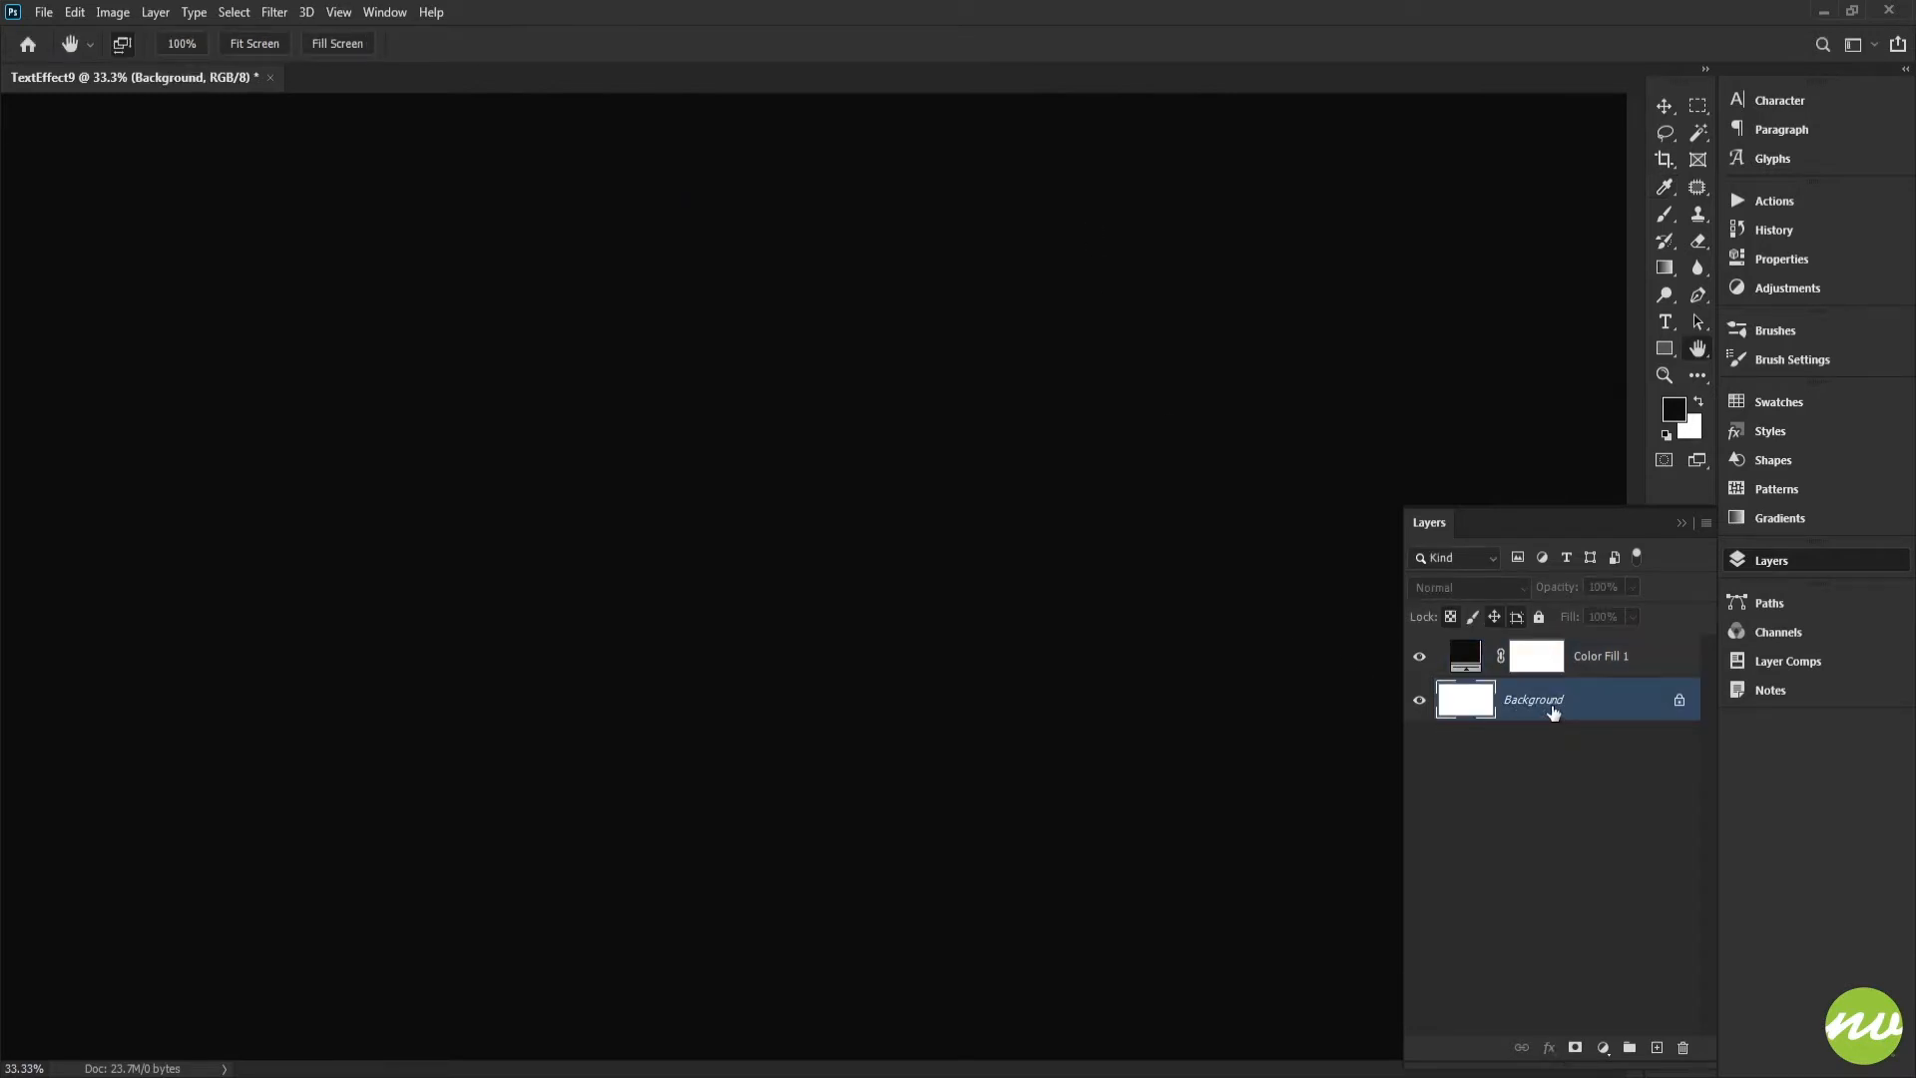
key(Delete)
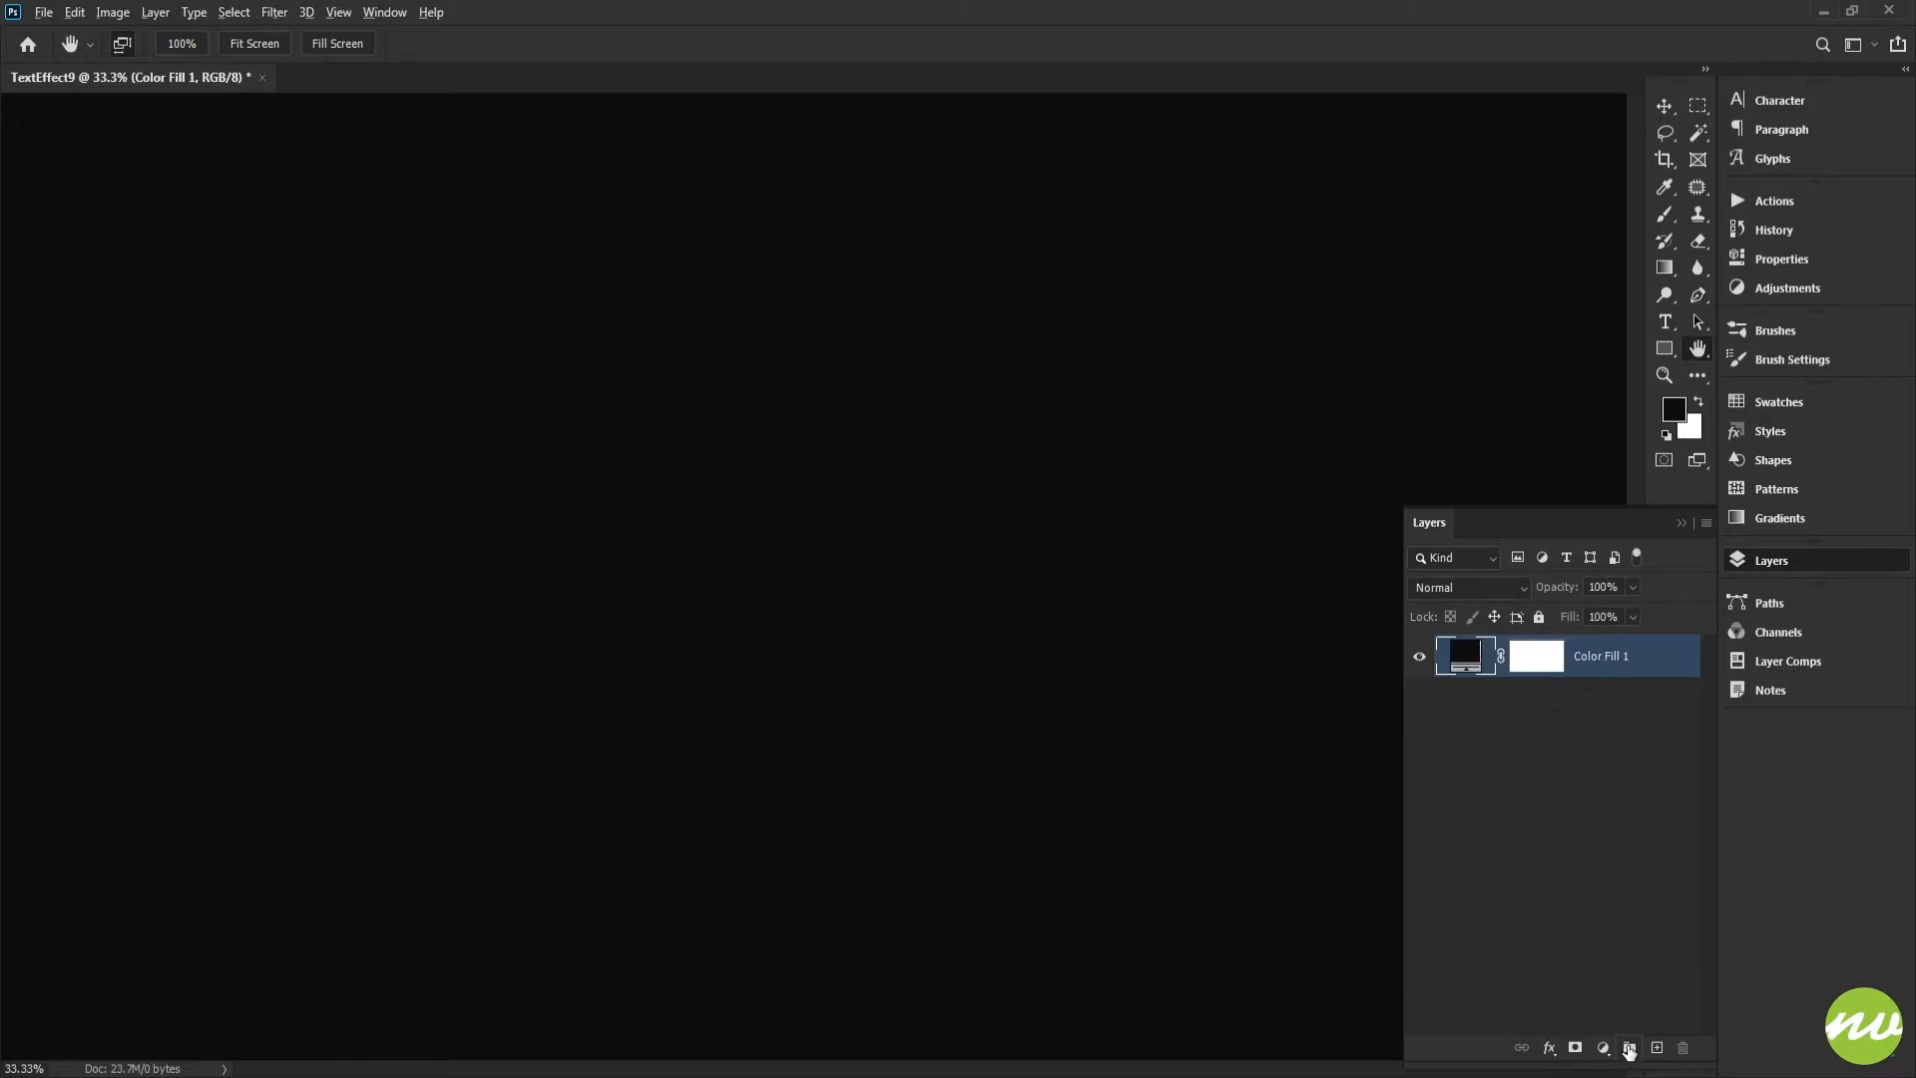
alt+click(1629, 1048)
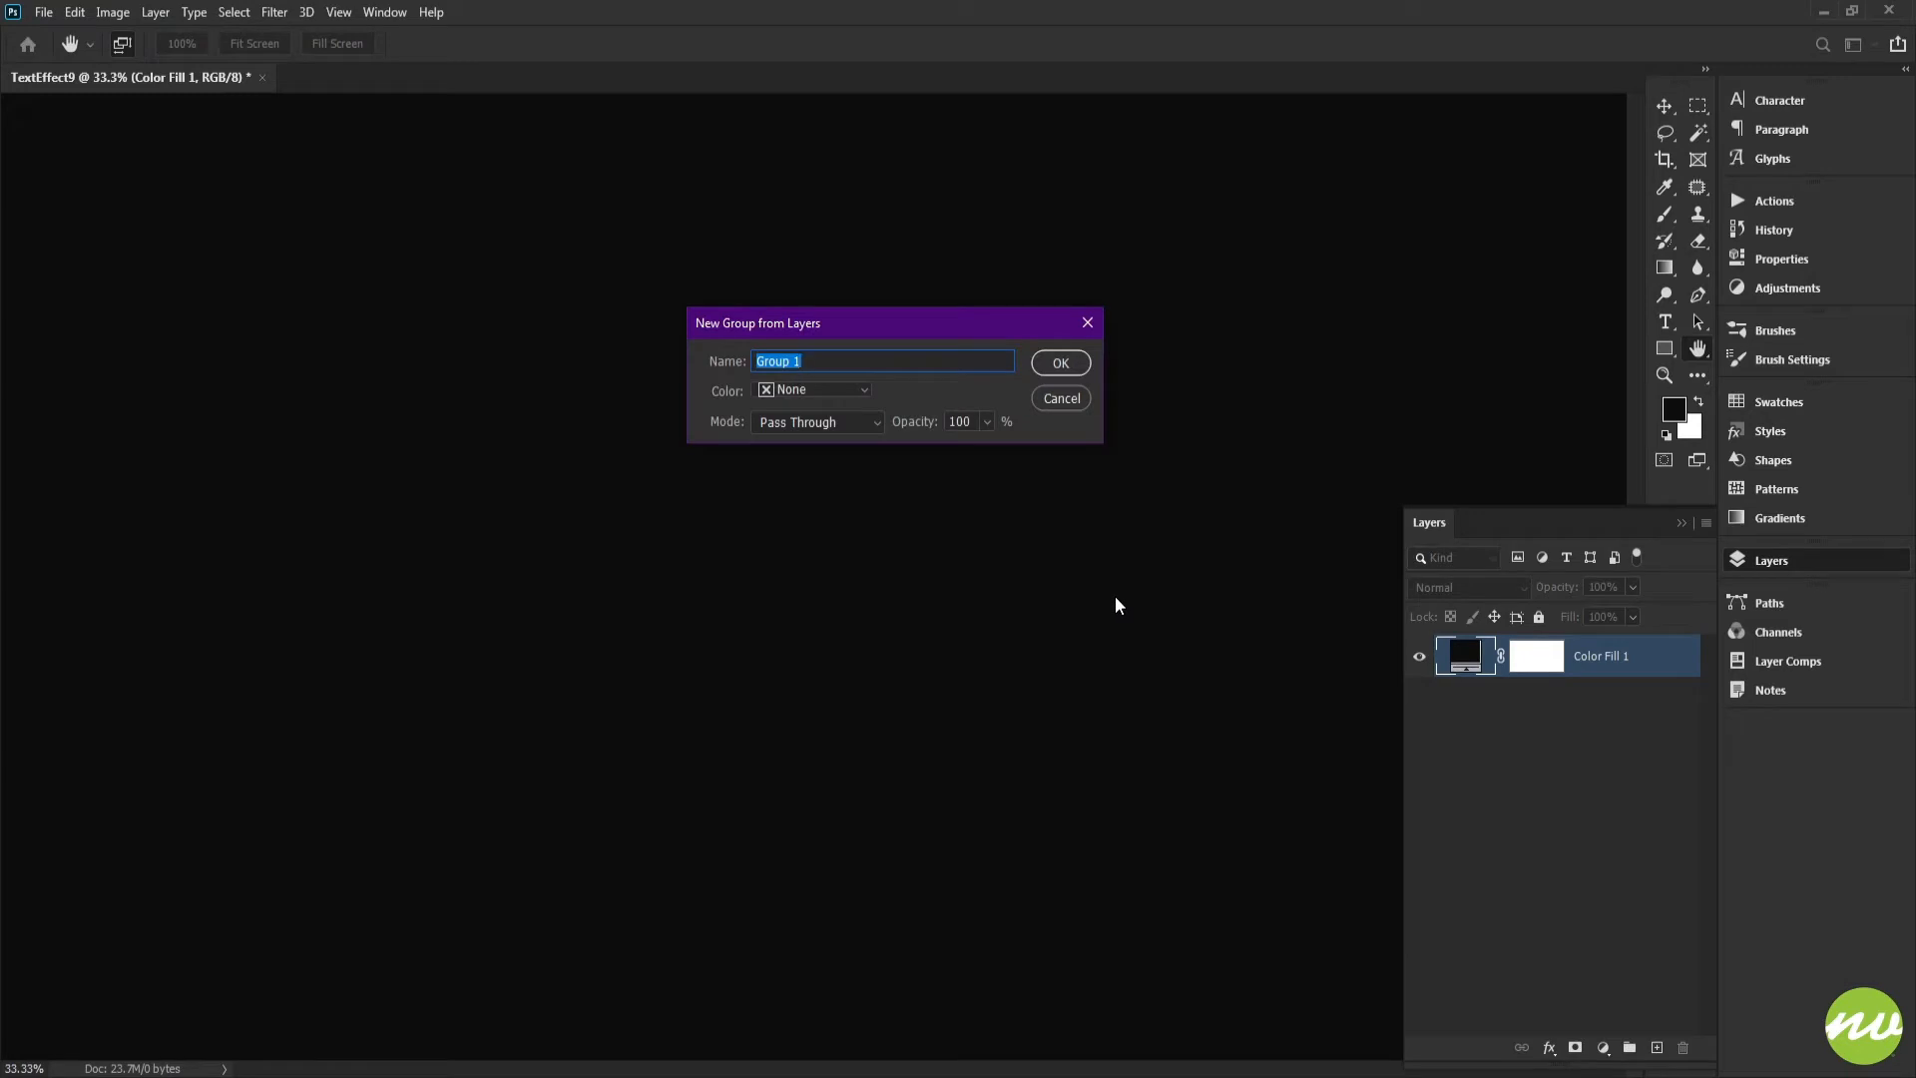
text(BG)
key(Return)
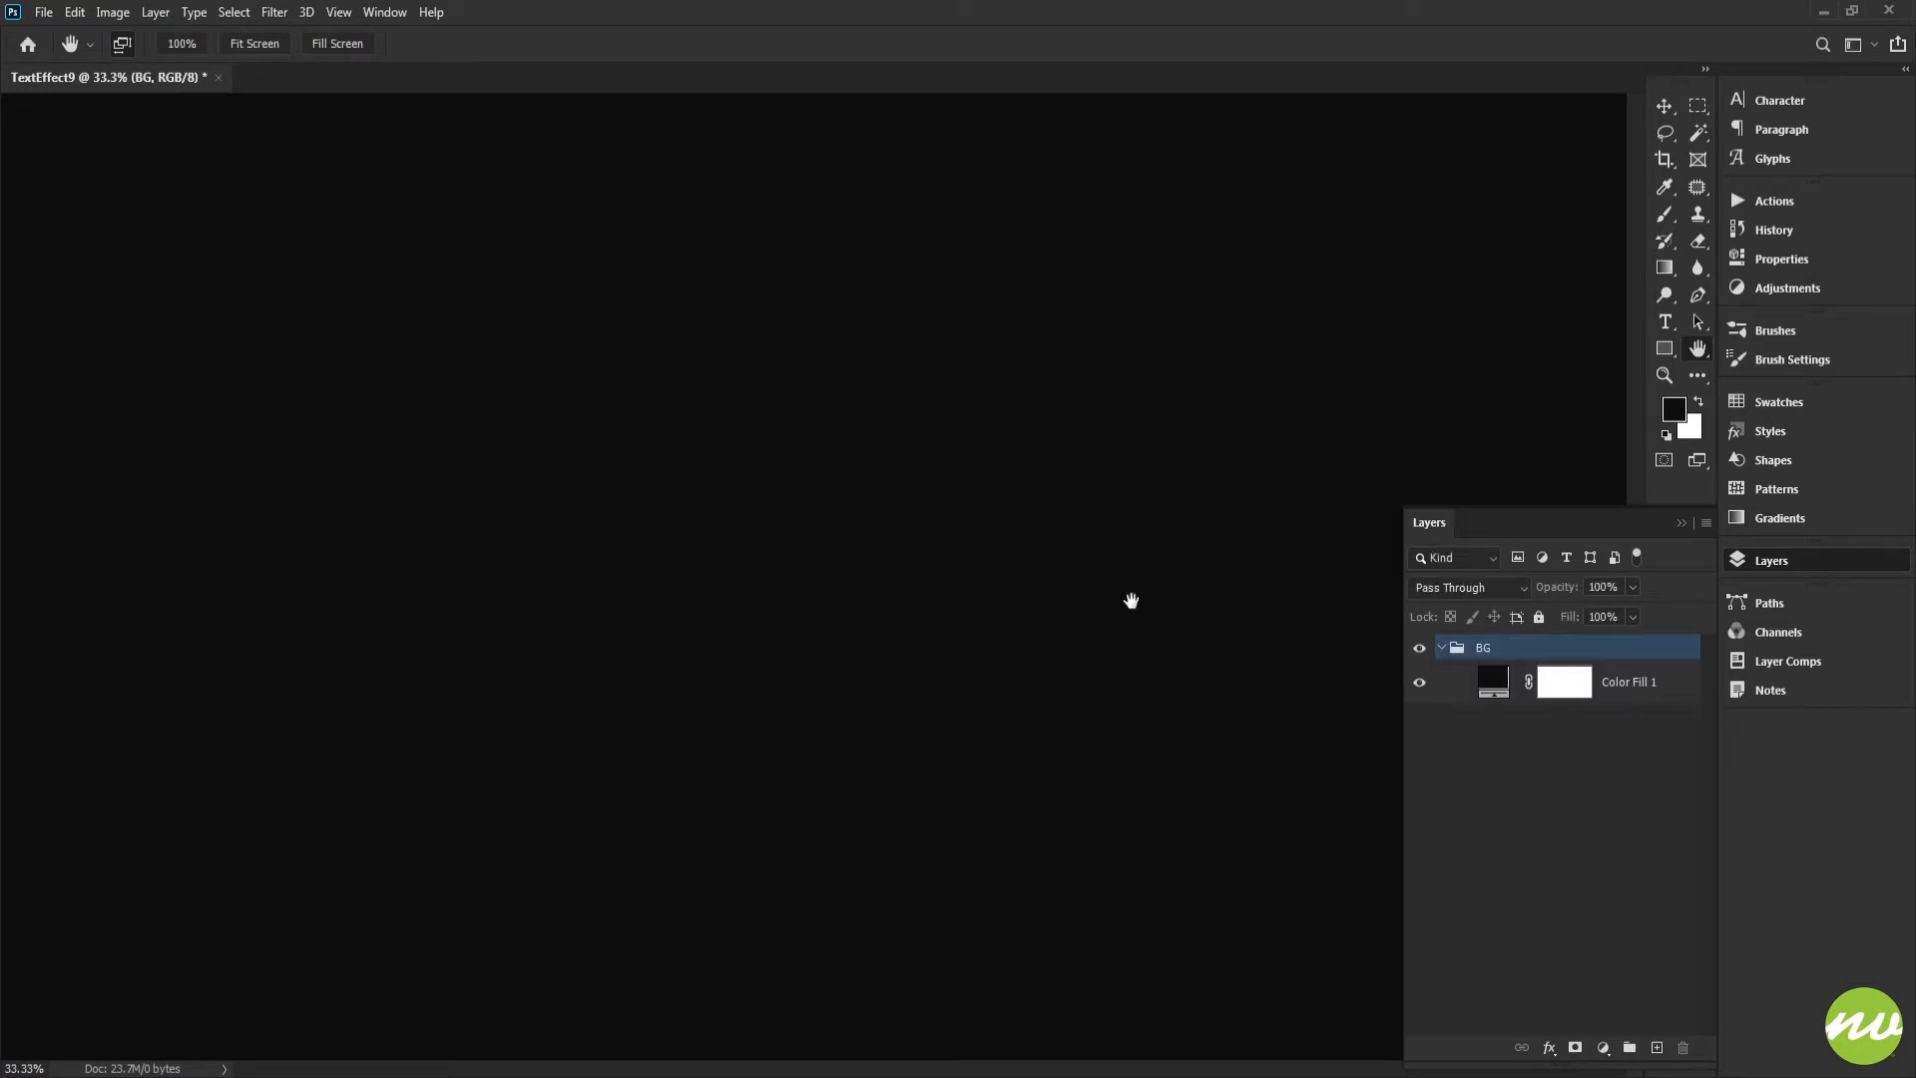
click(1442, 649)
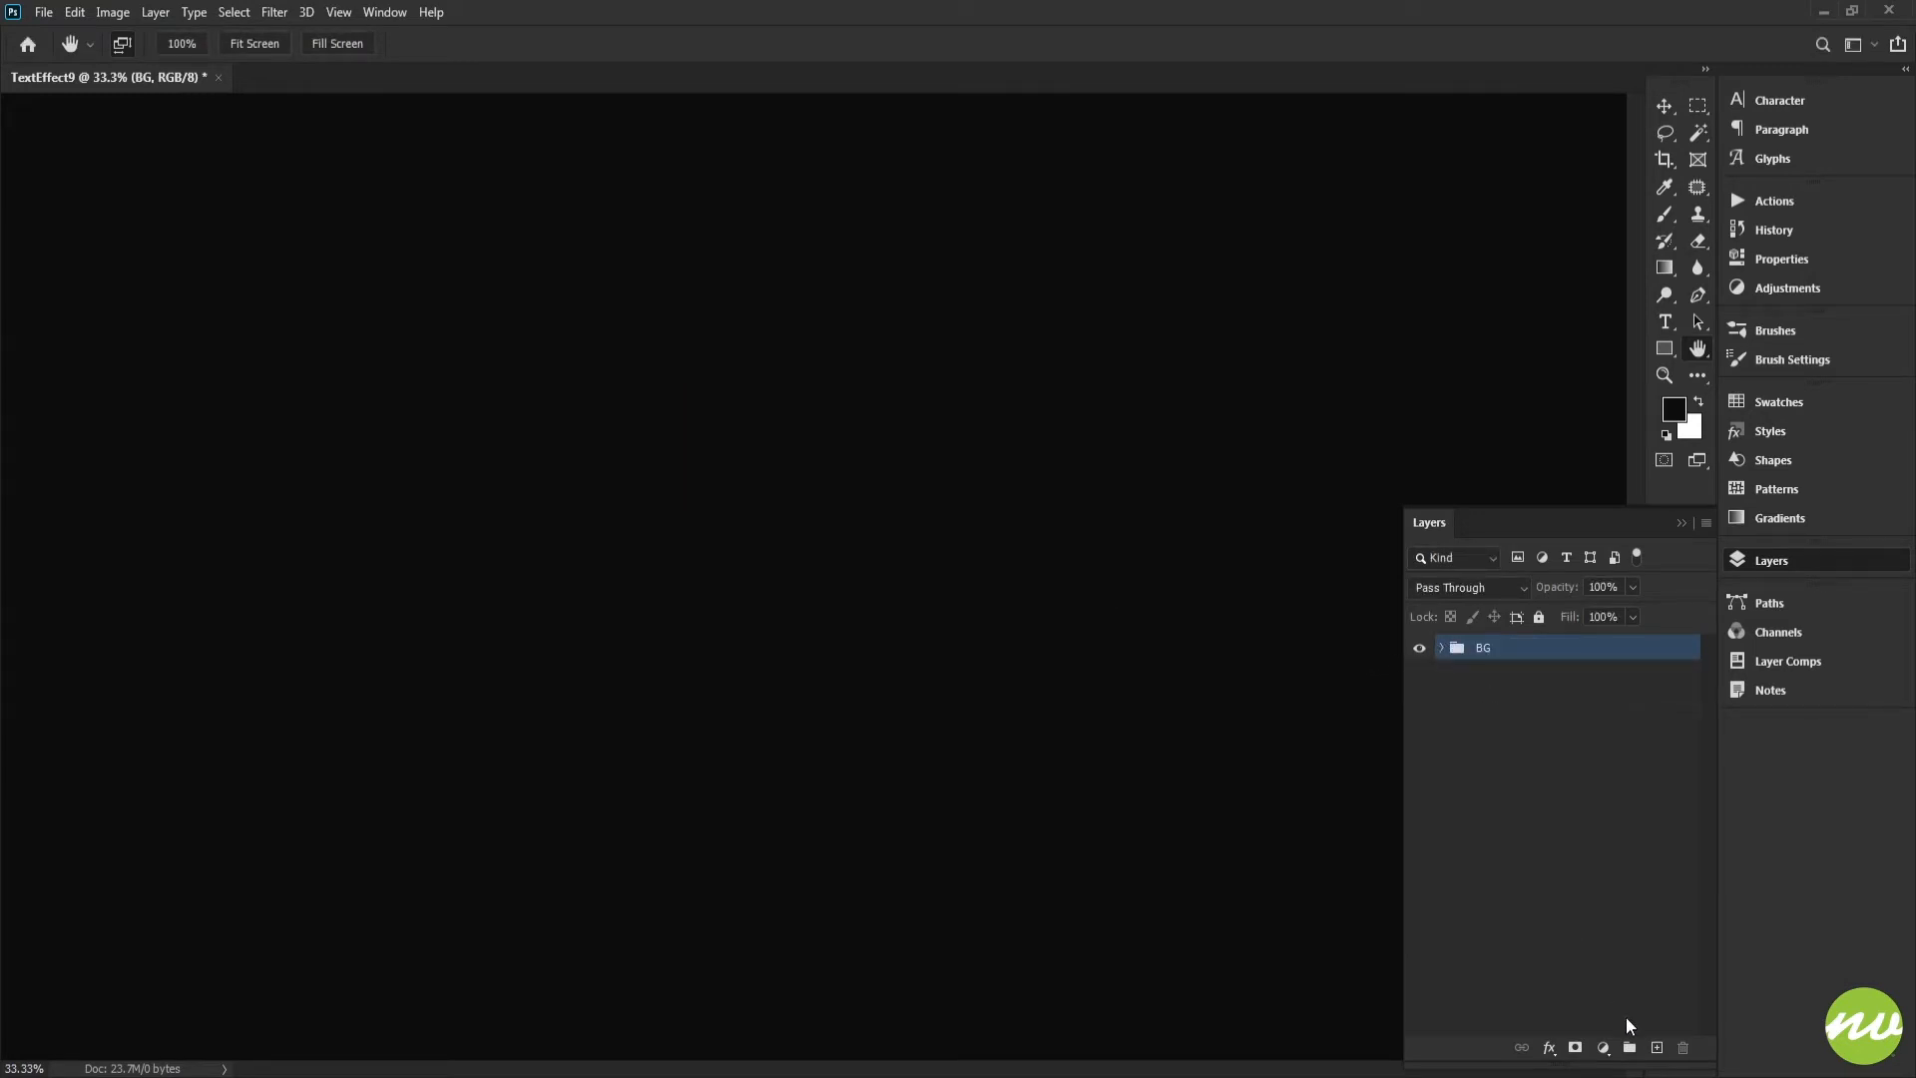
Create a new empty layer group named Branding above the BG group.
alt+click(1630, 1048)
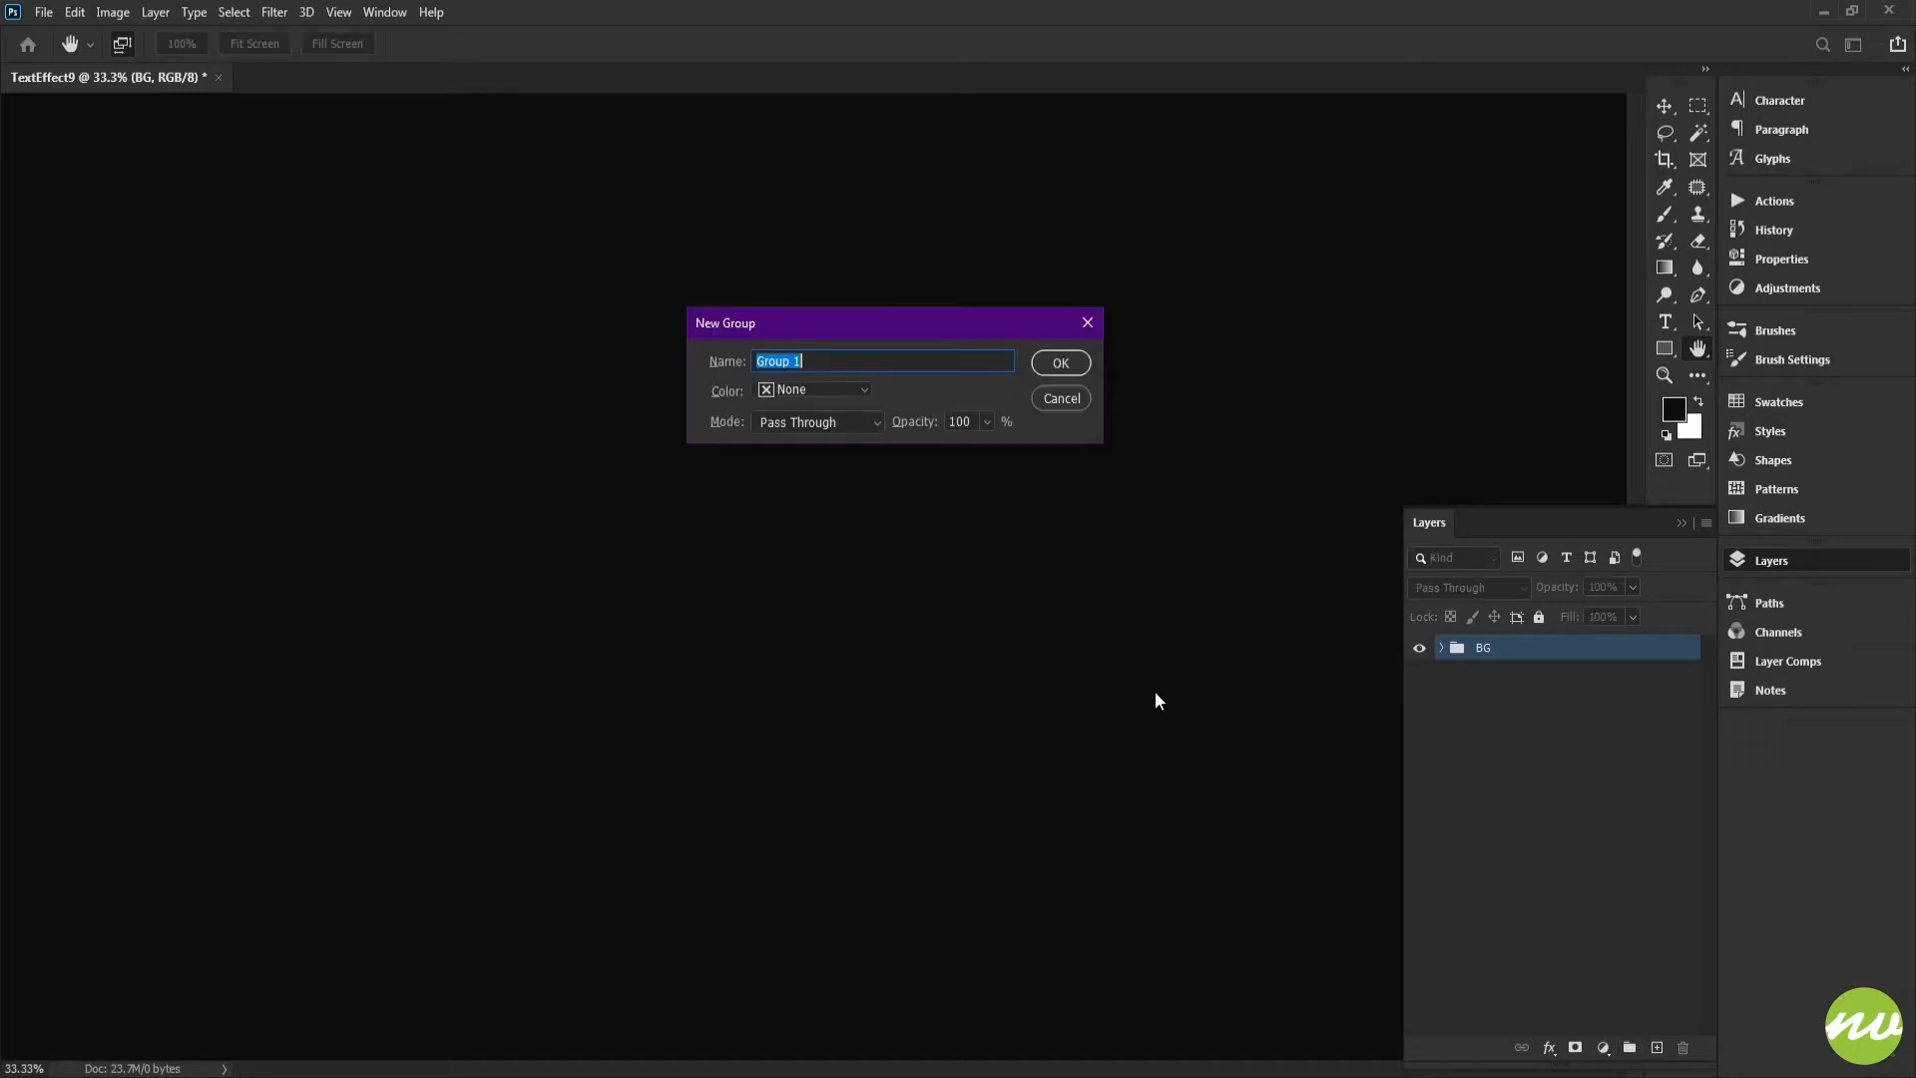
text(Branding)
key(Return)
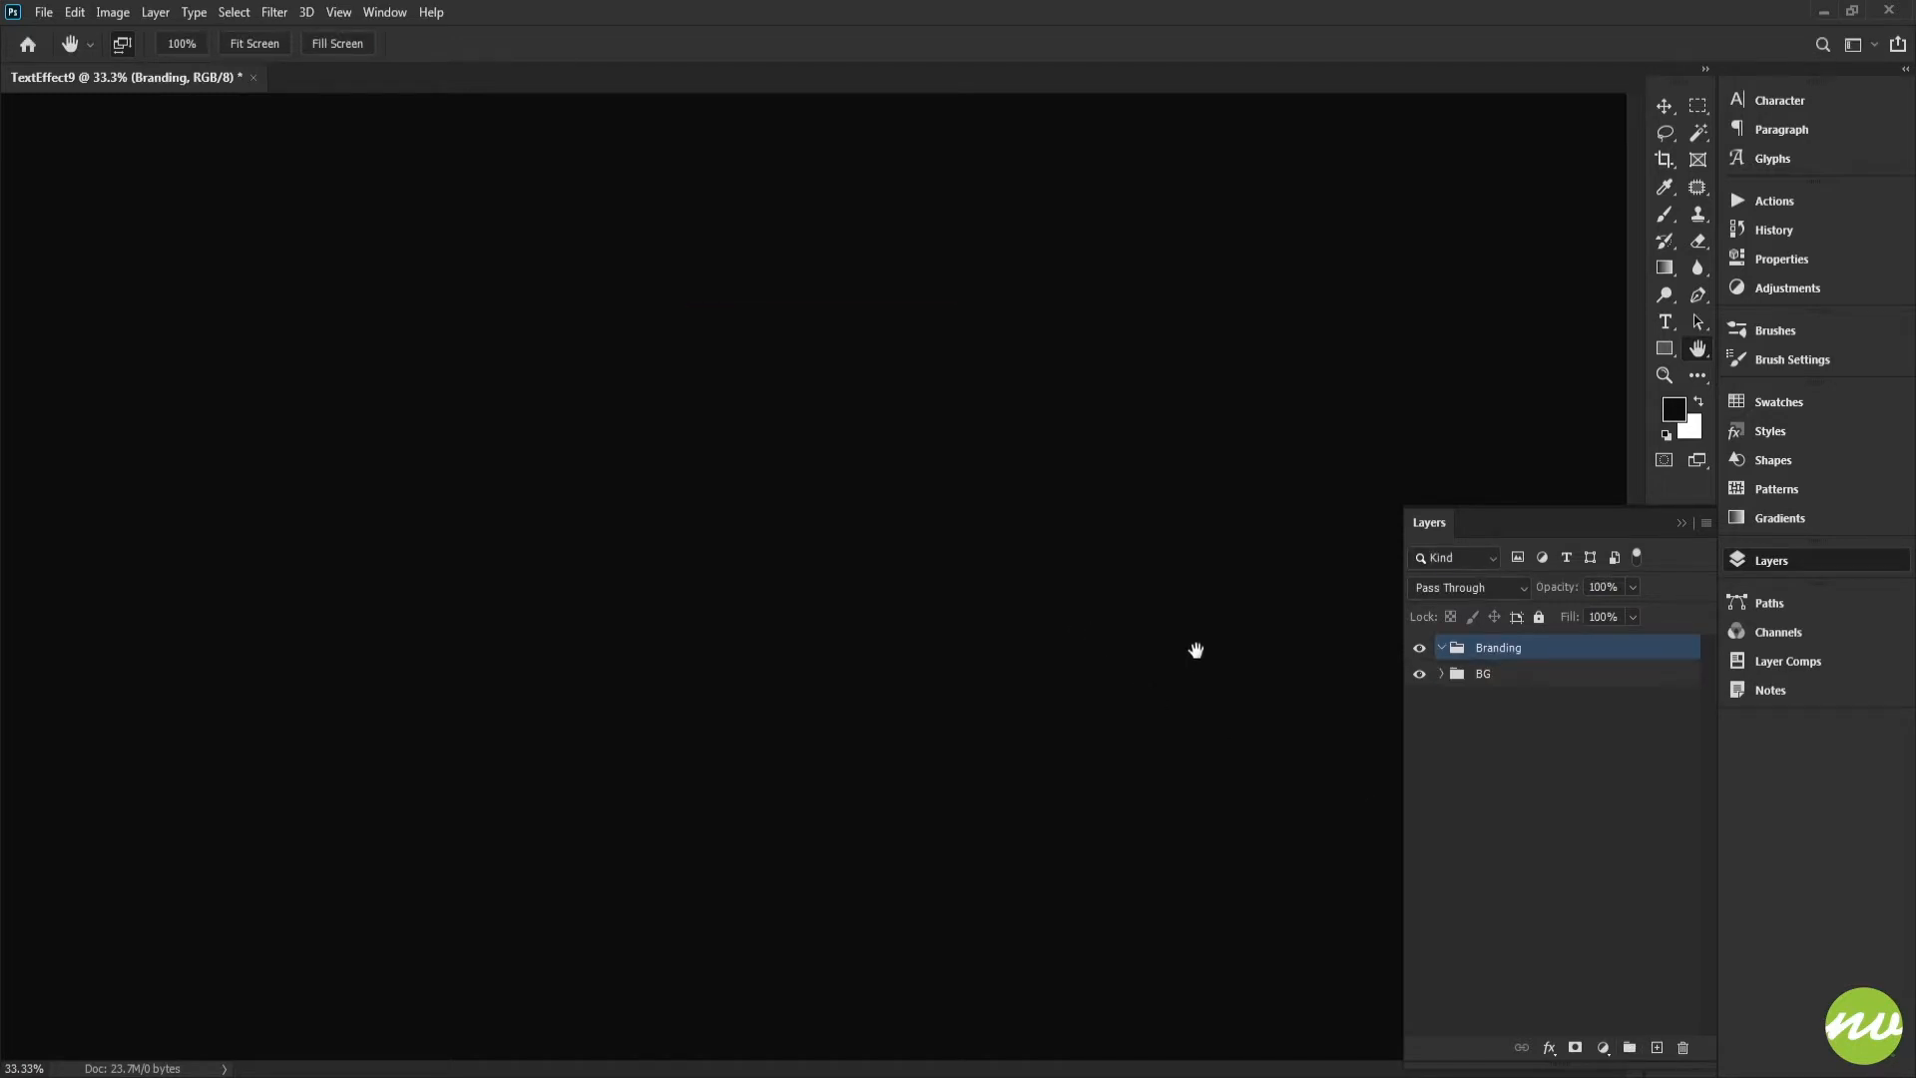
Duplicate the Branding group, nest the copy inside Branding and rename it Original.
key(ctrl+j)
key(ctrl+bracketleft)
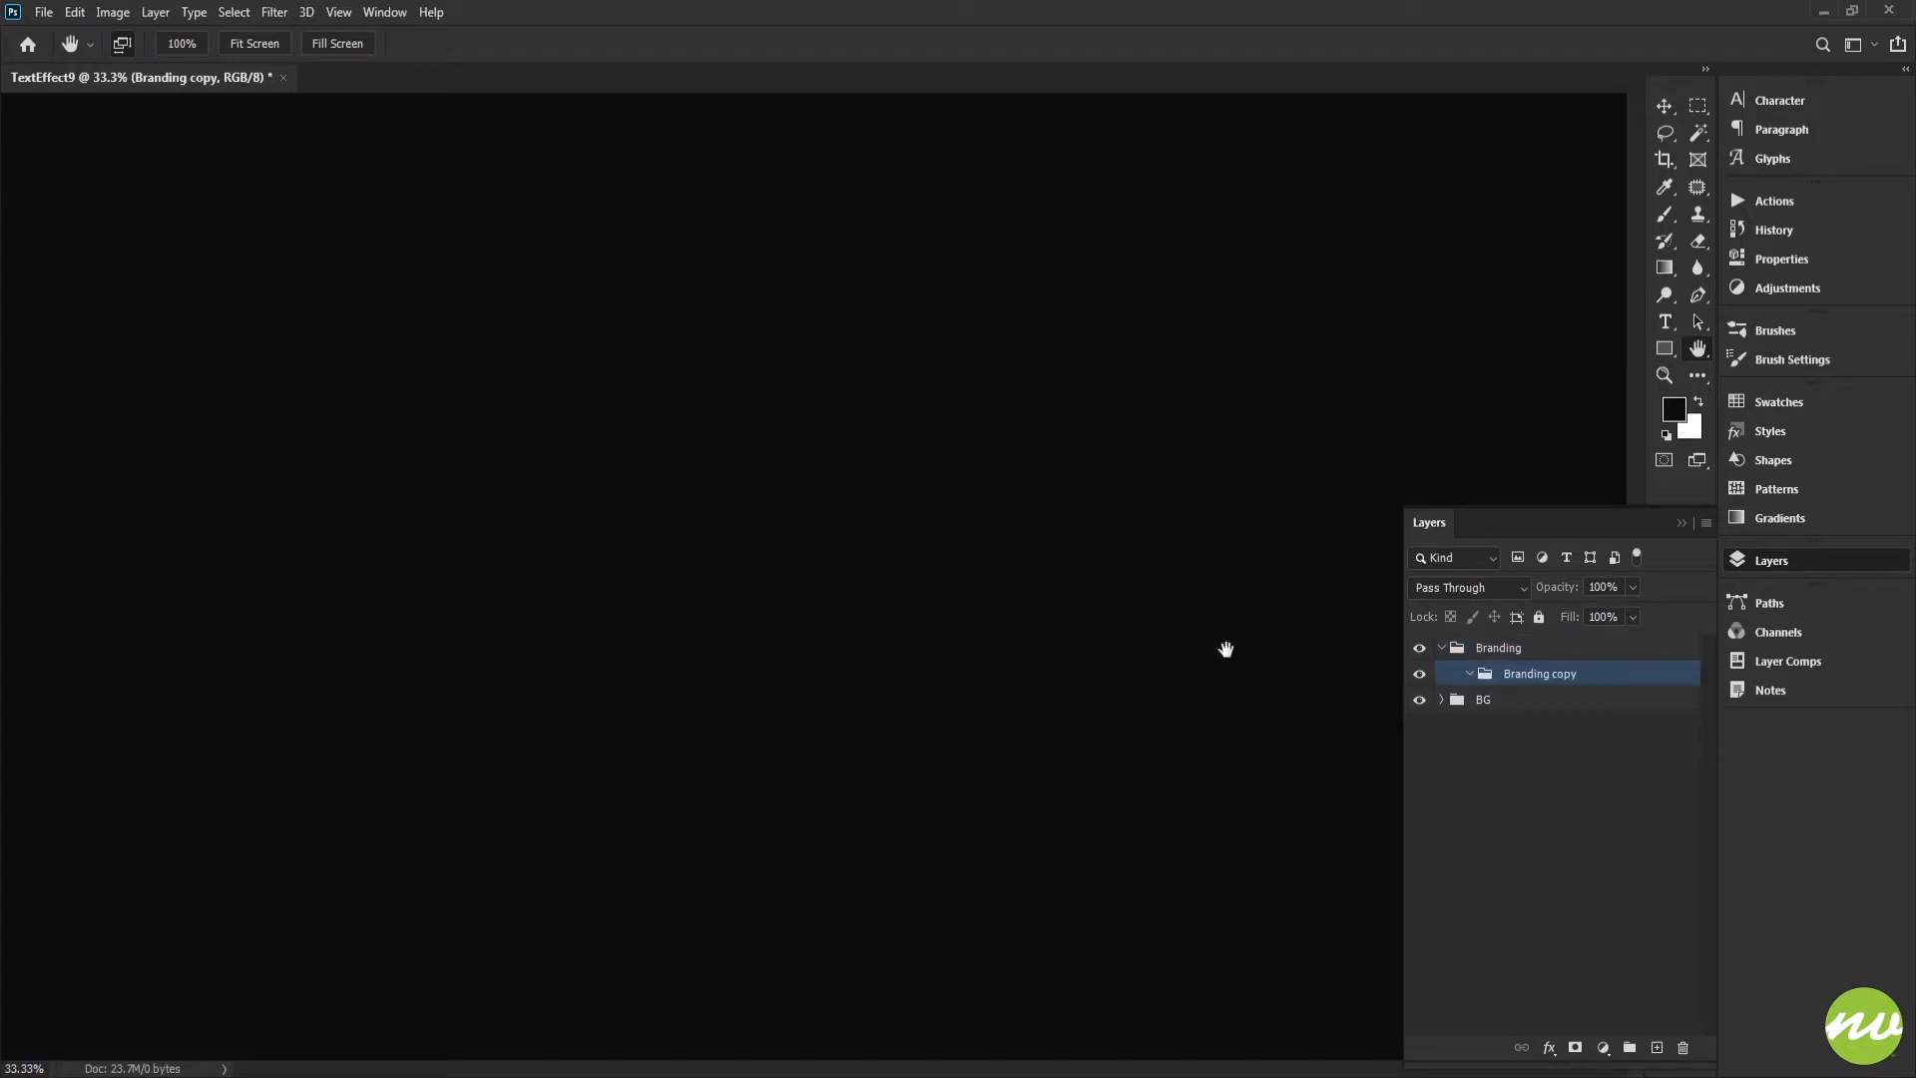
double_click(1542, 675)
text(Original)
key(Return)
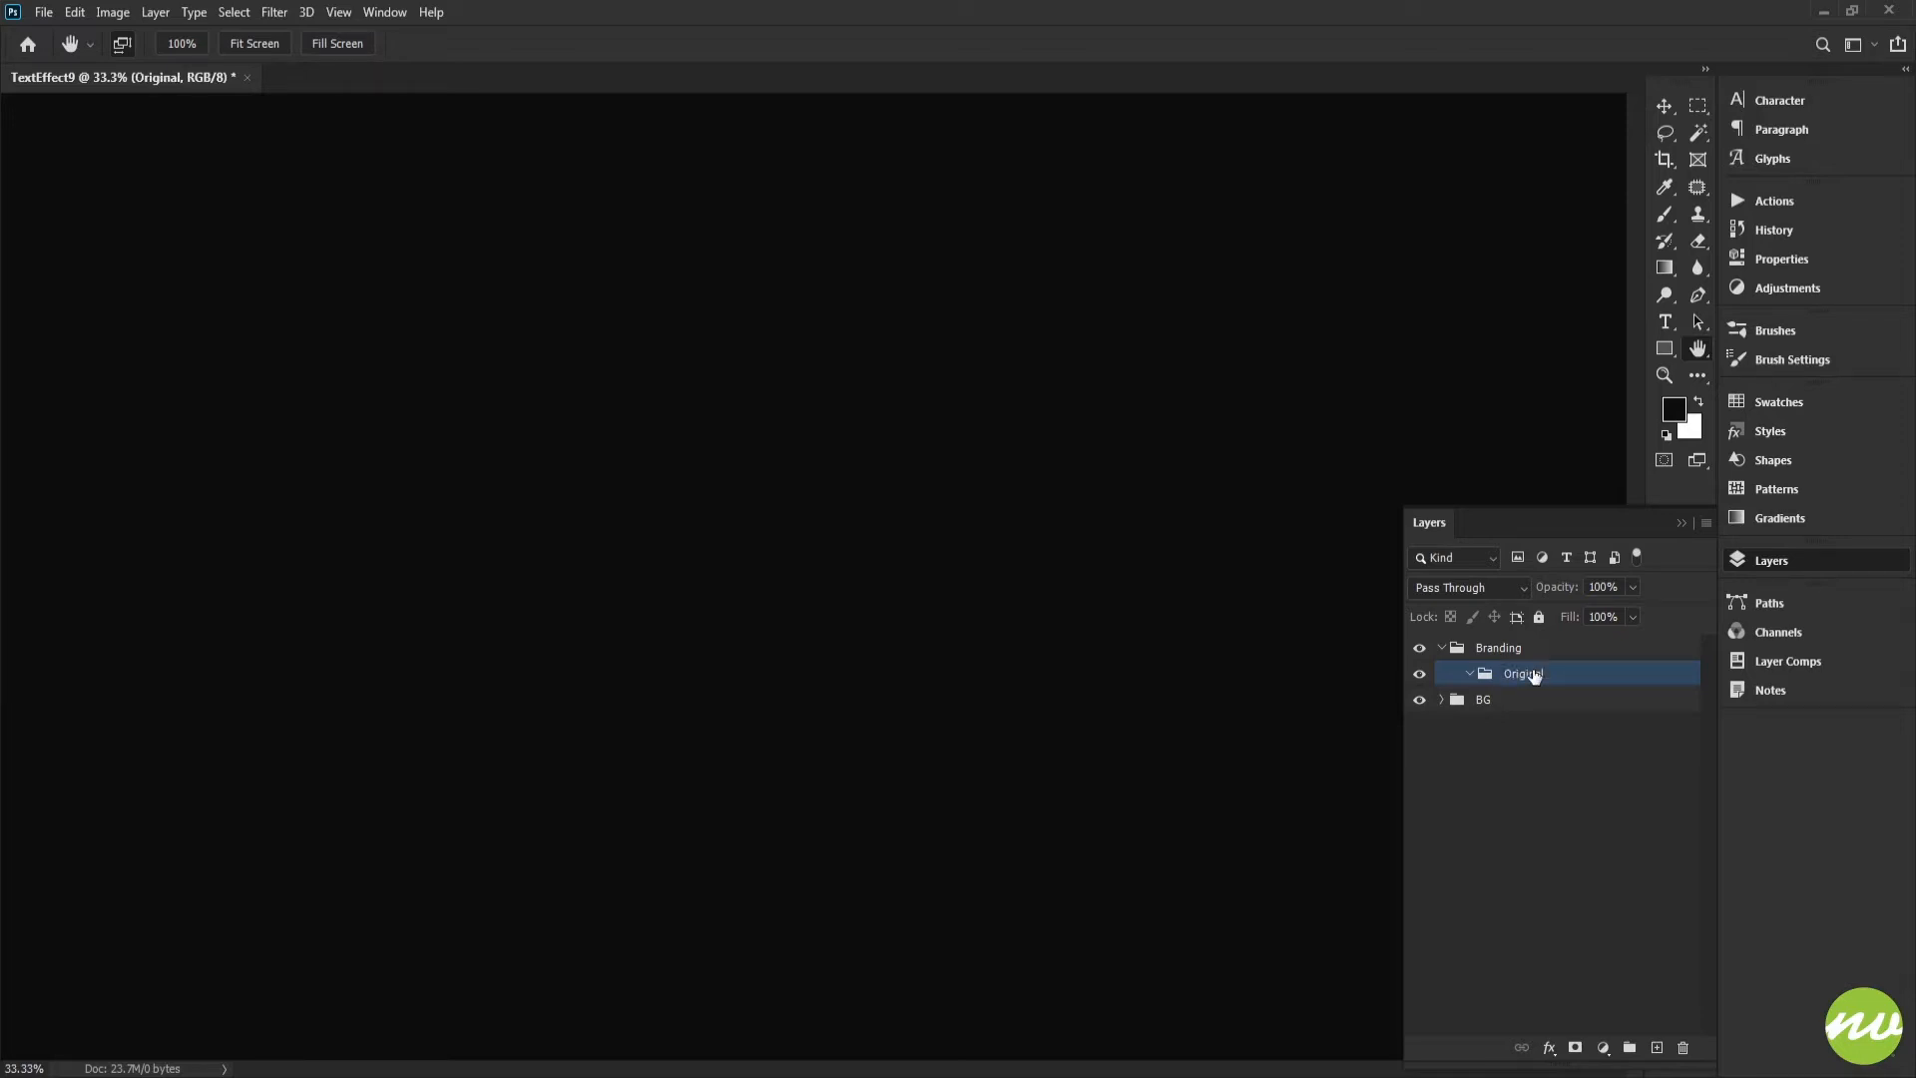
Duplicate the Original group as Modified, then hide Modified and make Original the active group.
key(ctrl+j)
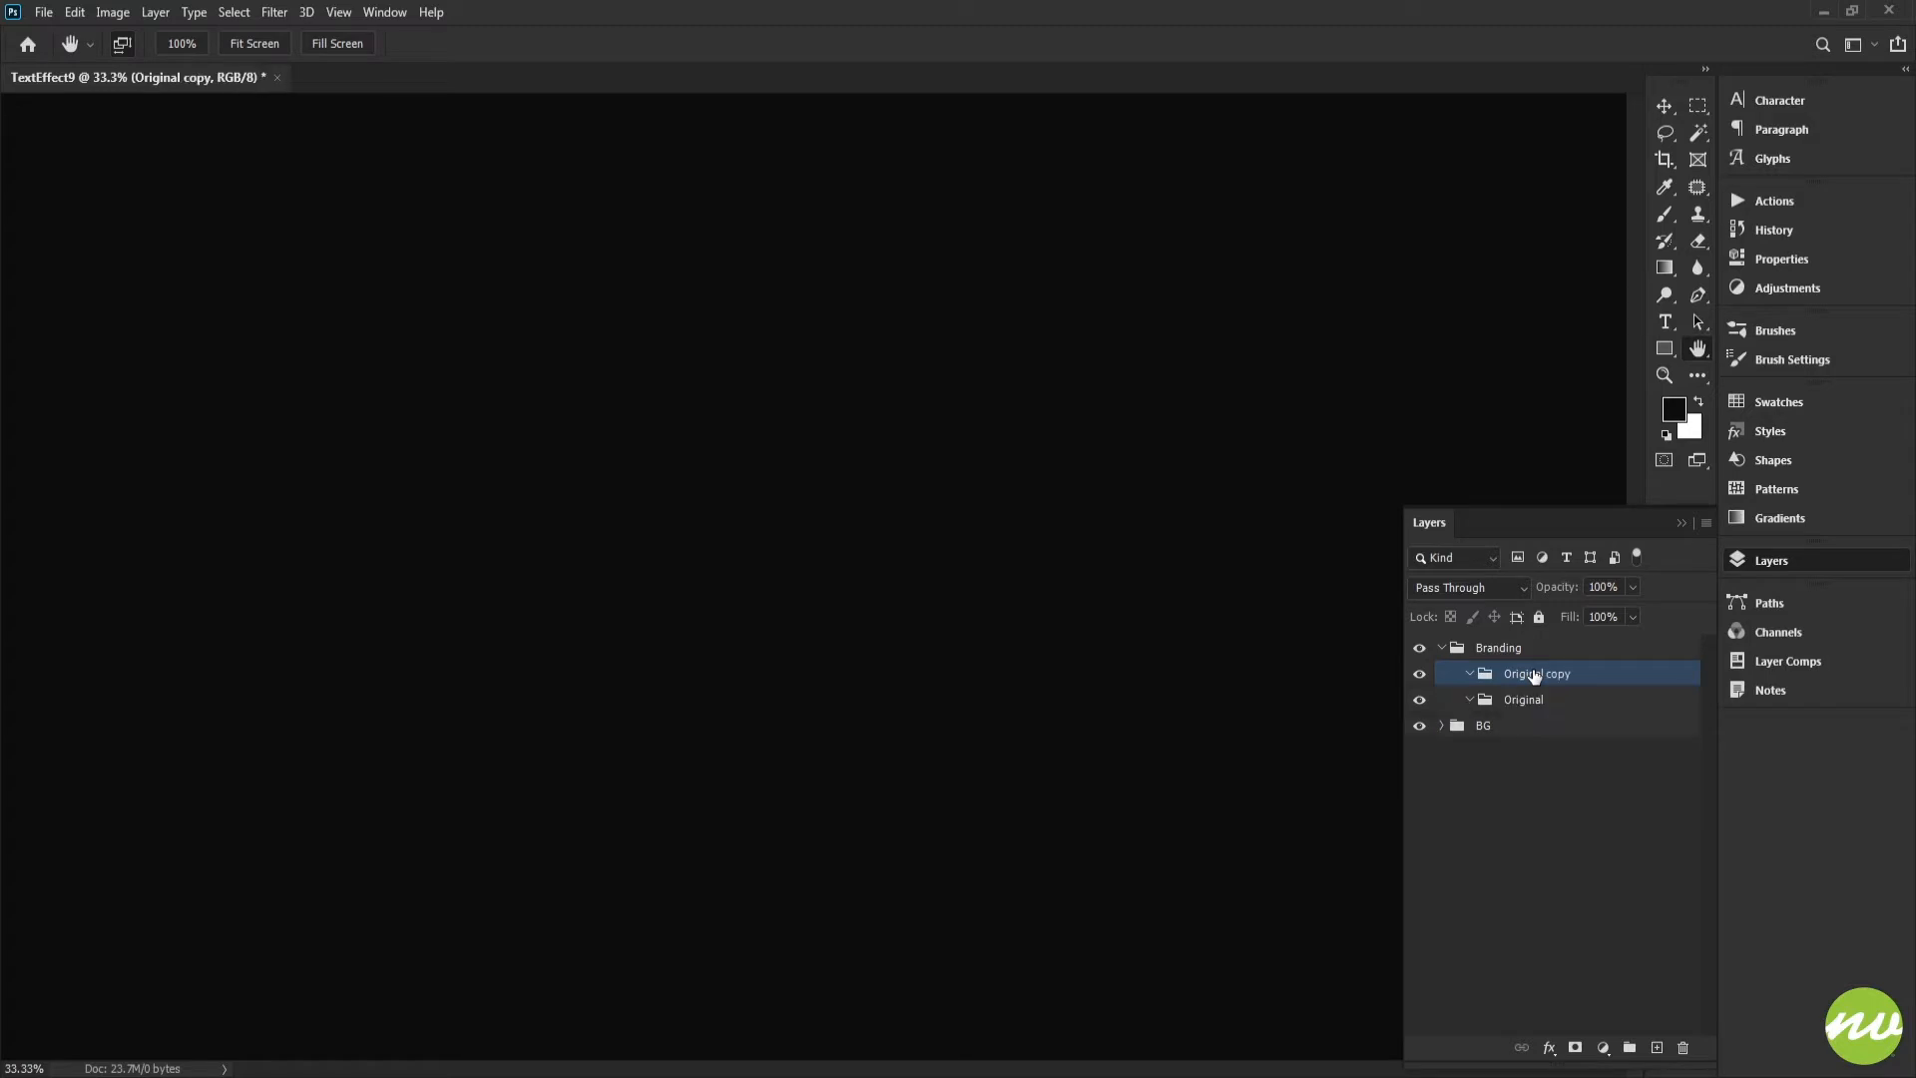
double_click(1557, 676)
text(Modified)
key(Return)
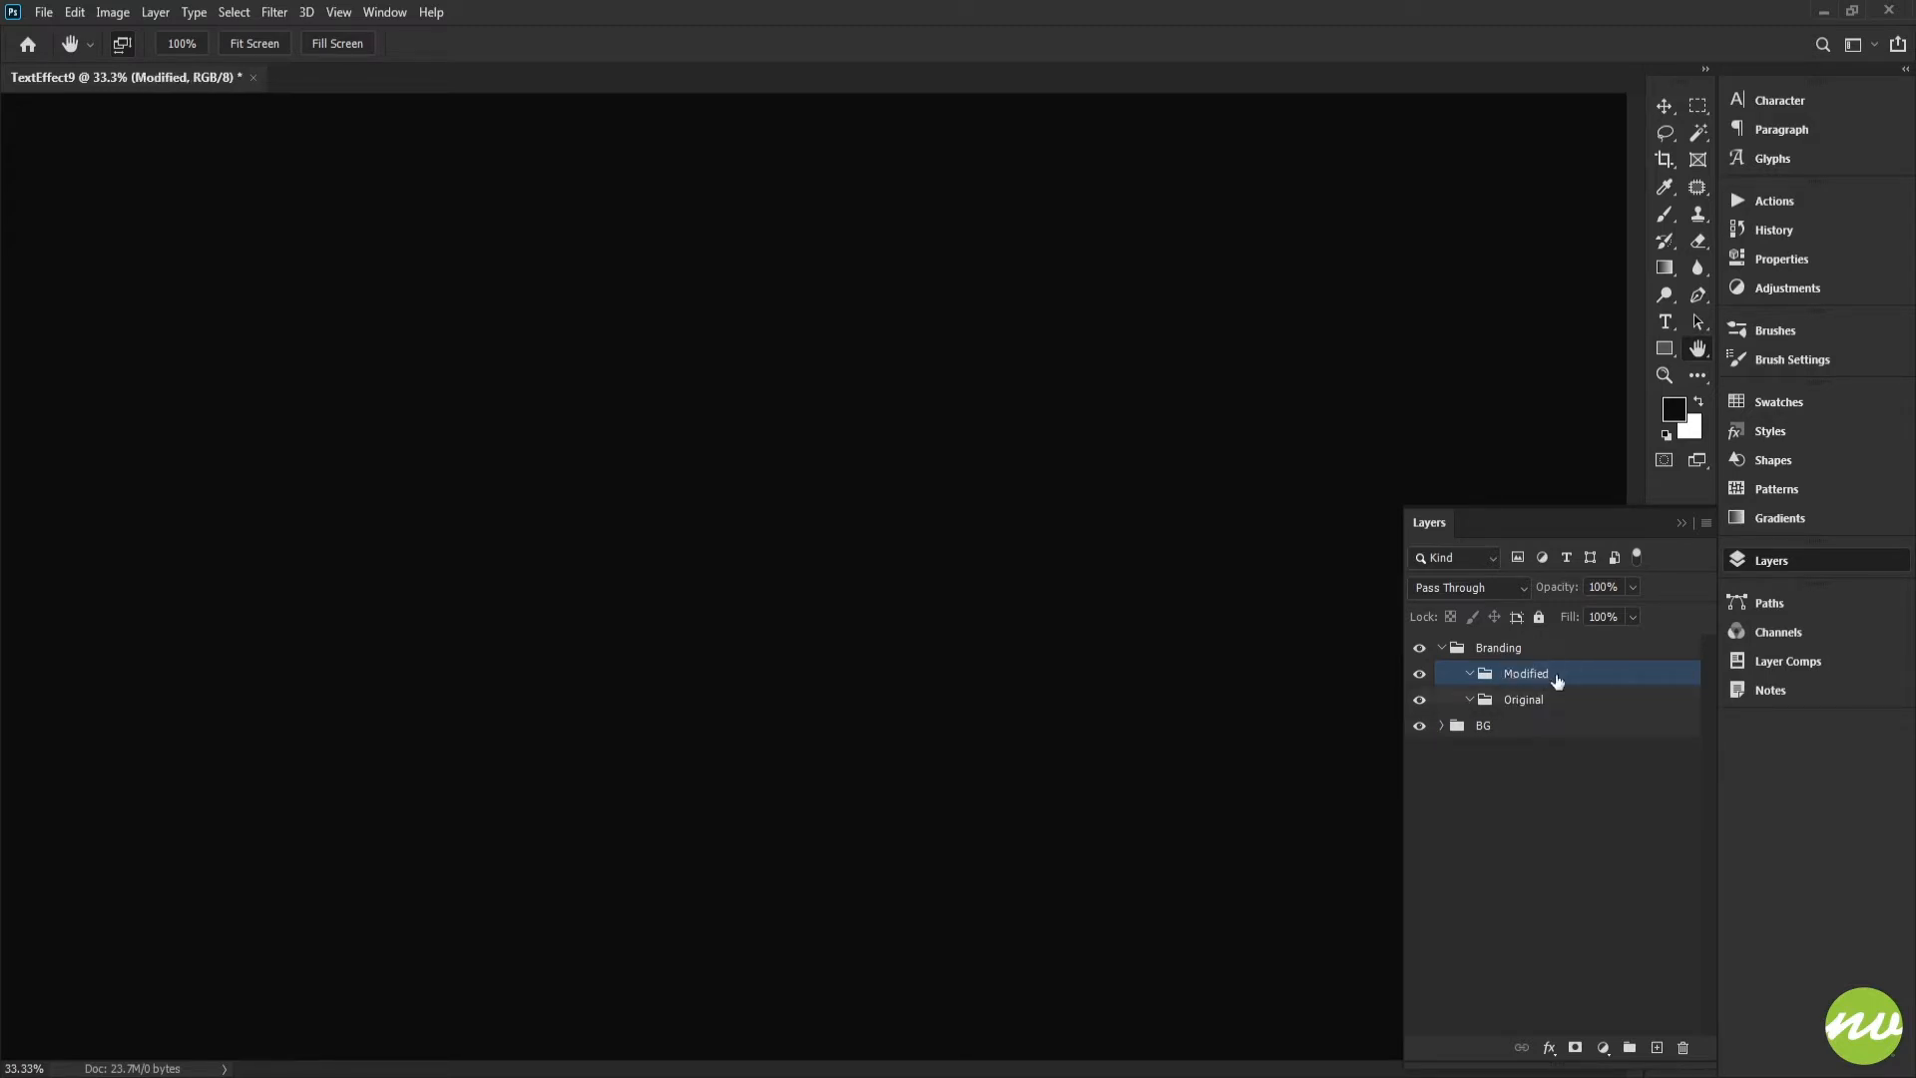
click(1522, 698)
click(1421, 674)
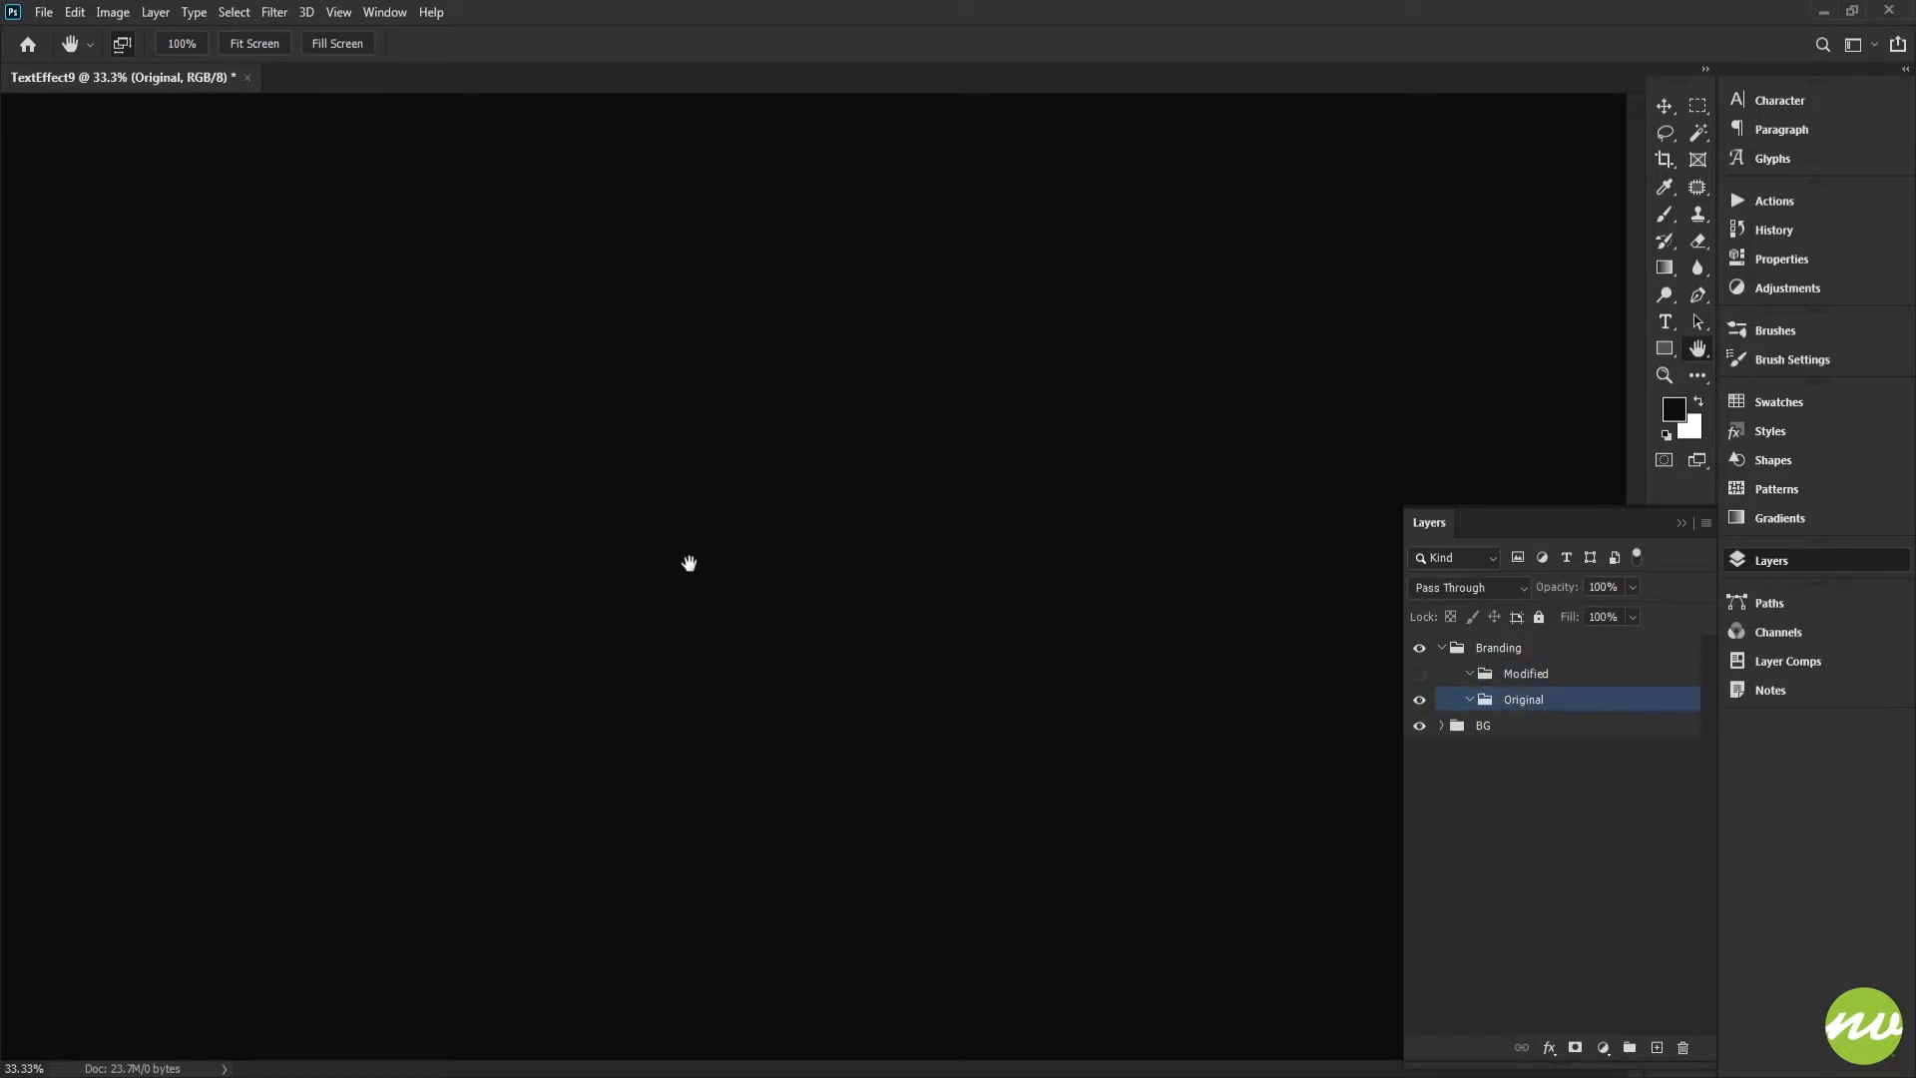
Add the text QUARANTINE in red Bebas Neue Regular, 150 pt, inside the Original group.
key(t)
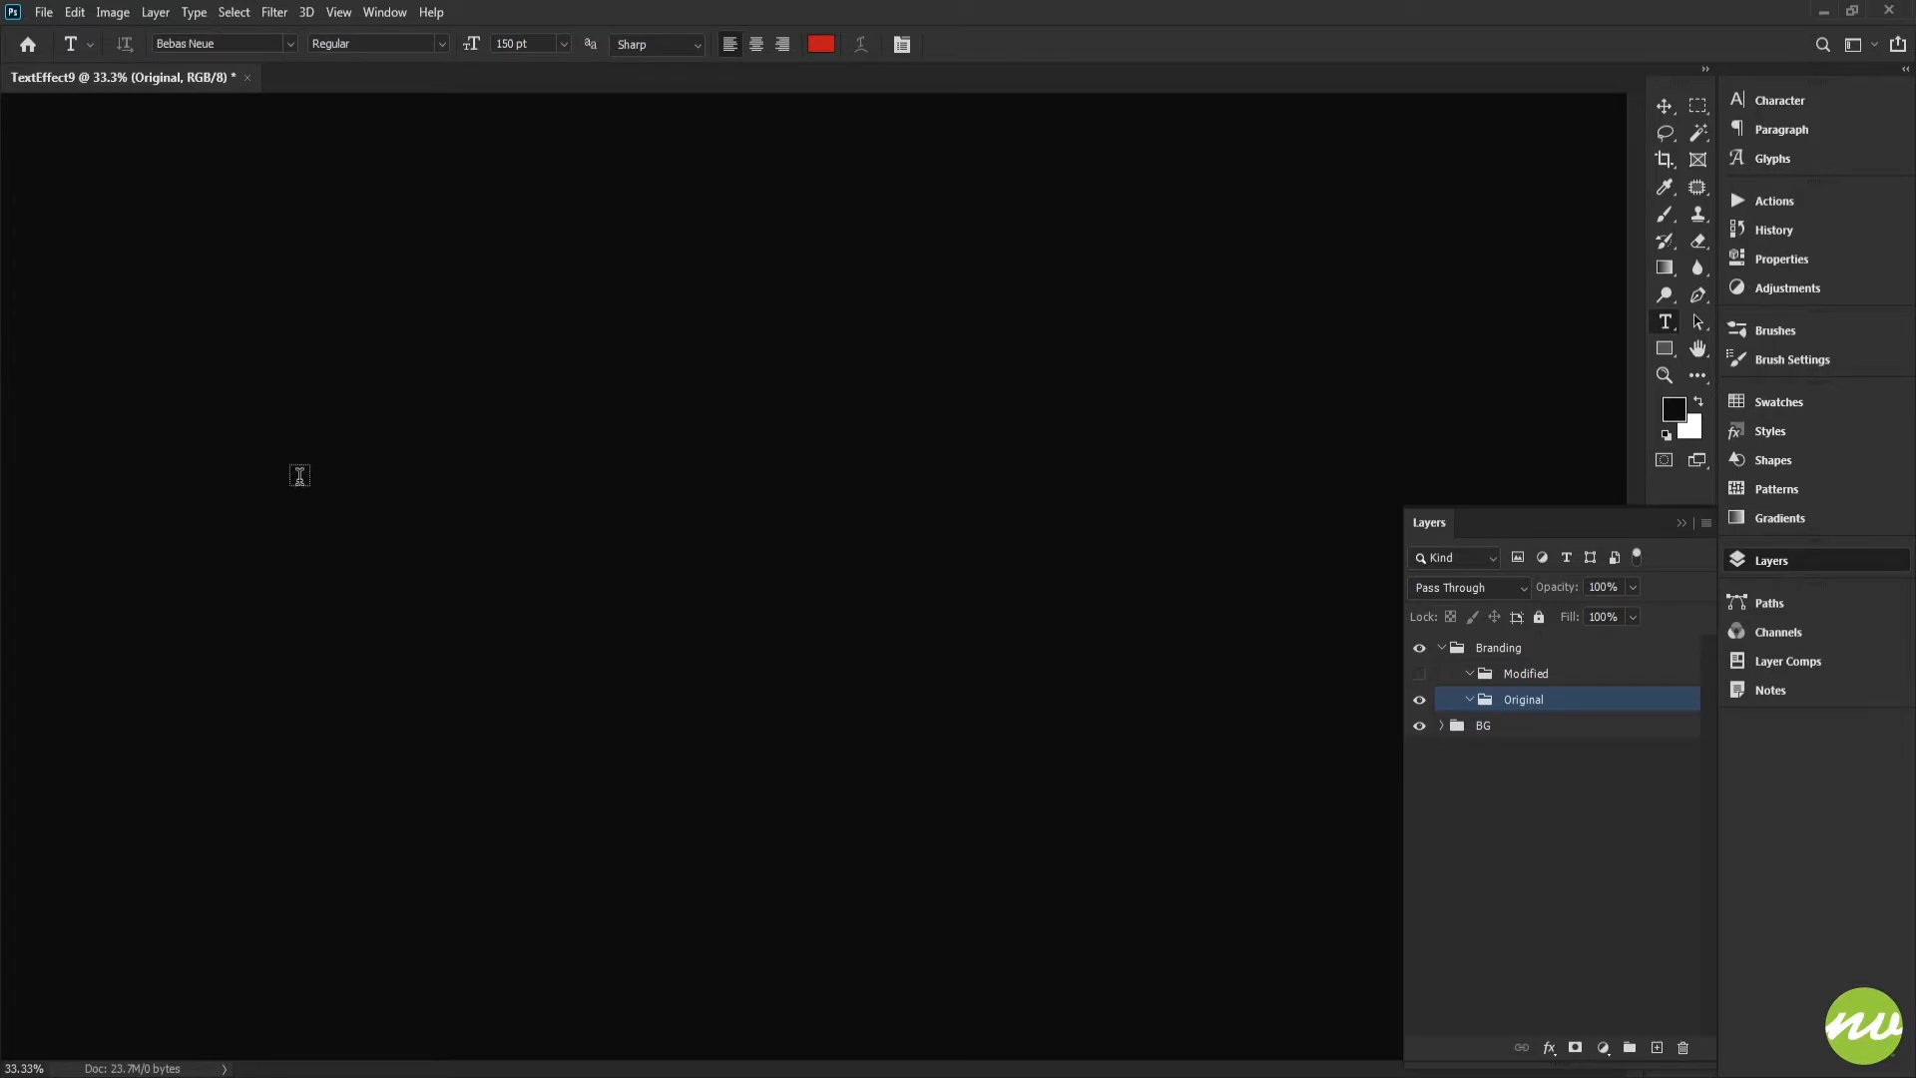
click(299, 479)
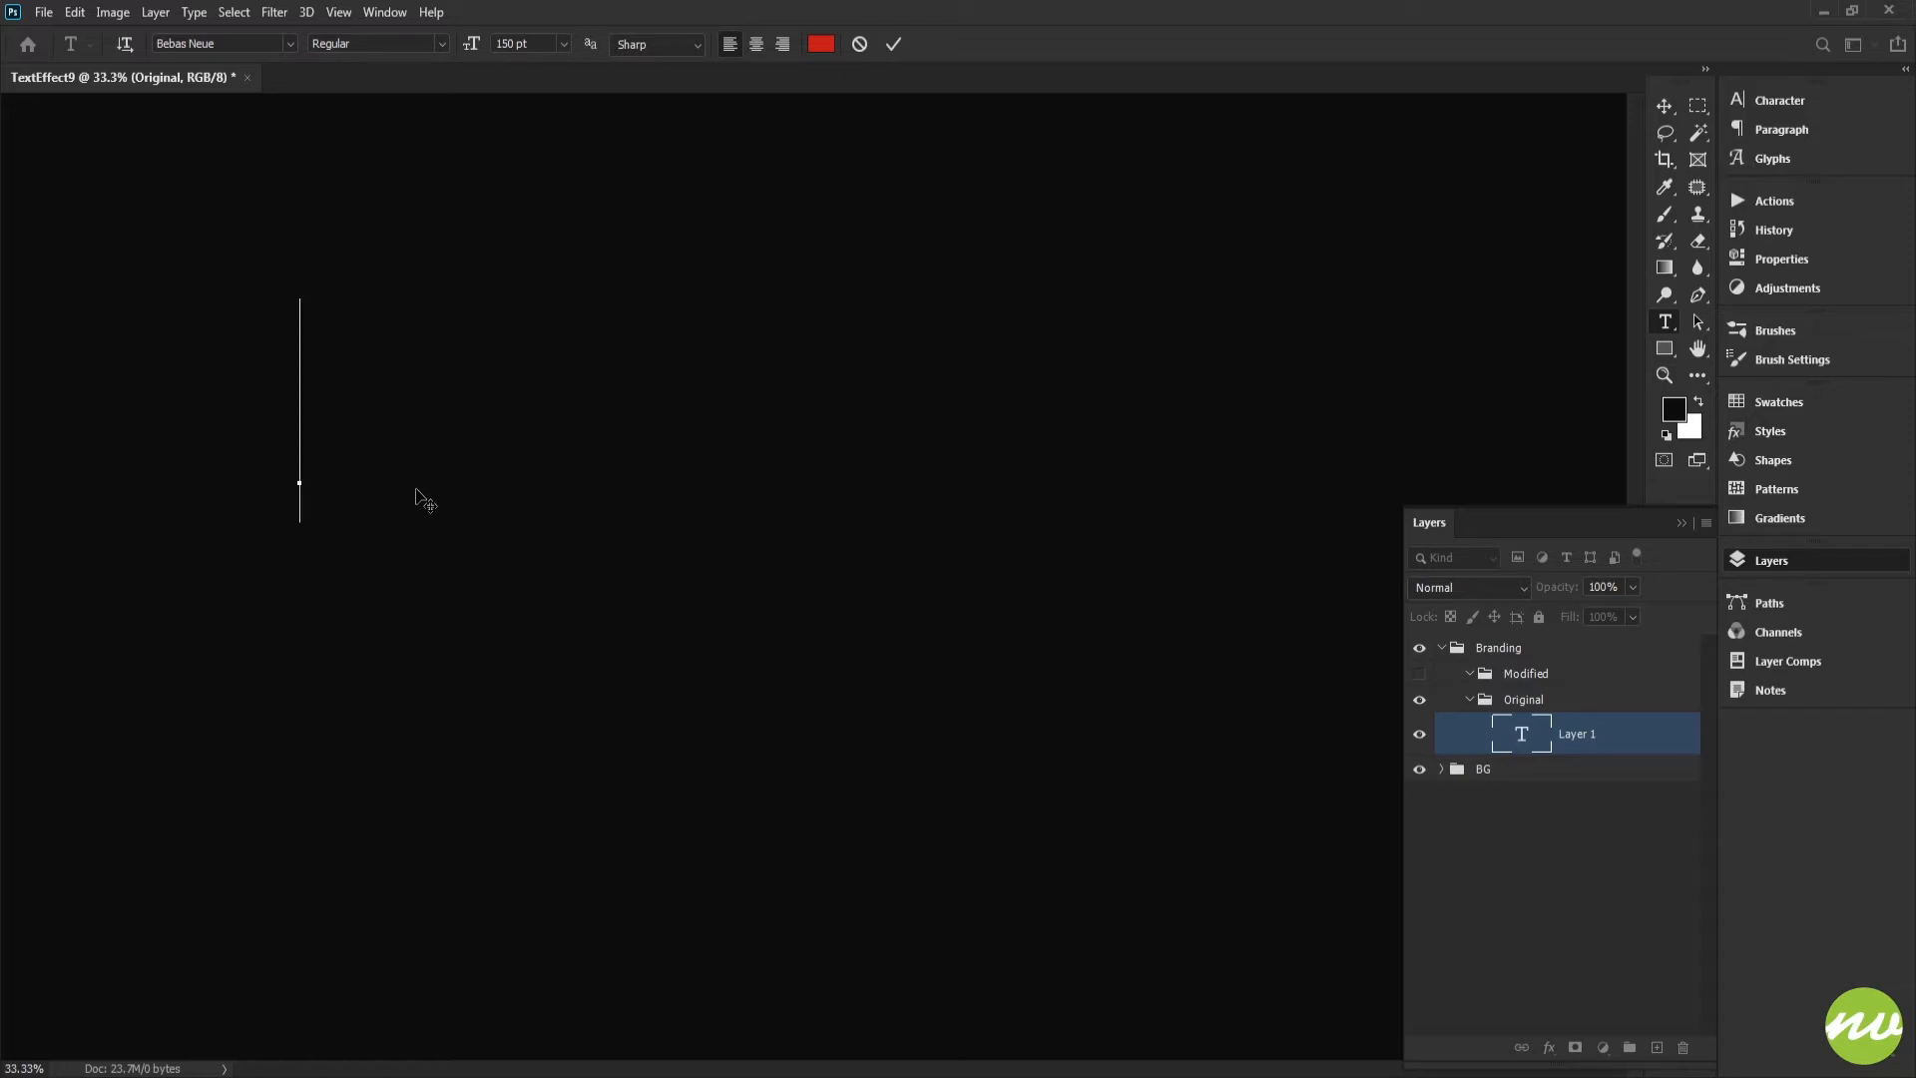
text(QUARANTINE)
key(ctrl)
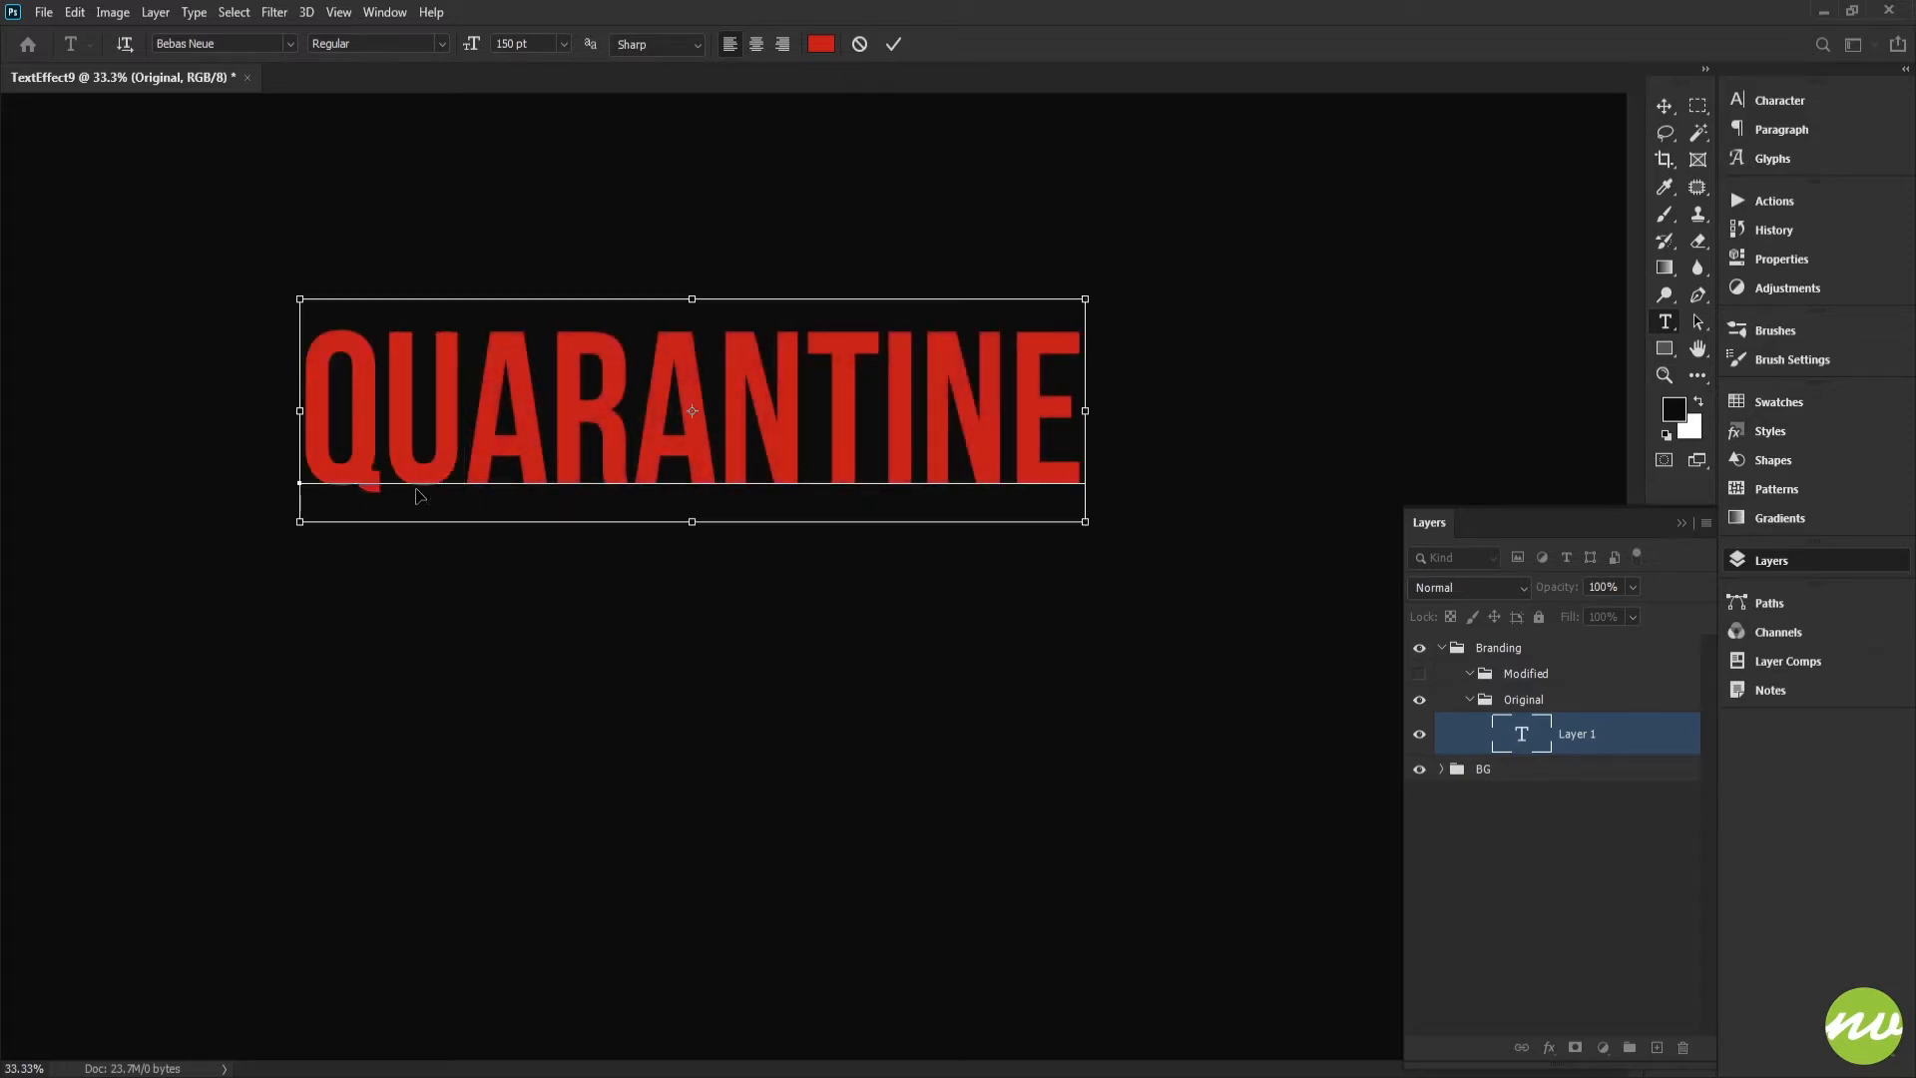
key(ctrl+Return)
Select the whole canvas and center the QUARANTINE text on it vertically and horizontally.
key(ctrl+a)
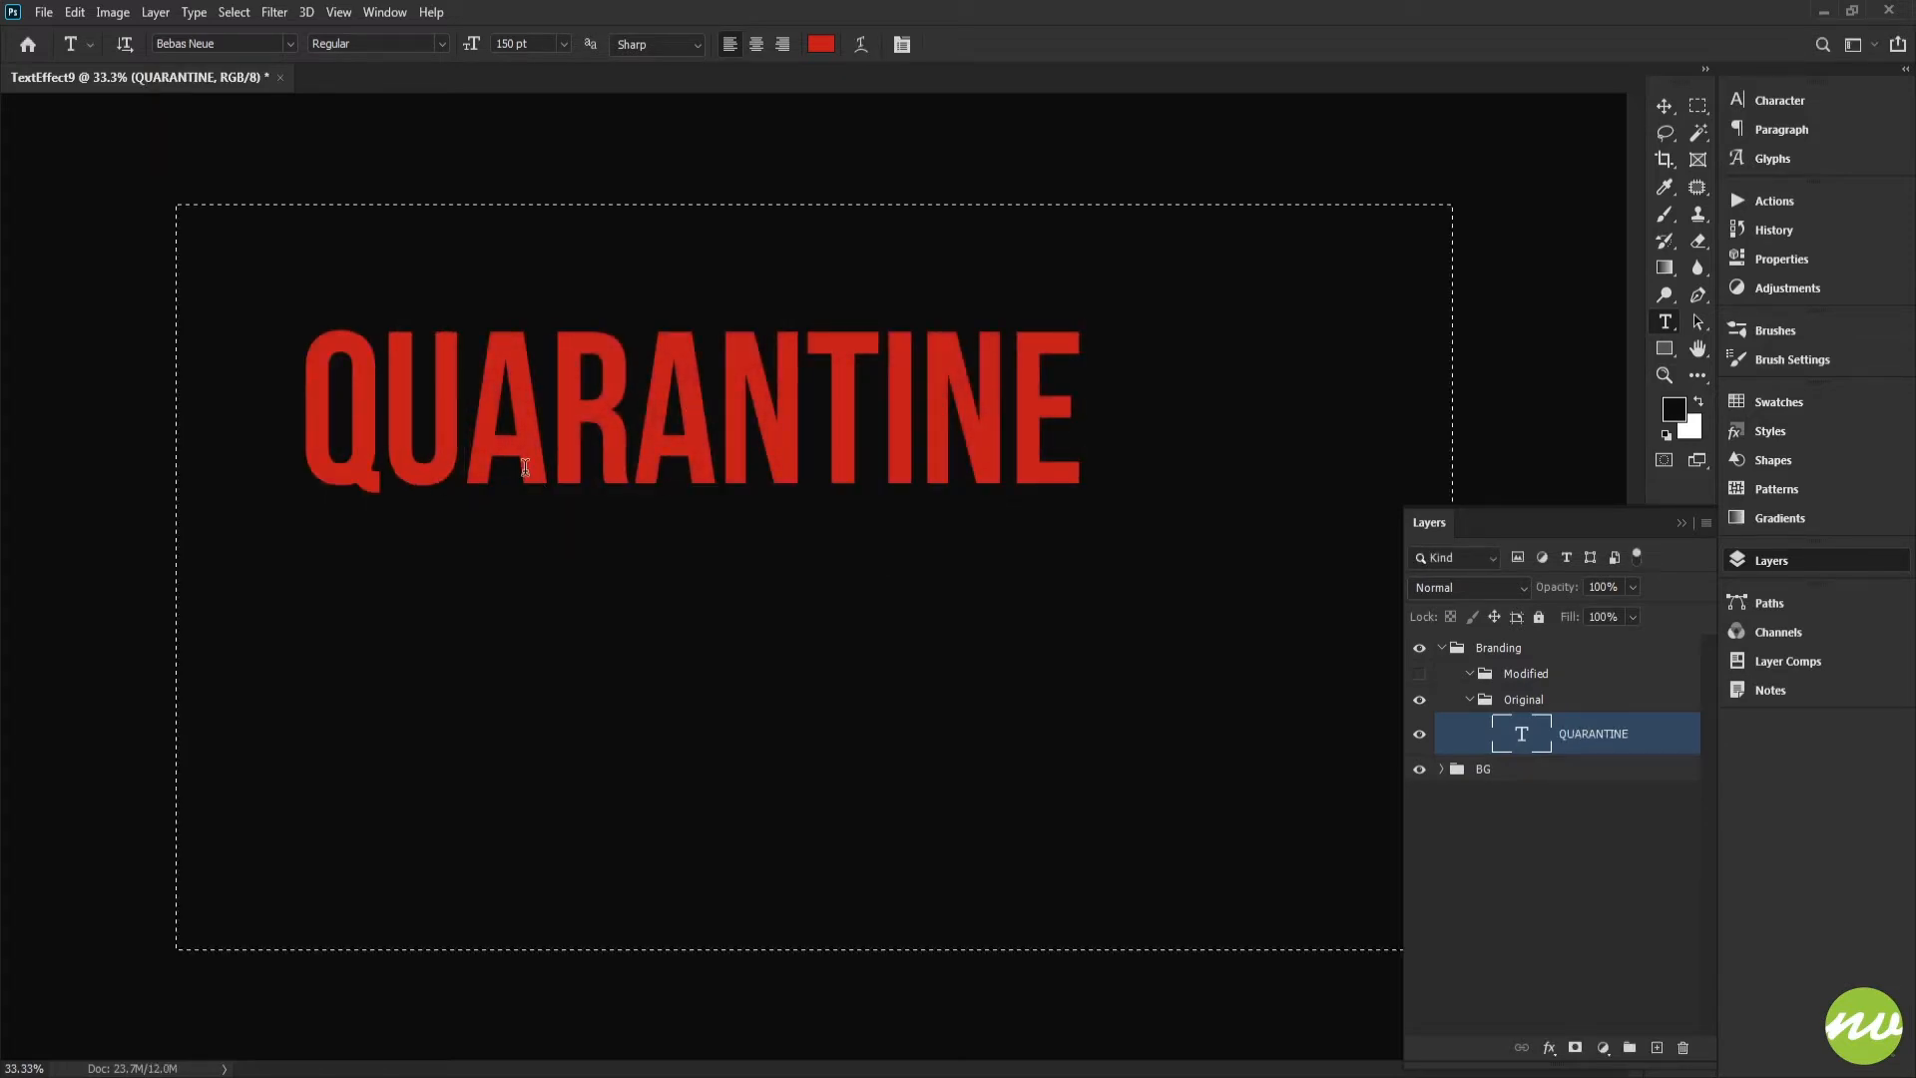
key(v)
click(429, 44)
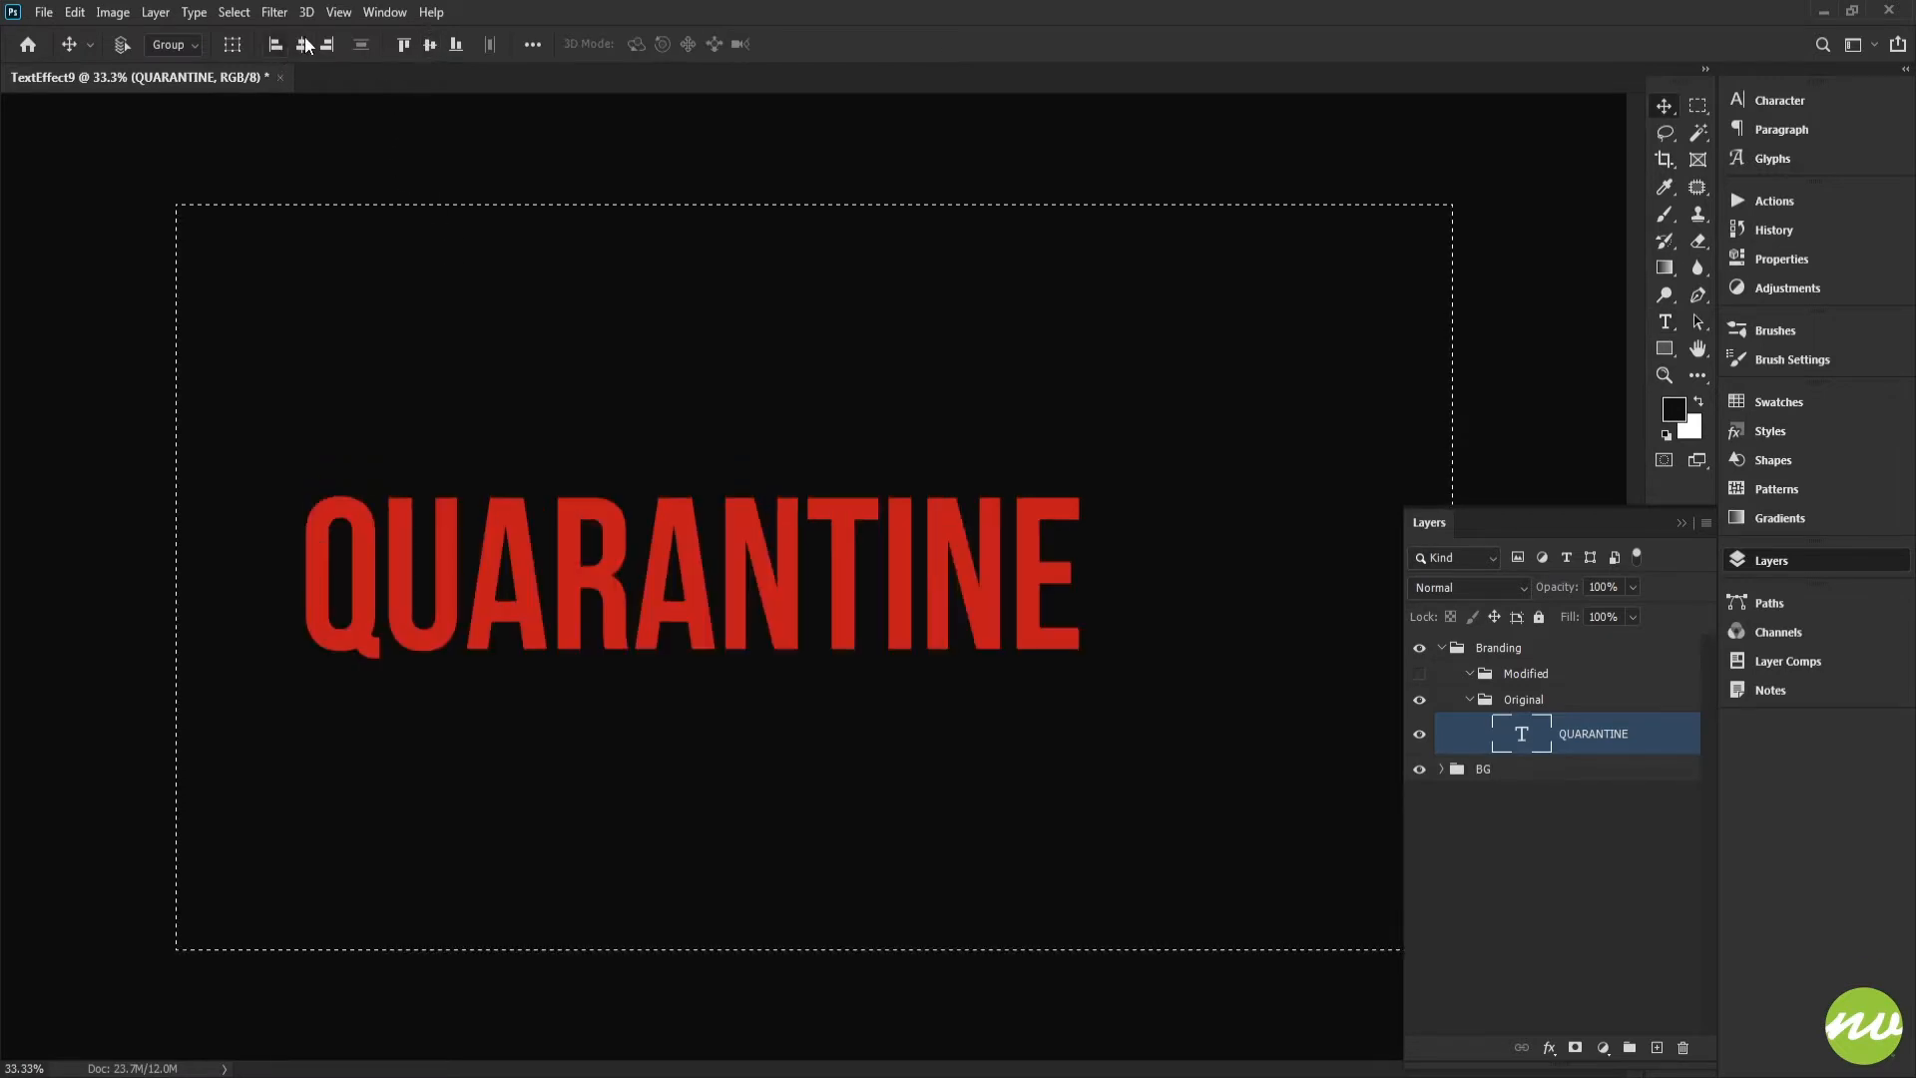
click(301, 44)
Check the spelling of the QUARANTINE text and leave text editing.
double_click(714, 603)
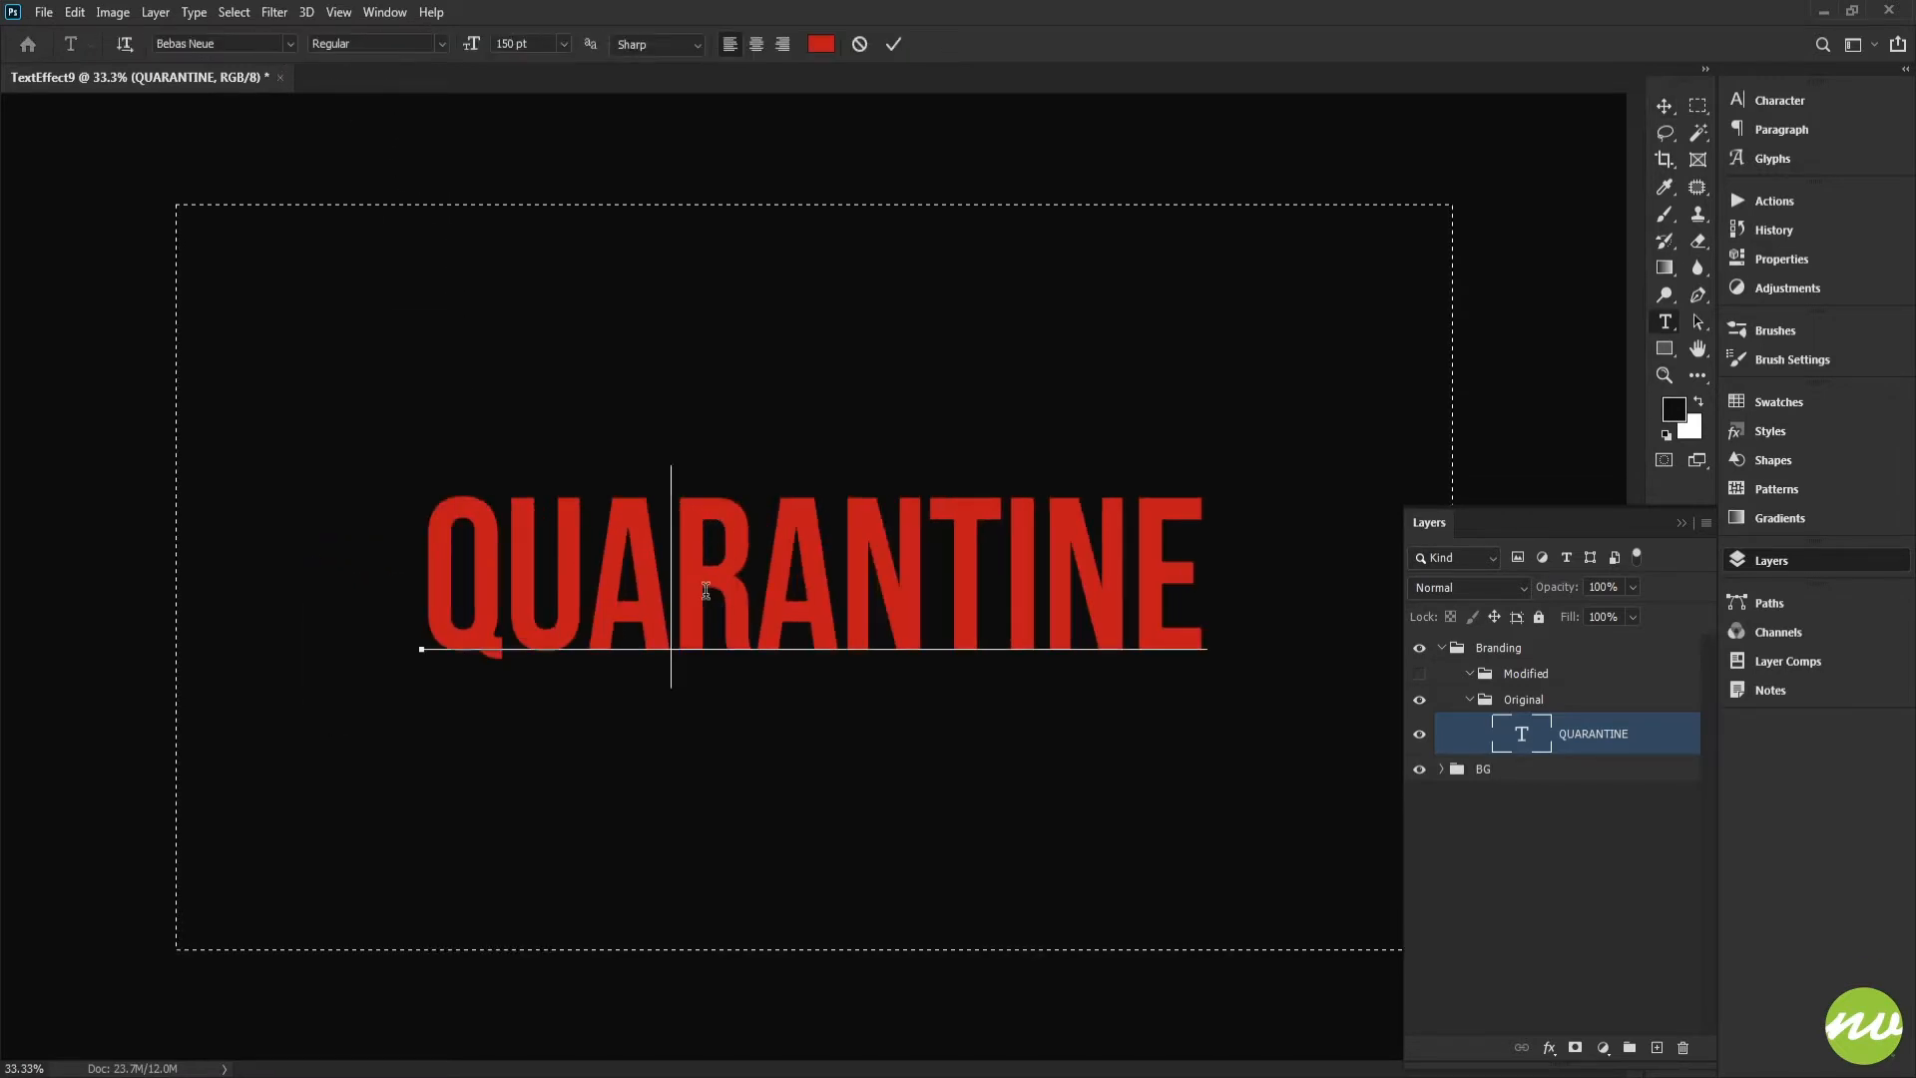
key(ctrl+a)
right_click(707, 598)
click(761, 762)
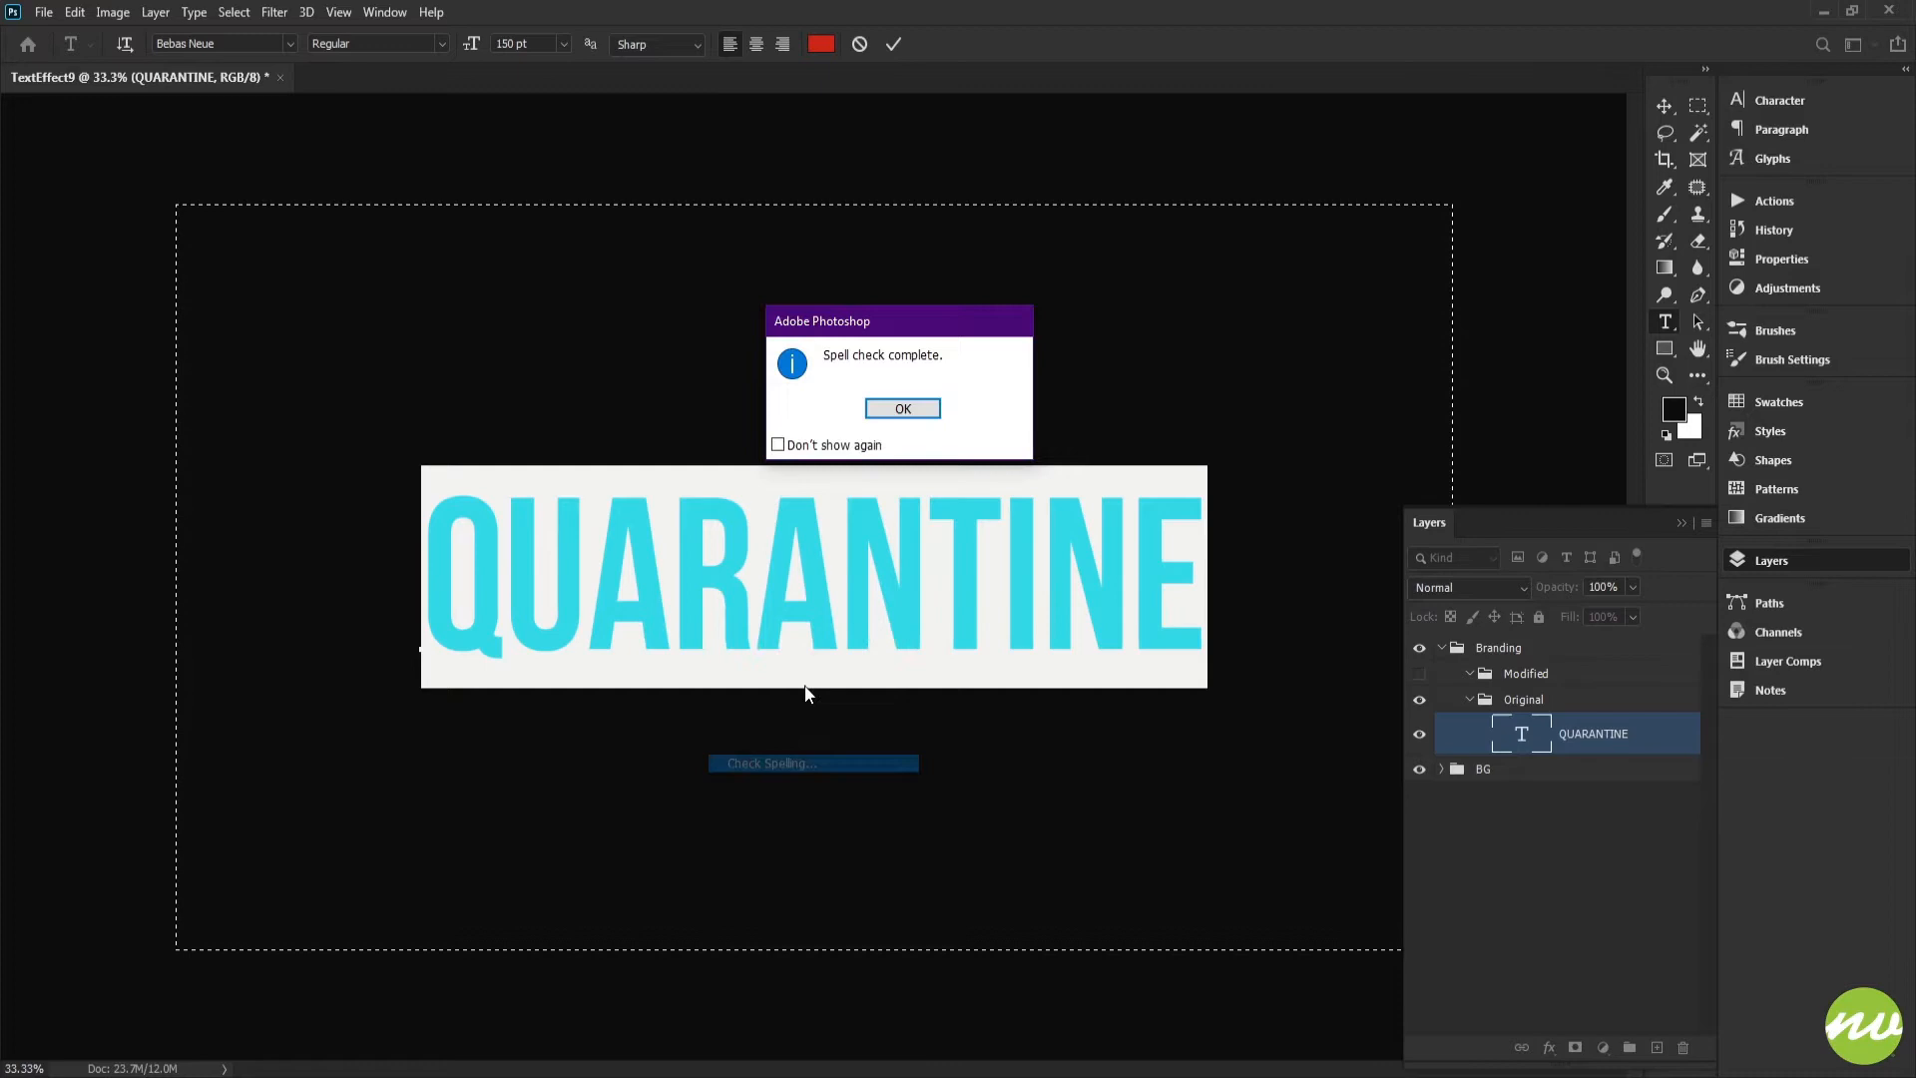
click(895, 413)
click(890, 46)
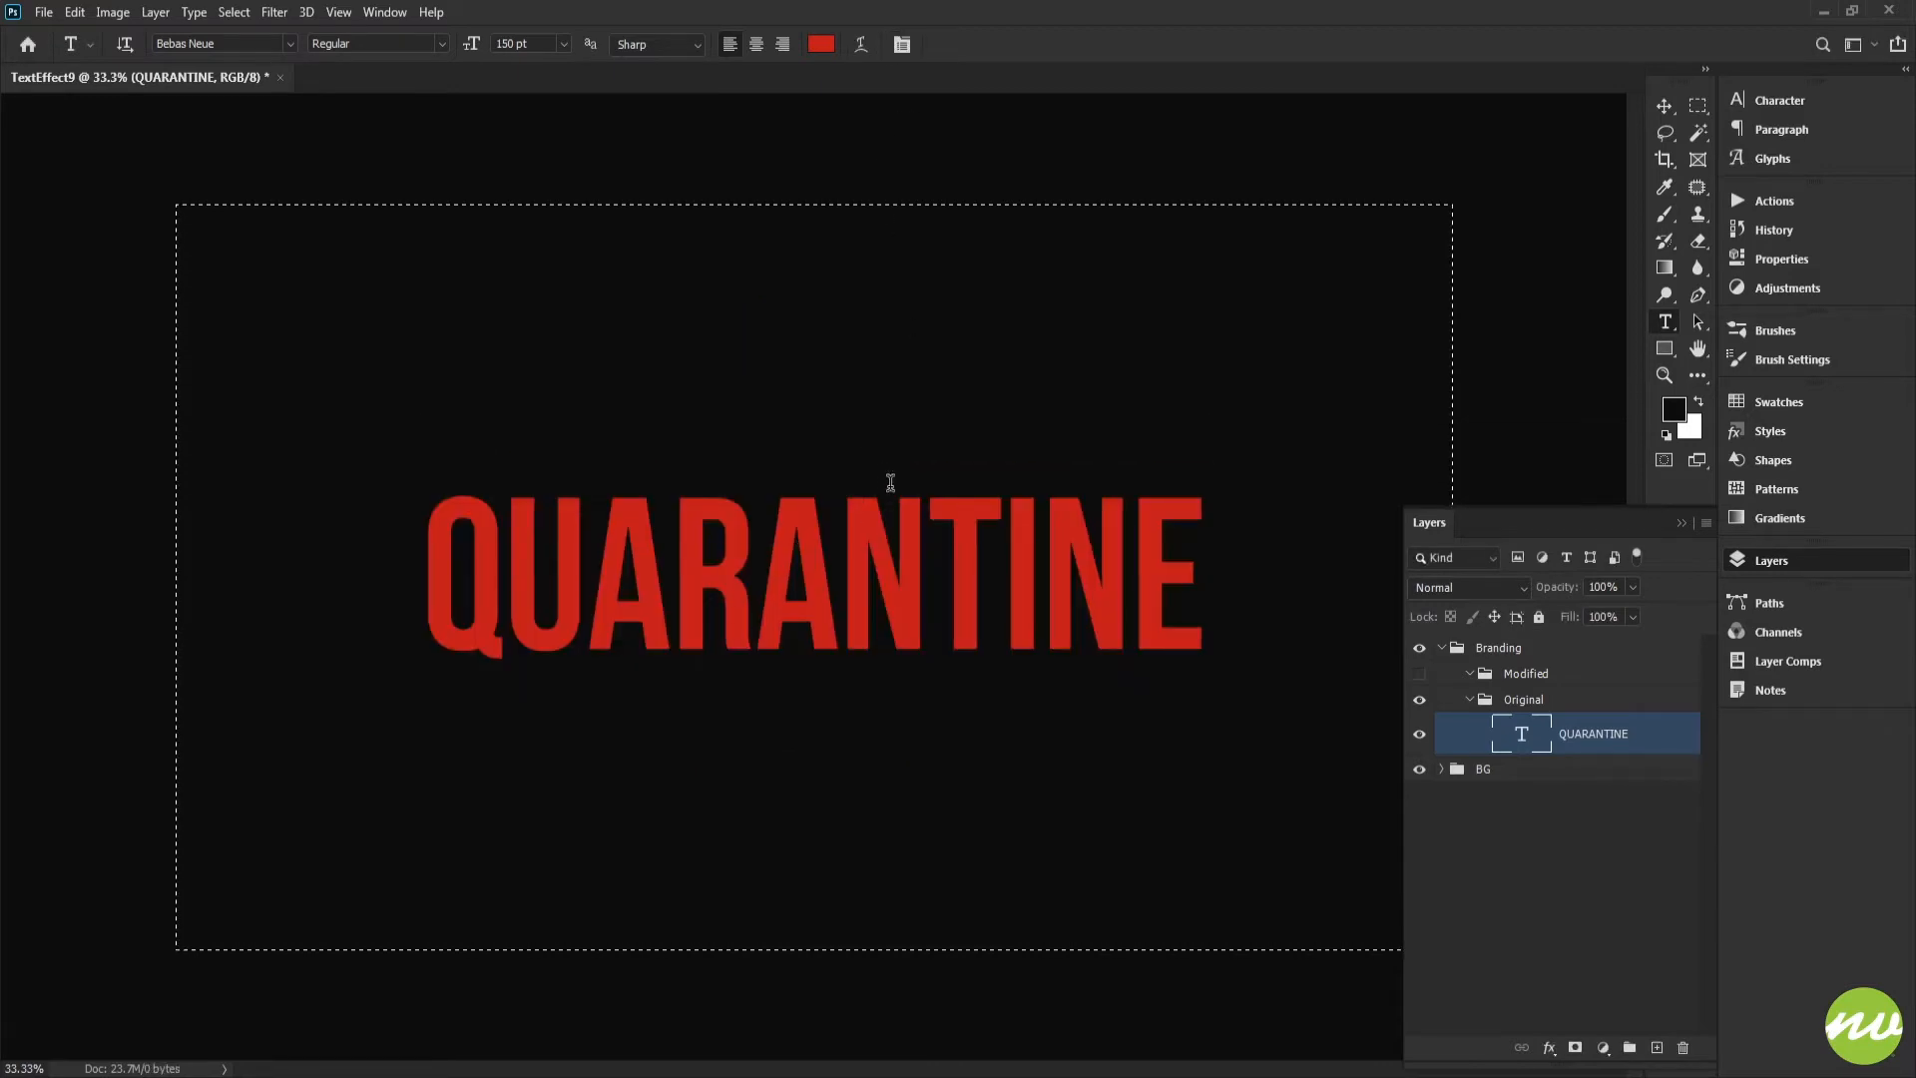
Change the QUARANTINE text's font to Kautiva Pro and re-center it on the canvas in both directions.
key(v)
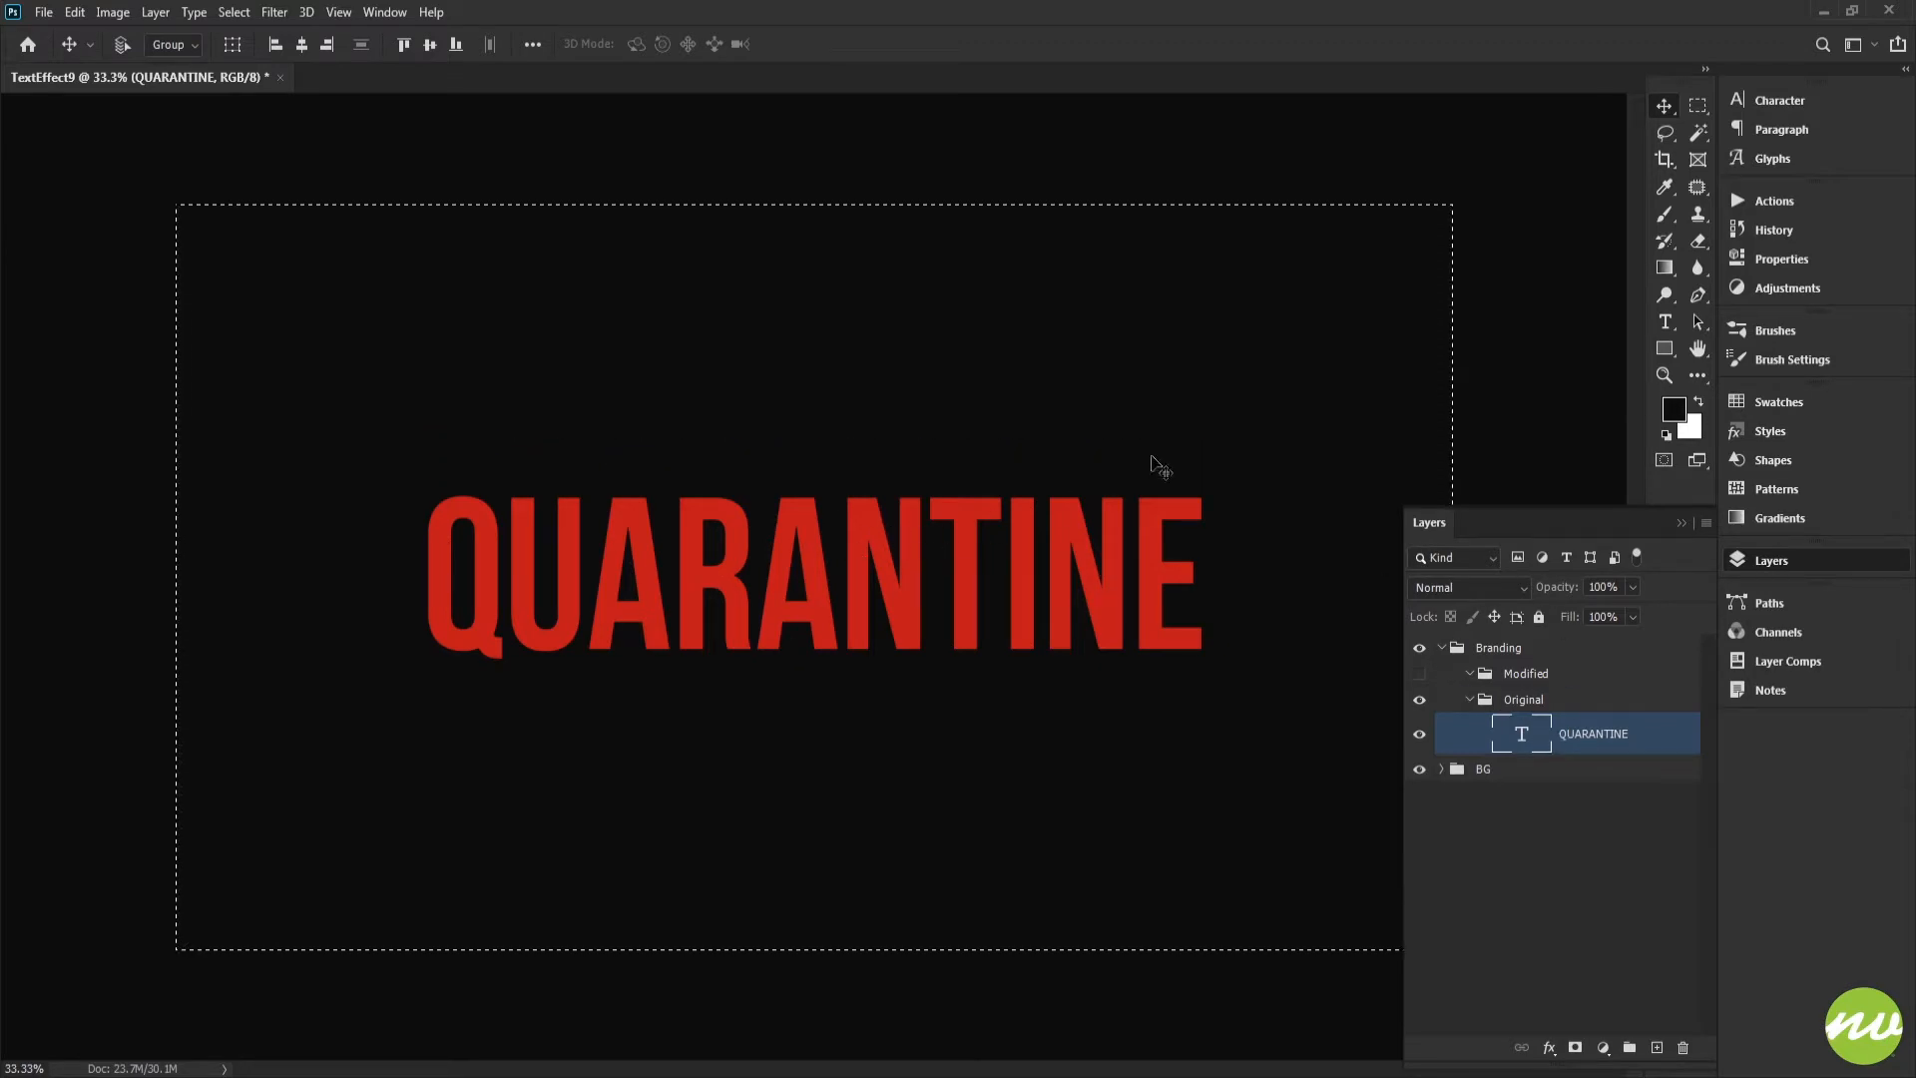
click(1787, 100)
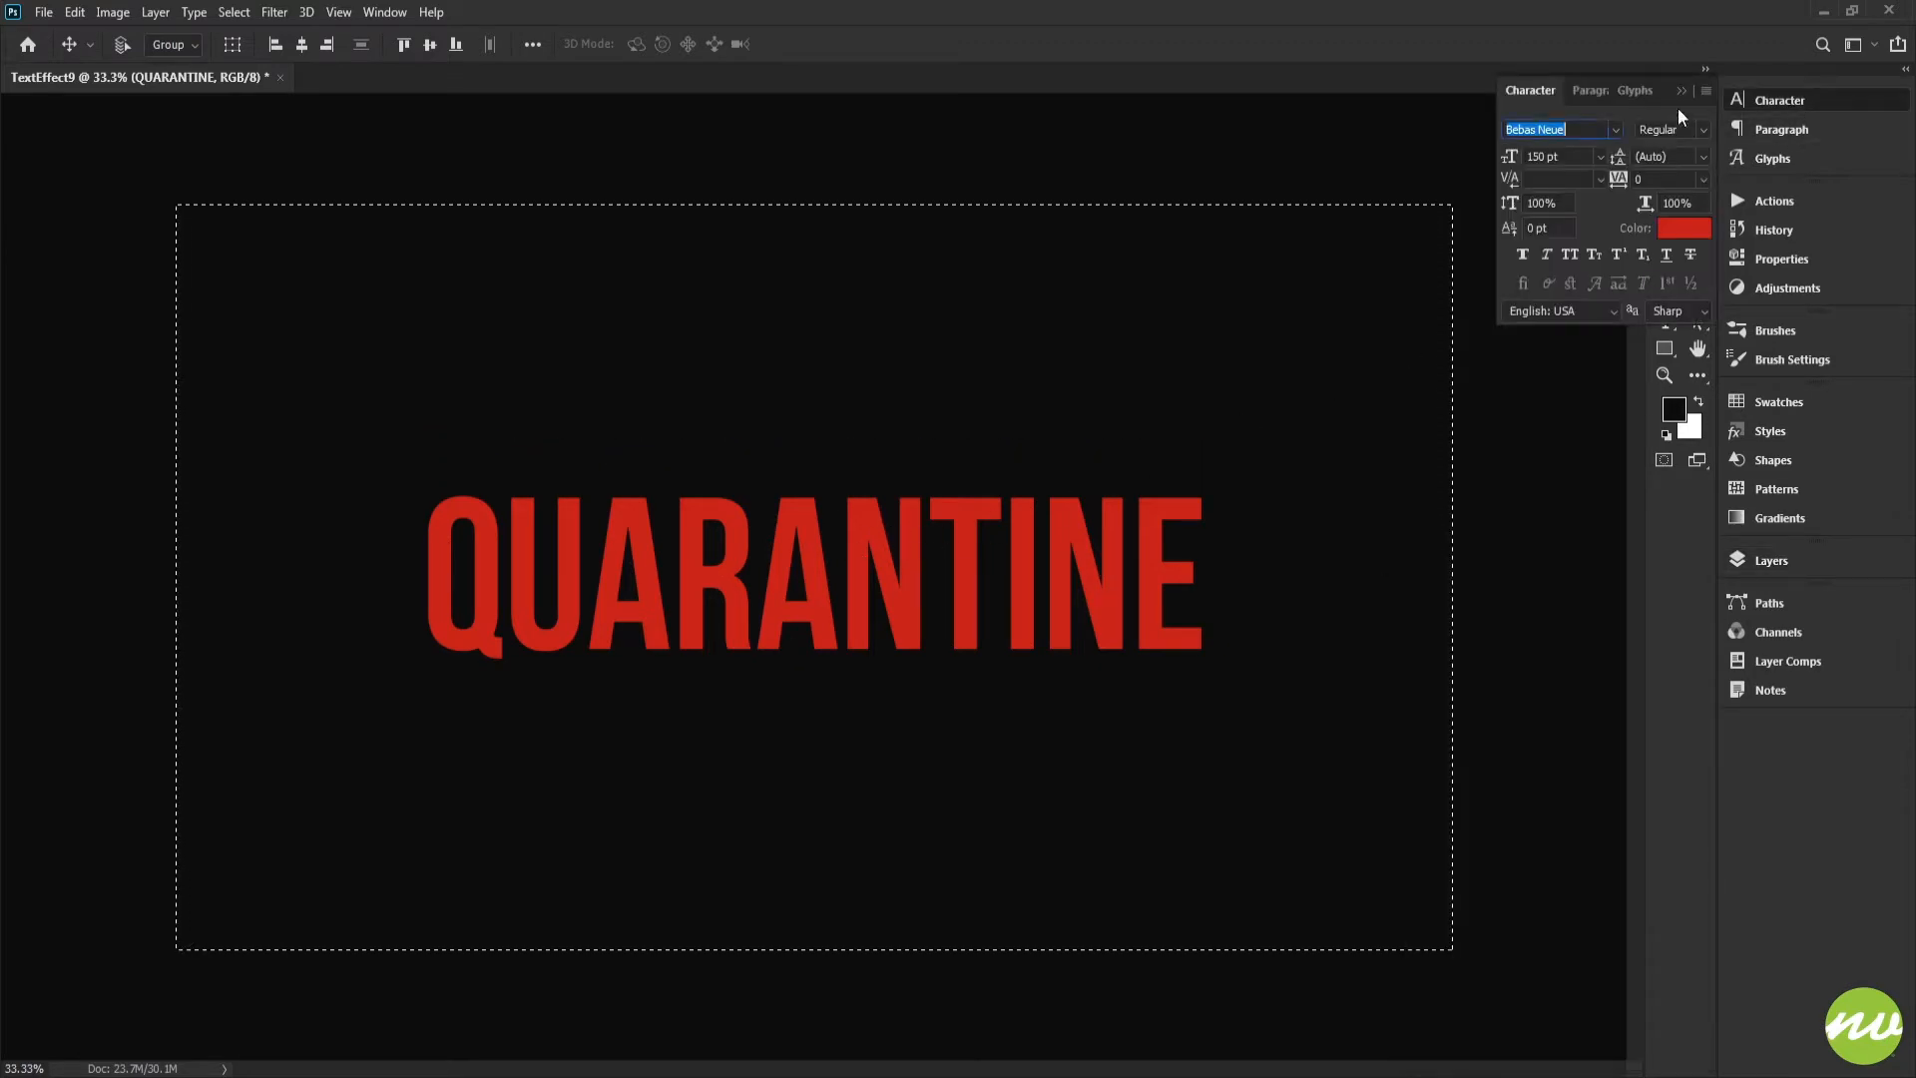
click(1599, 179)
click(1600, 203)
click(1617, 132)
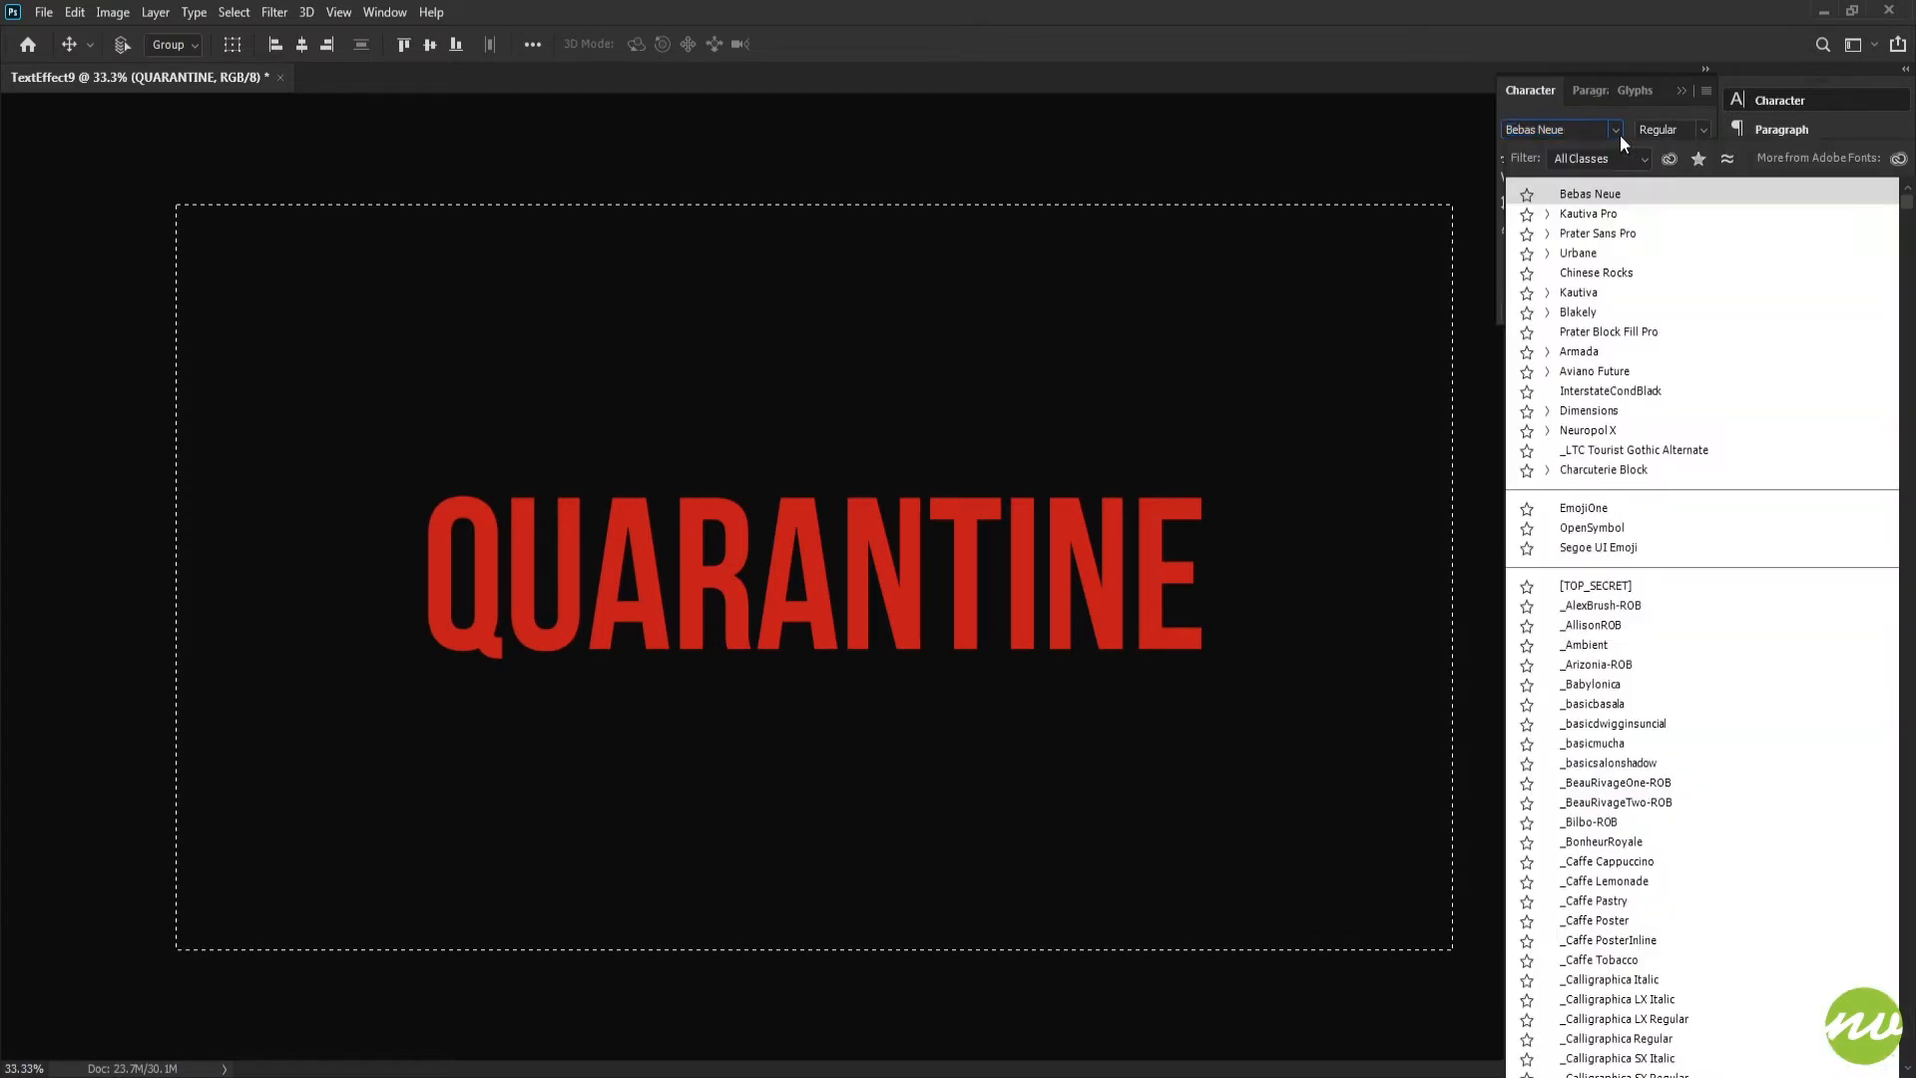
click(1604, 221)
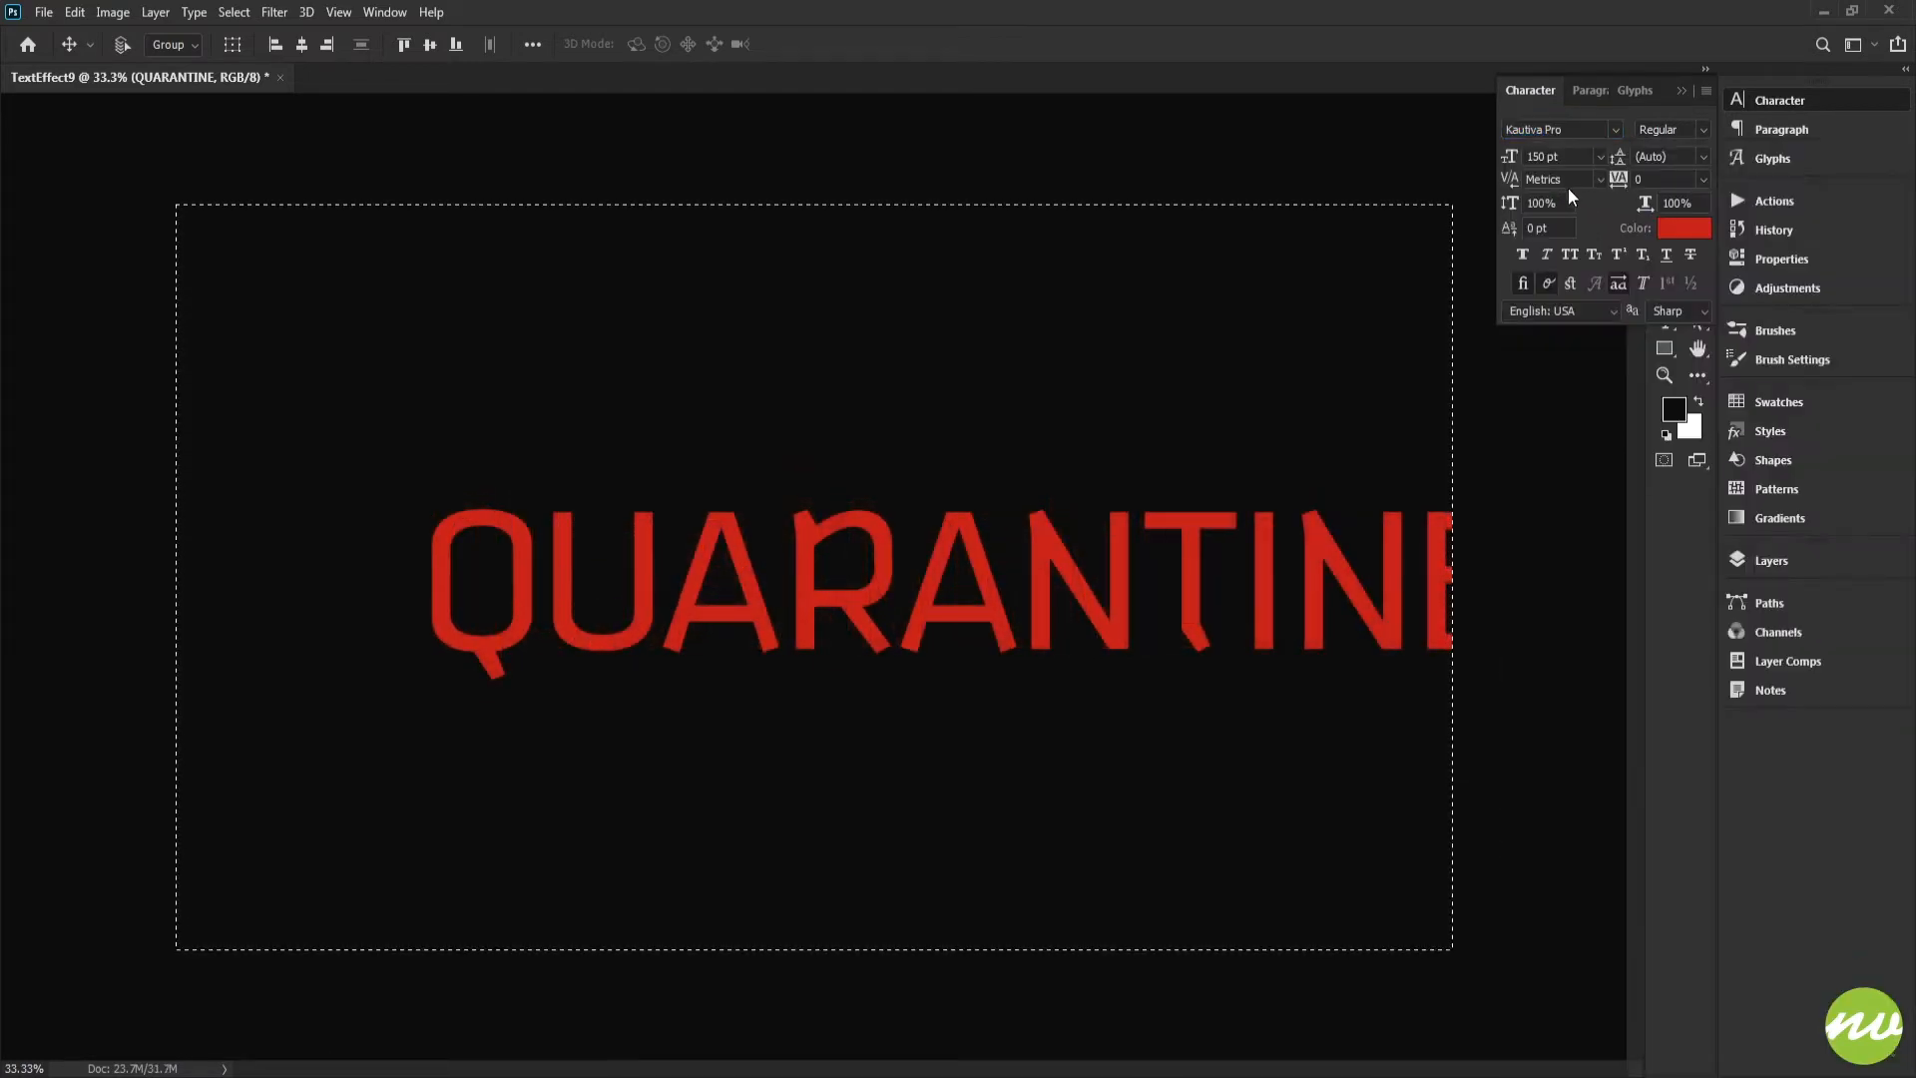
click(429, 44)
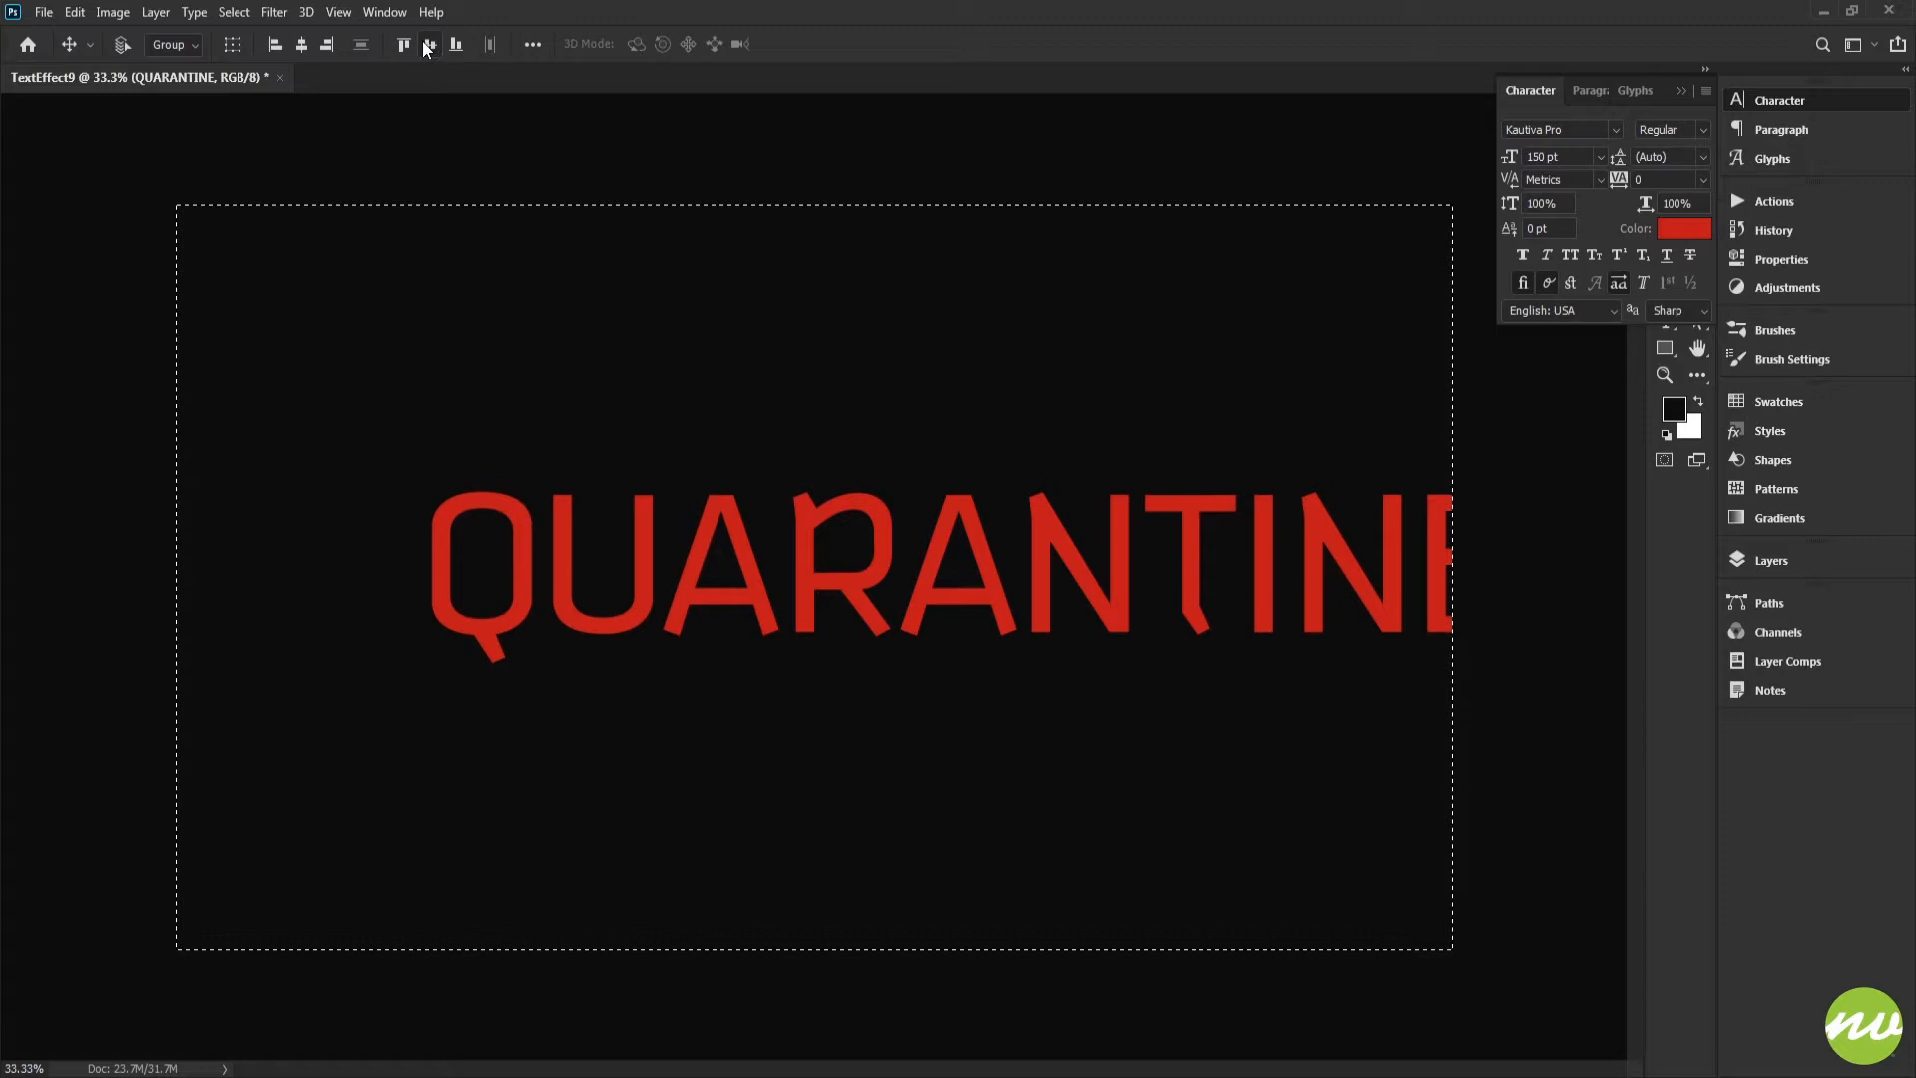
click(302, 44)
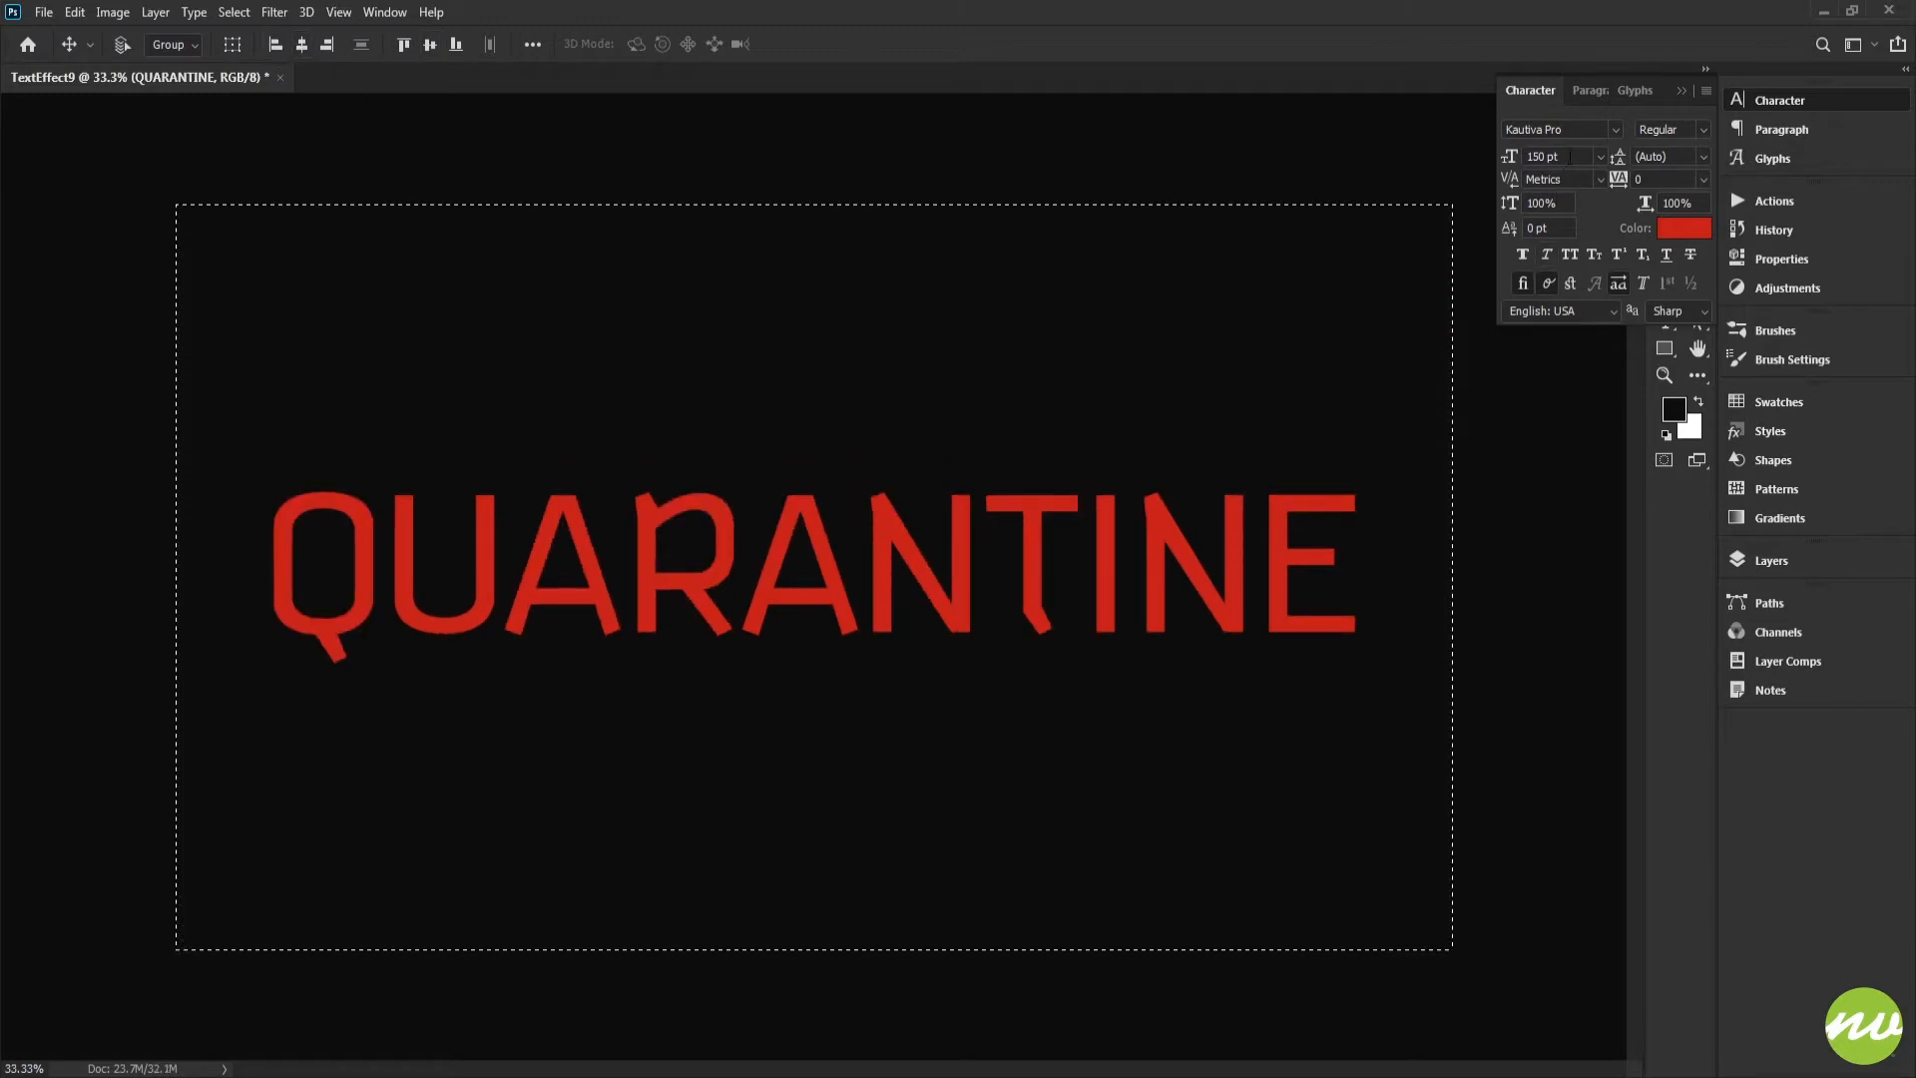
Set the QUARANTINE text size to 125 pt, re-center it on the canvas and clear the selection.
click(1547, 156)
text(125)
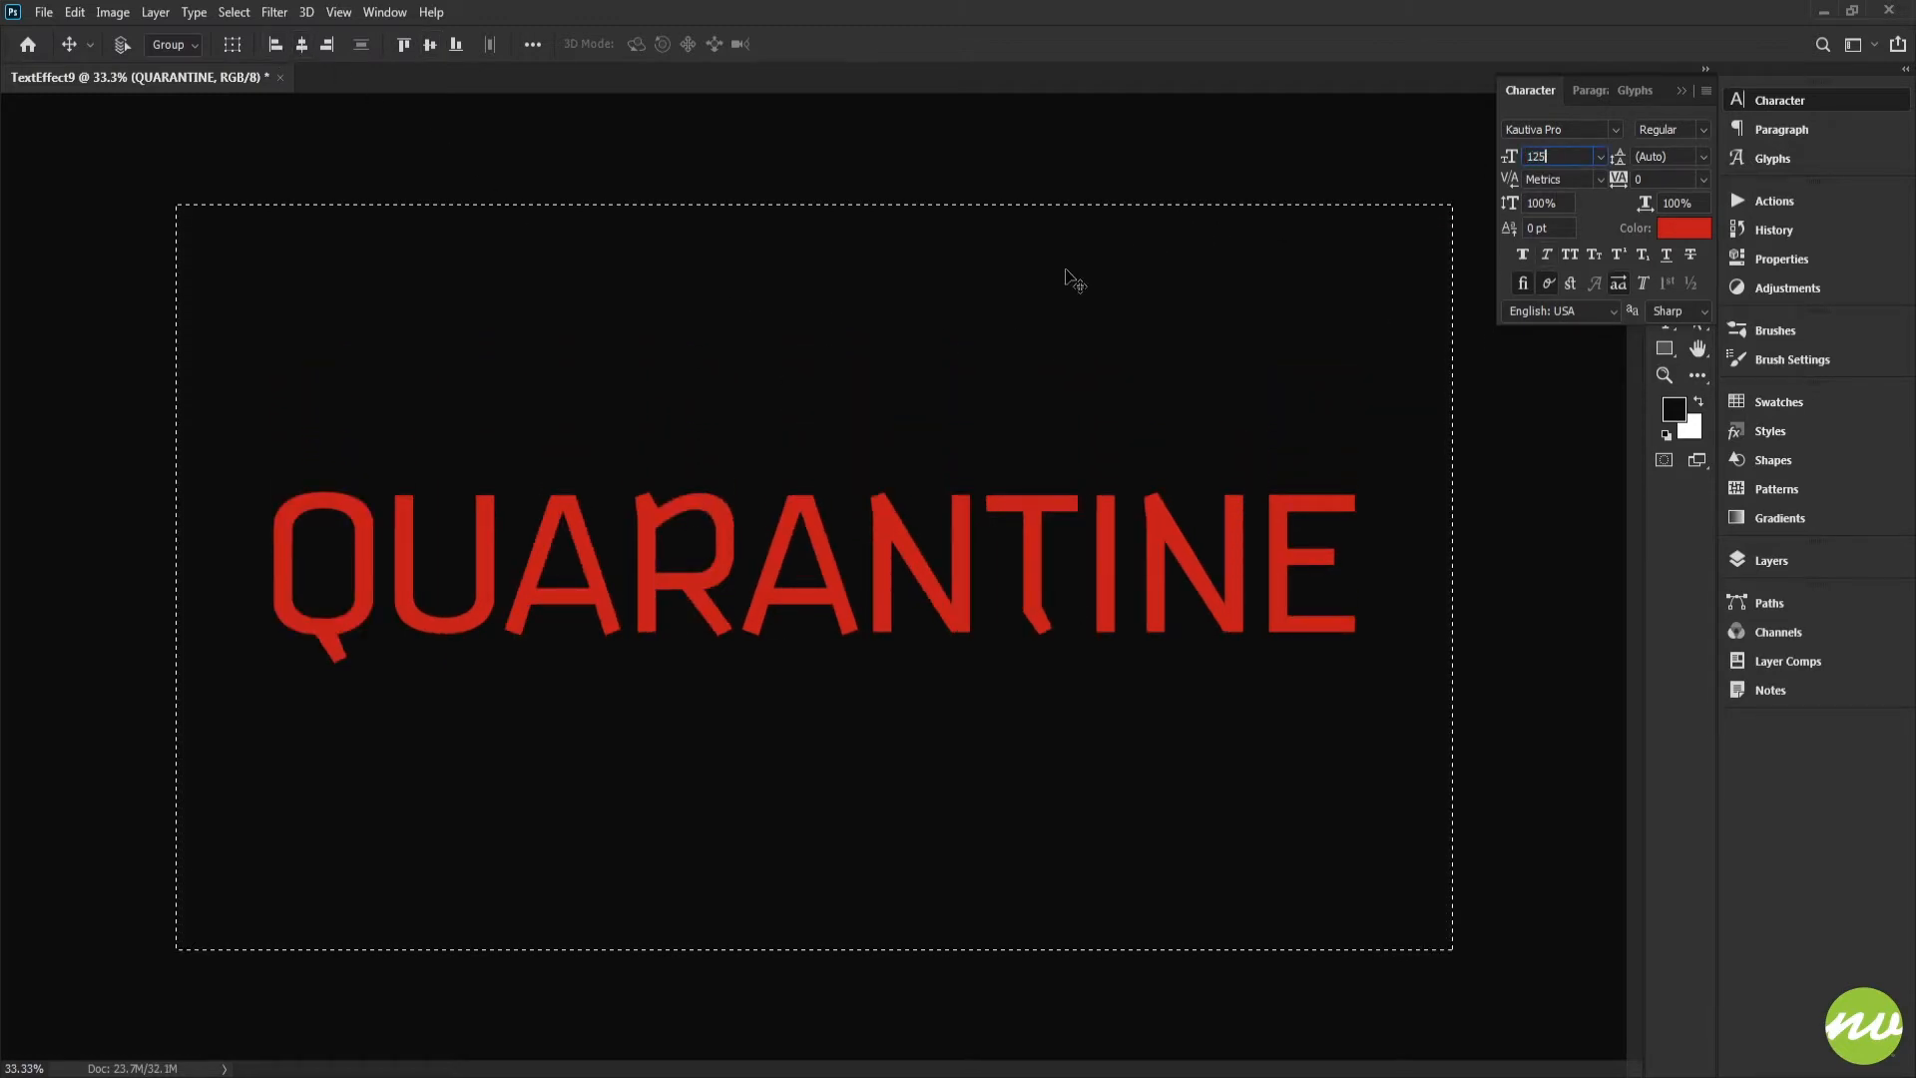
key(Tab)
click(429, 44)
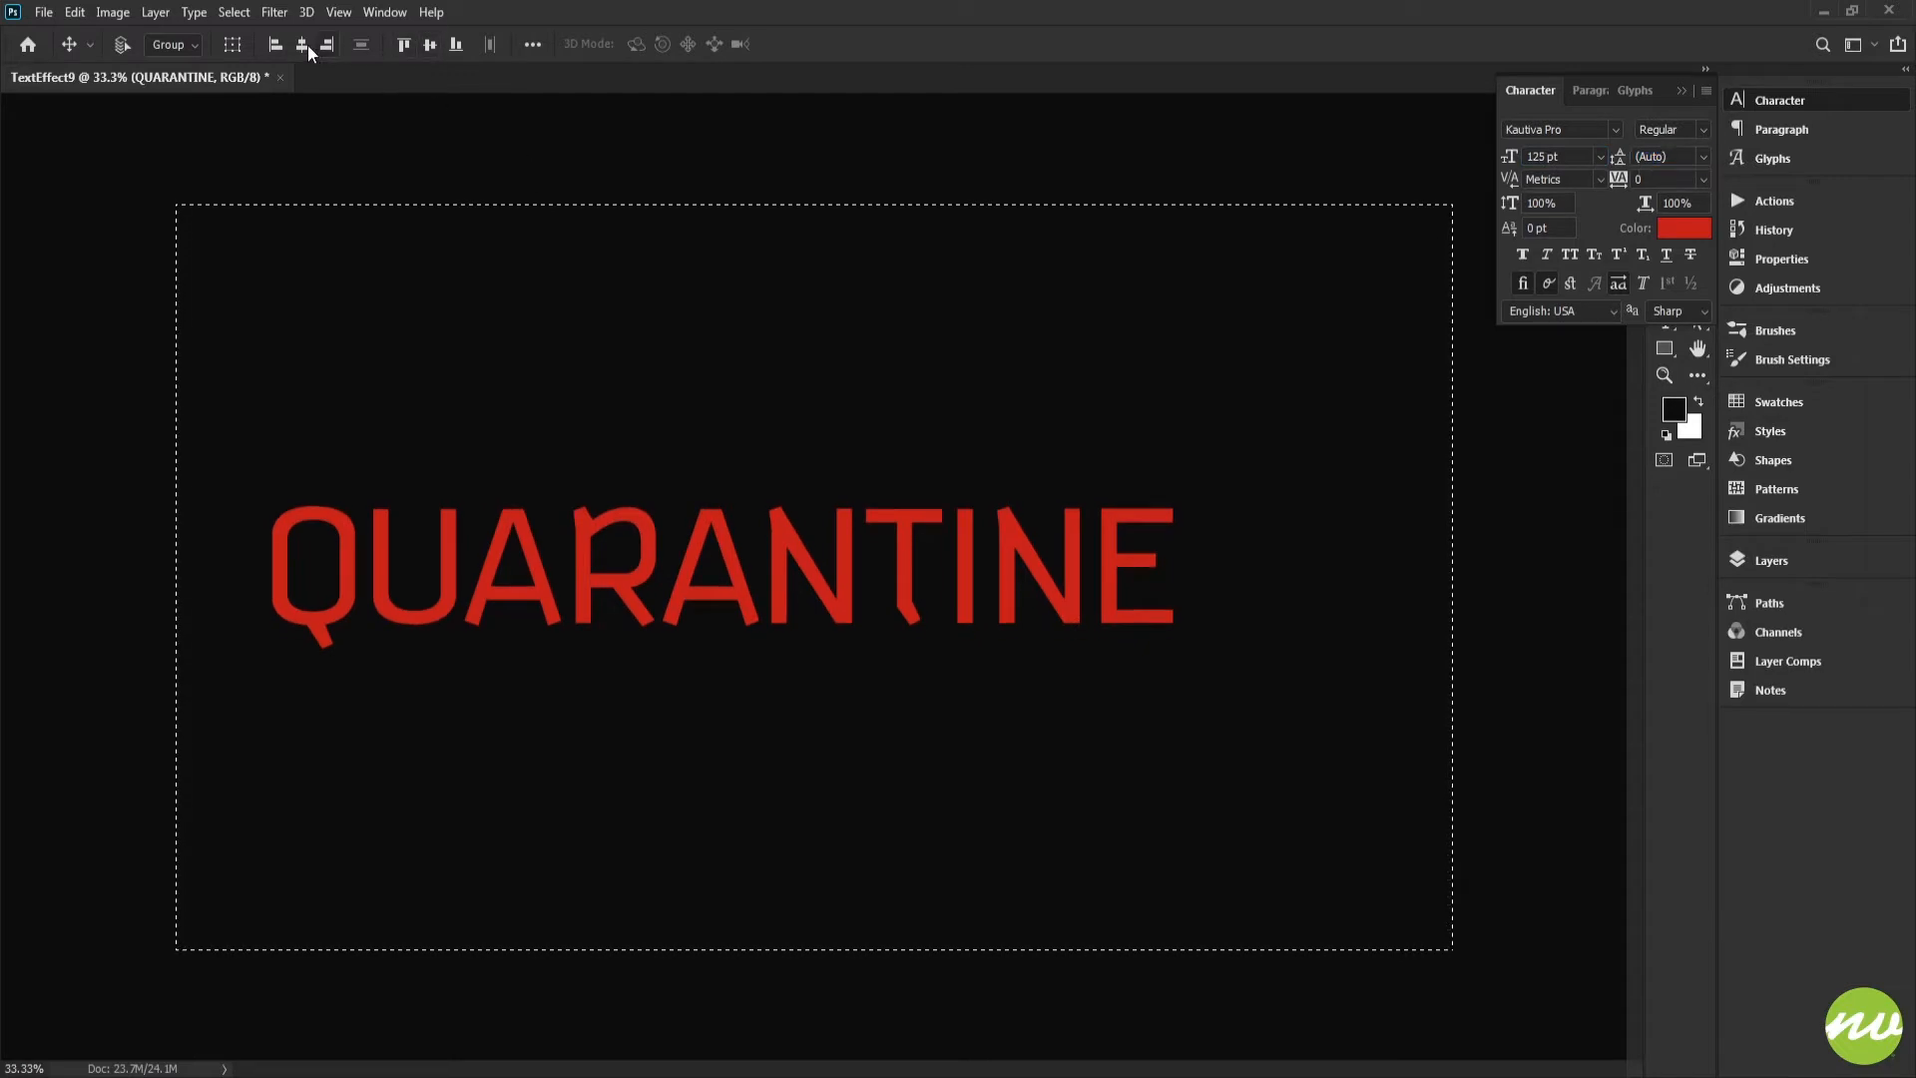
click(301, 44)
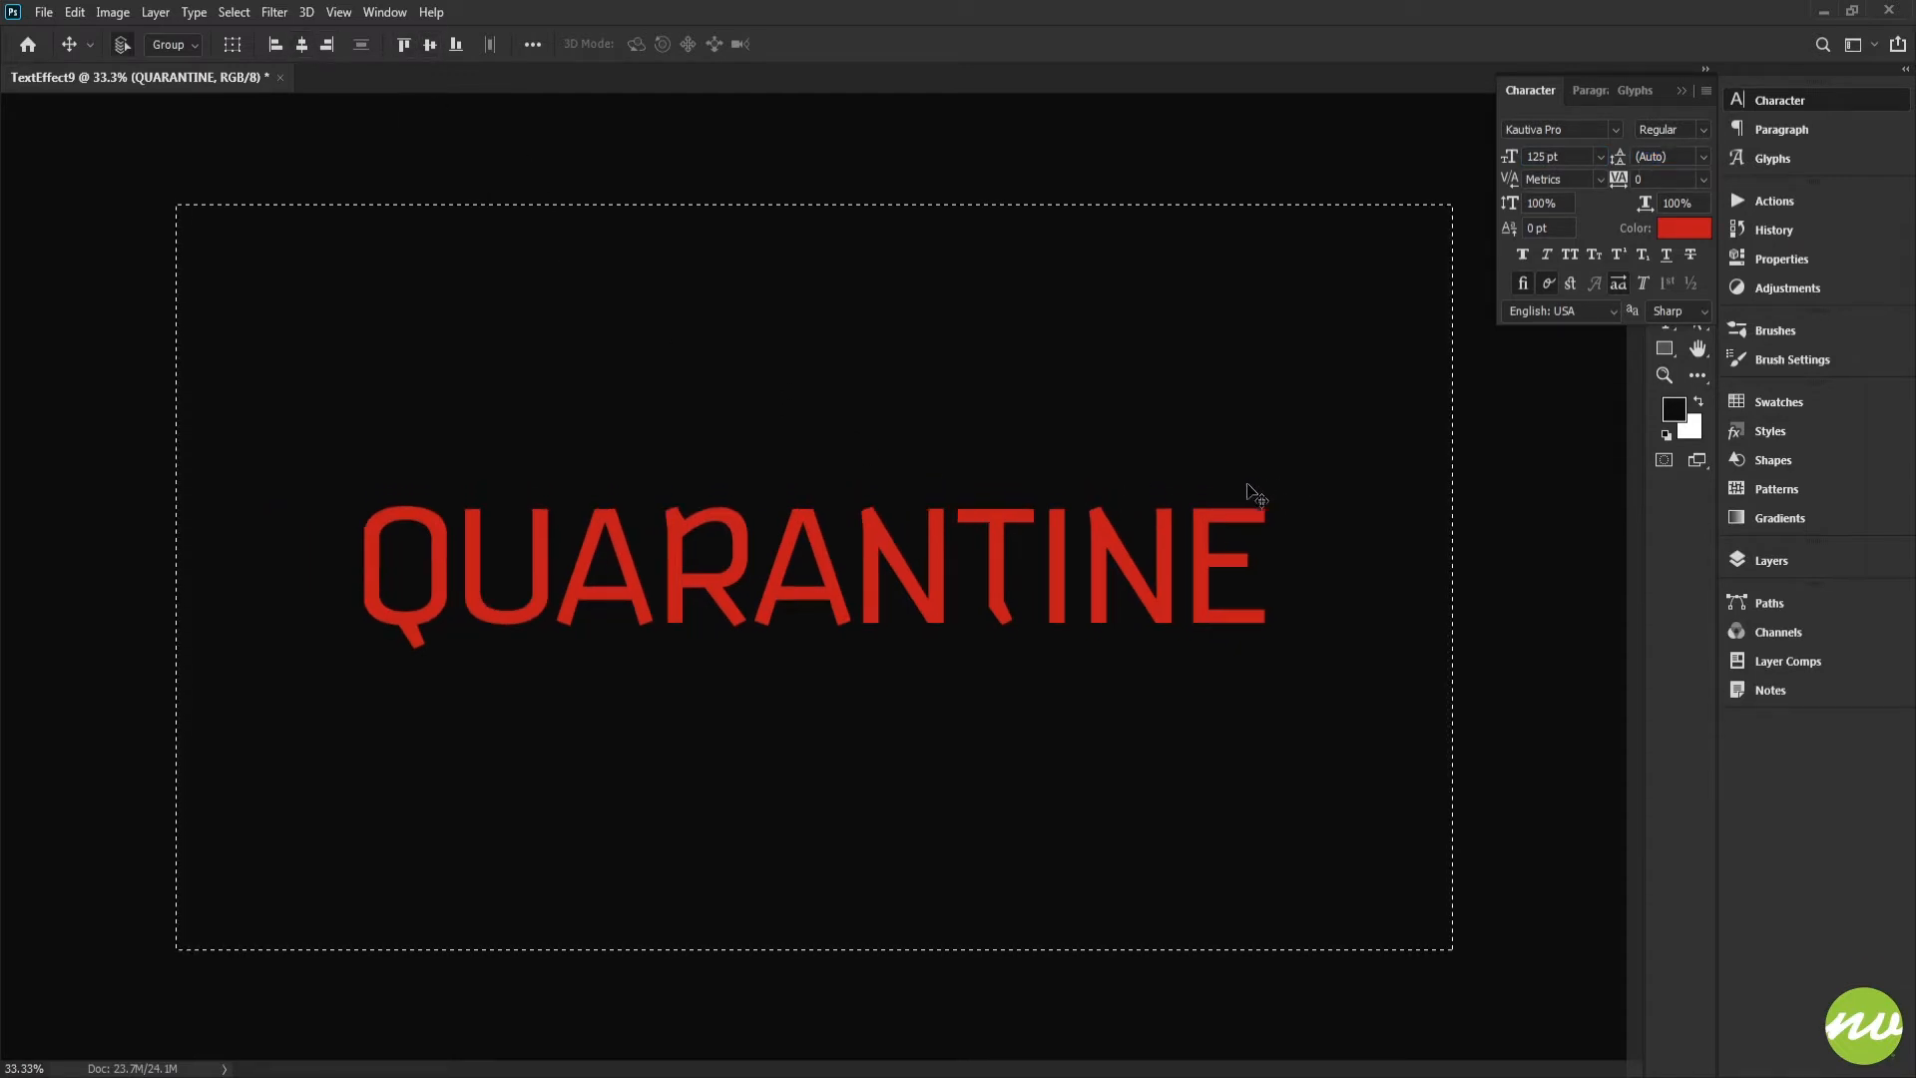
key(ctrl+d)
Change the QUARANTINE text's color to white (#ffffff).
click(1671, 228)
drag(798, 299, 533, 179)
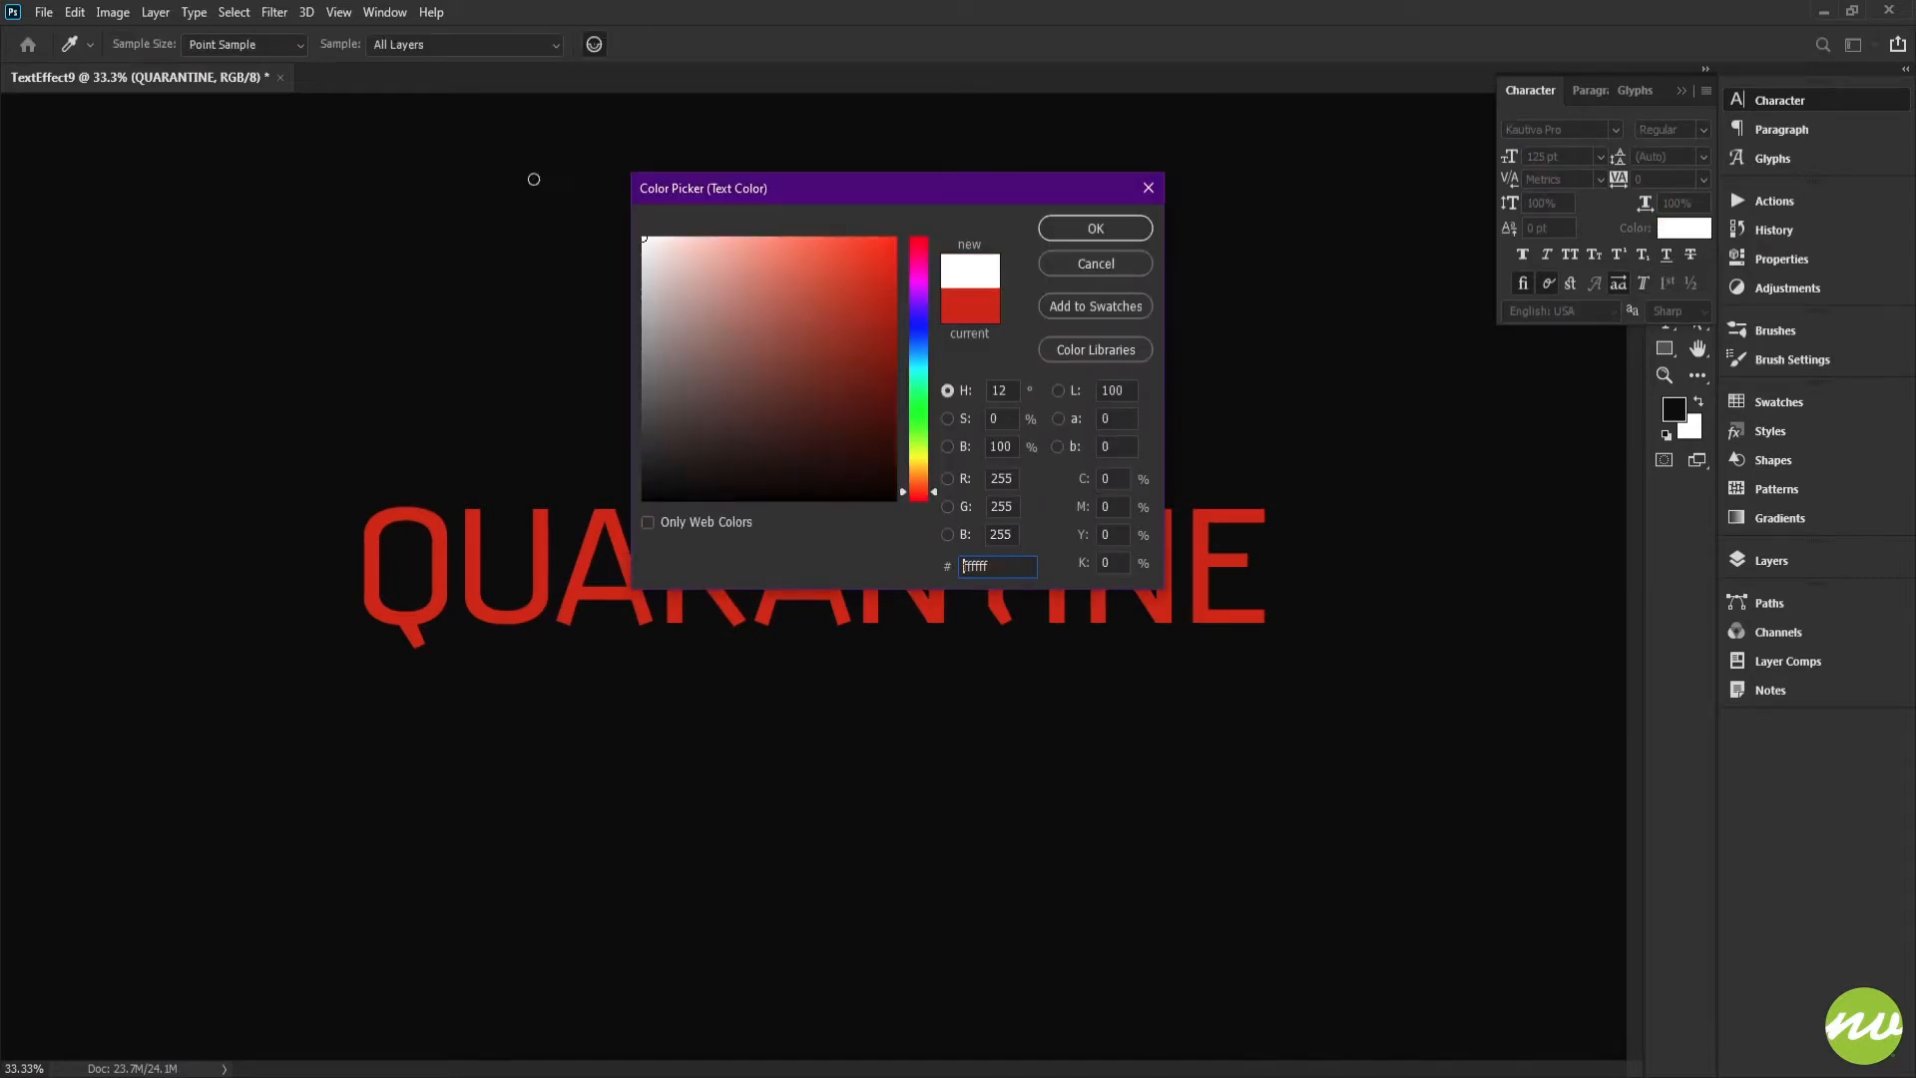
click(1096, 229)
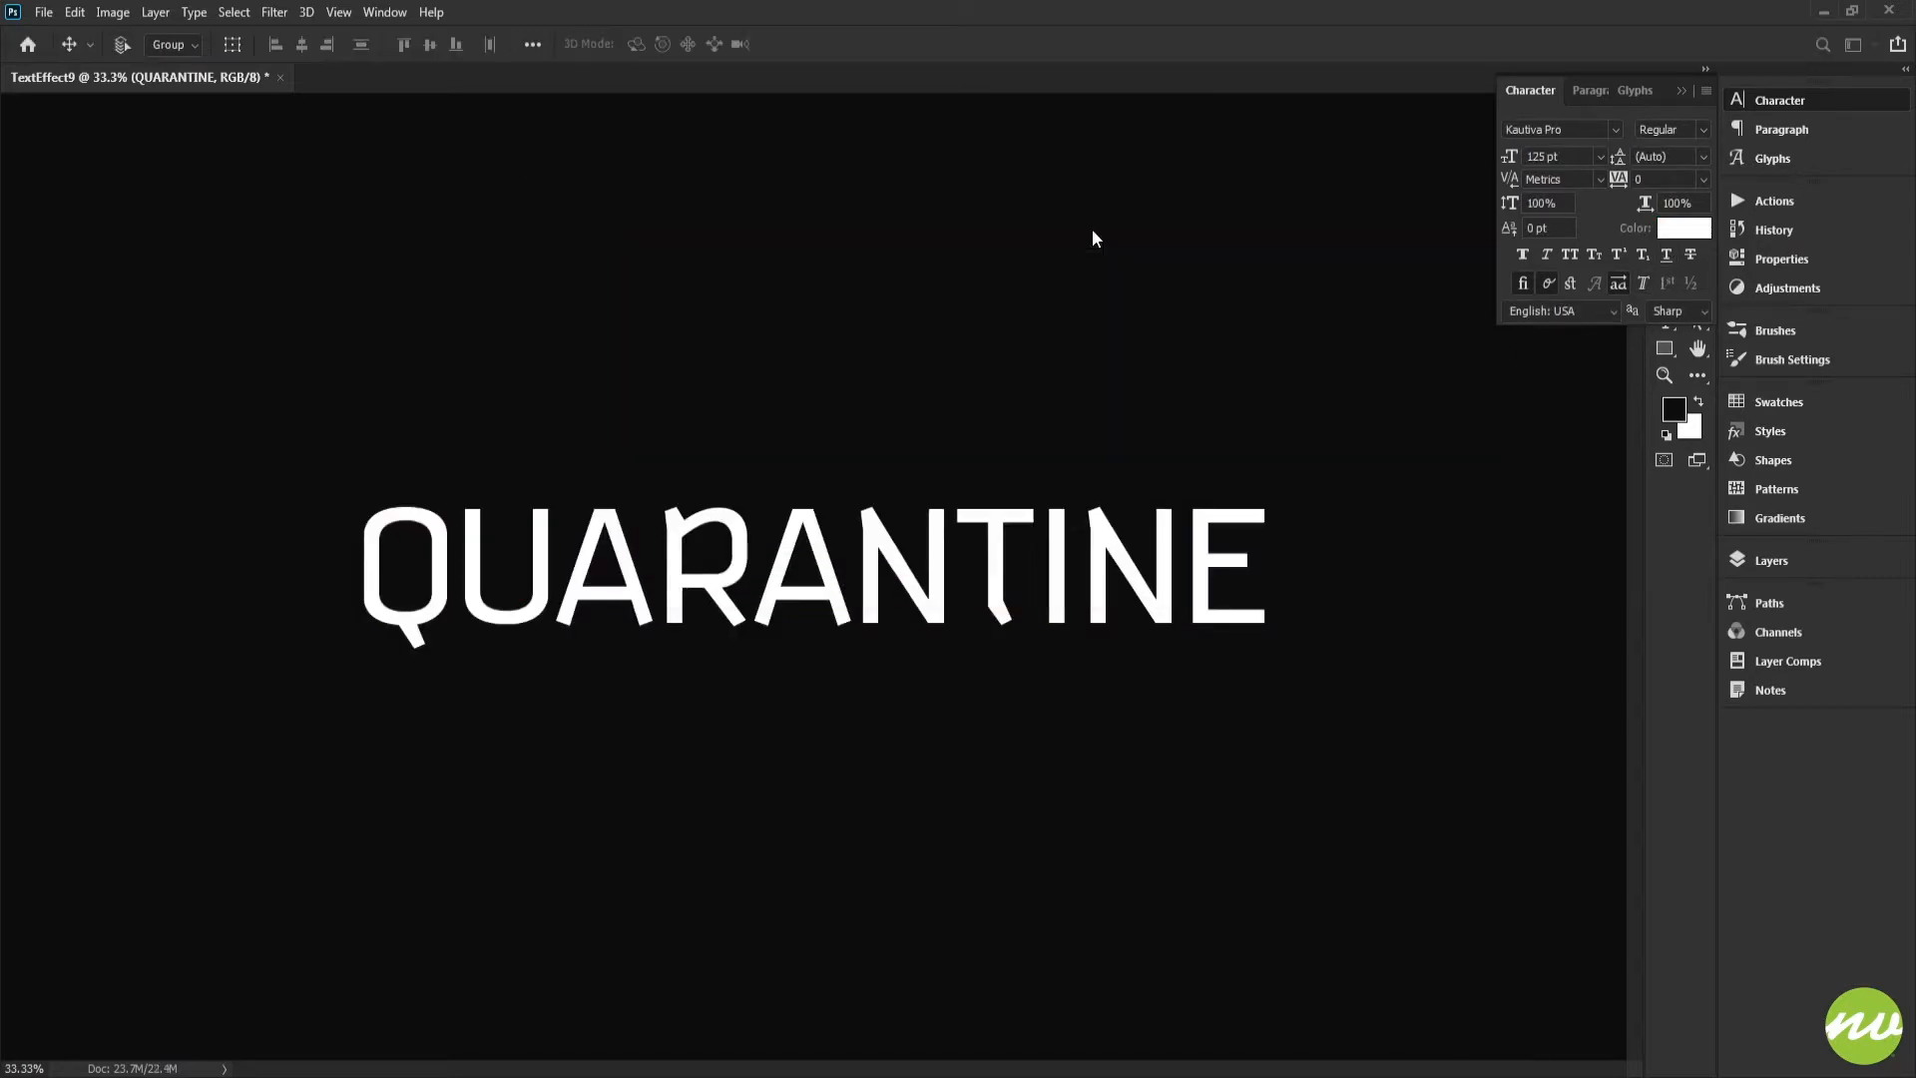
Duplicate the QUARANTINE text layer inside the Original group and move the copy straight up above the original word.
click(1747, 563)
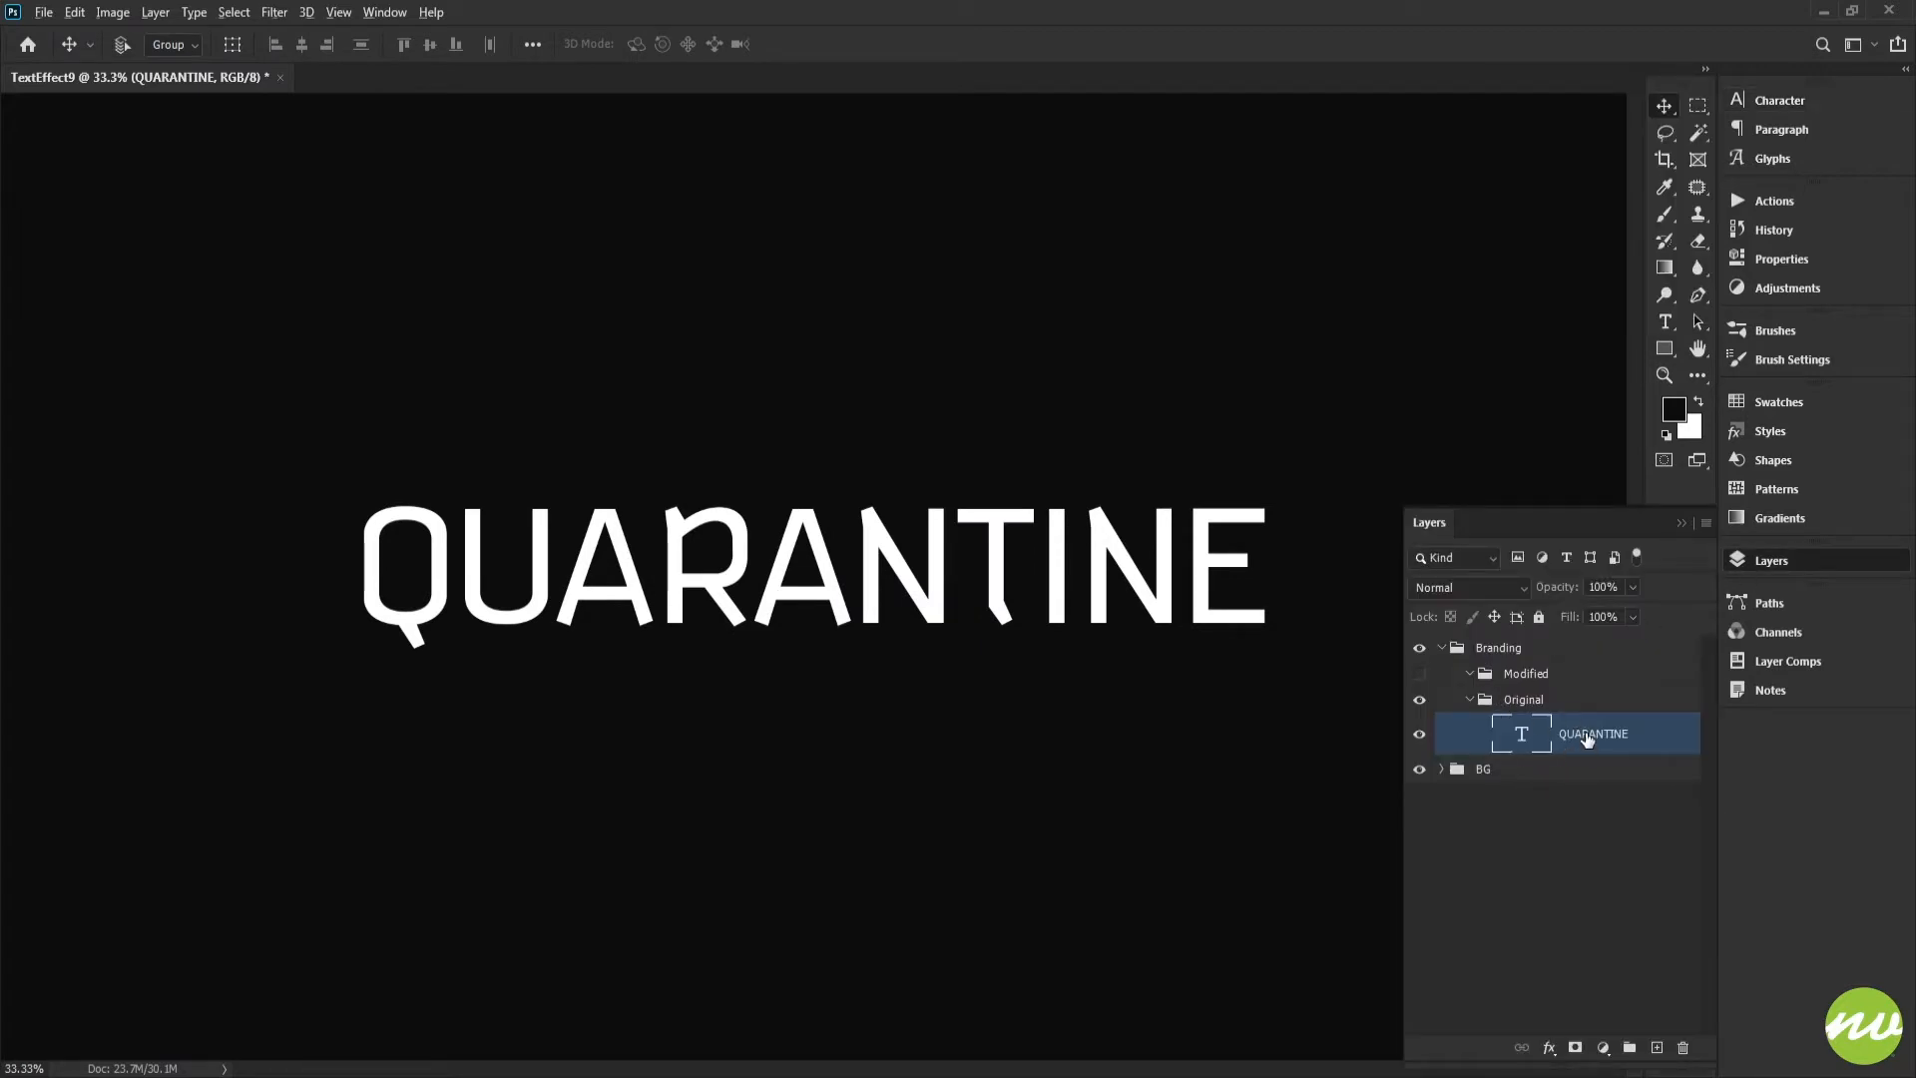
drag(1585, 731, 1587, 708)
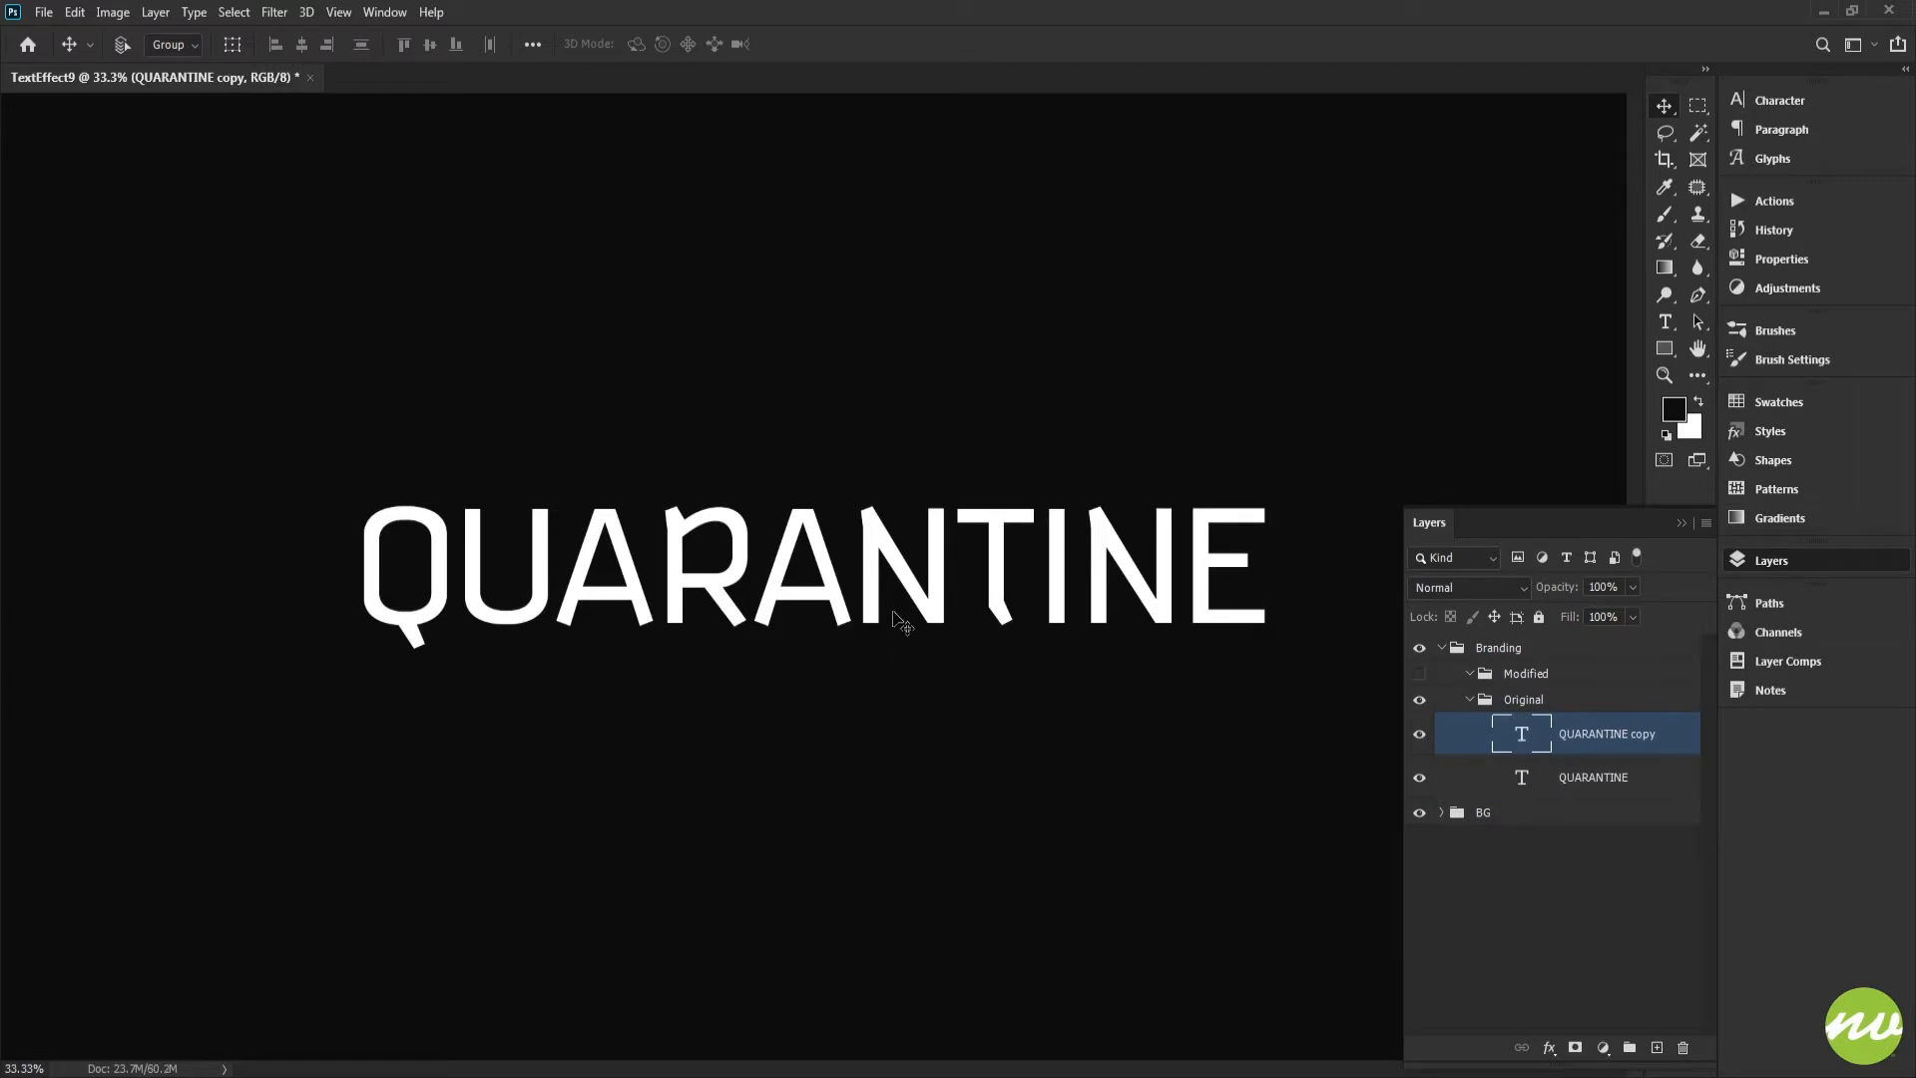
drag(903, 624, 903, 484)
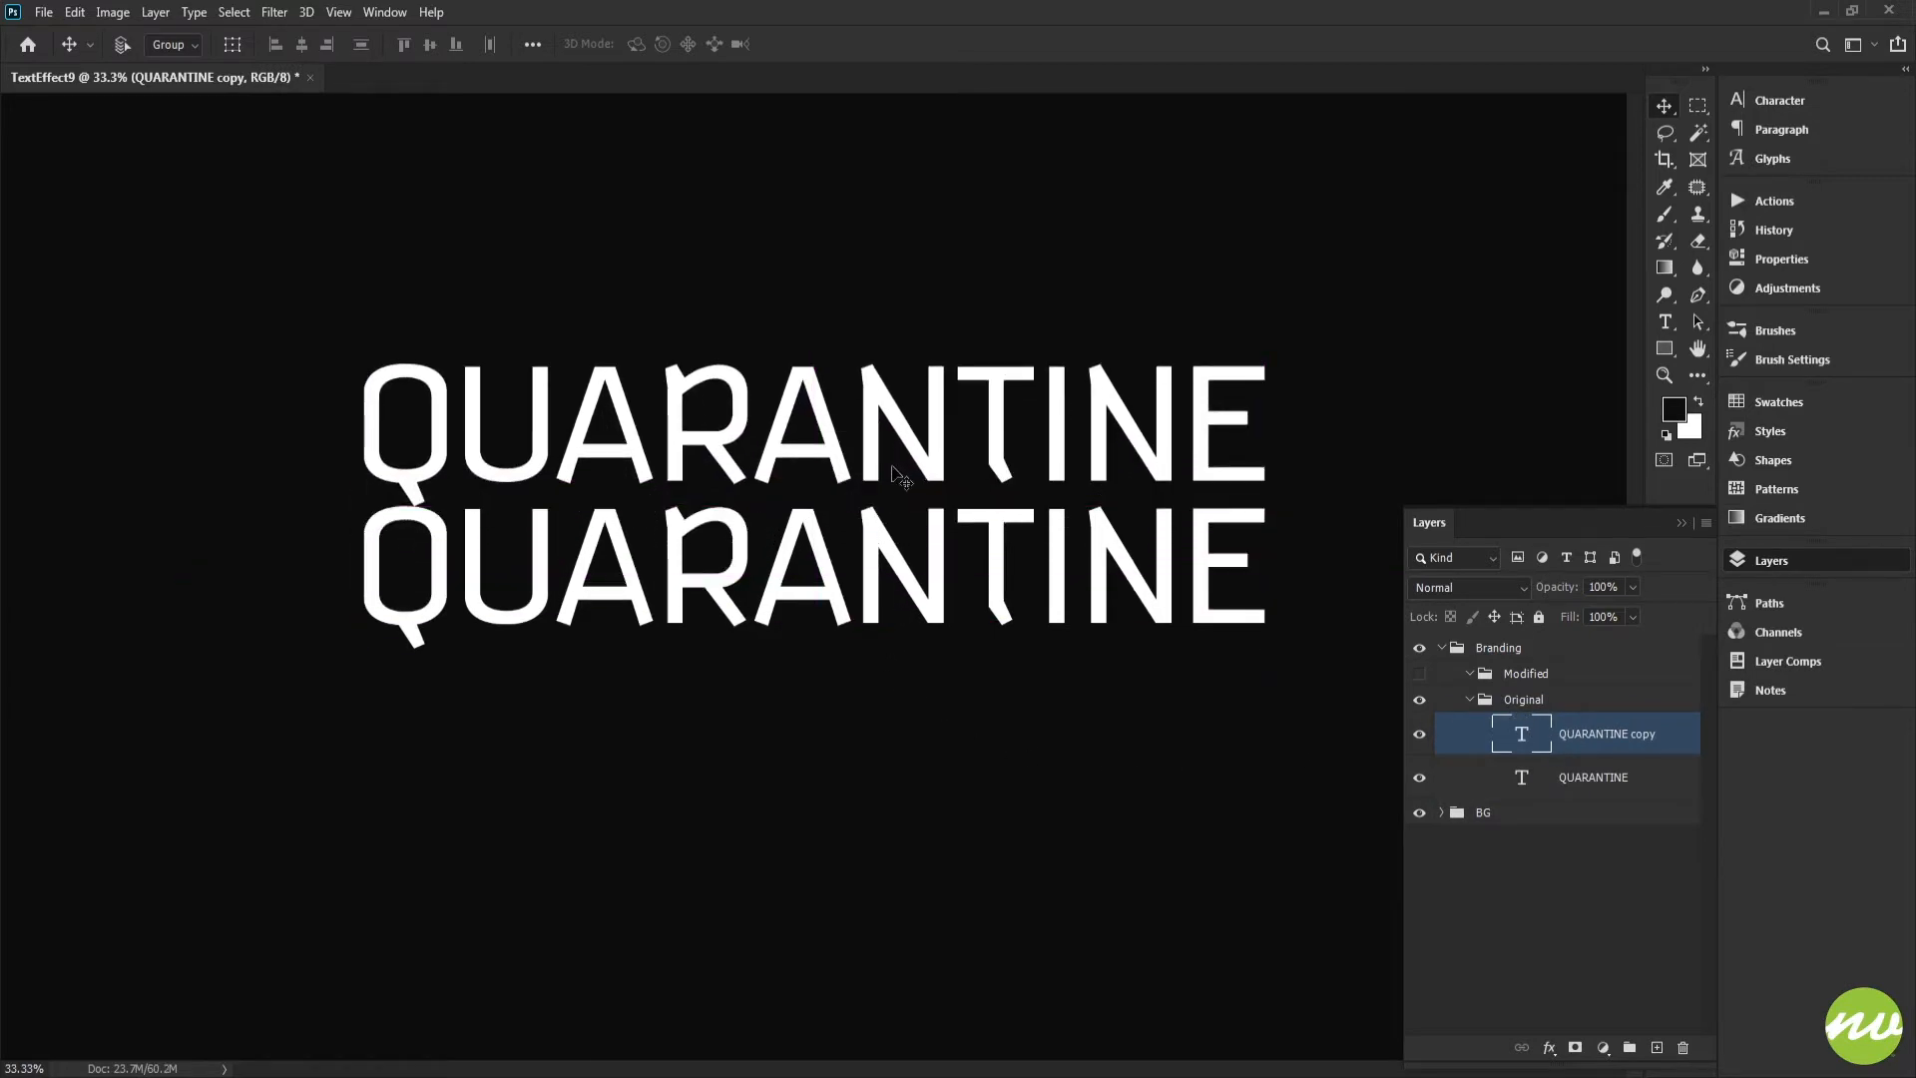
Replace the duplicate layer's text with 3 and commit the edit.
key(t)
double_click(818, 415)
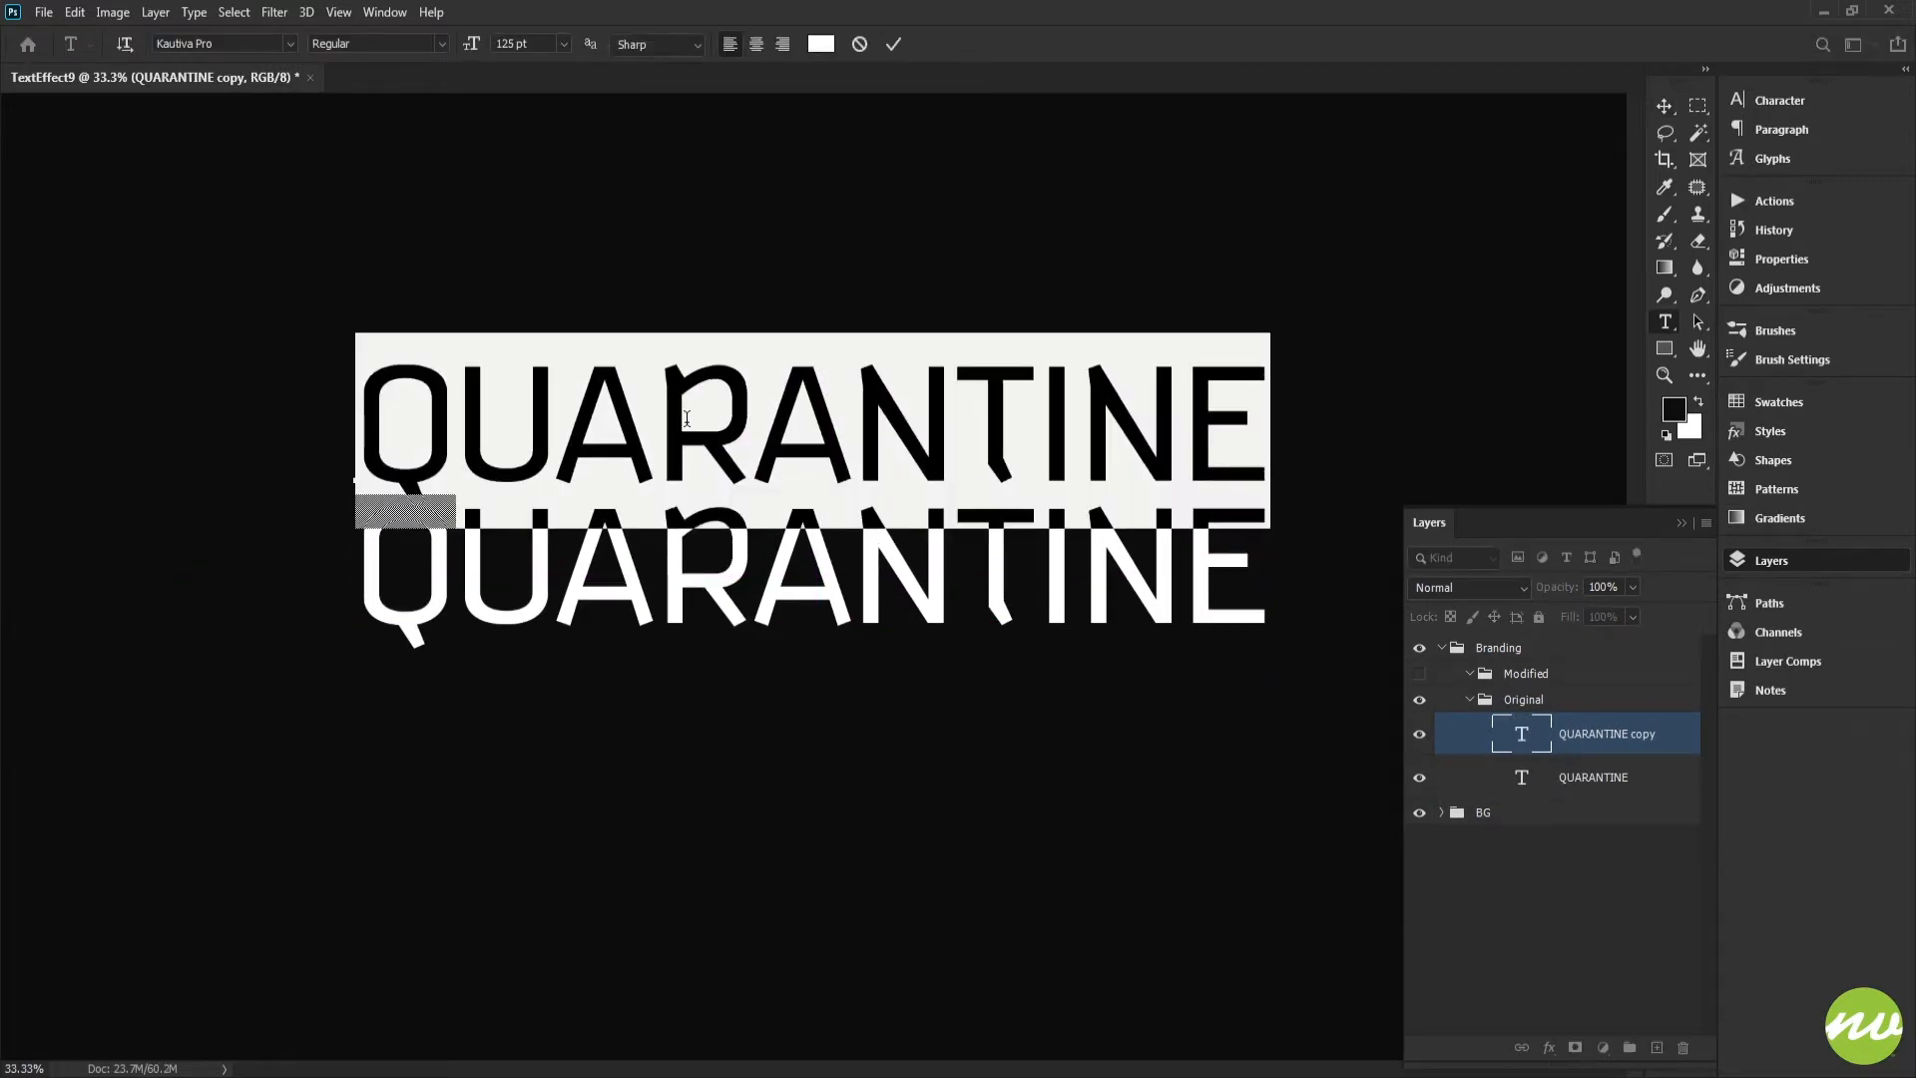
text(3)
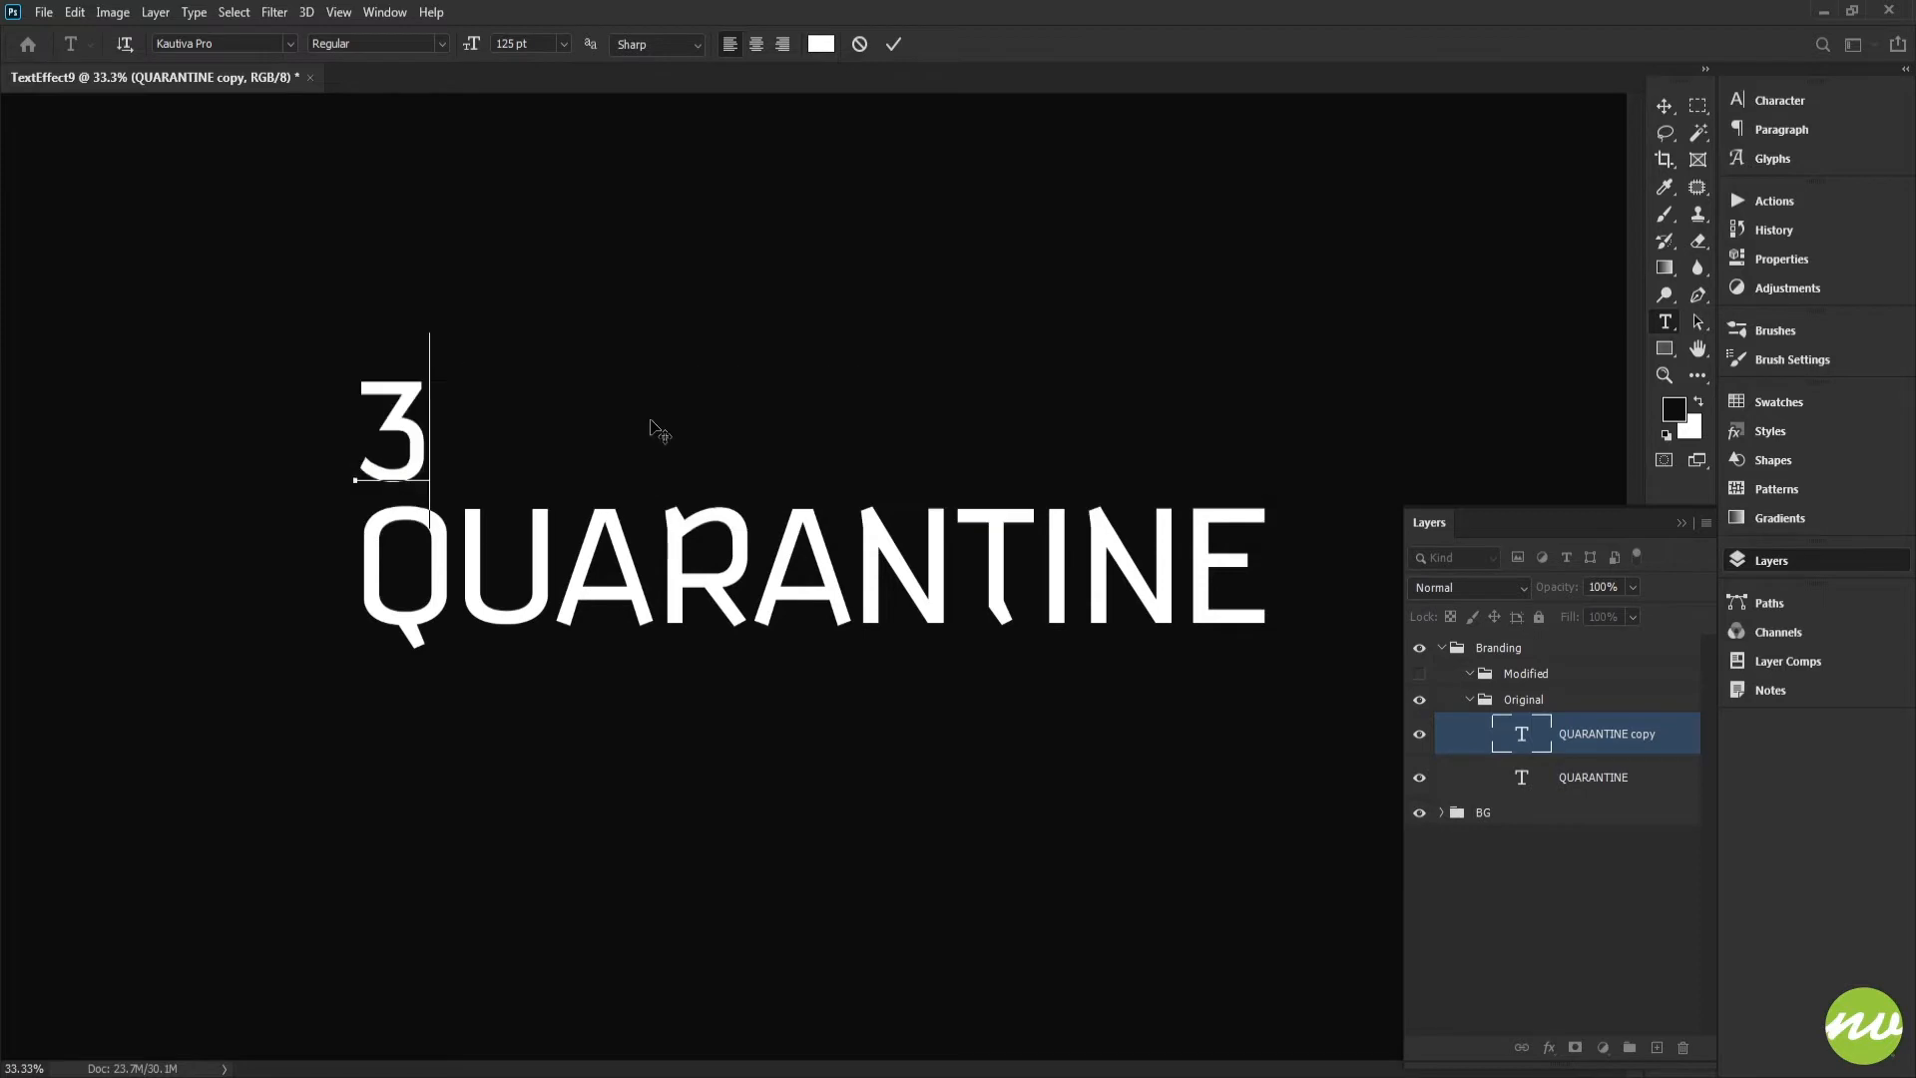
click(894, 46)
Move the 3 beside the upper end of the final E in QUARANTINE, like a superscript.
key(v)
drag(411, 427, 834, 519)
drag(834, 515, 1098, 457)
drag(1123, 373, 1143, 388)
Set the text size of the 3 to 110 pt.
click(1776, 100)
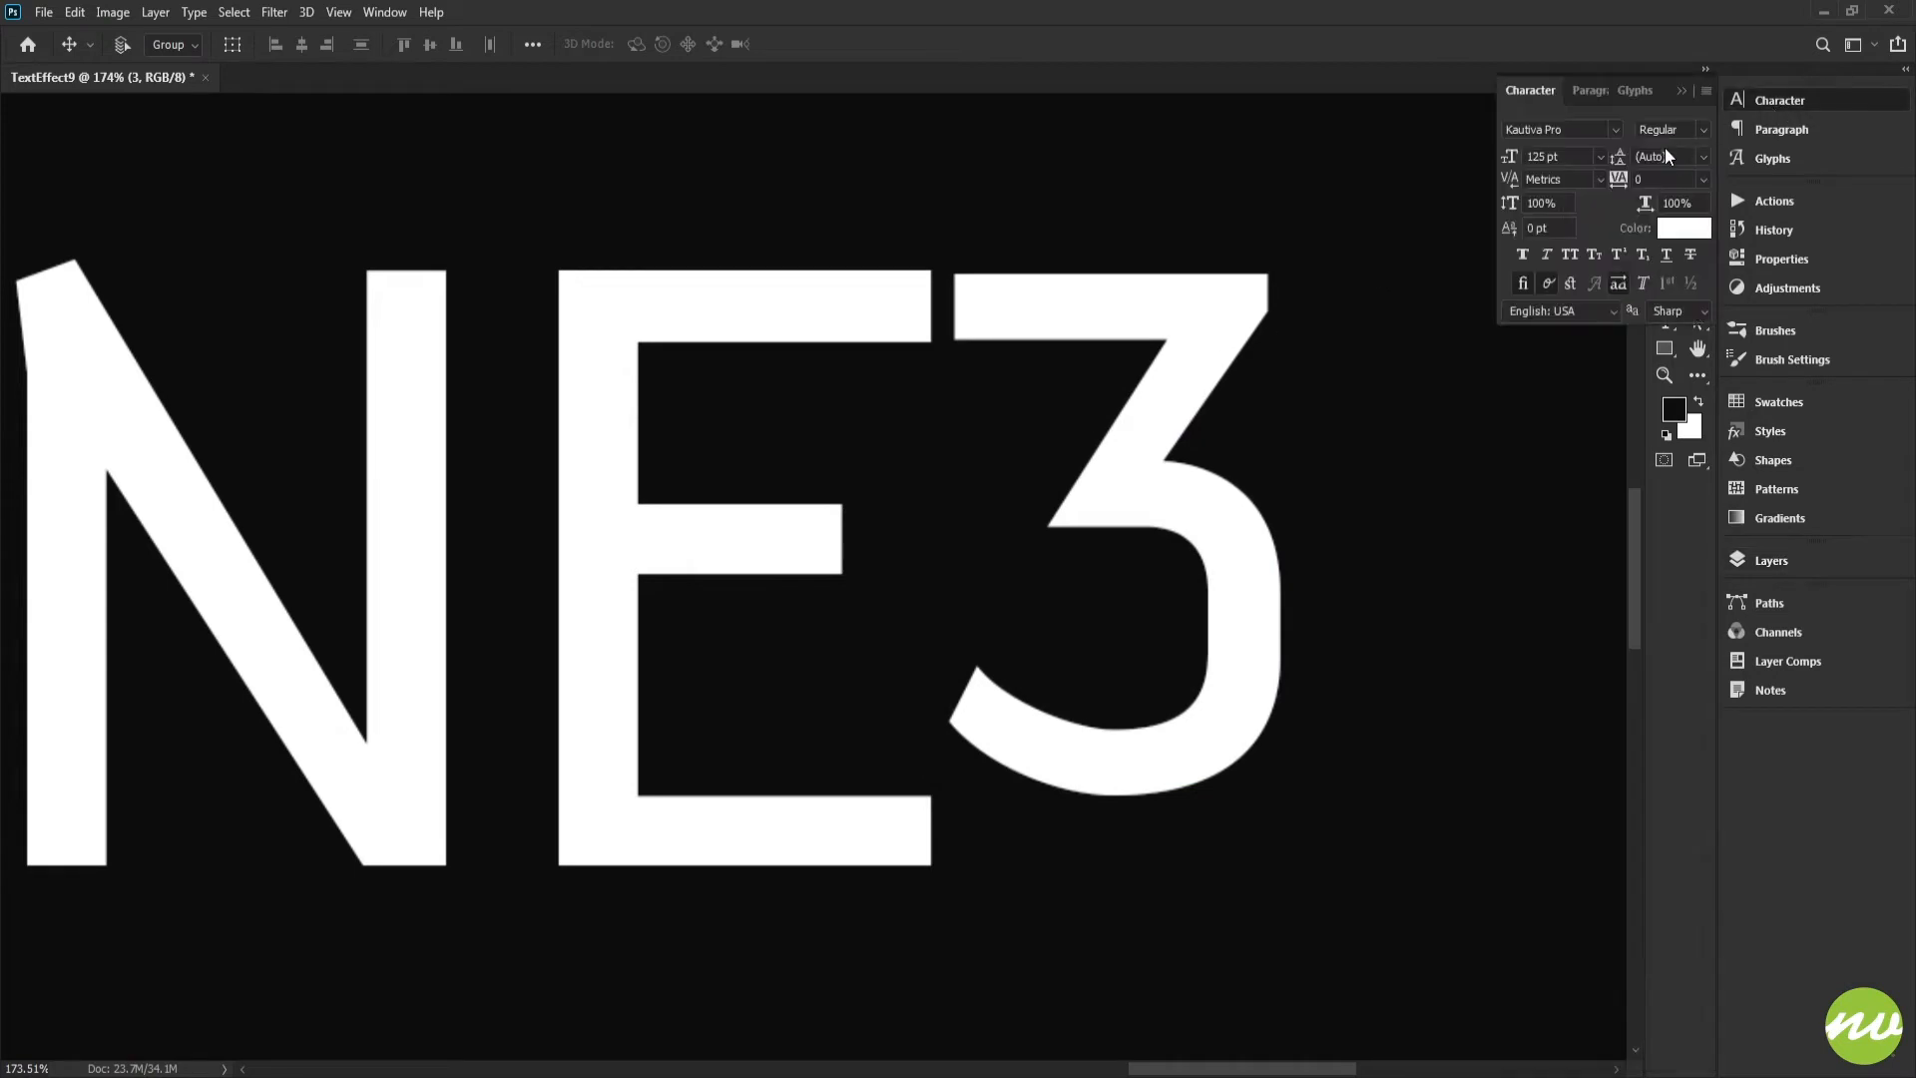
click(1557, 157)
text(110)
key(Return)
Reposition the resized 3 near the top edge of the final E, leaving a small horizontal gap between them.
drag(1048, 375, 1028, 312)
scroll(998, 319, up, 3)
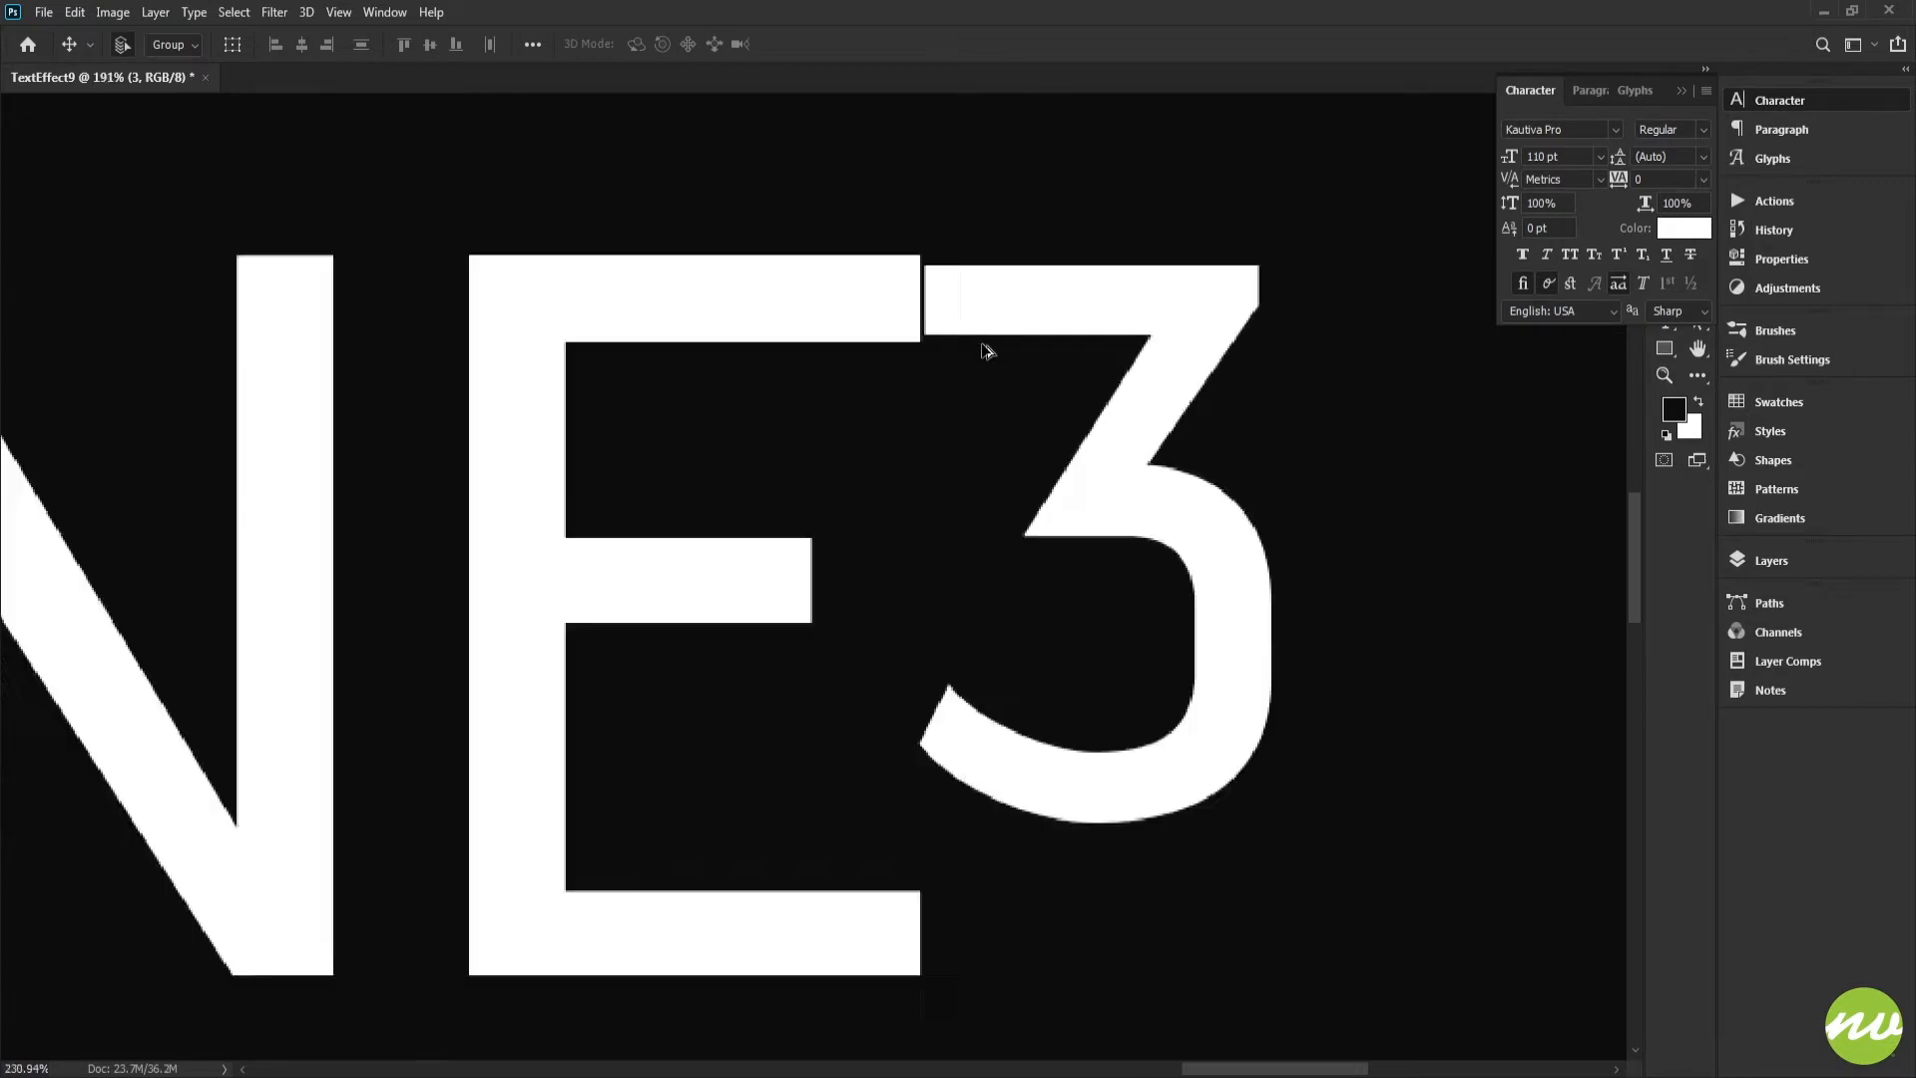
scroll(986, 350, up, 1)
scroll(958, 334, down, 3)
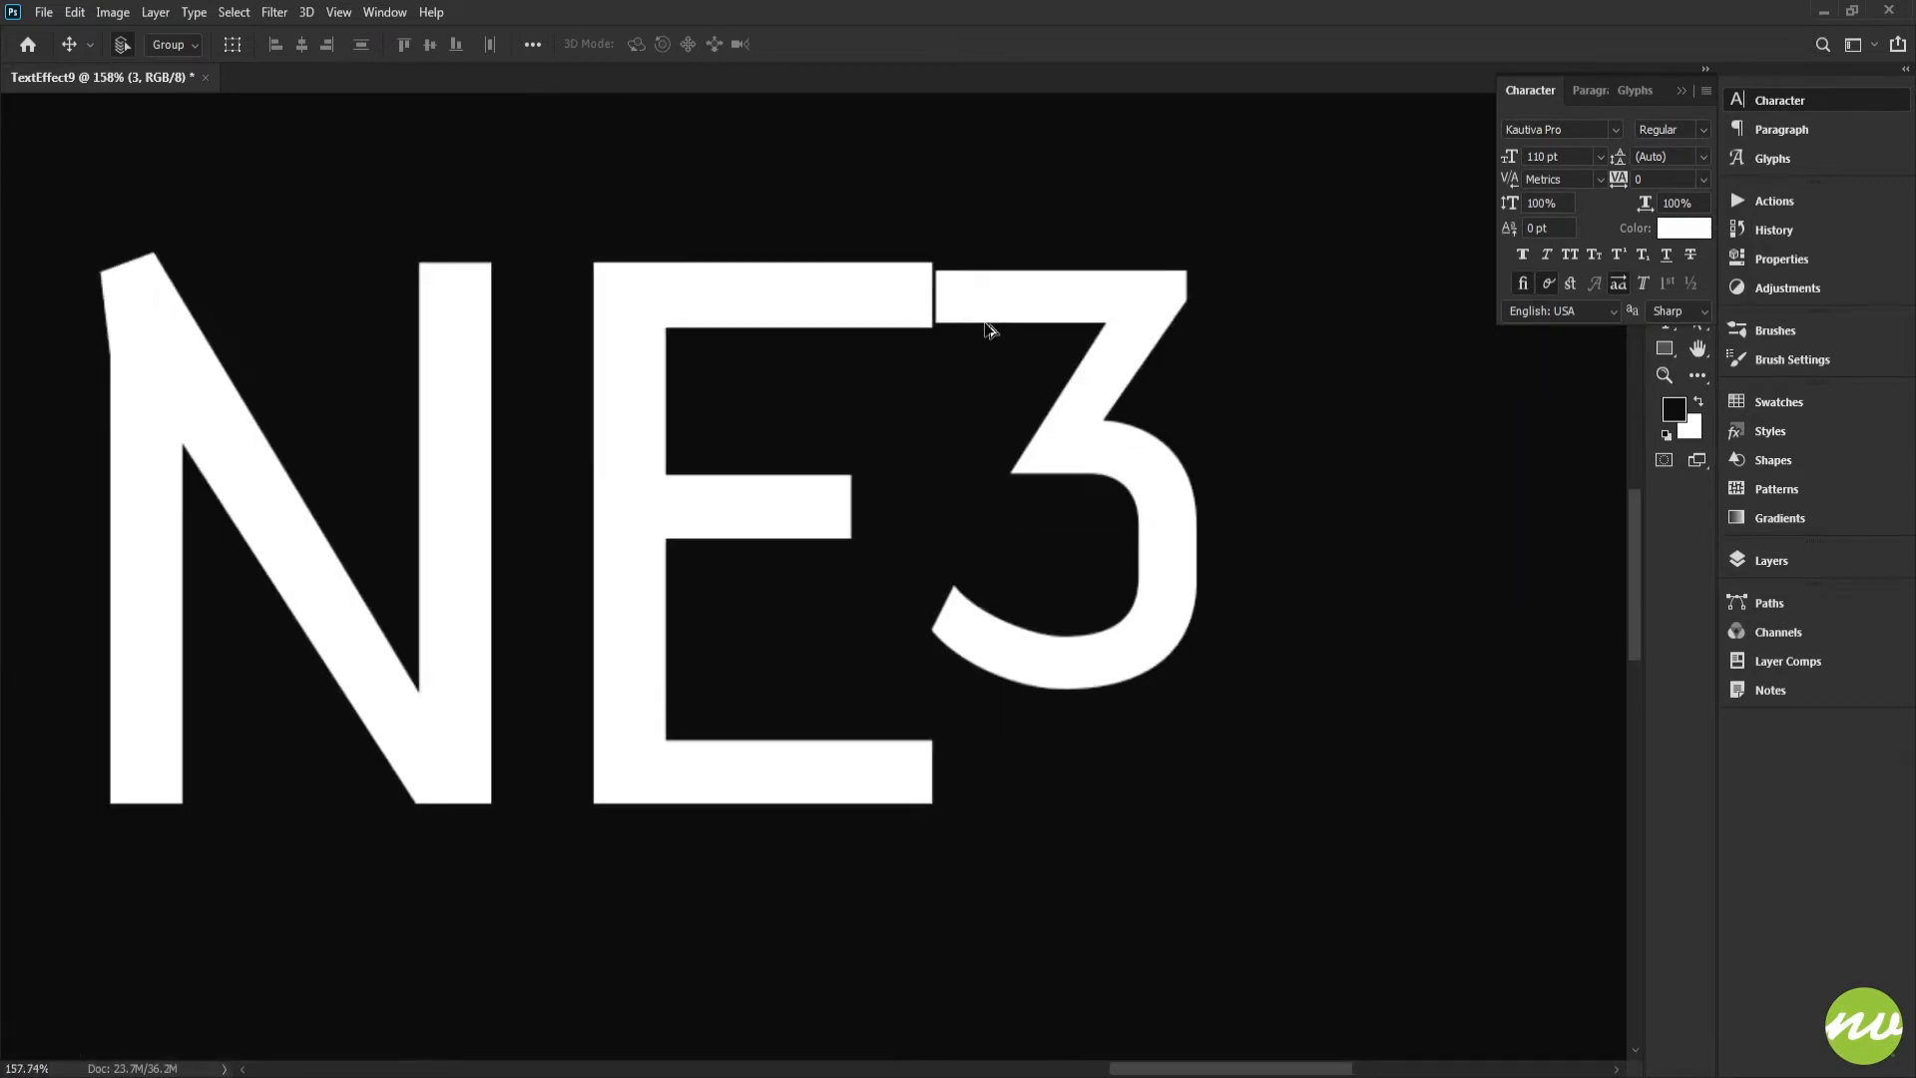
scroll(983, 325, up, 4)
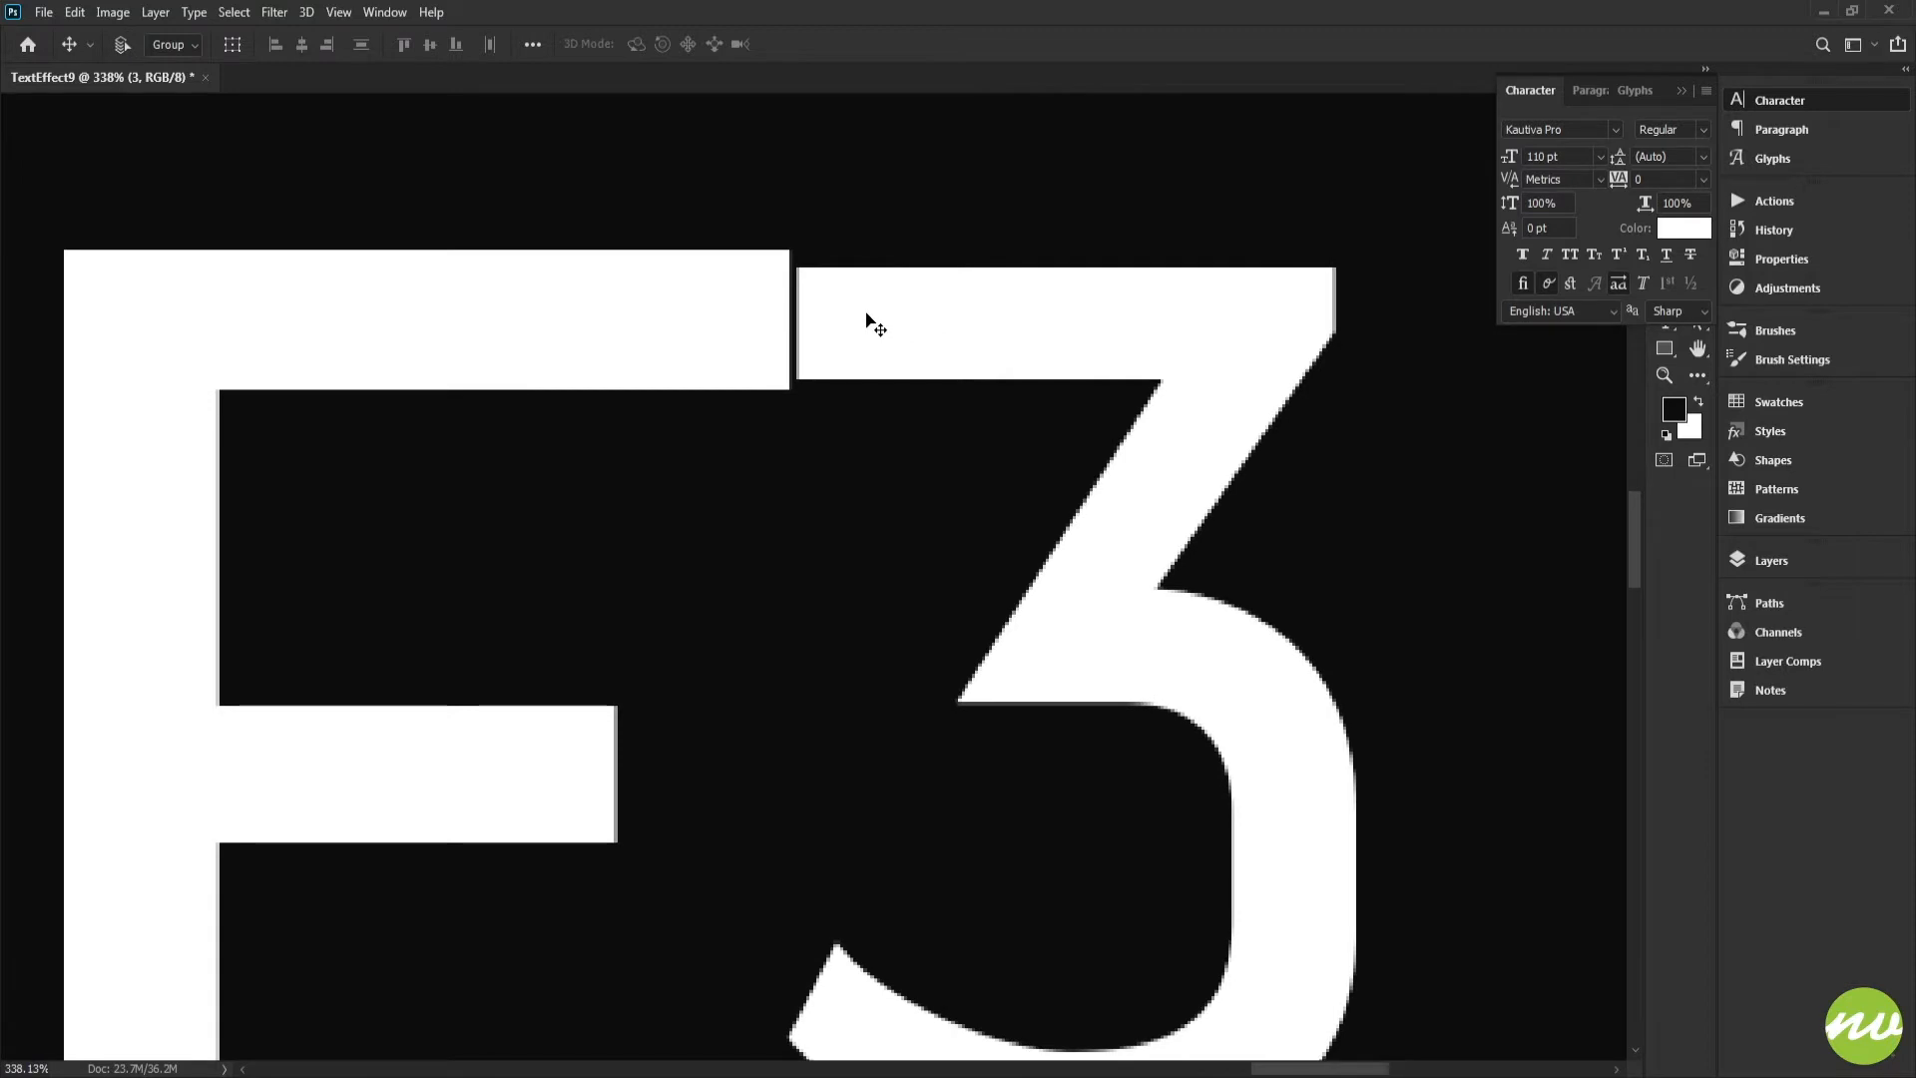
key(ctrl+Up)
key(ctrl+Left)
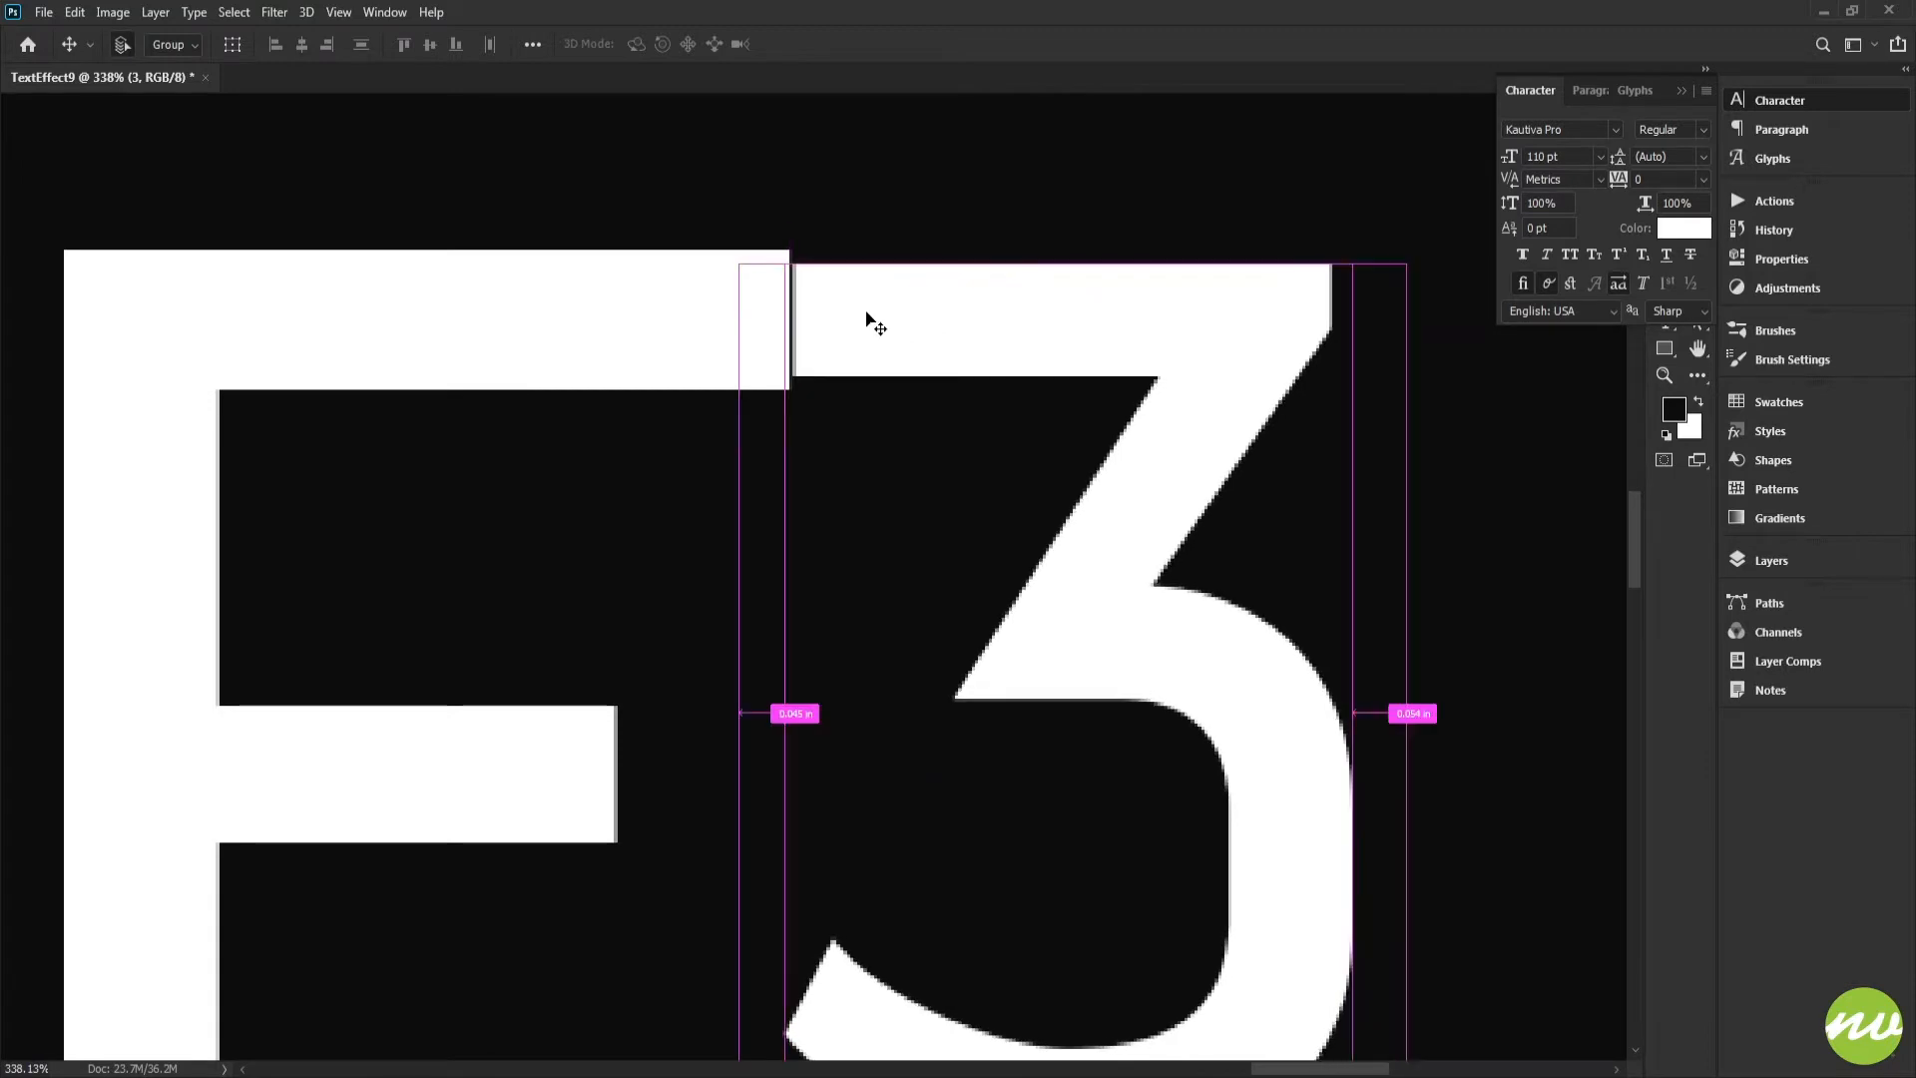
key(ctrl+Left)
key(Right)
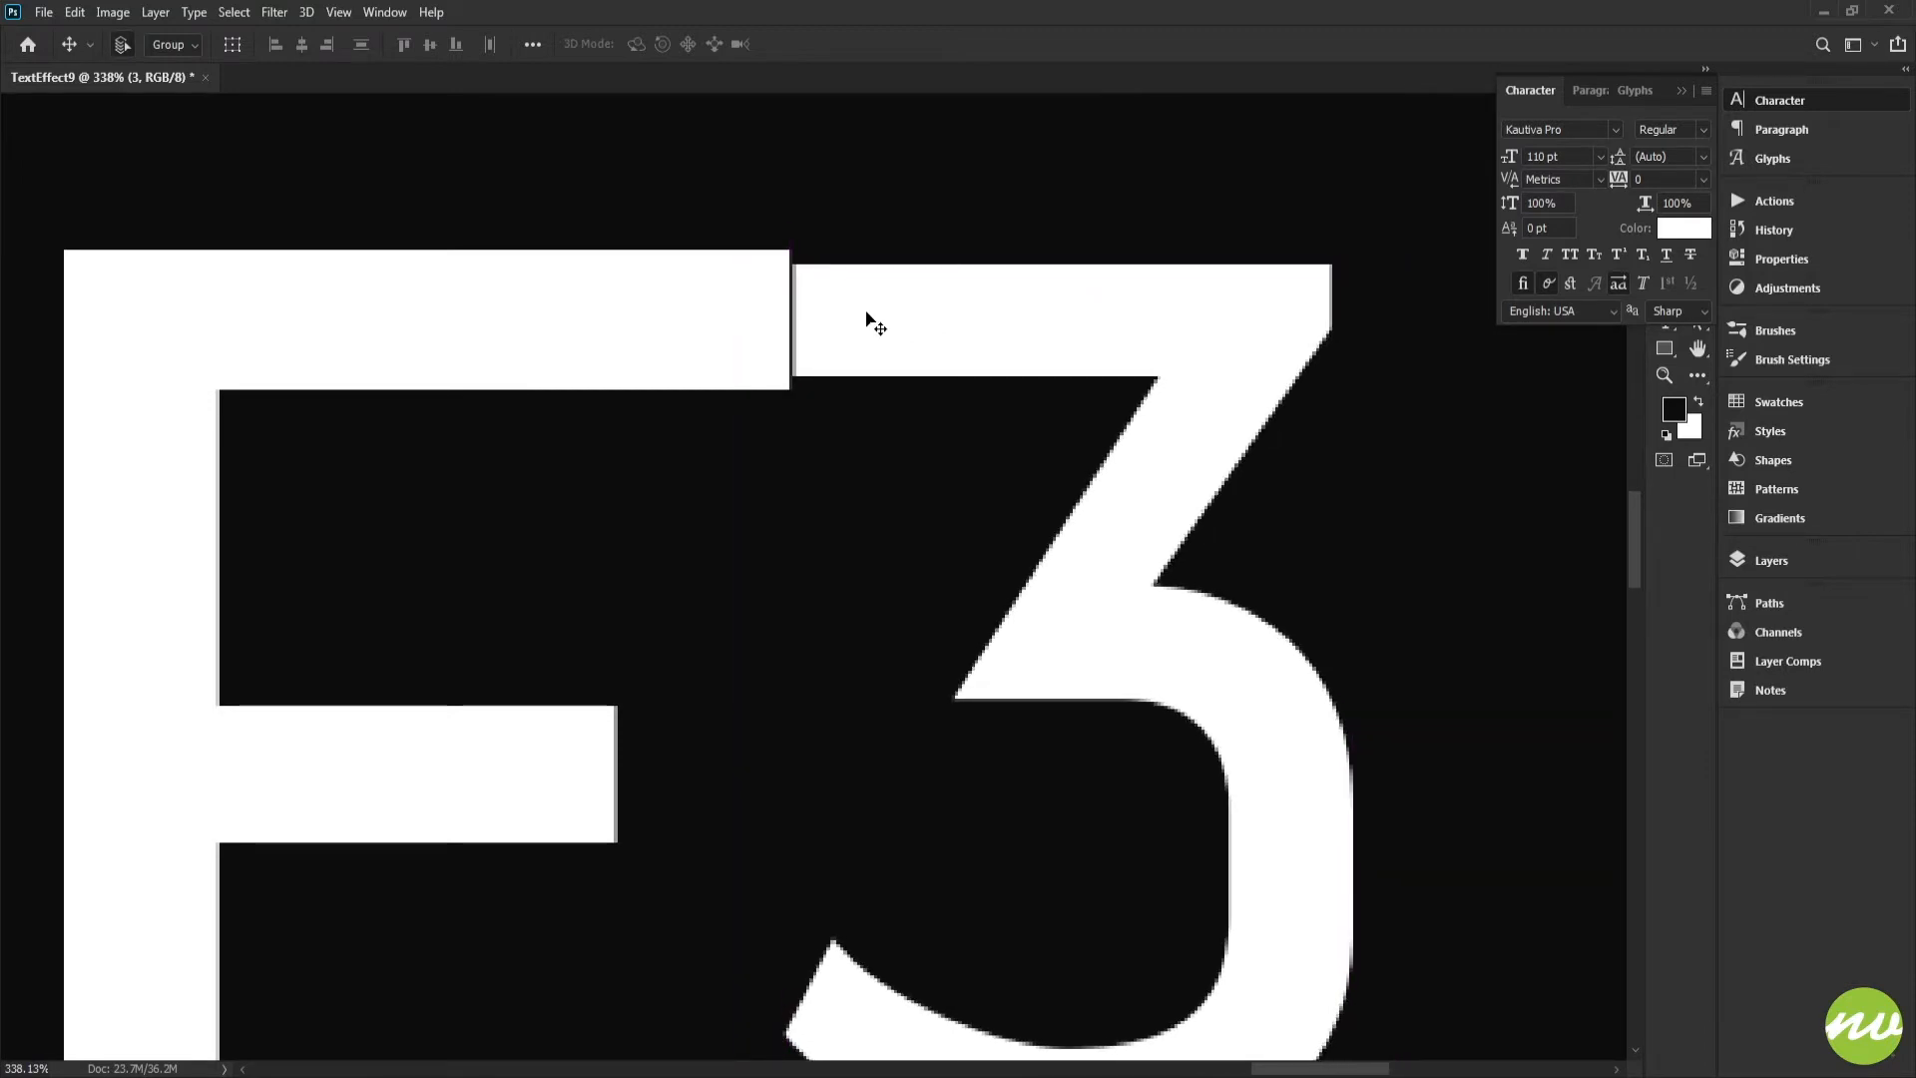
key(shift+Right)
key(shift+Right)
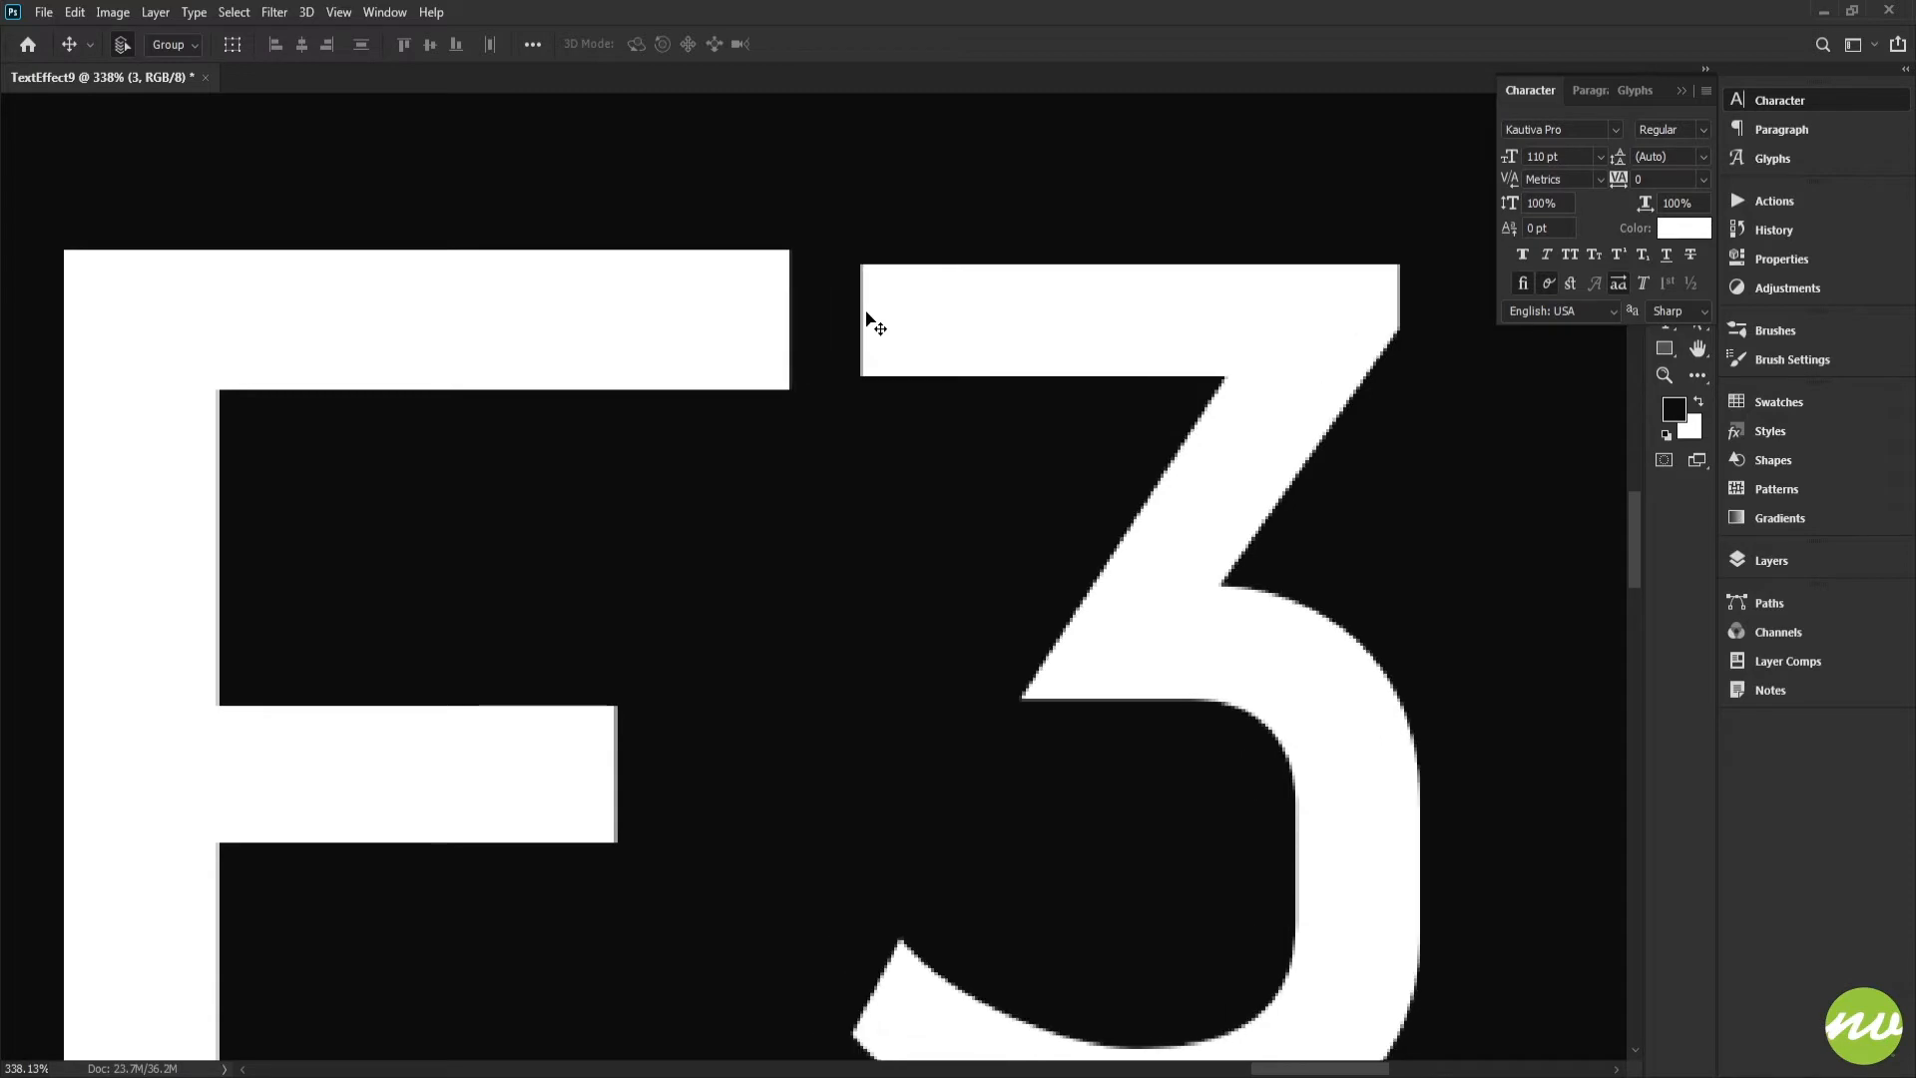
Examine the size and spacing of the superscript 3 relative to QUARANTINE at several zoom levels.
key(ctrl+0)
key(ctrl+minus)
key(ctrl+minus)
key(ctrl+minus)
key(ctrl+minus)
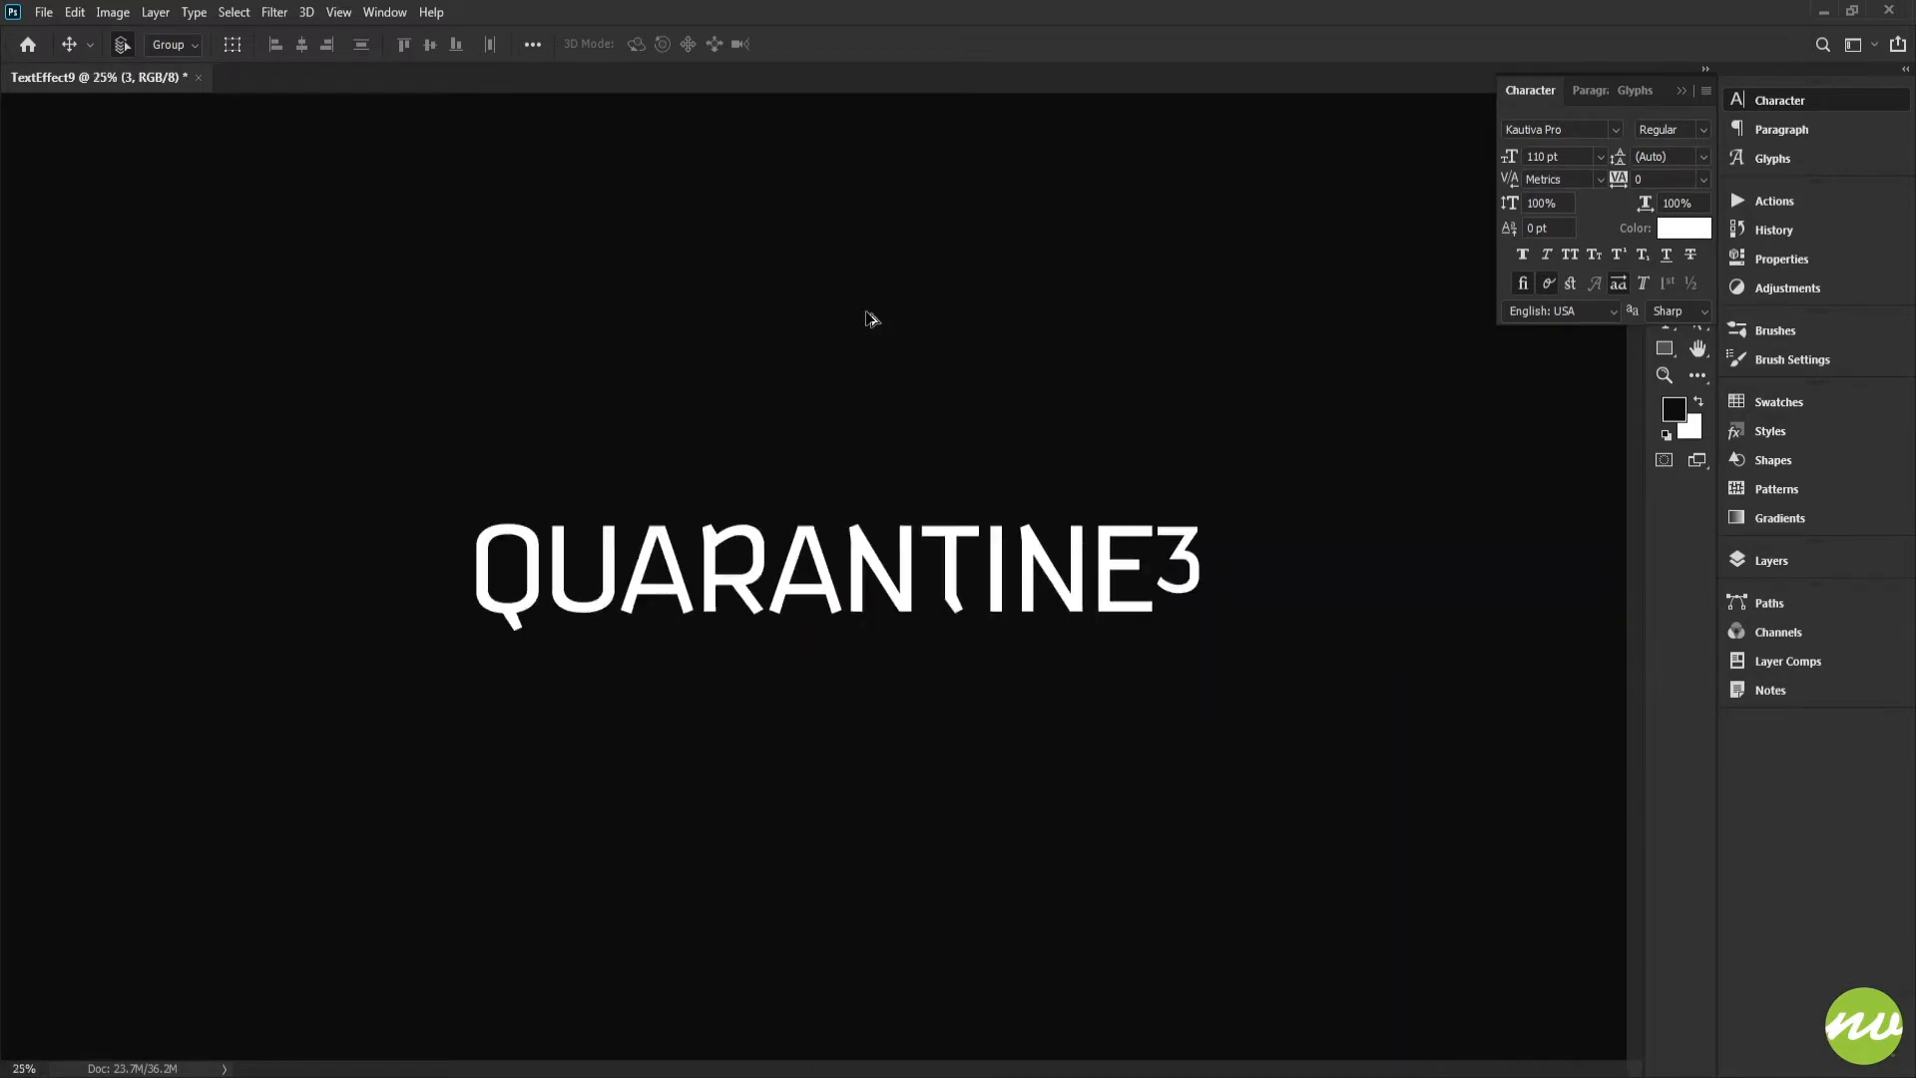
key(ctrl+0)
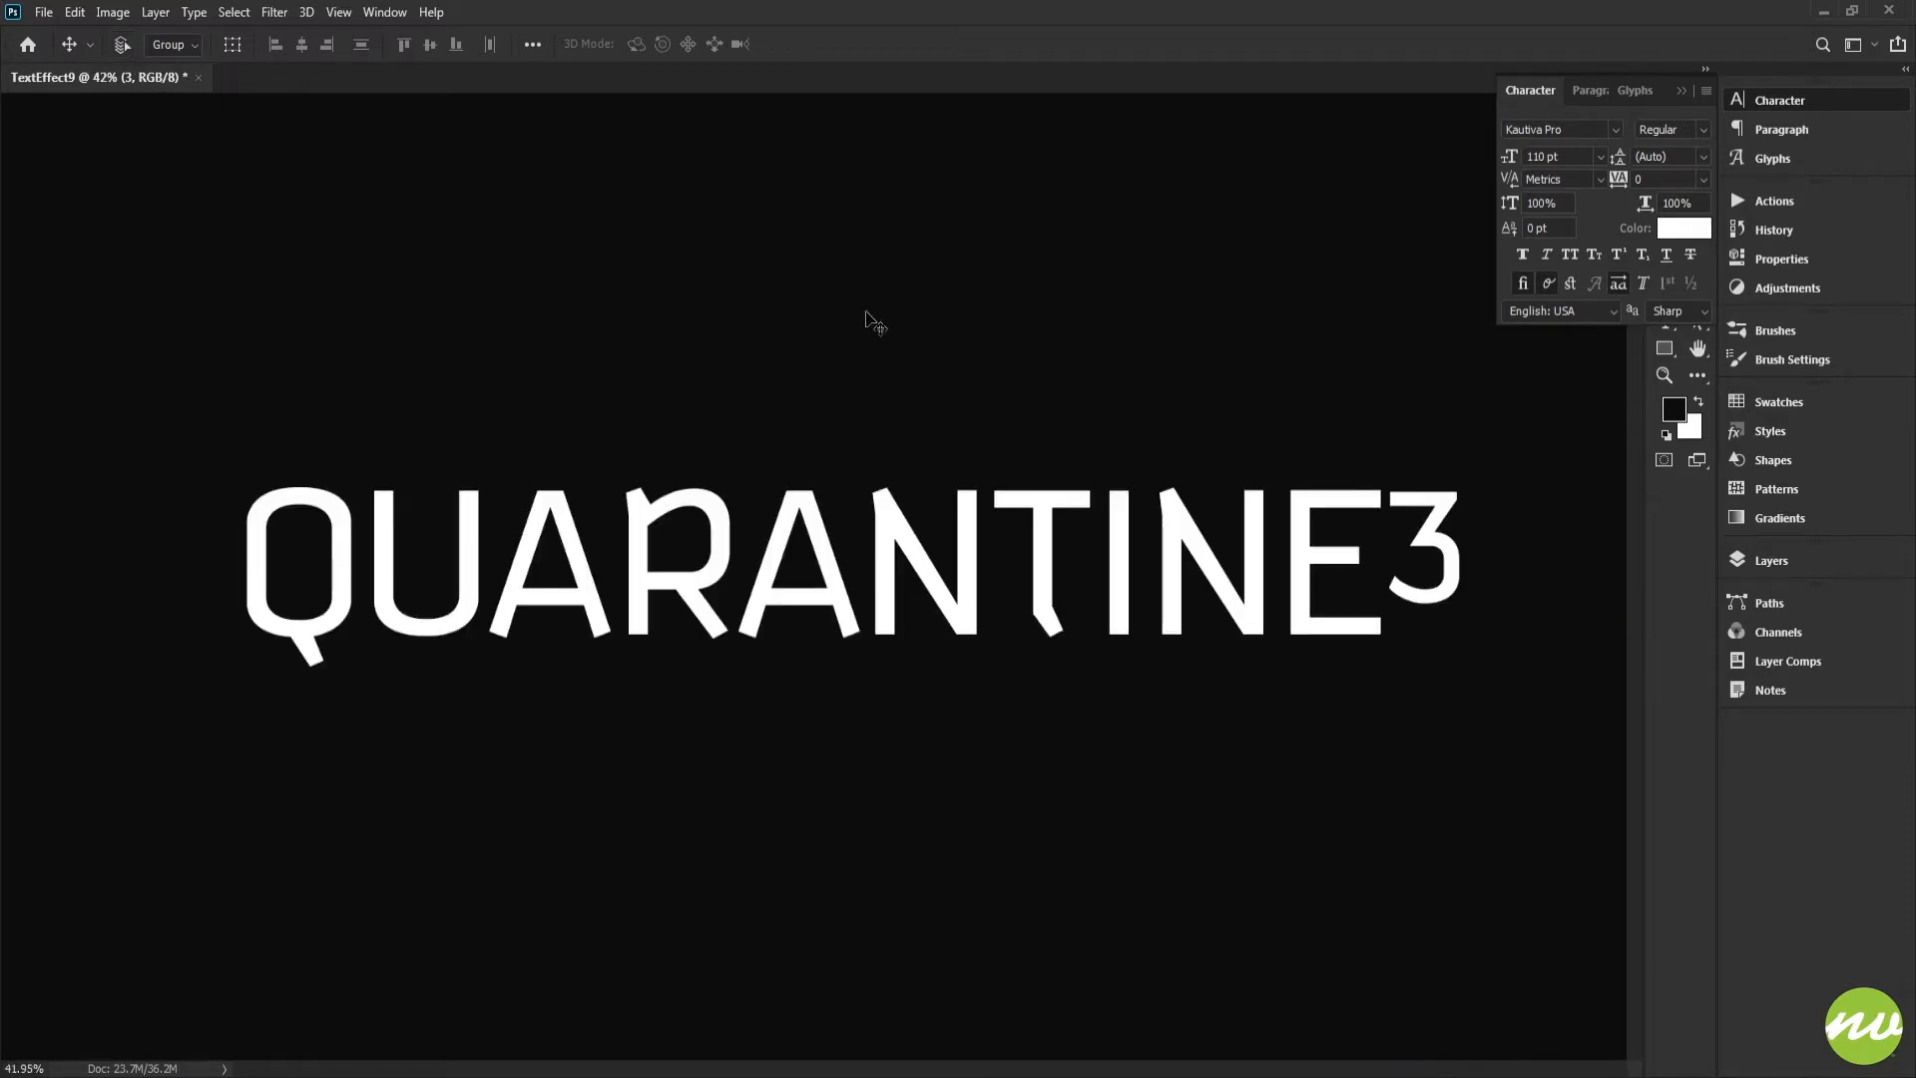
key(h)
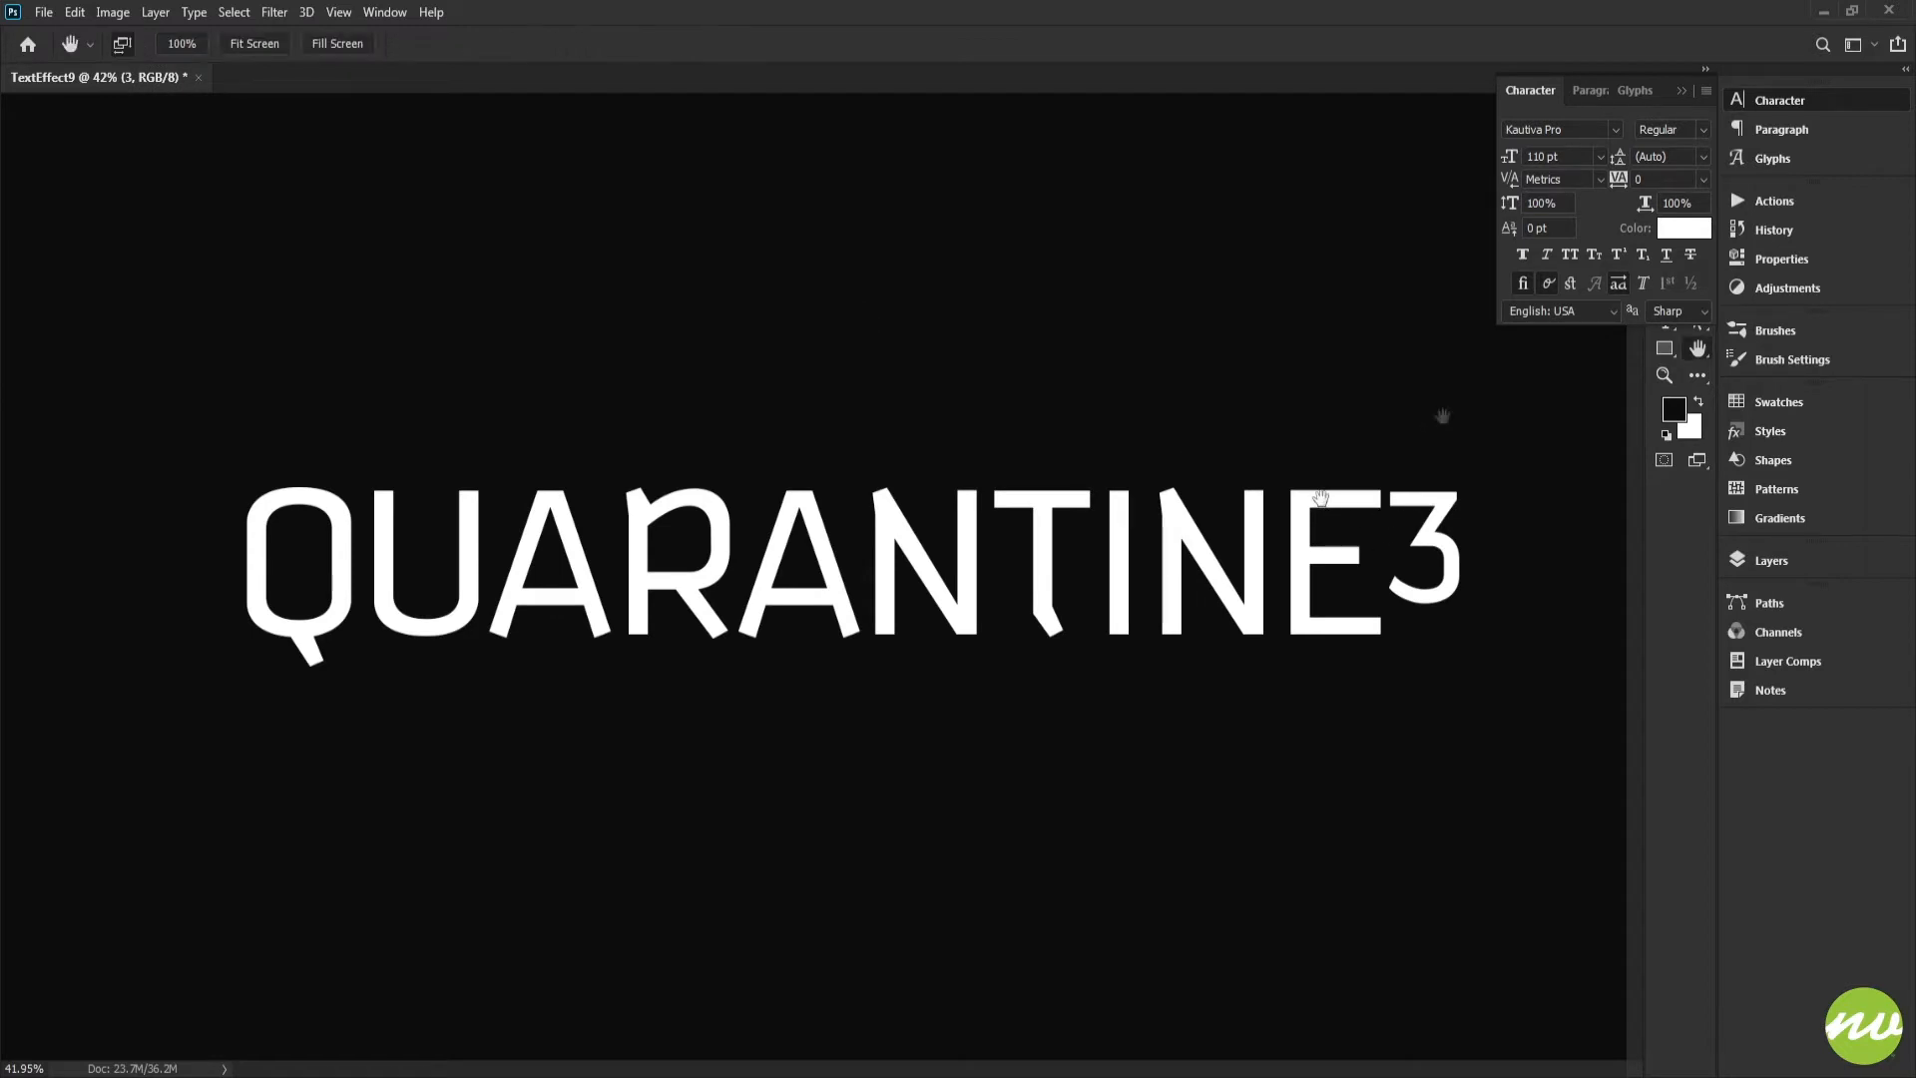
scroll(1373, 534, up, 3)
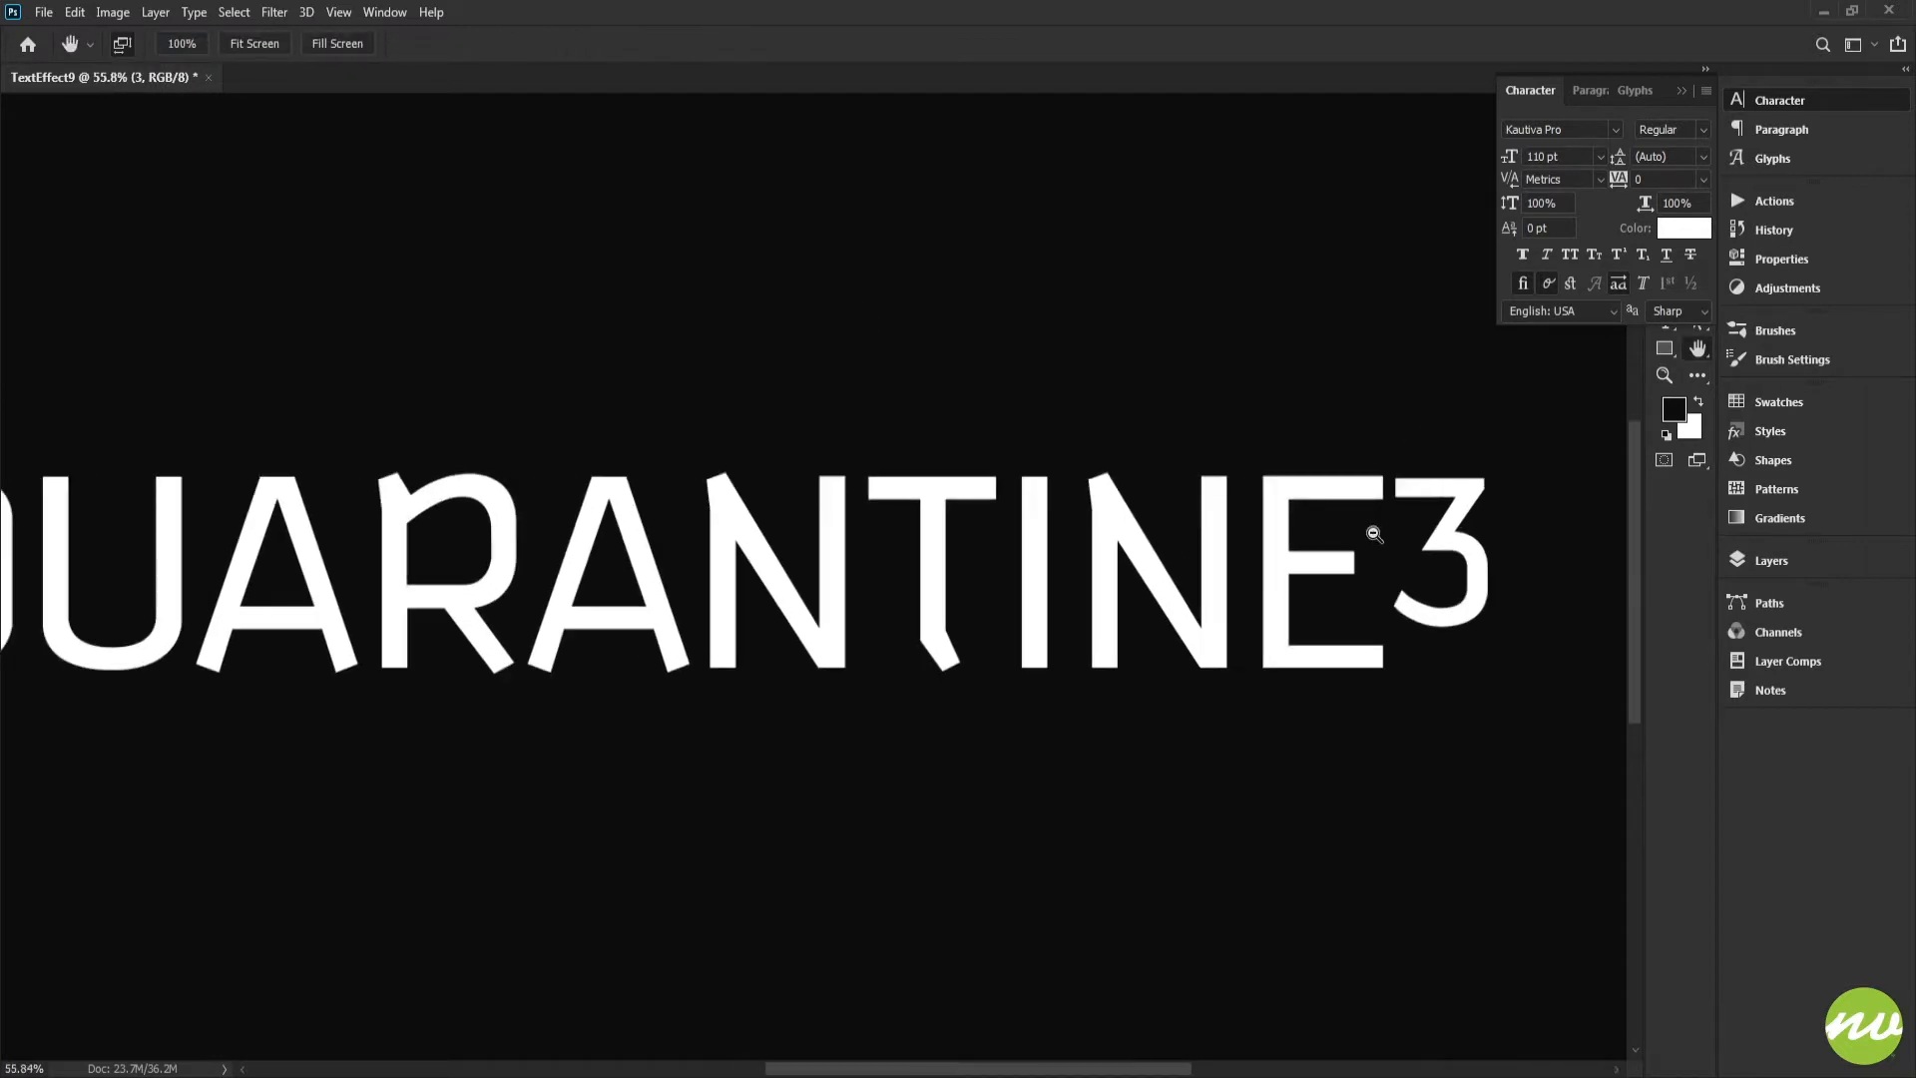
scroll(1373, 534, up, 1)
scroll(1373, 534, down, 3)
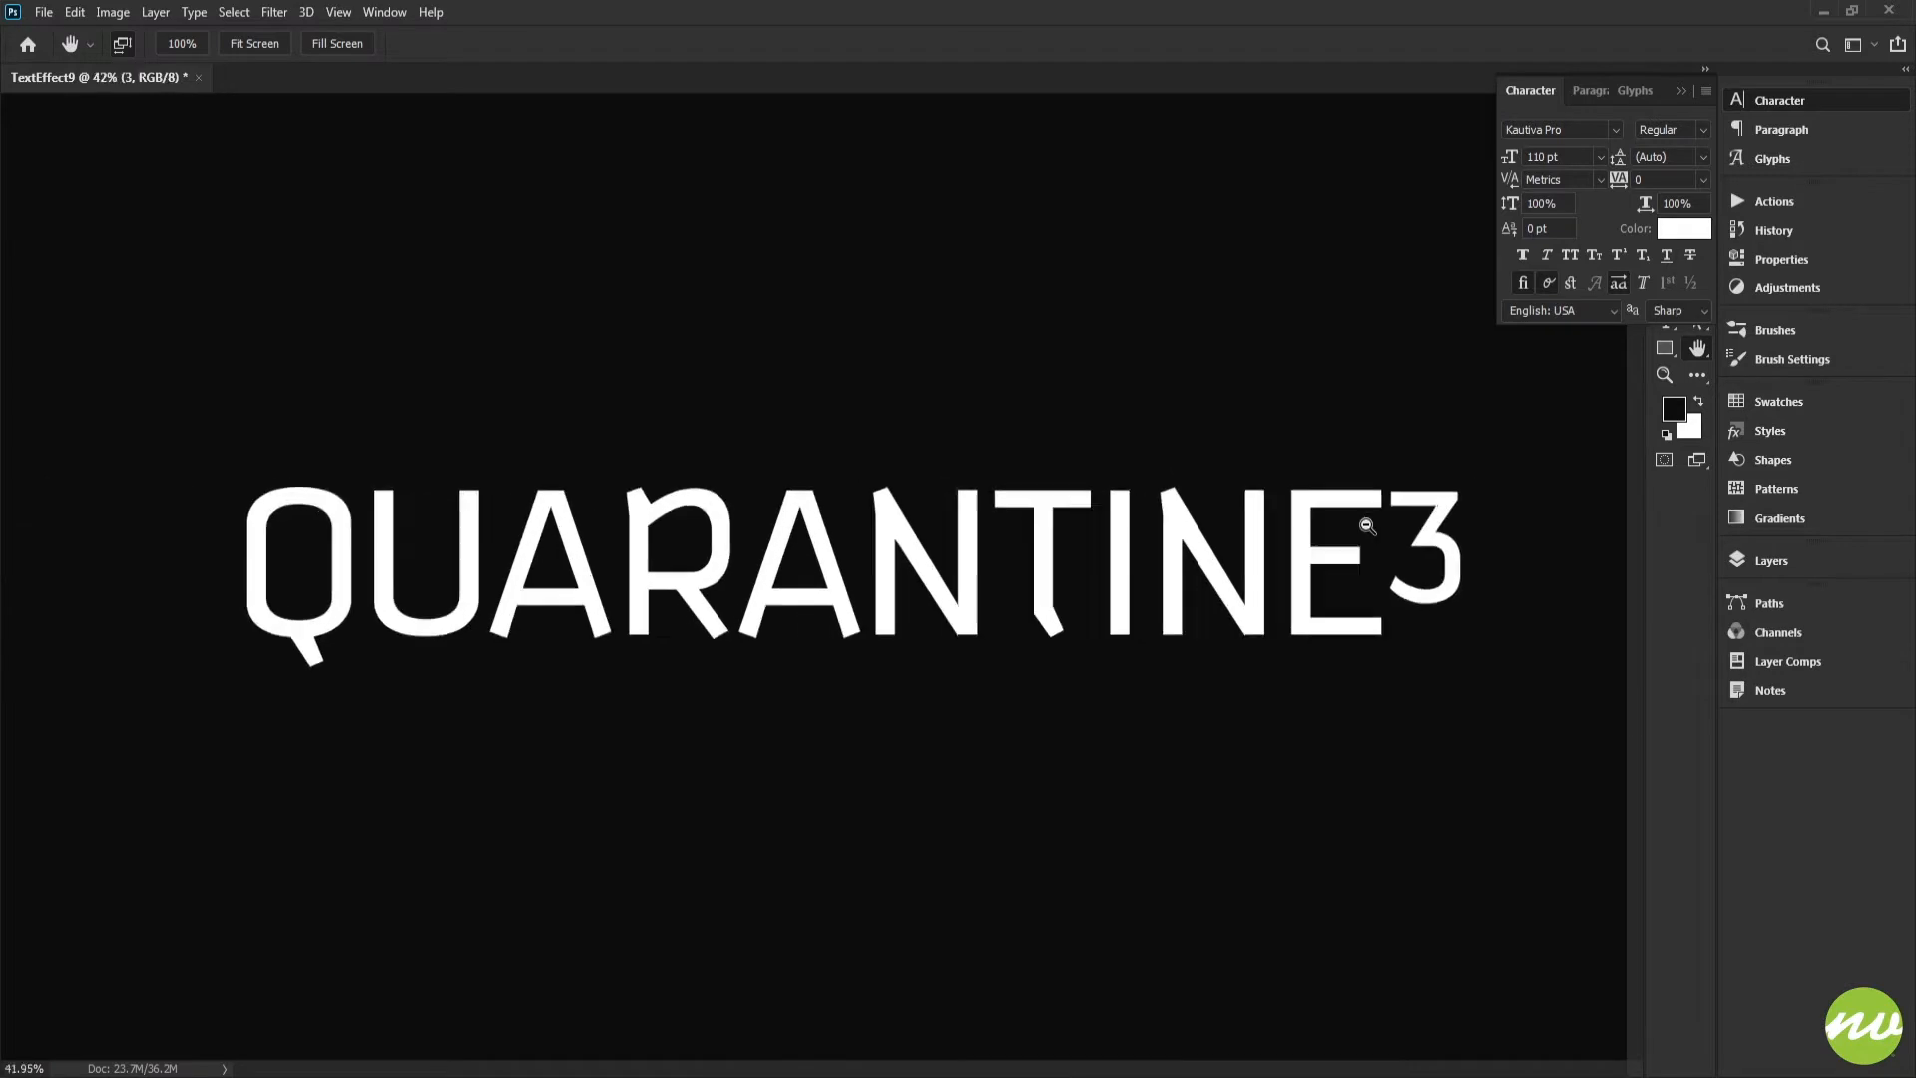
drag(1375, 526, 1087, 515)
click(1776, 559)
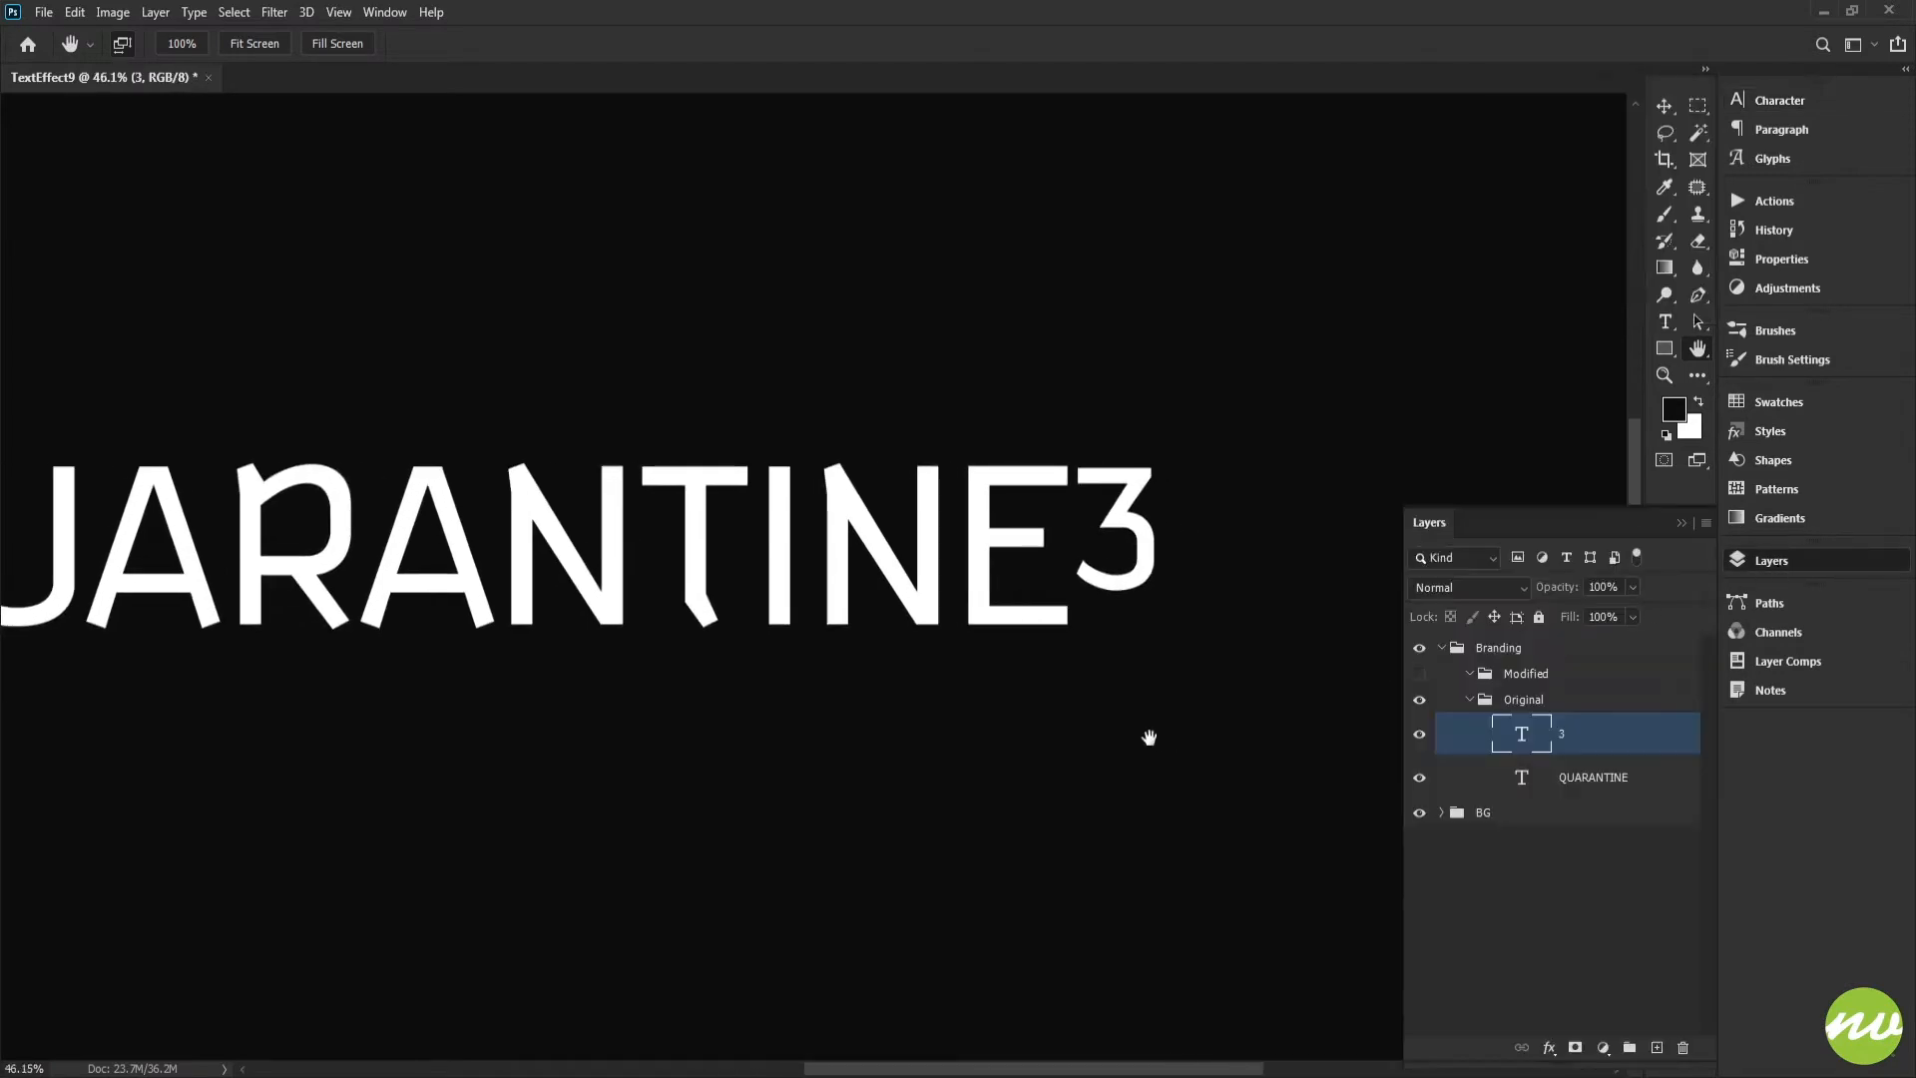
drag(1150, 737, 1111, 665)
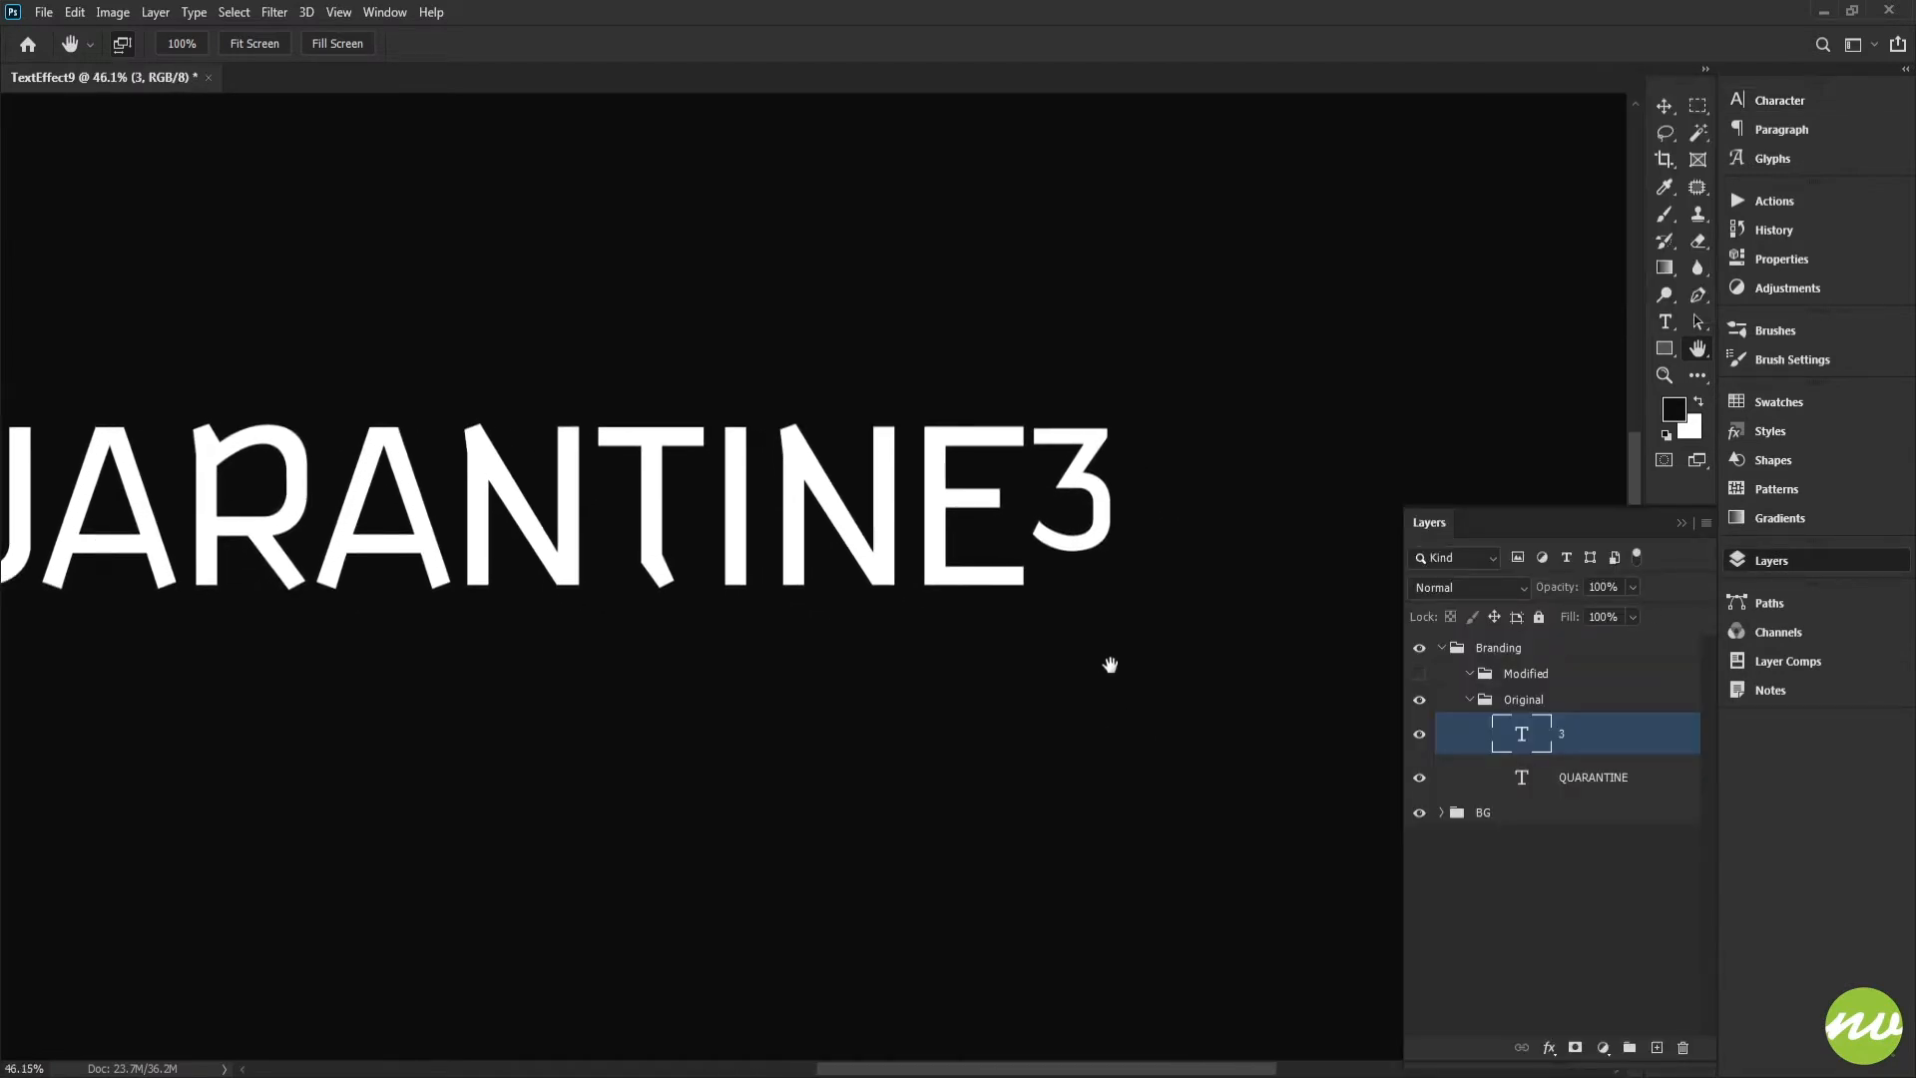
Center the Original group horizontally on the whole canvas and clear the selection.
click(1597, 787)
key(Escape)
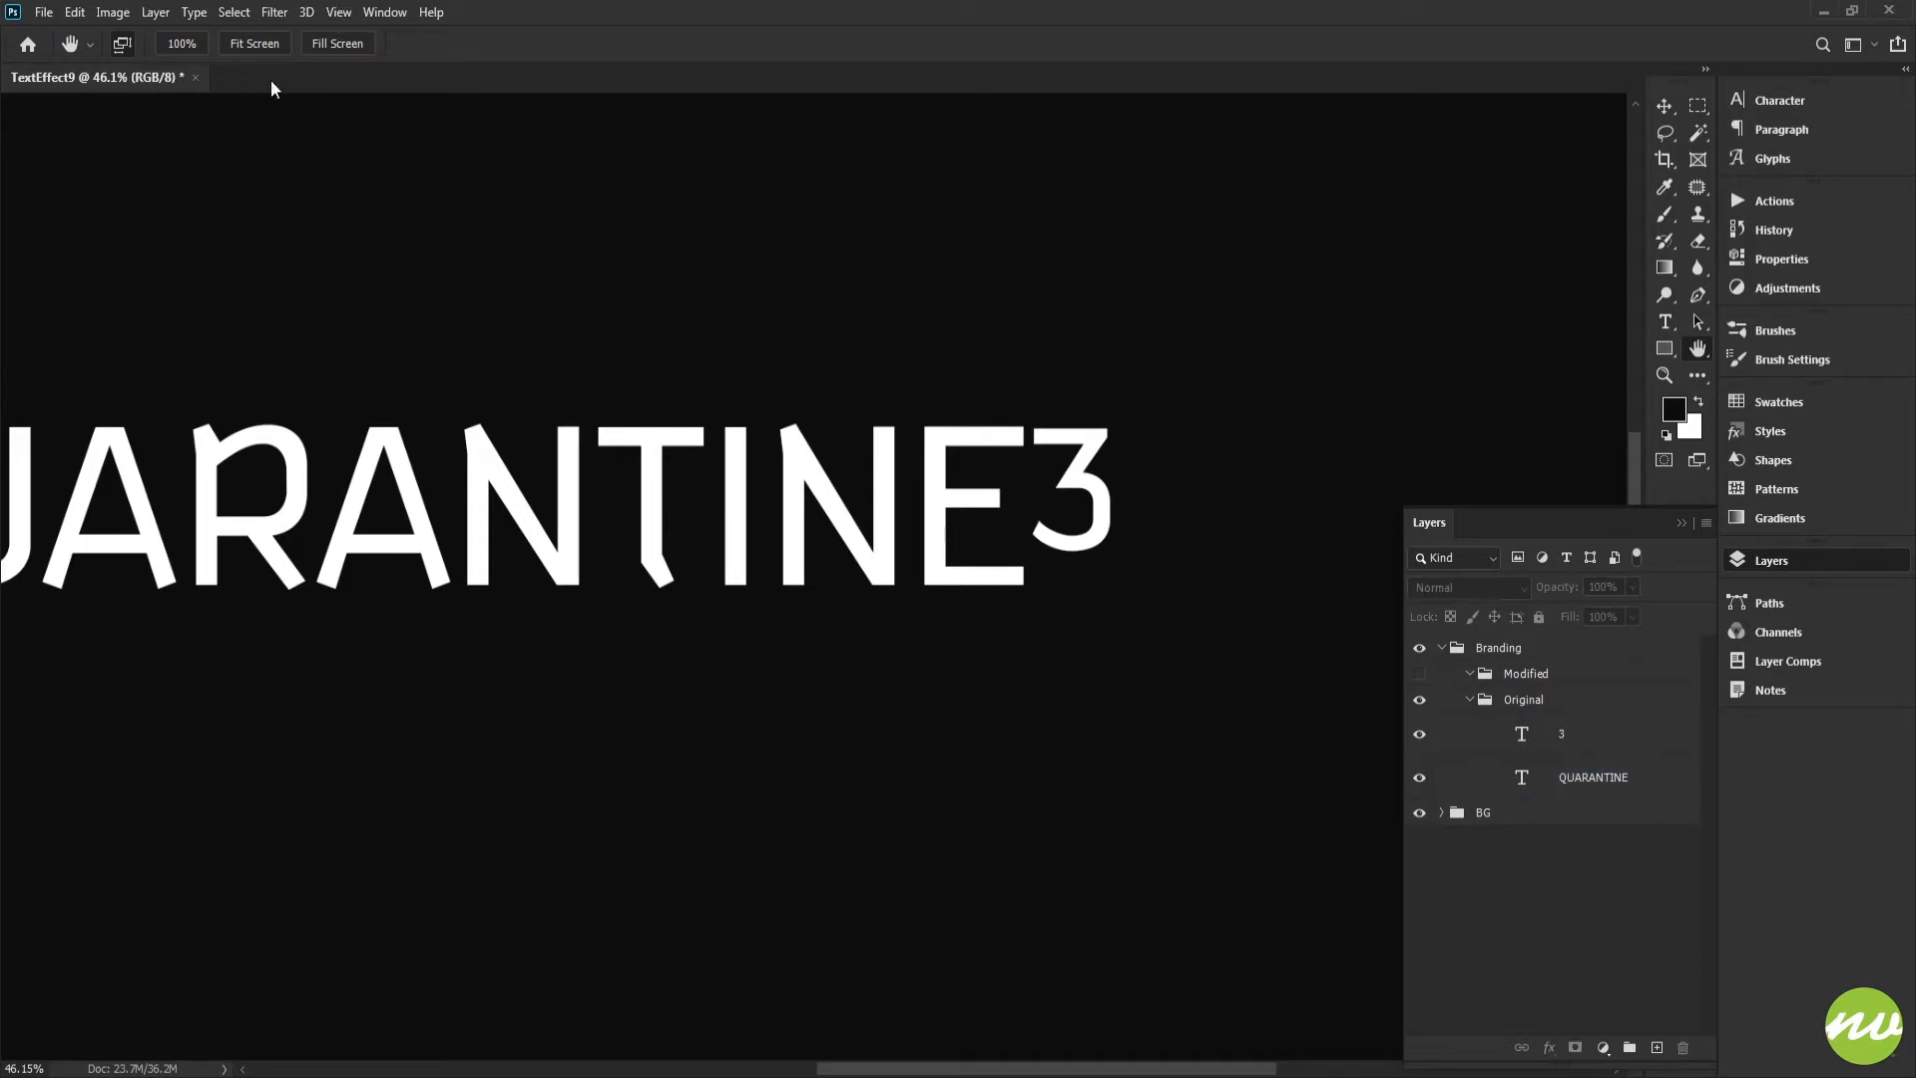
key(ctrl+0)
click(1529, 701)
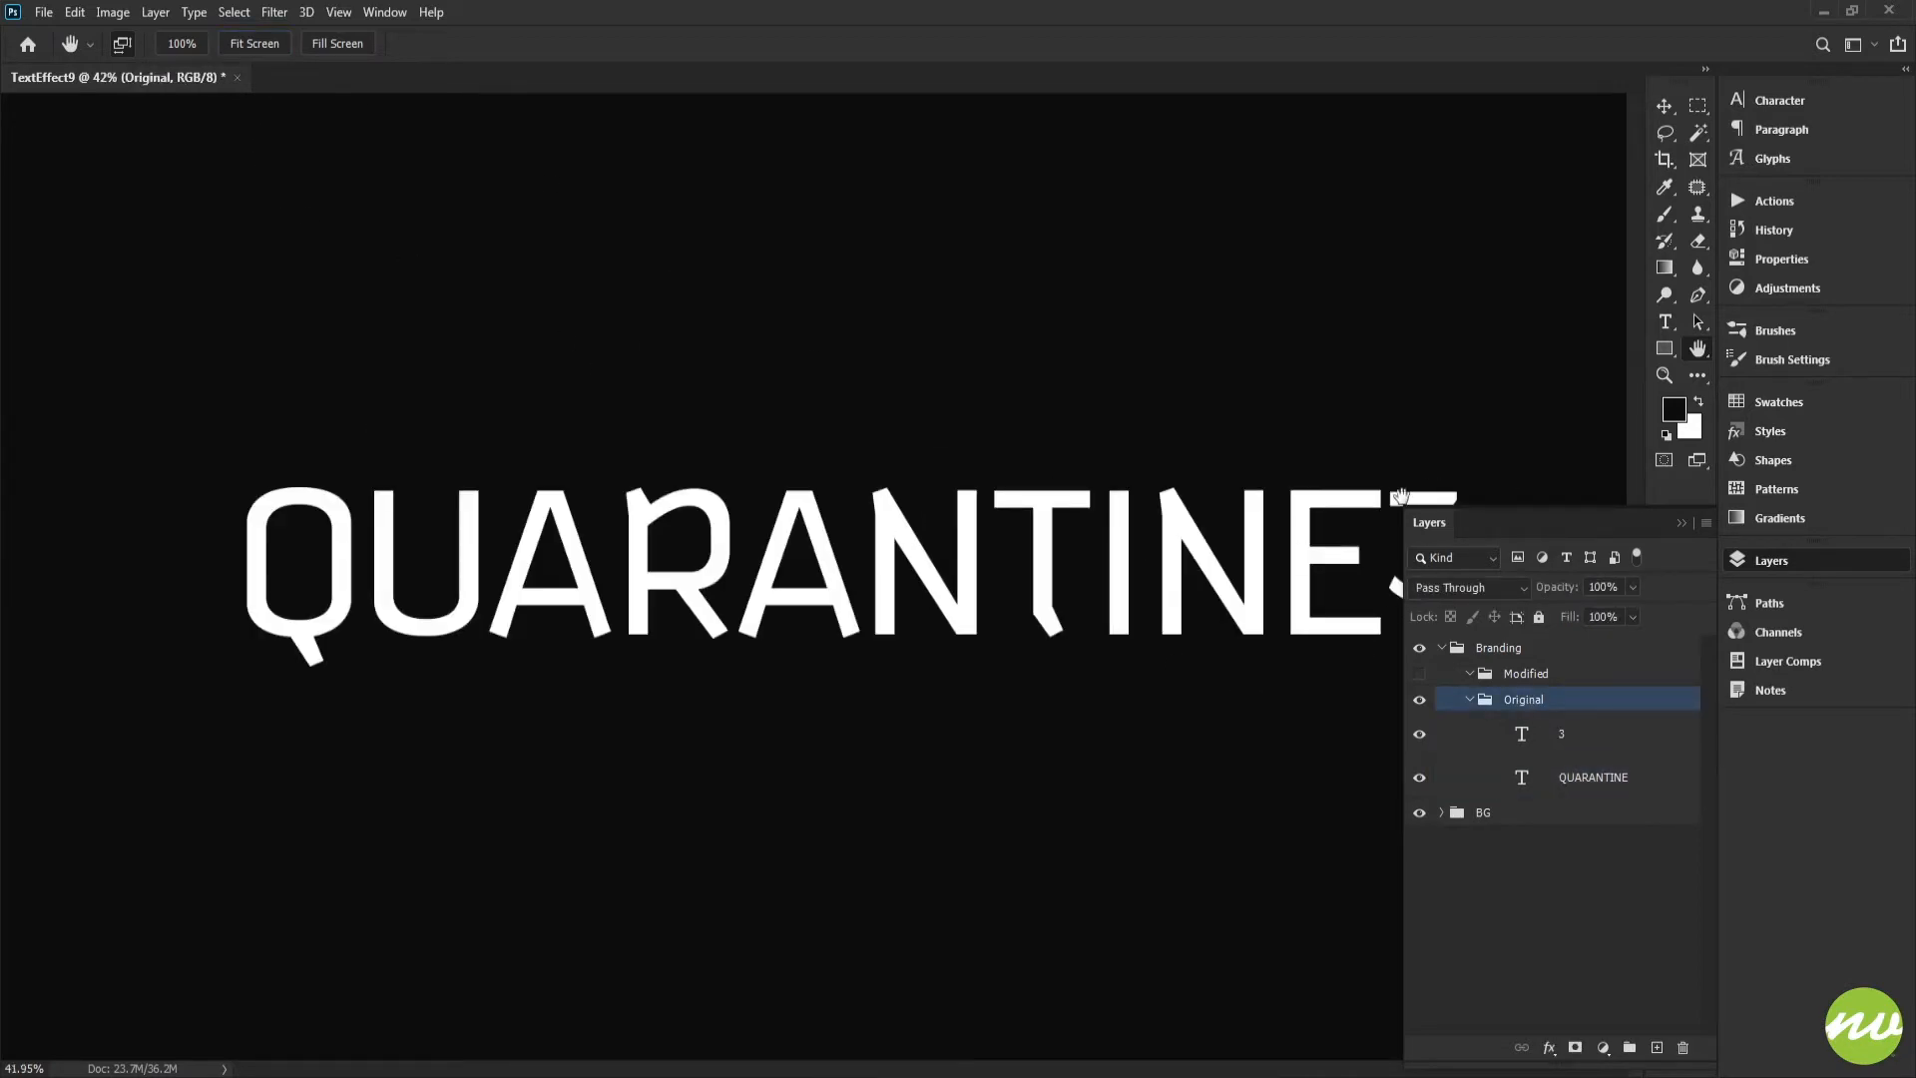
key(v)
key(ctrl+a)
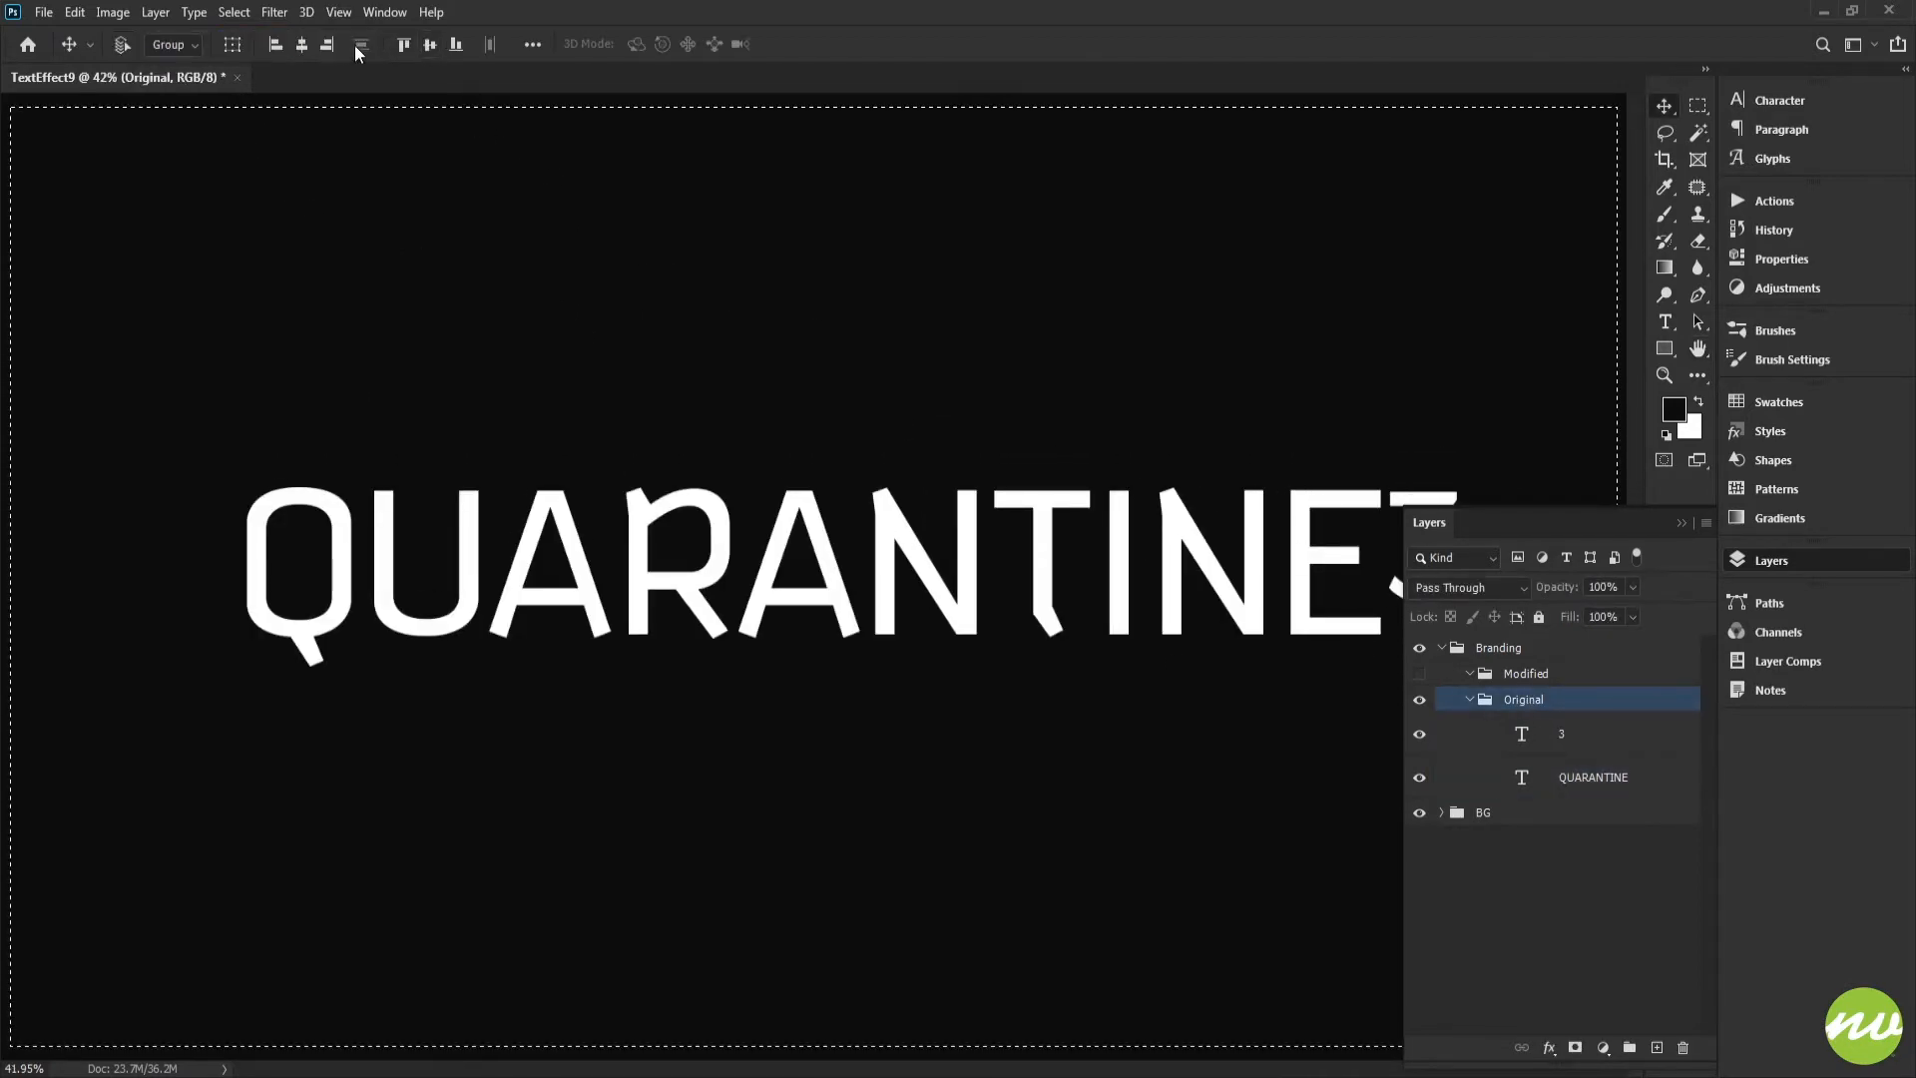
click(301, 44)
key(ctrl+d)
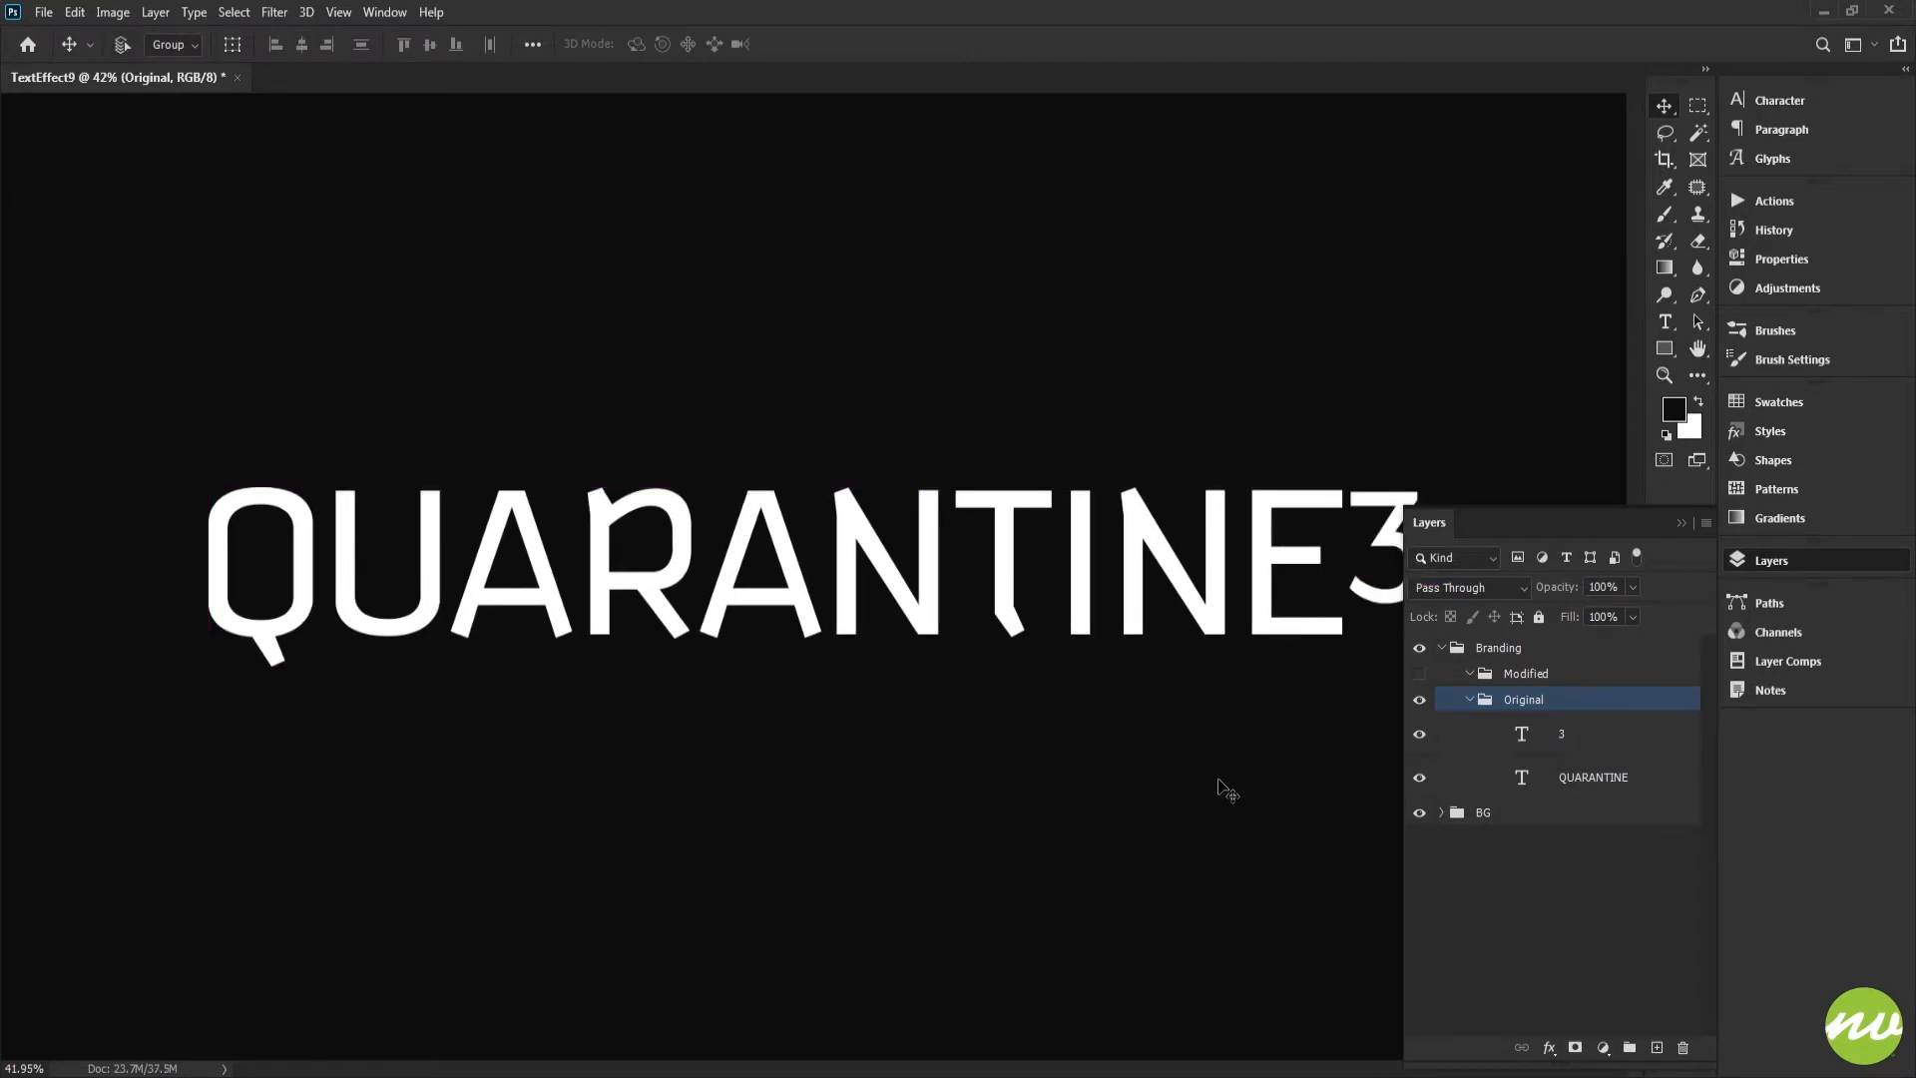
Duplicate the 3 and QUARANTINE text layers from the Original group into the Modified group.
click(1586, 784)
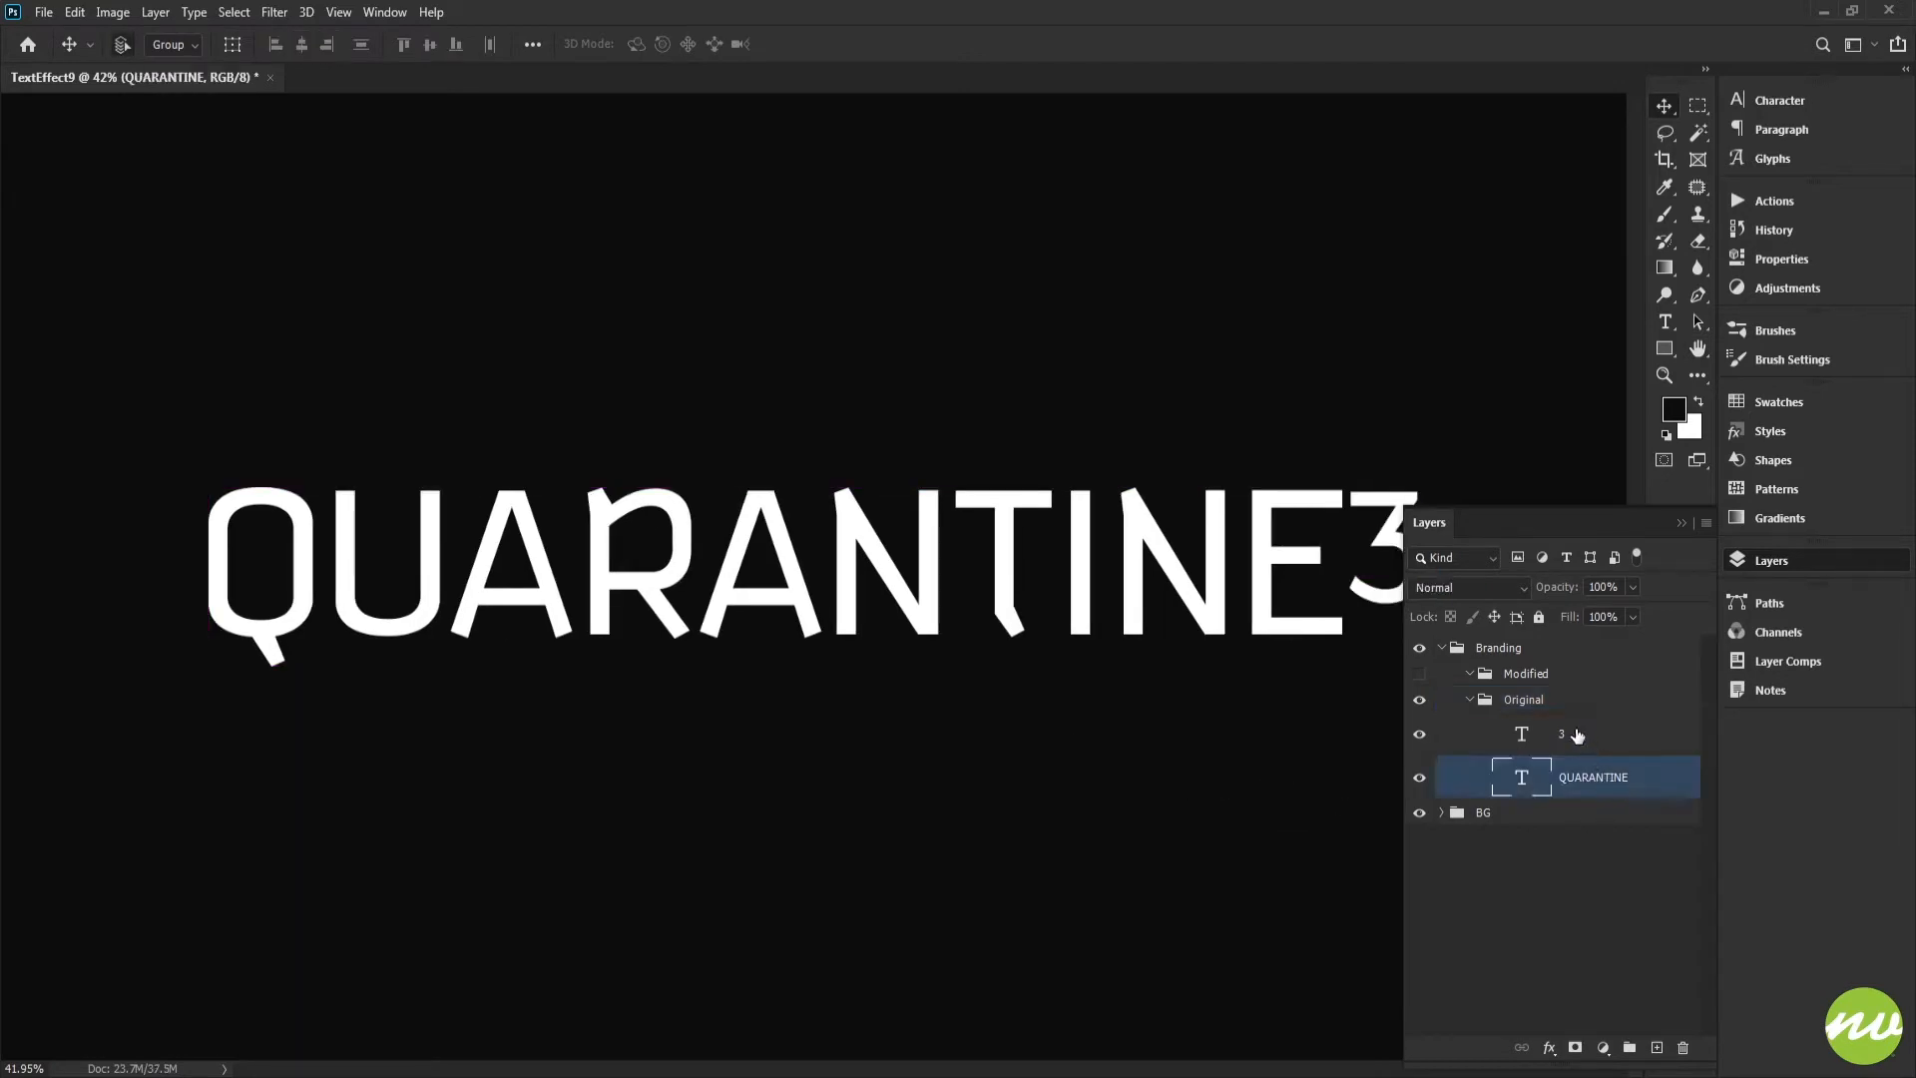
shift+click(1585, 748)
drag(1577, 734, 1557, 688)
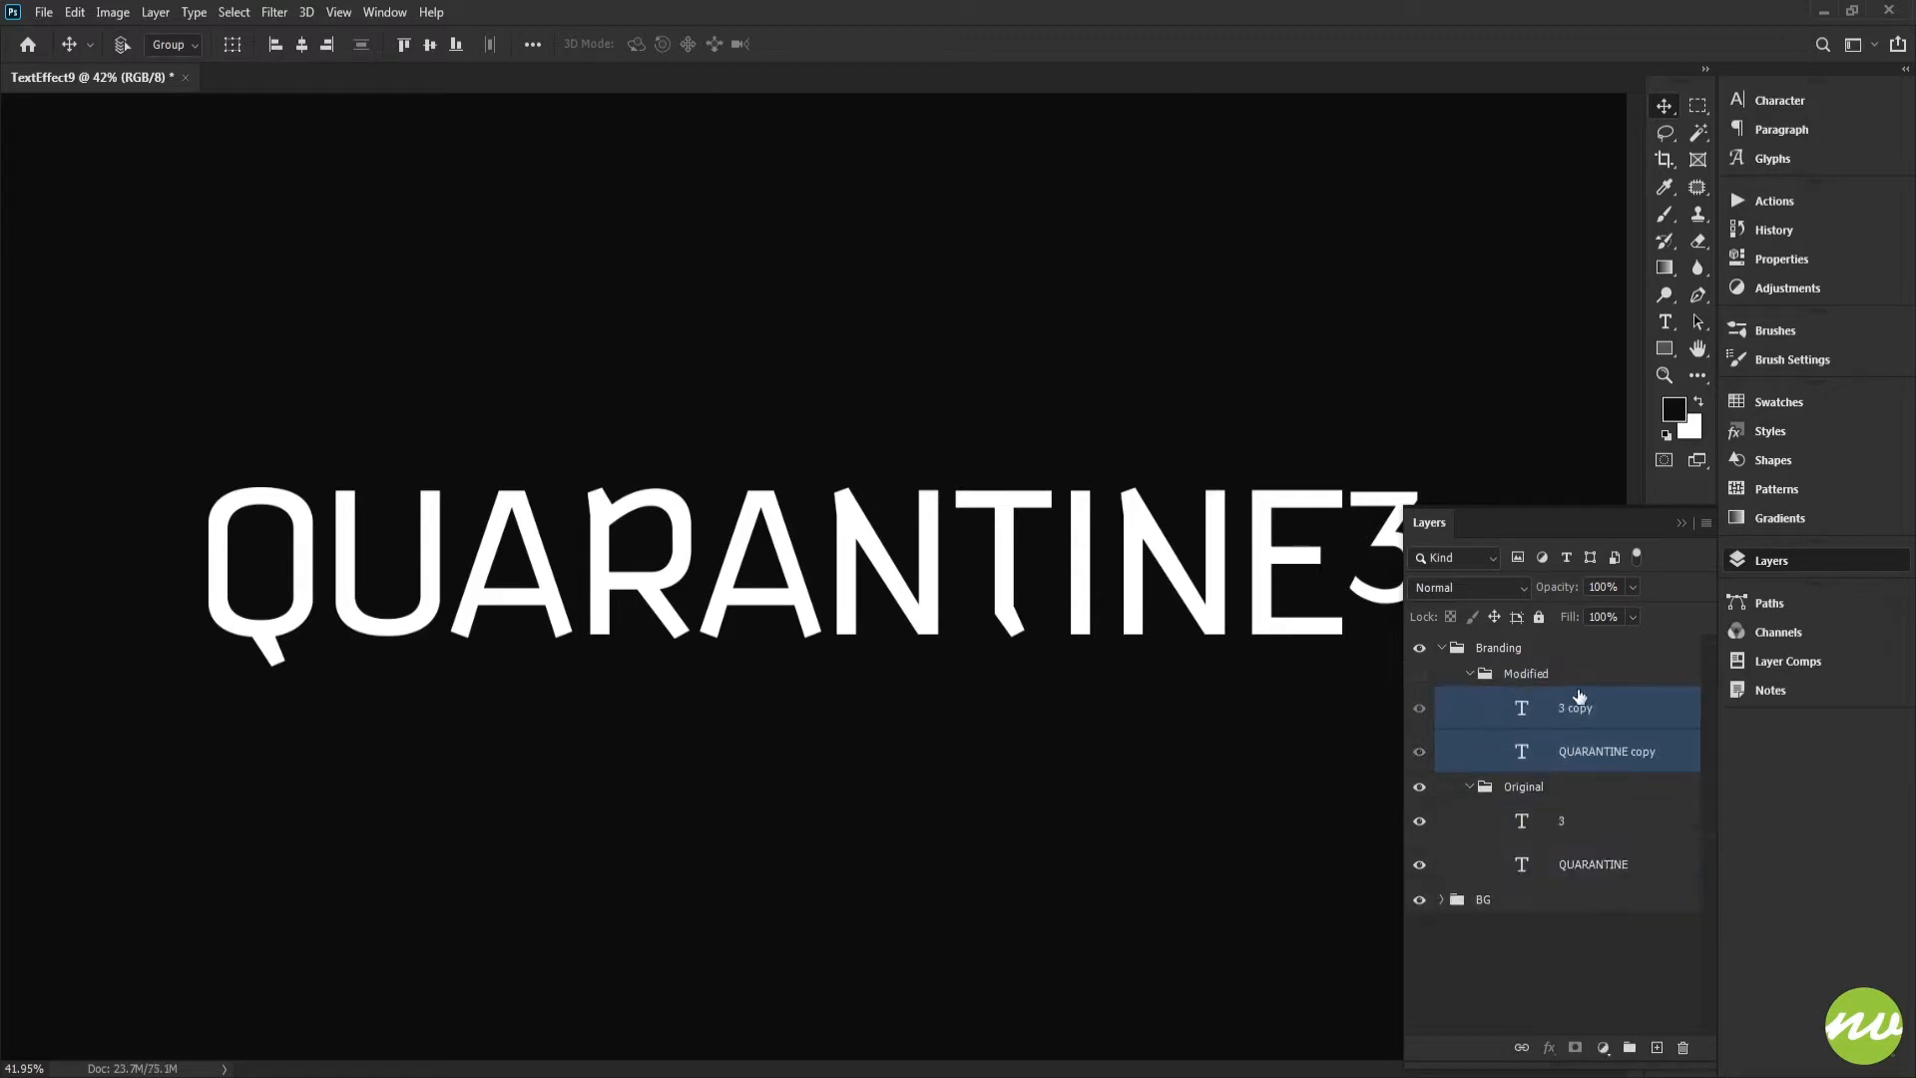
Collapse the Original group, then show the Modified group and hide the Original one.
click(1469, 786)
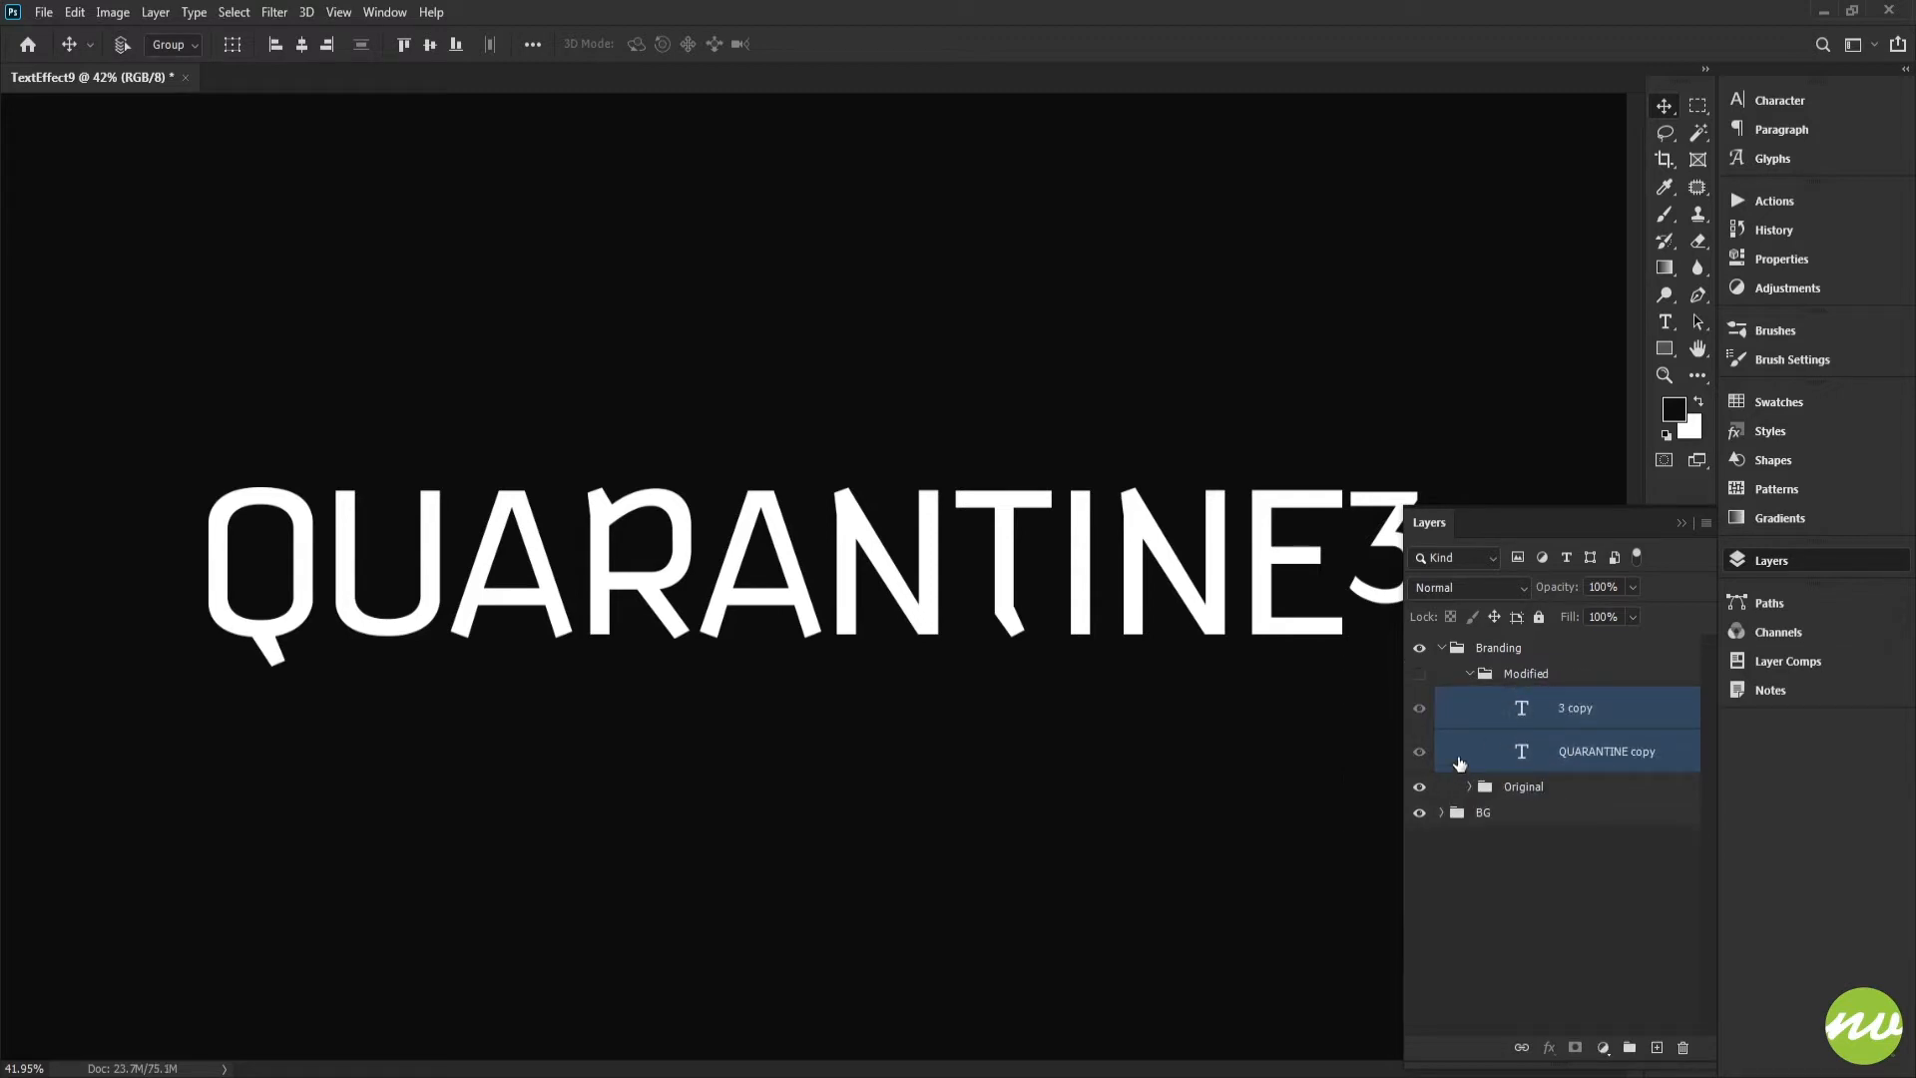
click(1419, 678)
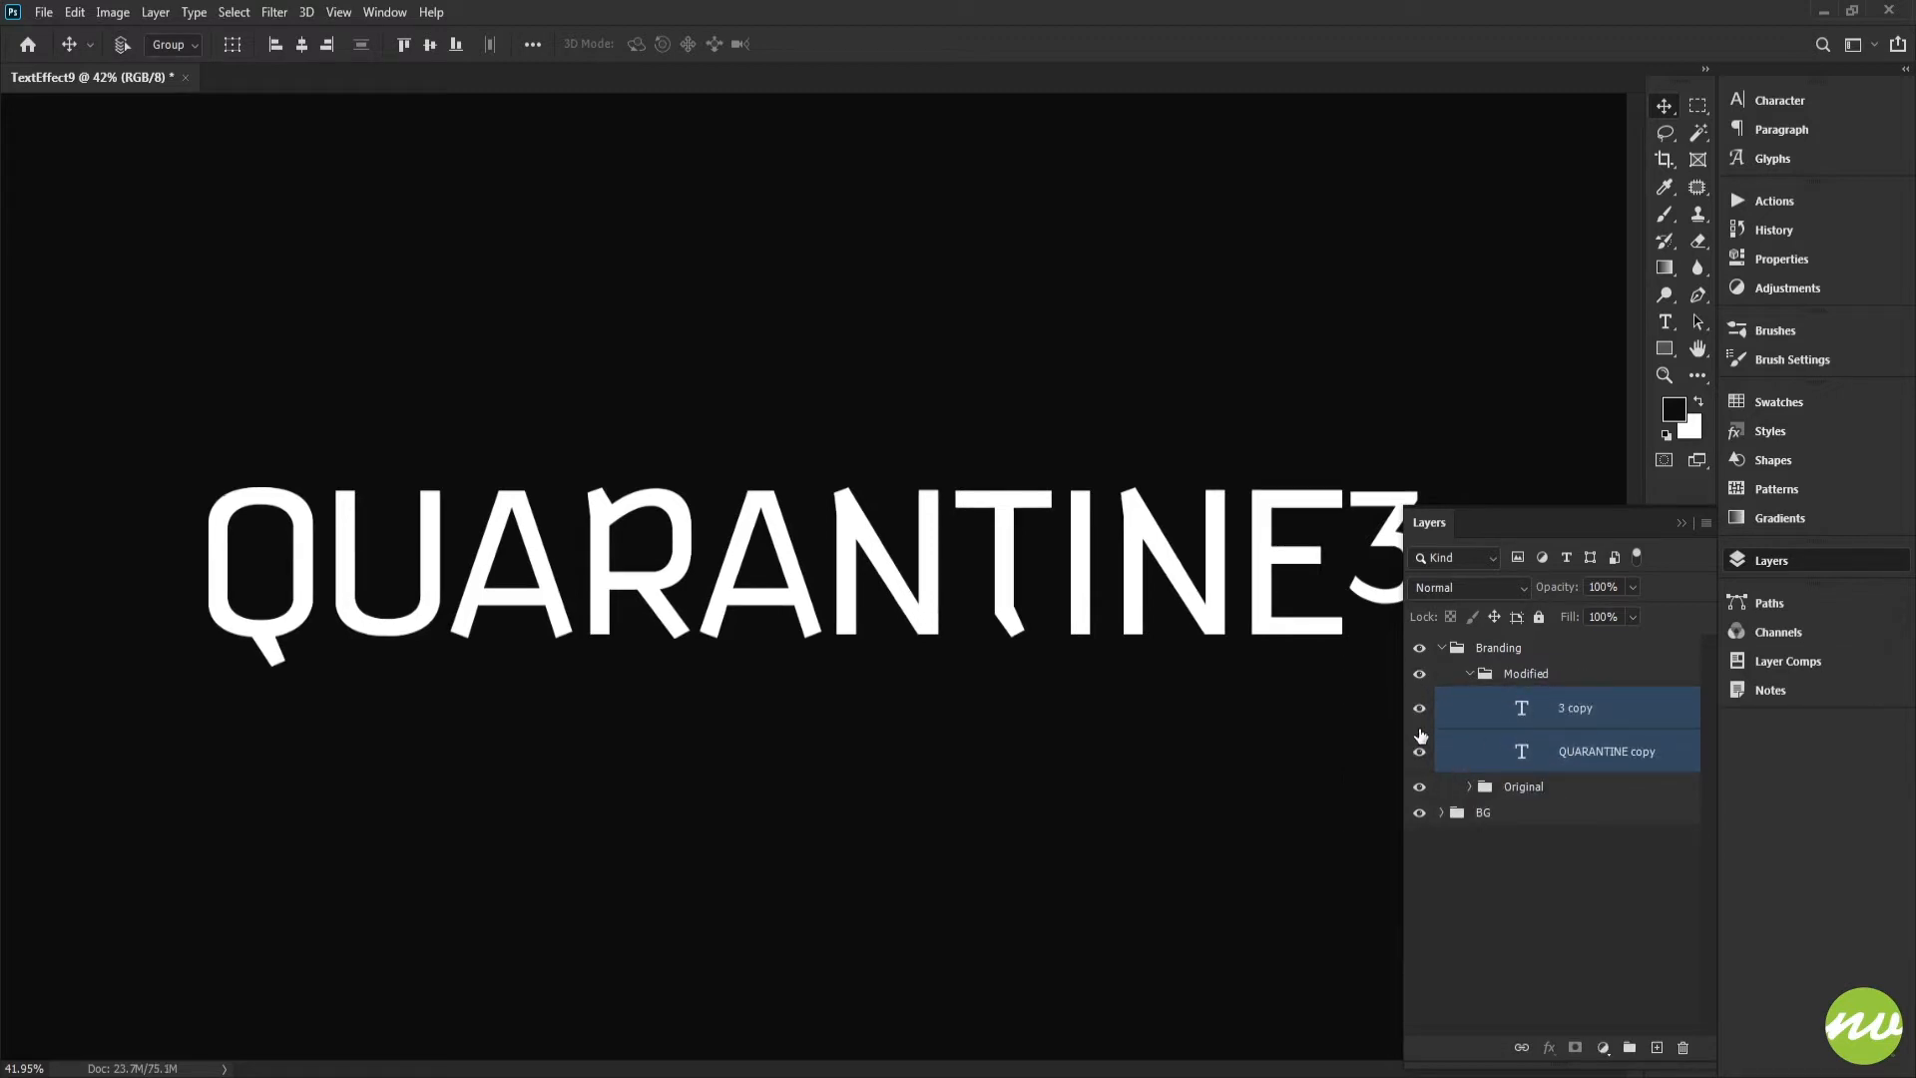
click(1420, 787)
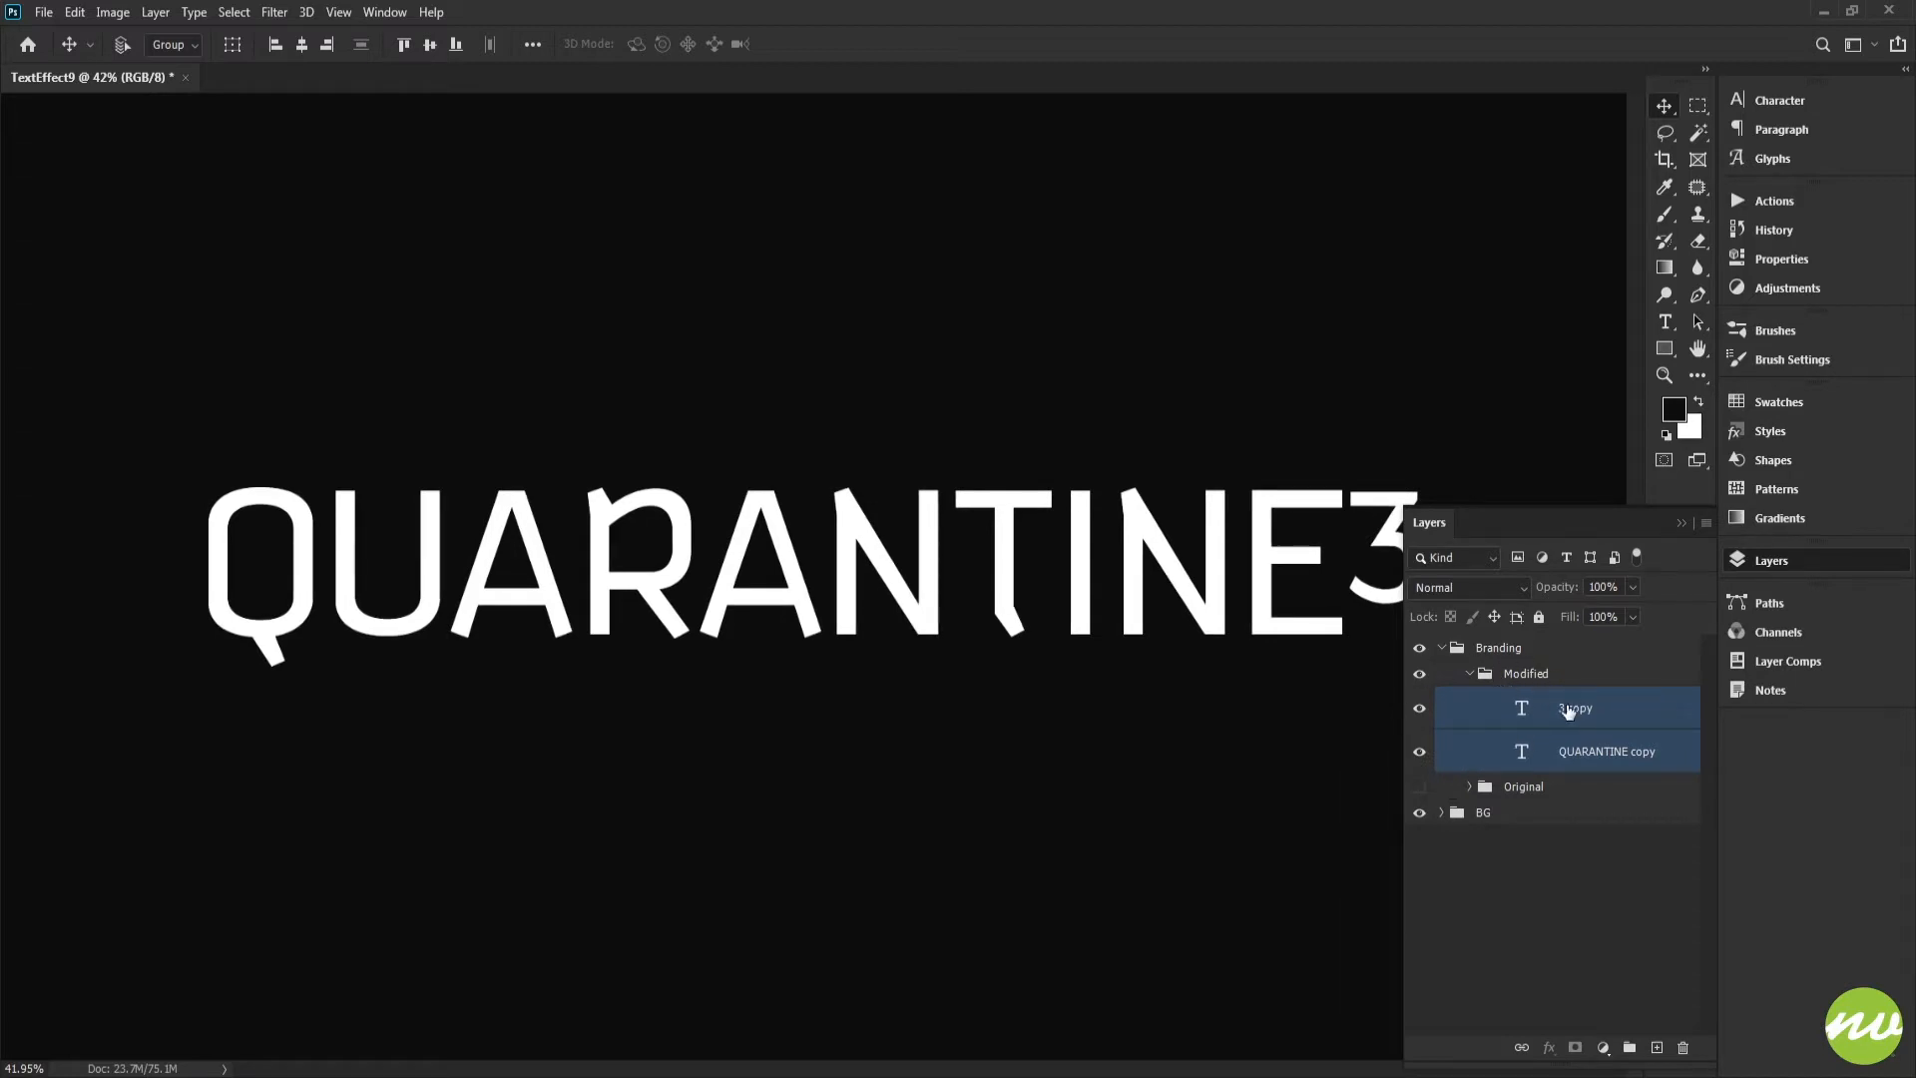
Rename the copied layers in the Modified group as 3 and QUARANTINE.
double_click(1568, 709)
key(BackSpace)
double_click(1632, 751)
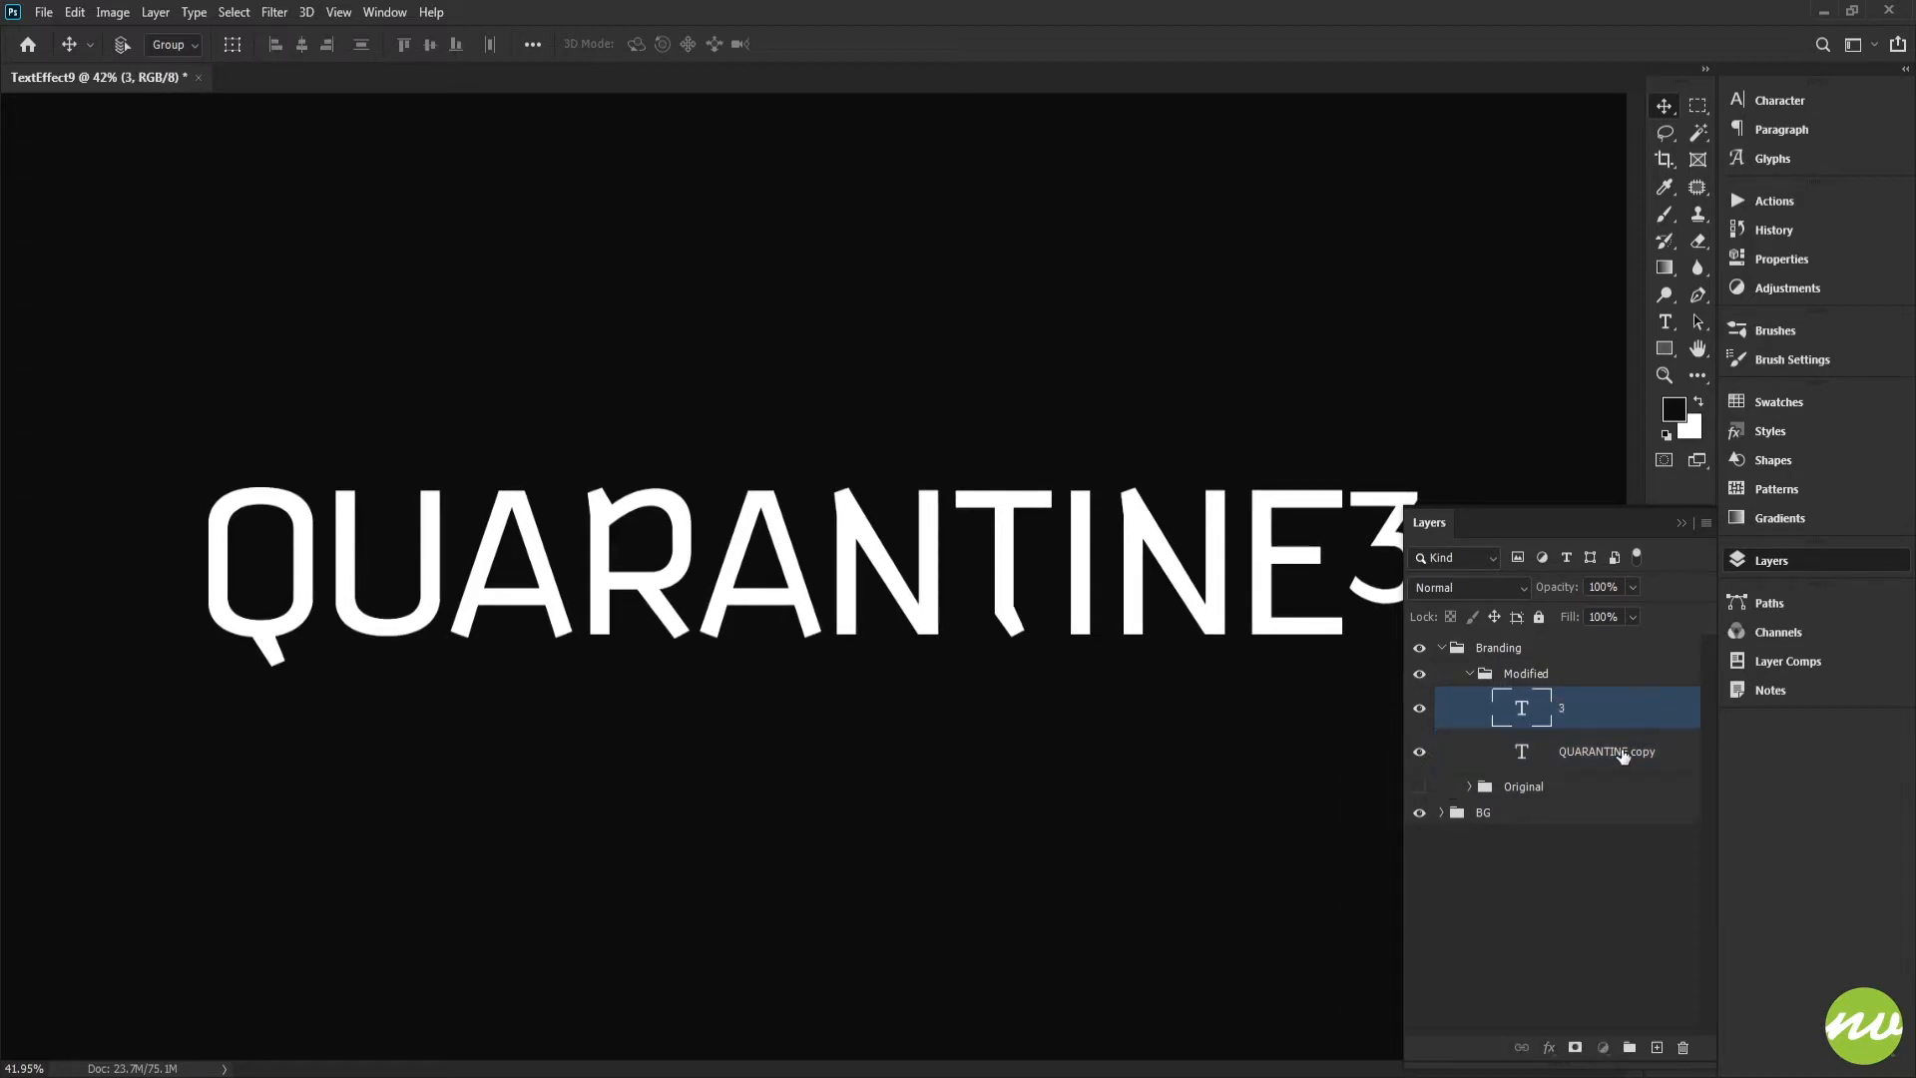
key(BackSpace)
key(Return)
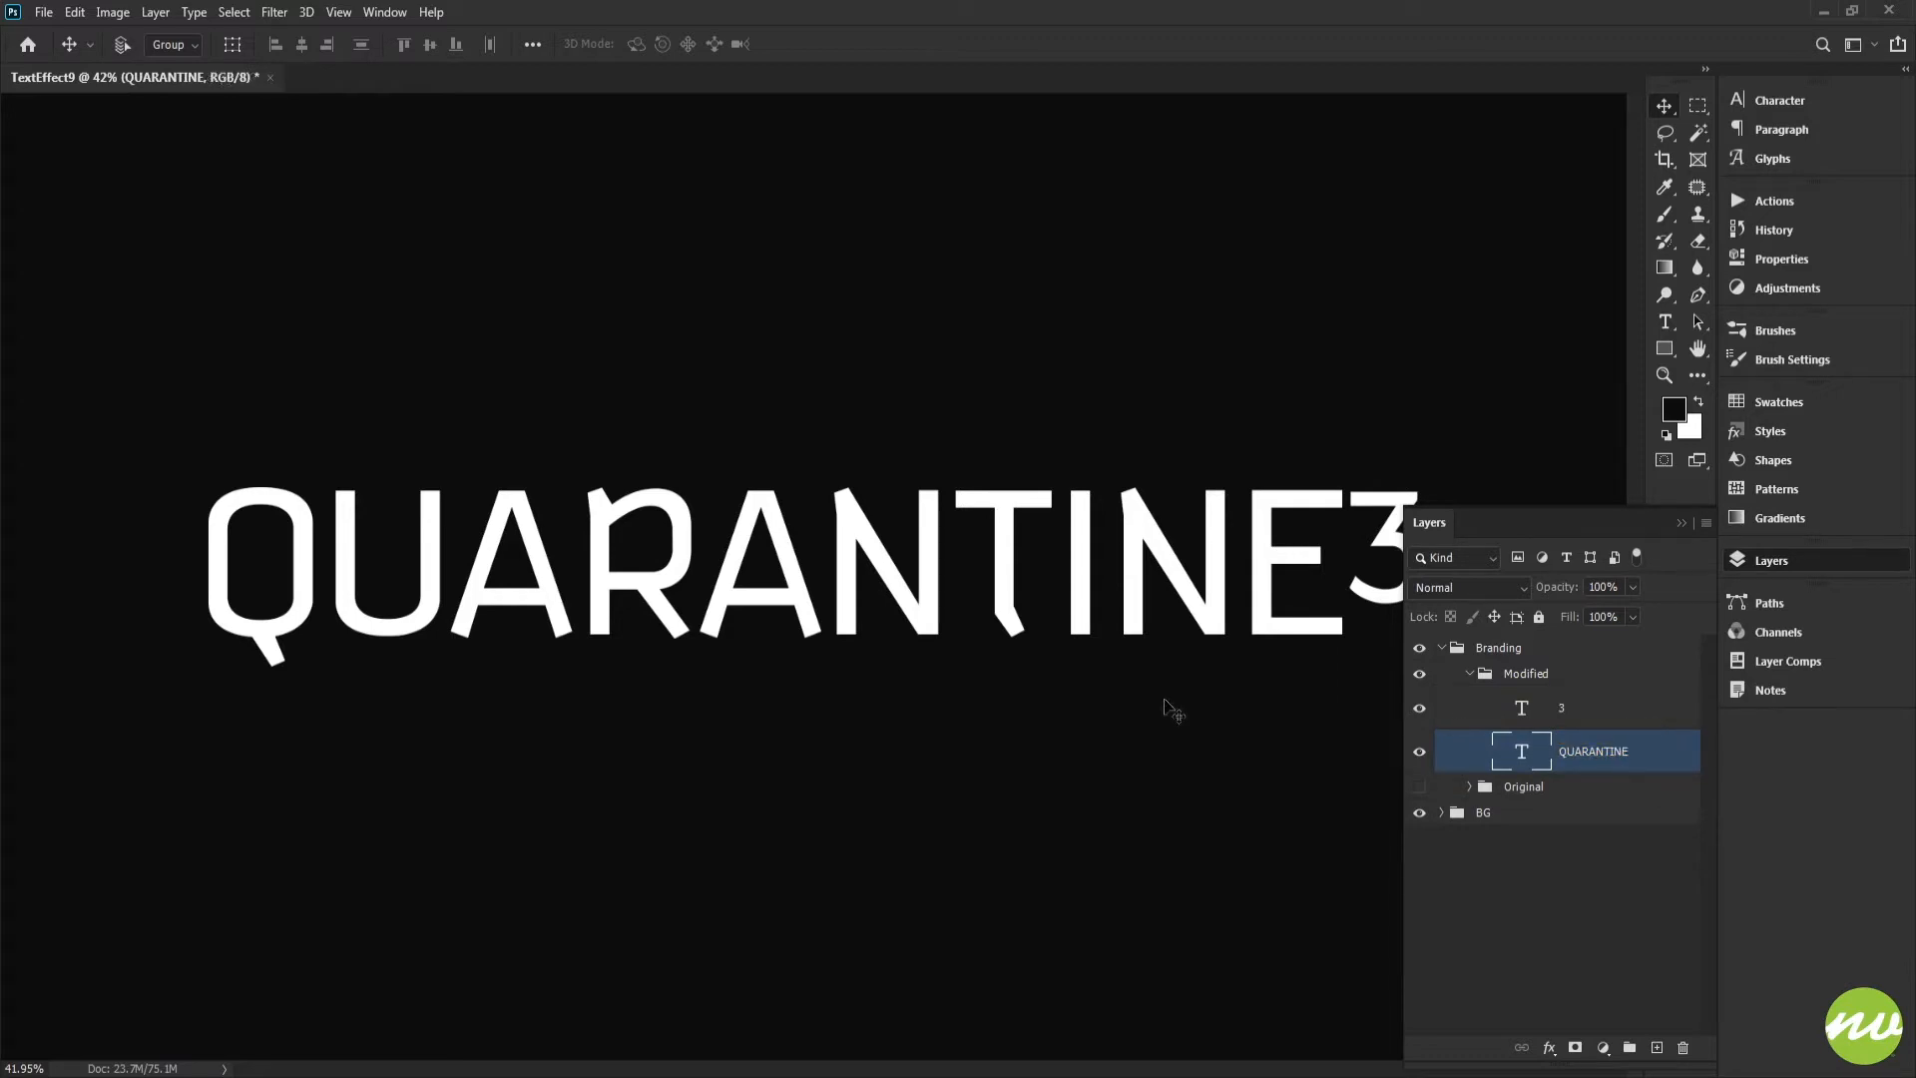
Convert both text layers in the Modified group to shape layers and view the canvas at 100%.
key(h)
shift+click(1608, 726)
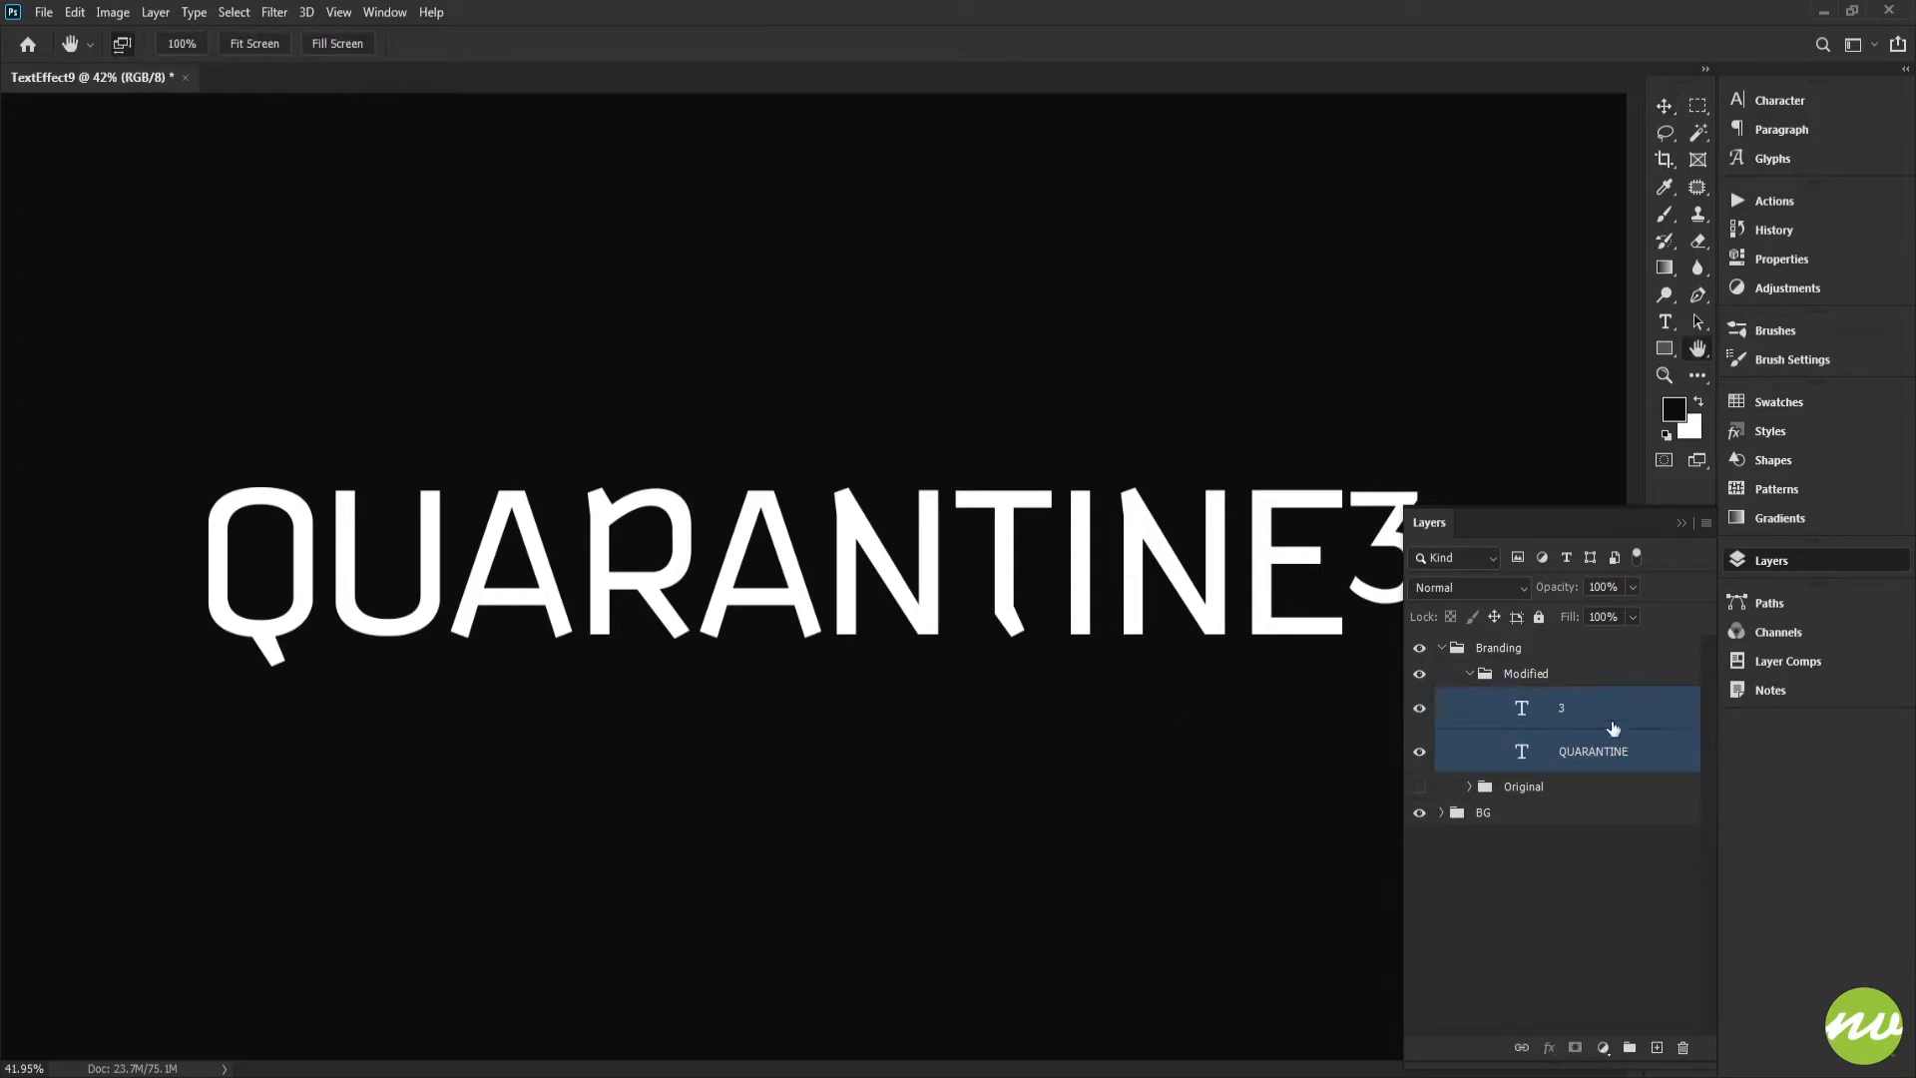
right_click(1606, 738)
click(1682, 525)
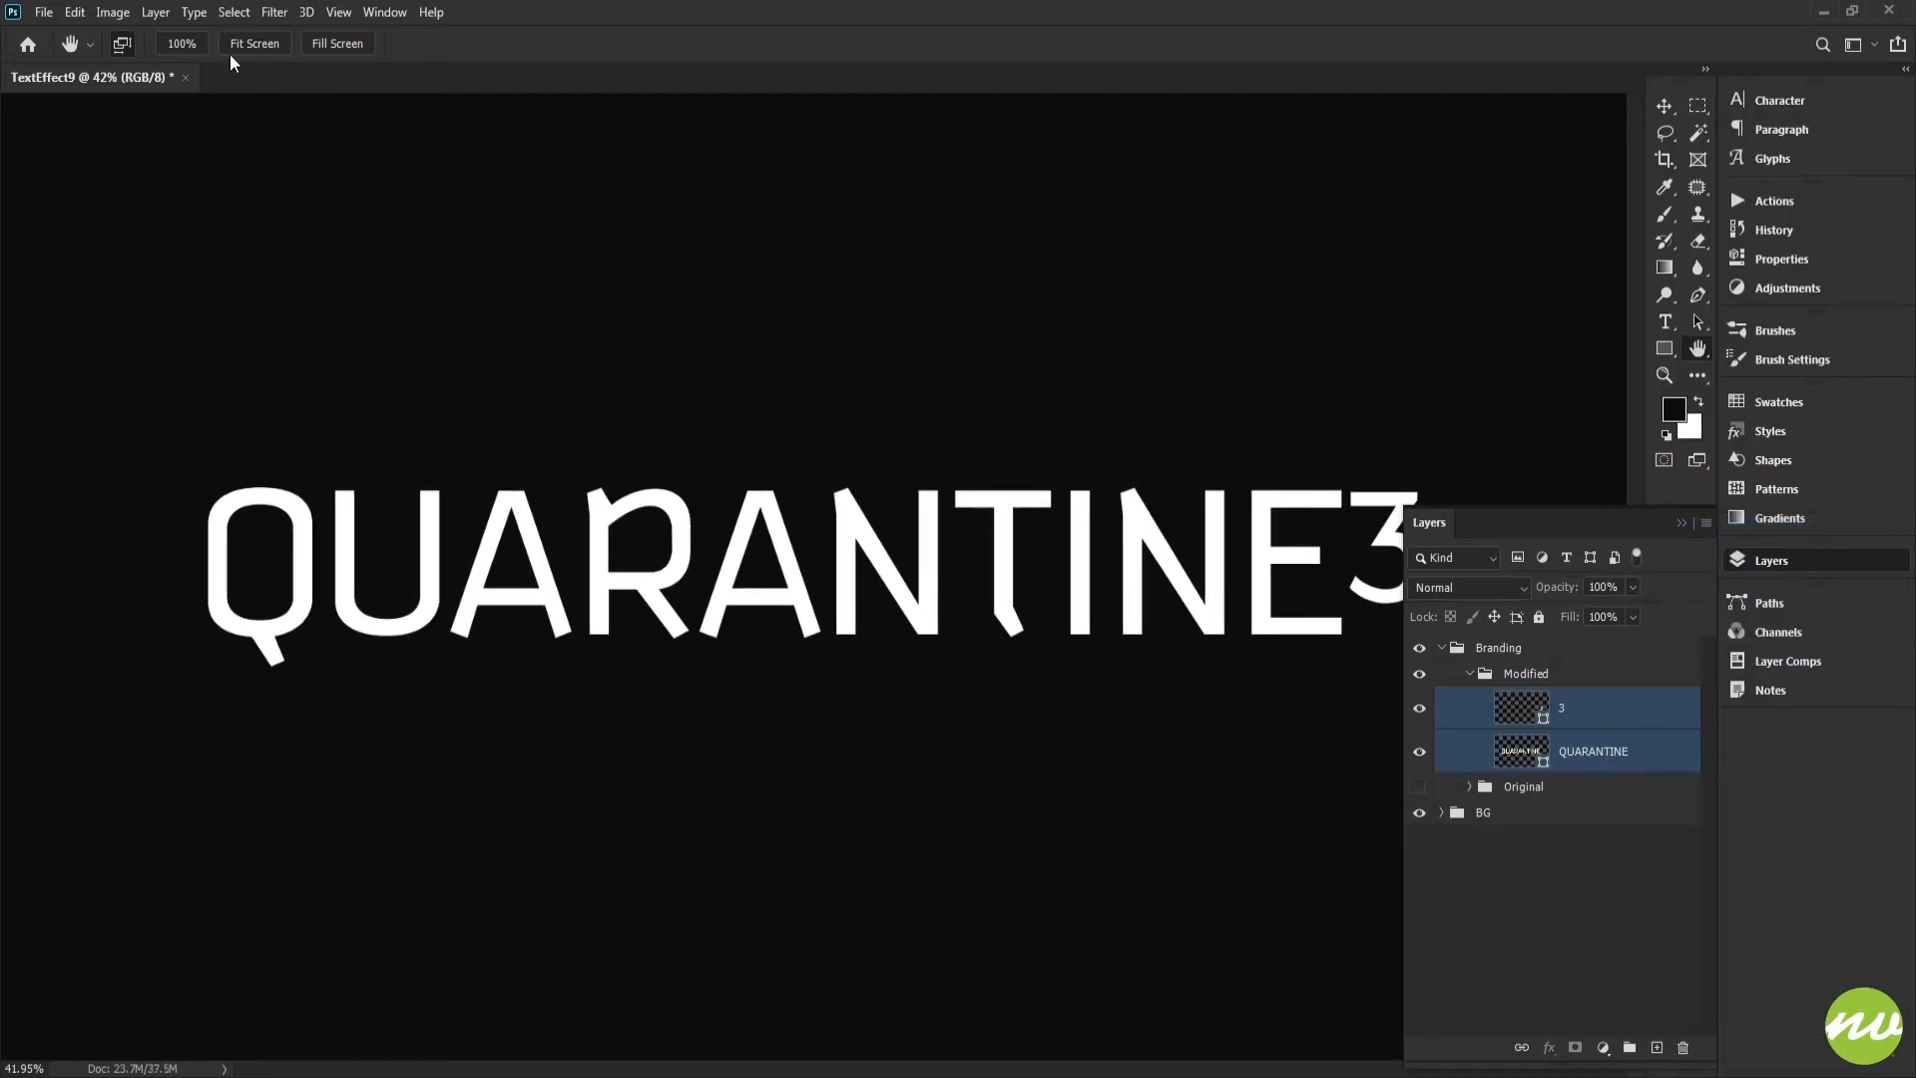
click(178, 44)
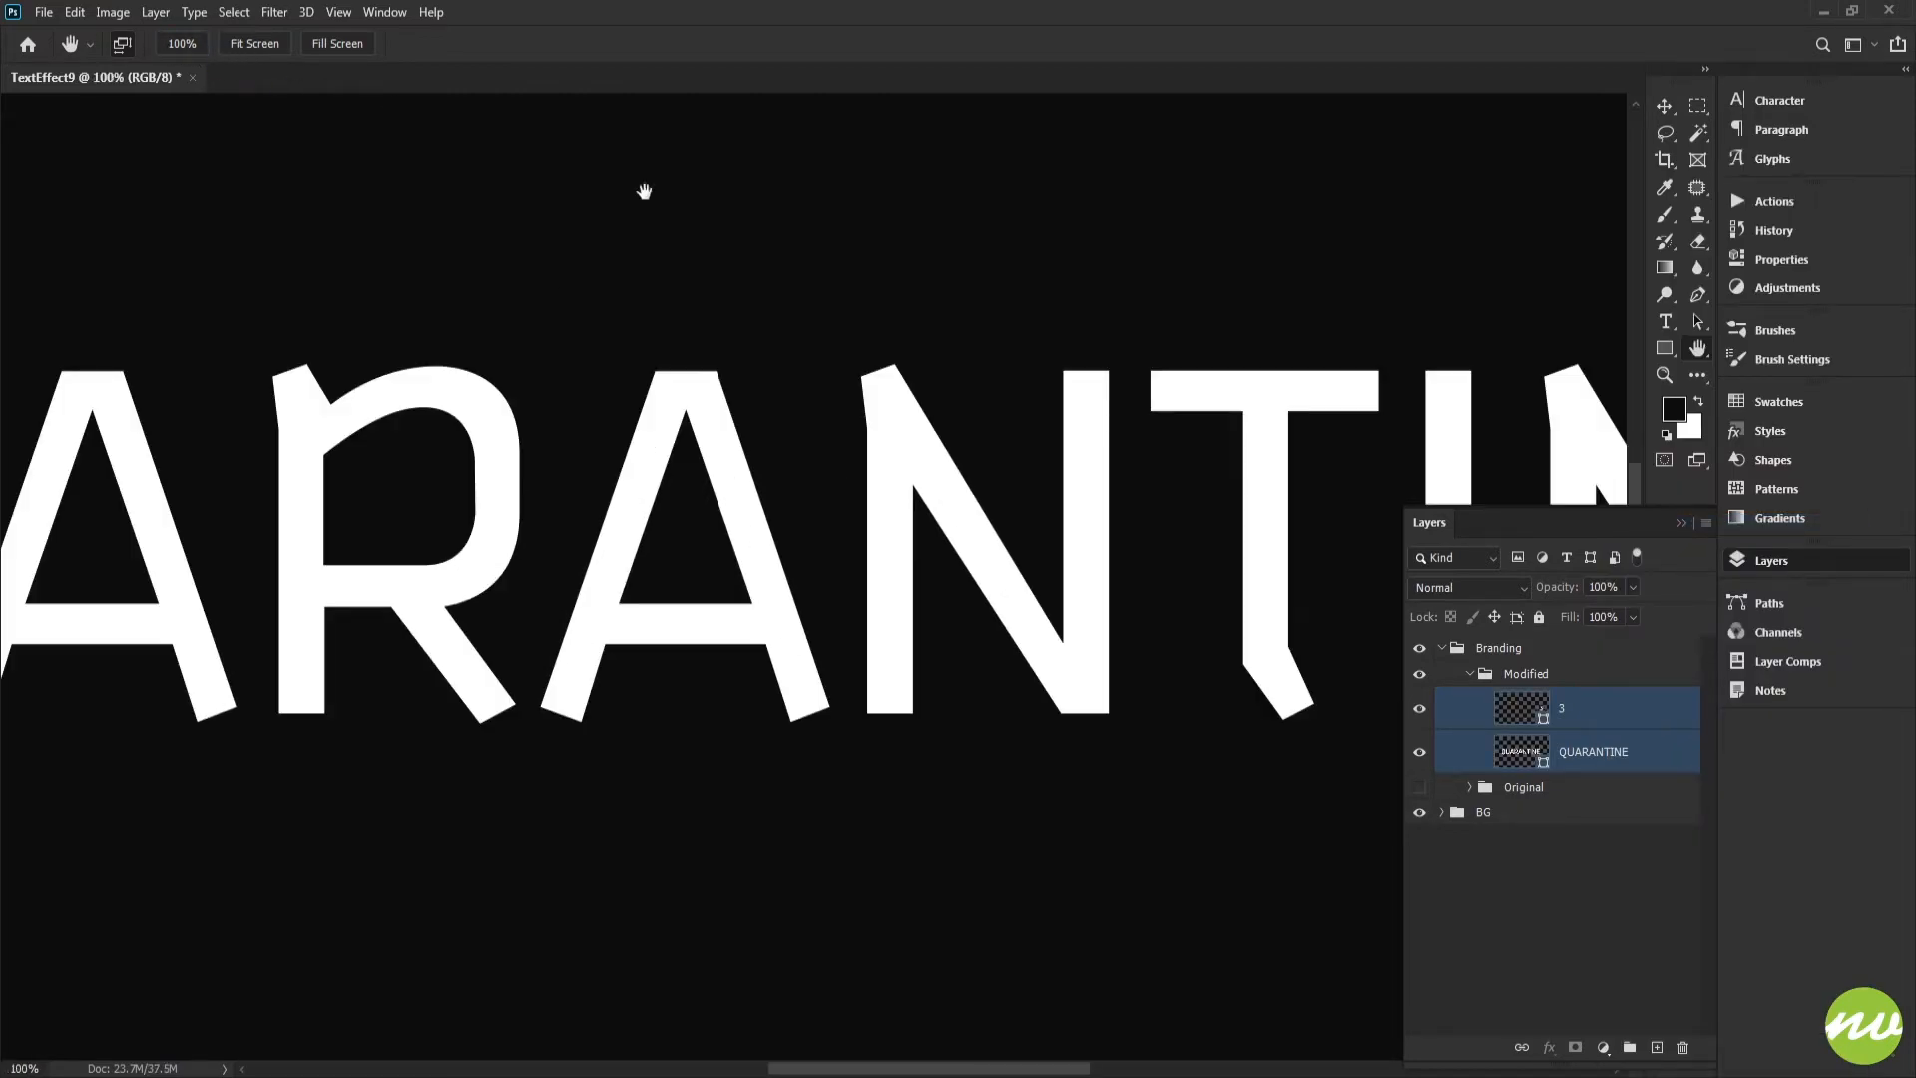
Apply the green-glow style from the QUARANTINE set in NVDT-Branding FX to the QUARANTINE shape layer.
drag(1008, 323, 598, 312)
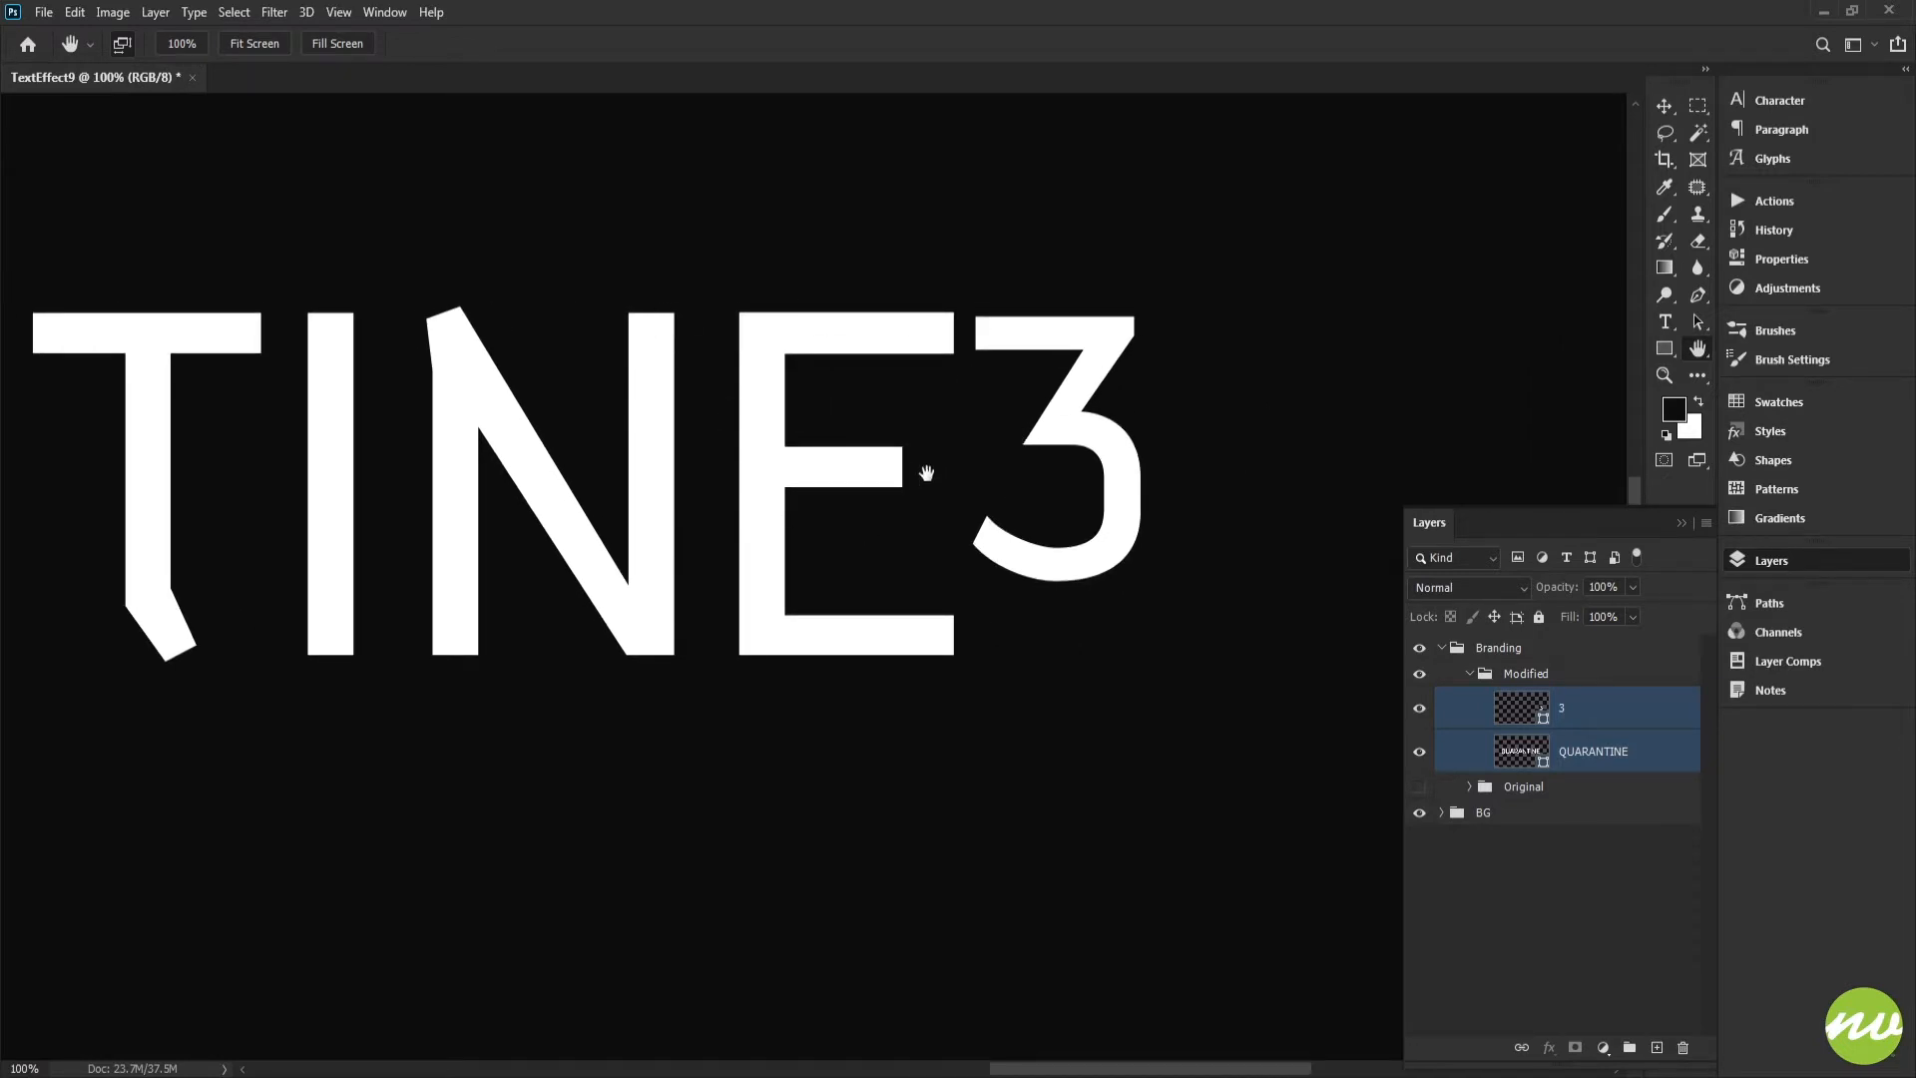
drag(957, 518, 949, 529)
click(1567, 755)
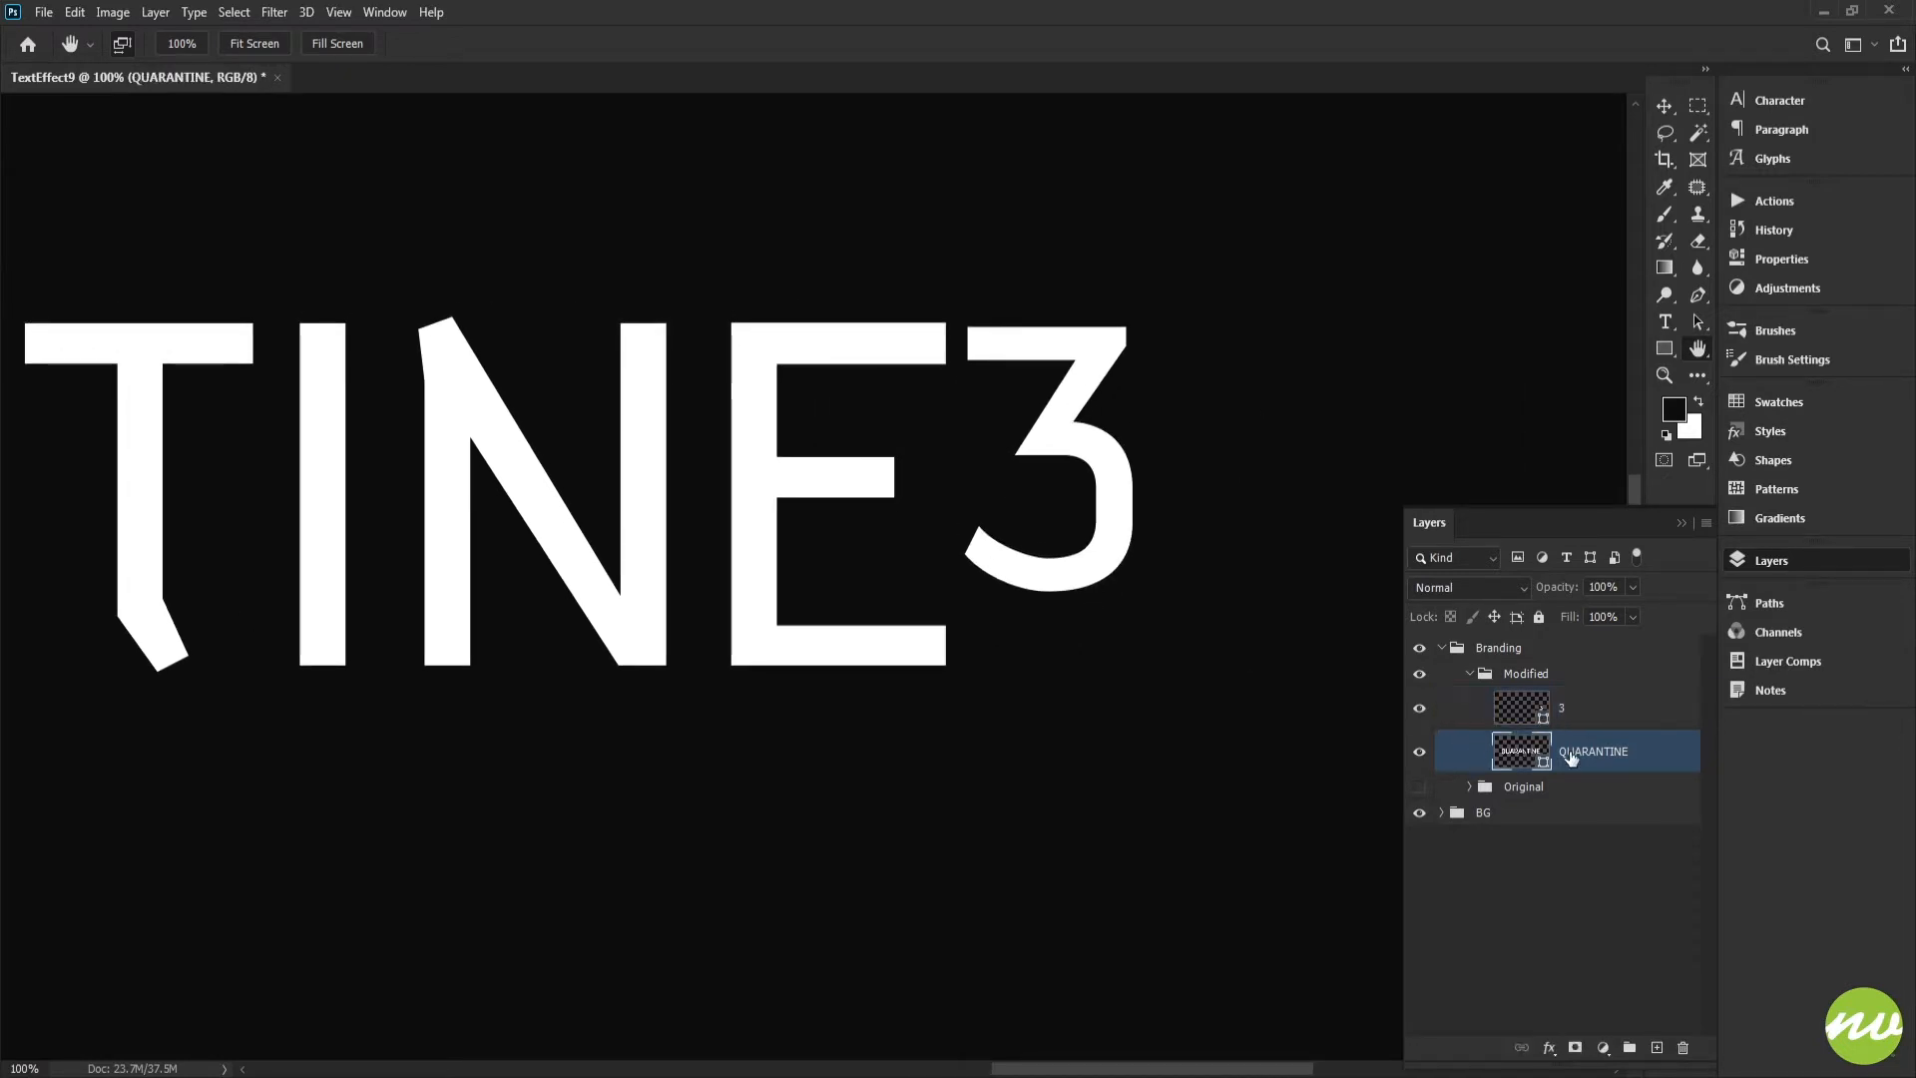
click(1770, 432)
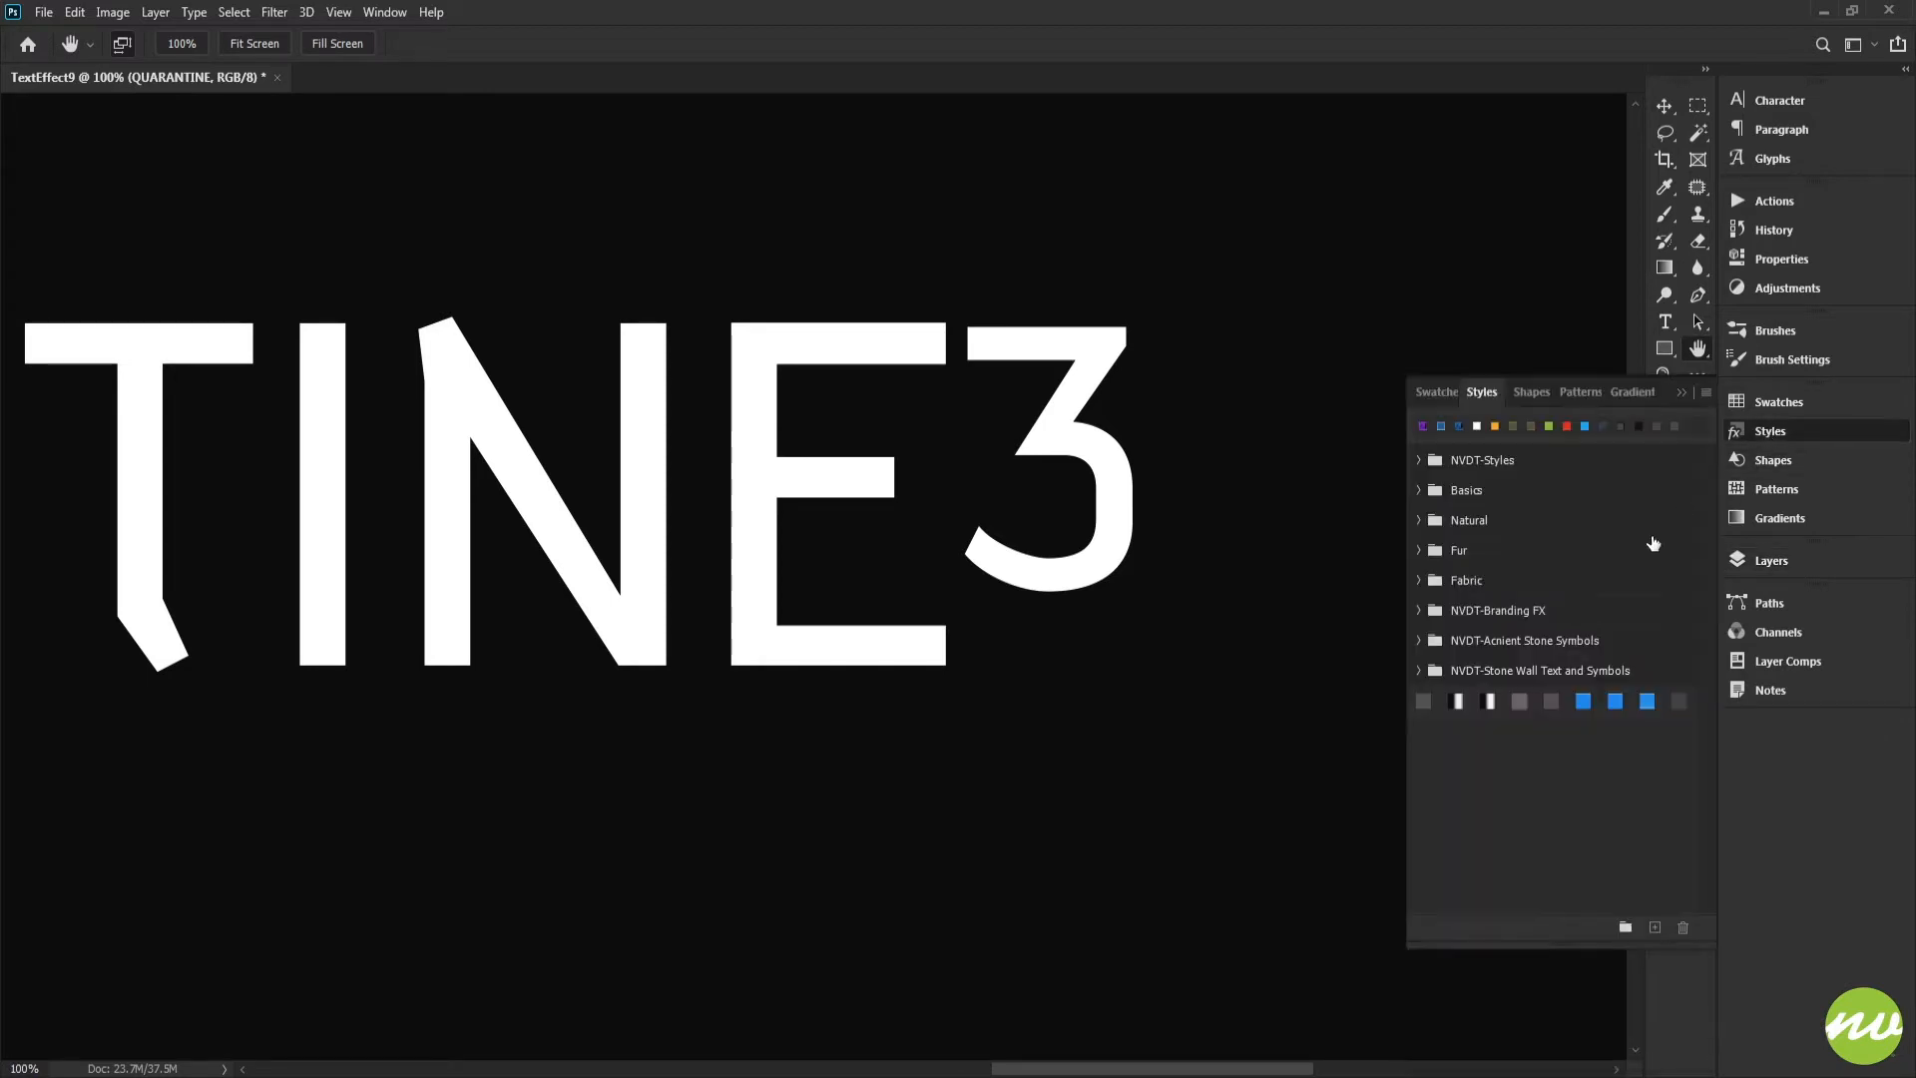
click(1418, 610)
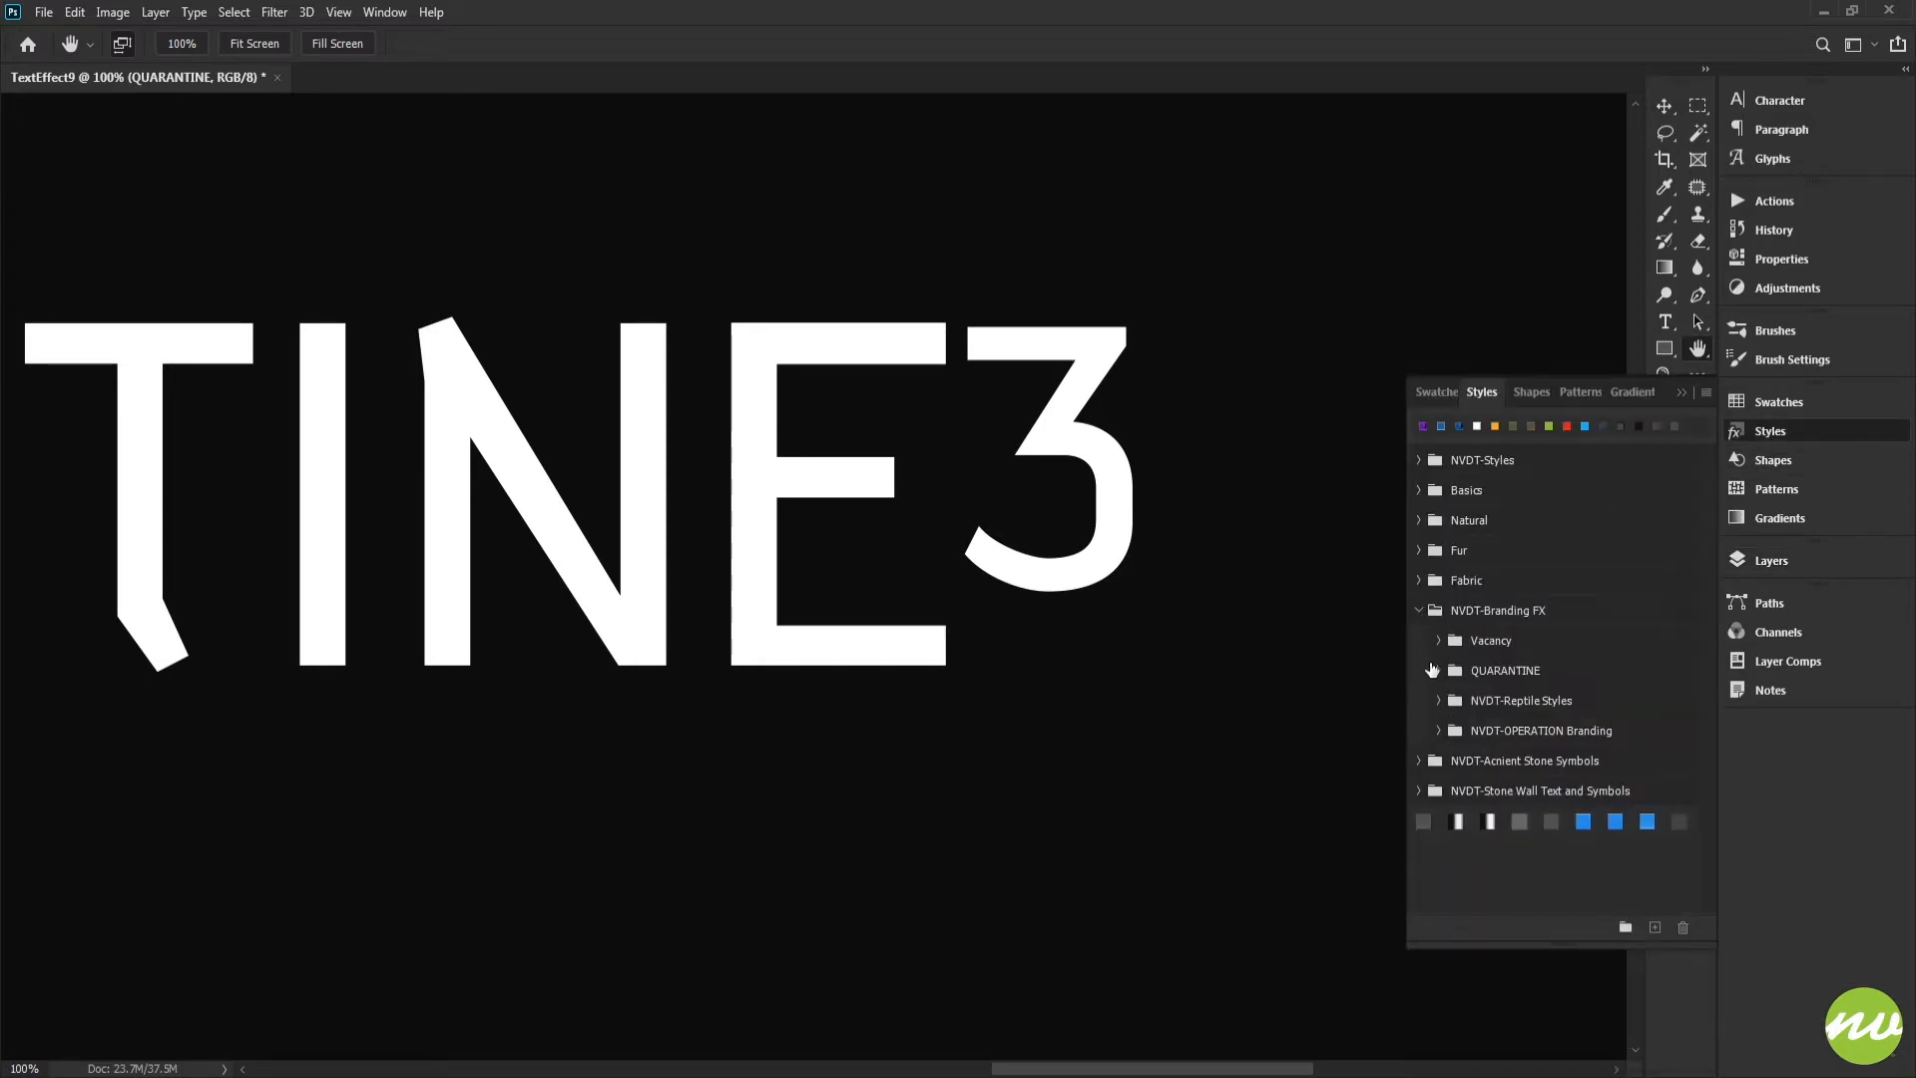
click(1438, 670)
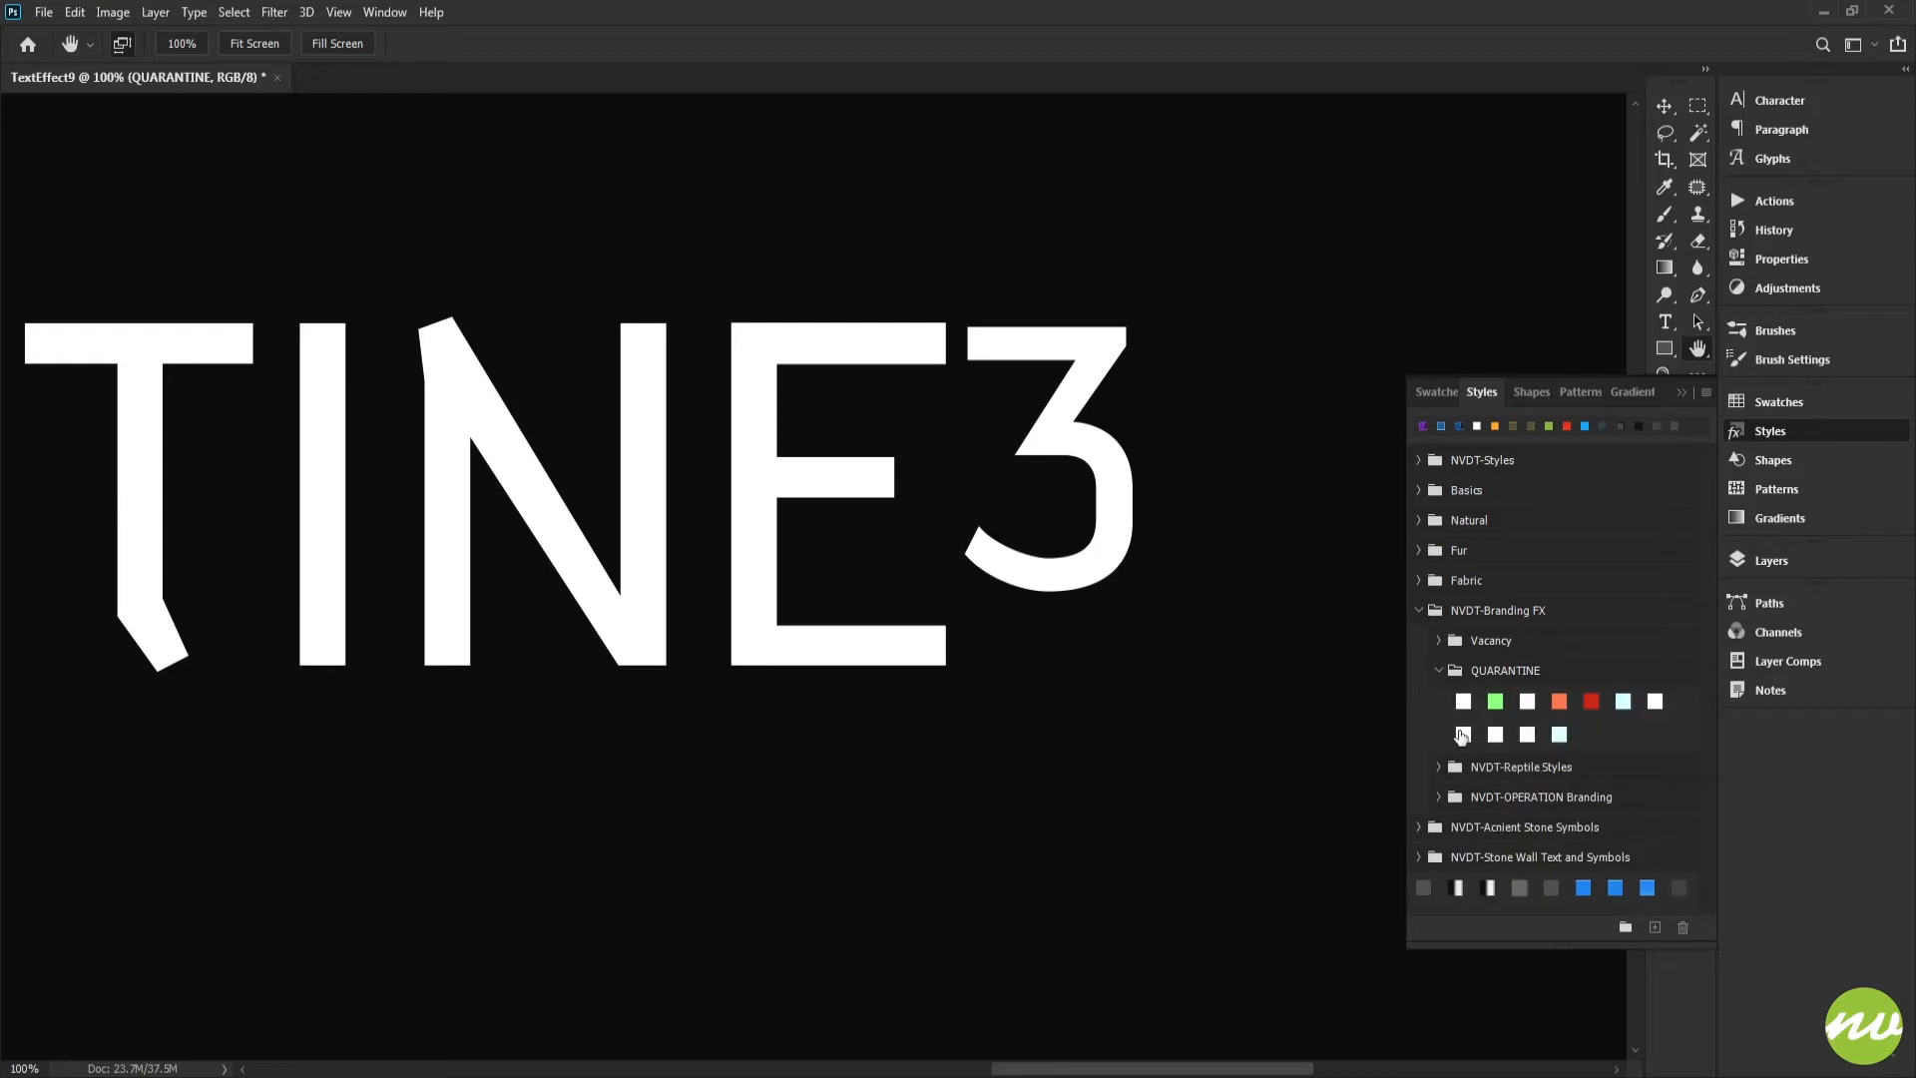
click(1462, 736)
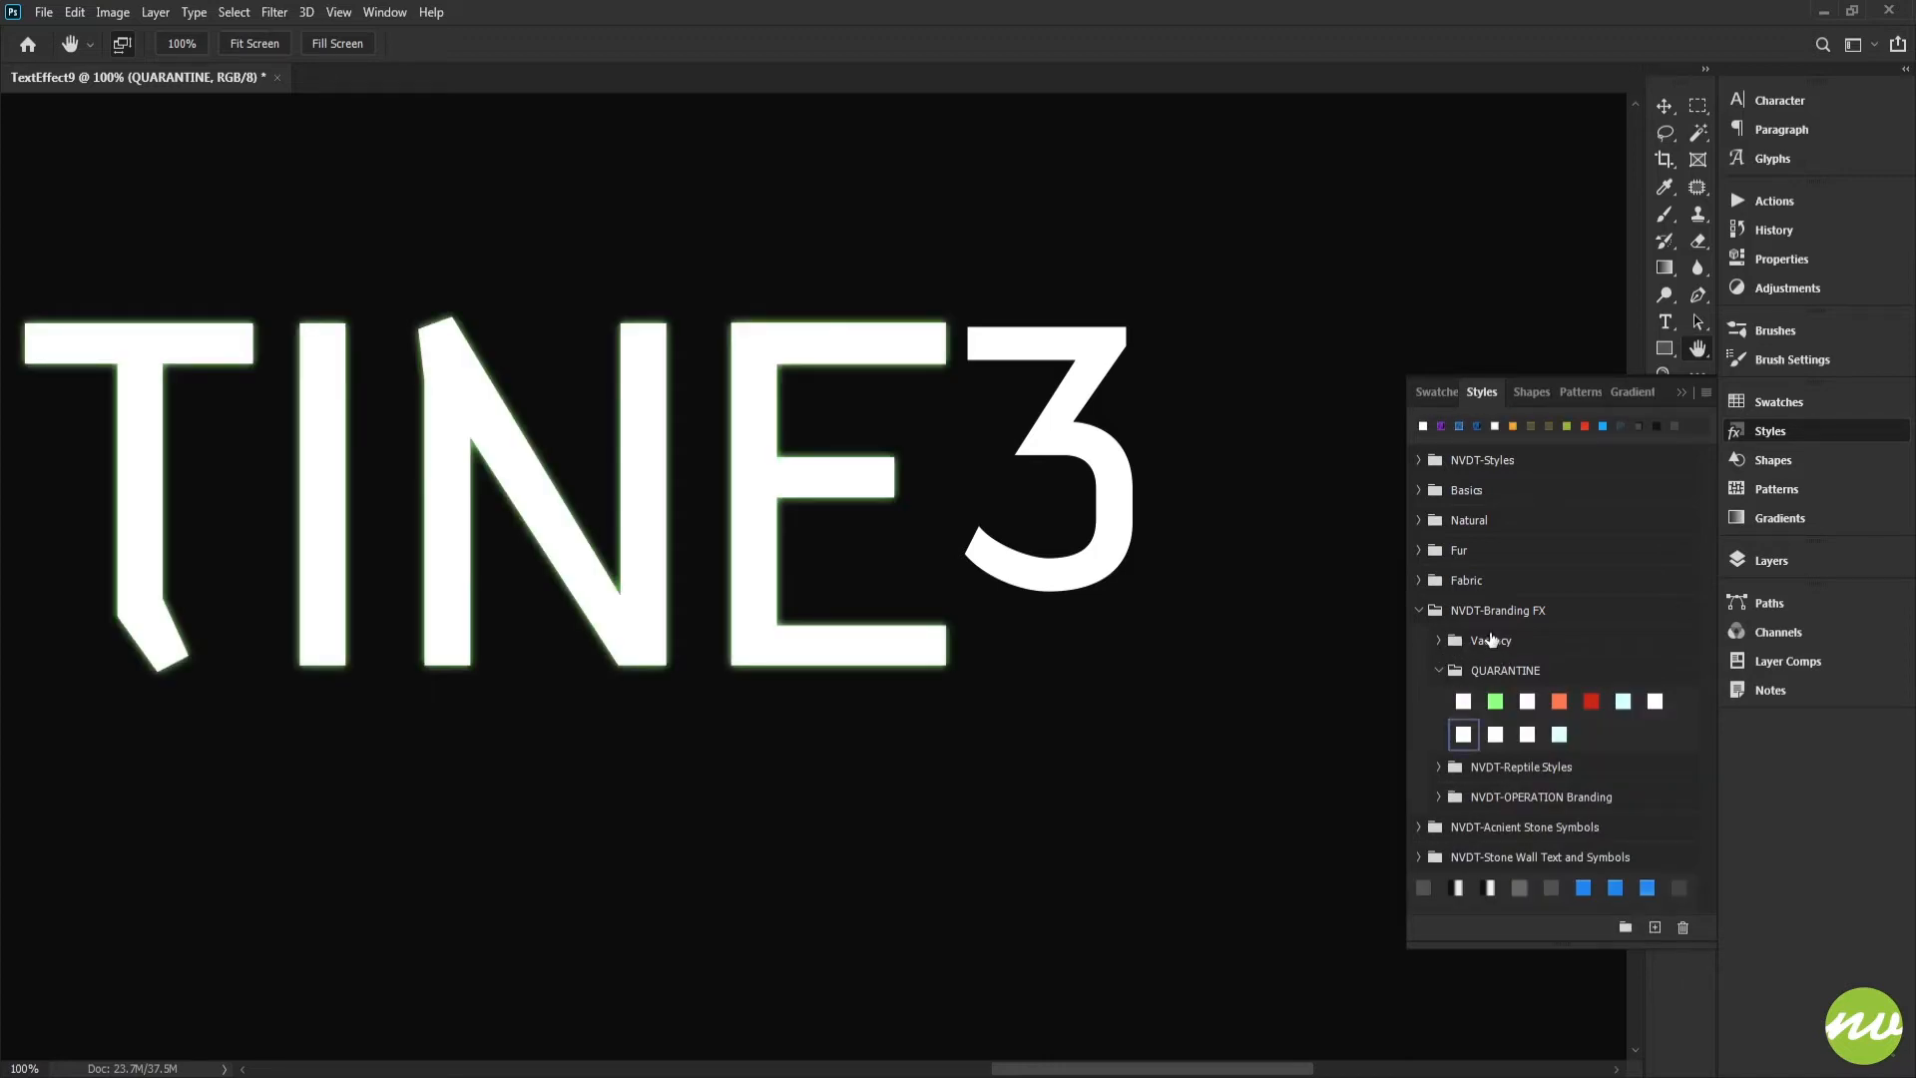
Apply the red-glow style from the QUARANTINE set to the 3 shape layer and collapse the NVDT-Branding FX style folder.
click(1772, 560)
mouse_move(1088, 643)
mouse_down()
mouse_move(1366, 619)
mouse_move(1115, 638)
mouse_up()
click(1585, 708)
drag(1254, 654, 1139, 655)
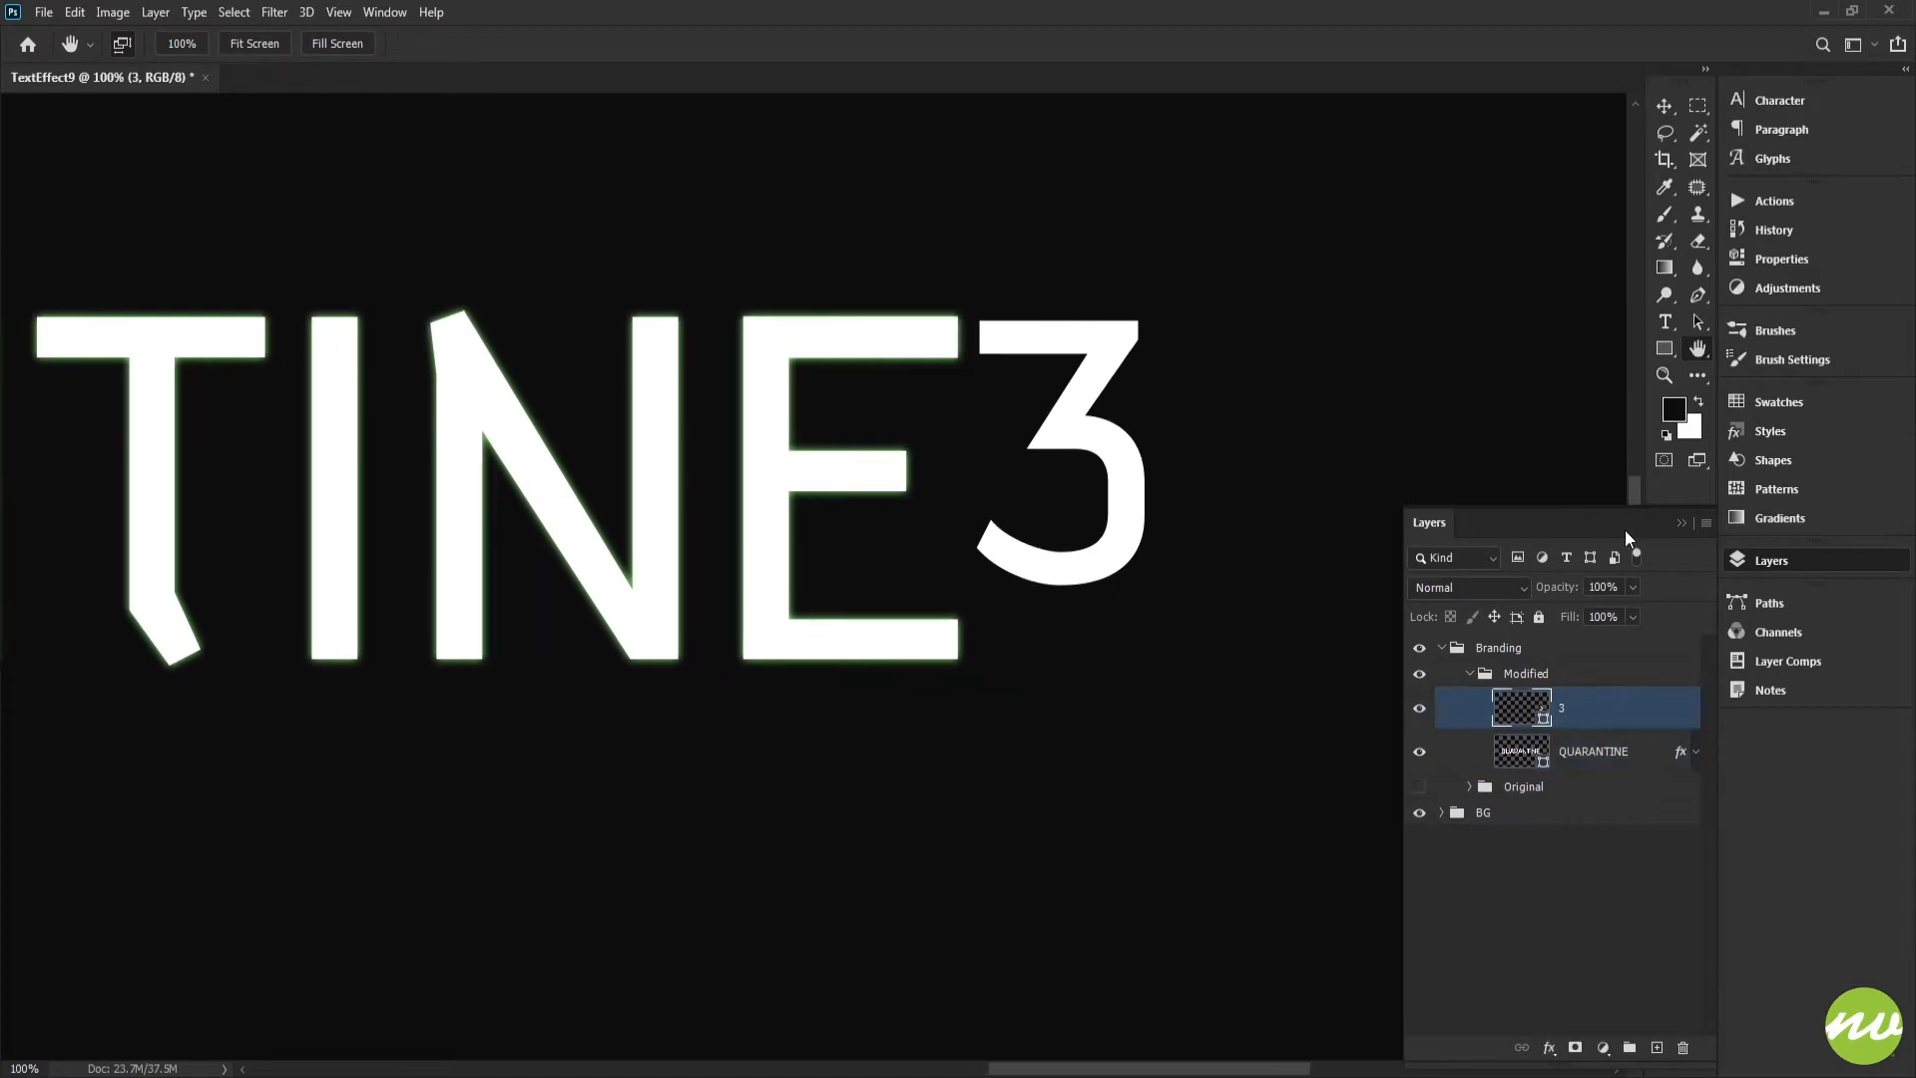
click(1761, 439)
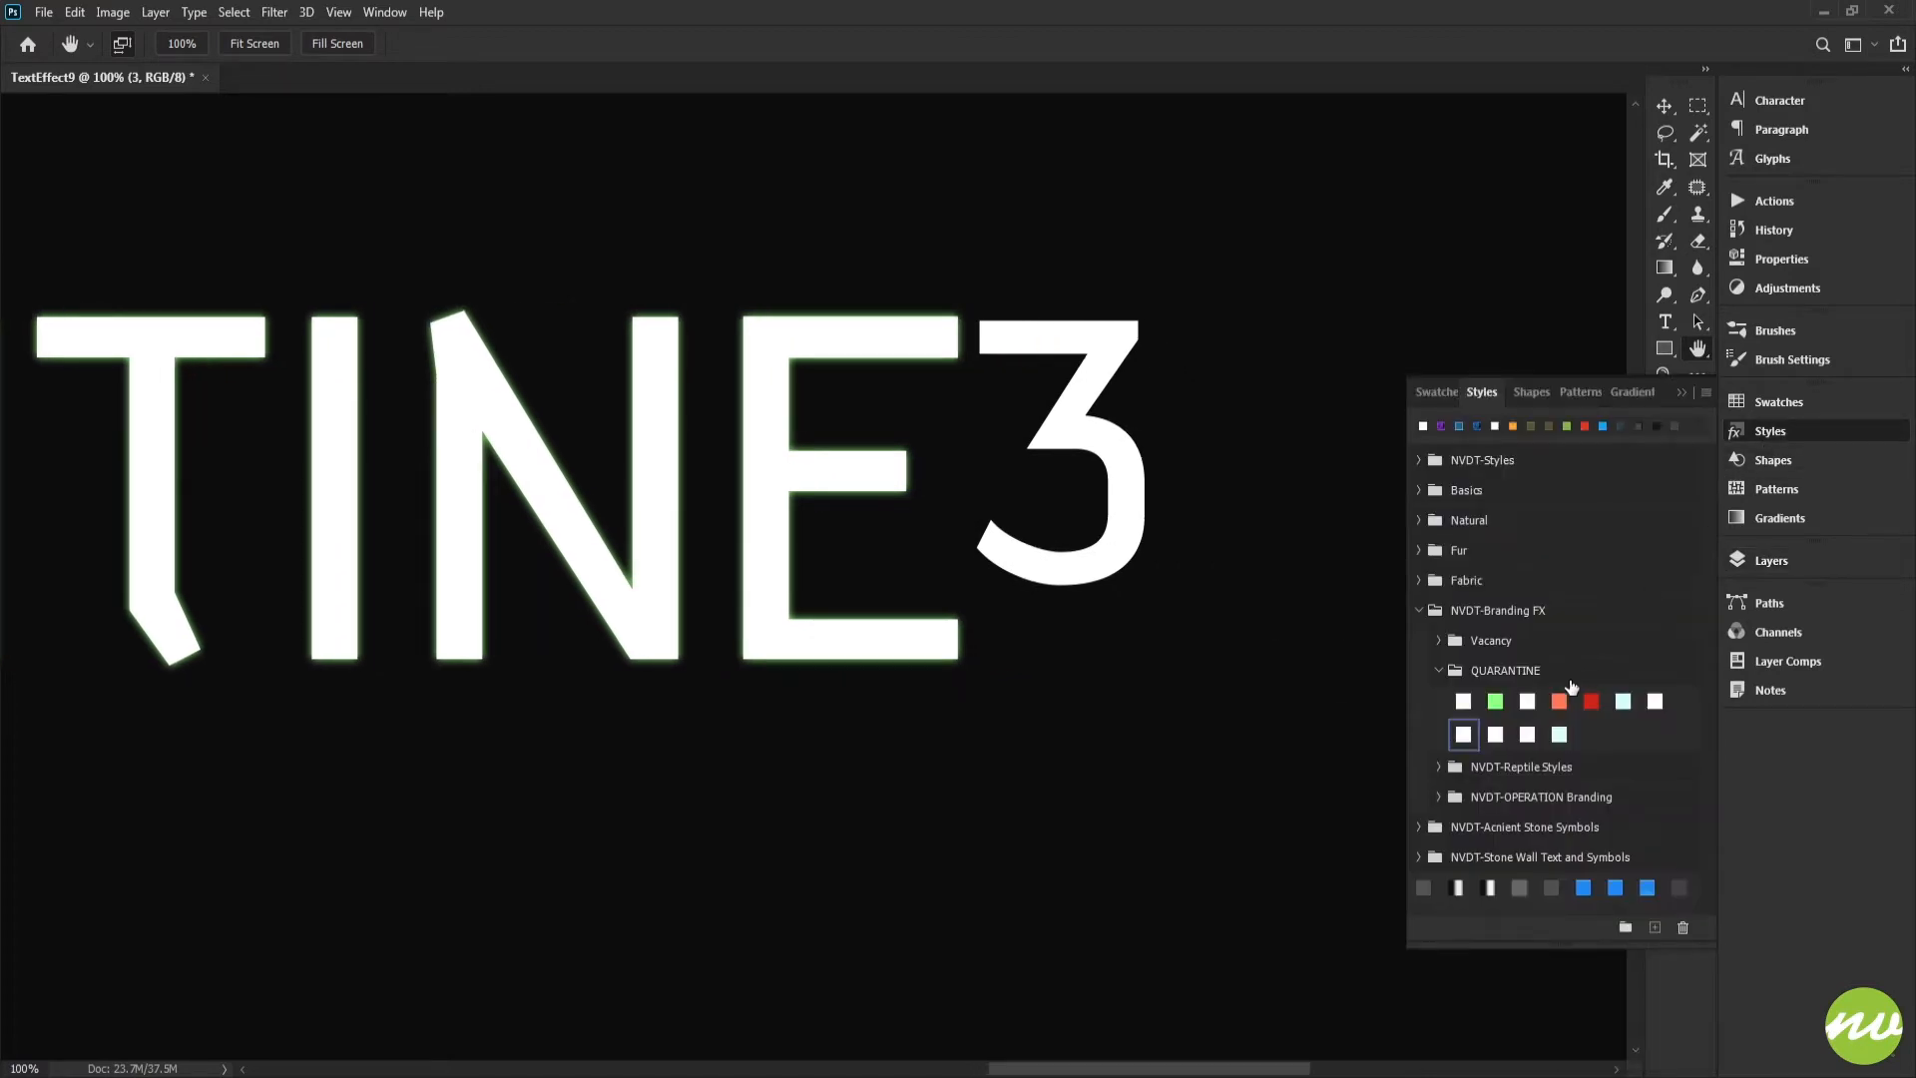
click(1525, 735)
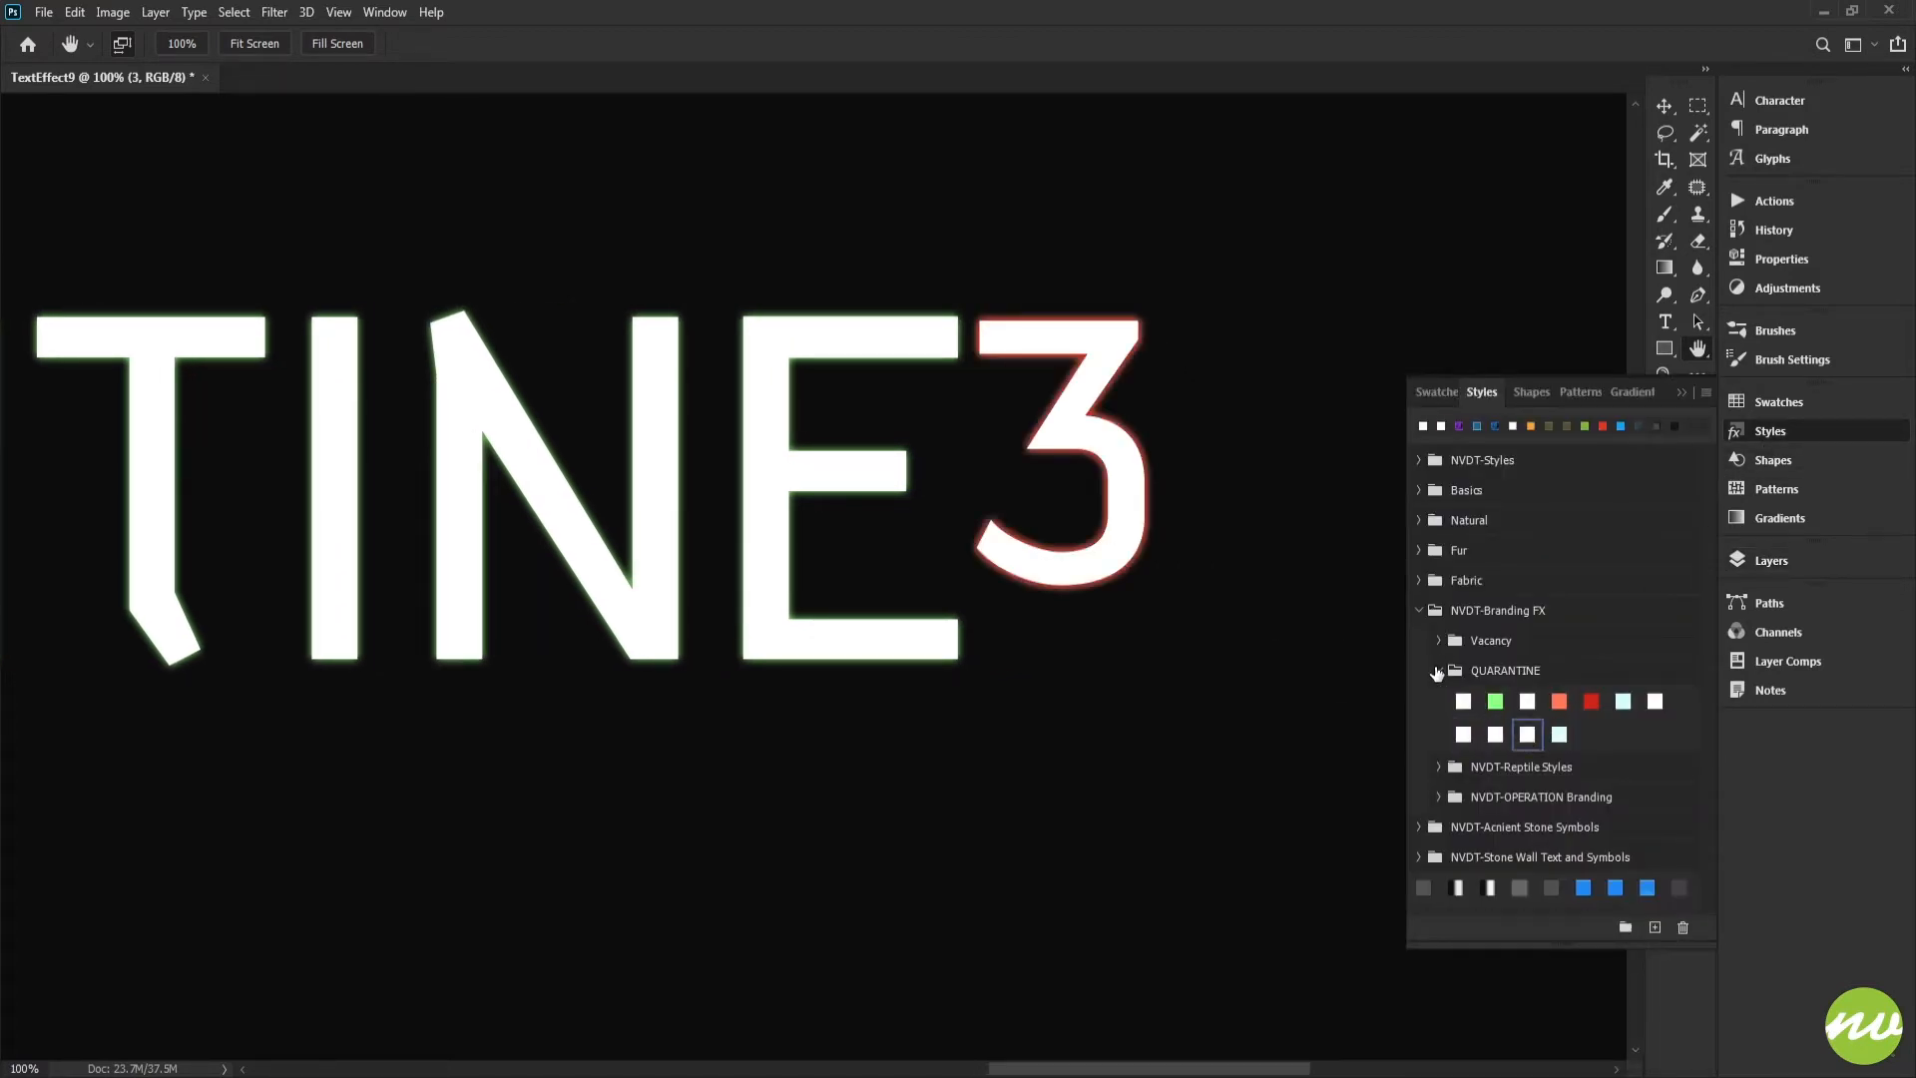
click(1421, 612)
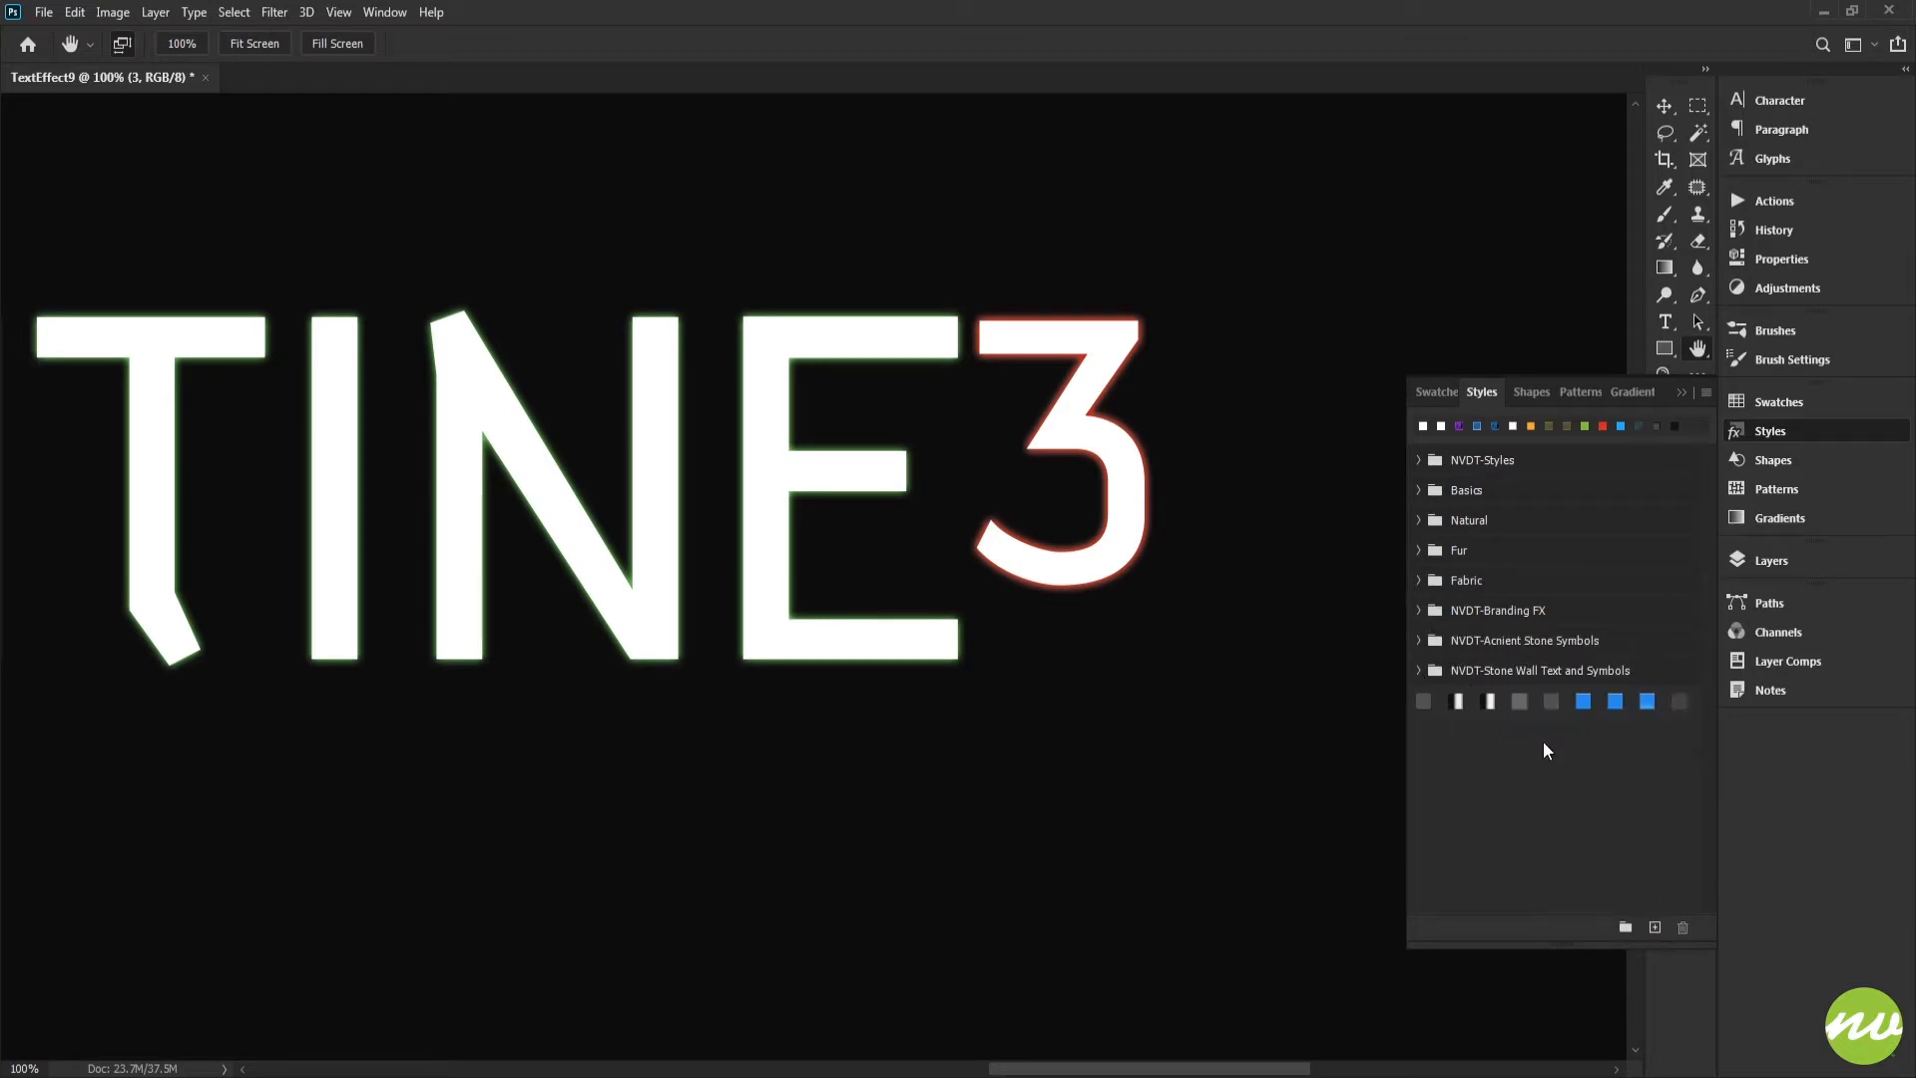
Examine the Outer Glow and Color Overlay settings and colors of the QUARANTINE layer.
click(1769, 562)
drag(1155, 642, 1419, 617)
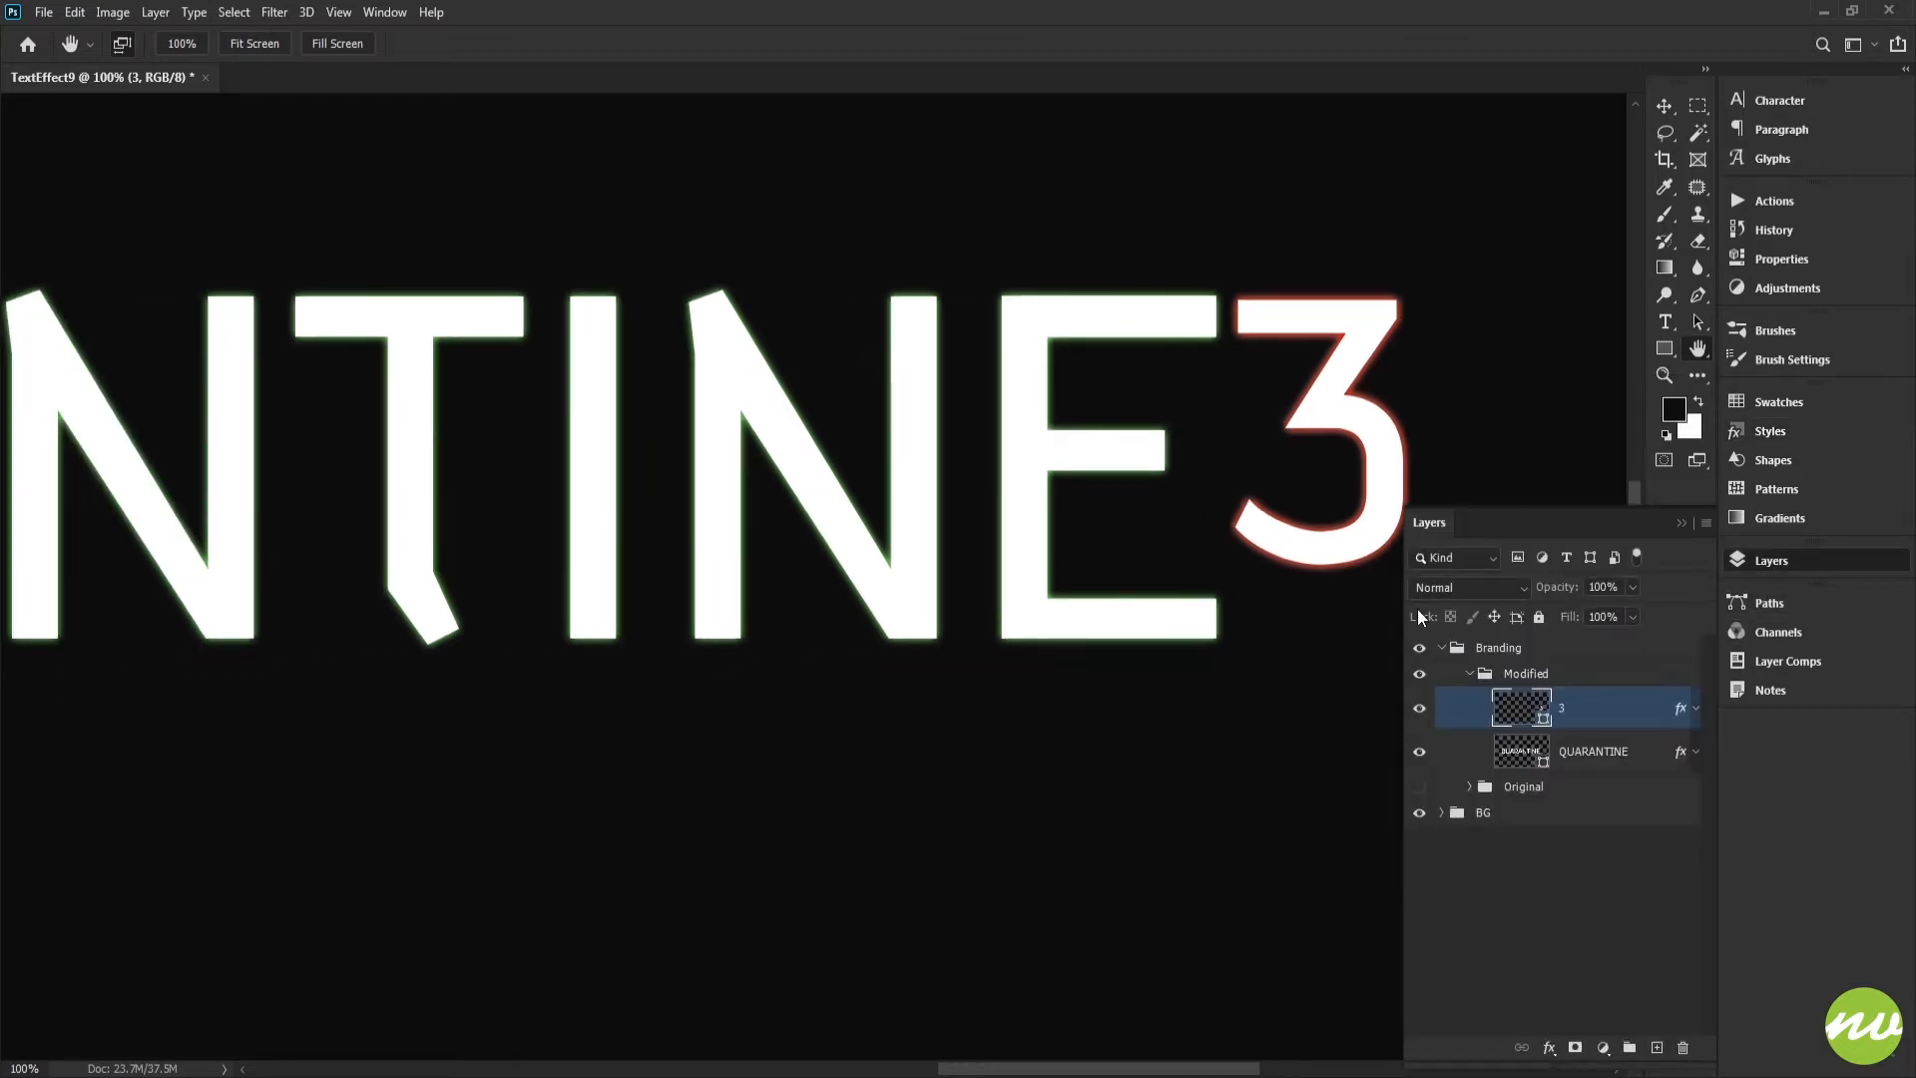
click(1553, 755)
click(1544, 1053)
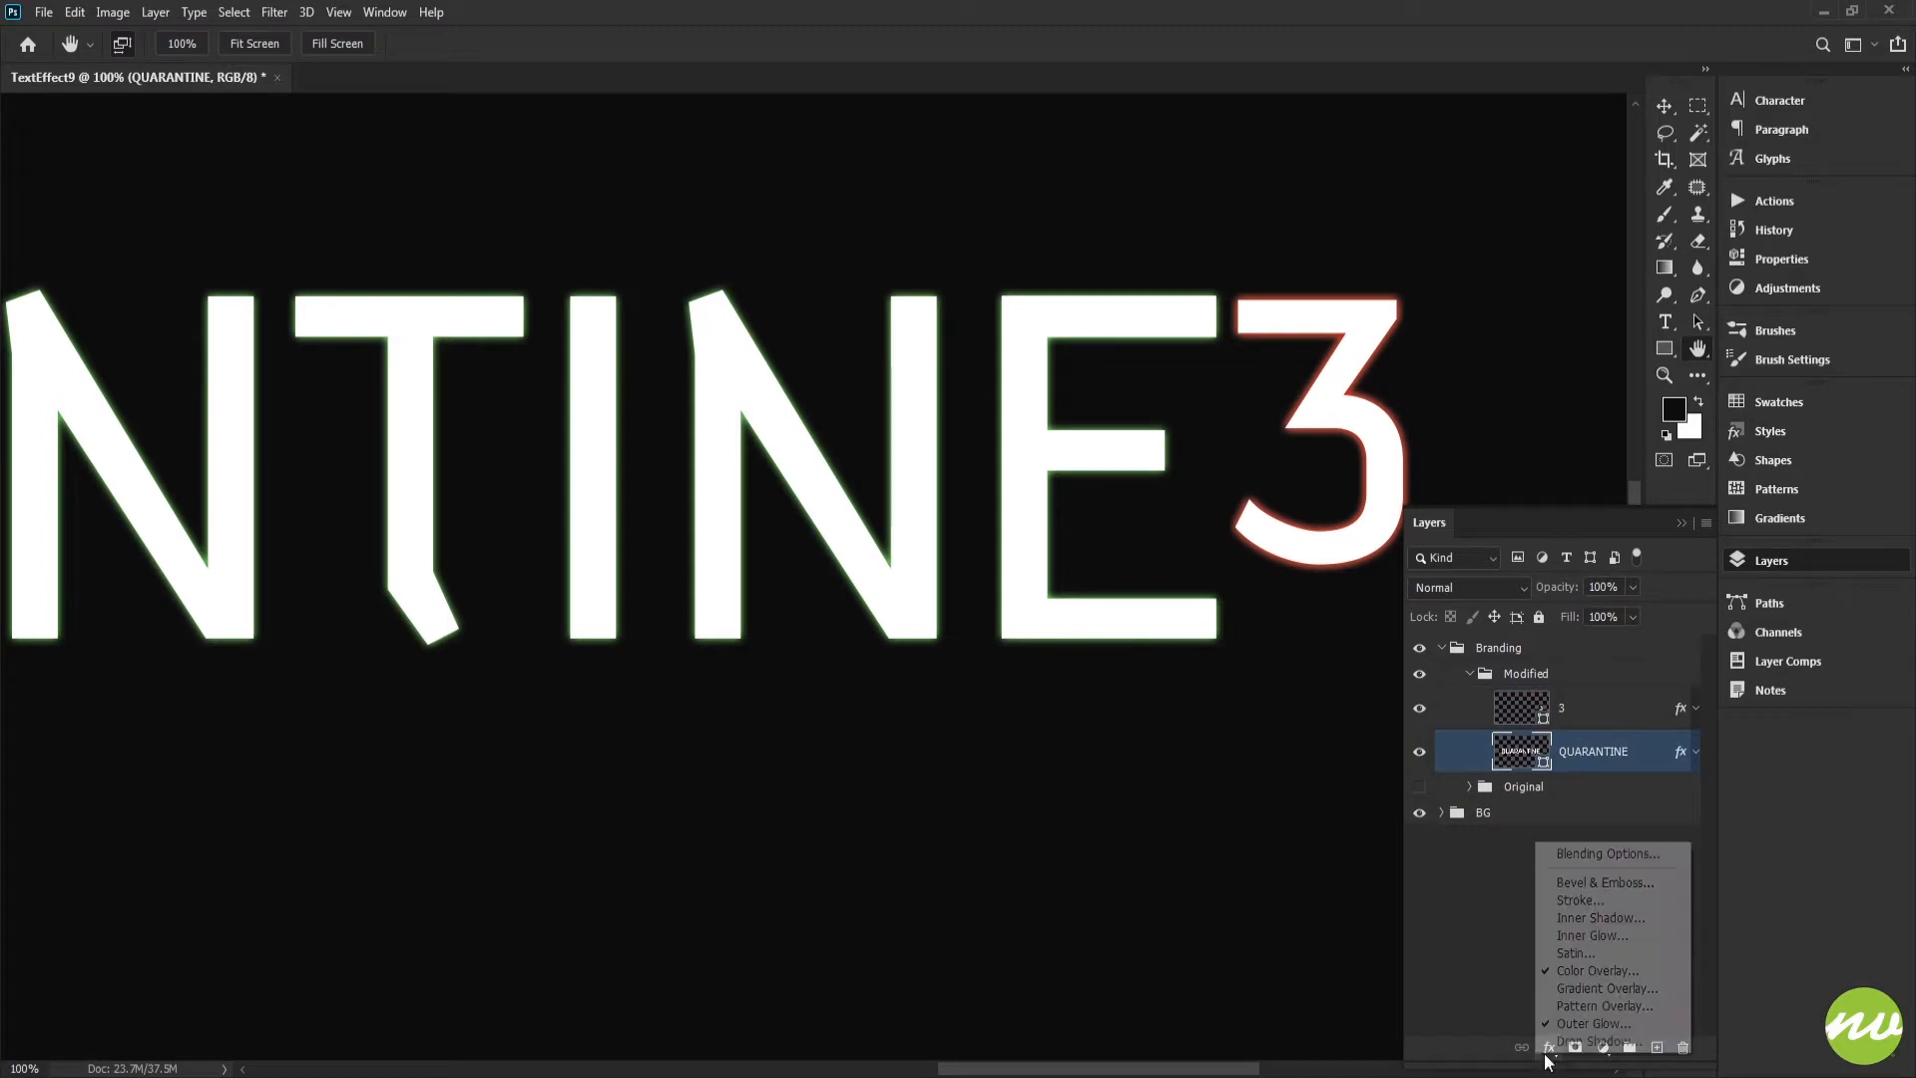
click(1587, 1030)
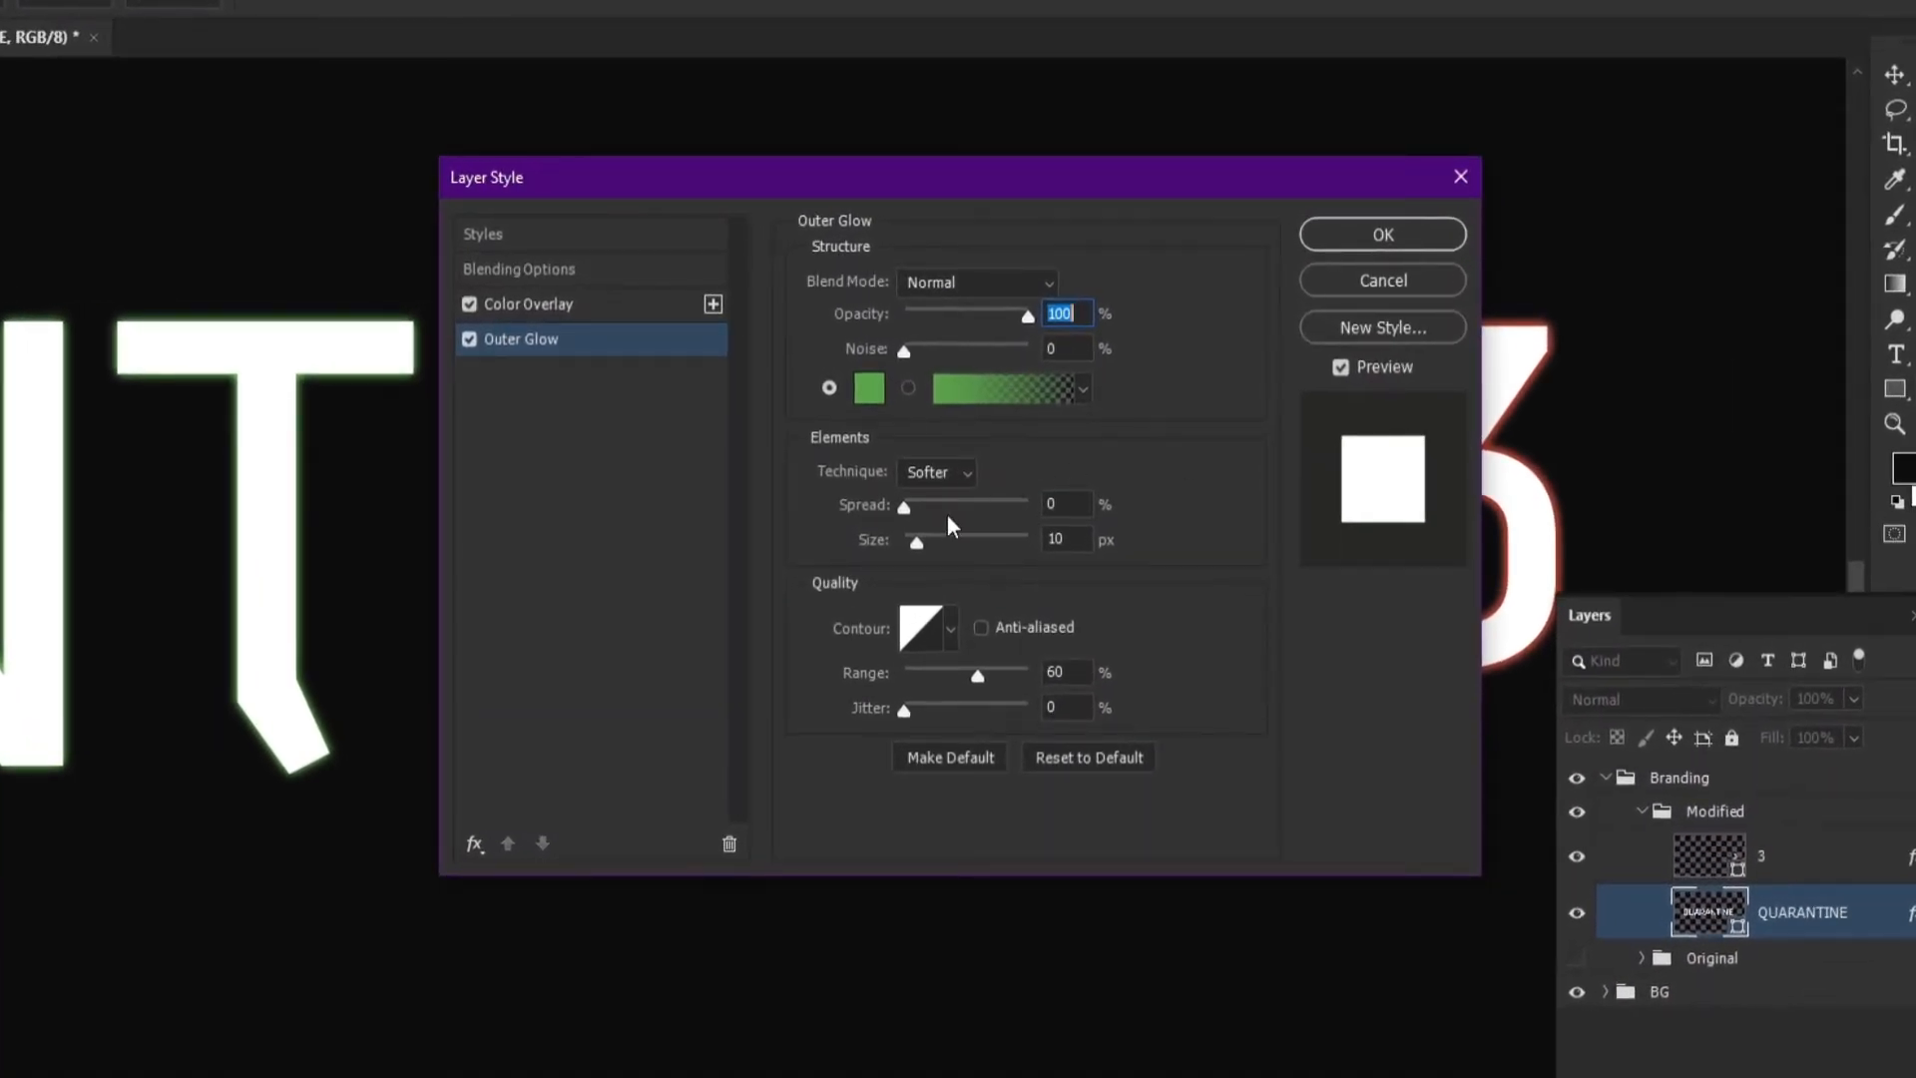
click(868, 388)
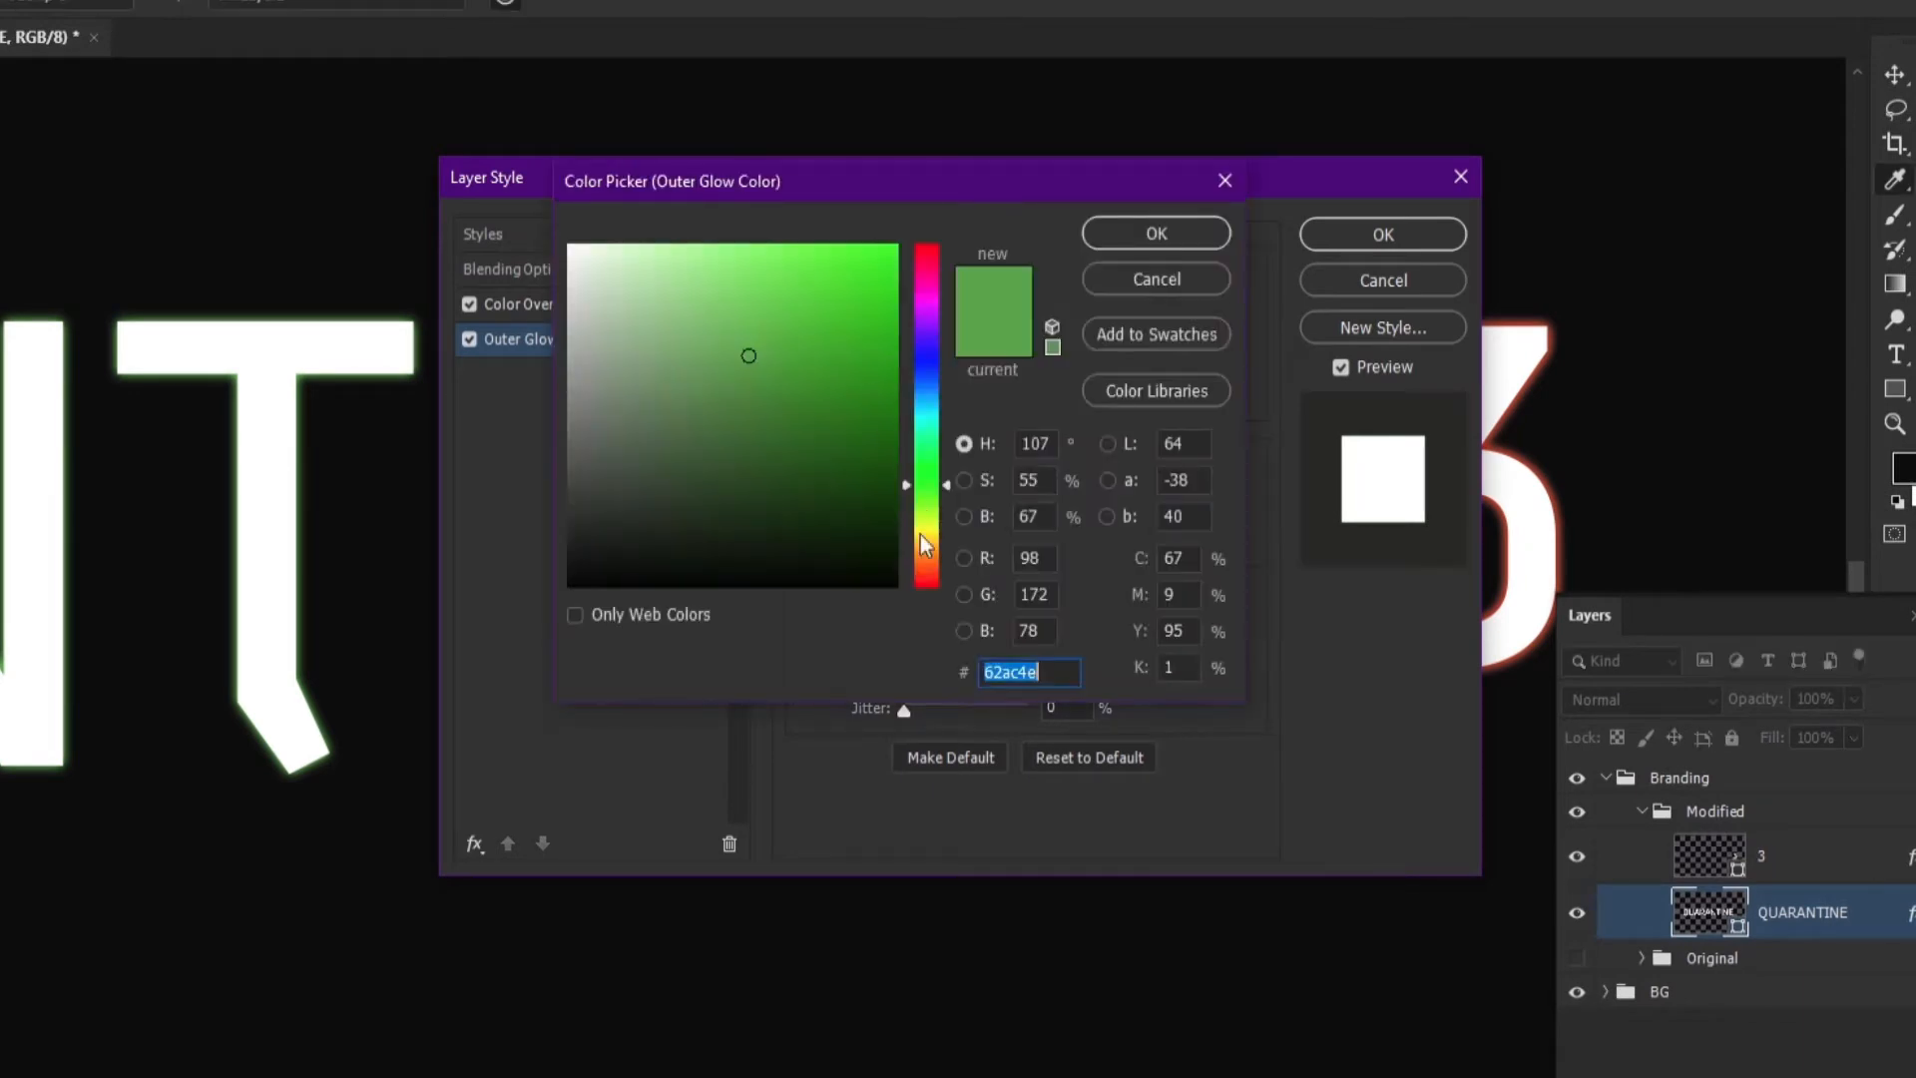
click(1050, 682)
key(Return)
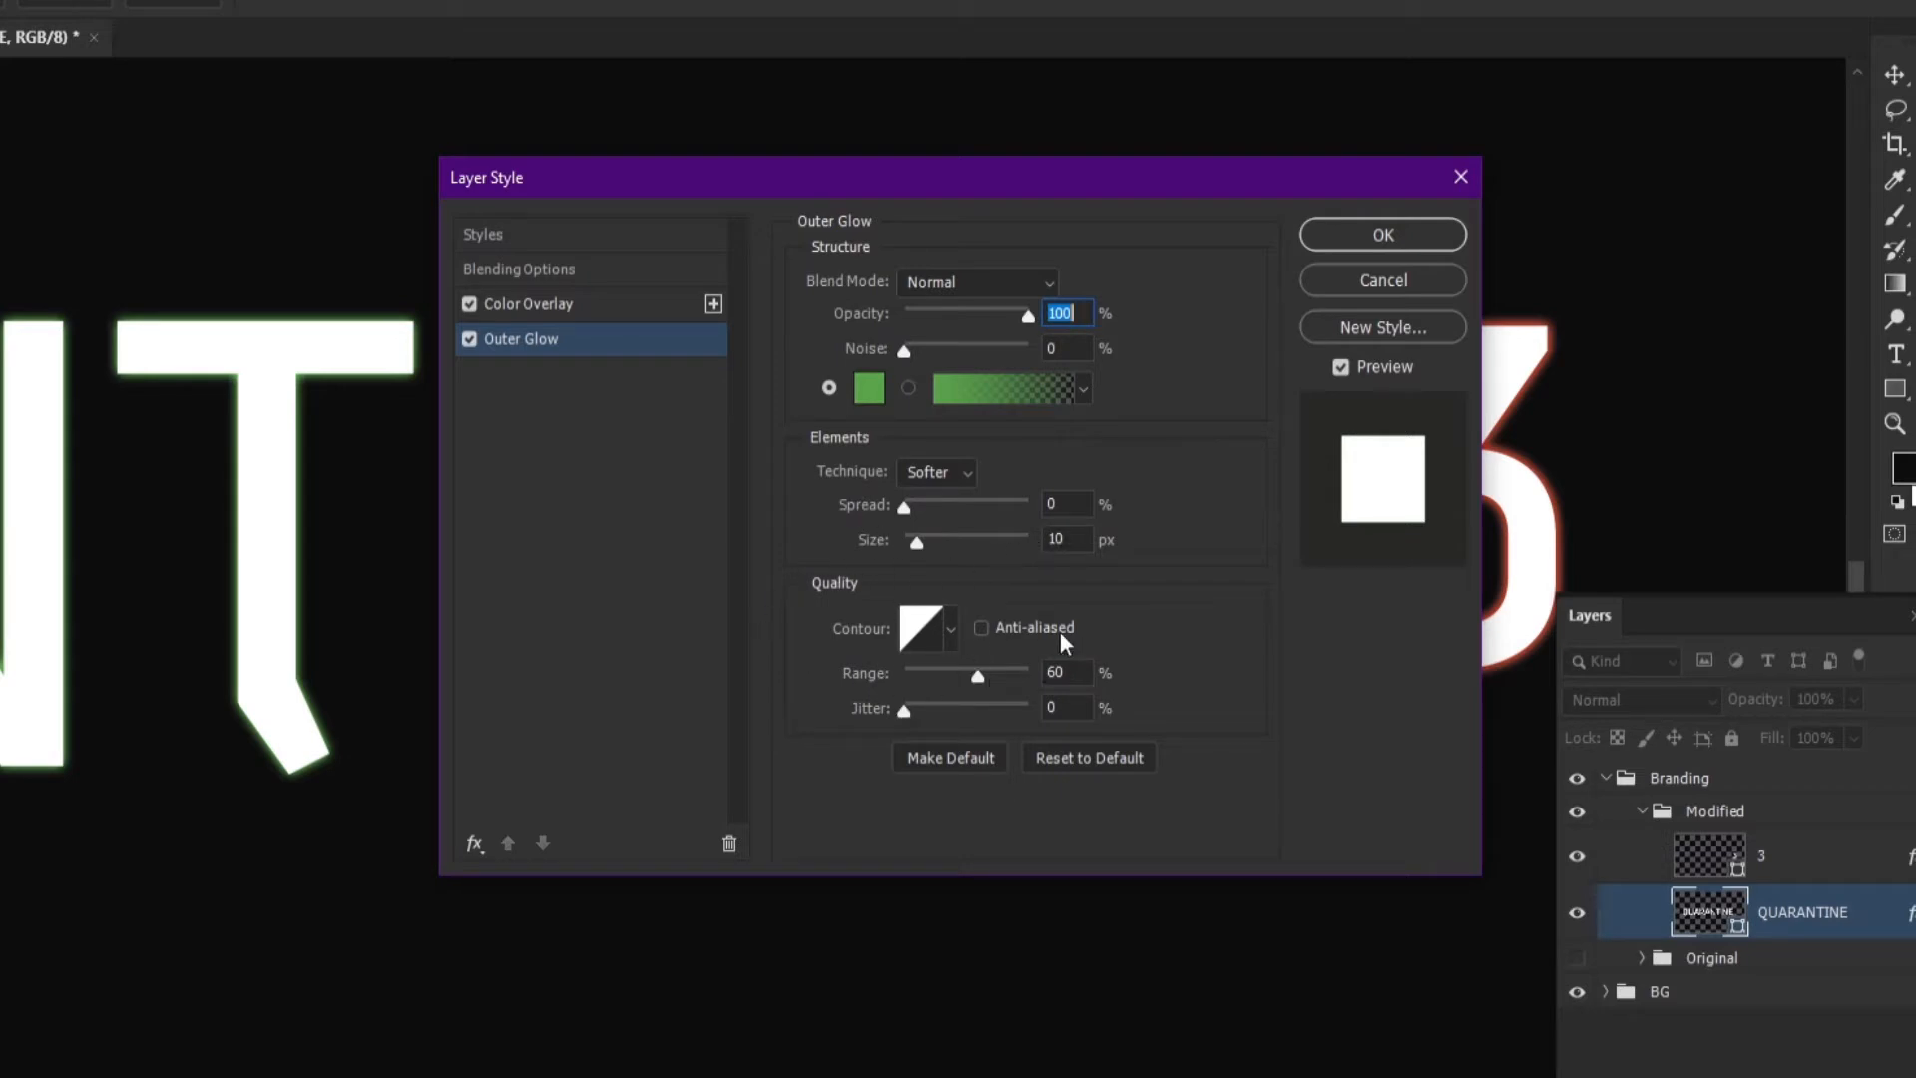
click(536, 310)
click(1083, 284)
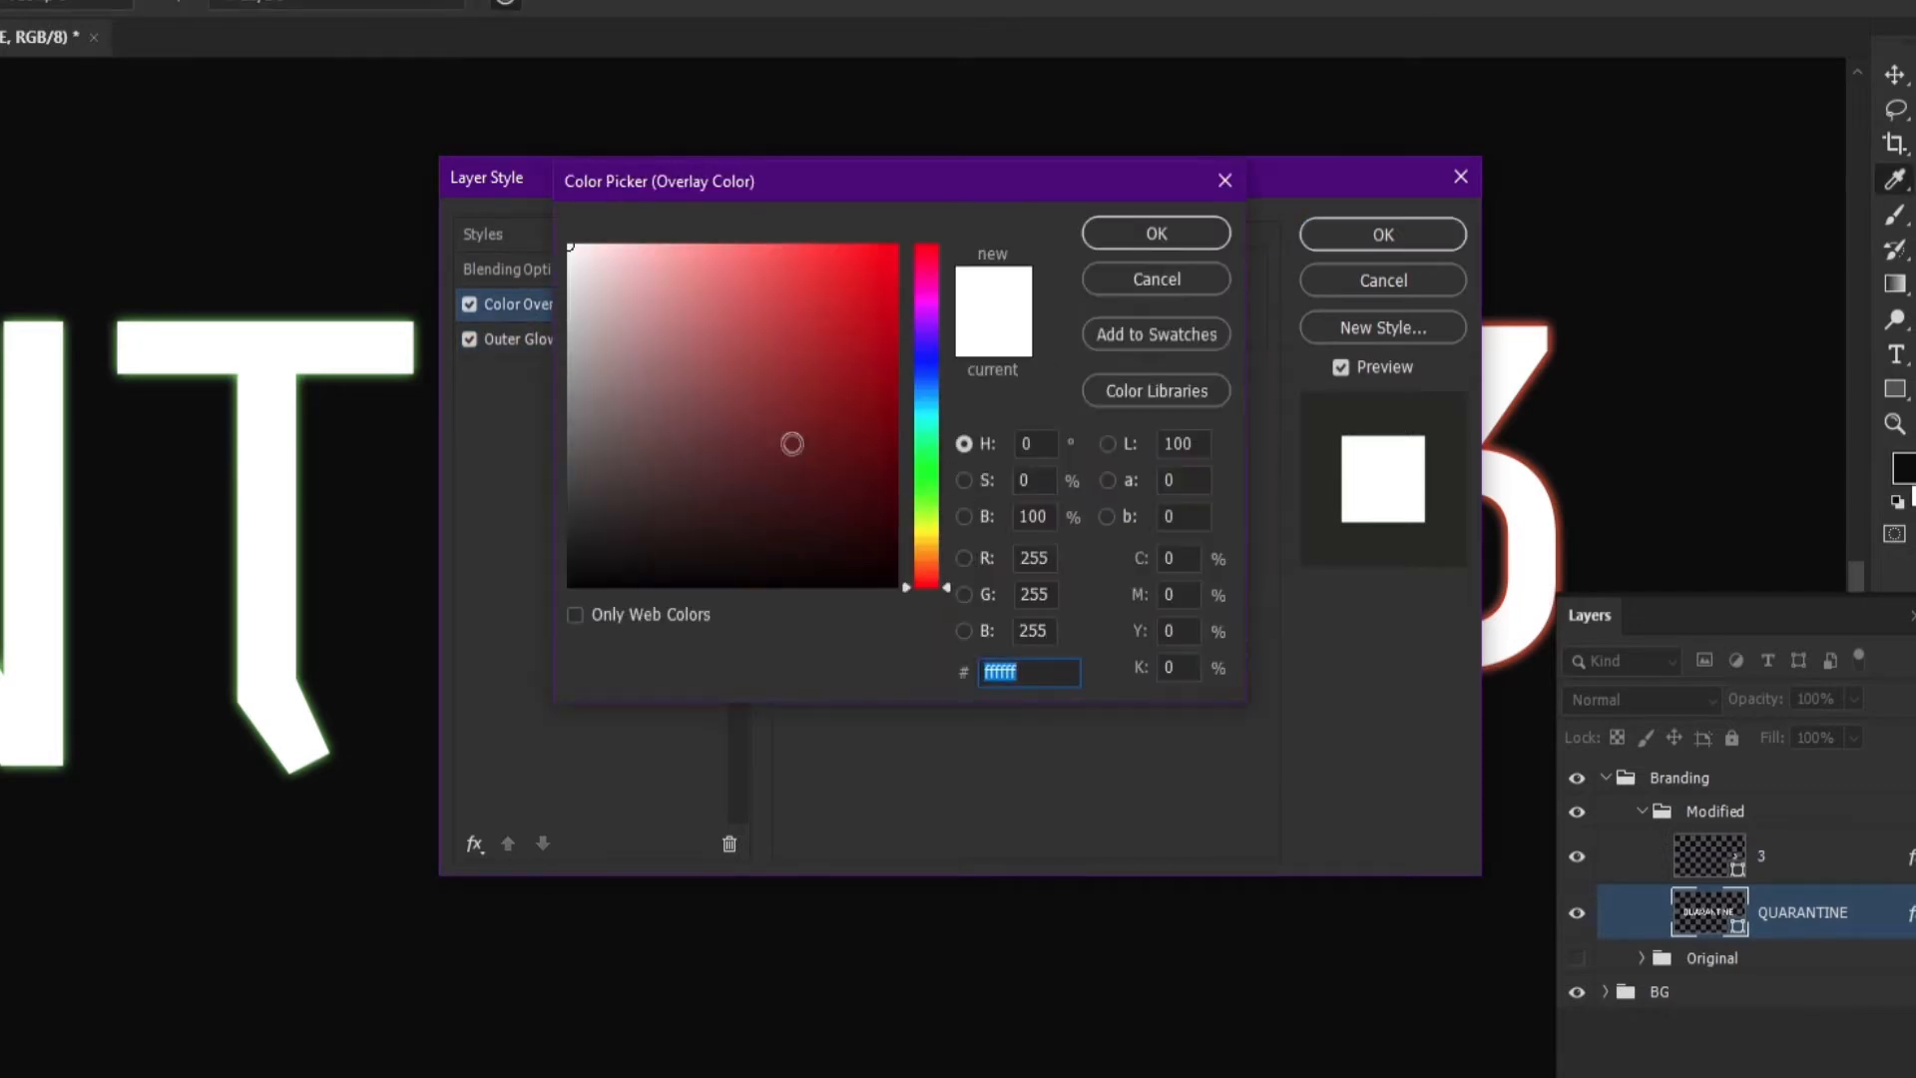
key(Return)
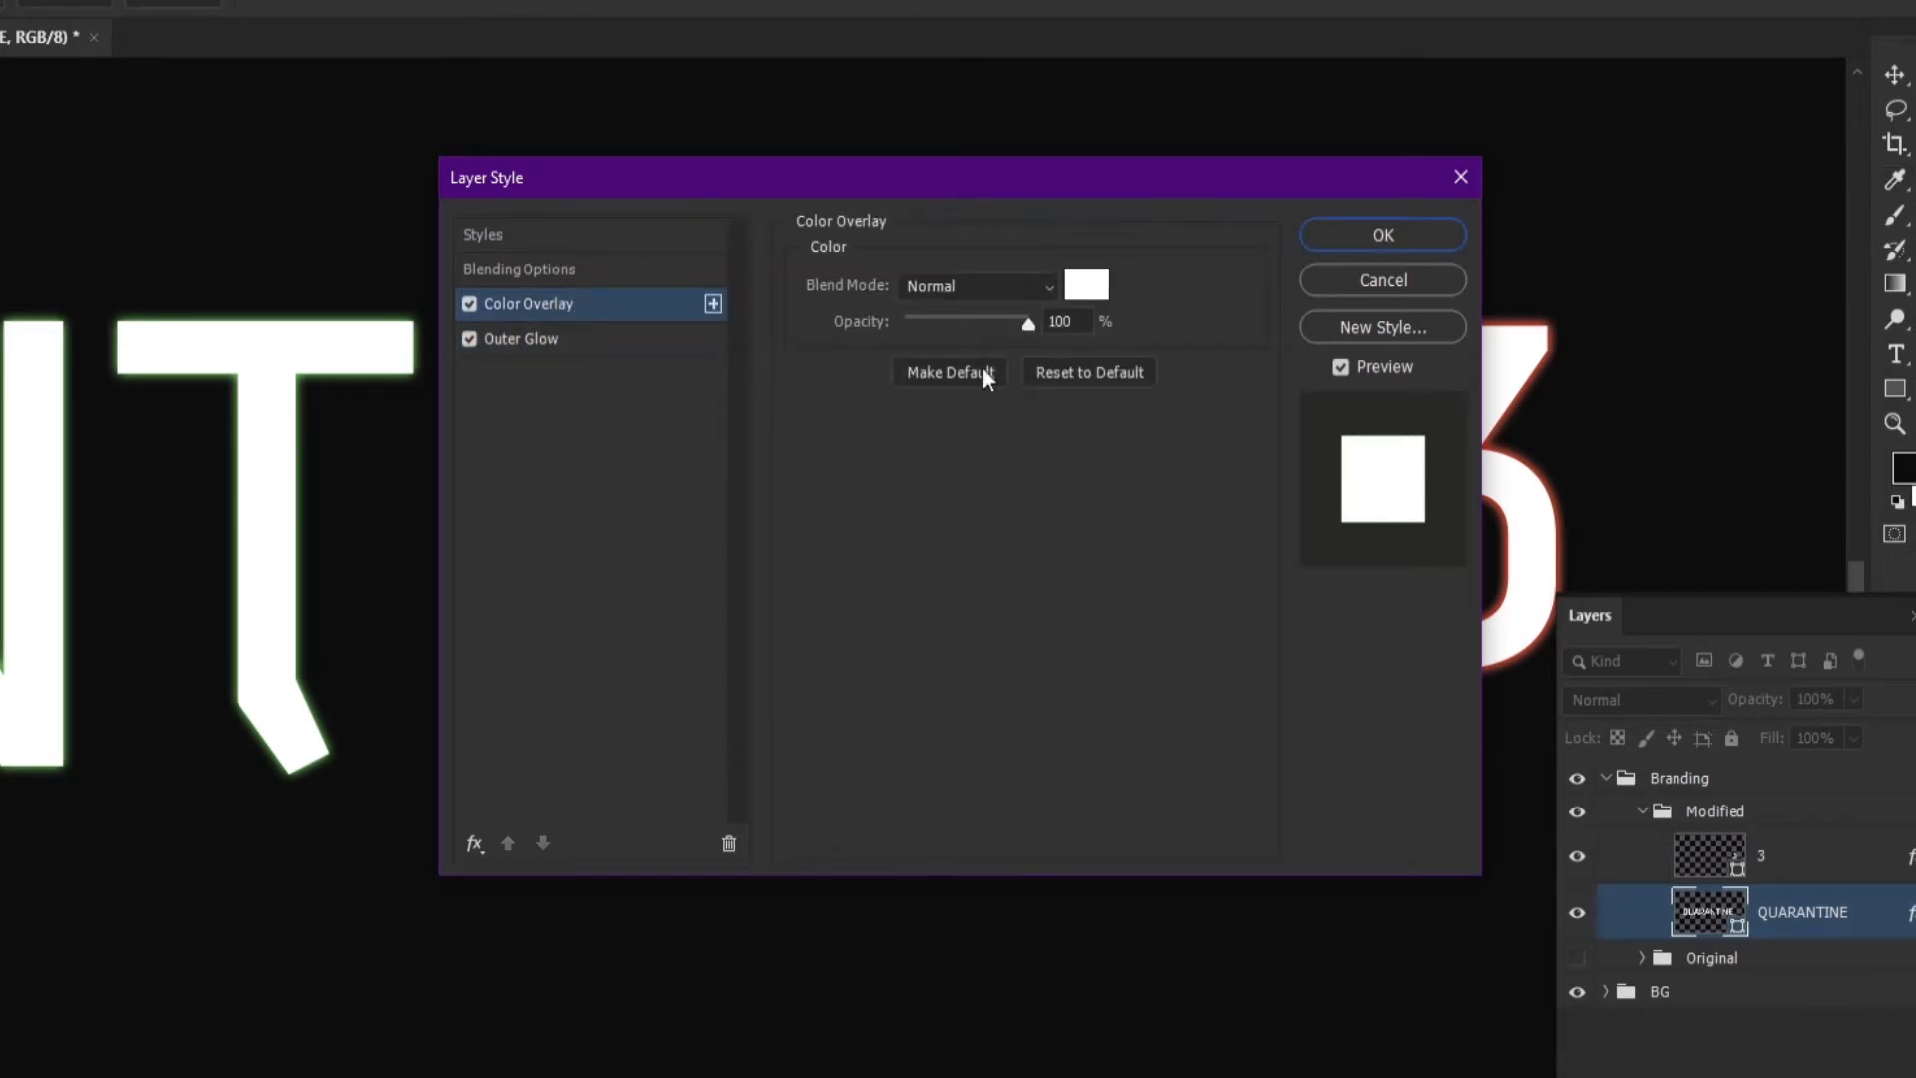
Save the QUARANTINE layer's look as a new style with layer effects included and close its layer style settings.
click(1377, 327)
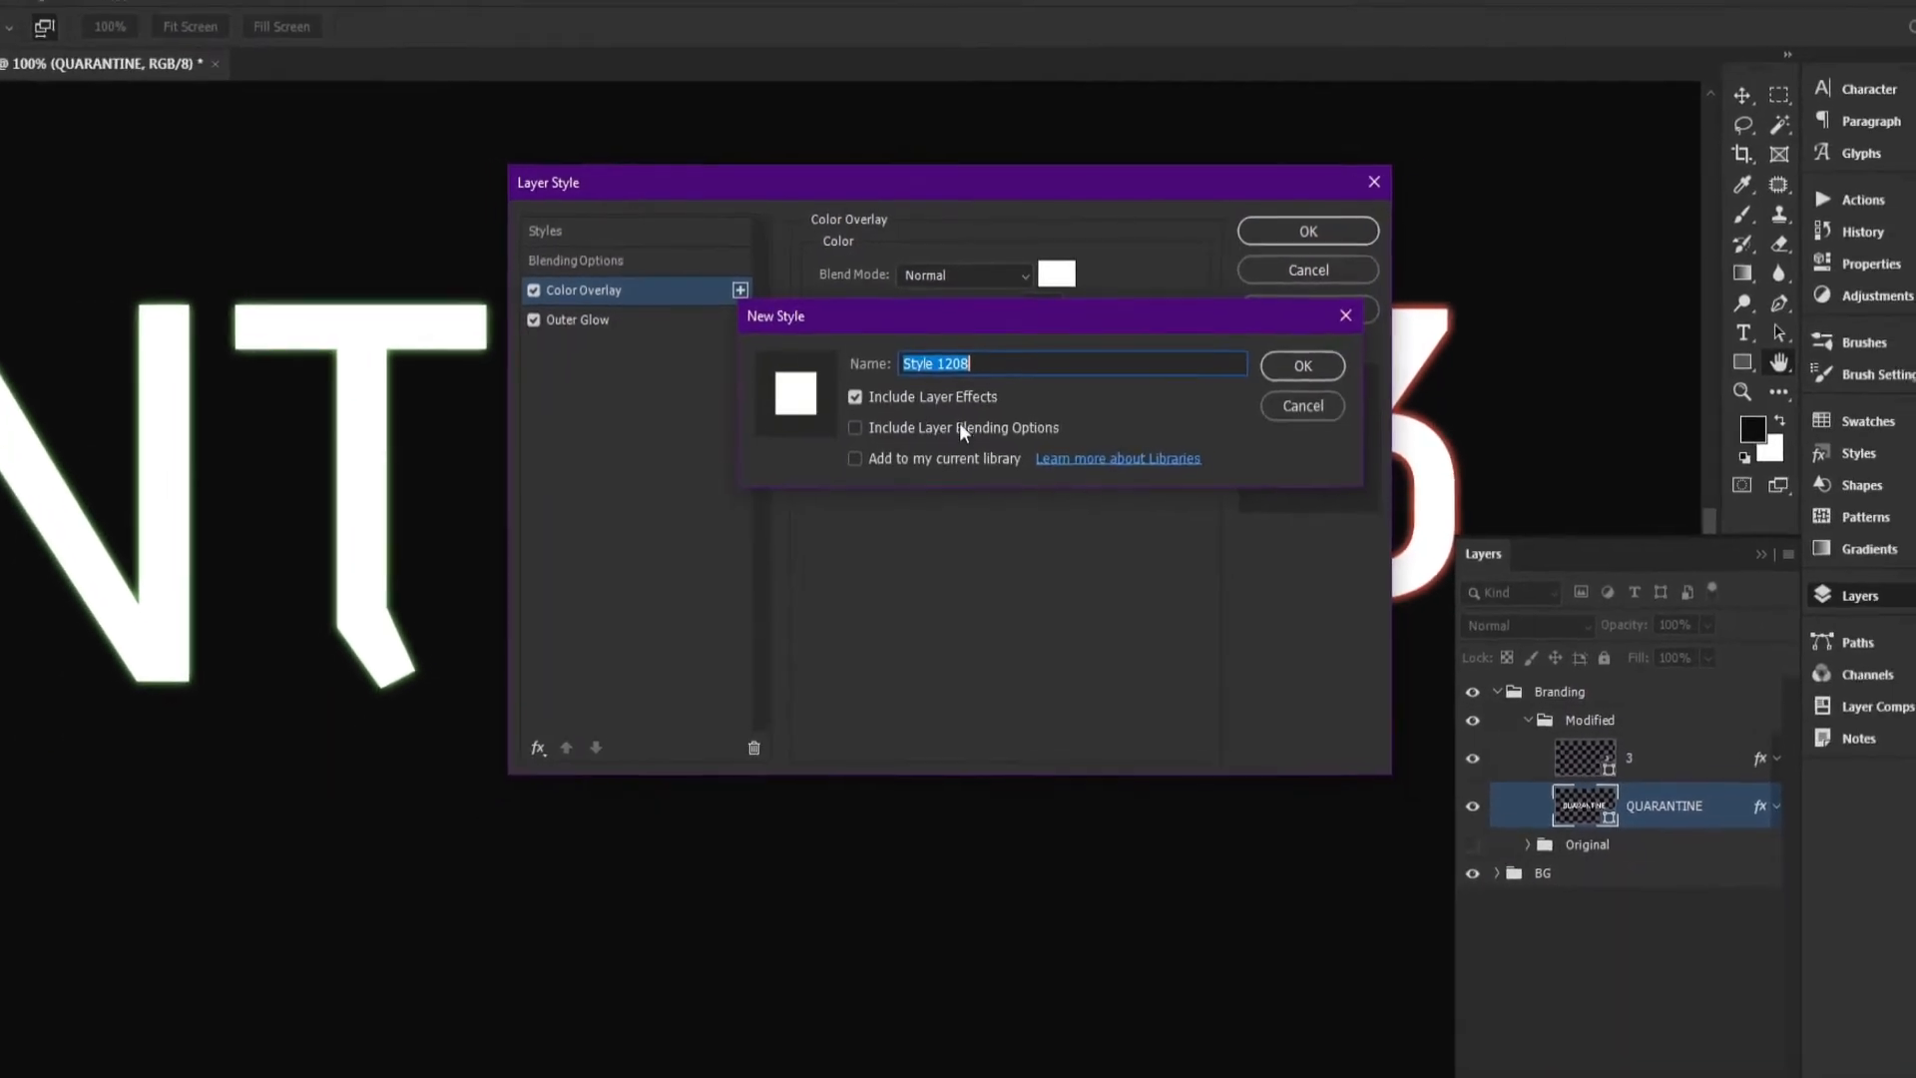
key(Return)
key(Return)
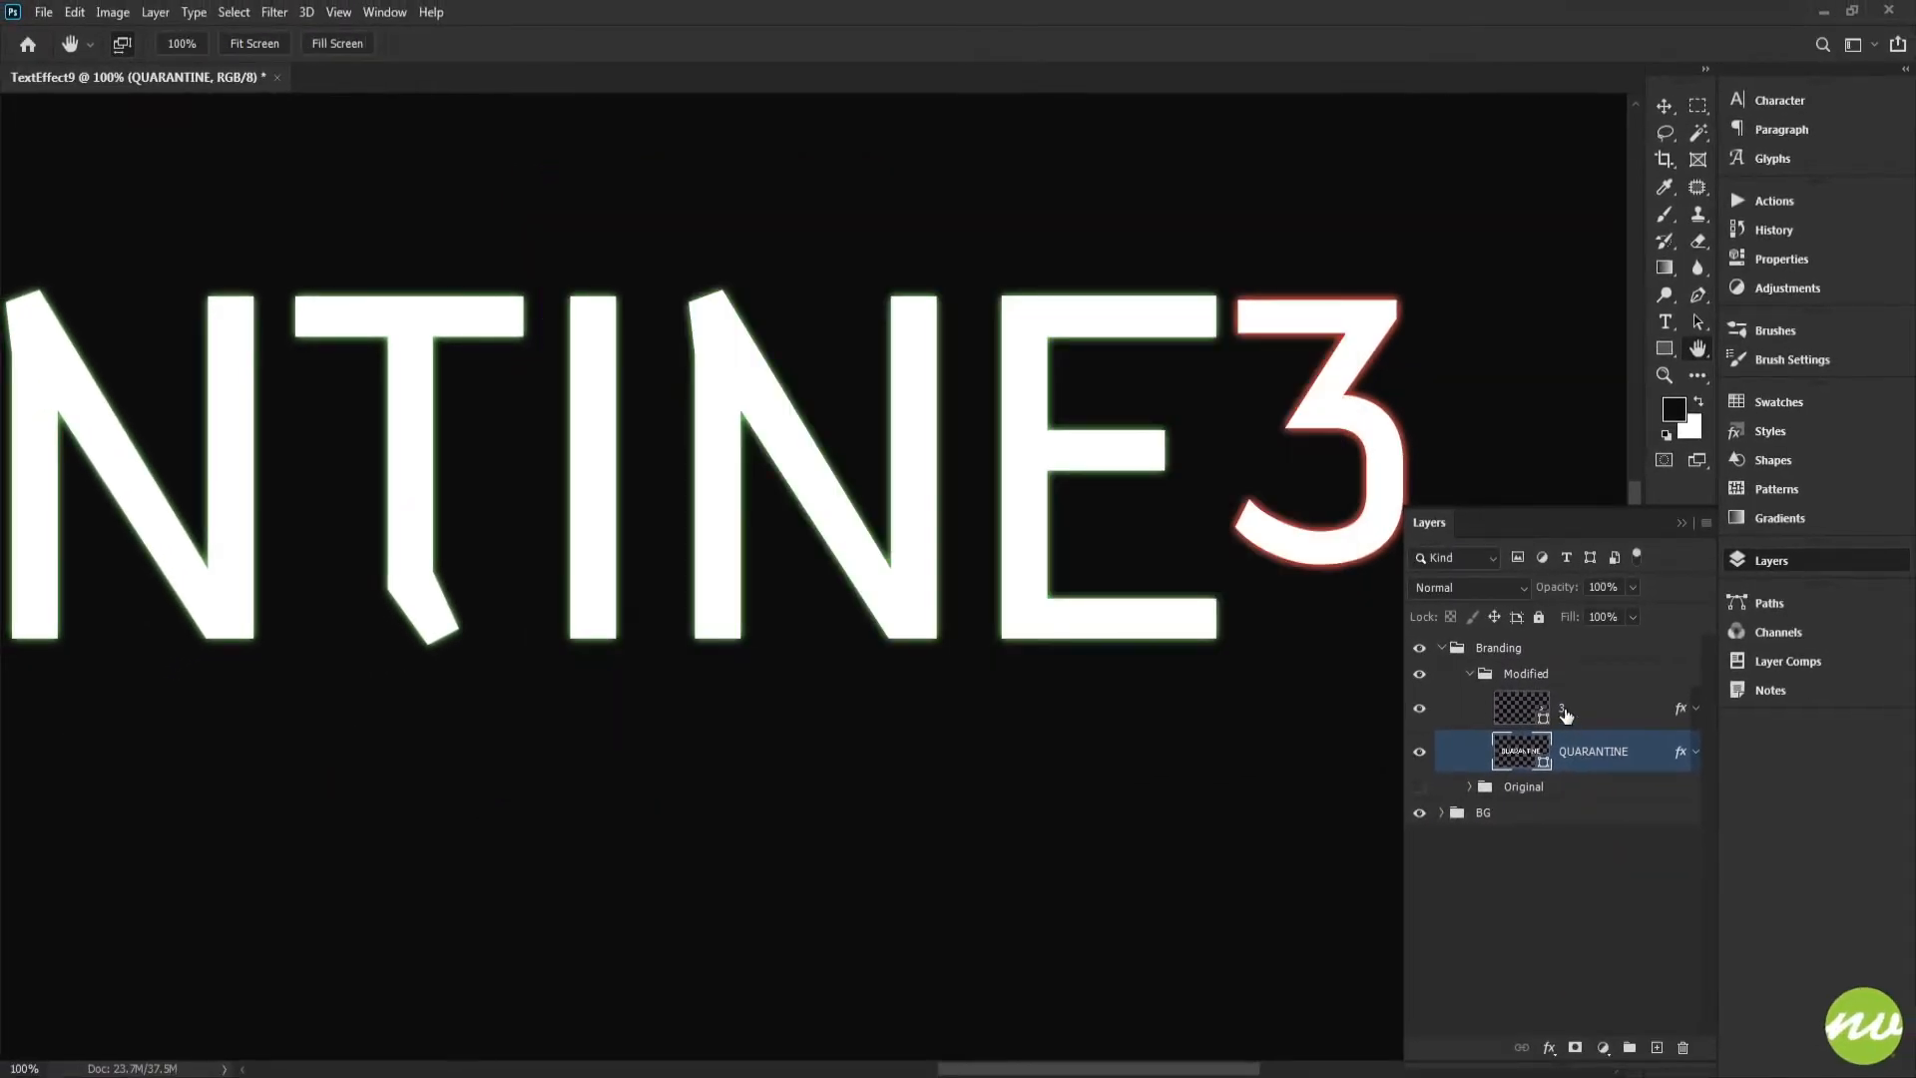
Examine the Drop Shadow settings of the 3 layer, including the shadow color and angle.
click(1565, 715)
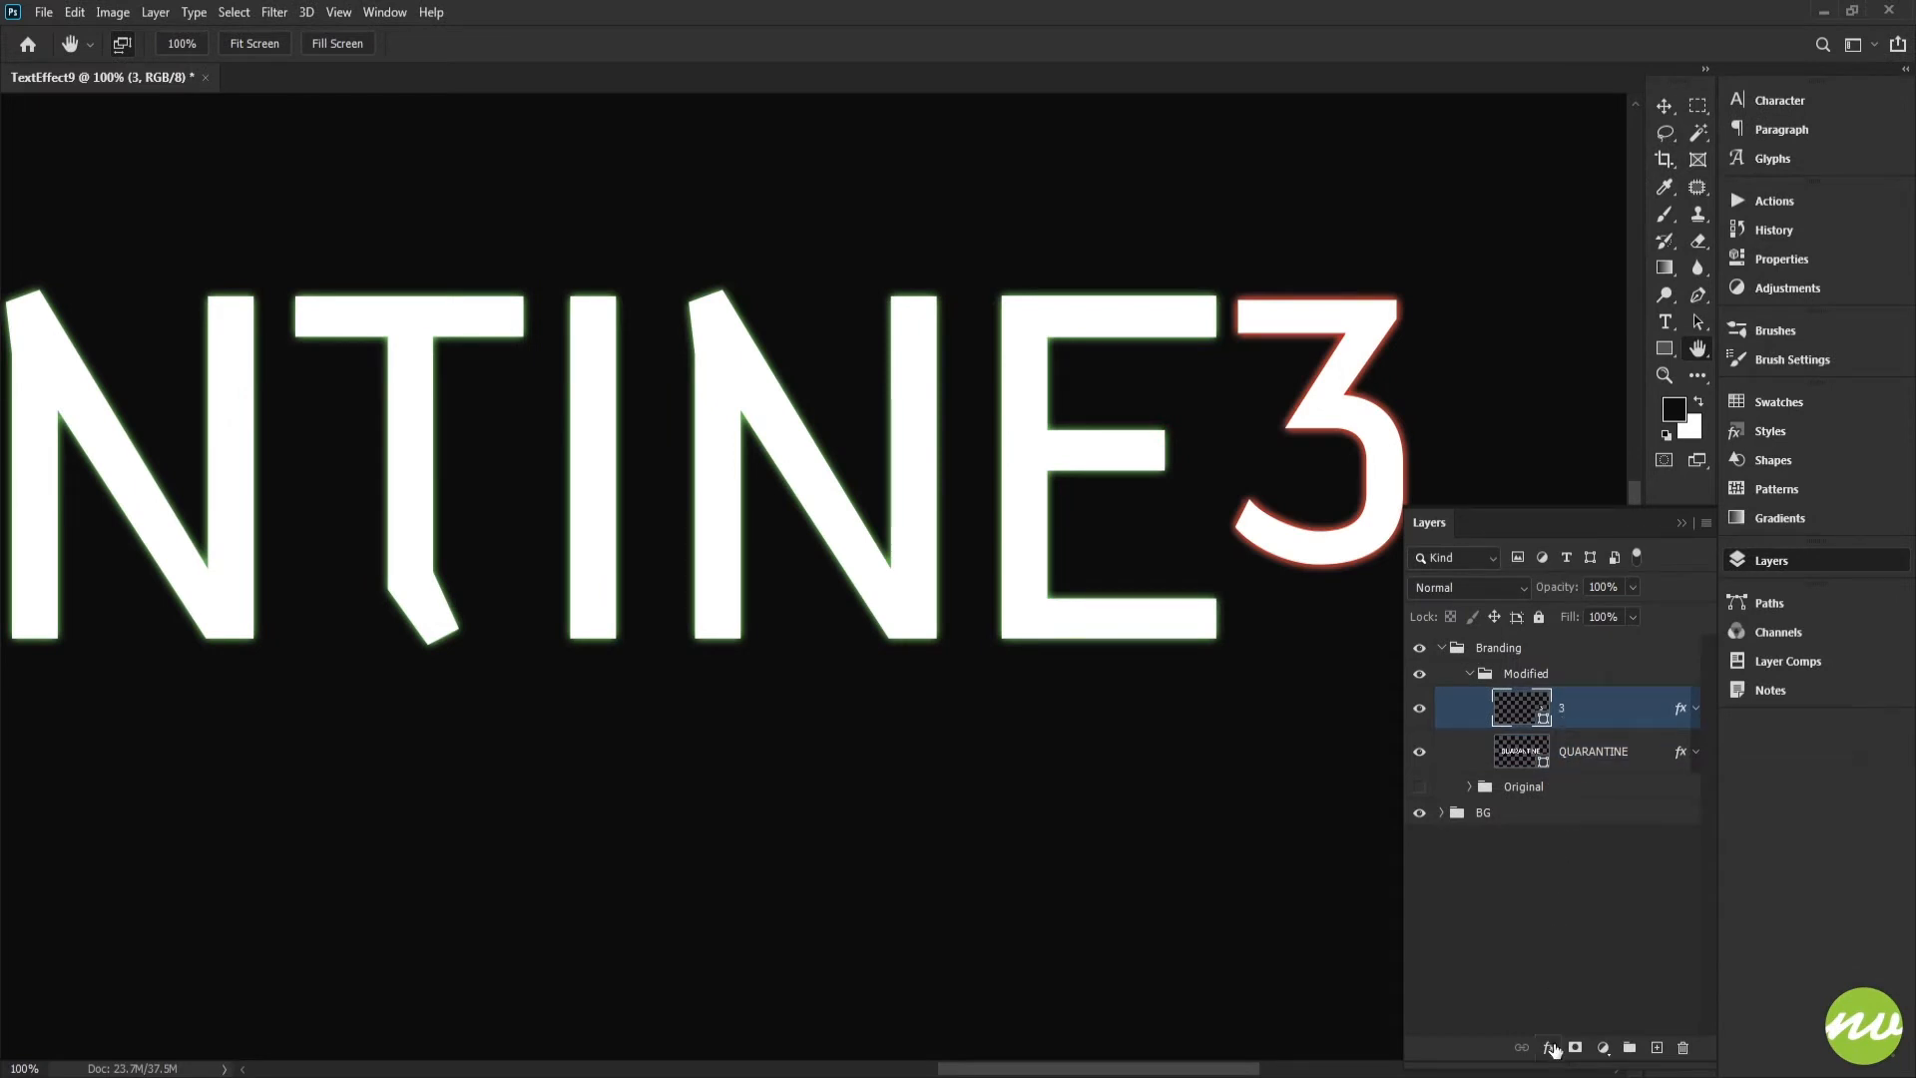
click(1553, 1048)
click(1592, 1033)
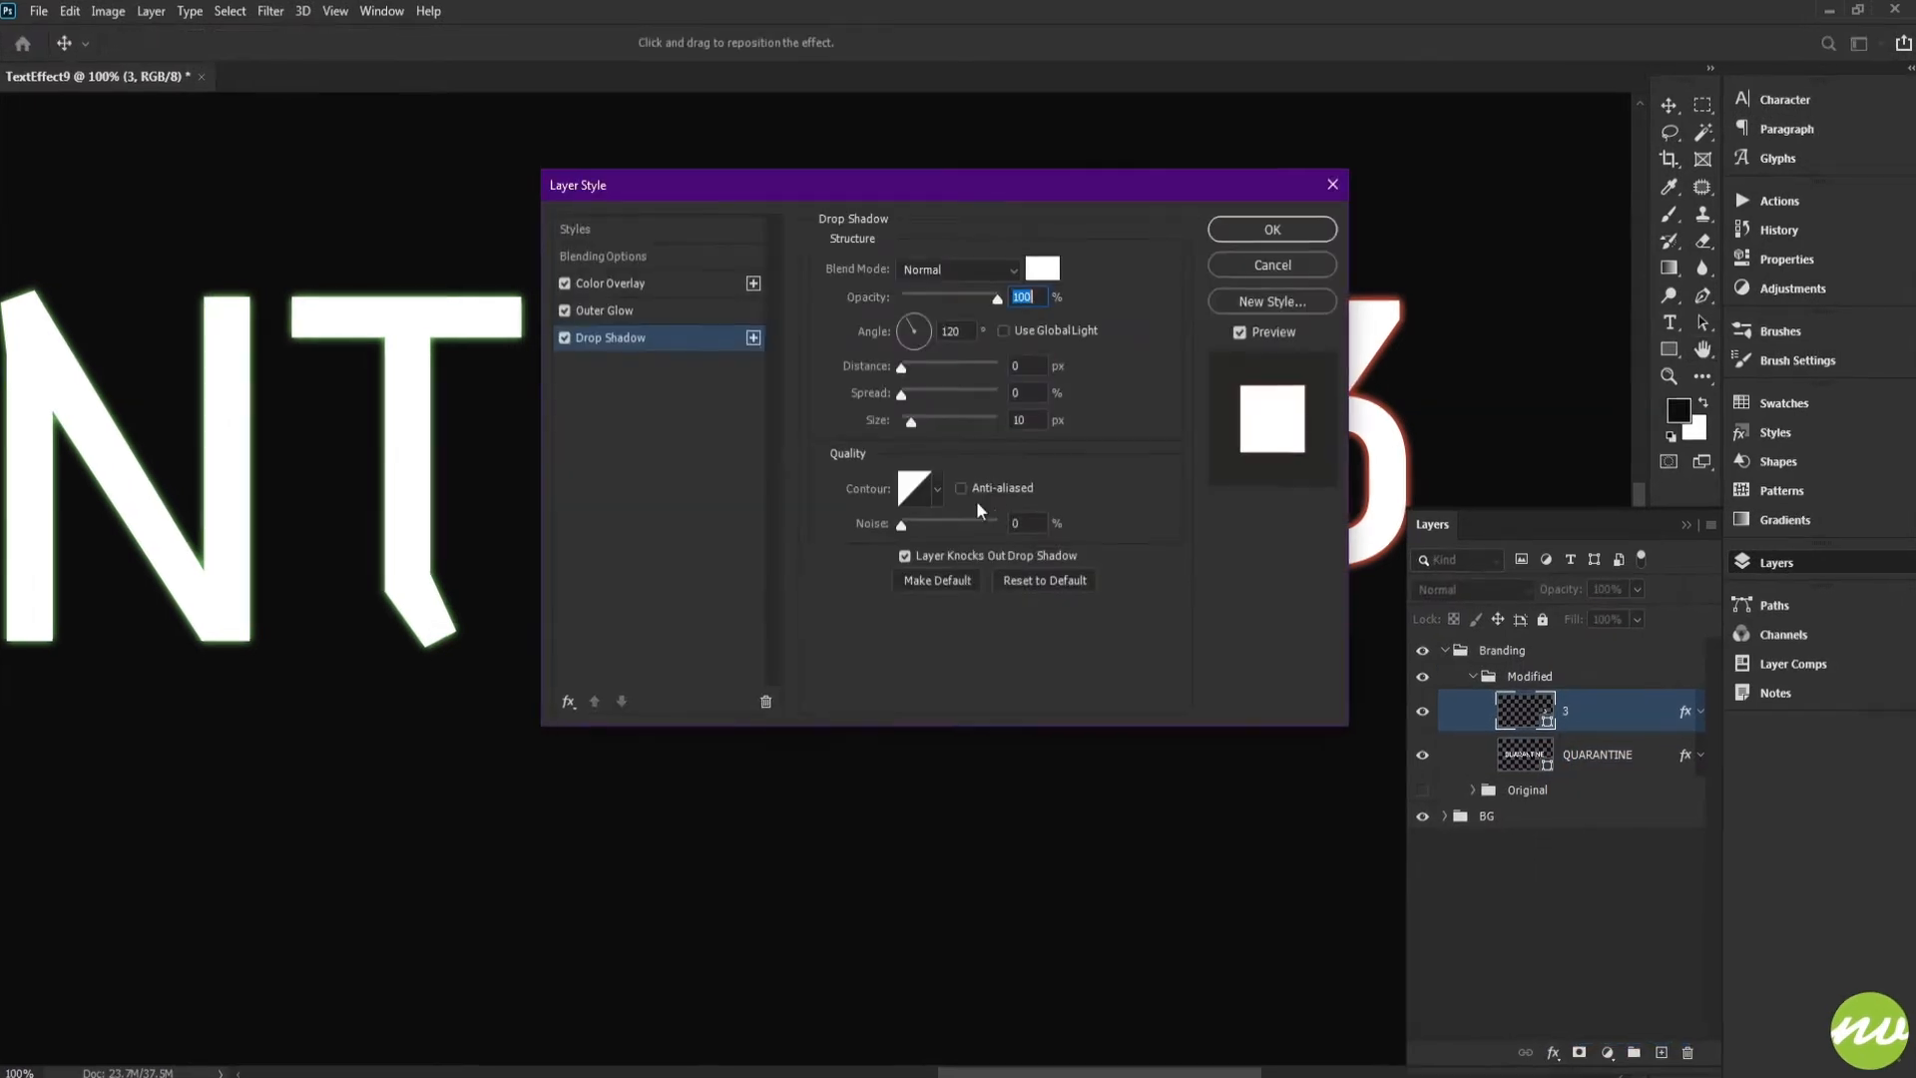
click(1042, 269)
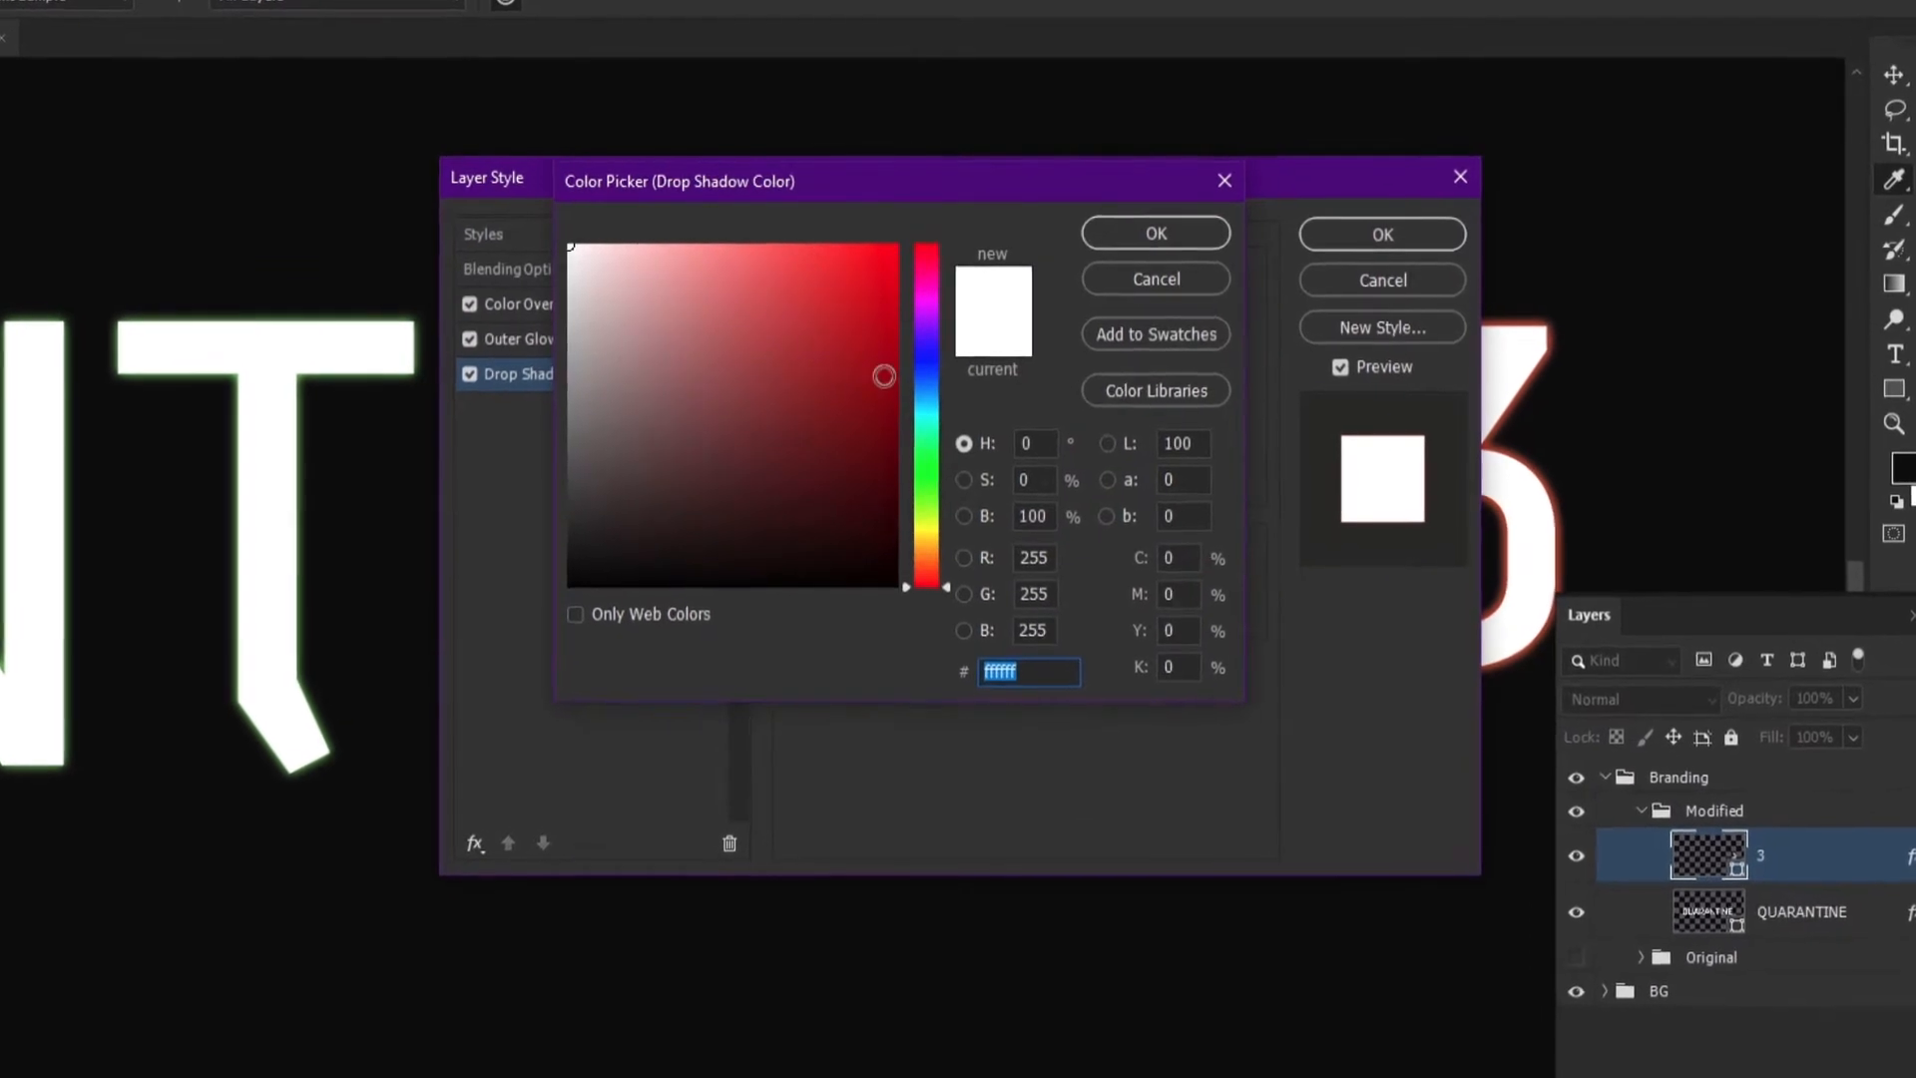
key(Return)
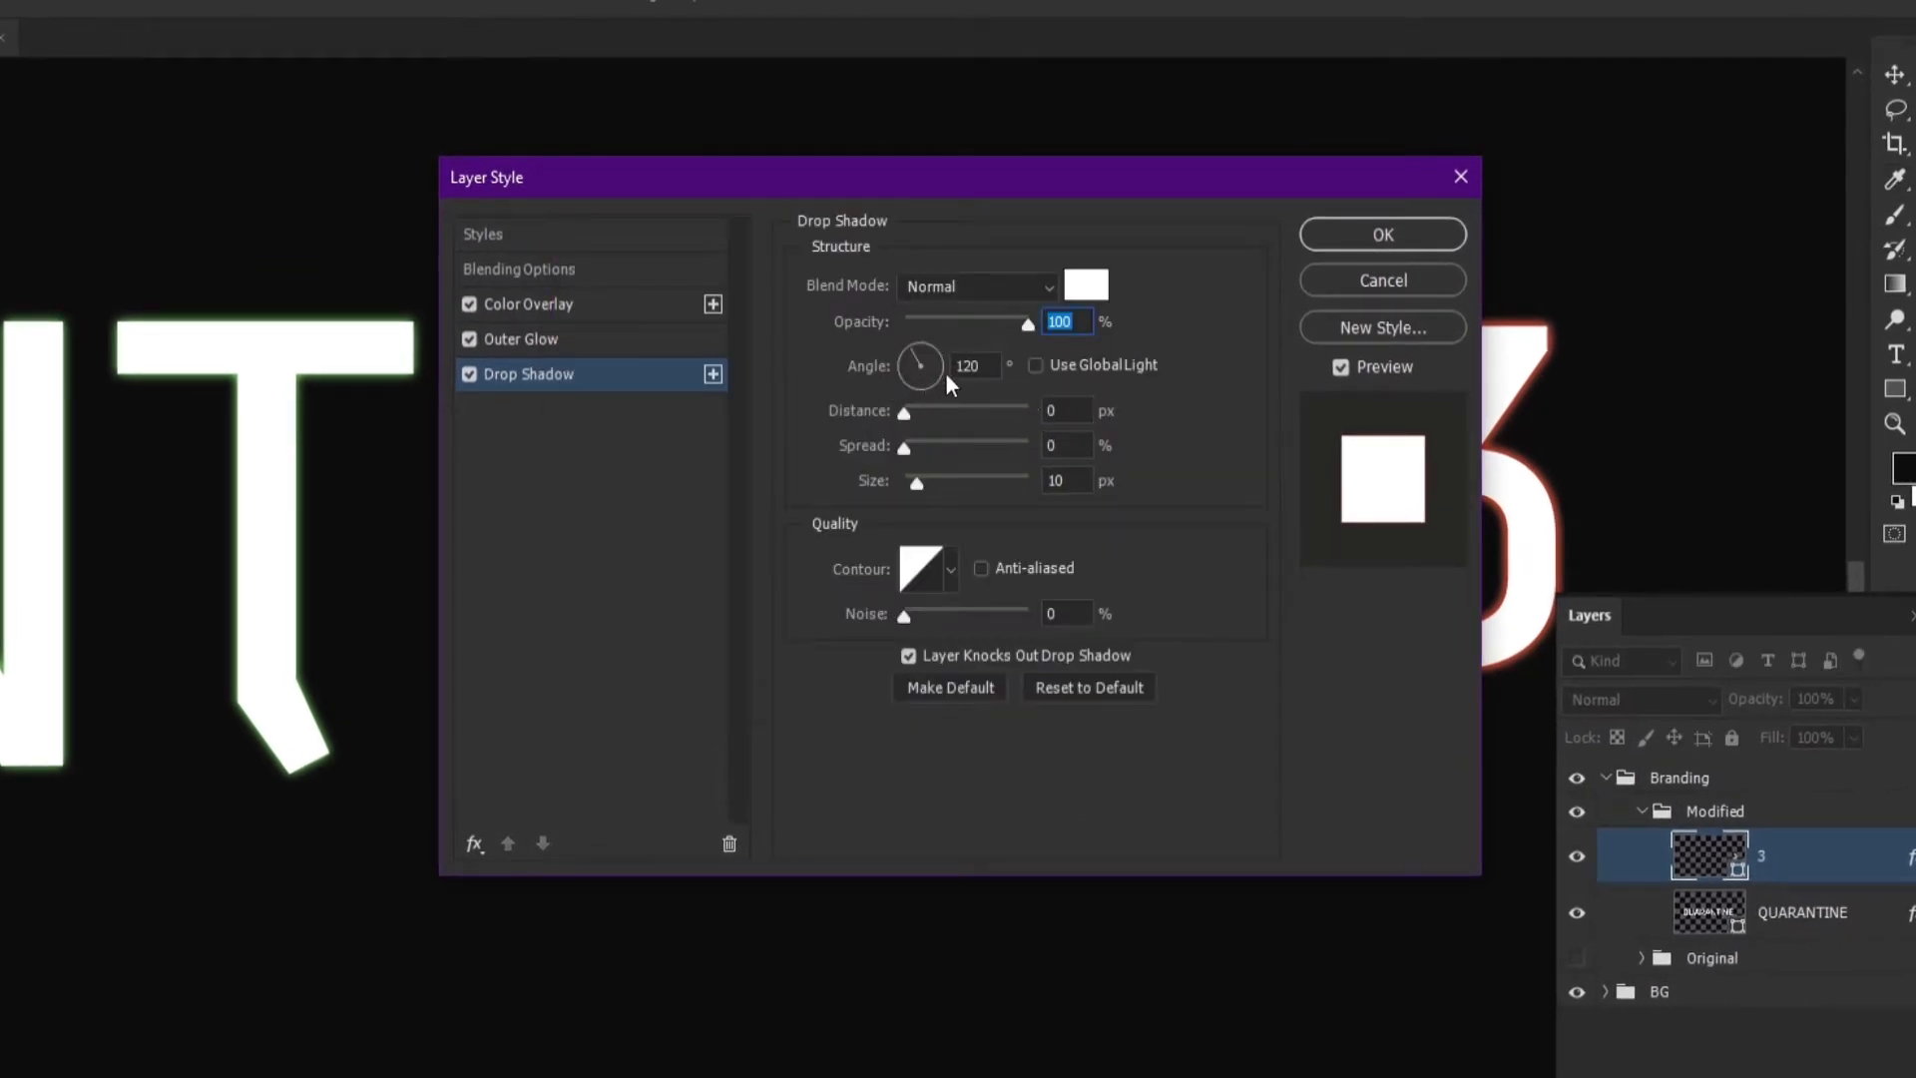
click(979, 365)
Examine the Outer Glow and Color Overlay colors of the 3 layer, then close its layer style without saving changes.
click(559, 345)
click(868, 389)
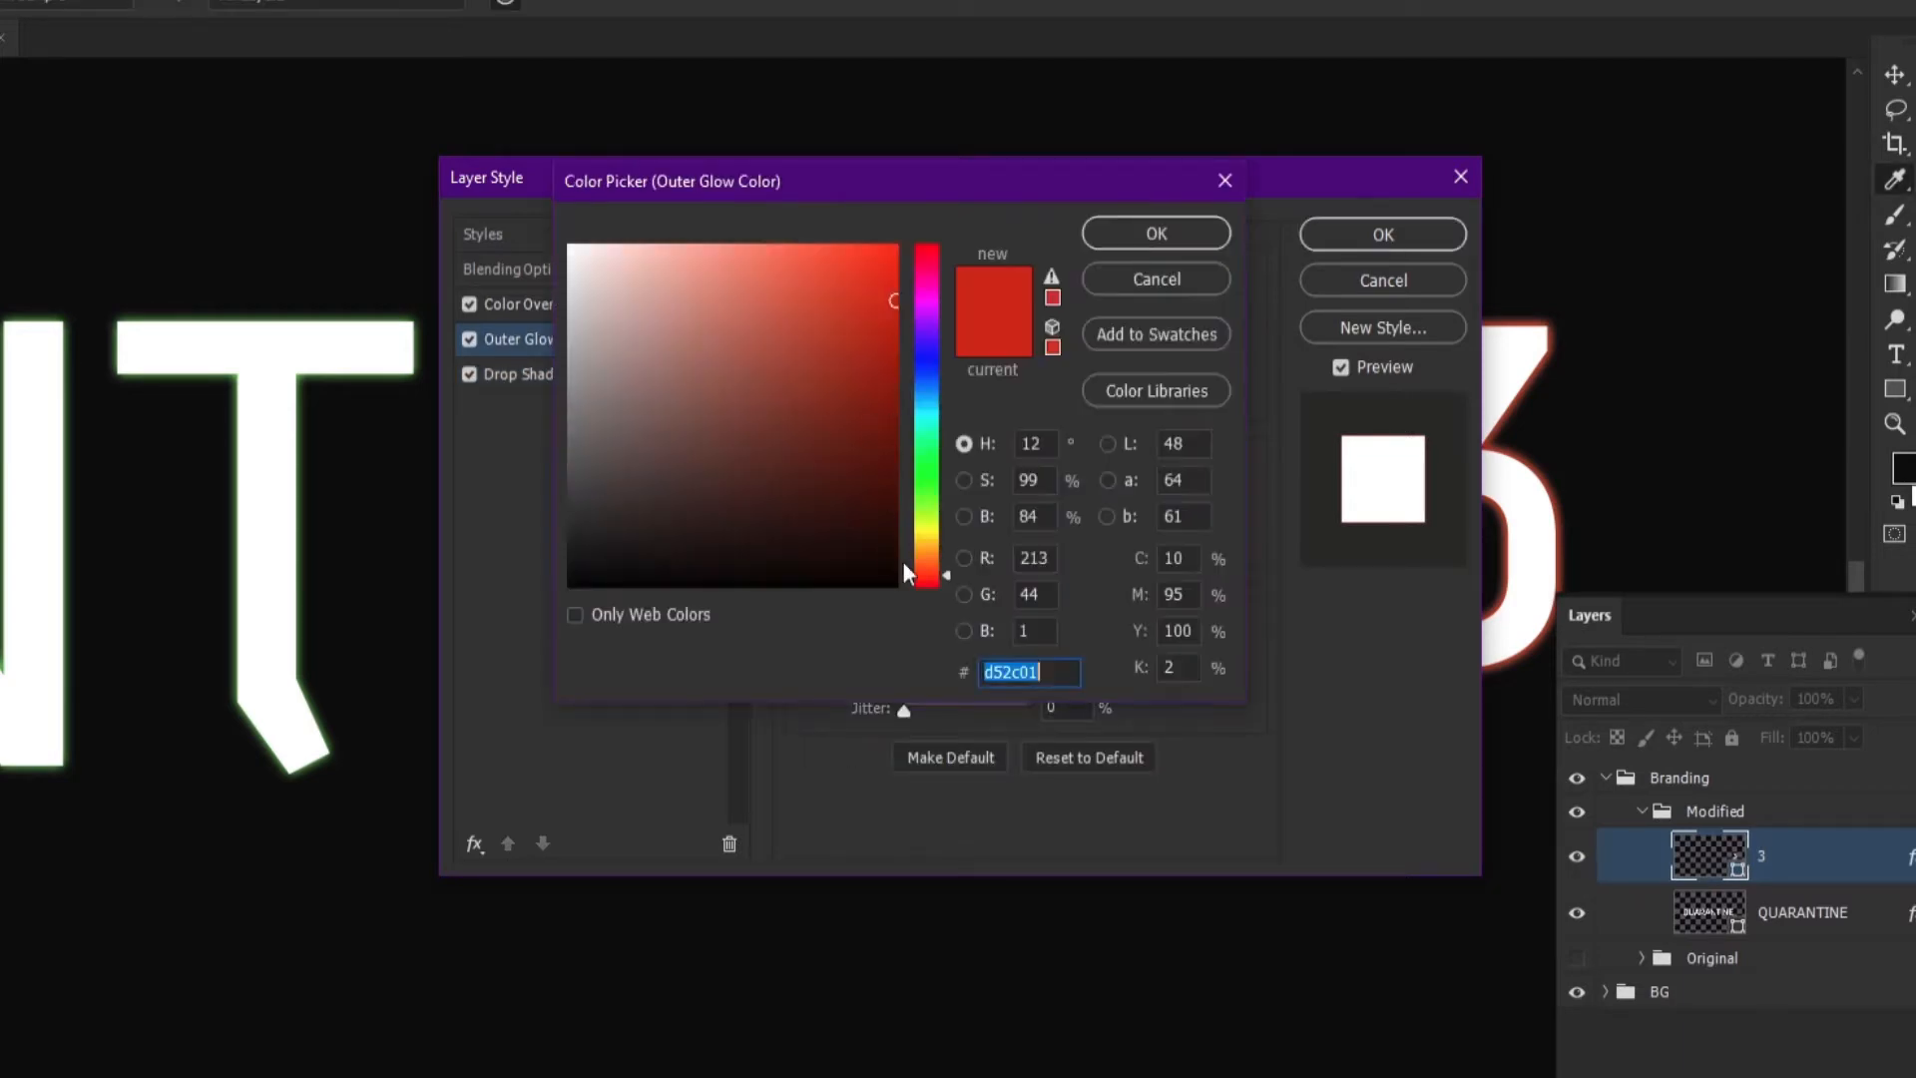
click(1056, 675)
key(Return)
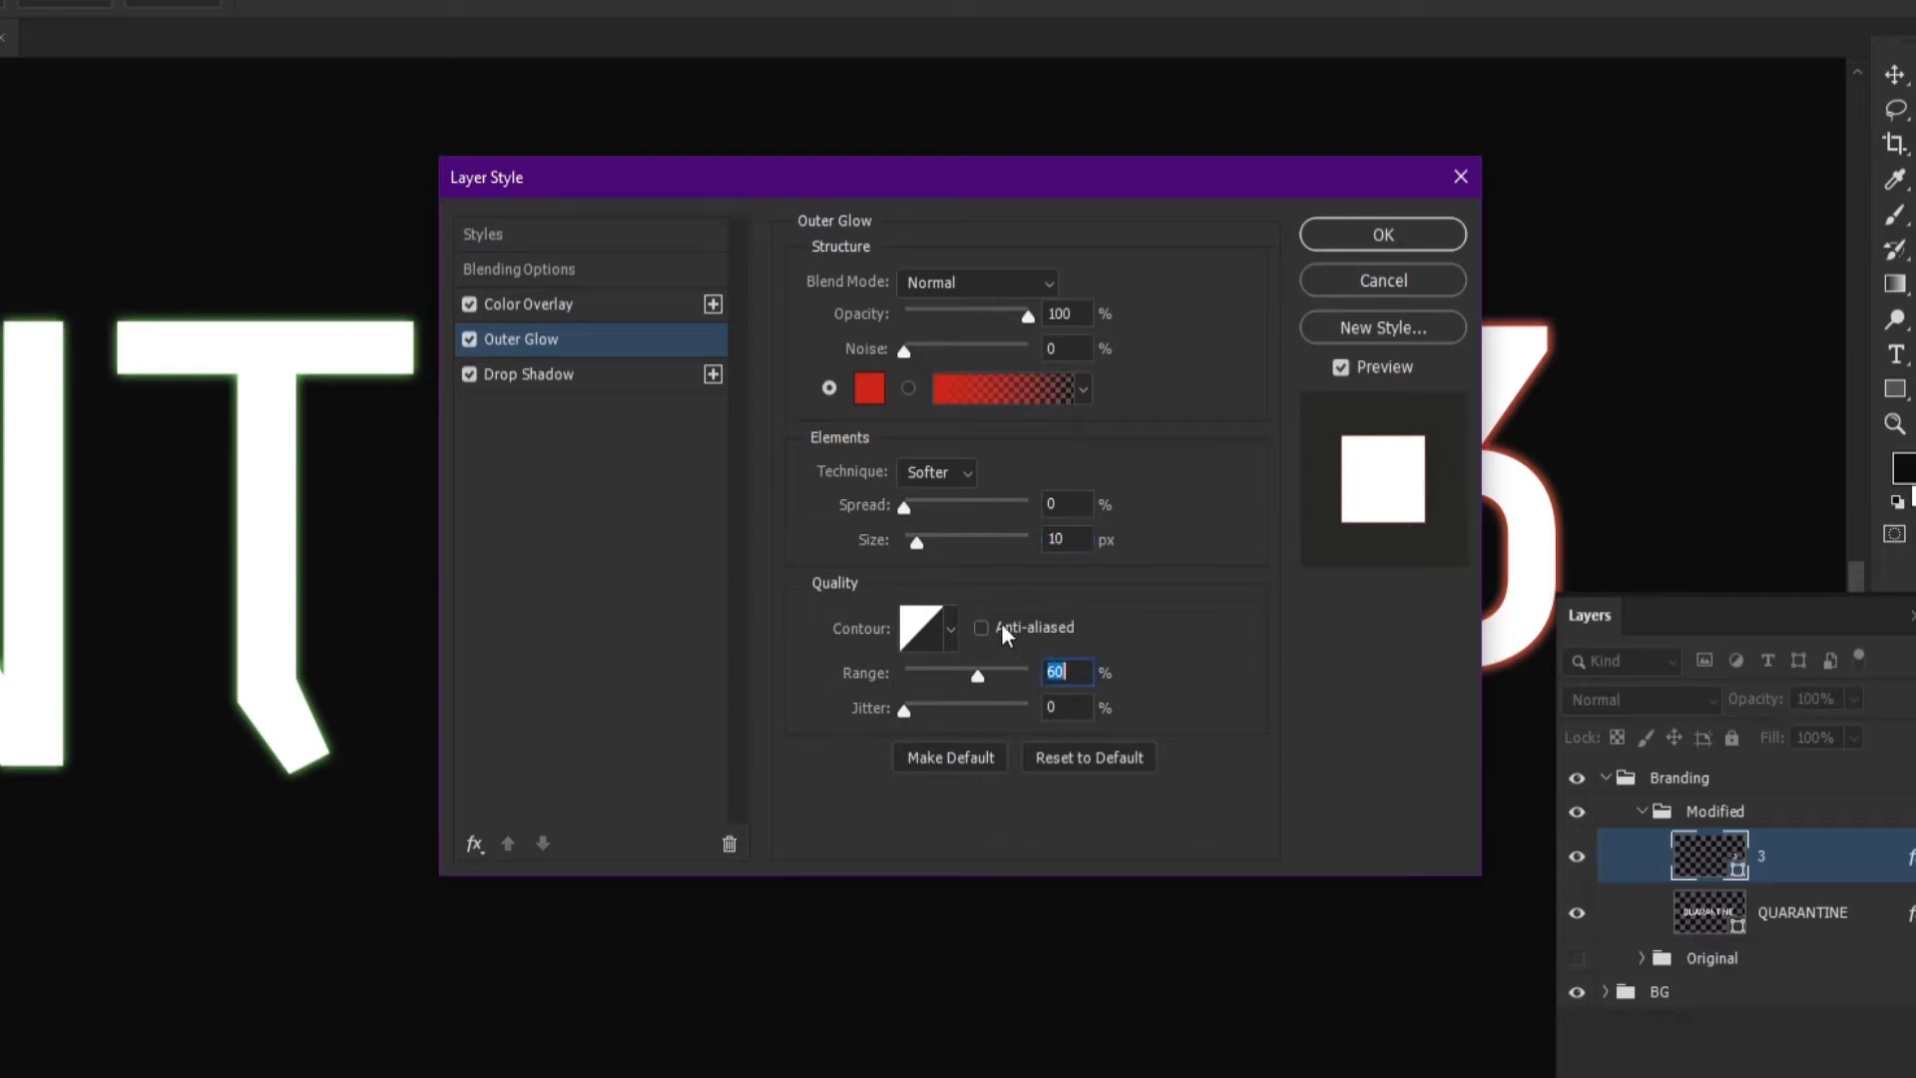
click(538, 305)
click(1096, 289)
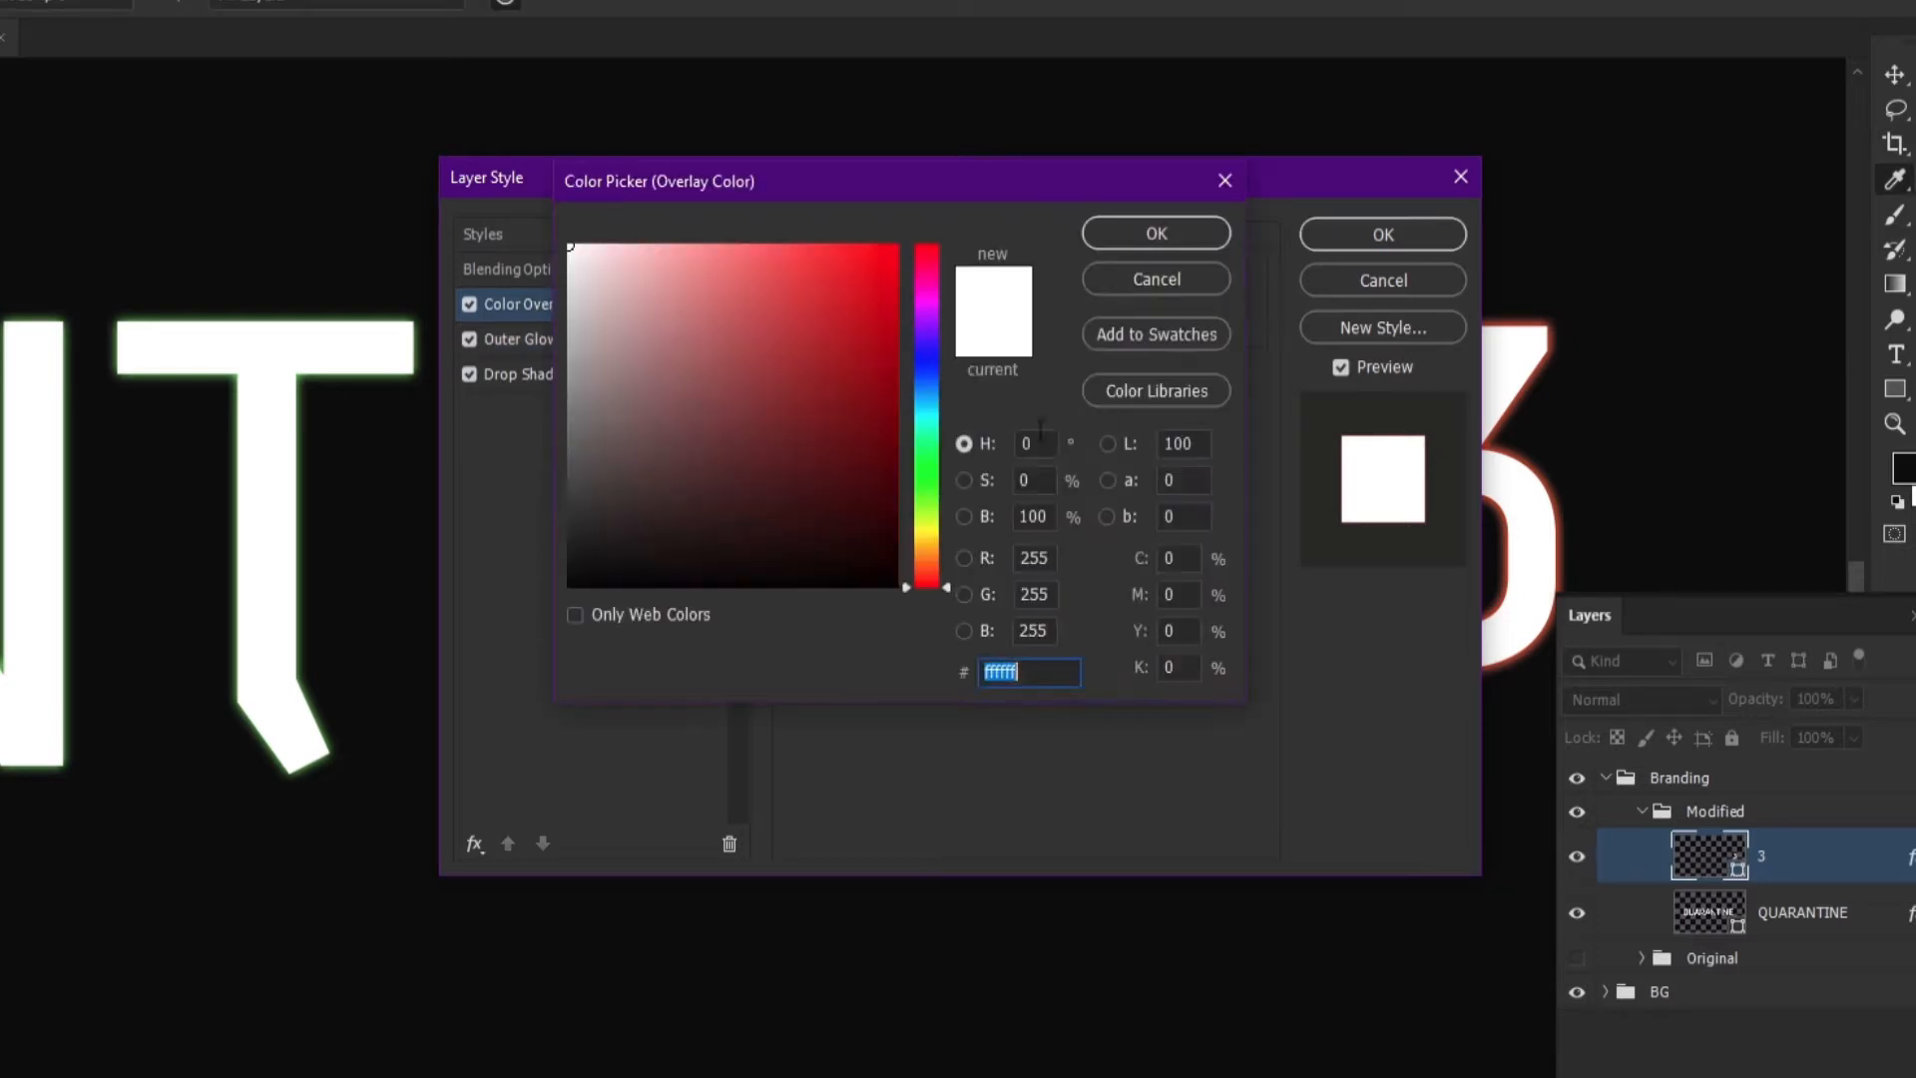
key(Return)
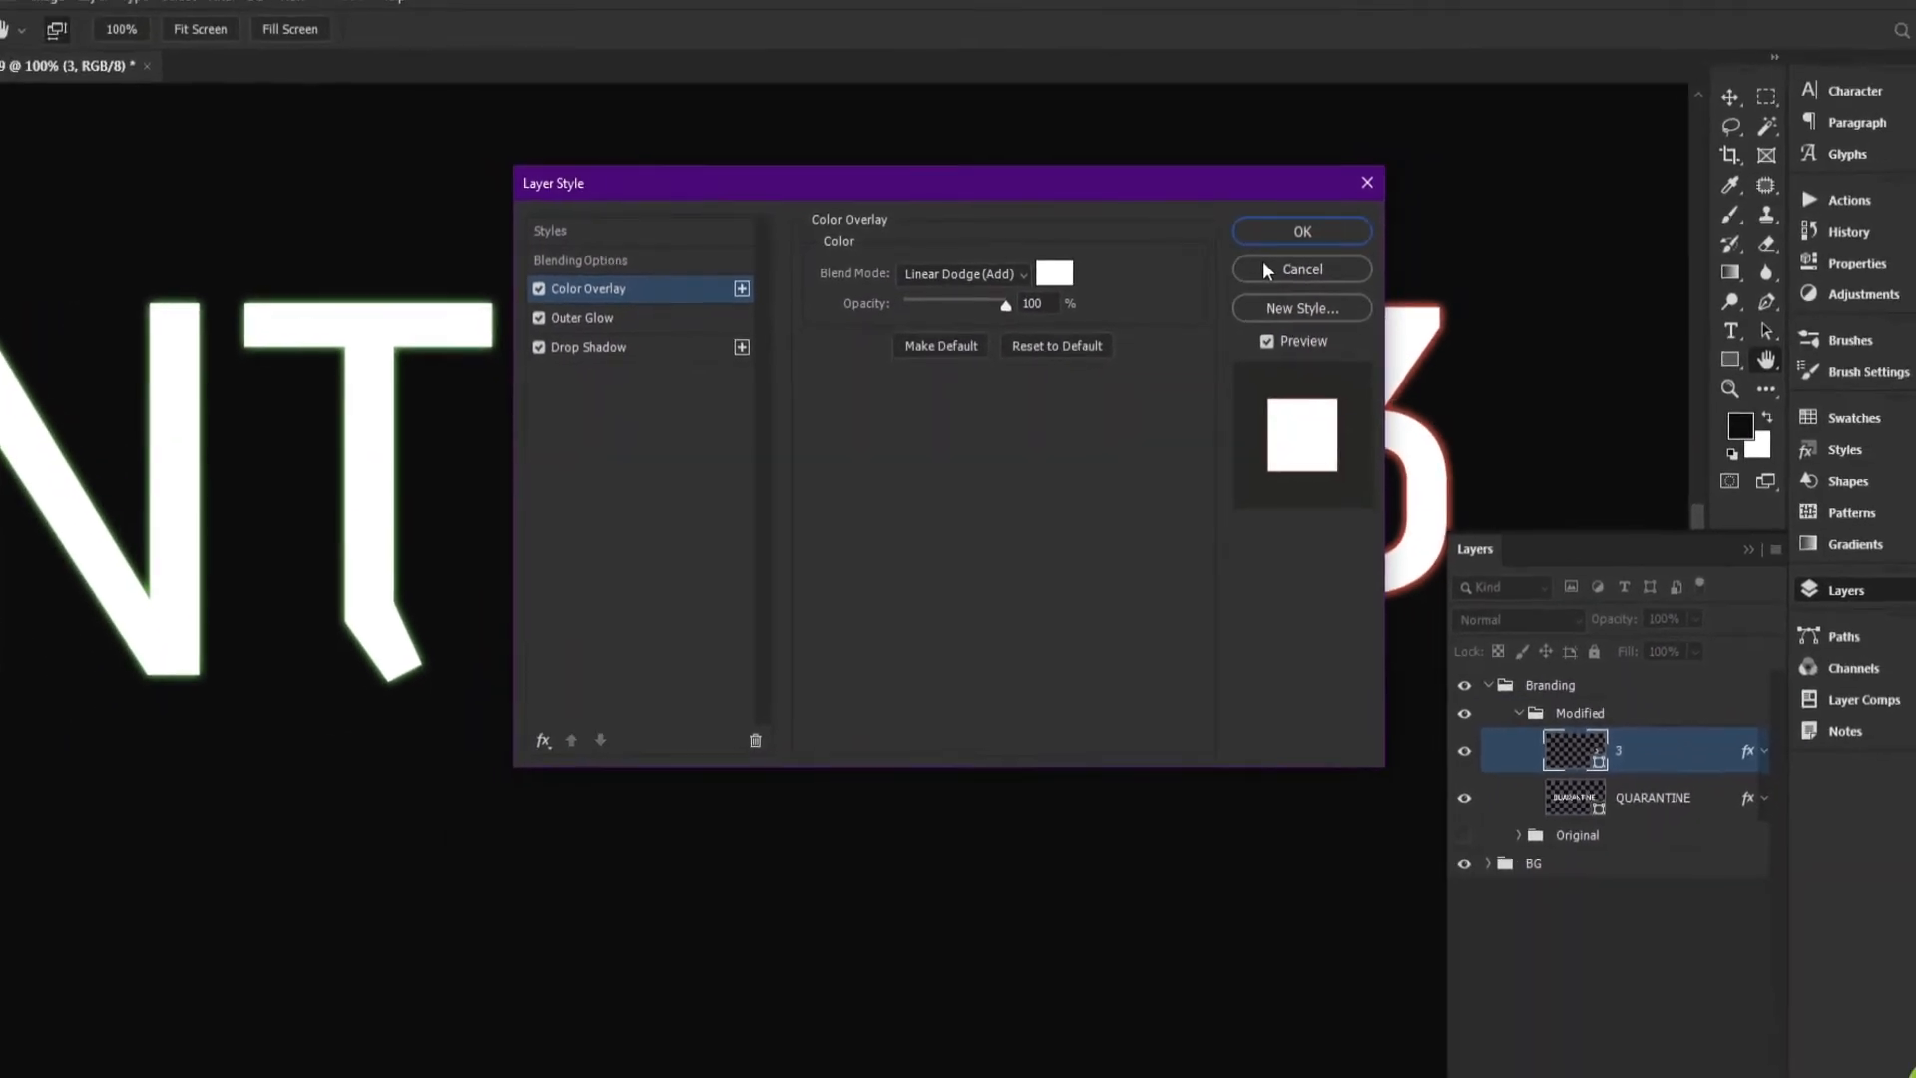
click(1265, 271)
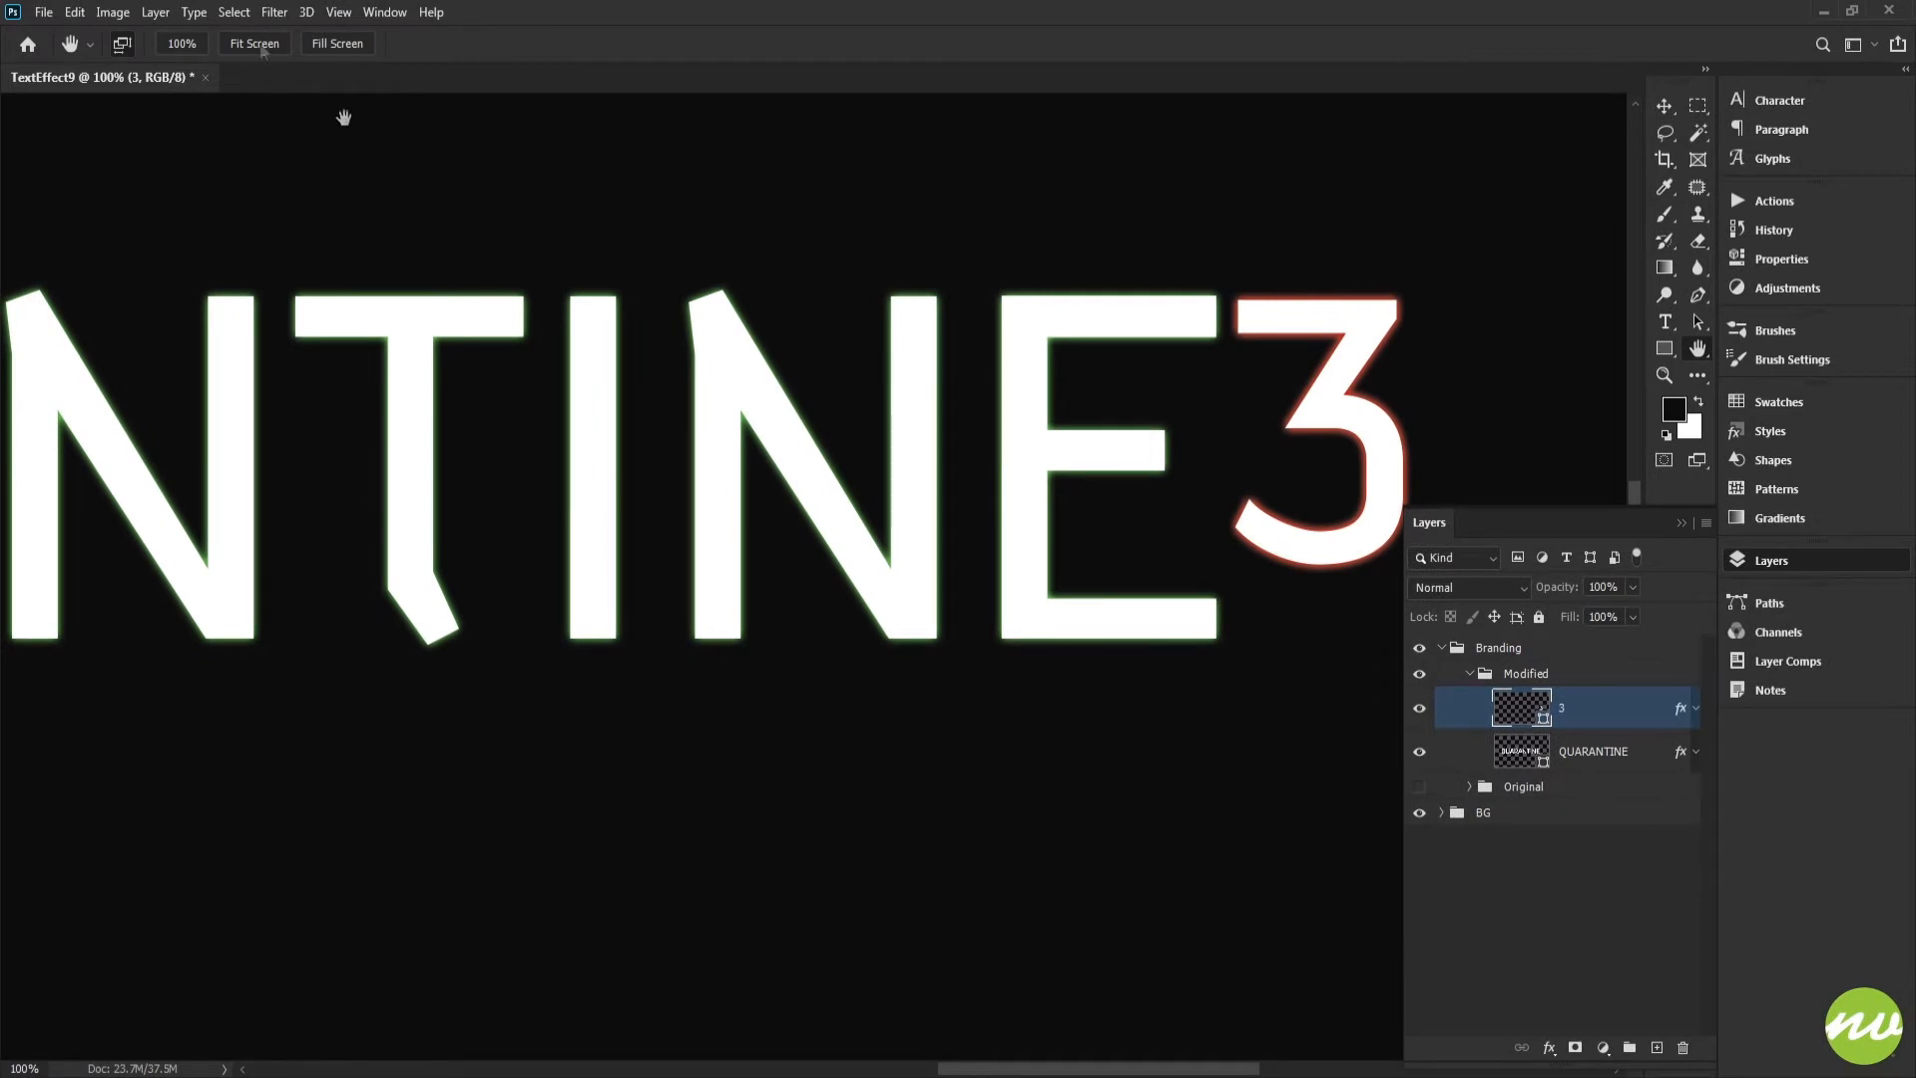
Activate the Rectangle tool and create a new group named Scanlines above the Branding group.
key(ctrl+0)
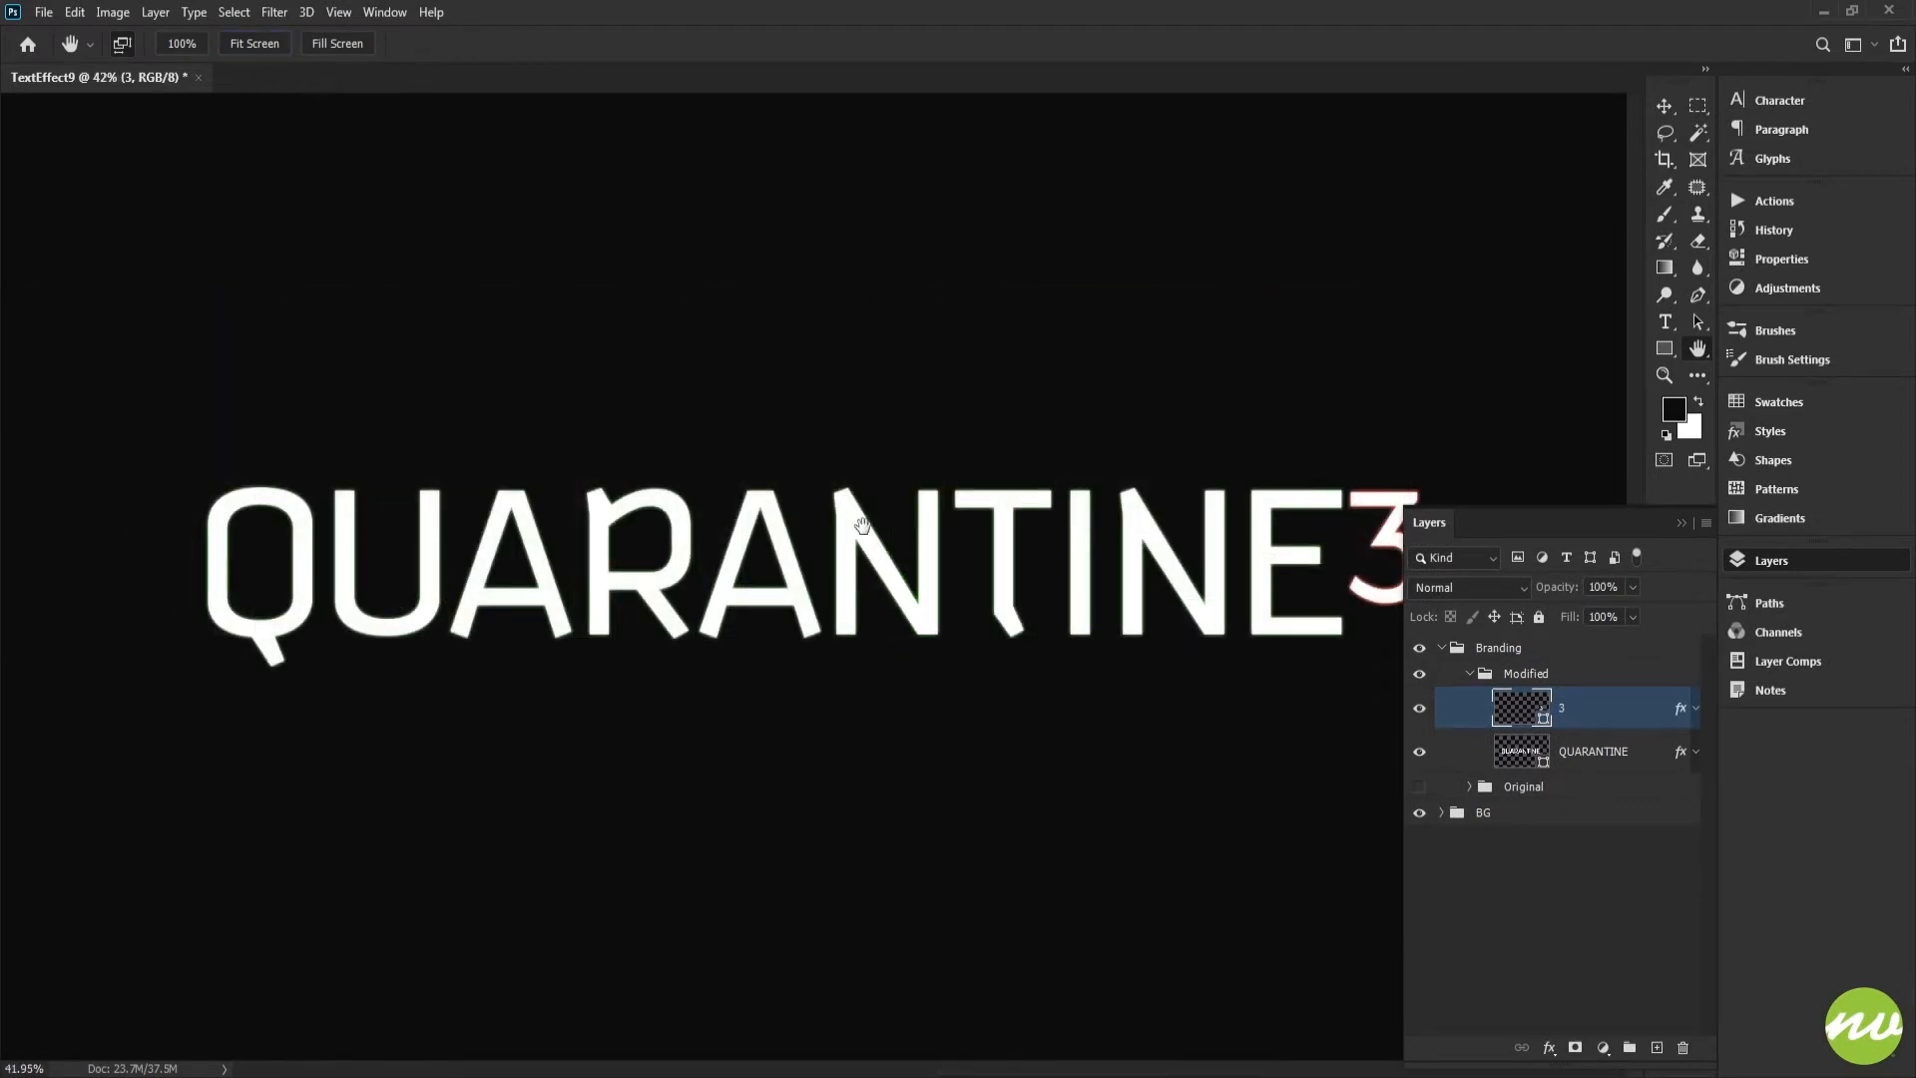
key(u)
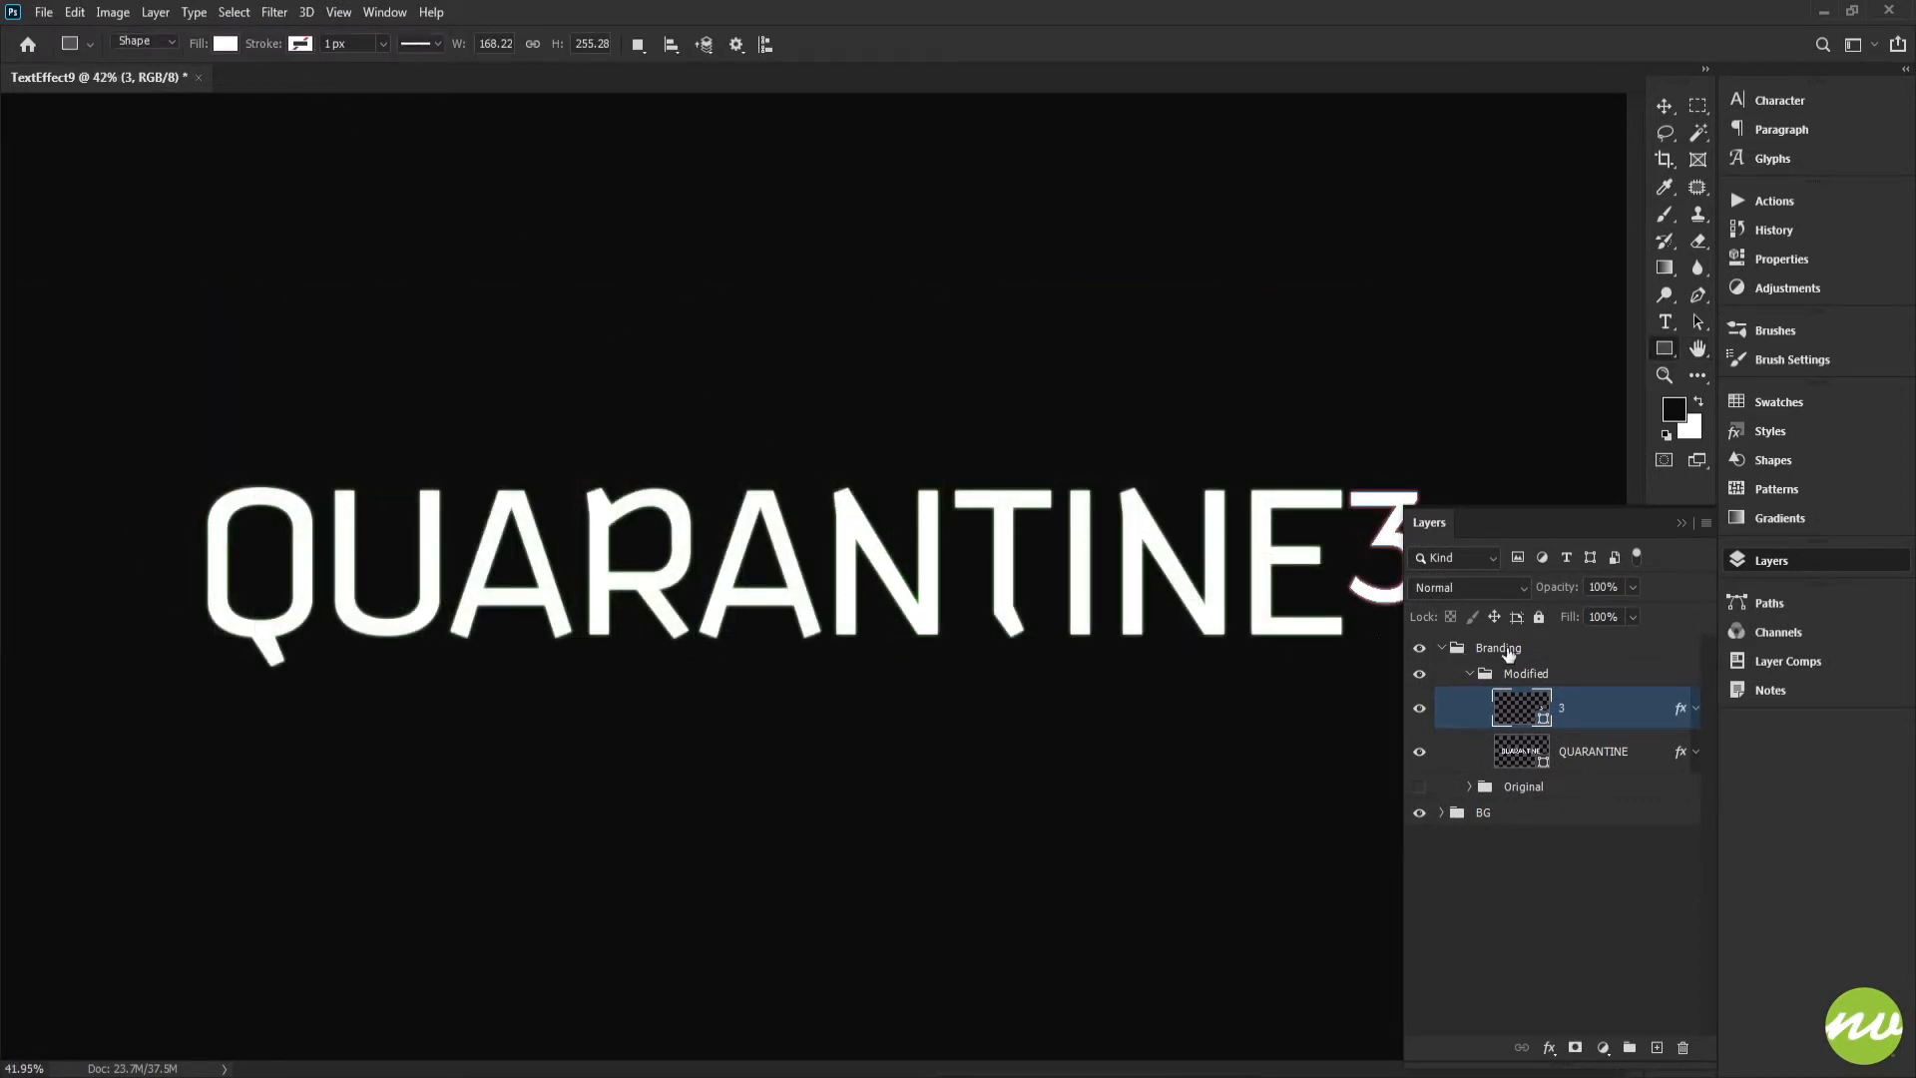
click(1446, 654)
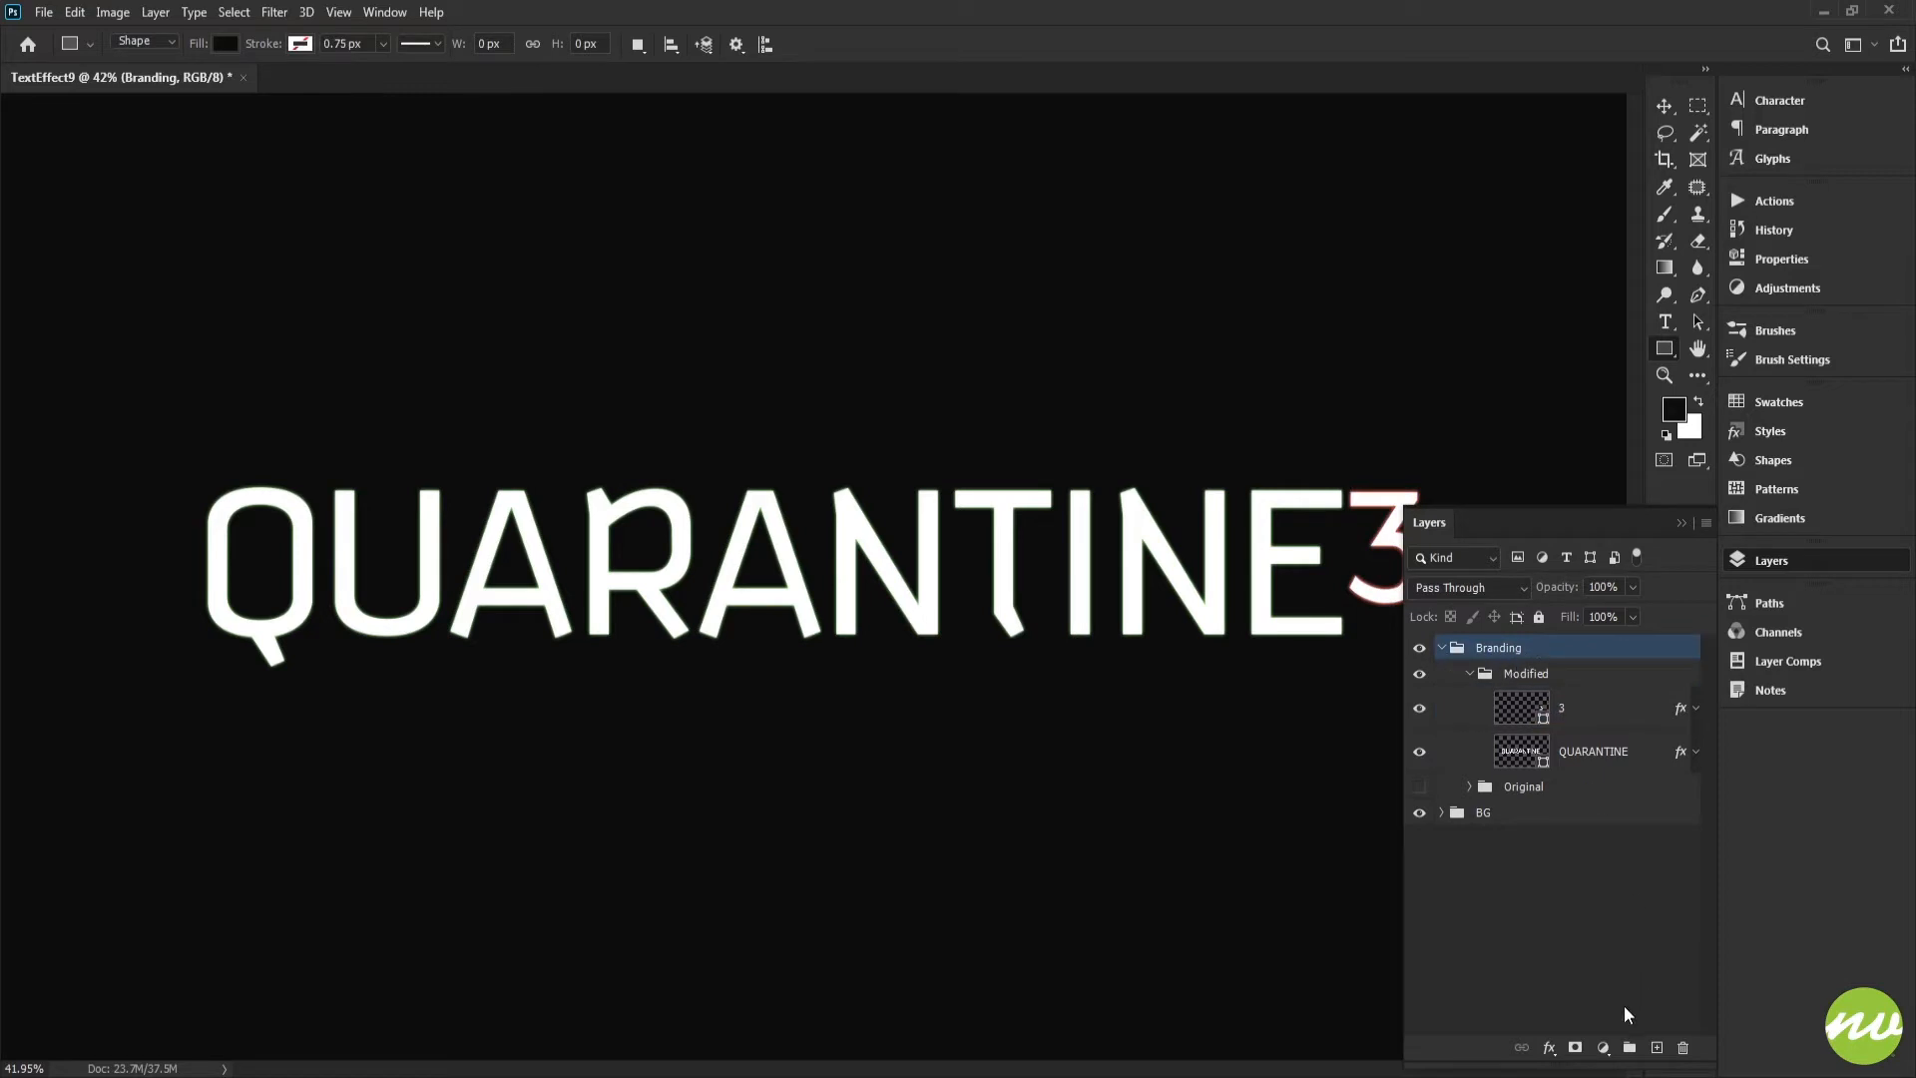
alt+click(1630, 1048)
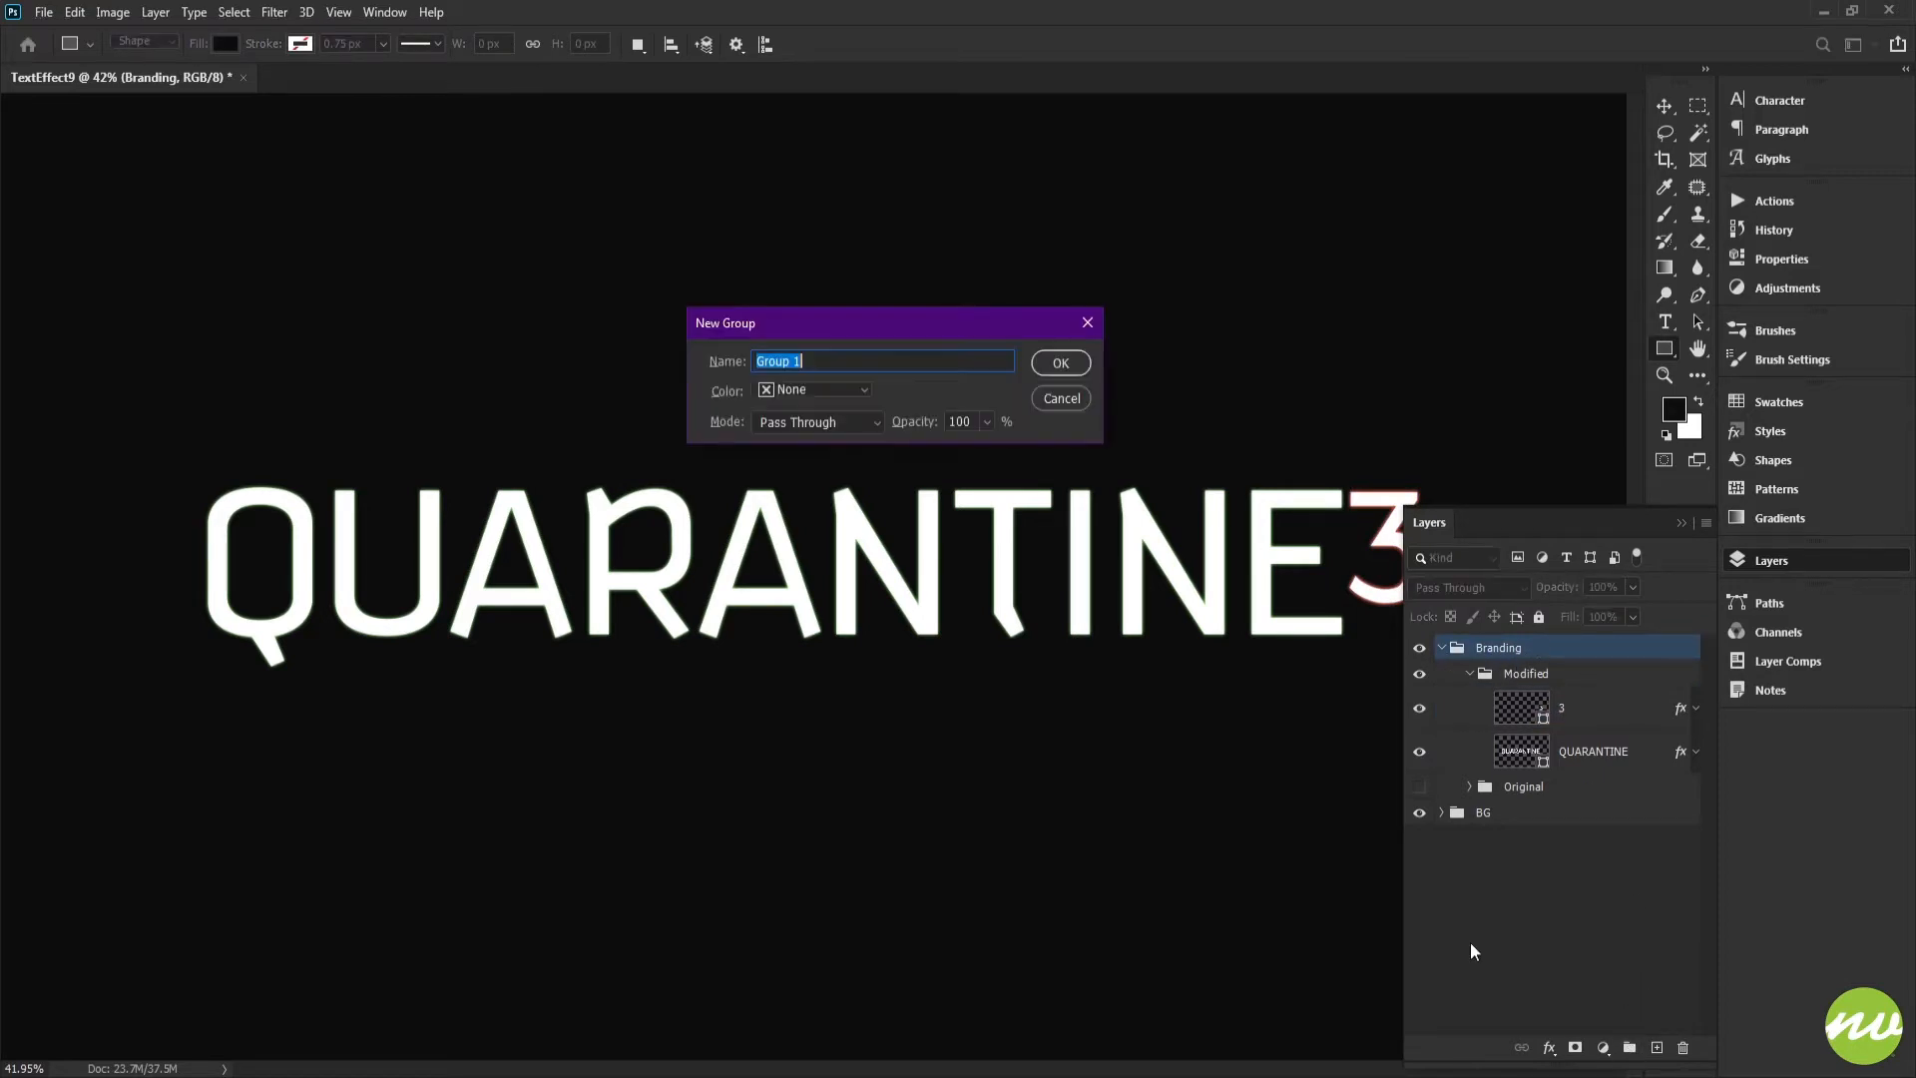
text(Scanlines)
key(Return)
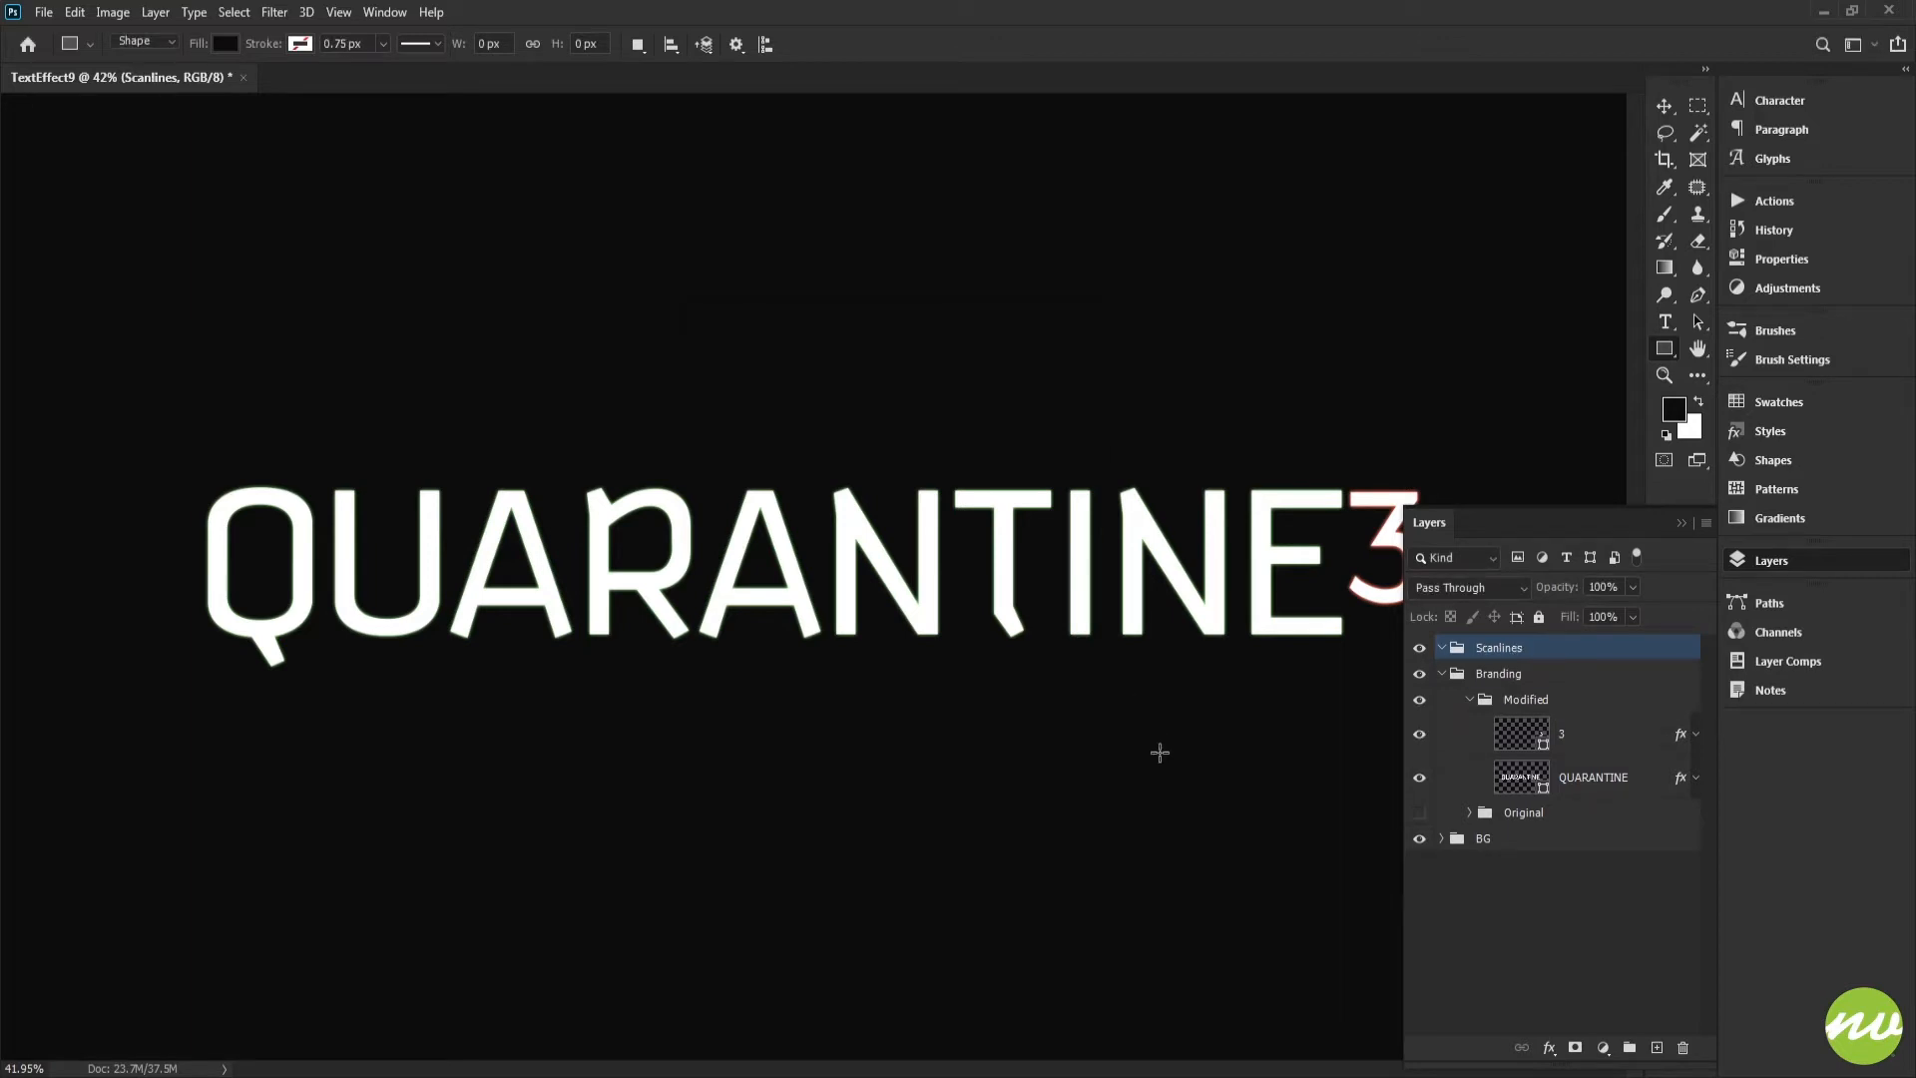
Set the background color to the green 95c439 from the recent swatches.
click(1697, 432)
click(1778, 401)
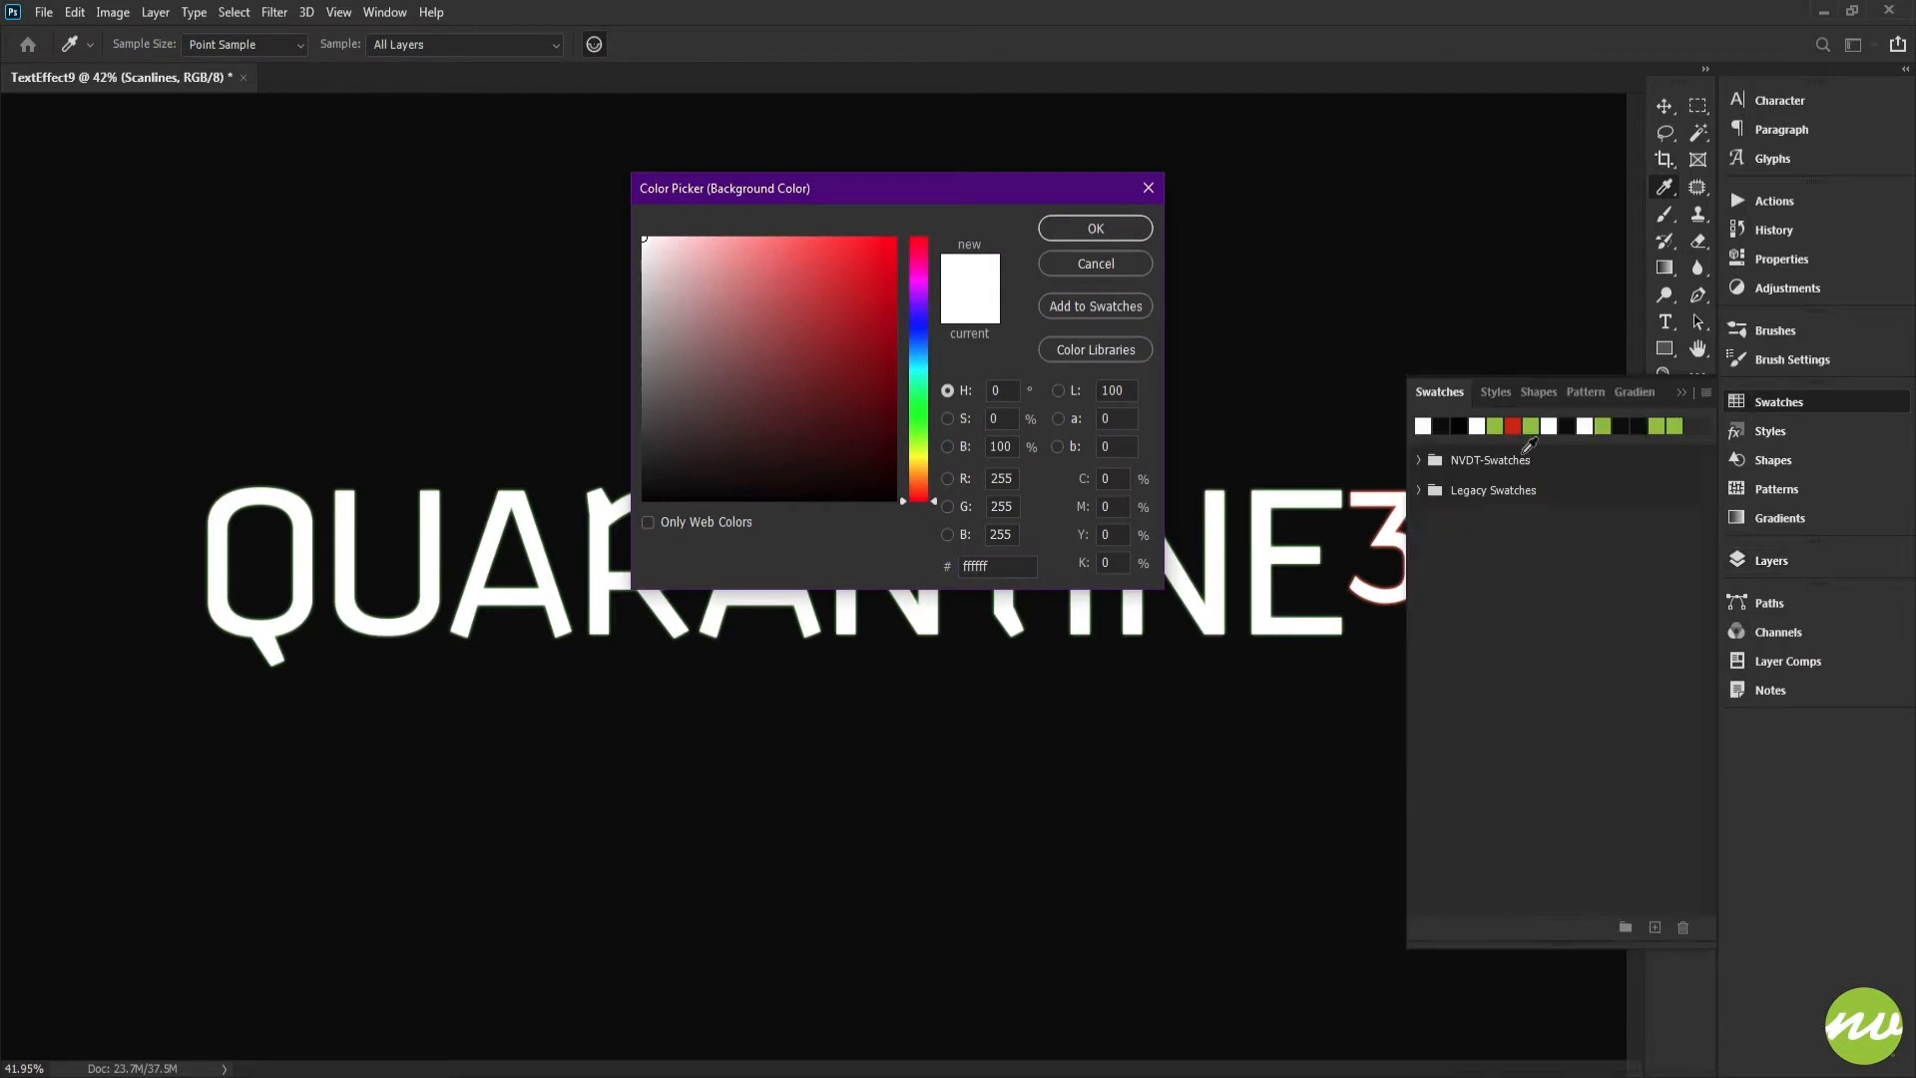
click(1501, 426)
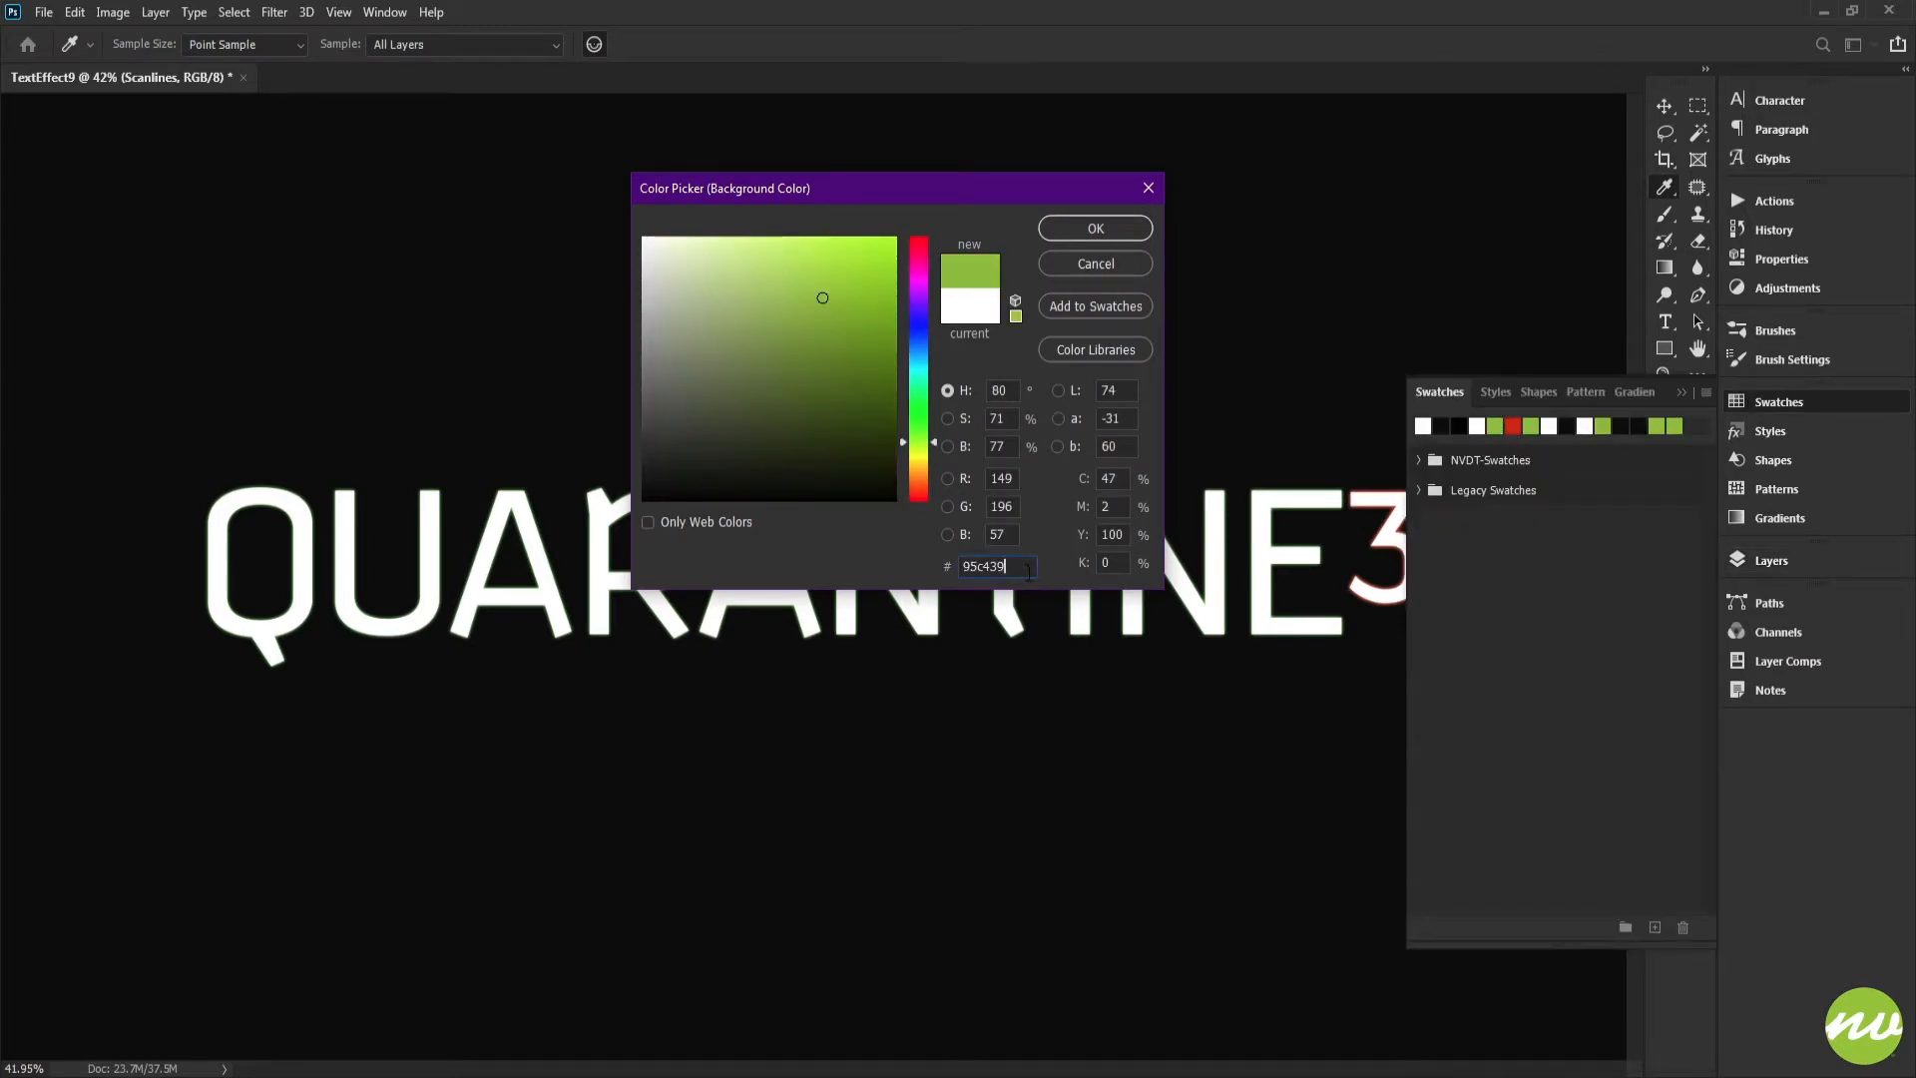
click(1094, 229)
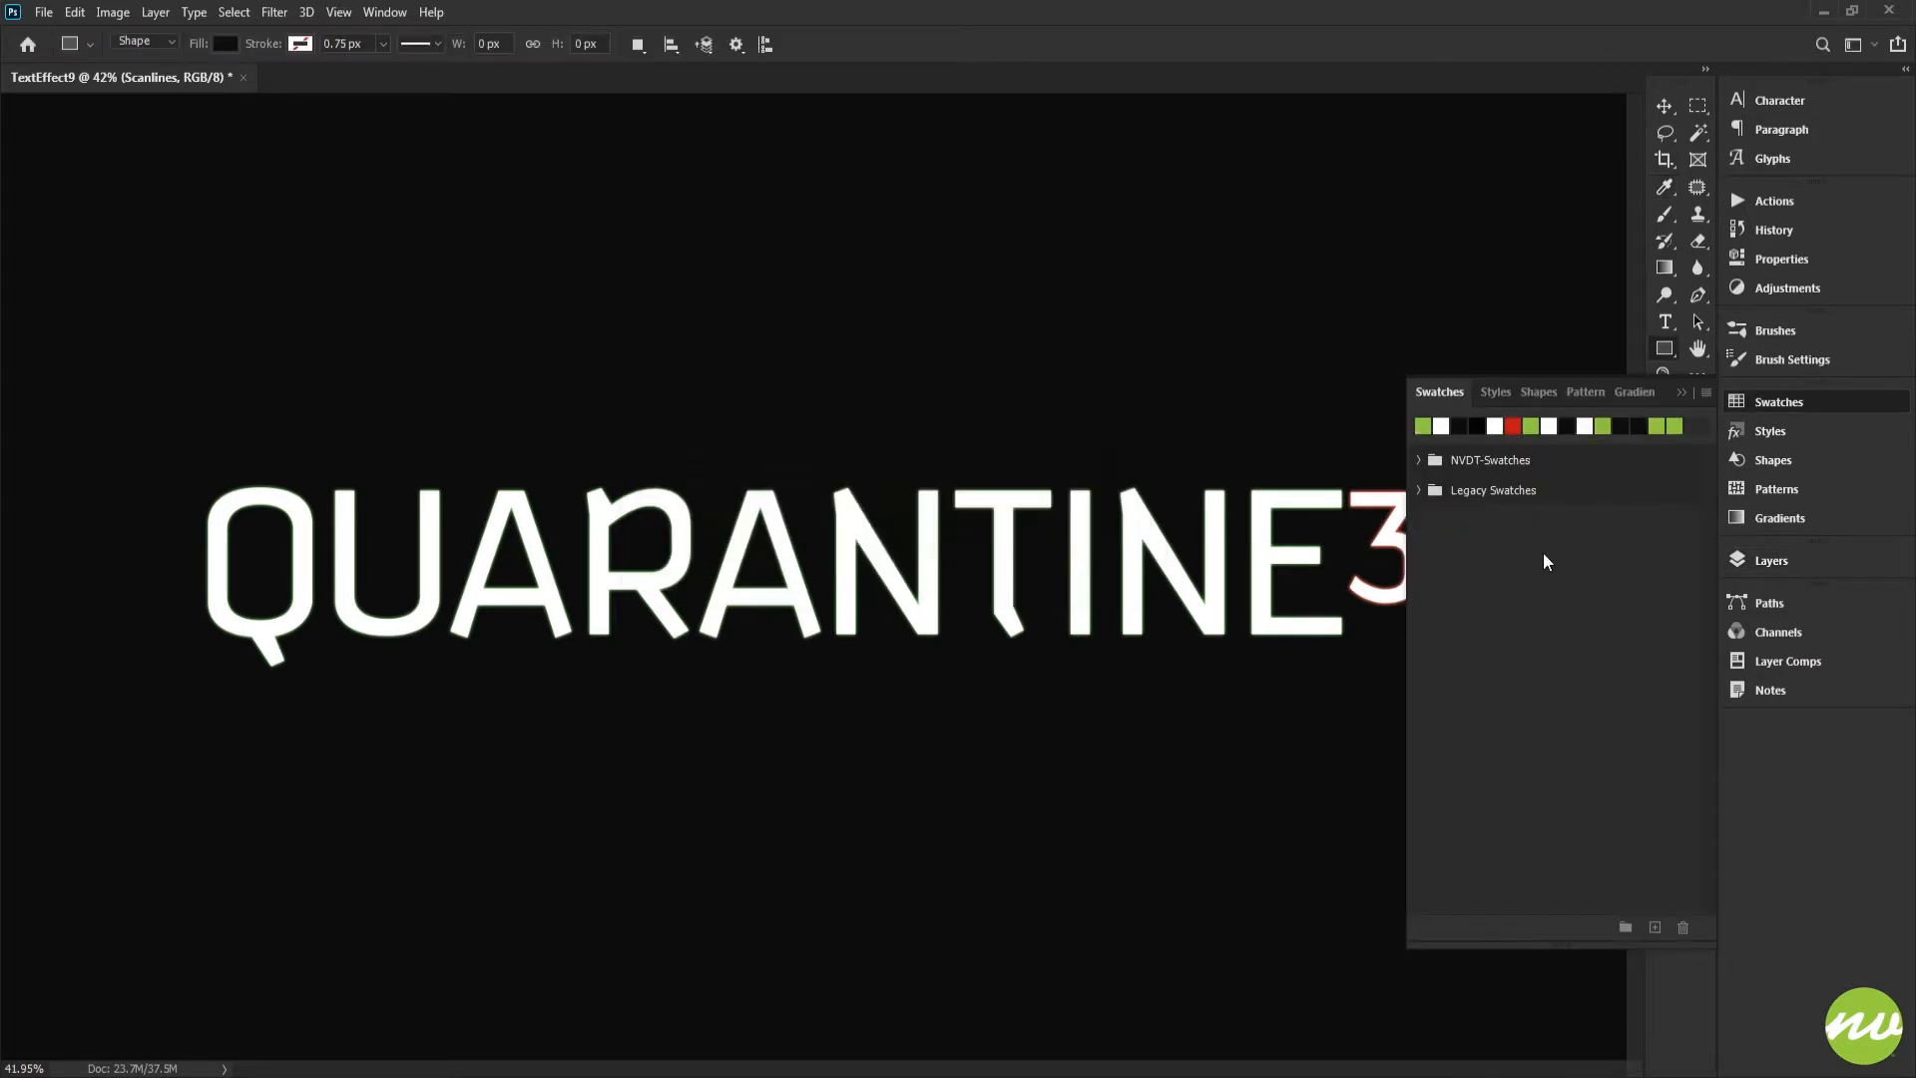
click(1772, 560)
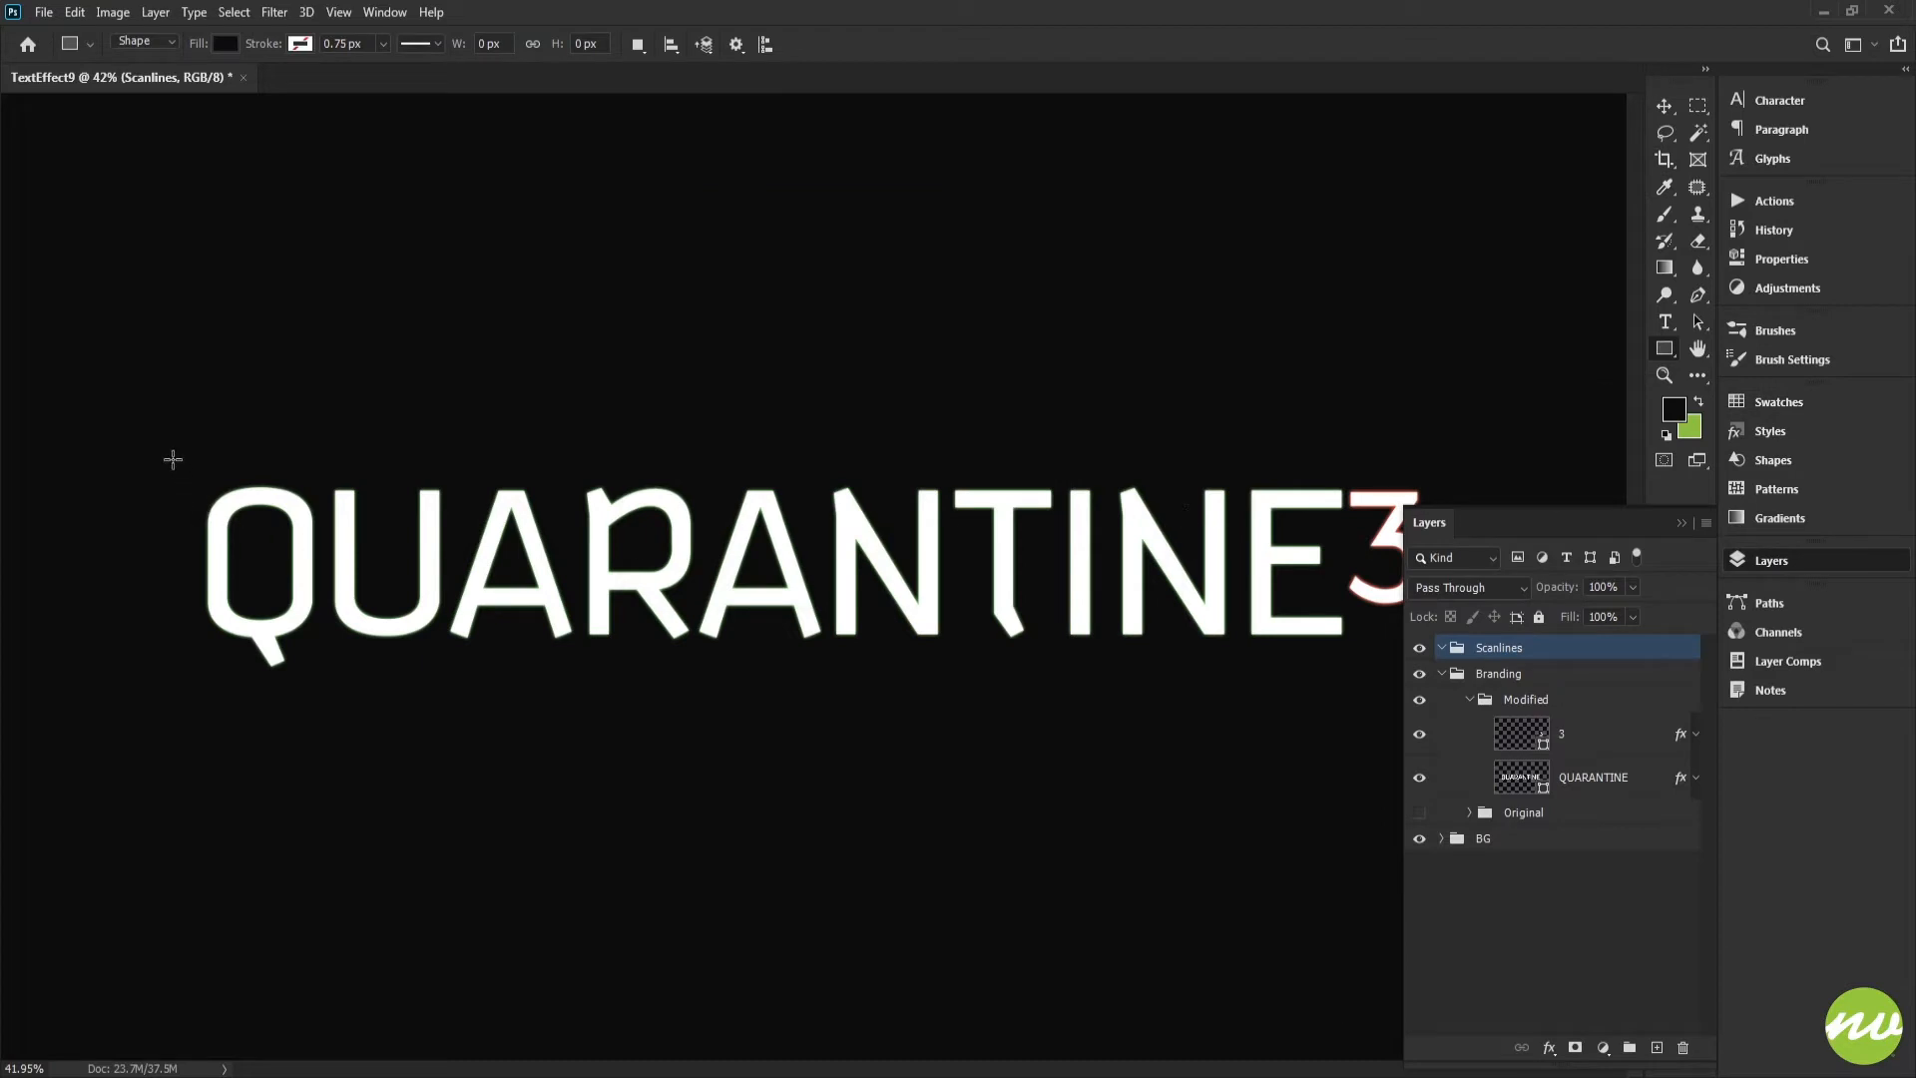
Draw a rectangle of about 3152 × 637 px over the whole QUARANTINE 3 text and fill it with green 95c439.
drag(154, 436, 1474, 713)
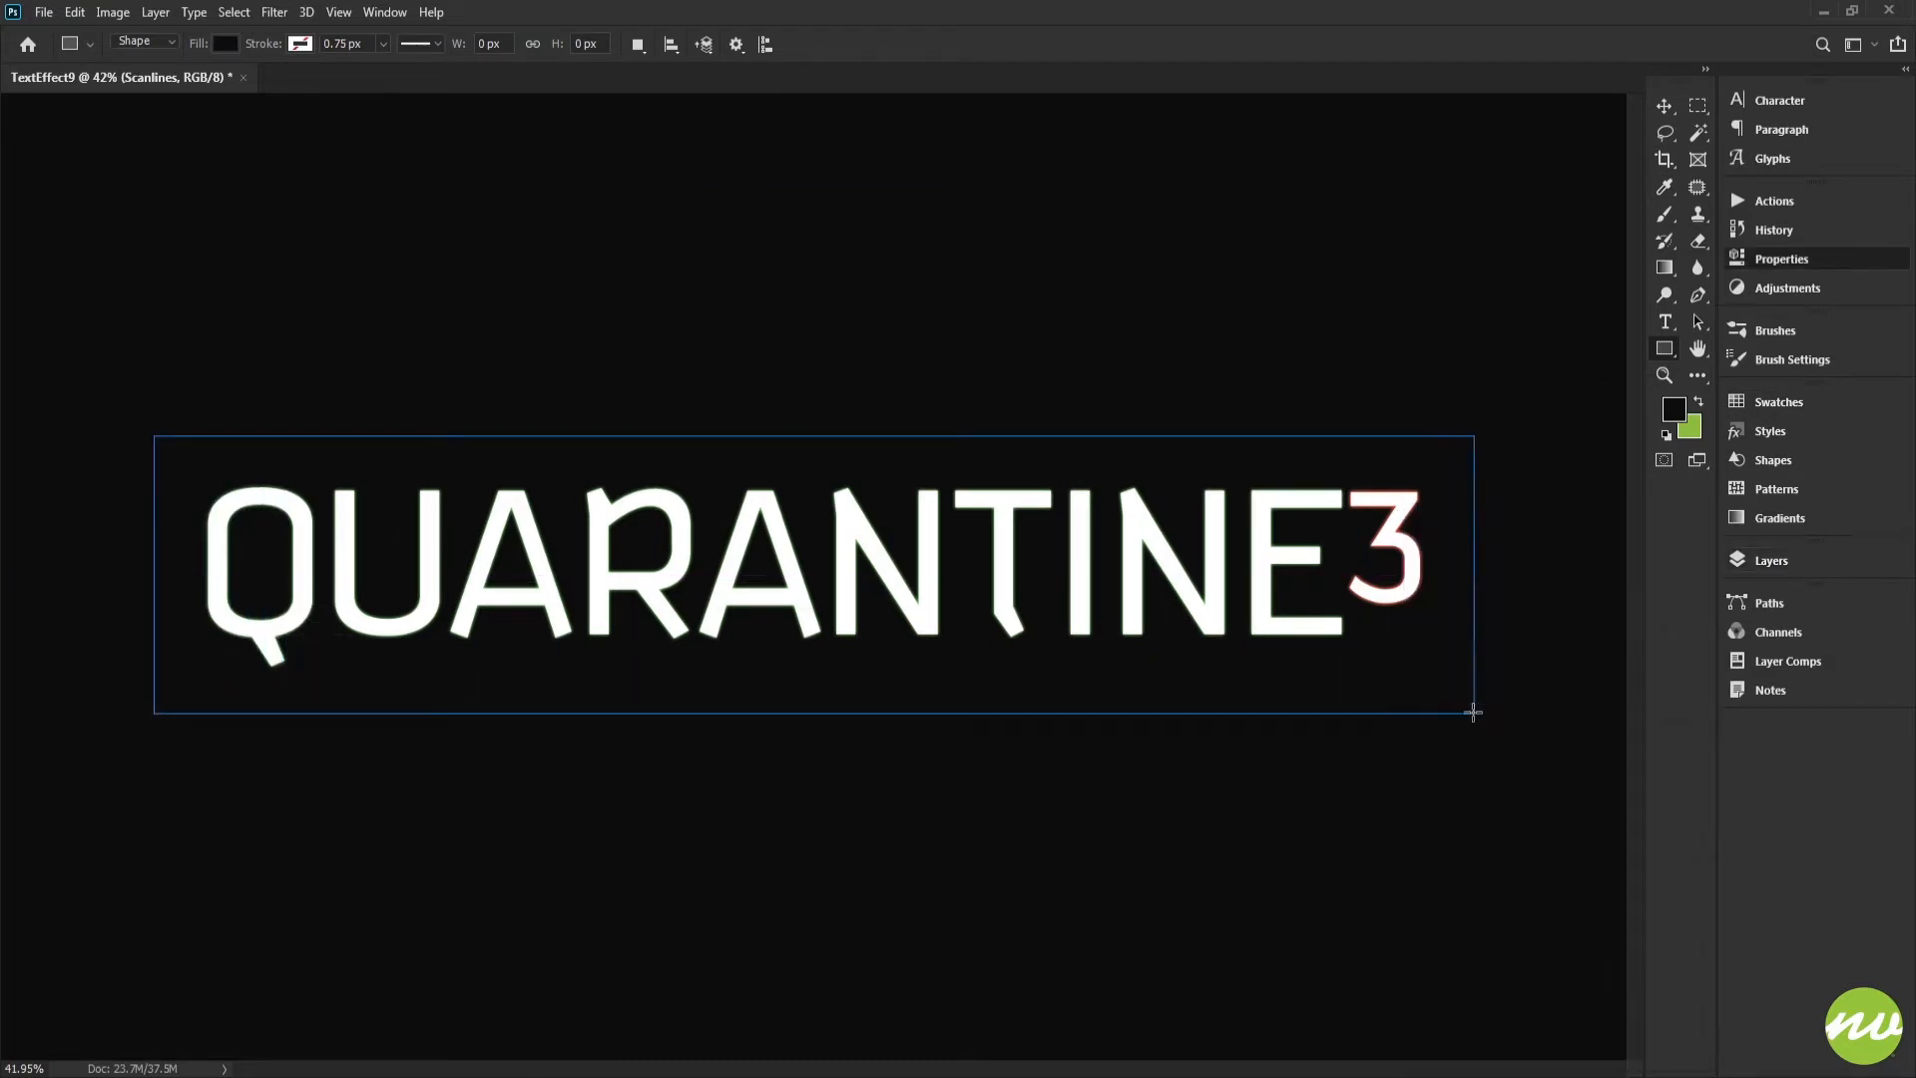
click(1751, 561)
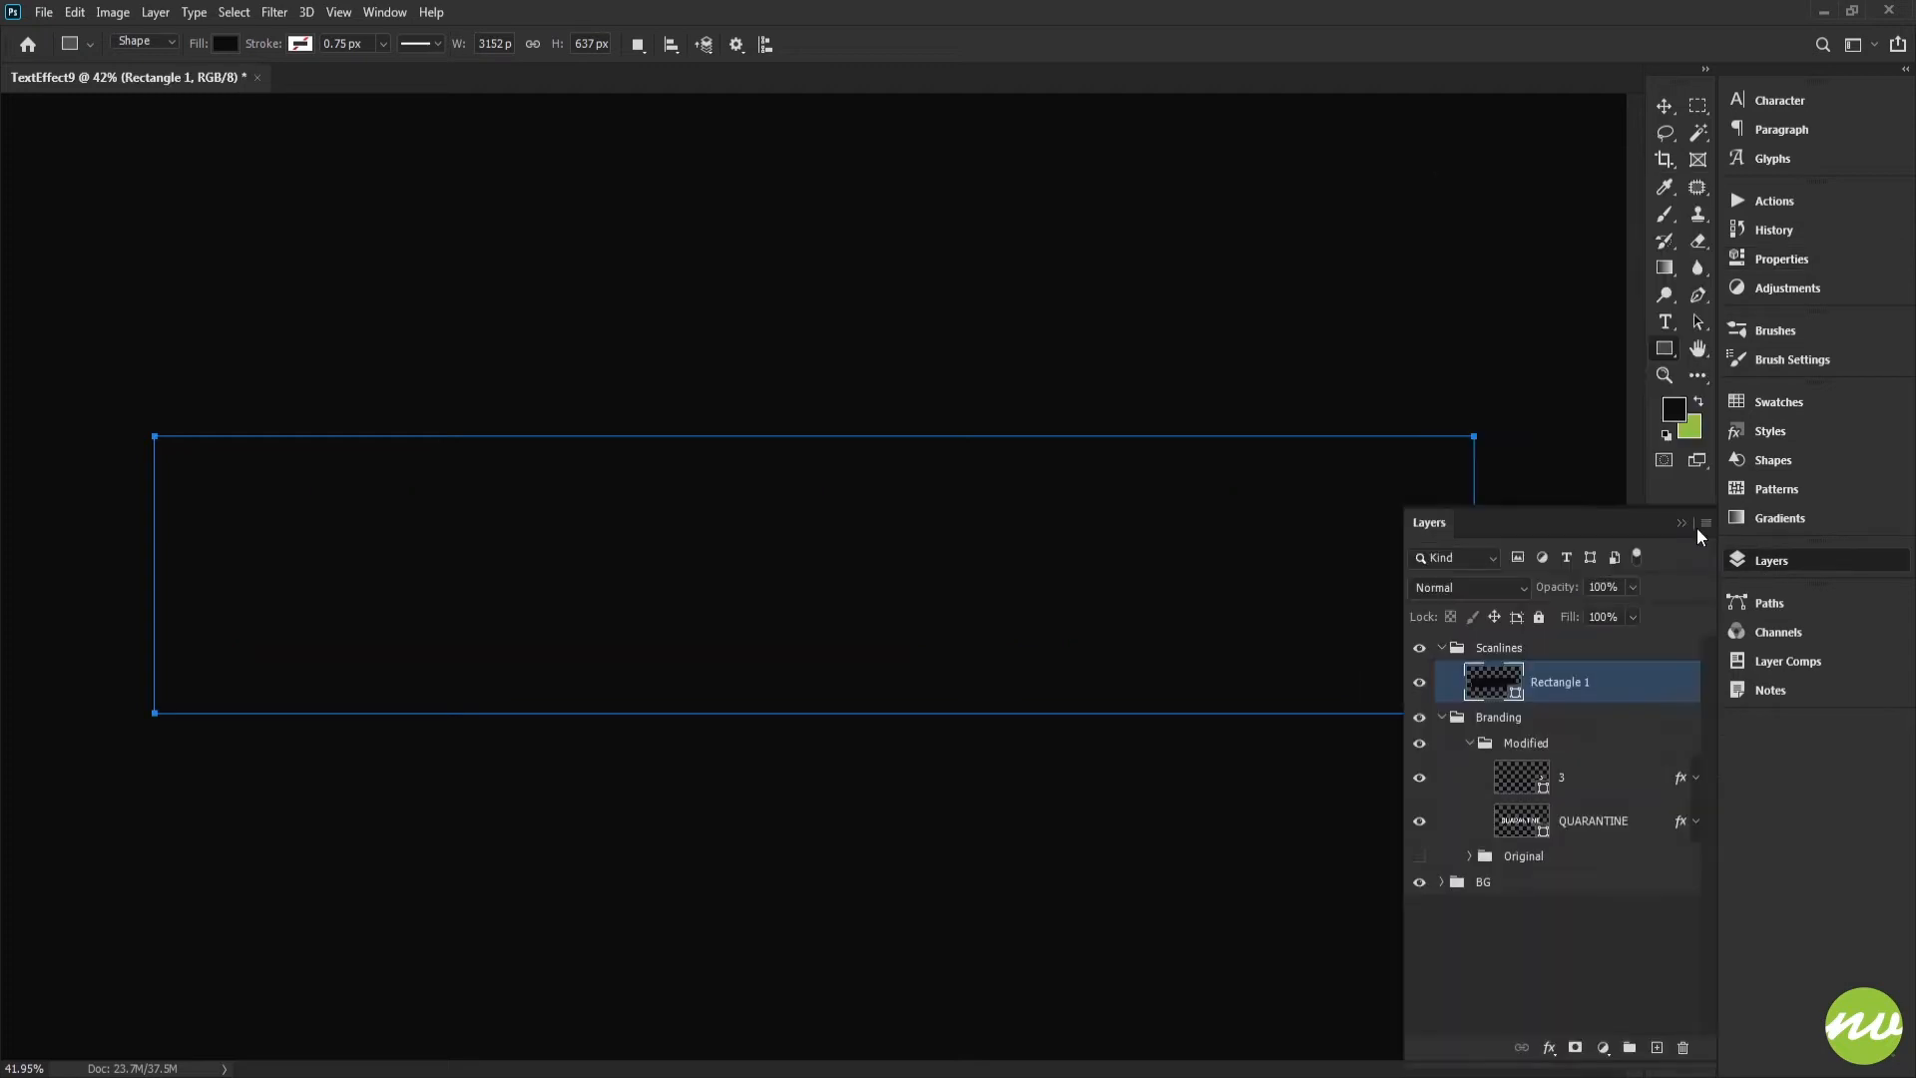
double_click(1500, 686)
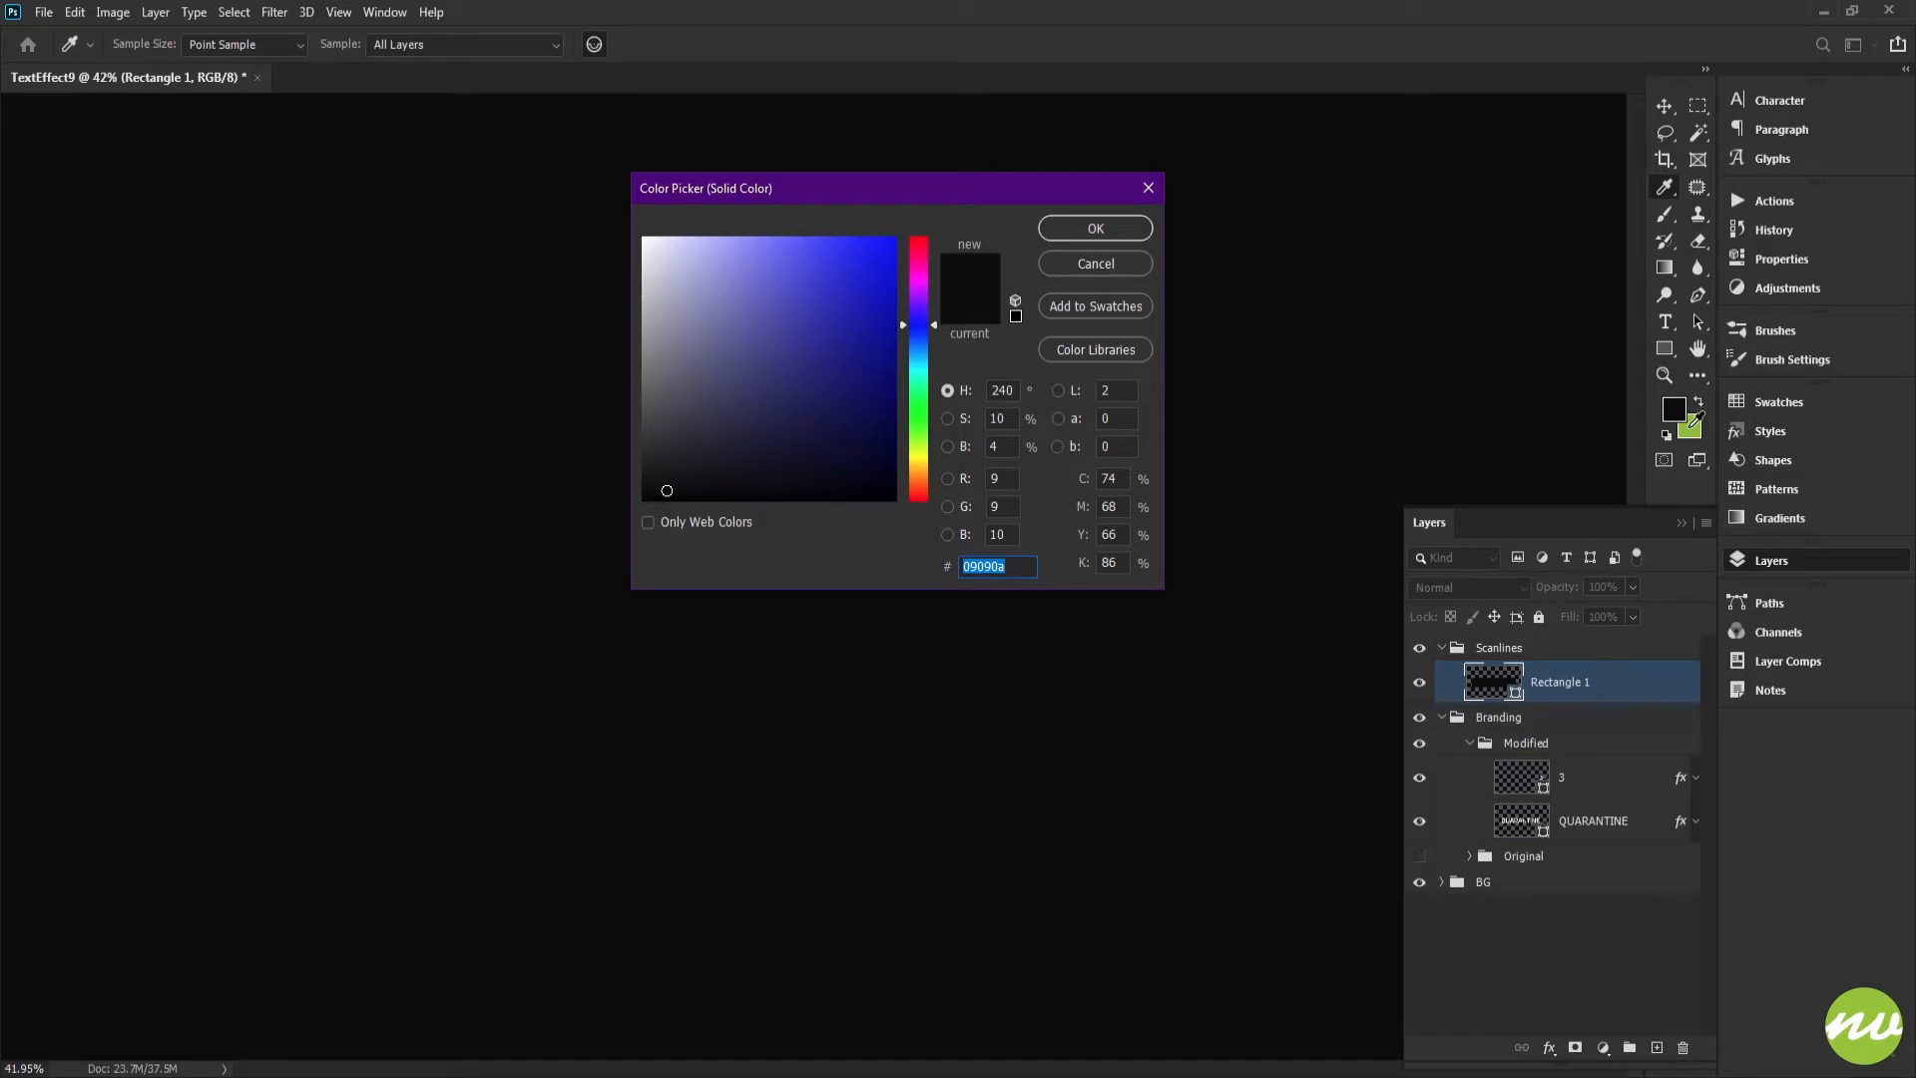
text(95c439)
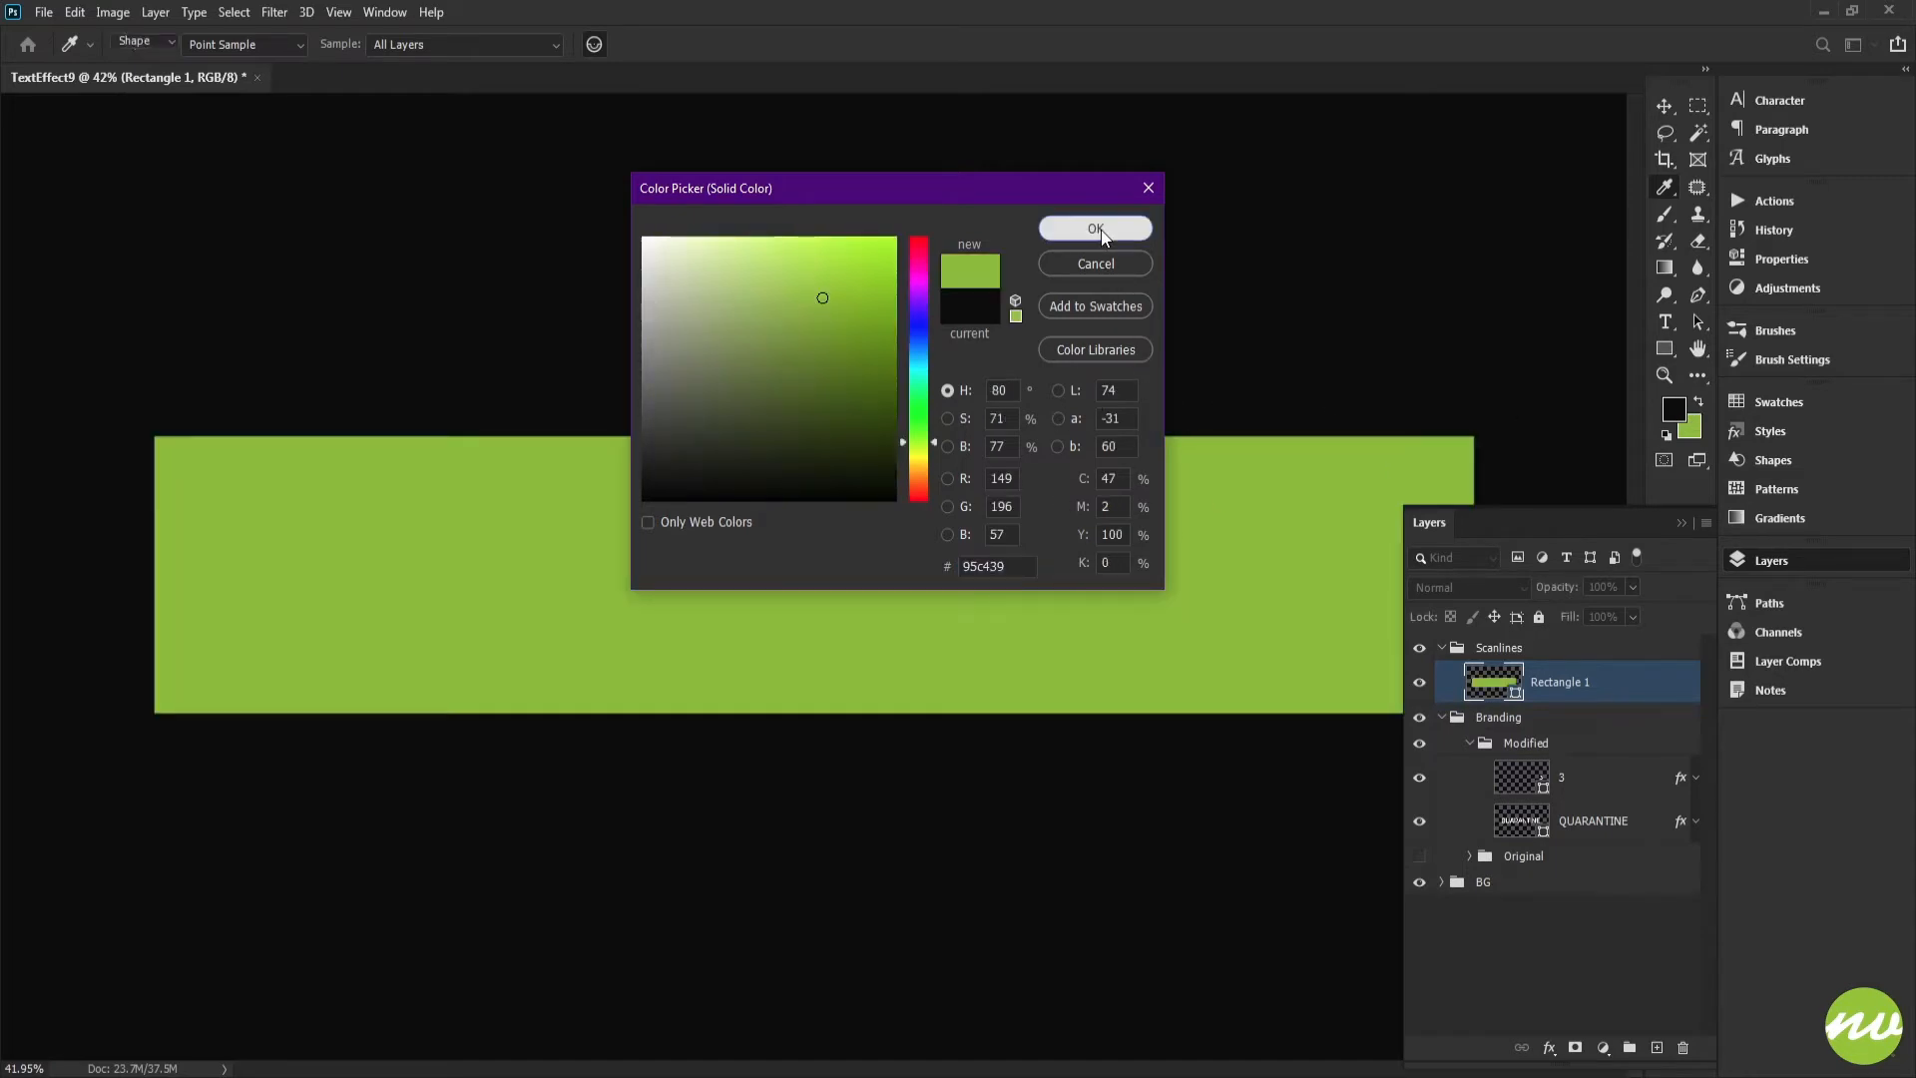
click(1098, 228)
Center the green rectangle vertically on the whole canvas, clear the selection and switch to the Hand tool.
key(v)
key(ctrl+a)
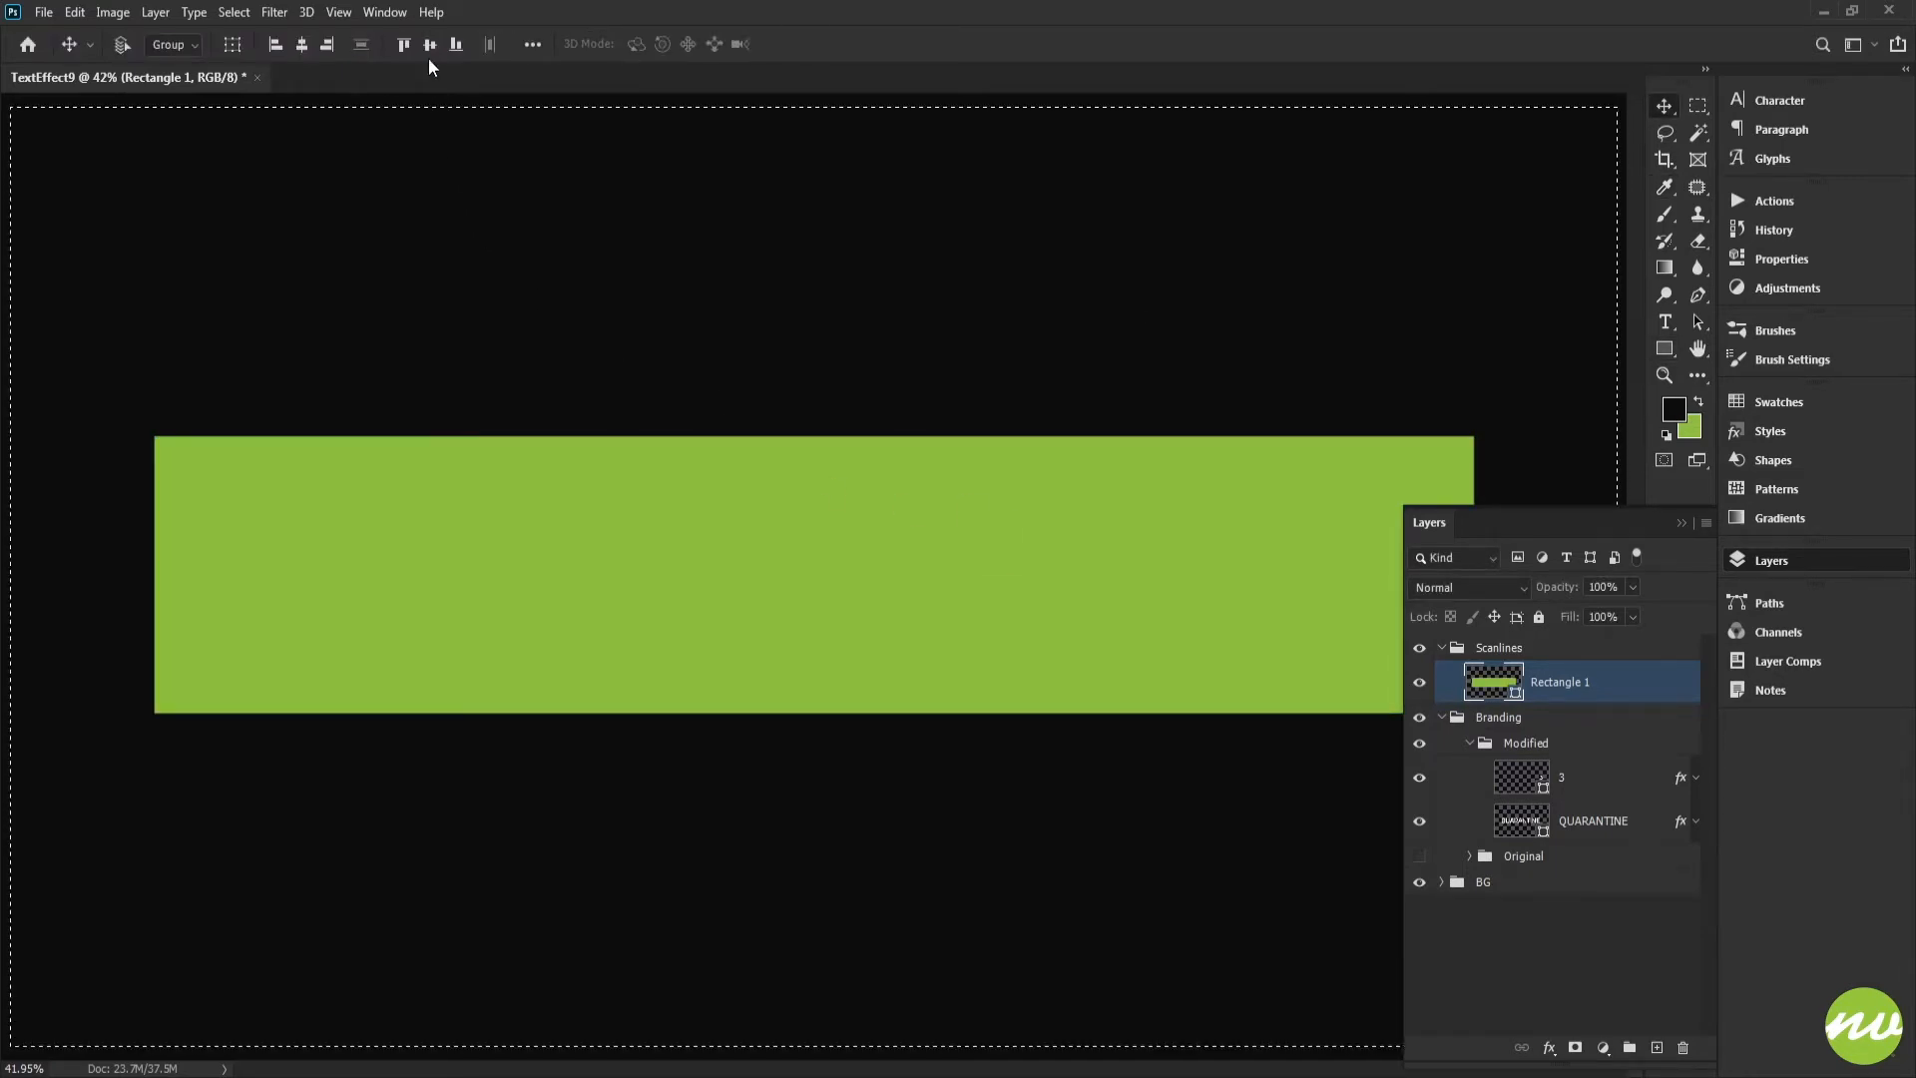
click(430, 44)
key(ctrl+d)
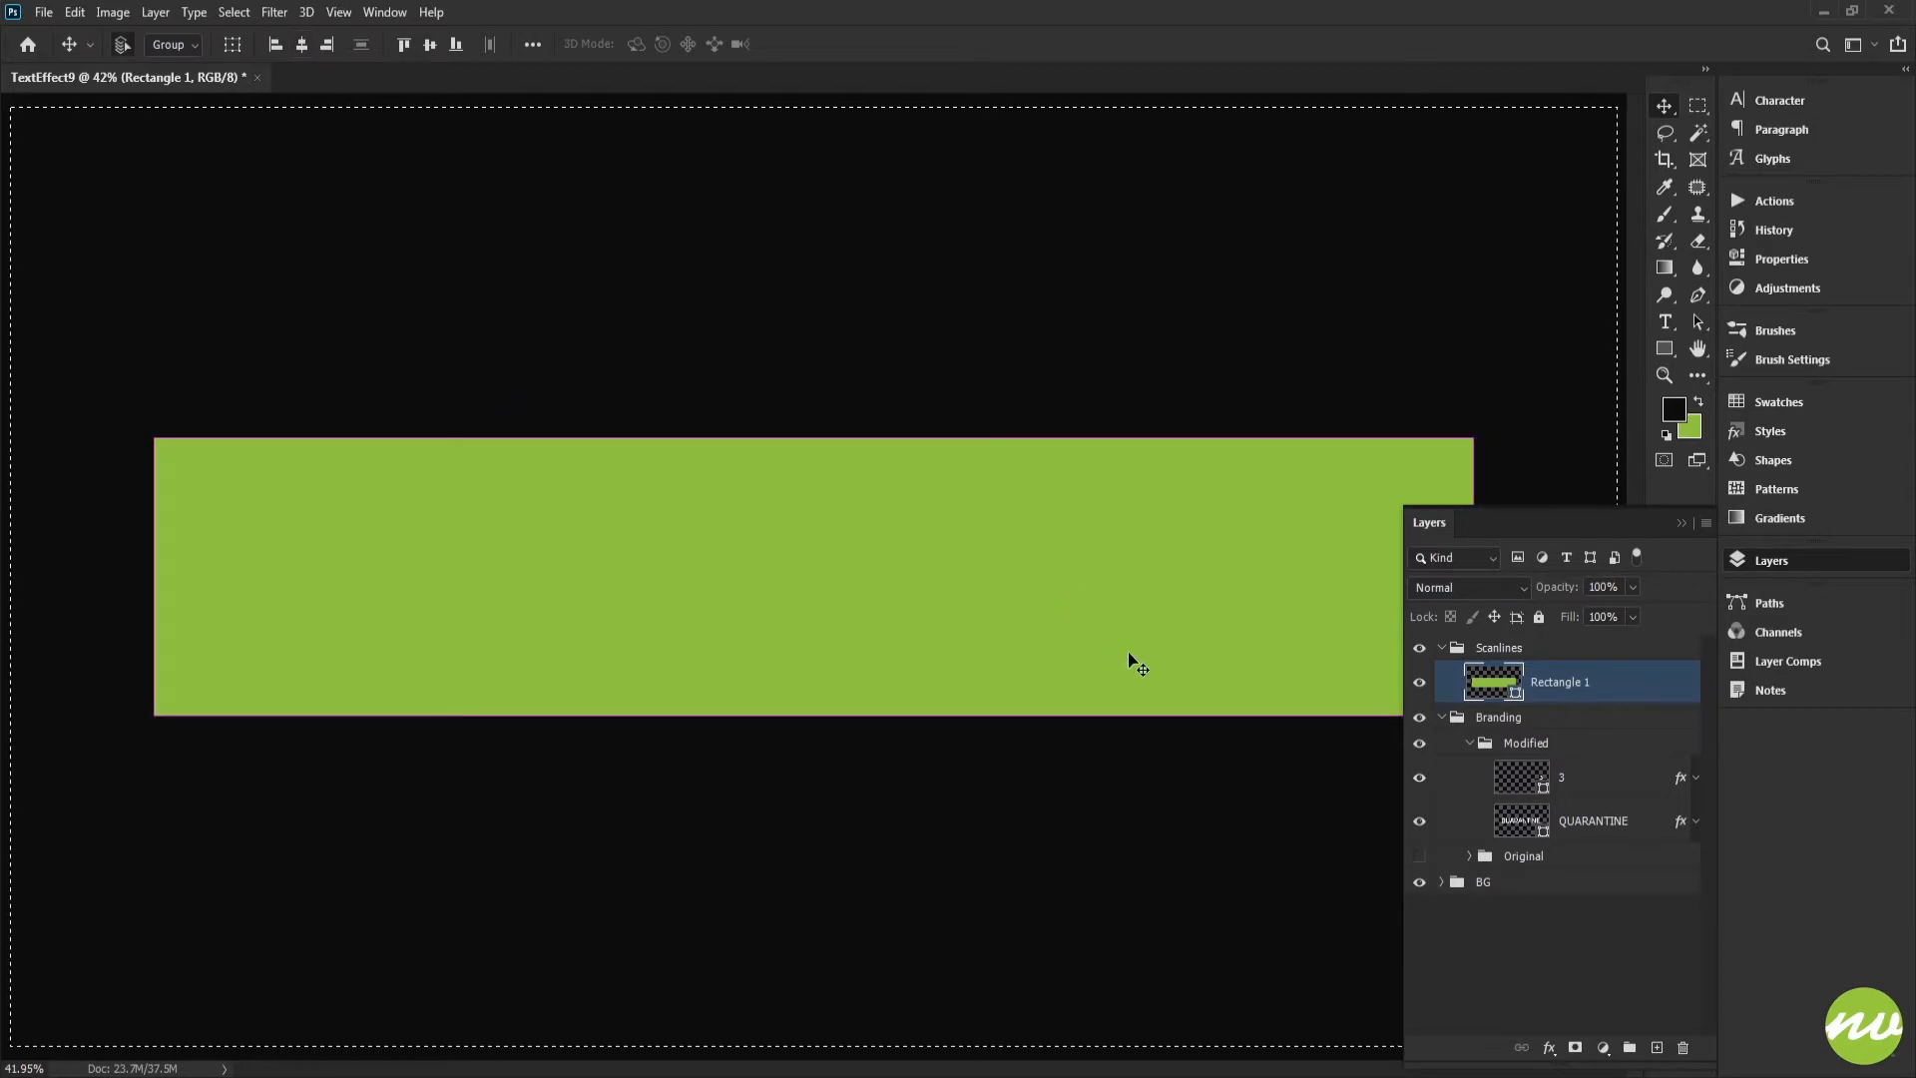
key(h)
Rename the rectangle layer to Scanlines and convert it to a smart object.
double_click(1552, 683)
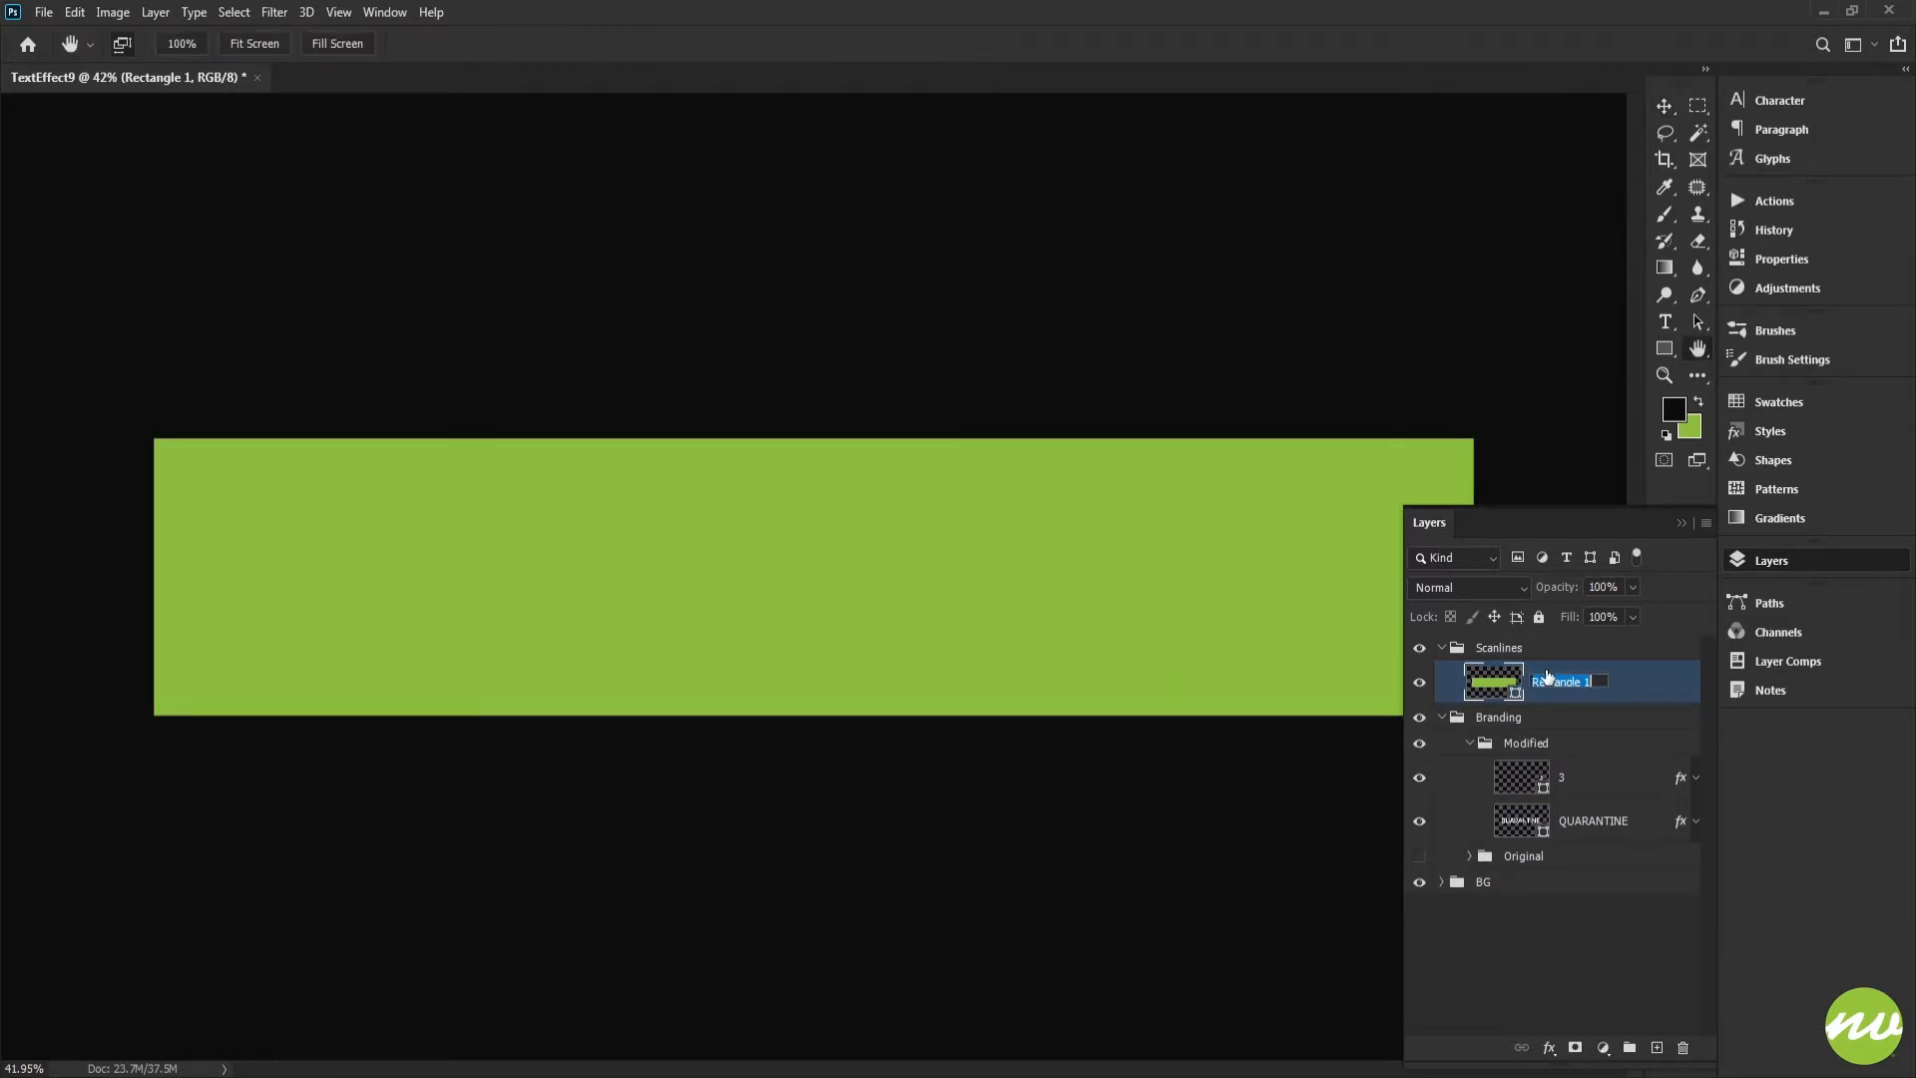
text(Scanlines)
key(Return)
right_click(1576, 698)
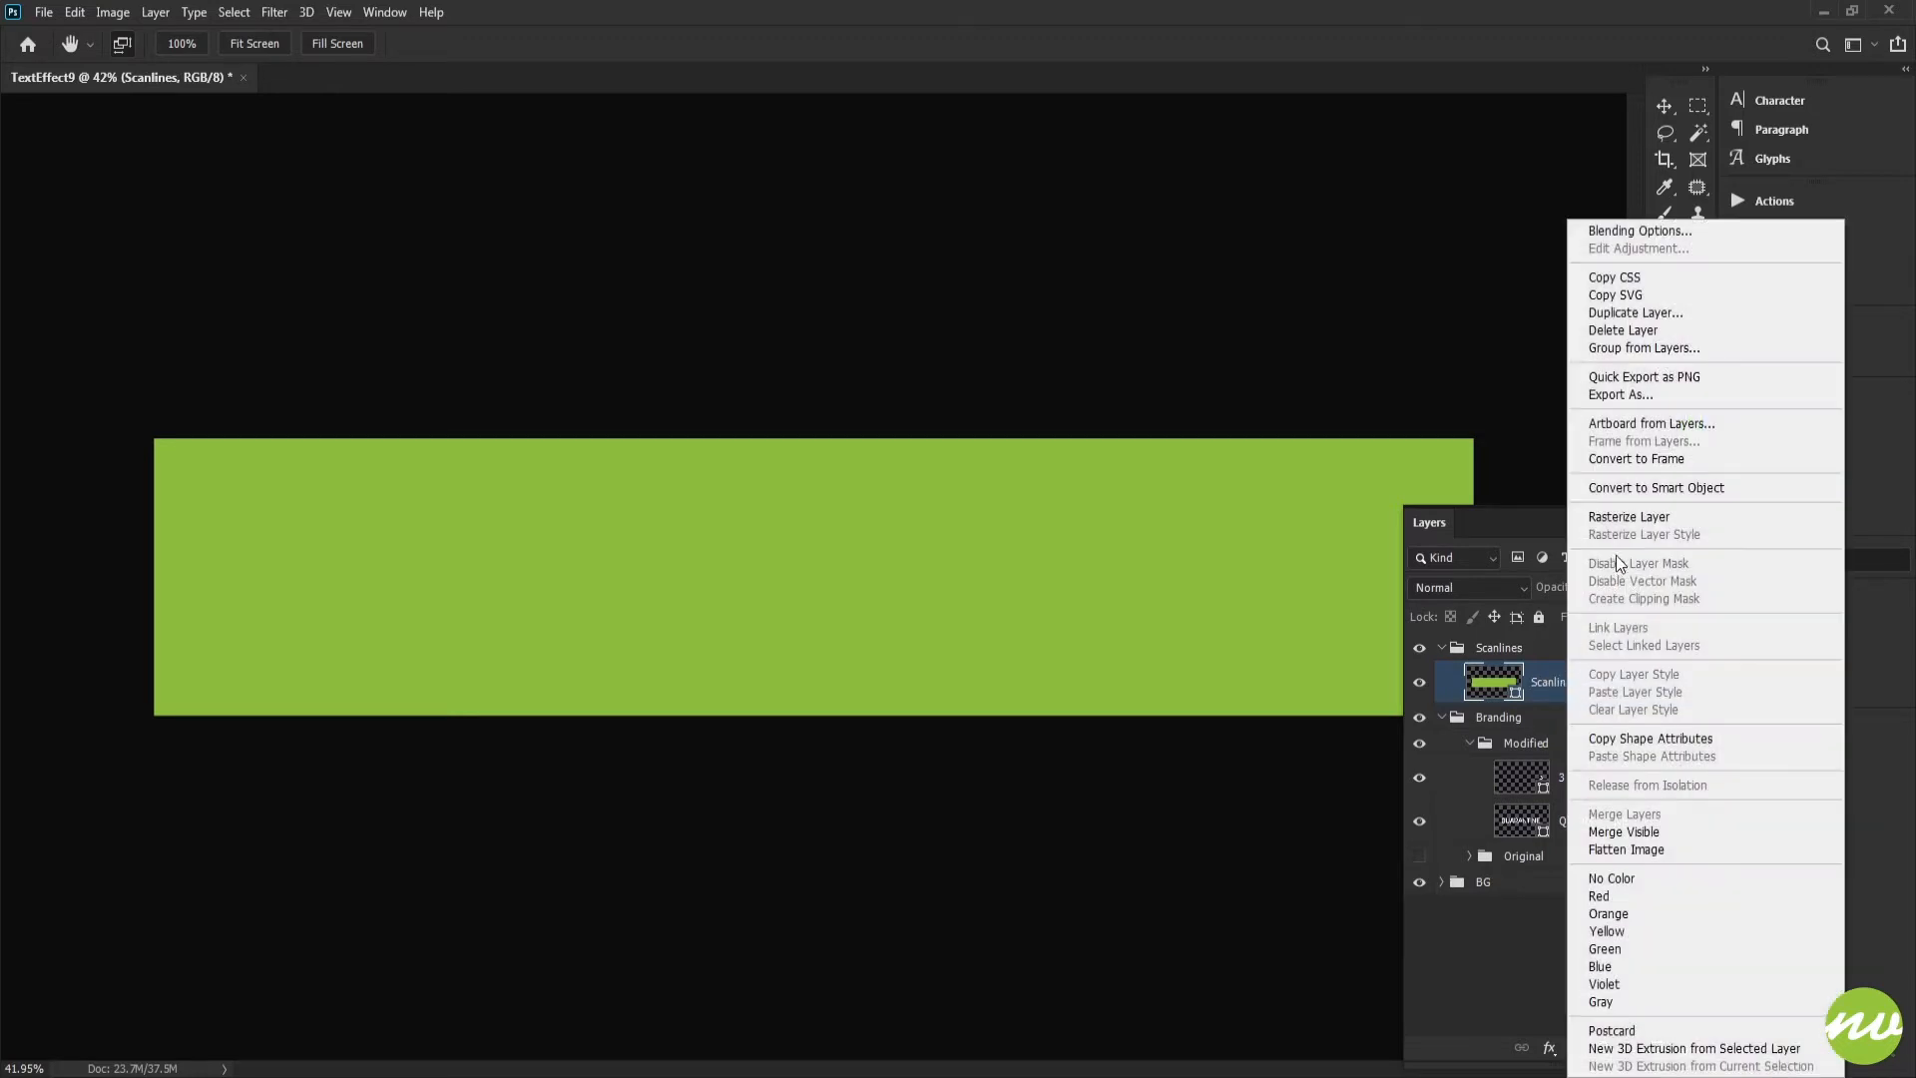
click(1632, 487)
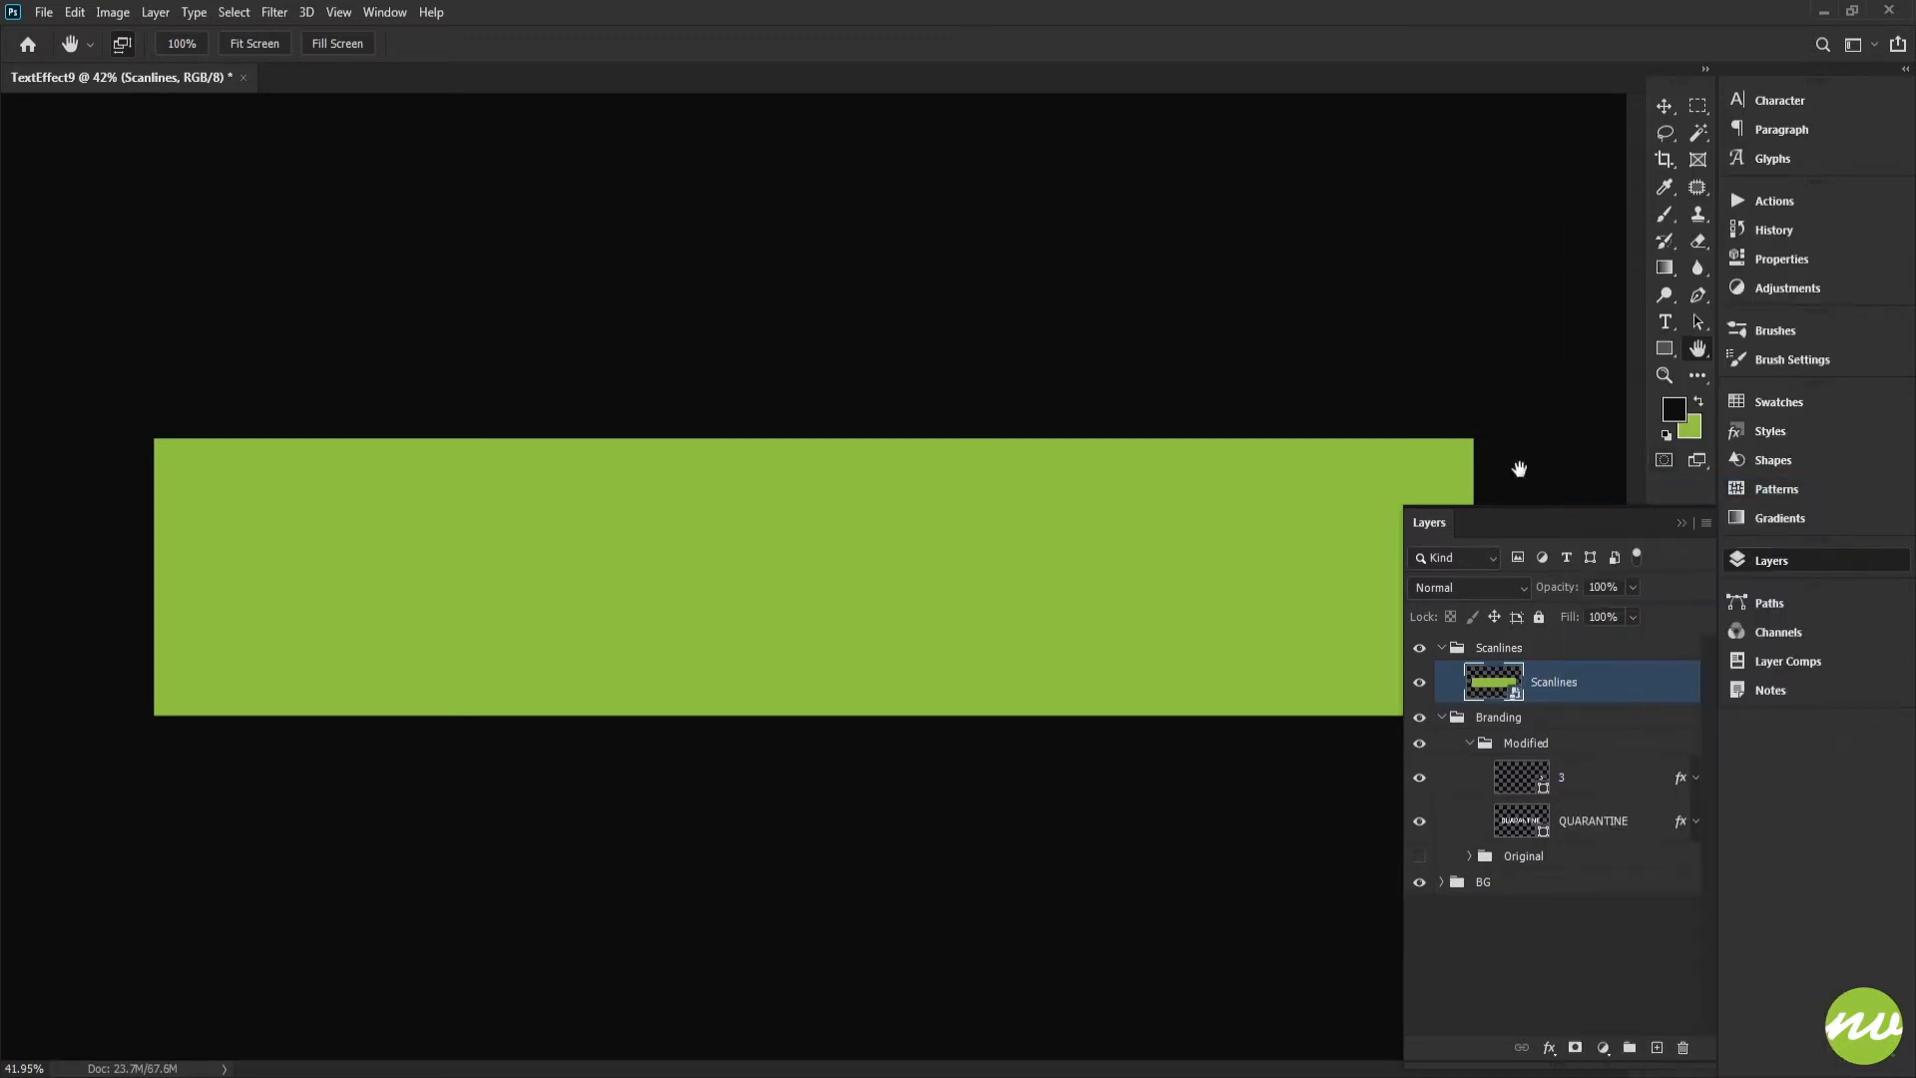
Open the Halftone Pattern sketch filter for the Scanlines smart object and bring the rectangle's right-hand edge into the preview.
click(274, 12)
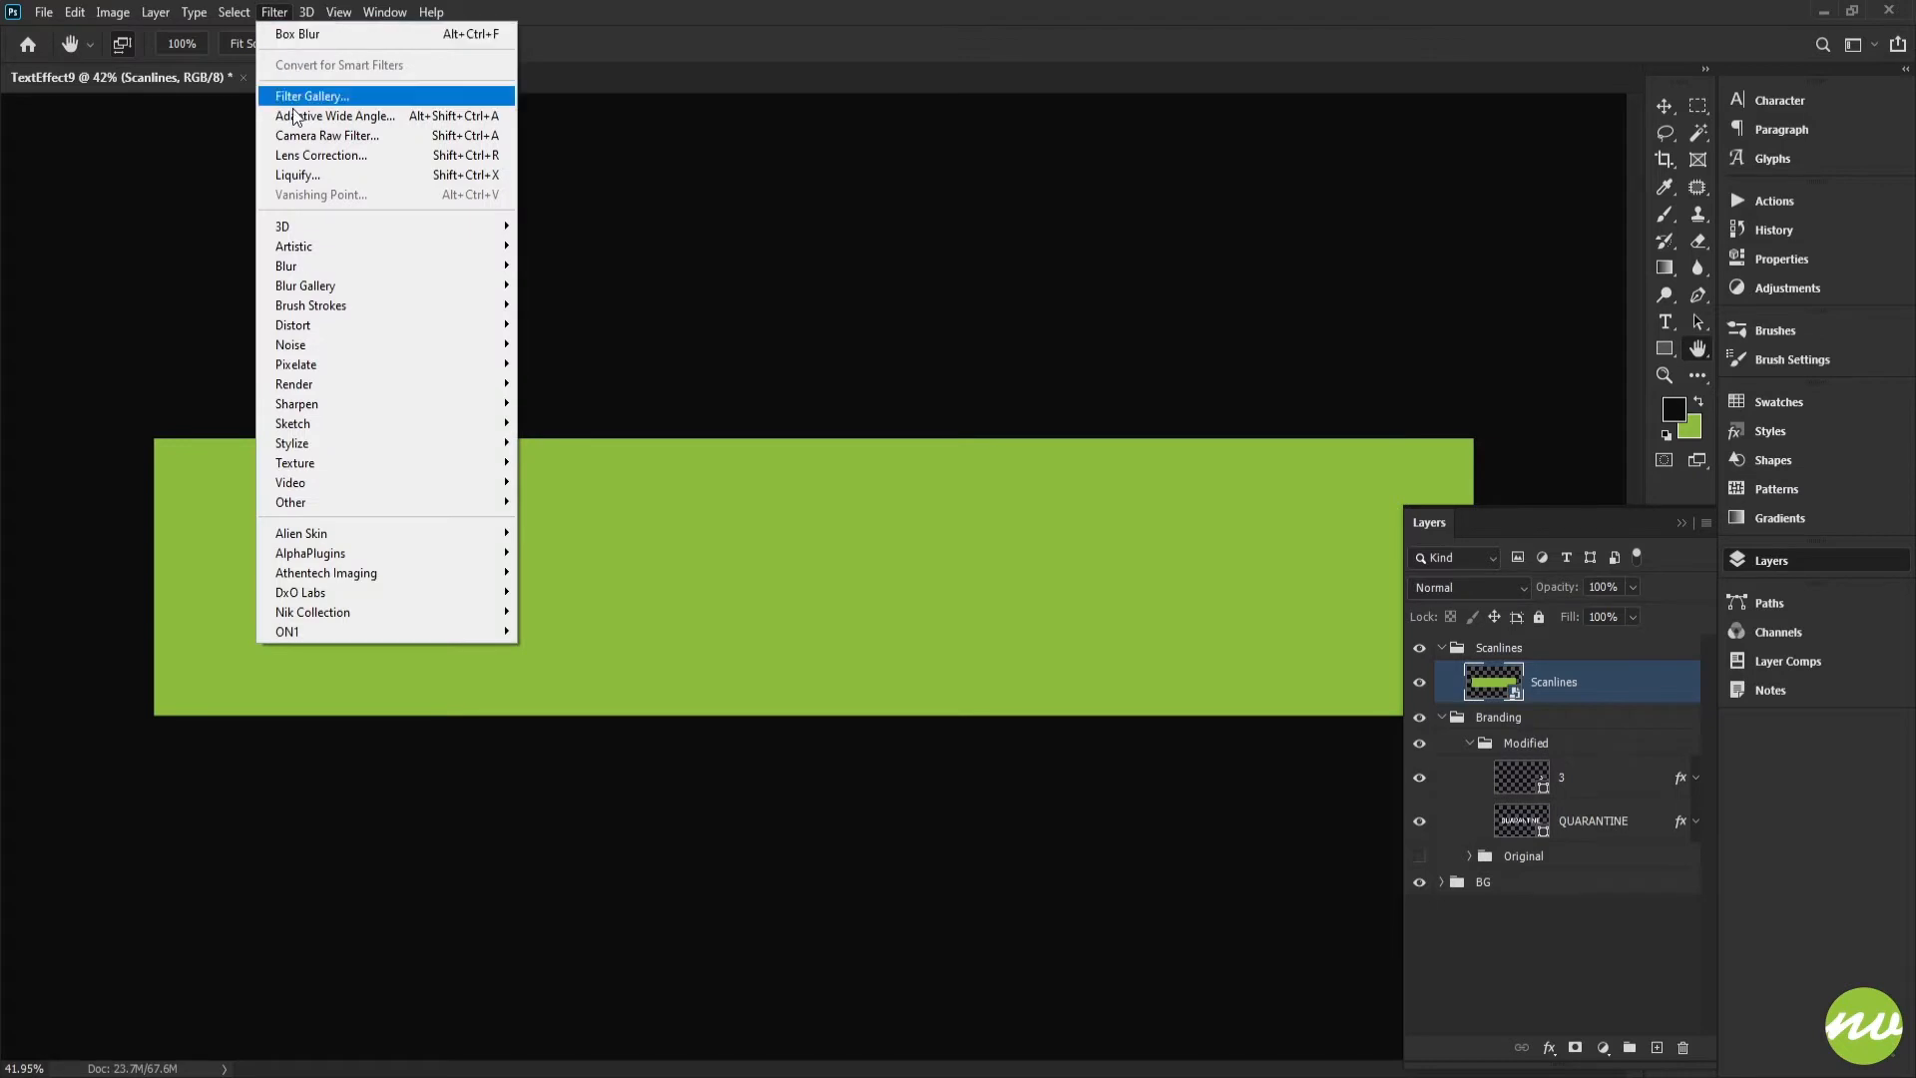
mouse_move(327, 421)
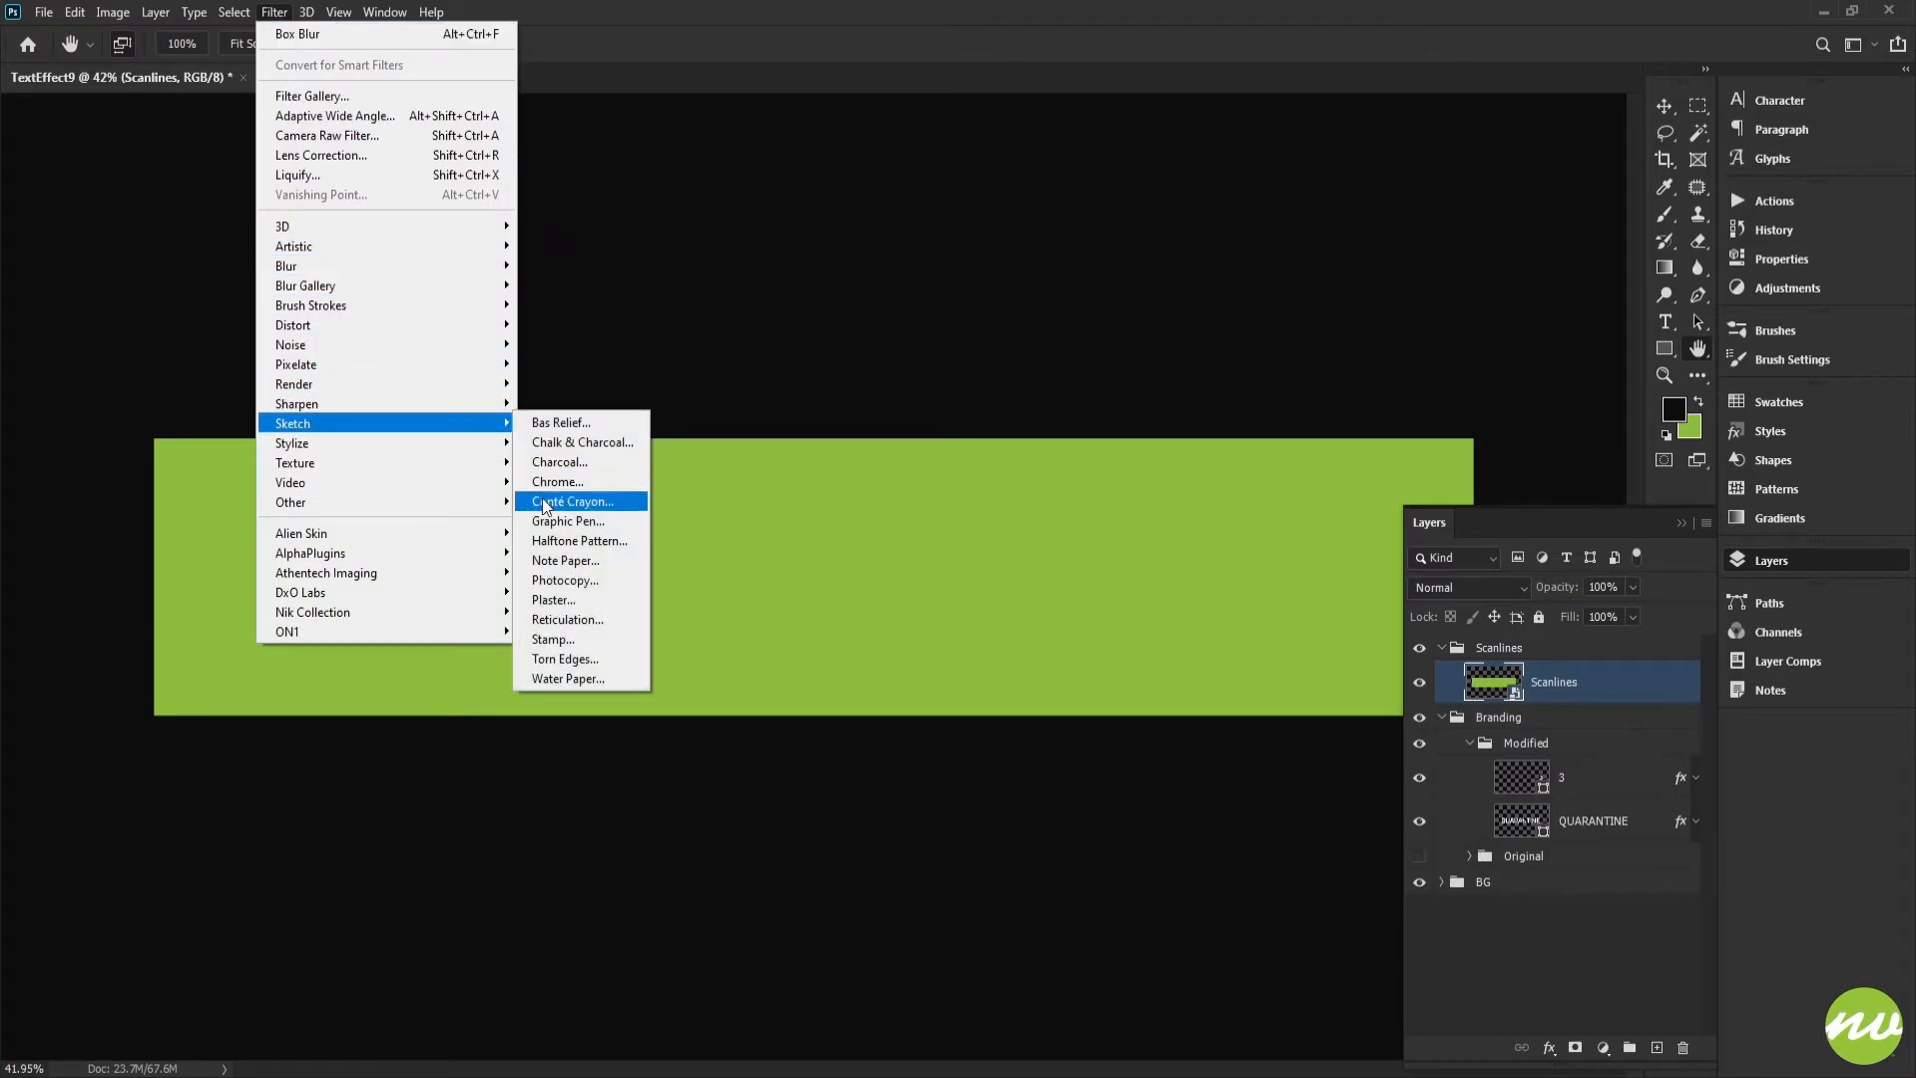
click(607, 543)
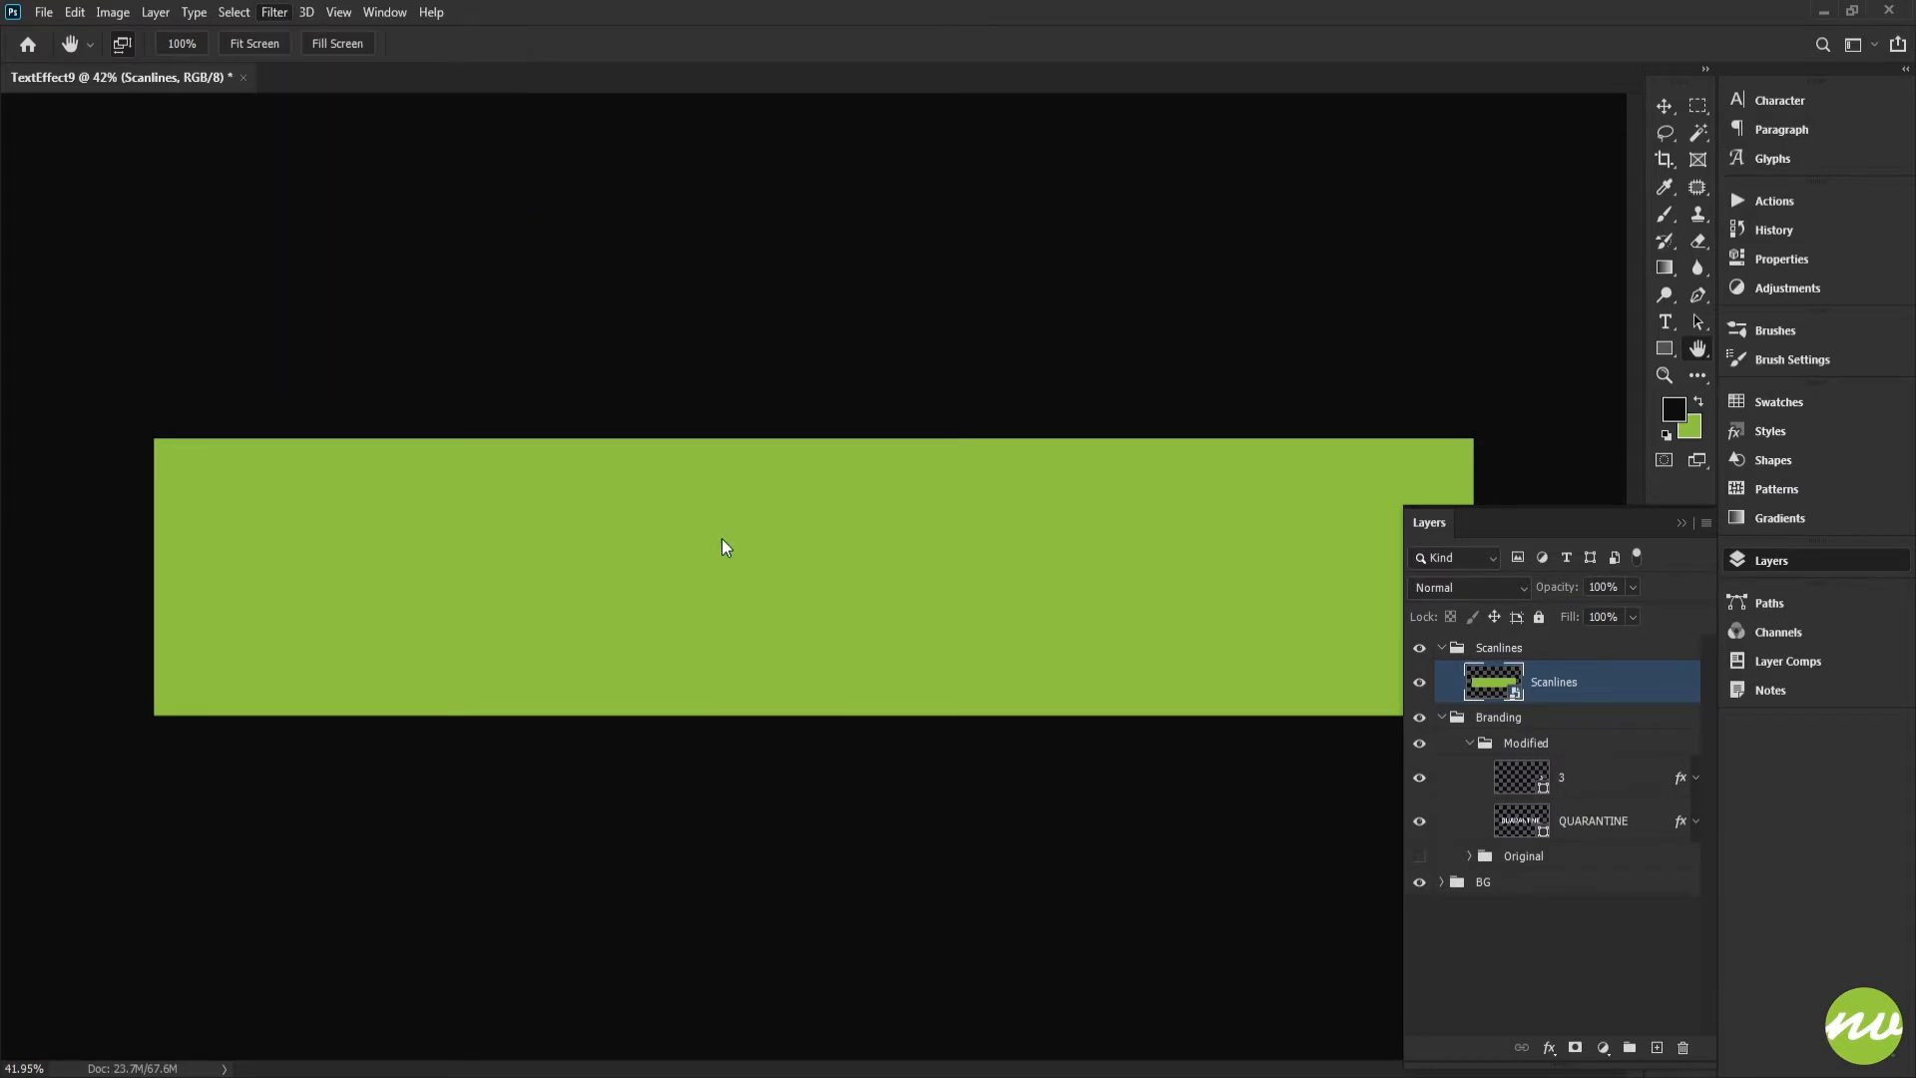
drag(1132, 438, 924, 299)
drag(1208, 607, 842, 244)
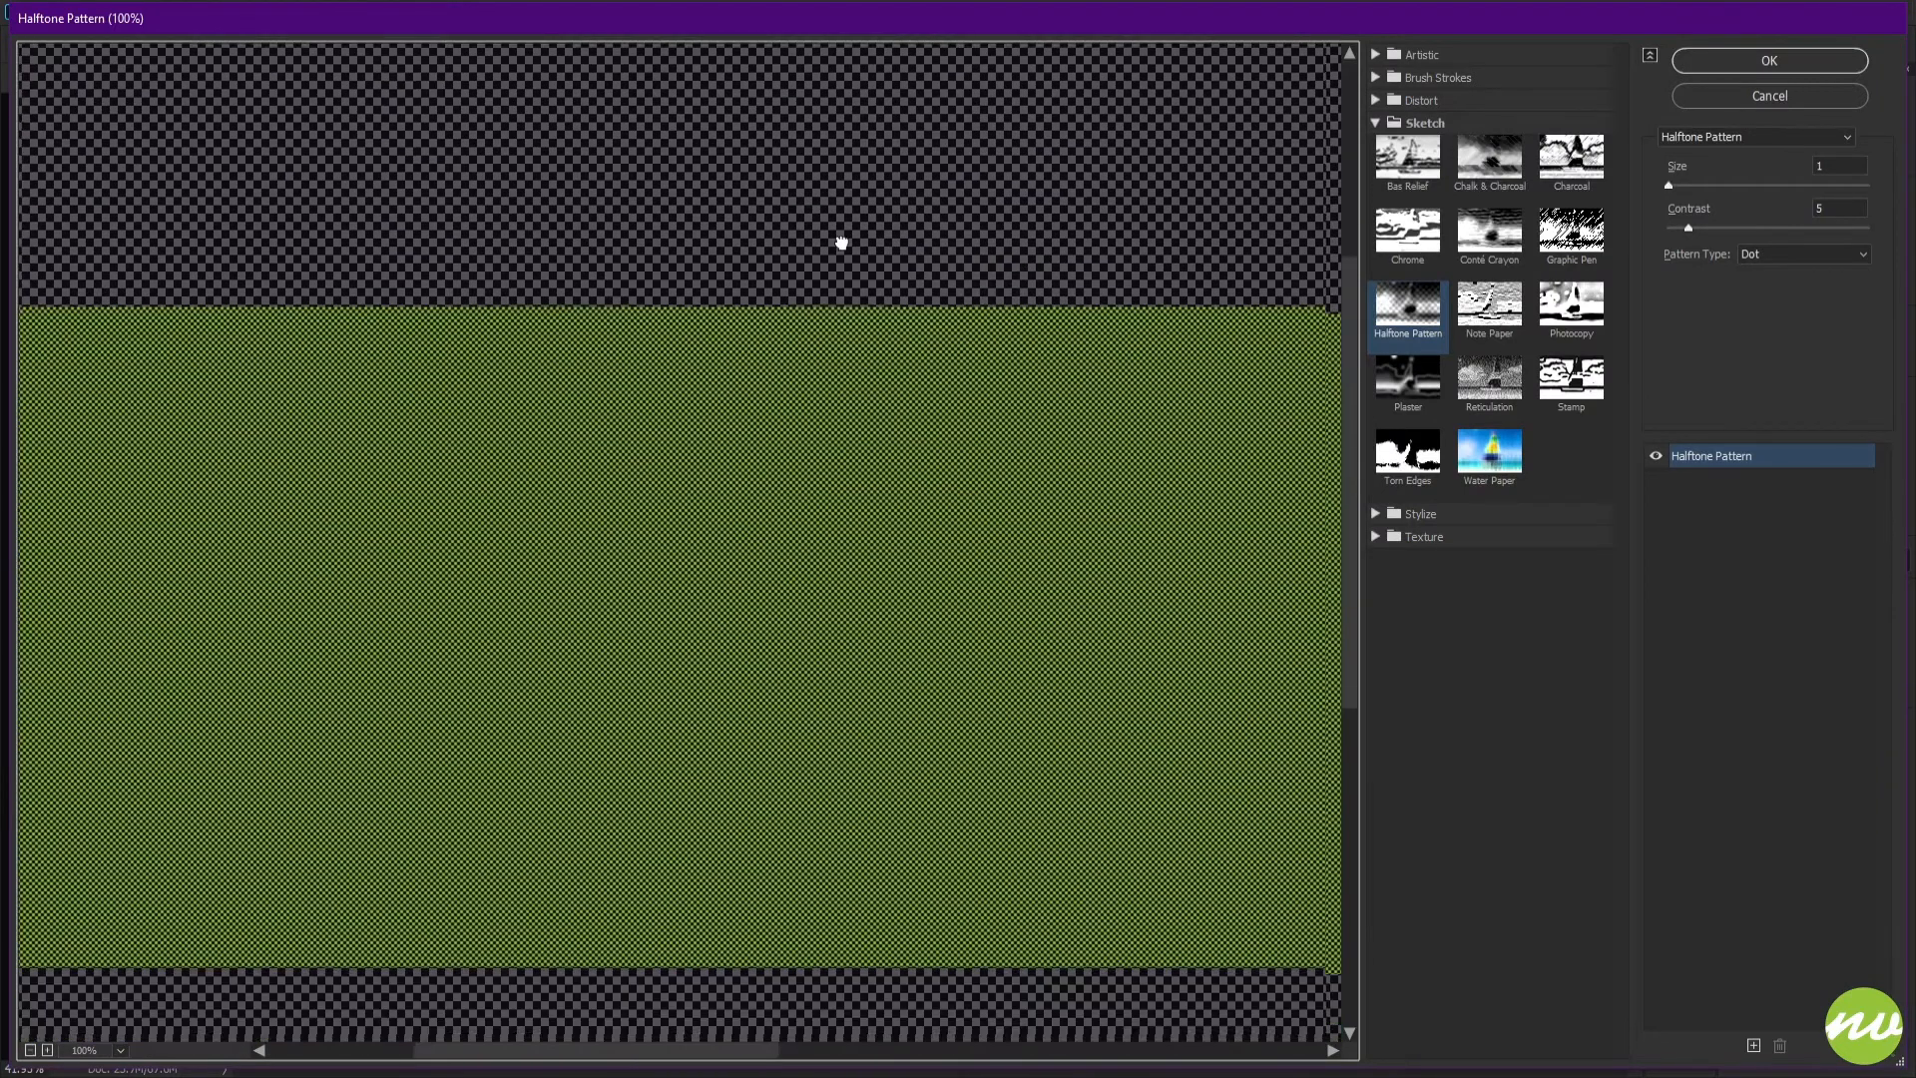
drag(779, 369, 296, 299)
drag(1297, 342, 577, 333)
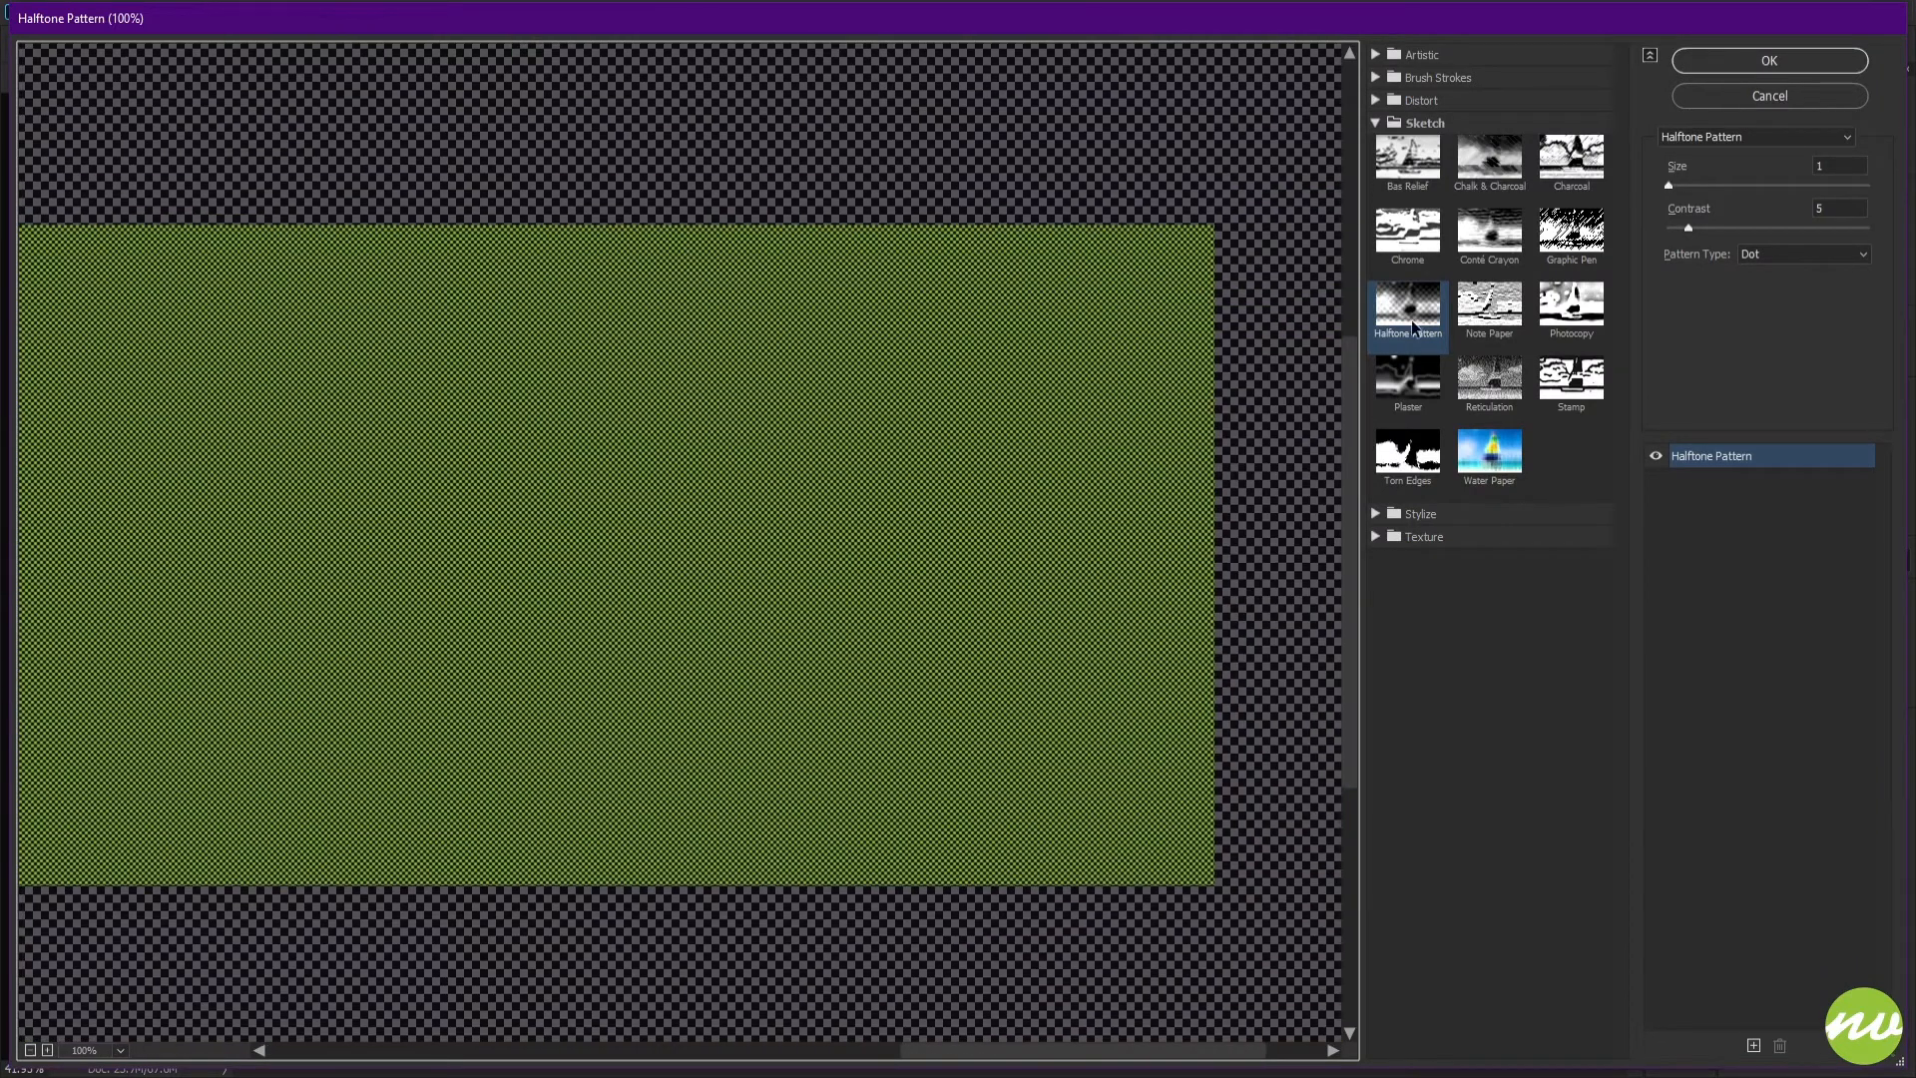
Set the halftone pattern type to Line with a contrast of 2 and apply the filter.
click(1777, 253)
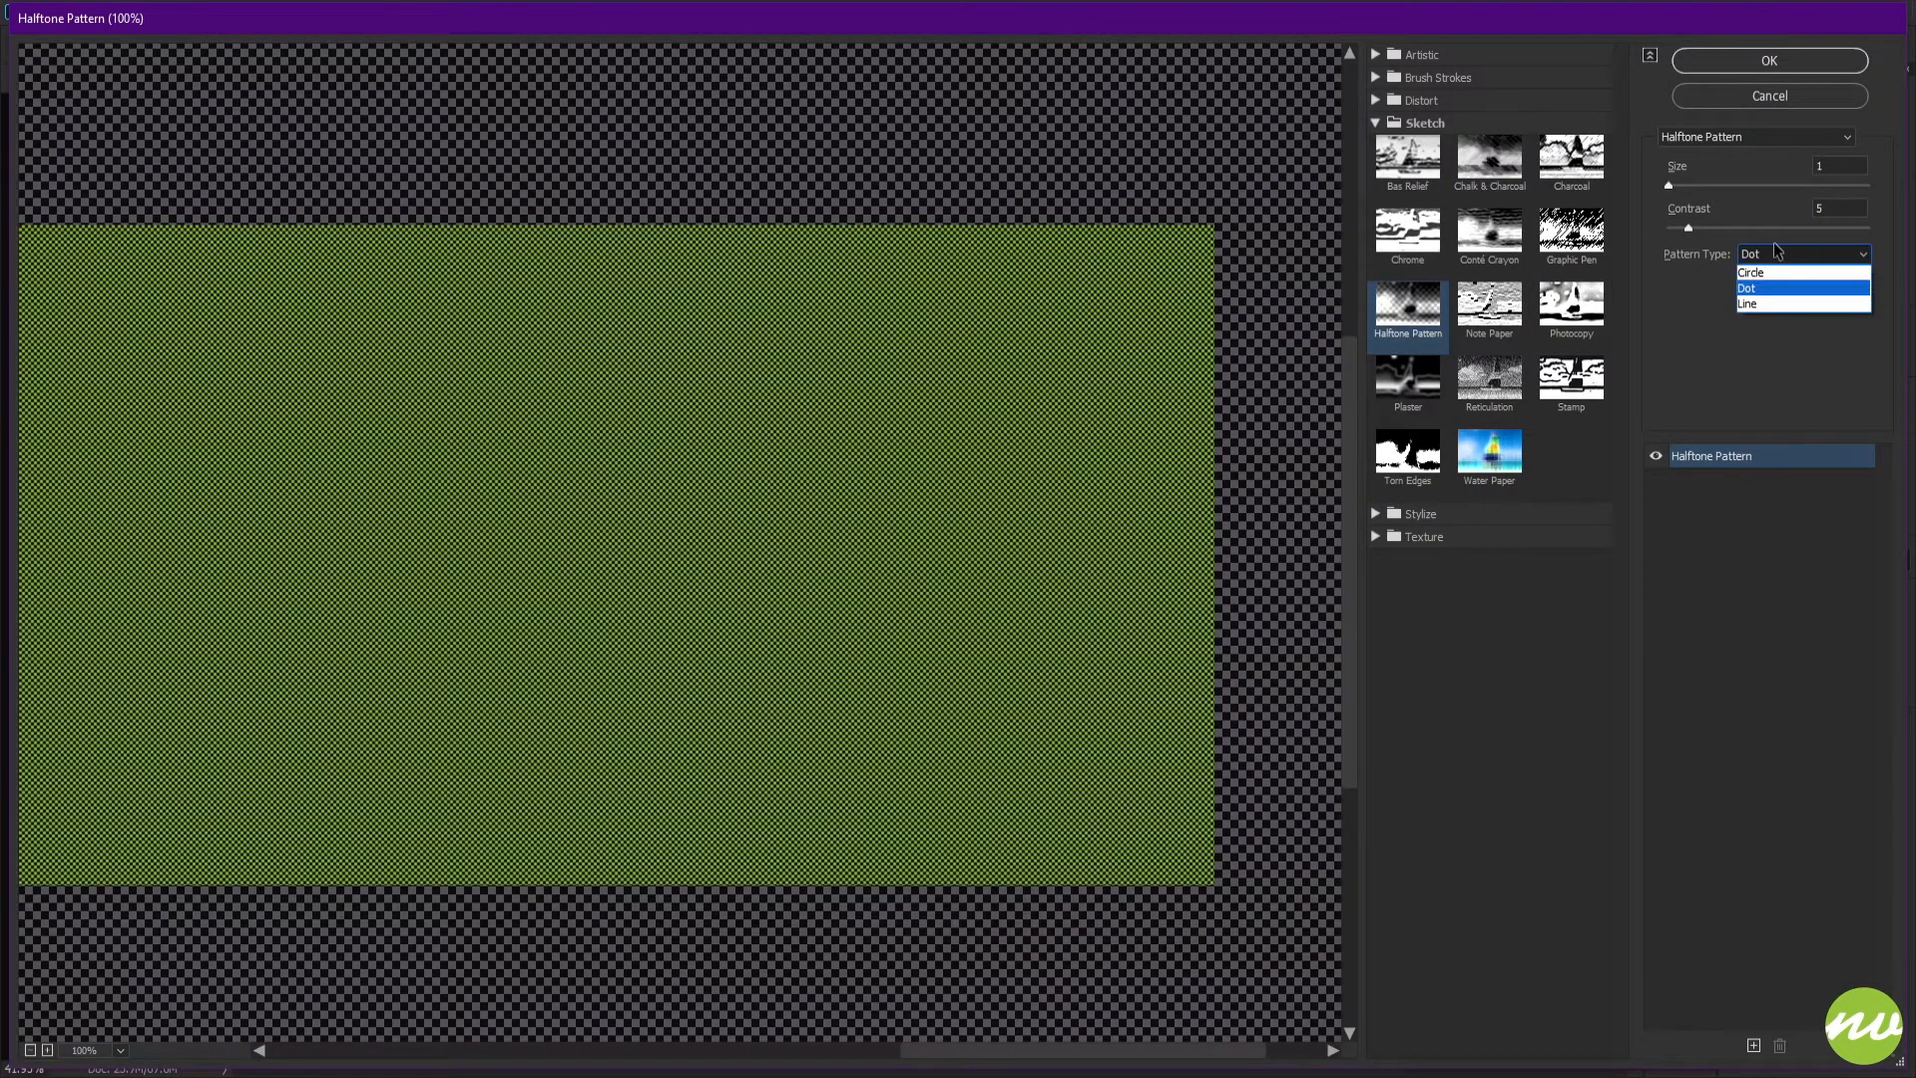
click(1770, 302)
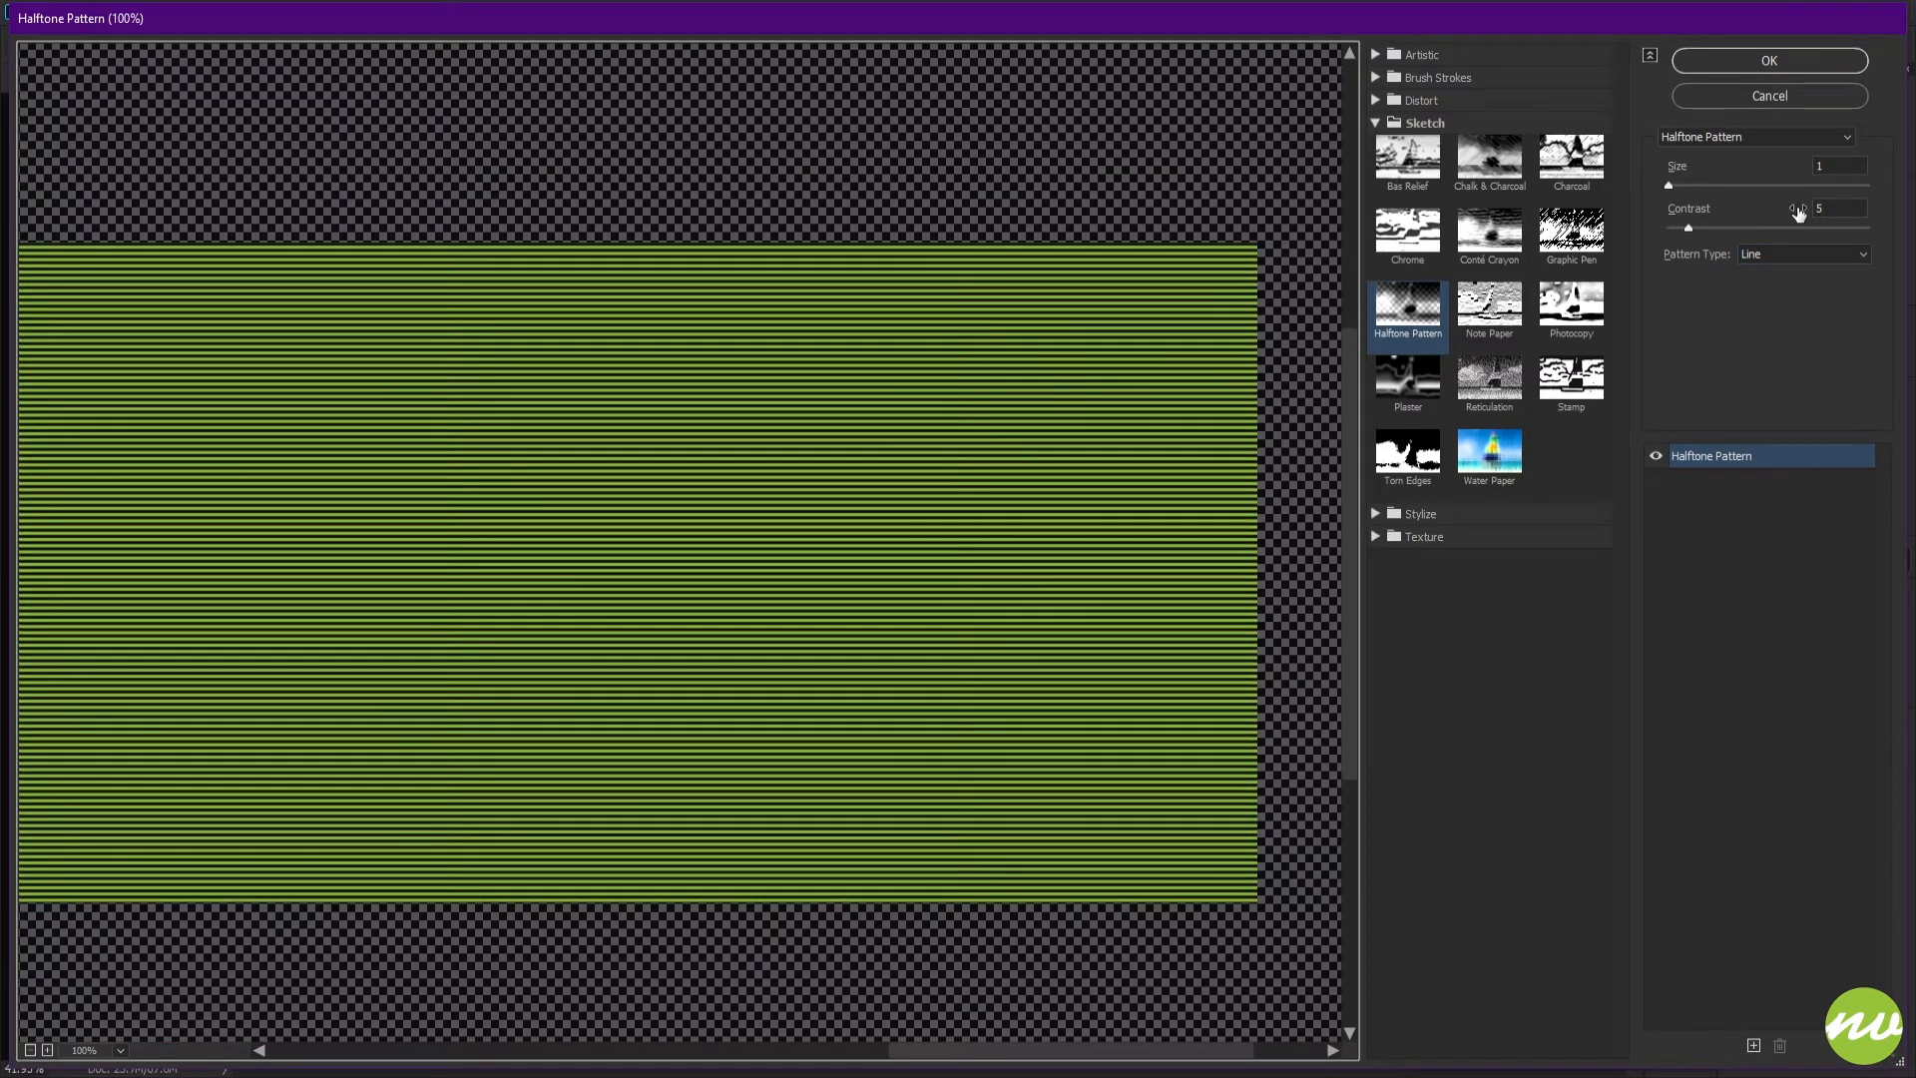
click(1696, 229)
text(2)
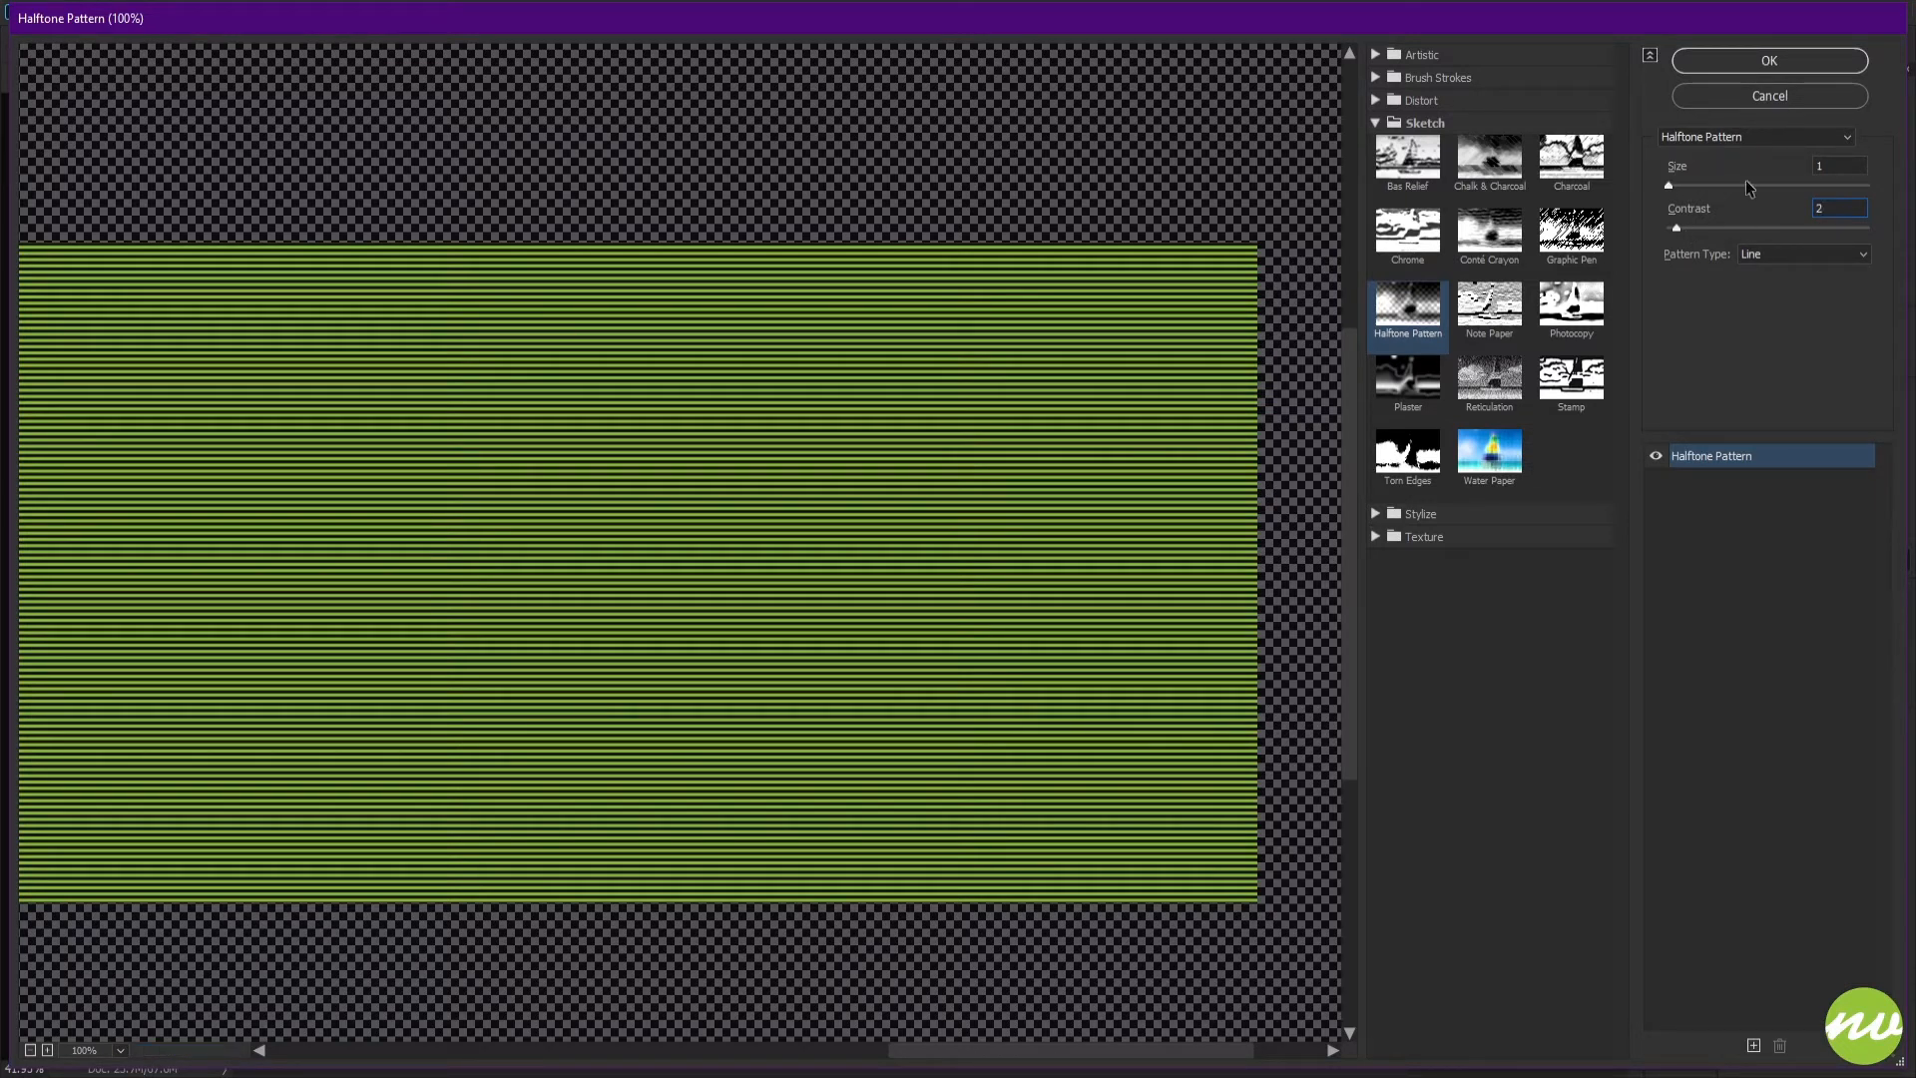
drag(1171, 346, 1176, 372)
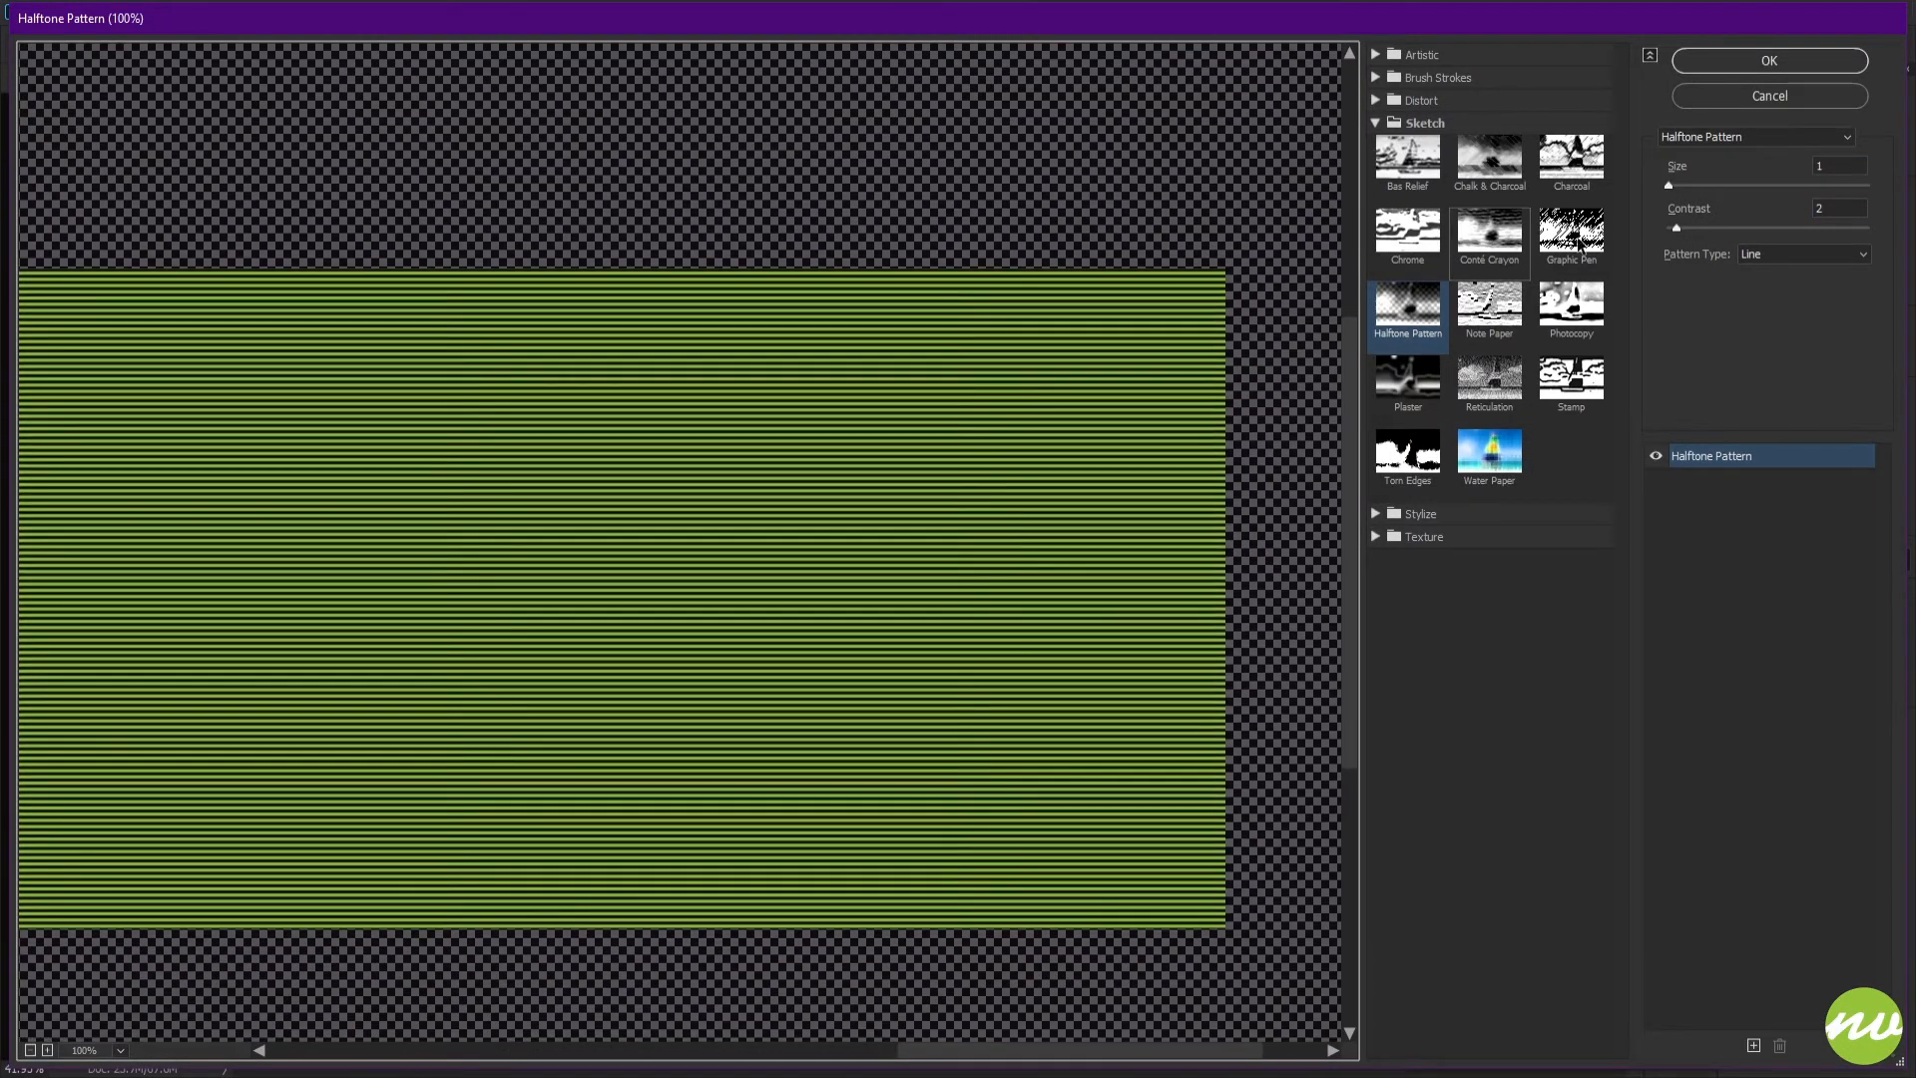
click(1736, 63)
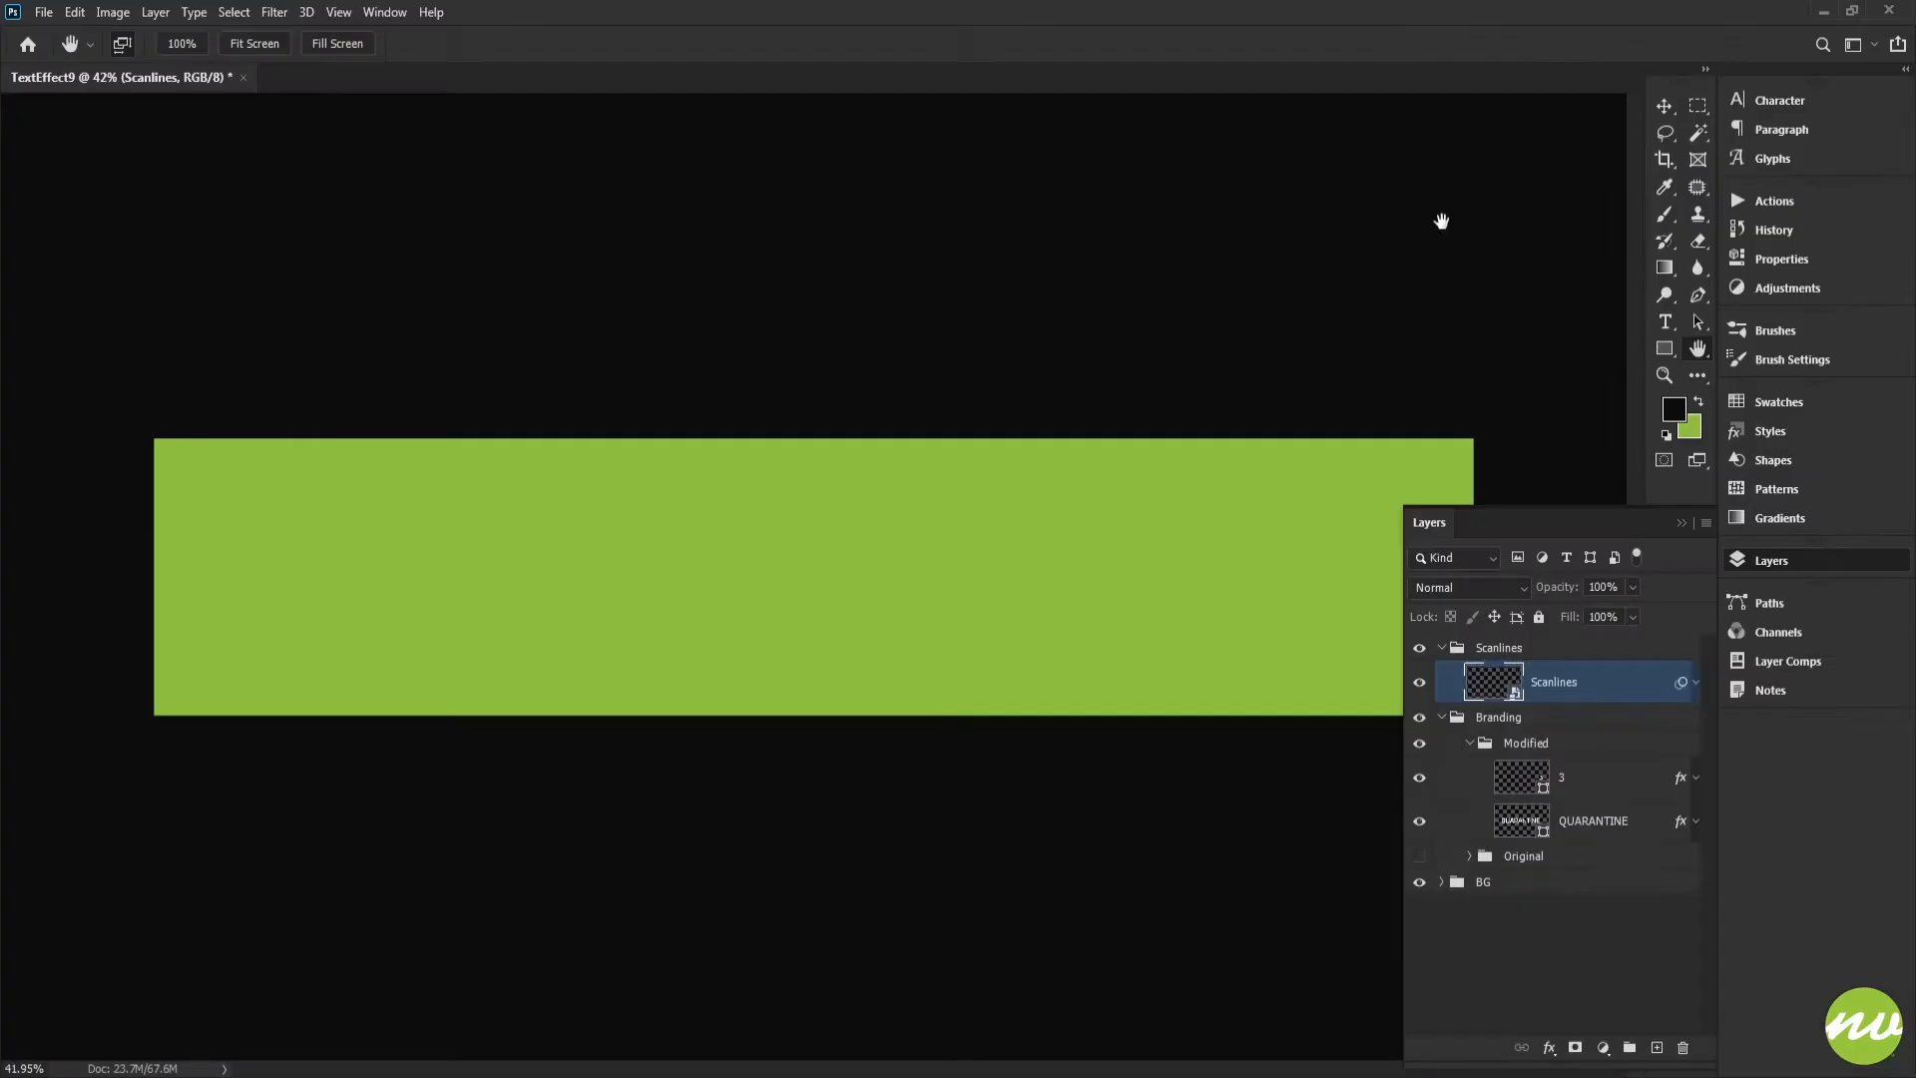
Mask the Scanlines layer to the combined outlines of the QUARANTINE and 3 shapes.
click(195, 43)
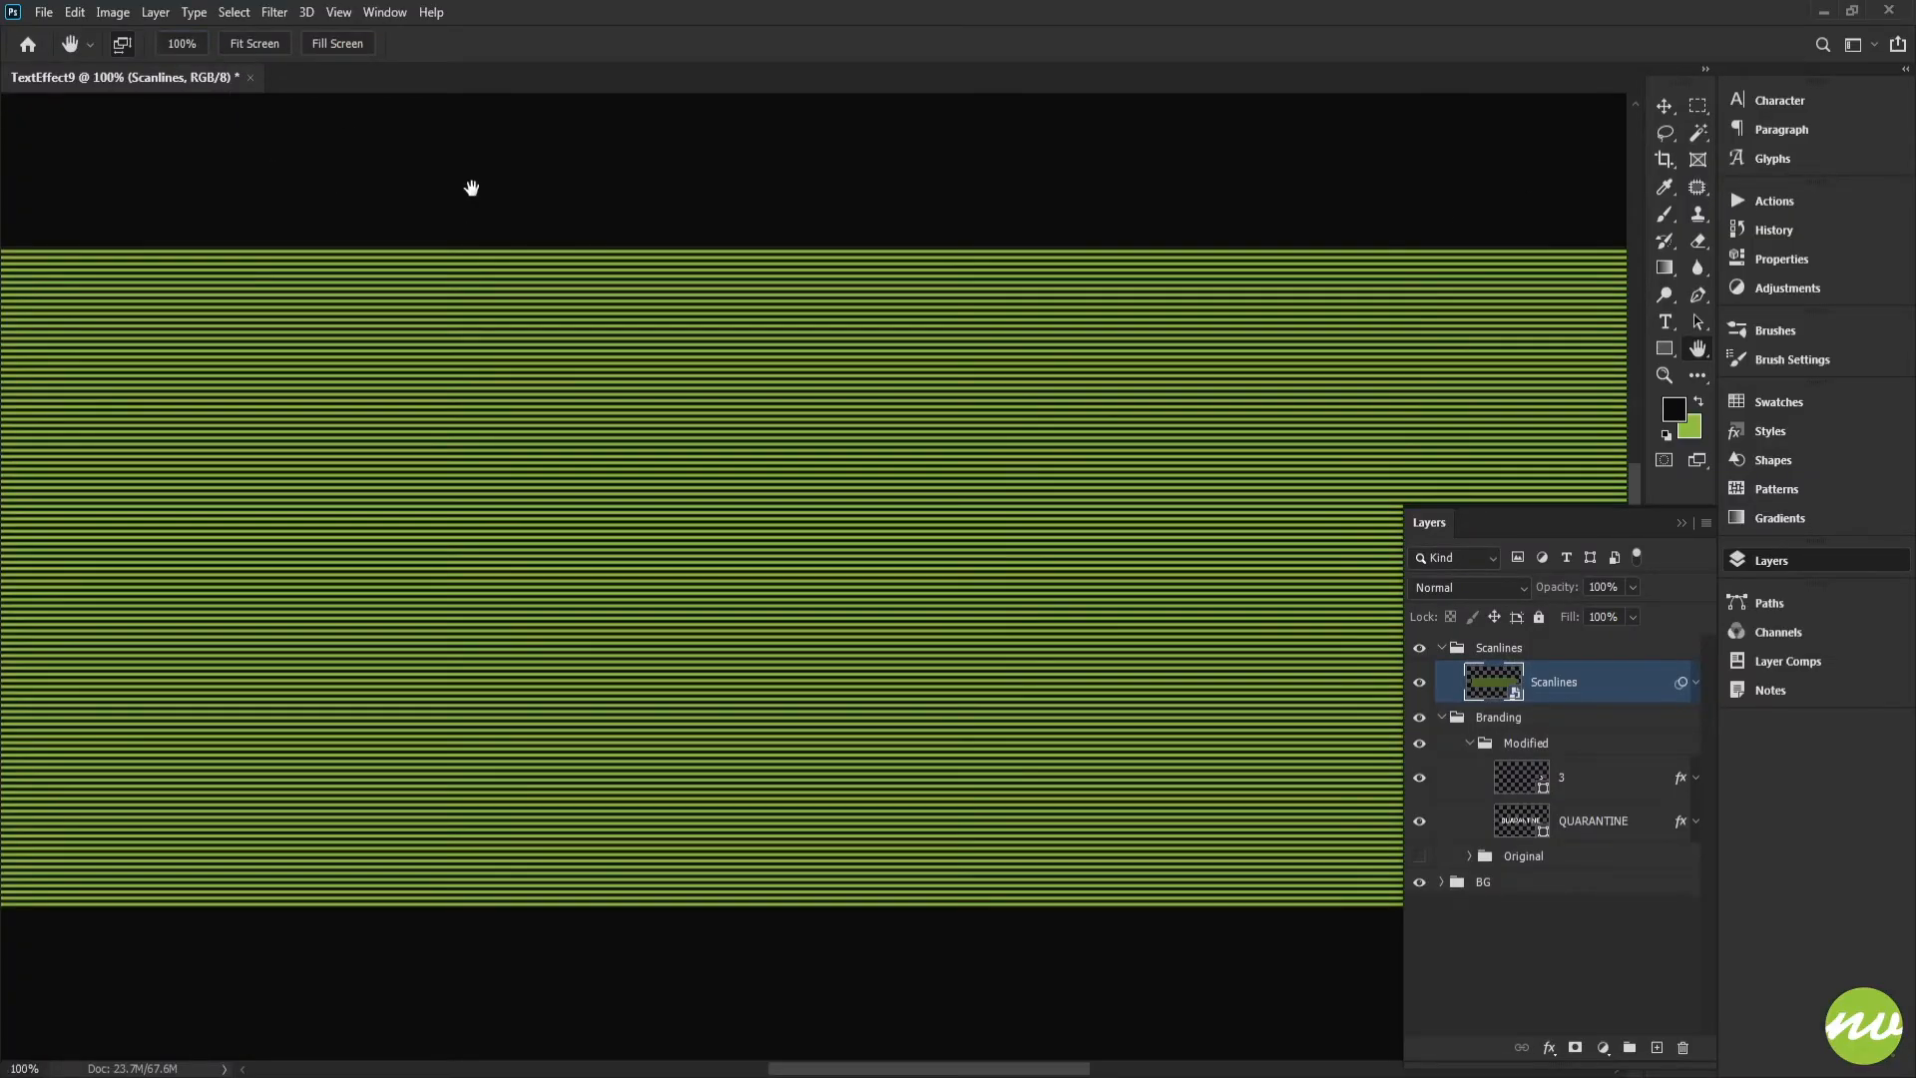
drag(1339, 339, 681, 292)
drag(1146, 332, 1258, 308)
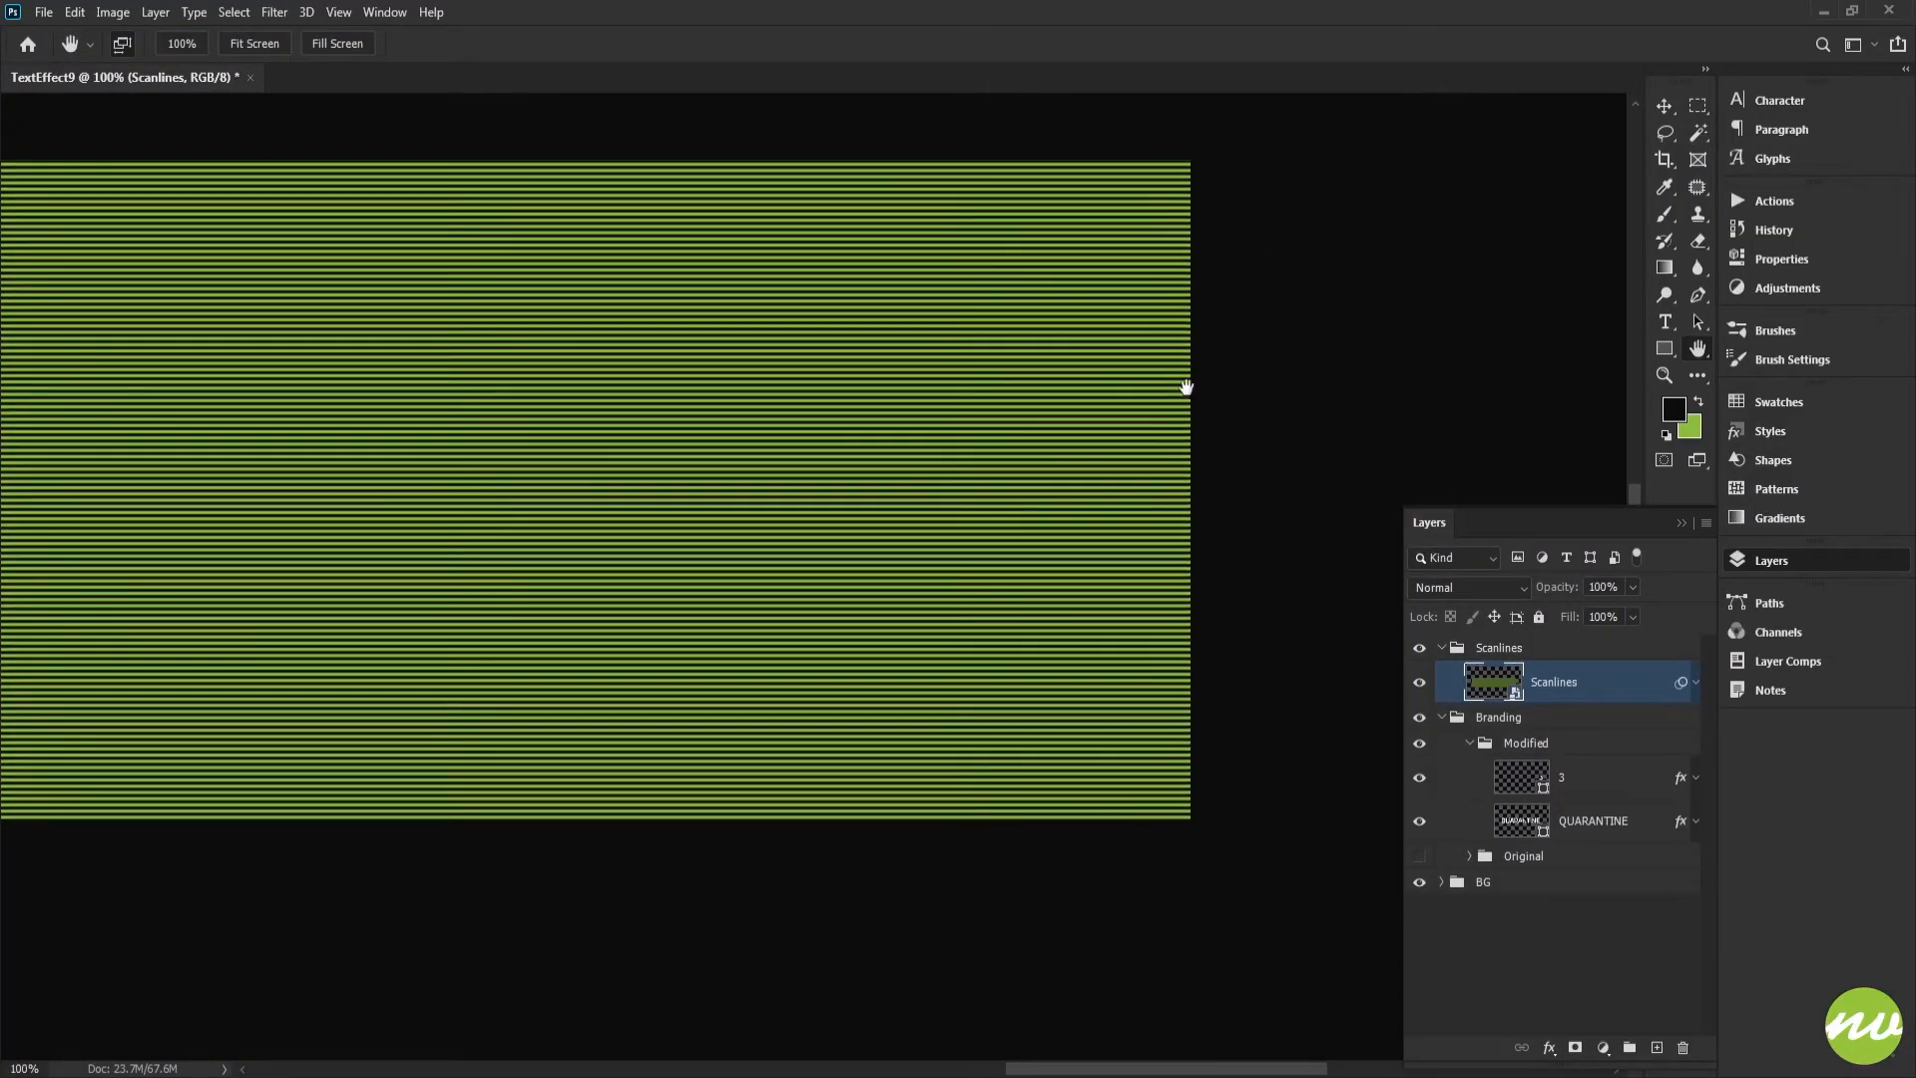
ctrl+click(1532, 826)
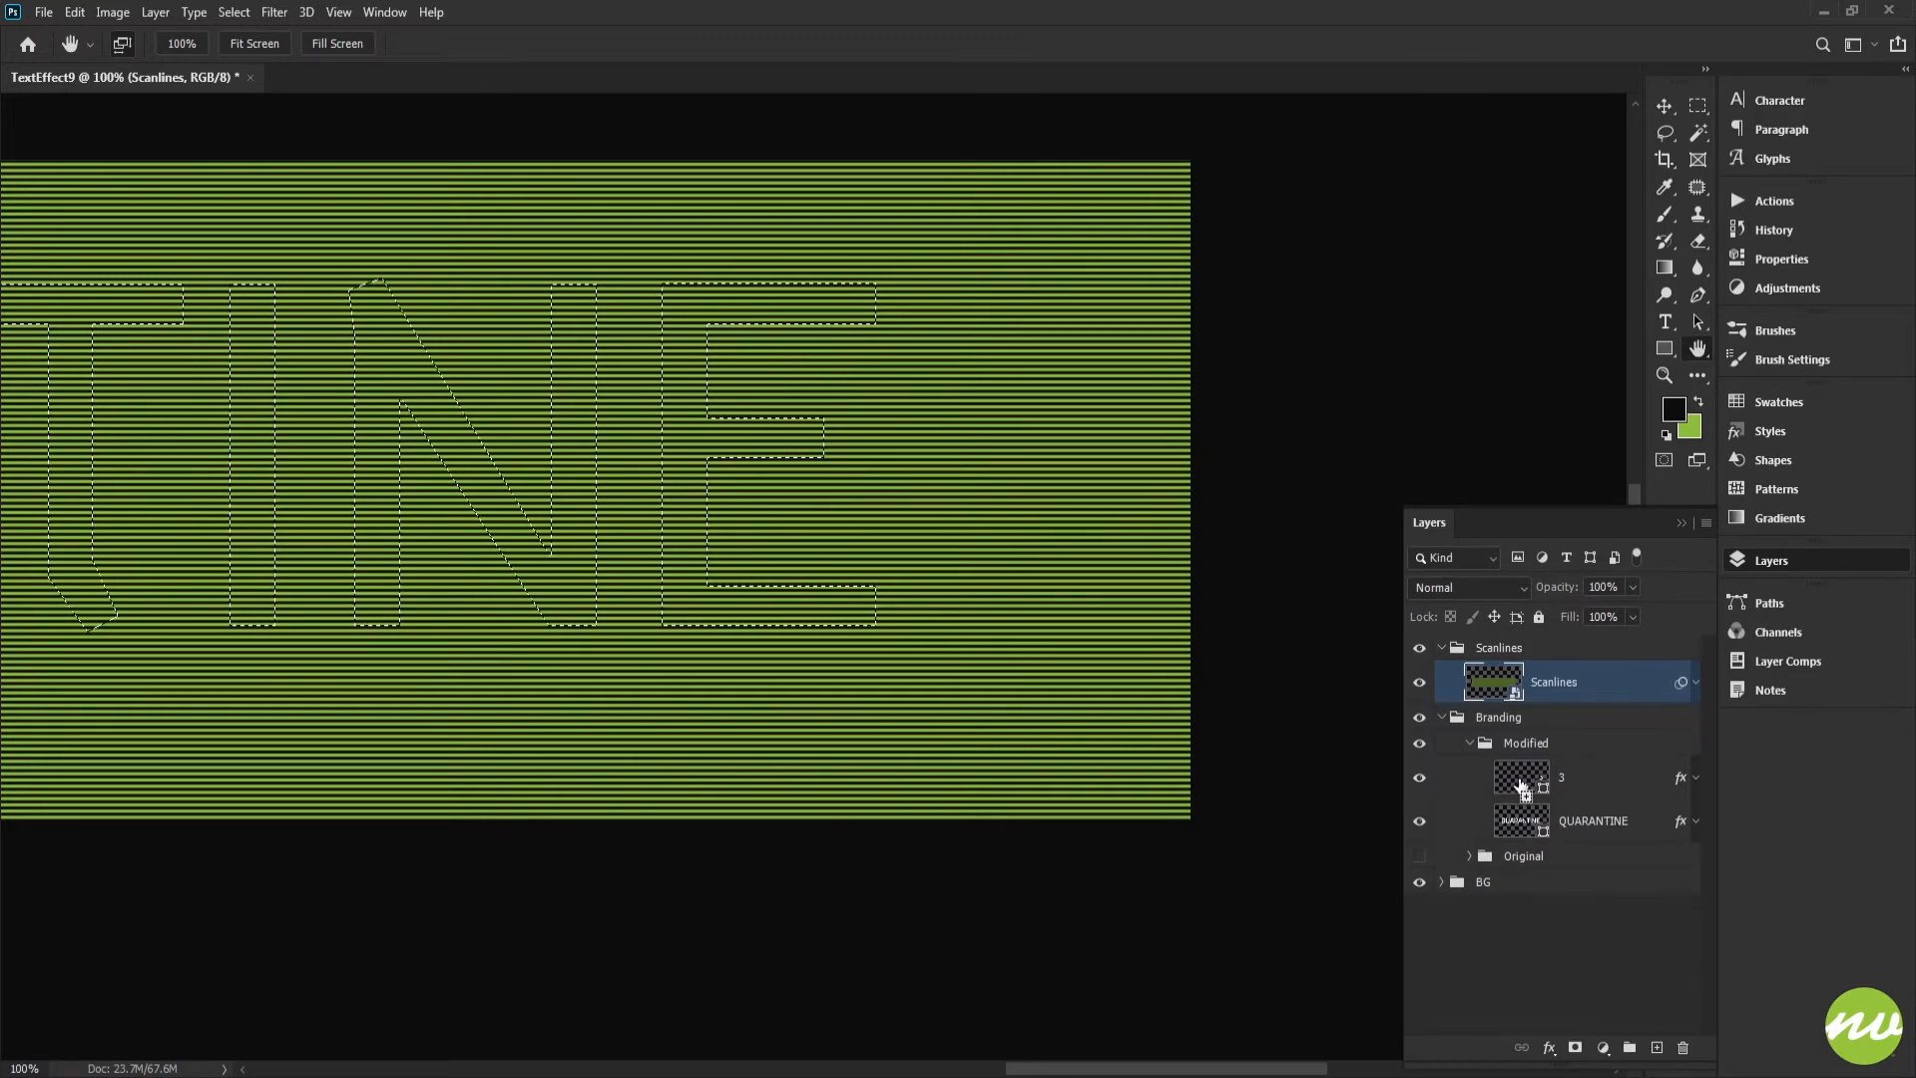
ctrl+shift+click(1532, 778)
drag(963, 432, 1044, 402)
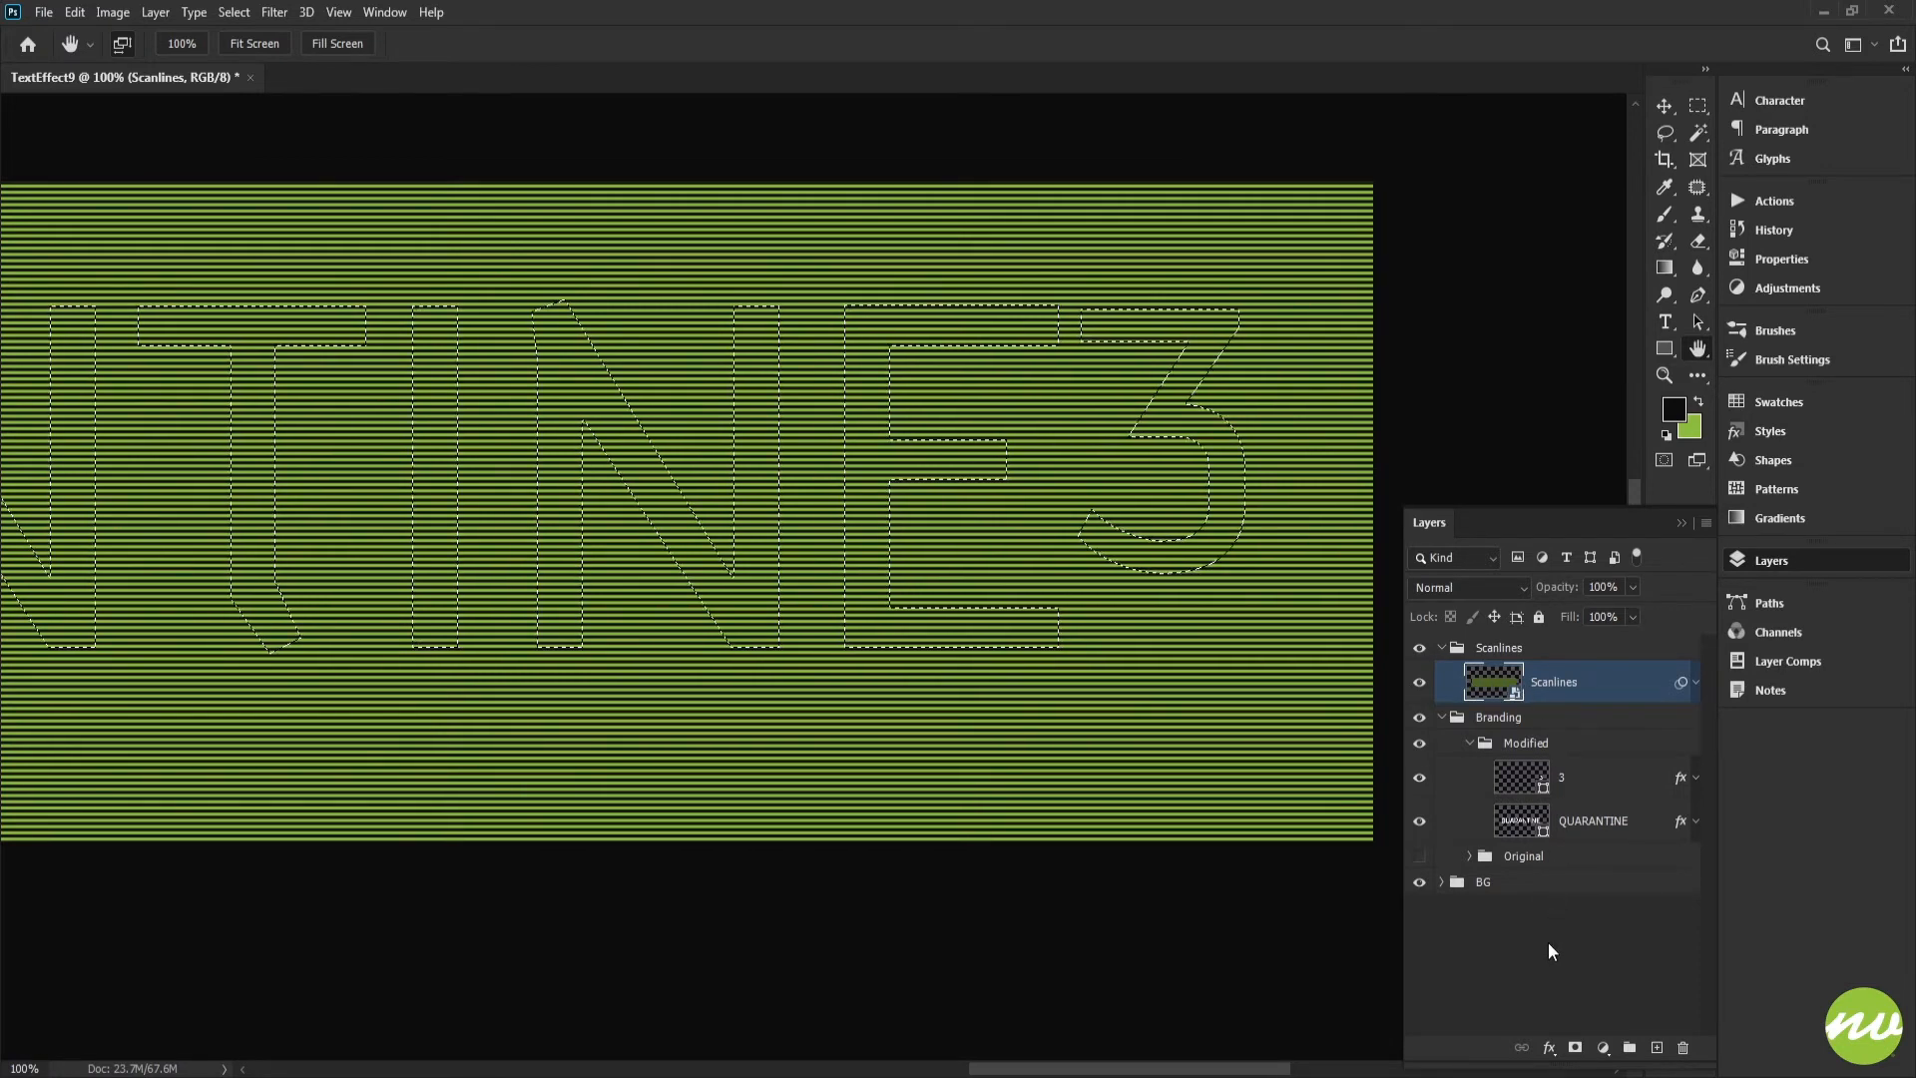
click(1577, 1047)
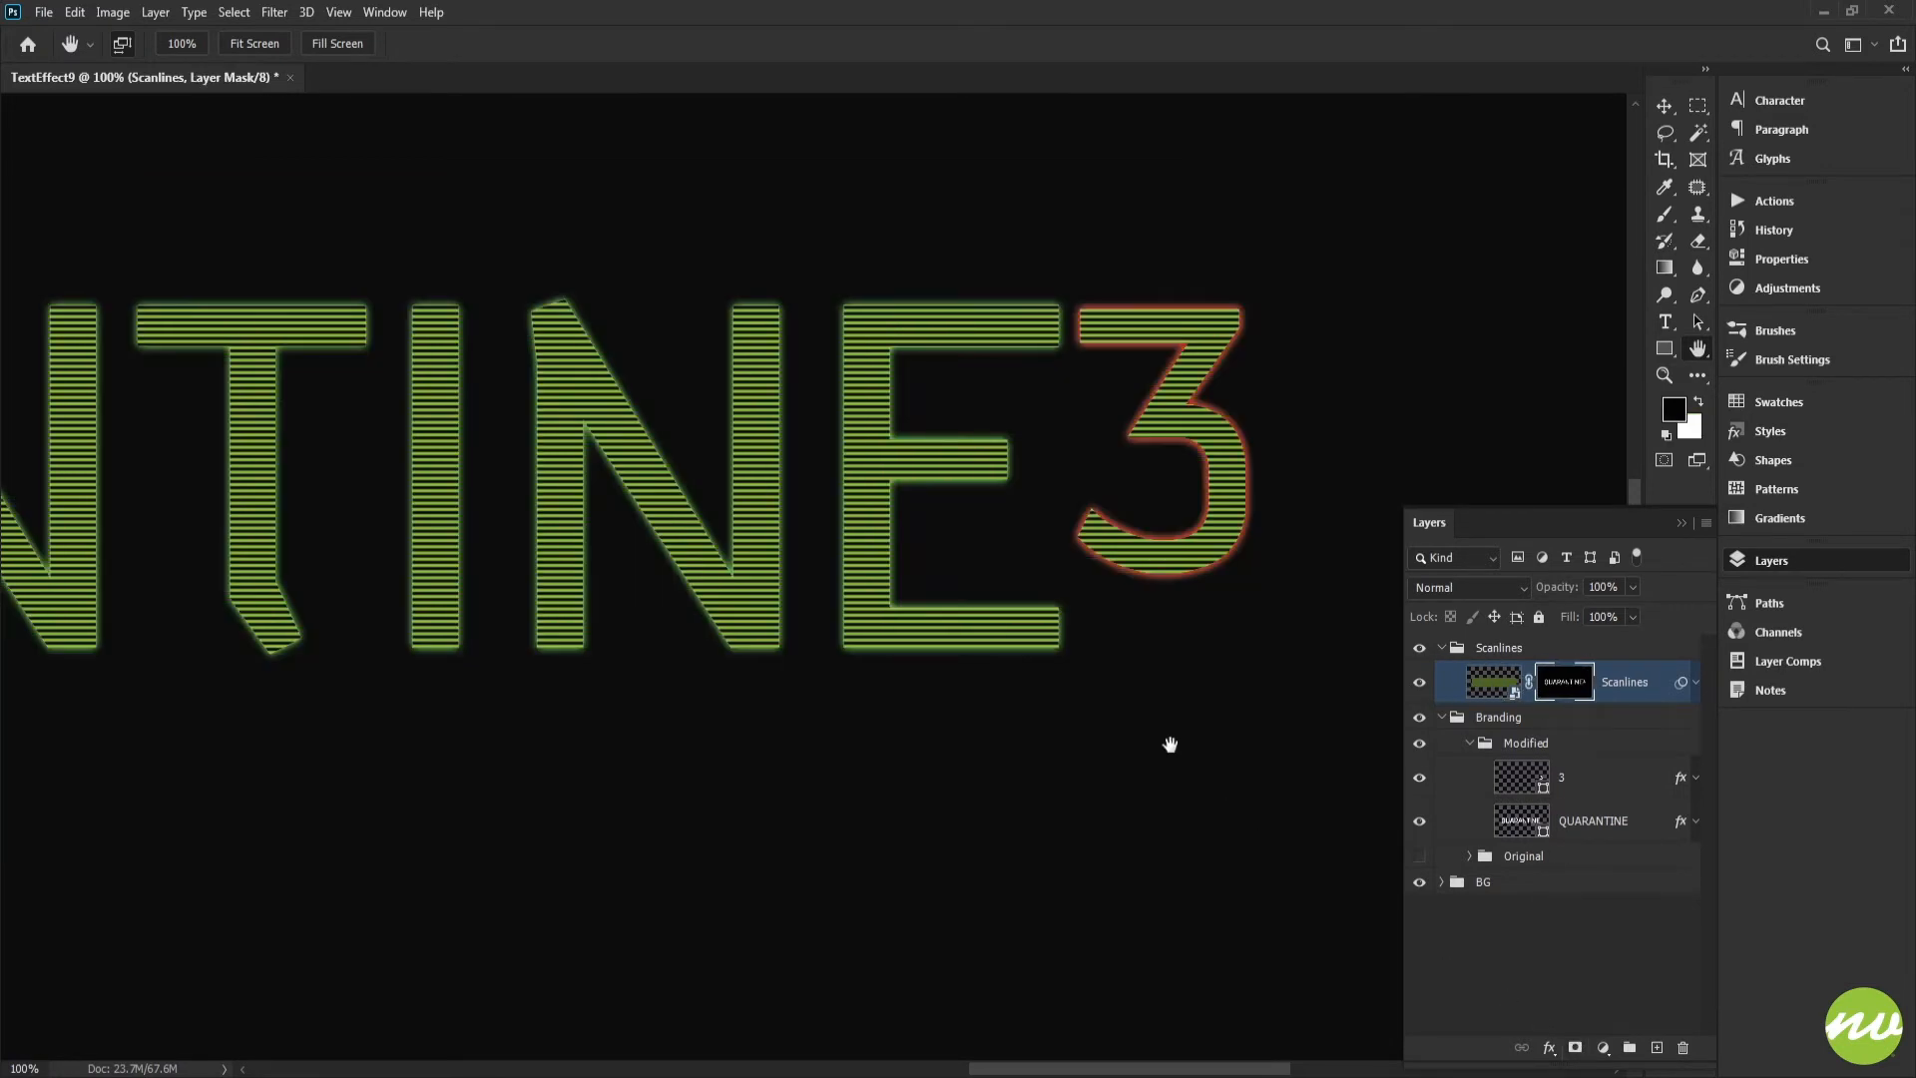
Set the Scanlines layer's blend mode to Vivid Light and check the effect across the whole text at 100%.
drag(1003, 674, 1262, 633)
click(1428, 589)
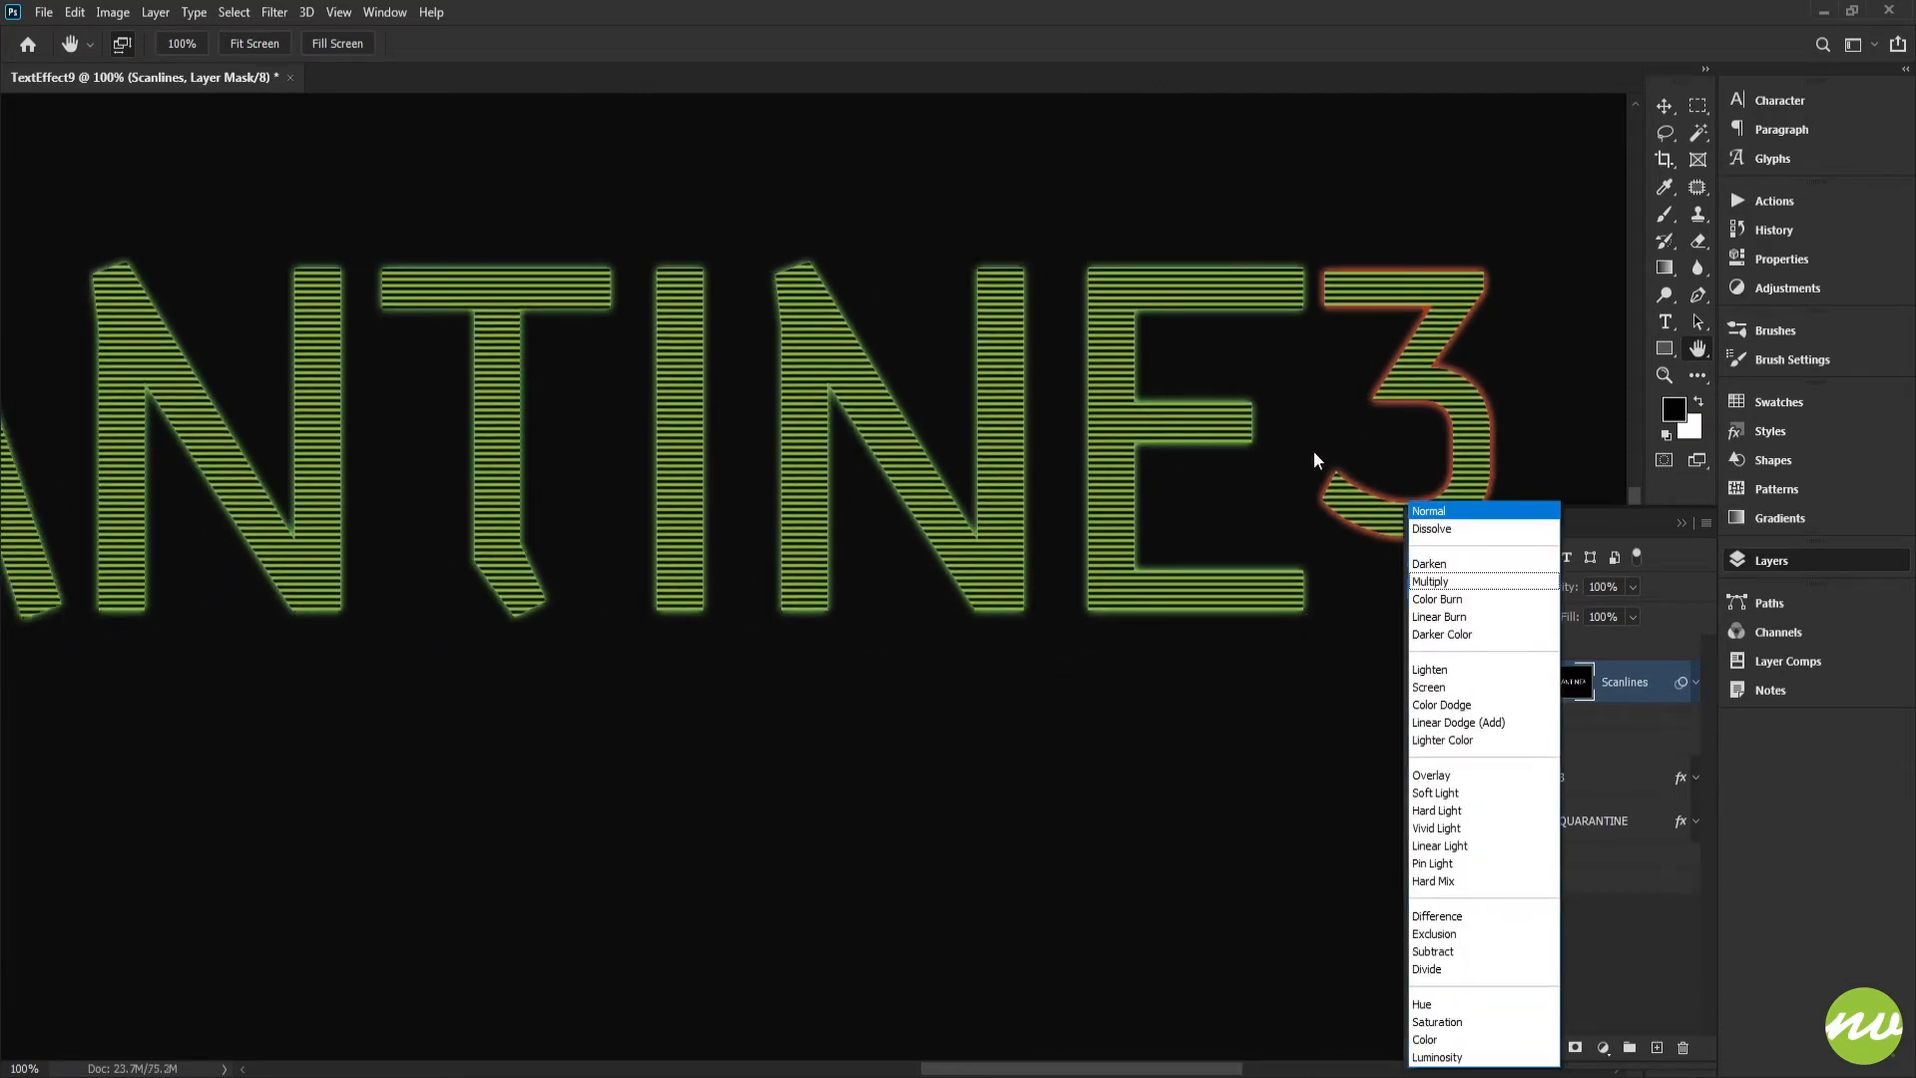
click(1440, 828)
drag(419, 469, 710, 460)
drag(651, 415, 1038, 398)
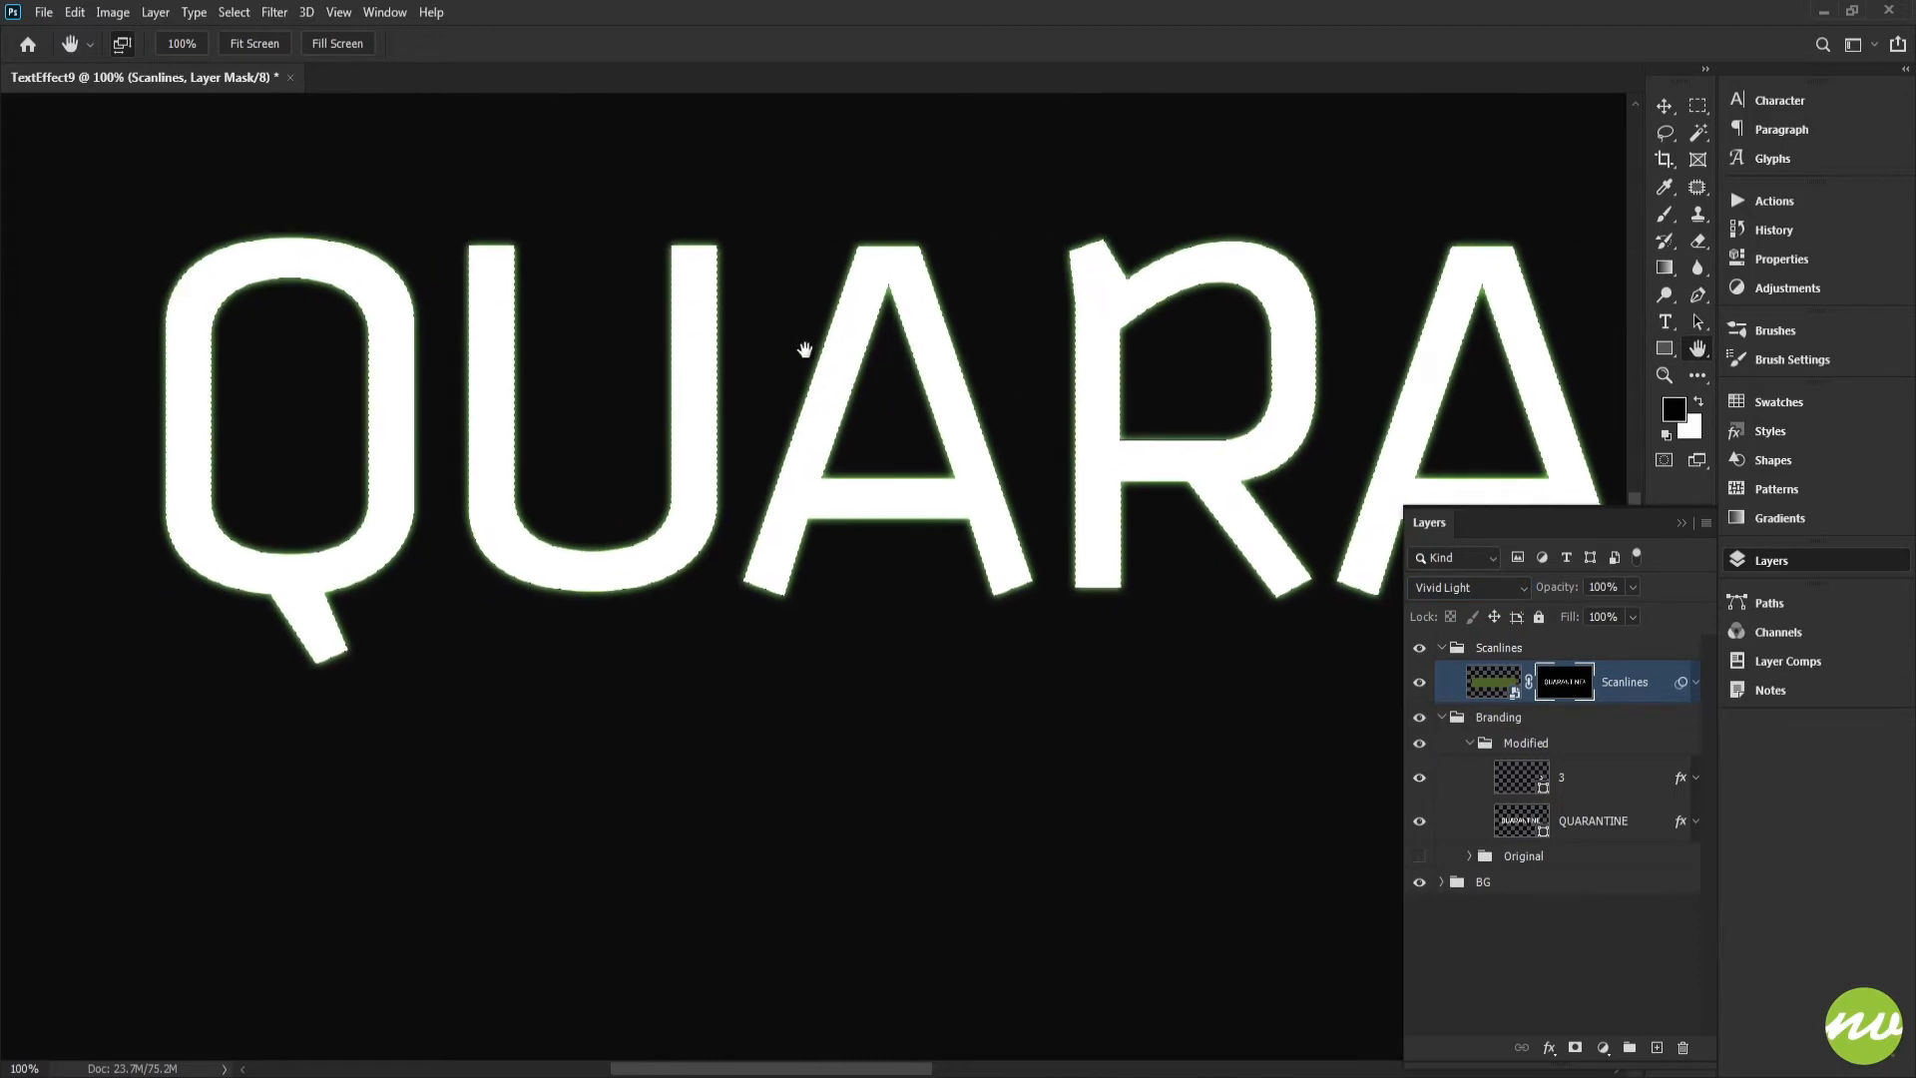
drag(748, 326, 469, 363)
scroll(1168, 389, right, 15)
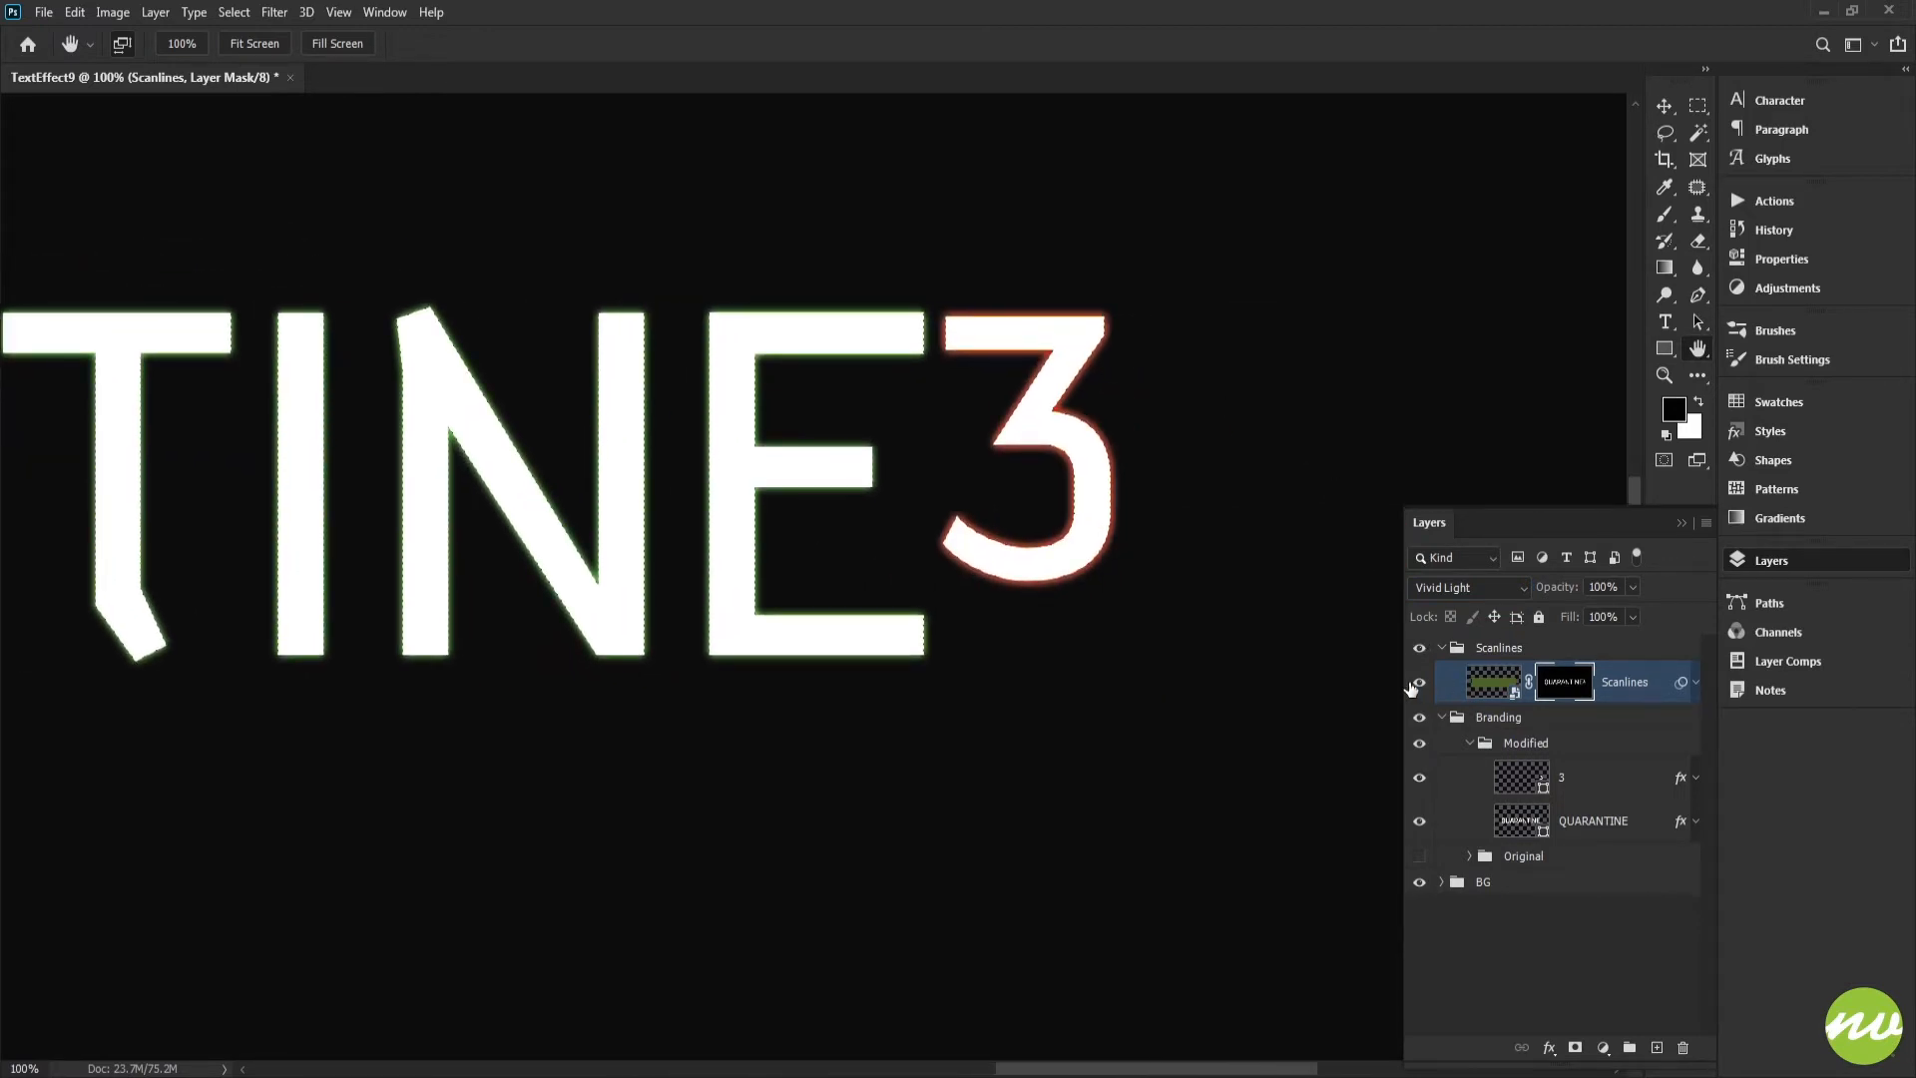
Hide the Scanlines group and its layer, select the QUARANTINE layer and inspect the green and red glow edges up close.
click(1536, 816)
scroll(1052, 369, left, 5)
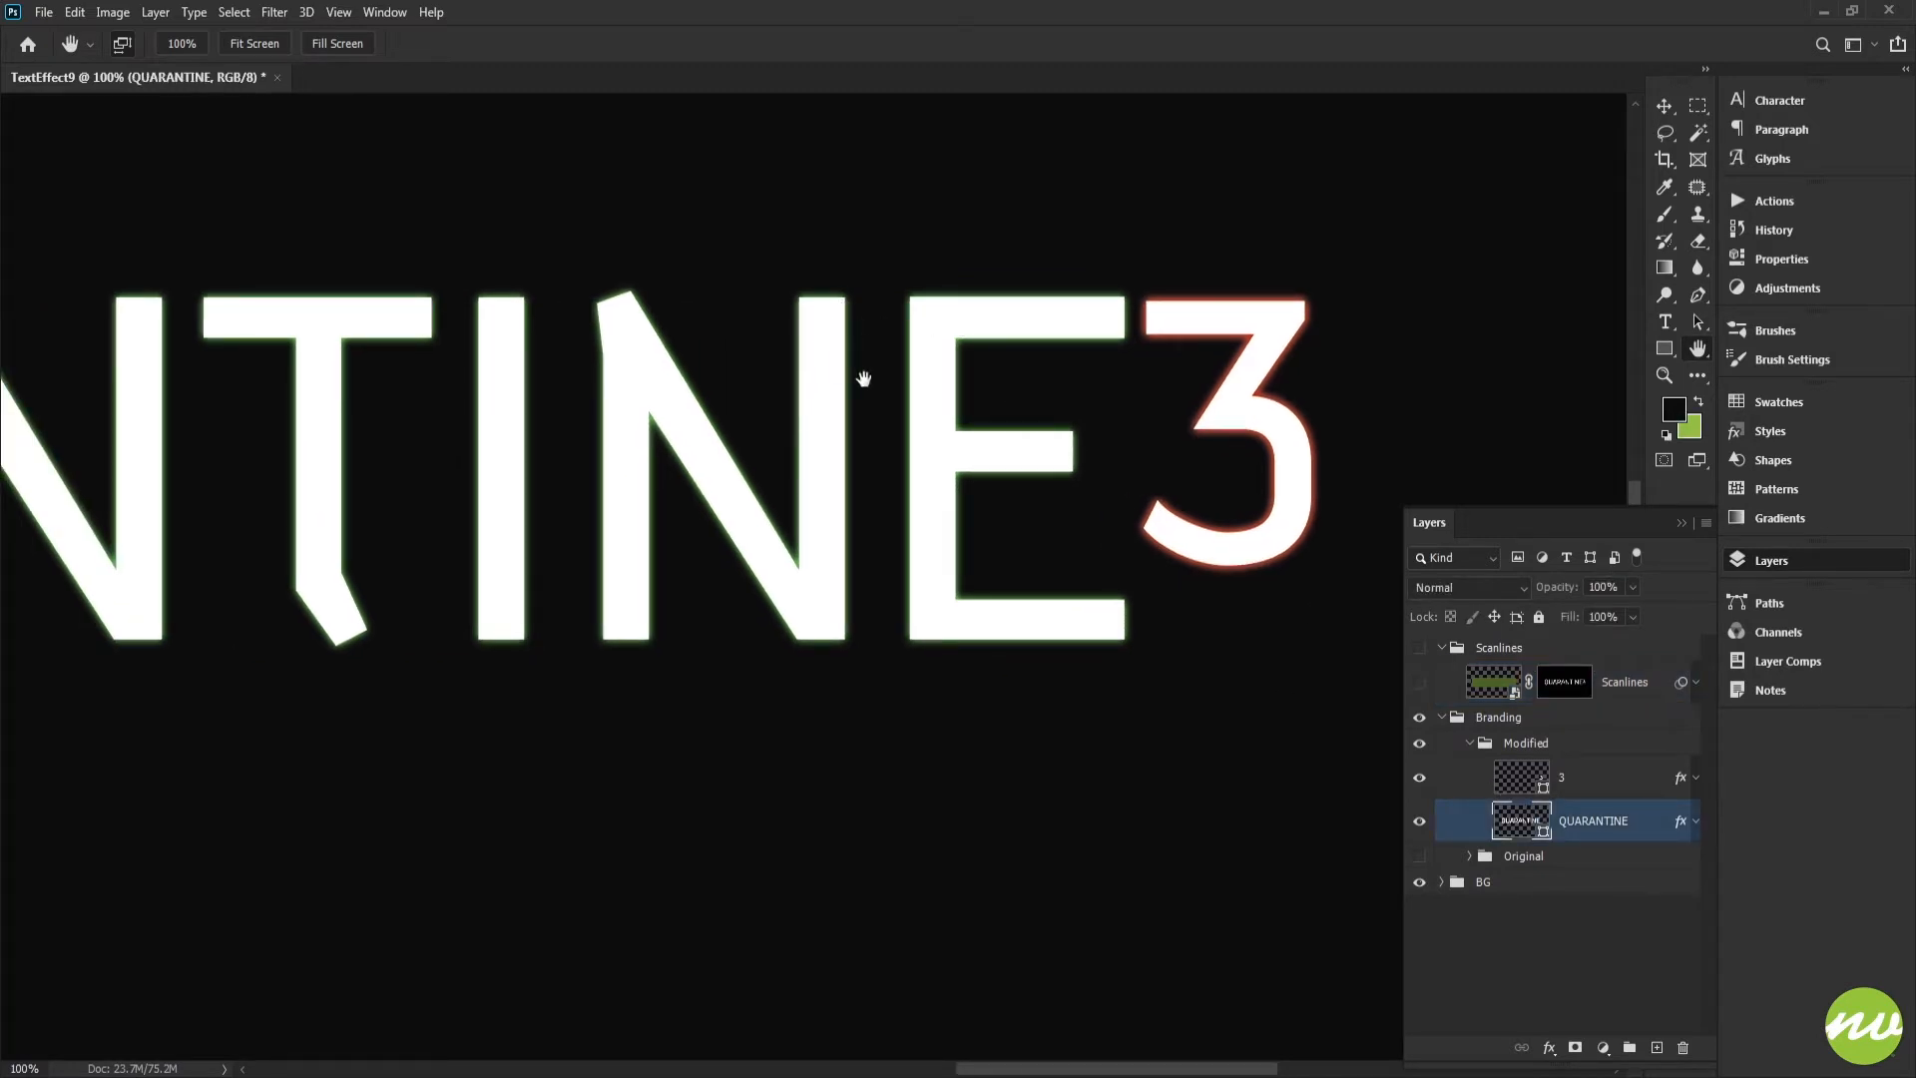
scroll(864, 379, up, 4)
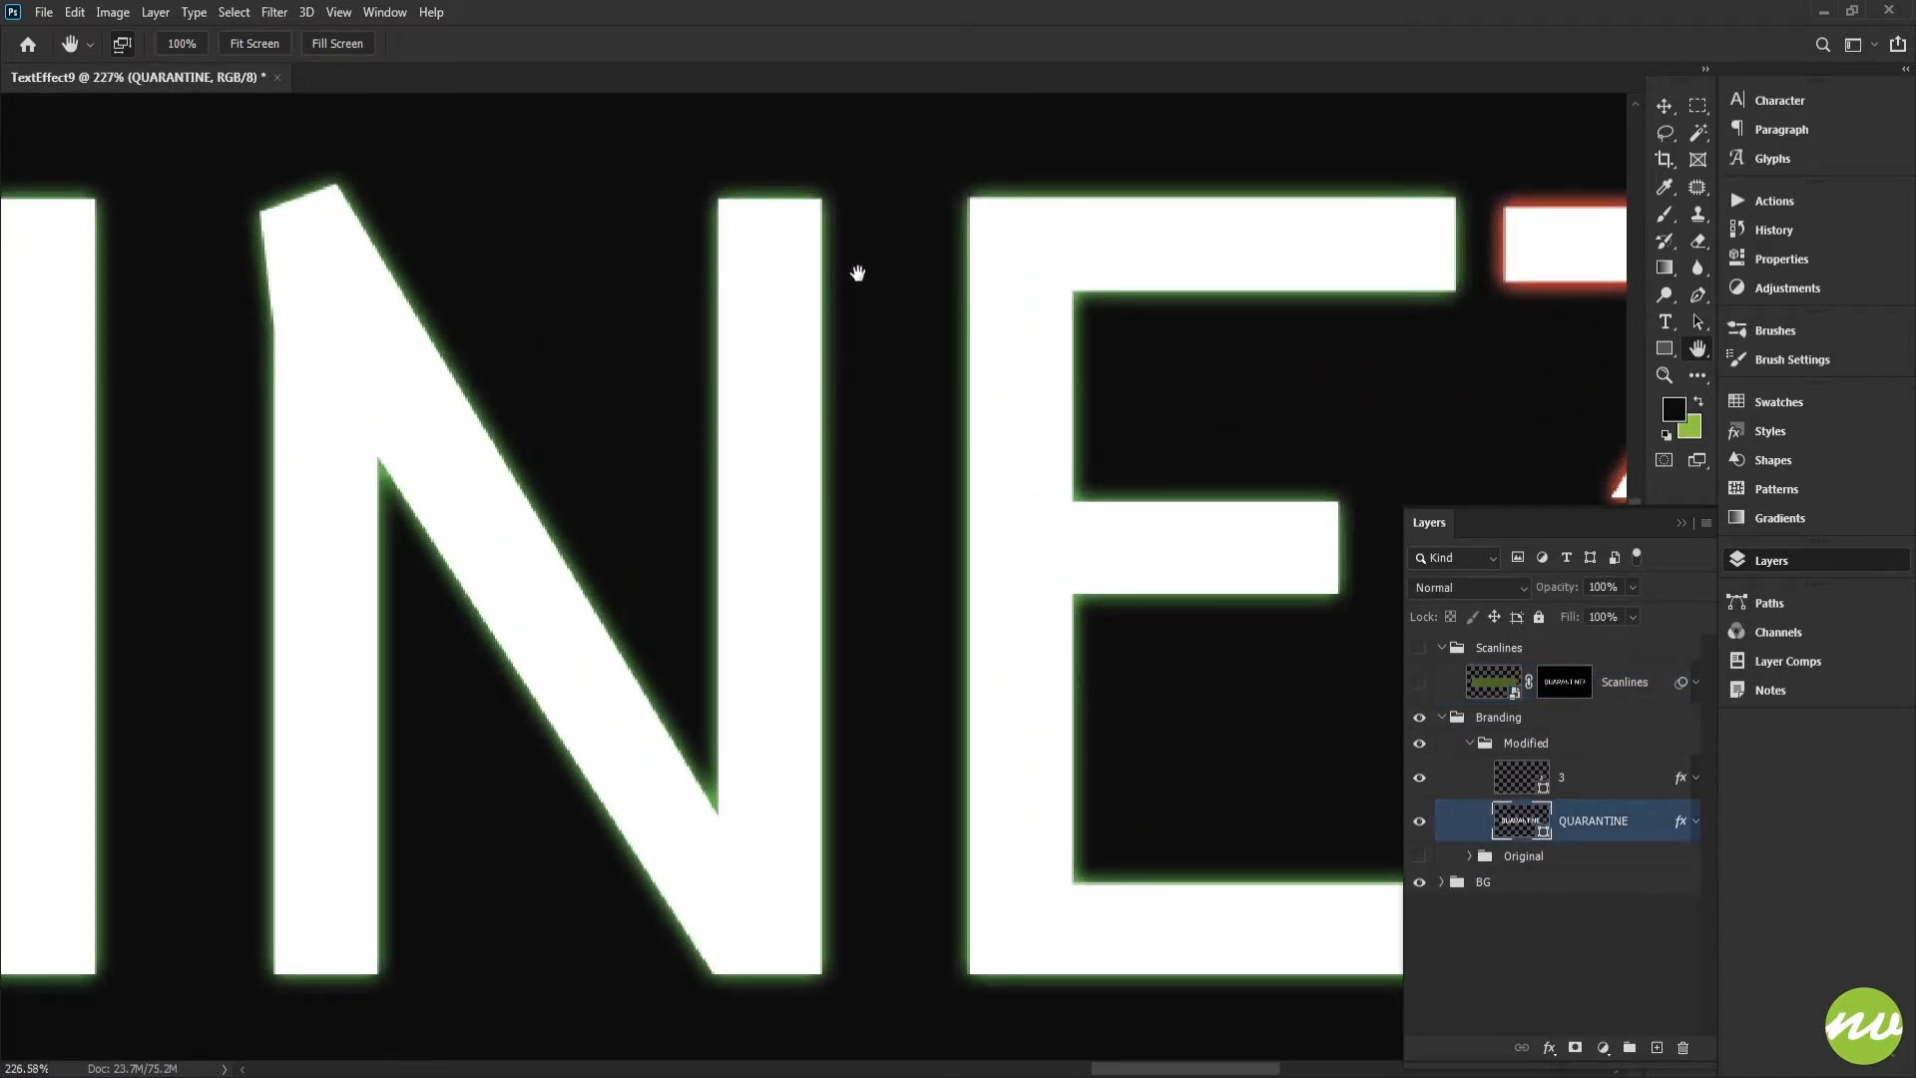
key(v)
scroll(912, 295, right, 5)
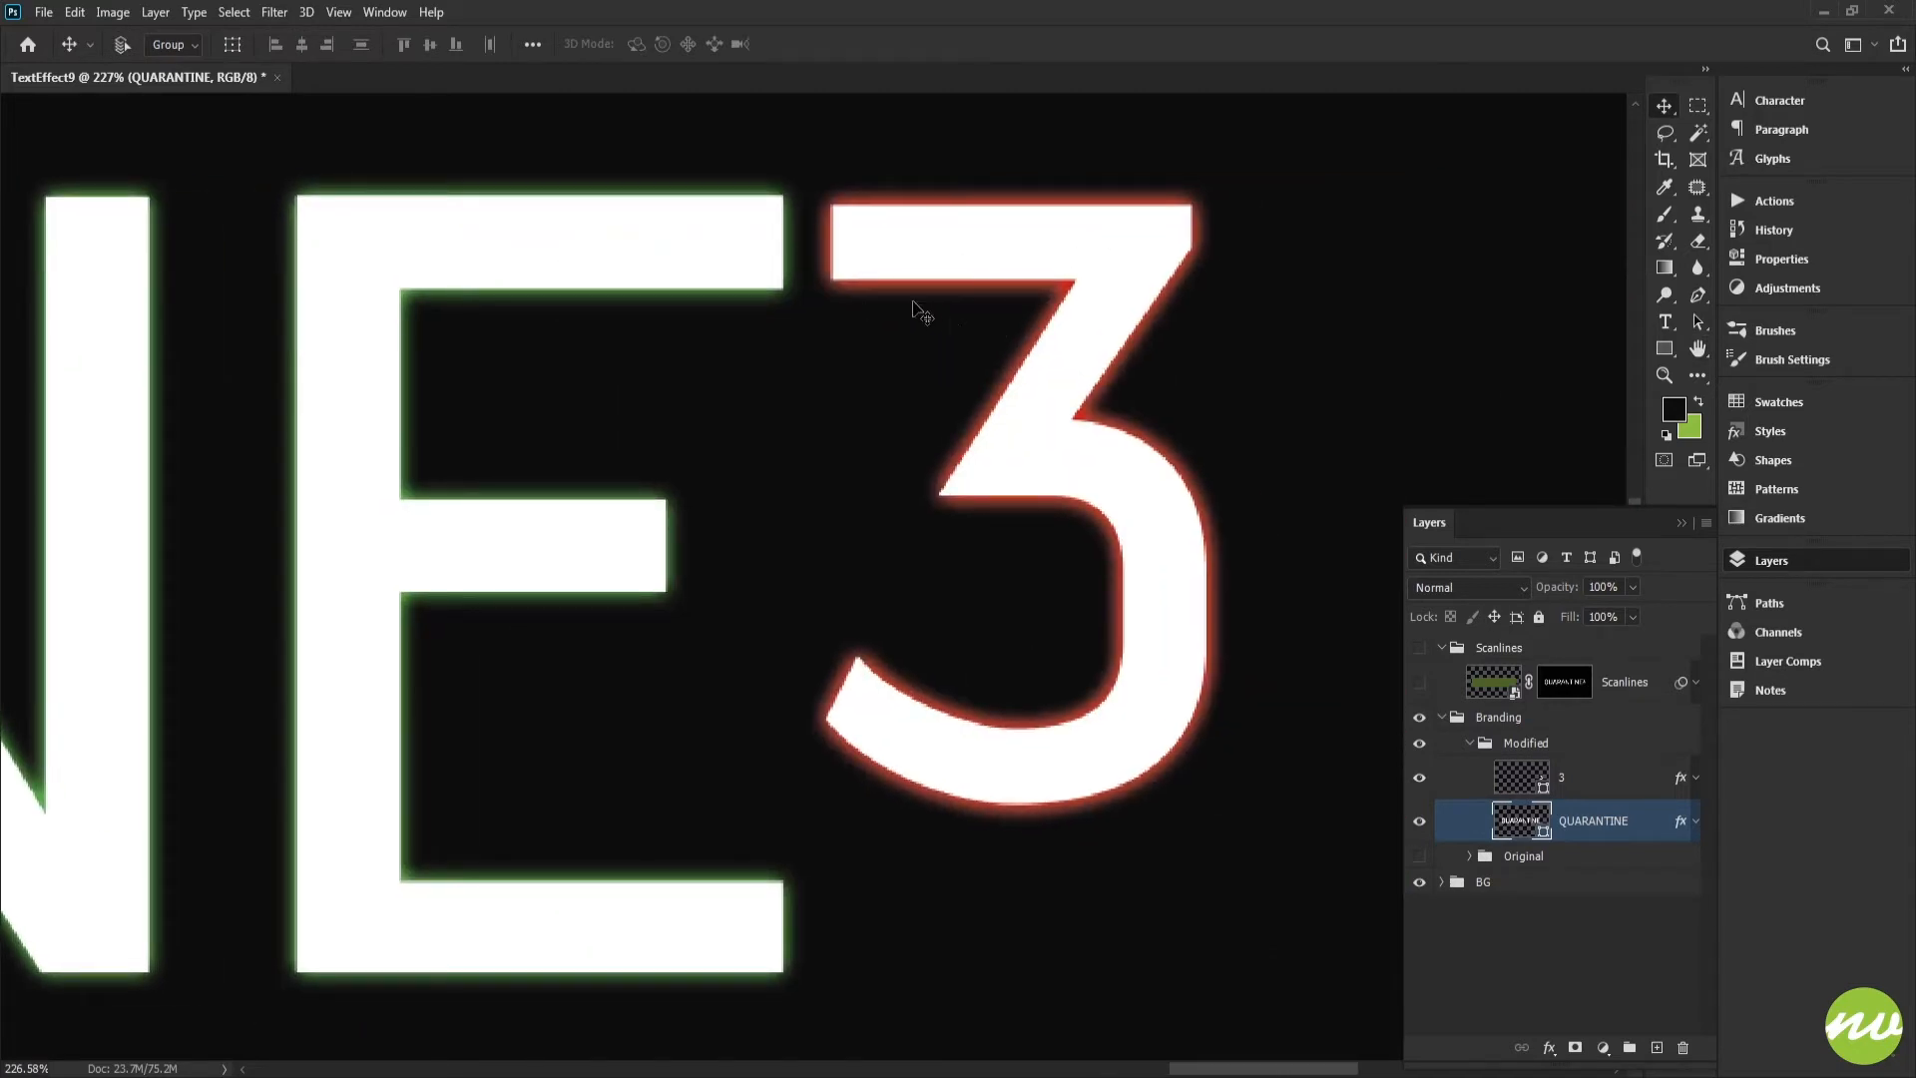
key(h)
click(194, 44)
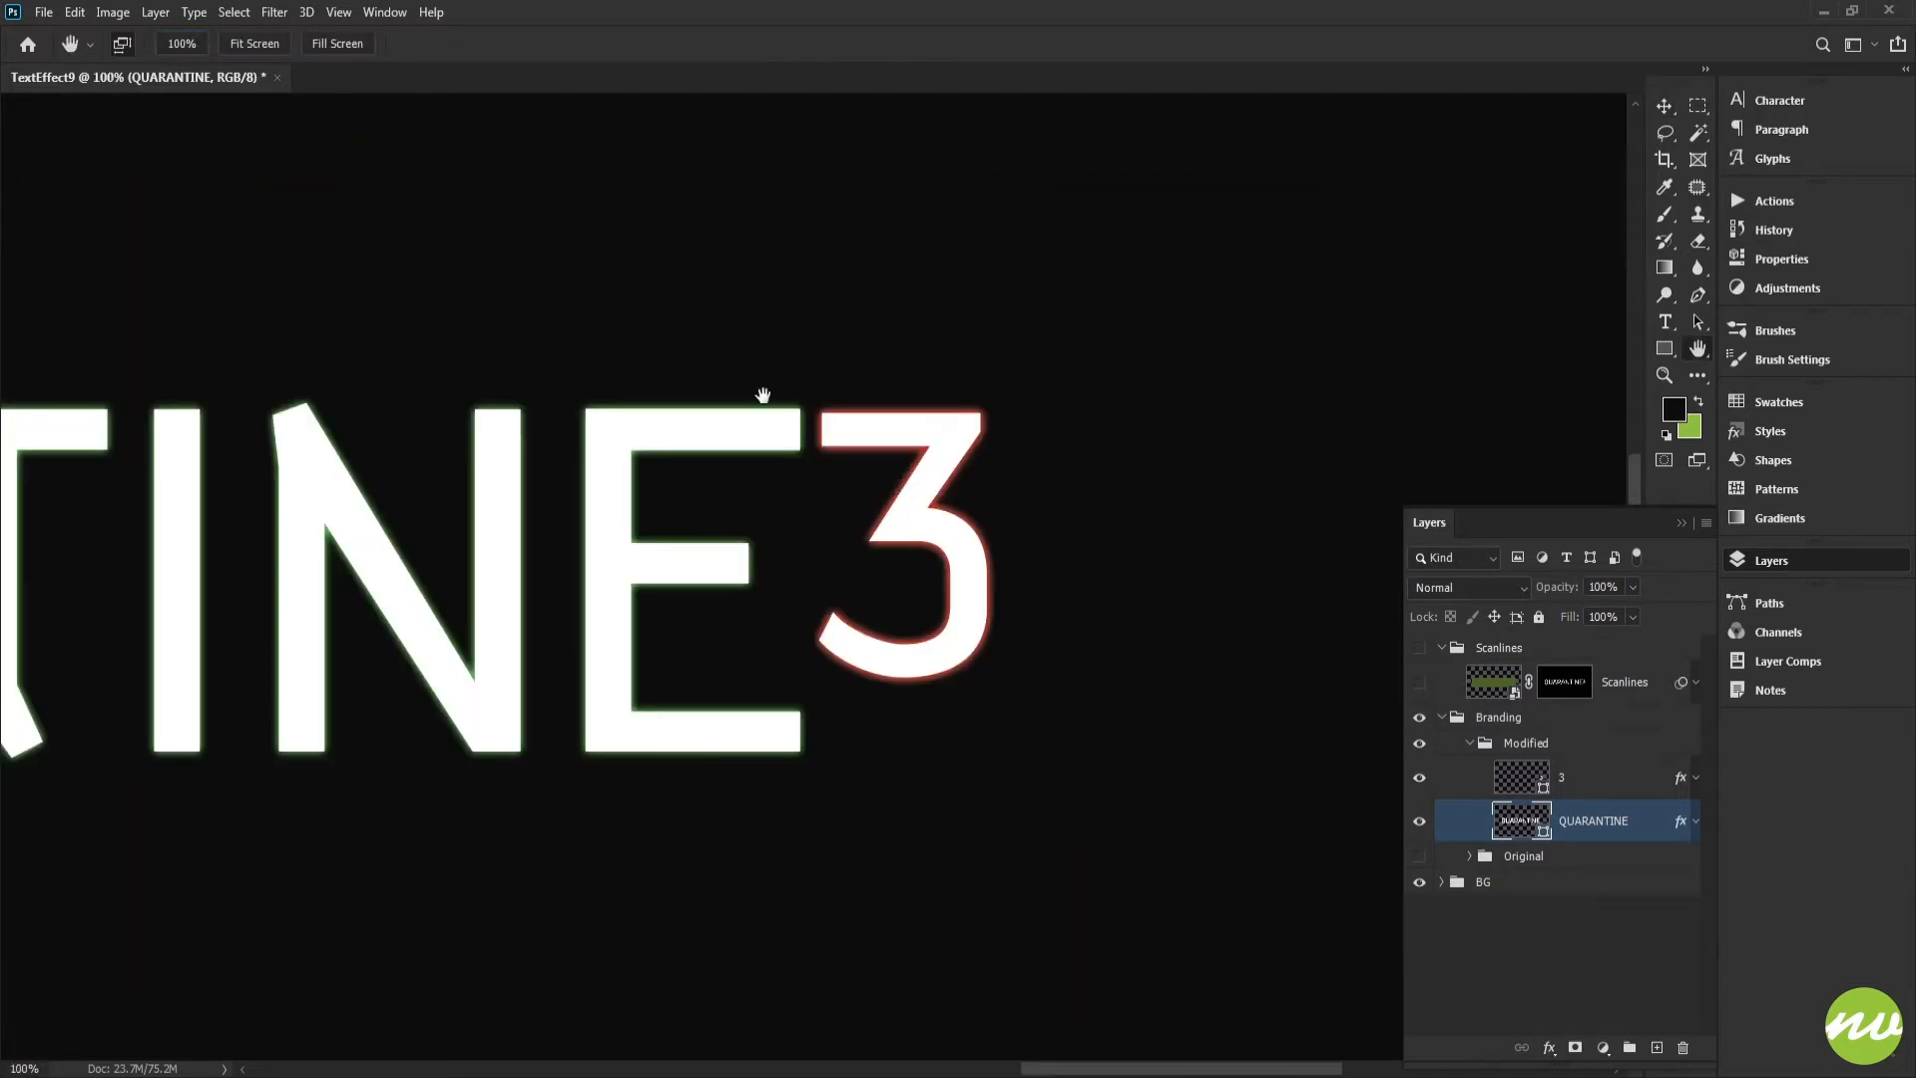
Show the Scanlines group and its layer again, with the Scanlines layer mask selected.
drag(770, 441, 981, 457)
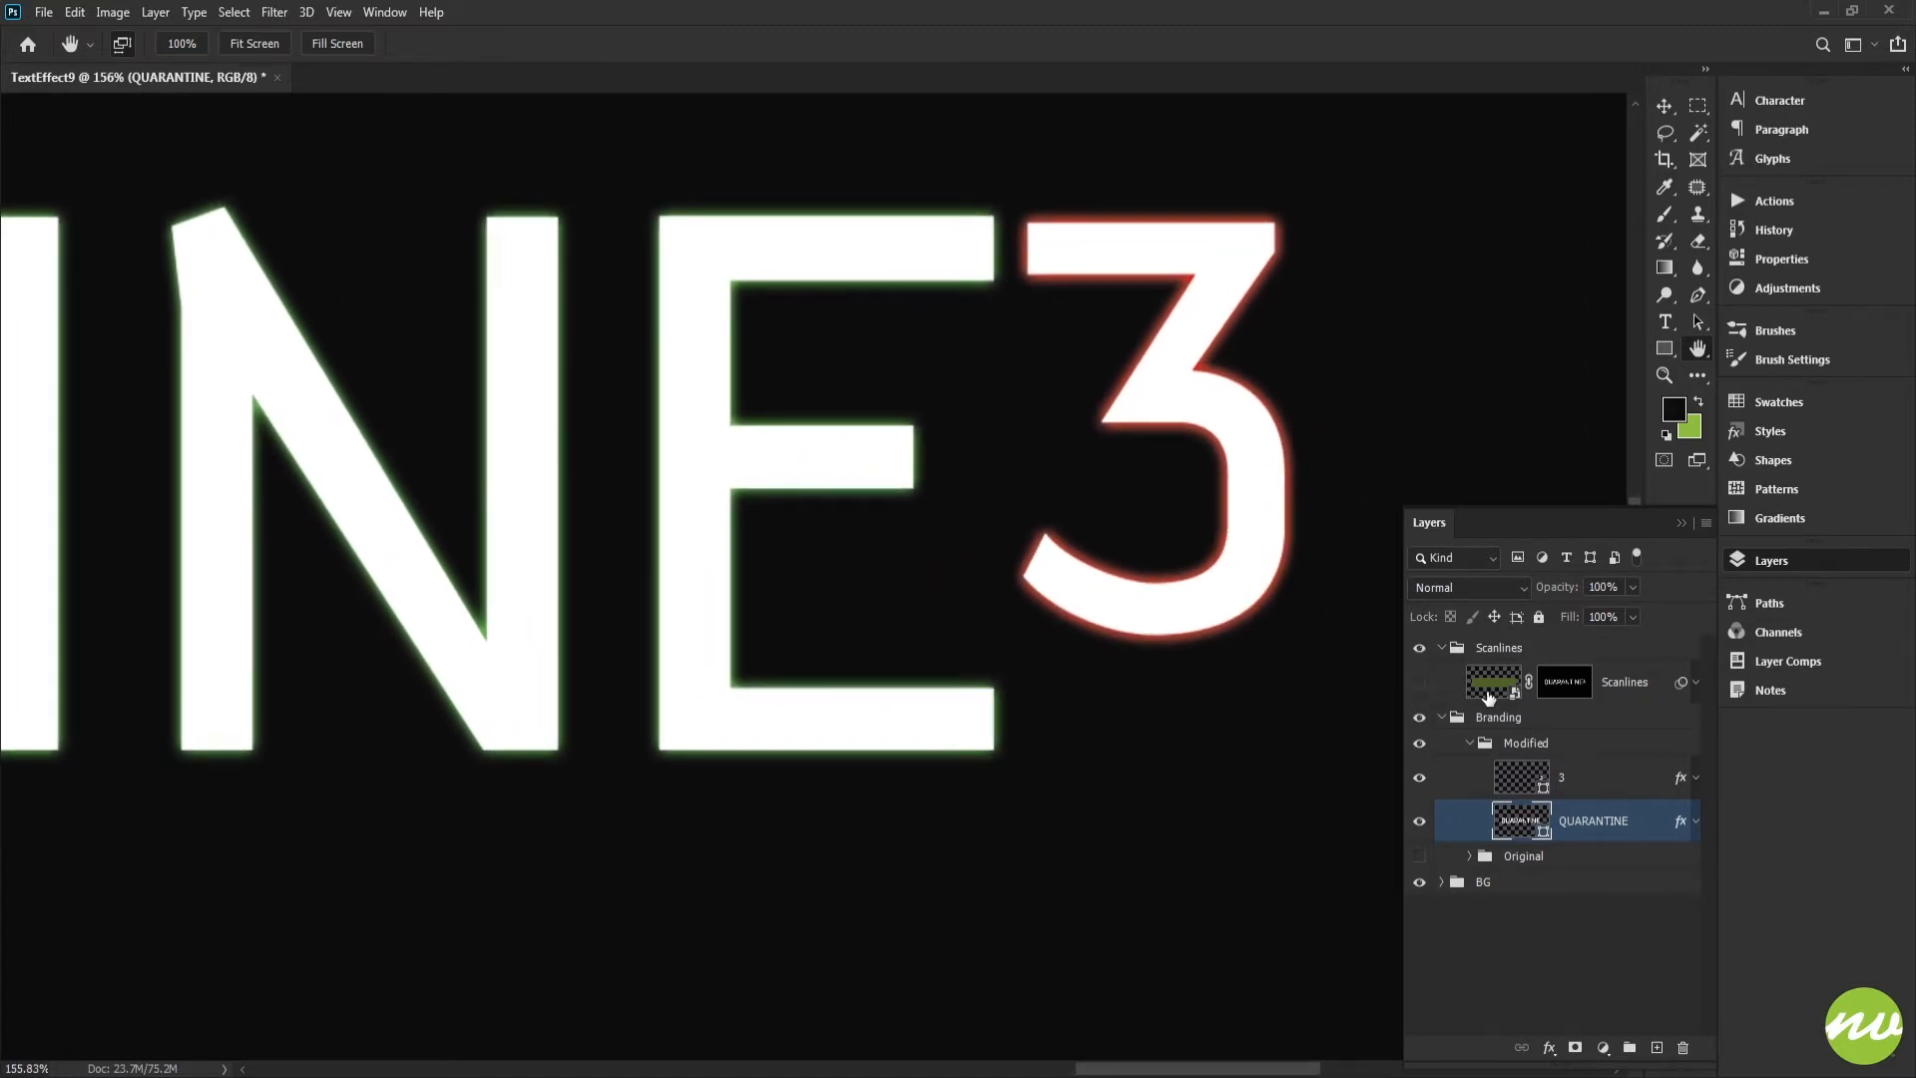
click(1564, 682)
click(1419, 682)
drag(1120, 629, 958, 630)
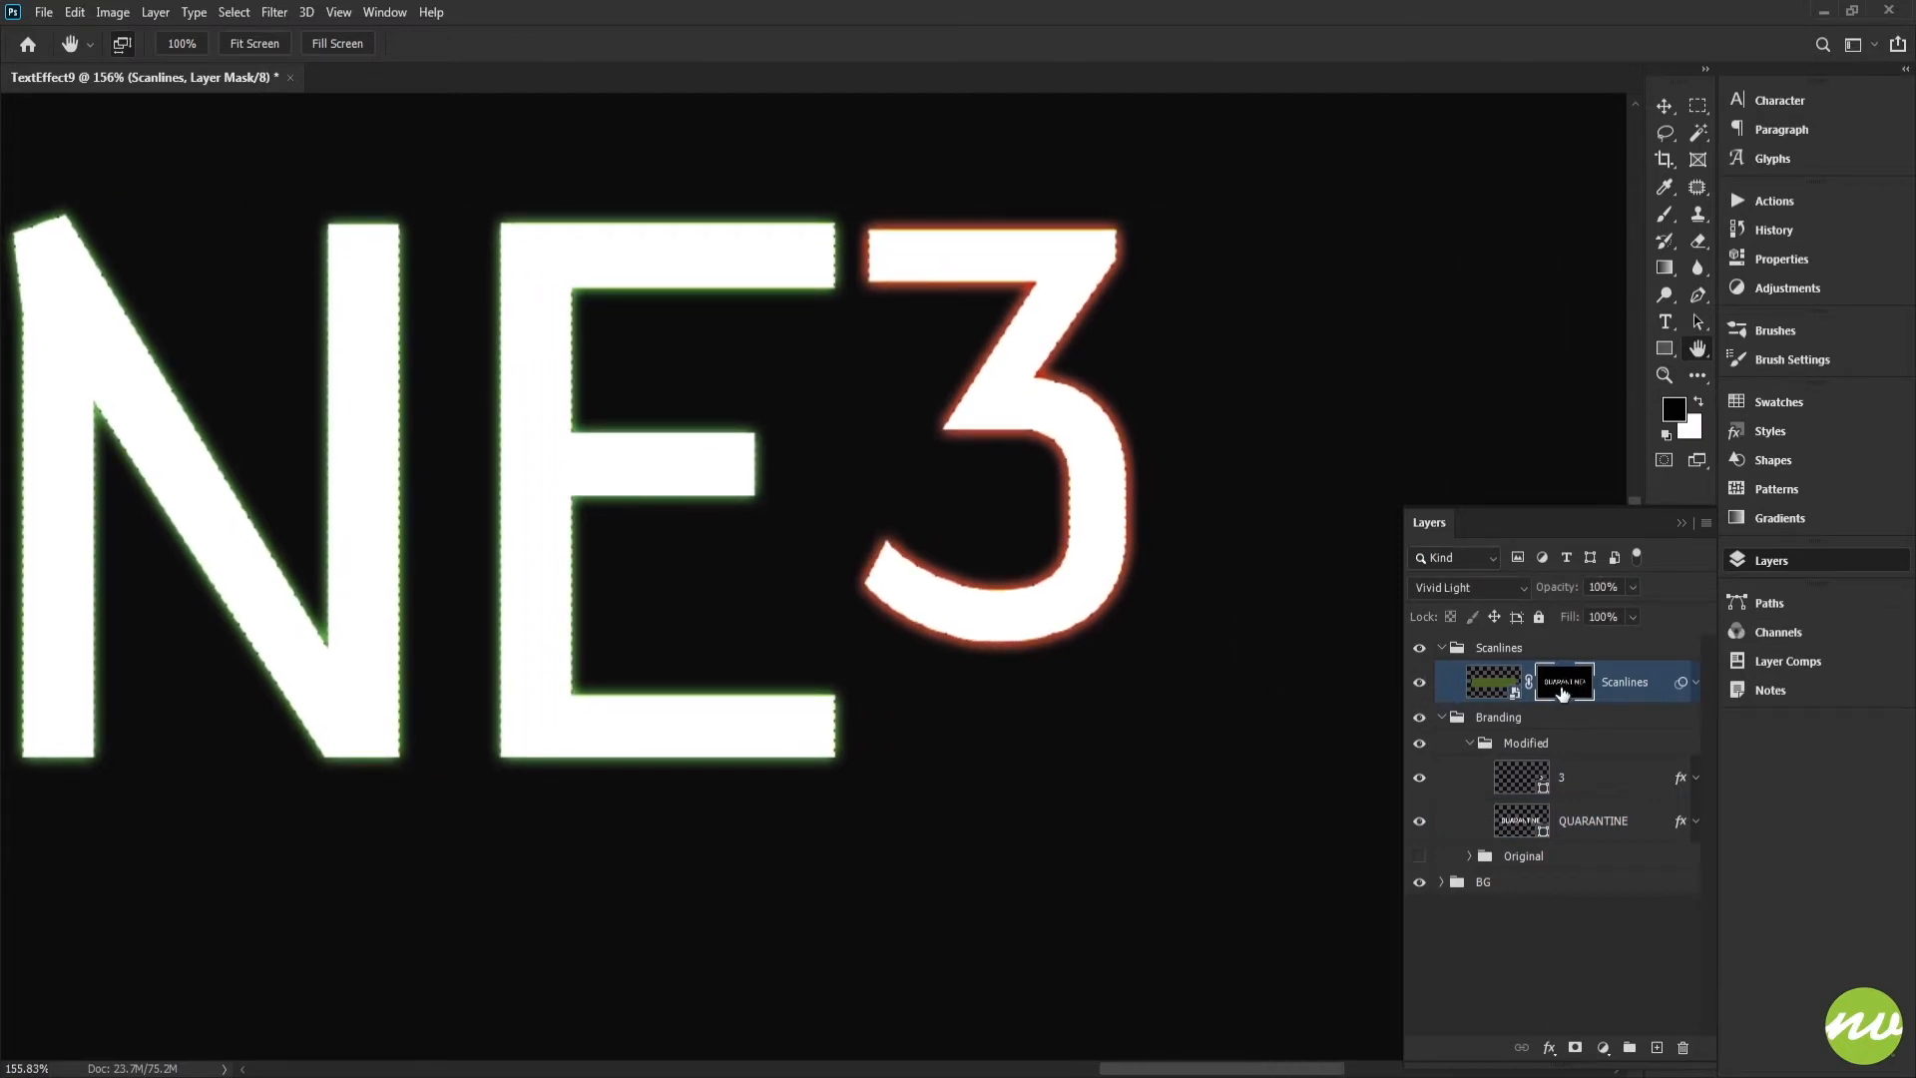
Feather the Scanlines layer mask by 7 px and check the softened scanline edges along the letters.
click(1787, 256)
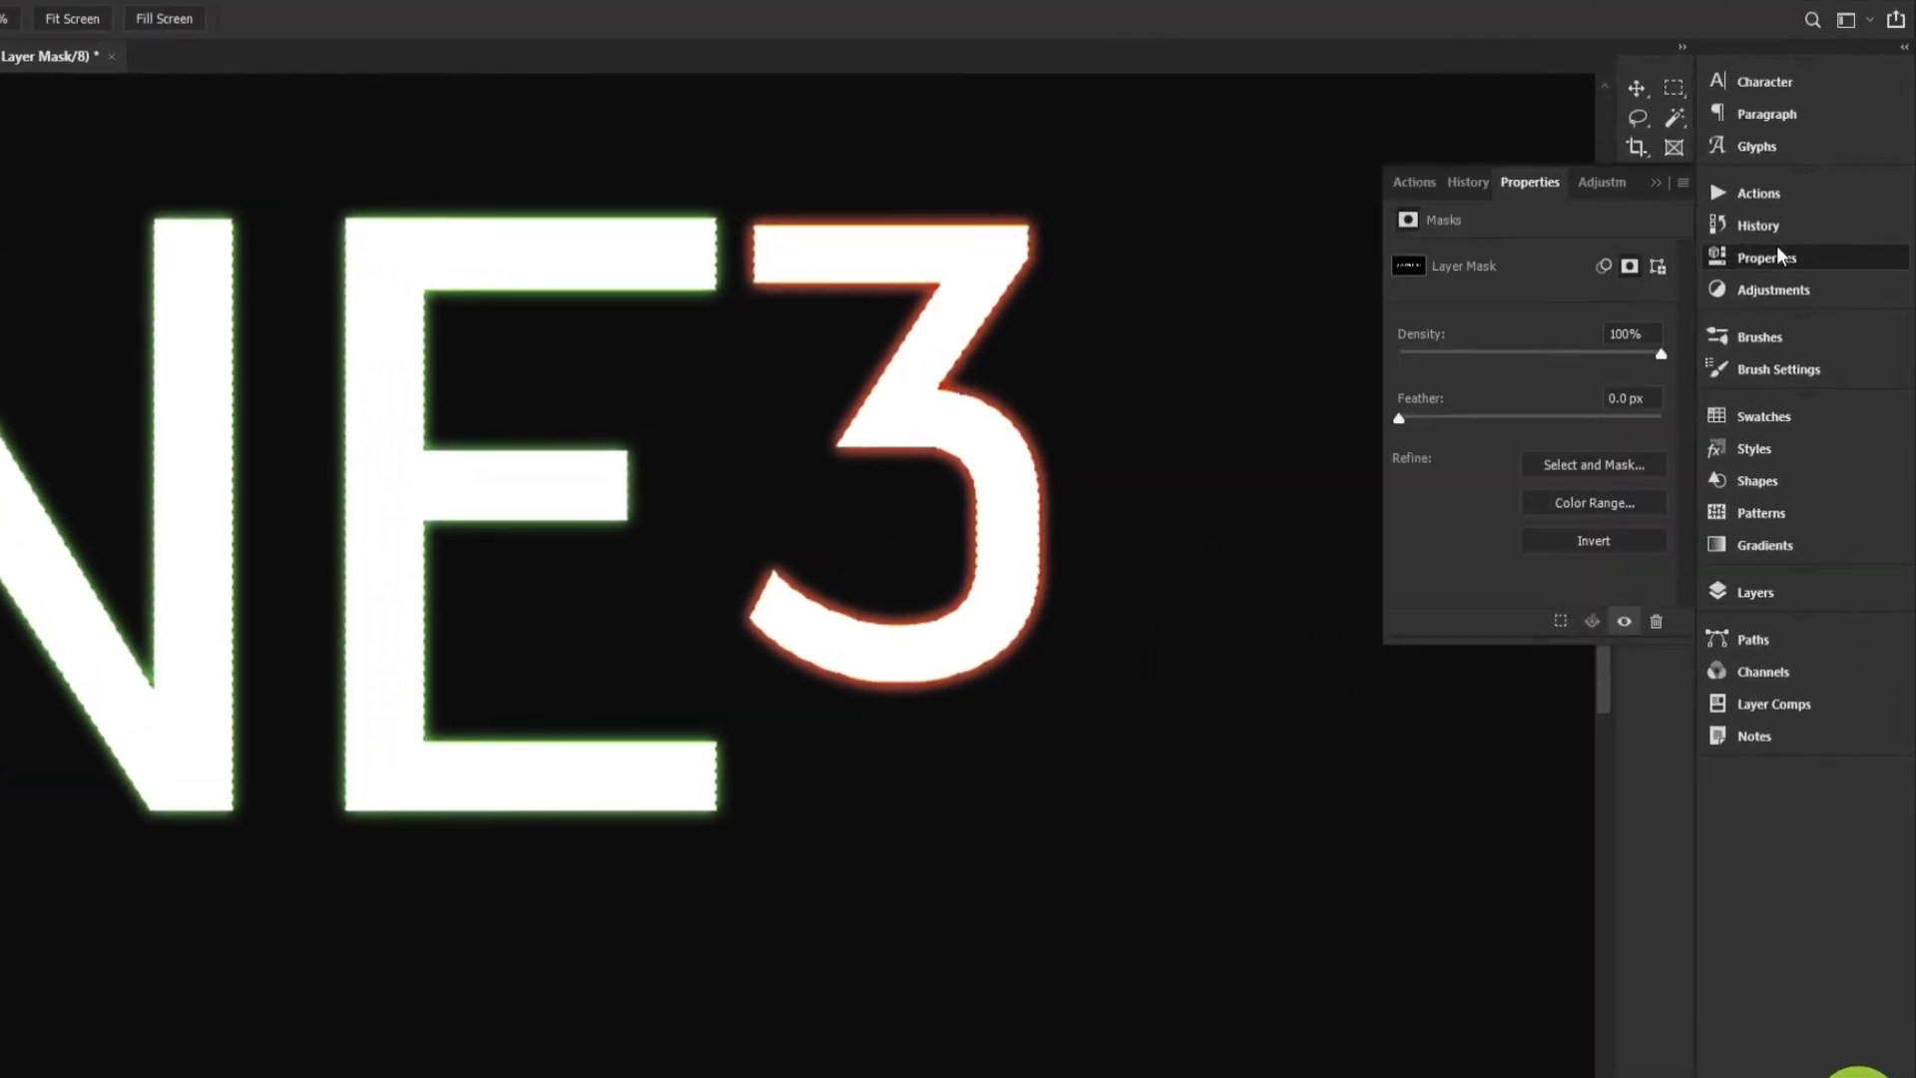
drag(1680, 384, 1356, 430)
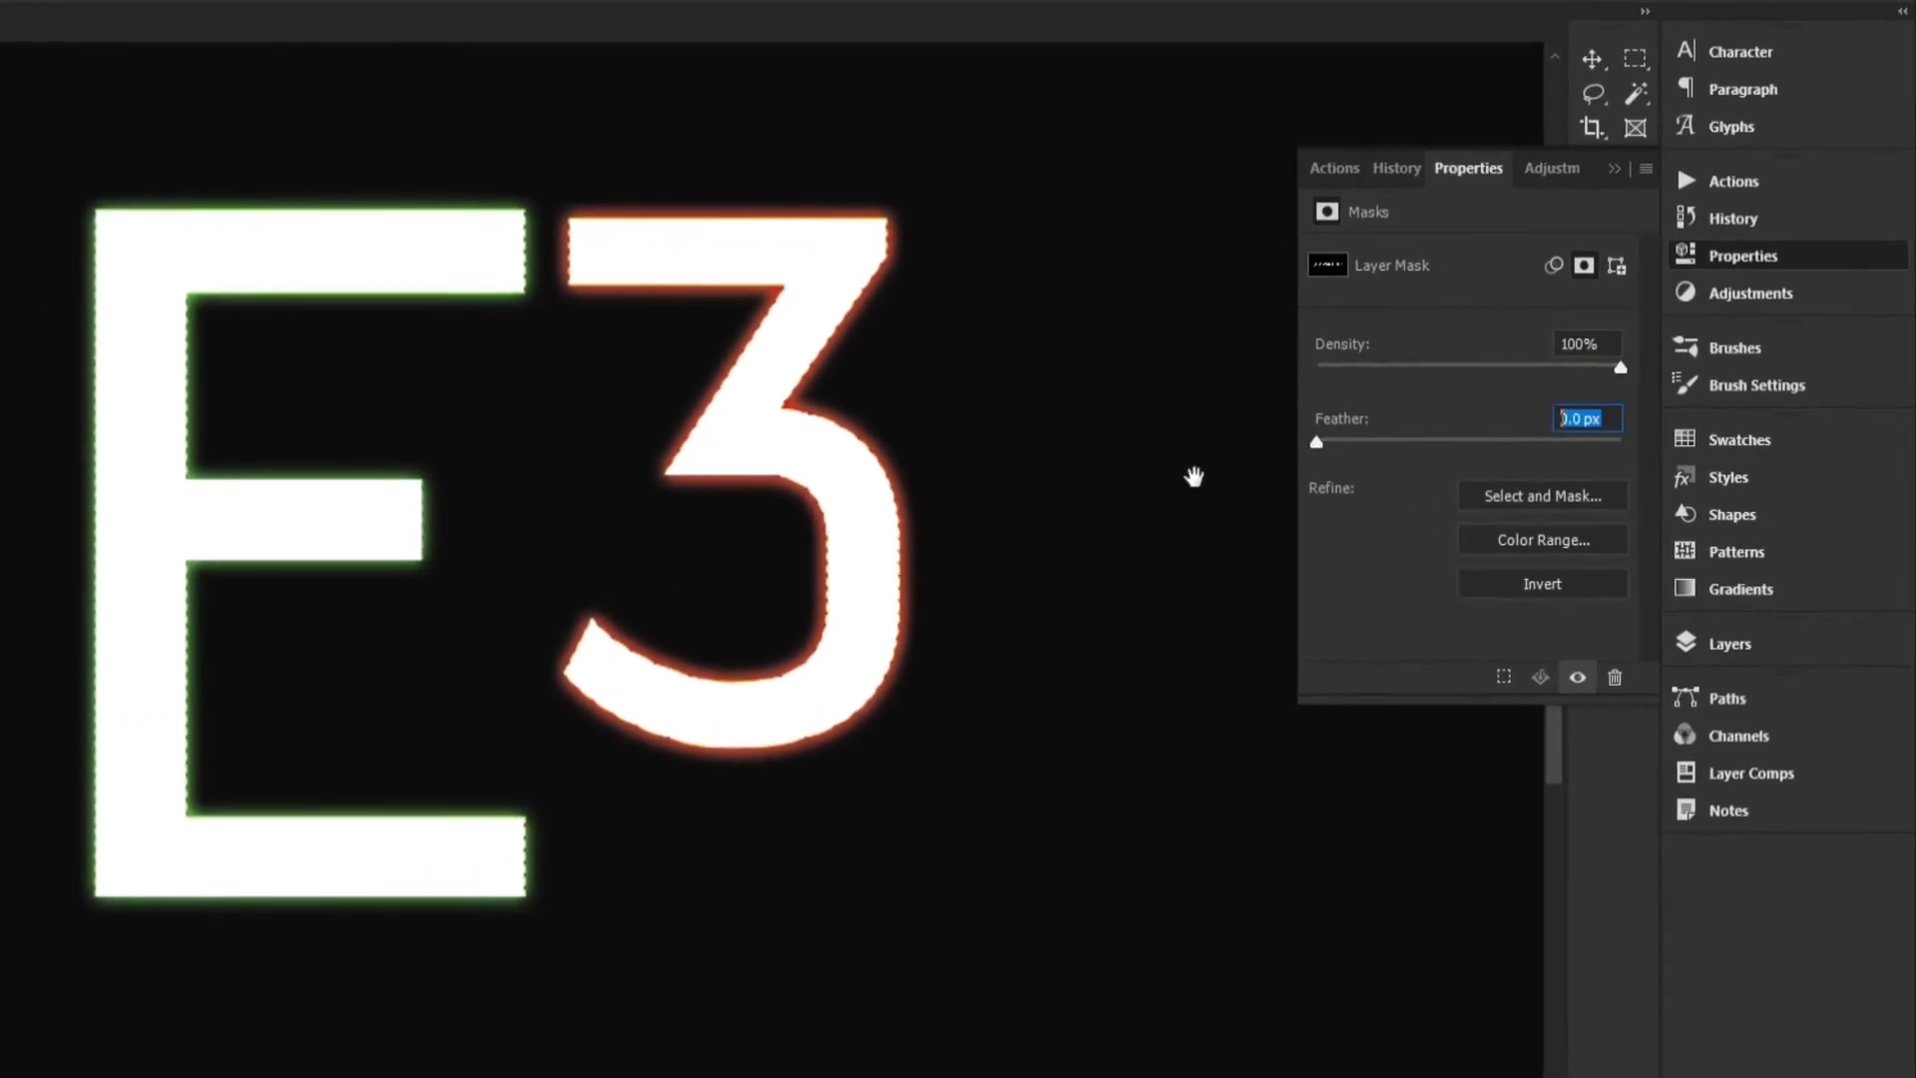
text(7)
key(Return)
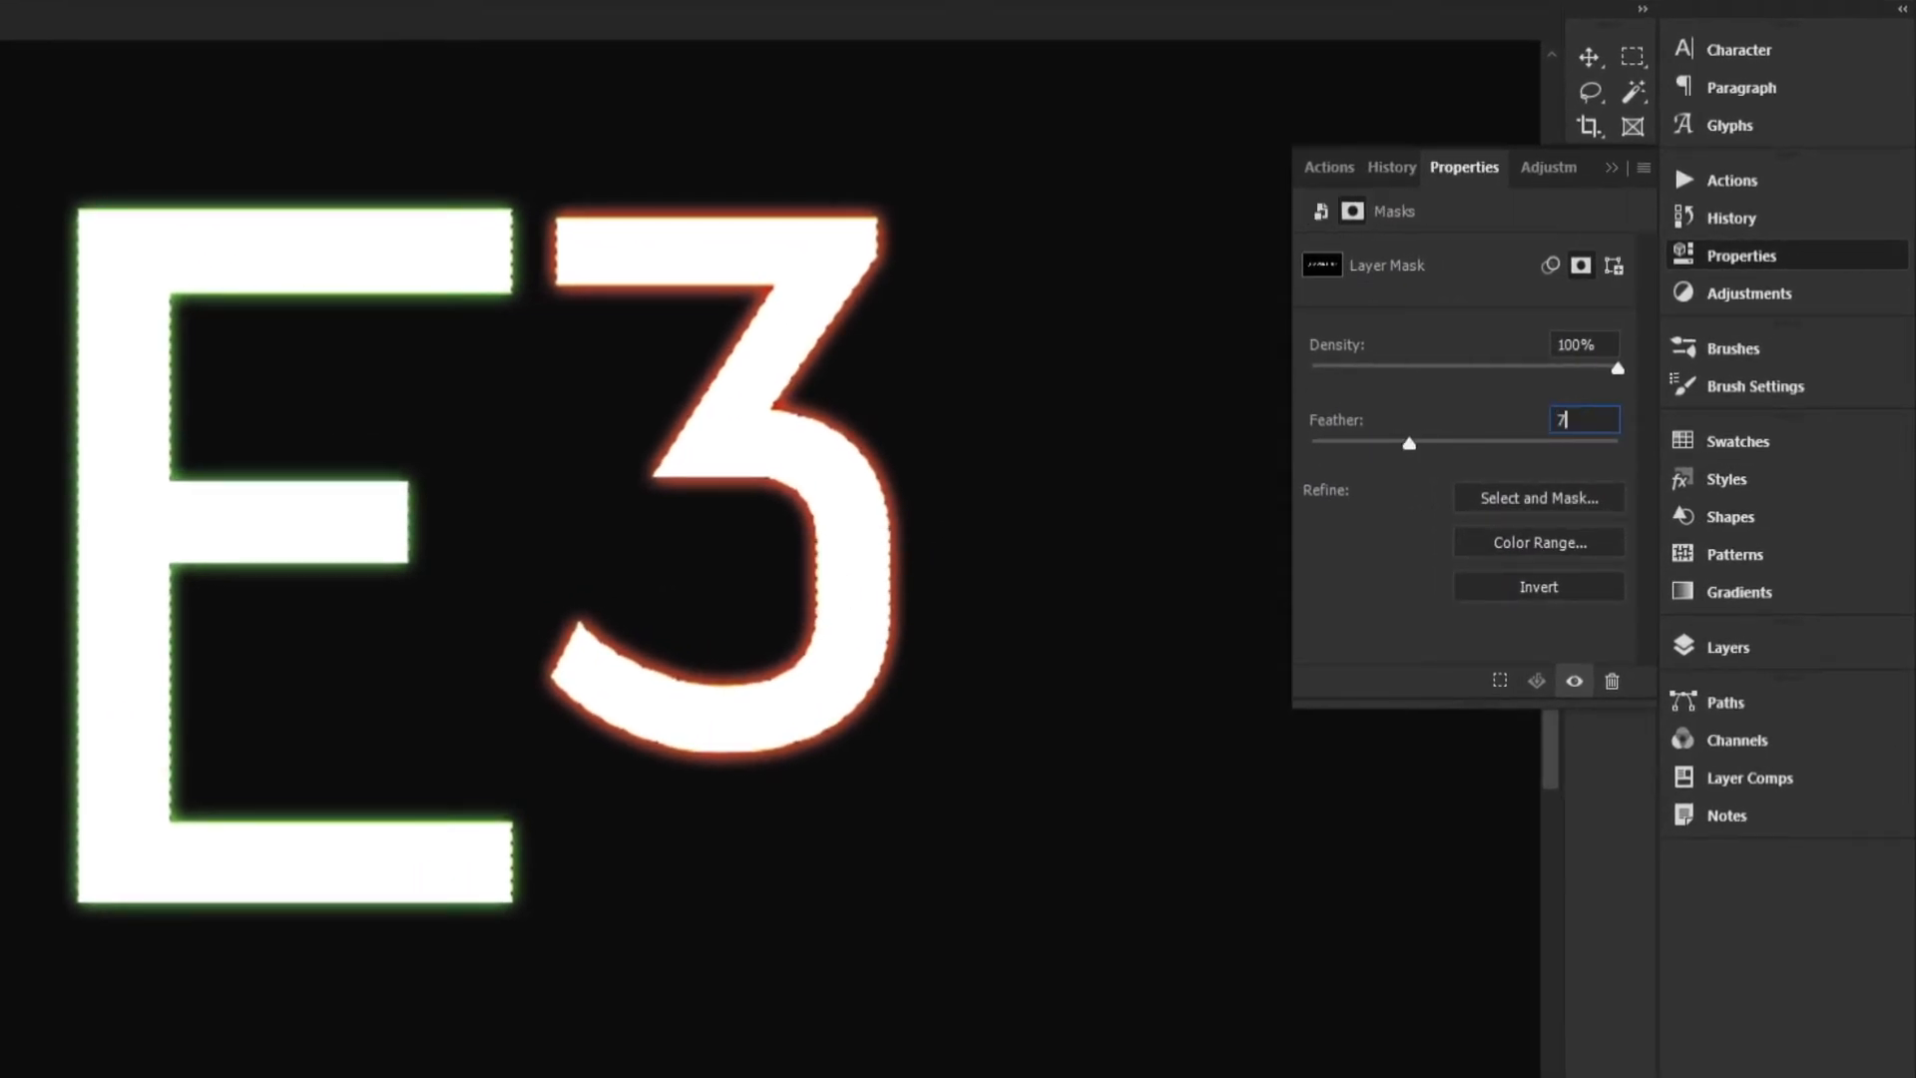
drag(620, 569, 814, 552)
drag(333, 531, 1005, 544)
drag(409, 560, 6, 569)
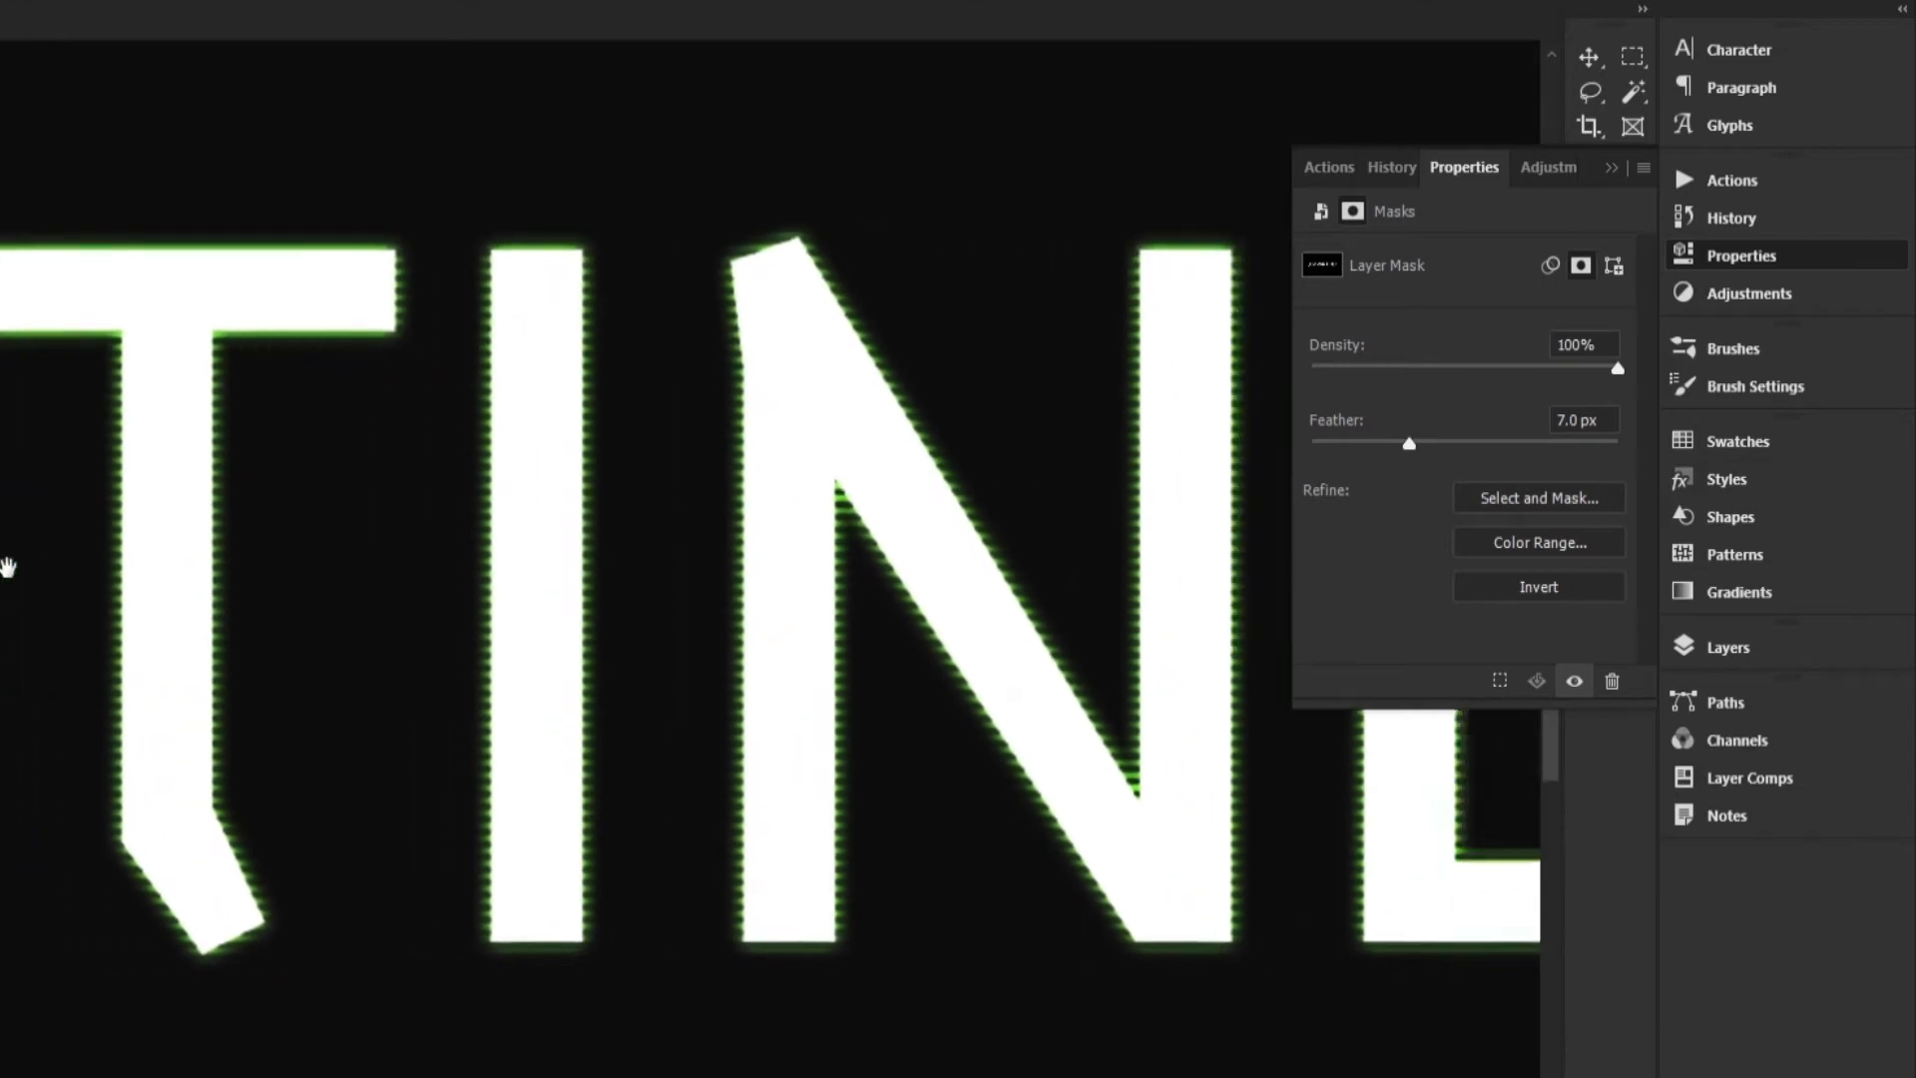
drag(1260, 557, 45, 520)
Collapse the Scanlines group and feather the shape path of the 3 layer by 1 px.
click(1760, 666)
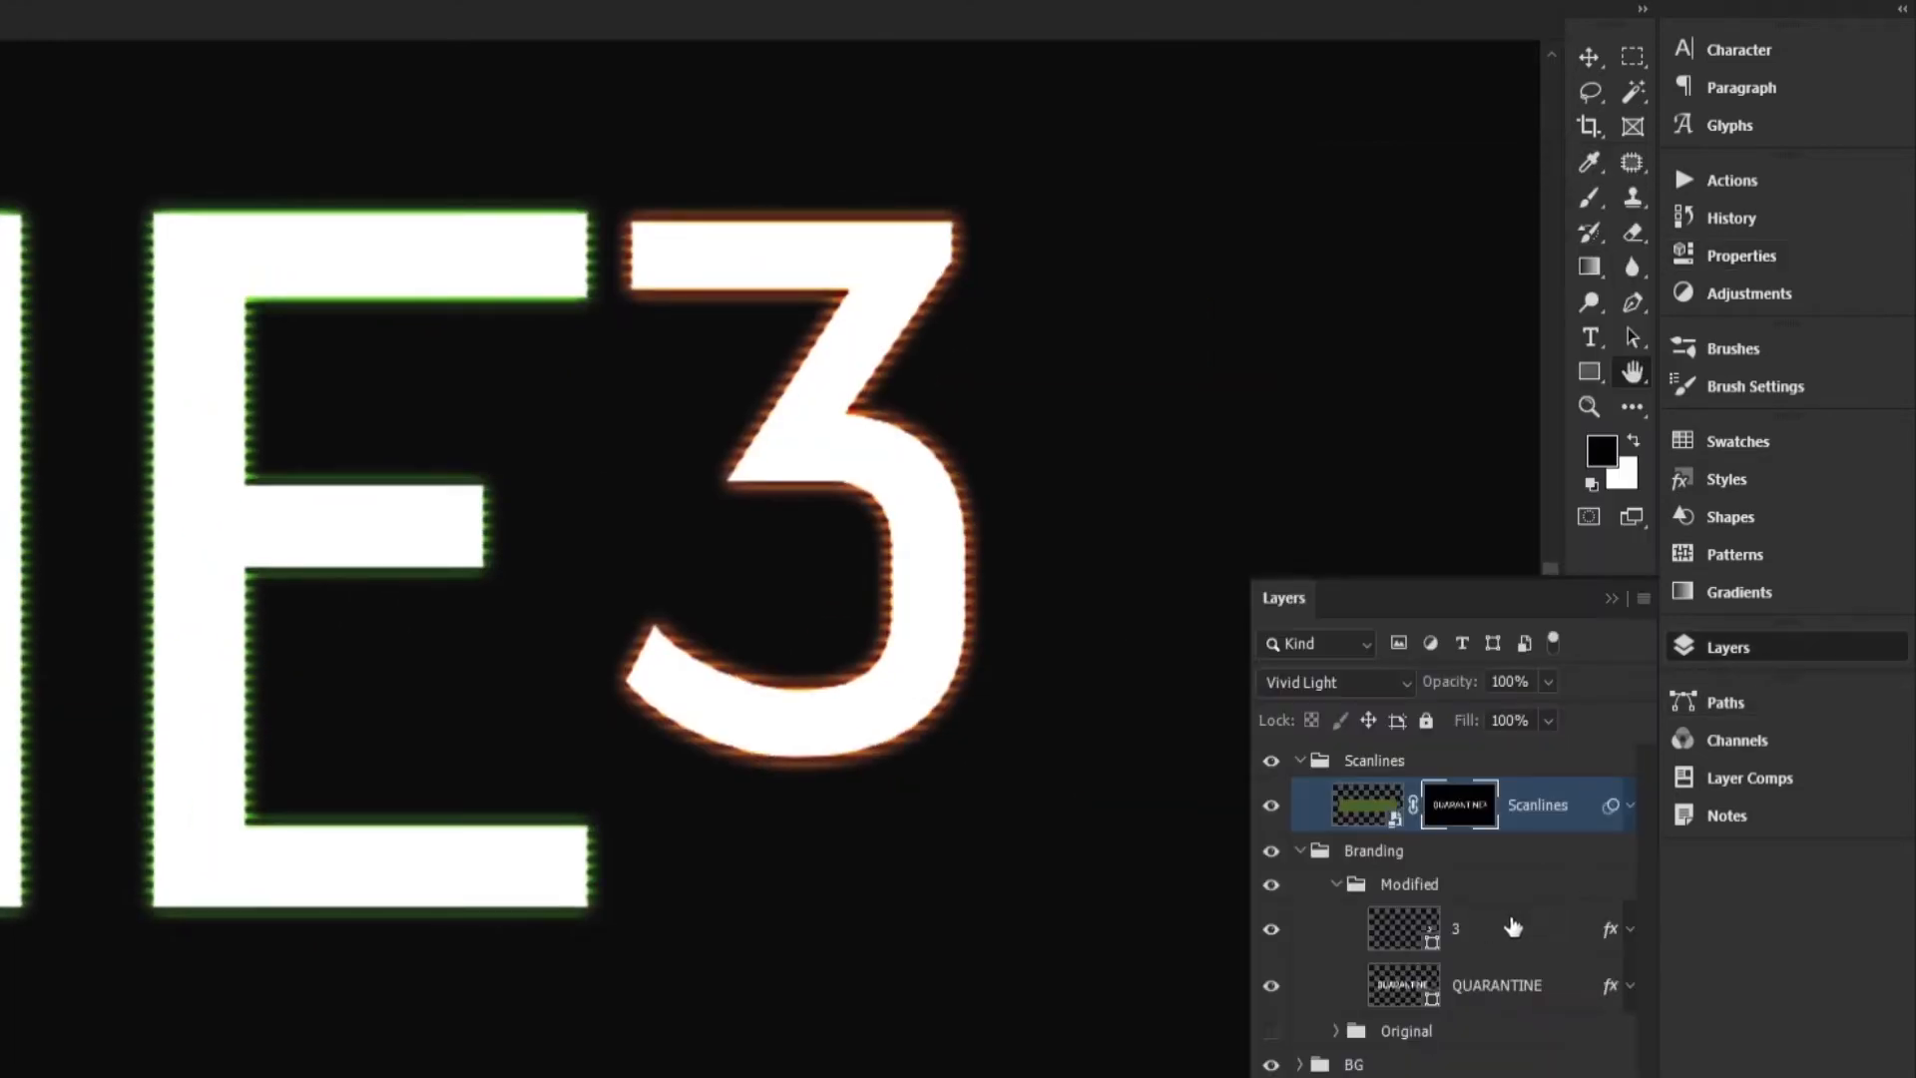
click(1477, 928)
drag(990, 798, 860, 823)
drag(951, 698, 912, 720)
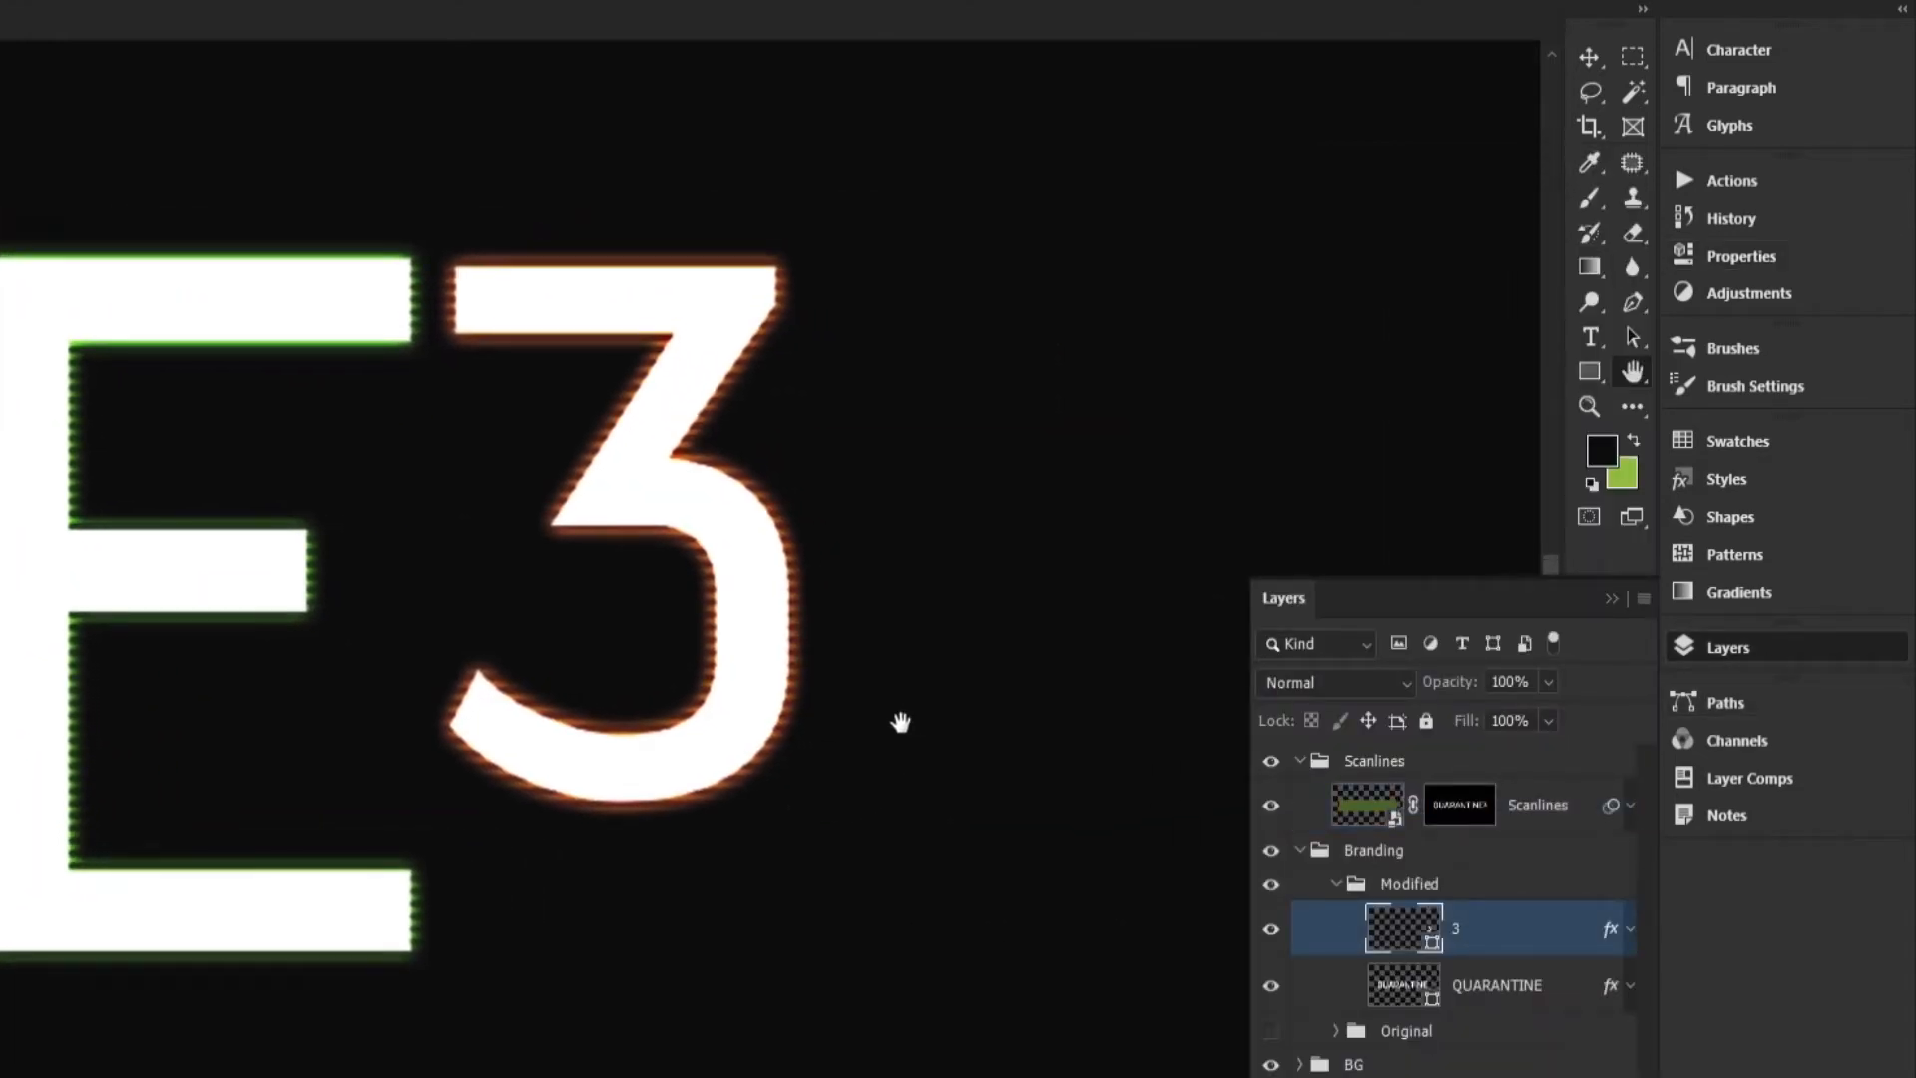
click(1299, 762)
drag(856, 730, 869, 756)
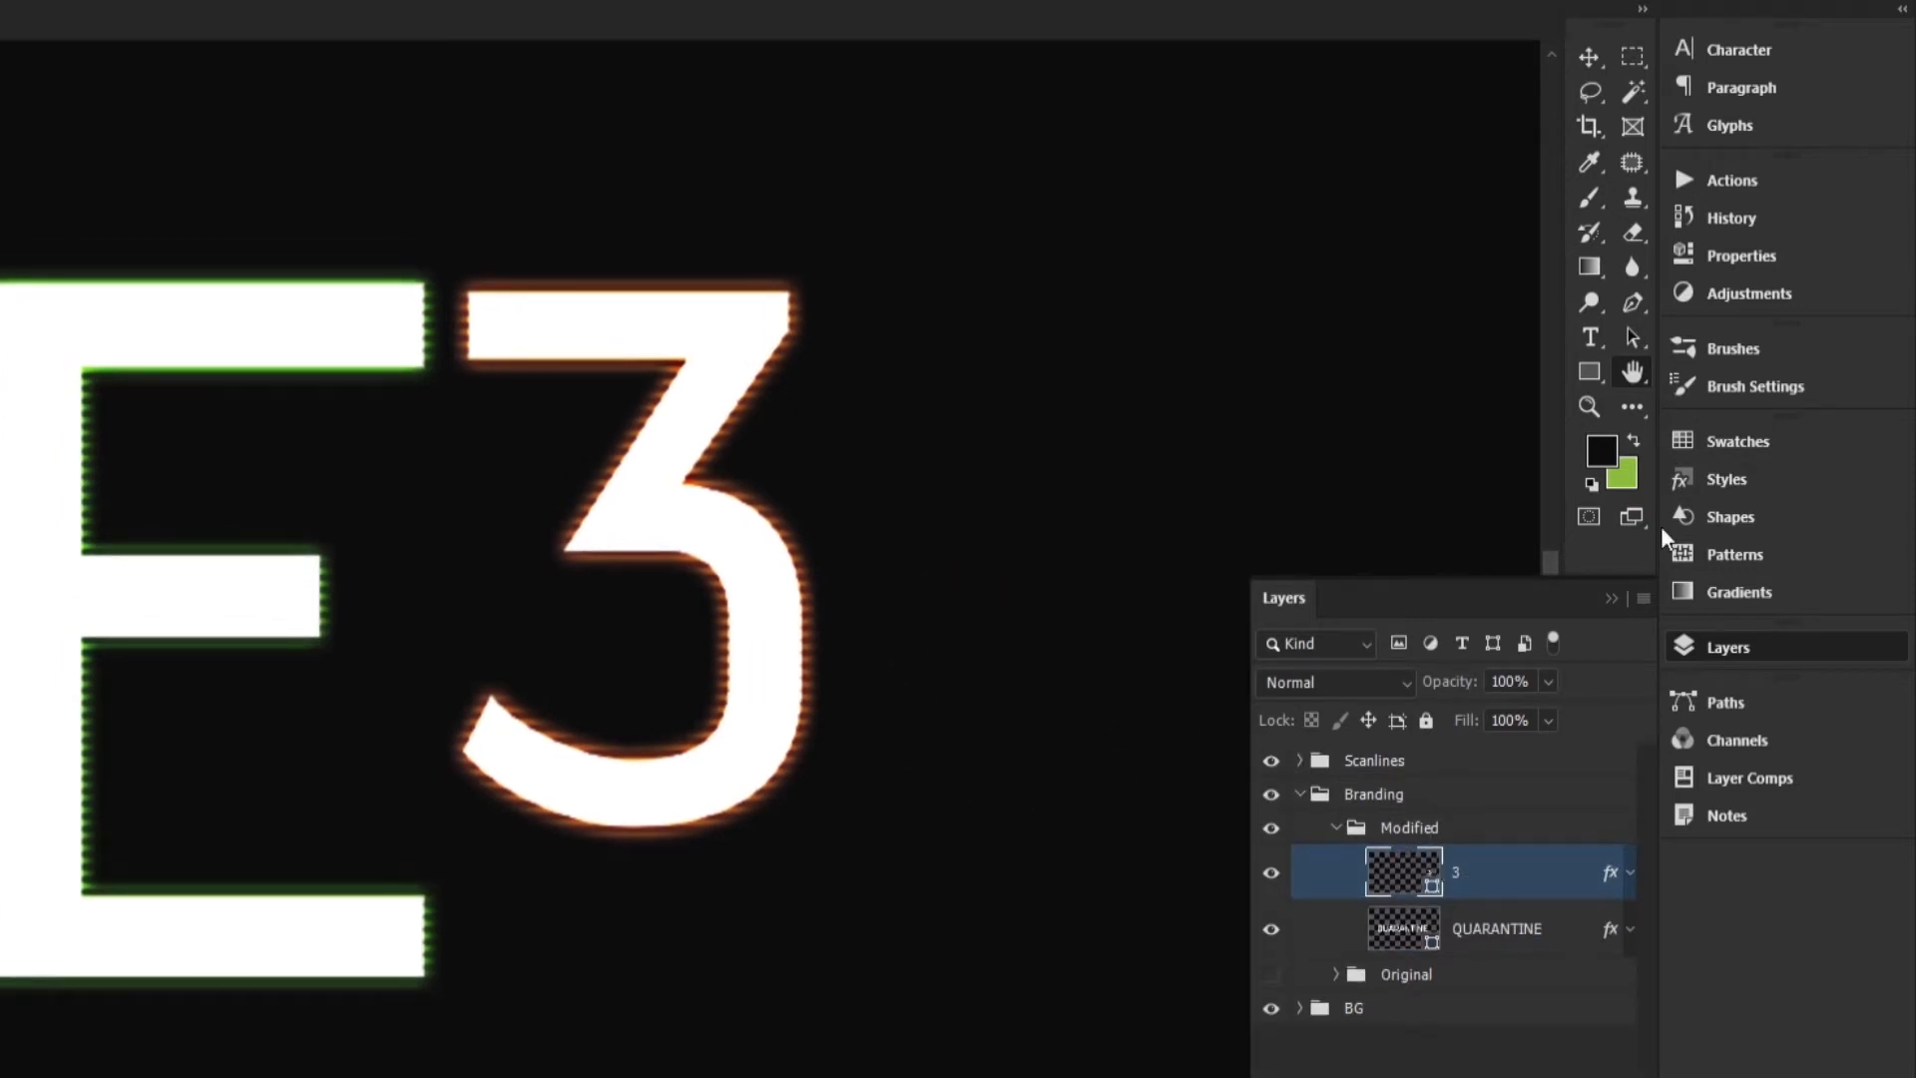
click(1739, 258)
click(1587, 419)
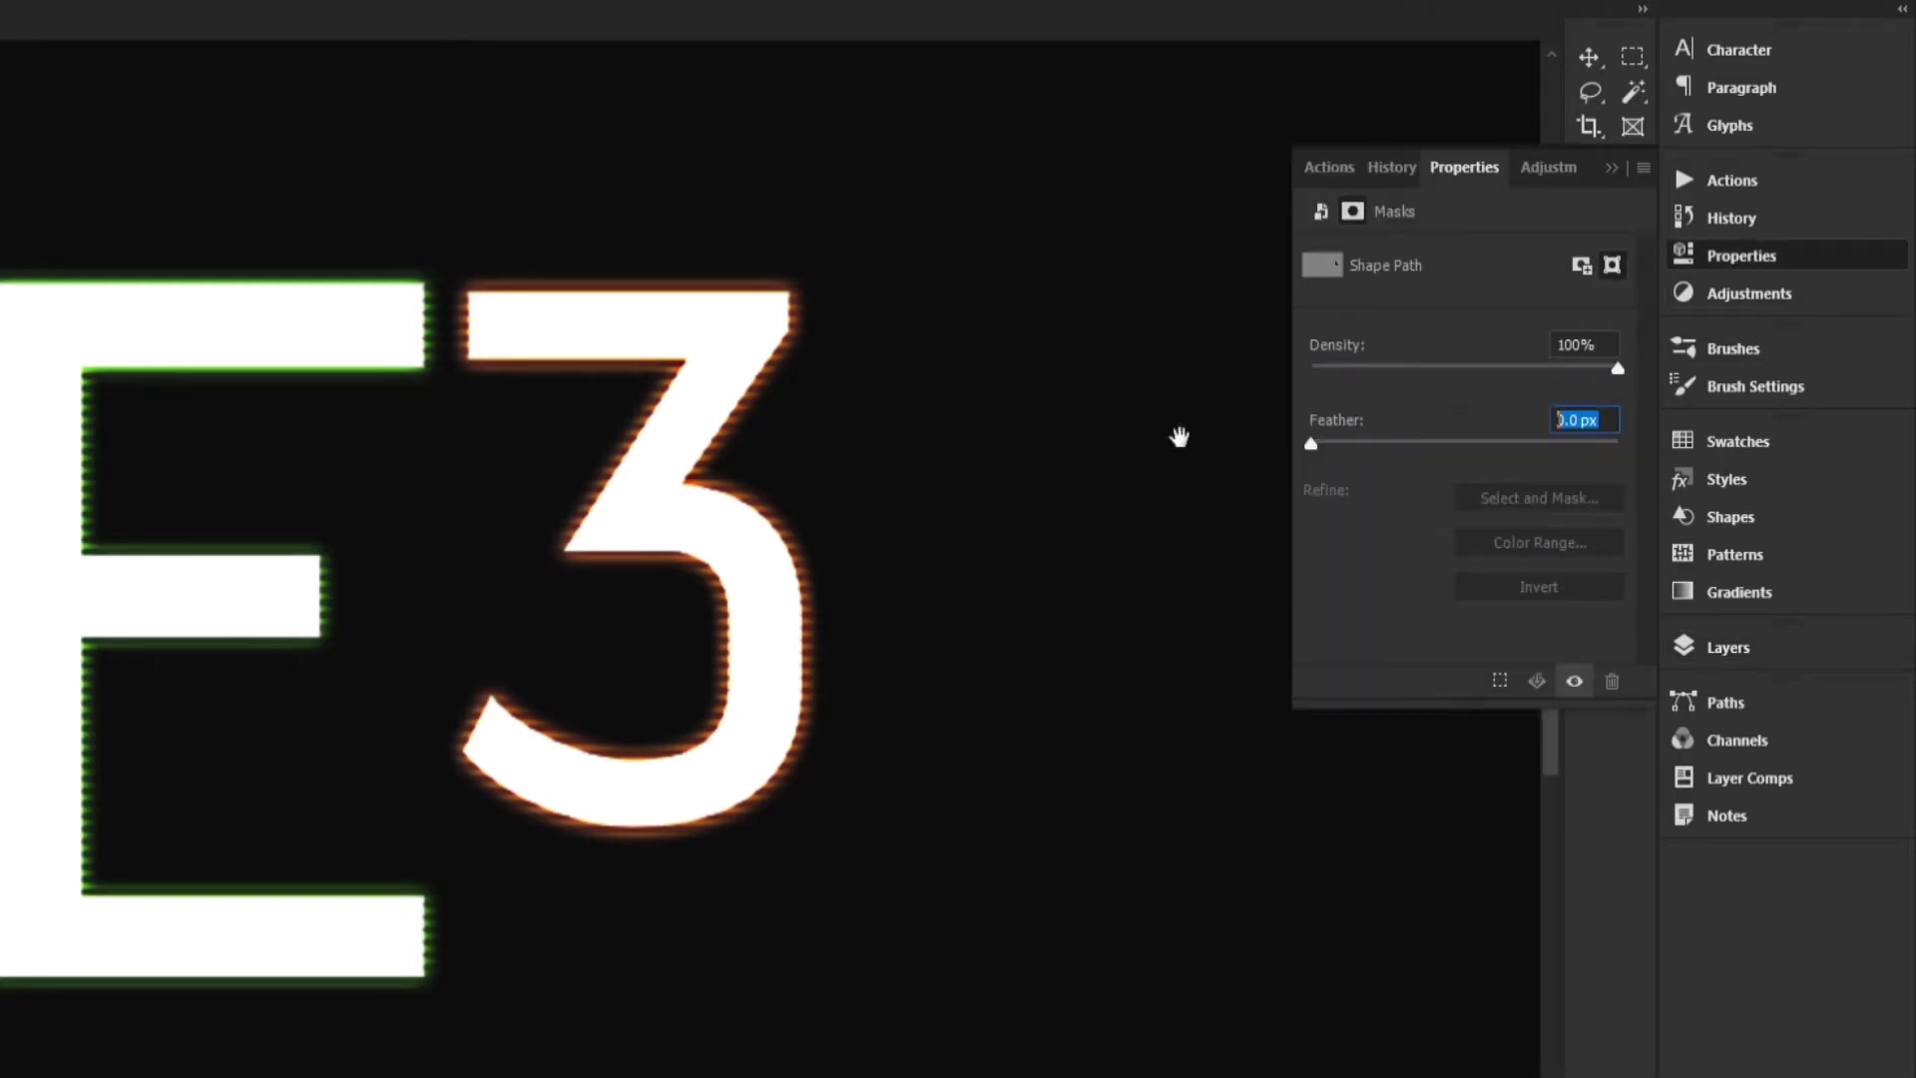
text(1)
drag(714, 415, 866, 397)
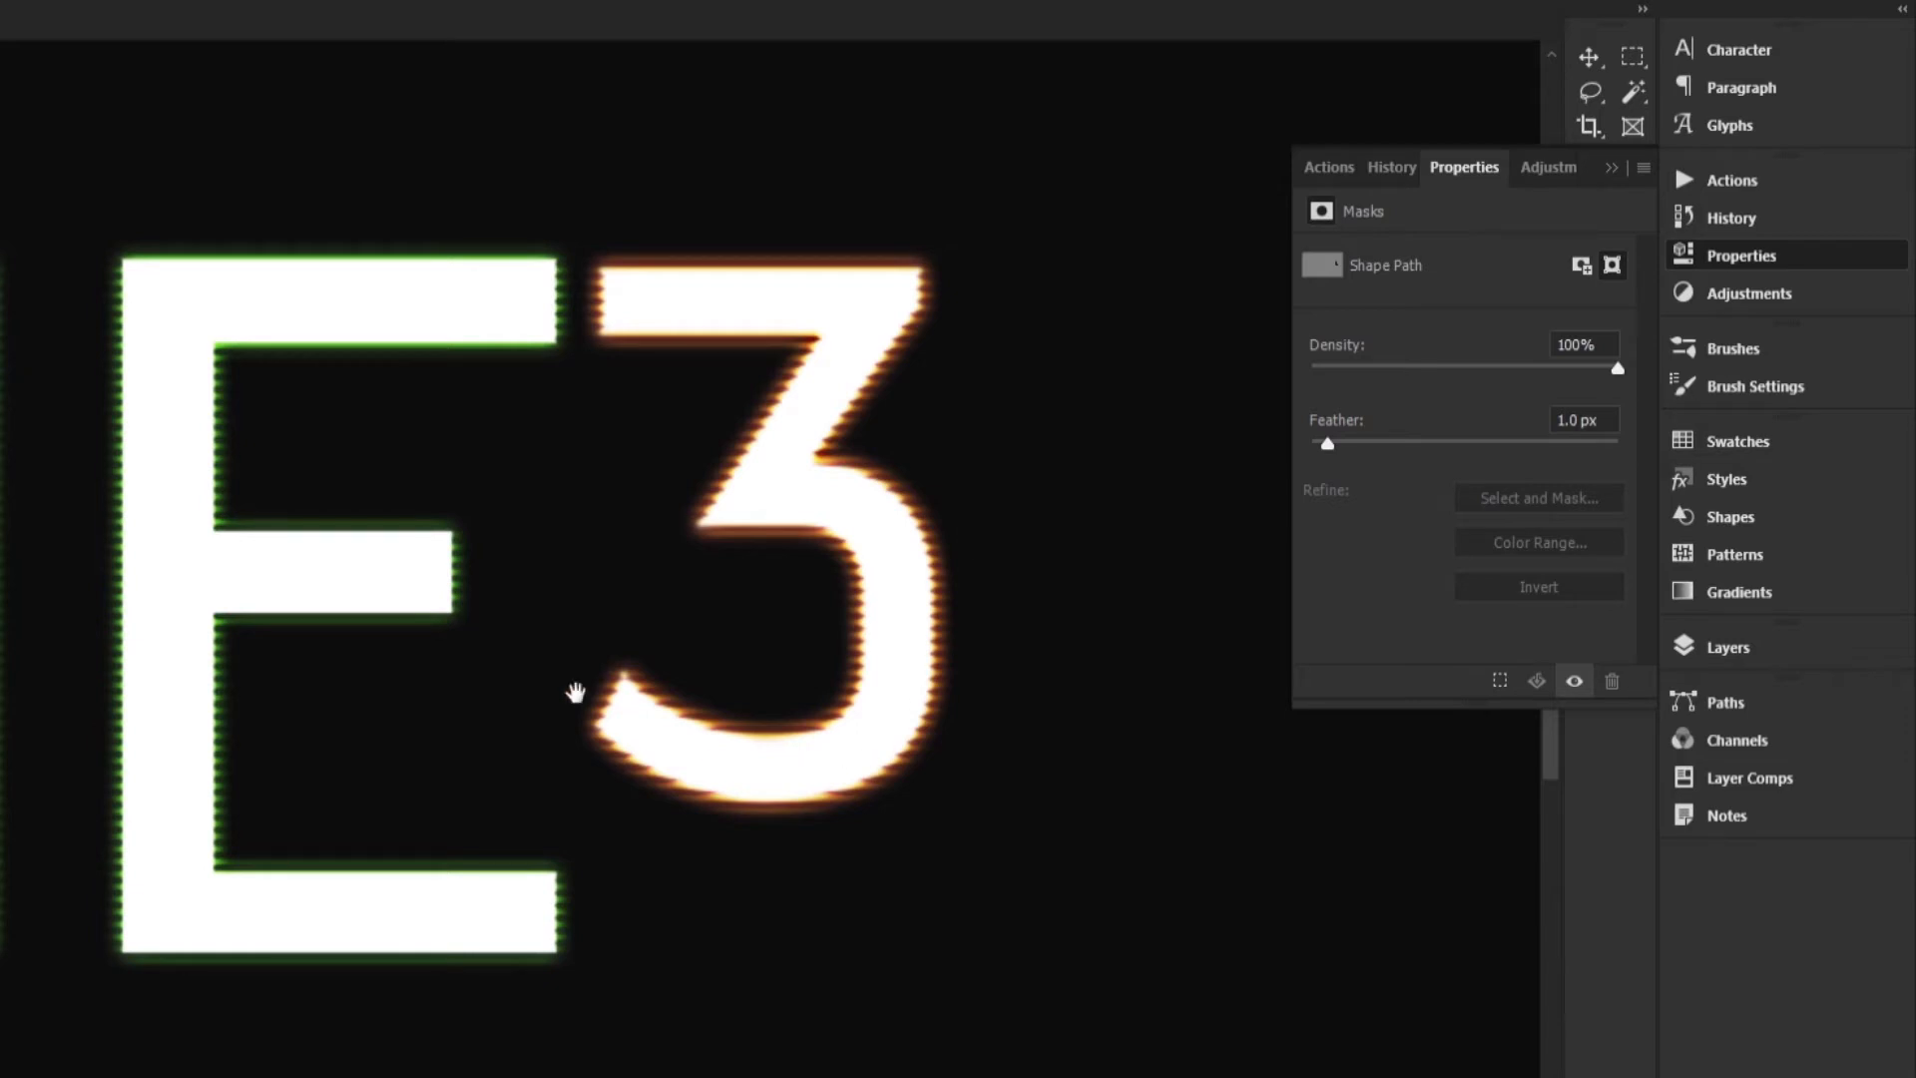
Feather the shape path of the QUARANTINE layer by 1 px and review the edges across the whole word.
click(1722, 649)
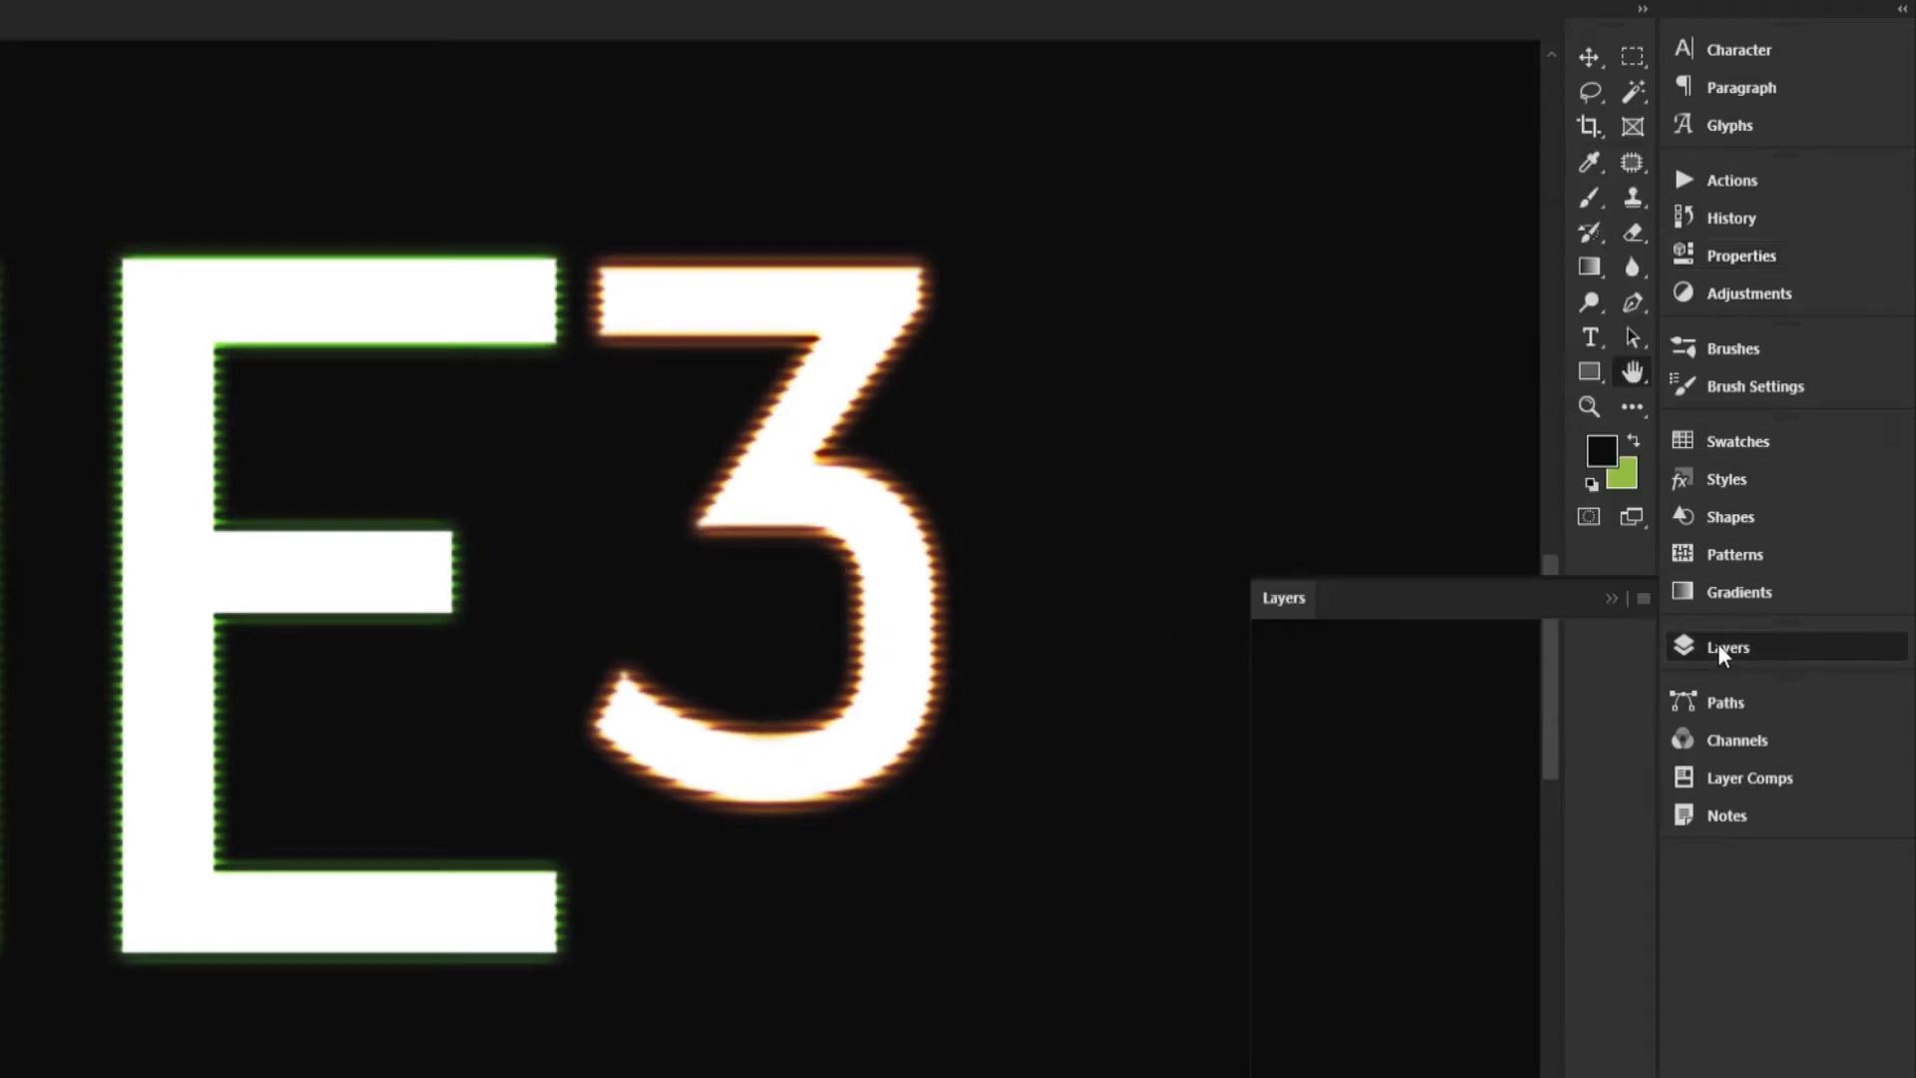
click(1475, 938)
drag(419, 685, 1061, 714)
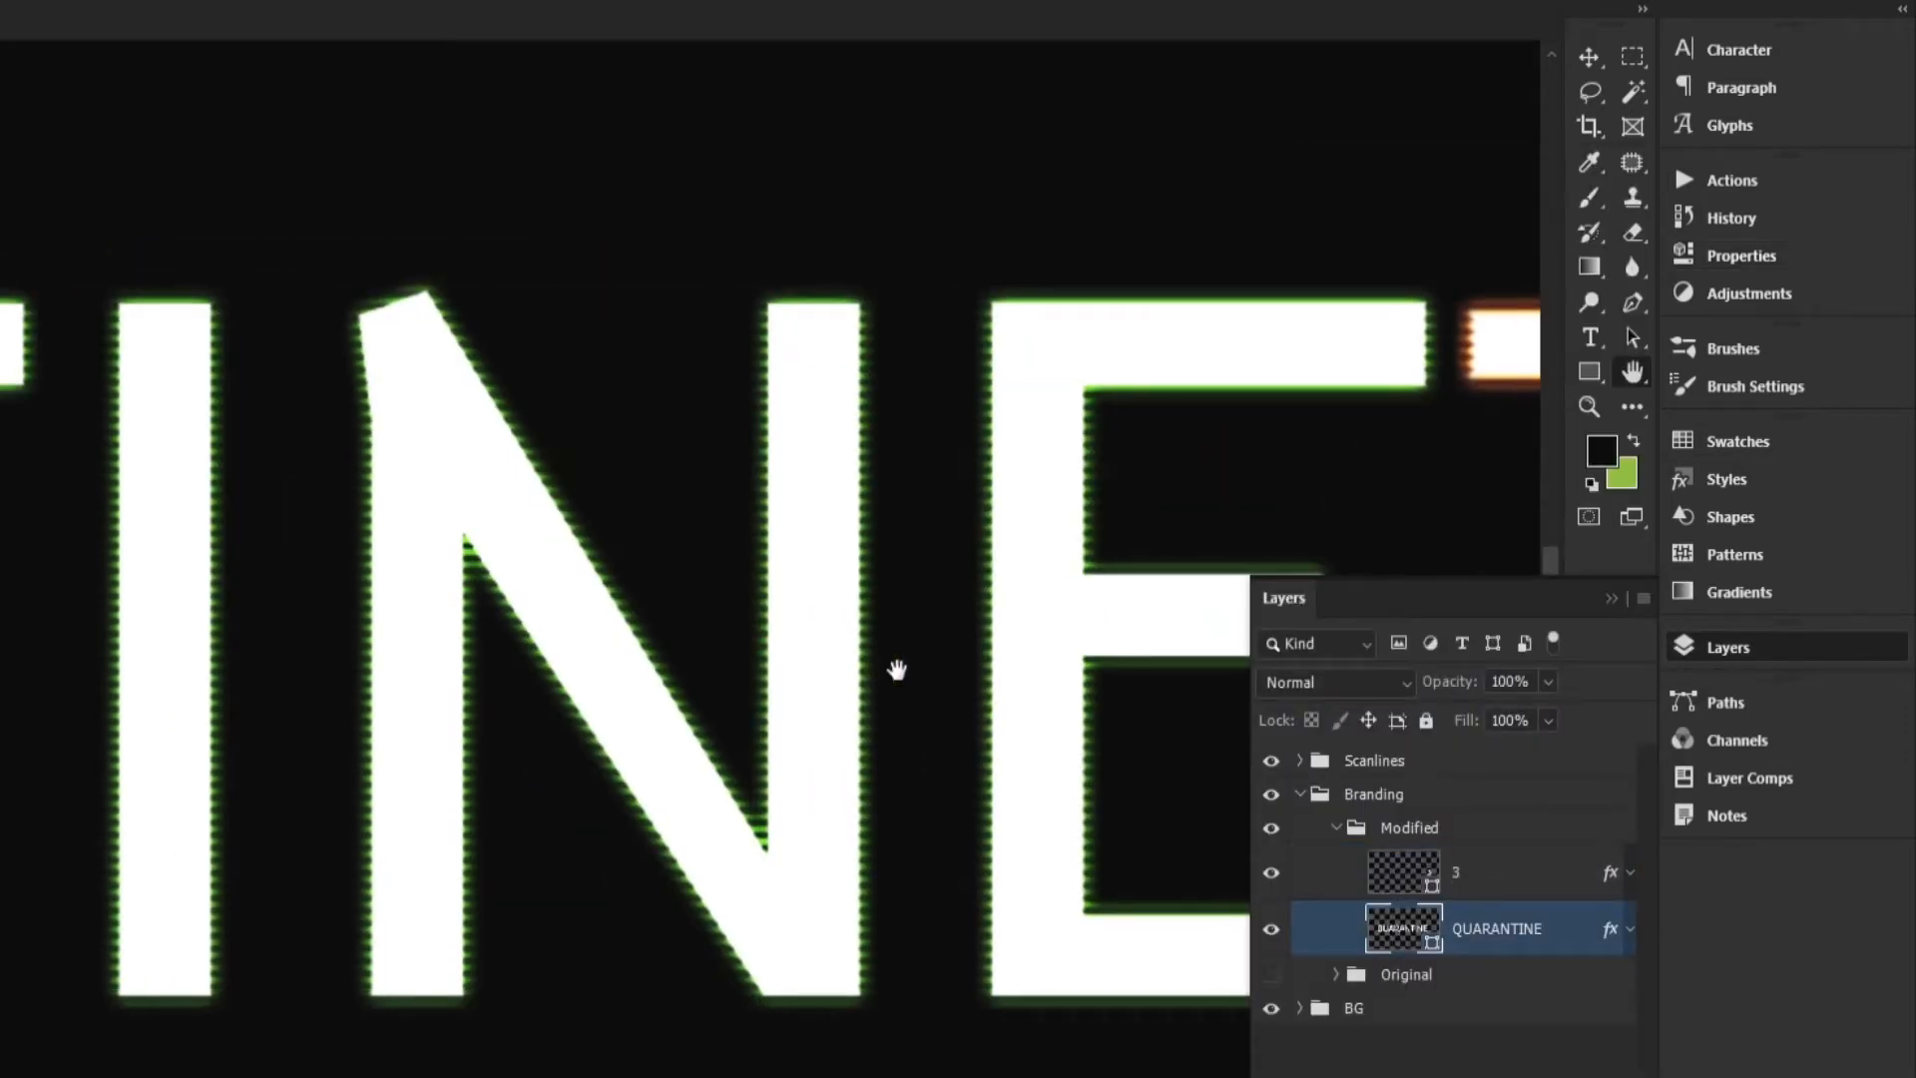
click(1727, 255)
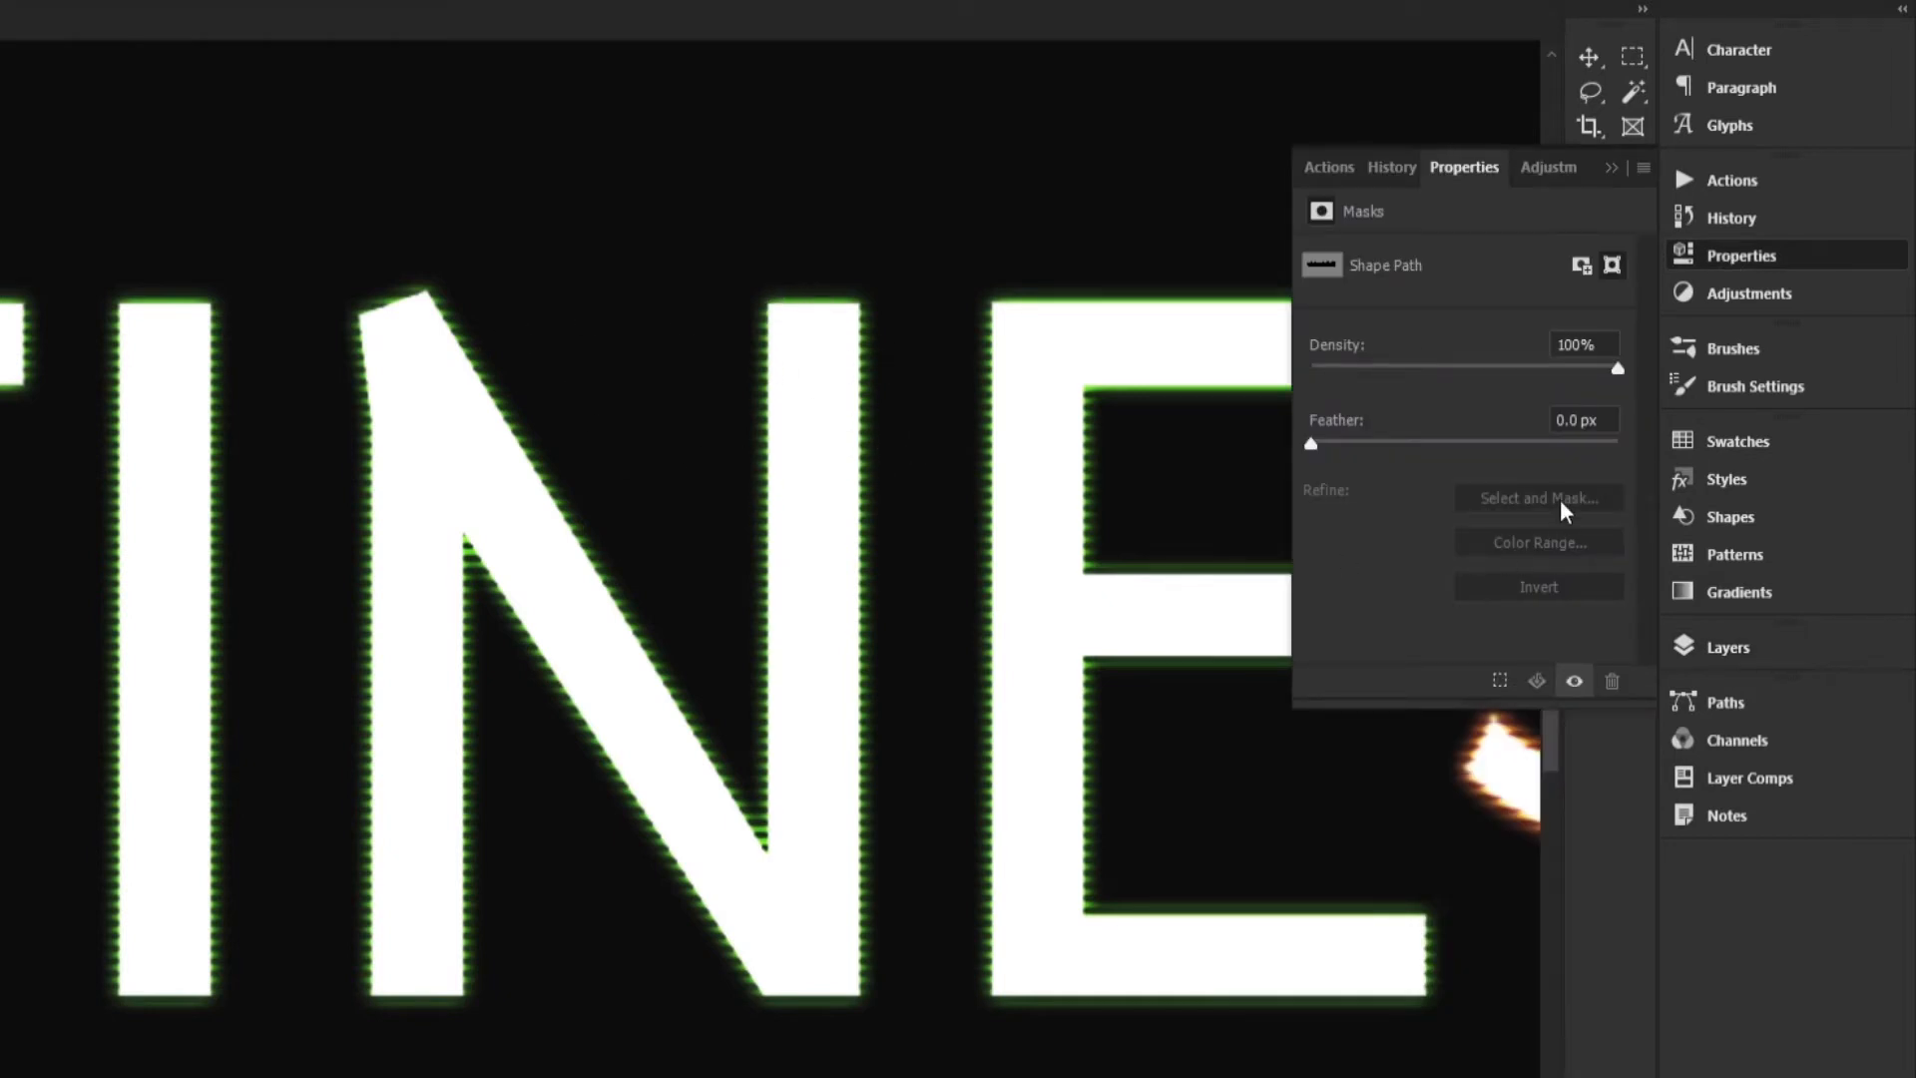
drag(1598, 424, 1027, 462)
text(1)
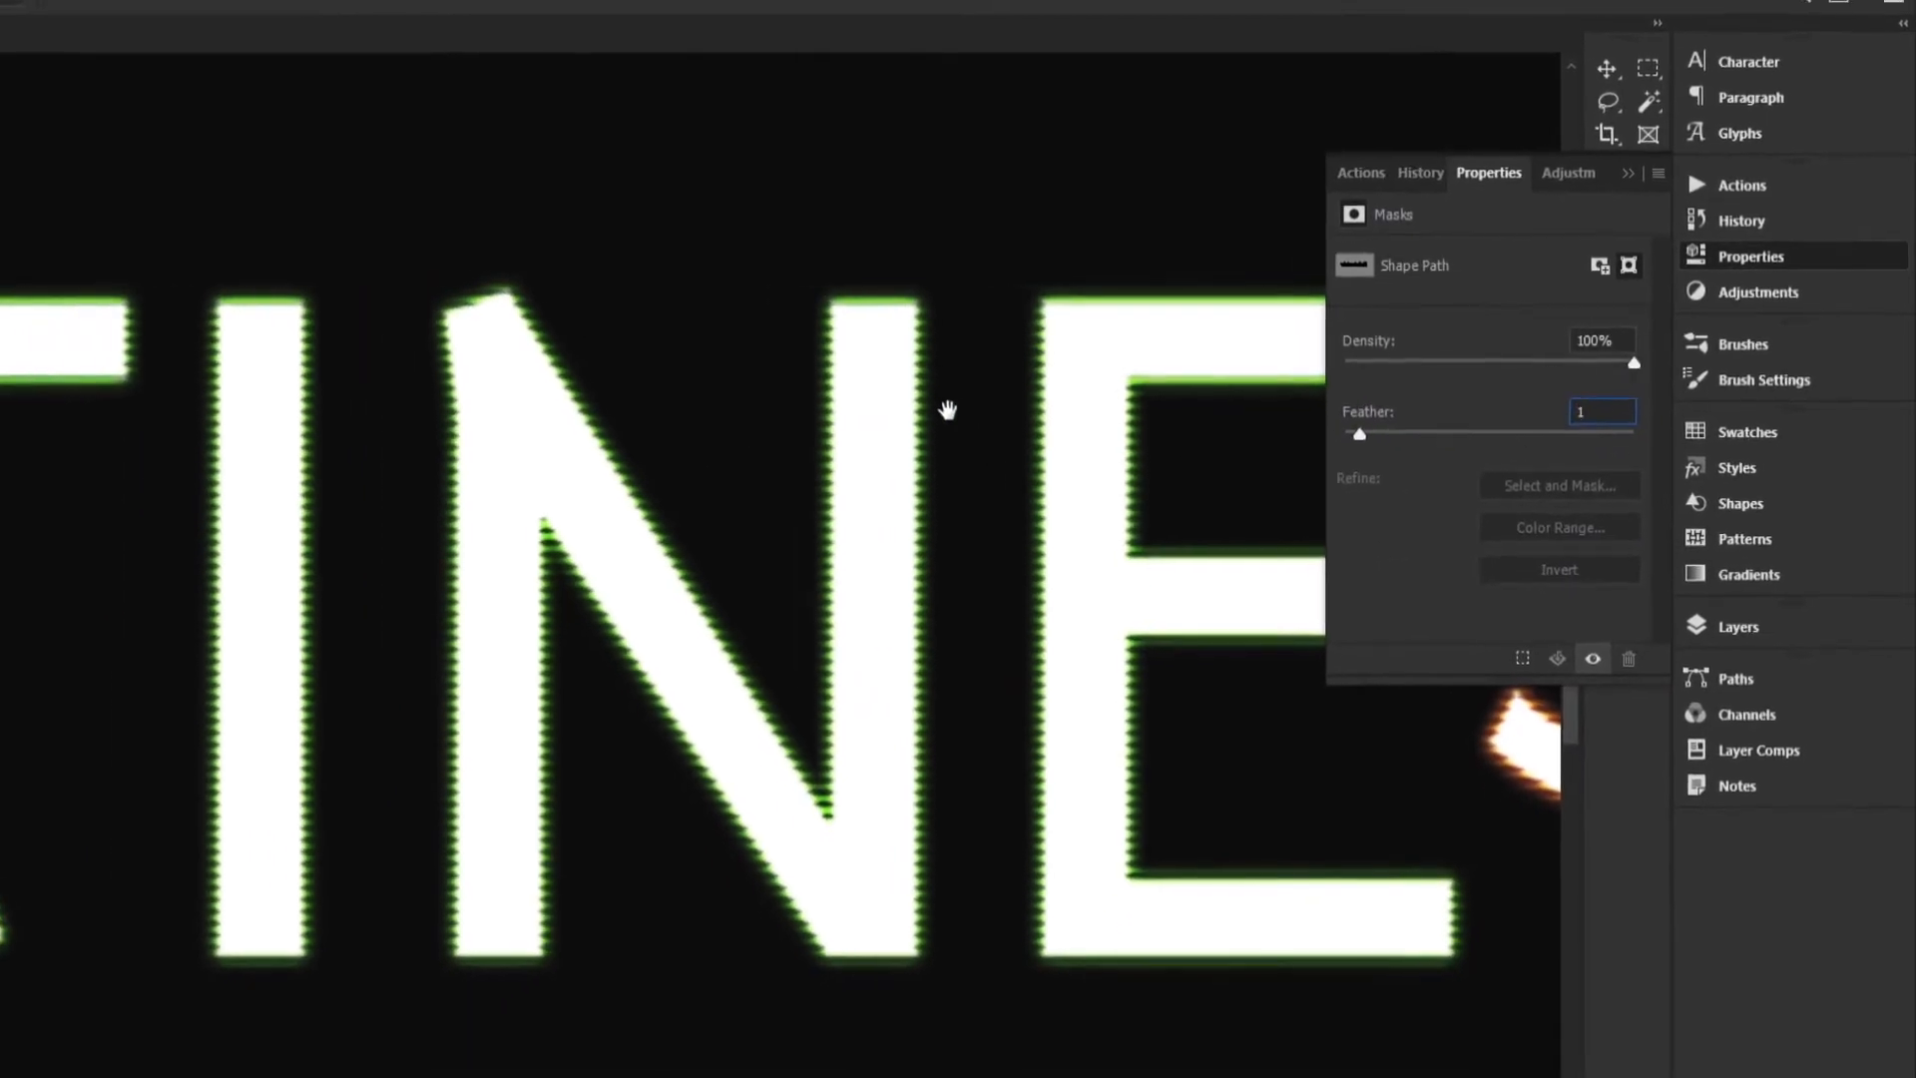
key(Return)
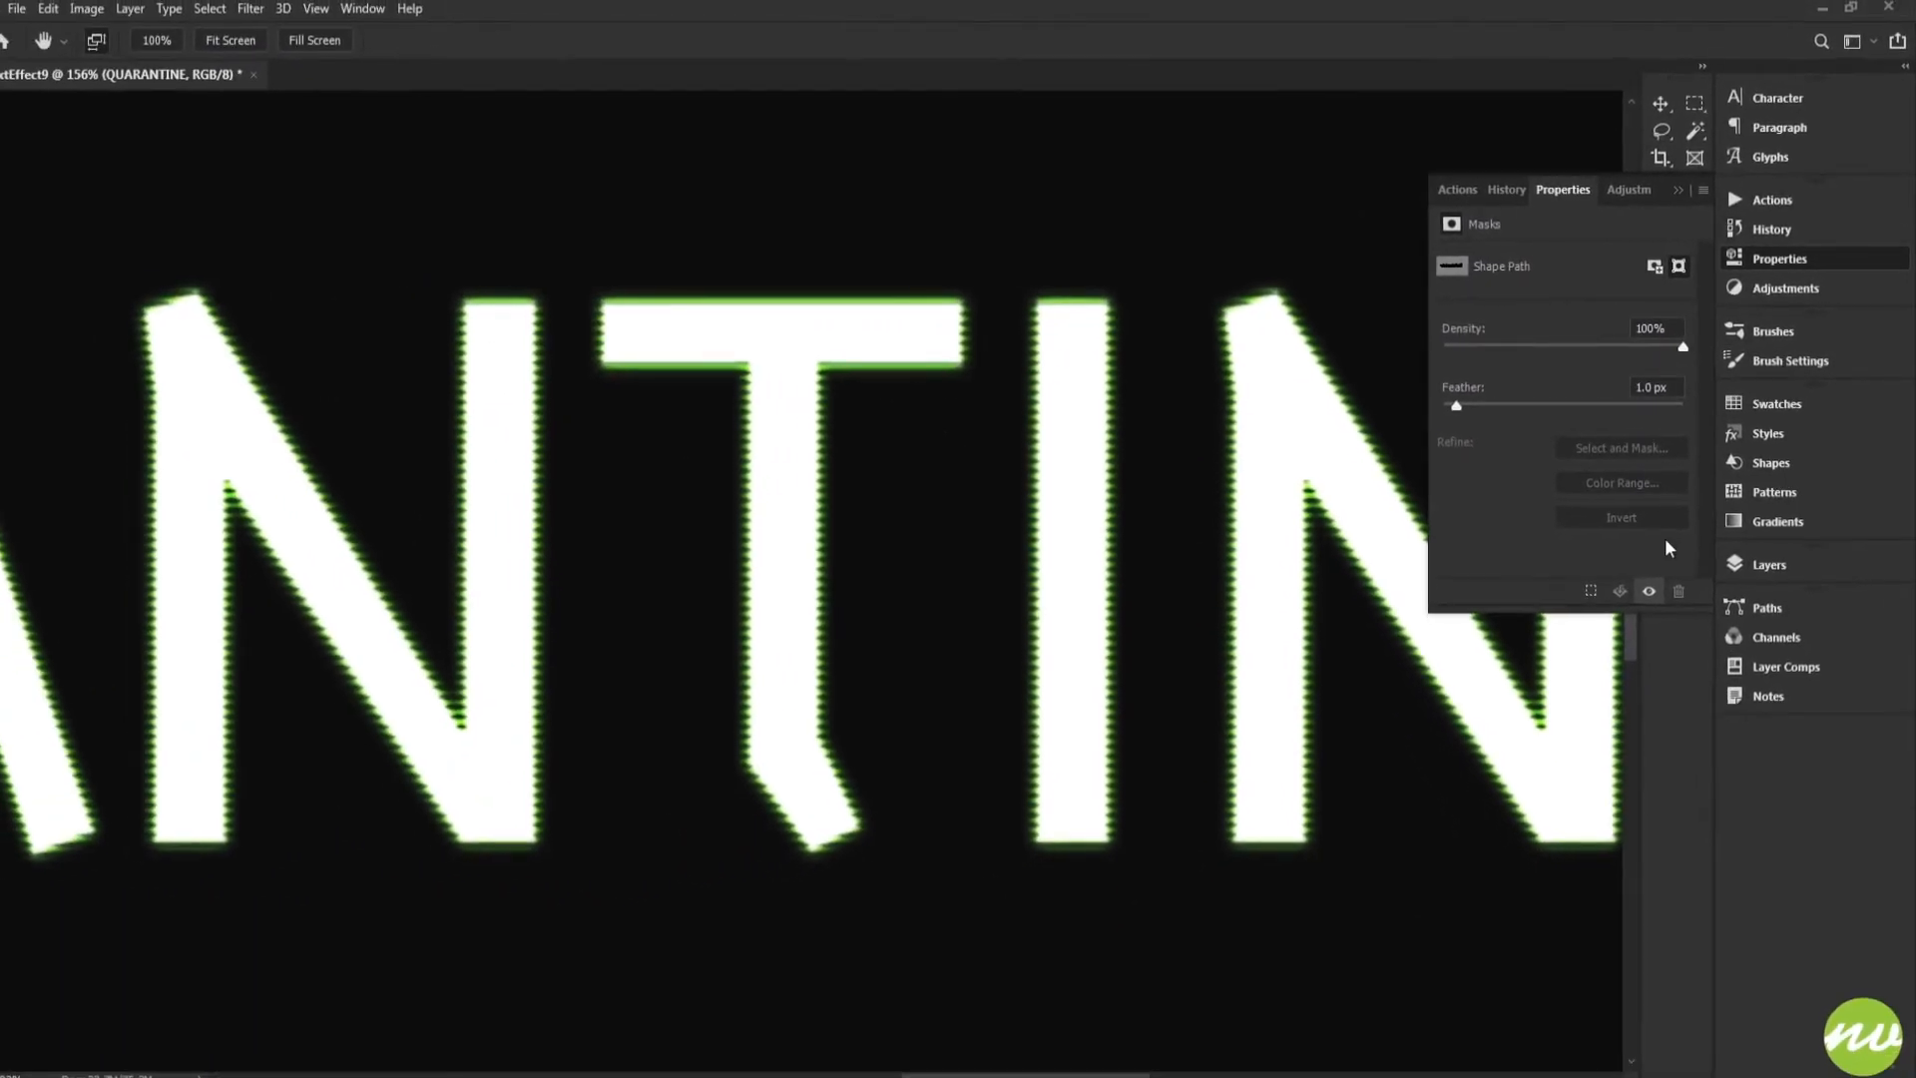
click(1748, 604)
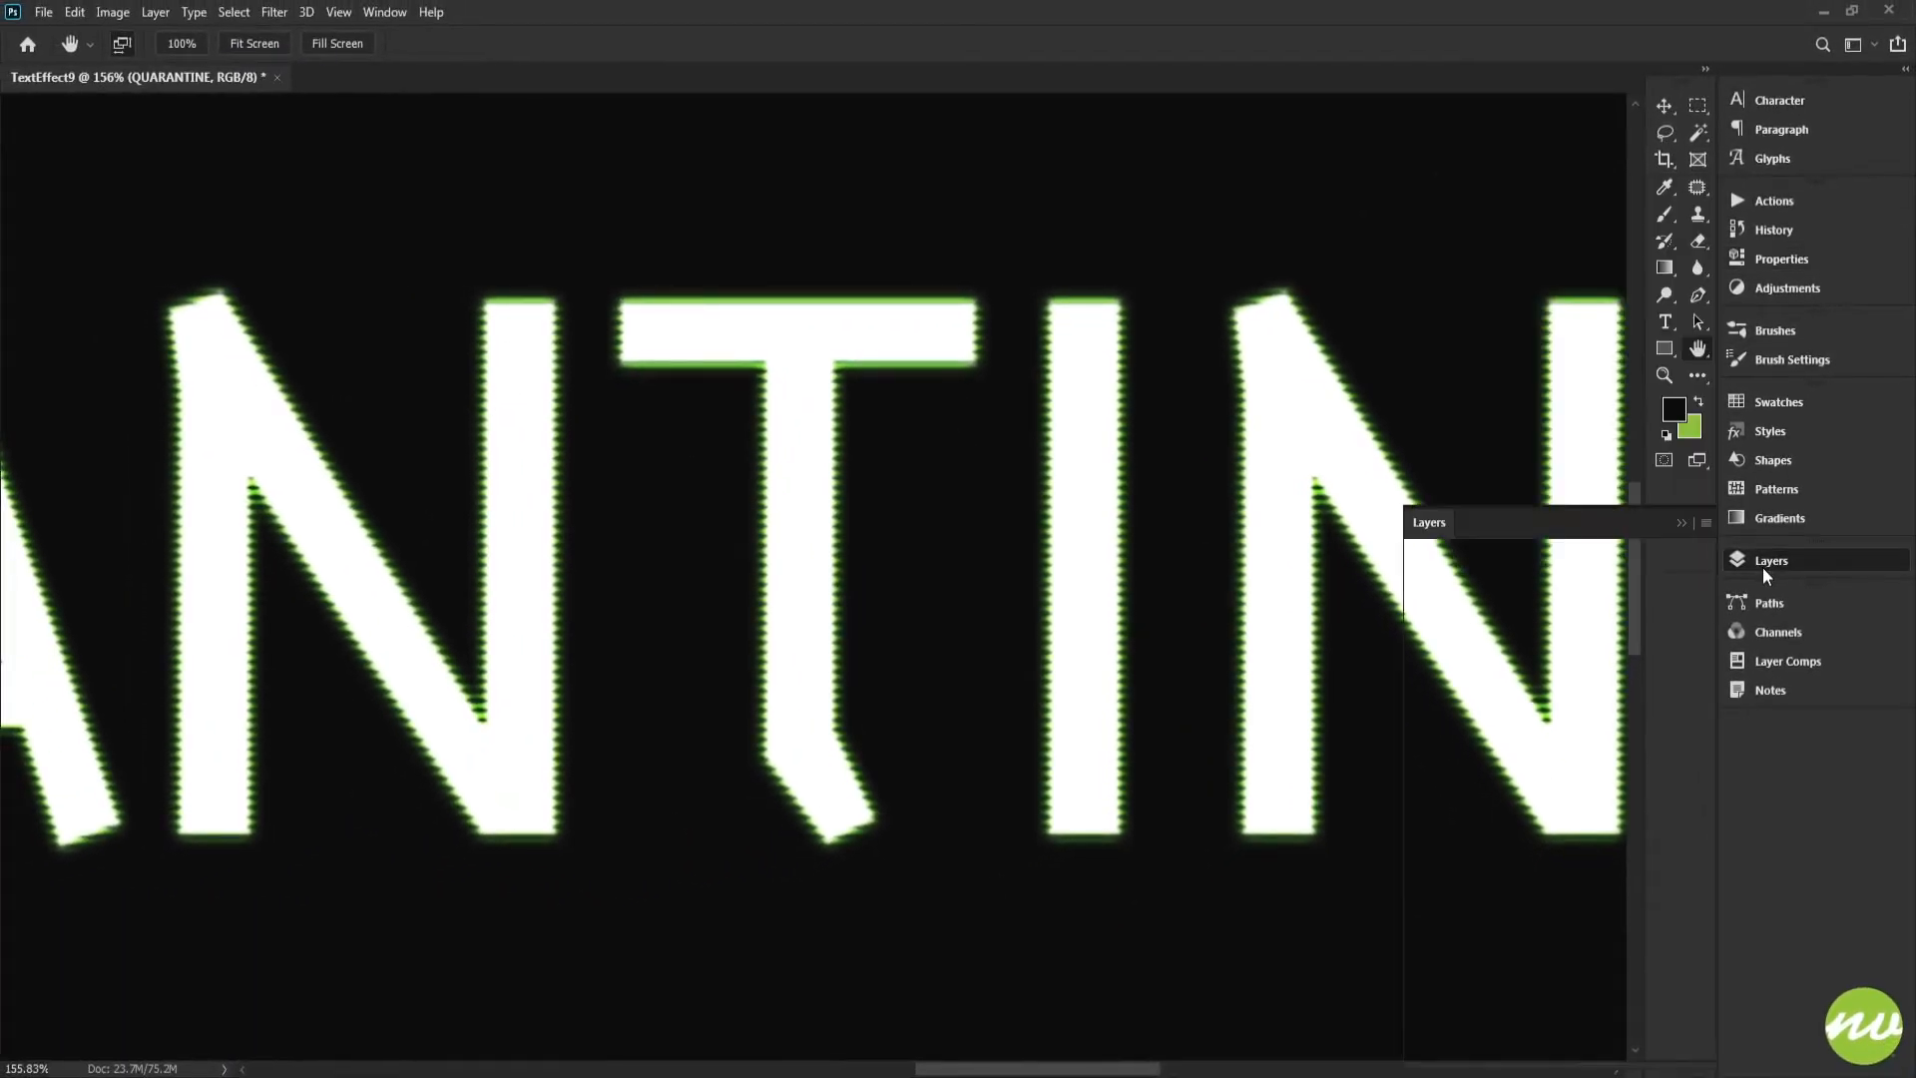
click(252, 50)
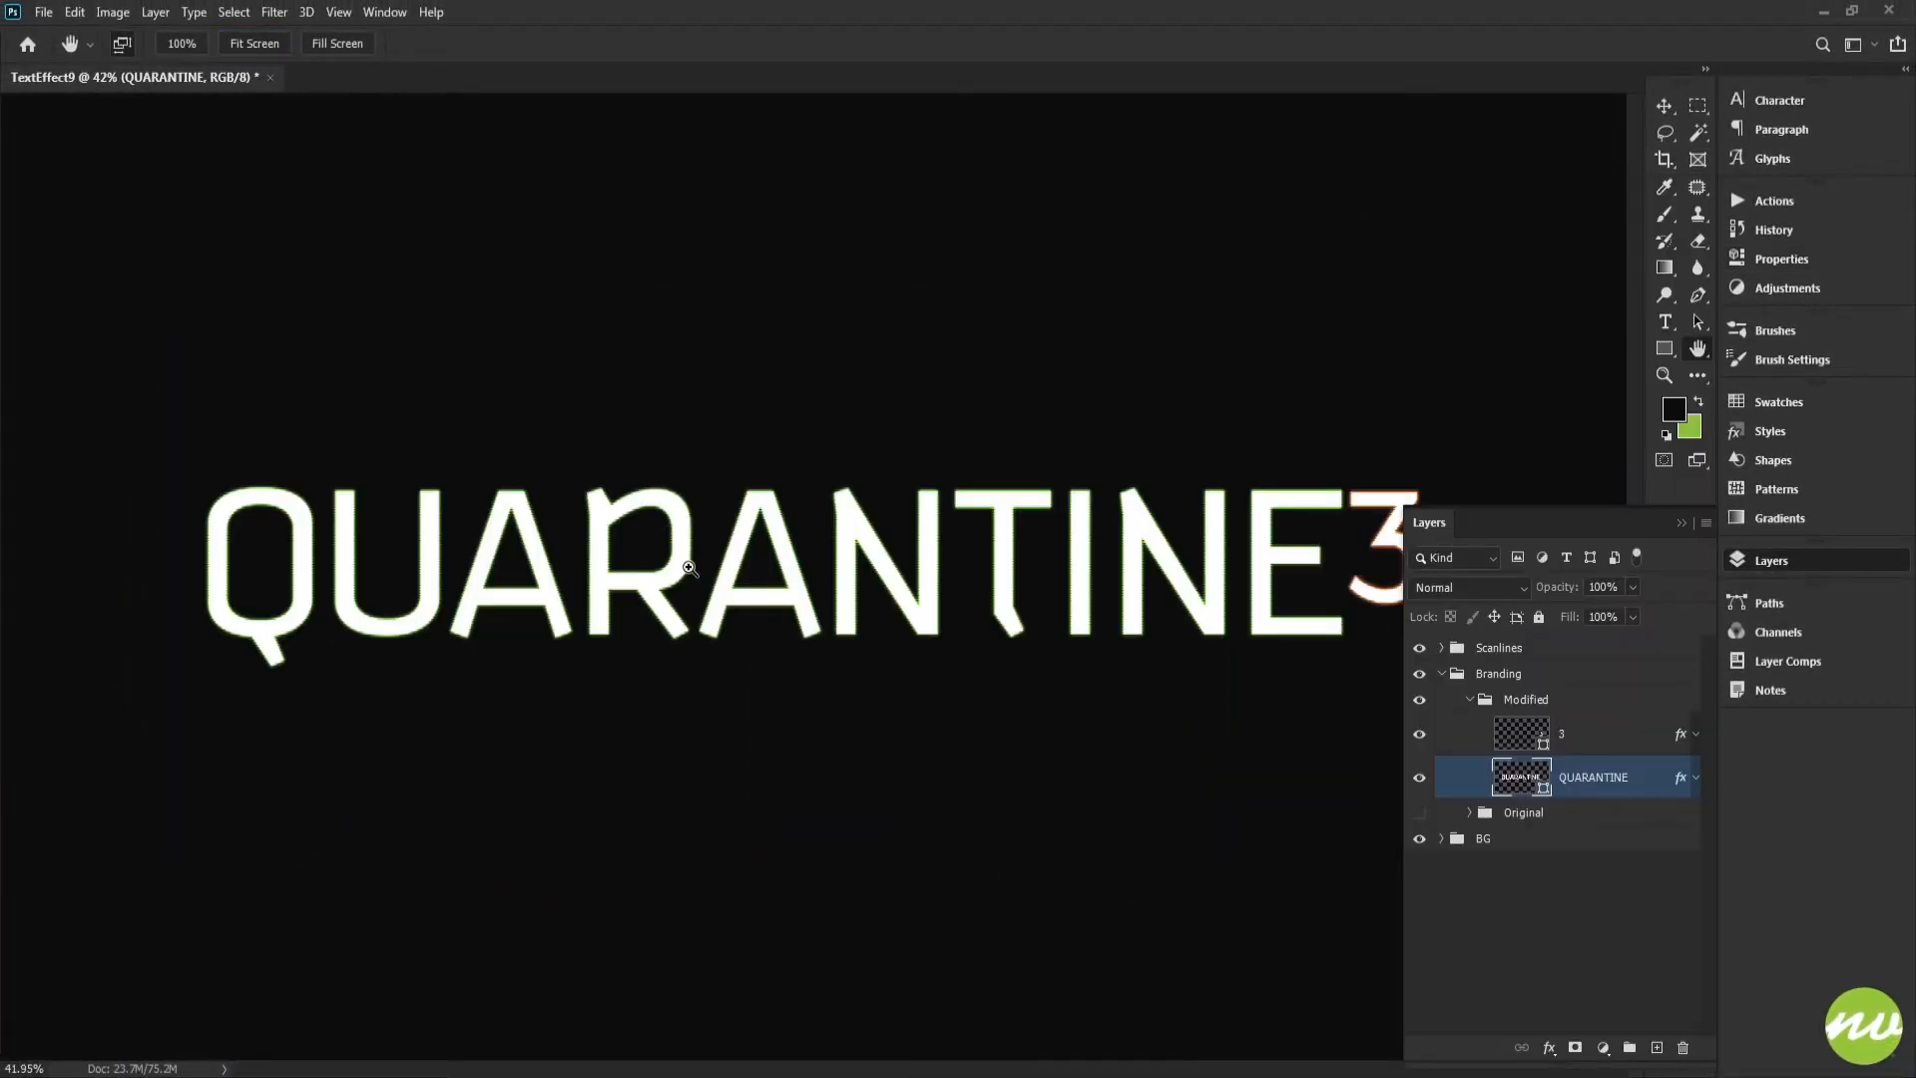
drag(688, 567, 1117, 558)
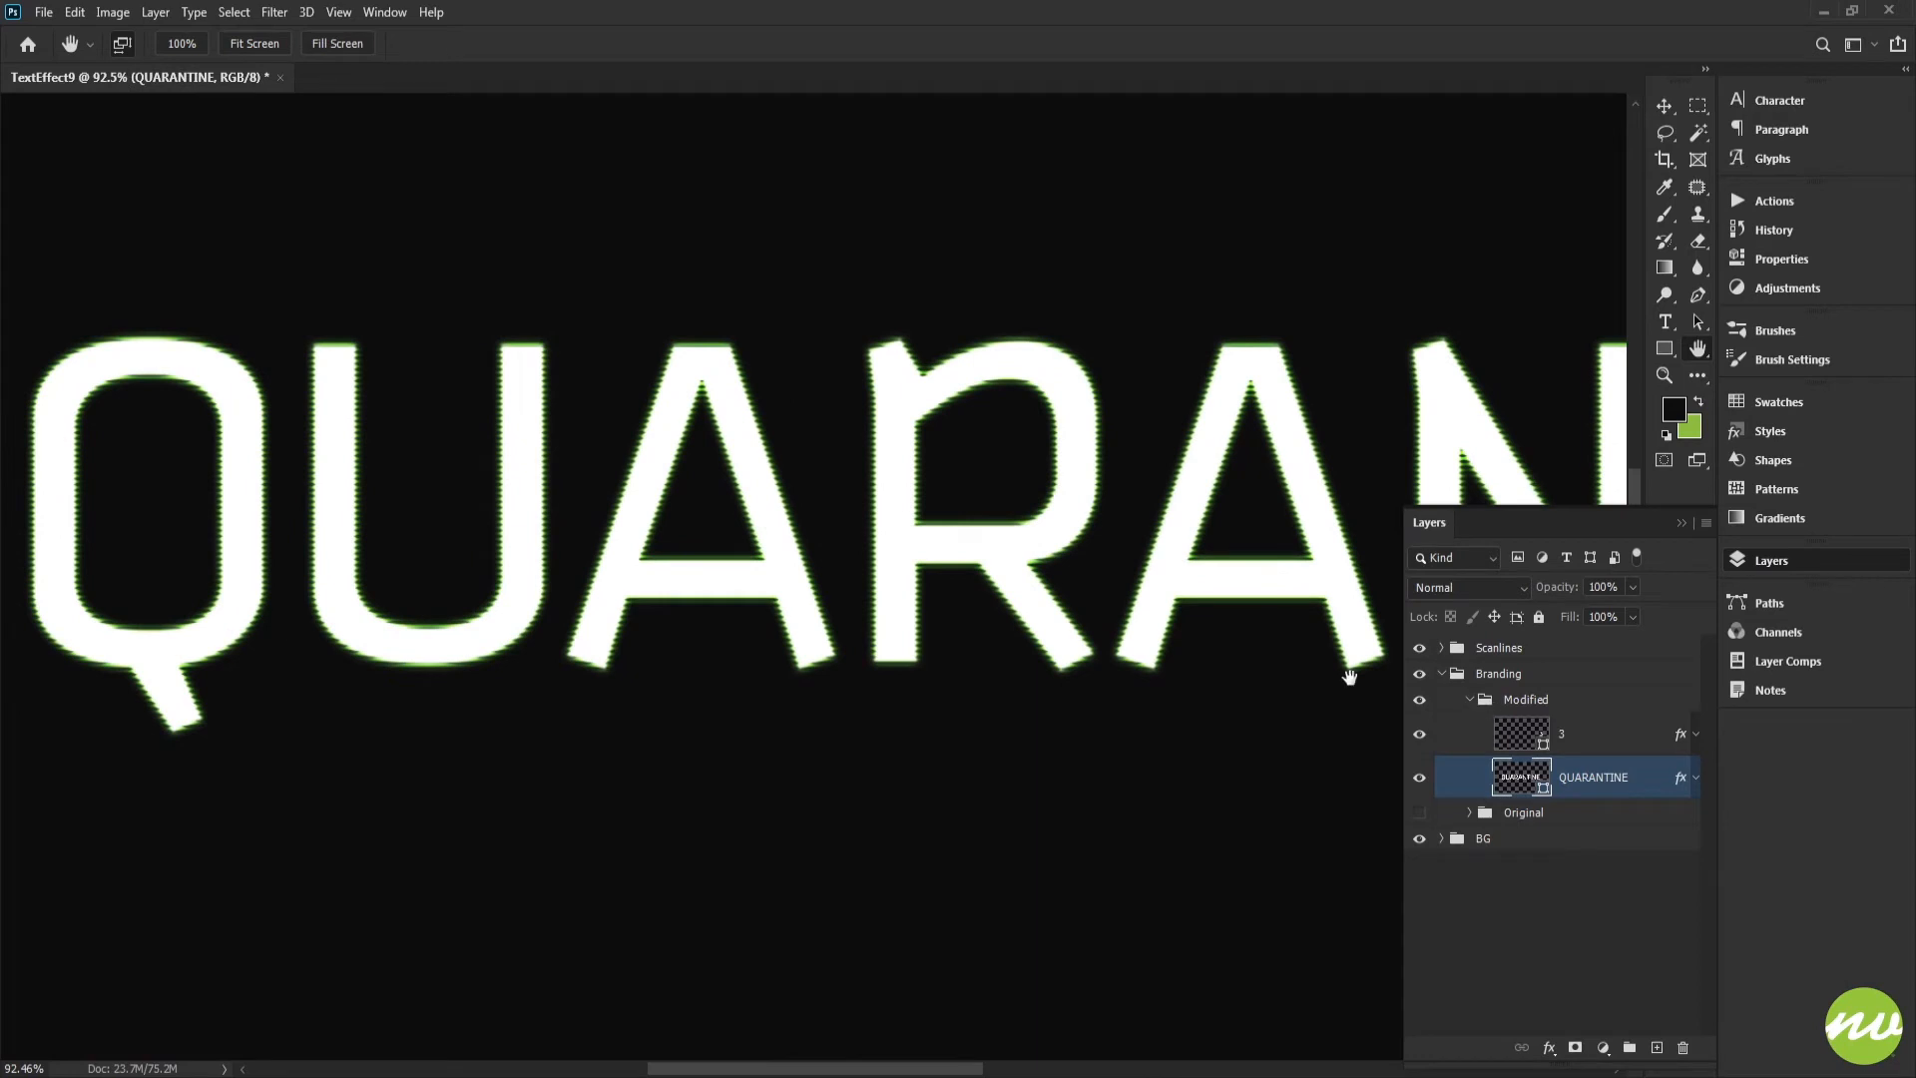
scroll(938, 639, right, 5)
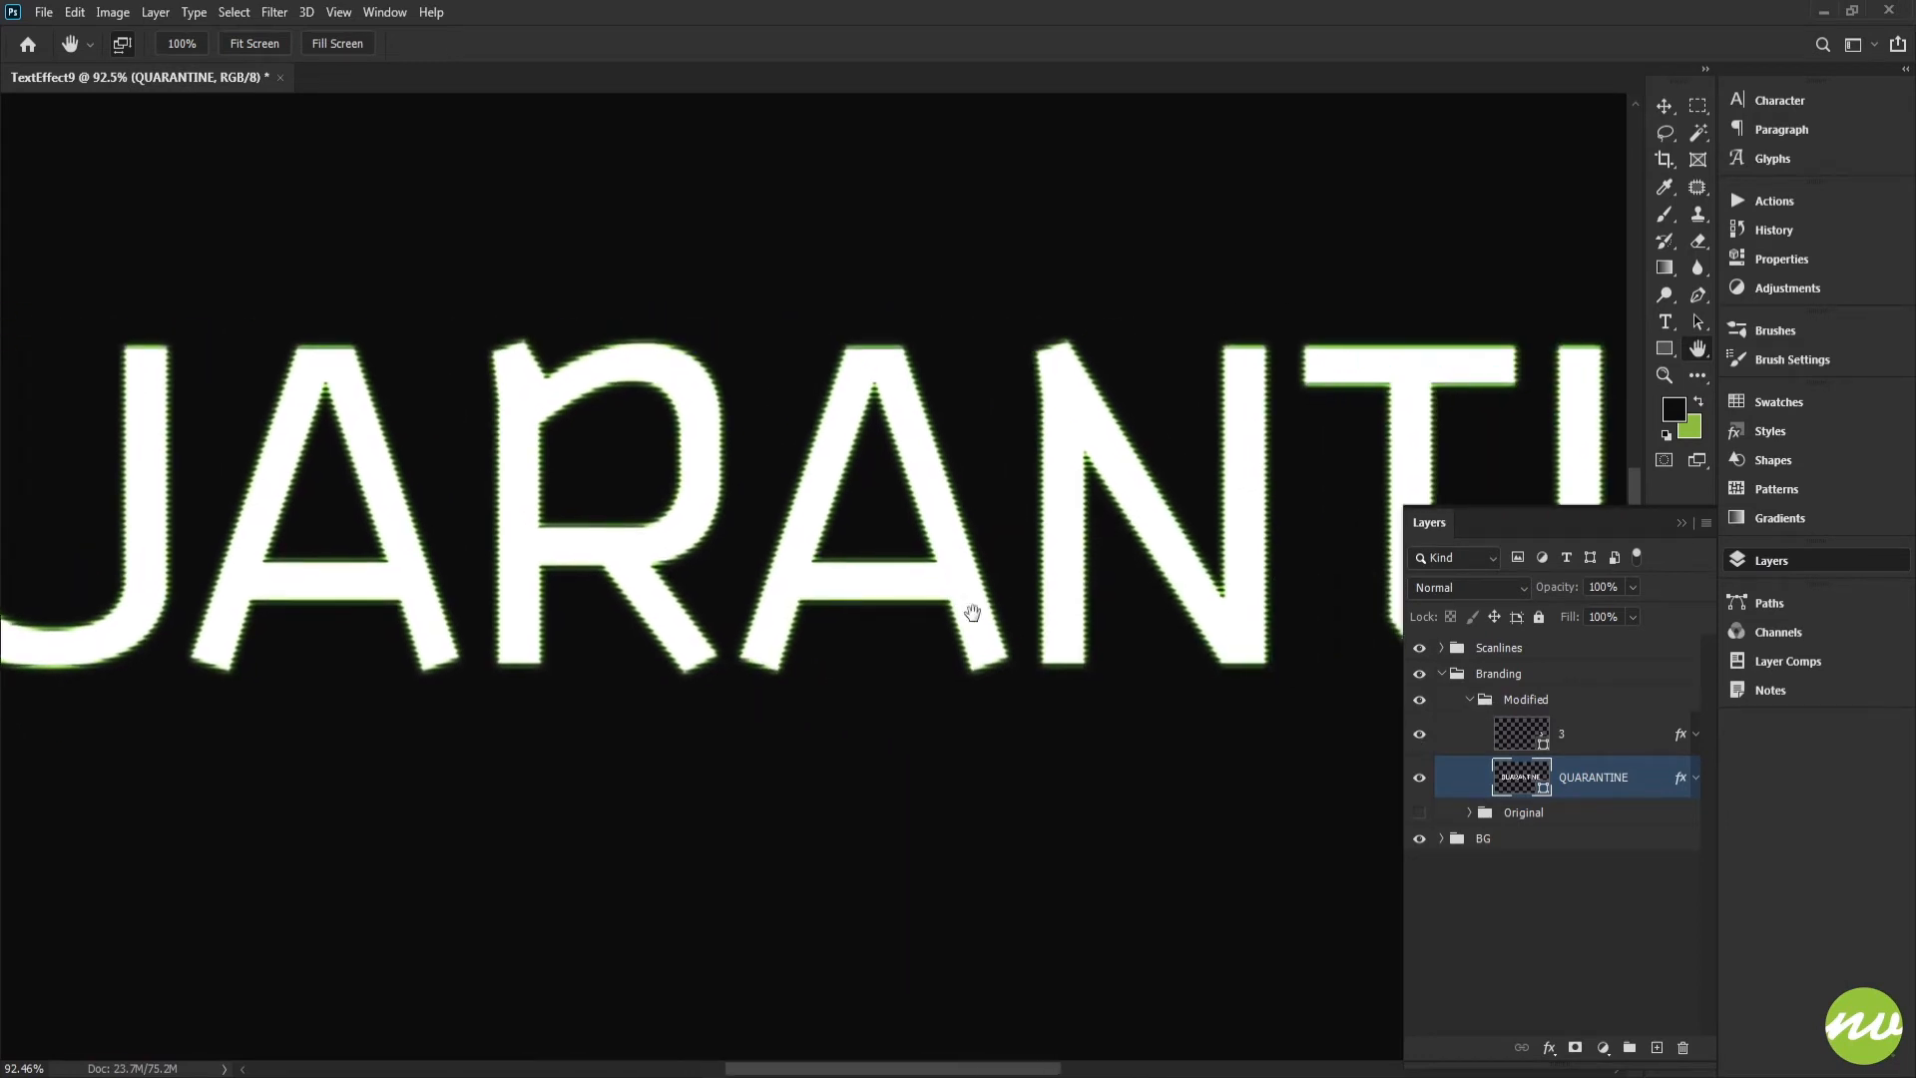
scroll(1098, 649, right, 1)
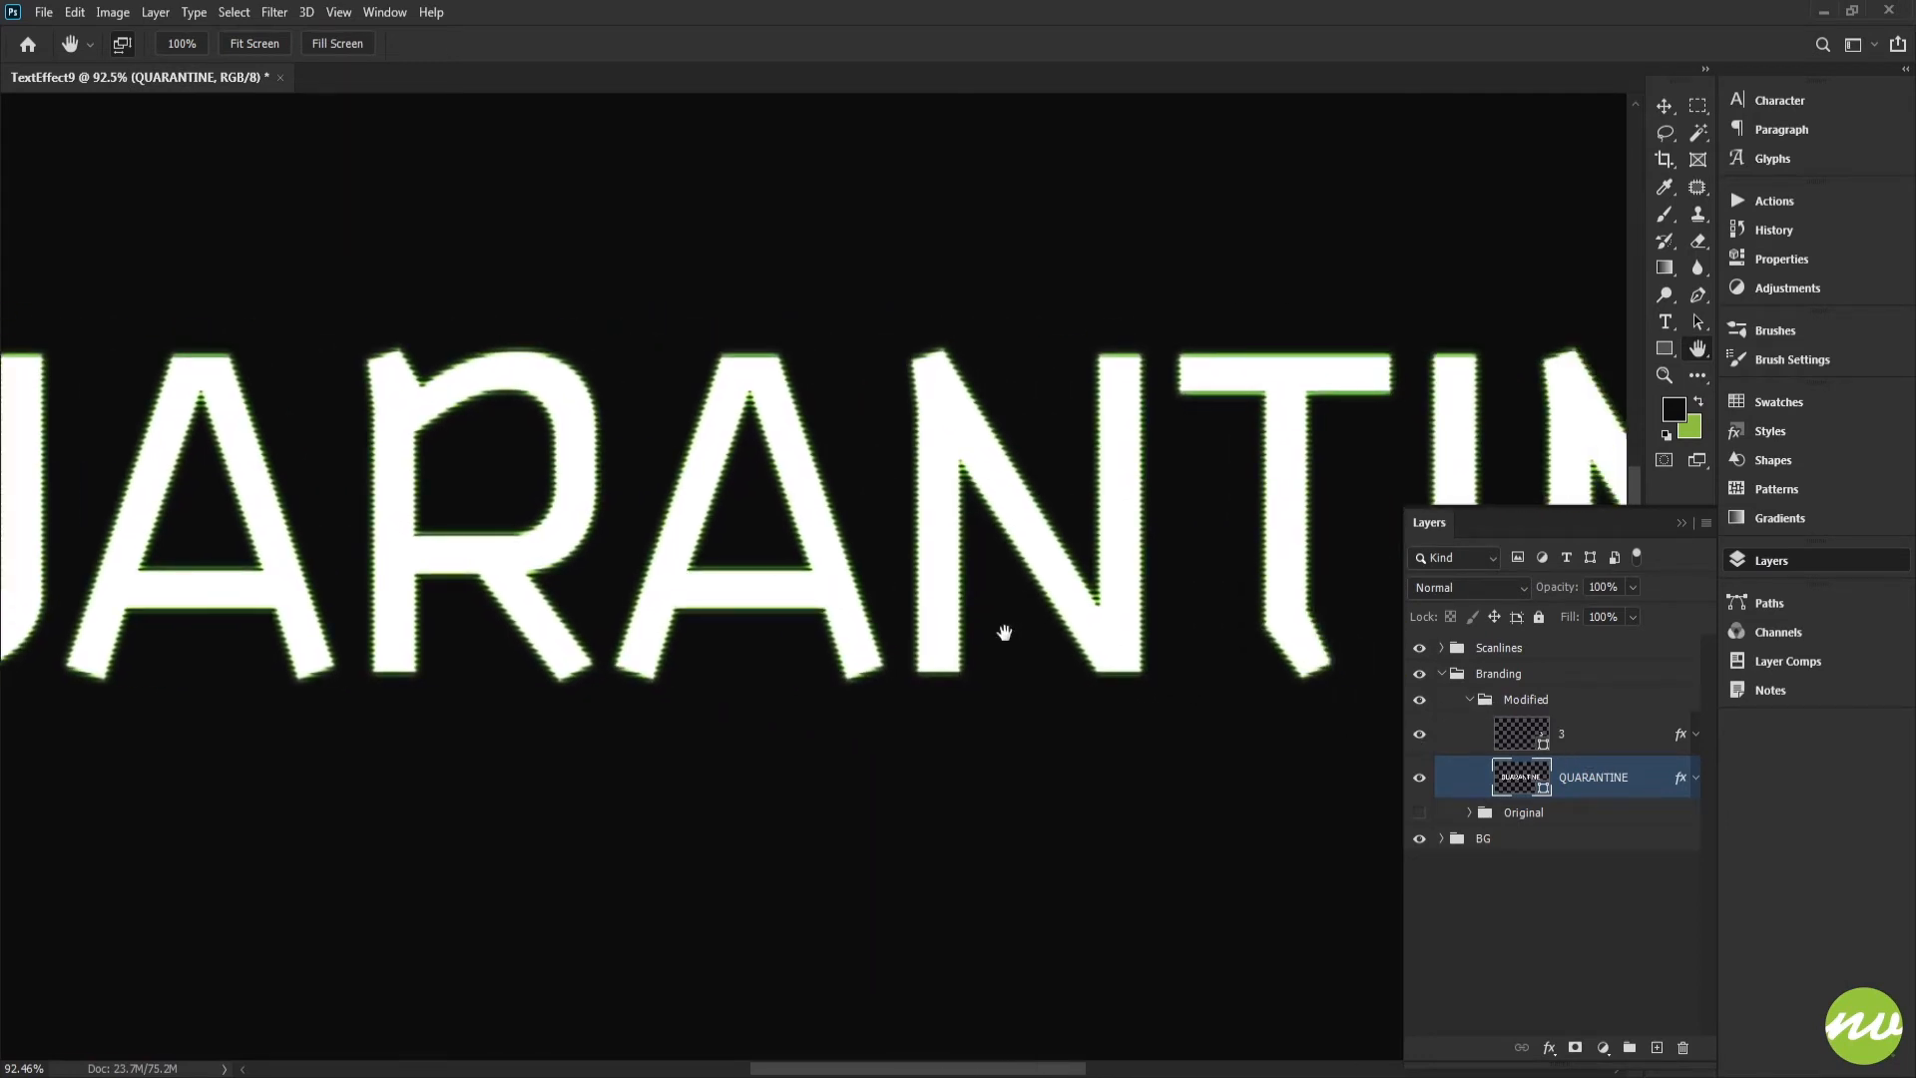
Add a horizontal line with a weight of 15 px to the QUARANTINE shape, running from the first A to the I.
key(u)
drag(968, 483, 1124, 470)
drag(912, 473, 934, 392)
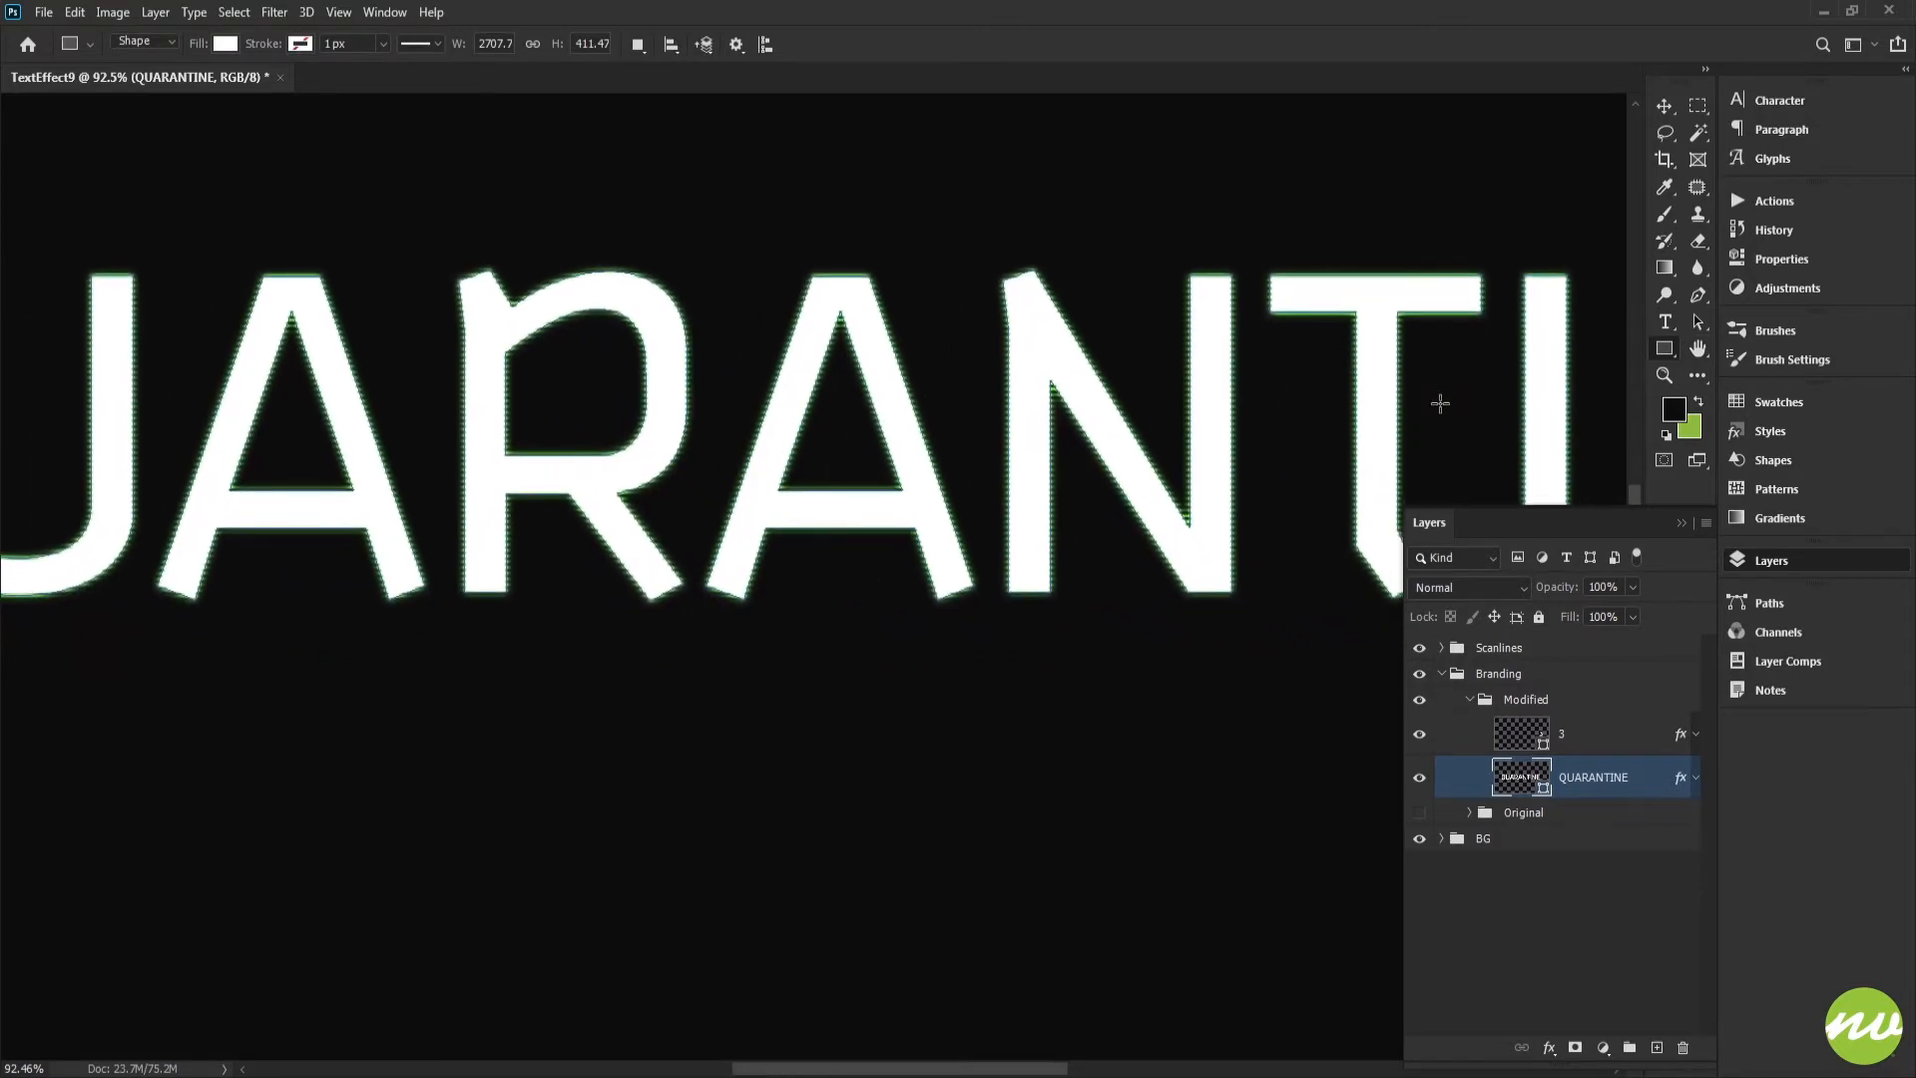
right_click(1664, 348)
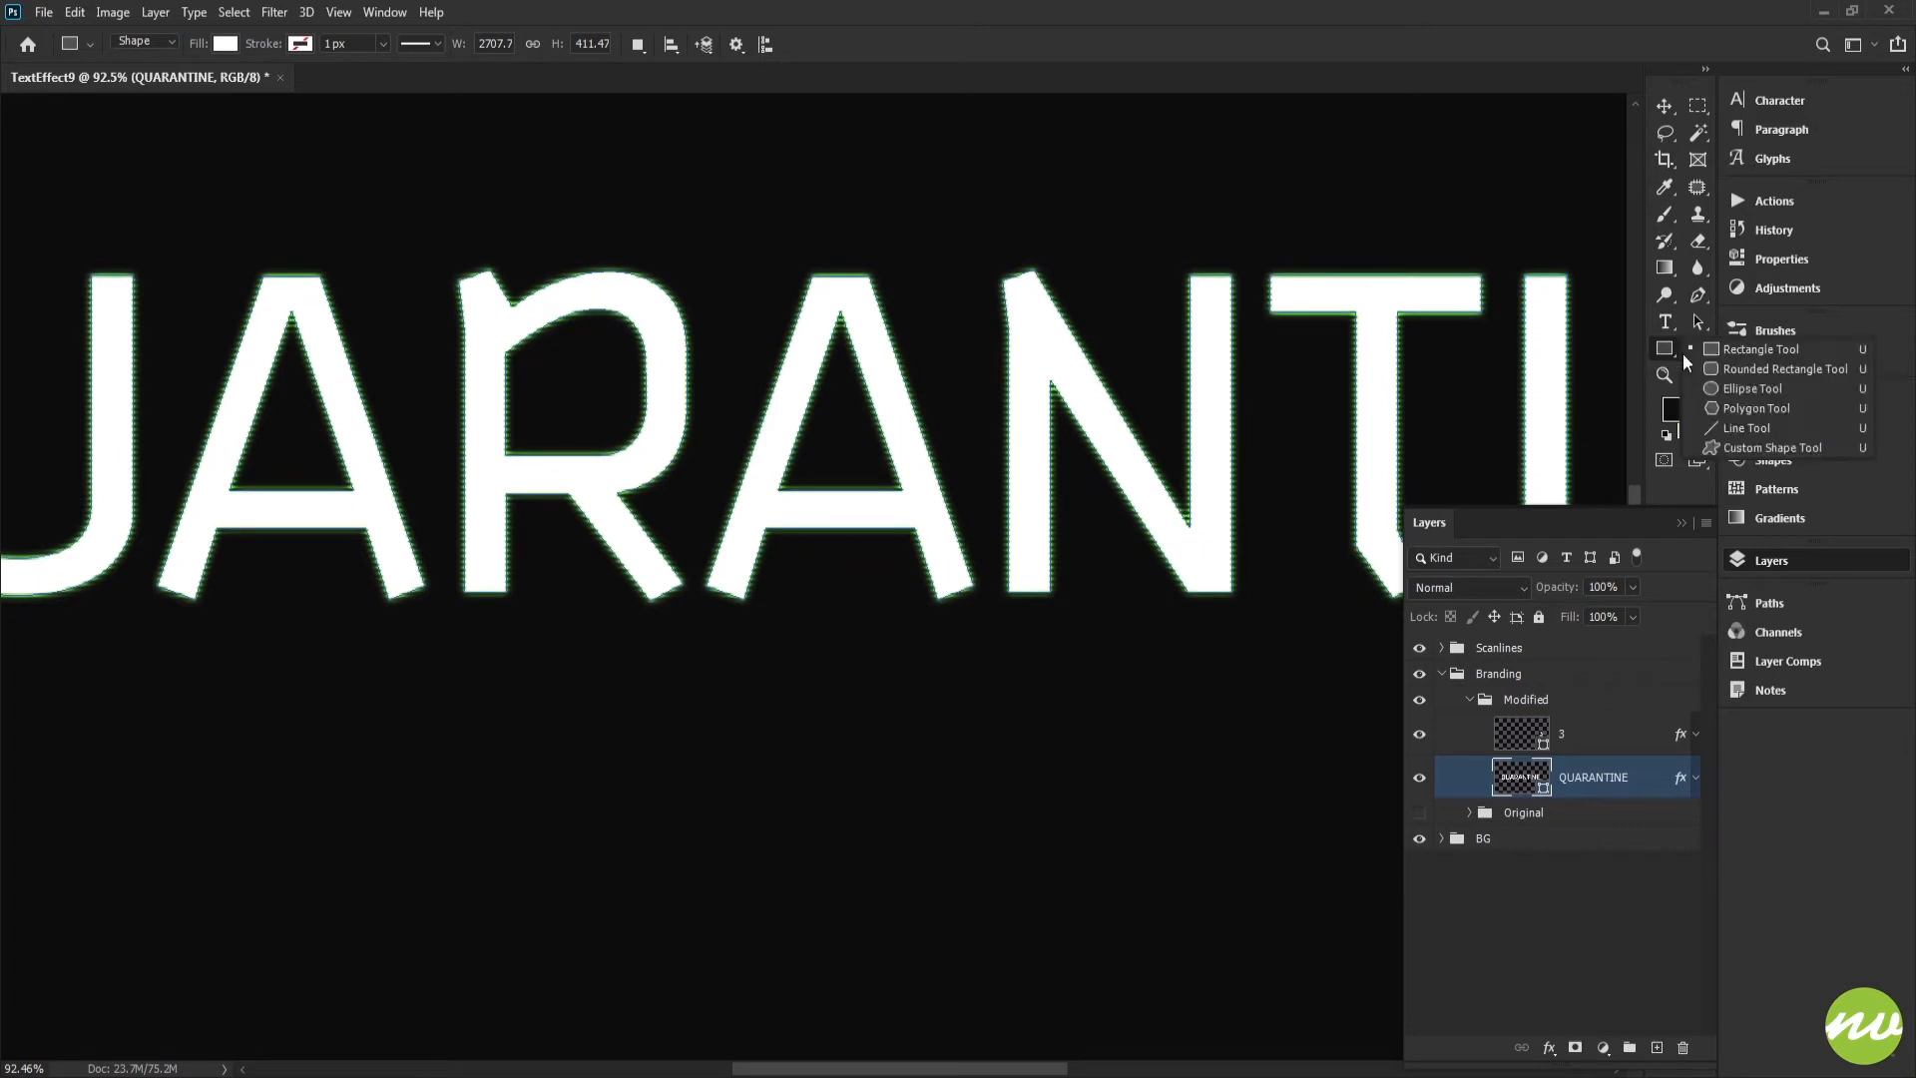
click(1745, 428)
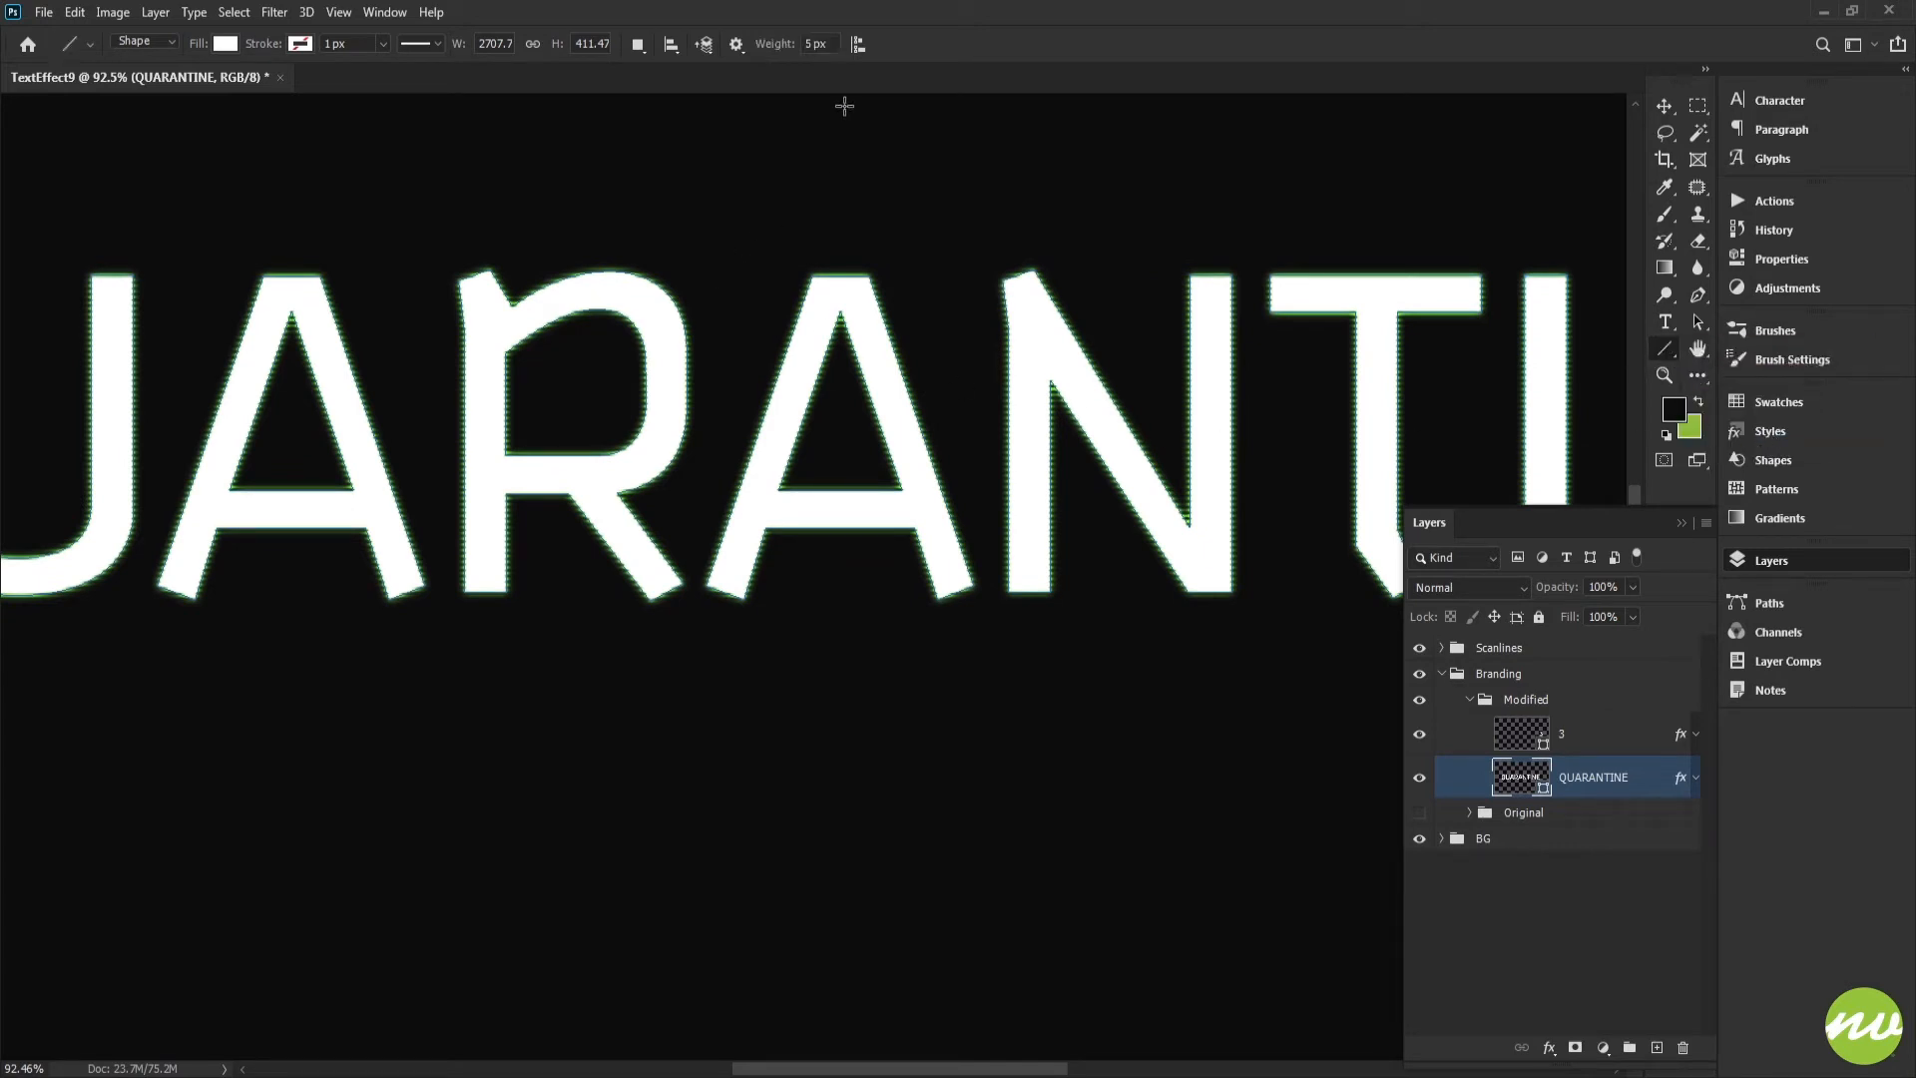
drag(597, 188, 1075, 188)
key(ctrl+z)
drag(563, 170, 578, 188)
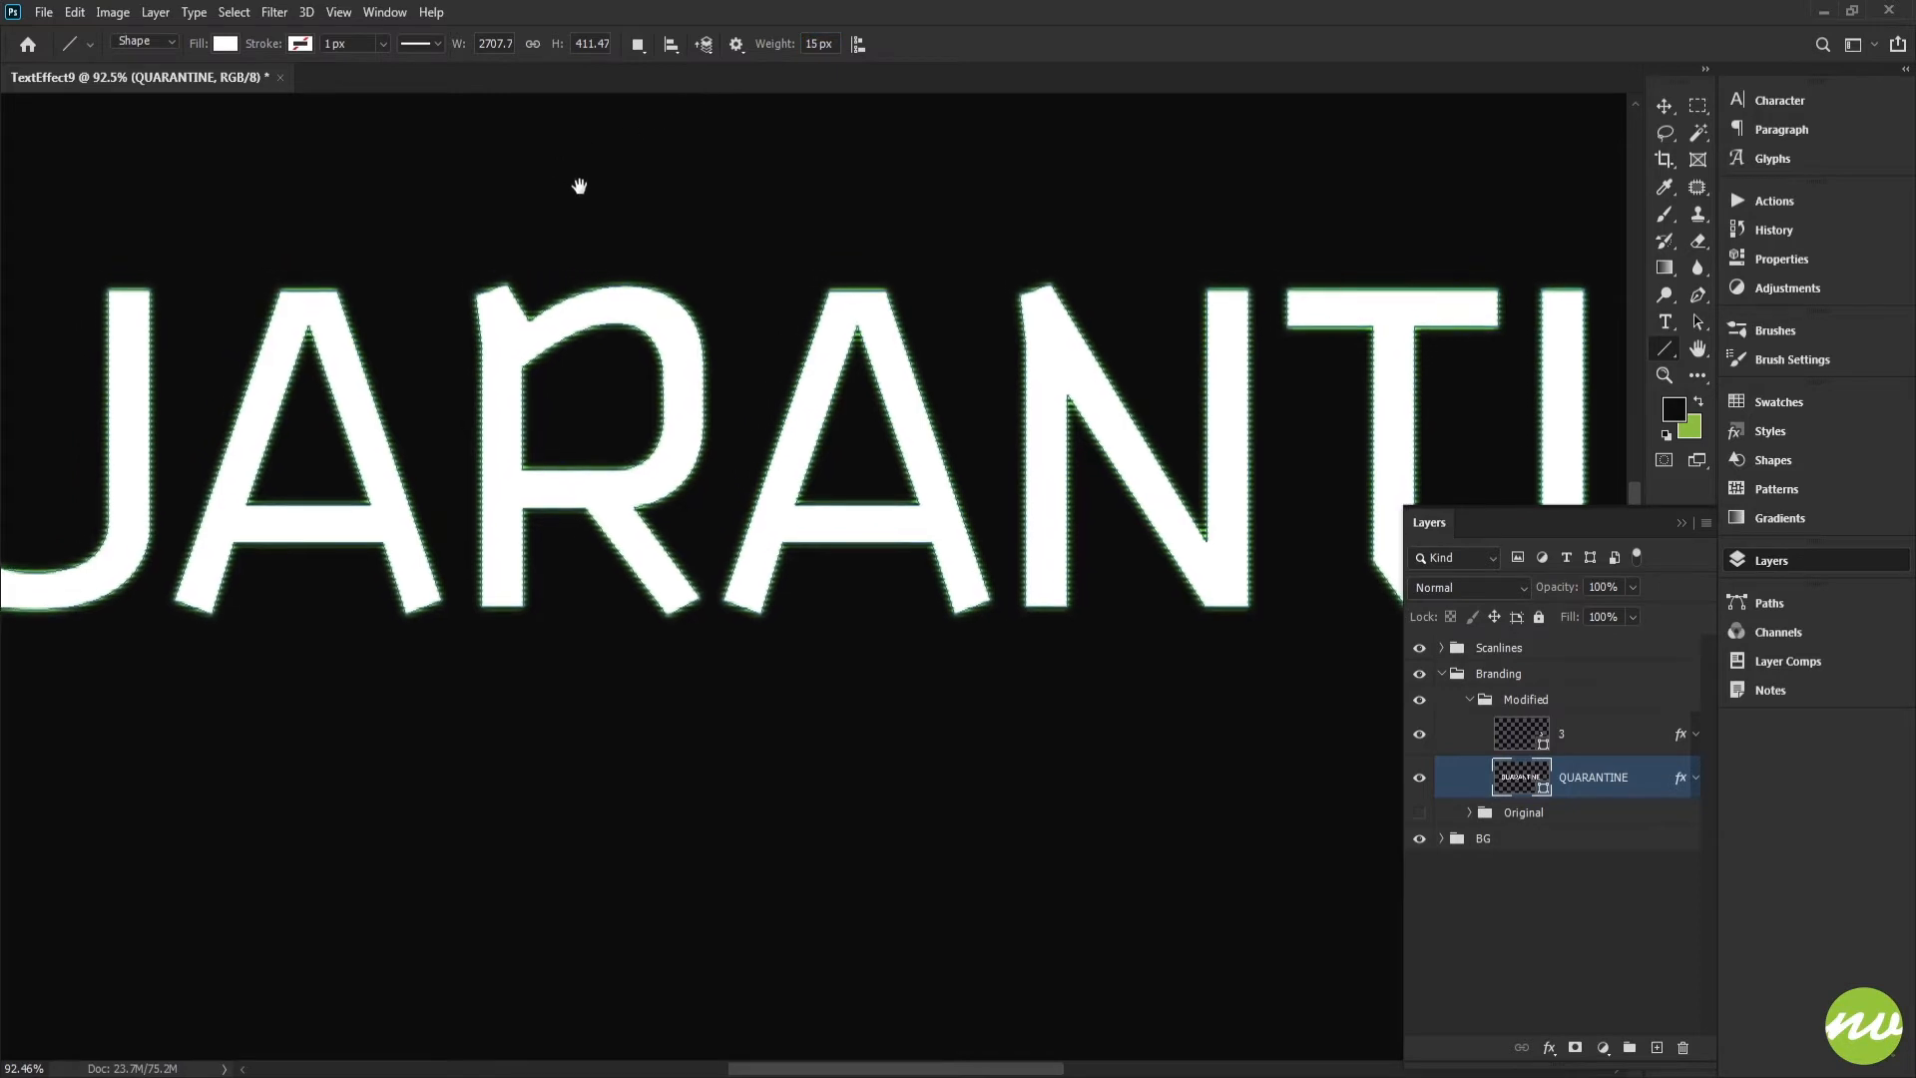
drag(535, 289, 590, 236)
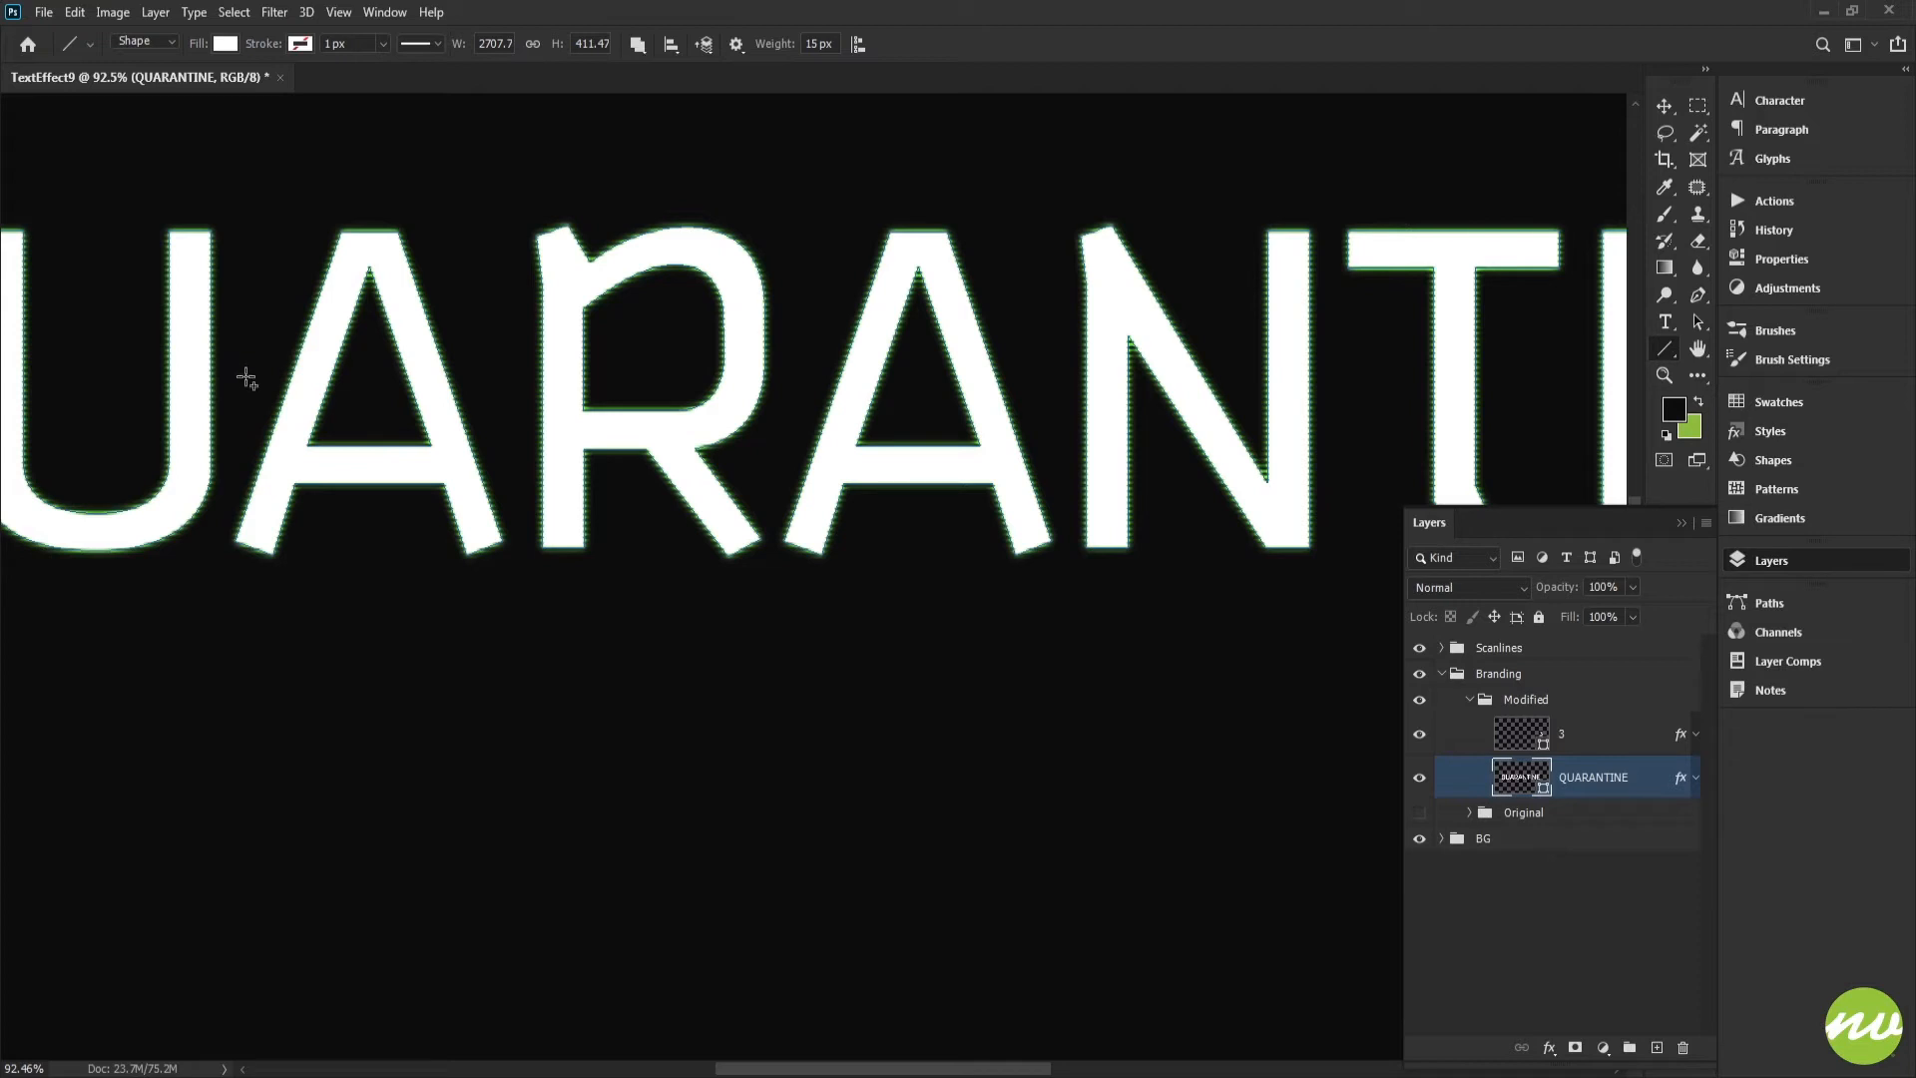
drag(246, 378, 1517, 382)
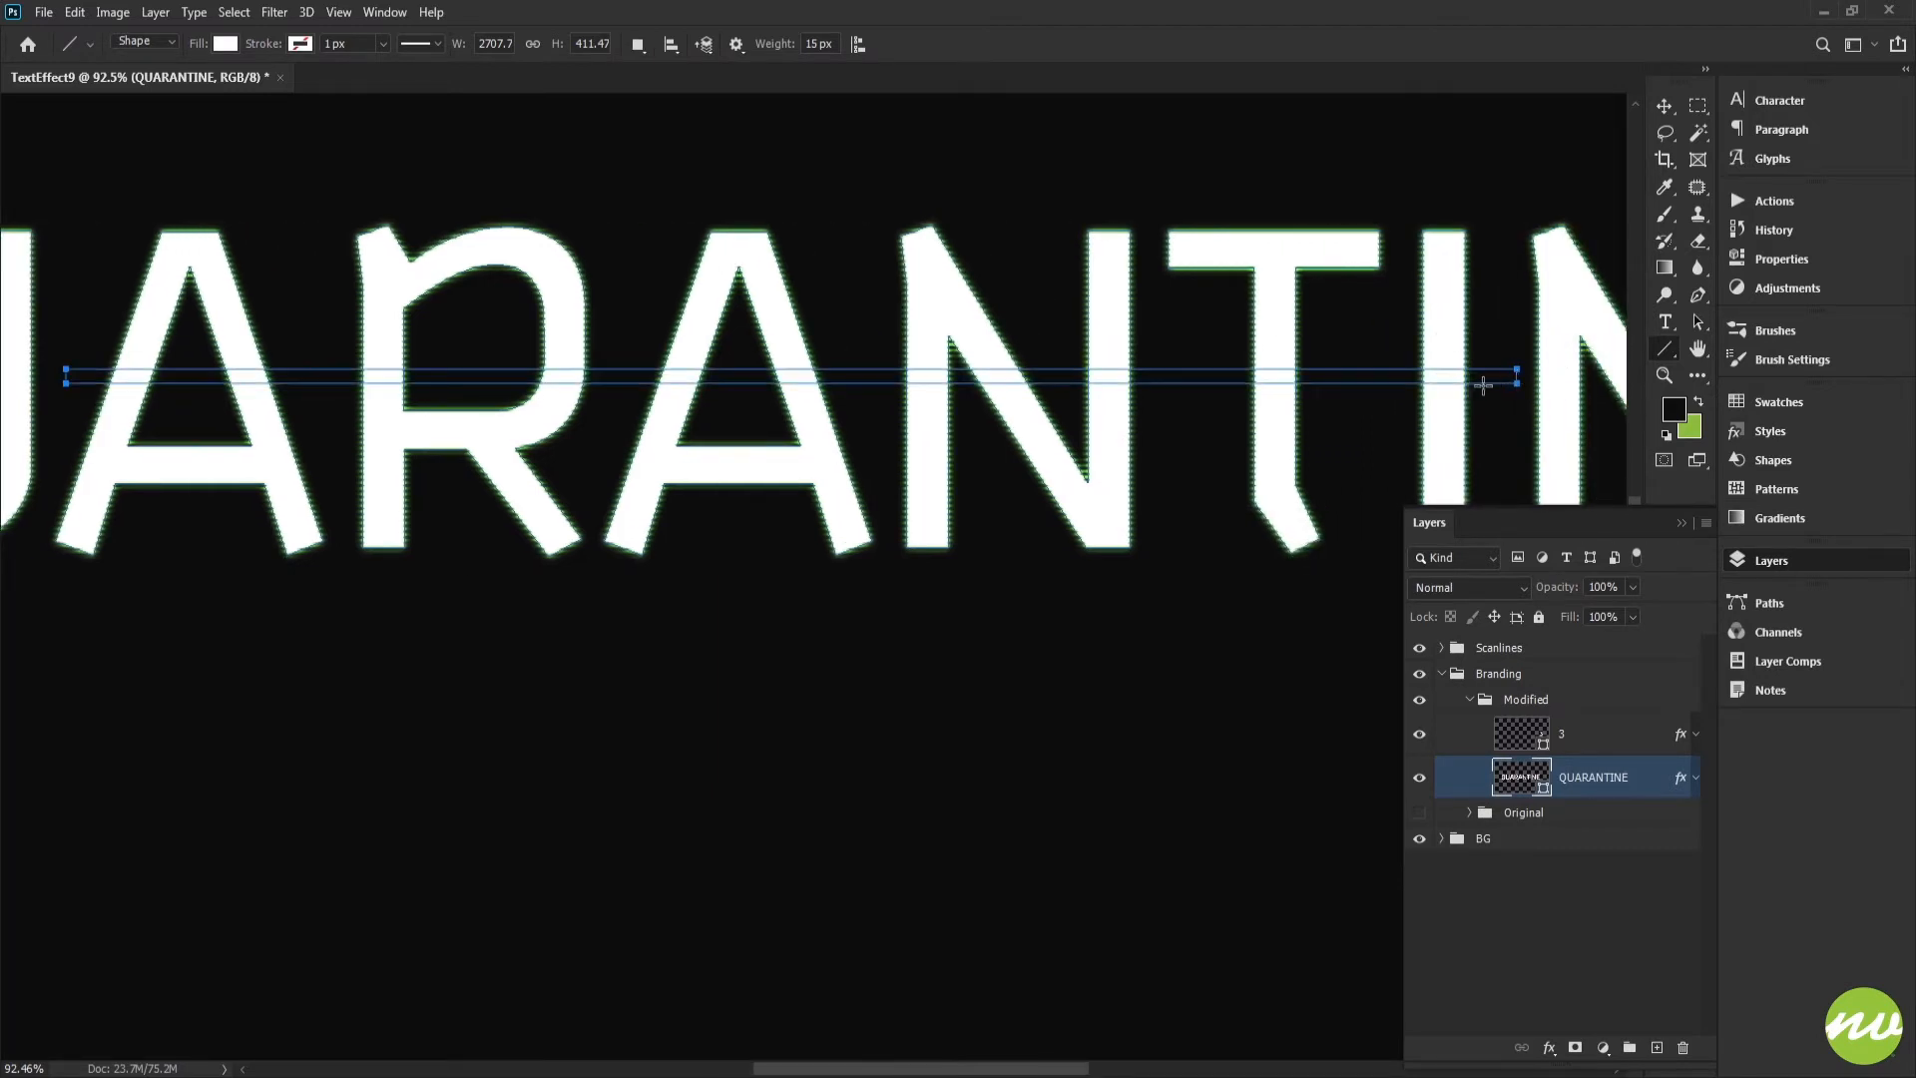
Nudge the horizontal line down across the letters by one large increment.
scroll(1344, 391, down, 3)
drag(1344, 391, 1212, 374)
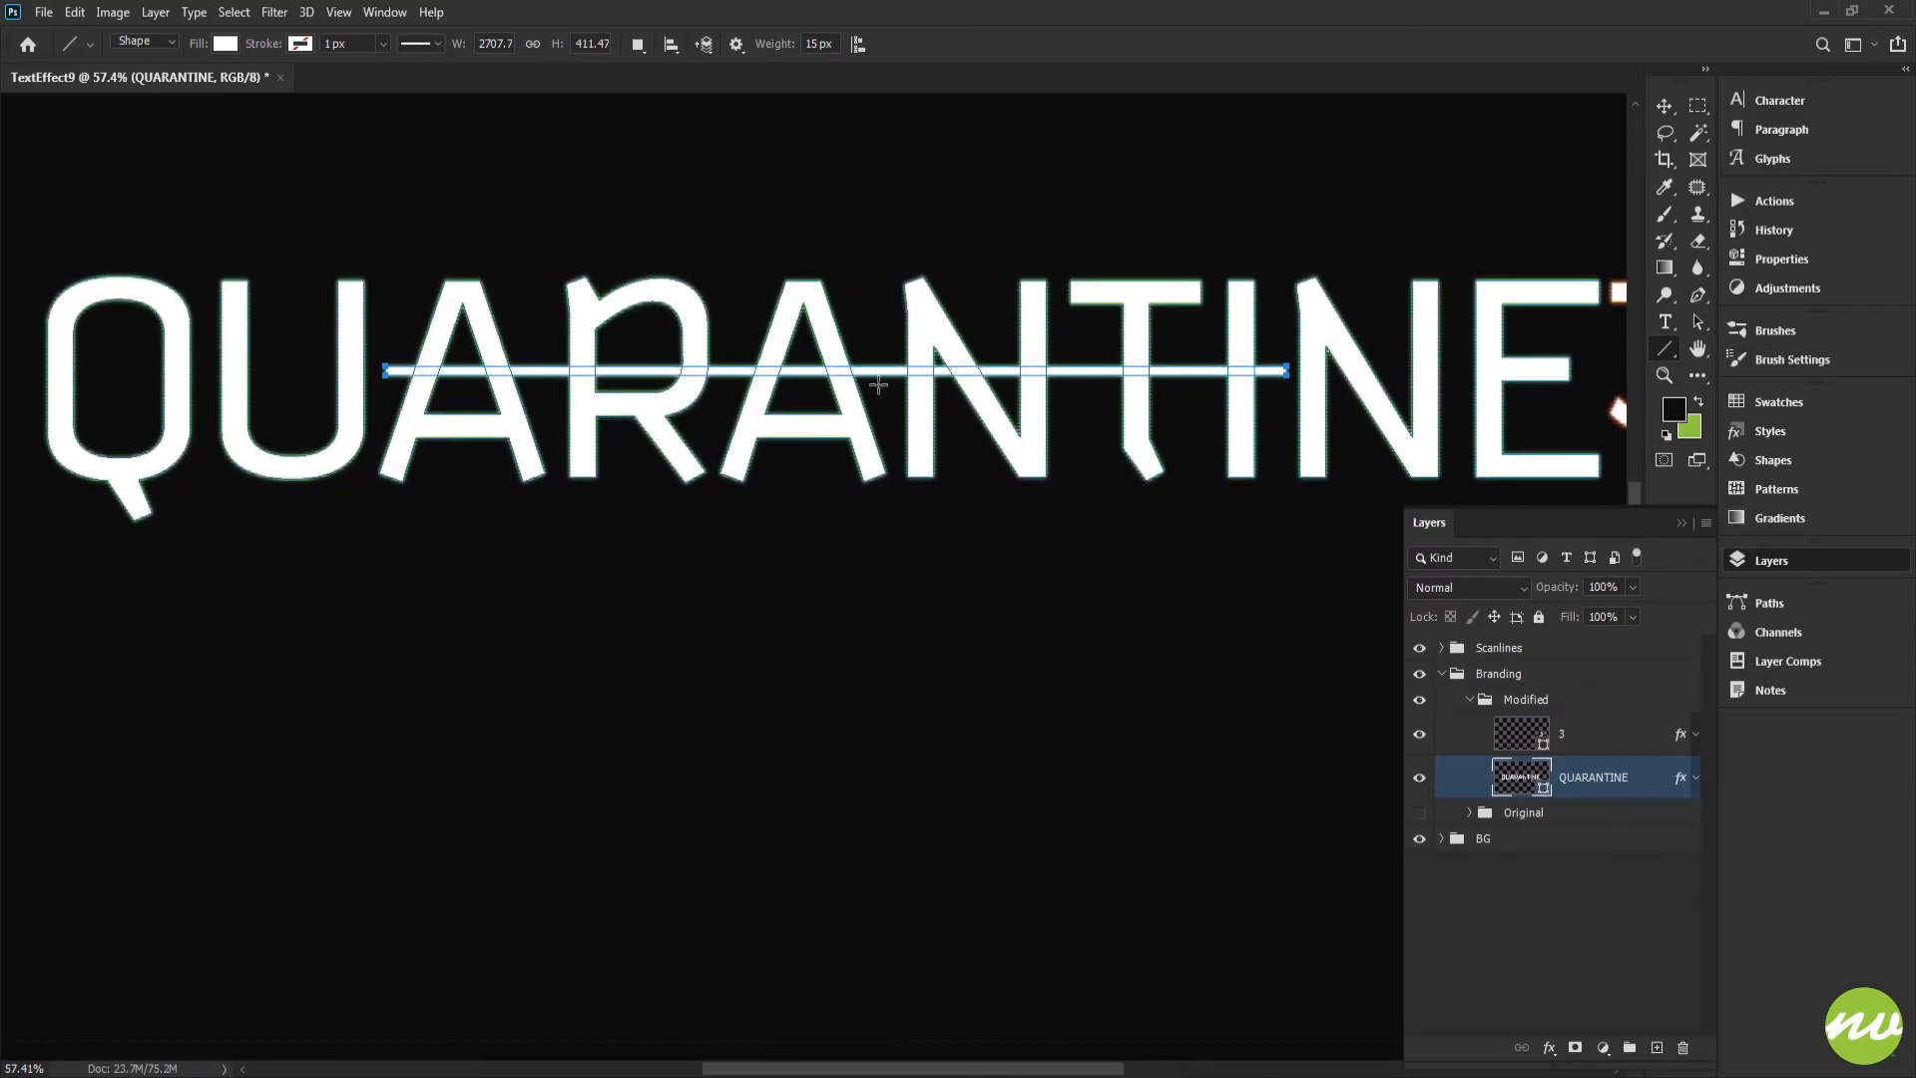
scroll(745, 420, up, 5)
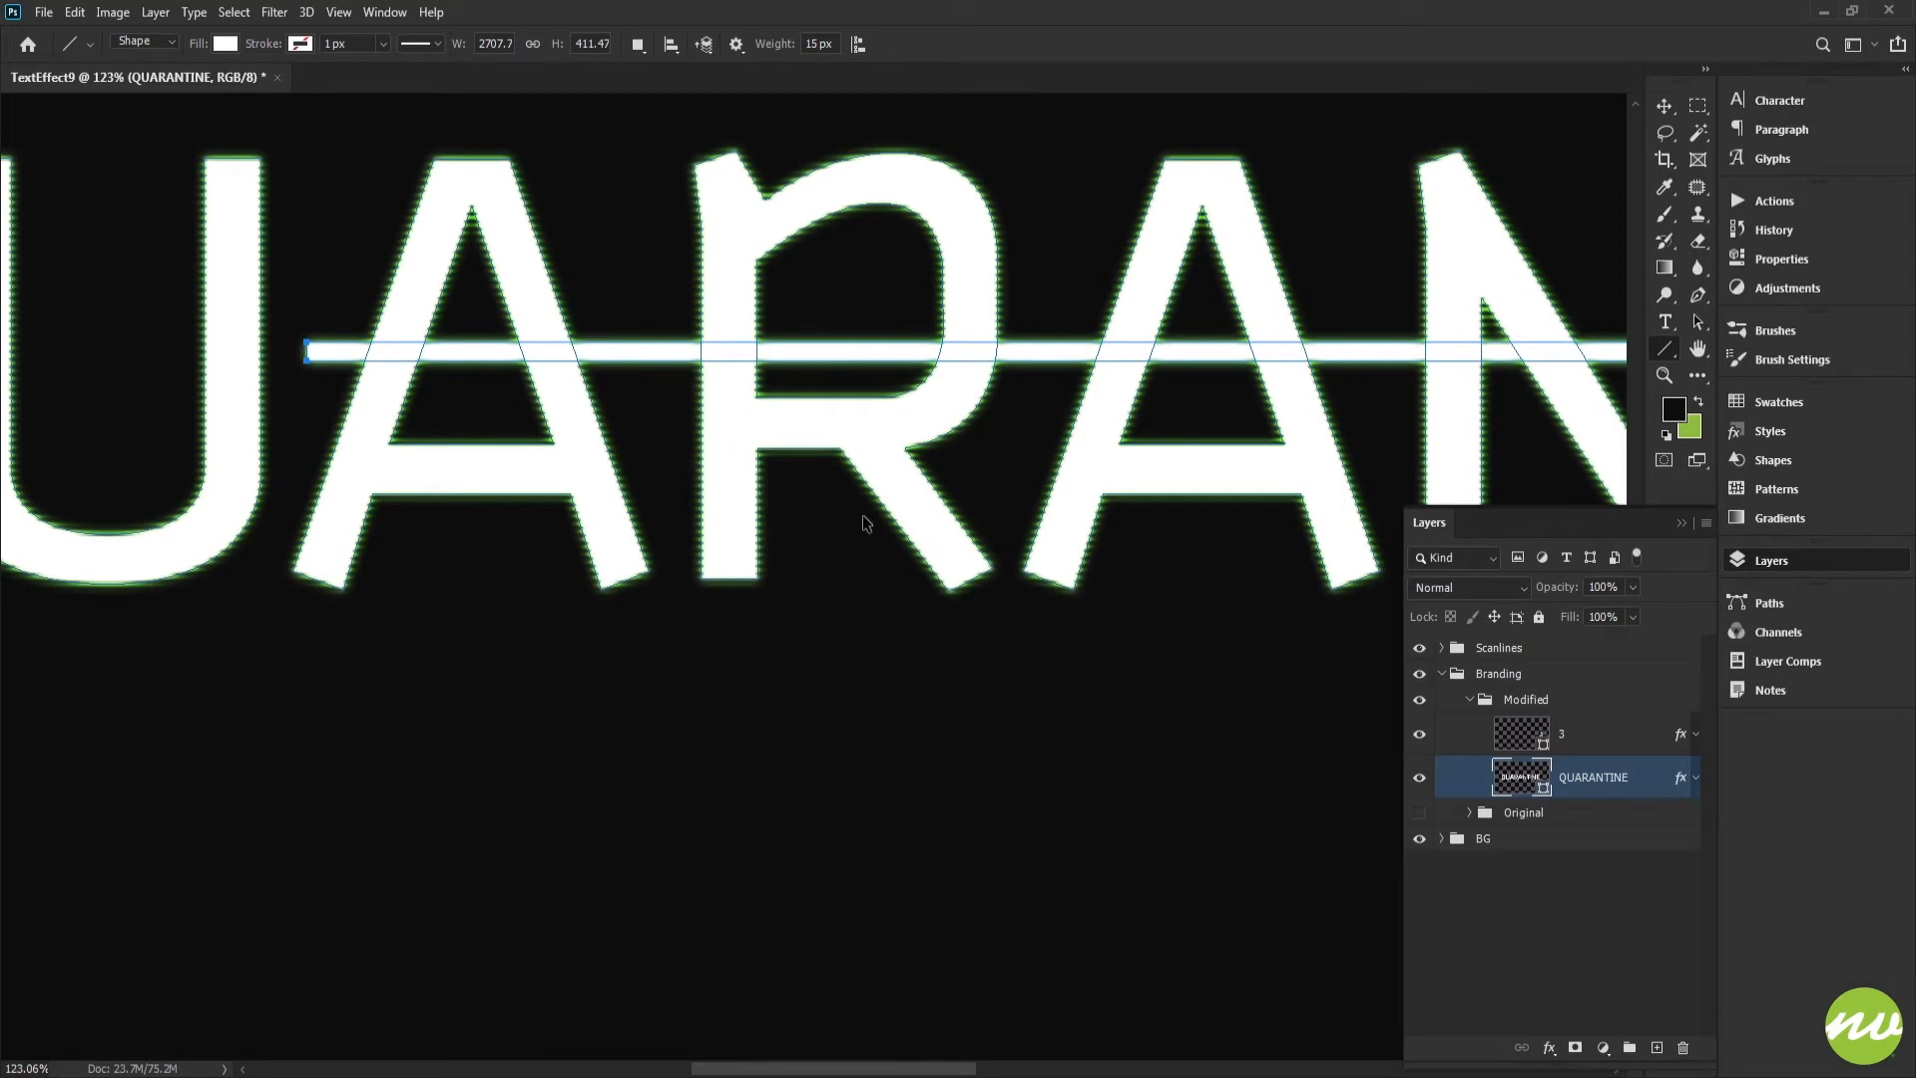
key(shift+Down)
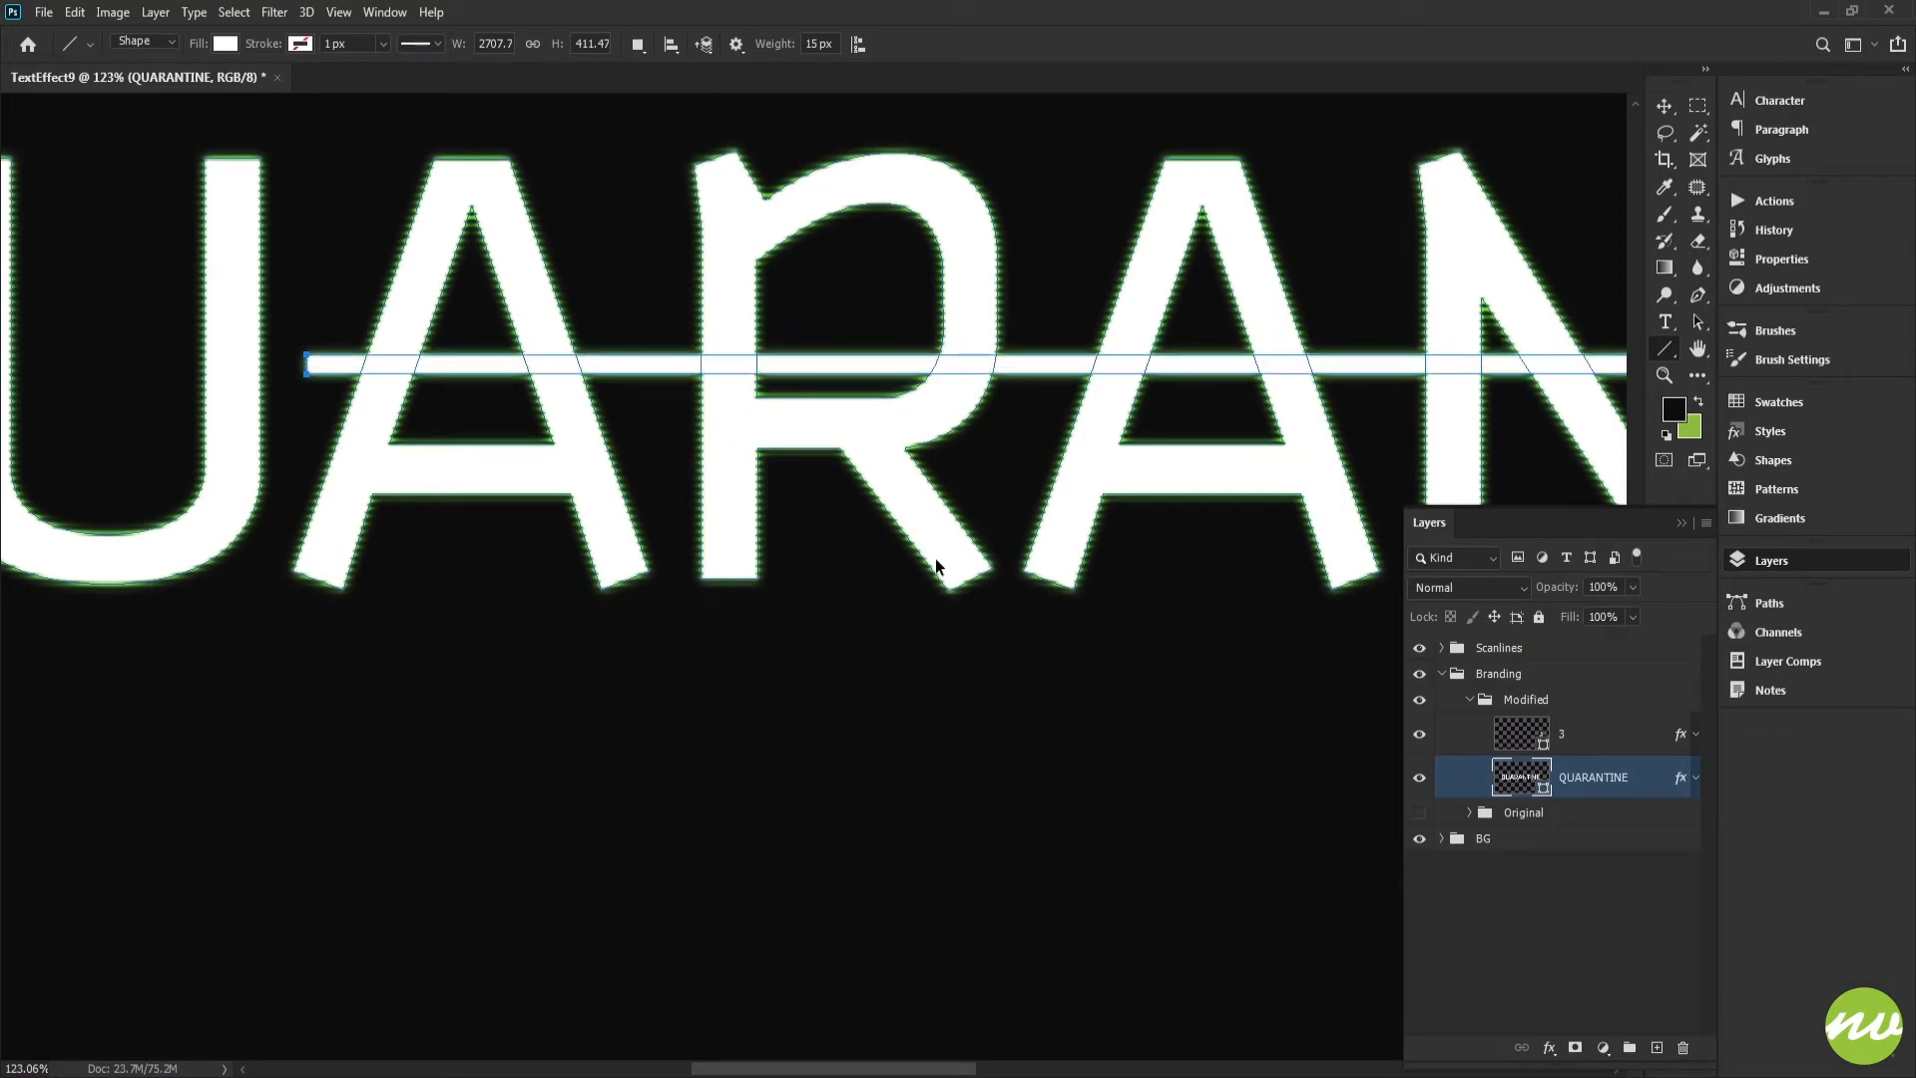
Rotate the horizontal line across the QUARANTINE letters to an angle of -2° and apply the transform.
key(ctrl+0)
key(ctrl+plus)
key(ctrl+plus)
key(ctrl+plus)
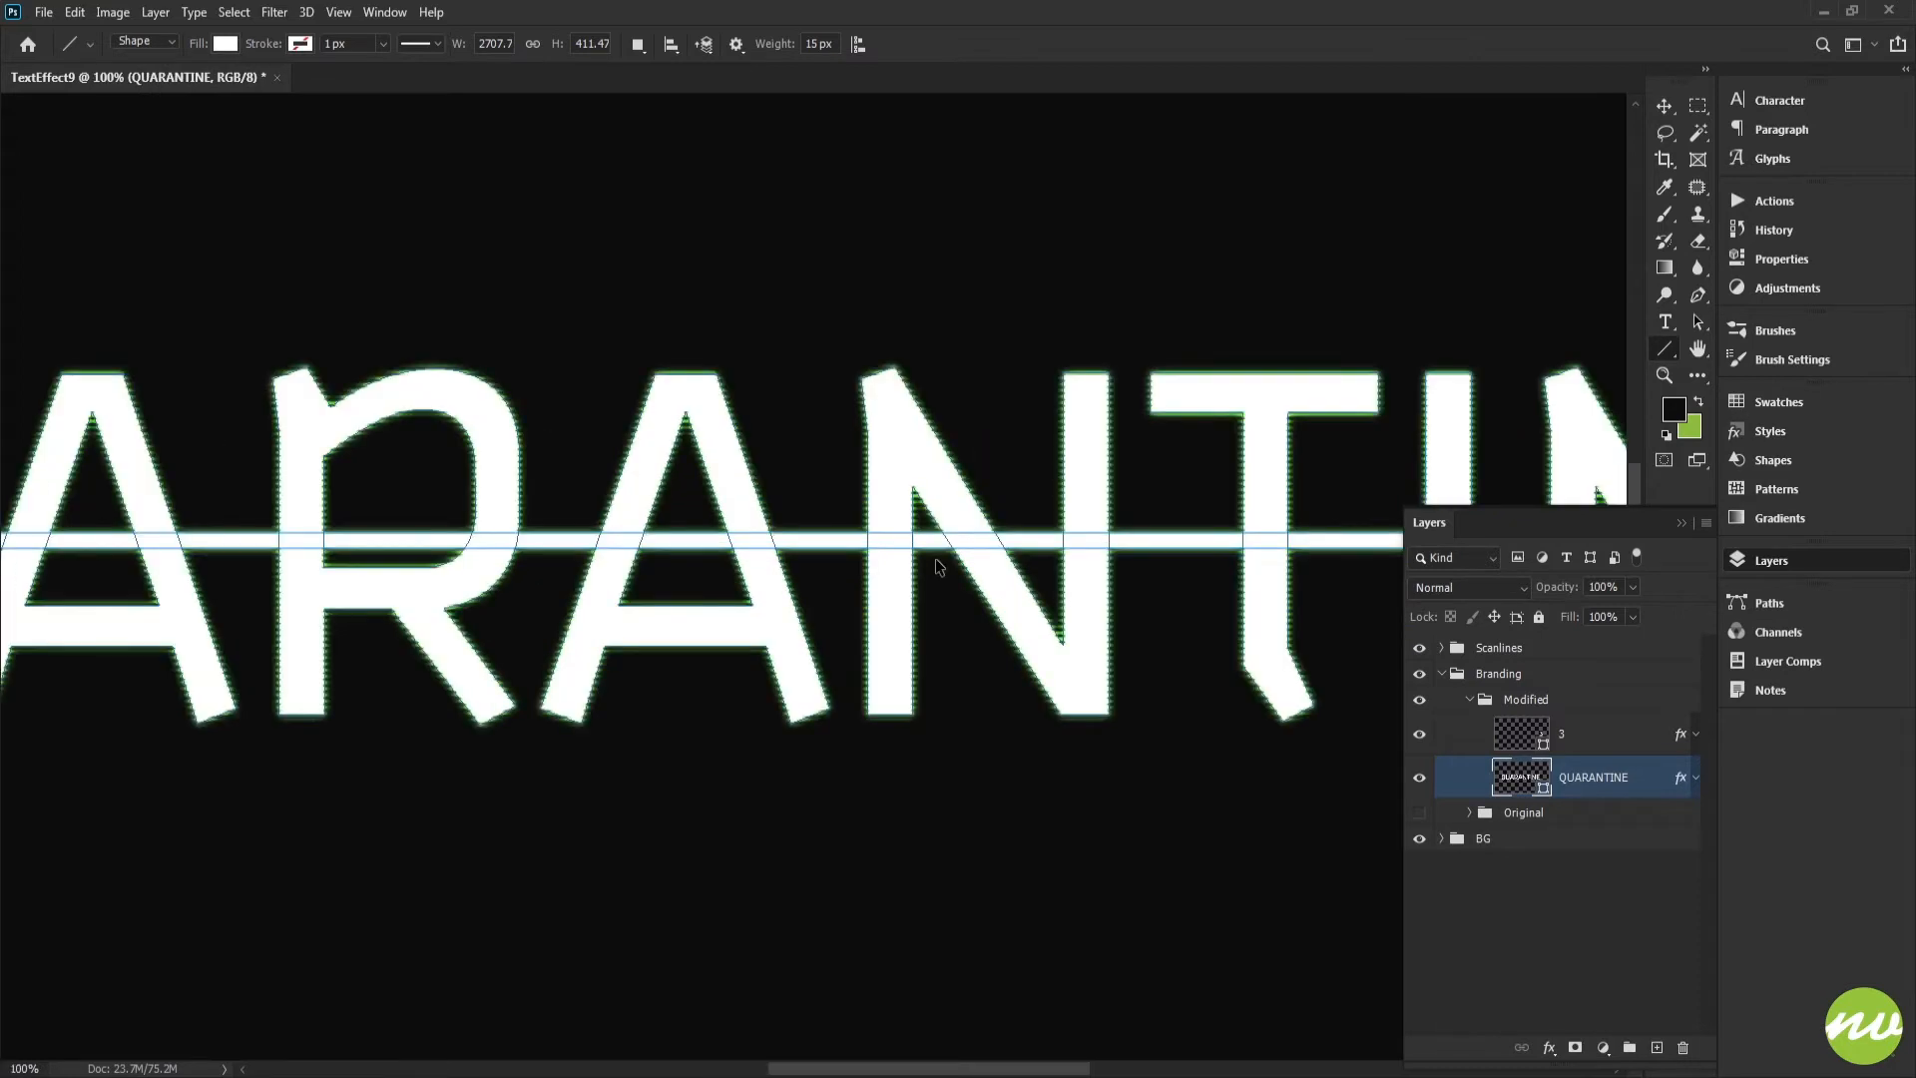
drag(828, 474, 819, 353)
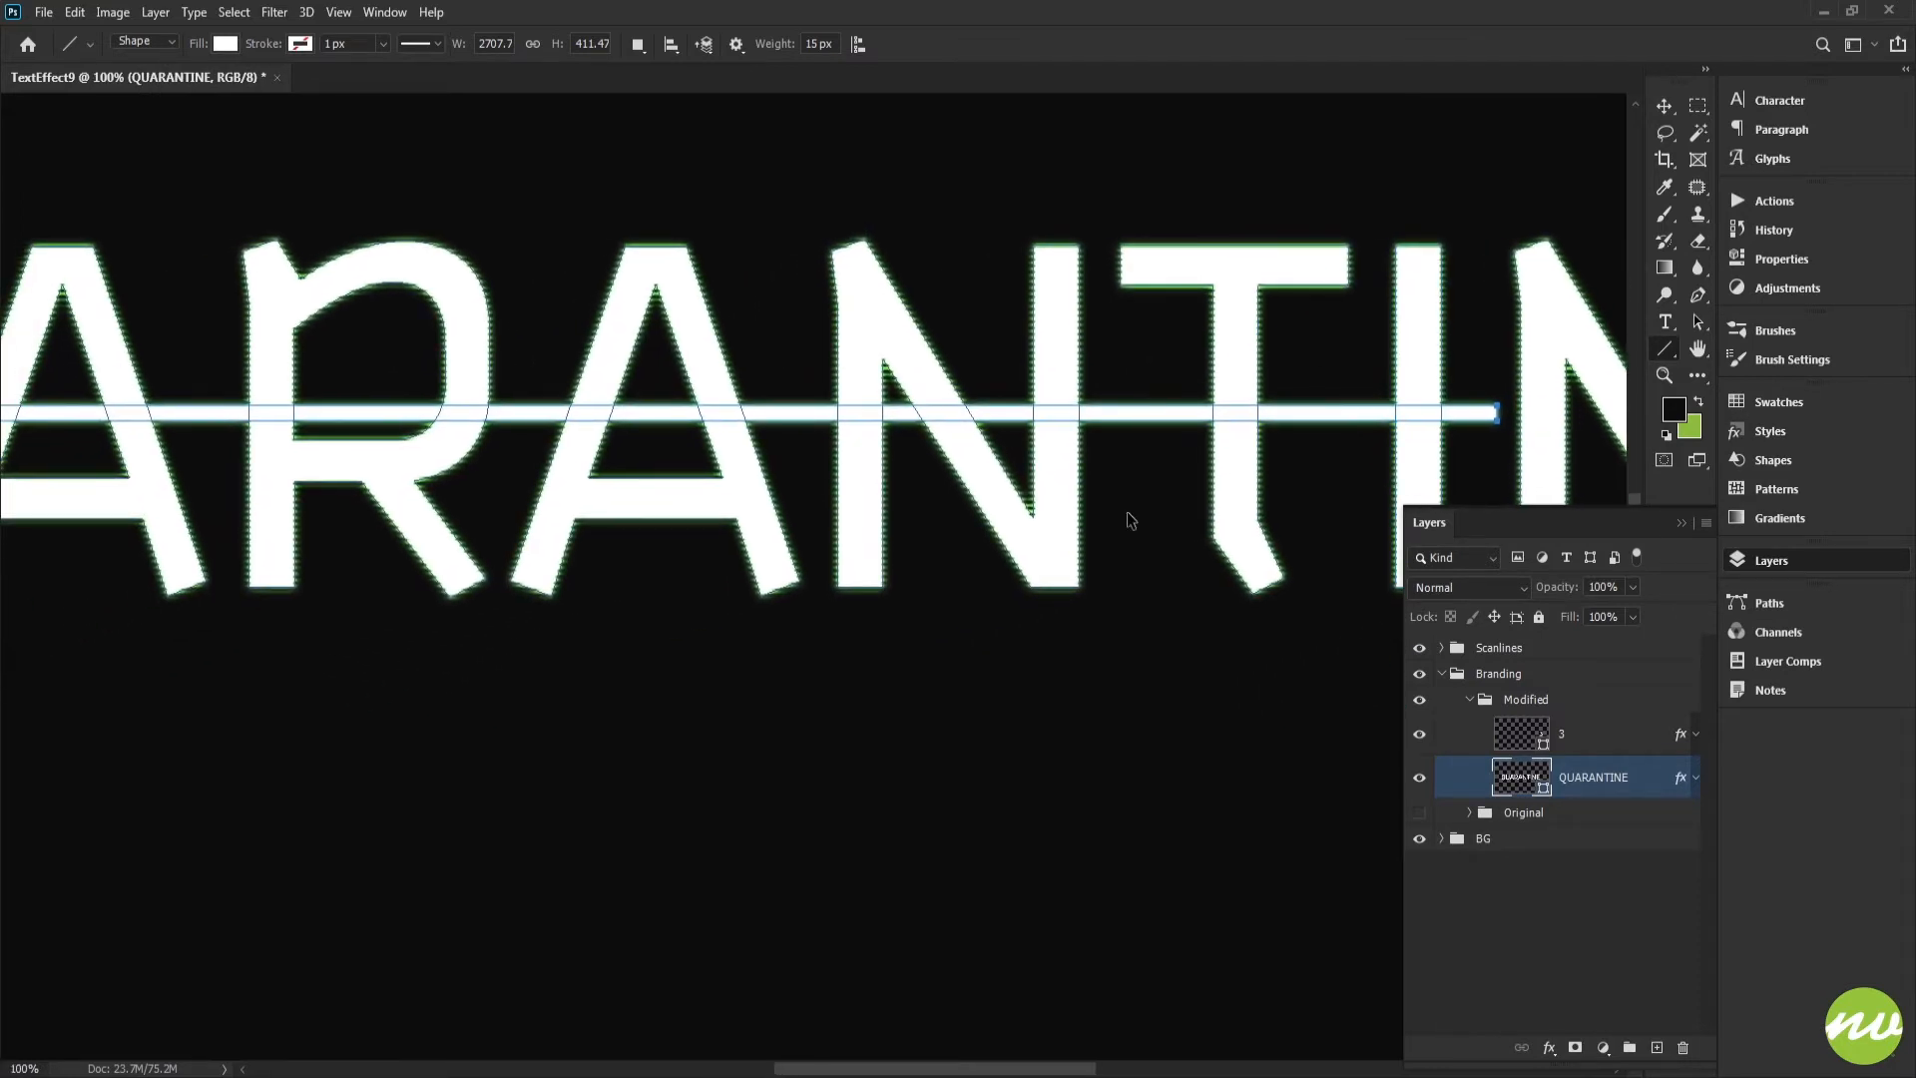
key(ctrl+t)
drag(1153, 360, 1027, 388)
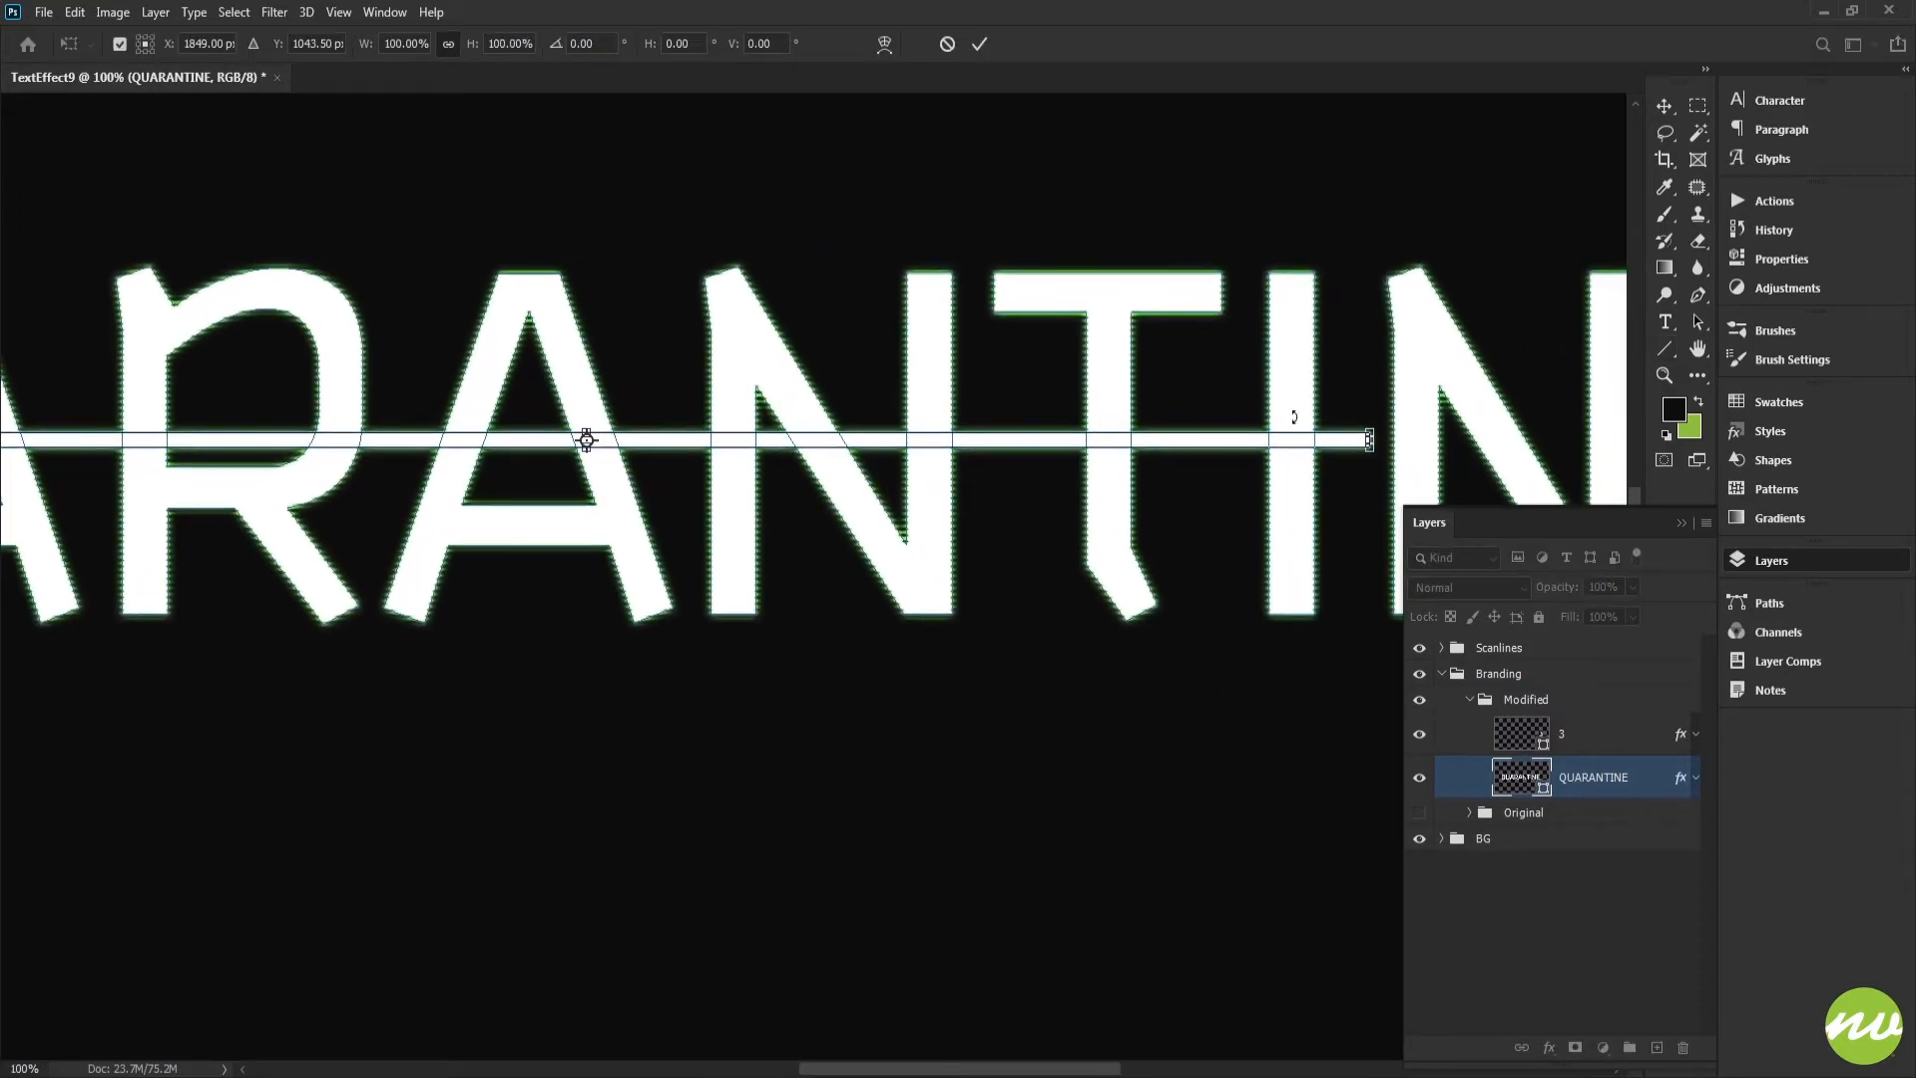
drag(1377, 421, 1589, 342)
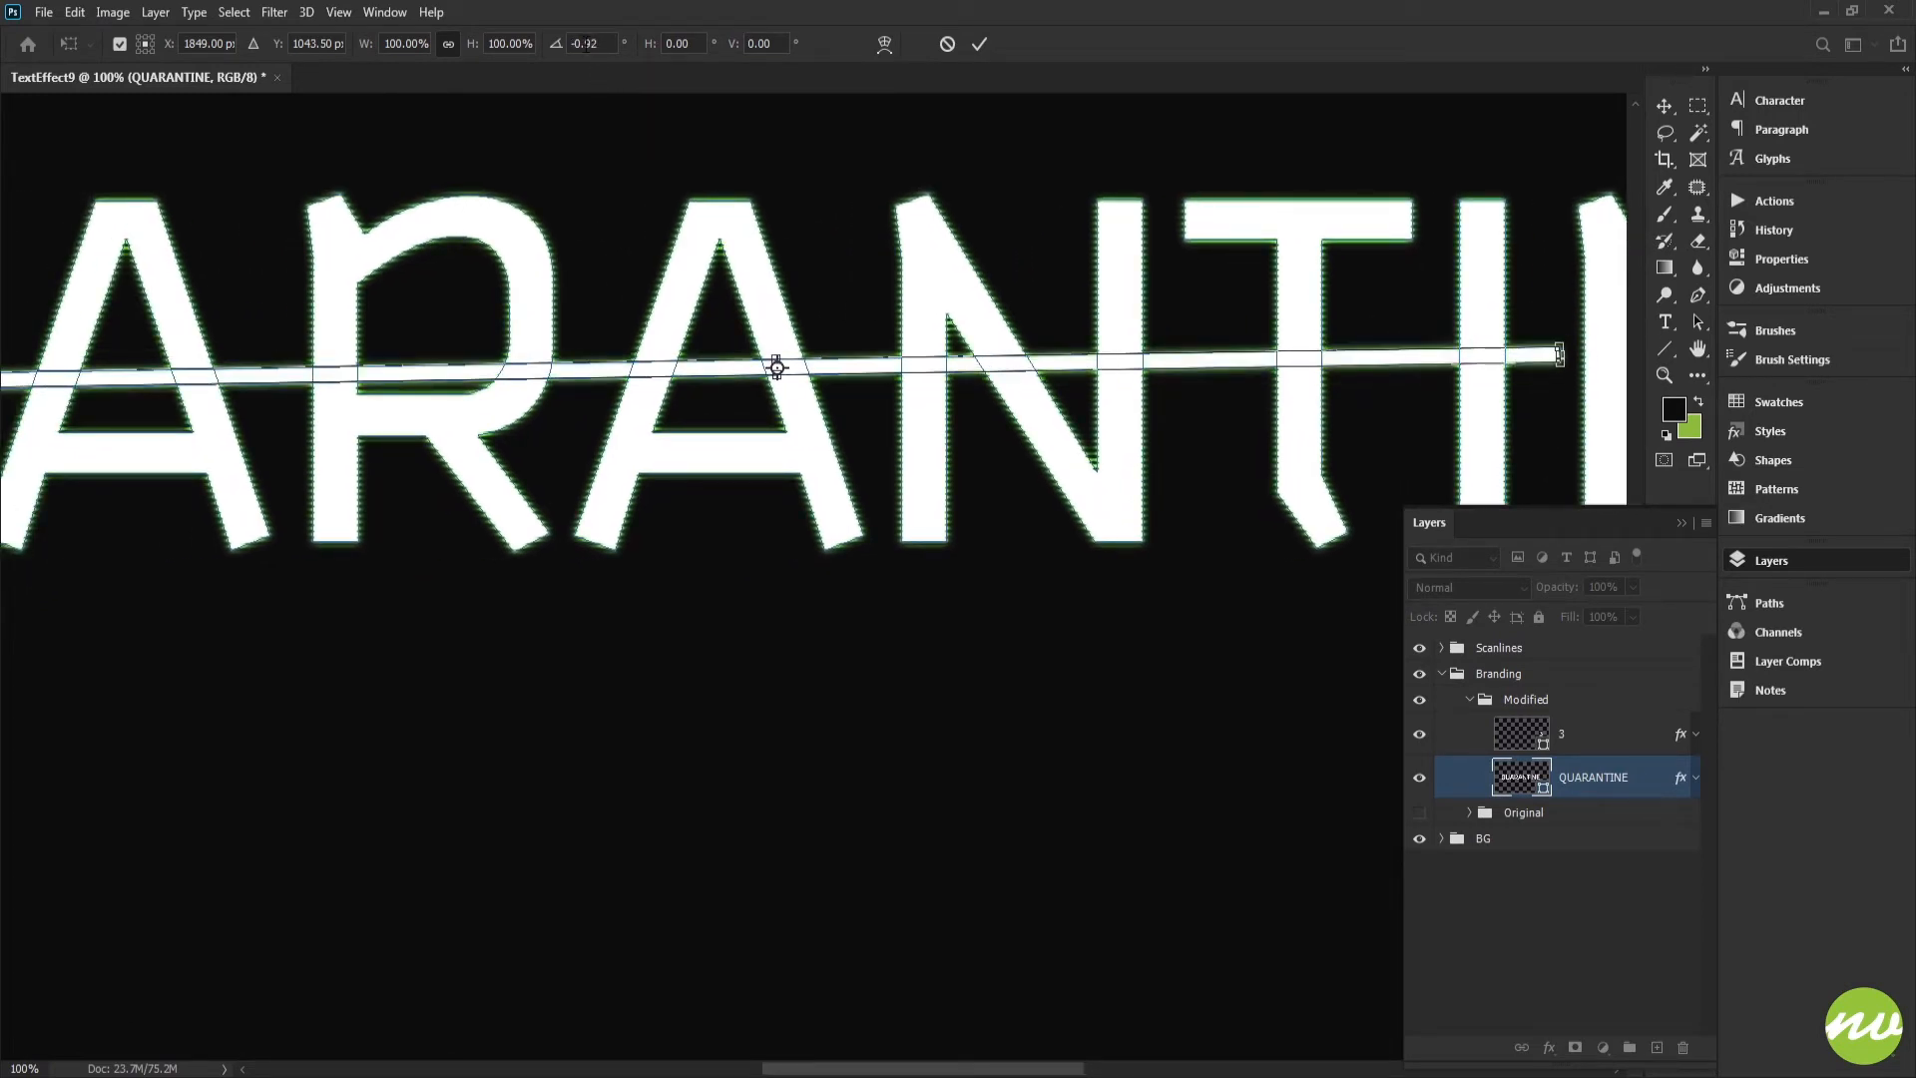
text(-2)
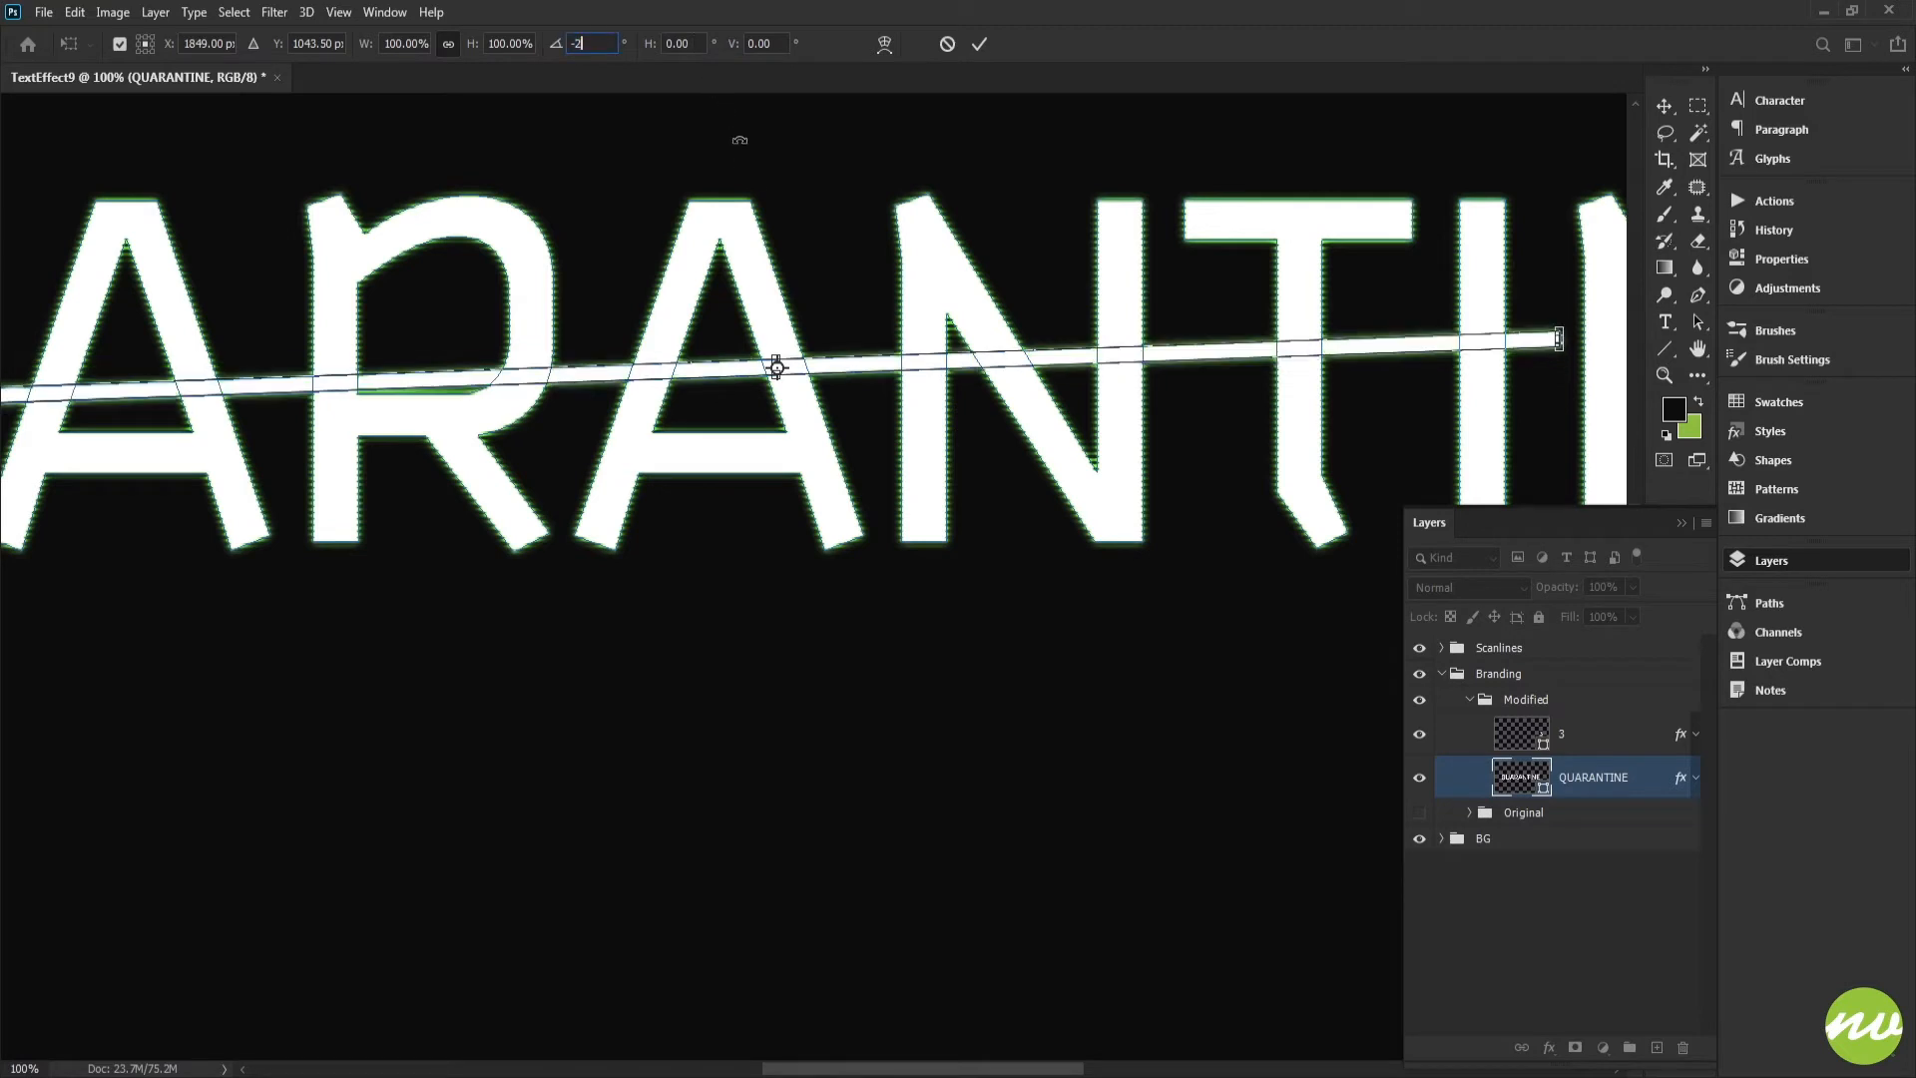
click(979, 46)
scroll(985, 471, down, 2)
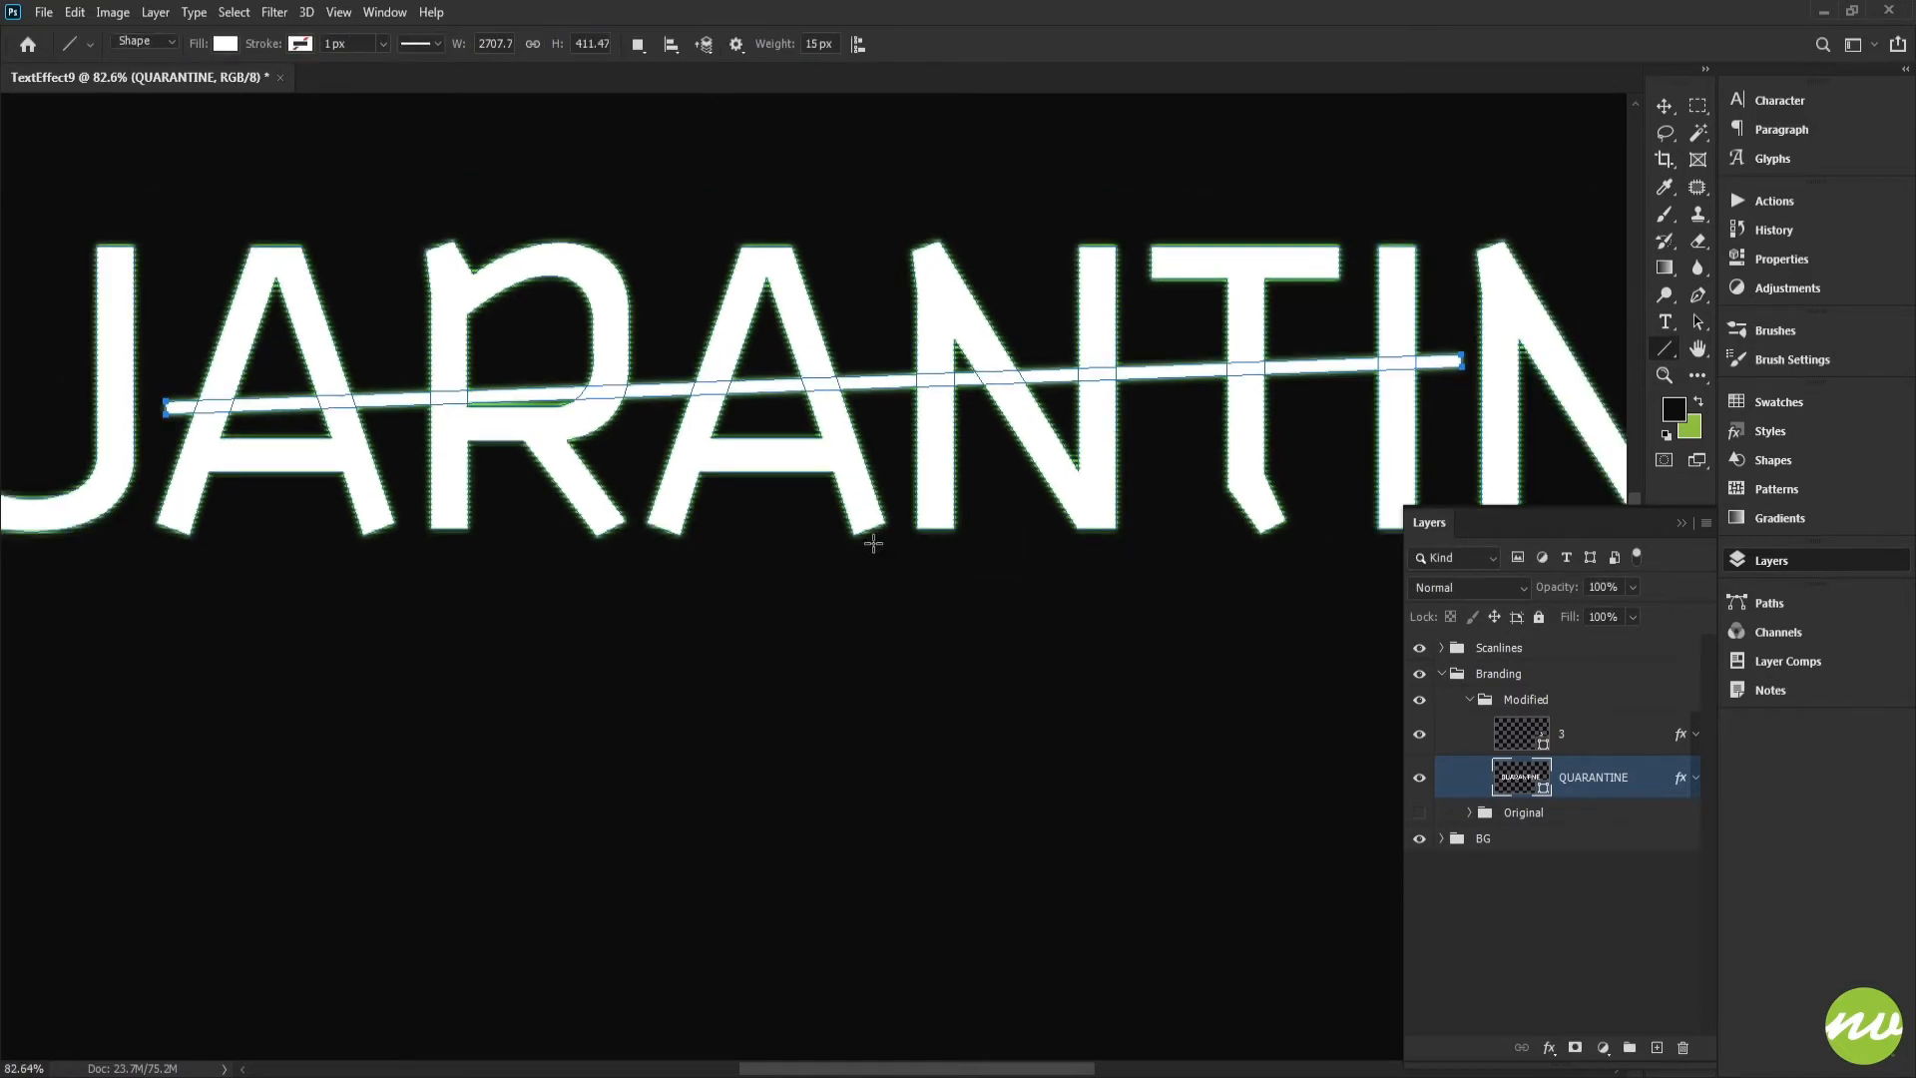
Nudge the slanted line up slightly across the QUARANTINE letters in small increments.
drag(873, 544, 900, 565)
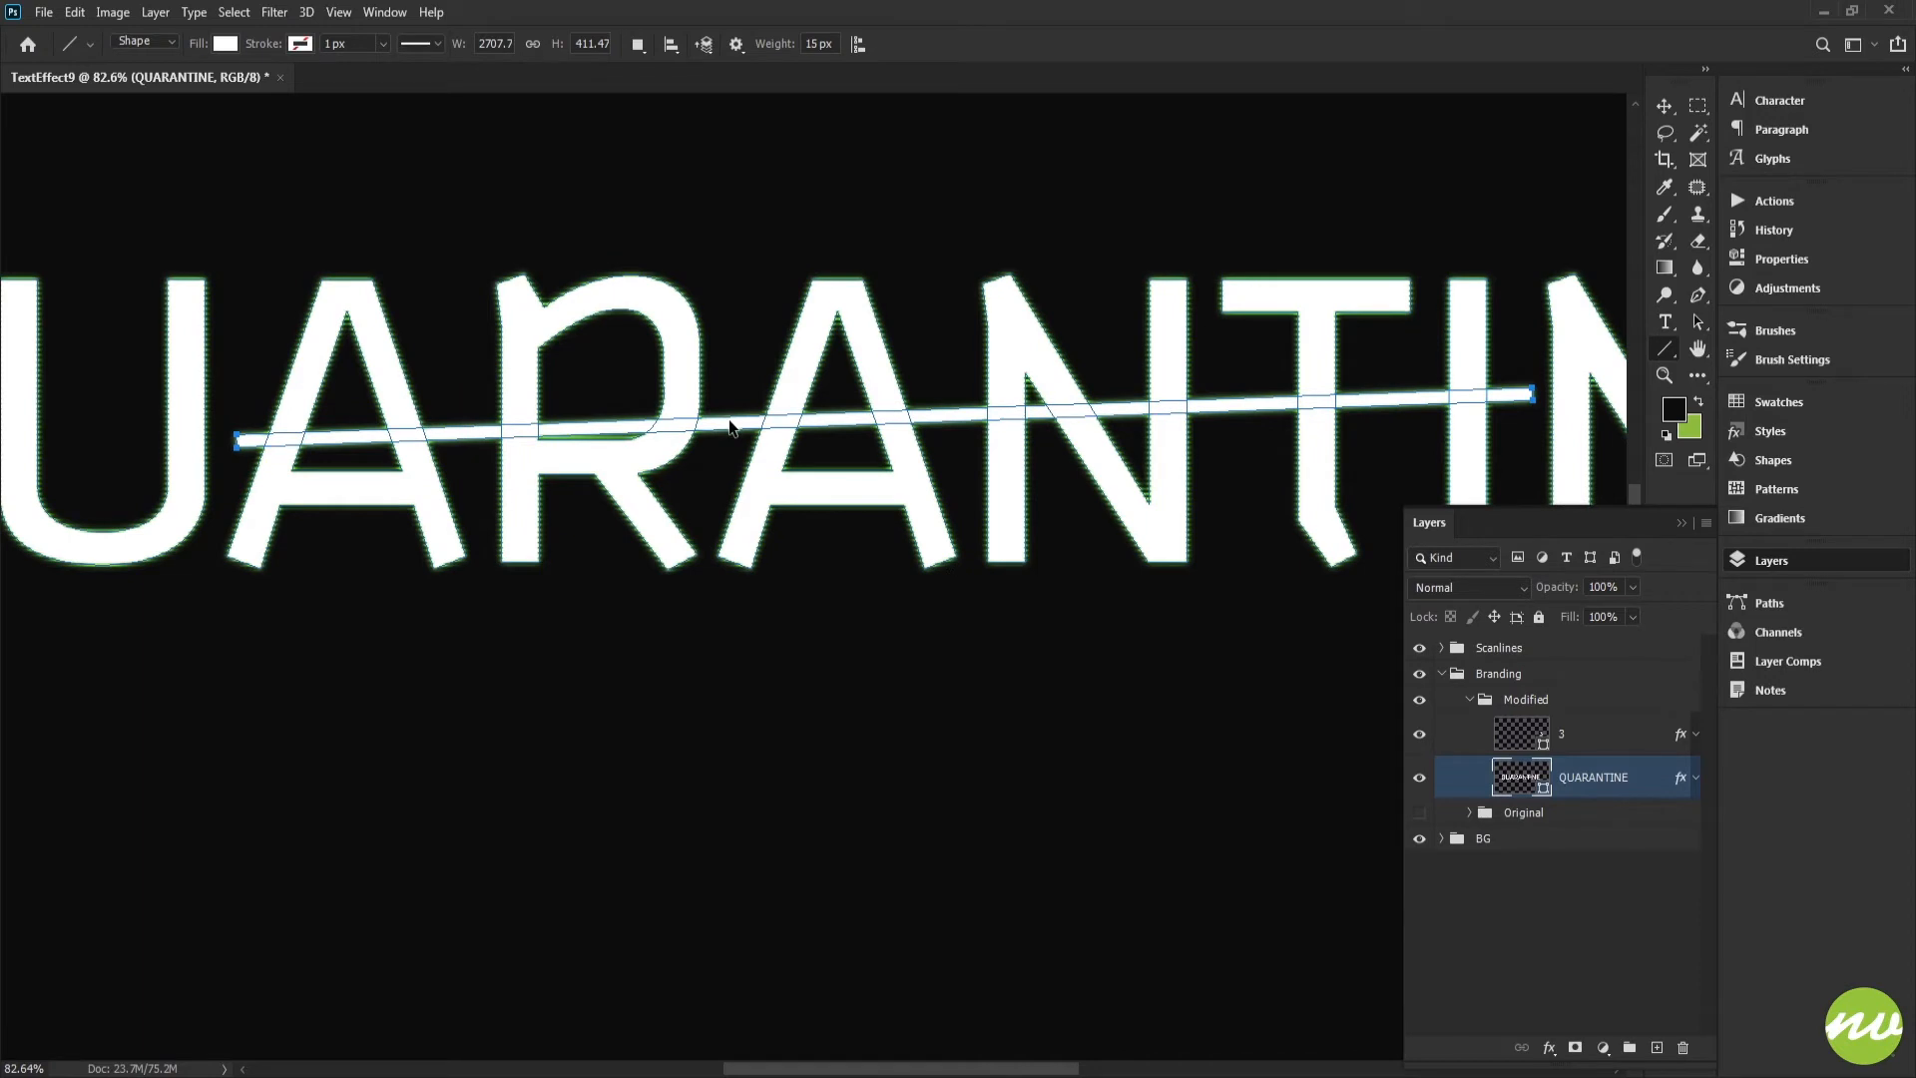
key(Up)
key(Up)
key(Up)
key(Up)
key(Up)
key(Up)
key(Up)
key(Up)
key(Up)
key(Up)
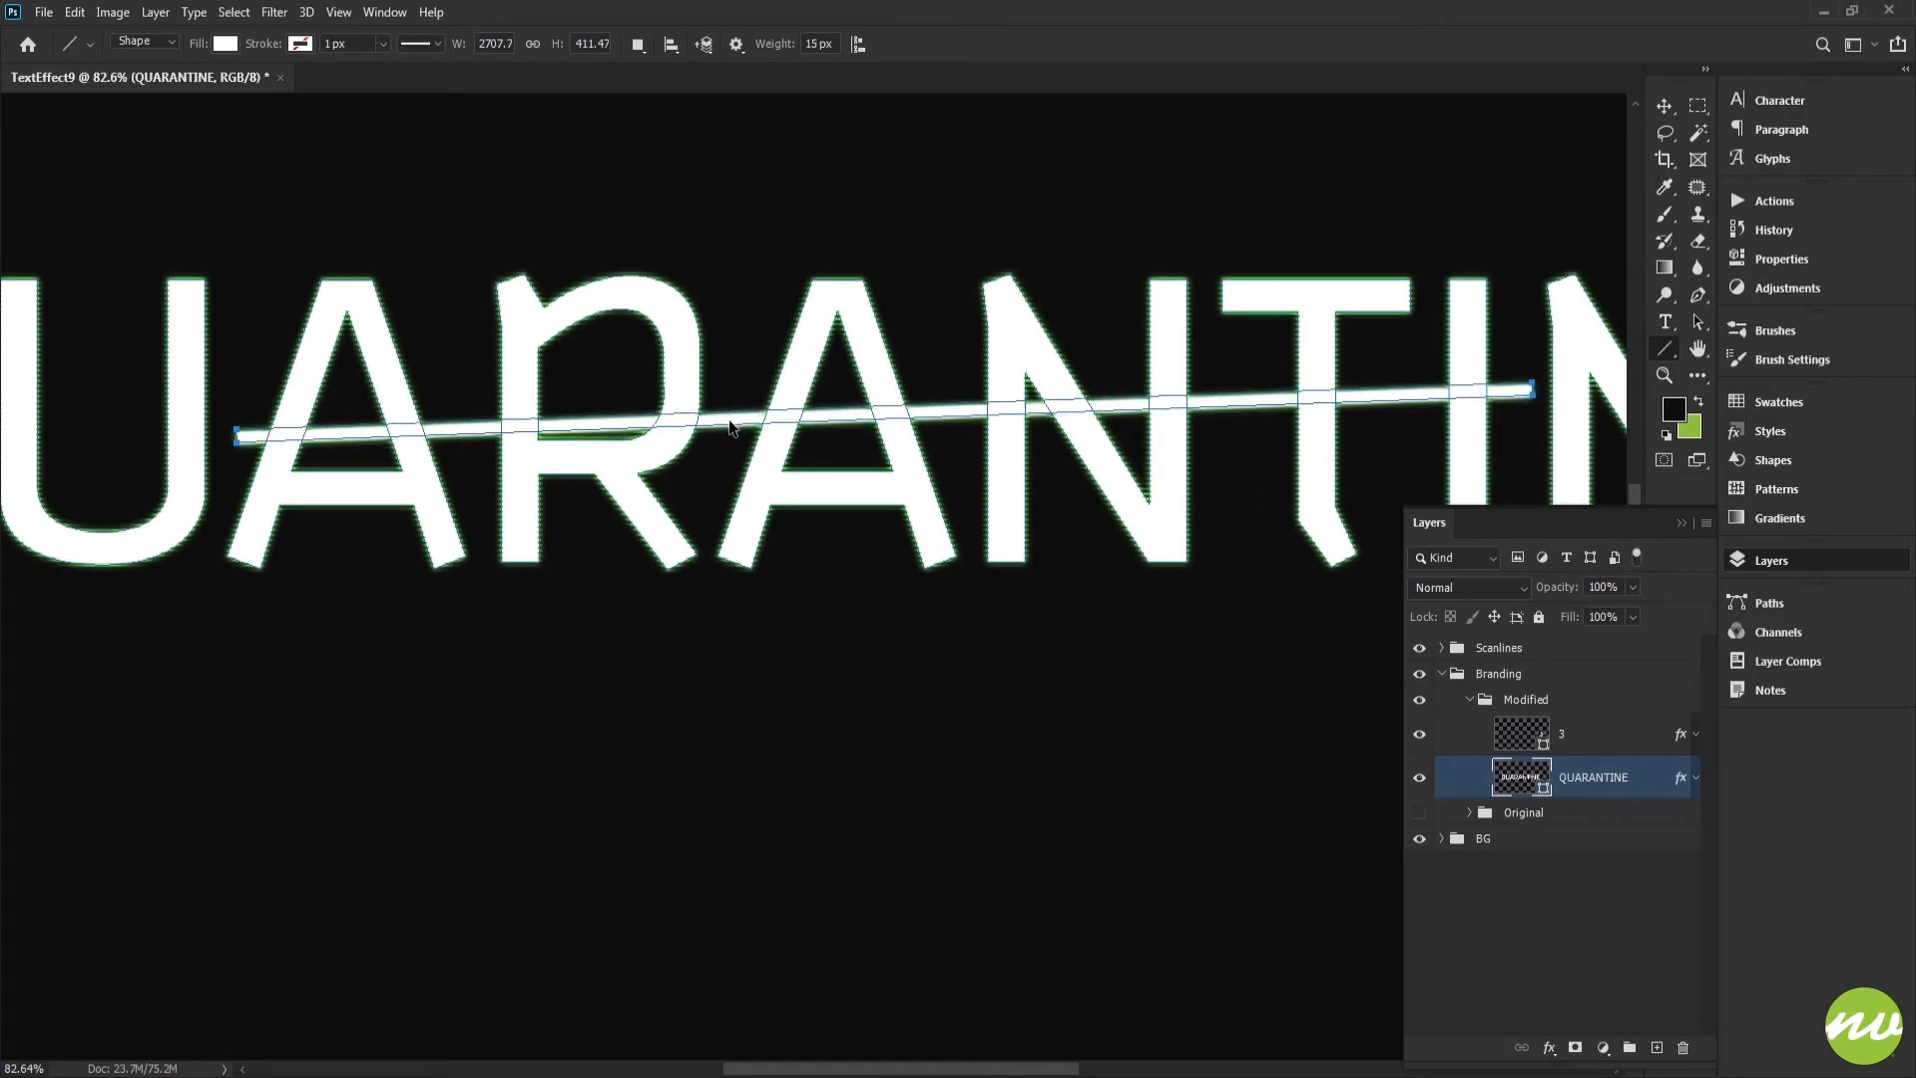
Examine the slanted line's placement across the whole word, including with the 3 layer selected so the line's path outline is hidden.
scroll(735, 485, down, 1)
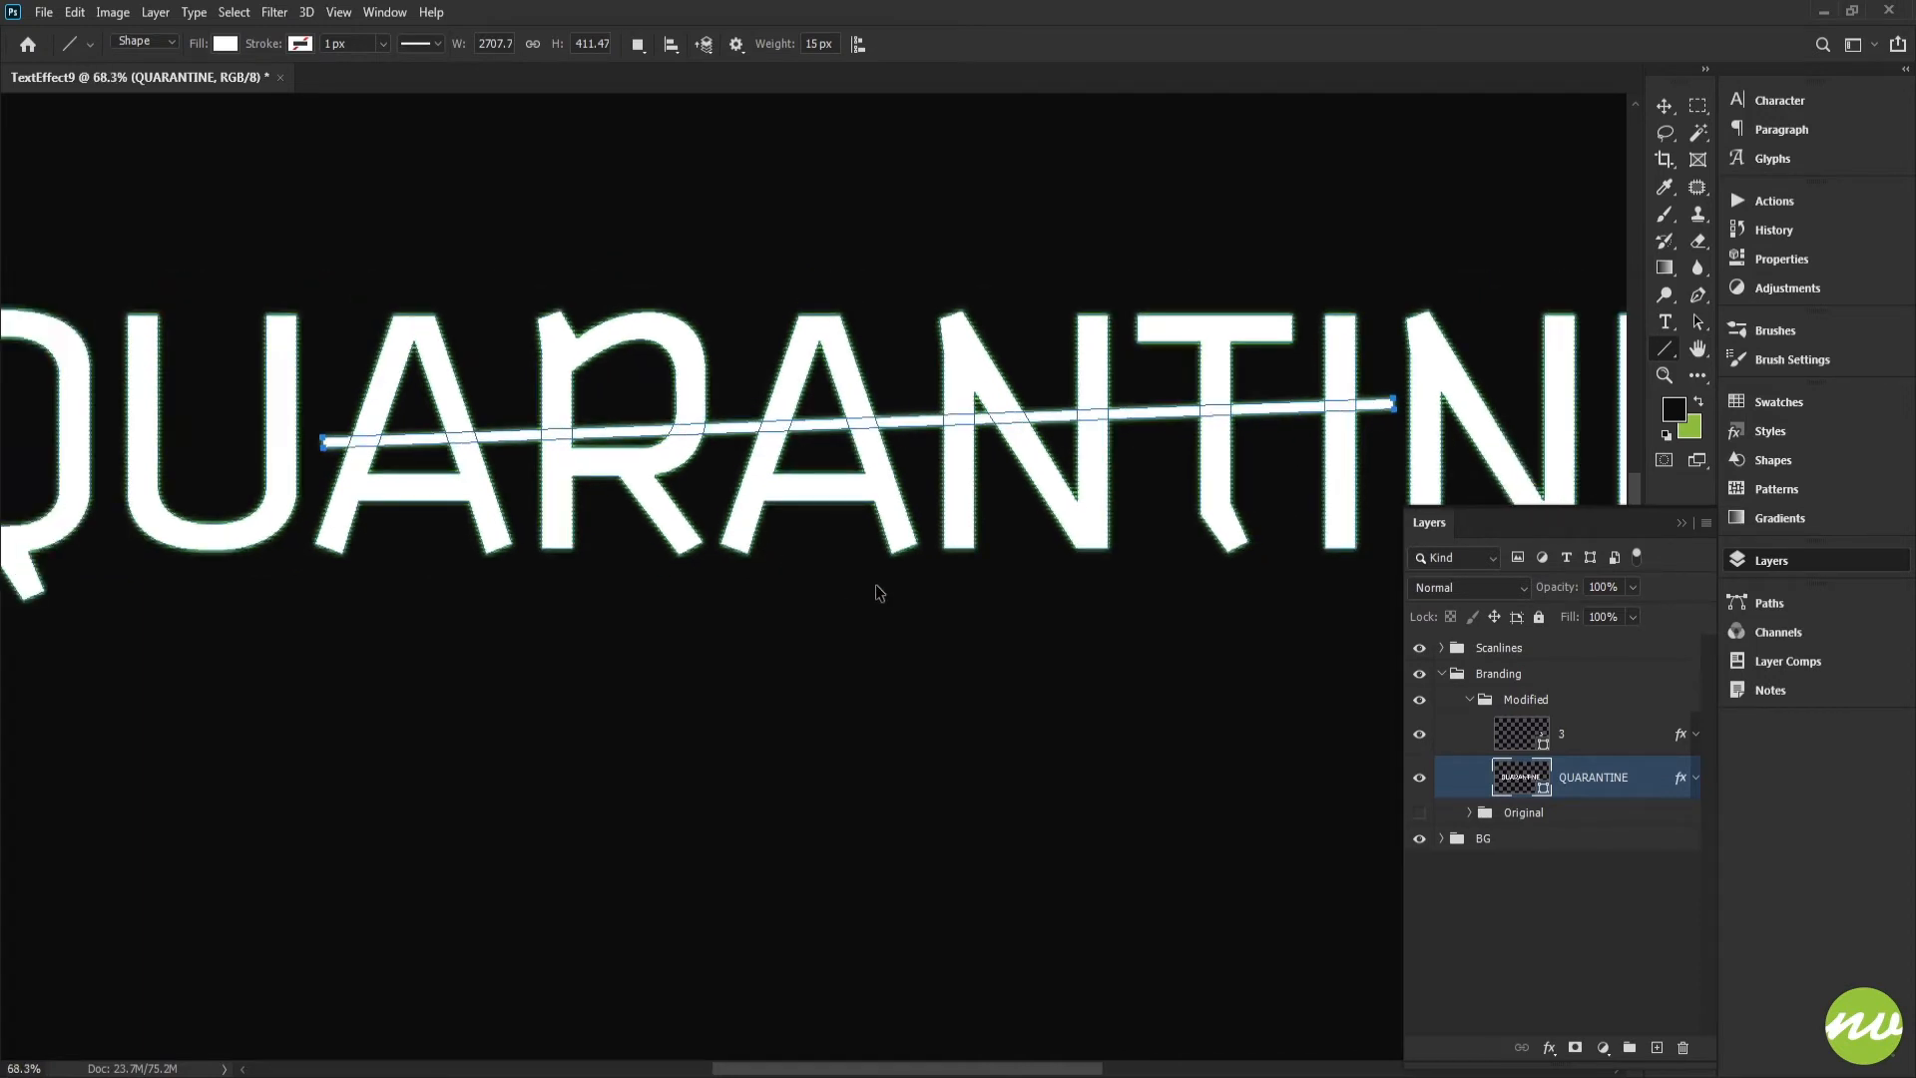
scroll(873, 591, up, 2)
scroll(993, 552, down, 3)
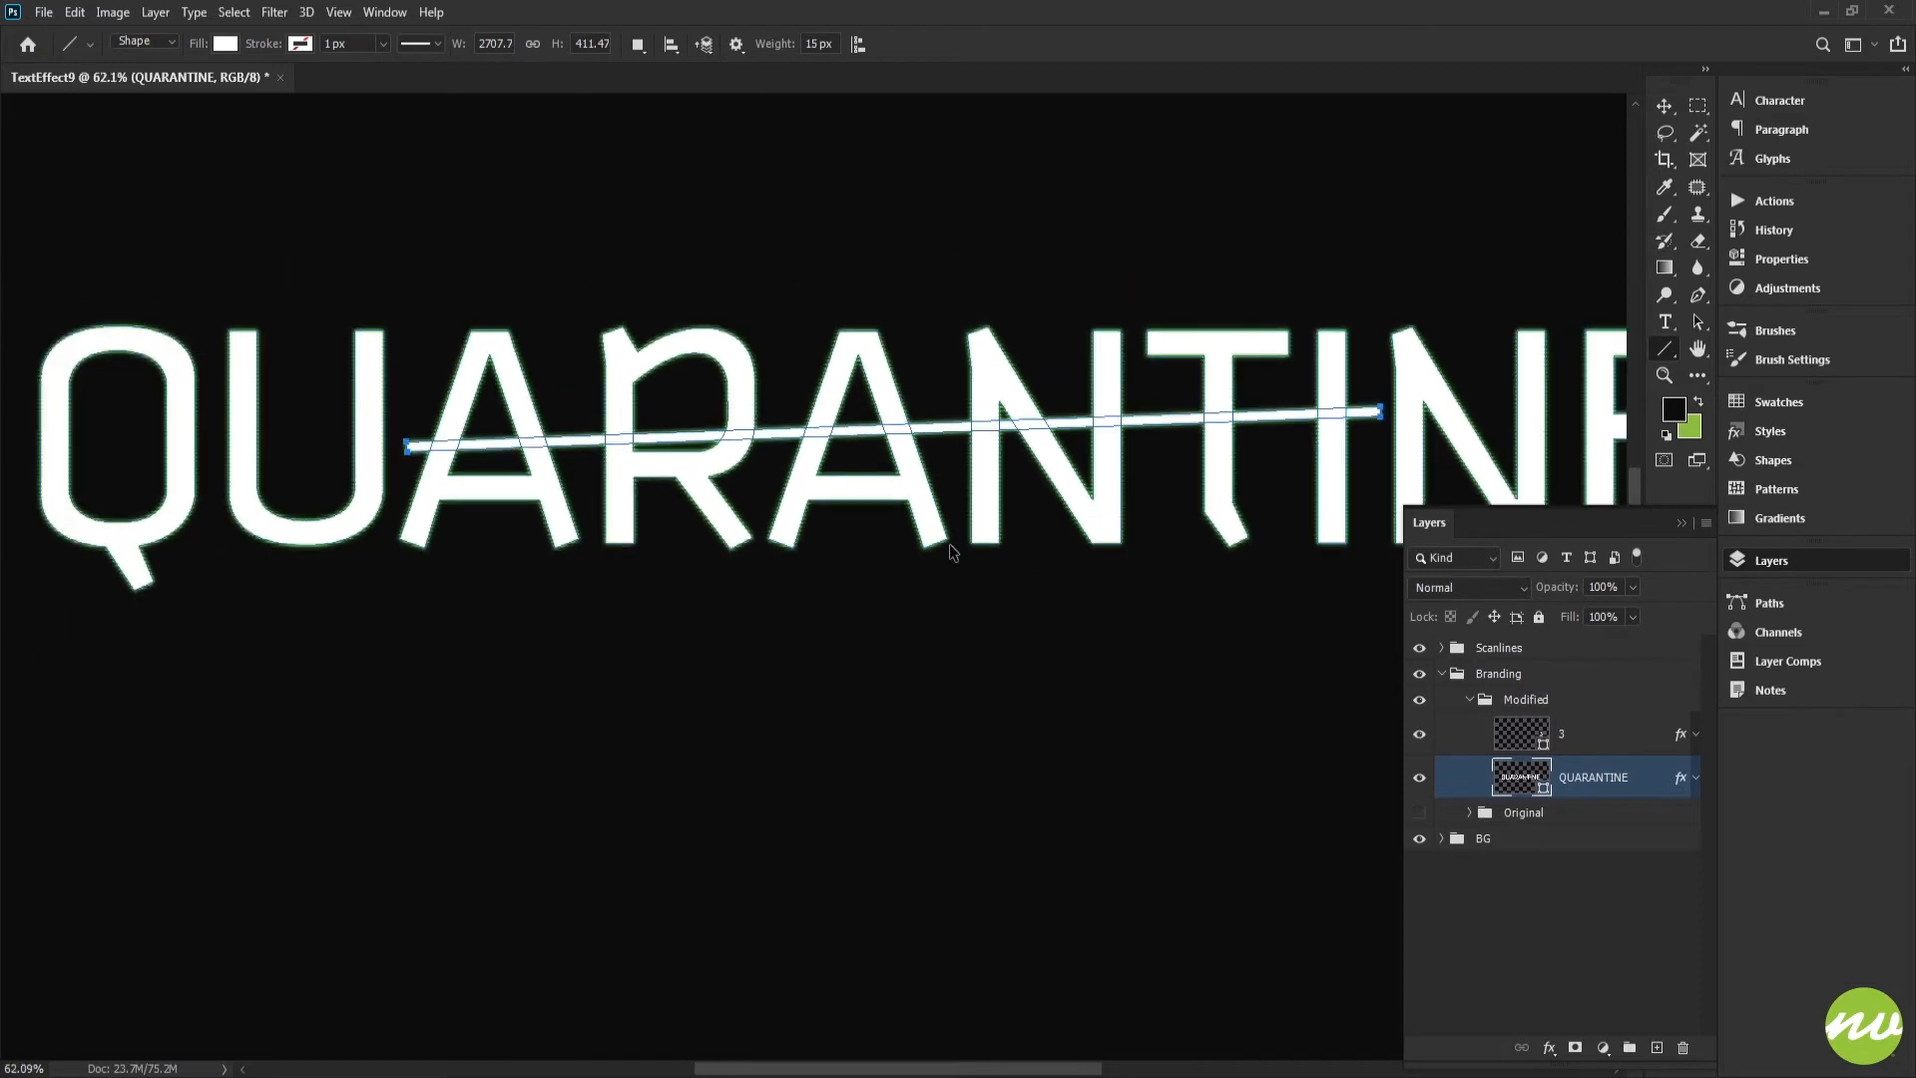
scroll(950, 550, up, 1)
drag(1010, 526, 888, 529)
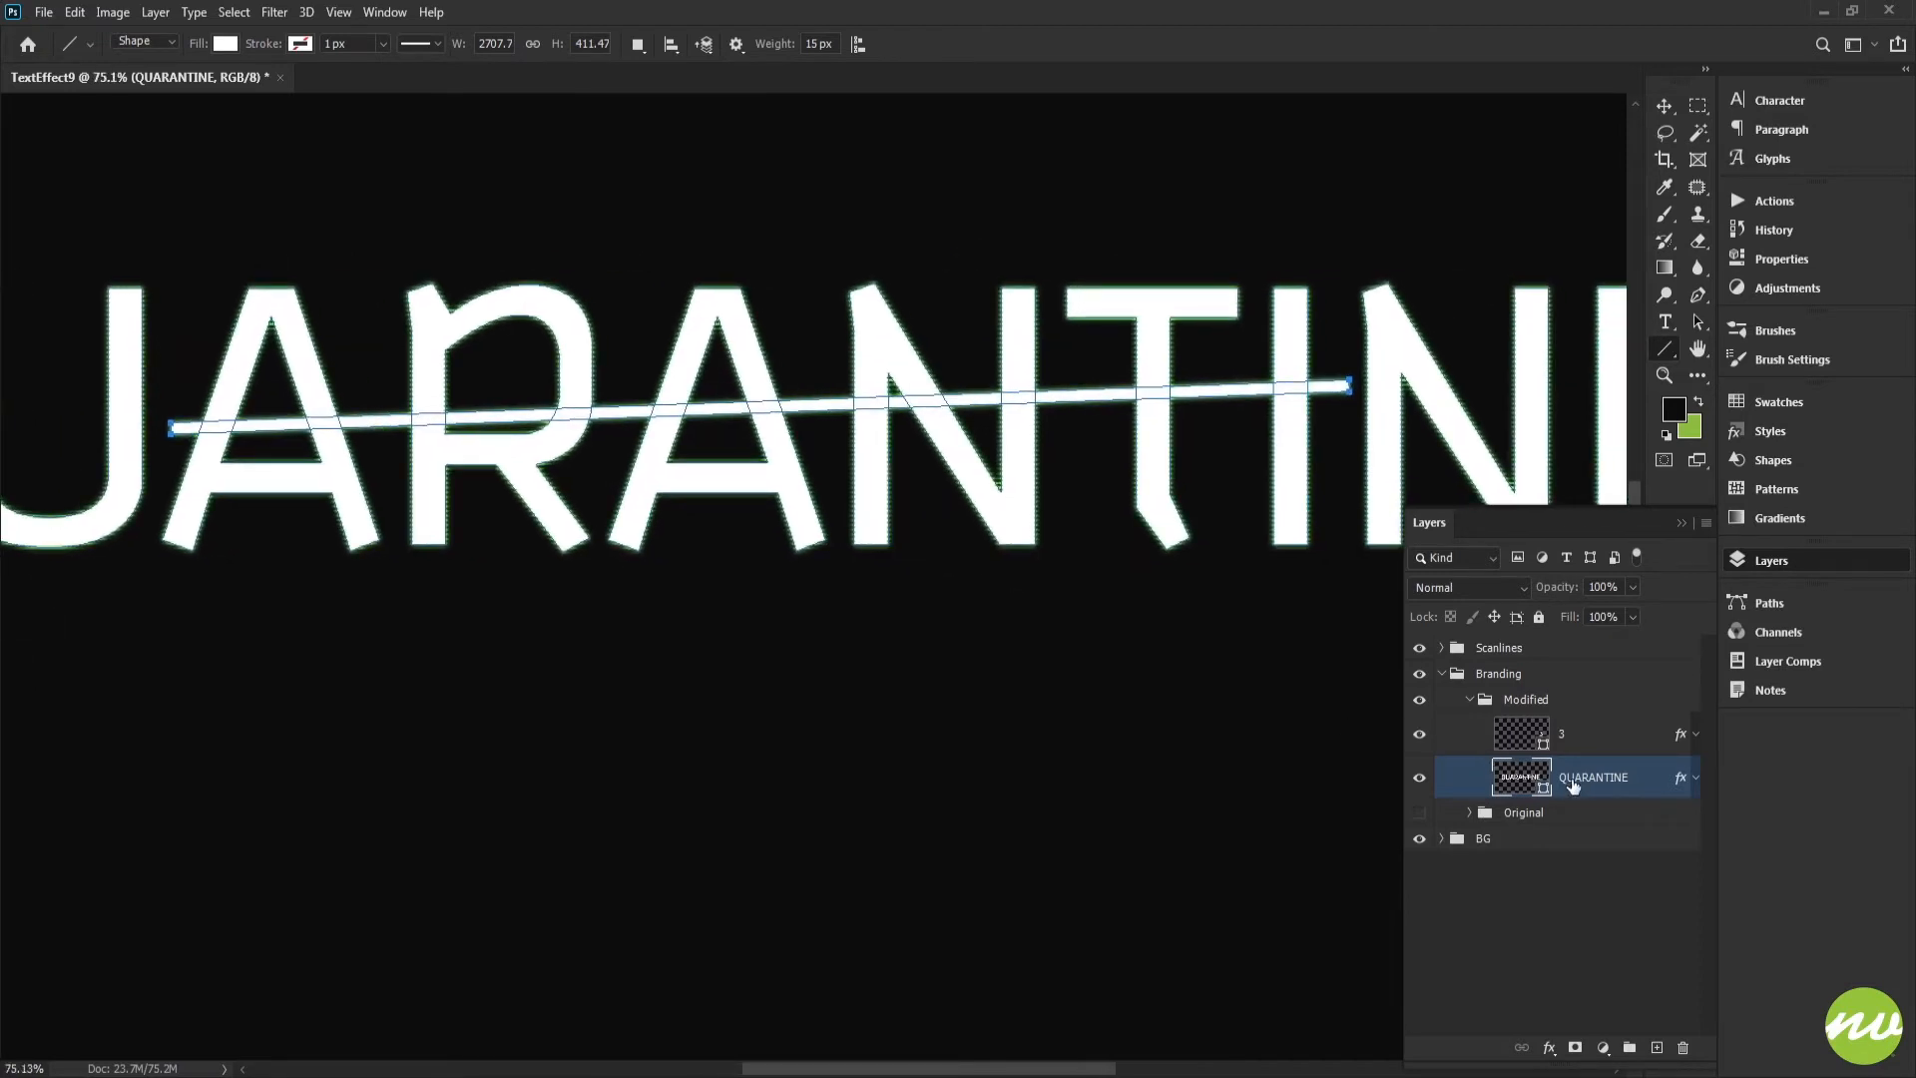
click(1587, 735)
drag(1331, 655, 920, 569)
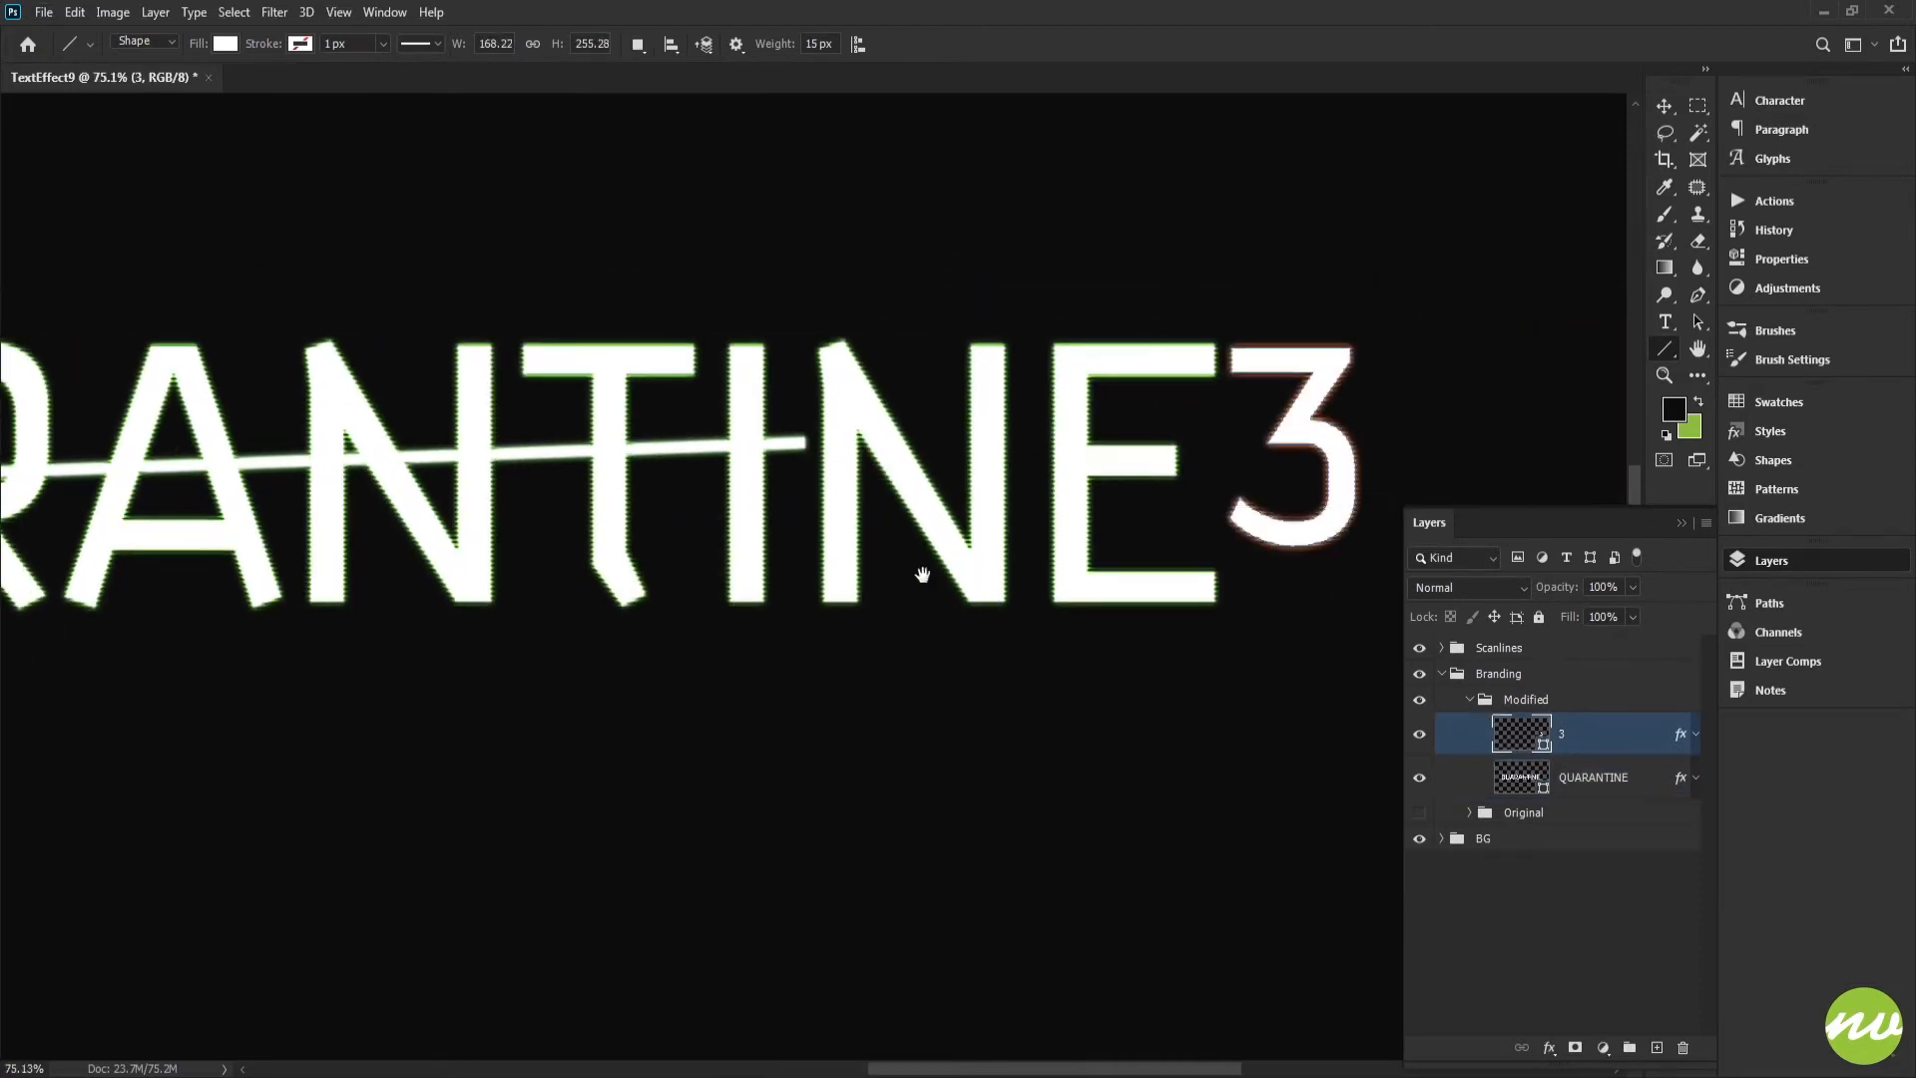
drag(408, 547, 1248, 569)
drag(1078, 580, 821, 582)
drag(1184, 582, 560, 589)
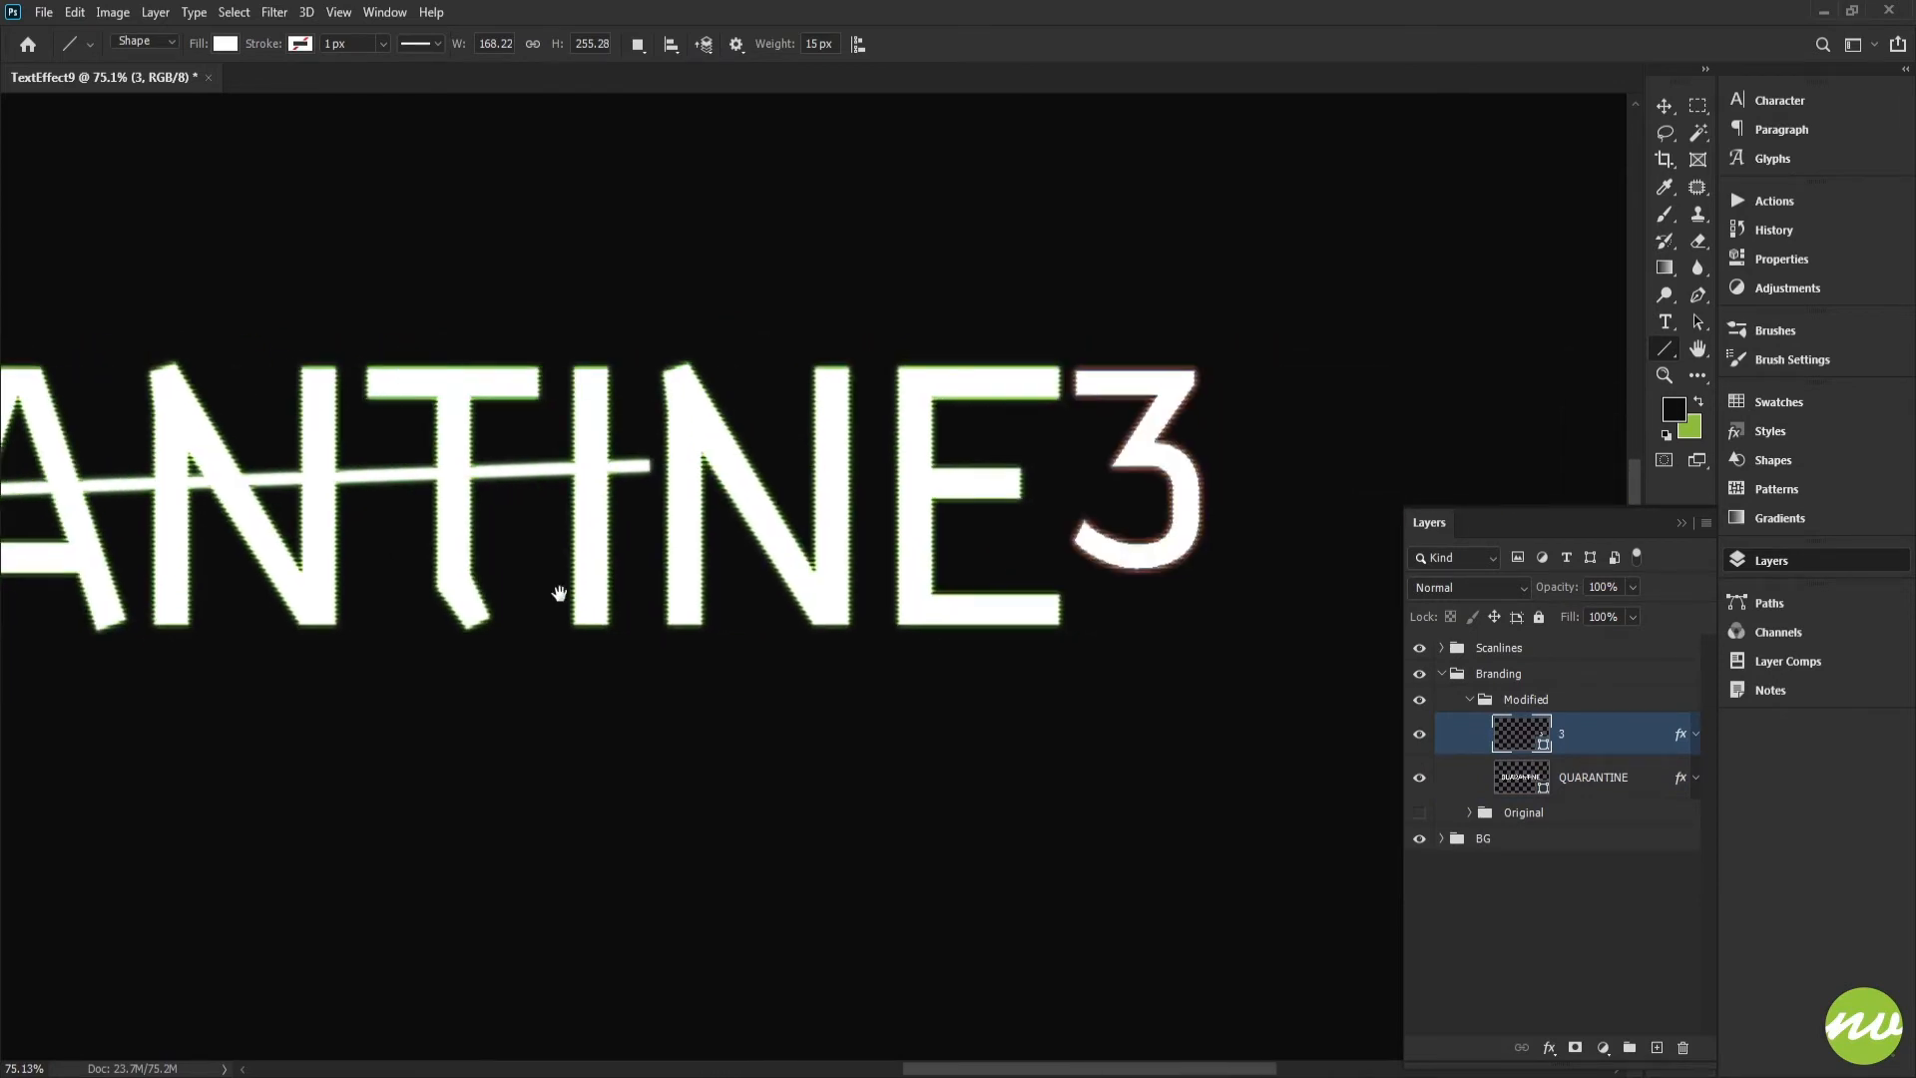
drag(1004, 558, 810, 569)
mouse_move(930, 480)
mouse_down()
mouse_move(979, 543)
mouse_move(914, 489)
mouse_up()
drag(601, 544, 1381, 496)
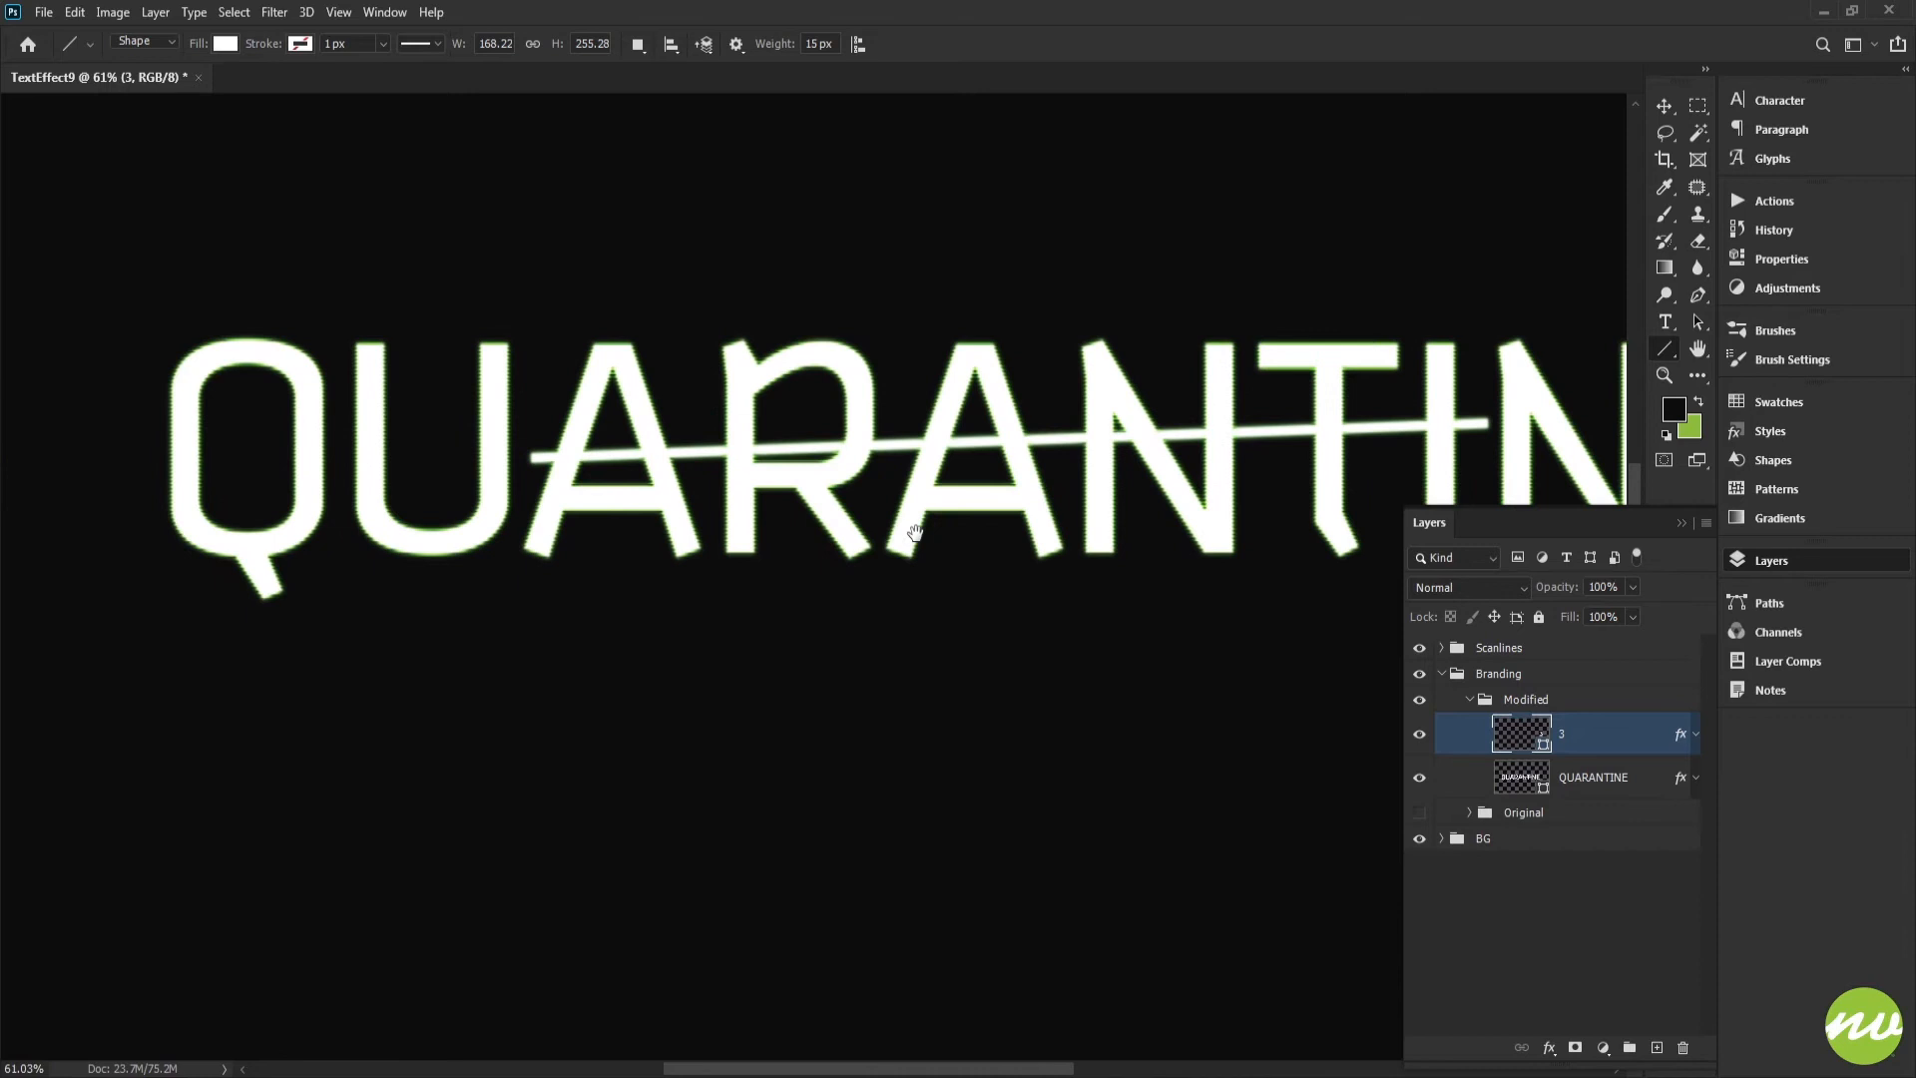
Subtract the slanted line from the QUARANTINE shape so it cuts through the letters, and finish editing the path.
click(1542, 776)
drag(1008, 504, 786, 514)
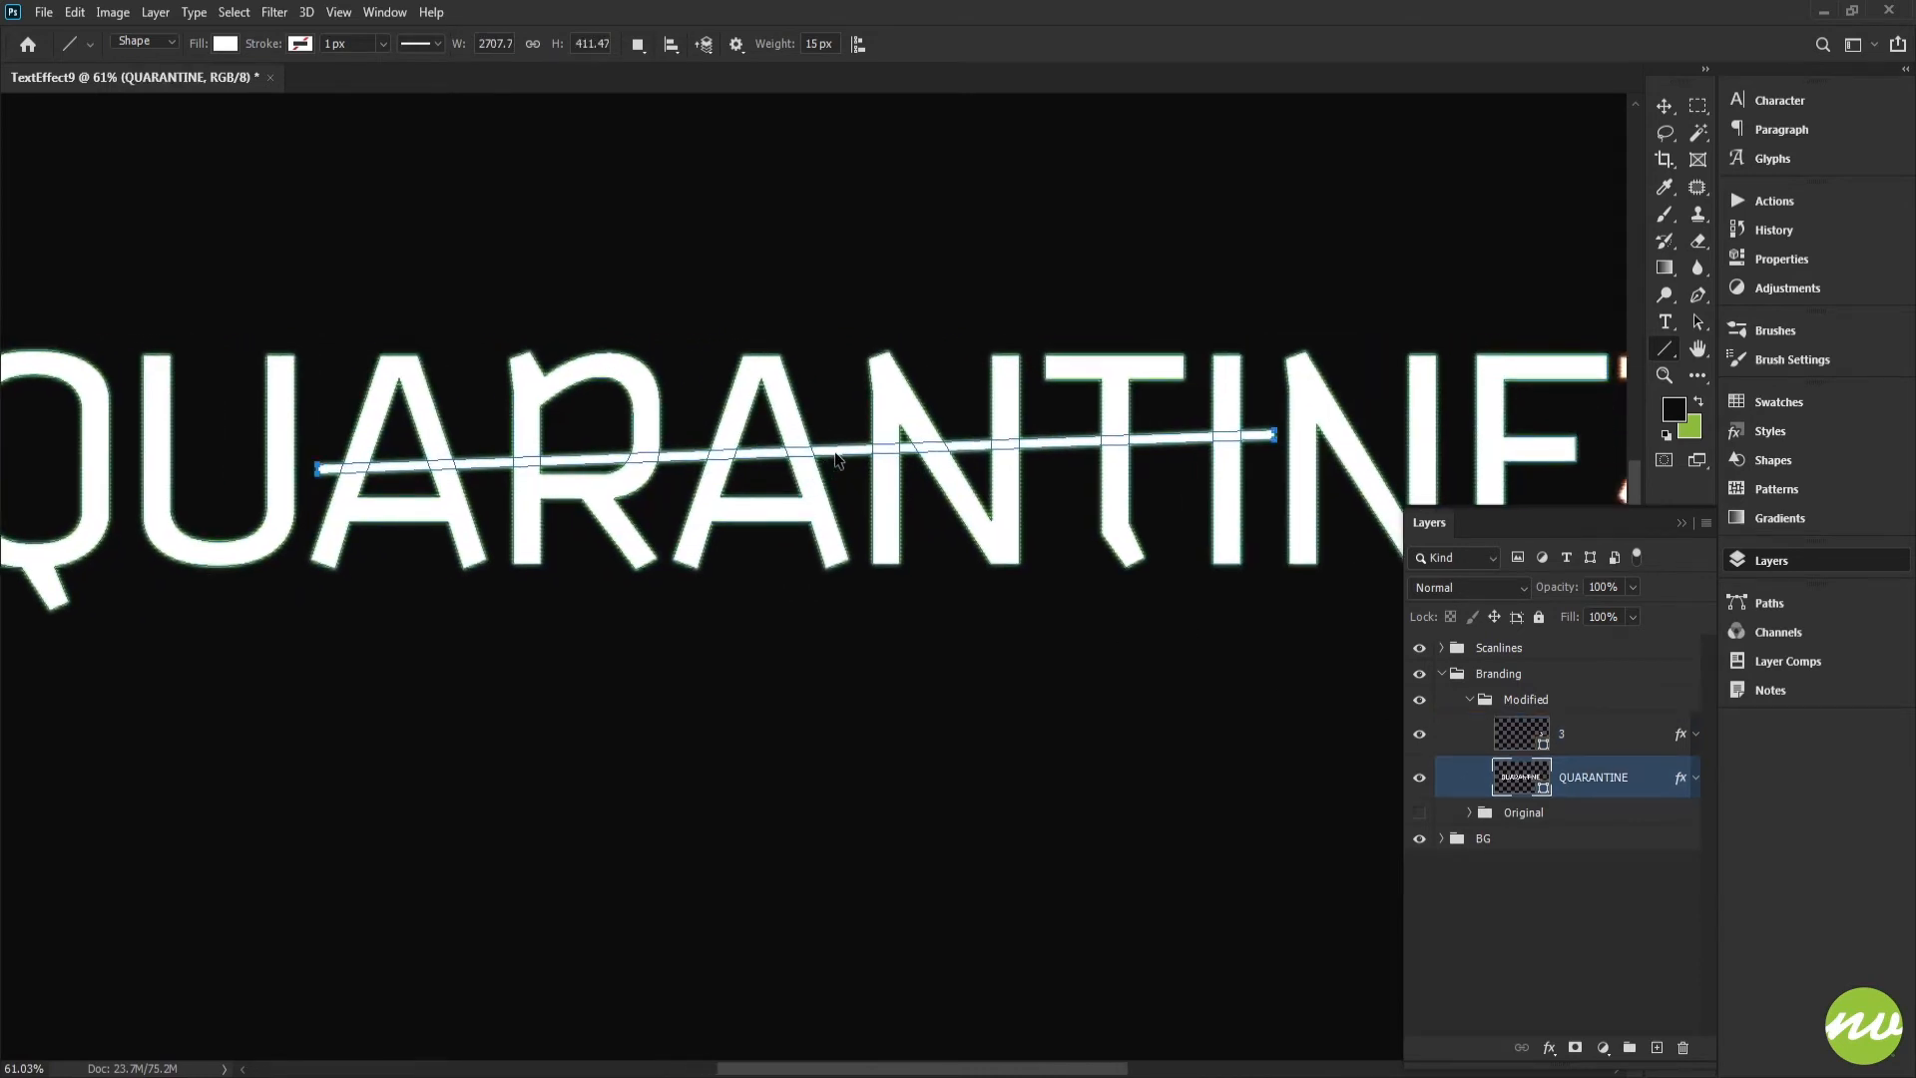
click(638, 45)
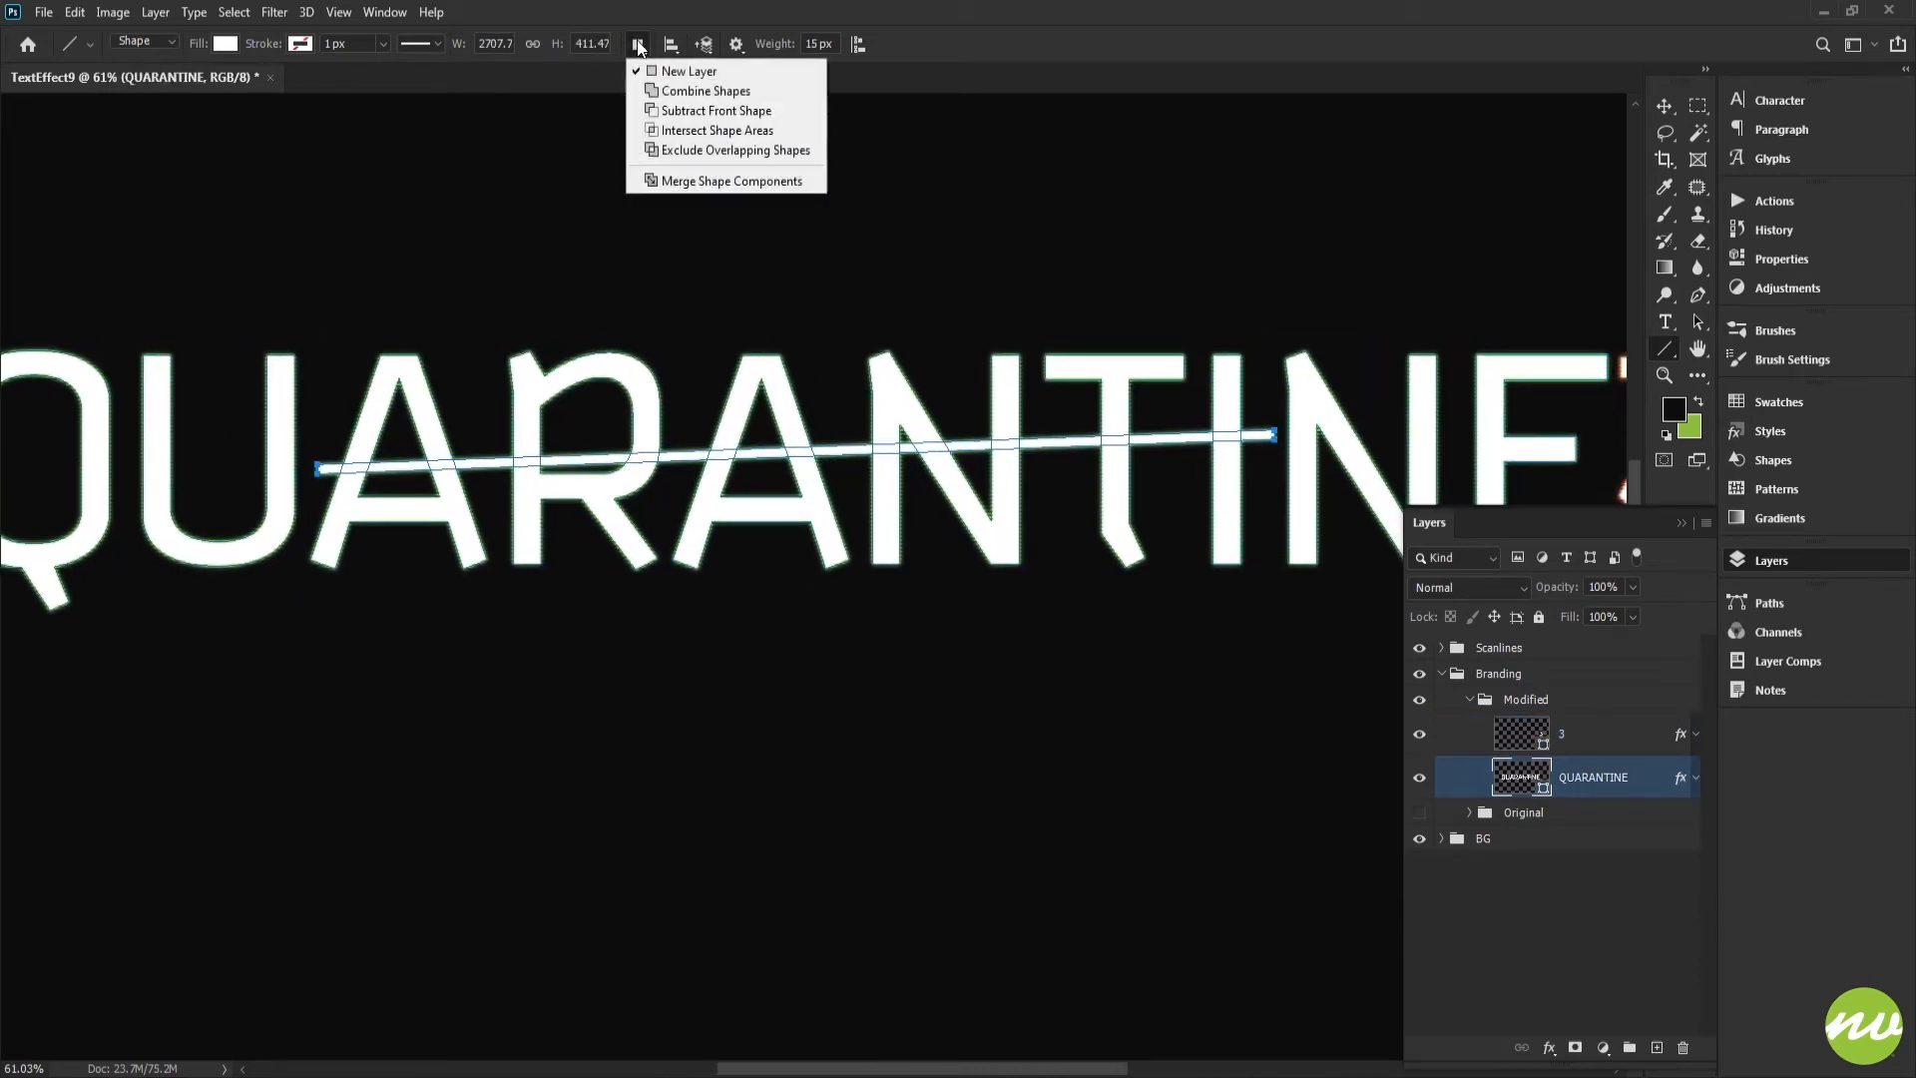
click(711, 112)
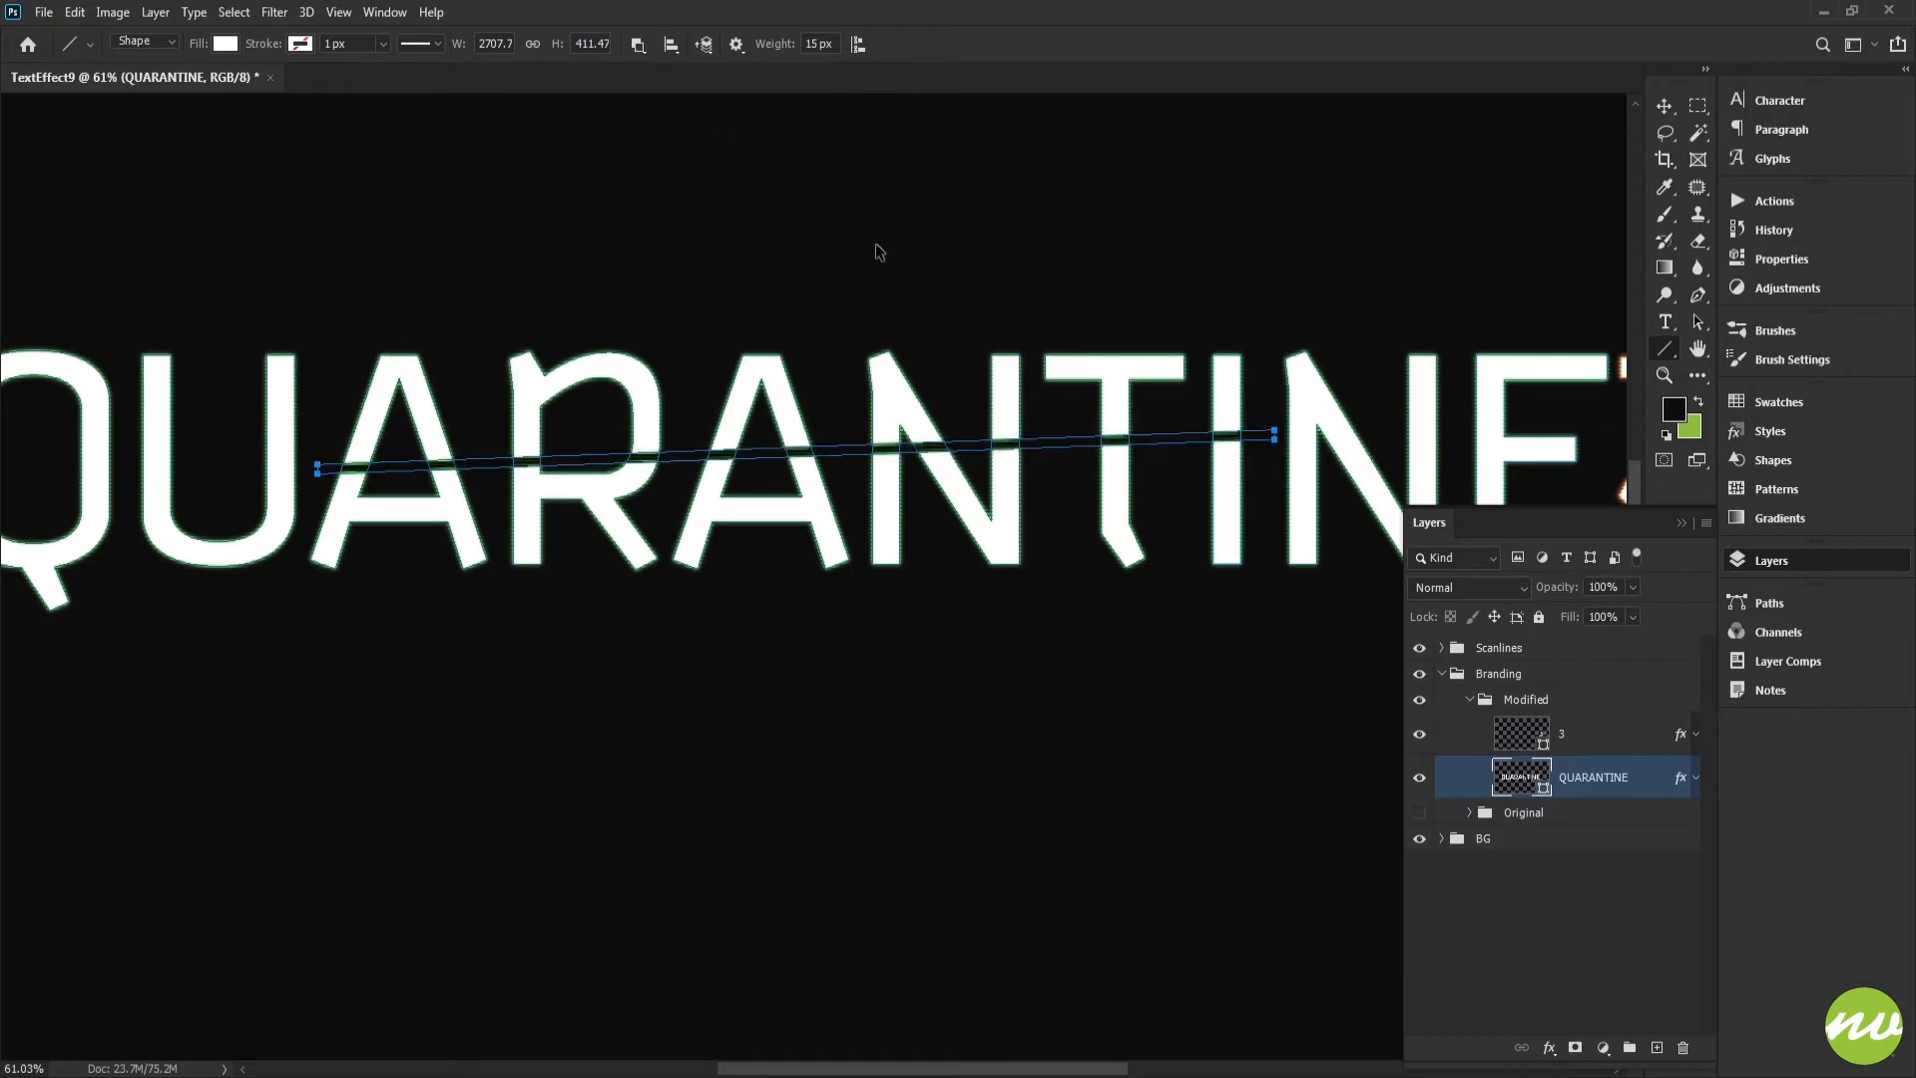
key(Return)
Add a horizontal line about 331 px long with a weight of 15 px to the 3 shape, across its middle.
drag(1213, 434, 896, 491)
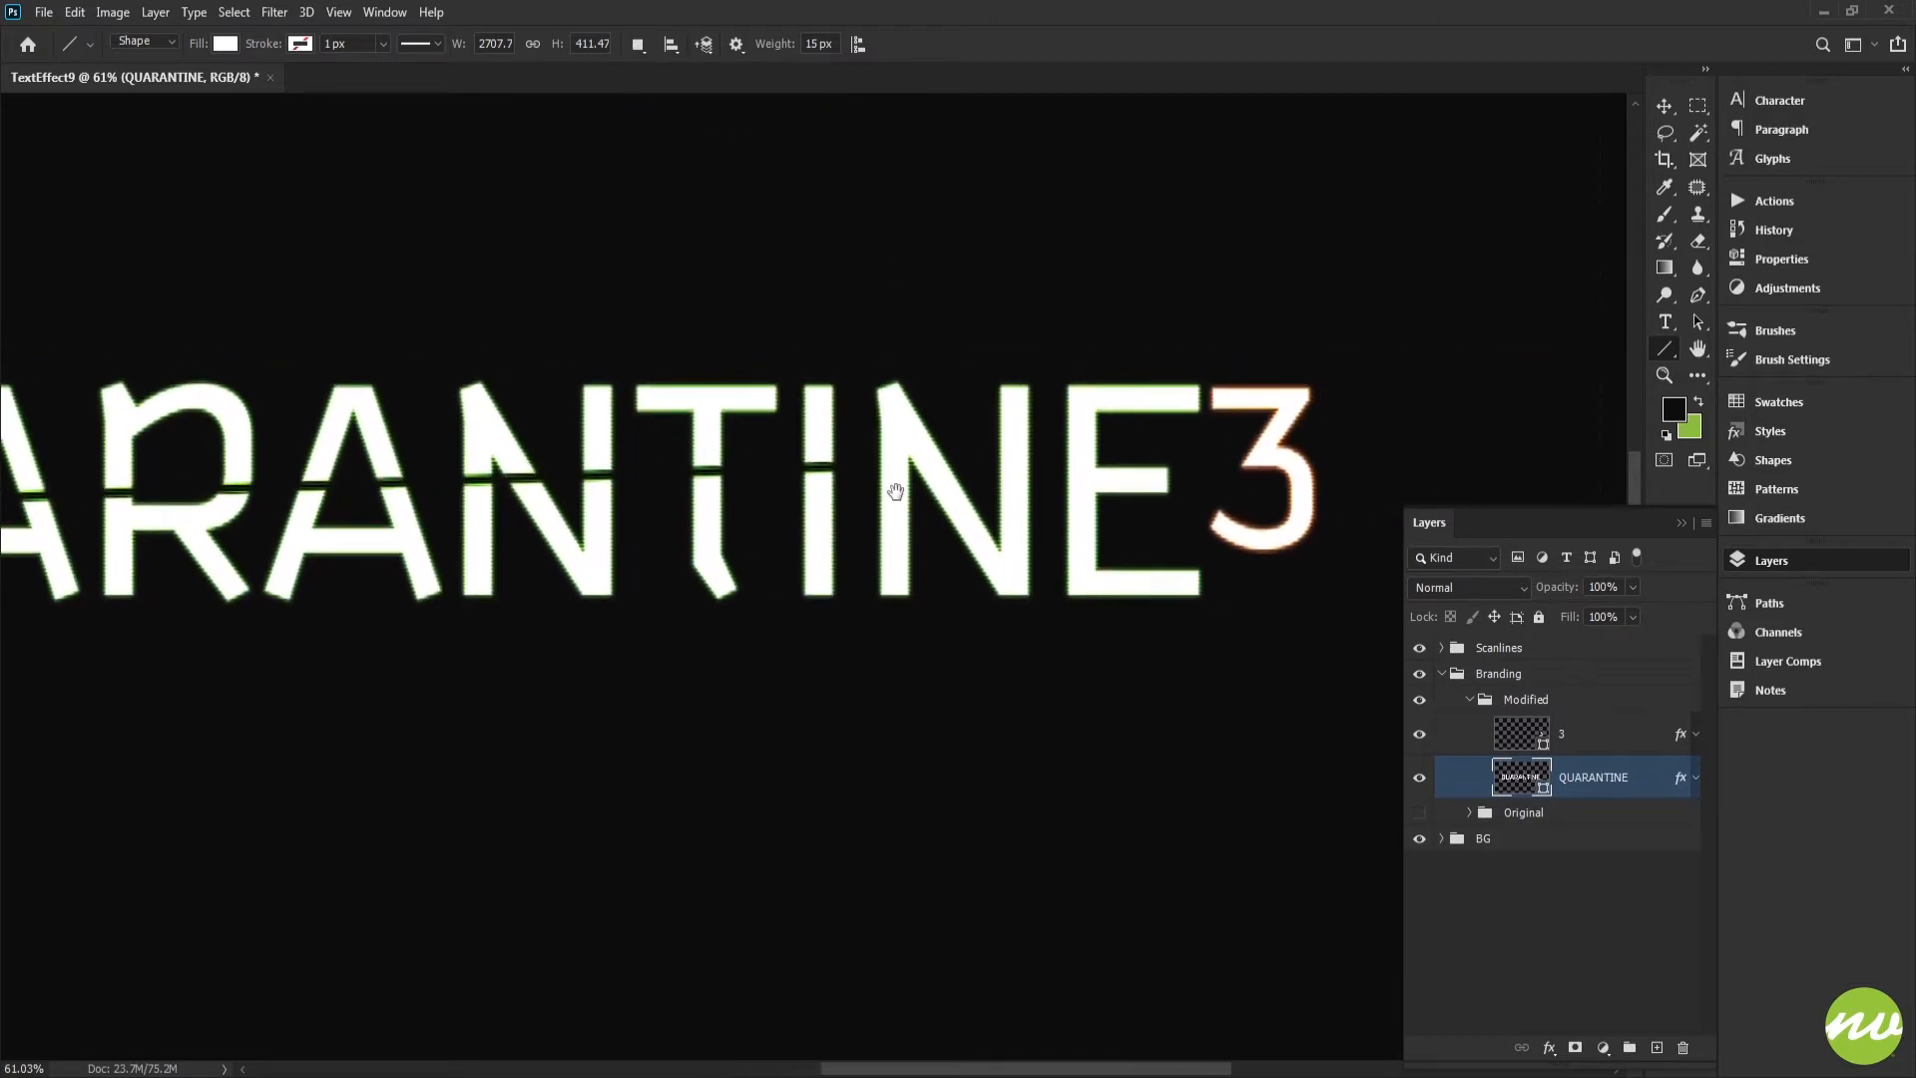
click(1548, 746)
scroll(1347, 544, up, 5)
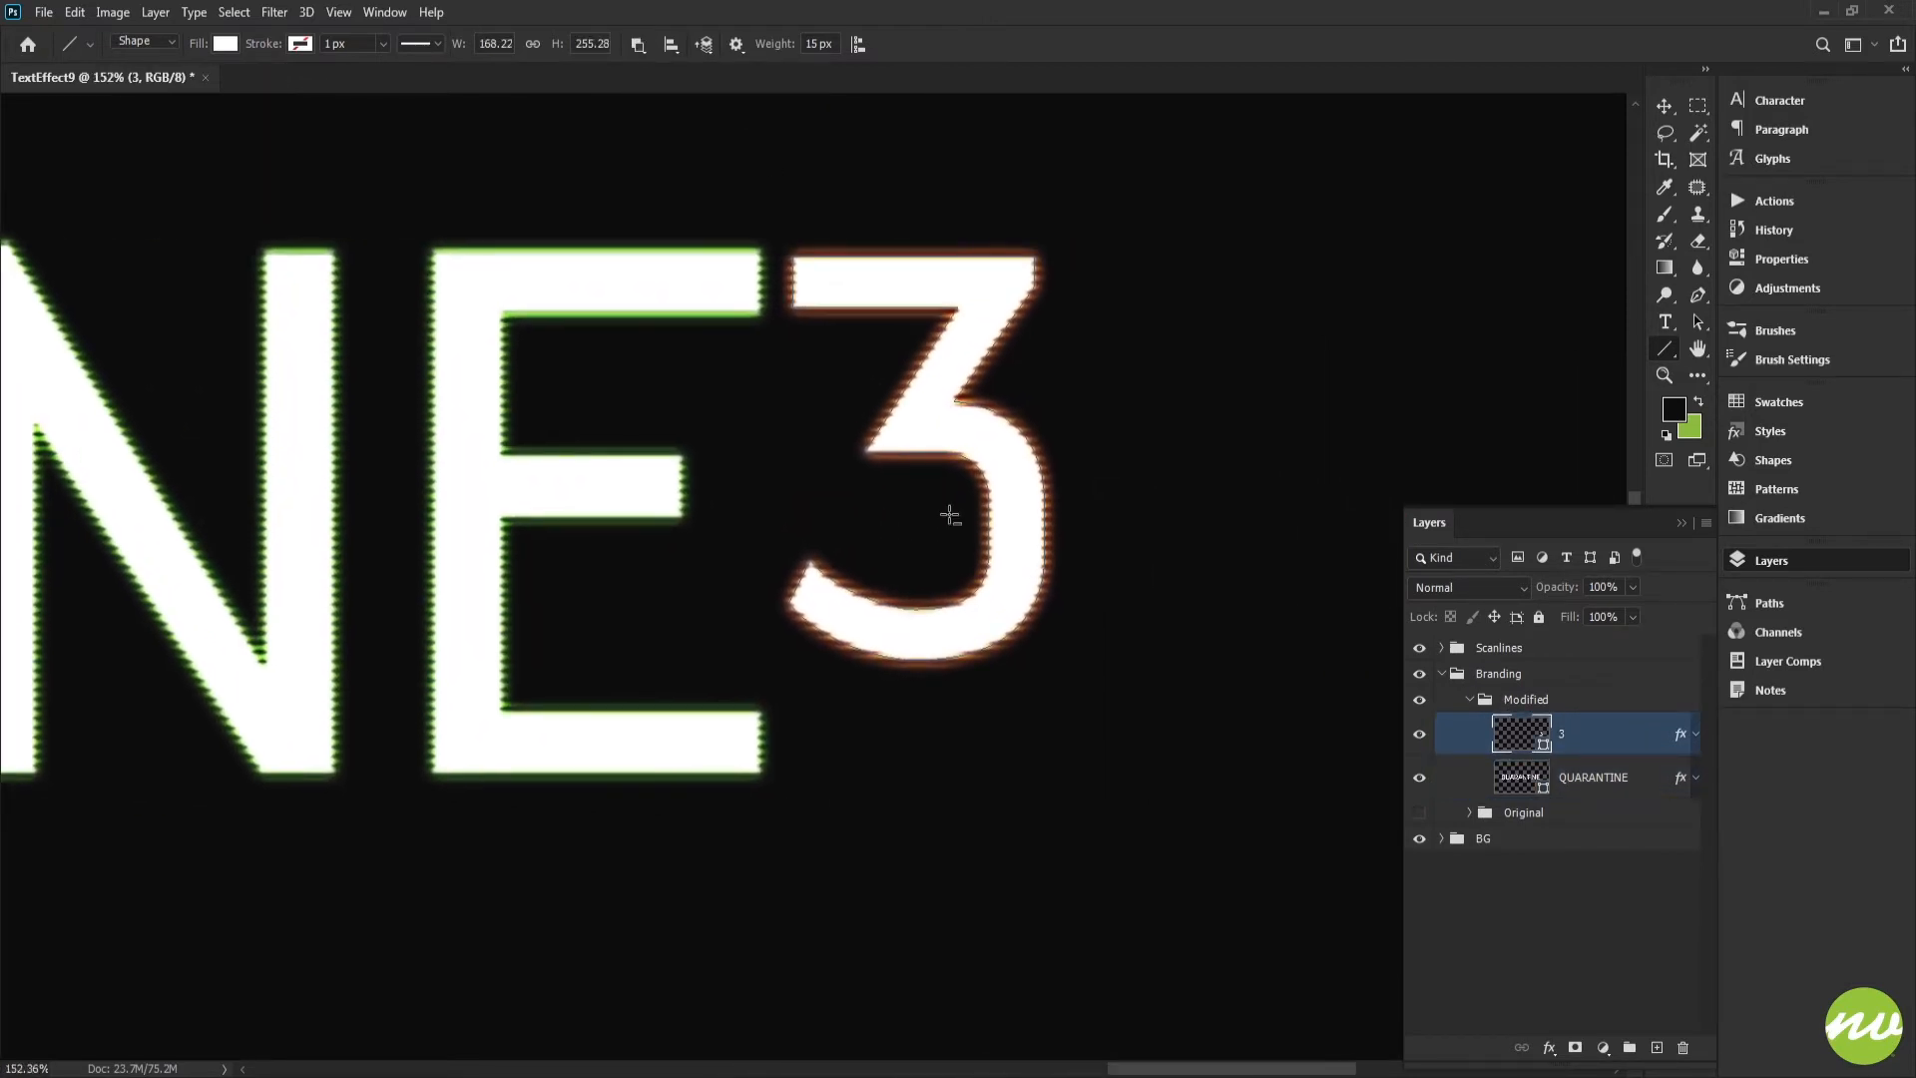
drag(767, 428, 1271, 421)
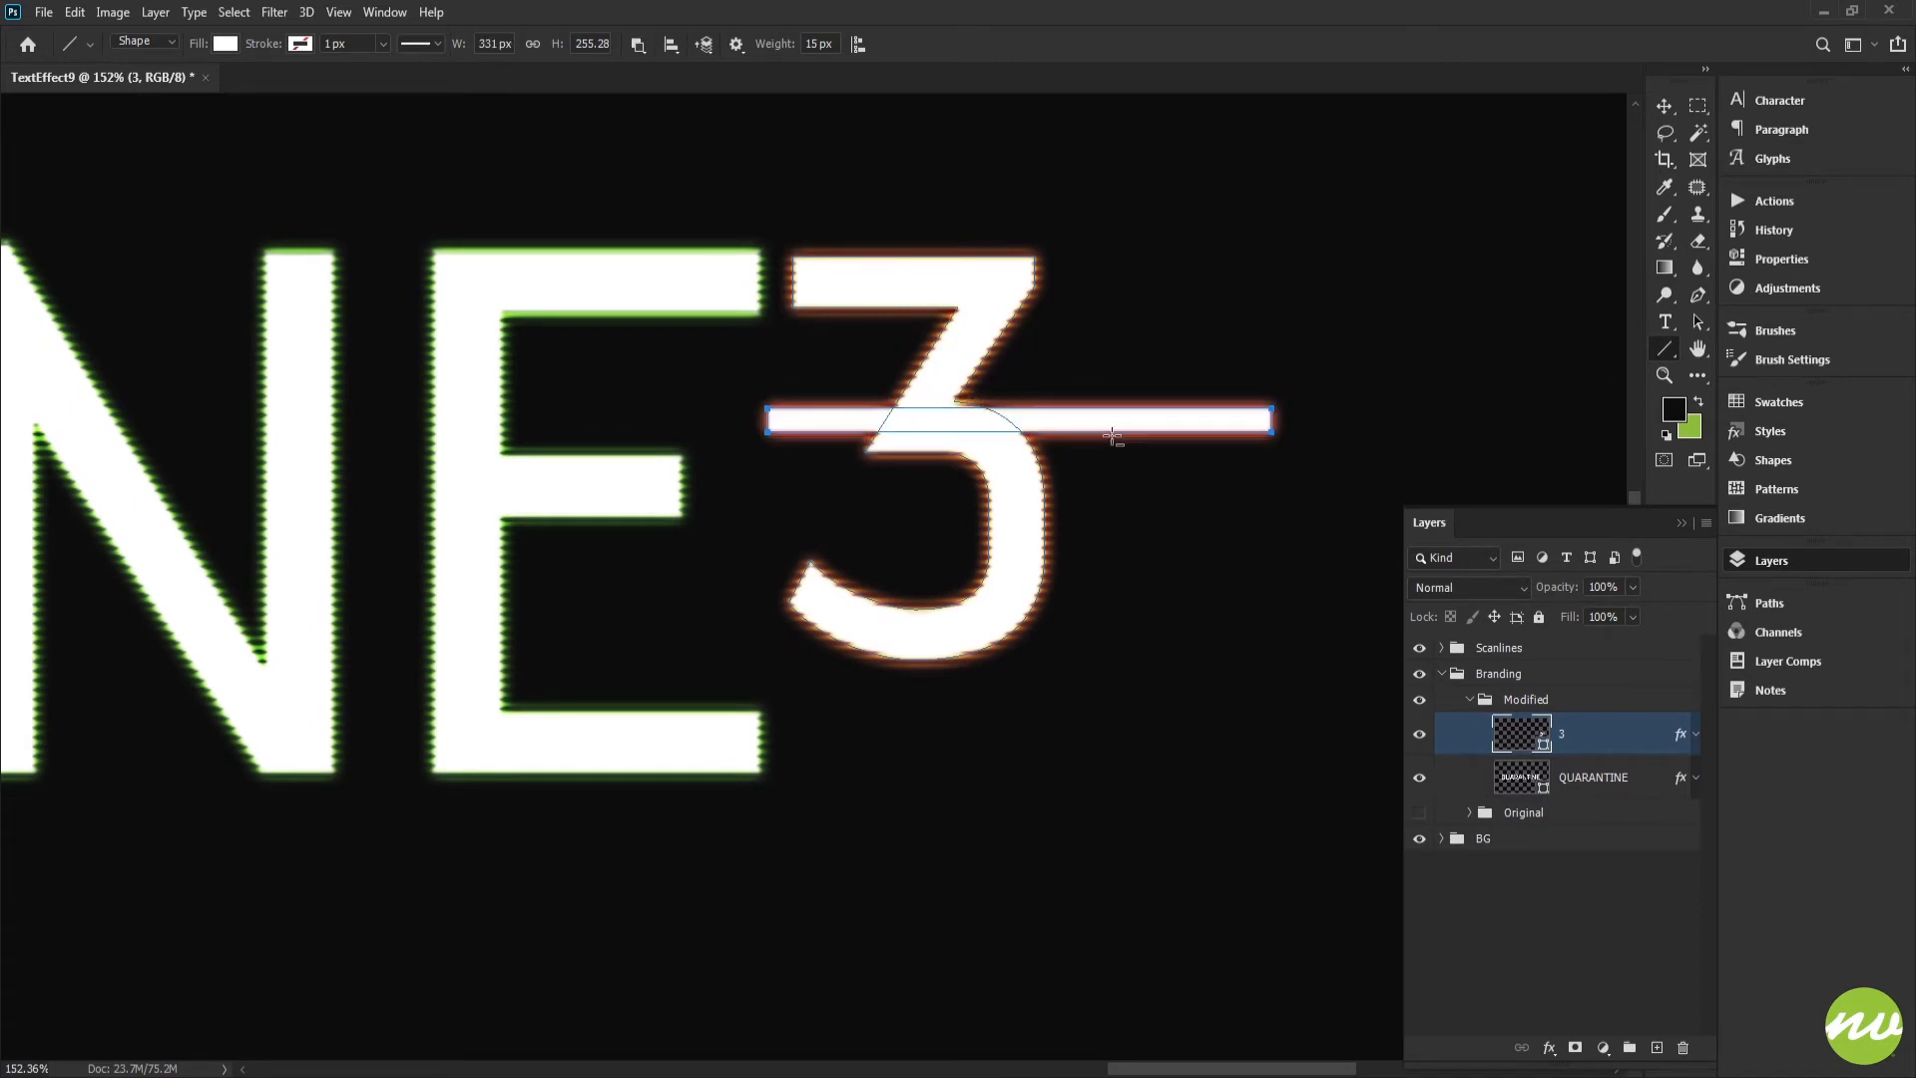
Rotate the line on the 3 to -30°, move it over the joint between diagonal and lower curve, and apply the transform.
key(ctrl+t)
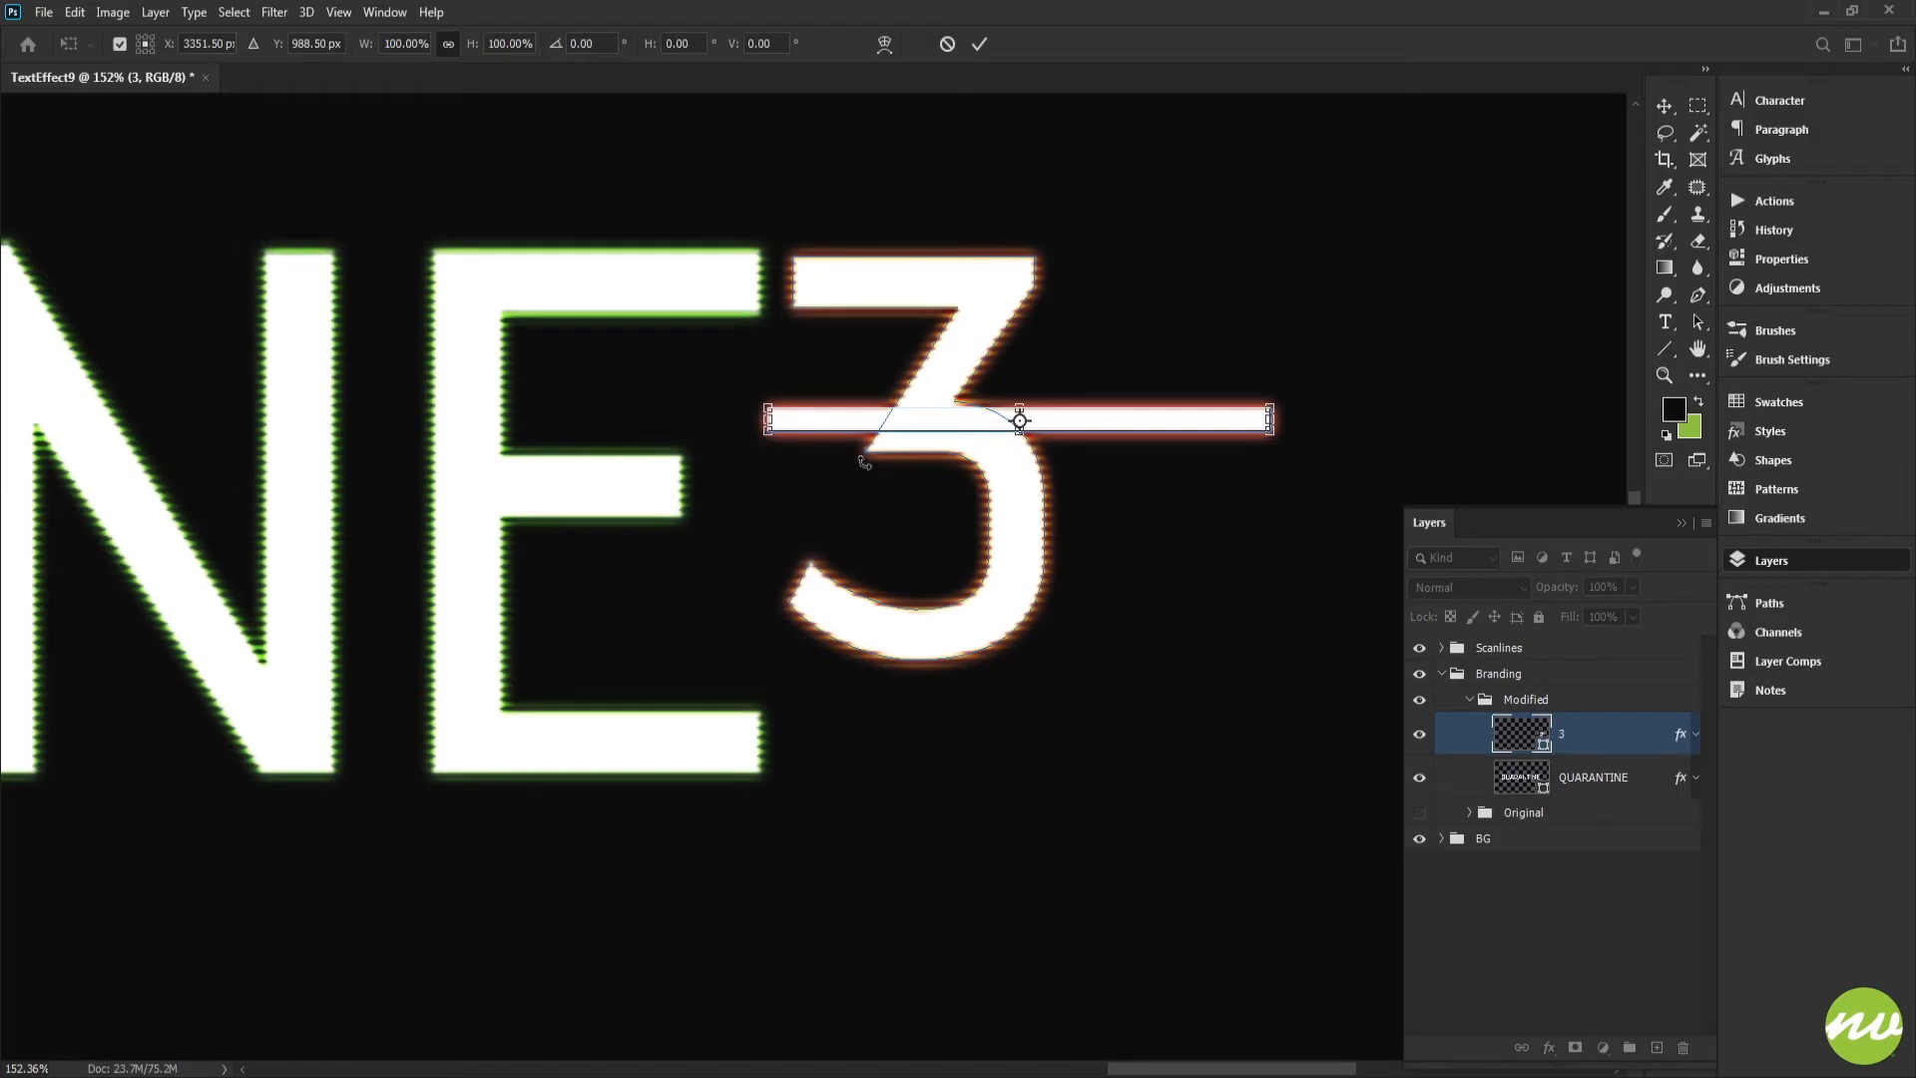
scroll(861, 439, up, 3)
drag(1040, 503, 886, 533)
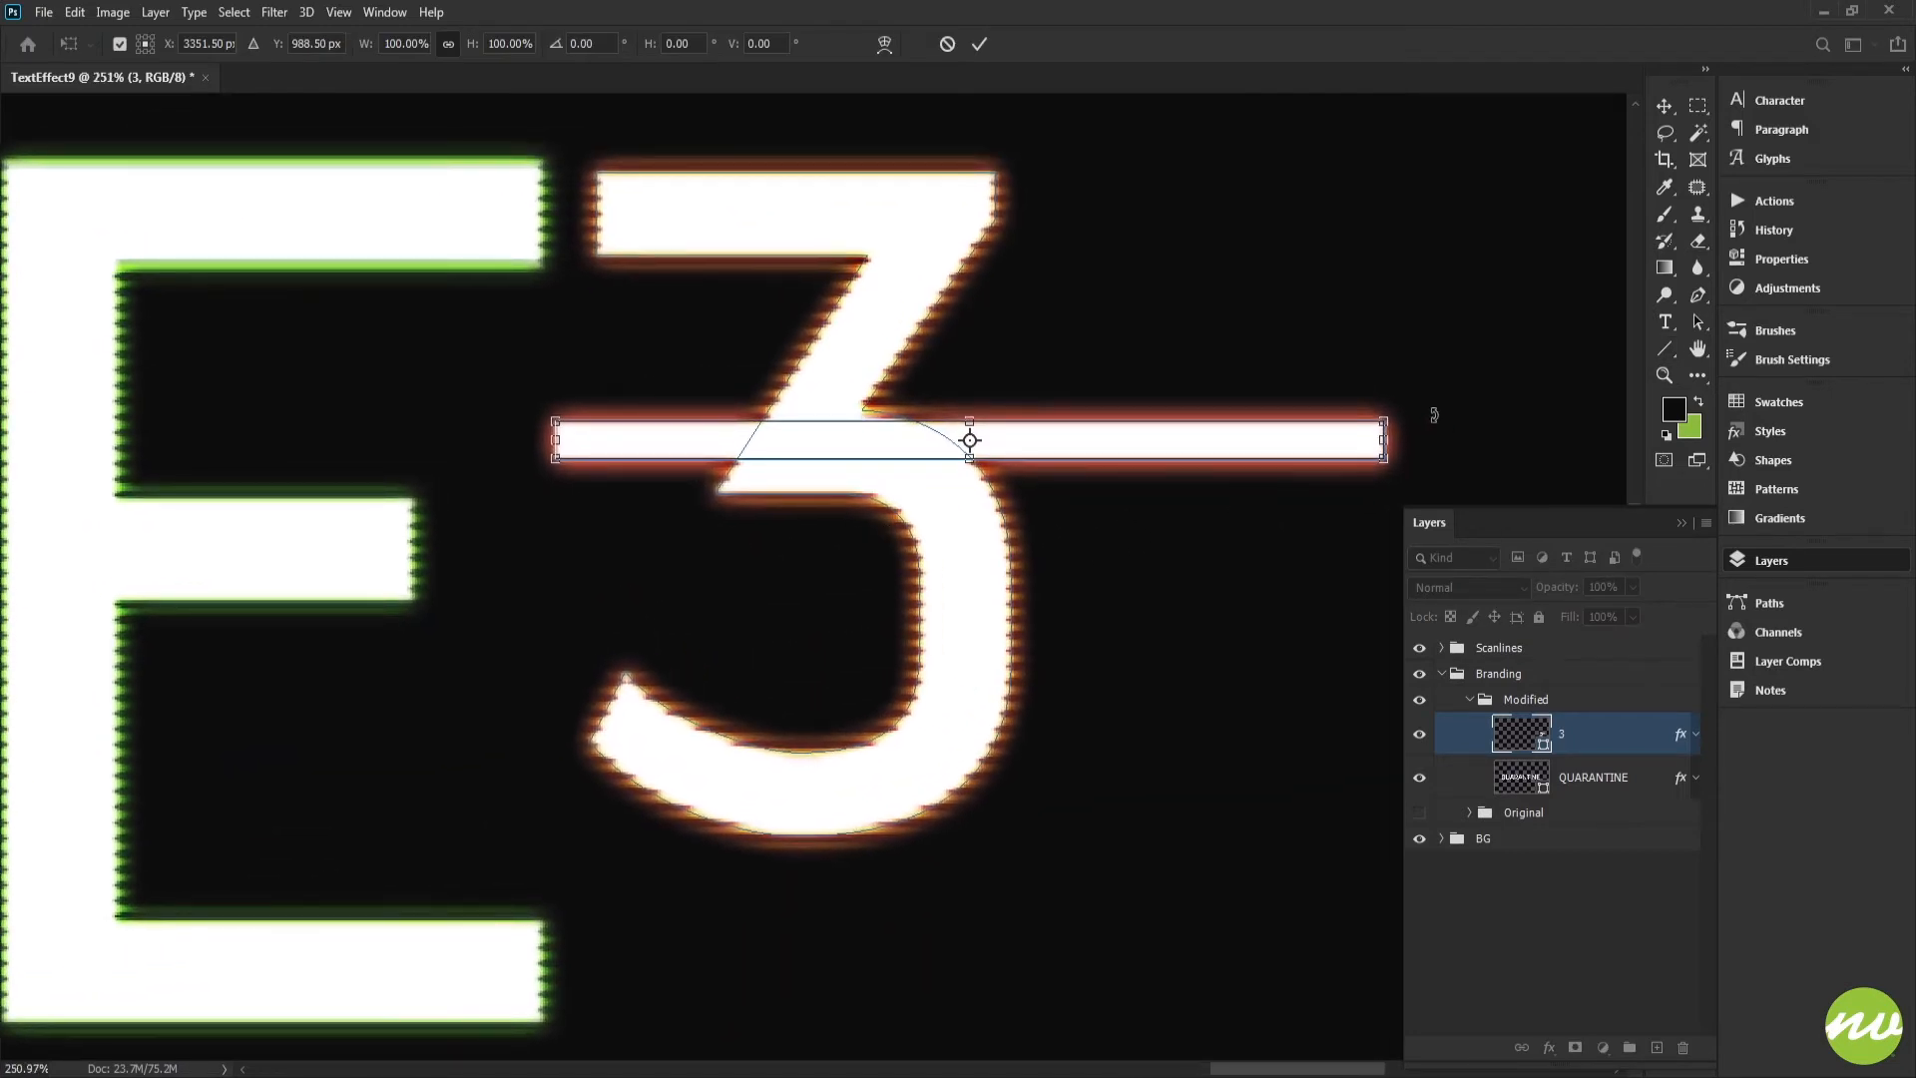
drag(1439, 420, 1343, 261)
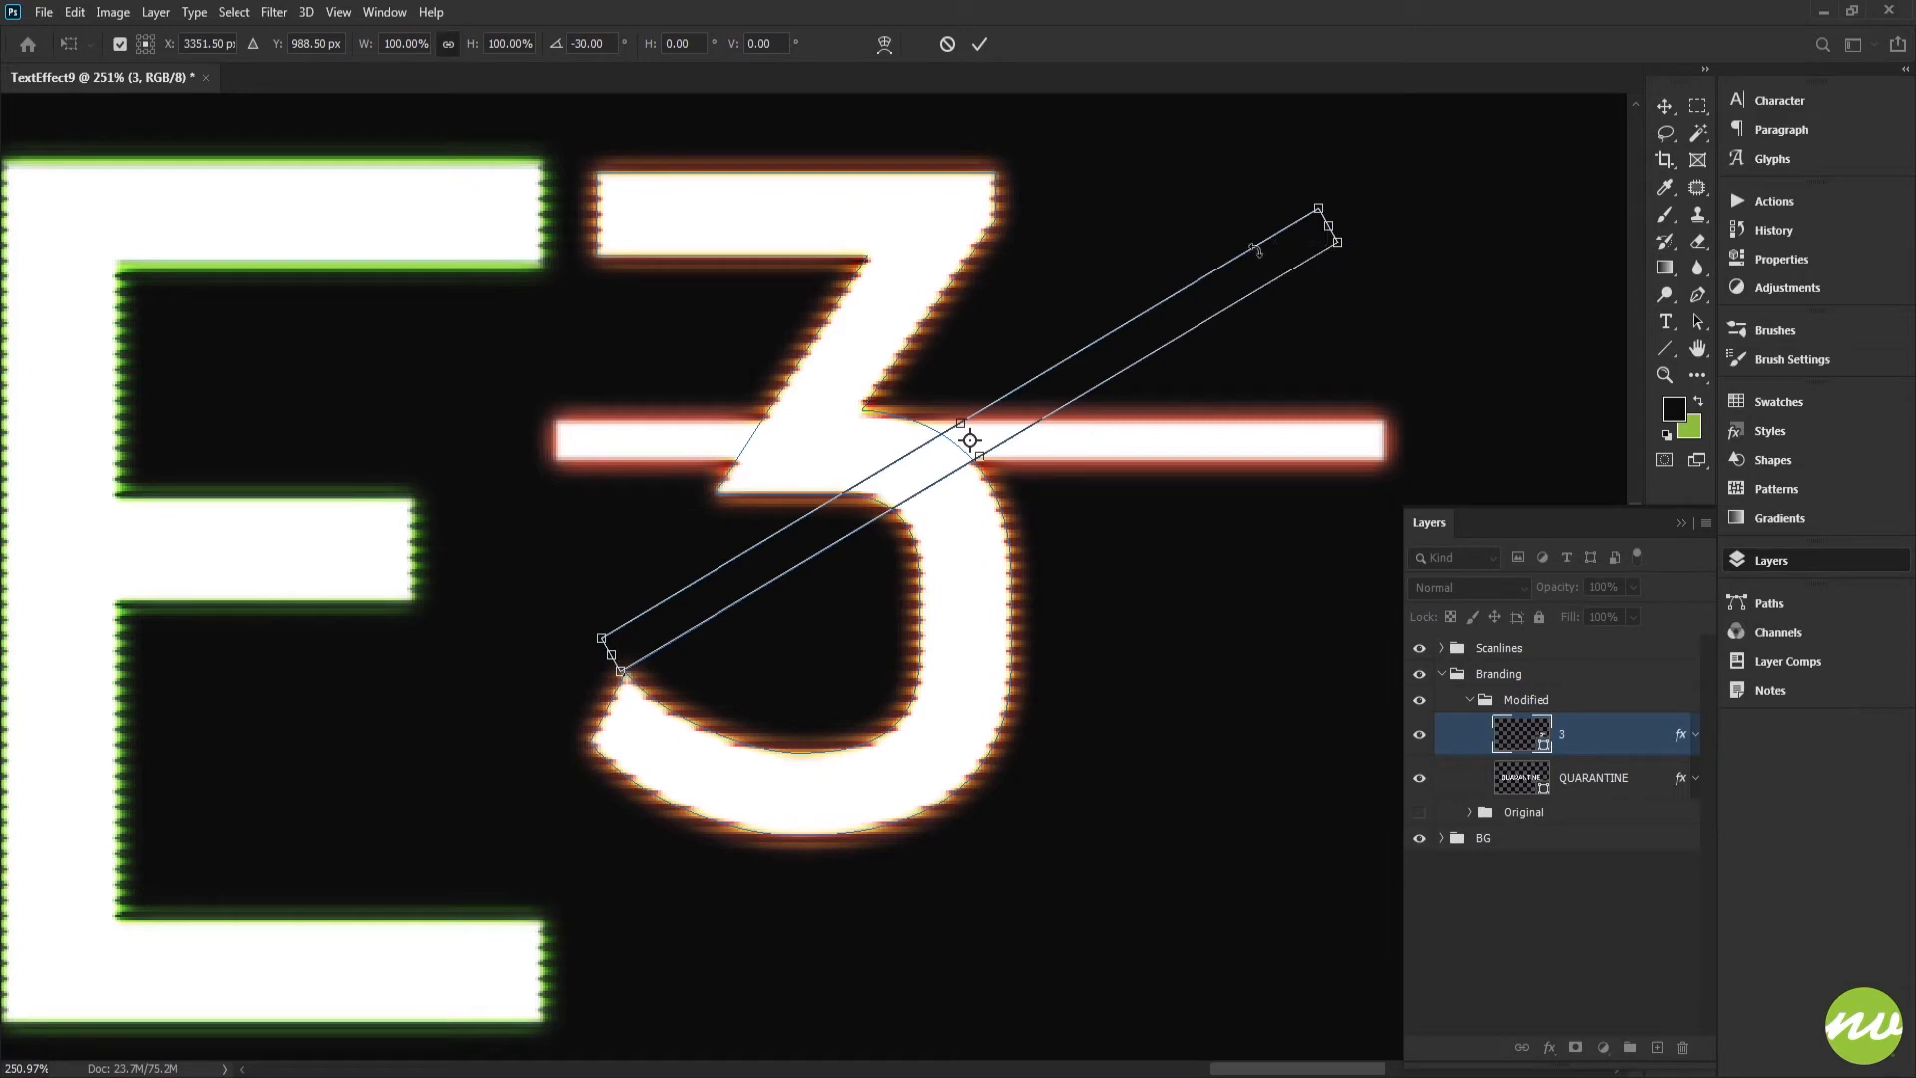
scroll(911, 505, up, 3)
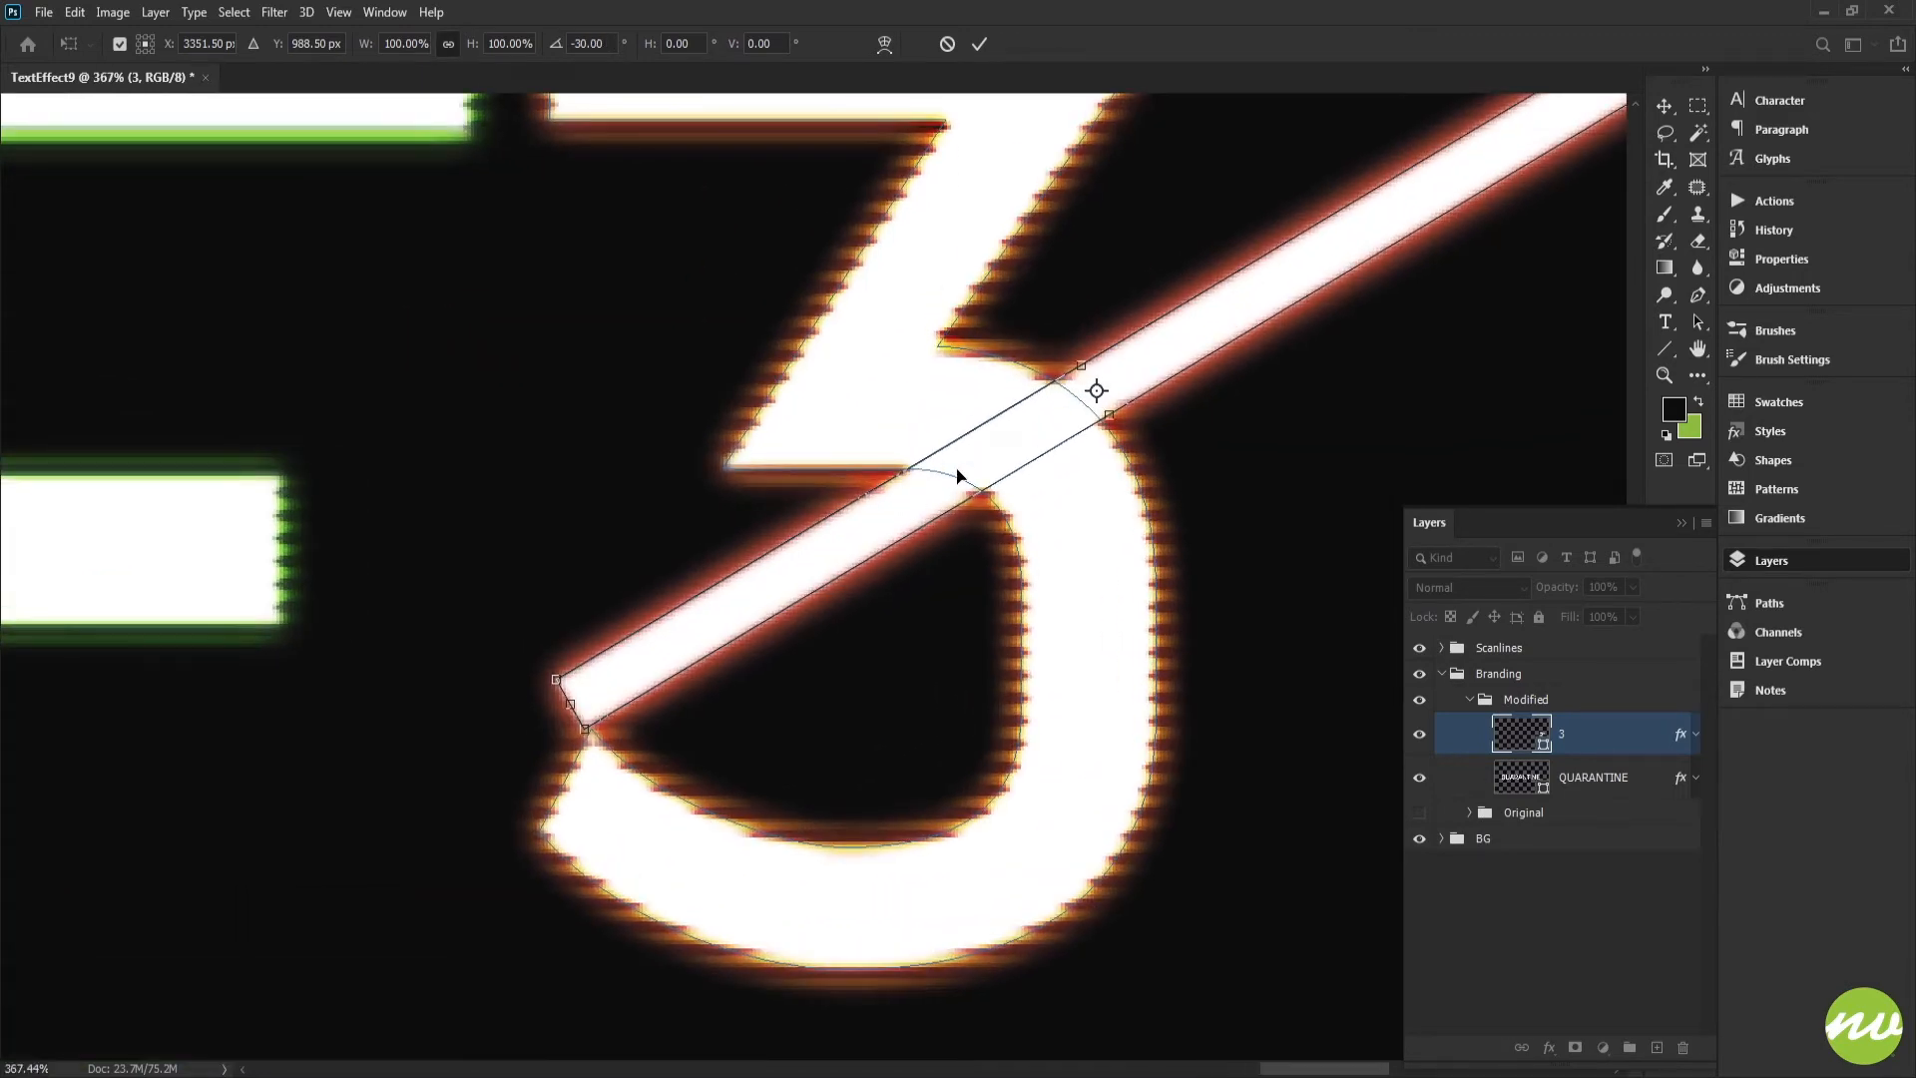
drag(956, 476, 853, 397)
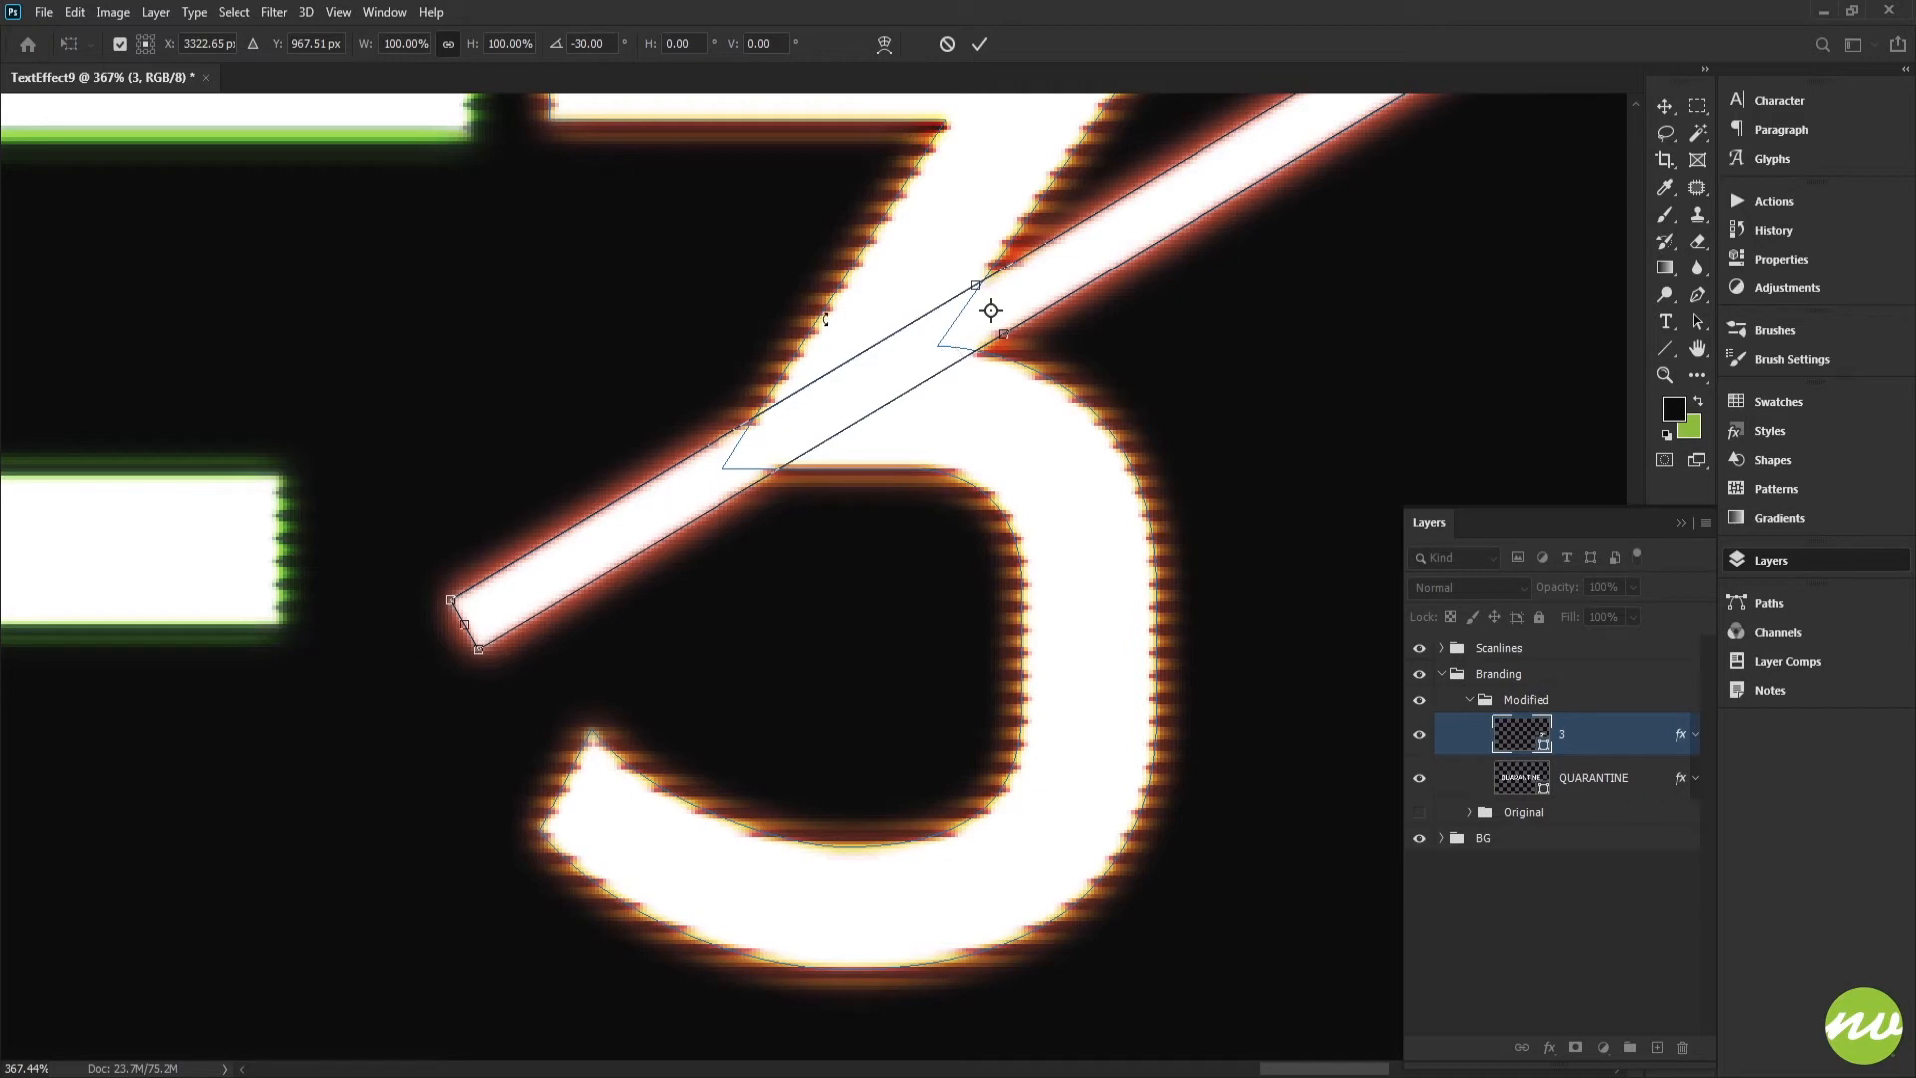
click(977, 44)
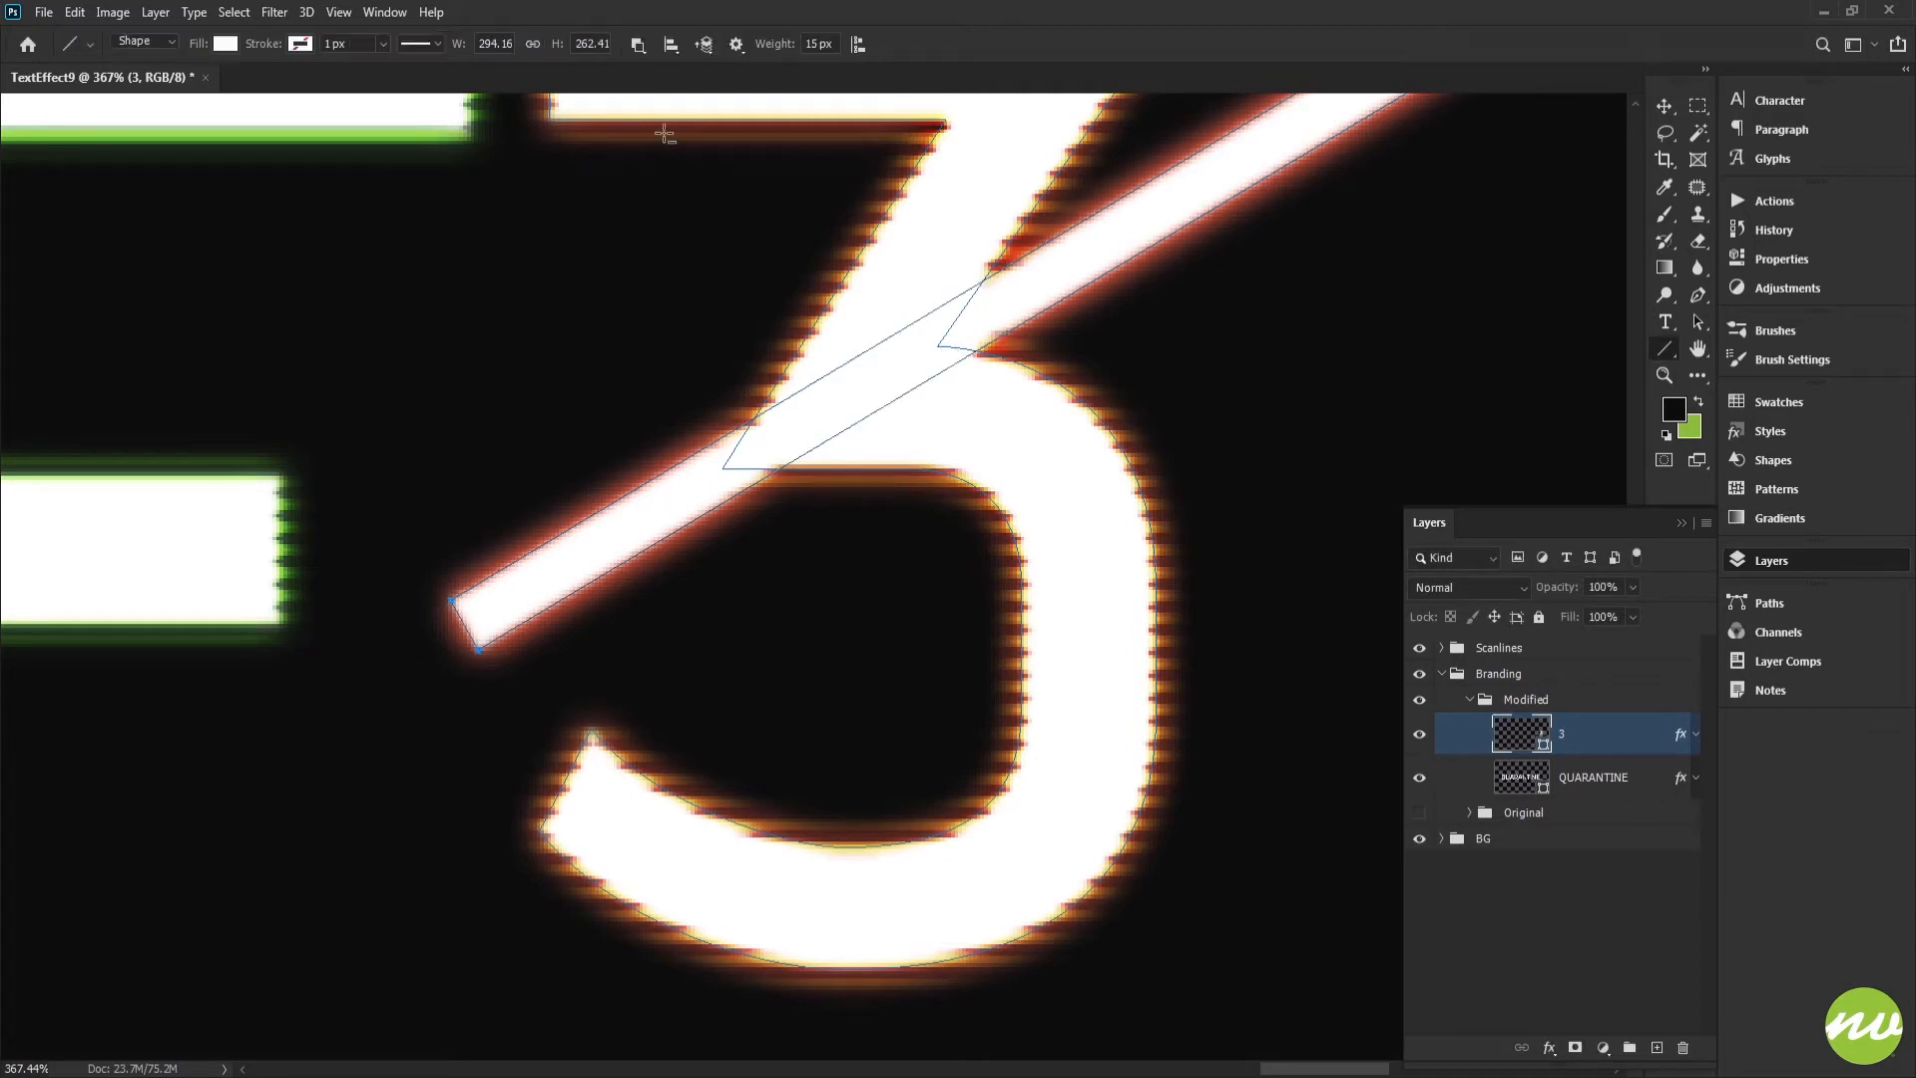
Subtract the slanted line from the 3 shape and review the cuts across the word.
click(640, 44)
click(775, 110)
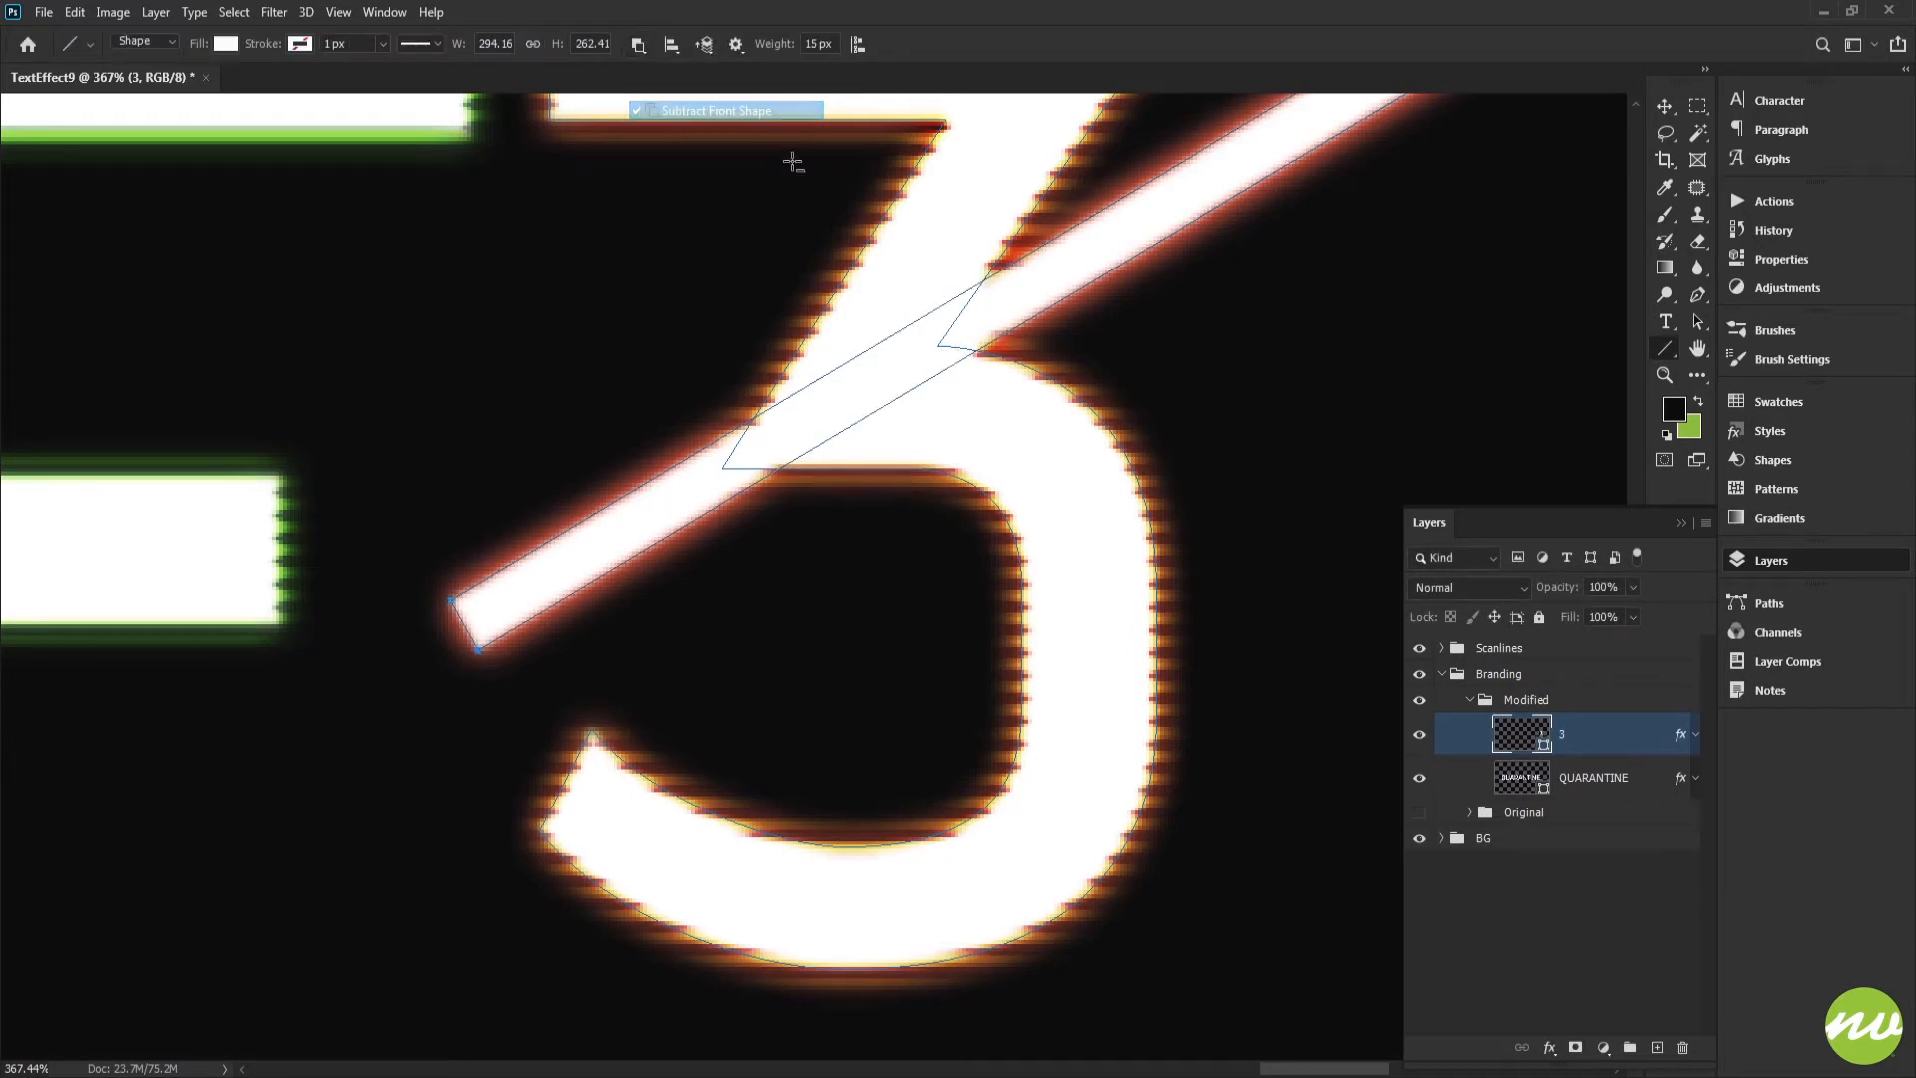
scroll(980, 428, down, 8)
scroll(1202, 649, down, 2)
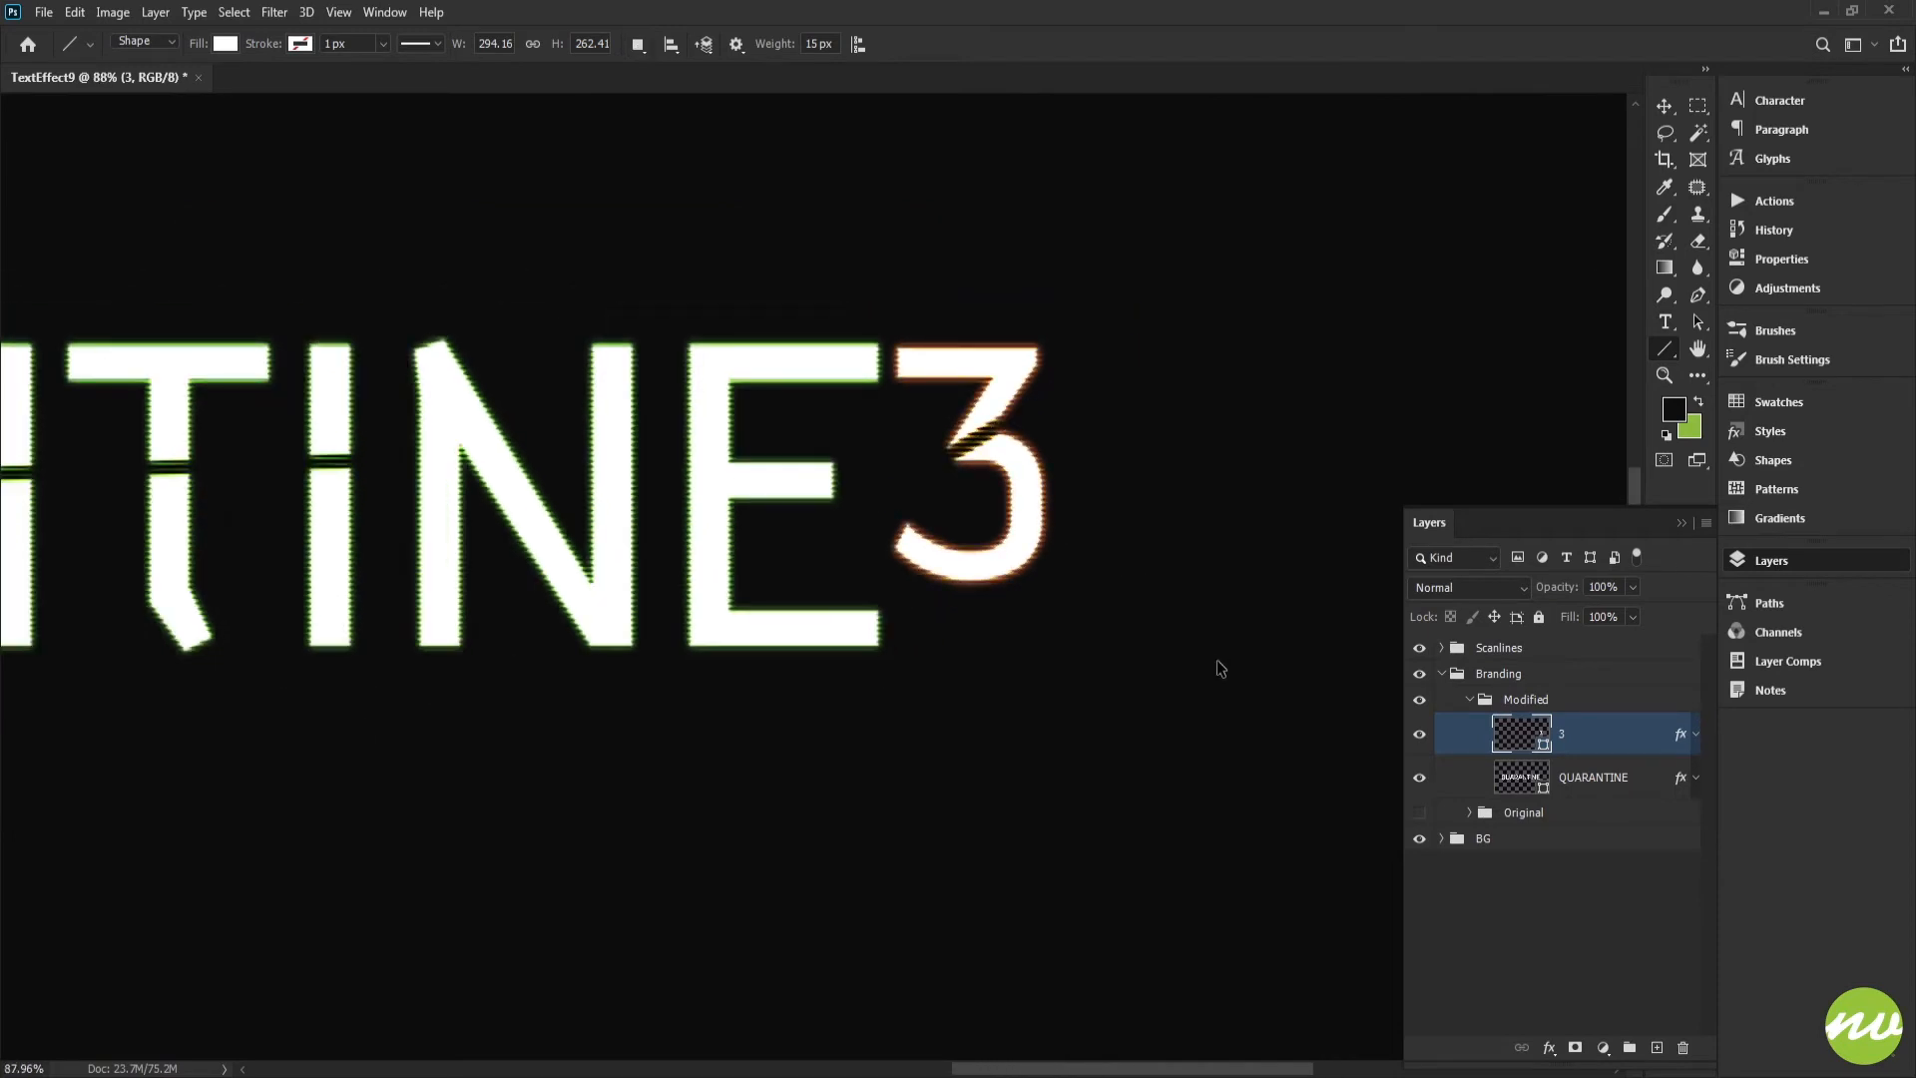
scroll(1237, 629, left, 10)
scroll(1305, 516, right, 5)
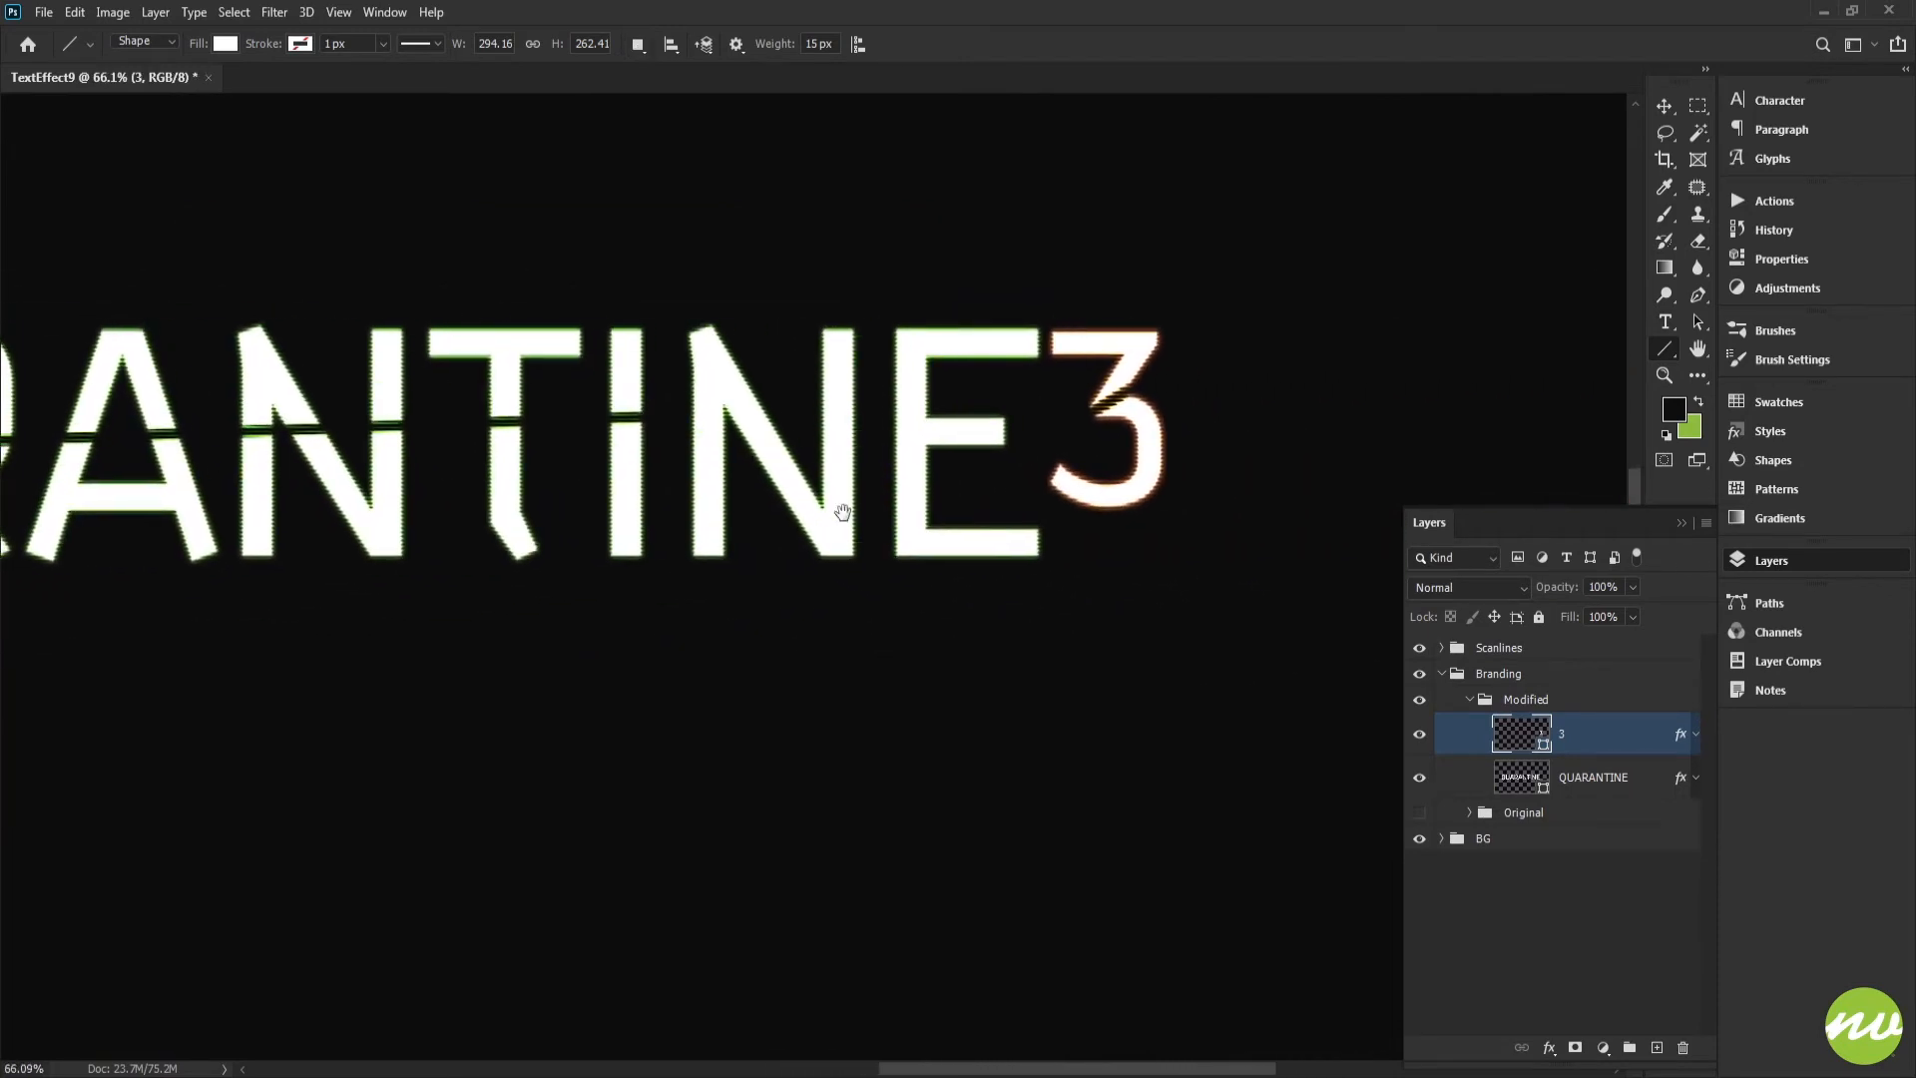
Duplicate the 3 and QUARANTINE layers together and hide the two original layers.
shift+click(1618, 787)
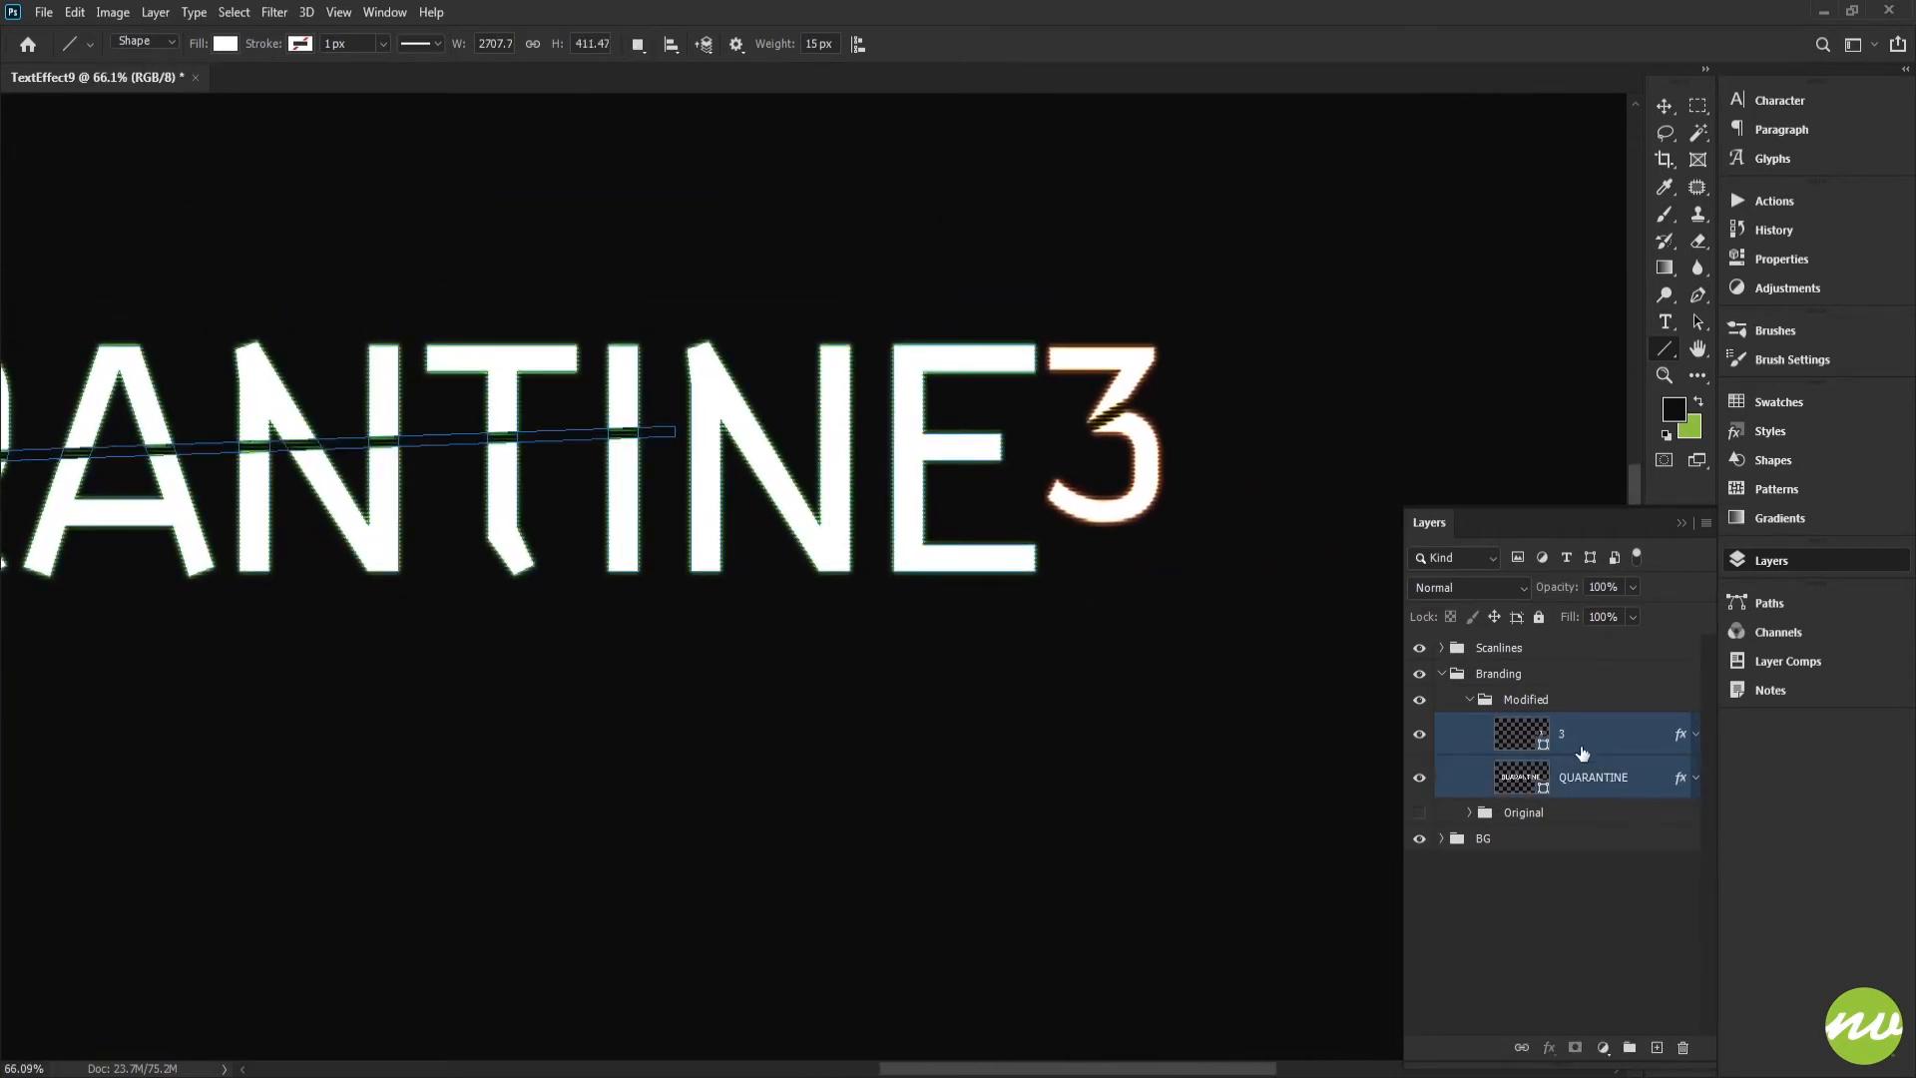
key(ctrl+j)
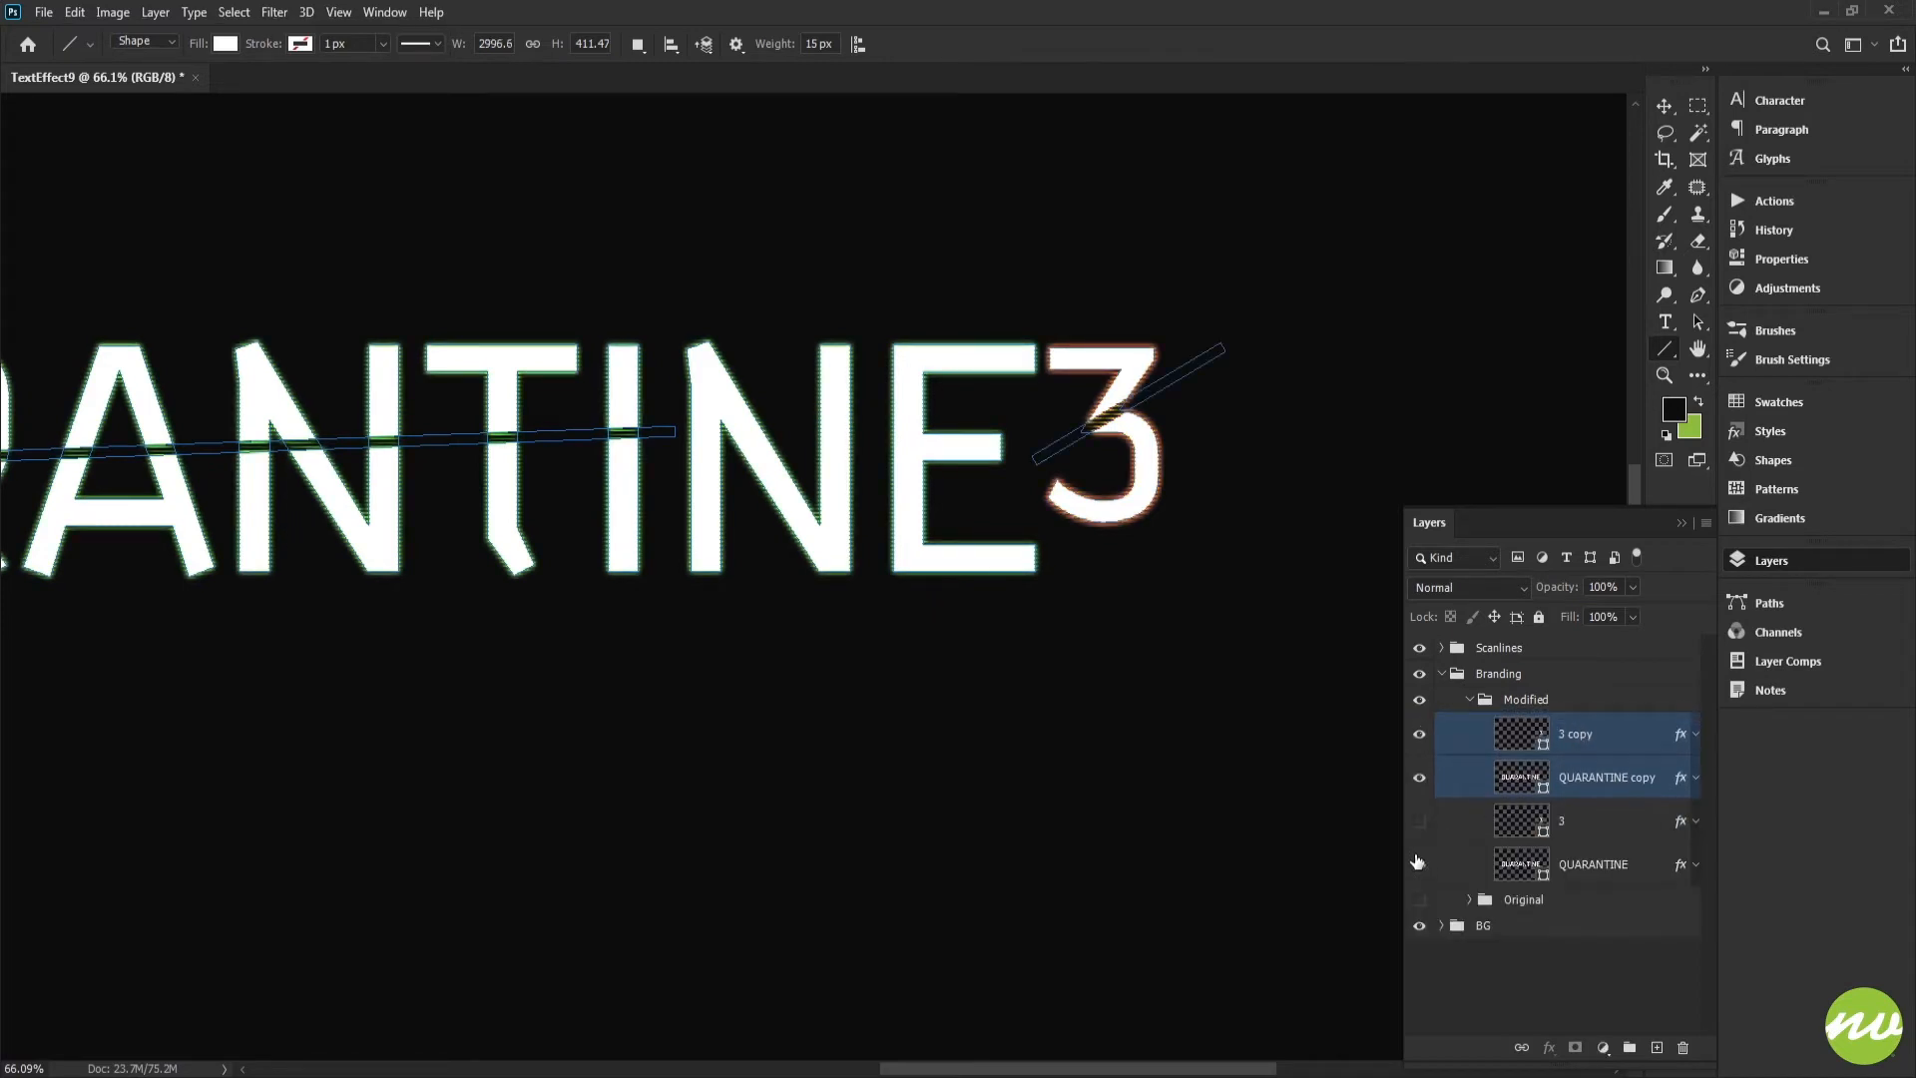
click(1418, 863)
click(1579, 779)
drag(1092, 675, 1339, 669)
shift+click(1588, 745)
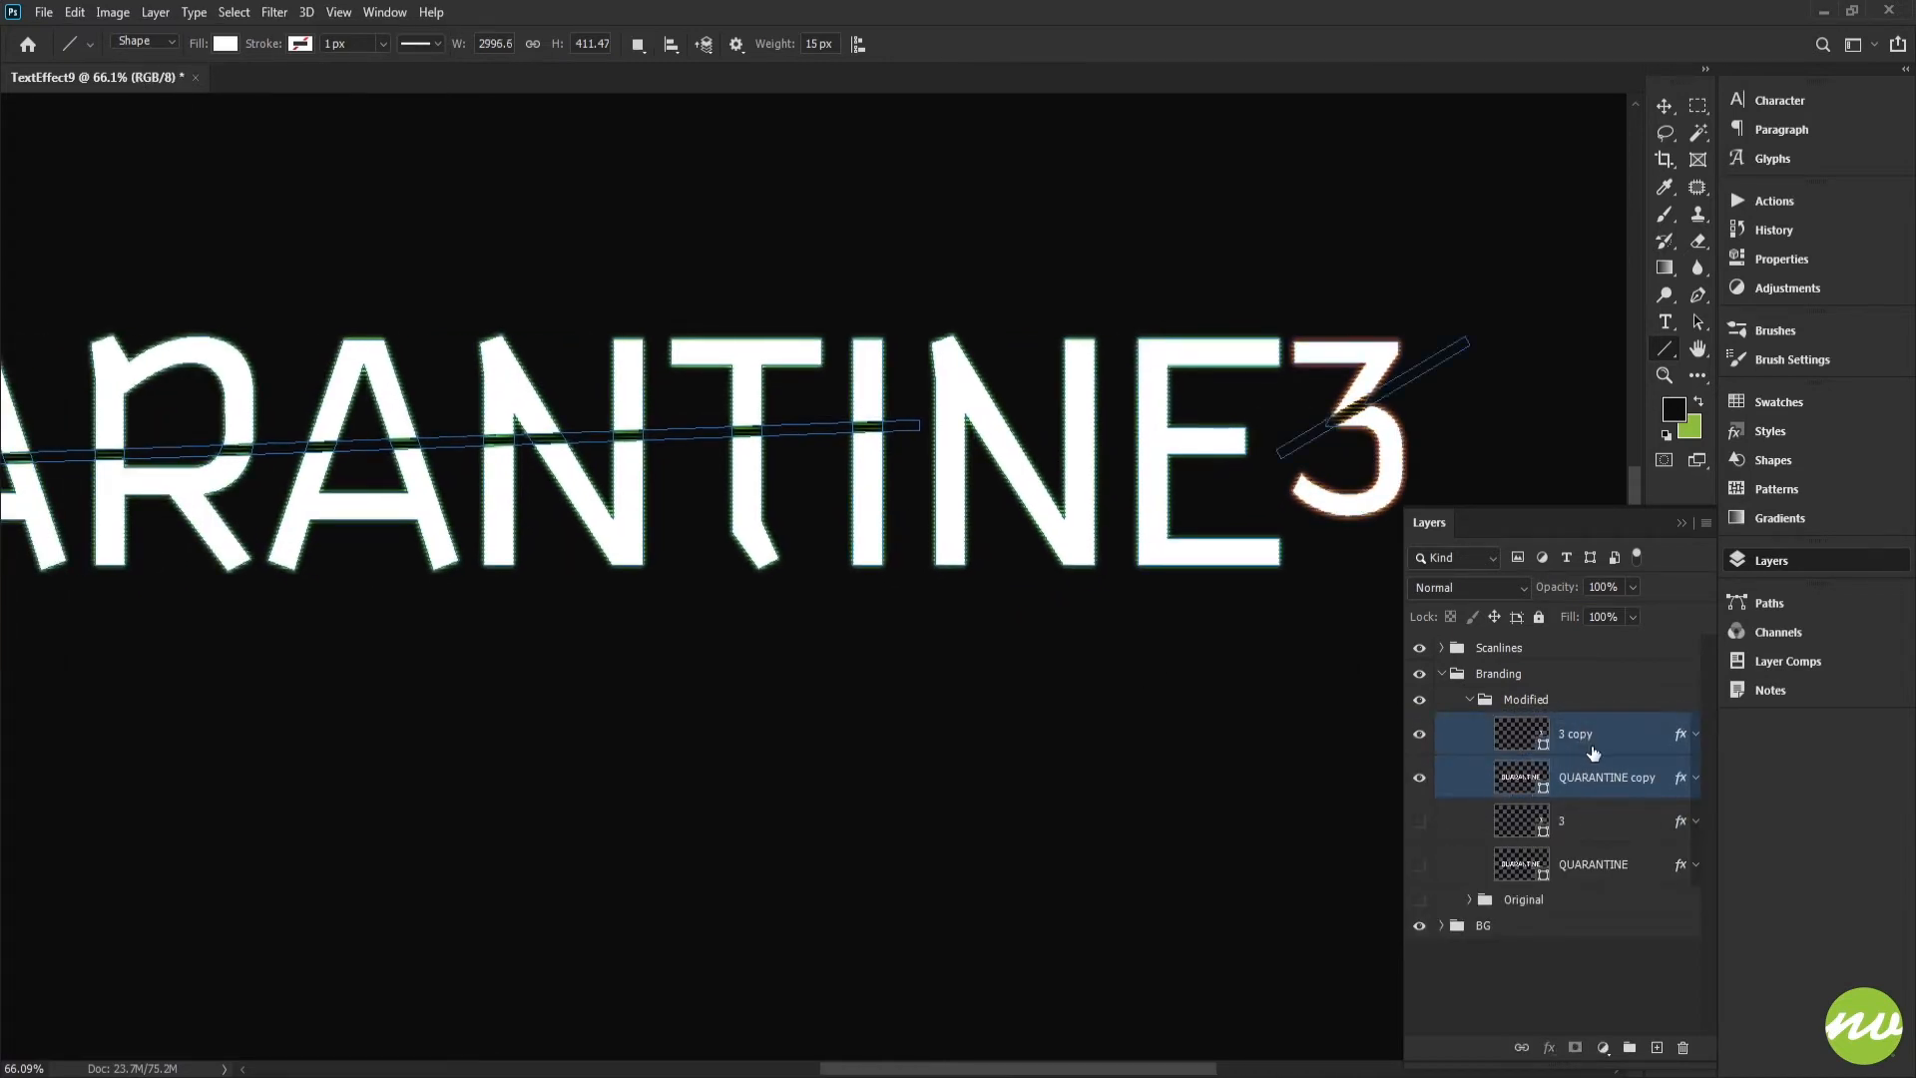
click(643, 46)
click(1037, 258)
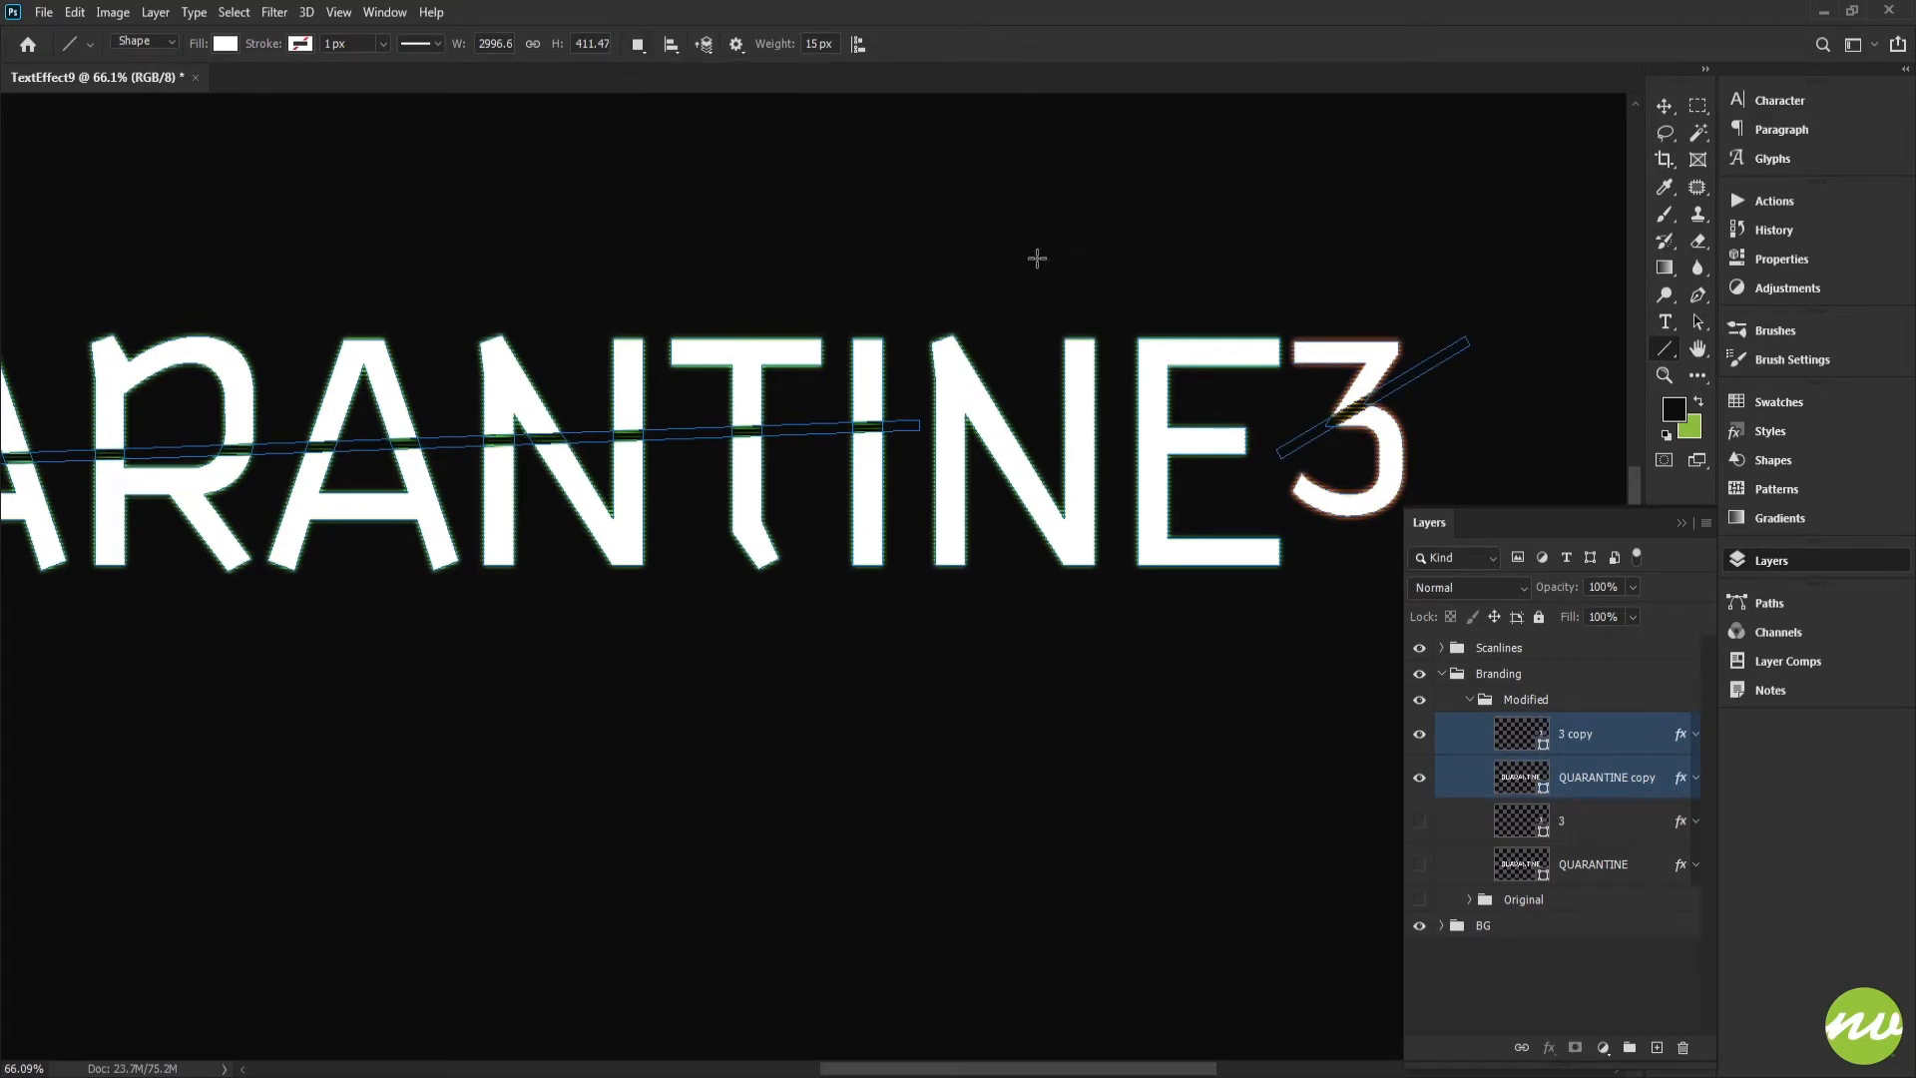
Merge the shape components of the QUARANTINE copy layer so the slanted cut becomes part of its path.
click(1554, 785)
drag(779, 586, 902, 568)
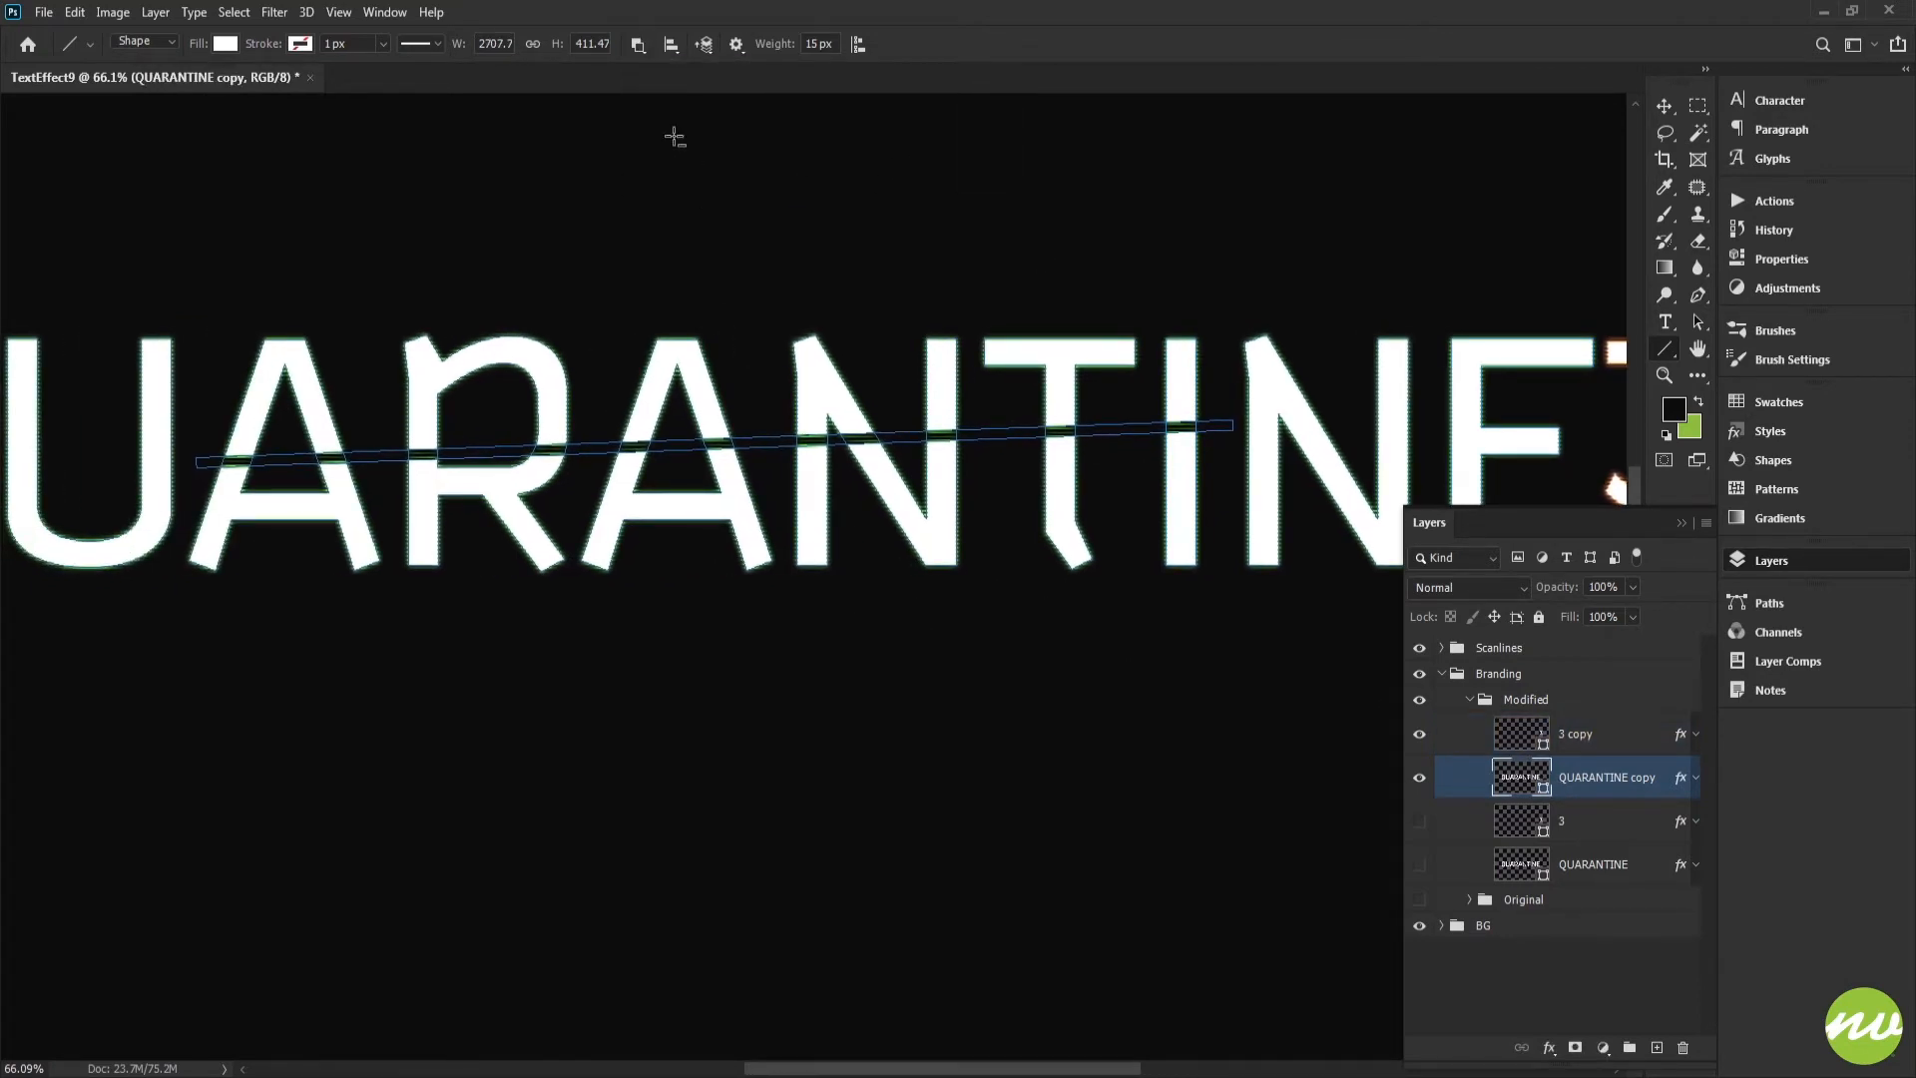
click(635, 45)
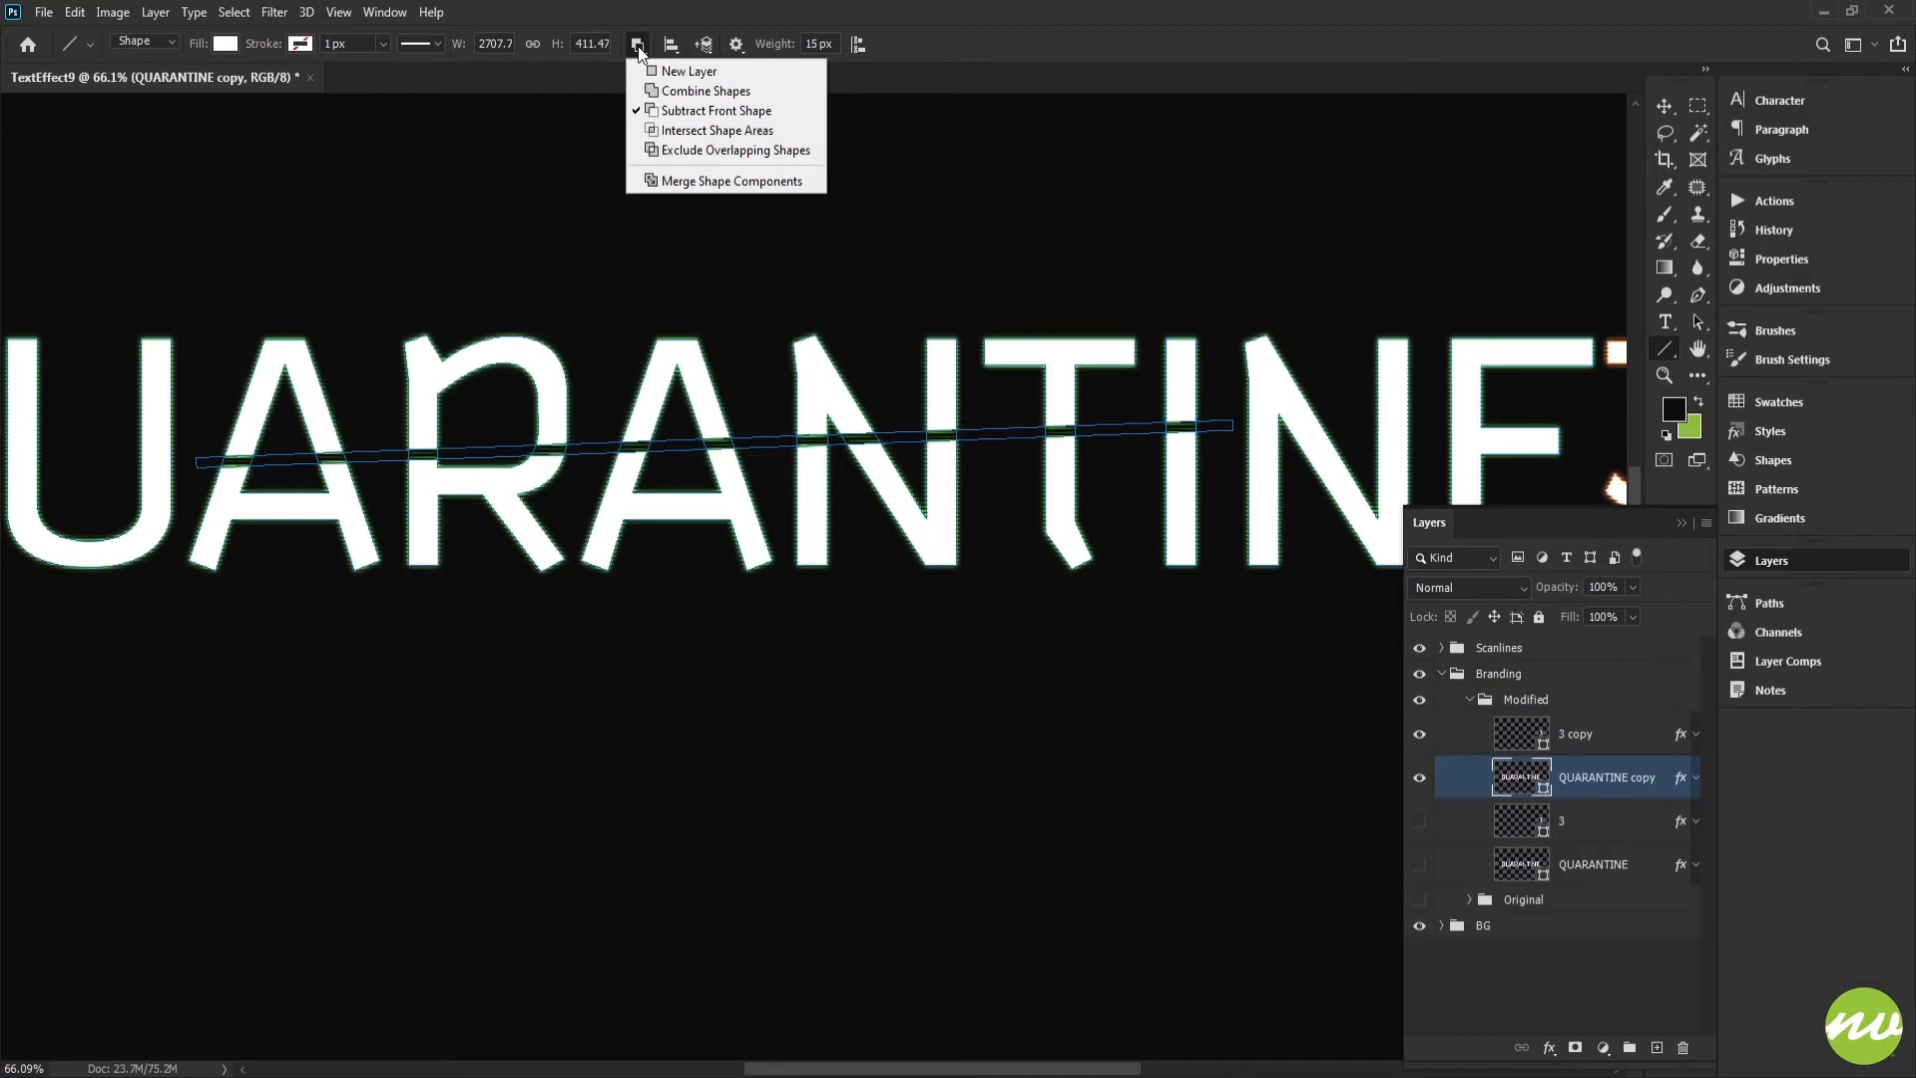
click(662, 188)
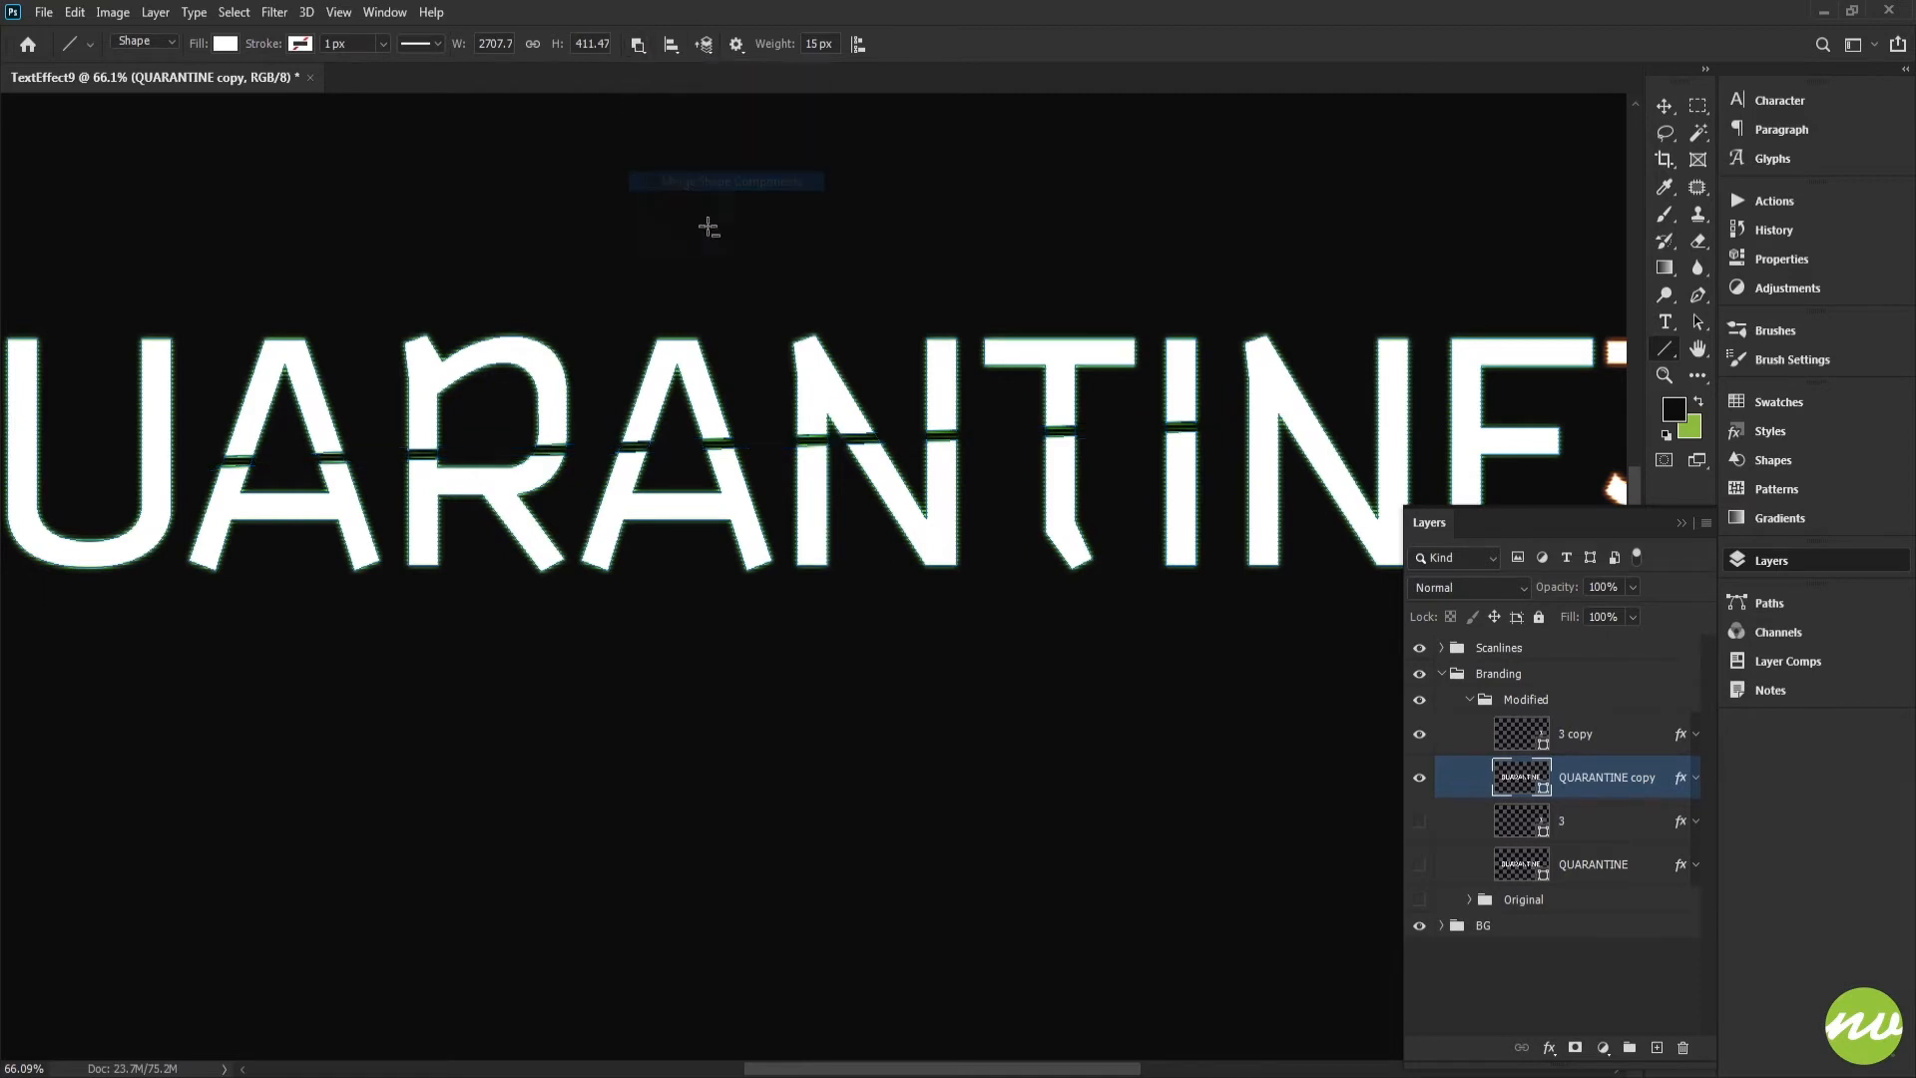
Merge the shape components of the 3 copy layer so its slanted cut becomes part of the path.
drag(1074, 396, 875, 368)
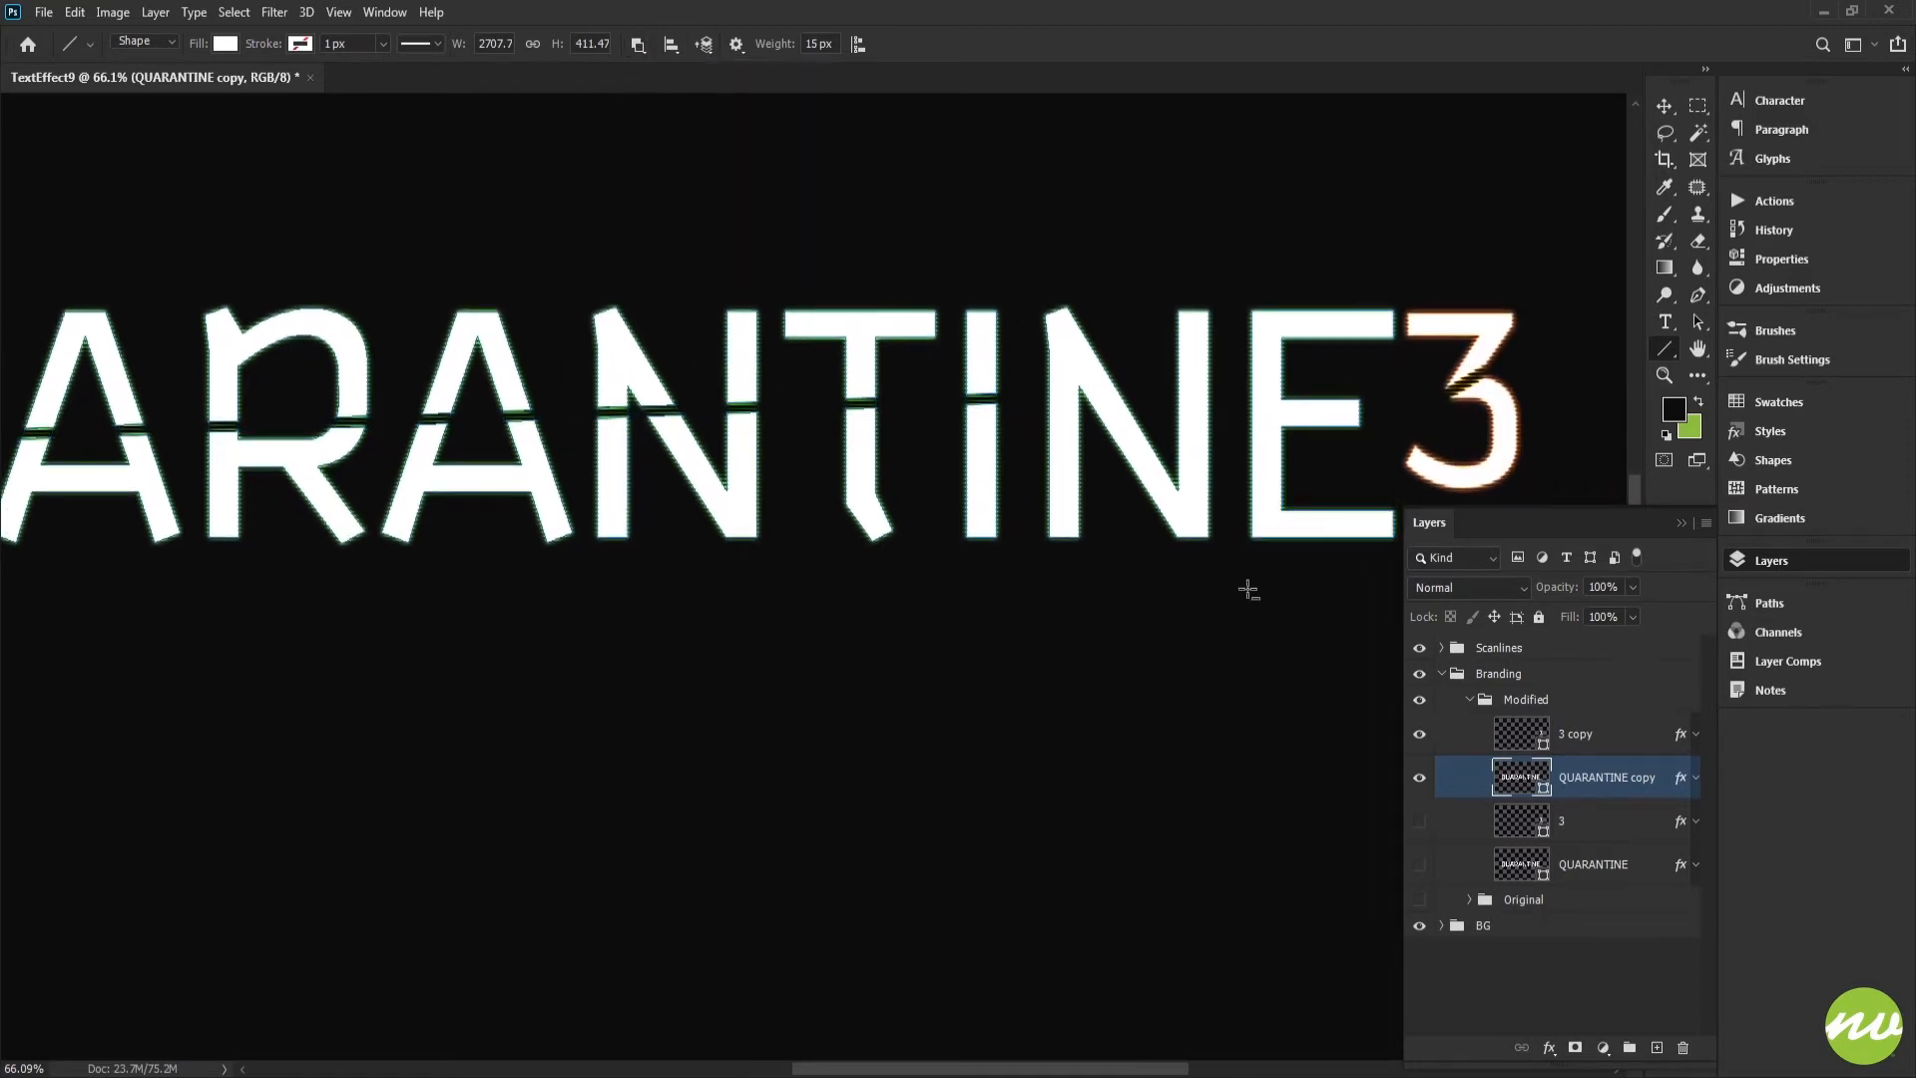
click(1576, 743)
drag(1243, 496, 900, 559)
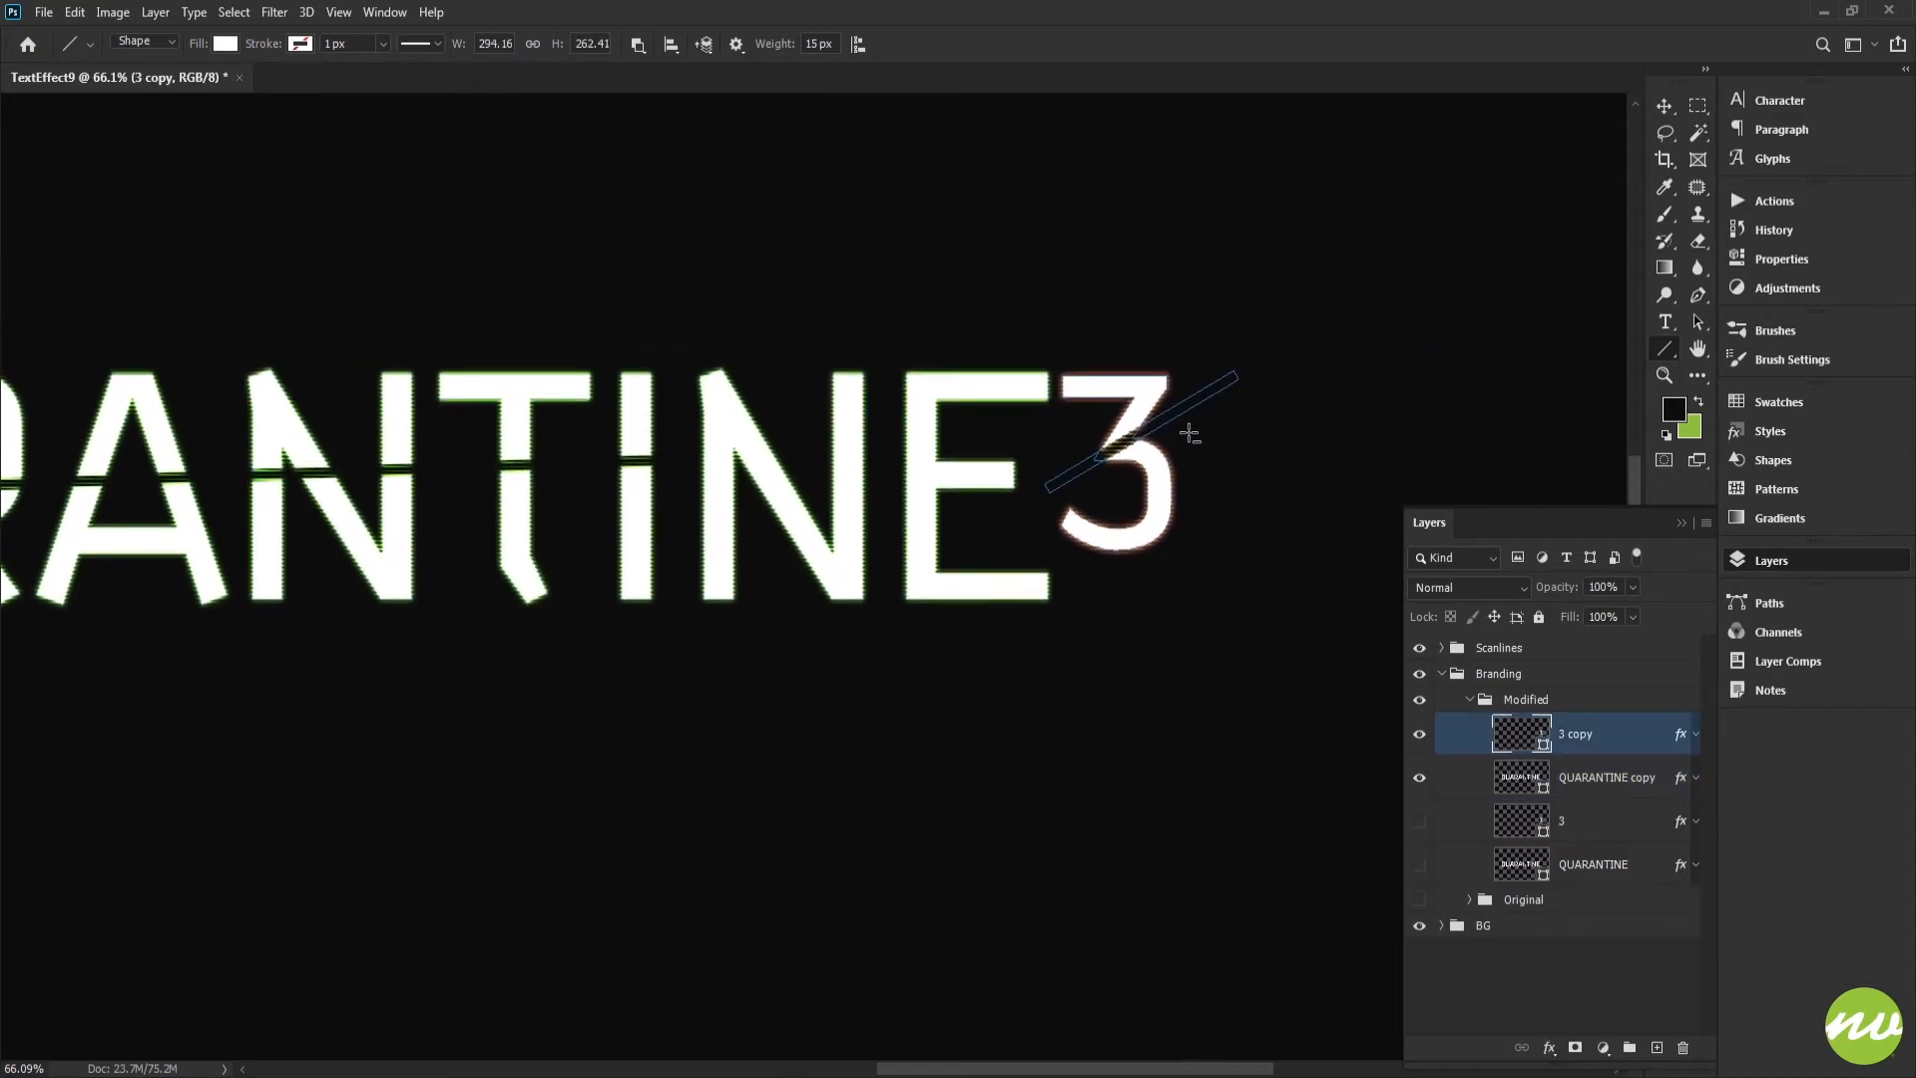
click(638, 45)
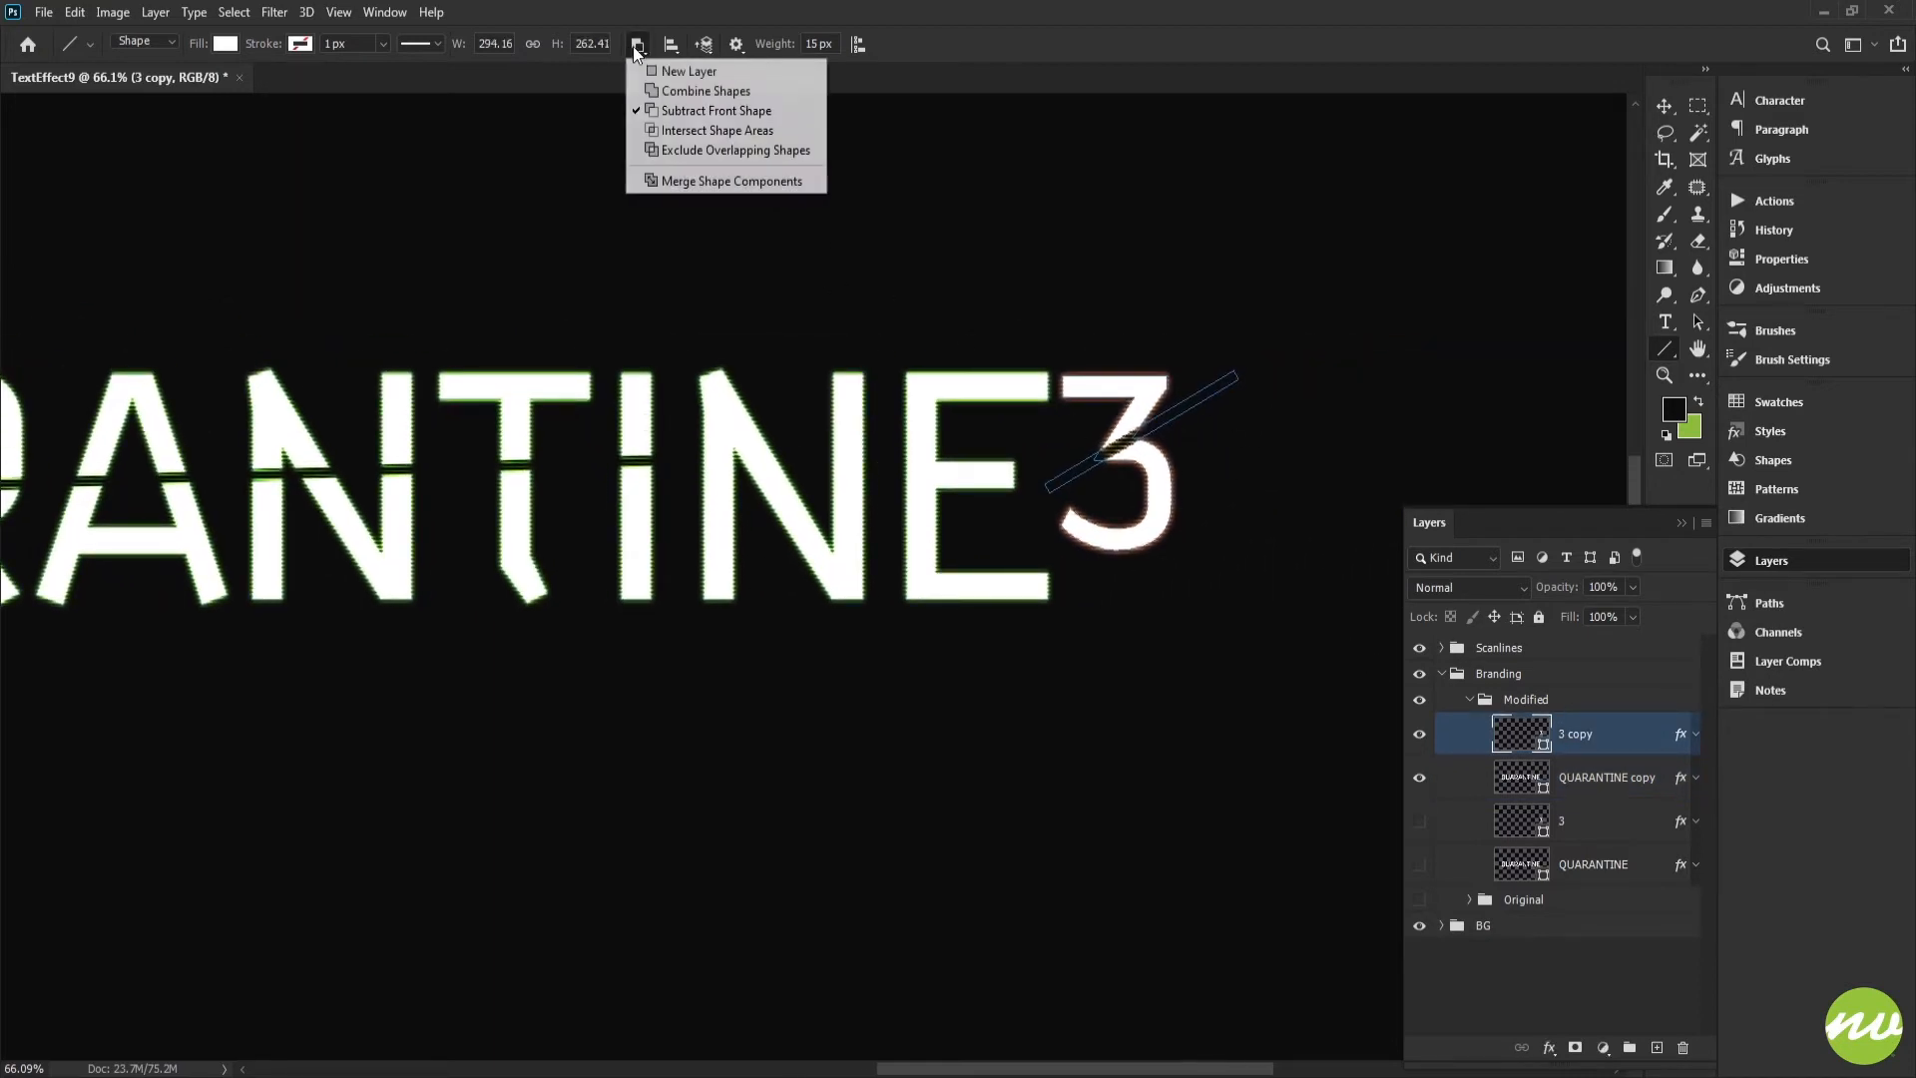
click(705, 182)
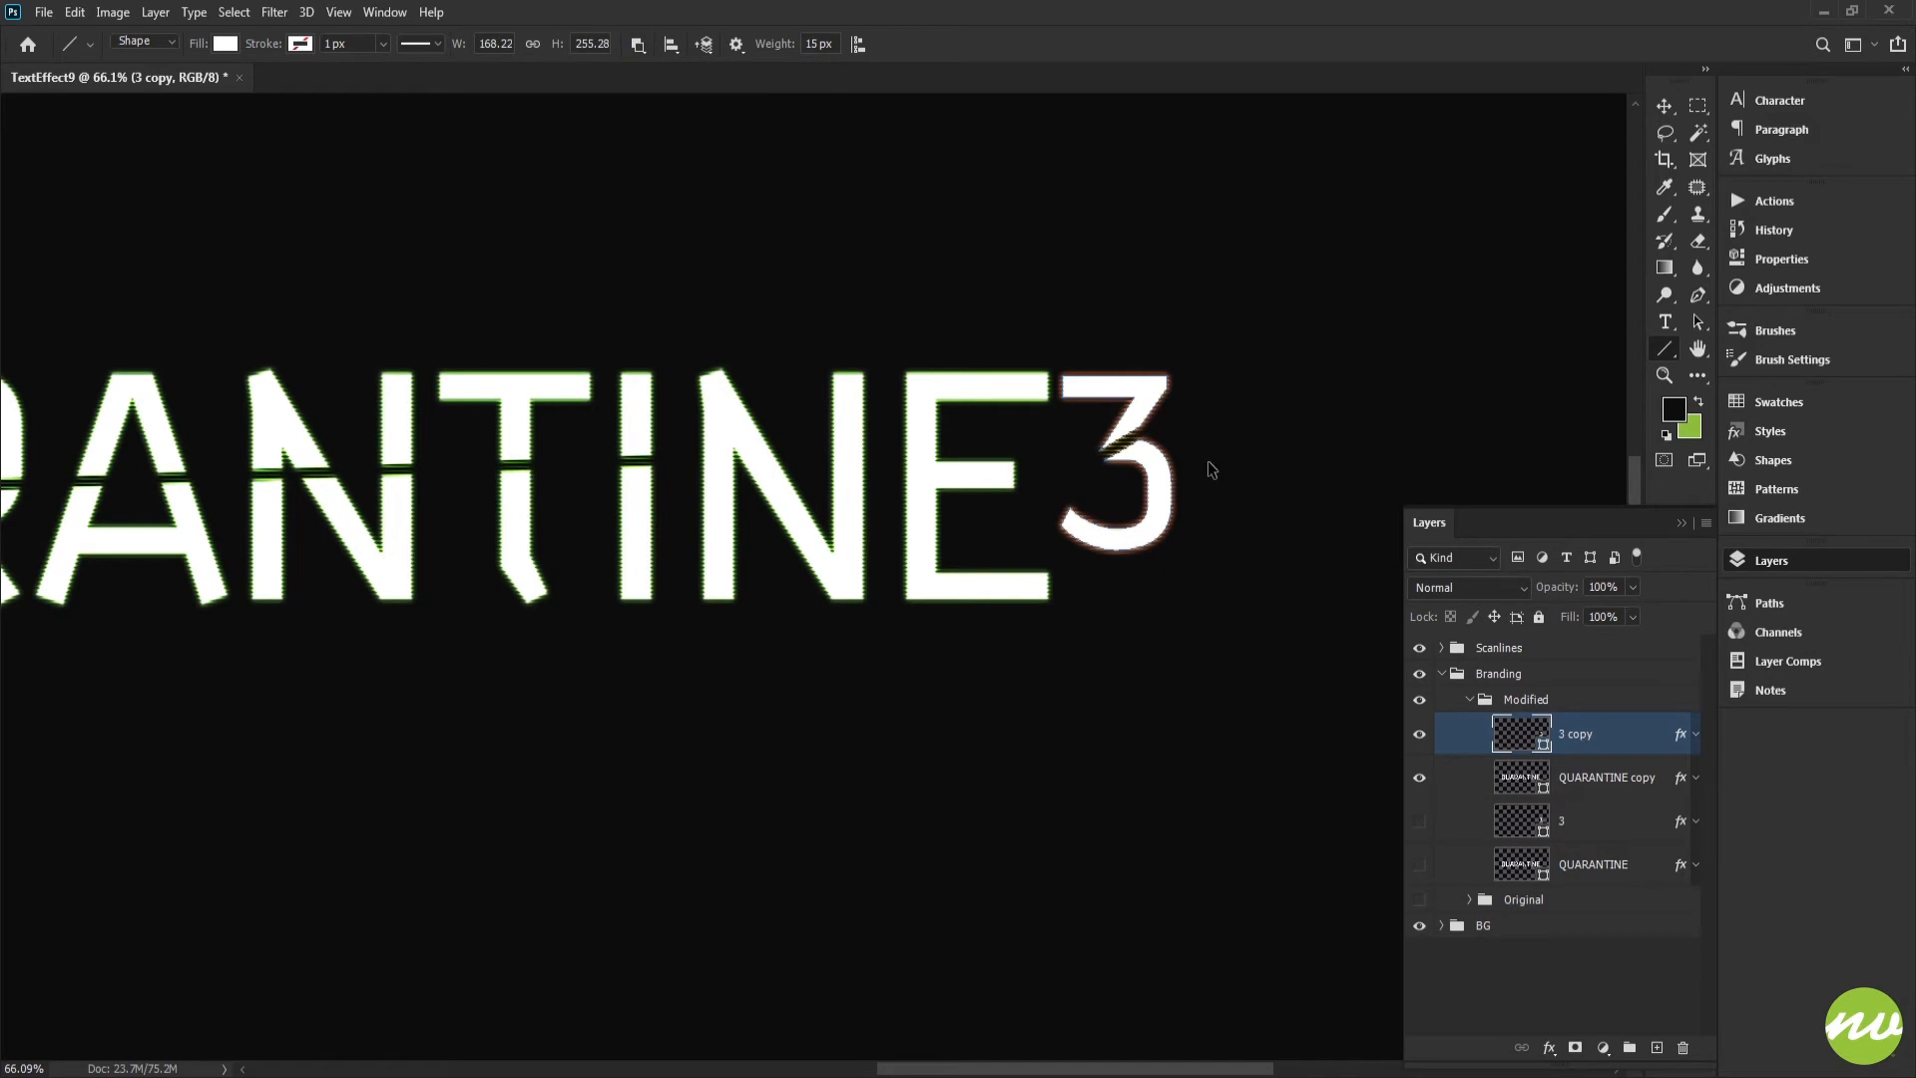
On the QUARANTINE copy layer, select the lower piece of the first A with the Pen tool active and shift it slightly to the right.
scroll(1012, 537, up, 4)
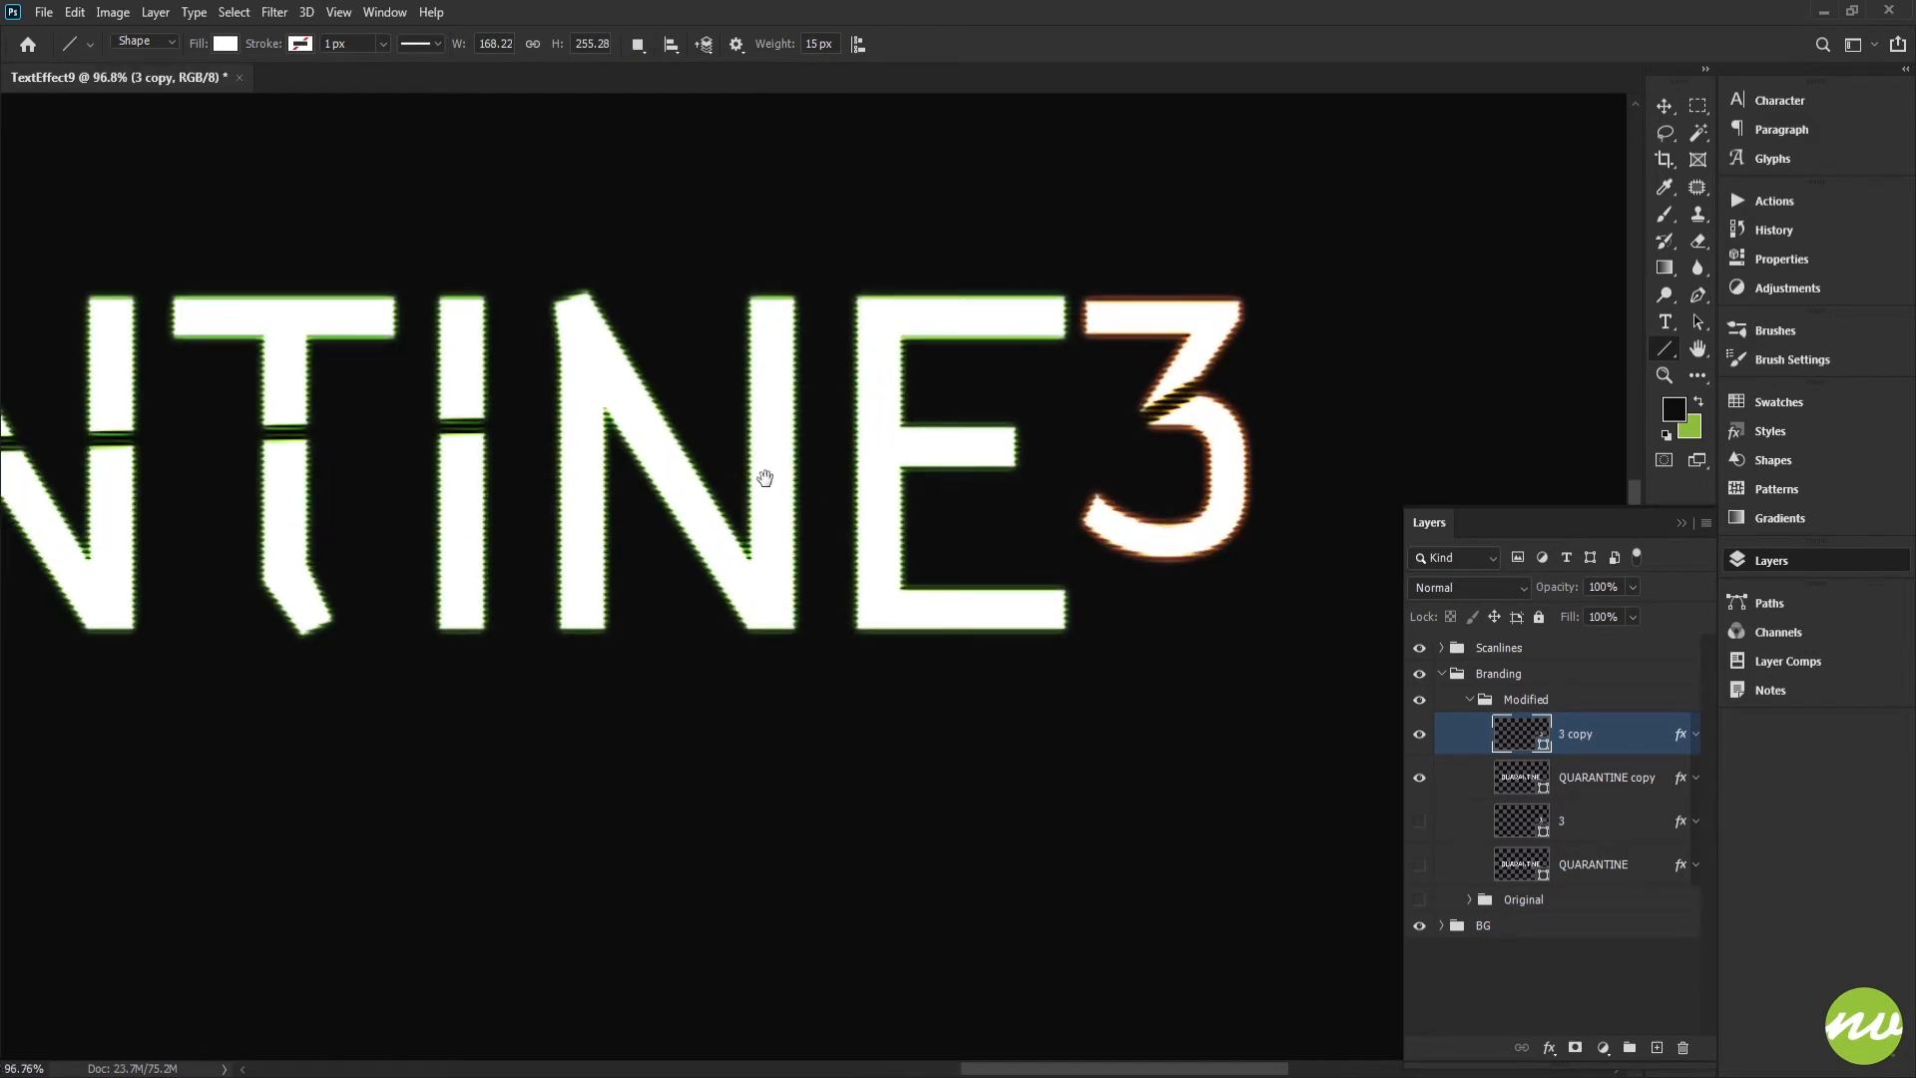
drag(765, 479, 1117, 442)
drag(663, 459, 1146, 467)
drag(733, 487, 866, 458)
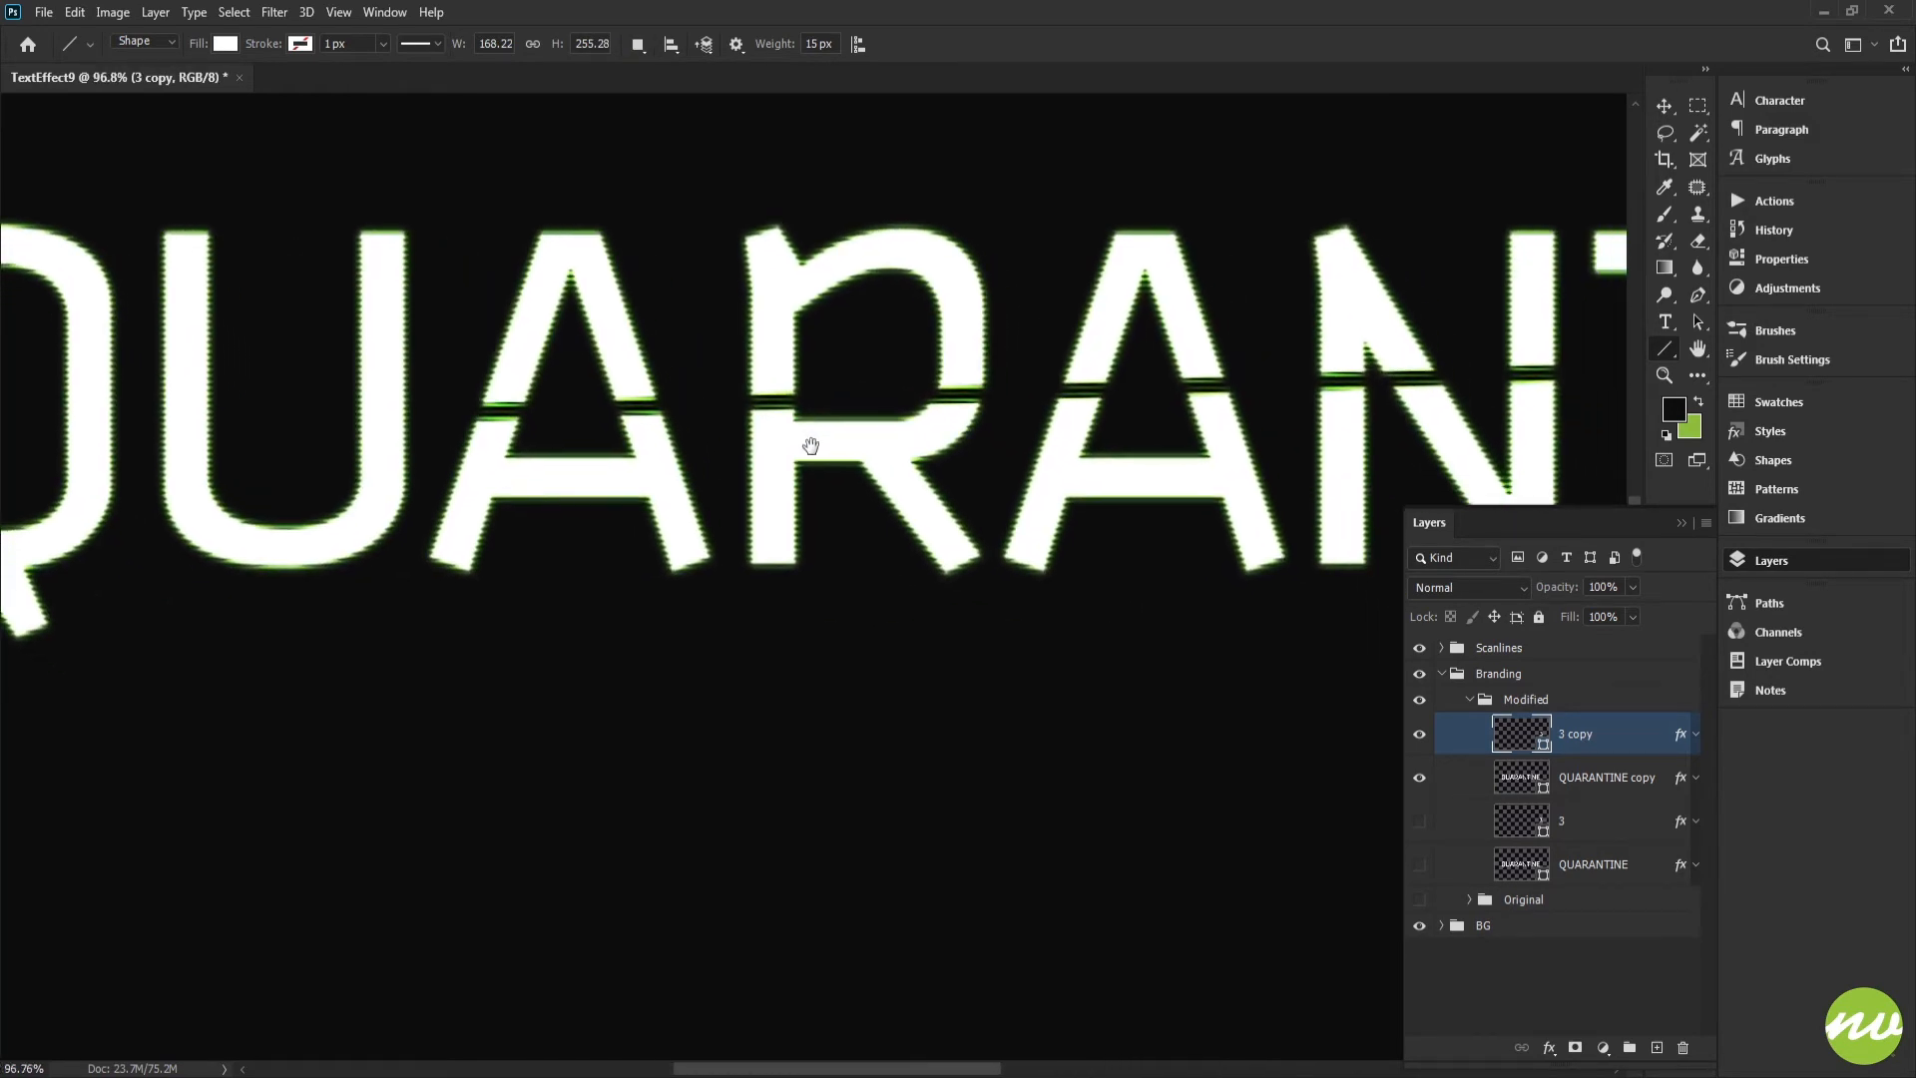
key(p)
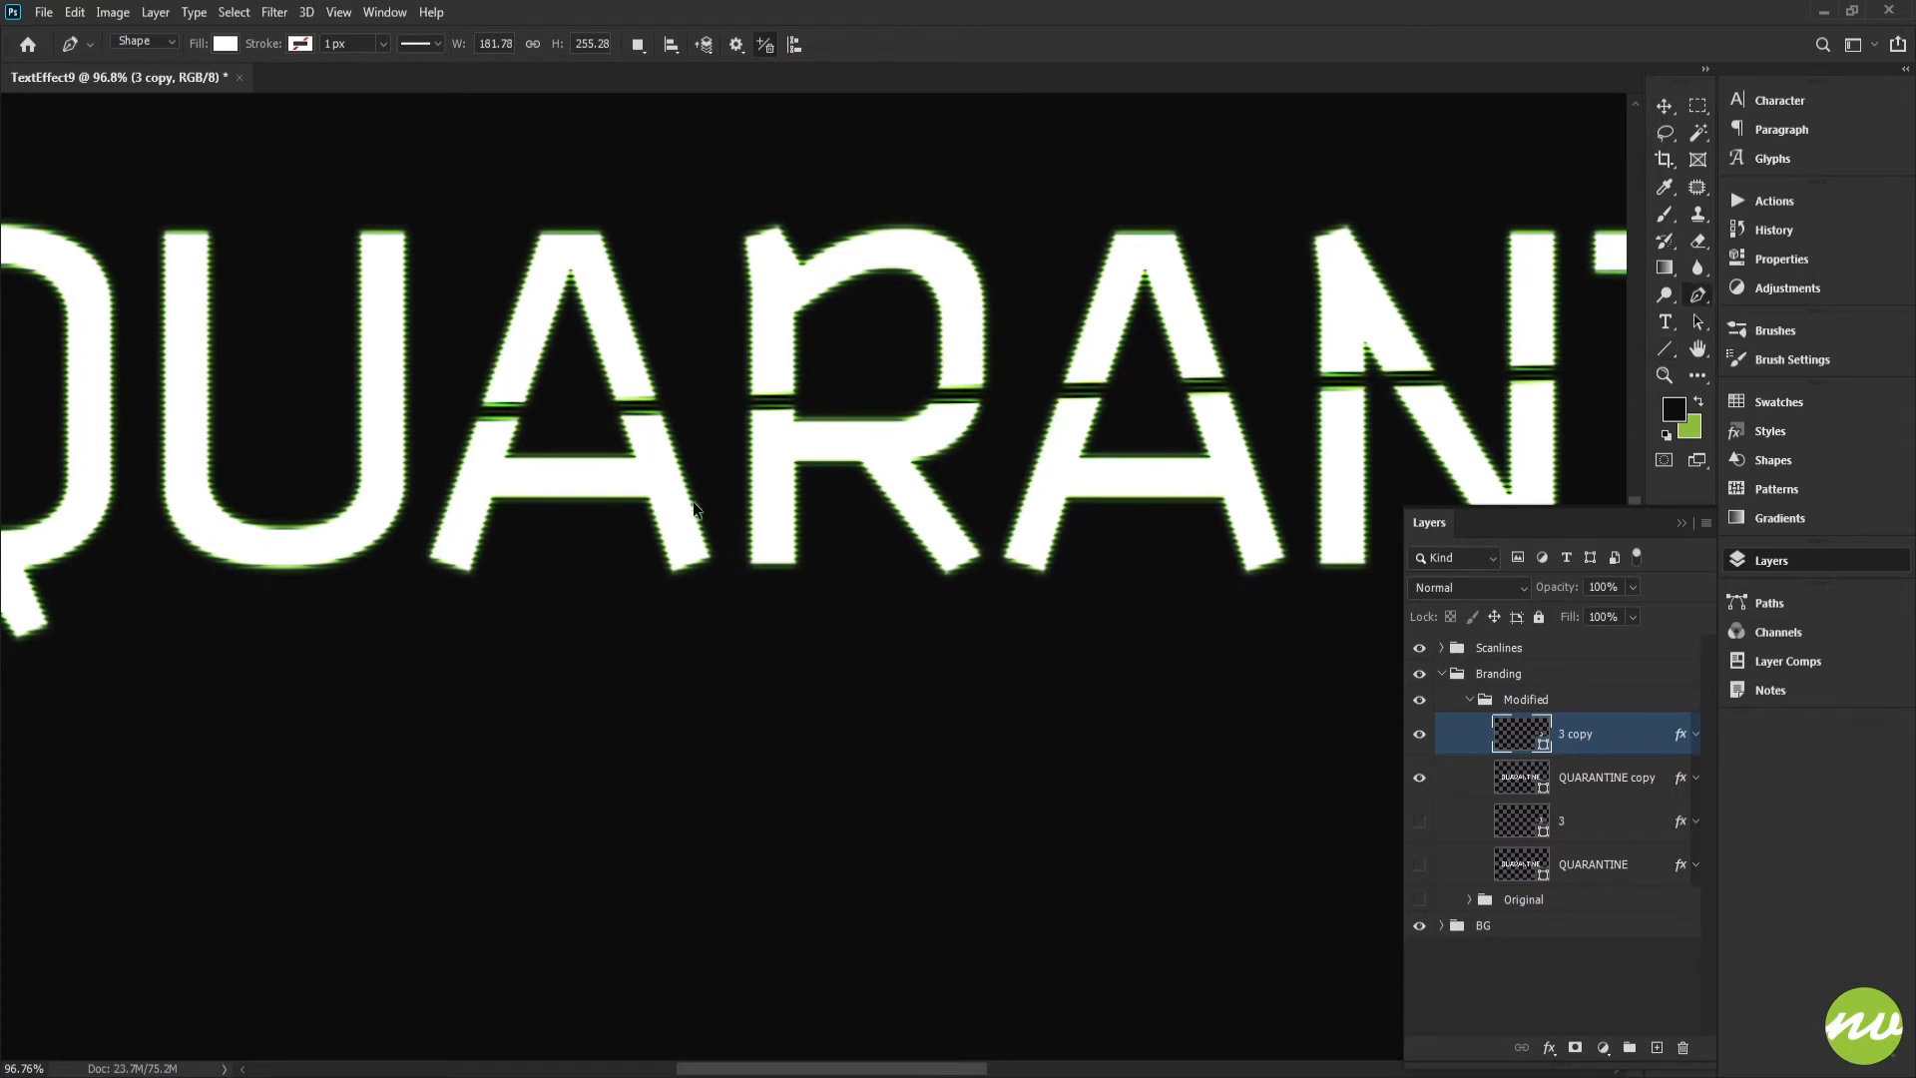
scroll(735, 609, up, 2)
drag(693, 505, 848, 497)
scroll(850, 499, down, 1)
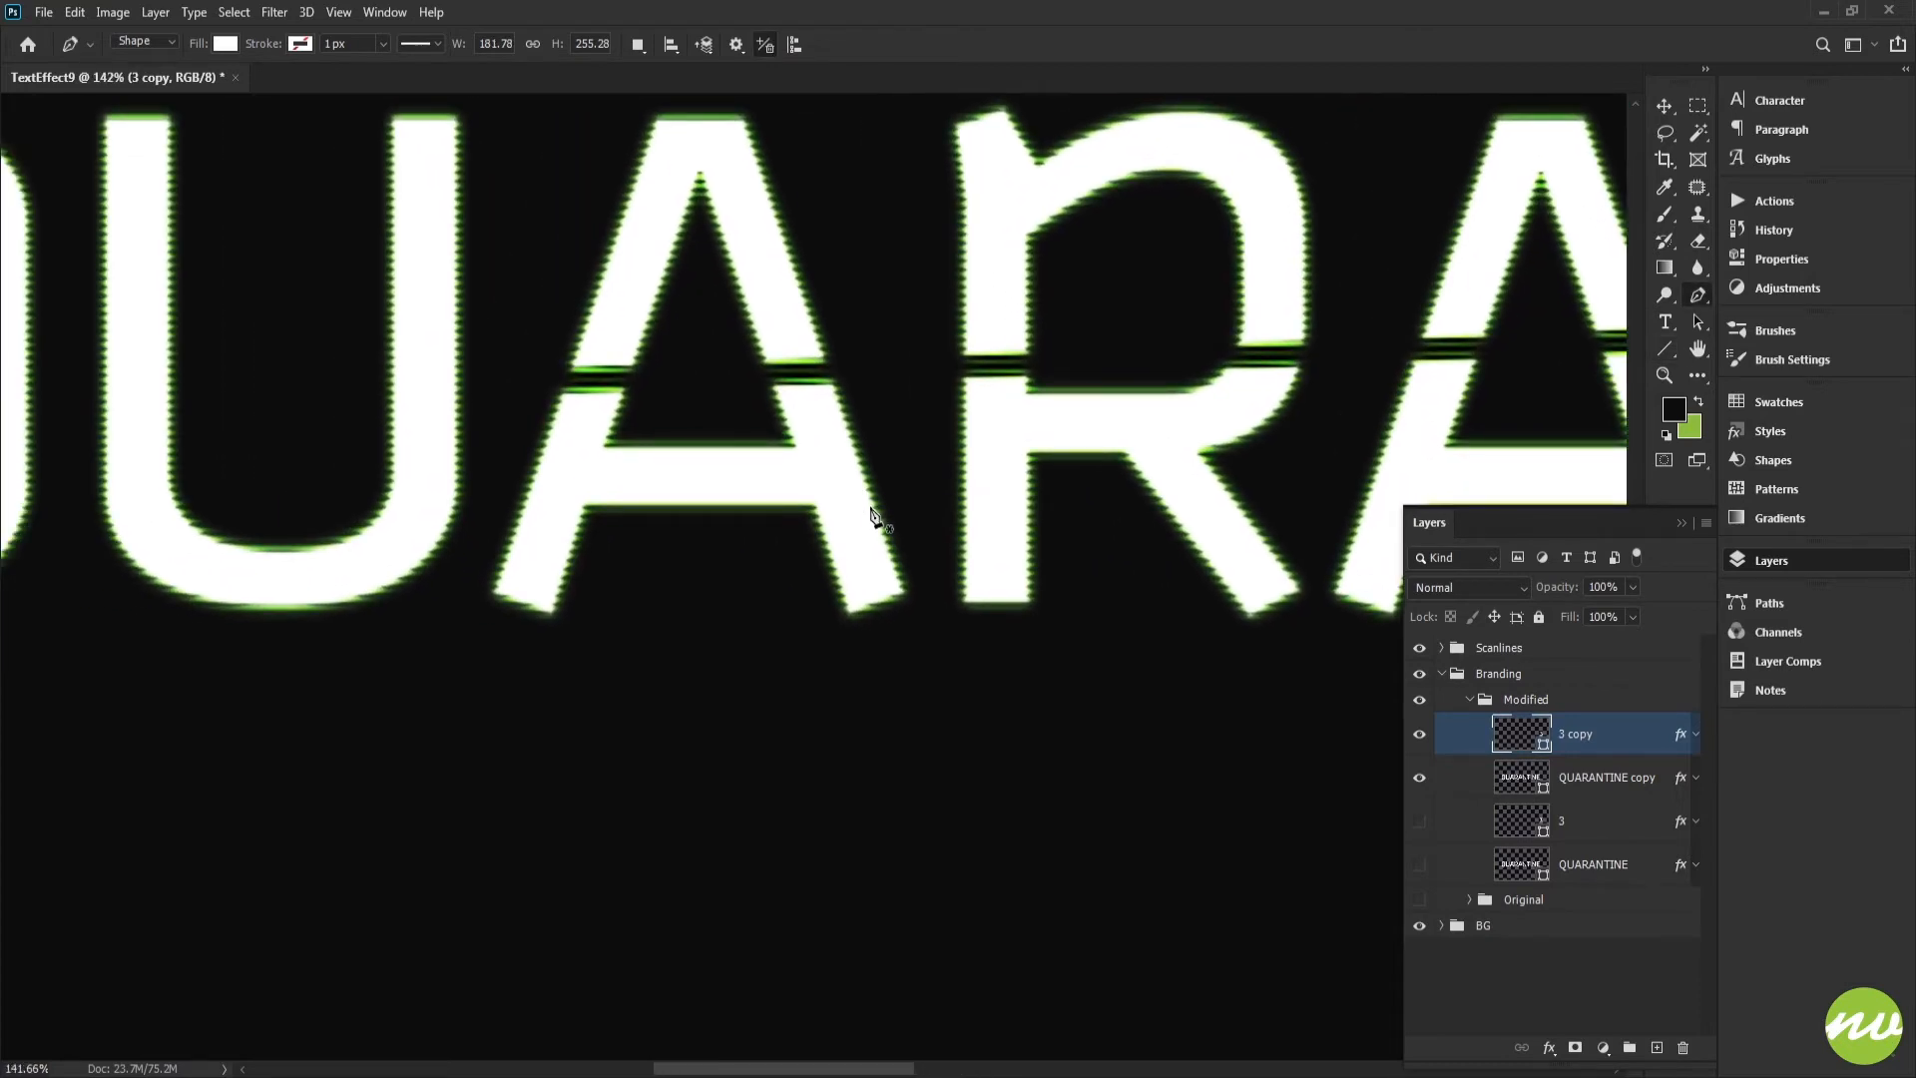
scroll(870, 534, down, 1)
drag(851, 517, 822, 555)
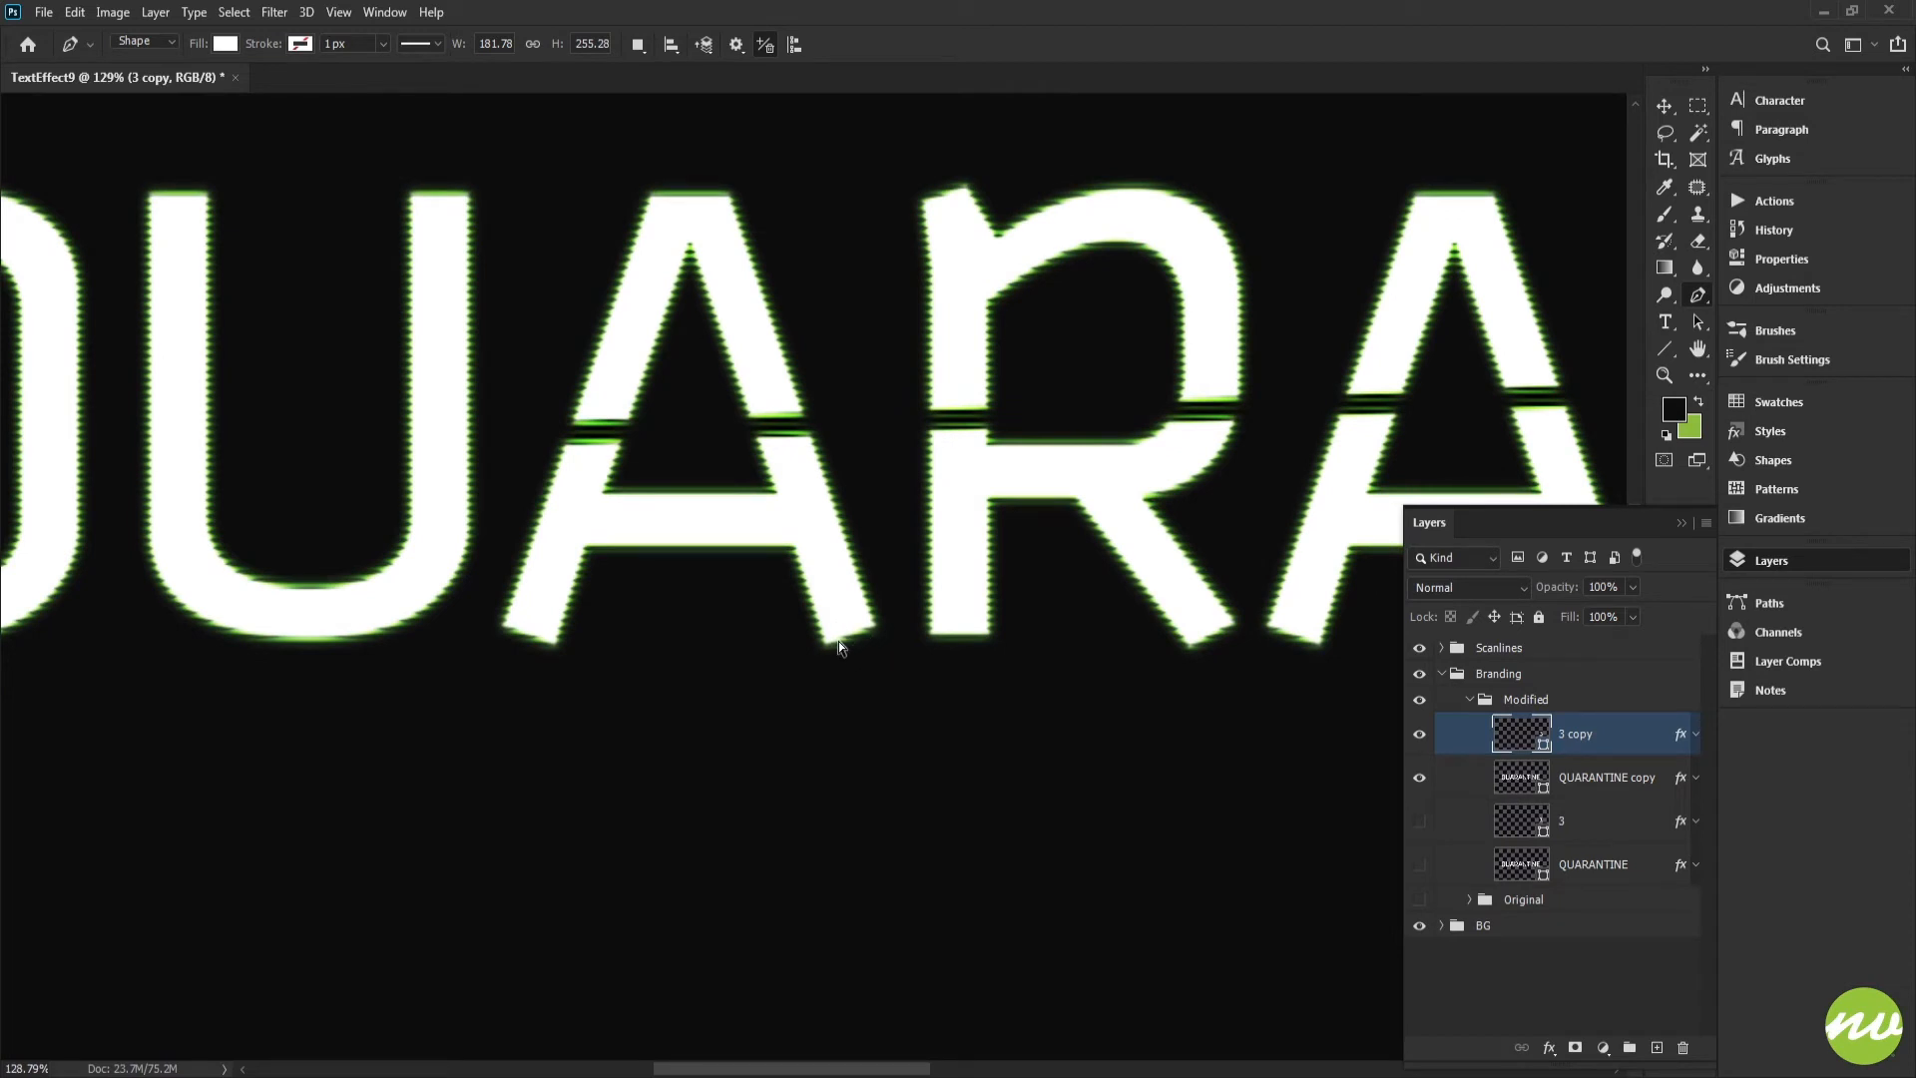
scroll(830, 643, up, 2)
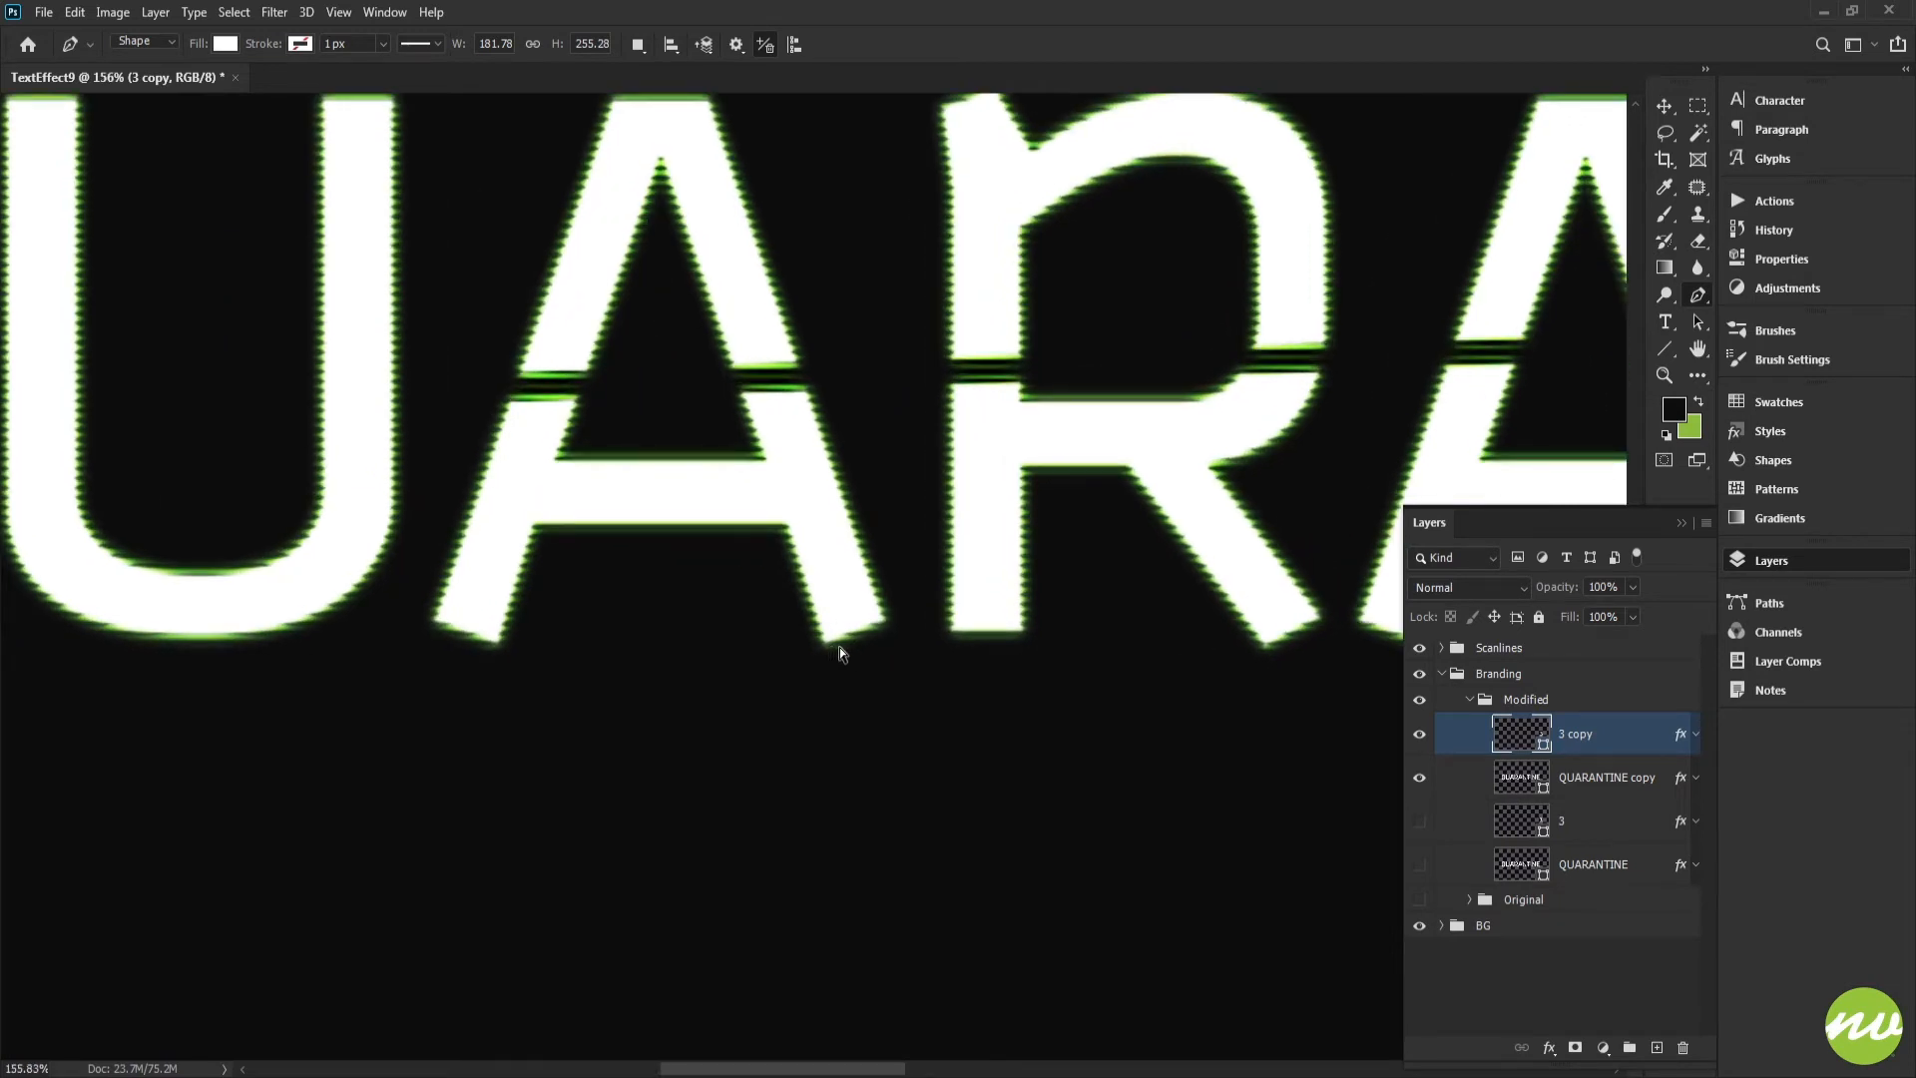
click(1506, 785)
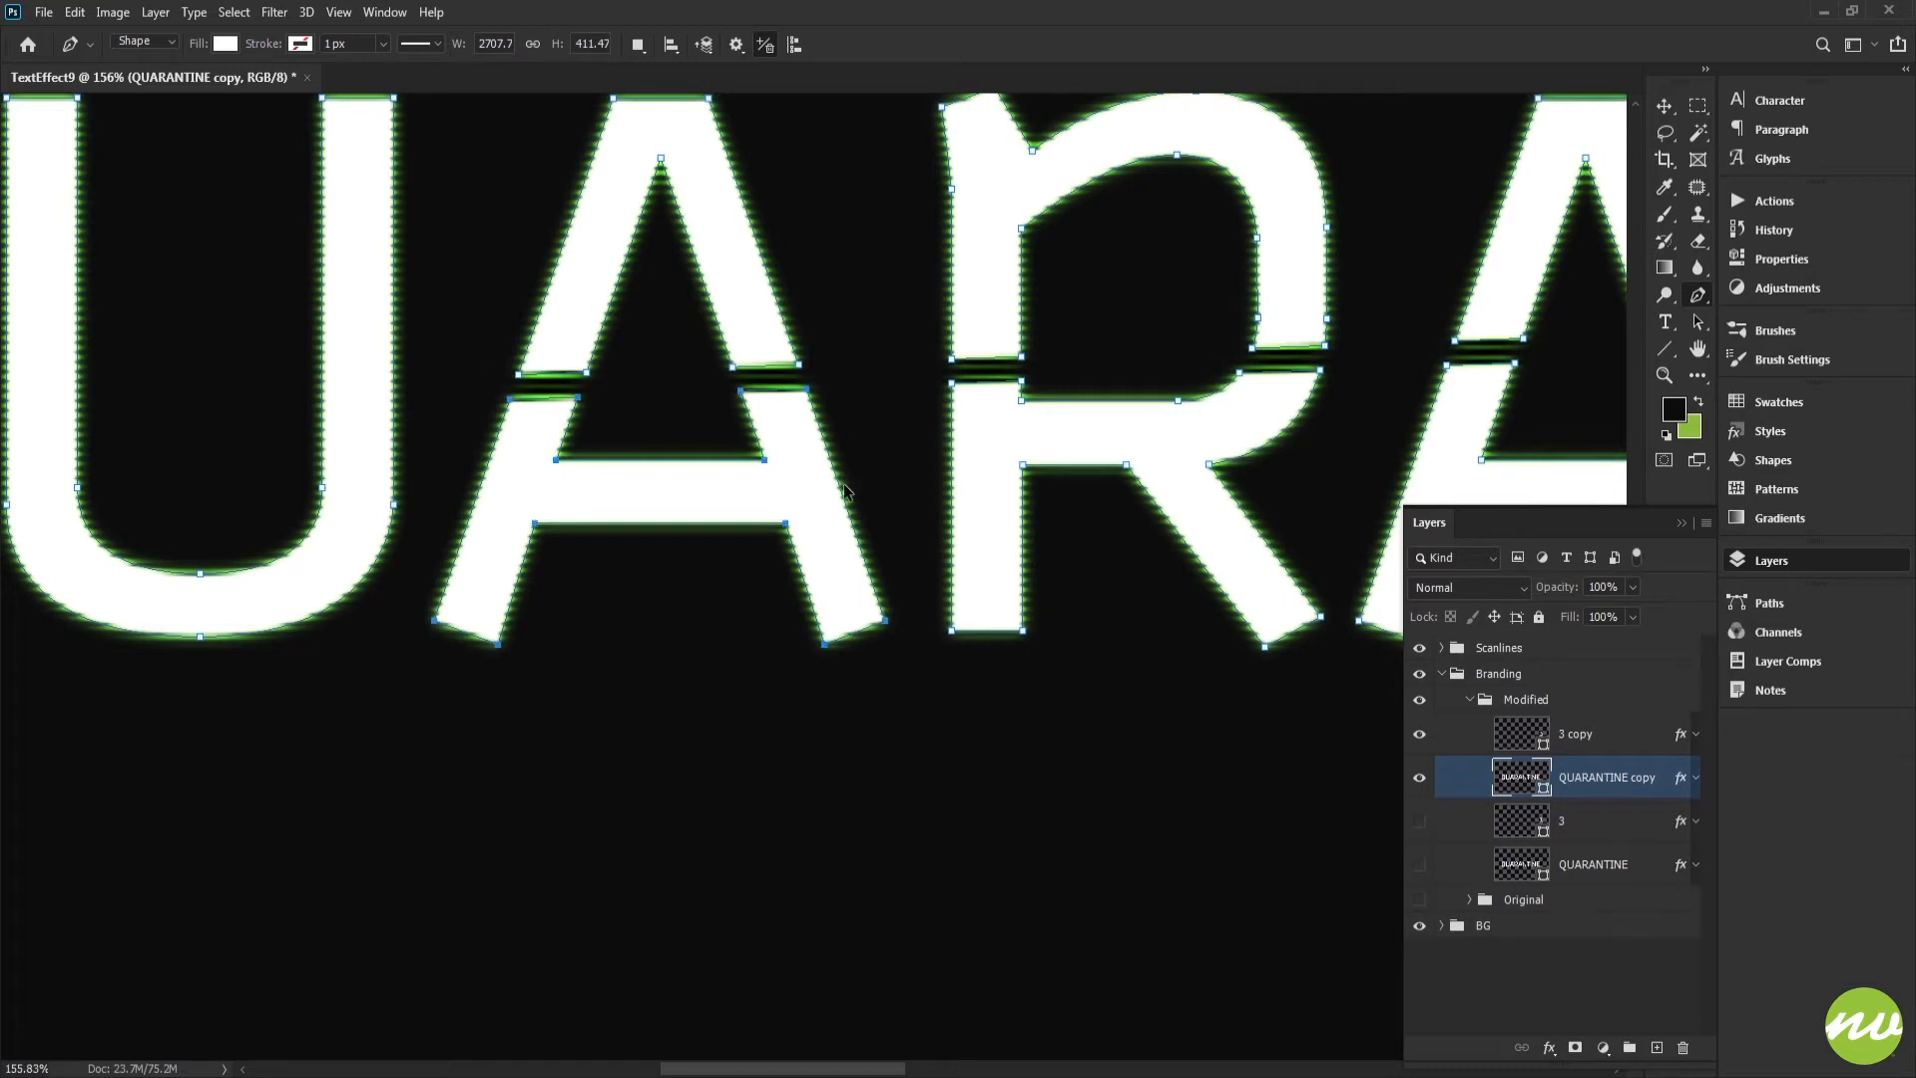
drag(783, 415, 824, 502)
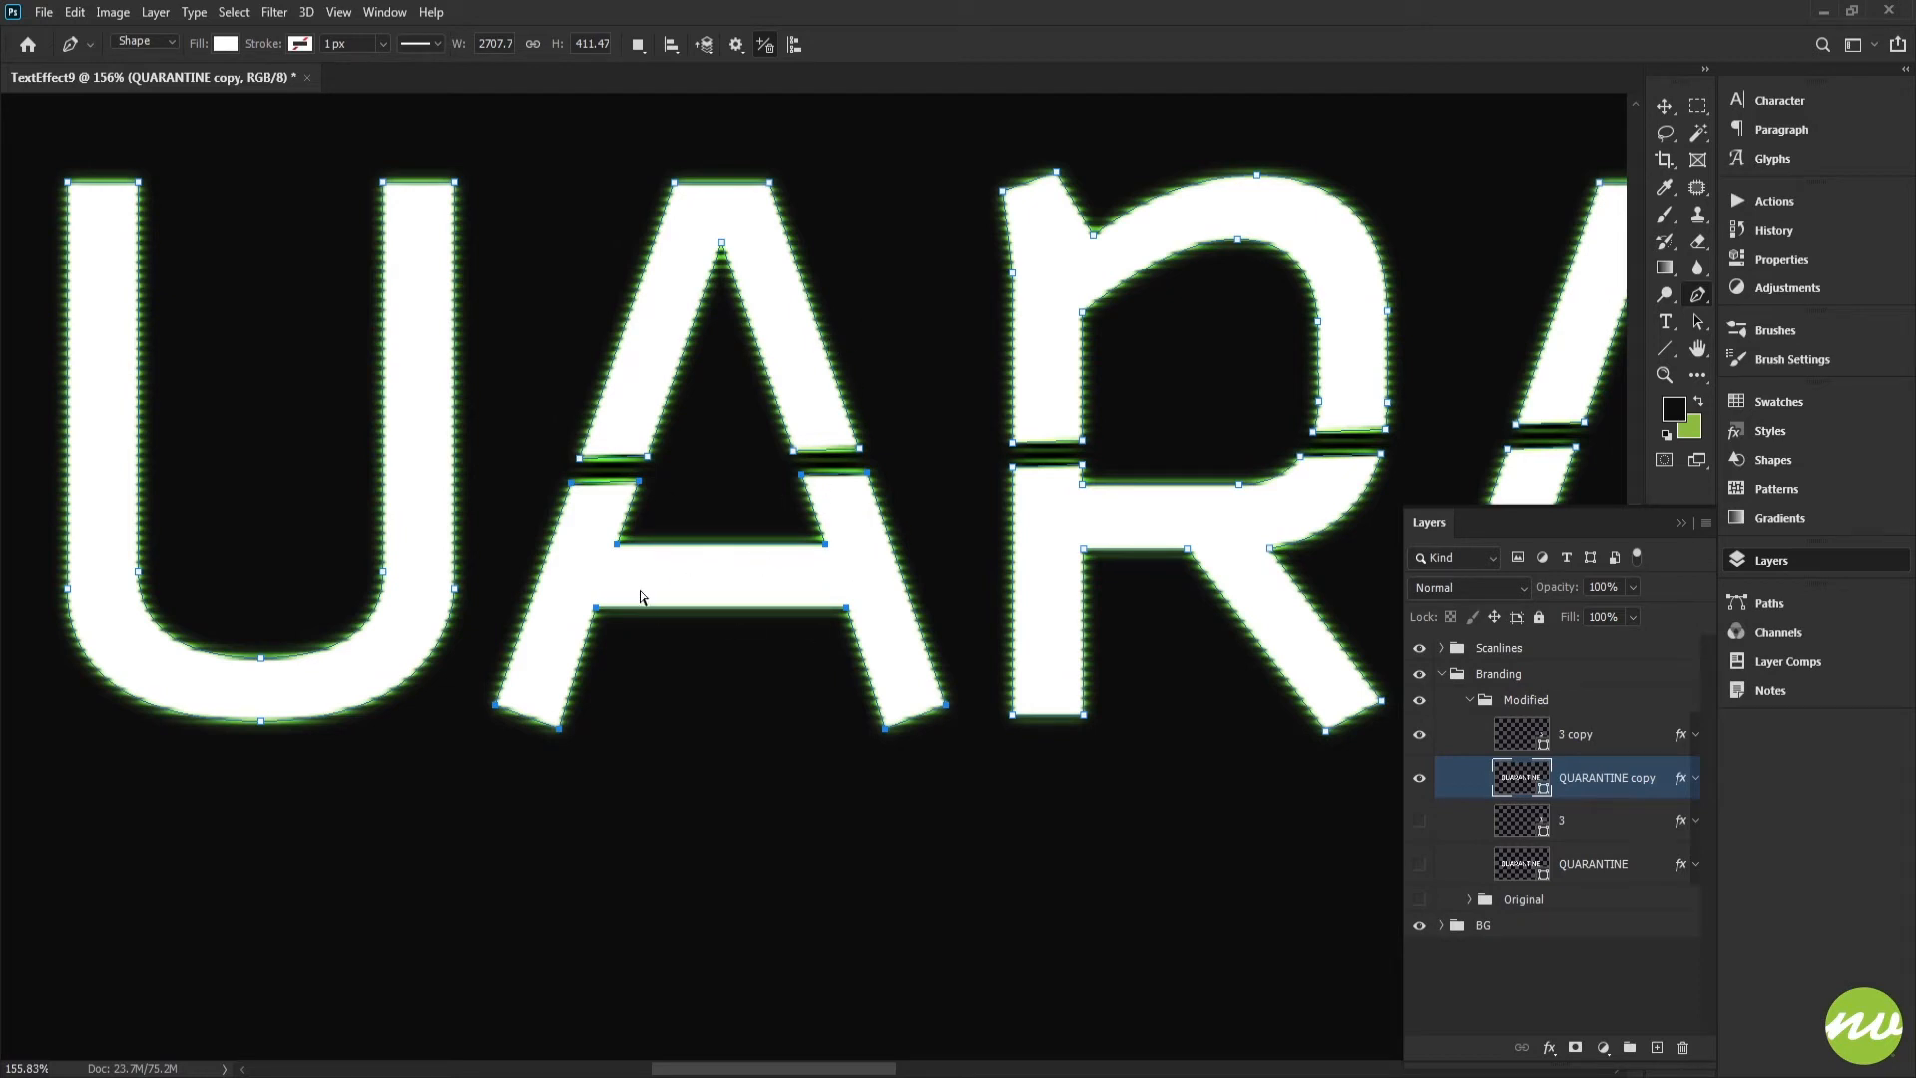
drag(886, 351, 796, 295)
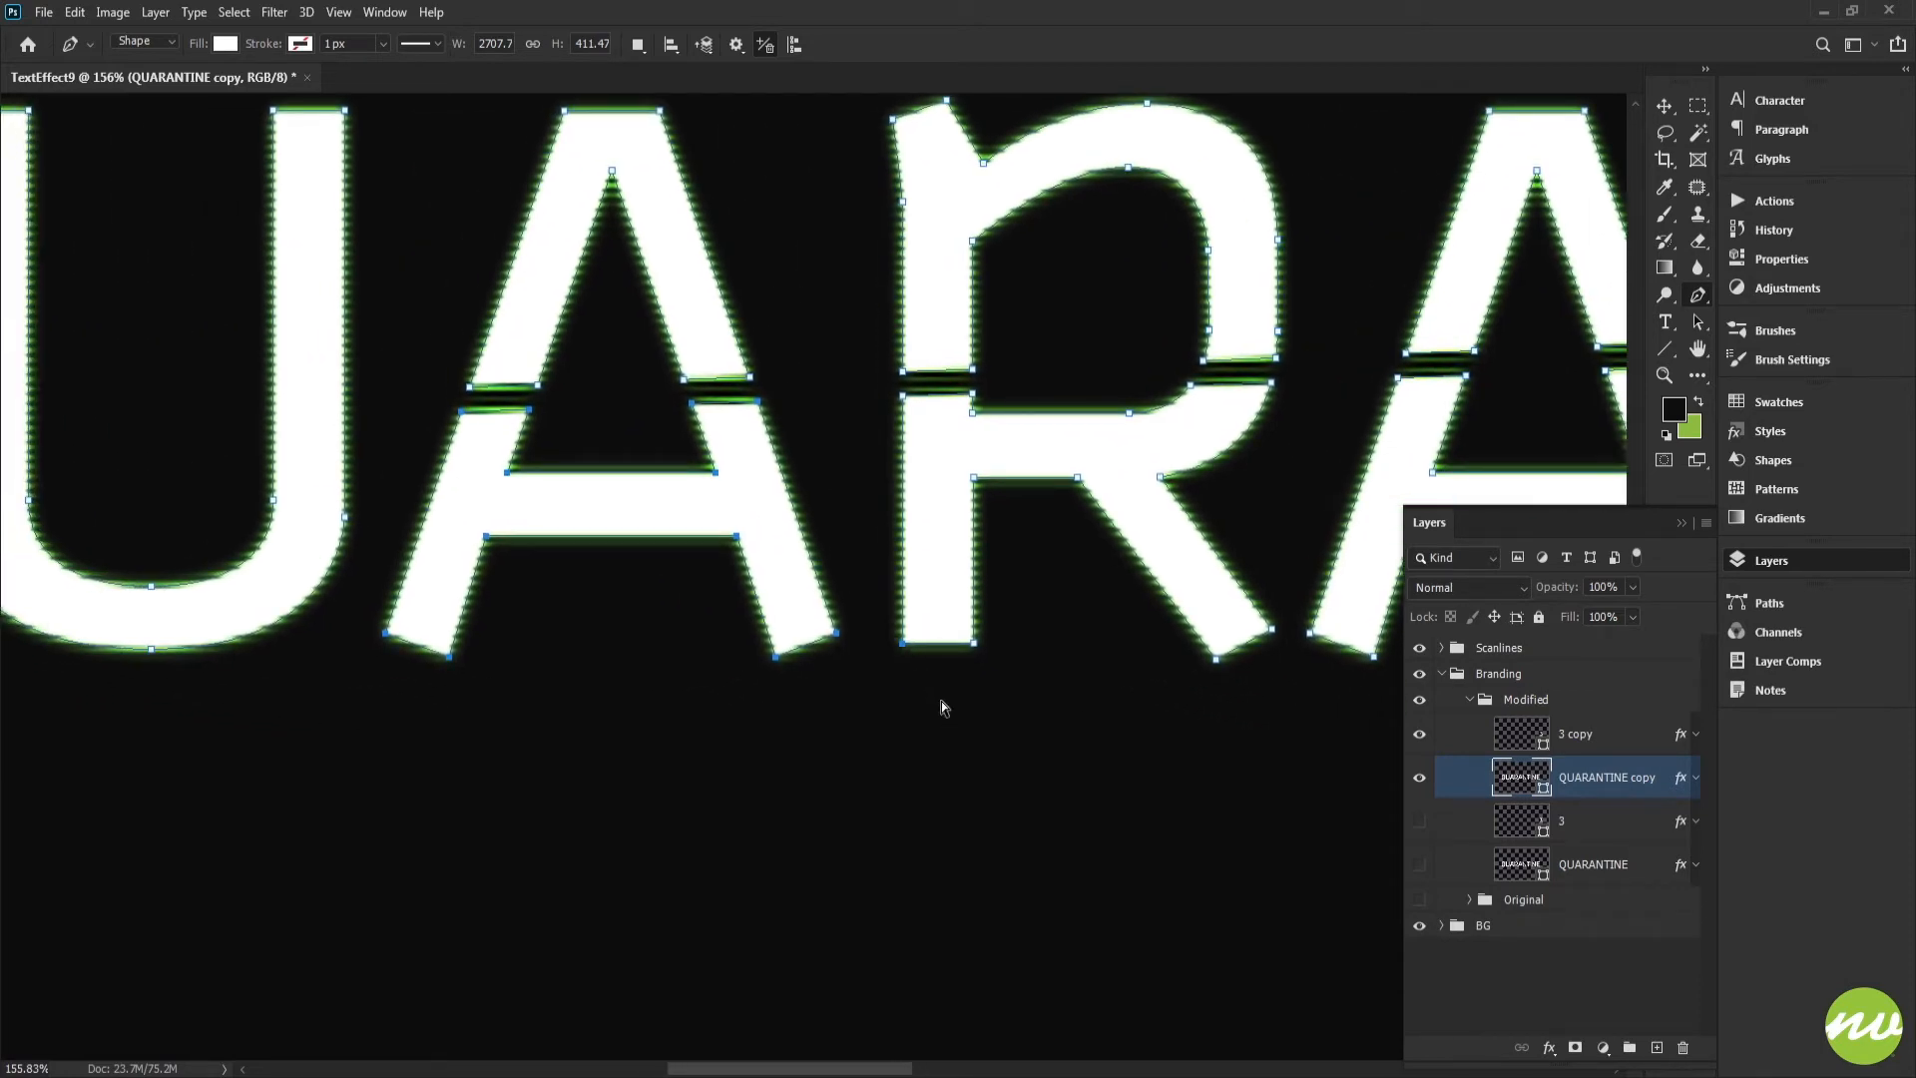
key(shift+Right)
key(shift+Right)
key(shift+Right)
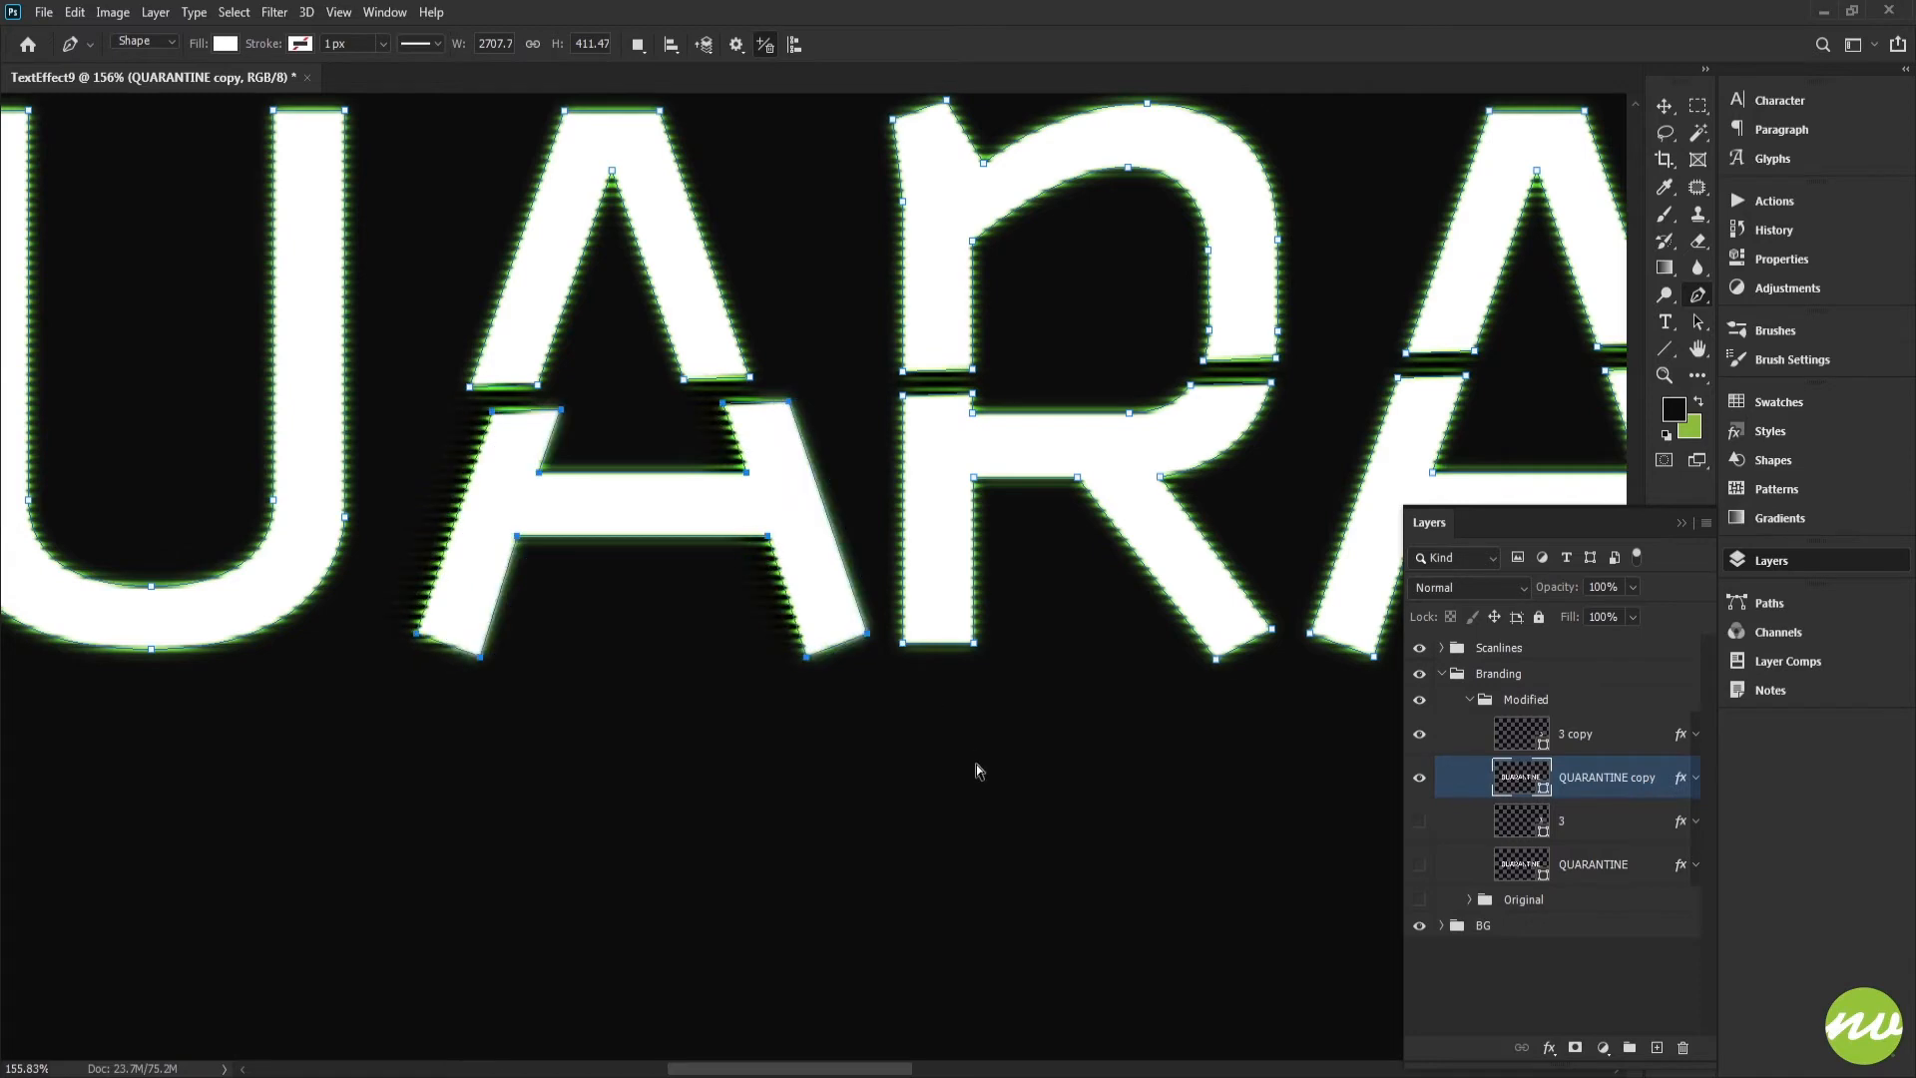
Select the upper piece of the R above the cut and shift it slightly to the left.
drag(1003, 624, 755, 760)
drag(911, 667, 983, 666)
scroll(785, 633, down, 7)
scroll(795, 637, up, 7)
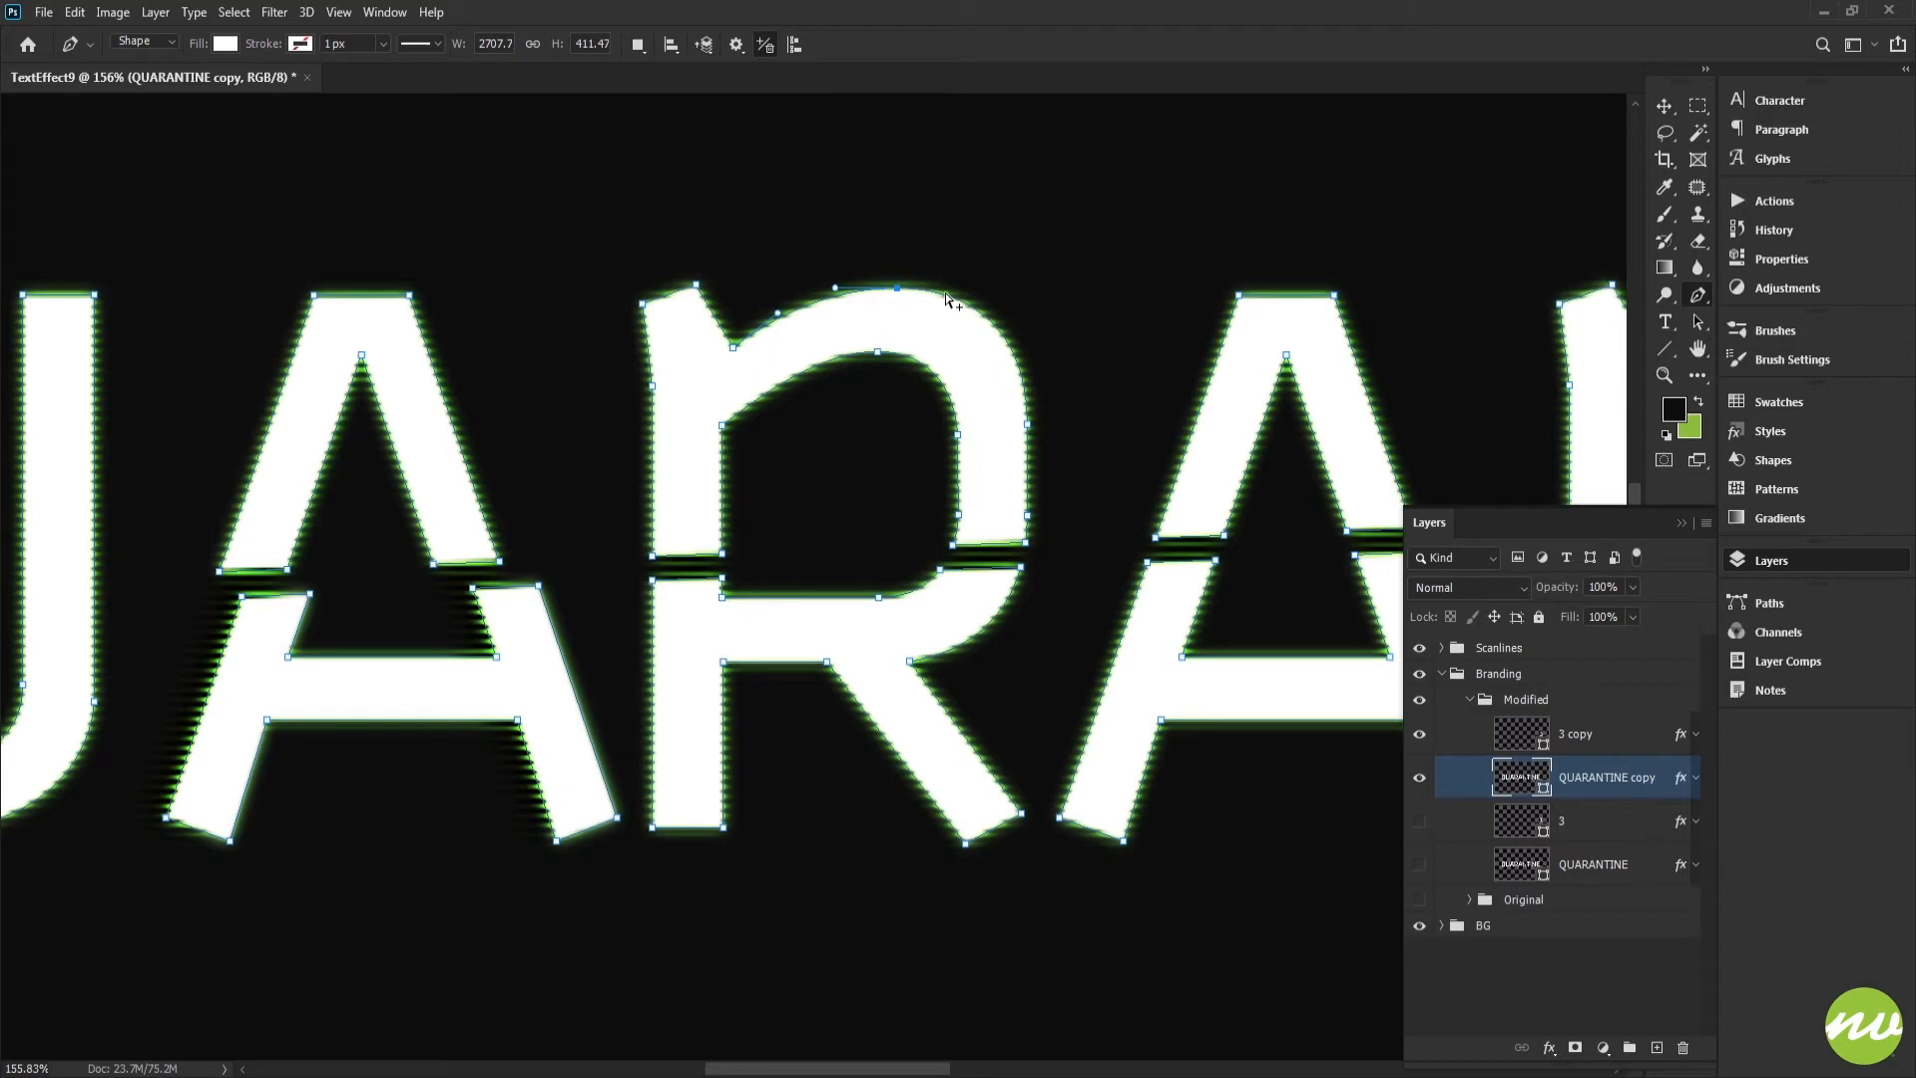
drag(1086, 299, 1198, 274)
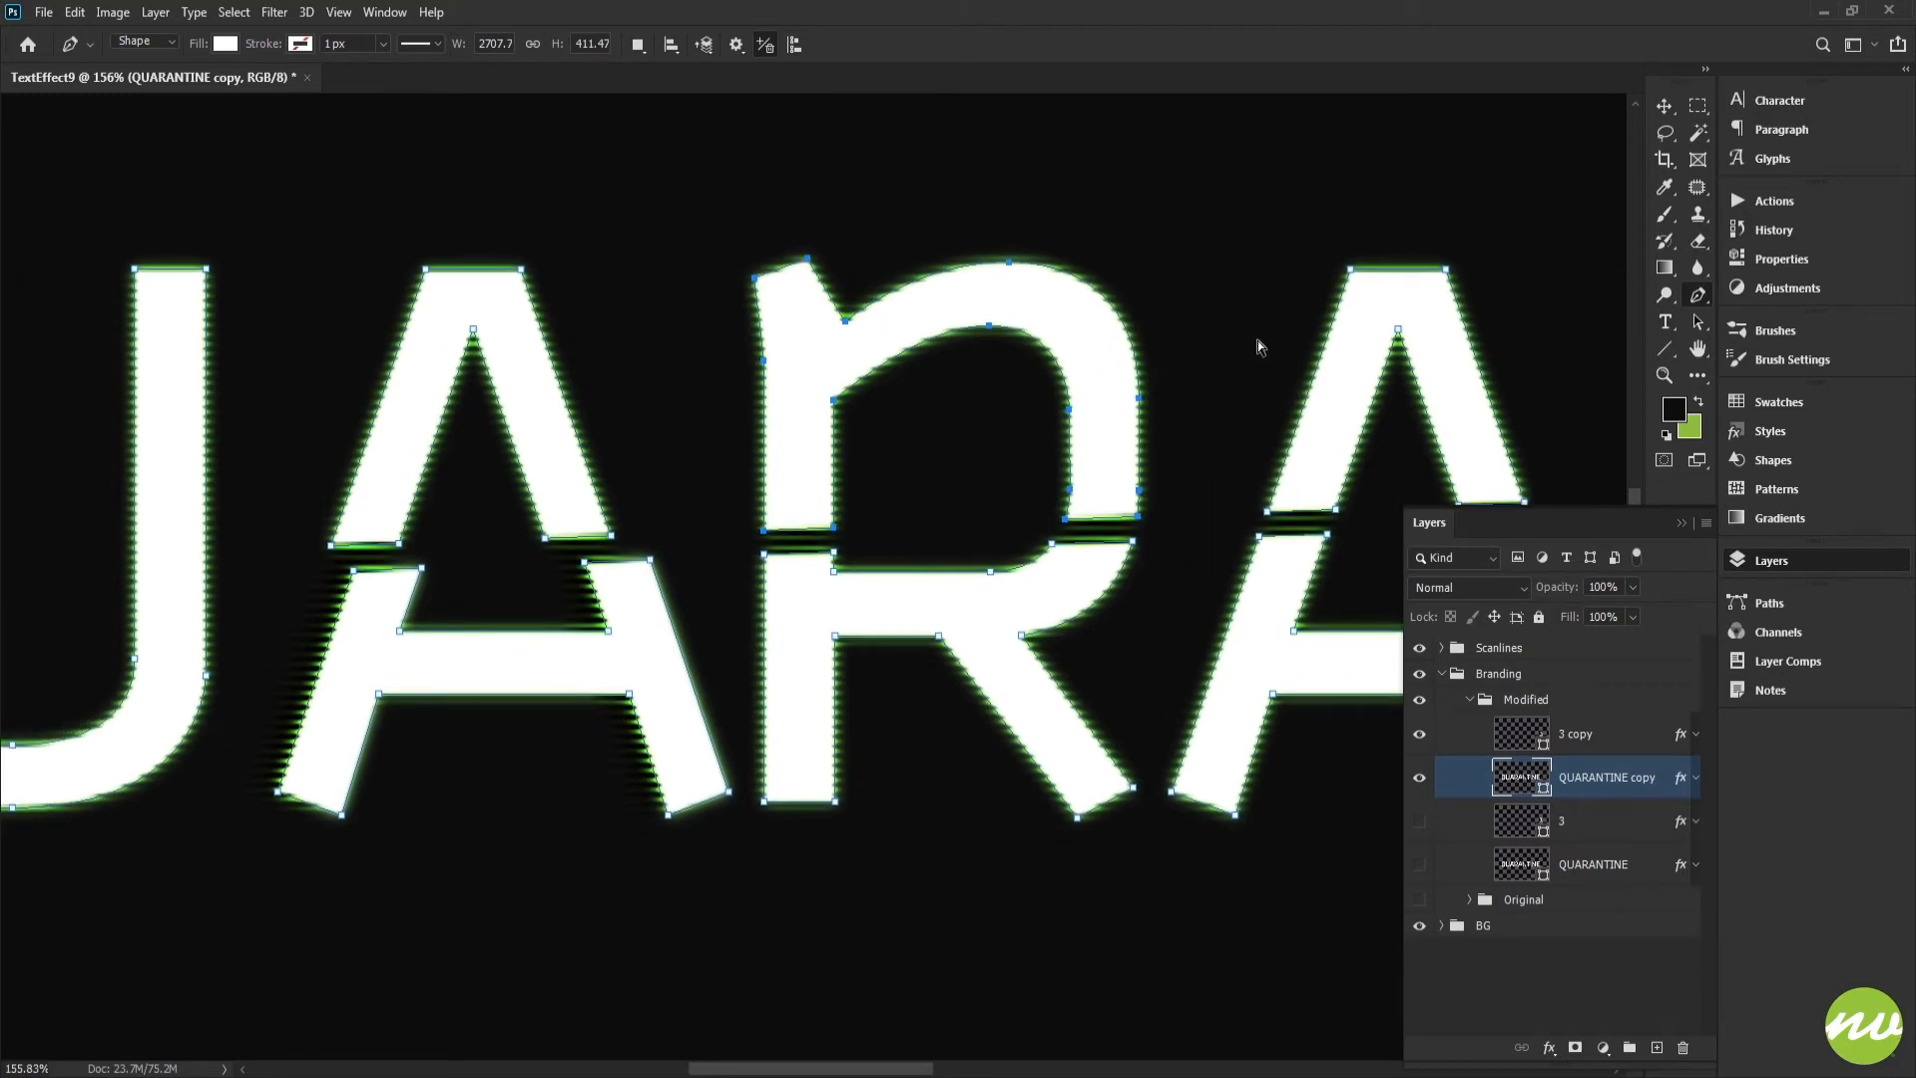
key(shift+Left)
key(shift+Left)
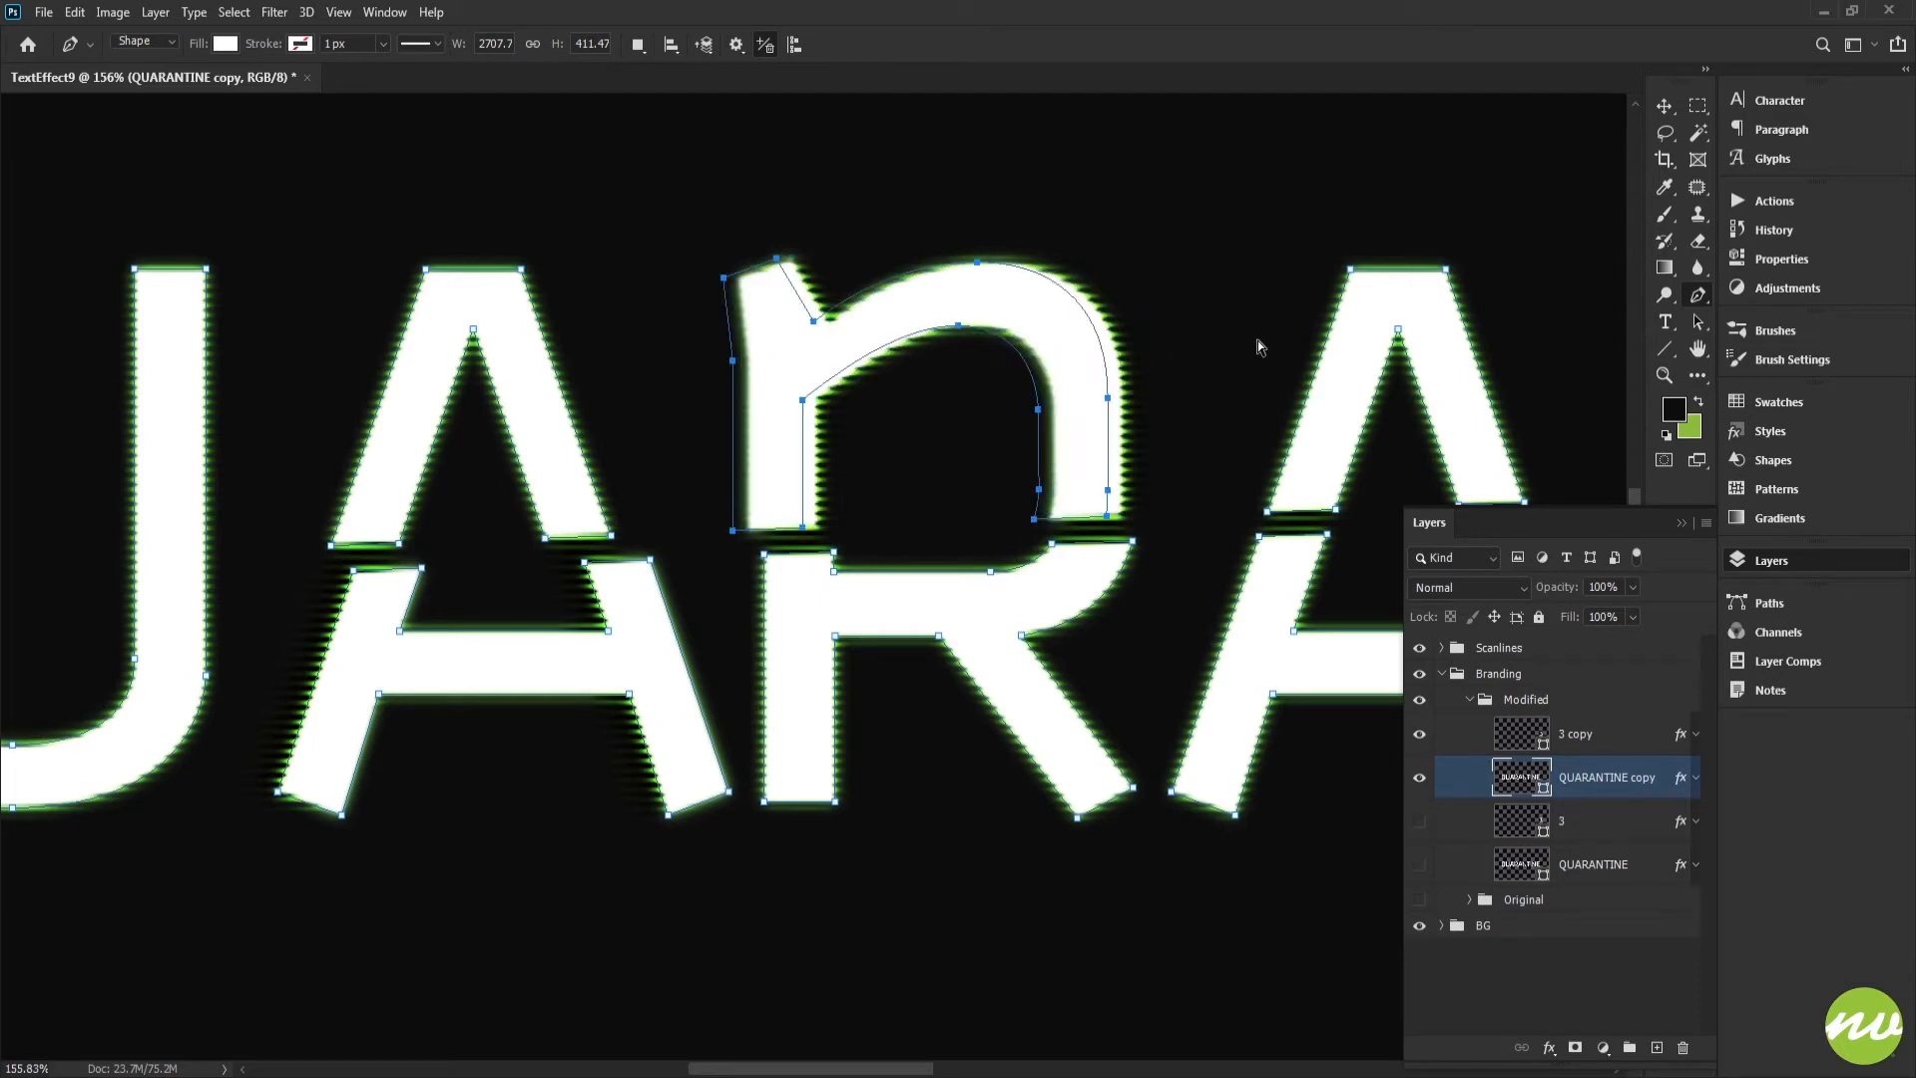
Select both lower pieces of the first N below the cut and shift them slightly to the right.
drag(1213, 342, 625, 320)
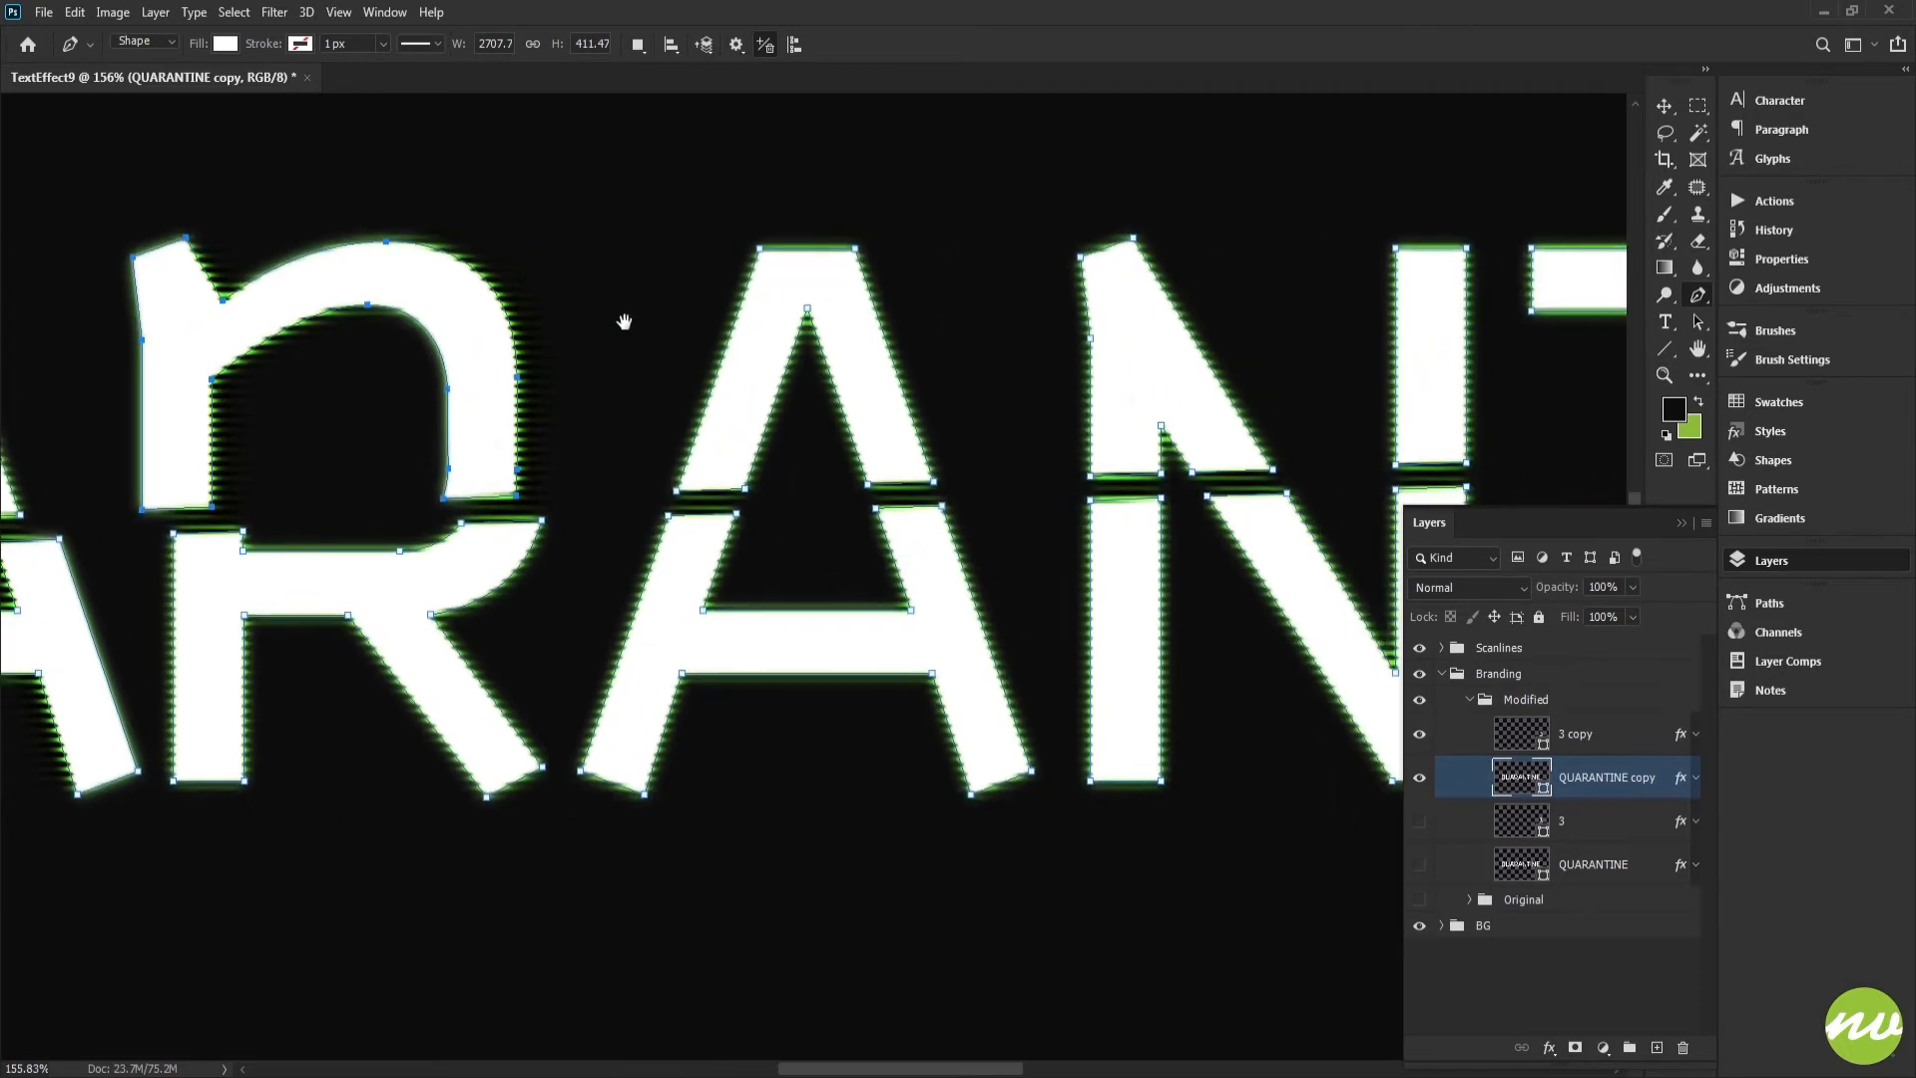
drag(916, 435, 548, 368)
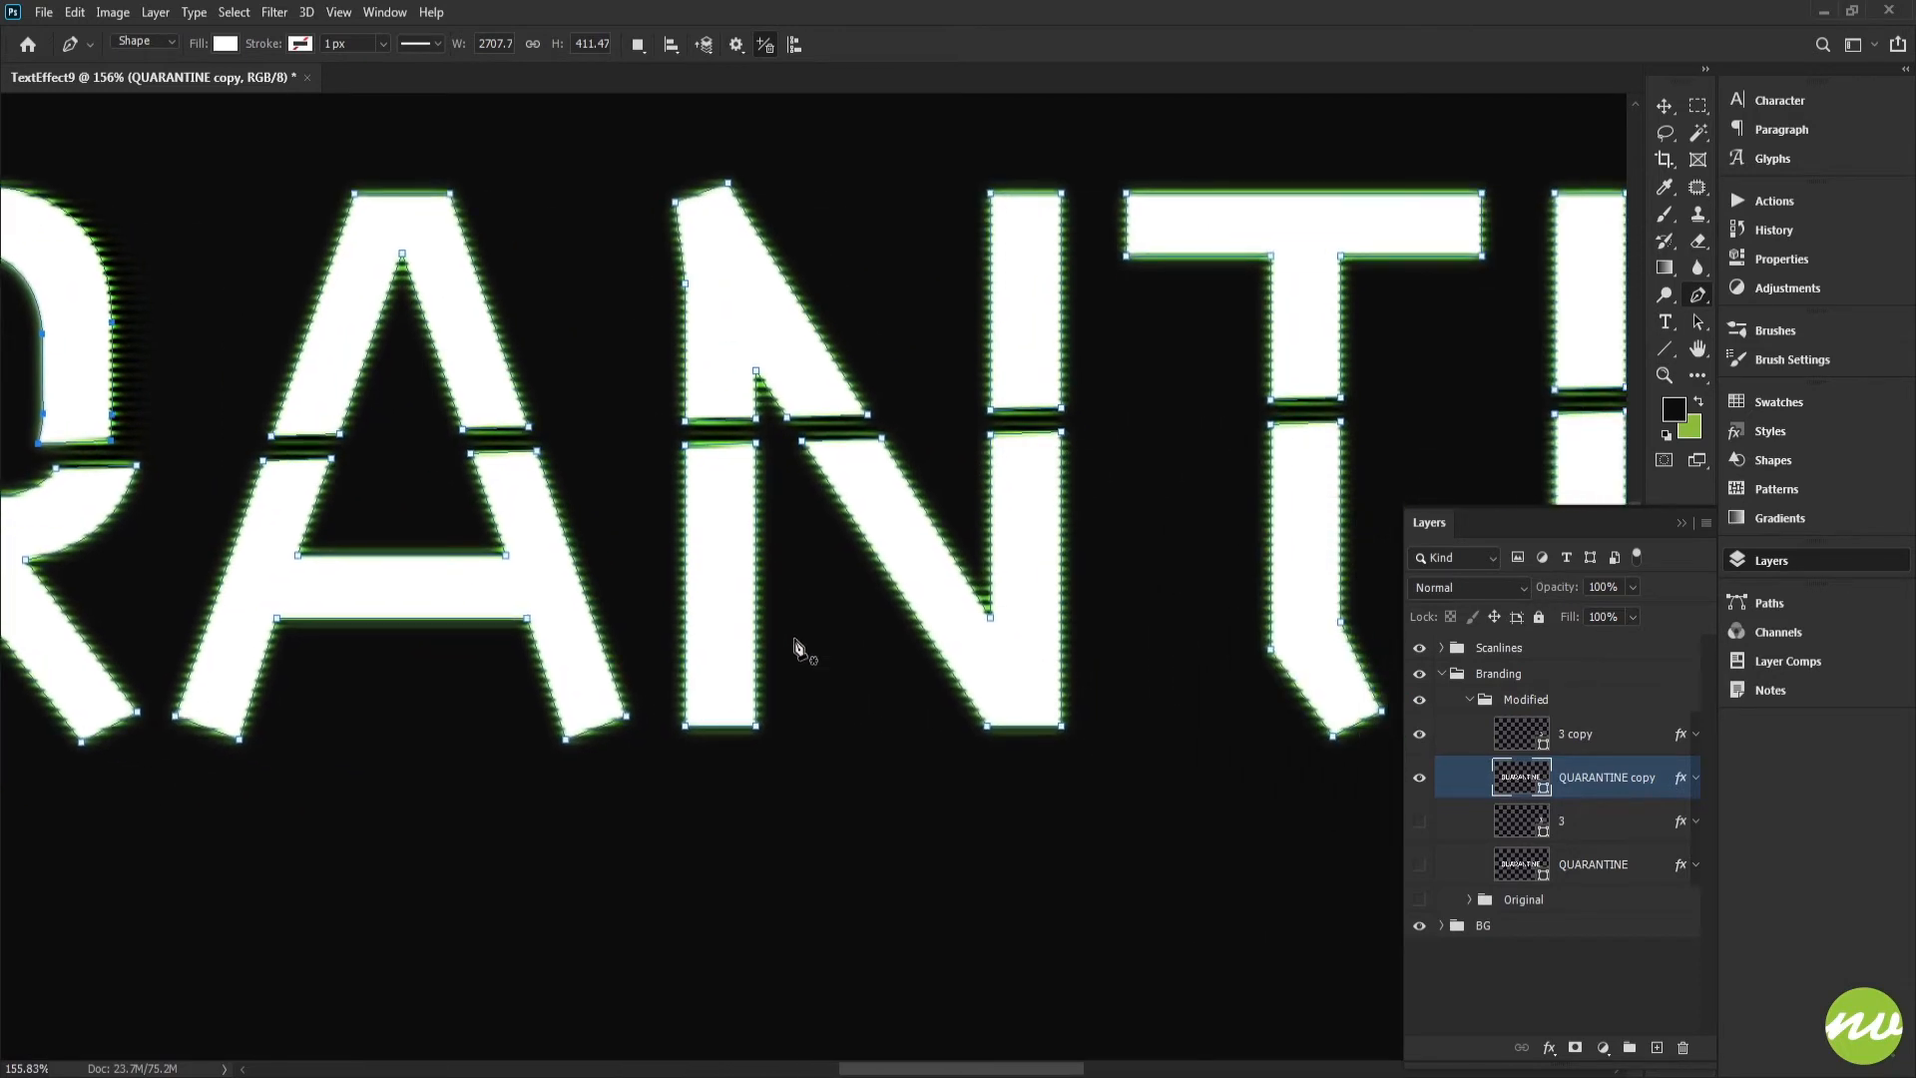
drag(804, 723, 863, 580)
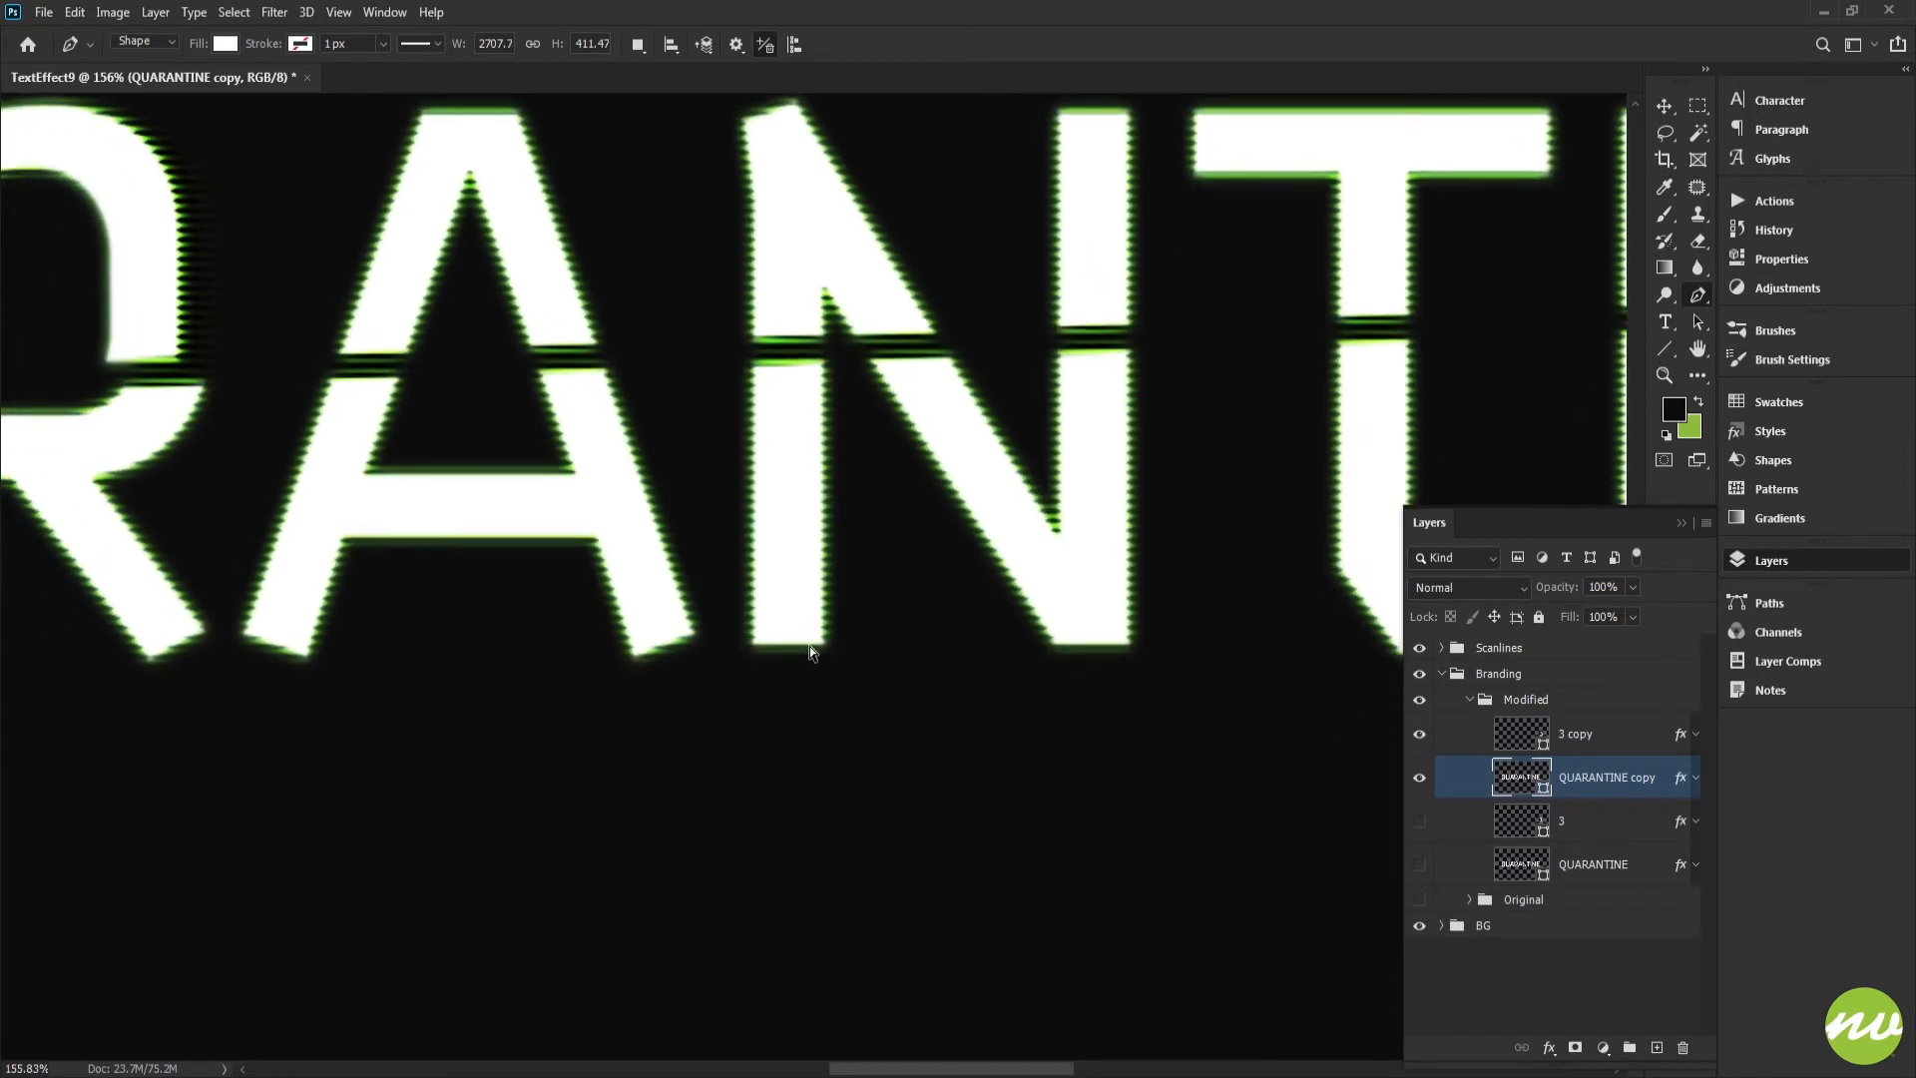
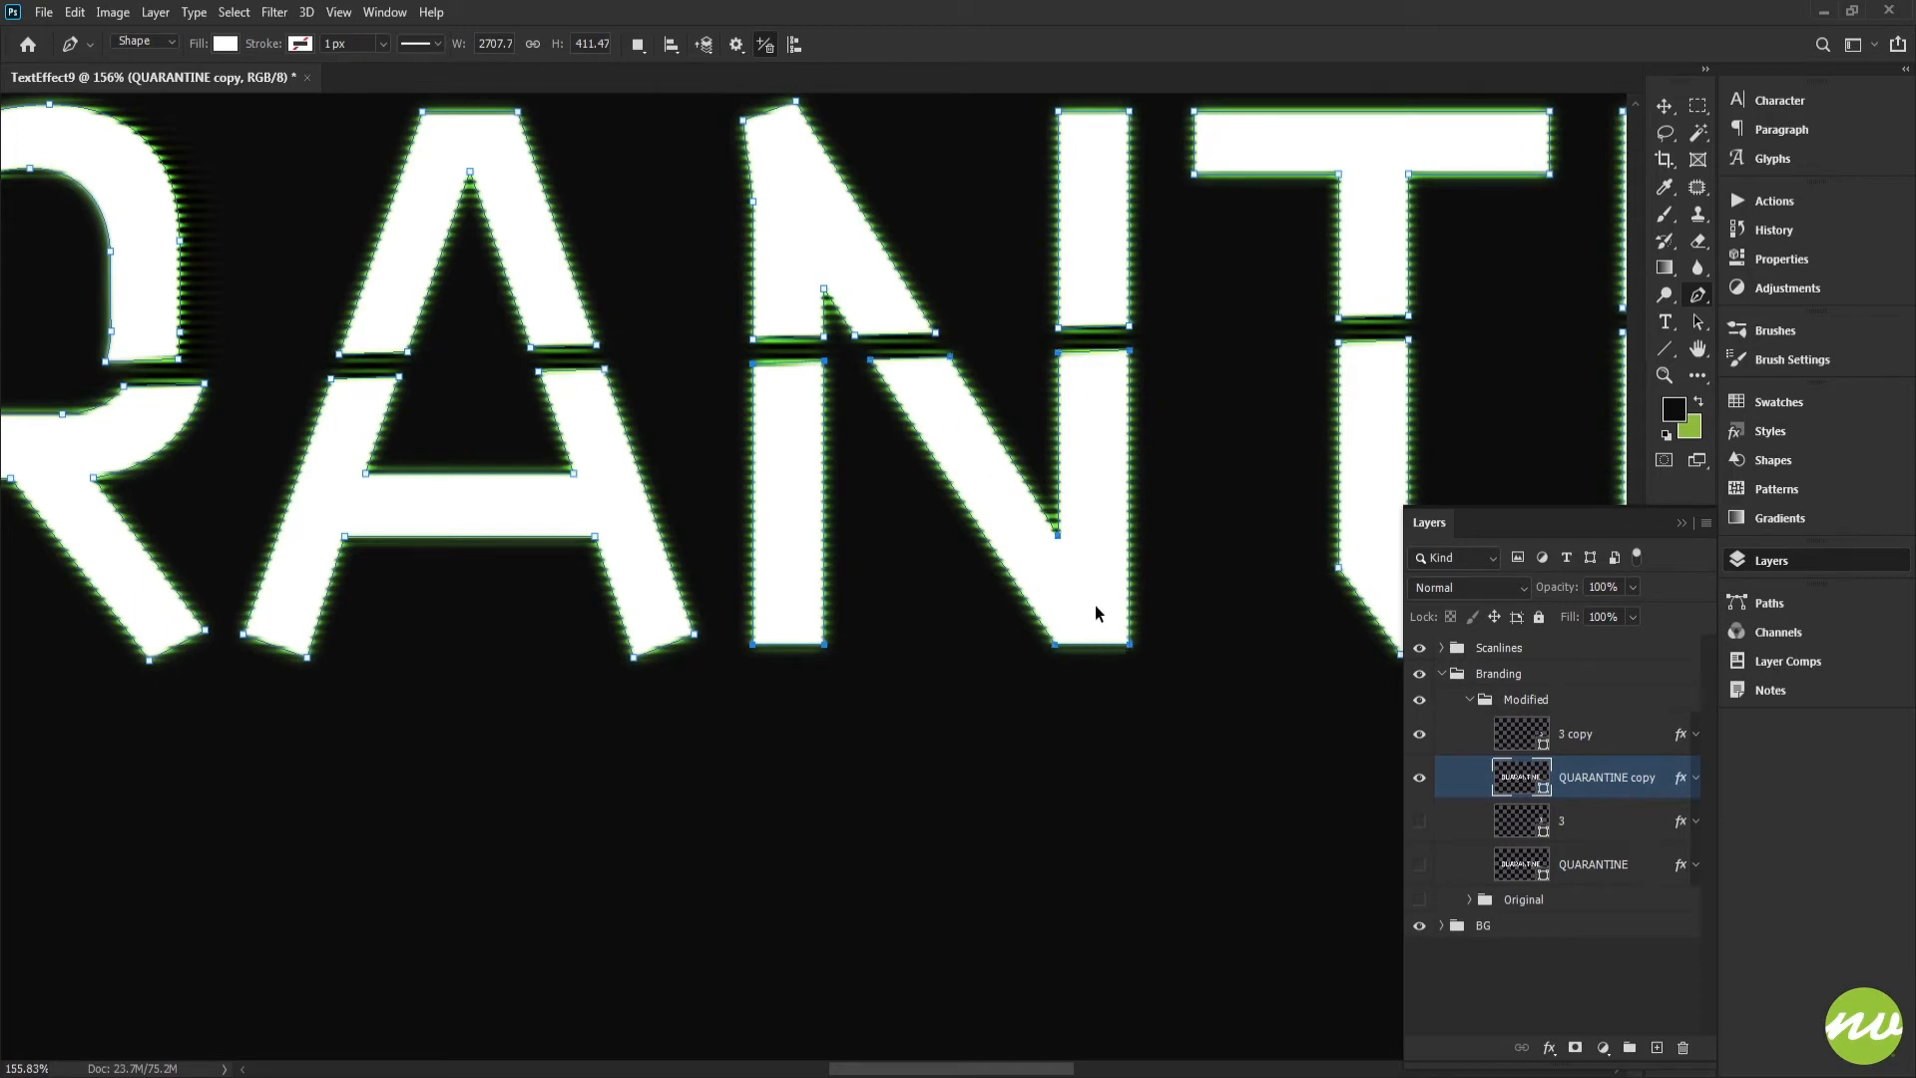
drag(1084, 490, 798, 520)
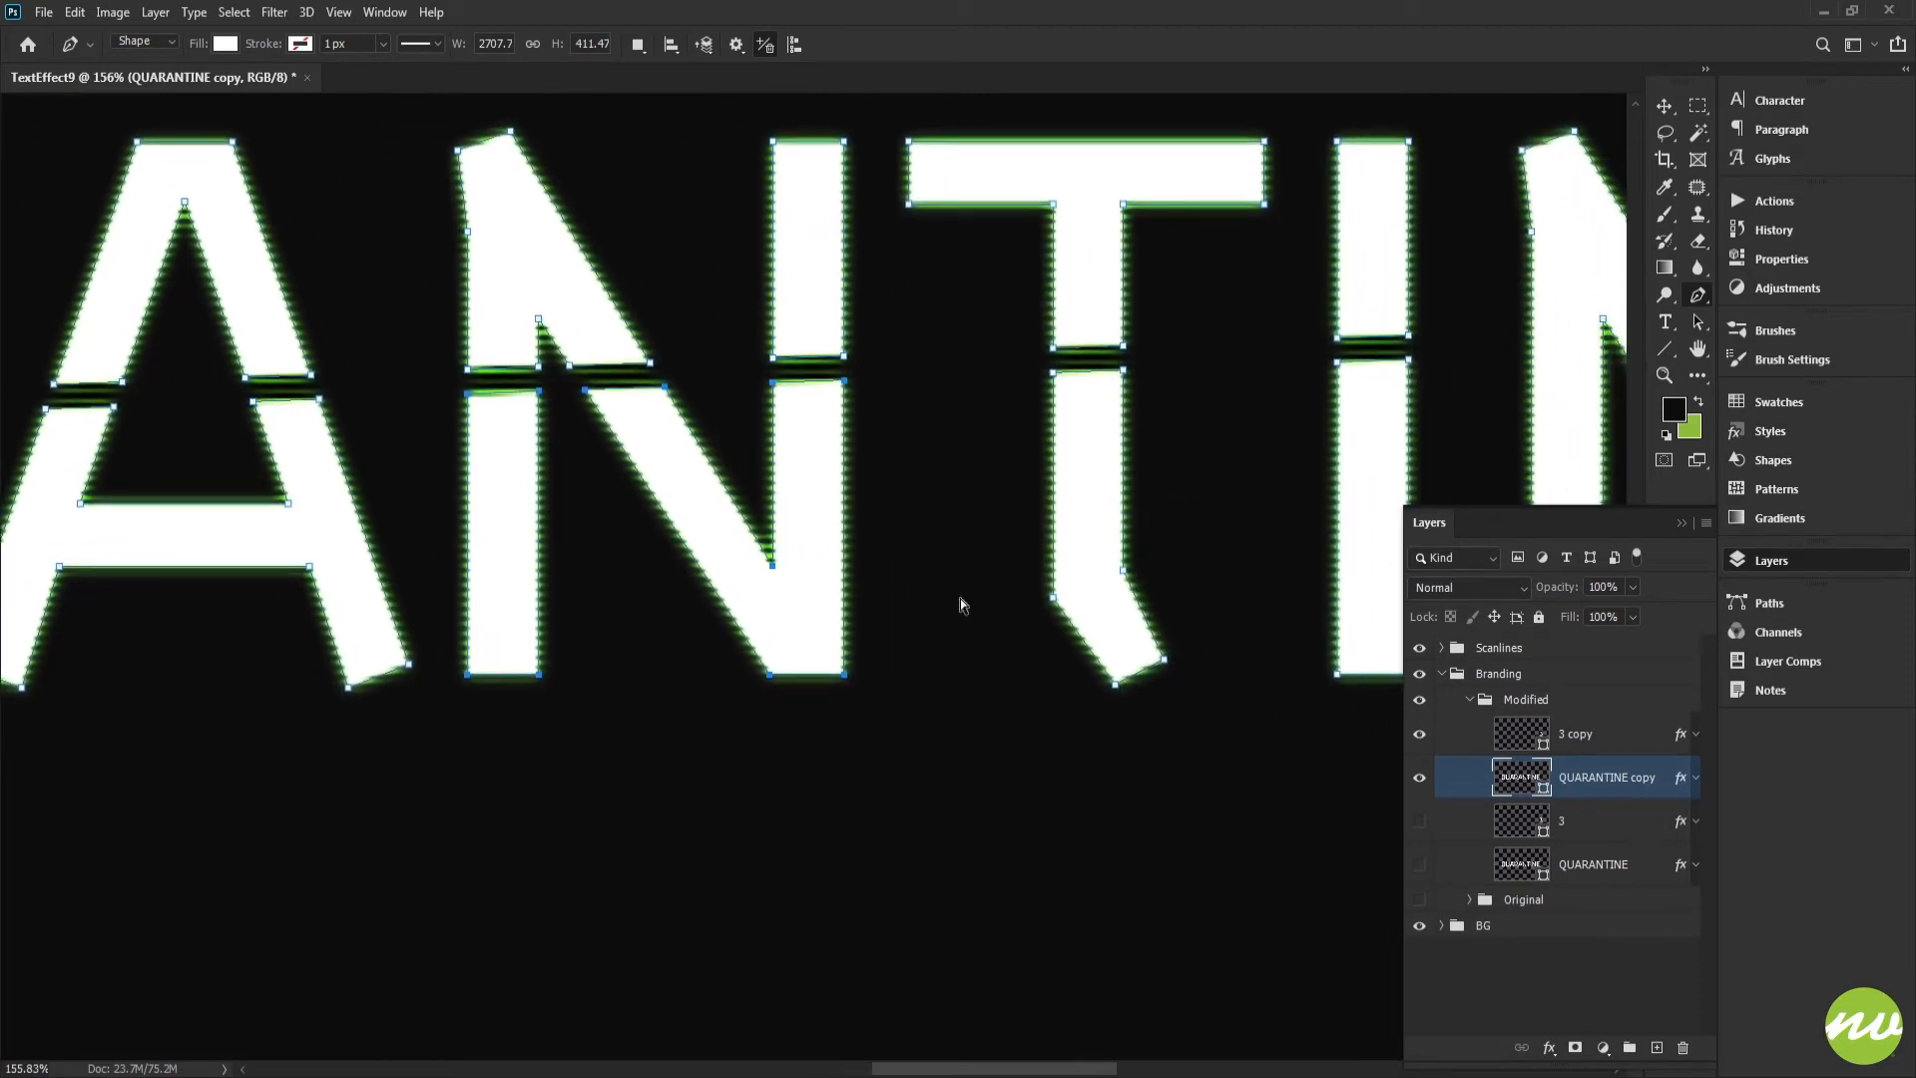
key(shift+Right)
key(shift+Right)
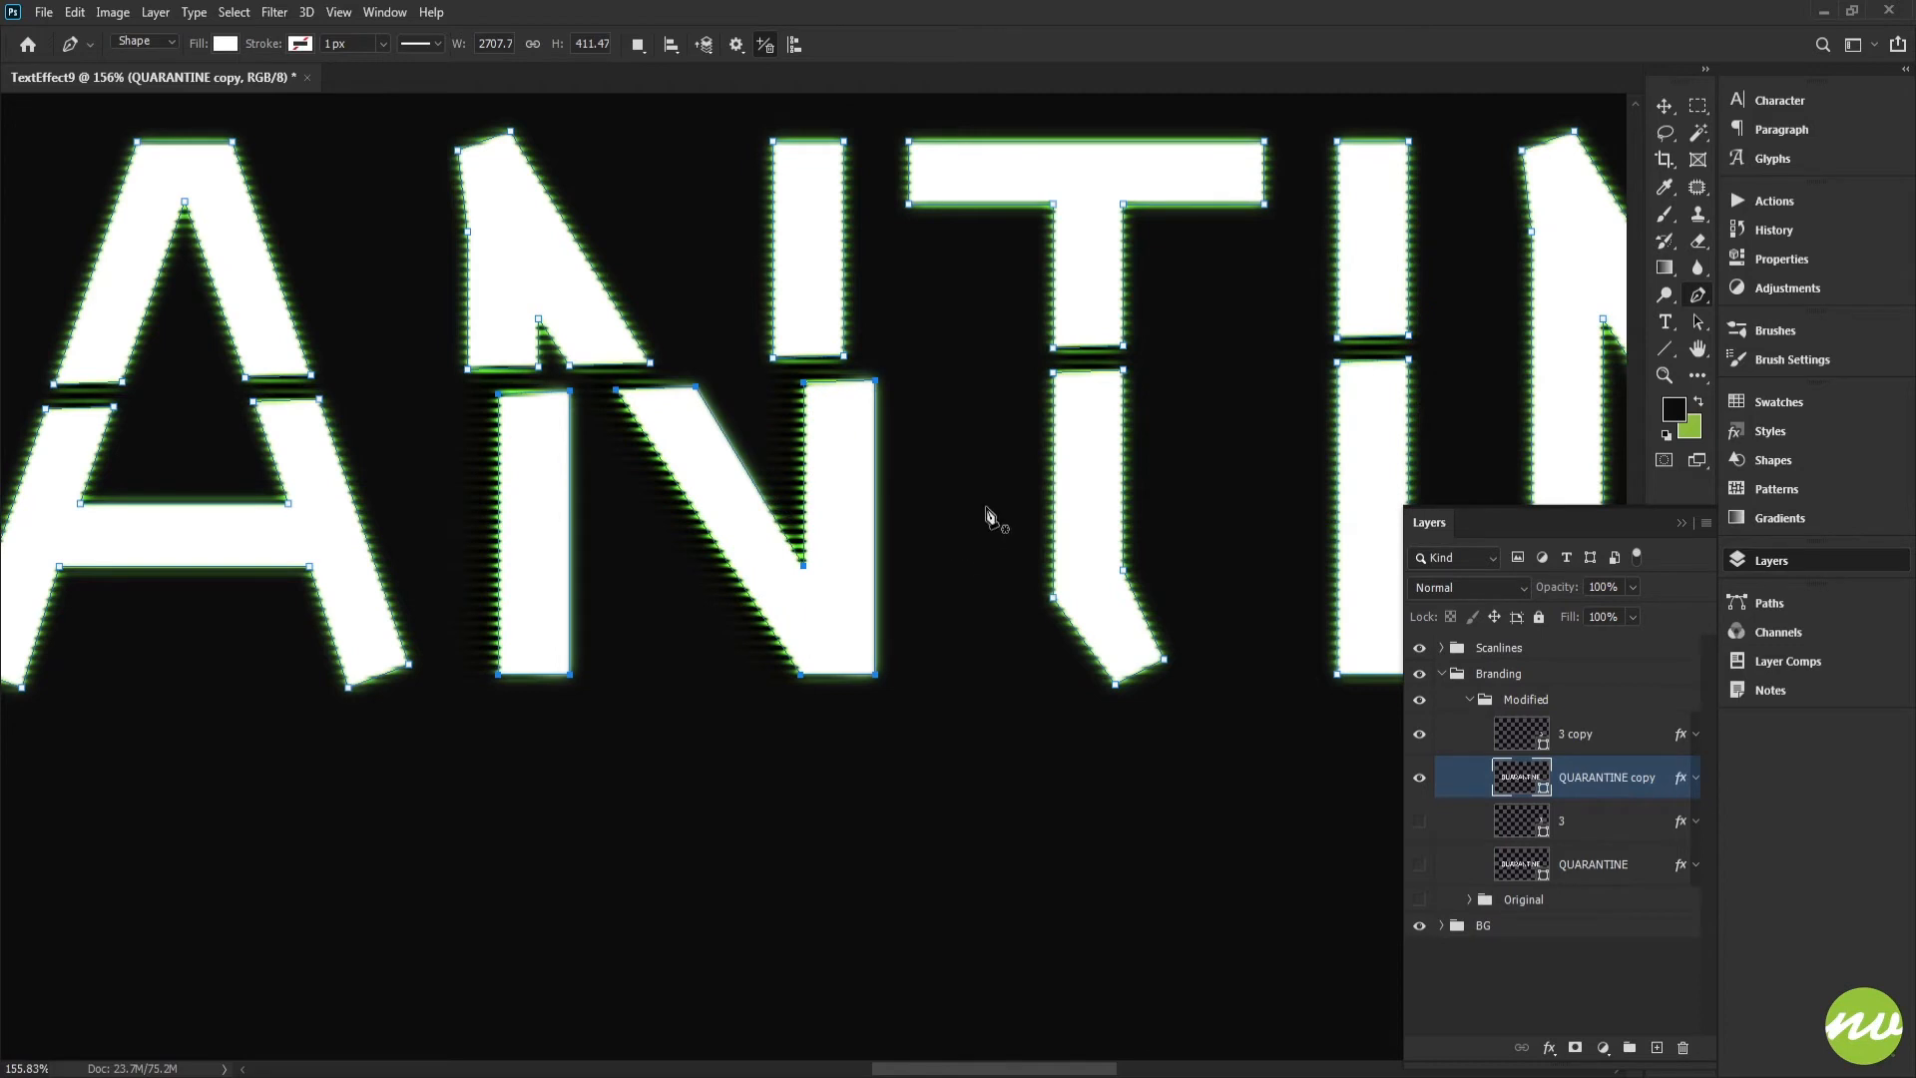
Select the upper piece of the I, shift it slightly to the left, and review the offset letters across the word.
drag(1171, 404, 906, 509)
ctrl+click(1151, 321)
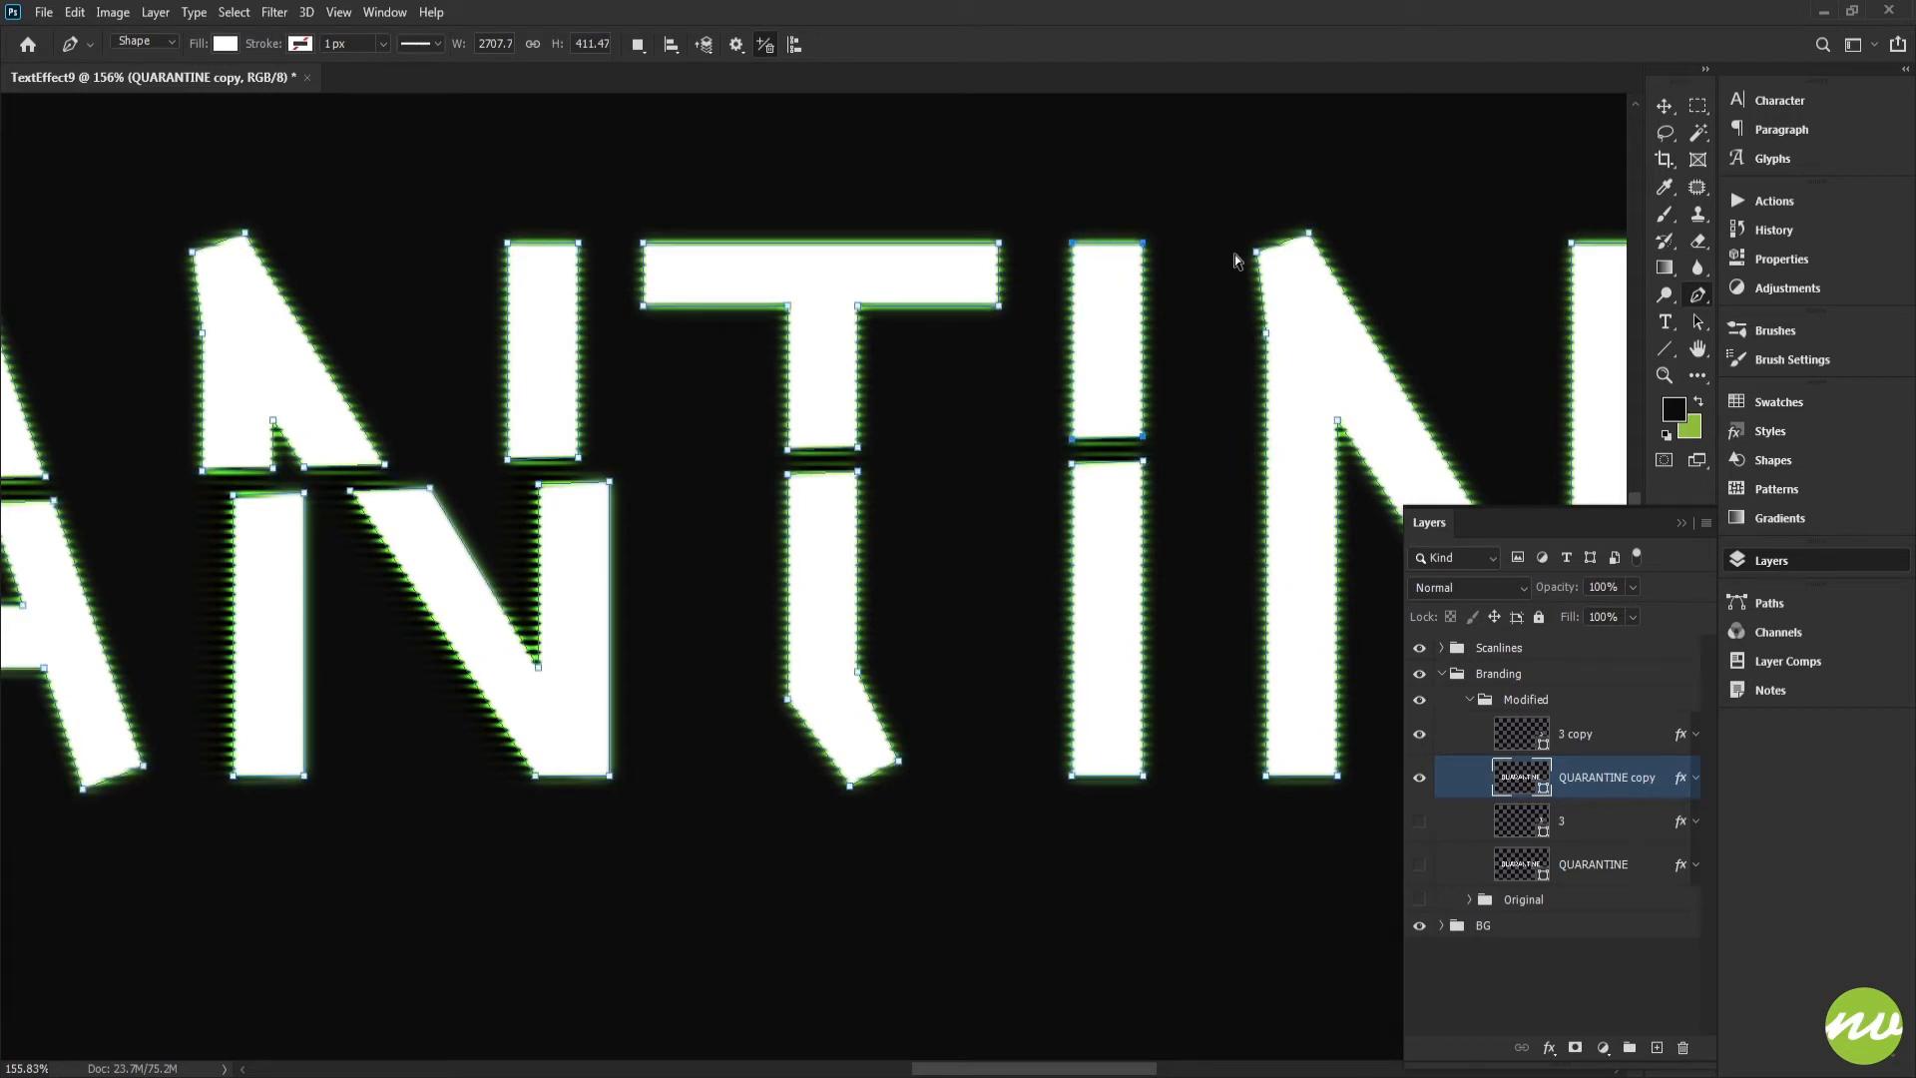
scroll(1218, 262, down, 3)
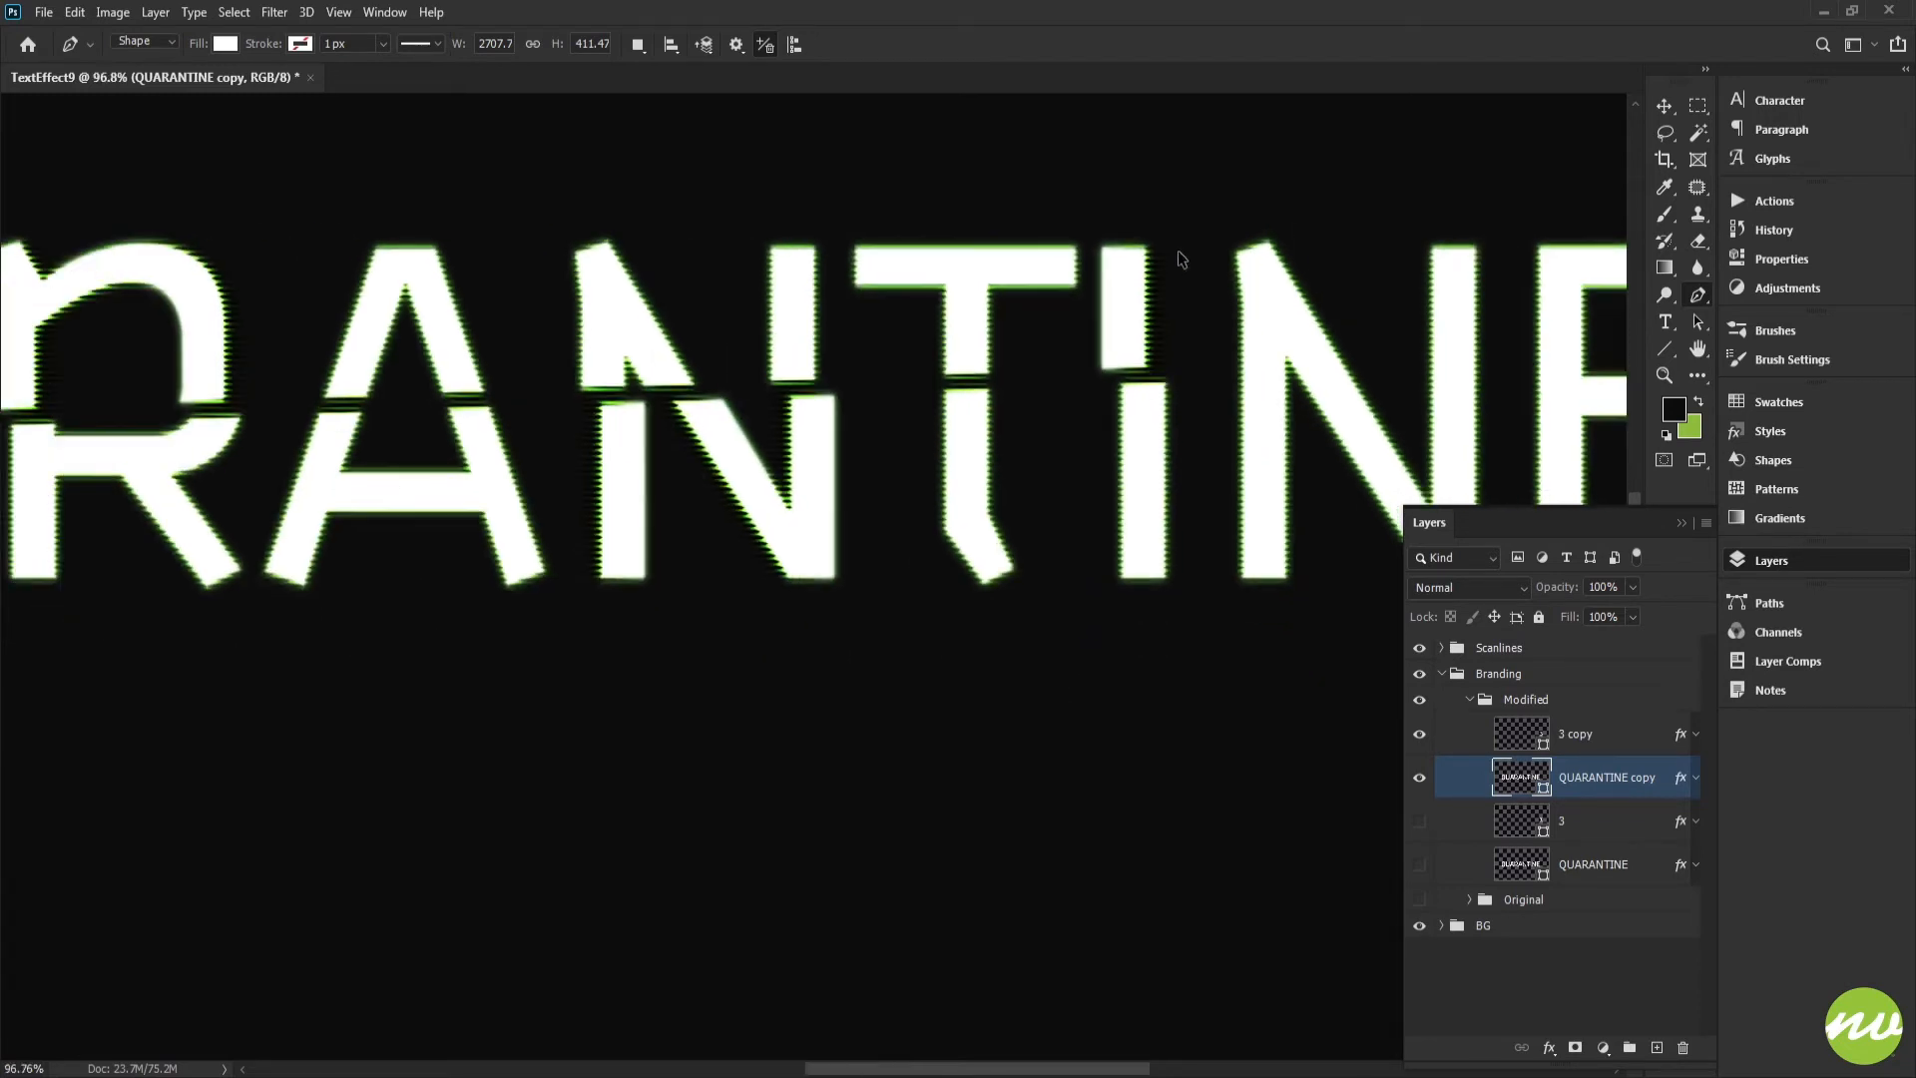
scroll(1020, 395, down, 3)
key(h)
mouse_move(801, 515)
mouse_down()
mouse_move(1004, 511)
mouse_move(810, 511)
mouse_up()
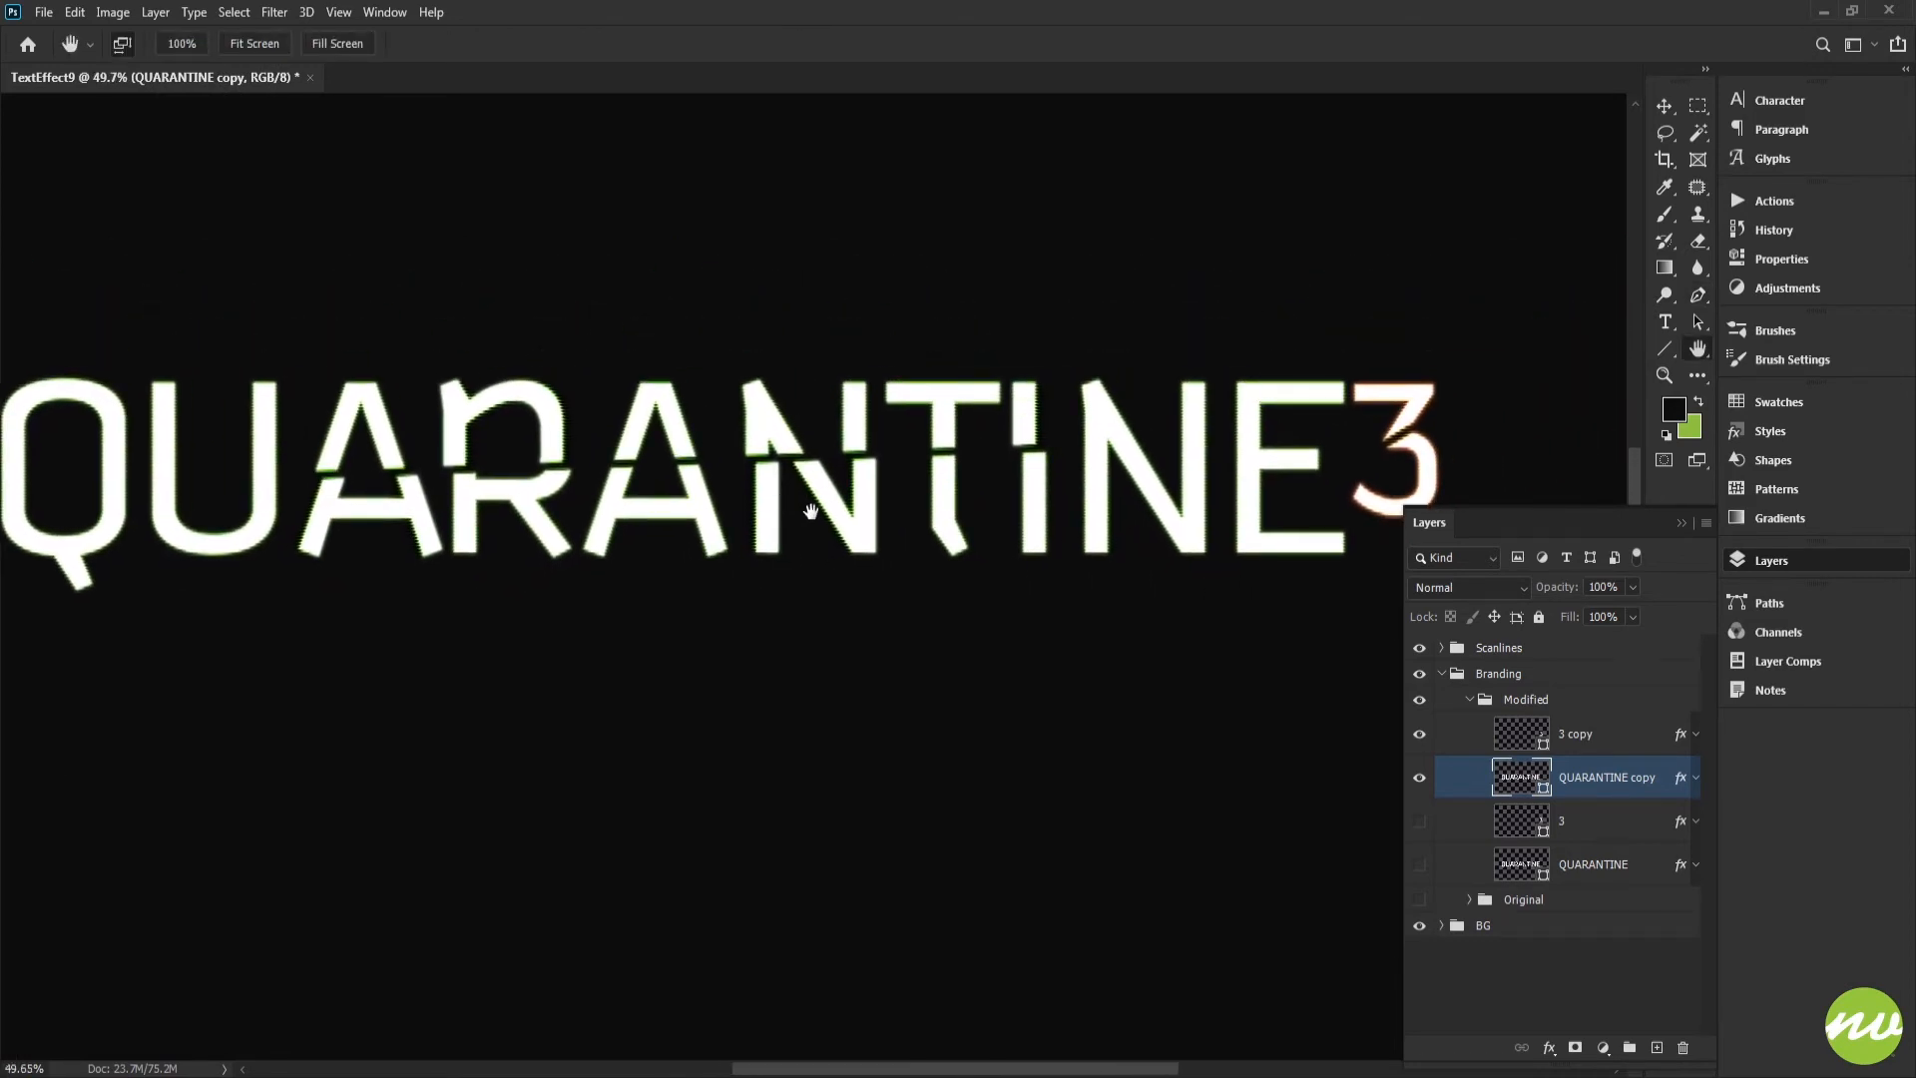
On the 3 copy layer, select the lower curve of the 3 below the cut and shift it slightly to the left.
click(1517, 743)
drag(1198, 517, 800, 514)
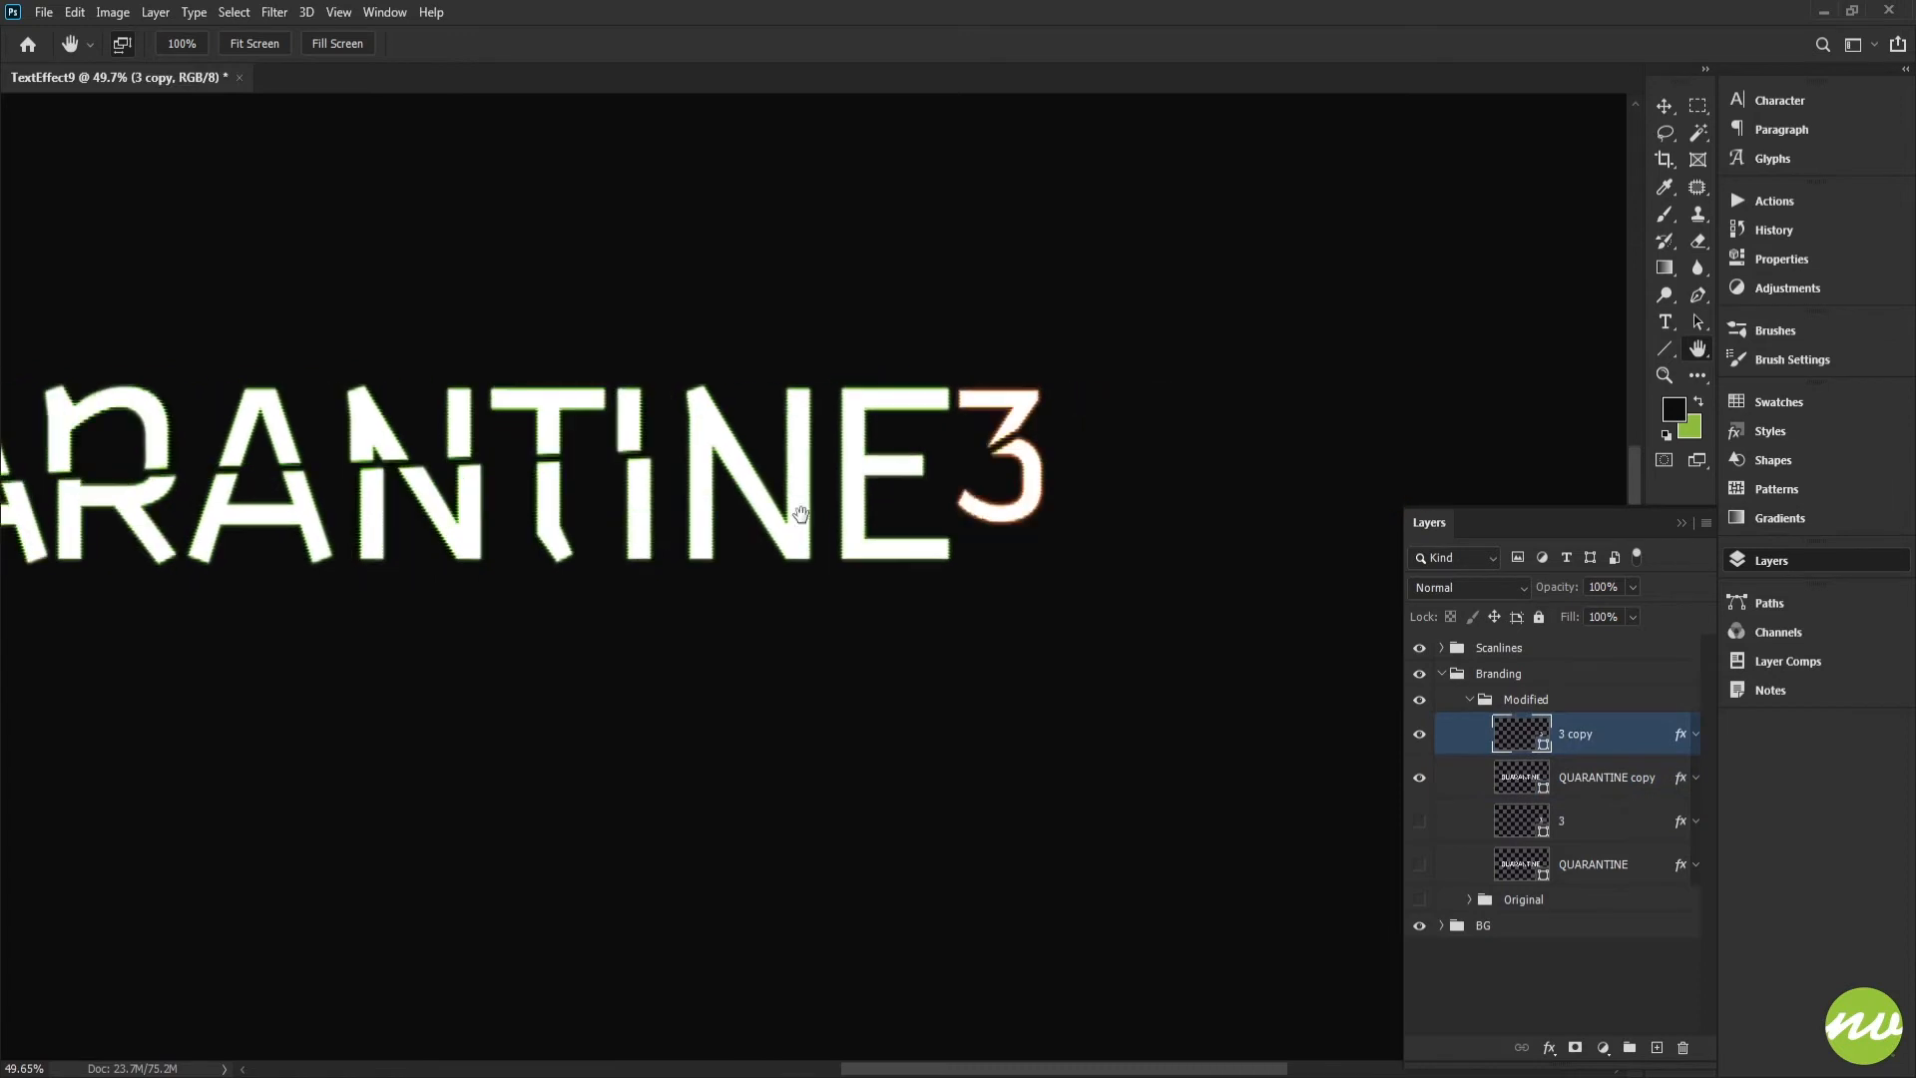
scroll(1035, 517, up, 5)
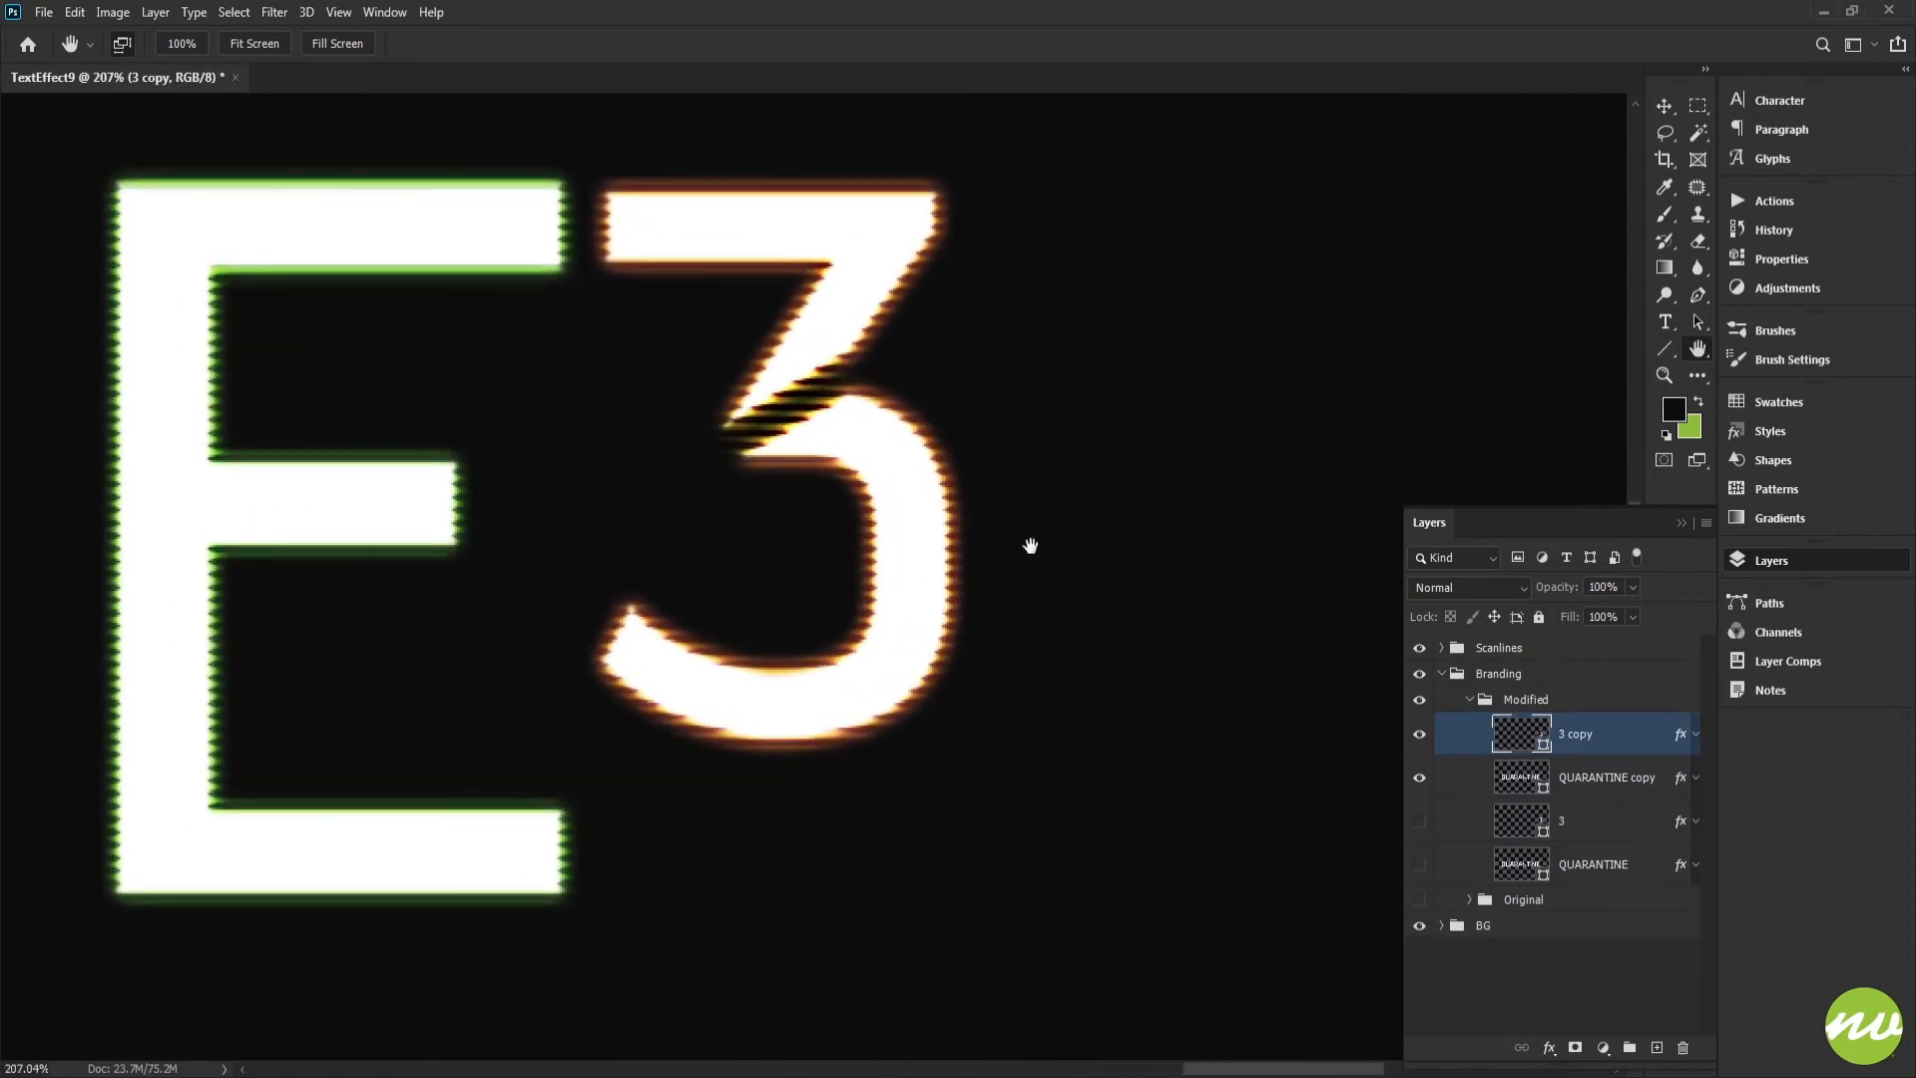
drag(1030, 546, 1159, 500)
key(p)
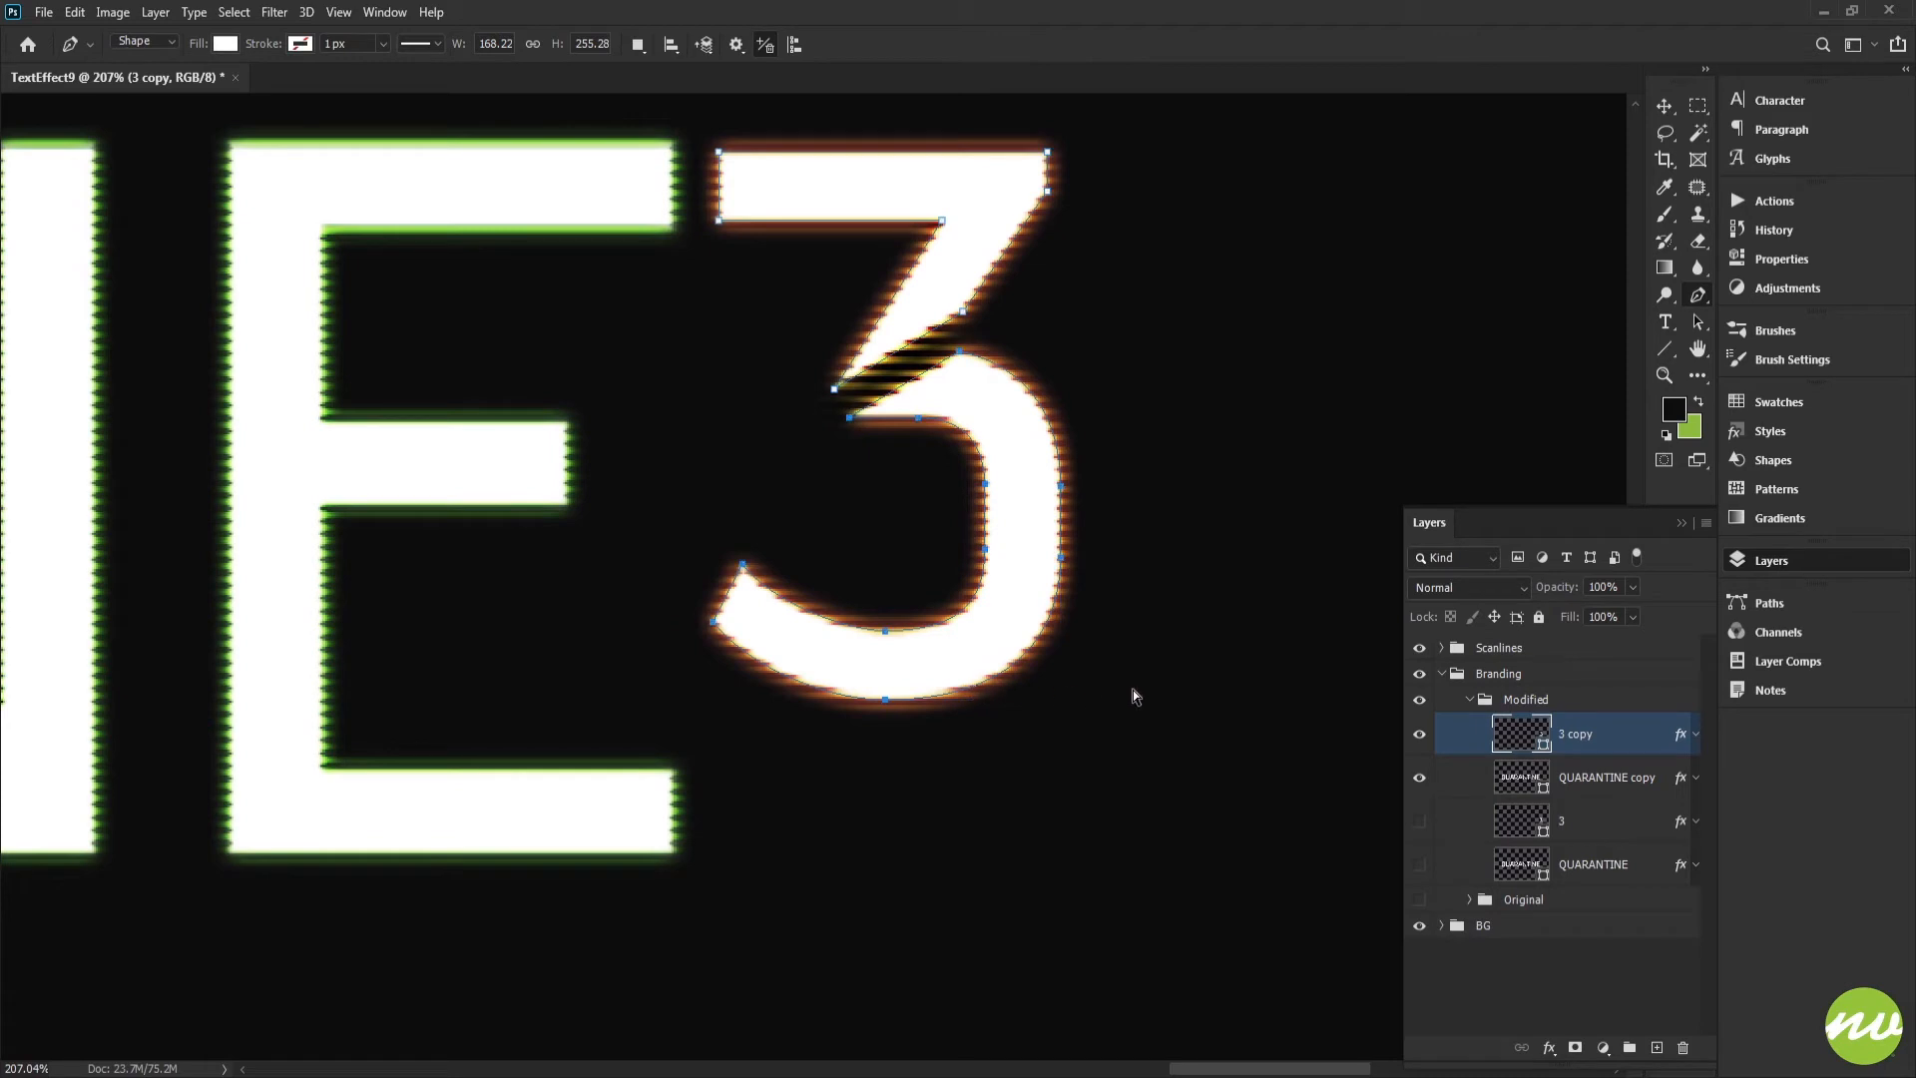
key(shift+Right)
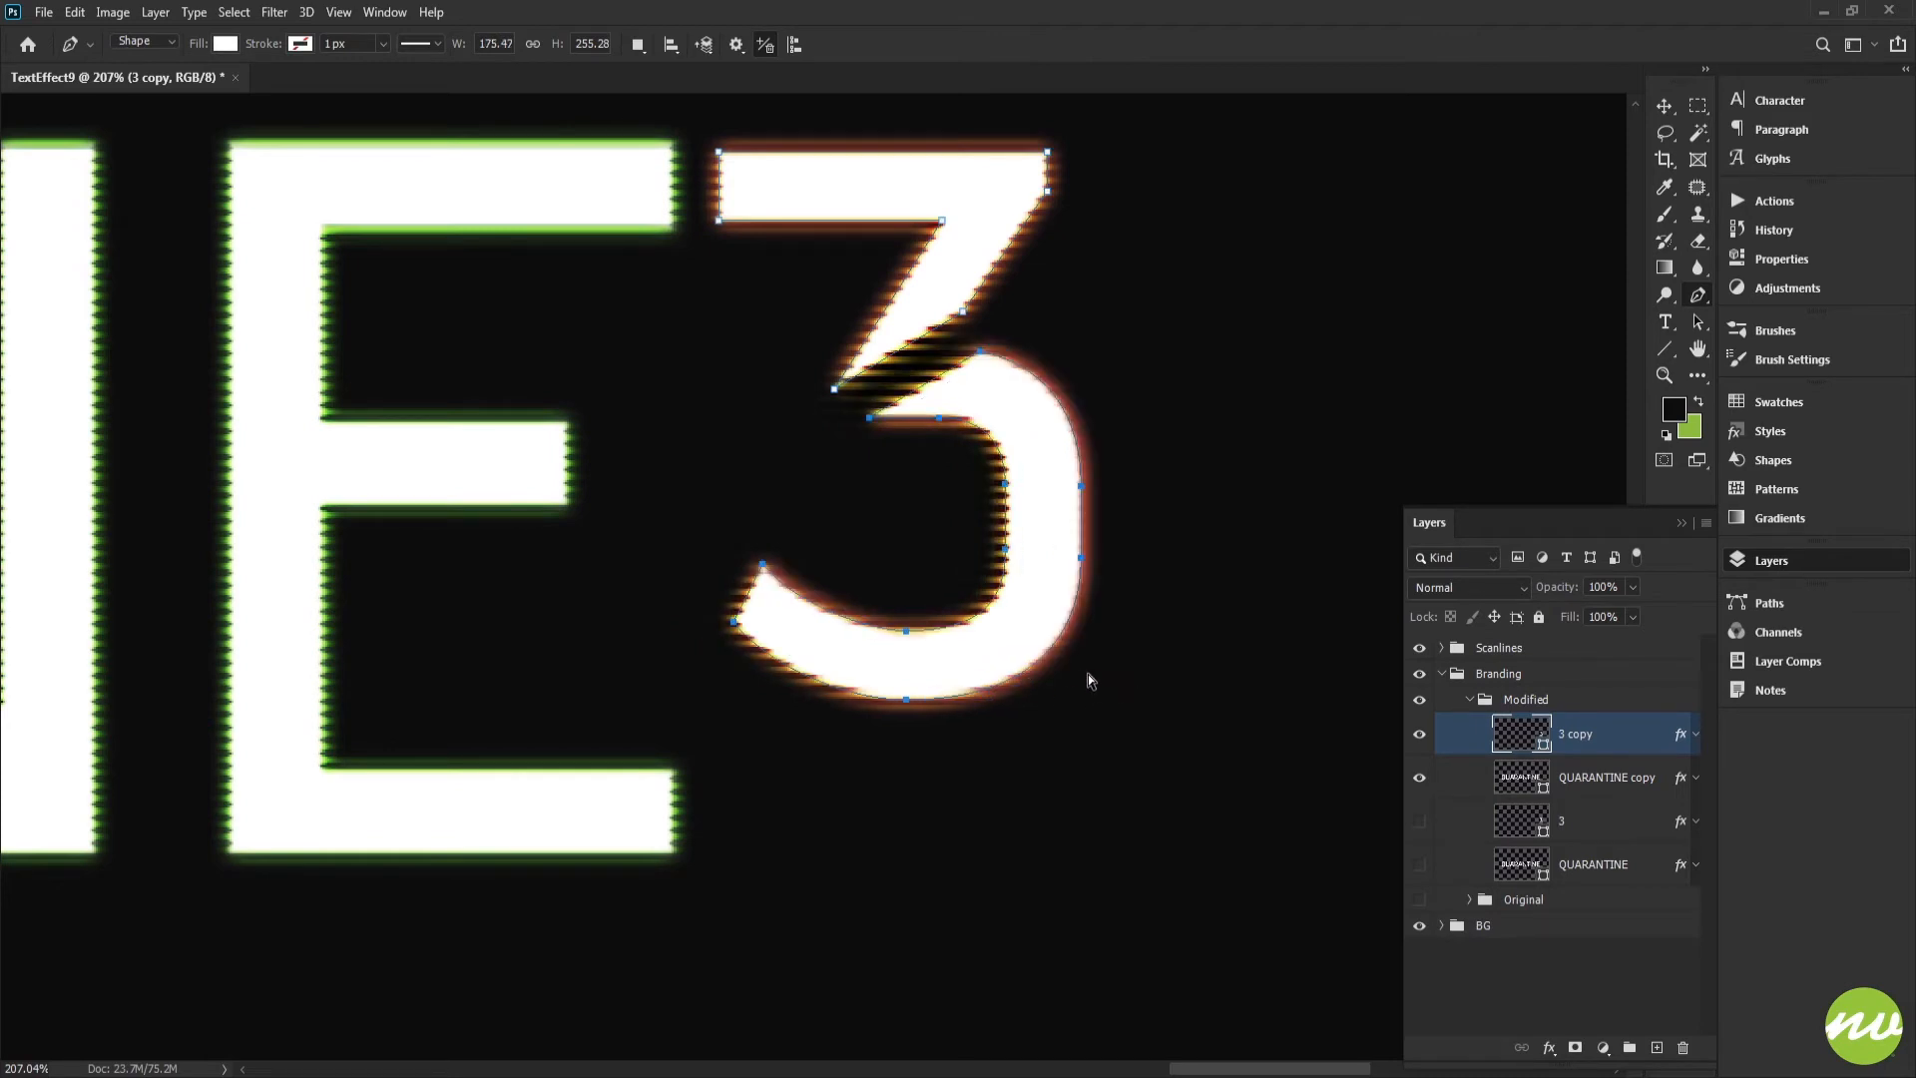
drag(1015, 599, 1076, 628)
key(shift+Left)
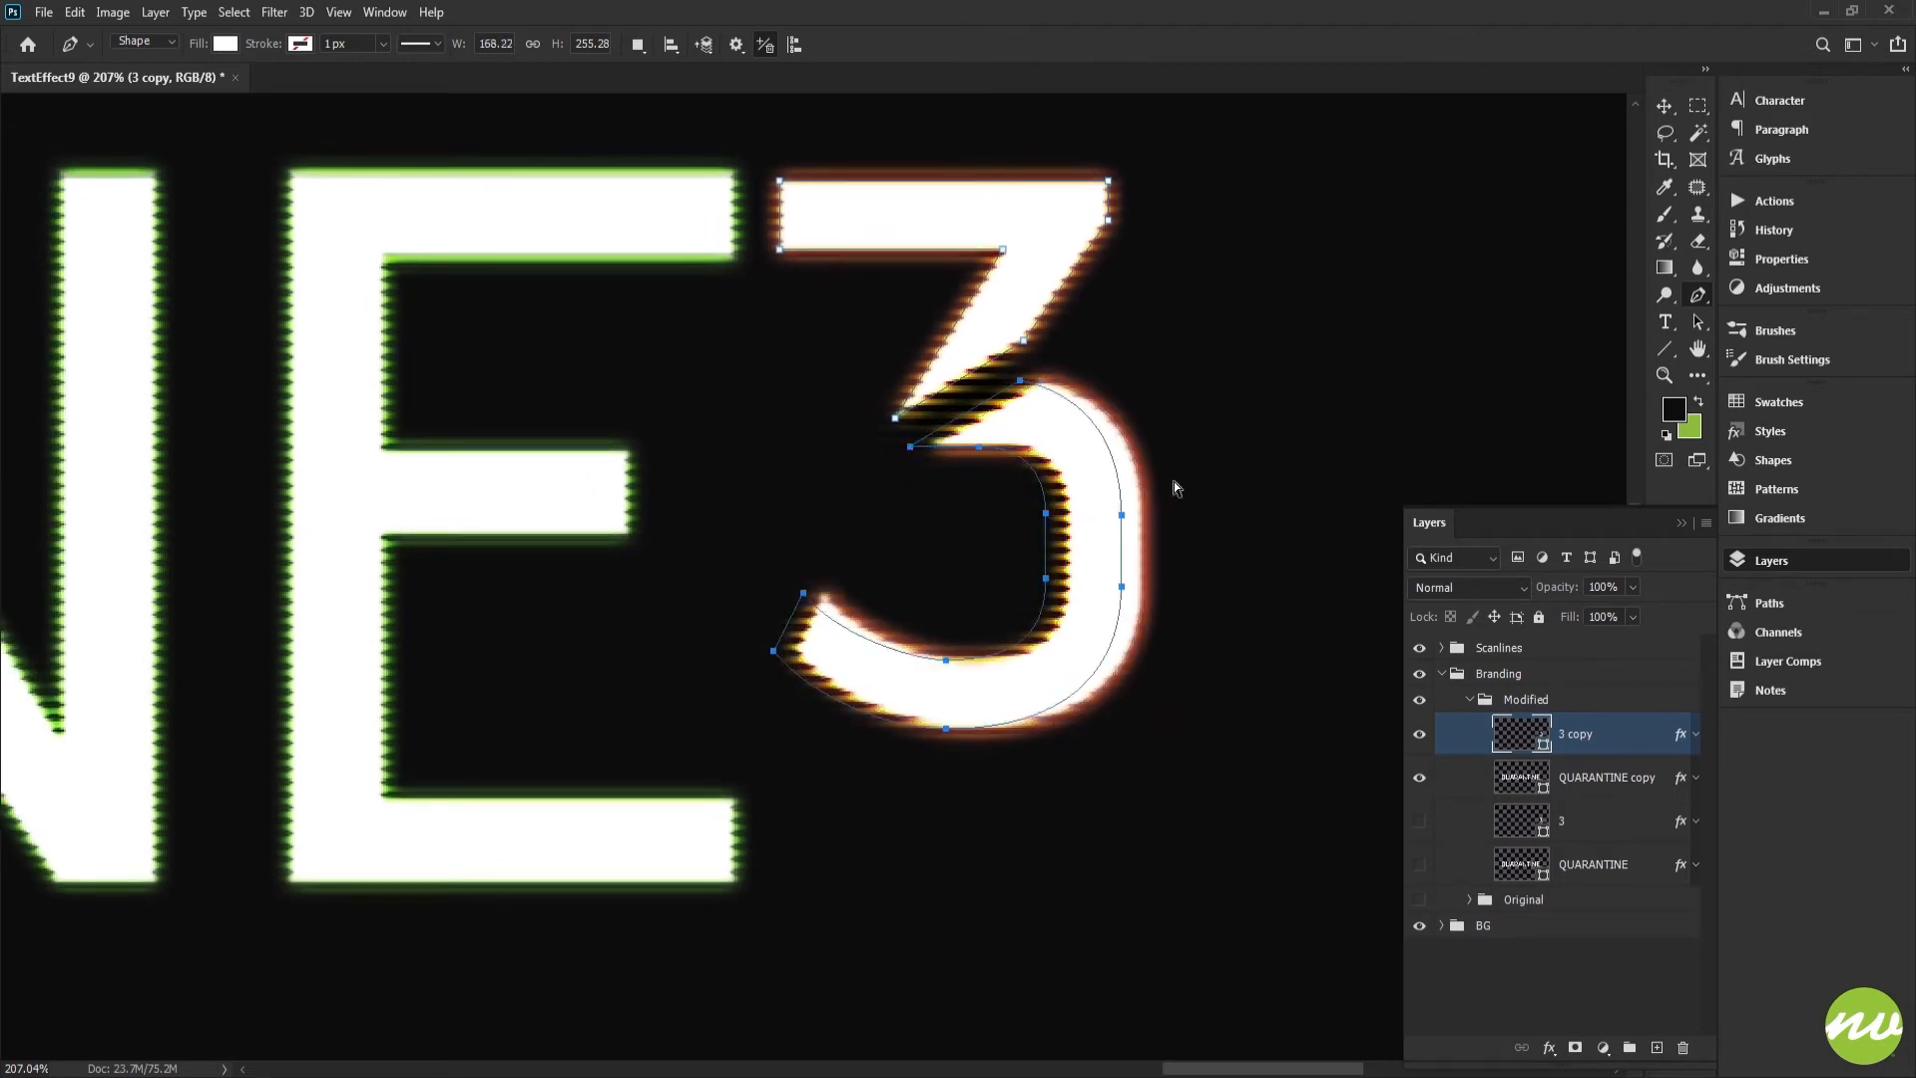
key(shift+Left)
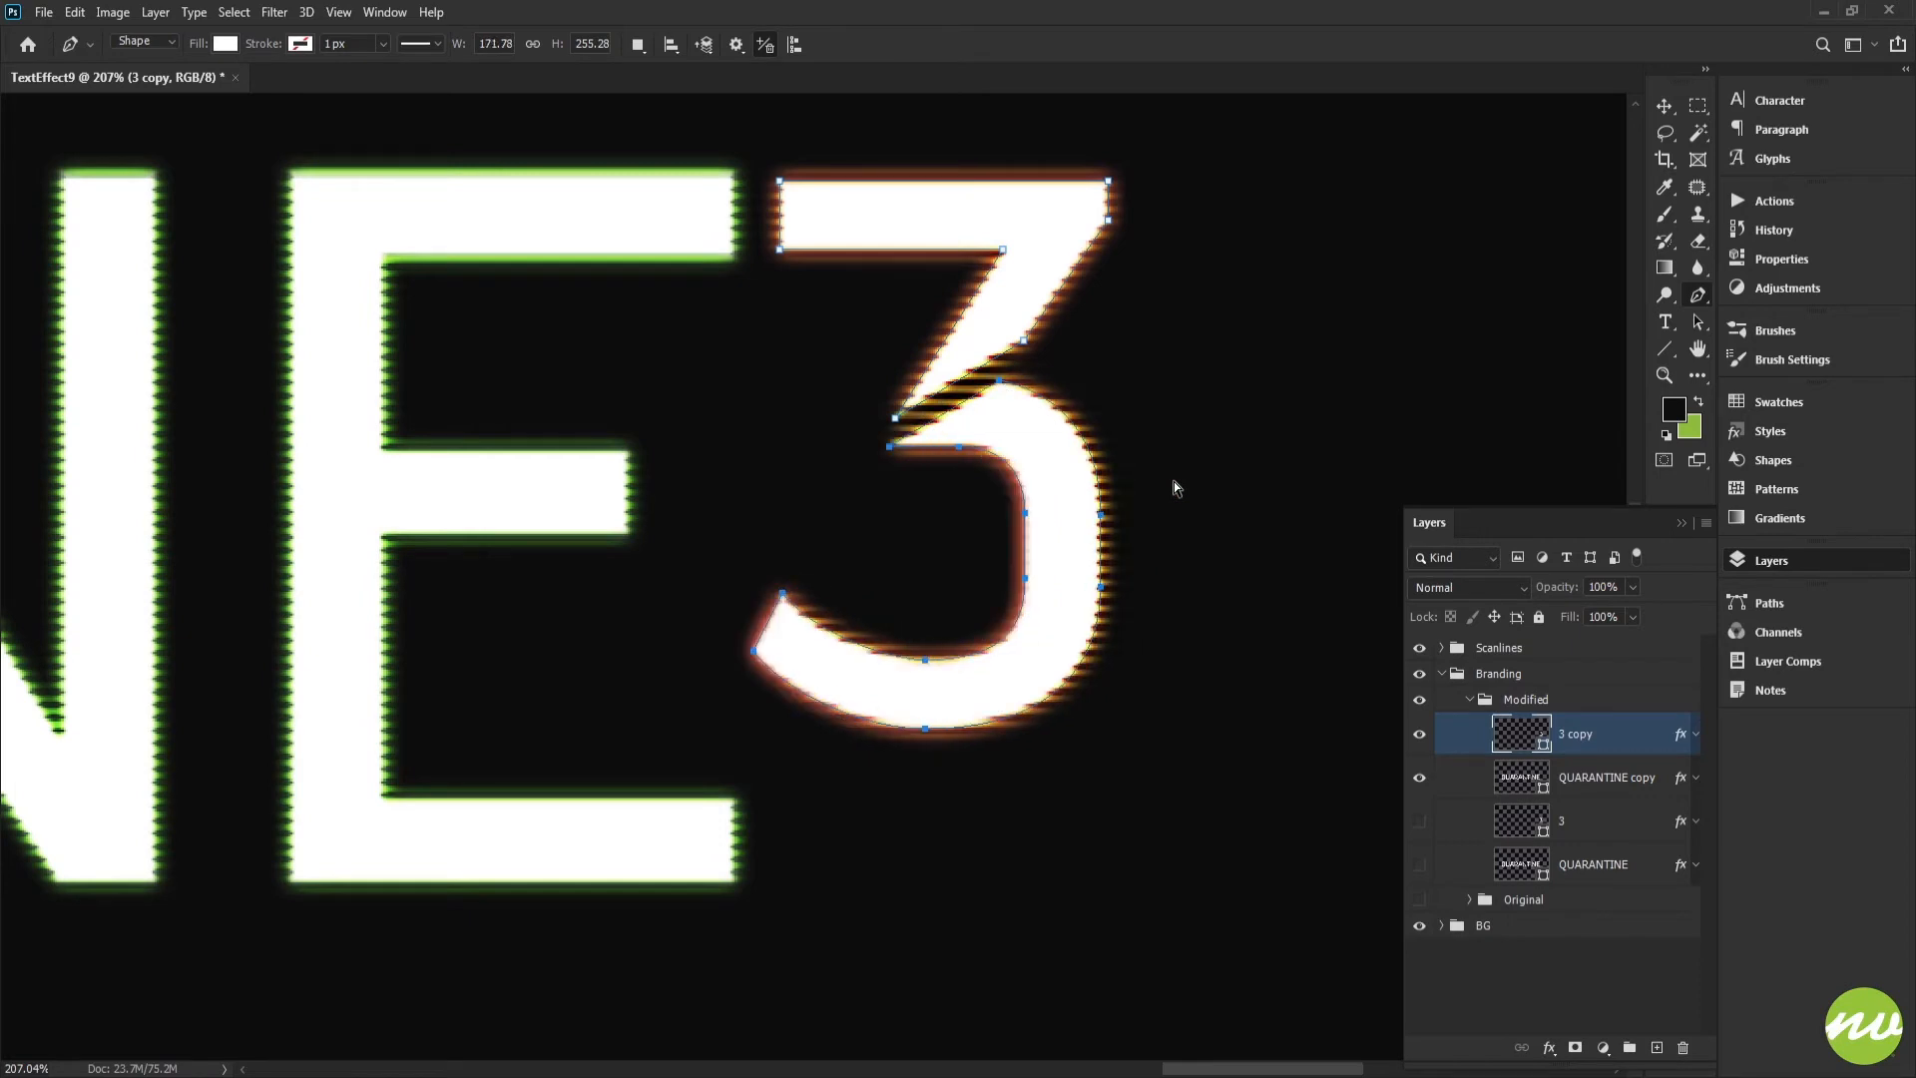
Select the upper piece of the 3 above the cut and shift it 10 px to the right.
ctrl+click(1122, 313)
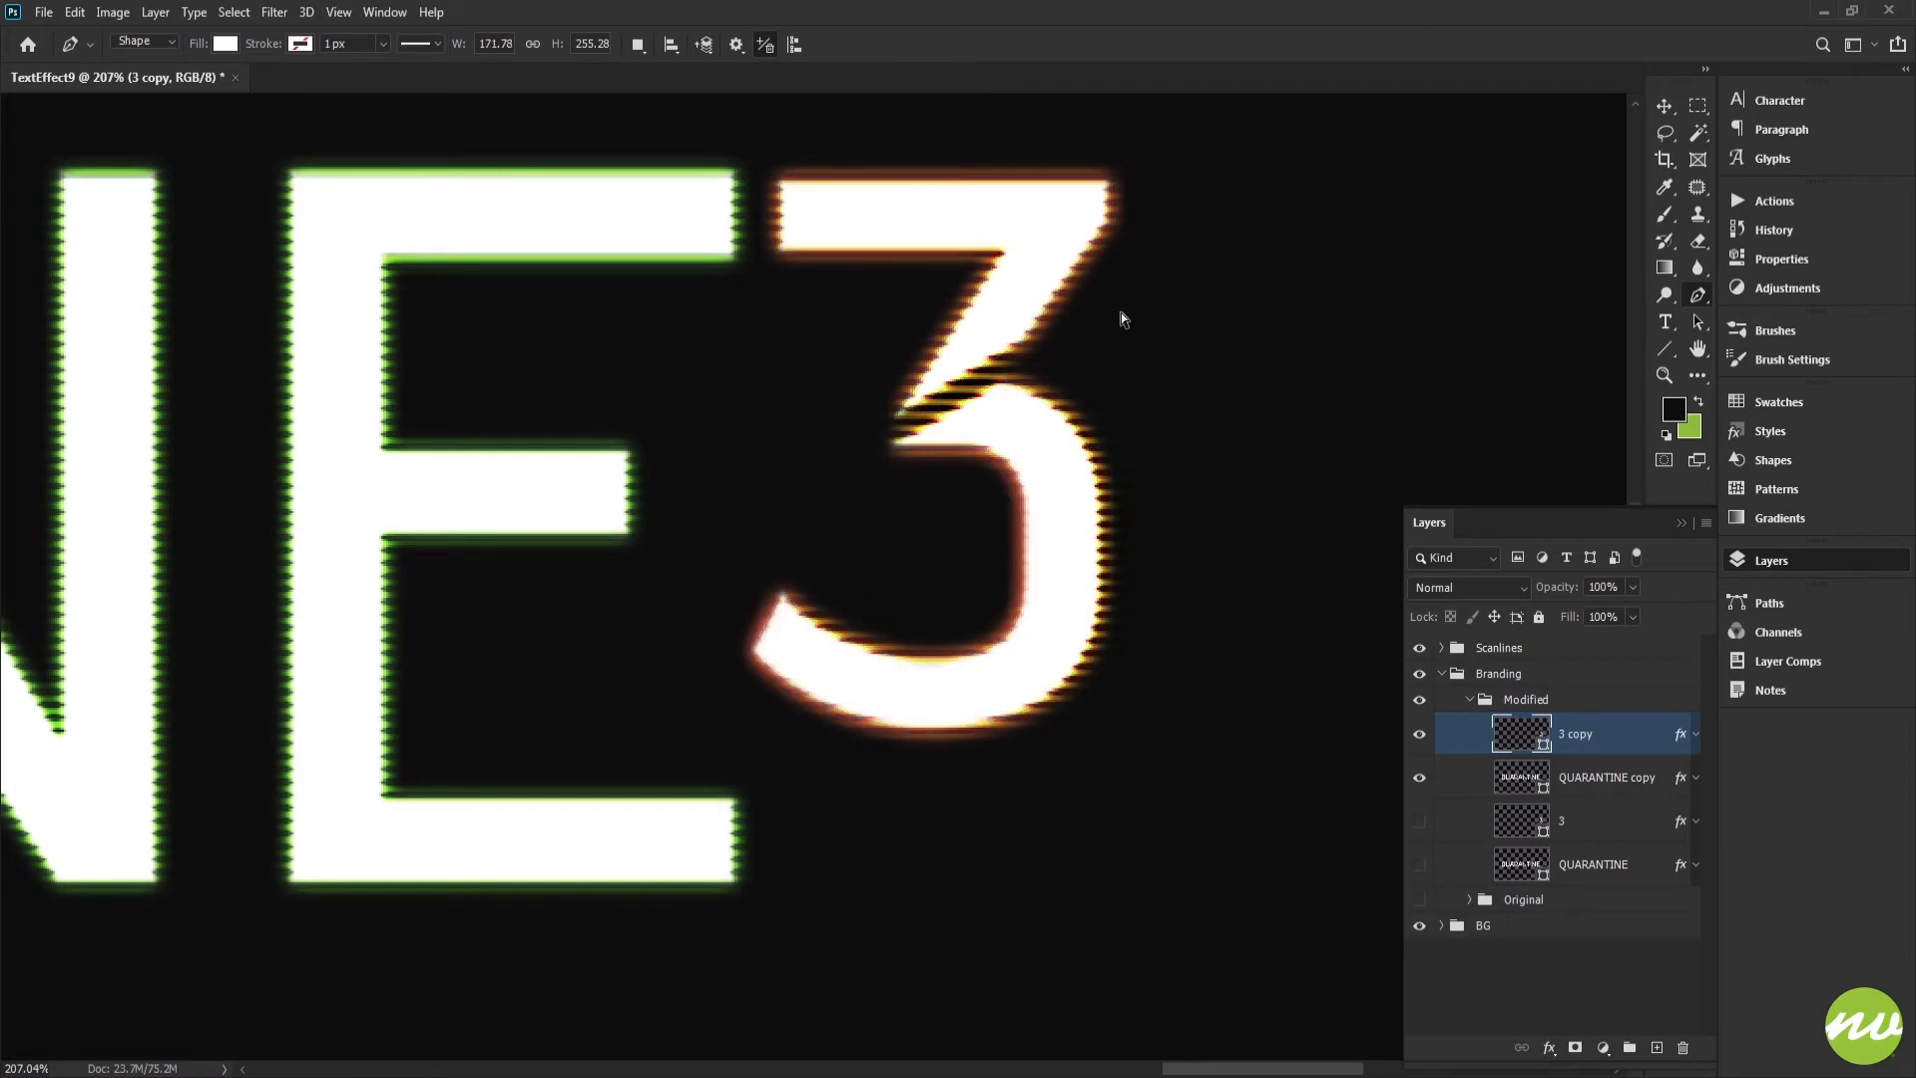
ctrl+click(1050, 284)
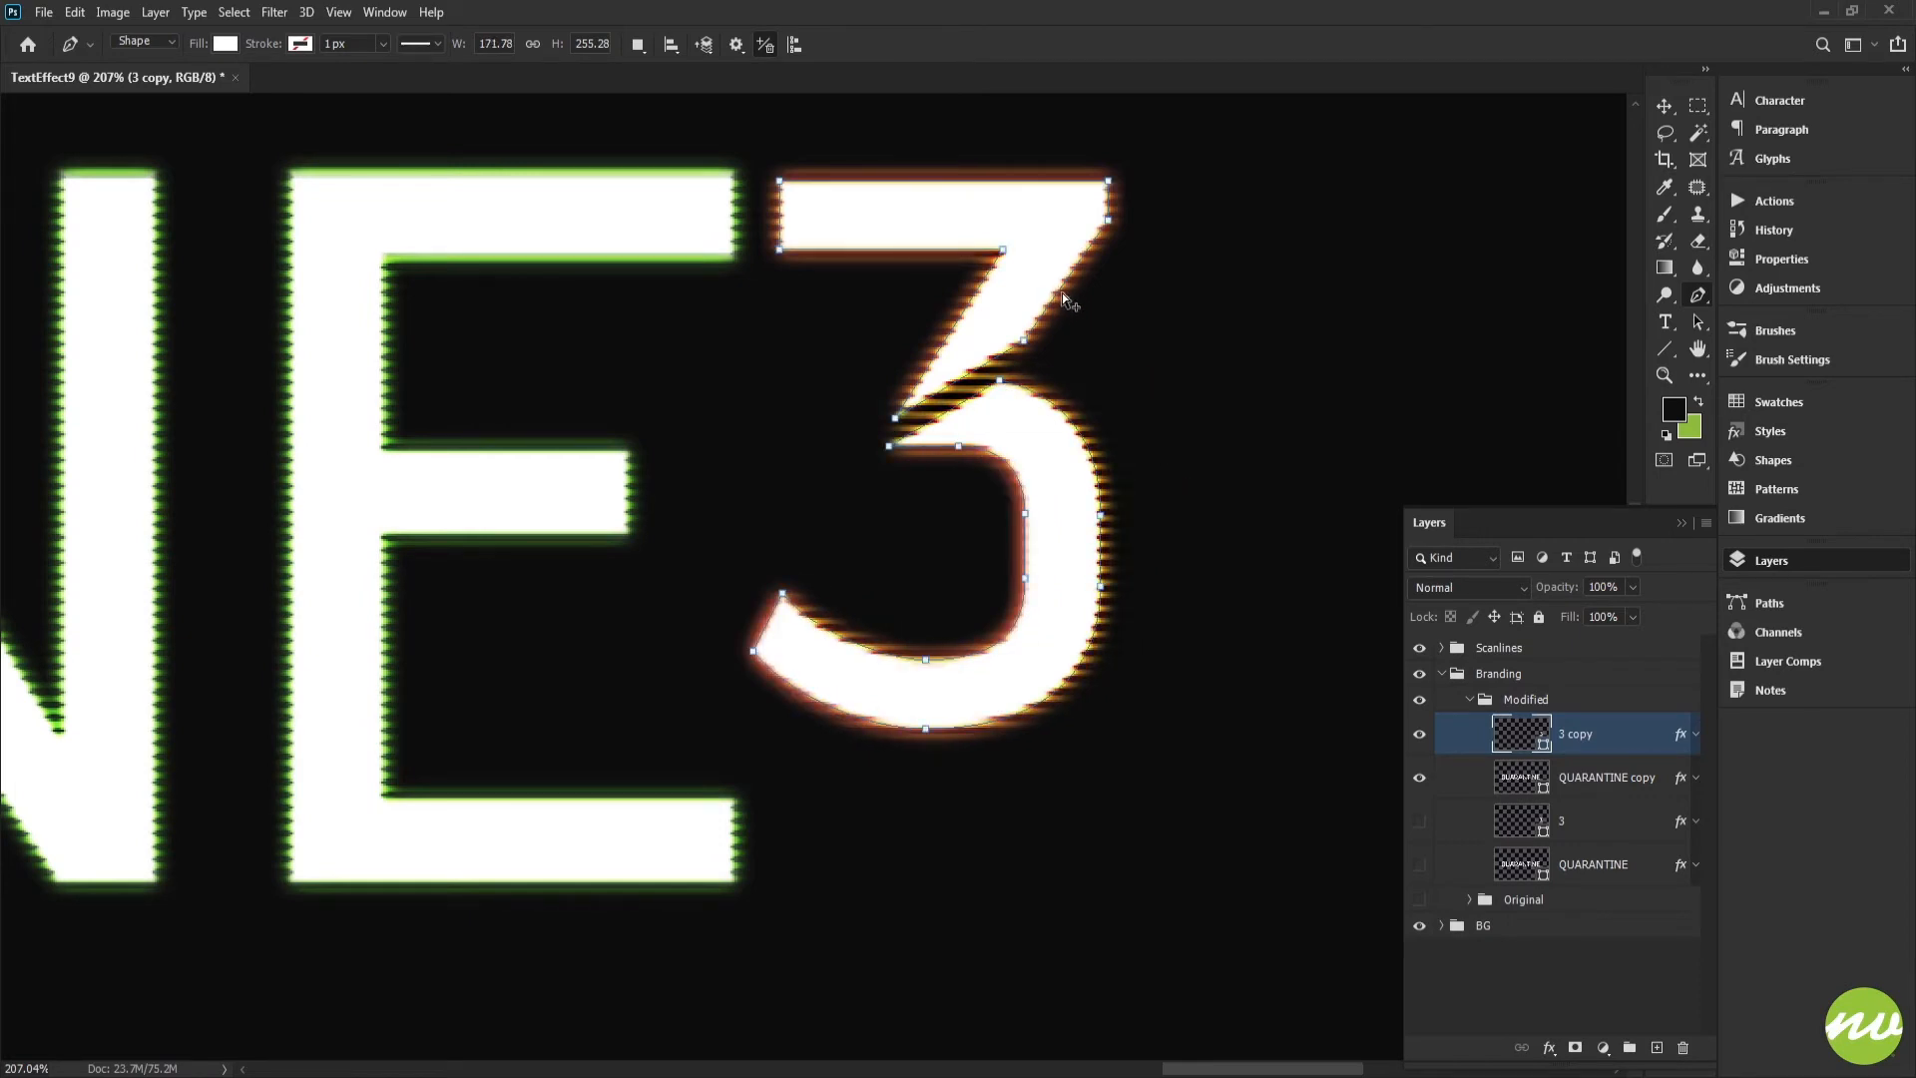
key(shift+Right)
ctrl+click(1154, 324)
Examine the offset letter pieces across the whole word and the superscript 3 at 100% zoom.
scroll(1152, 325, down, 10)
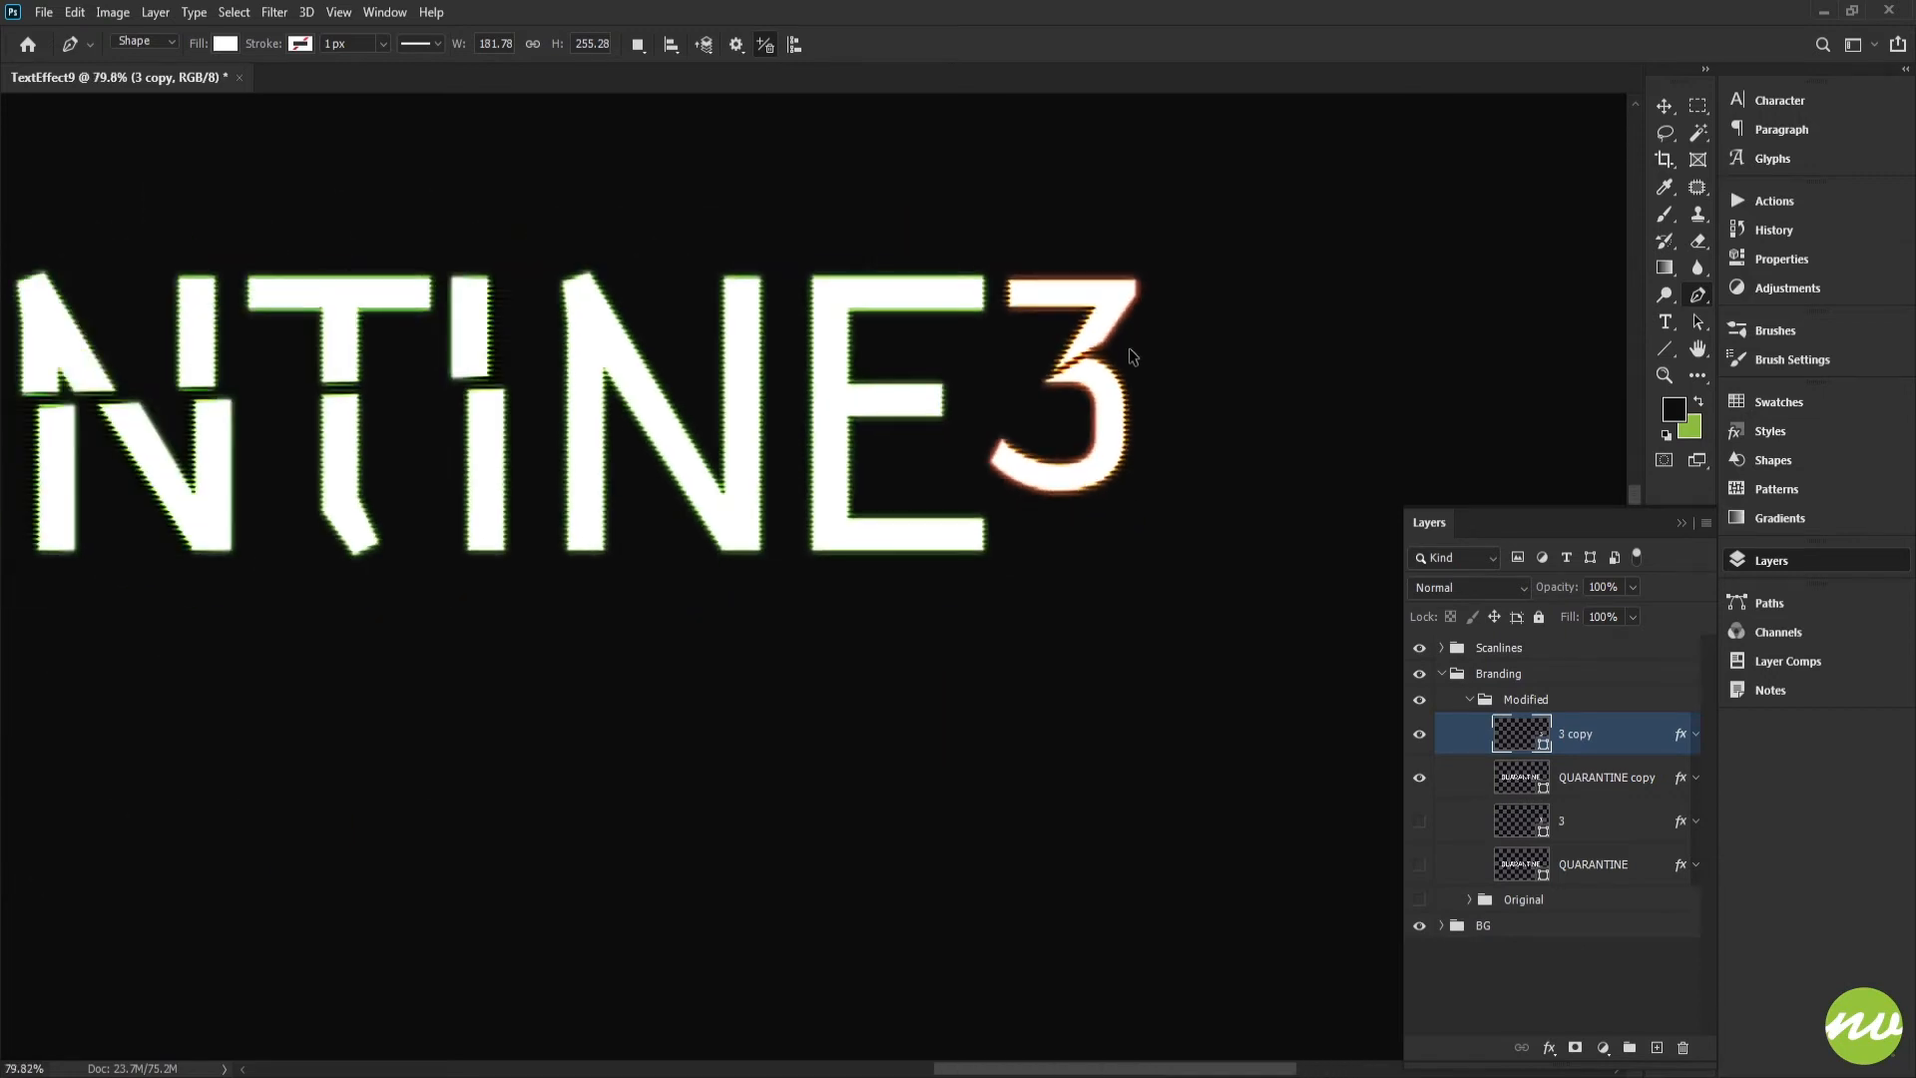
scroll(1094, 406, up, 2)
key(h)
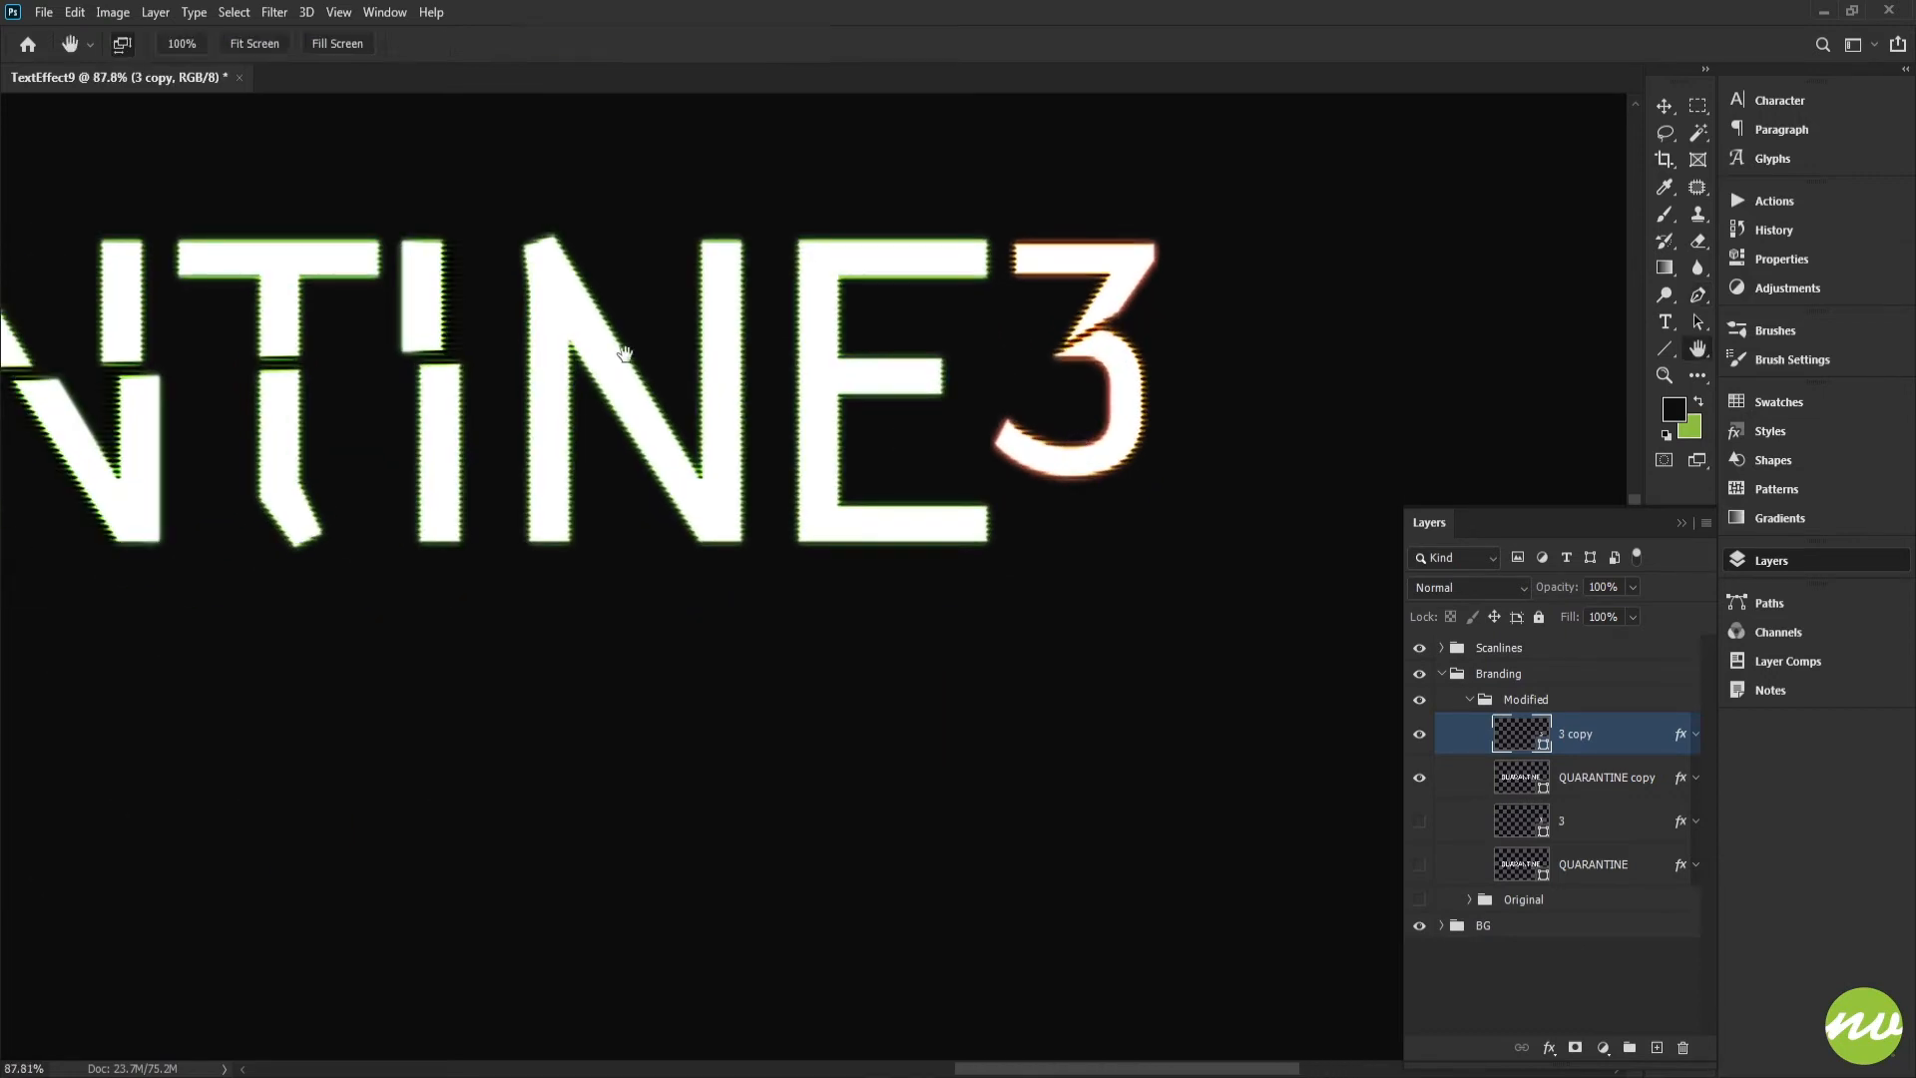
click(234, 48)
click(180, 48)
drag(710, 474, 1288, 416)
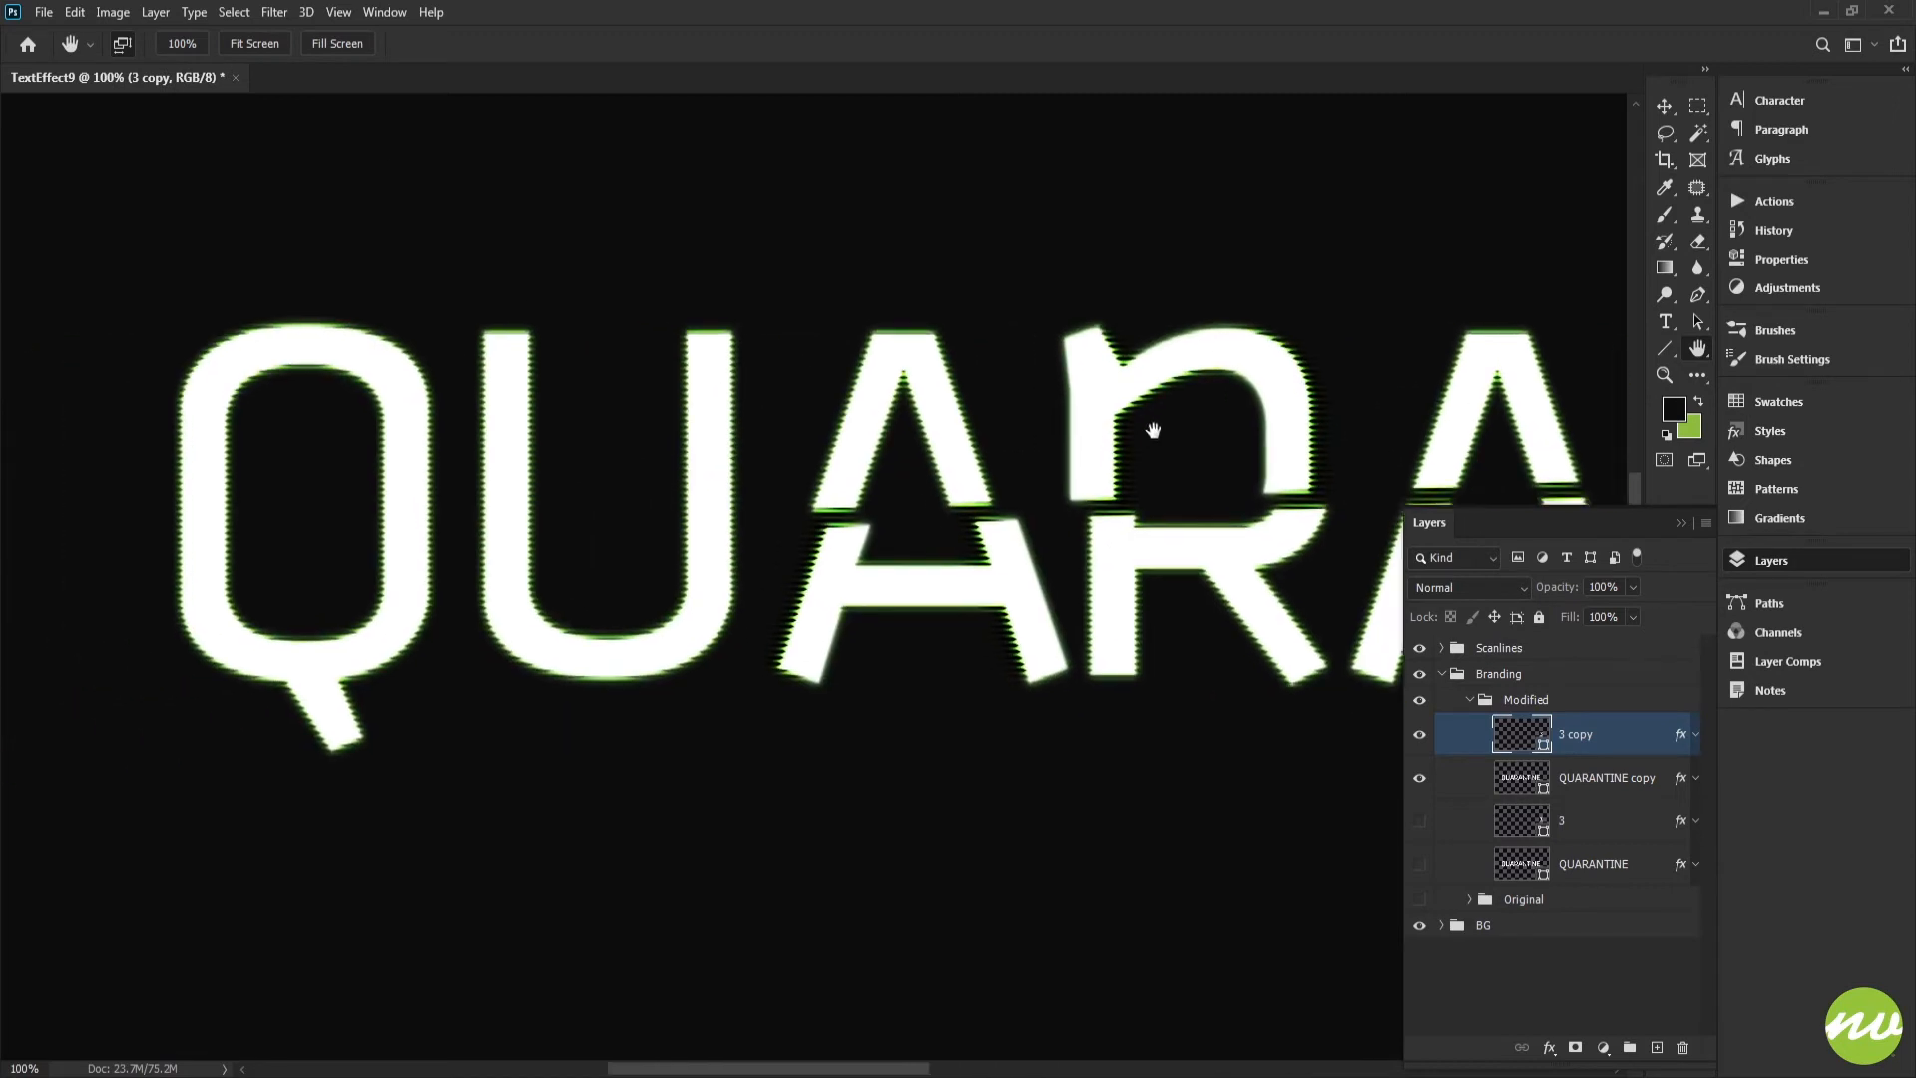
drag(1147, 415, 801, 384)
drag(1242, 403, 1227, 513)
Select the QUARANTINE copy layer and examine which layer effects are applied to it.
click(1550, 787)
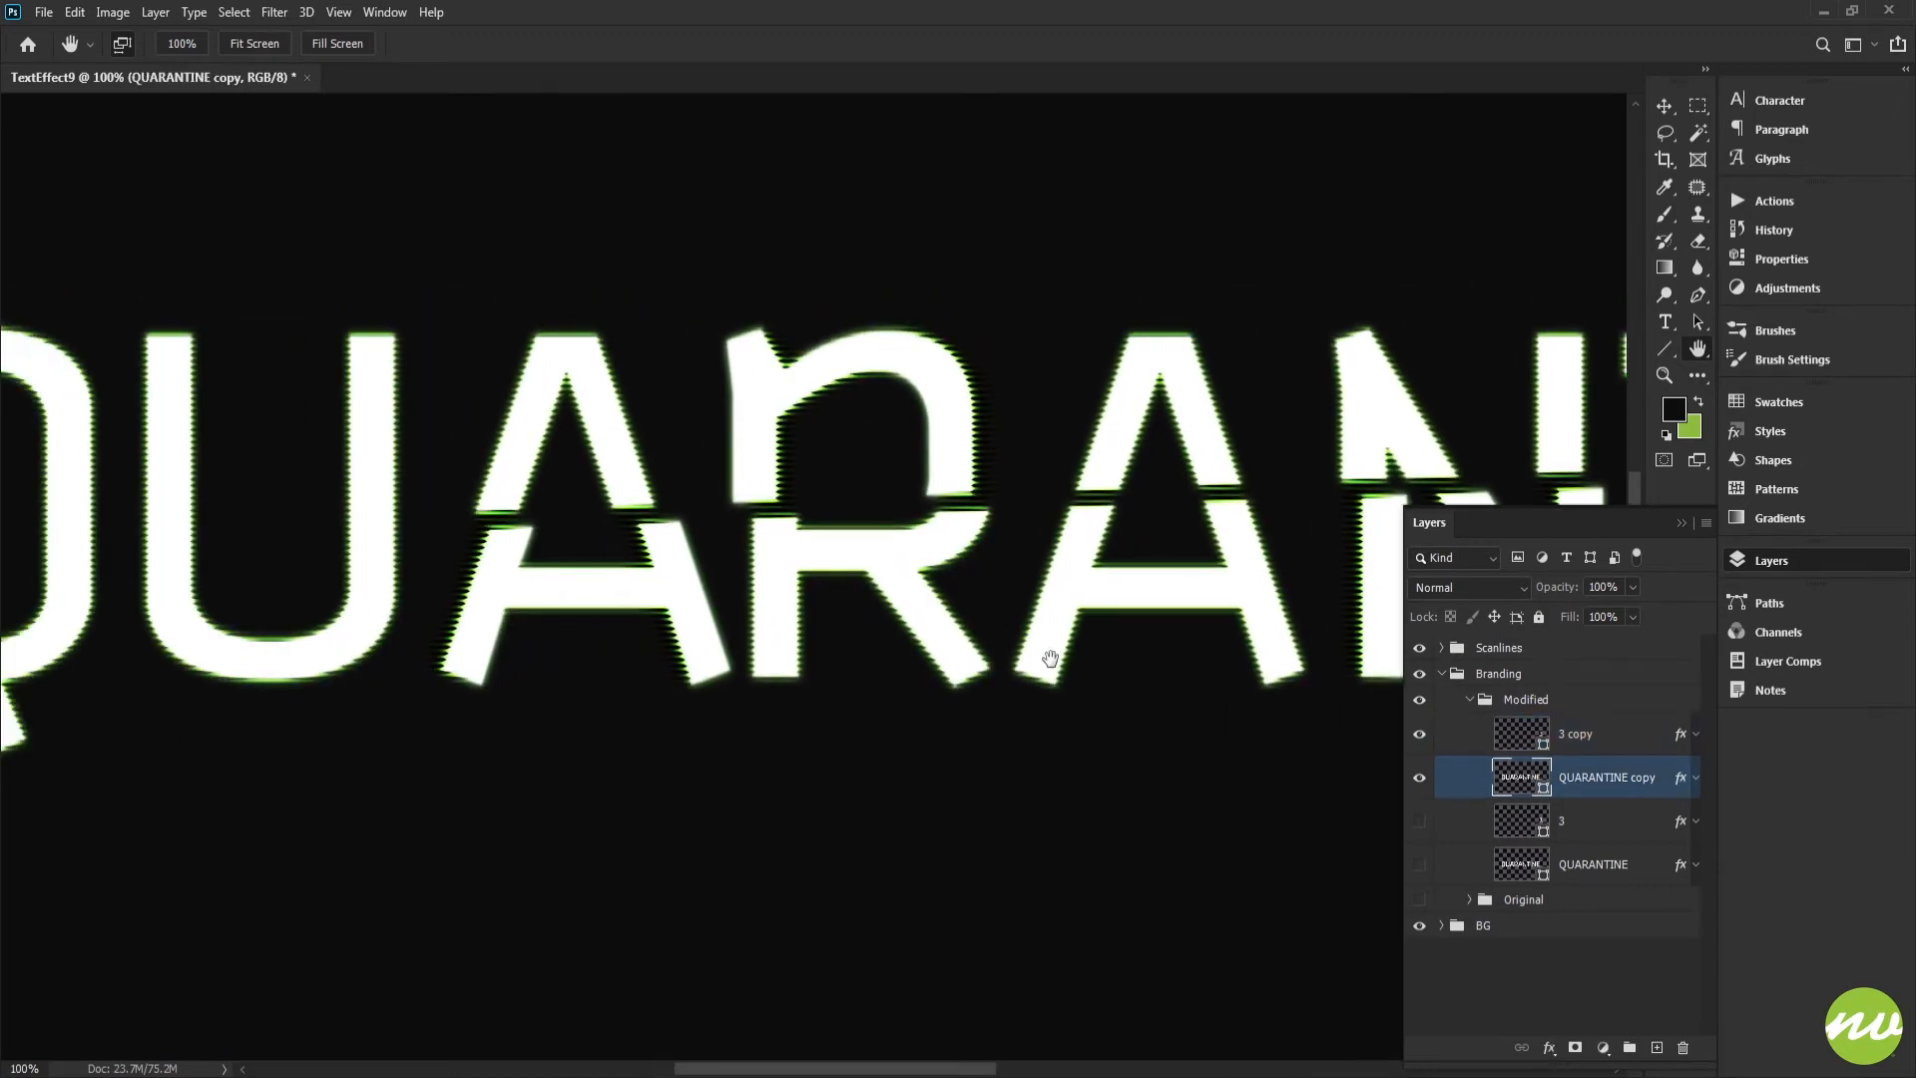
drag(1047, 658, 1168, 589)
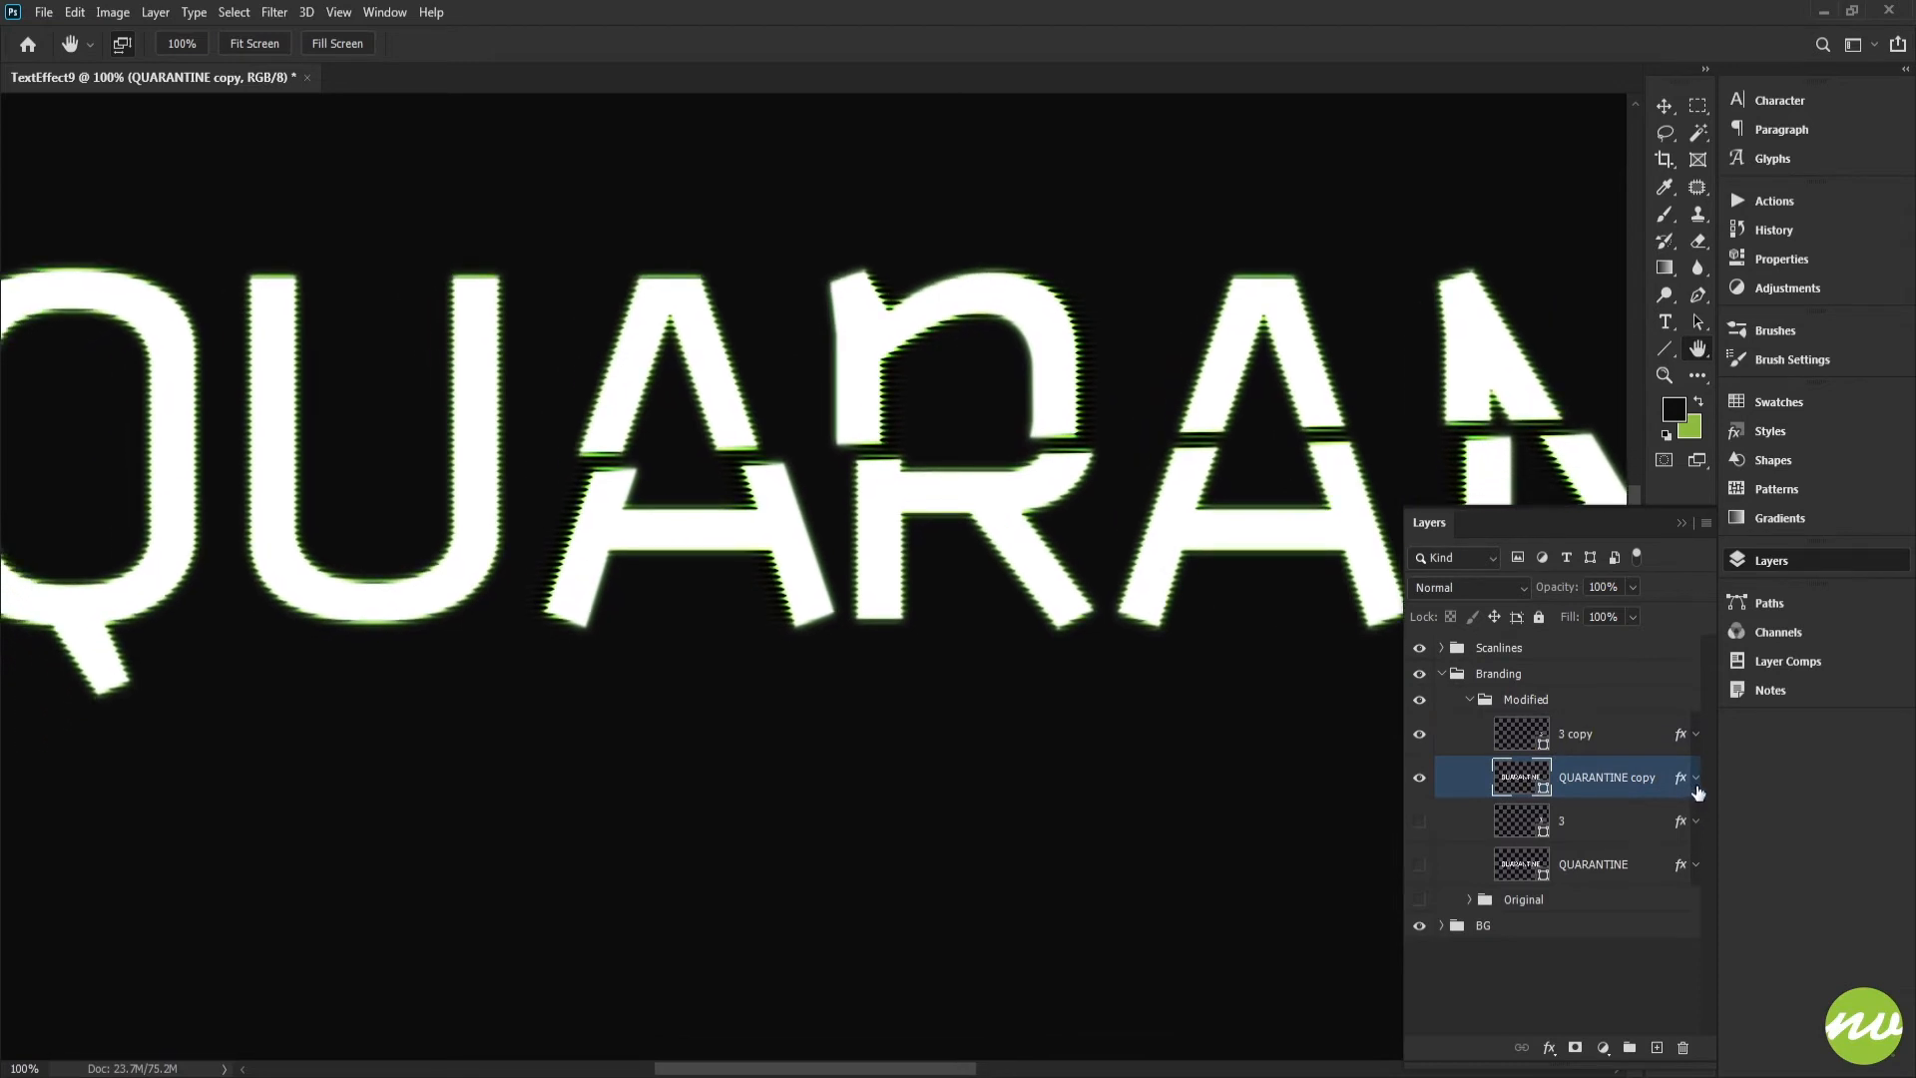
click(1697, 784)
click(1696, 784)
click(1697, 784)
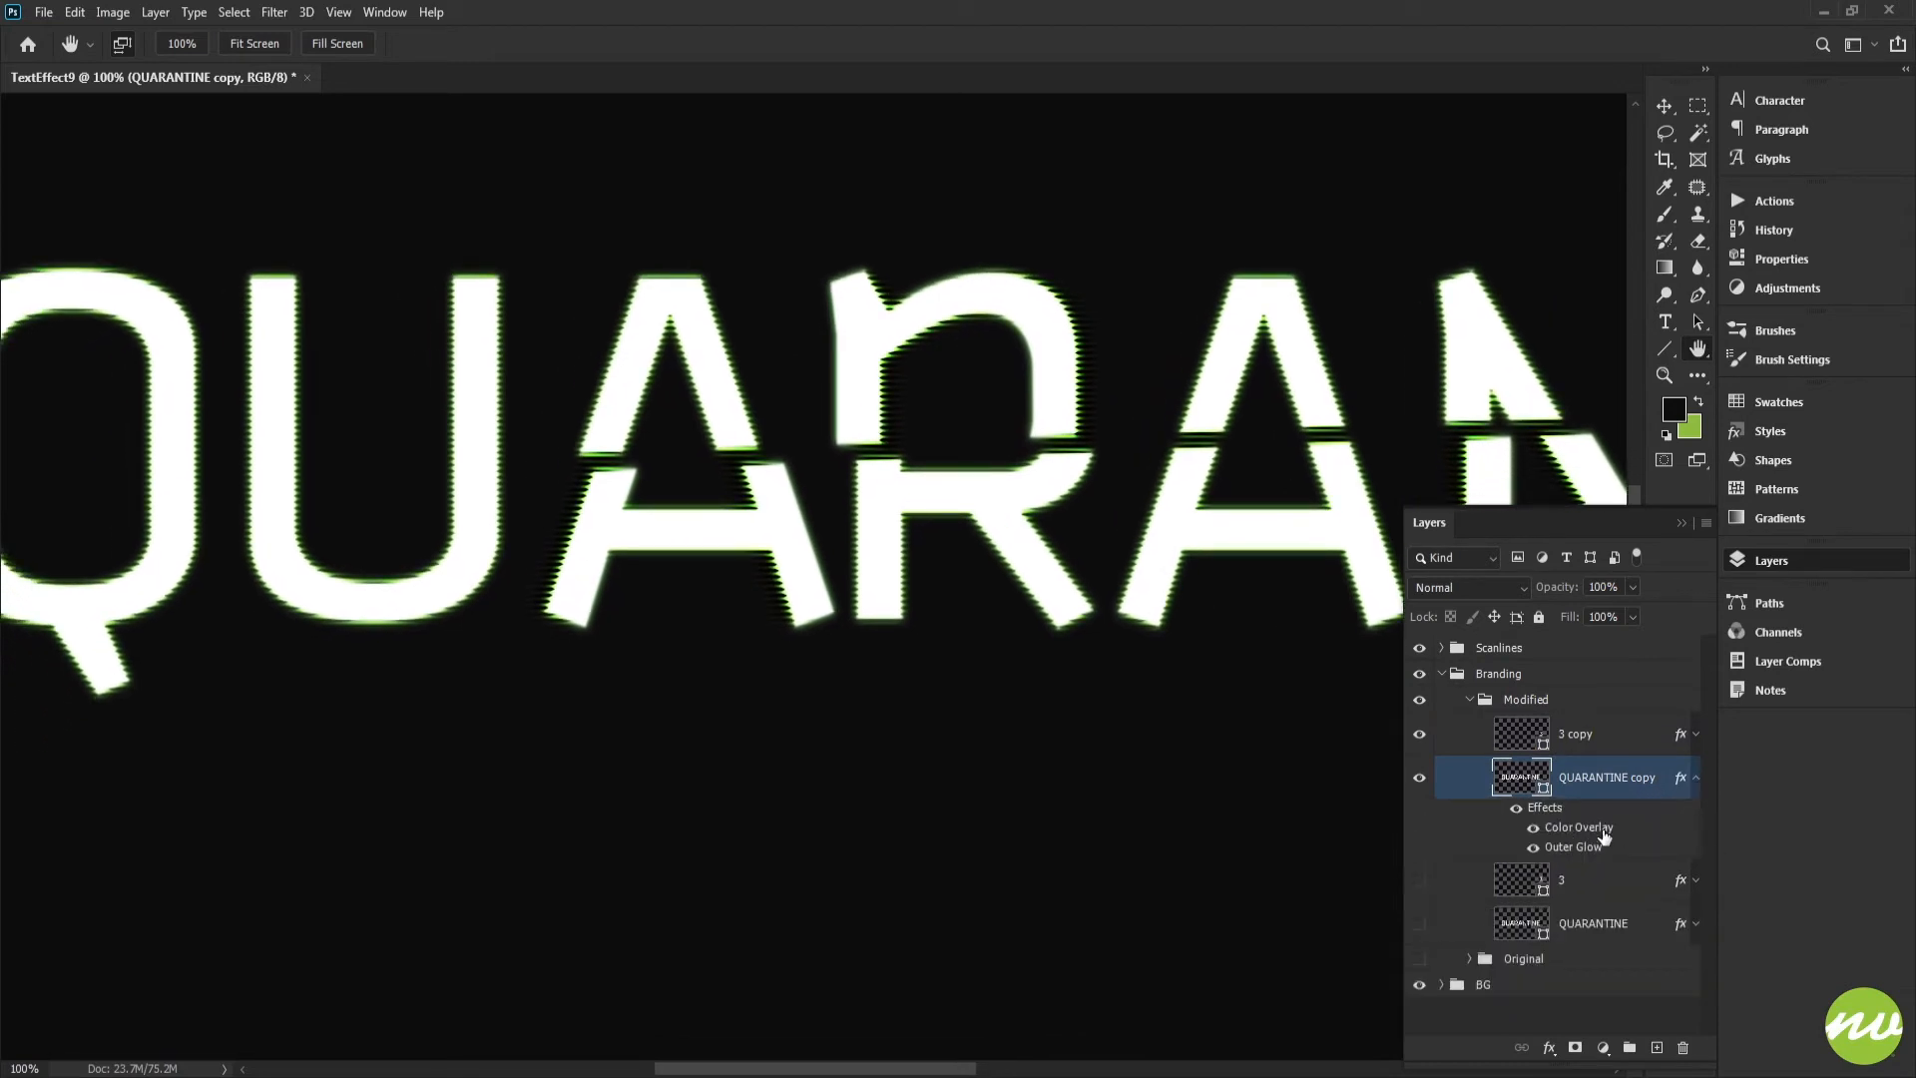
click(1697, 785)
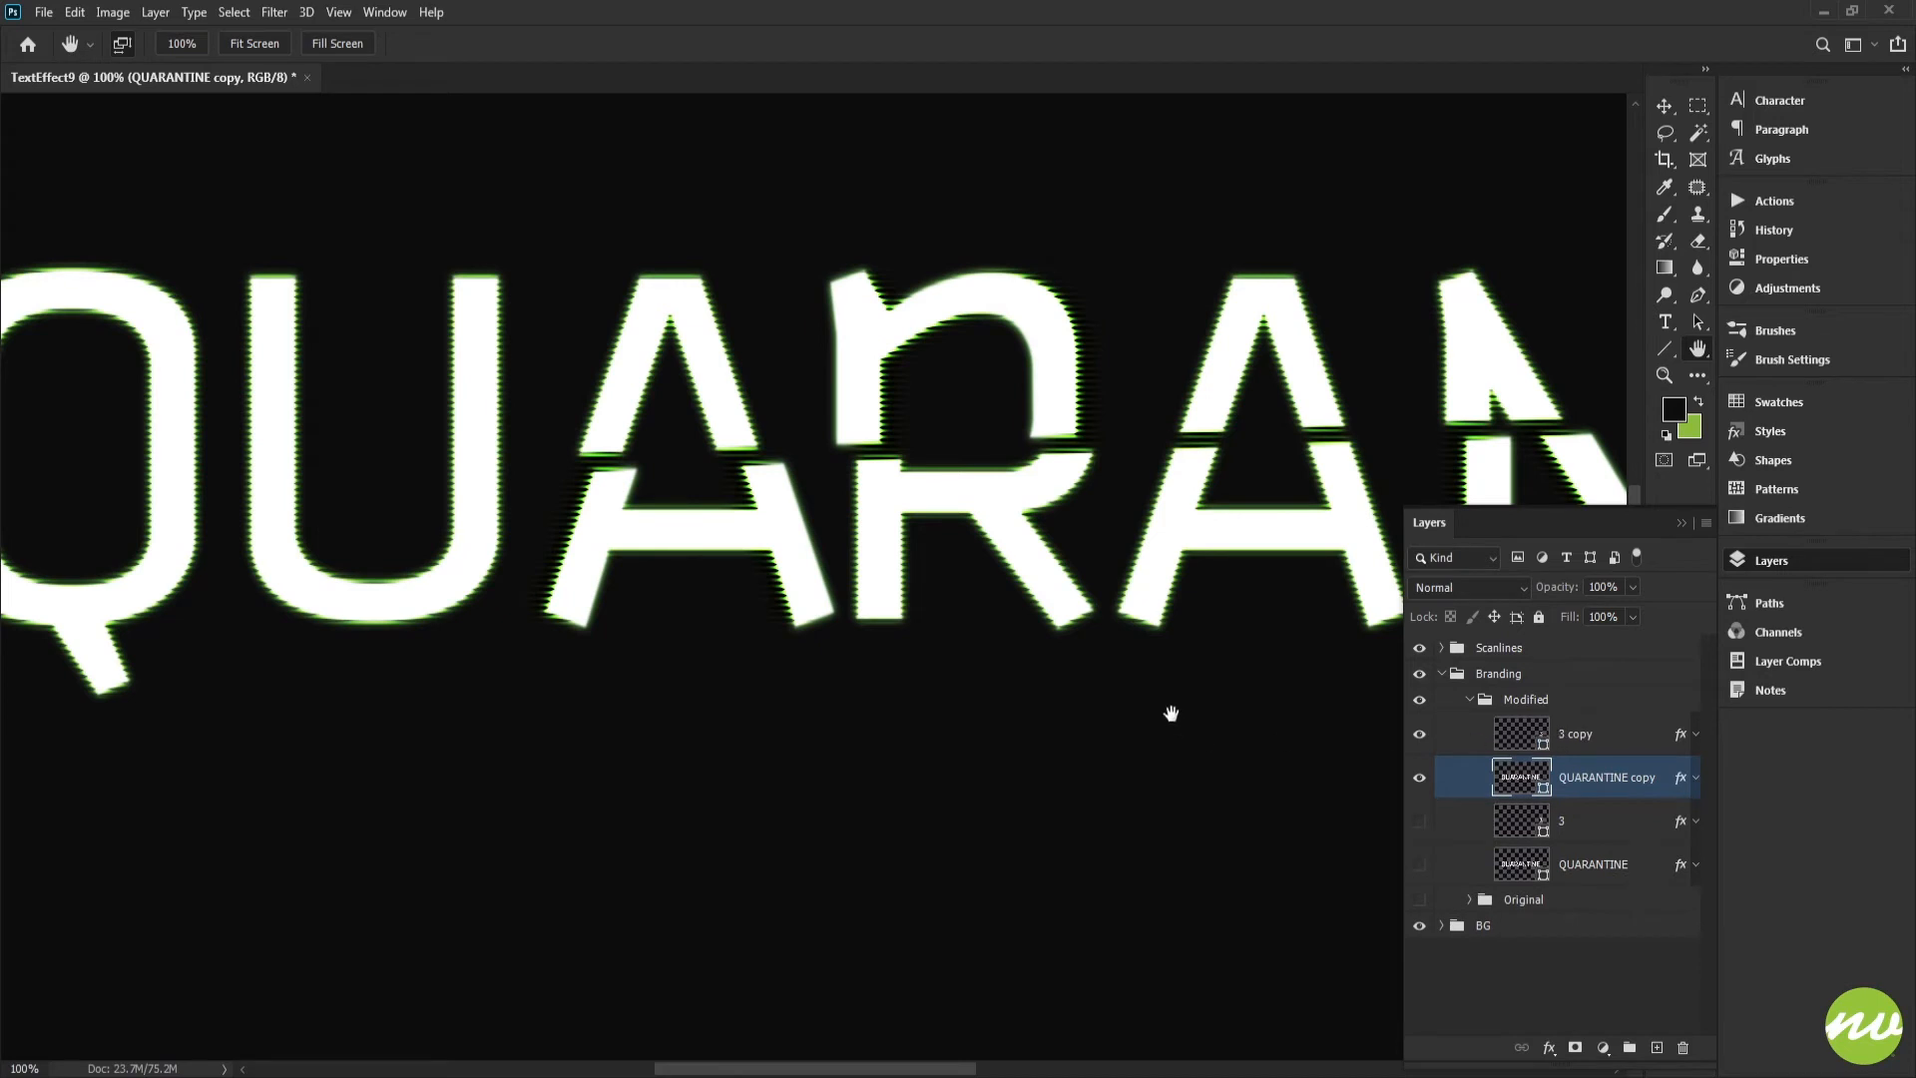
Try a Size of 2 for the Halftone Pattern smart filter on the Scanlines layer.
drag(1171, 714, 1160, 687)
click(1442, 649)
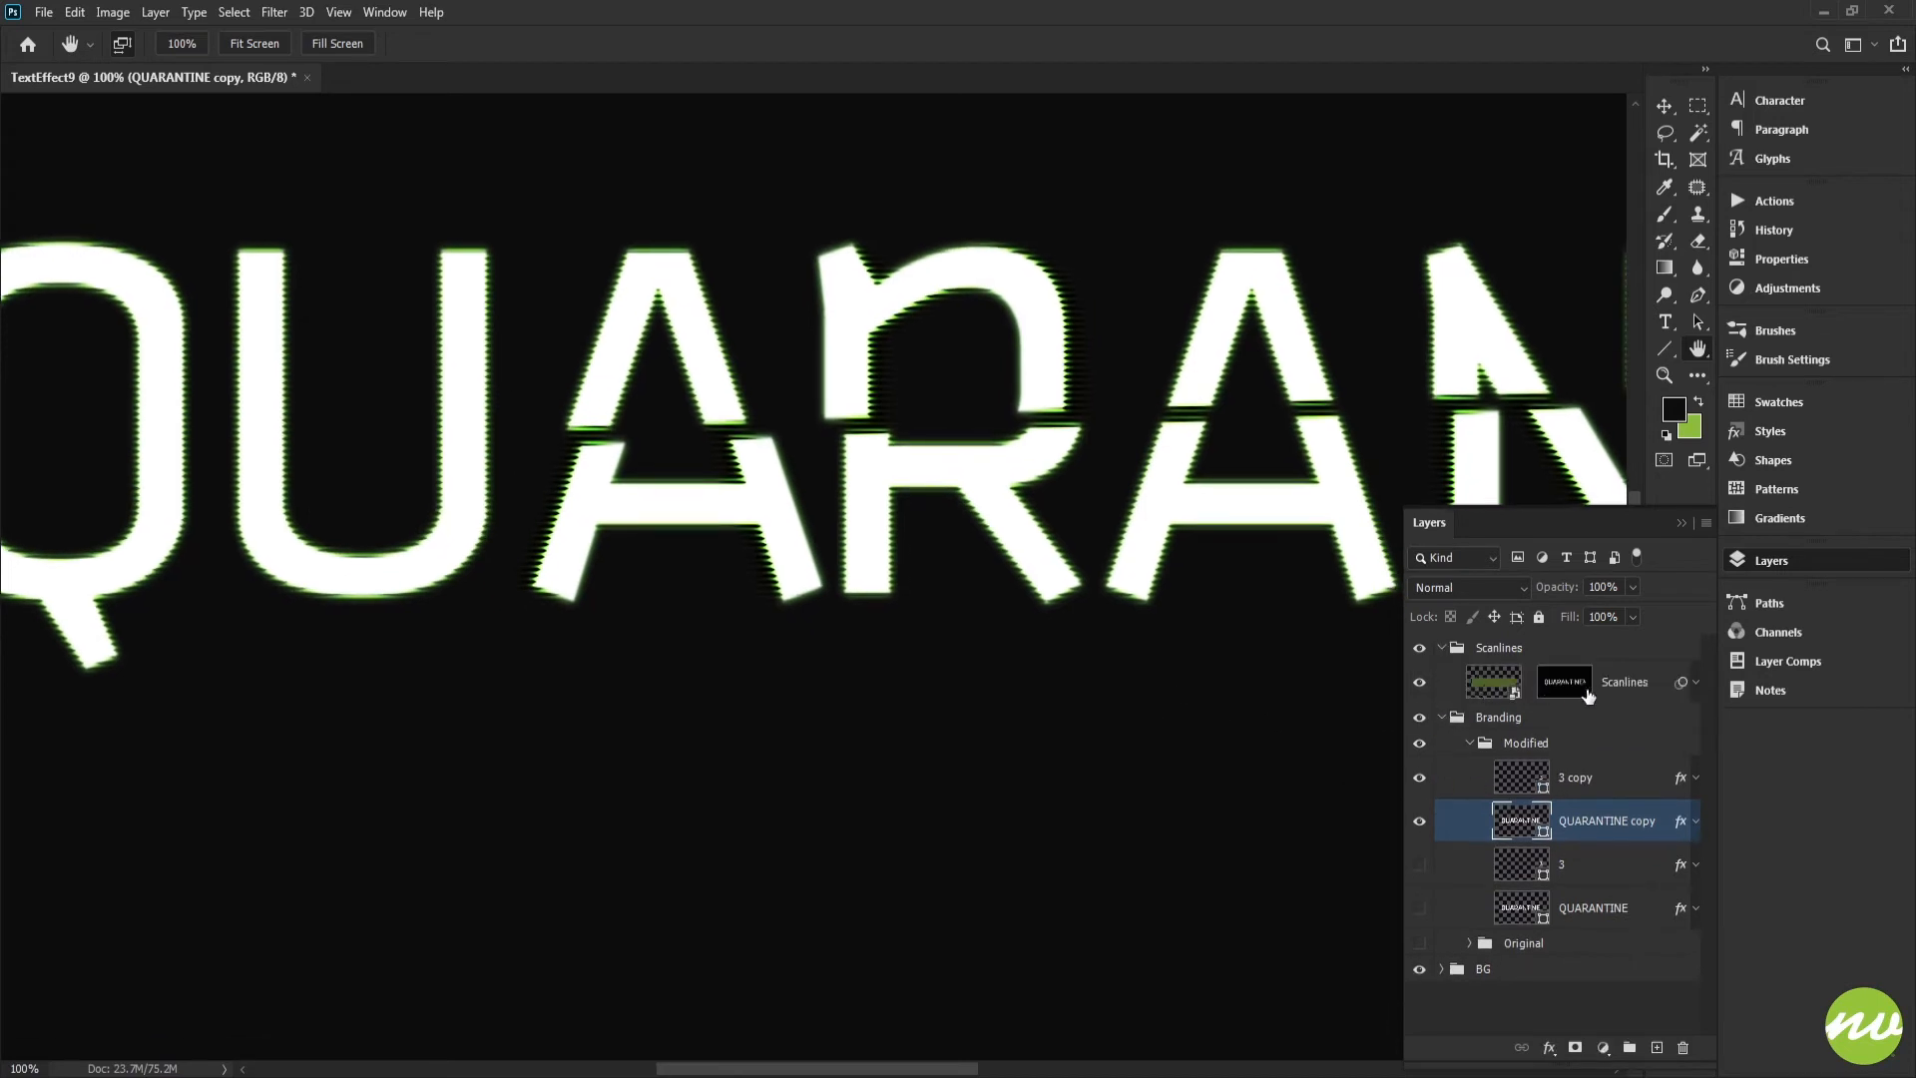
click(1524, 686)
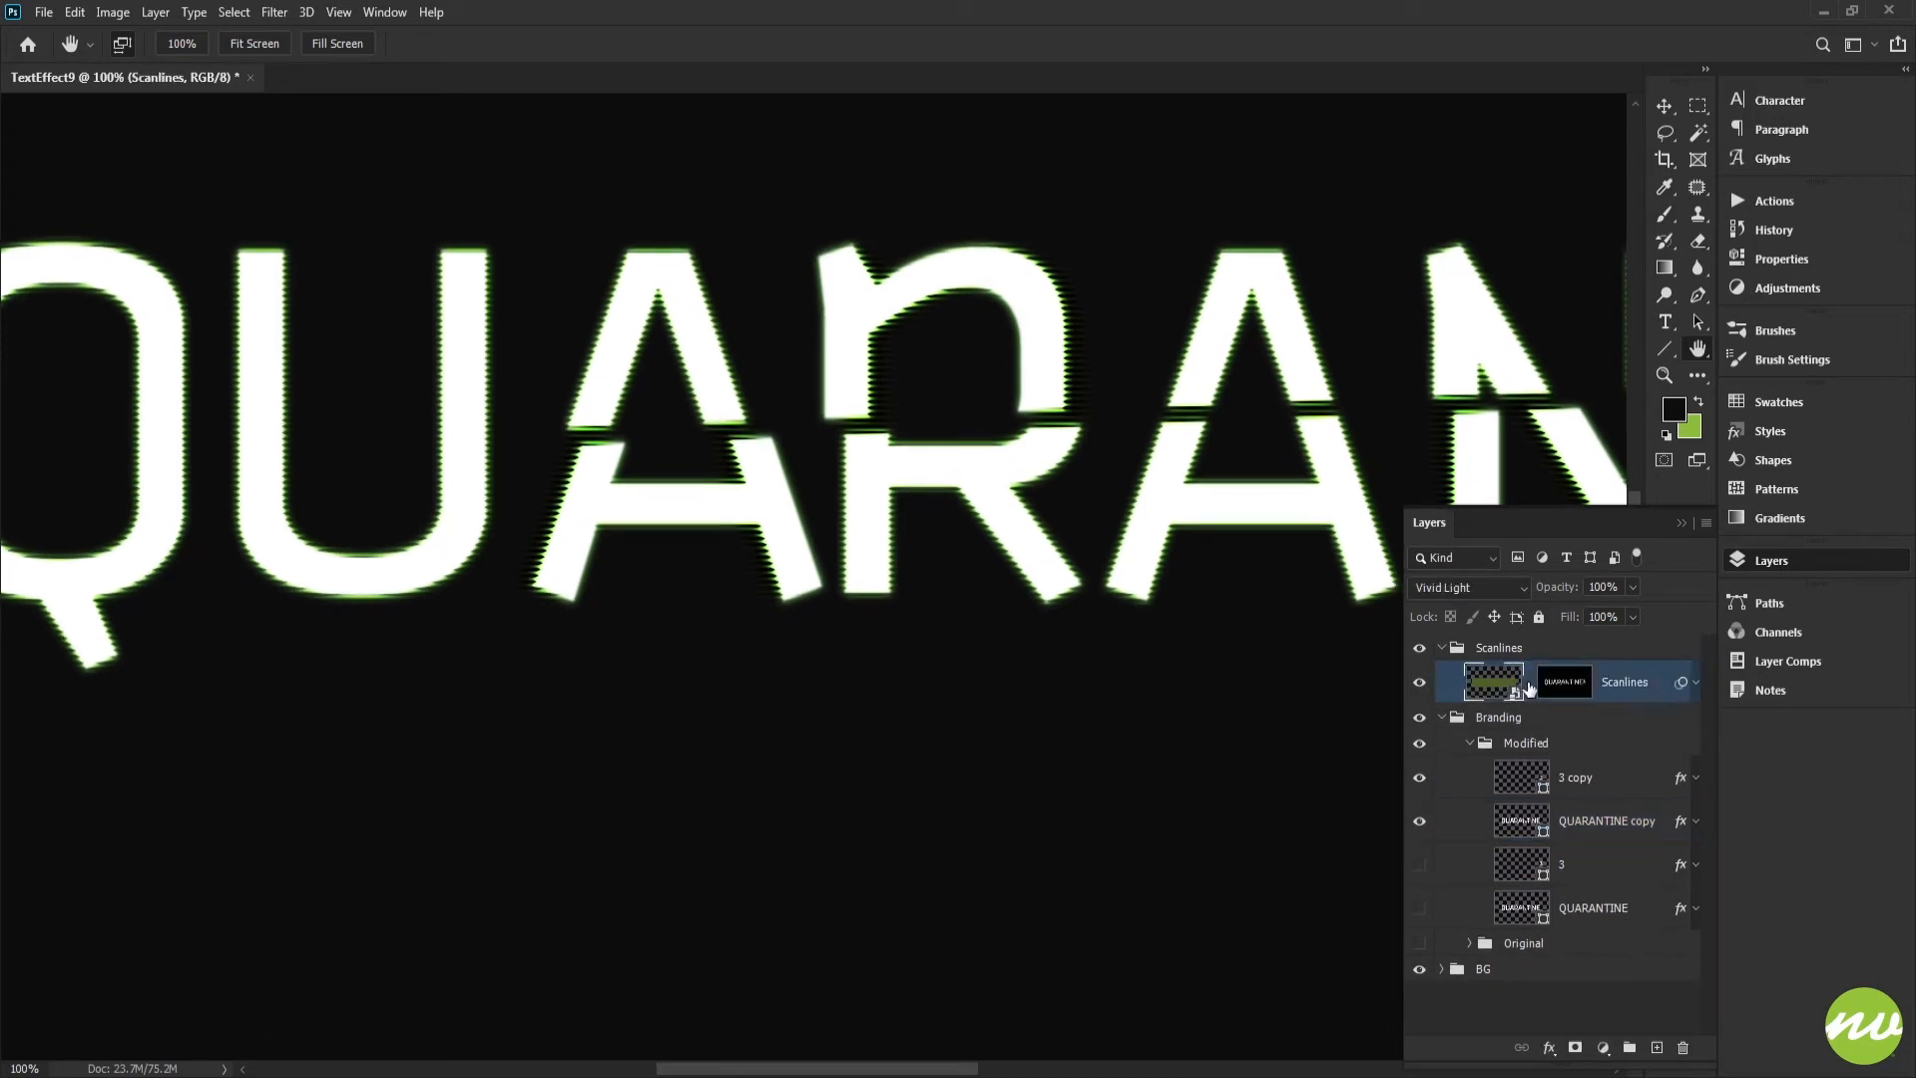
click(1695, 683)
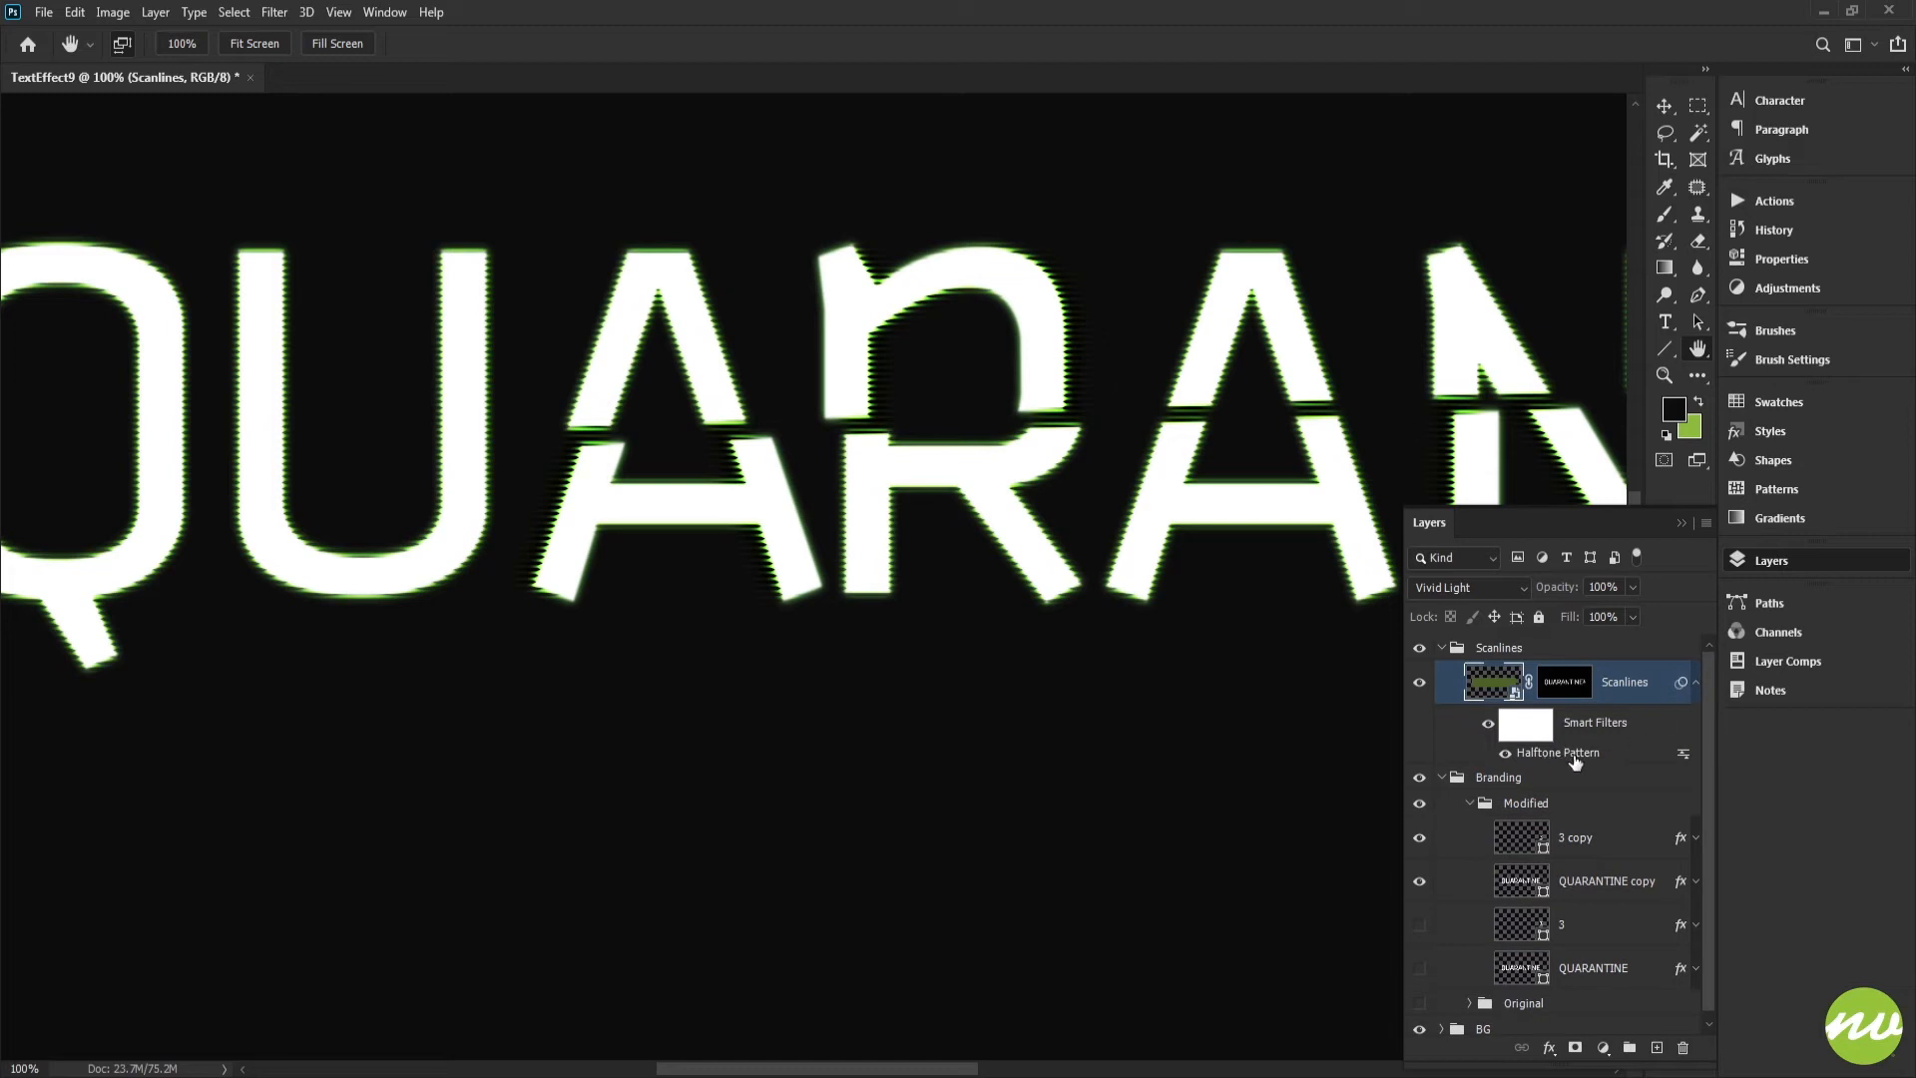
double_click(1553, 756)
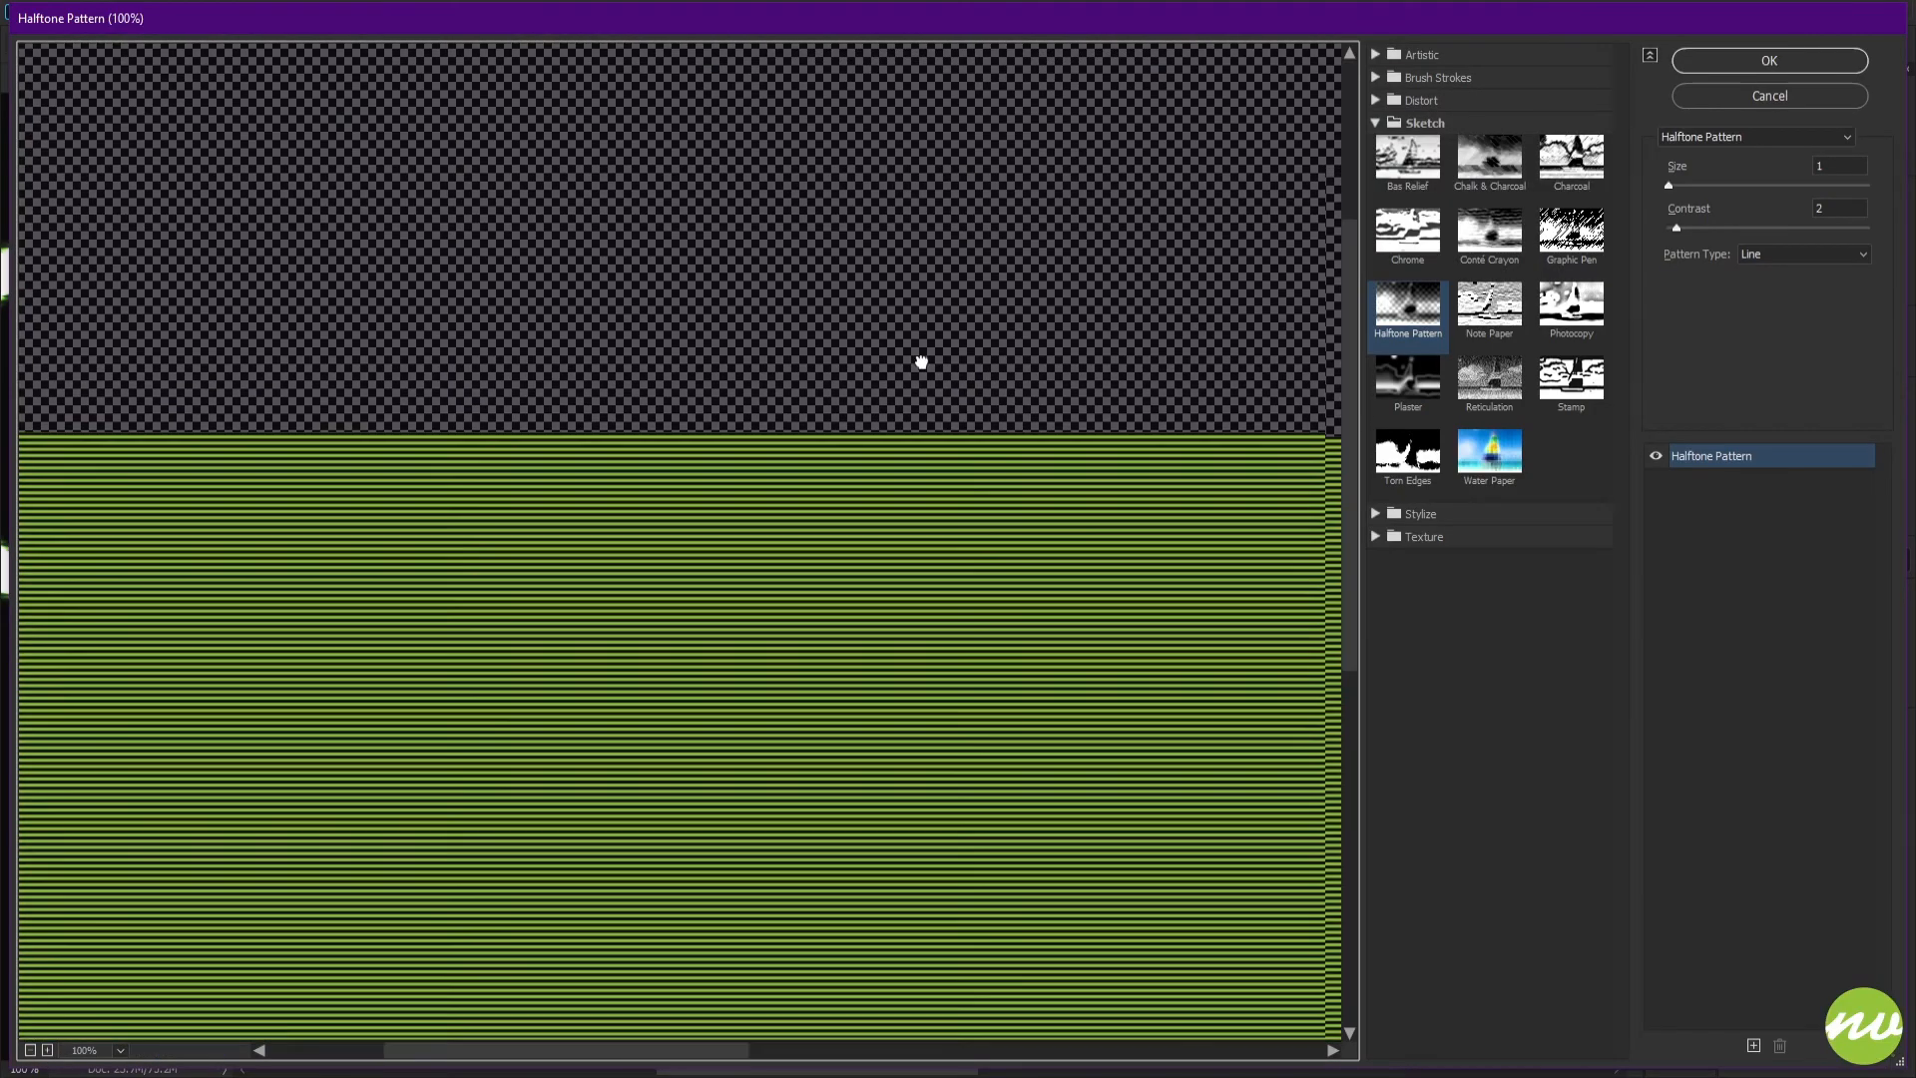
drag(921, 362, 728, 282)
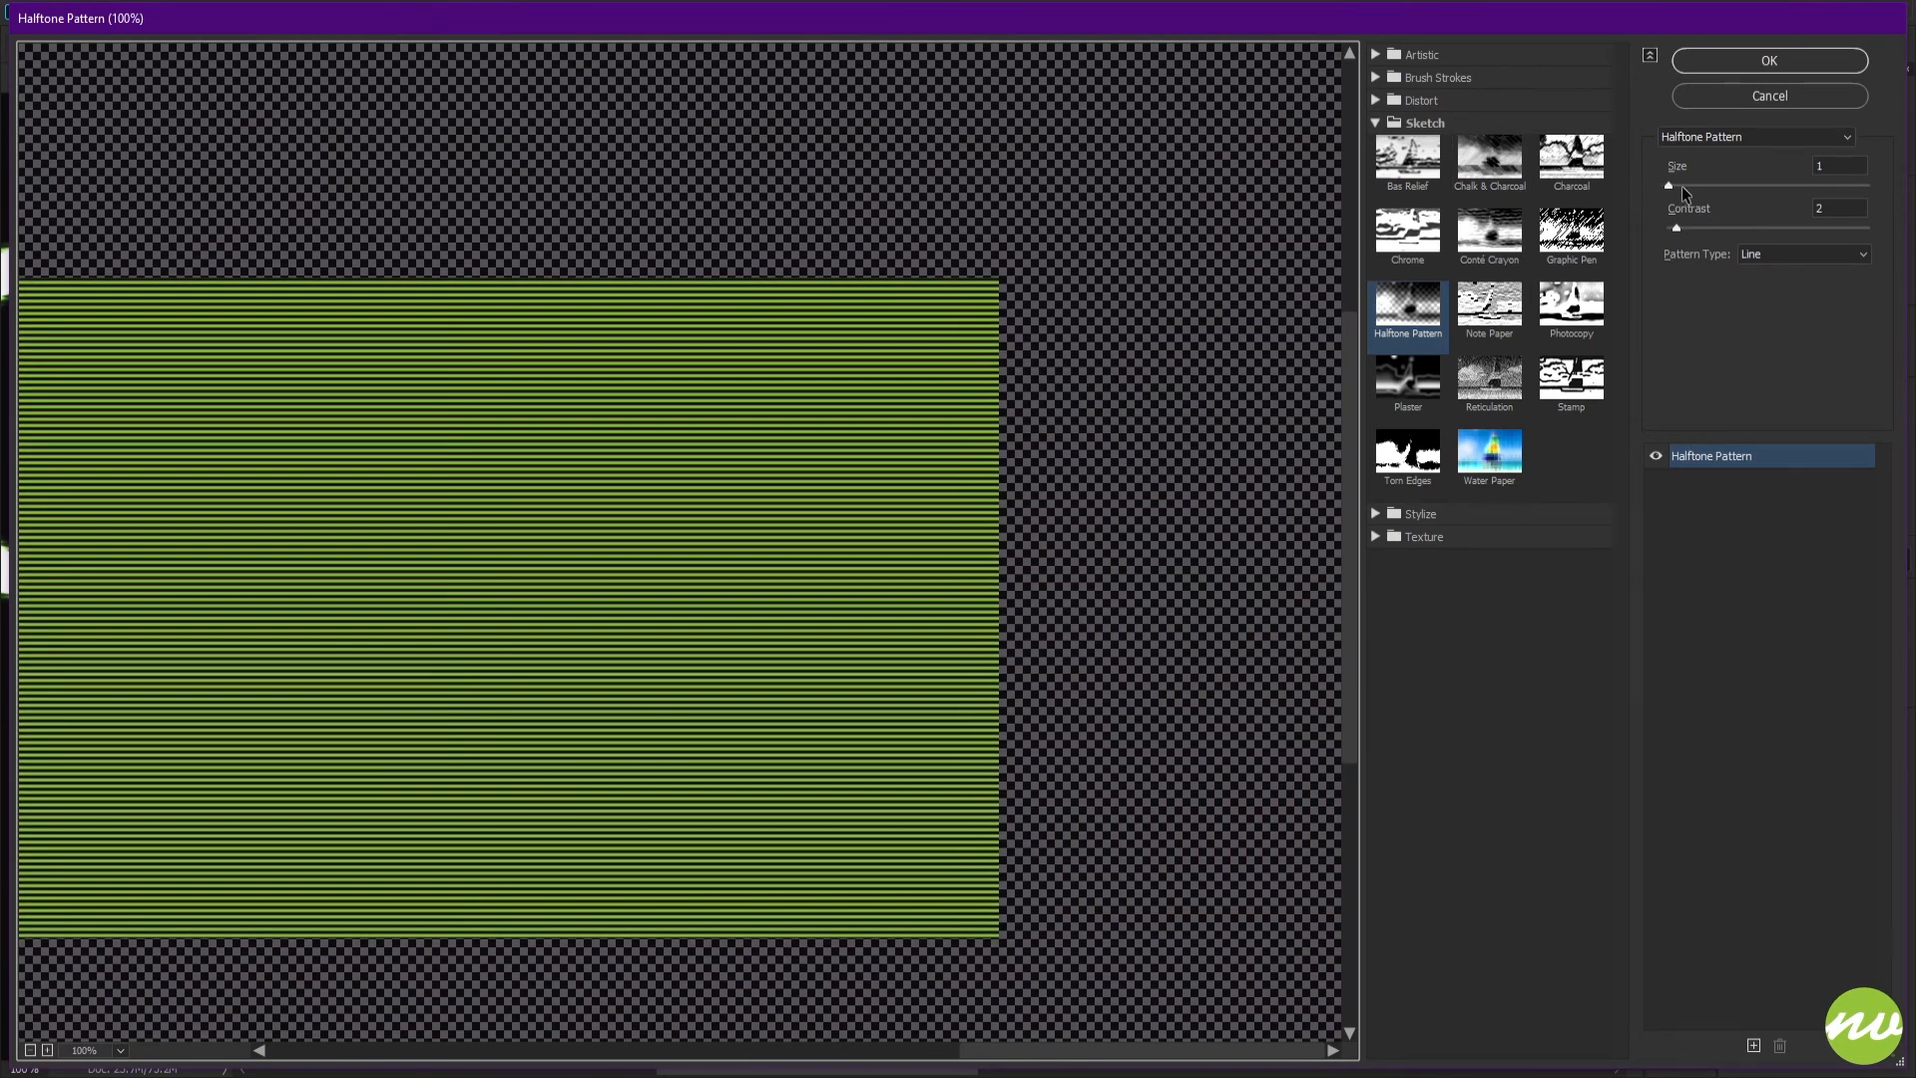
click(1676, 188)
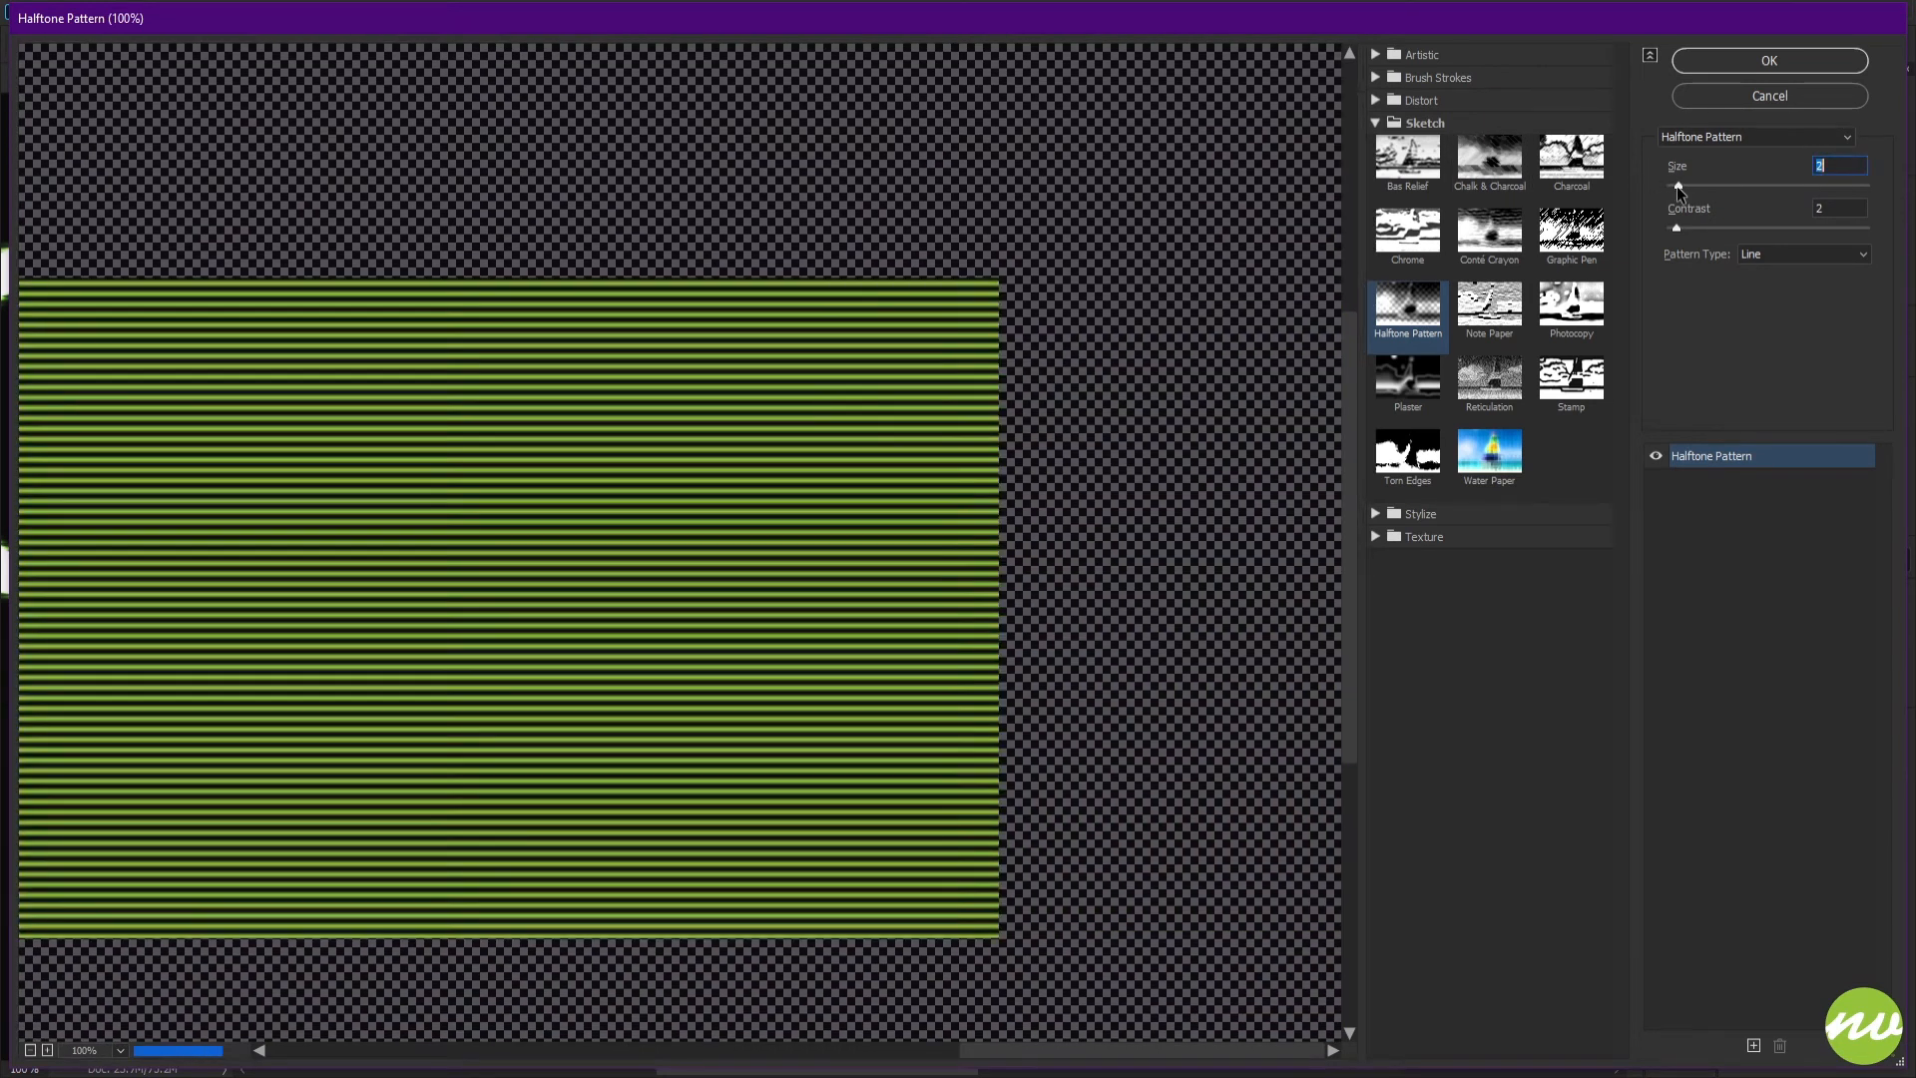
click(1759, 60)
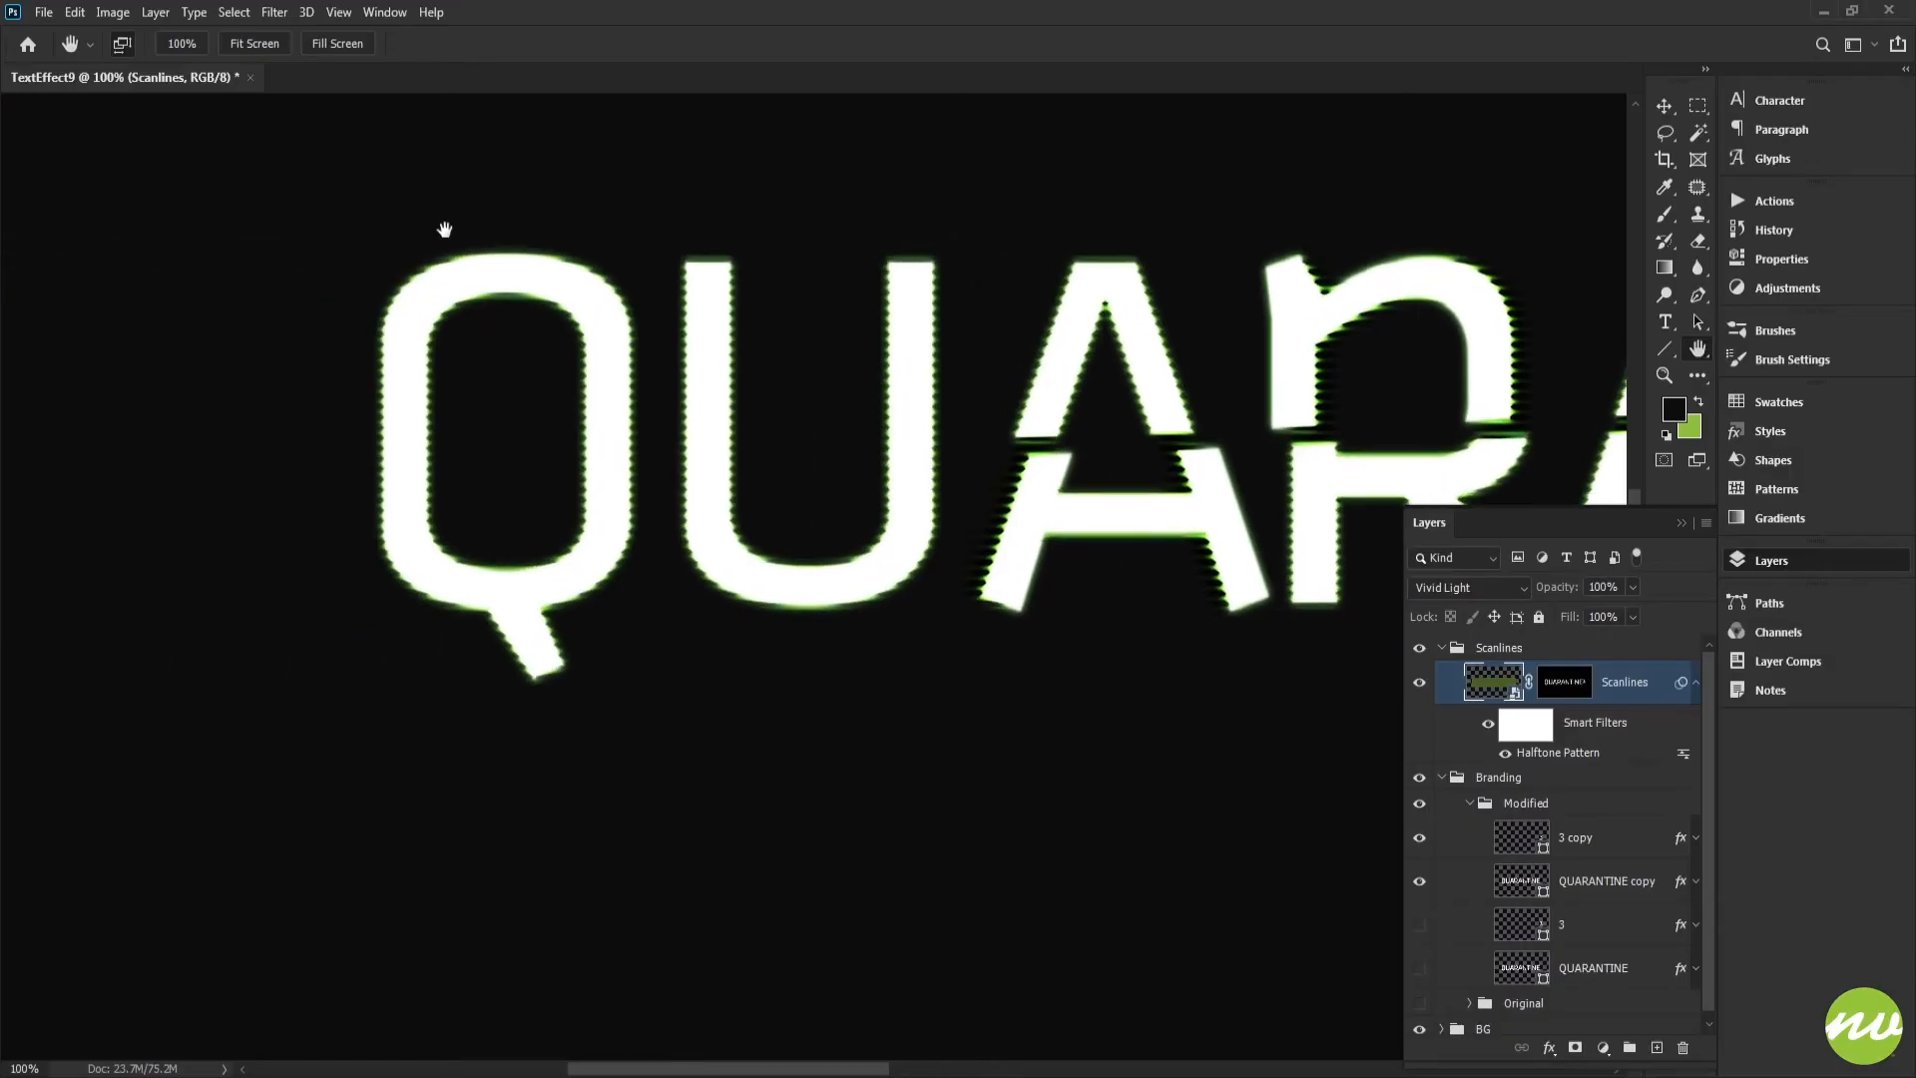
Examine the scanline pattern along the edges of the whole word at 100% and close up around the letters A and R.
click(257, 49)
click(200, 44)
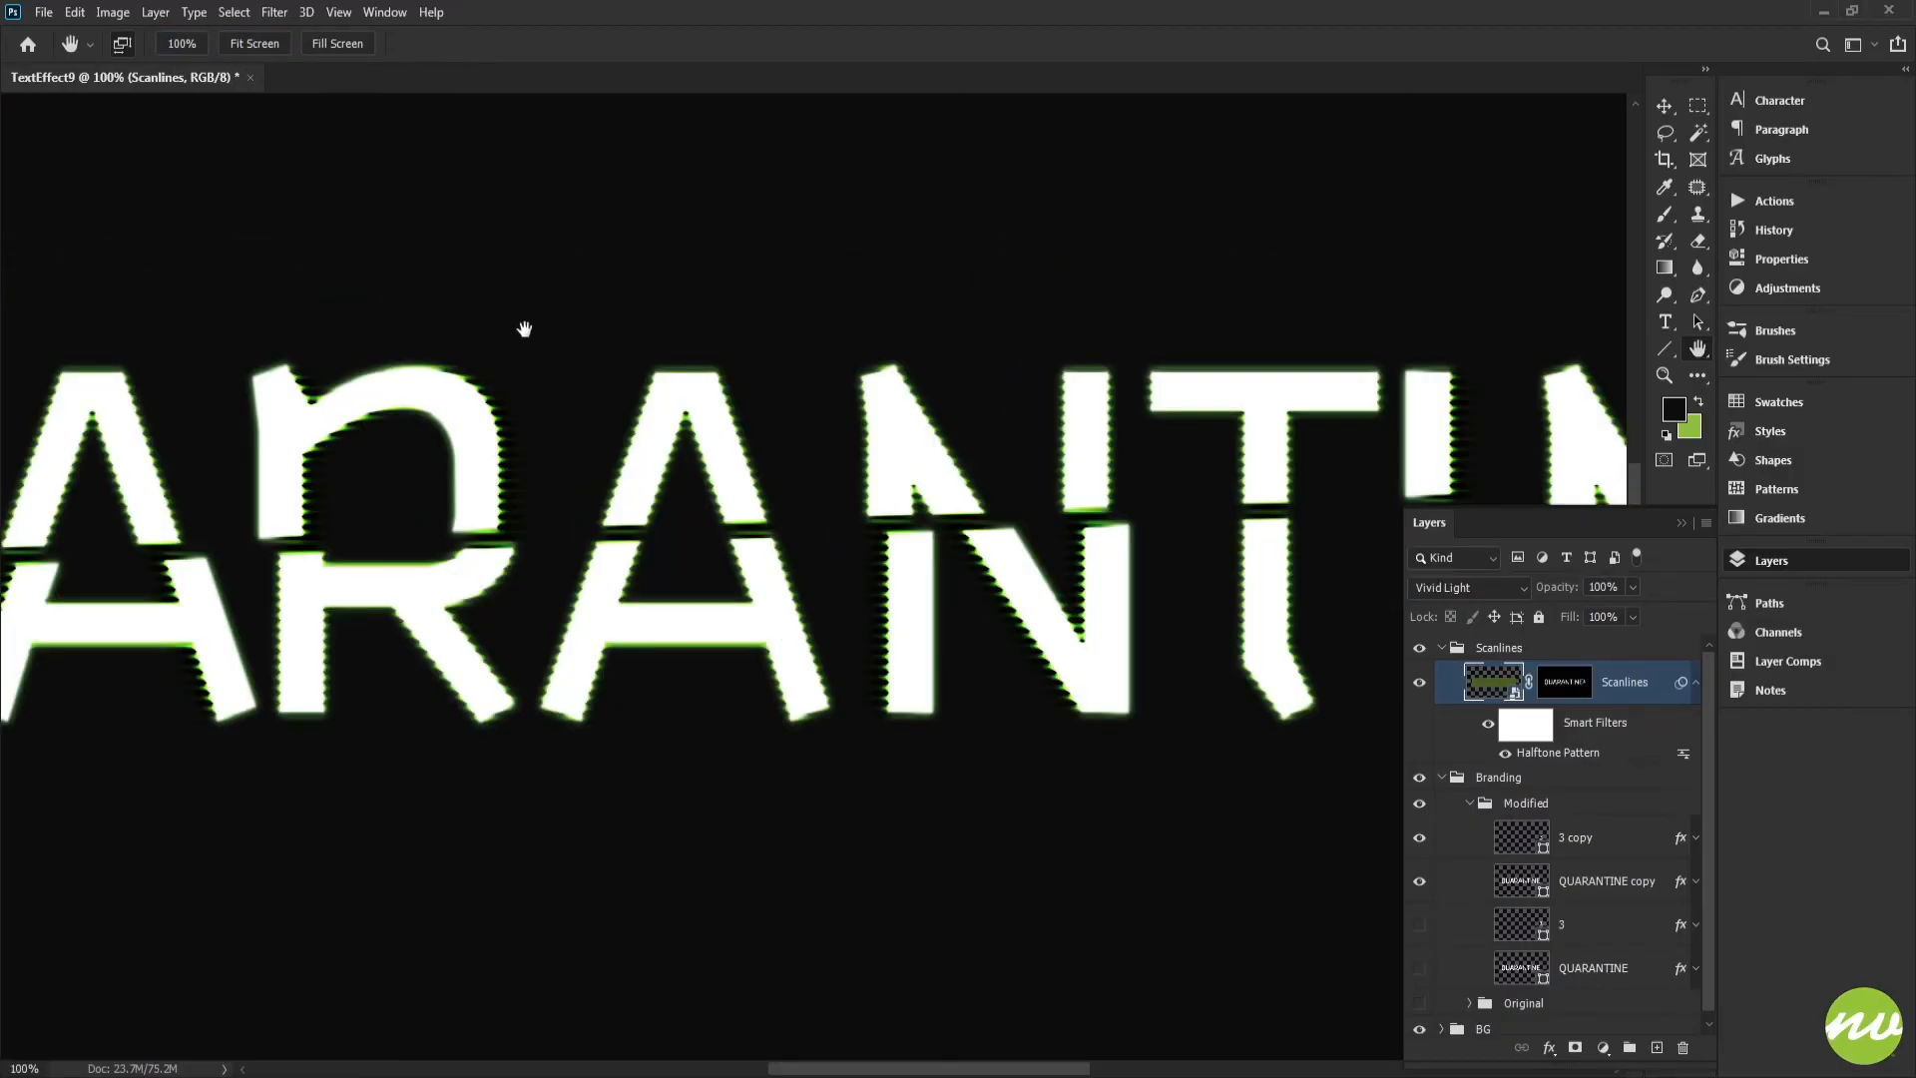
drag(522, 330, 864, 368)
drag(673, 380, 967, 372)
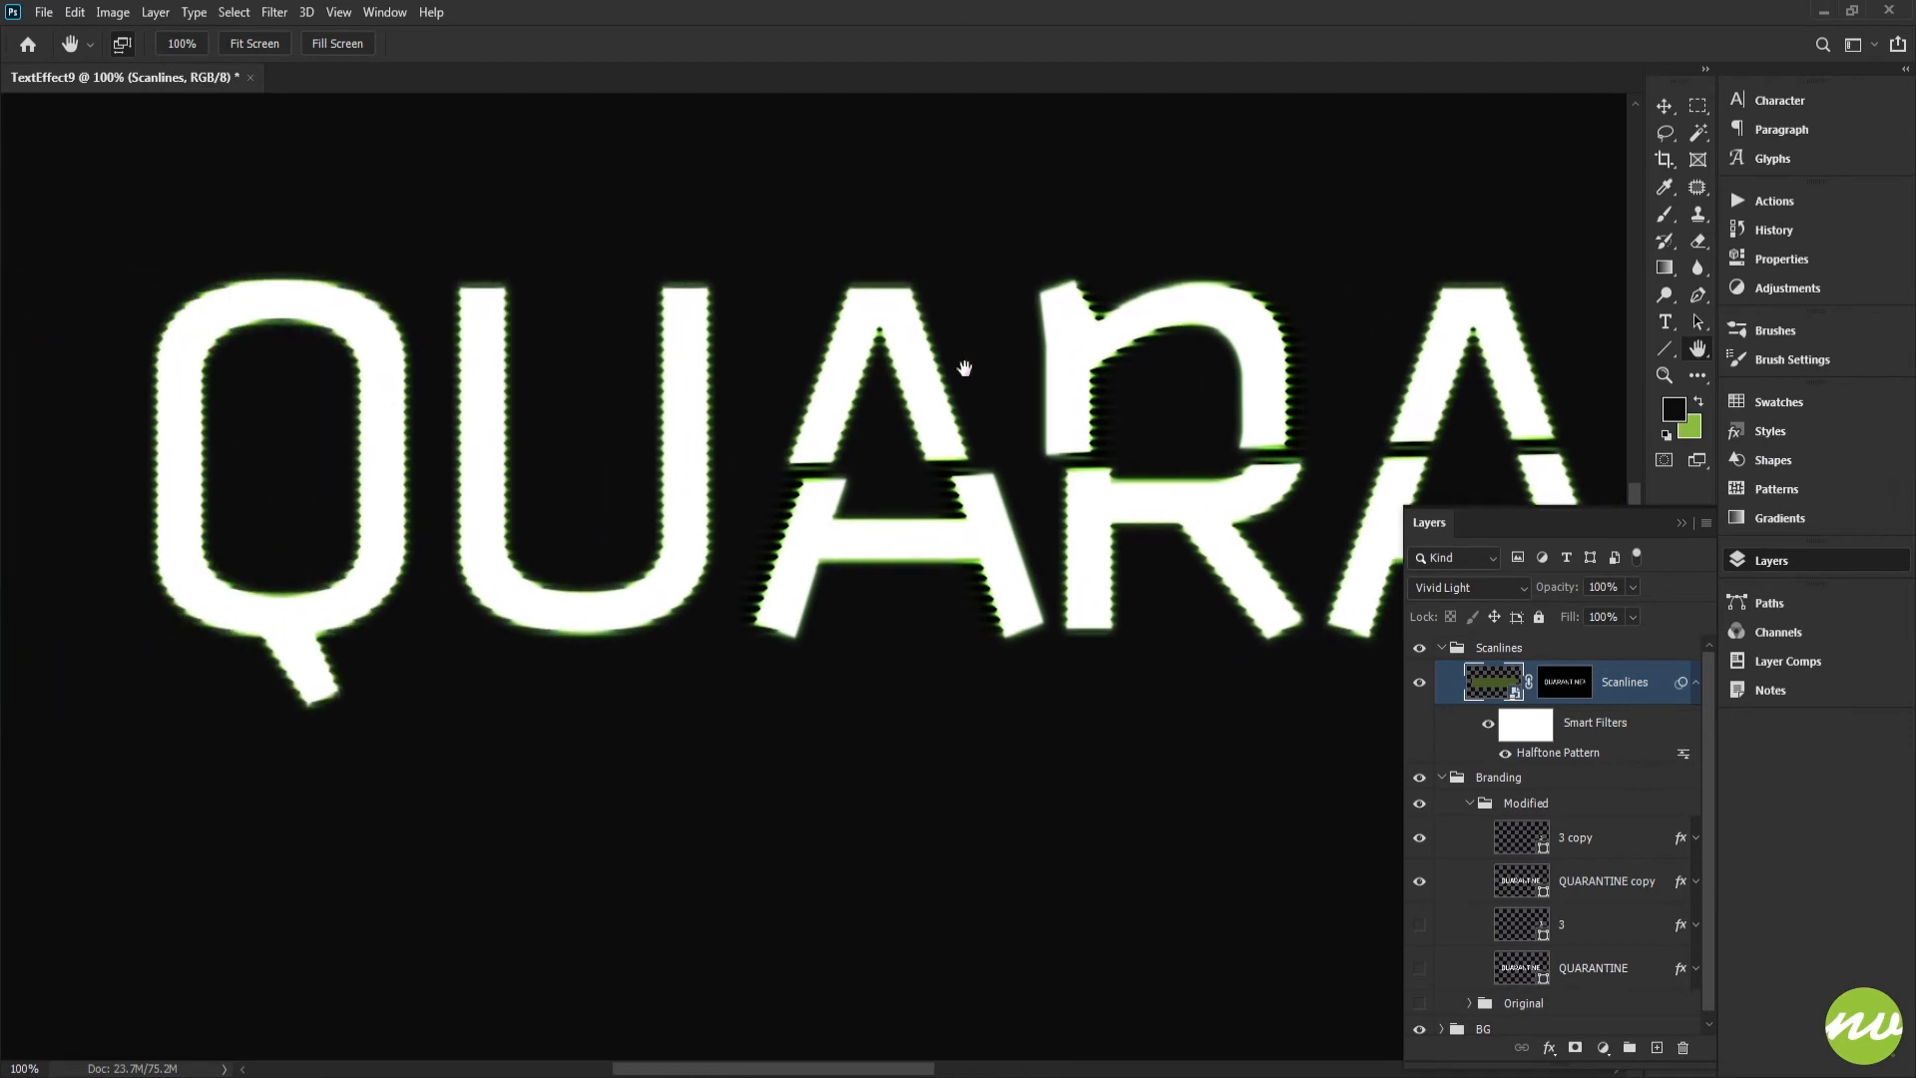
drag(1083, 399, 950, 378)
drag(1046, 461, 738, 475)
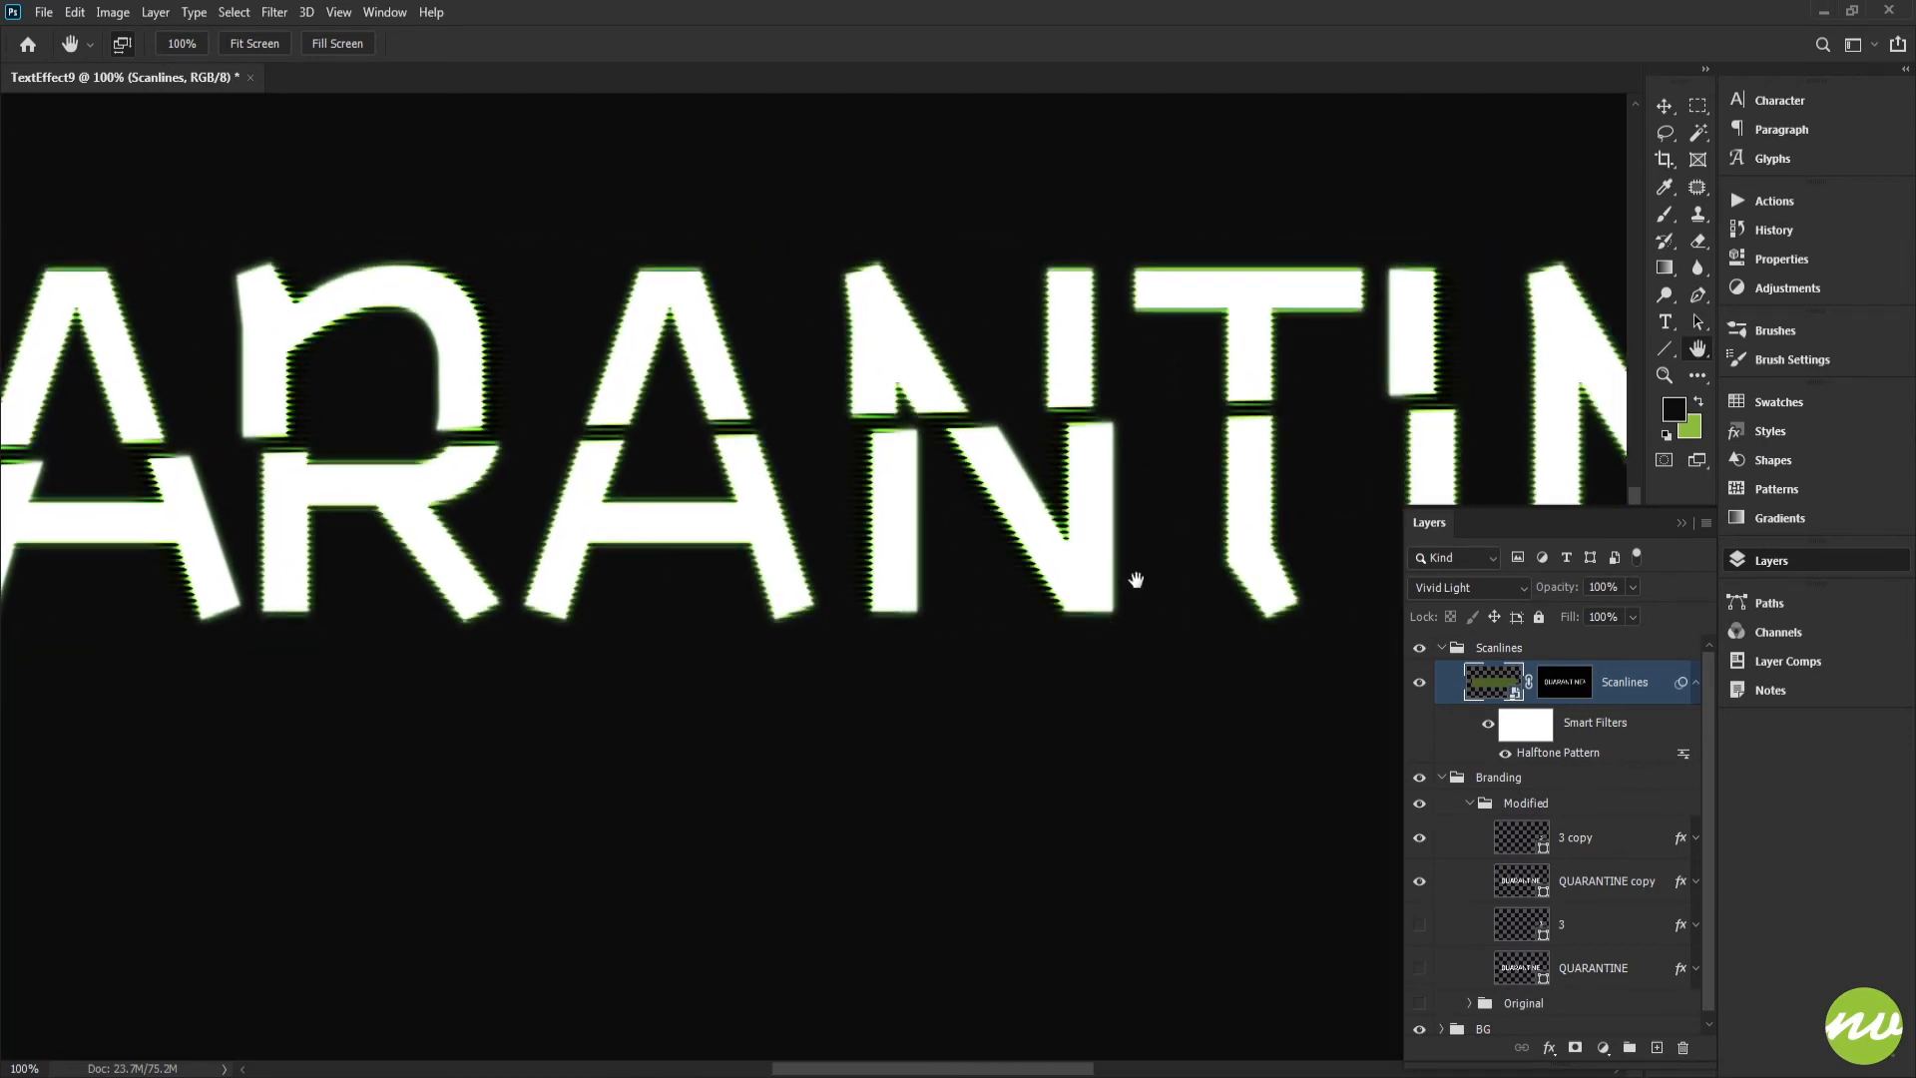
drag(1134, 569, 842, 496)
drag(1093, 427, 1347, 509)
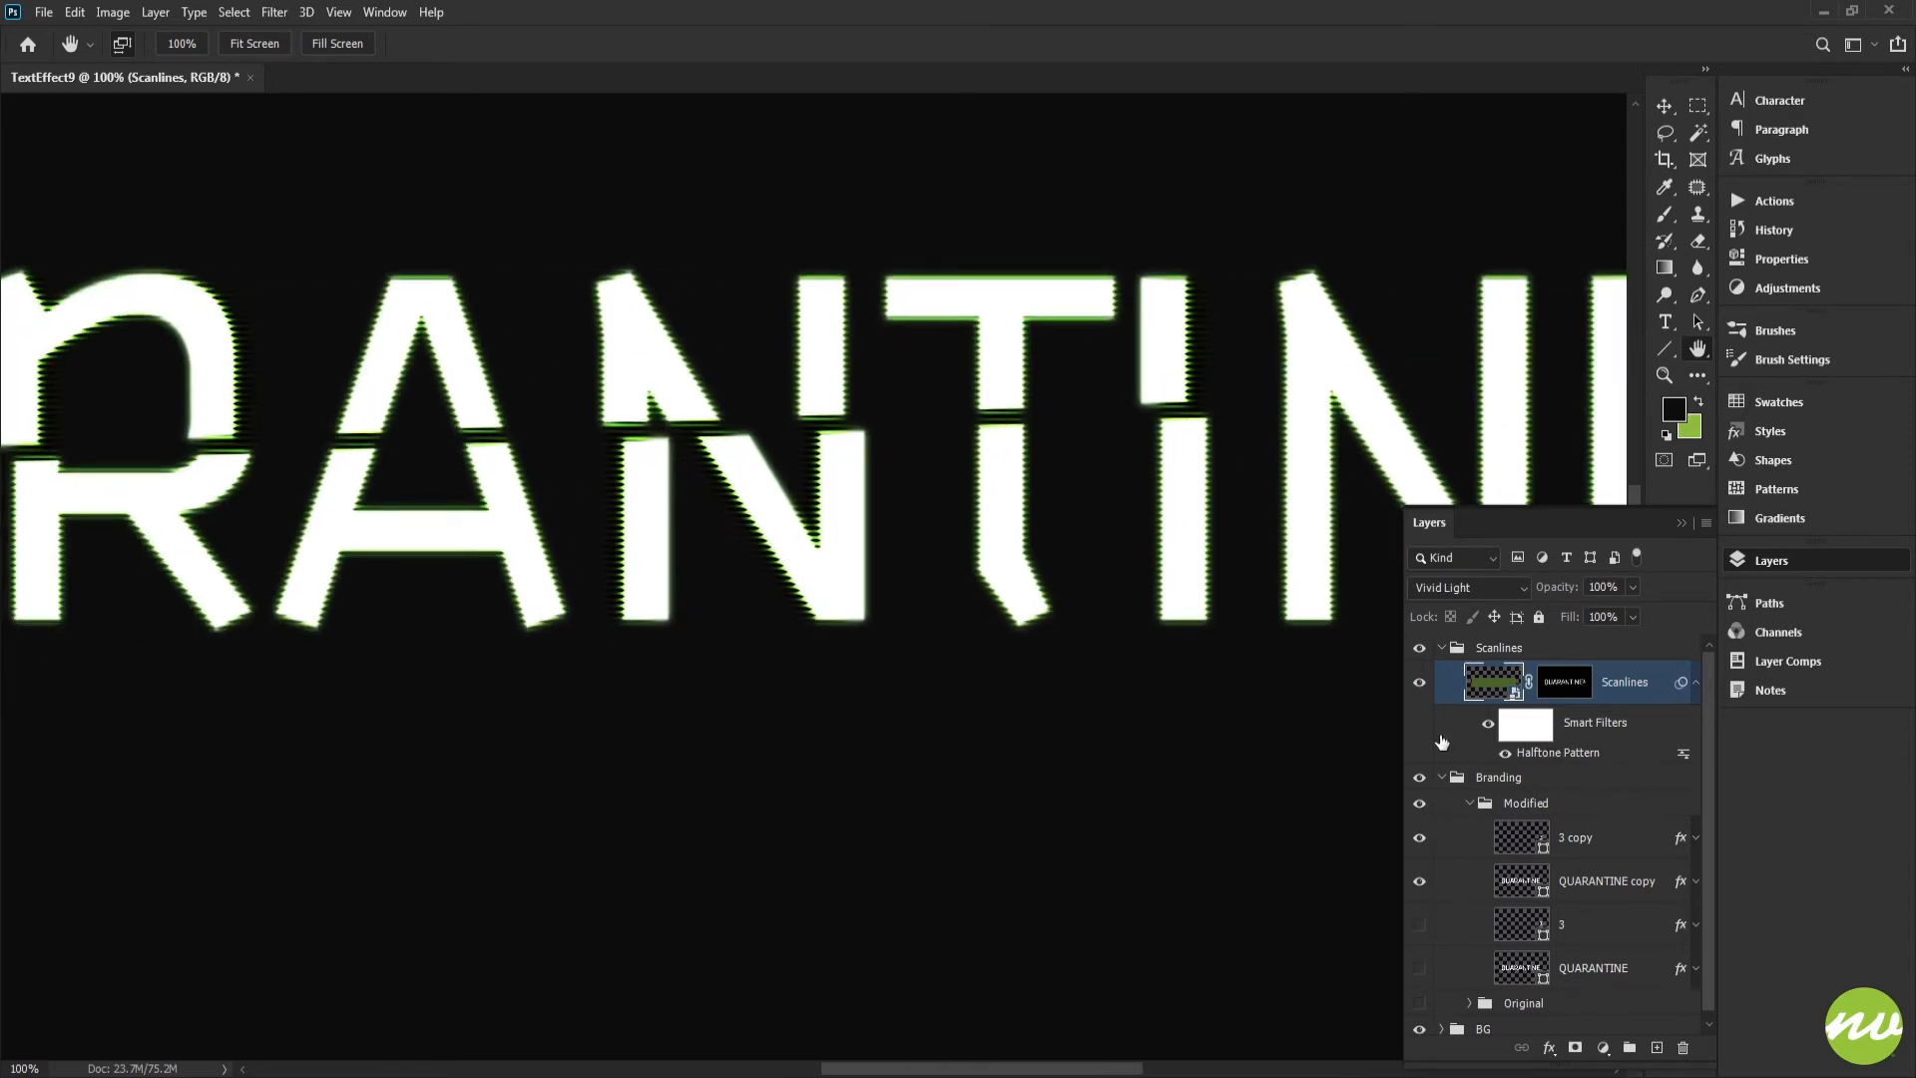
drag(943, 608, 1099, 628)
drag(817, 513, 1467, 415)
key(v)
scroll(880, 513, up, 4)
drag(637, 486, 795, 538)
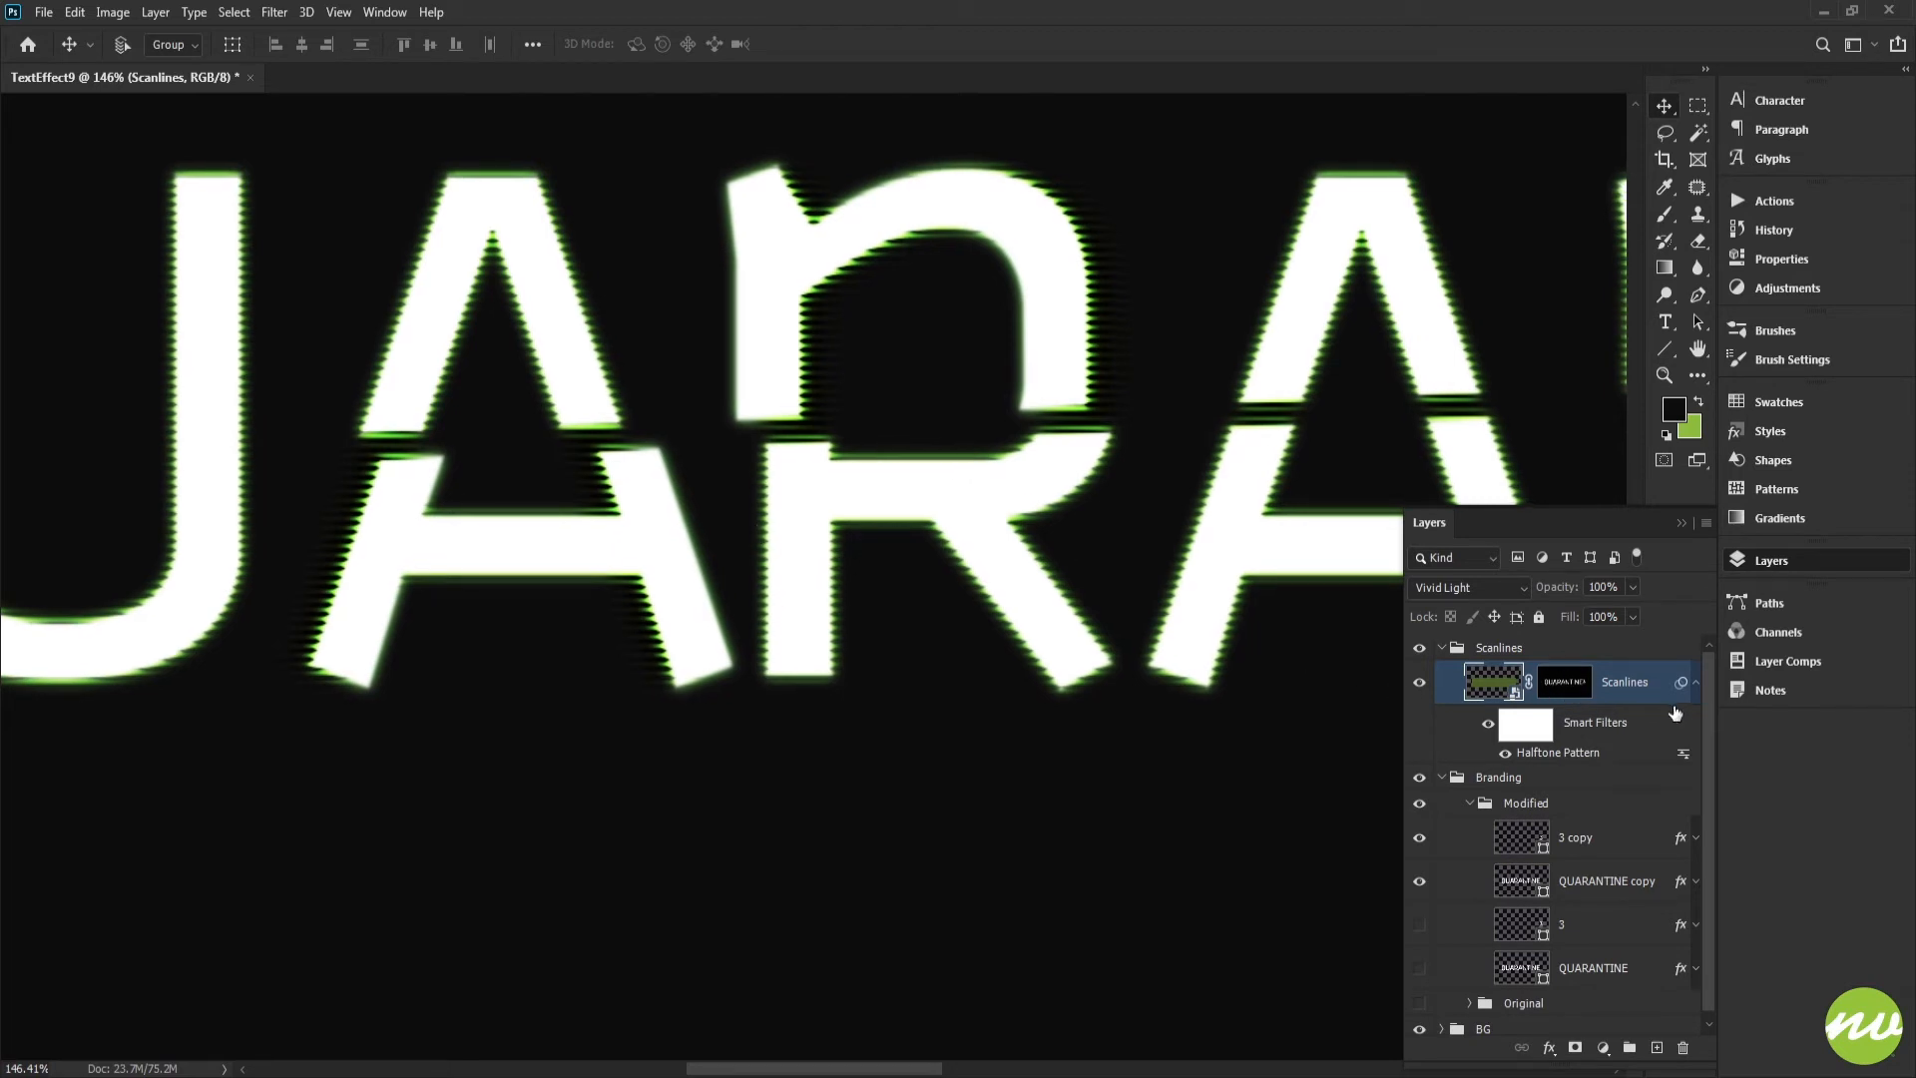
Collapse the smart filter listing and view the Scanlines layer mask on its own to examine its feathered letter shapes.
click(1695, 683)
alt+click(1572, 688)
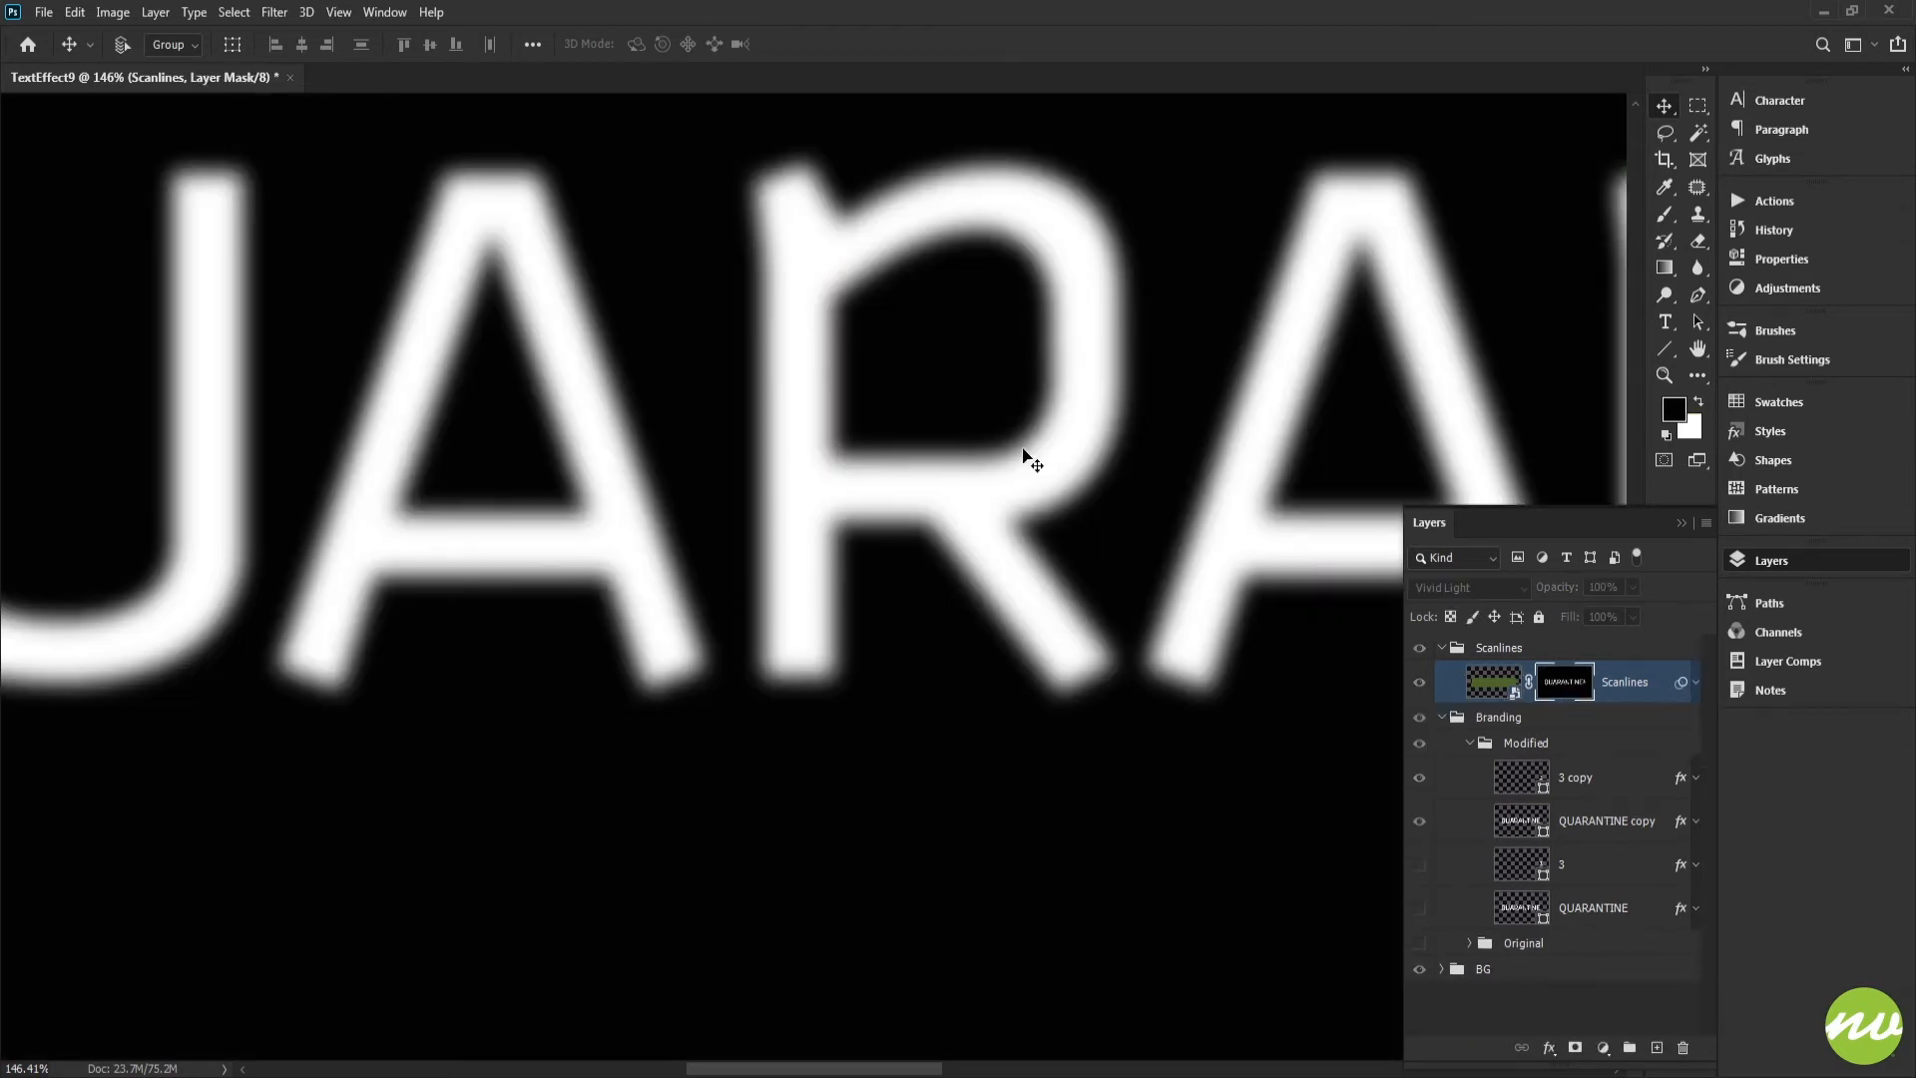
drag(608, 491, 855, 502)
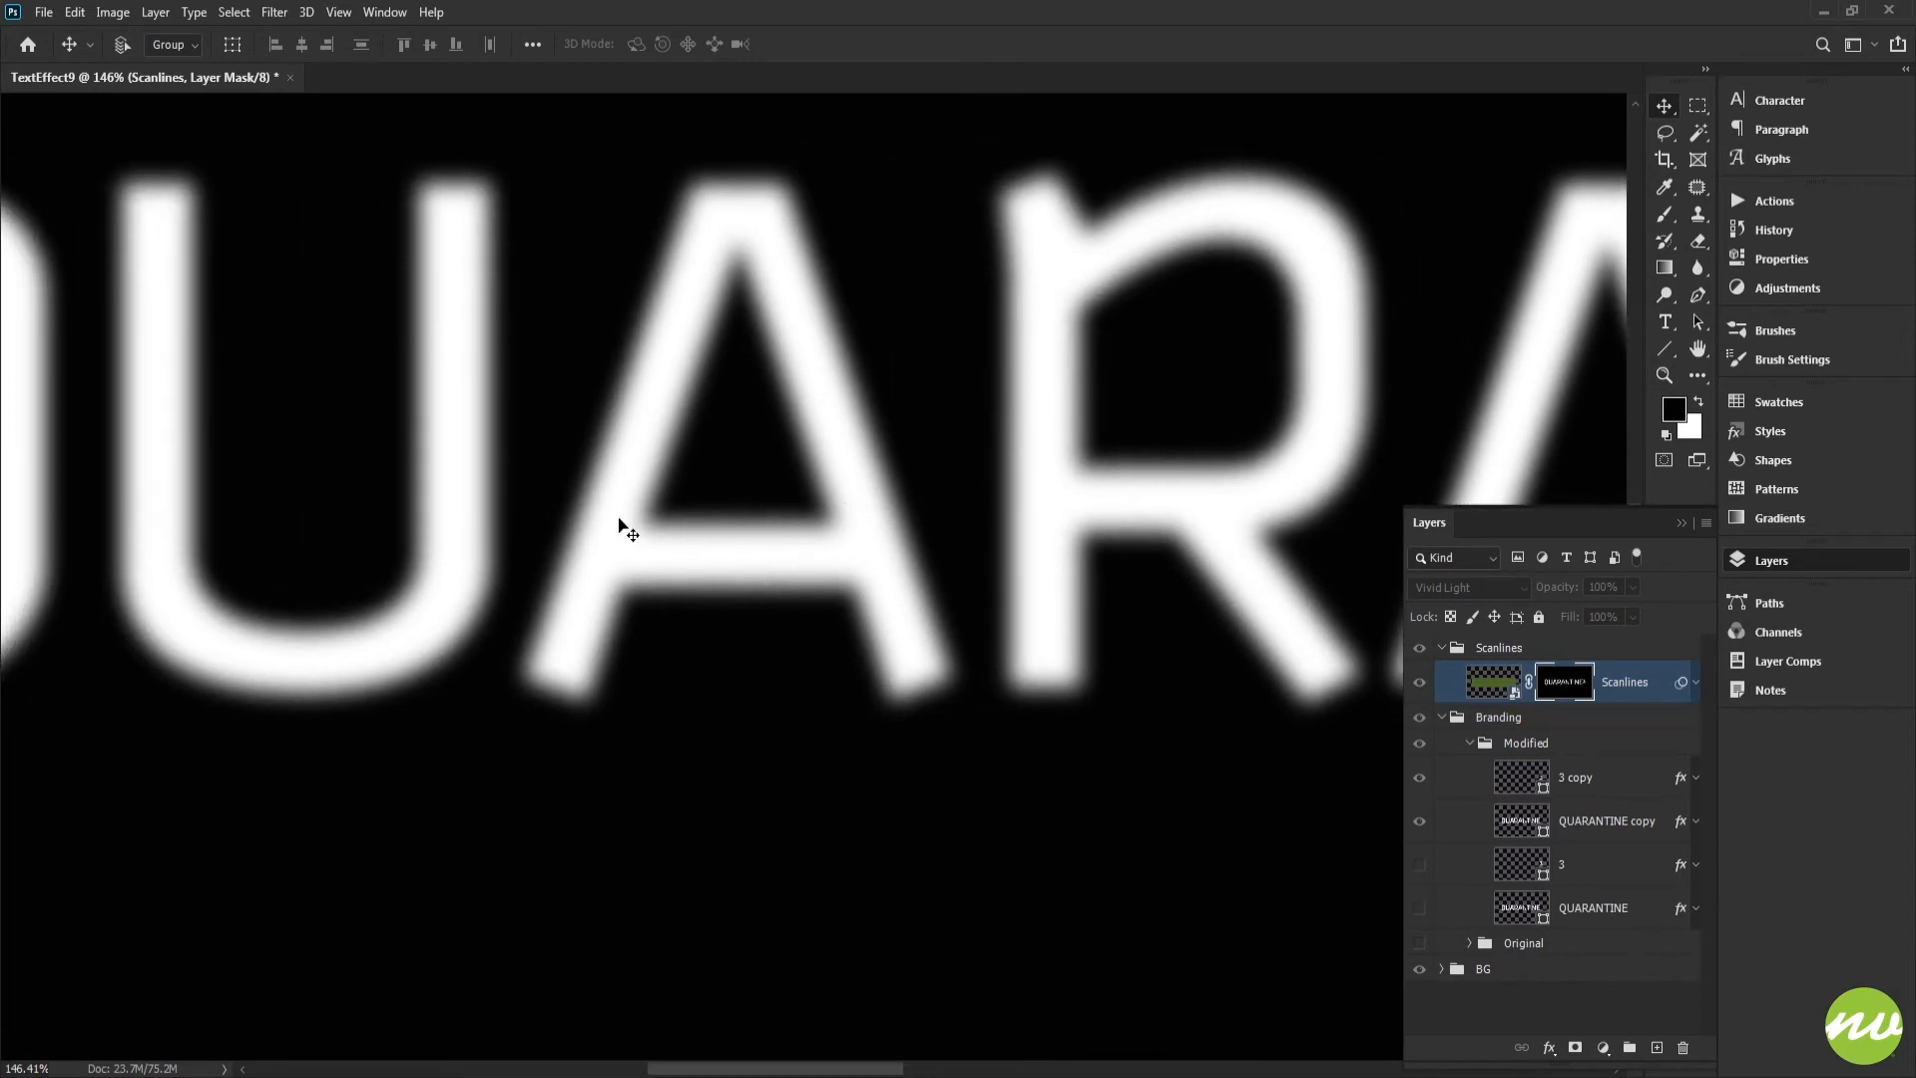
mouse_move(469, 469)
mouse_down()
mouse_move(769, 466)
mouse_move(486, 461)
mouse_up()
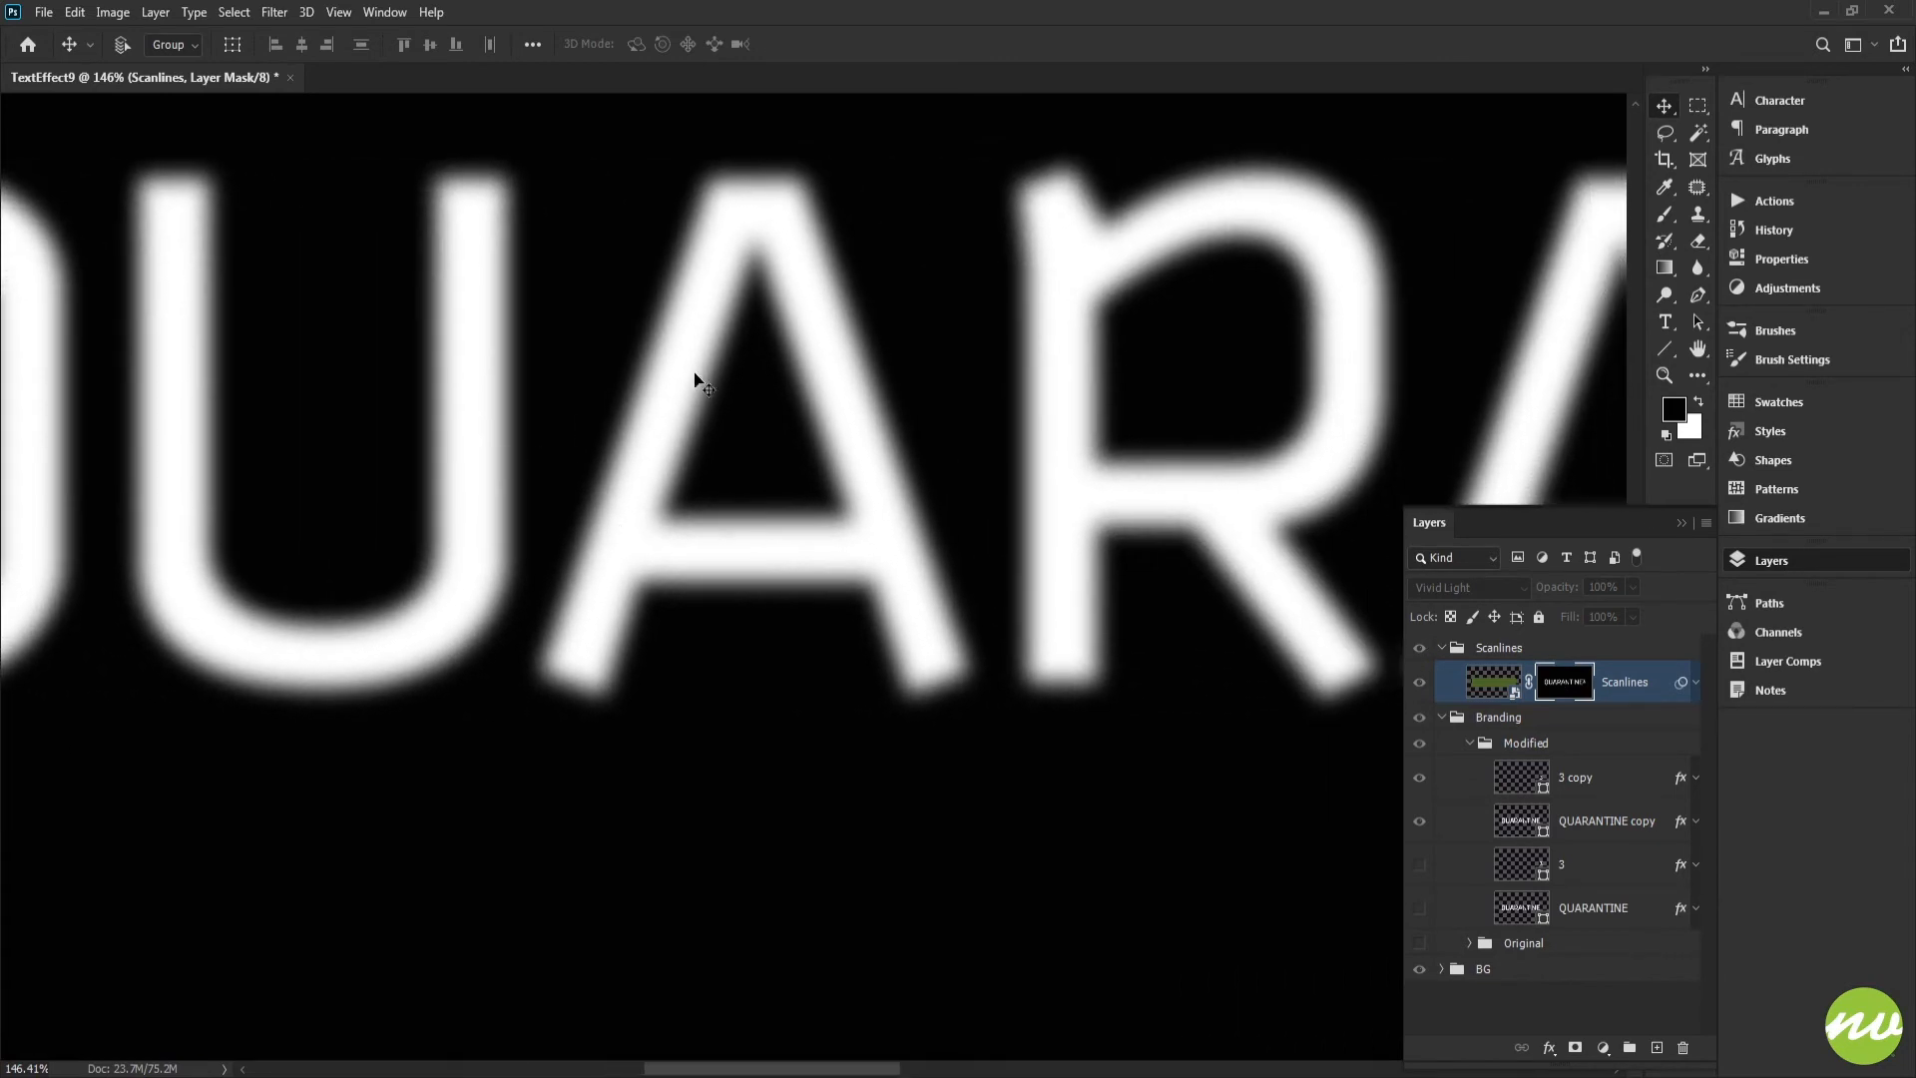
drag(853, 399, 552, 428)
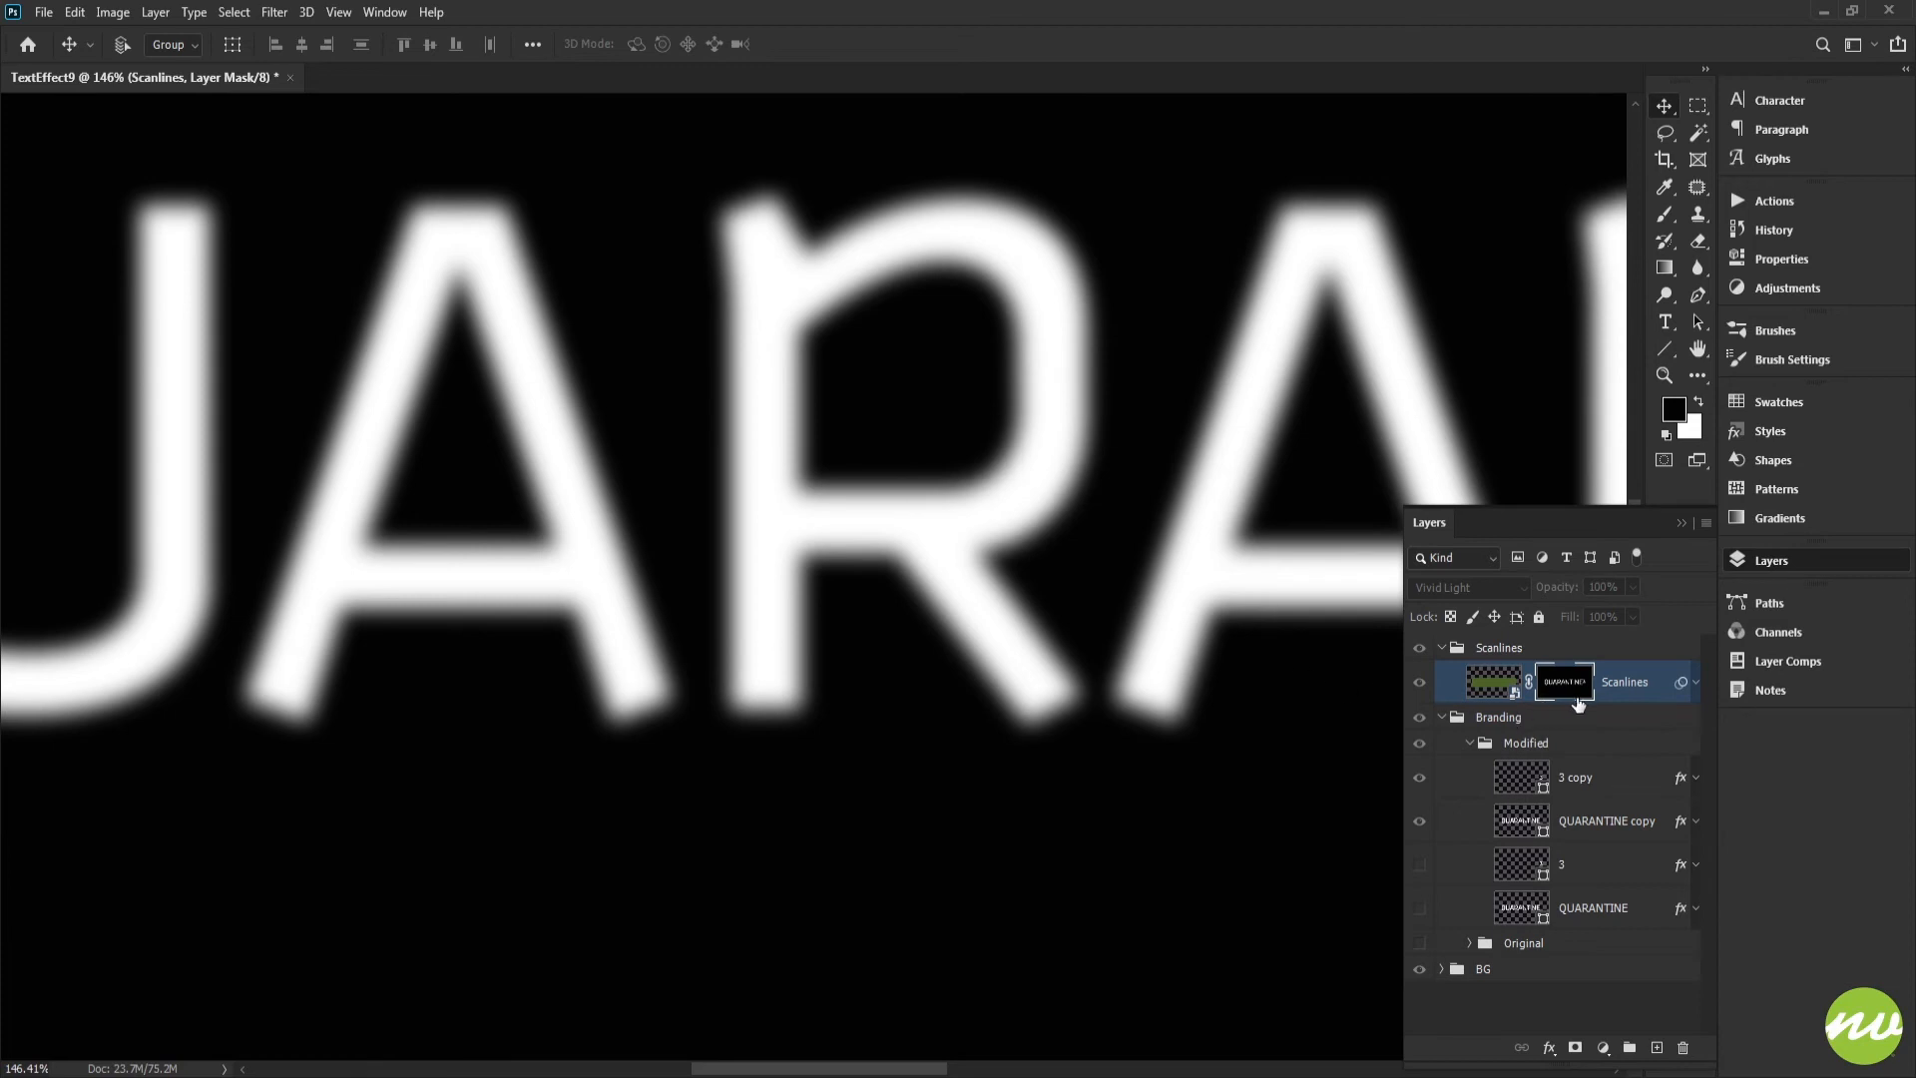
alt+click(1562, 688)
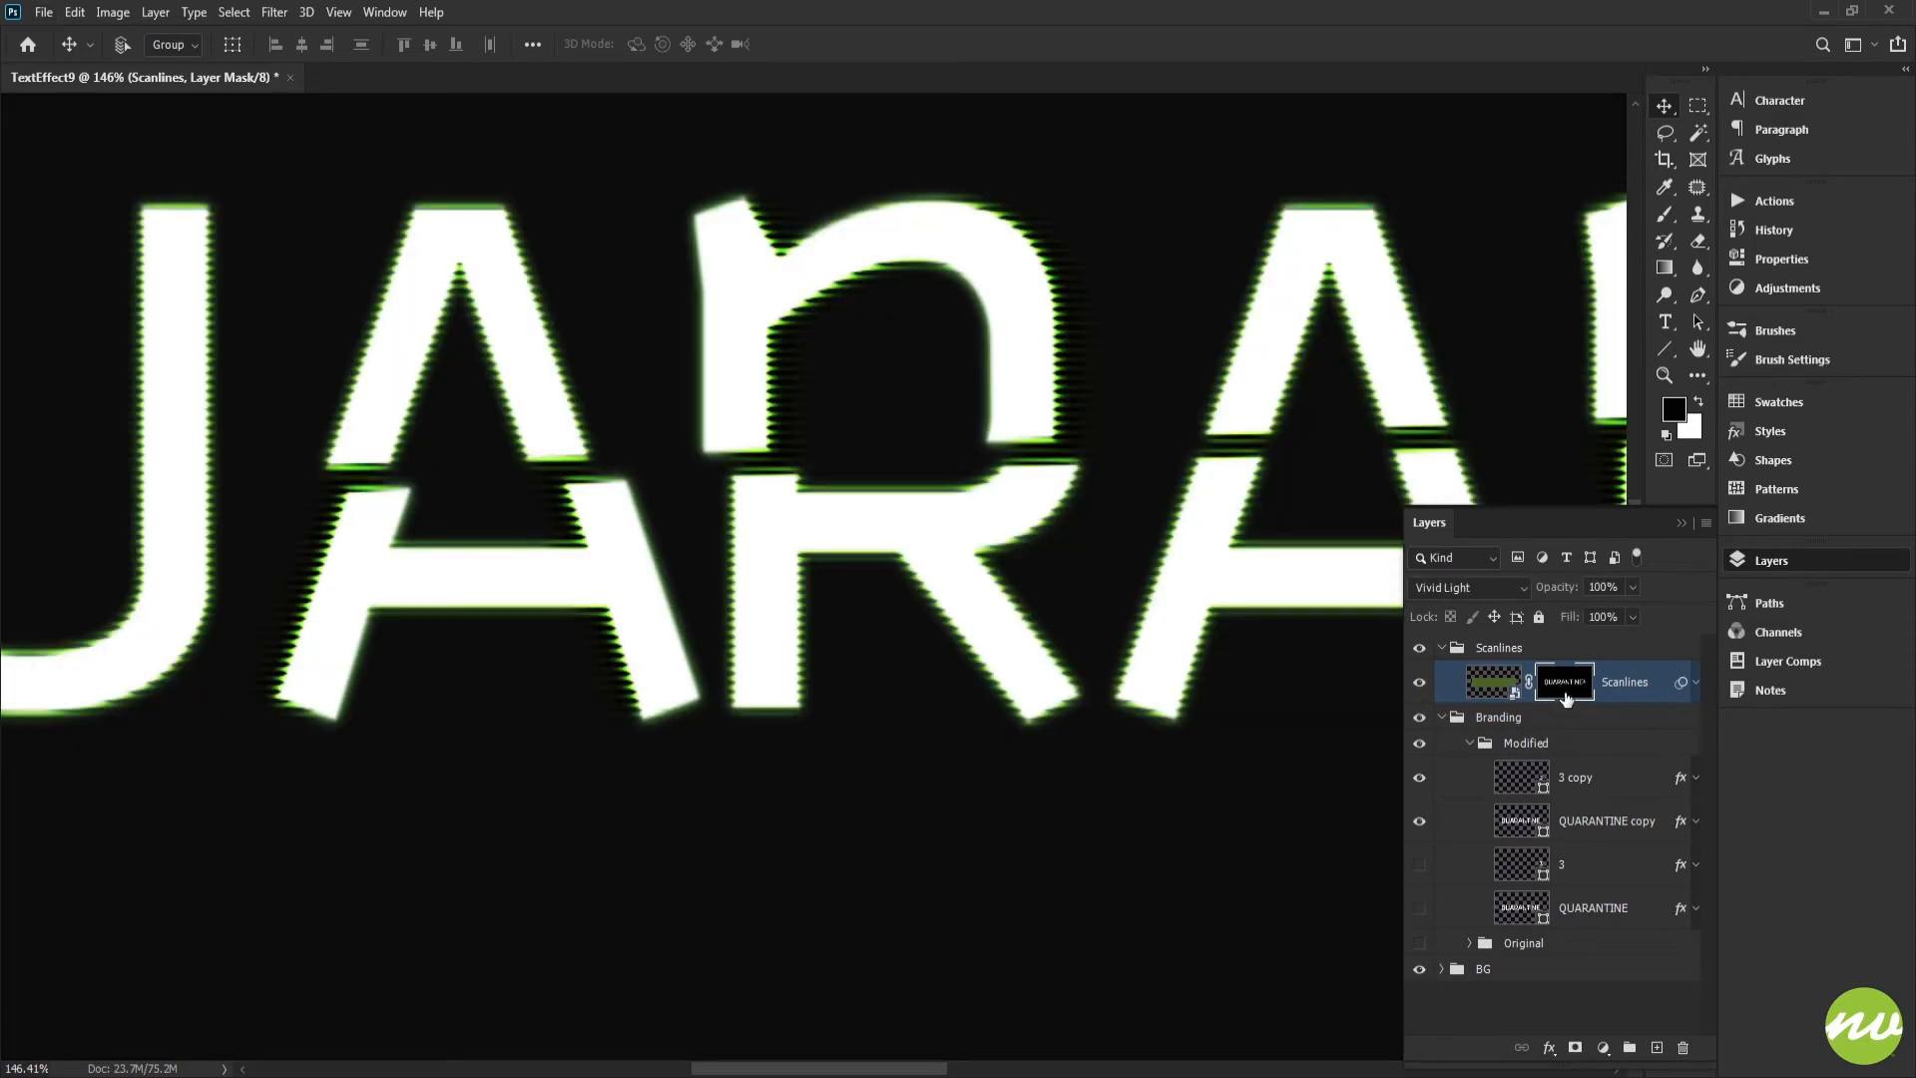
Show the Scanlines layer mask as a red overlay on the artwork and compare it with the offset A and R pieces.
alt+shift+click(1563, 687)
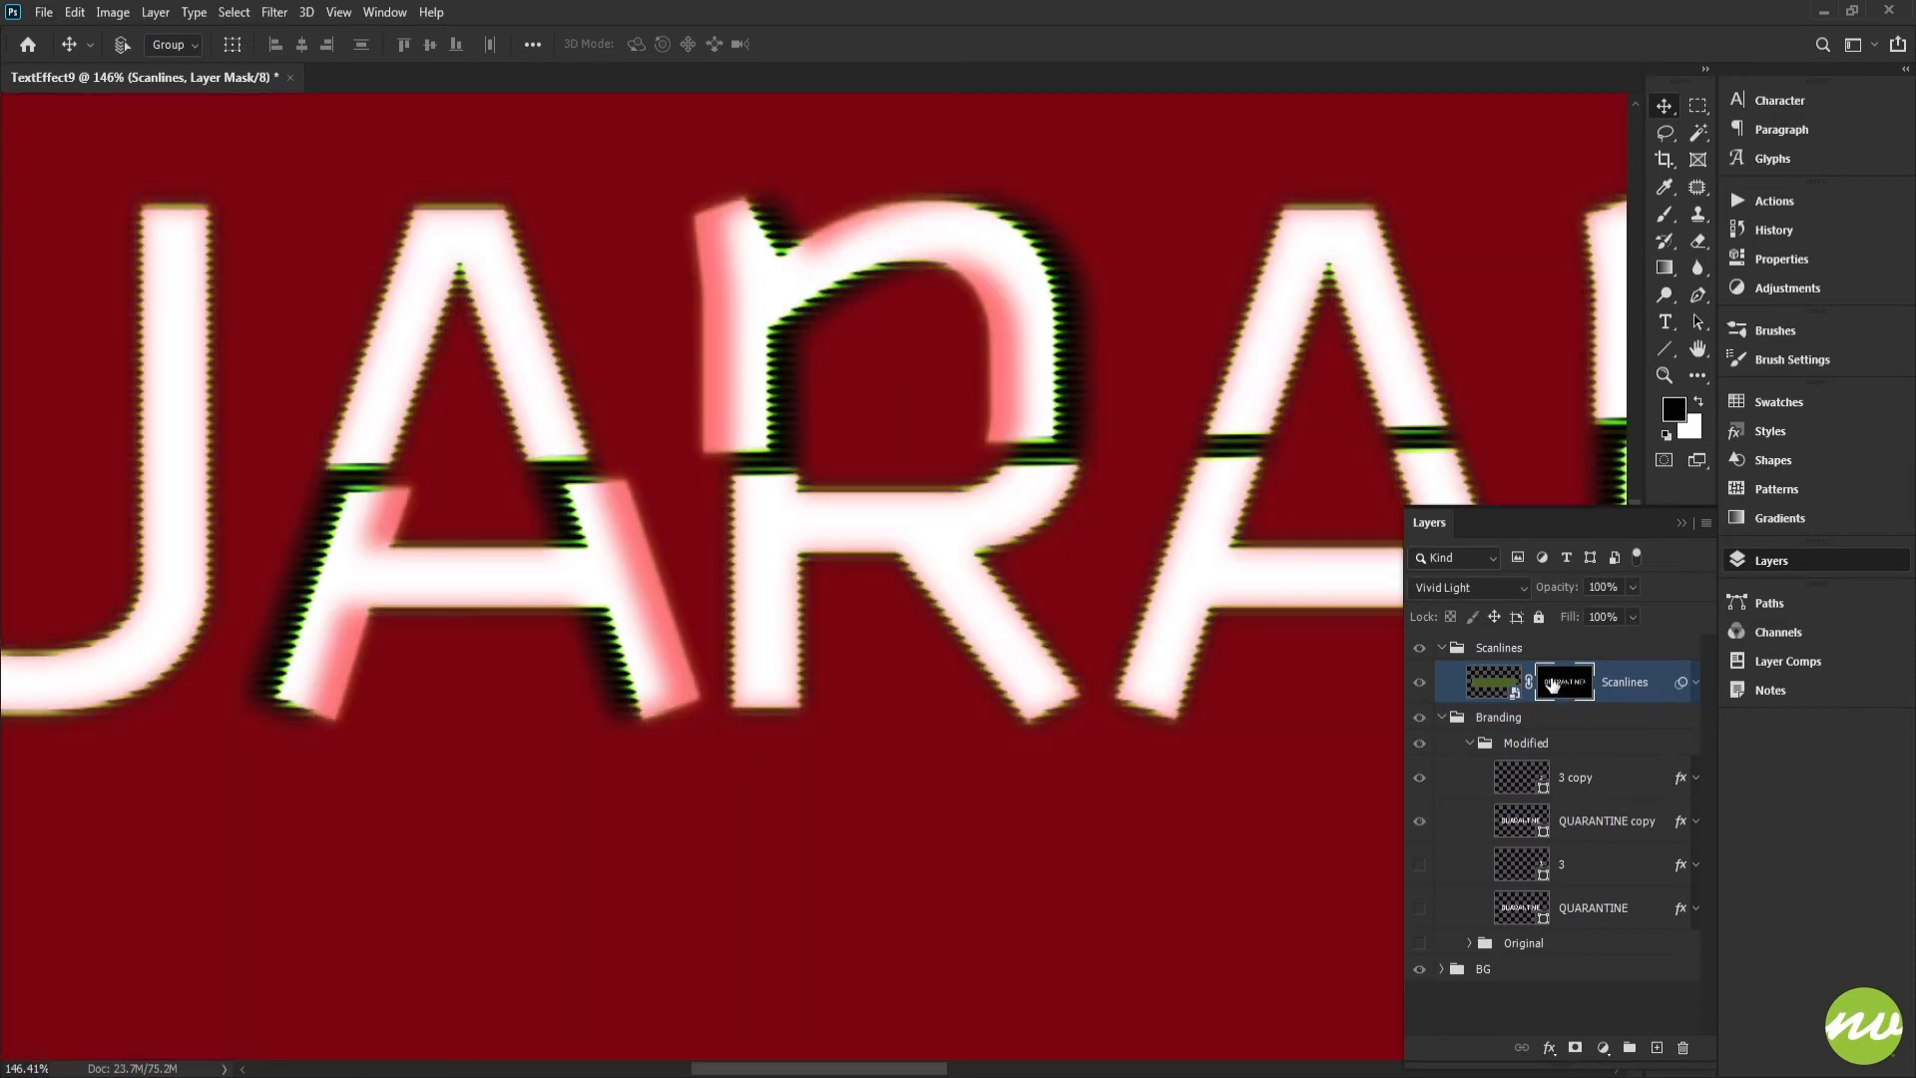
drag(902, 548, 978, 546)
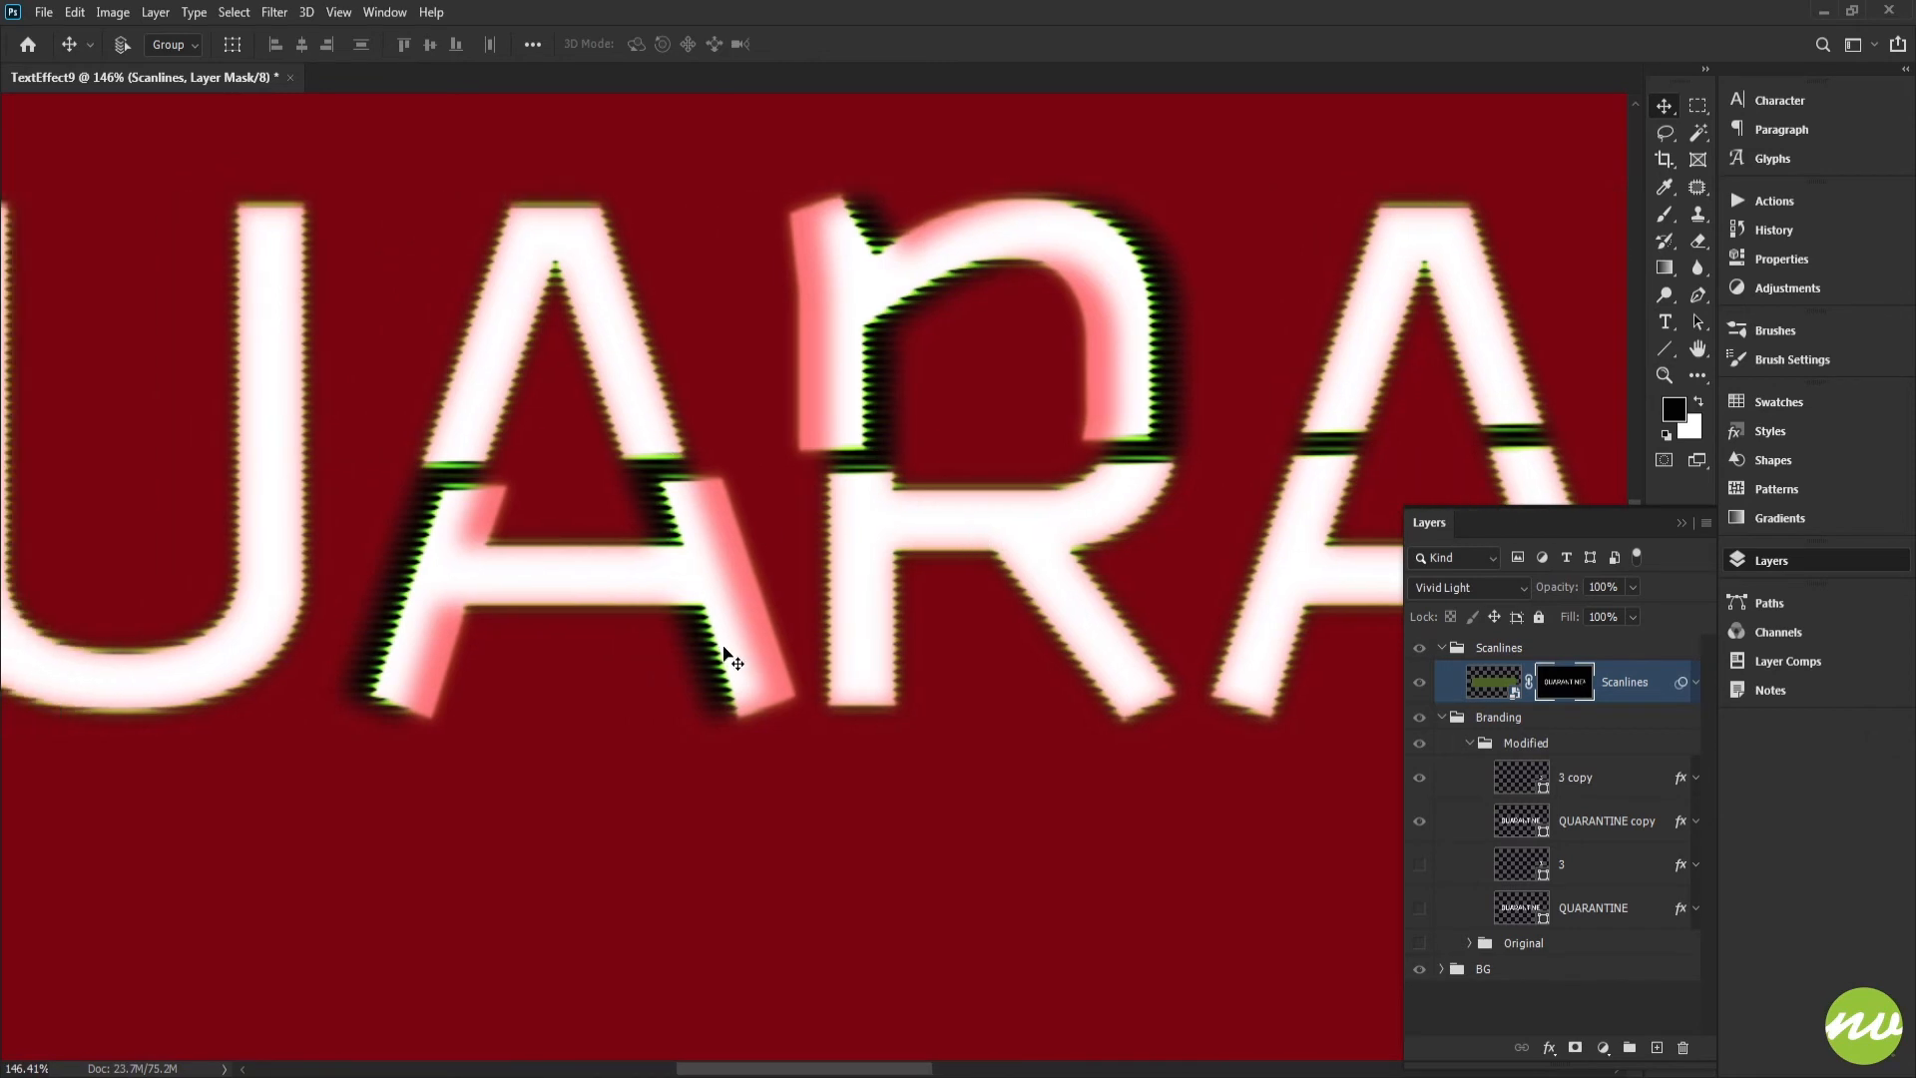
drag(556, 639, 897, 614)
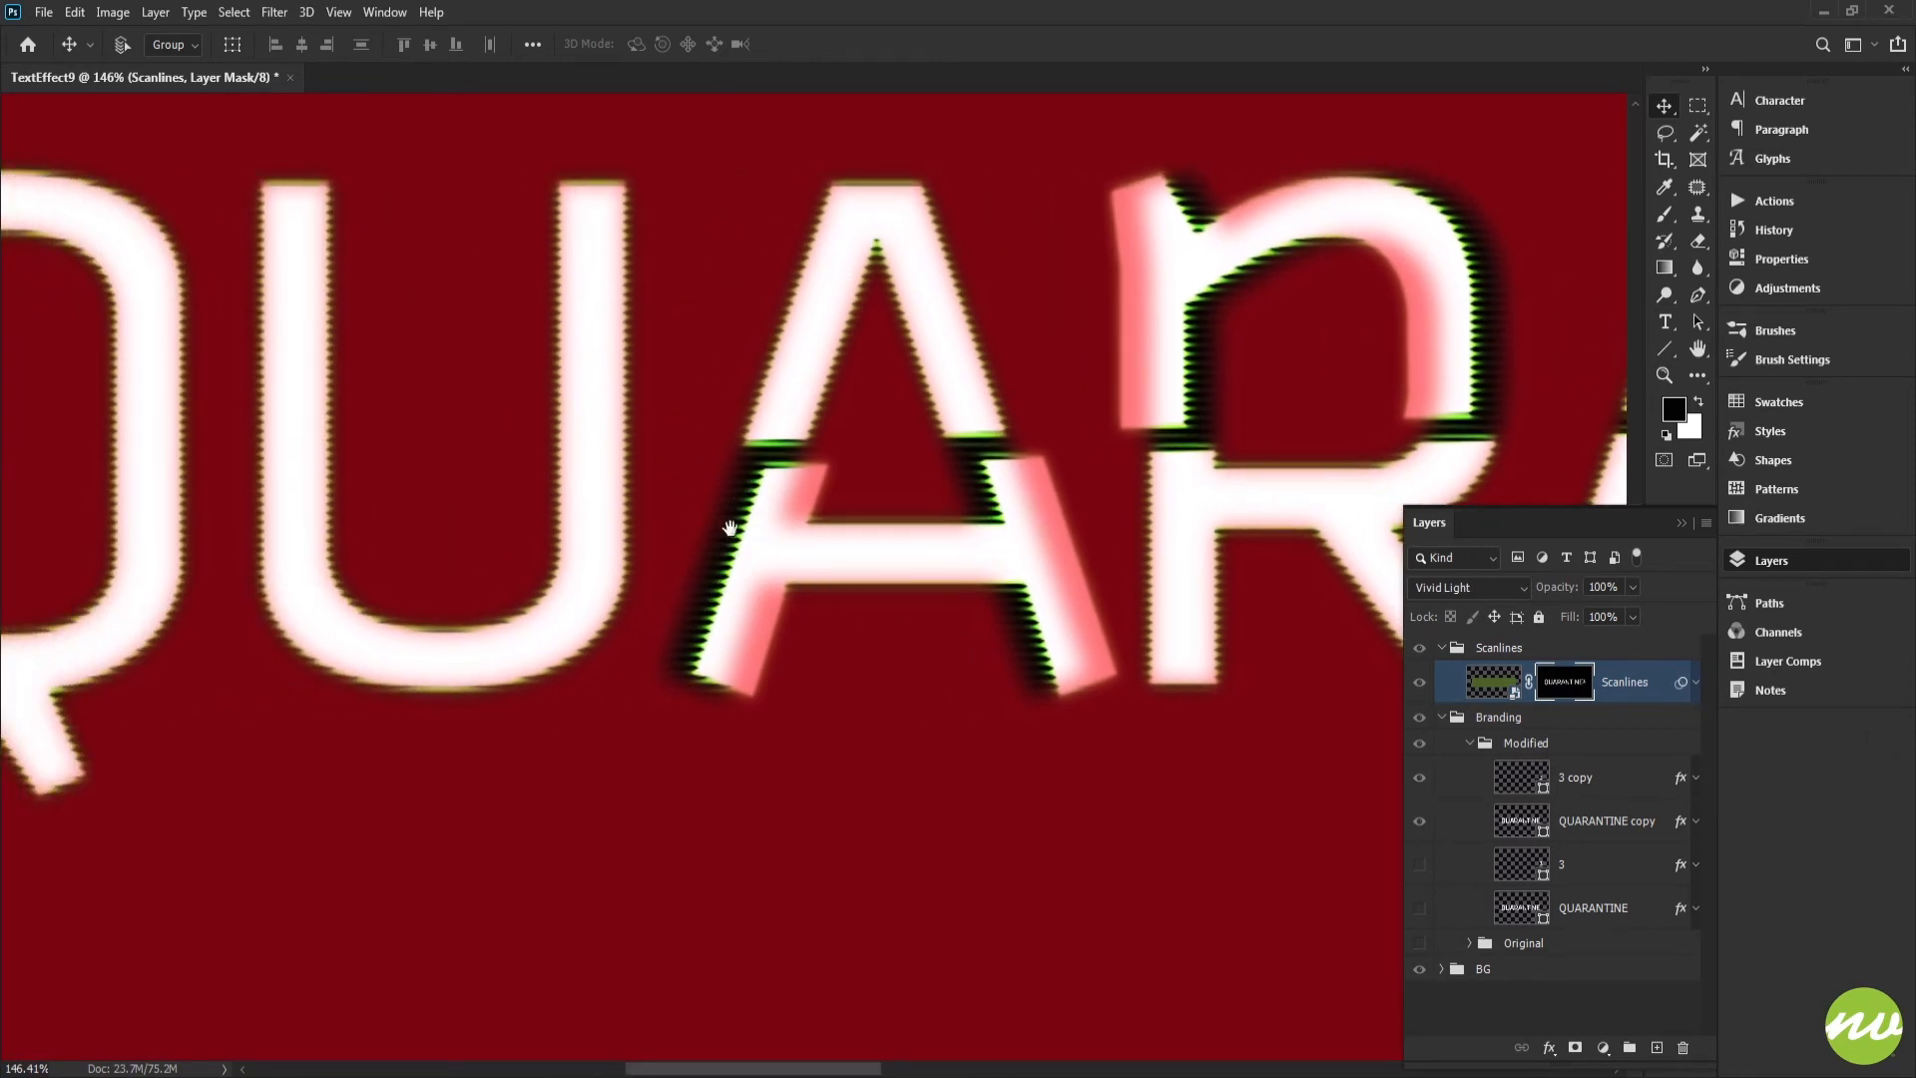
drag(736, 513, 582, 518)
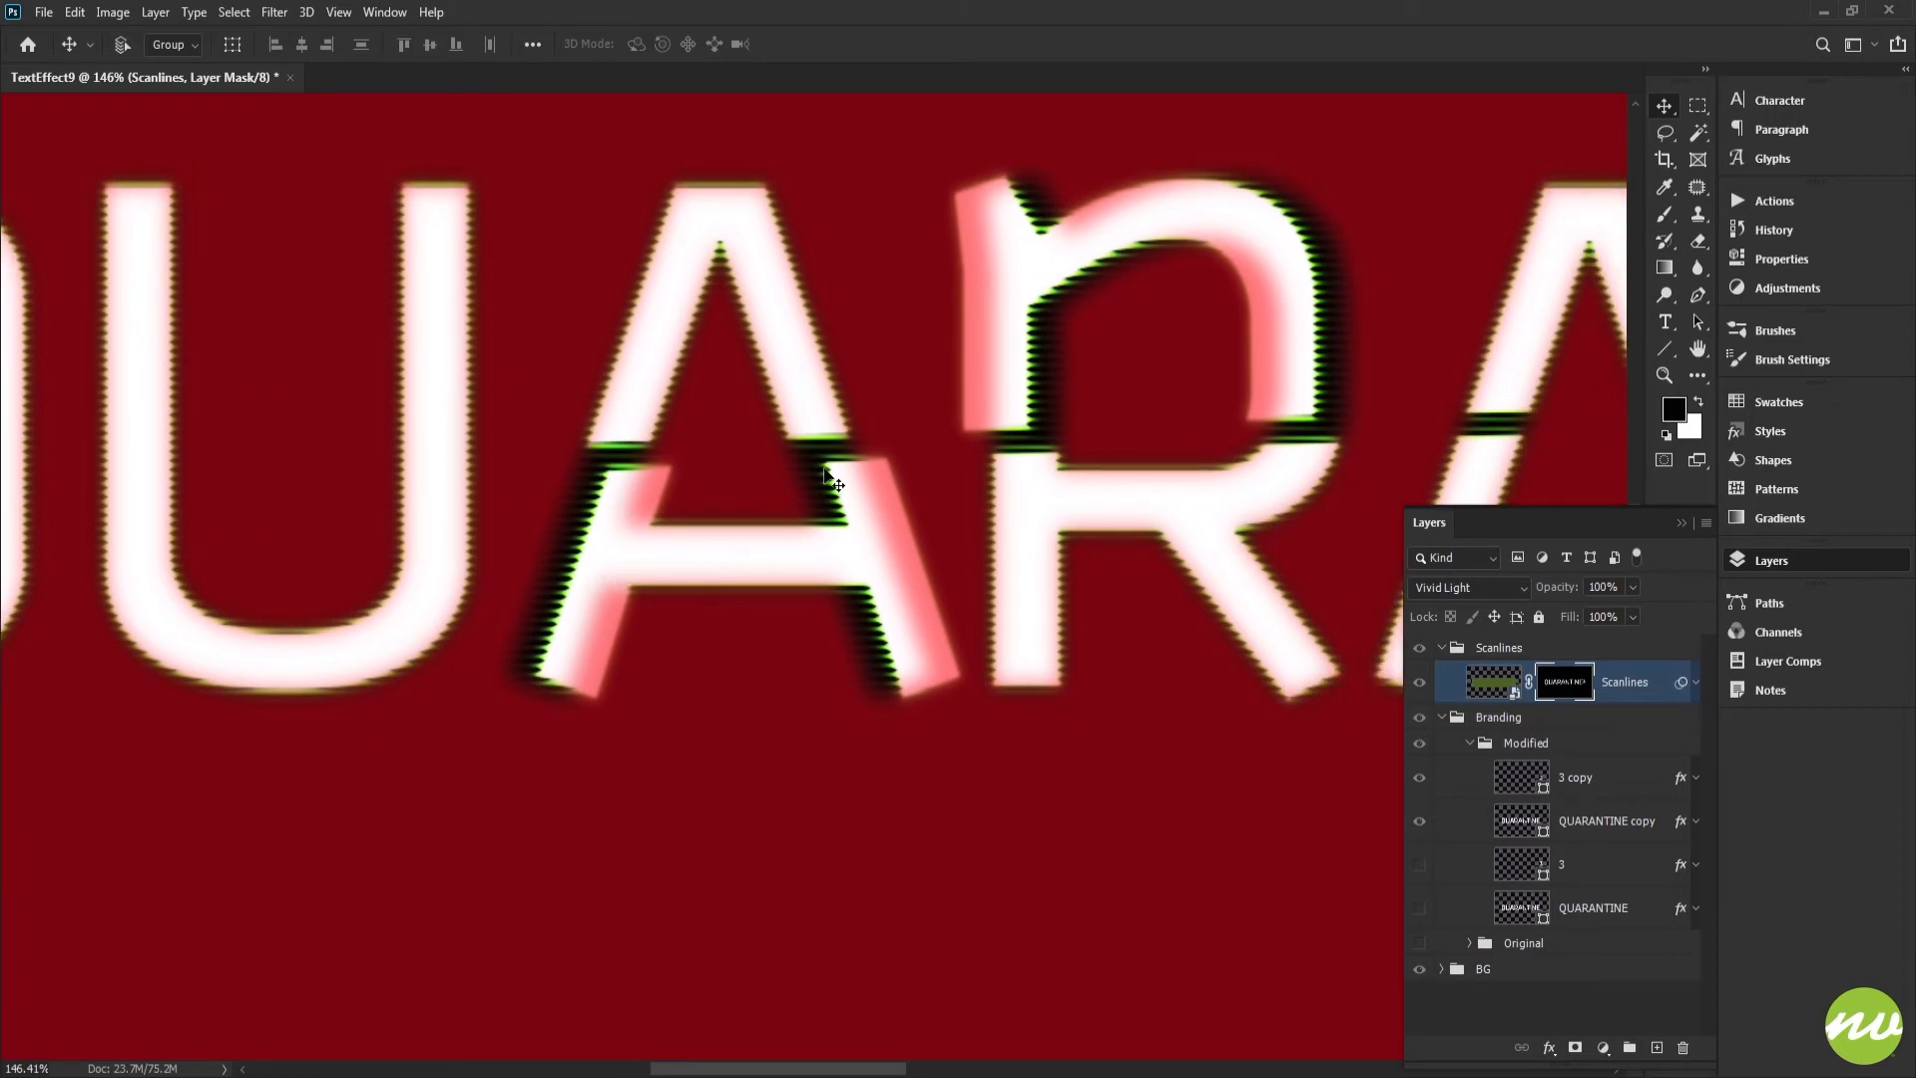
alt+shift+click(1574, 681)
Review the lettering fitted to the screen and at 100% zoom, and select the Scanlines group.
drag(1169, 608, 941, 617)
key(h)
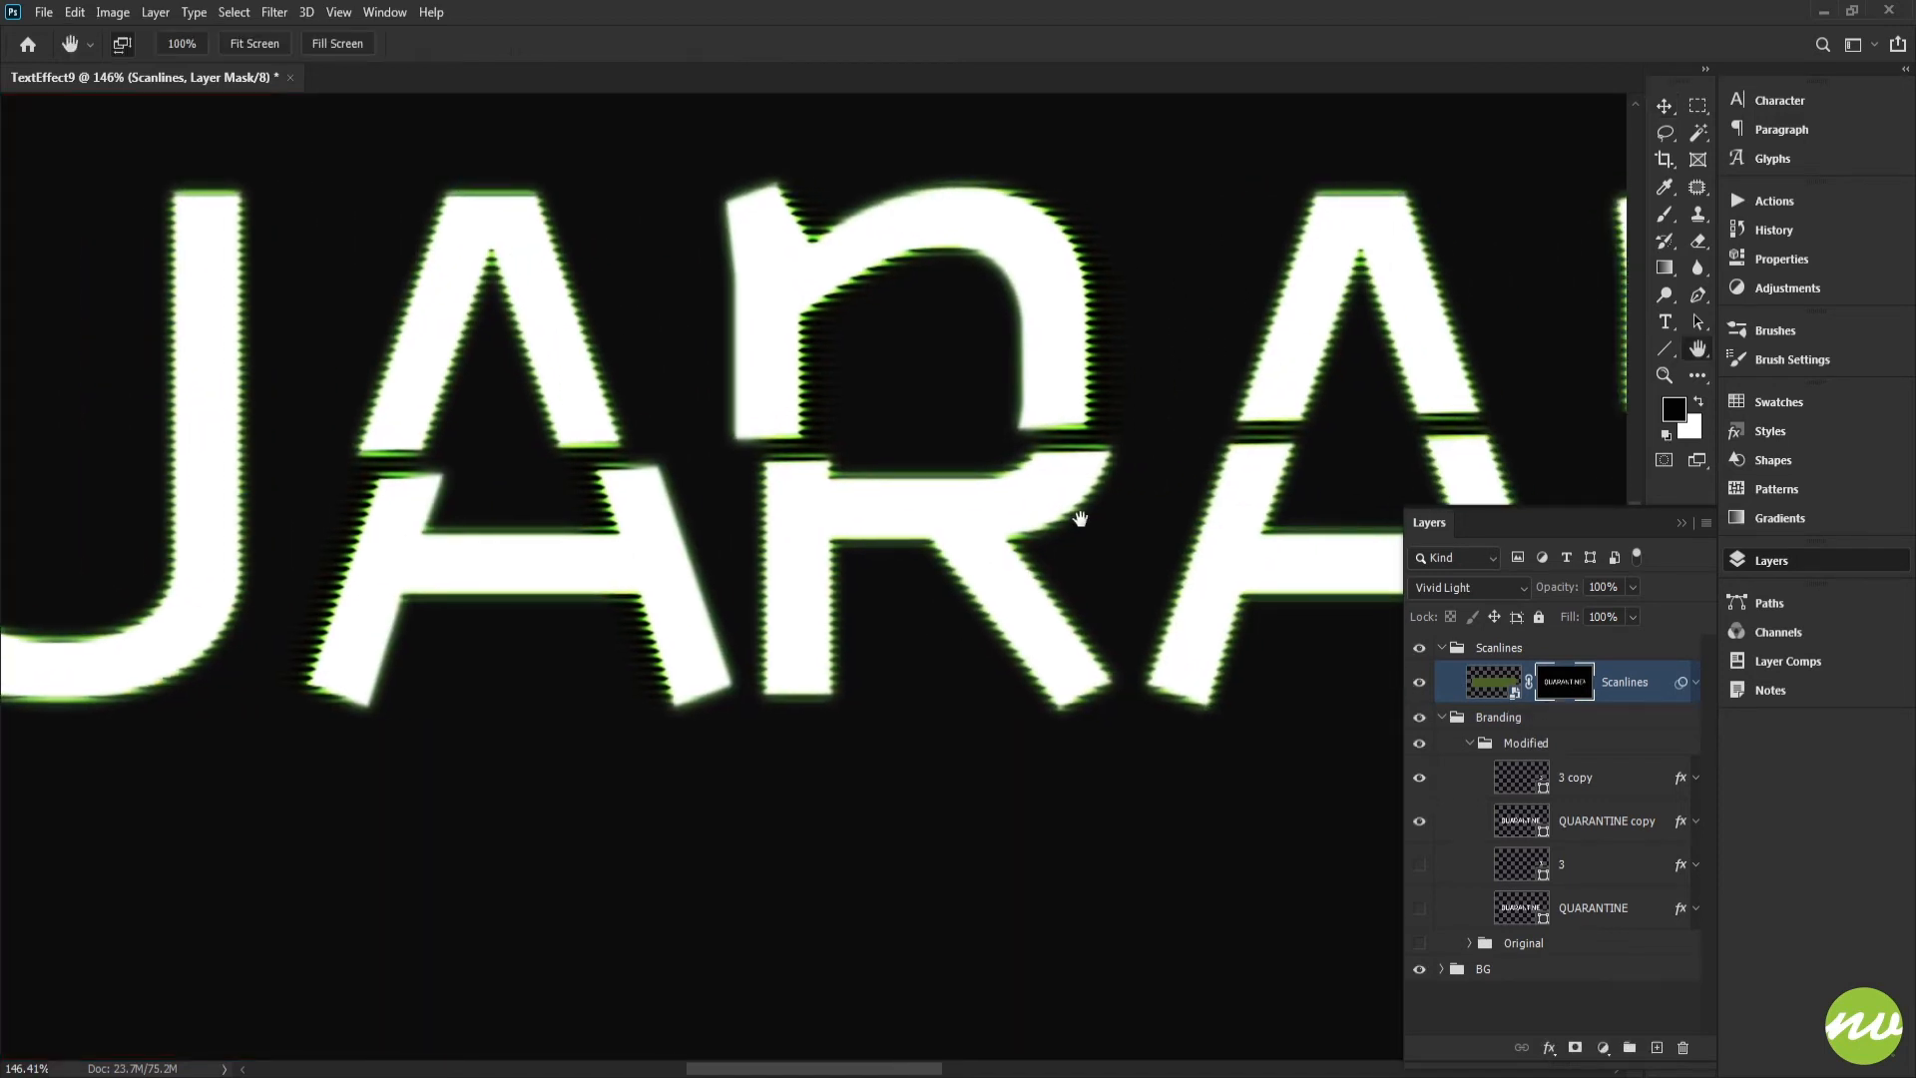
drag(1077, 505, 992, 500)
click(262, 48)
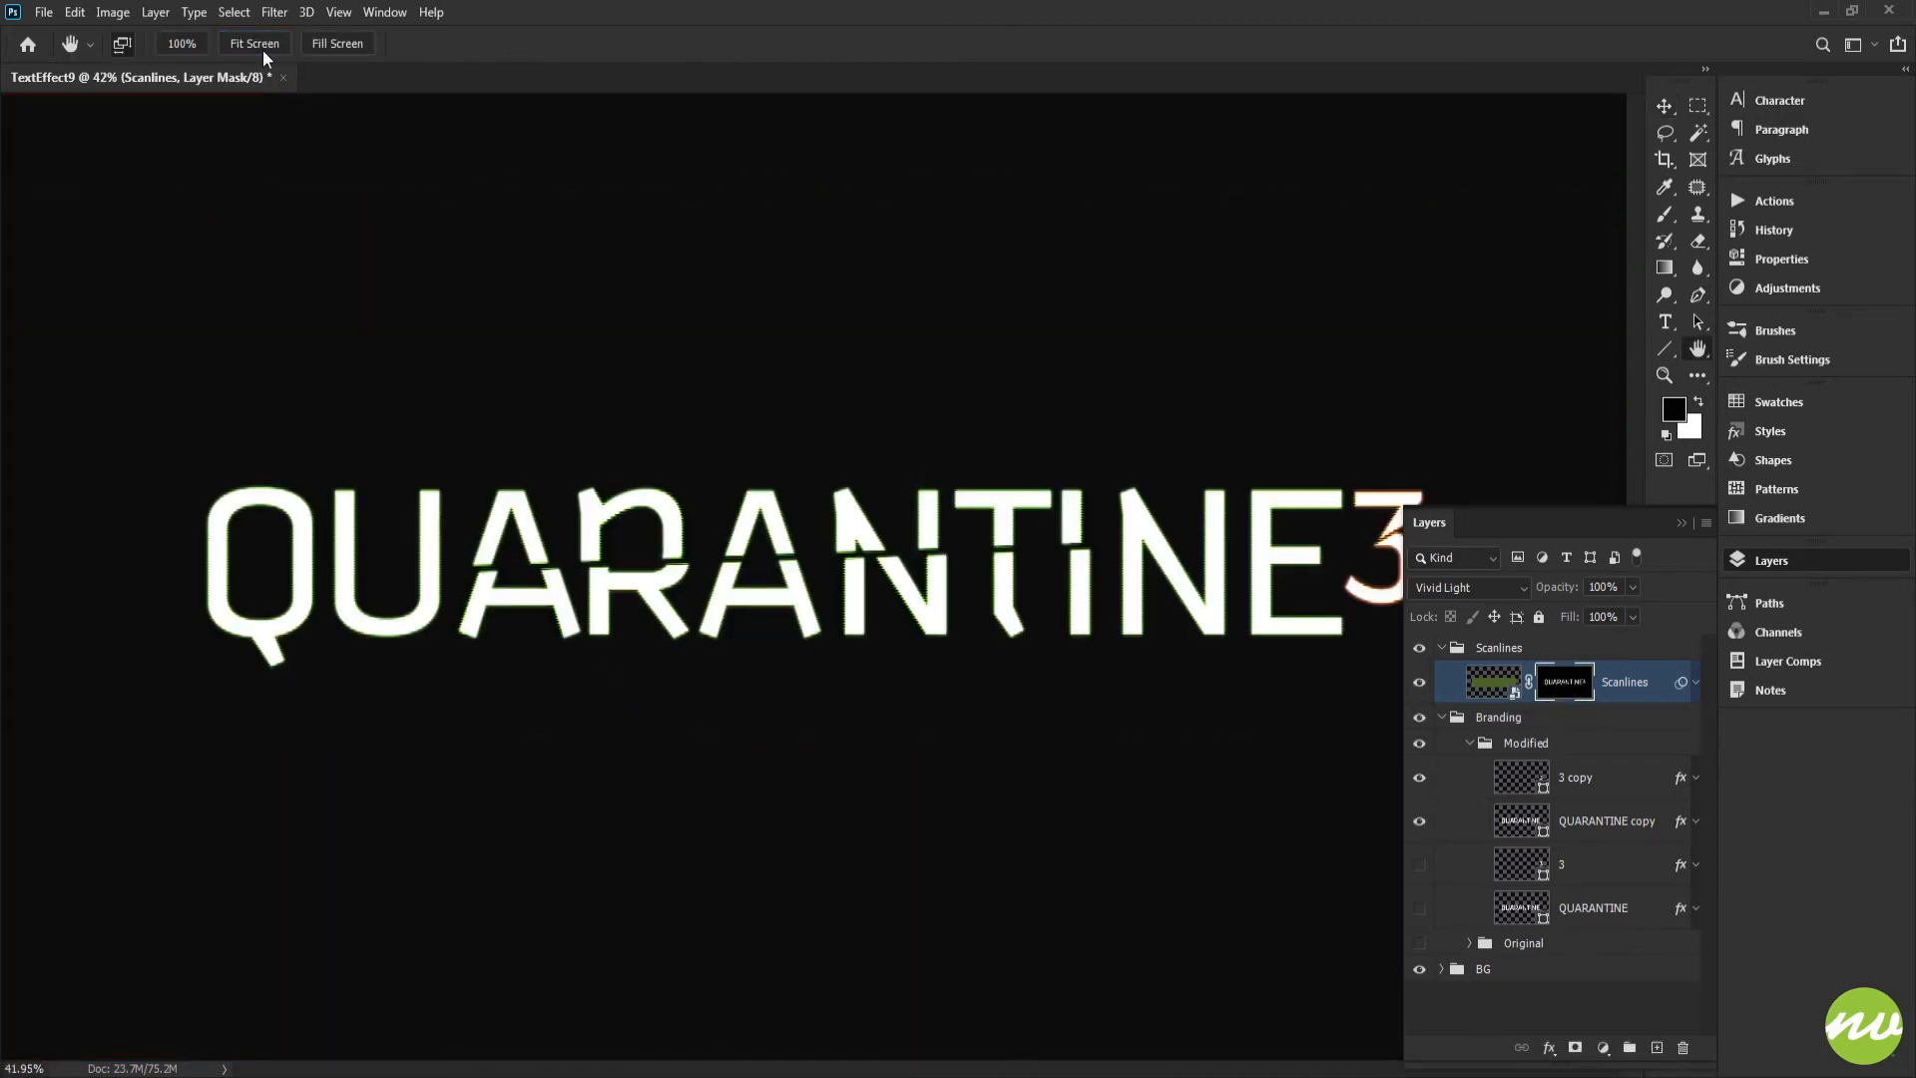
click(170, 47)
drag(565, 446, 1152, 443)
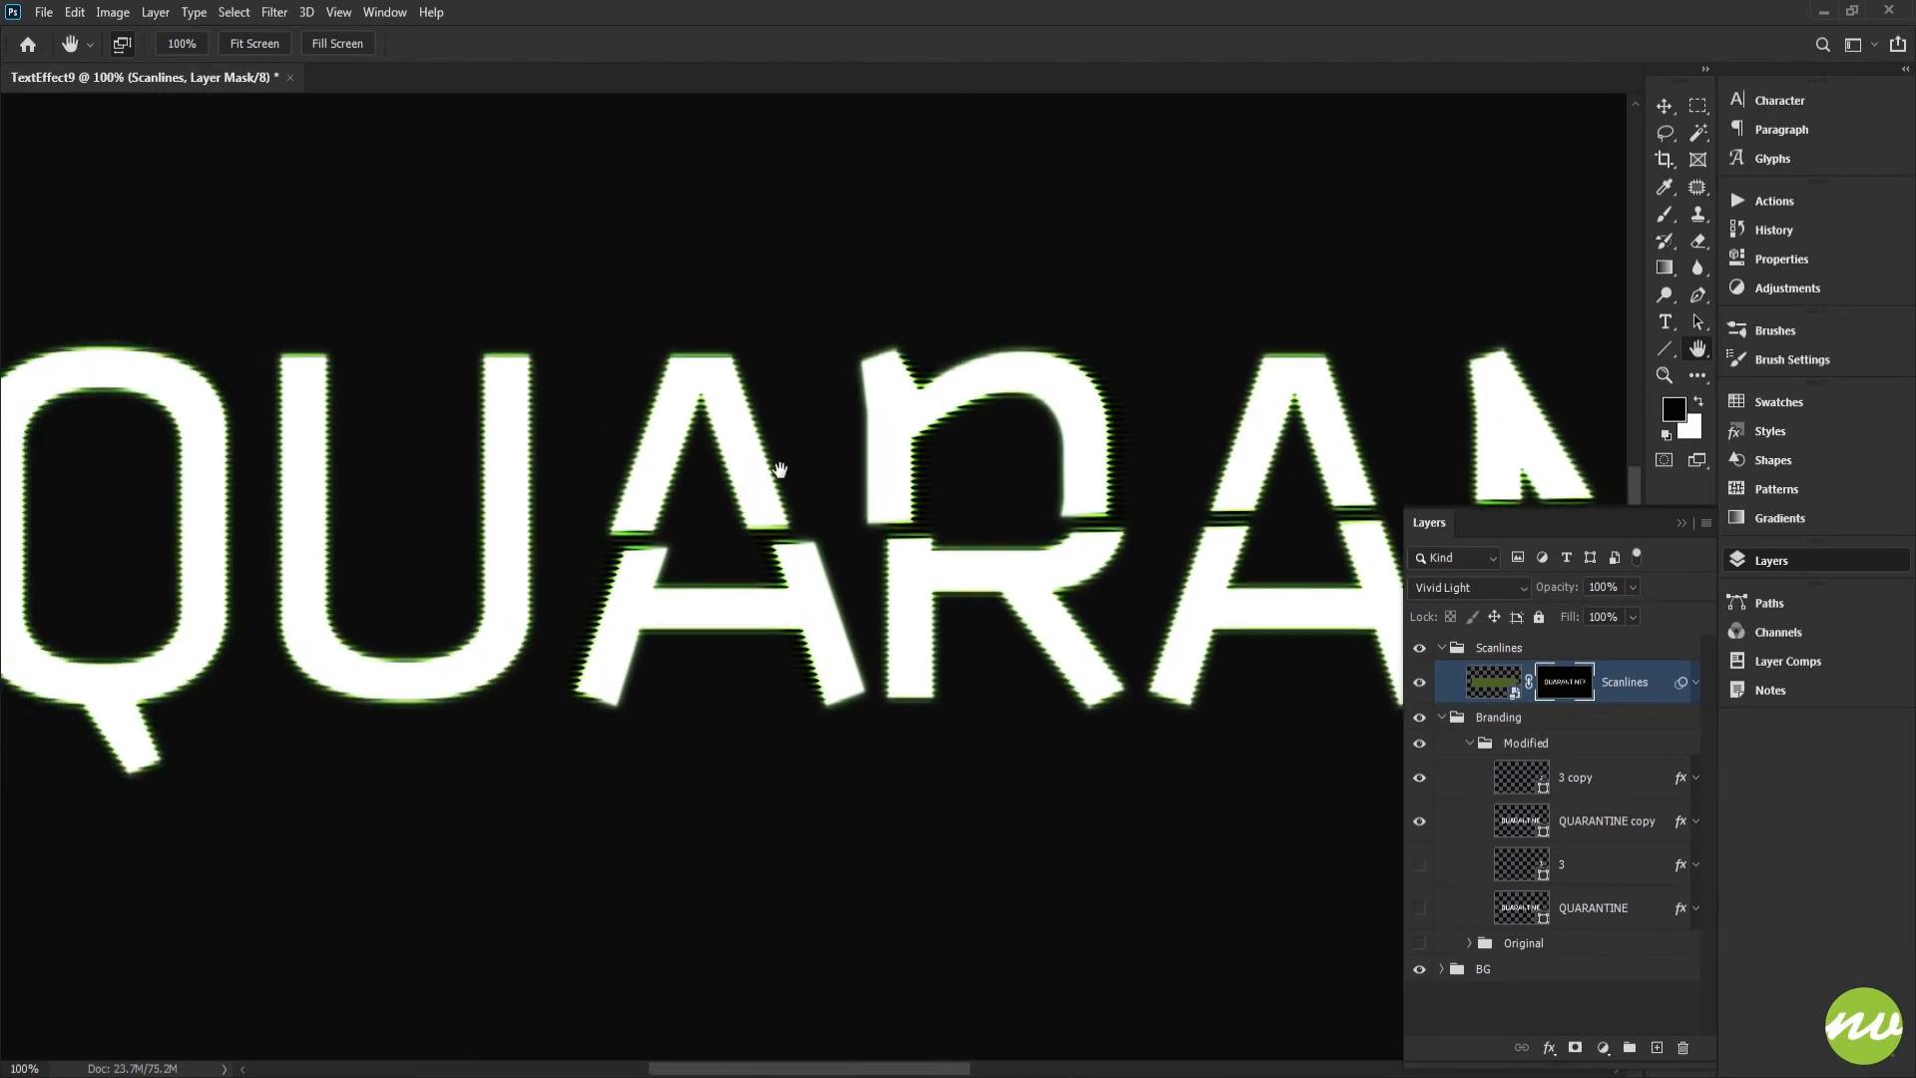
drag(779, 470, 916, 420)
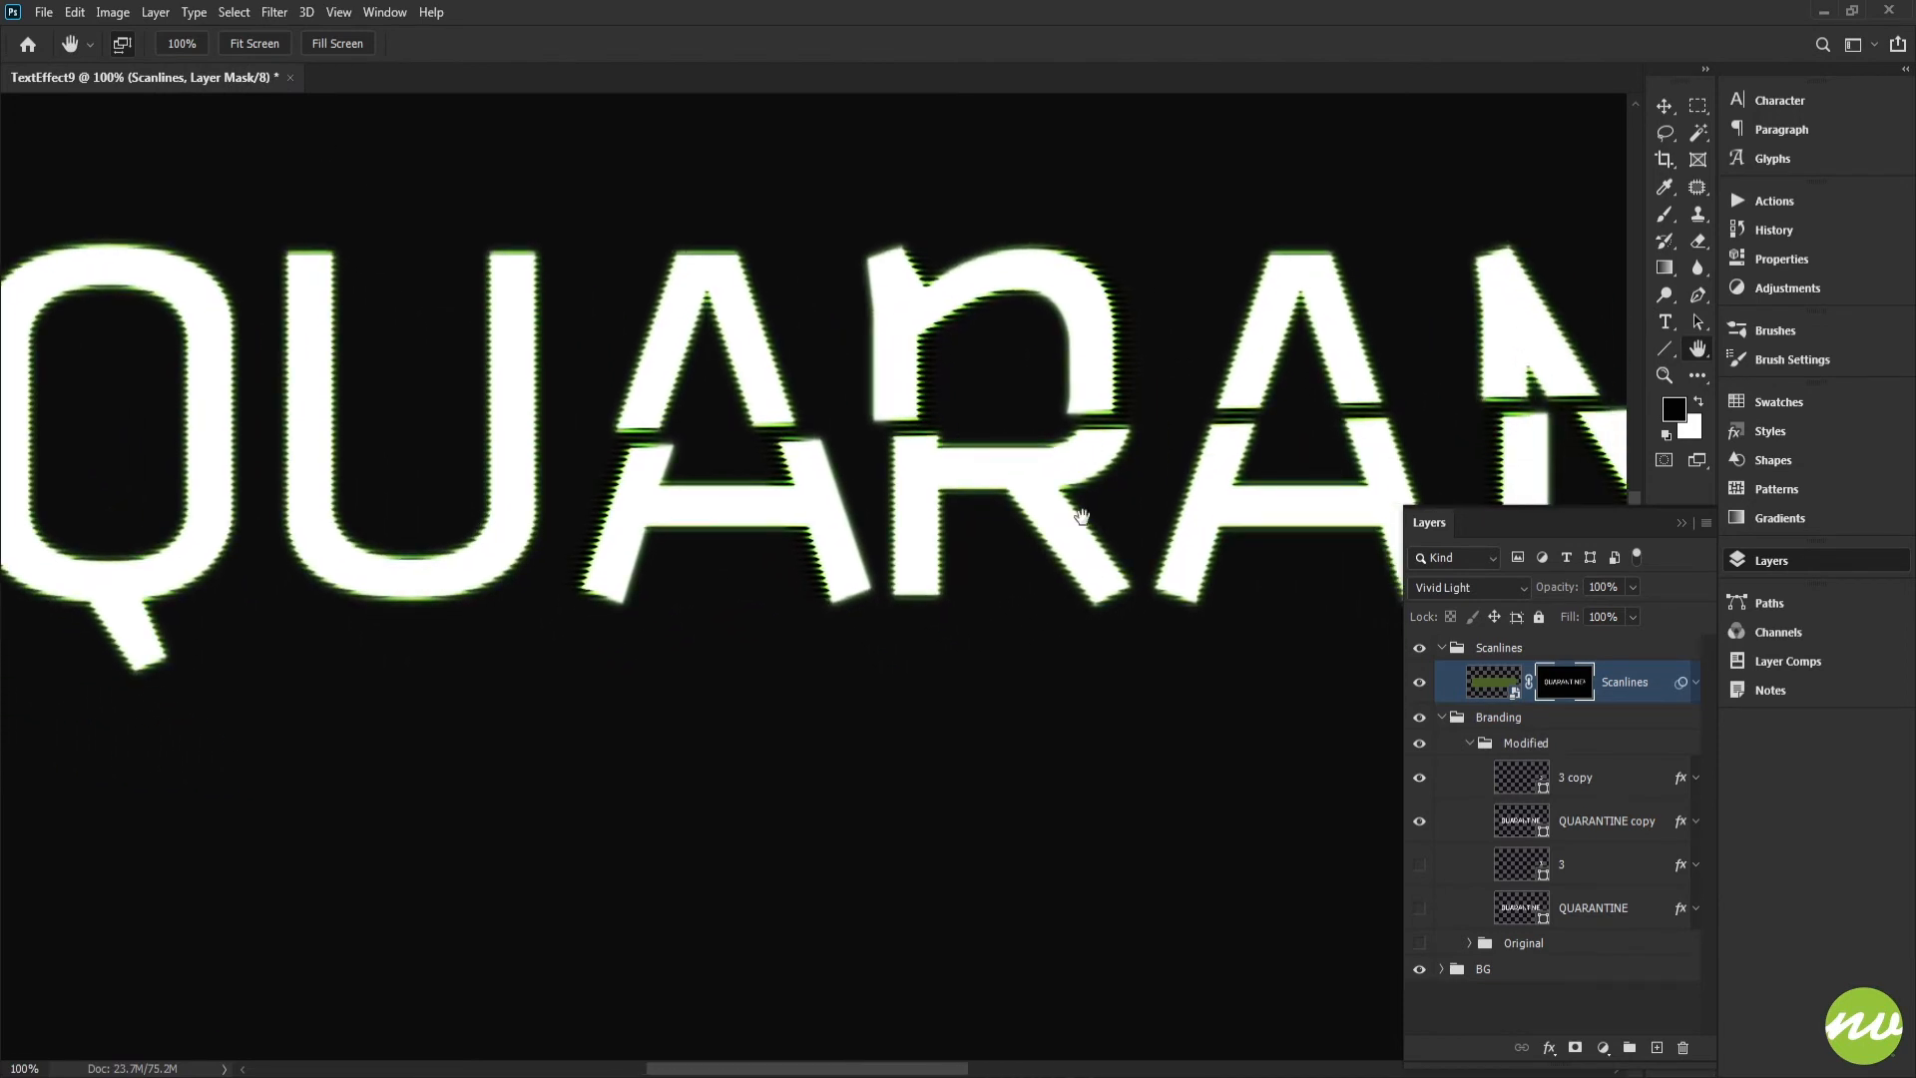
click(1452, 649)
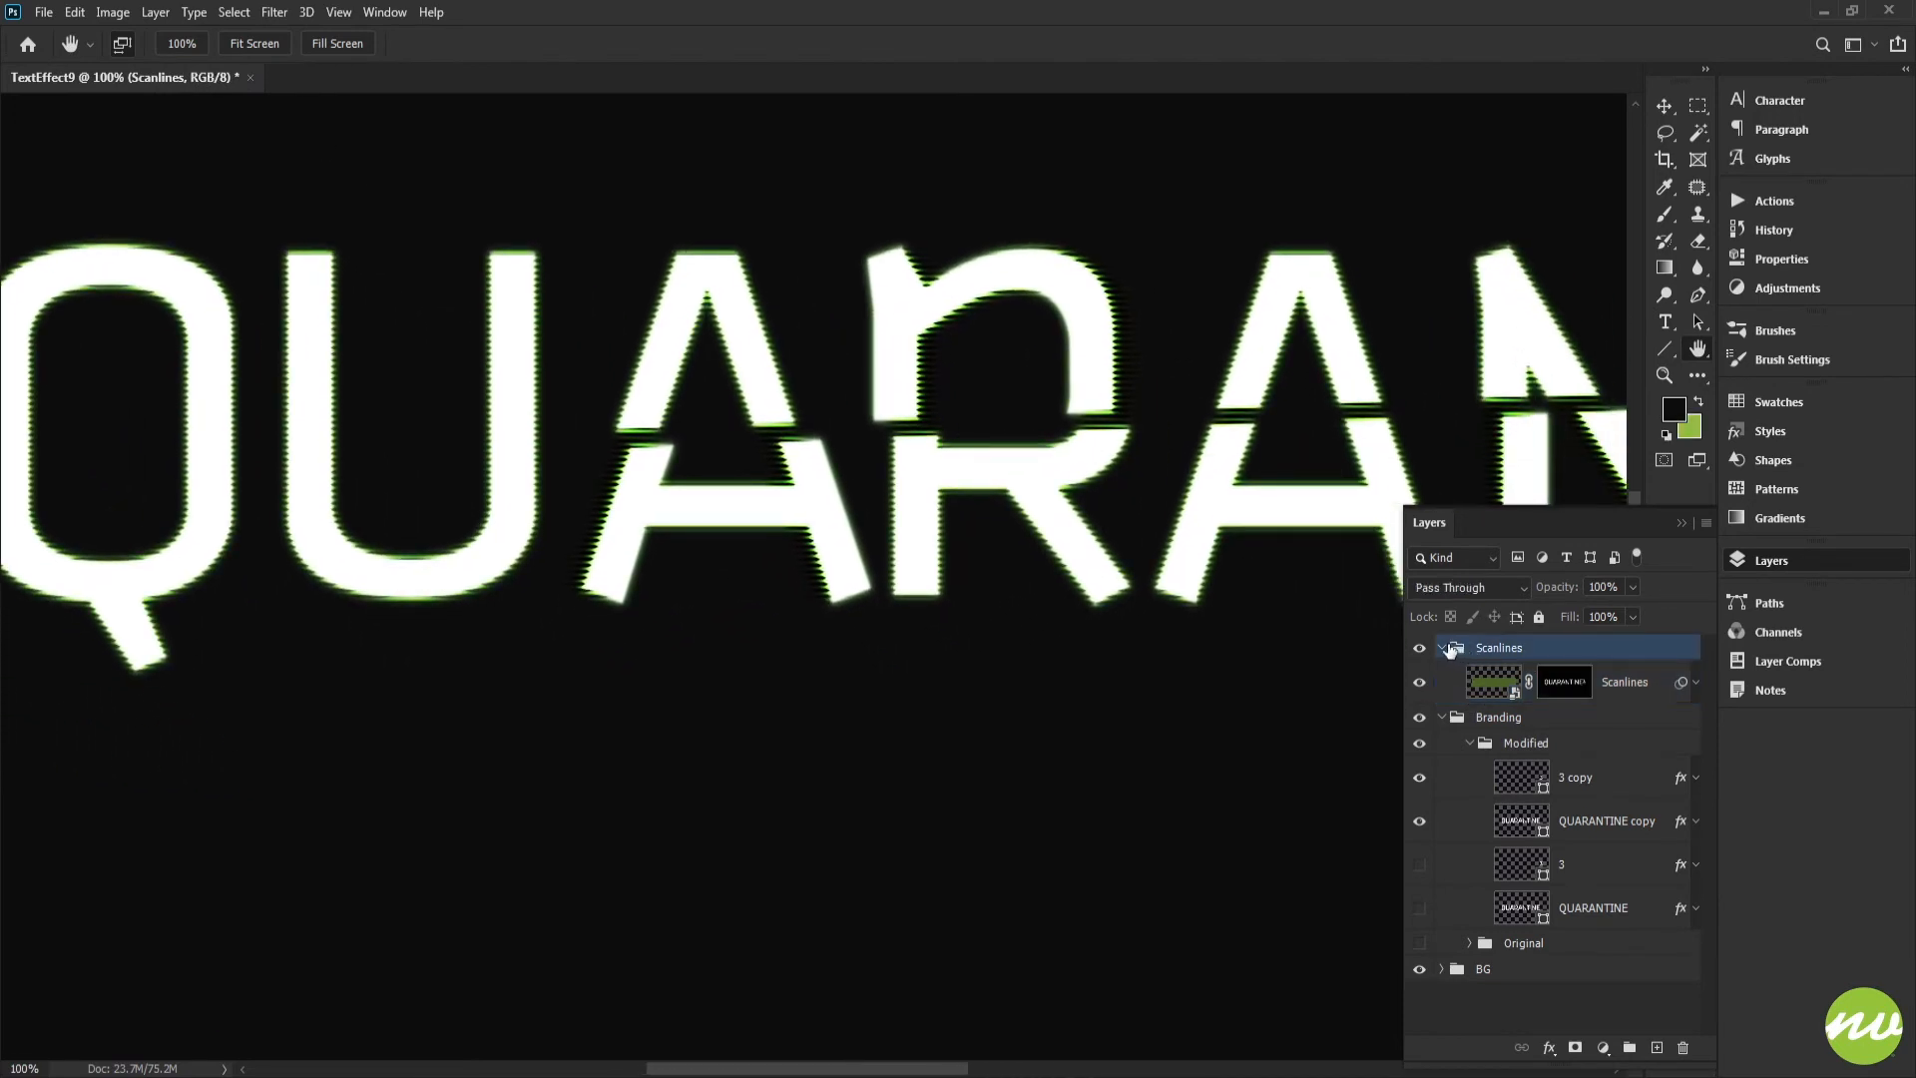
Collapse the Scanlines group and reduce its opacity to 60%, comparing the lettering with the full-strength scanlines.
click(1441, 649)
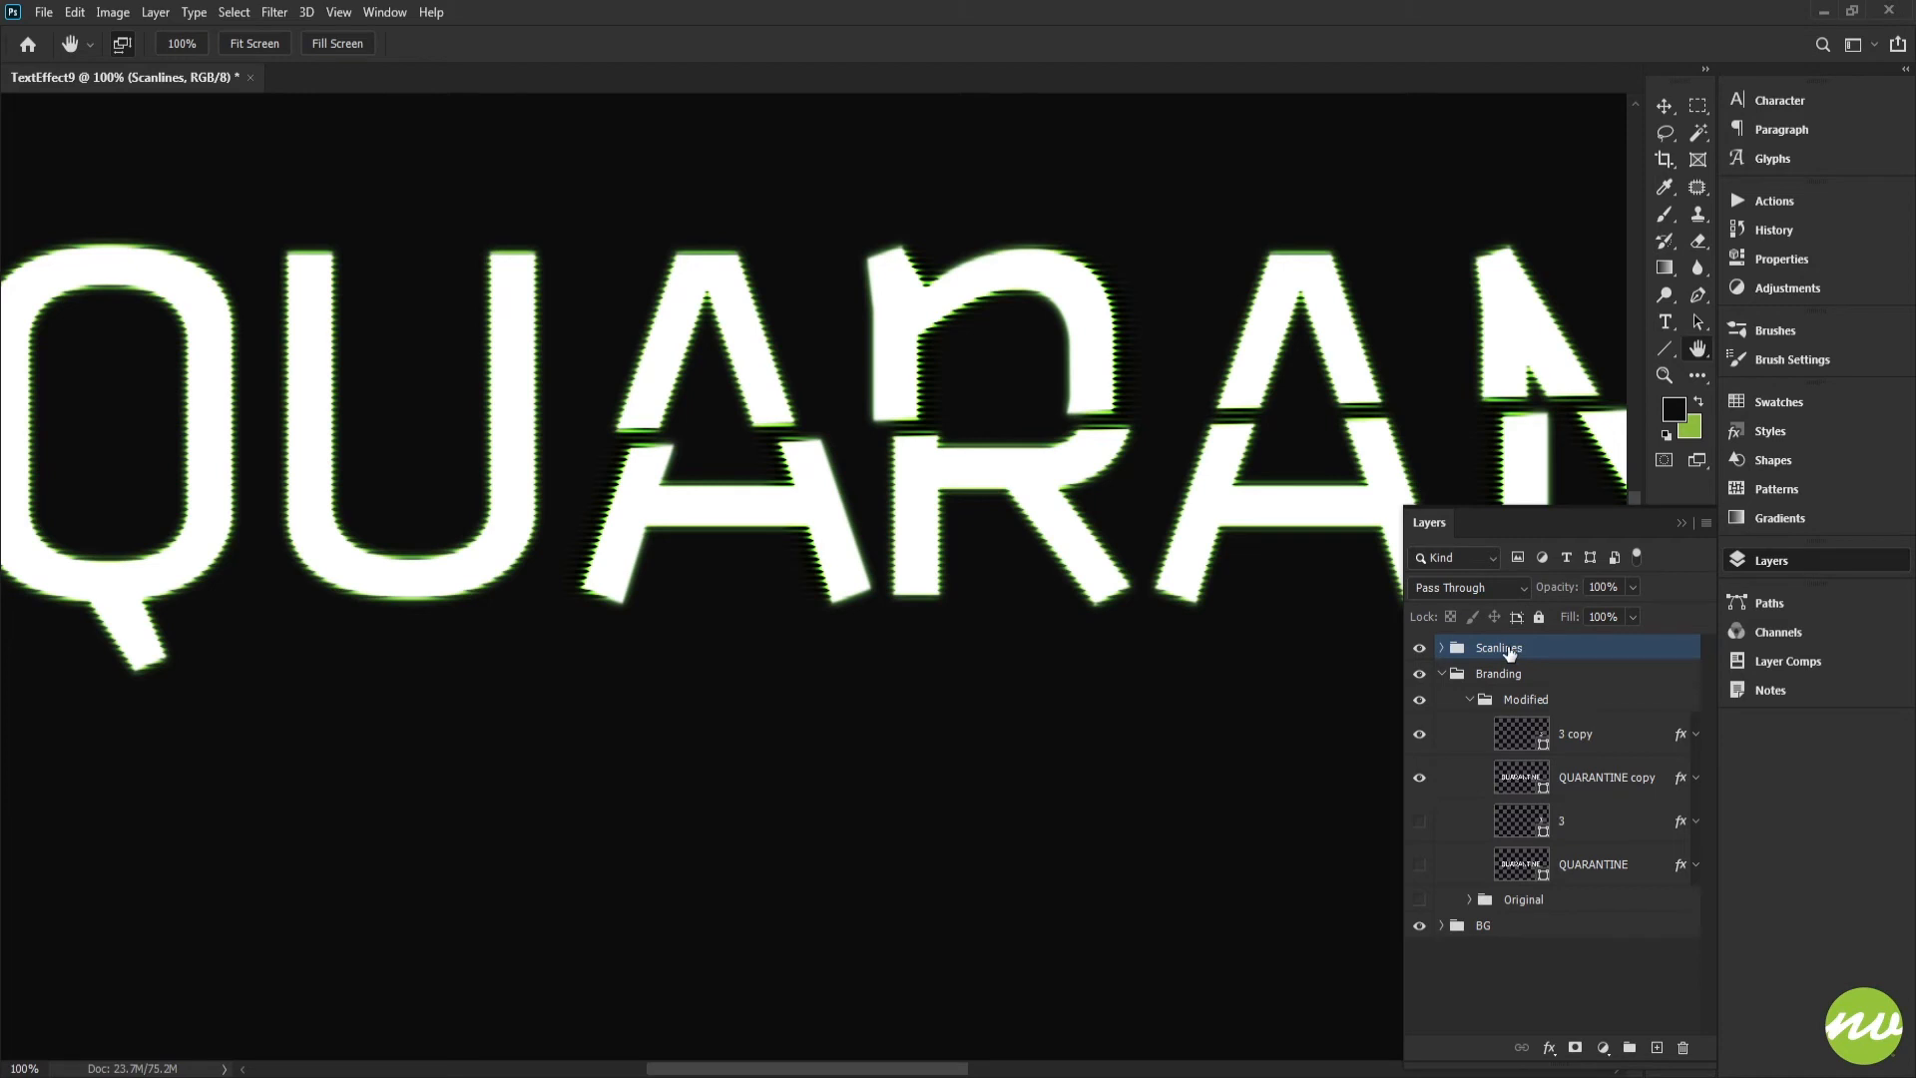
key(6)
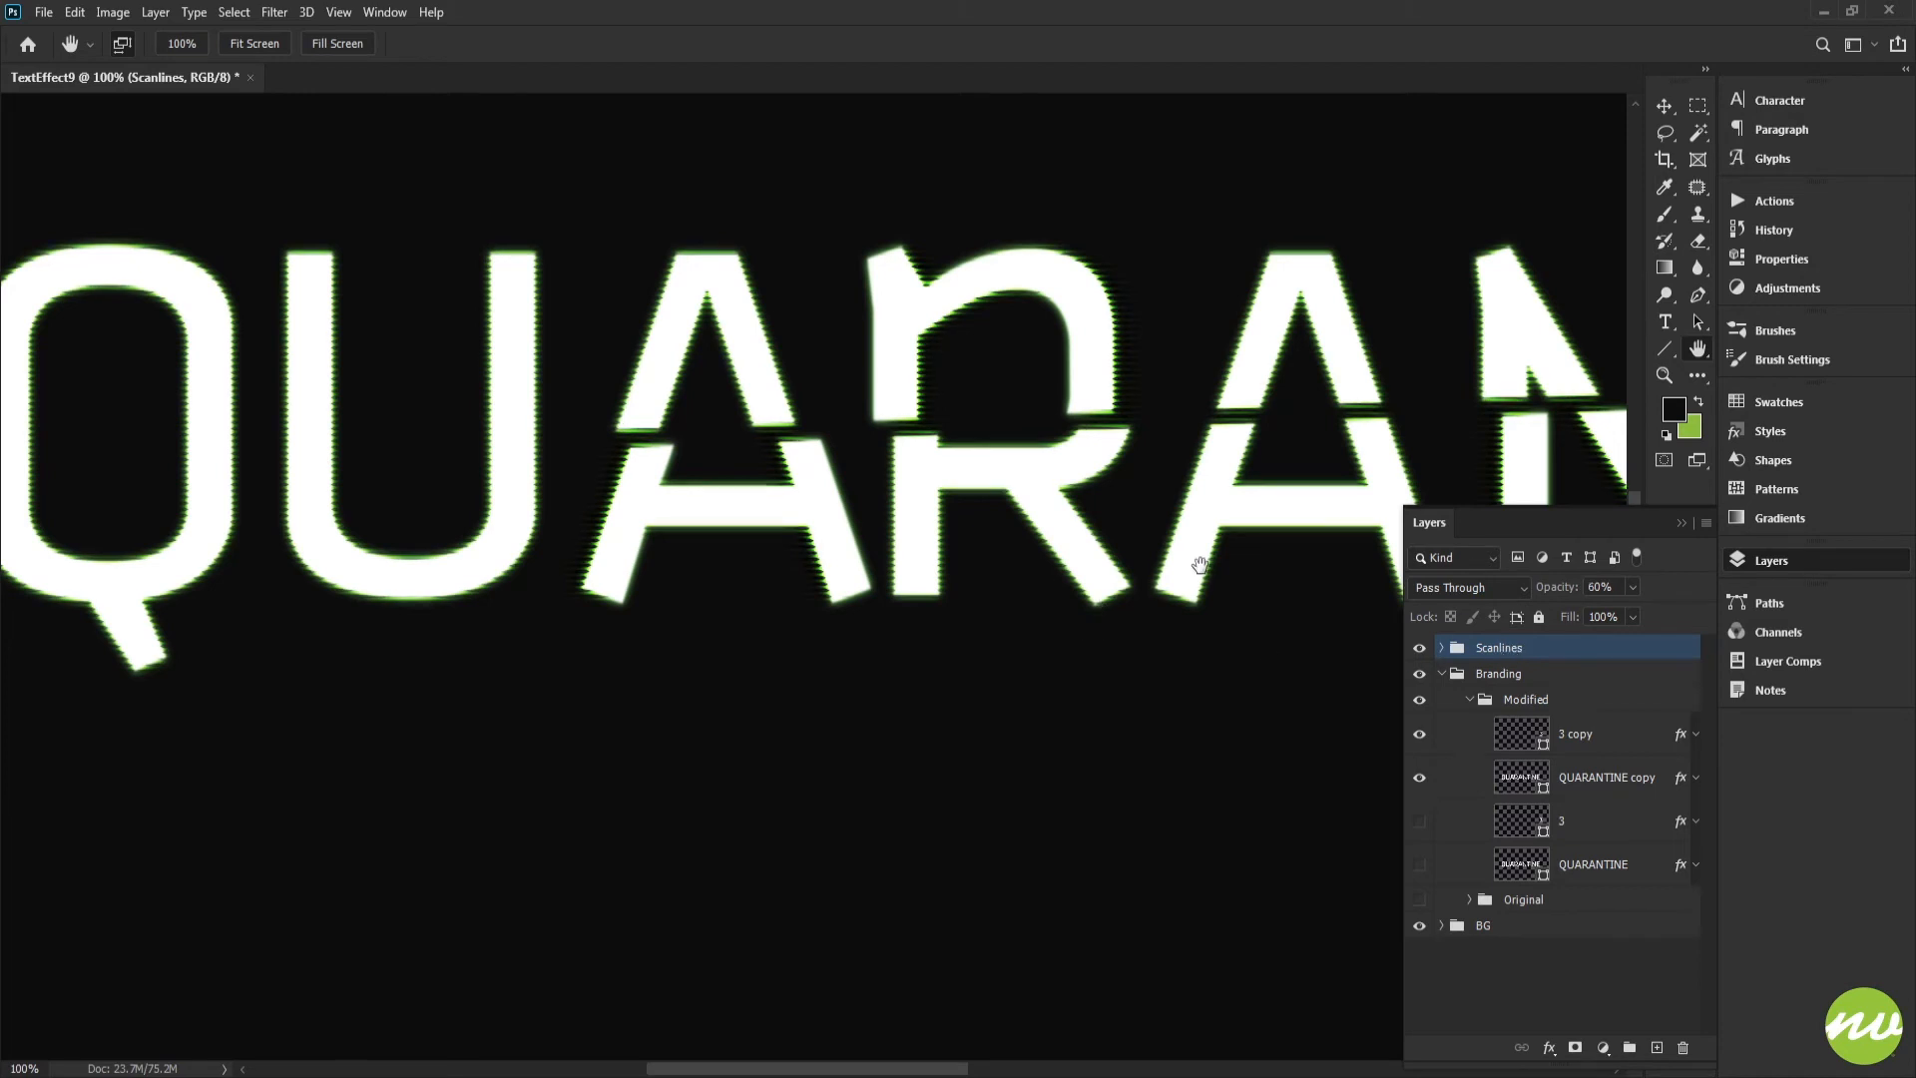
drag(1369, 565, 1168, 582)
drag(1314, 577, 928, 589)
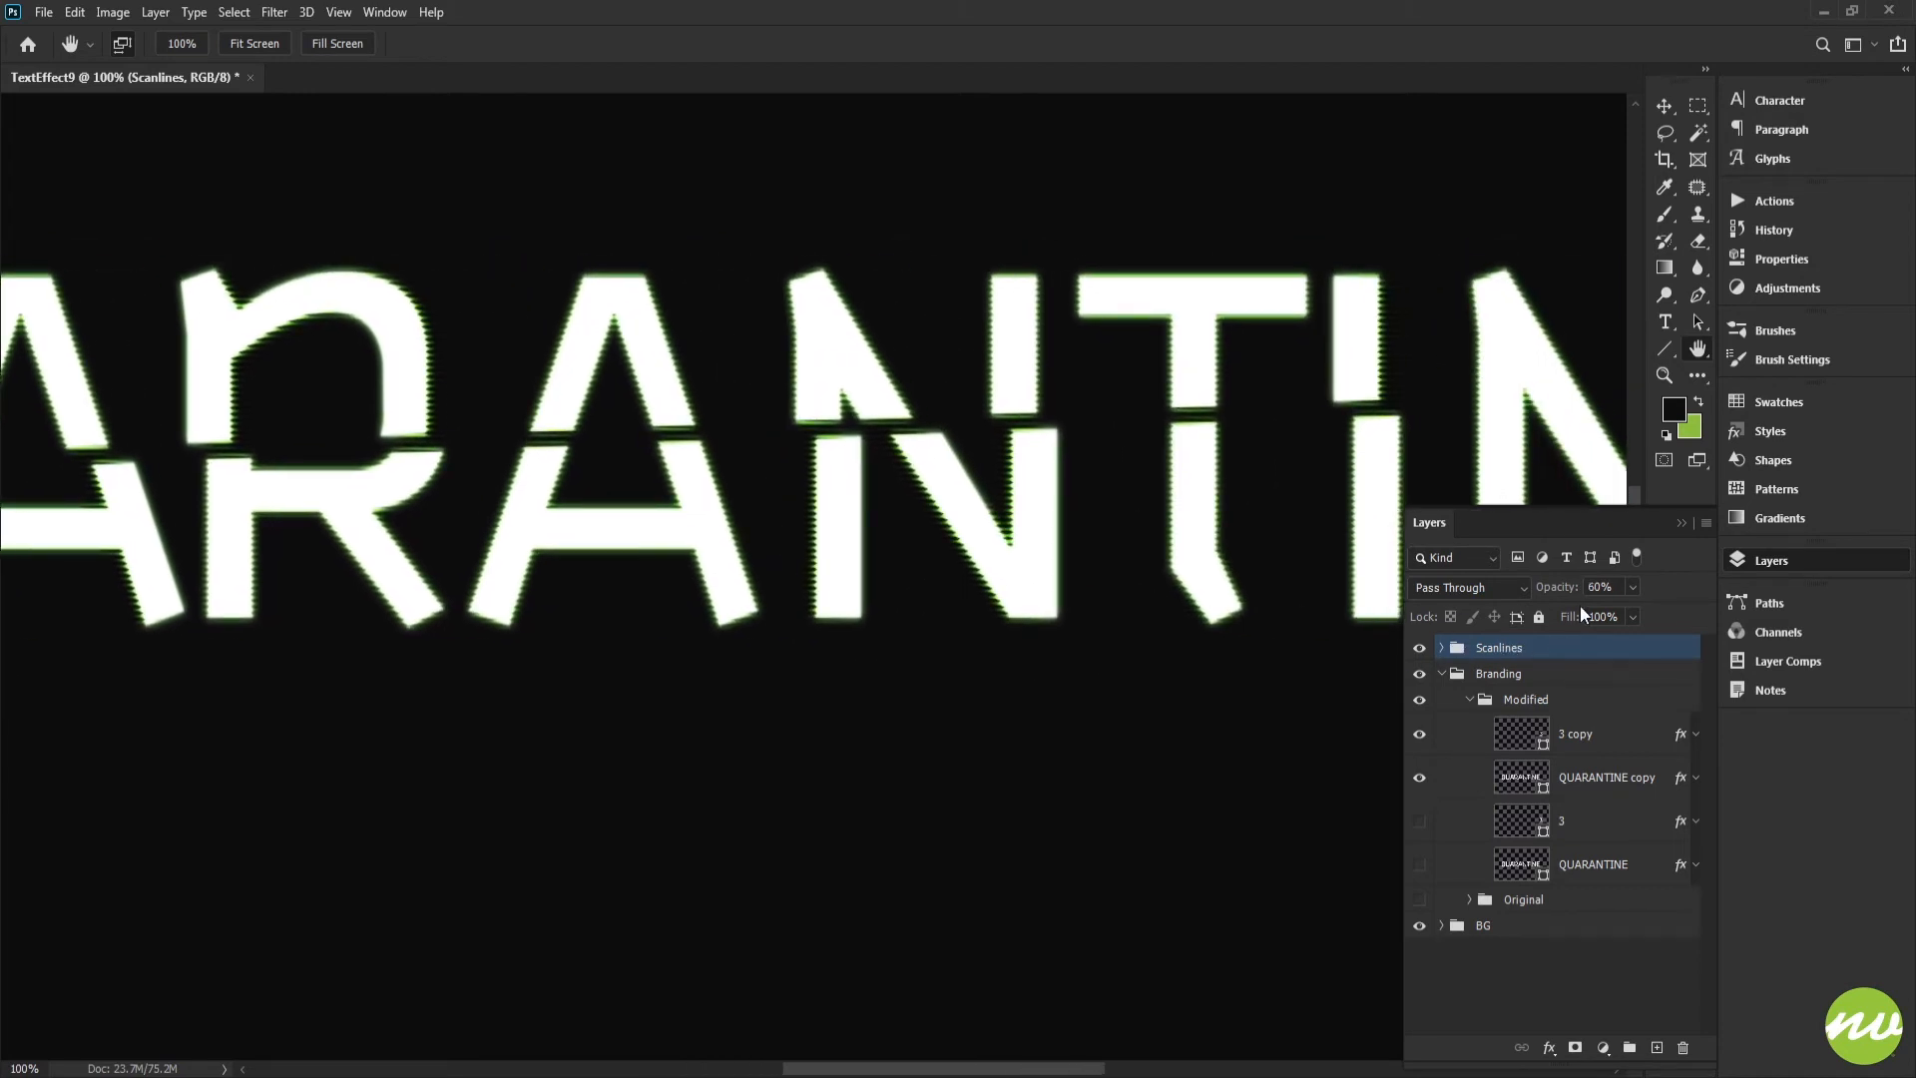
key(0)
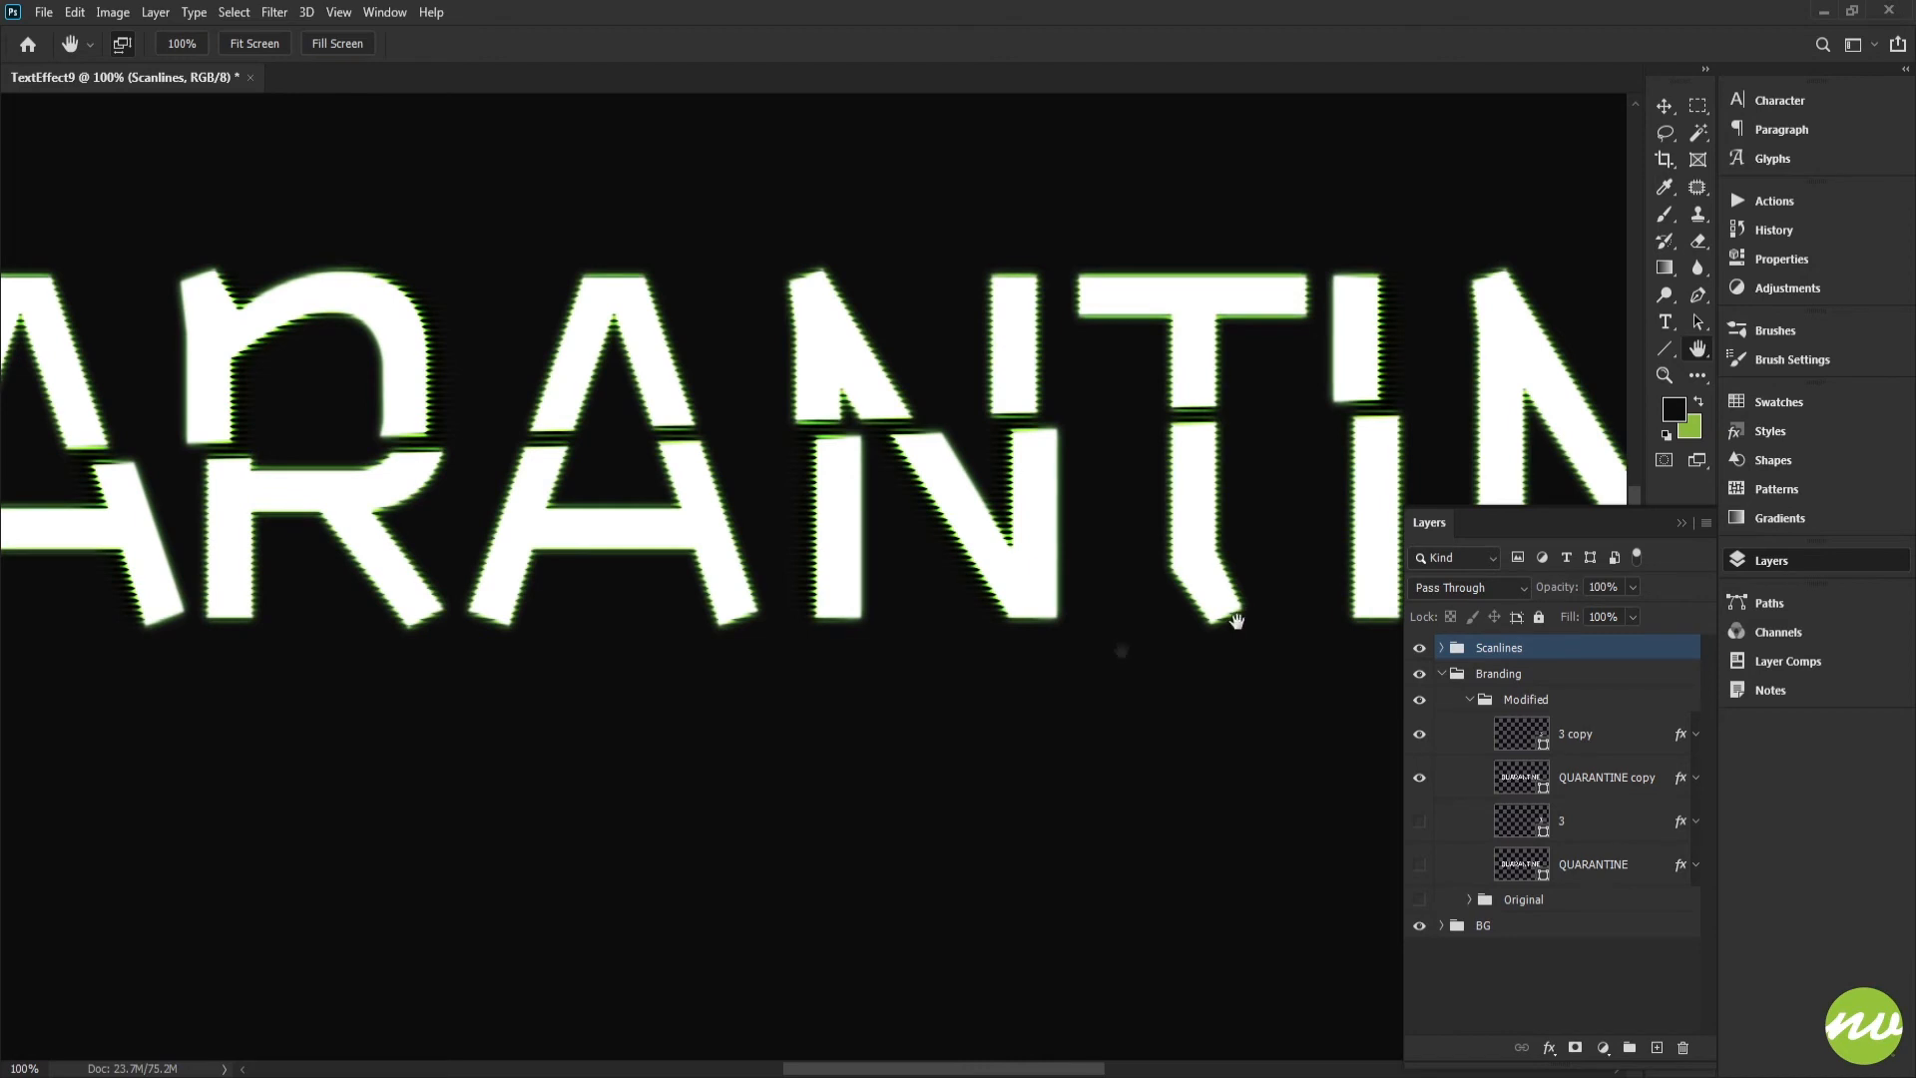
key(6)
drag(1188, 599, 1137, 565)
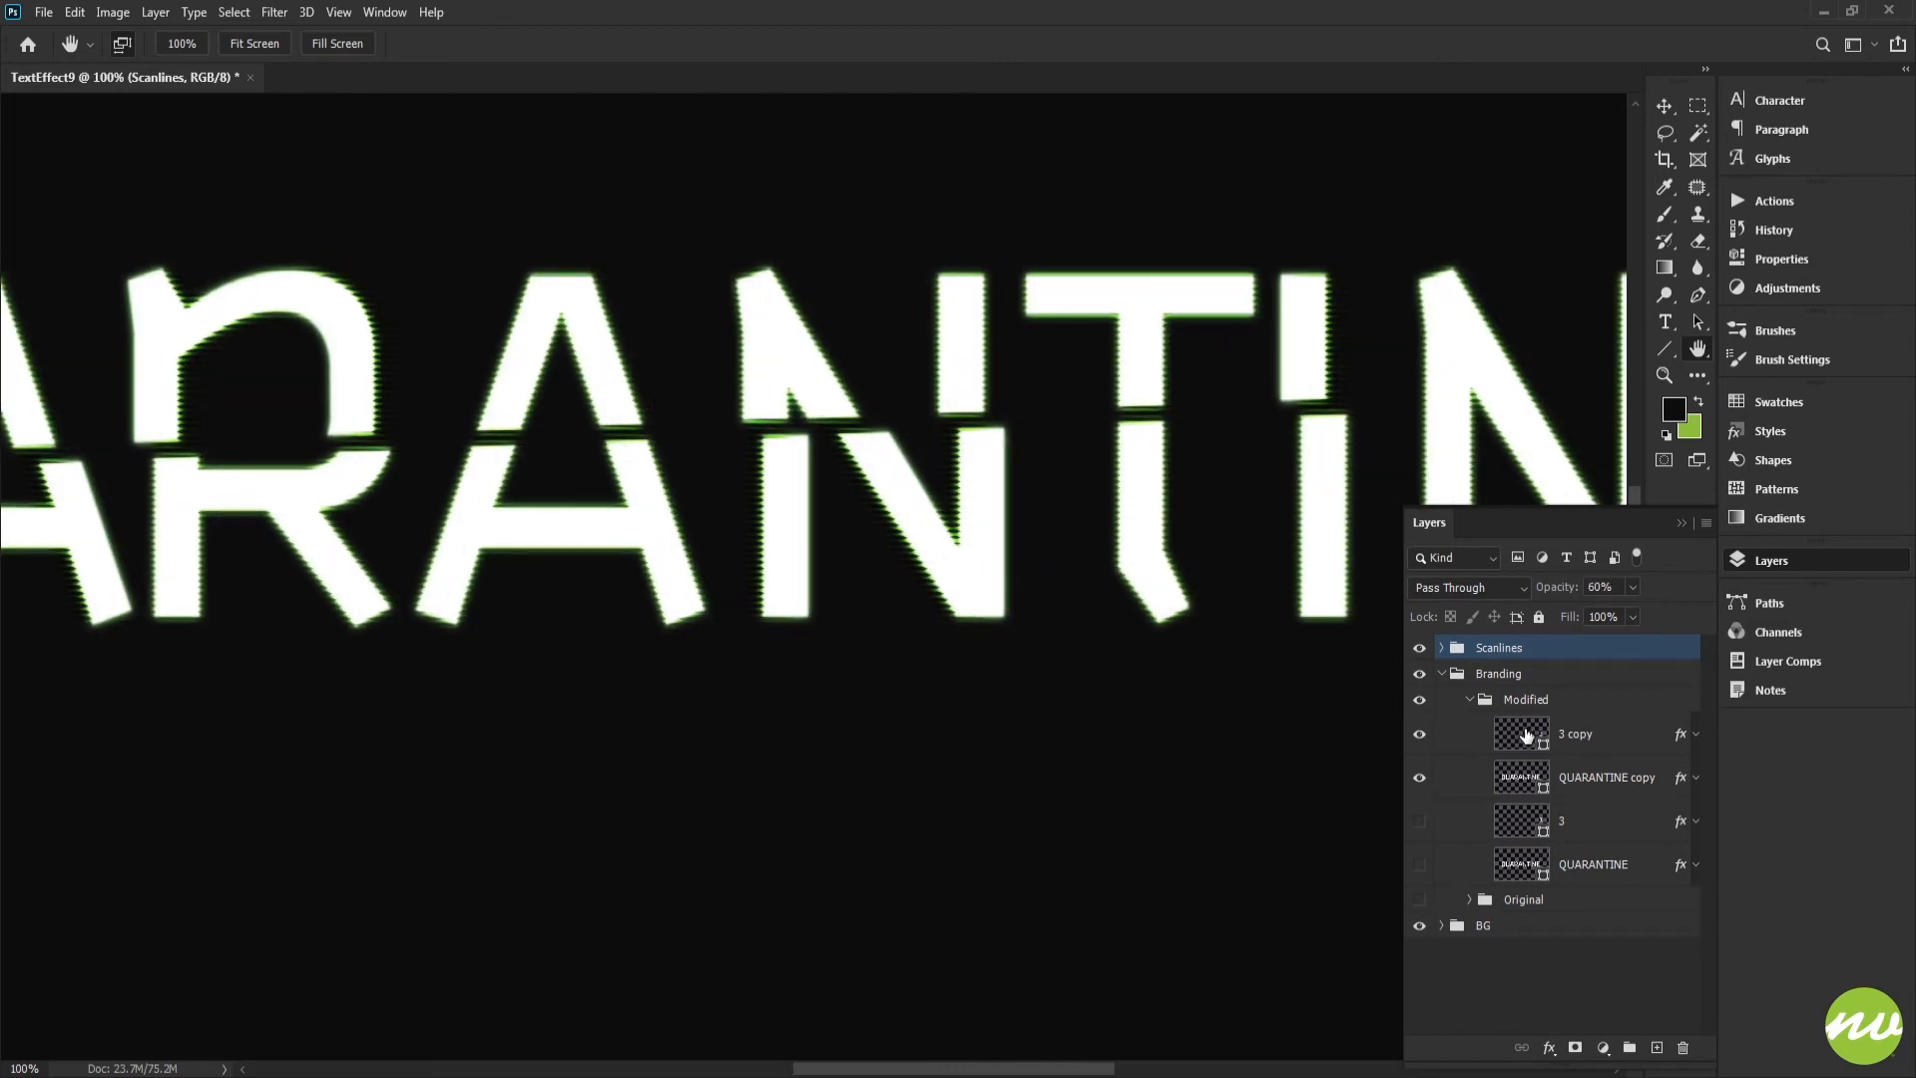
Select the 3 copy layer and review the lettering fitted to the screen and at 100% around the letter R.
click(1565, 743)
drag(1259, 688, 1137, 670)
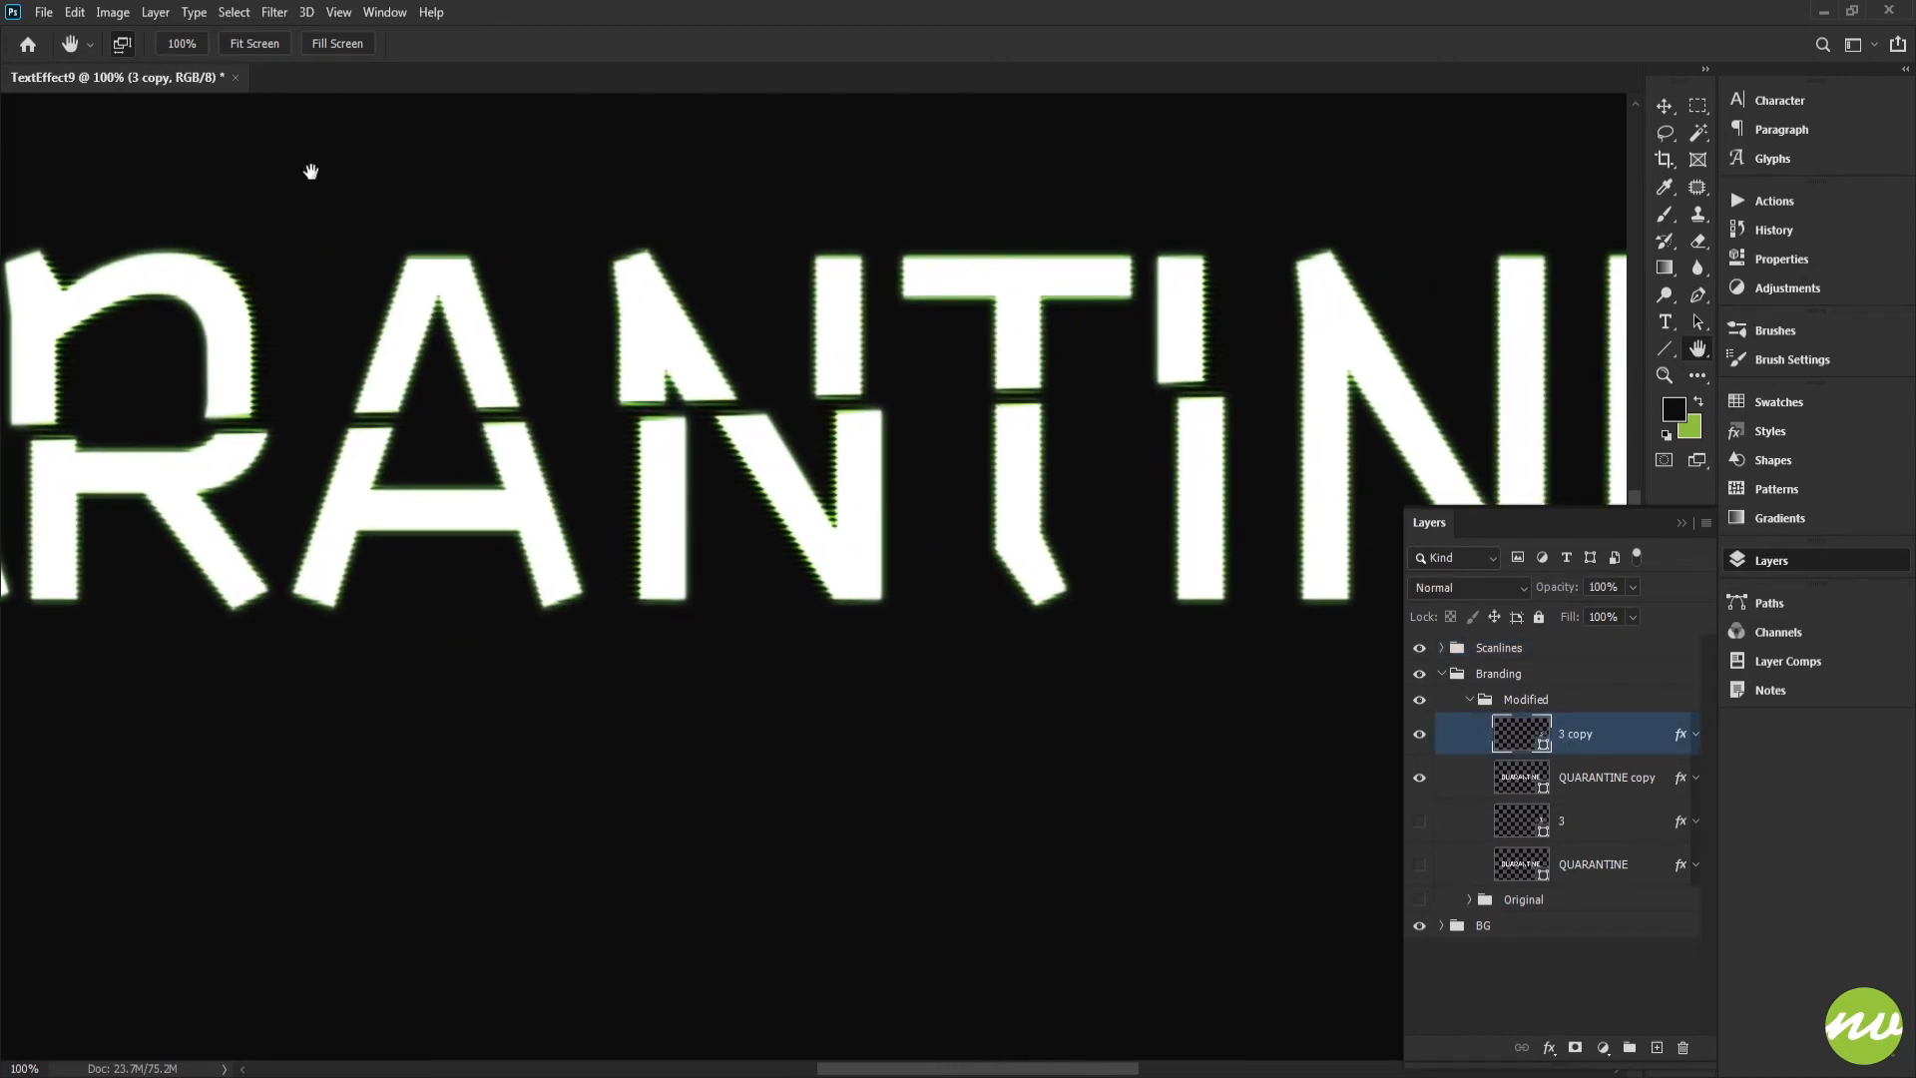
click(257, 45)
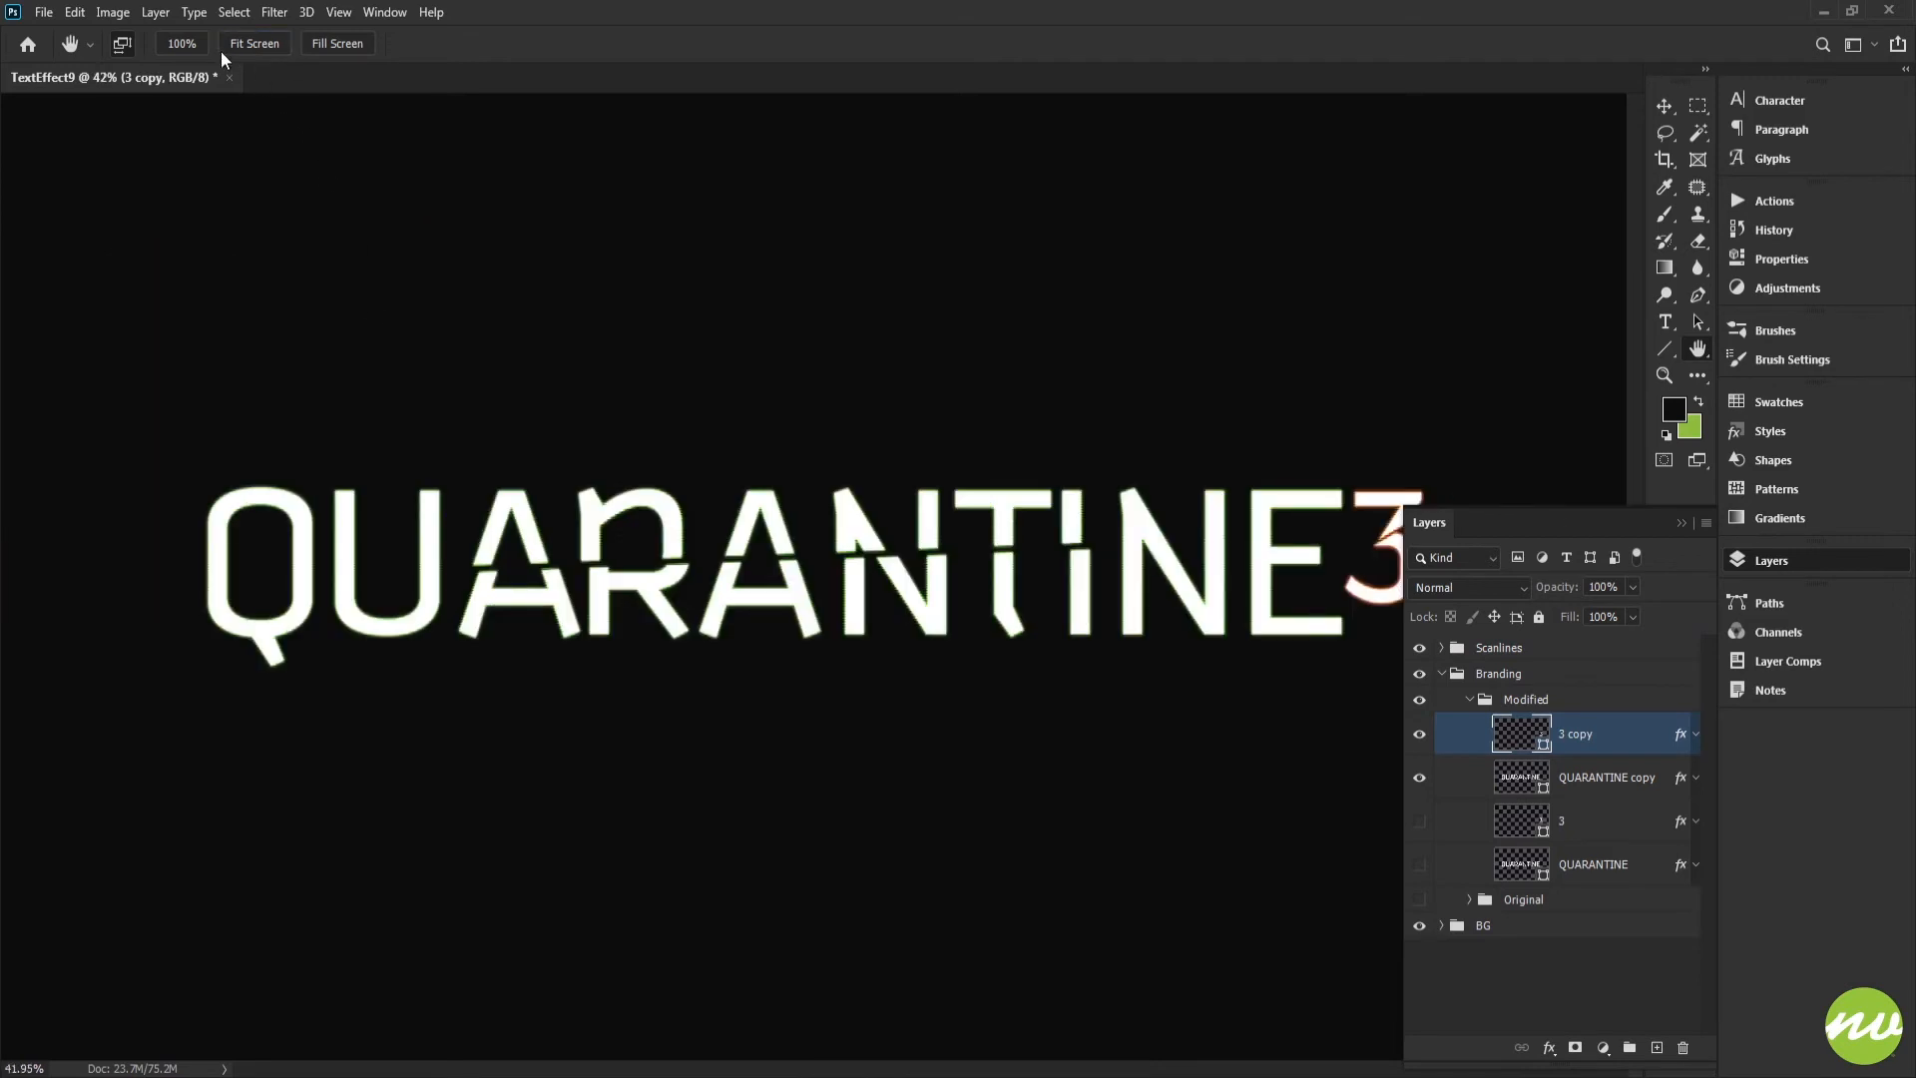
click(182, 43)
drag(467, 285, 979, 342)
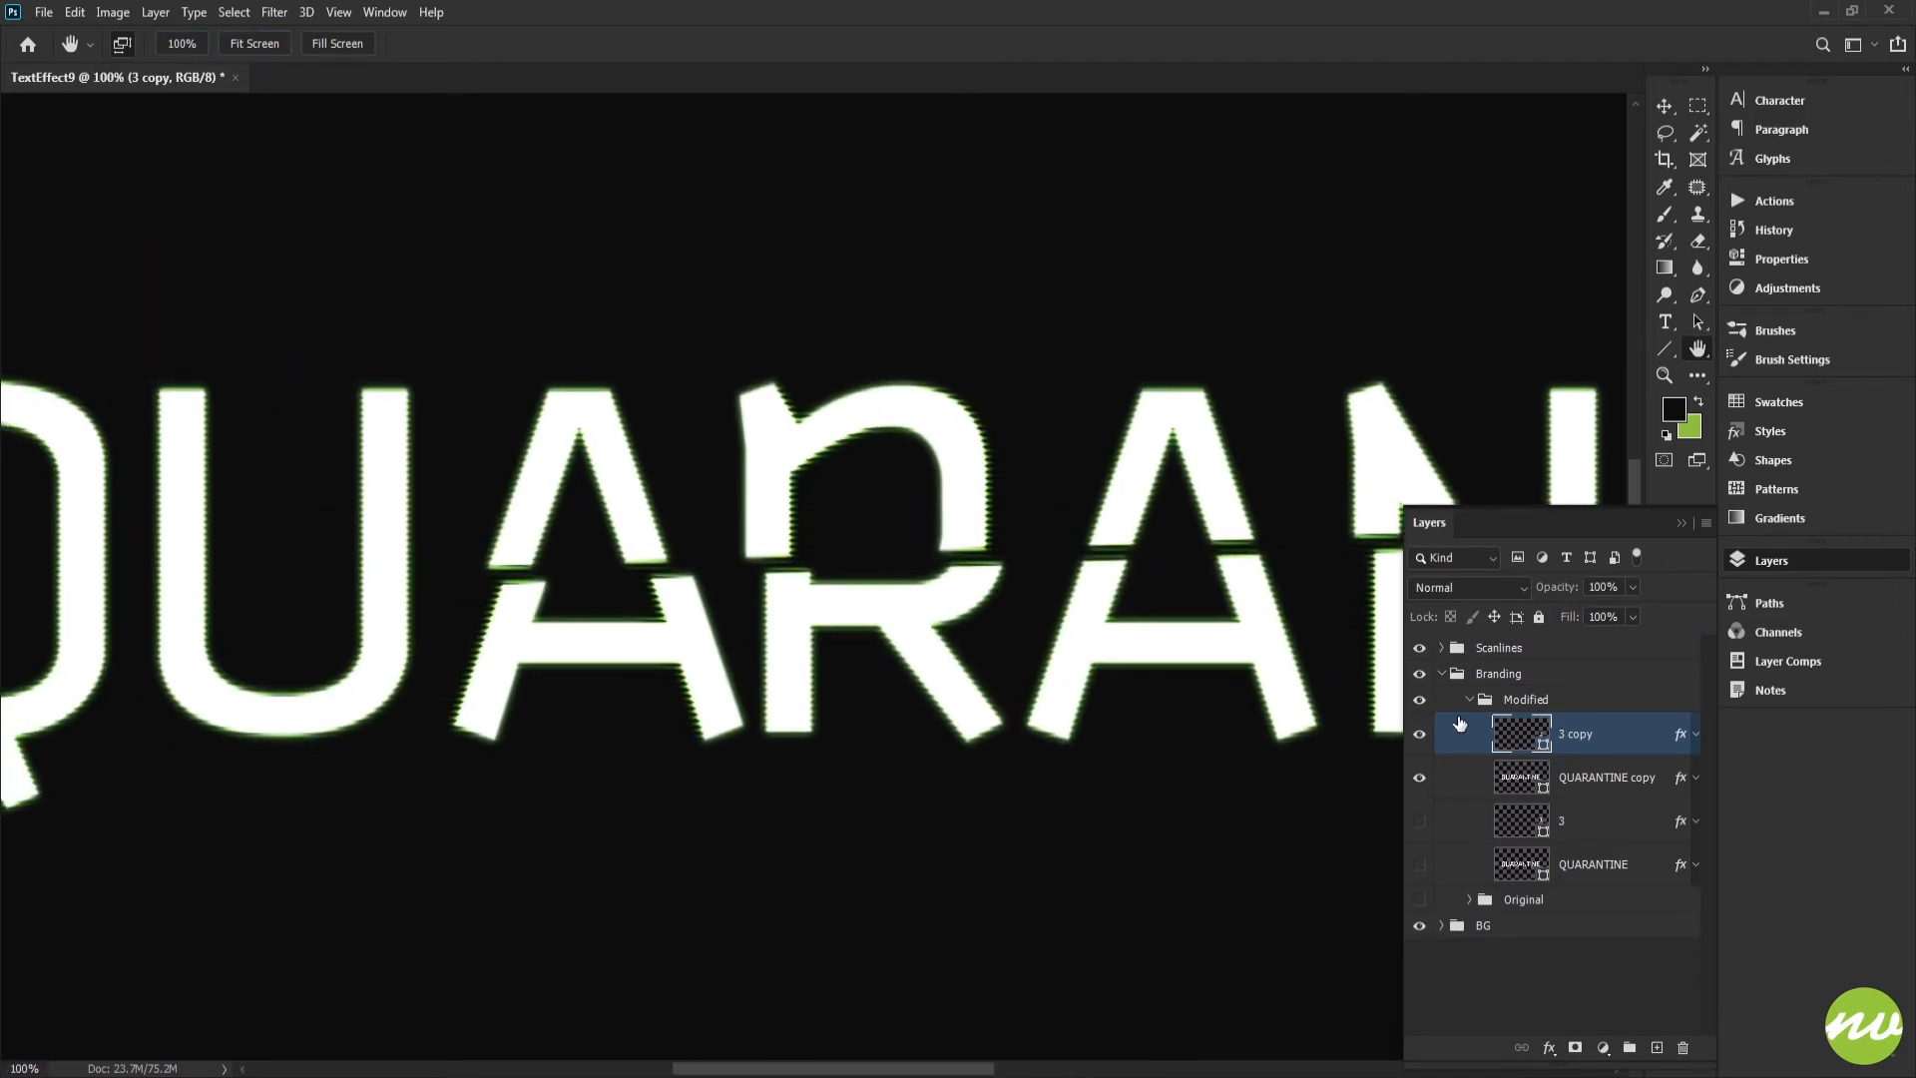
Add an empty layer named Symbol at the top of the Modified group, above the 3 copy layer.
key(u)
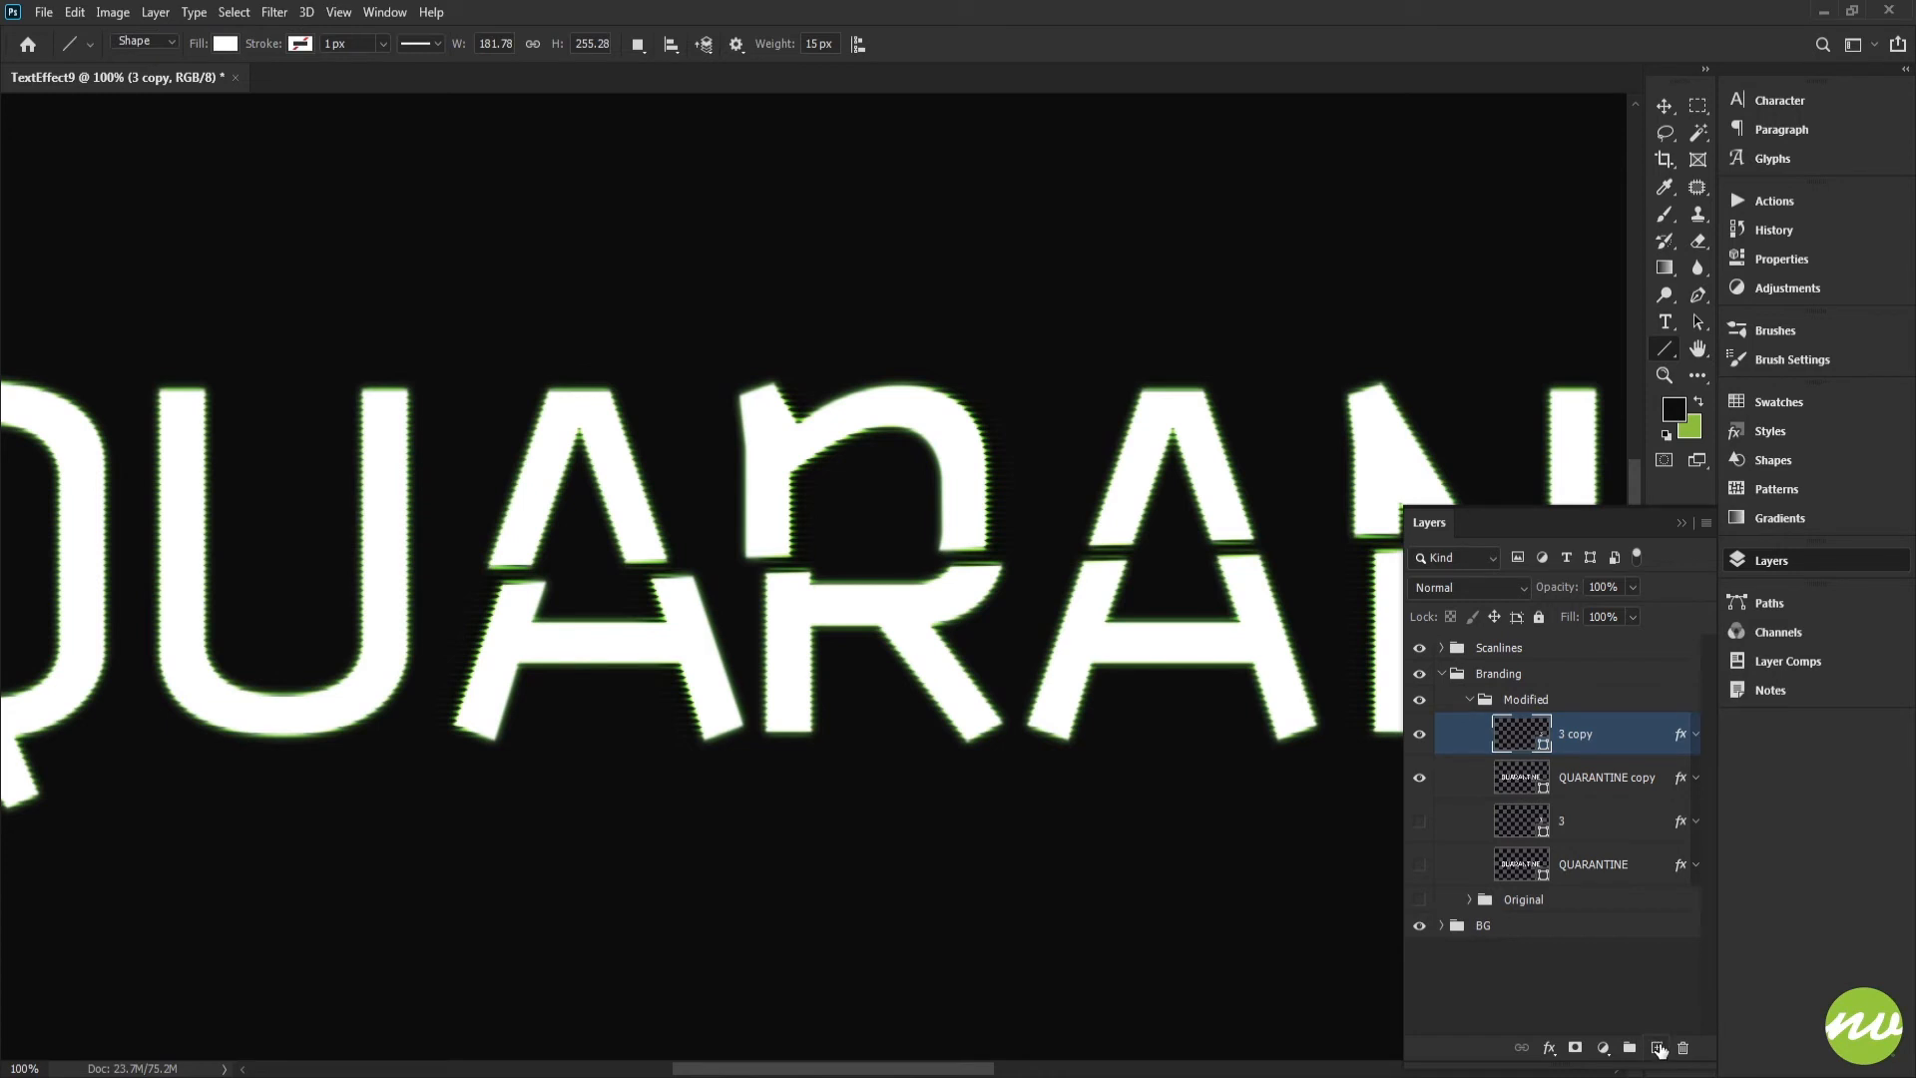
click(1572, 788)
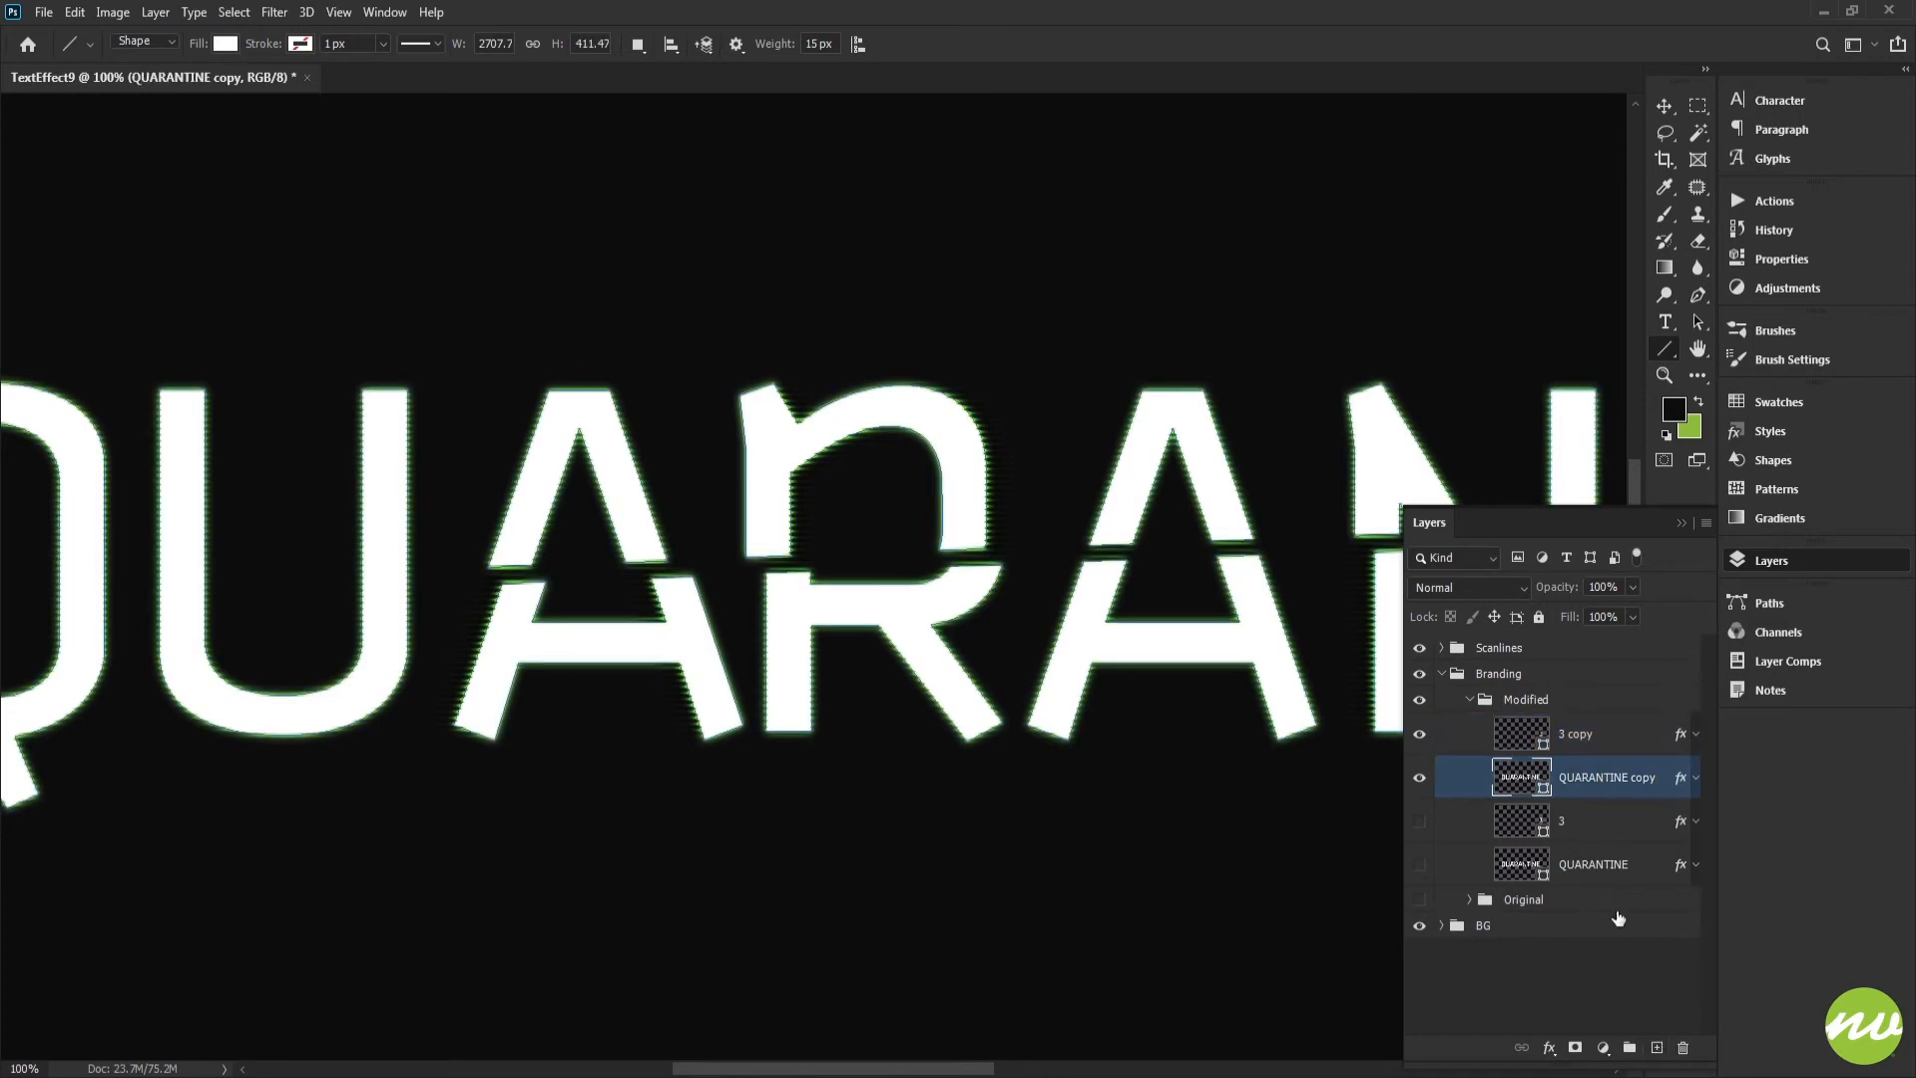
click(1655, 1048)
drag(1582, 778, 1580, 739)
double_click(1576, 735)
text(Symbol)
key(Return)
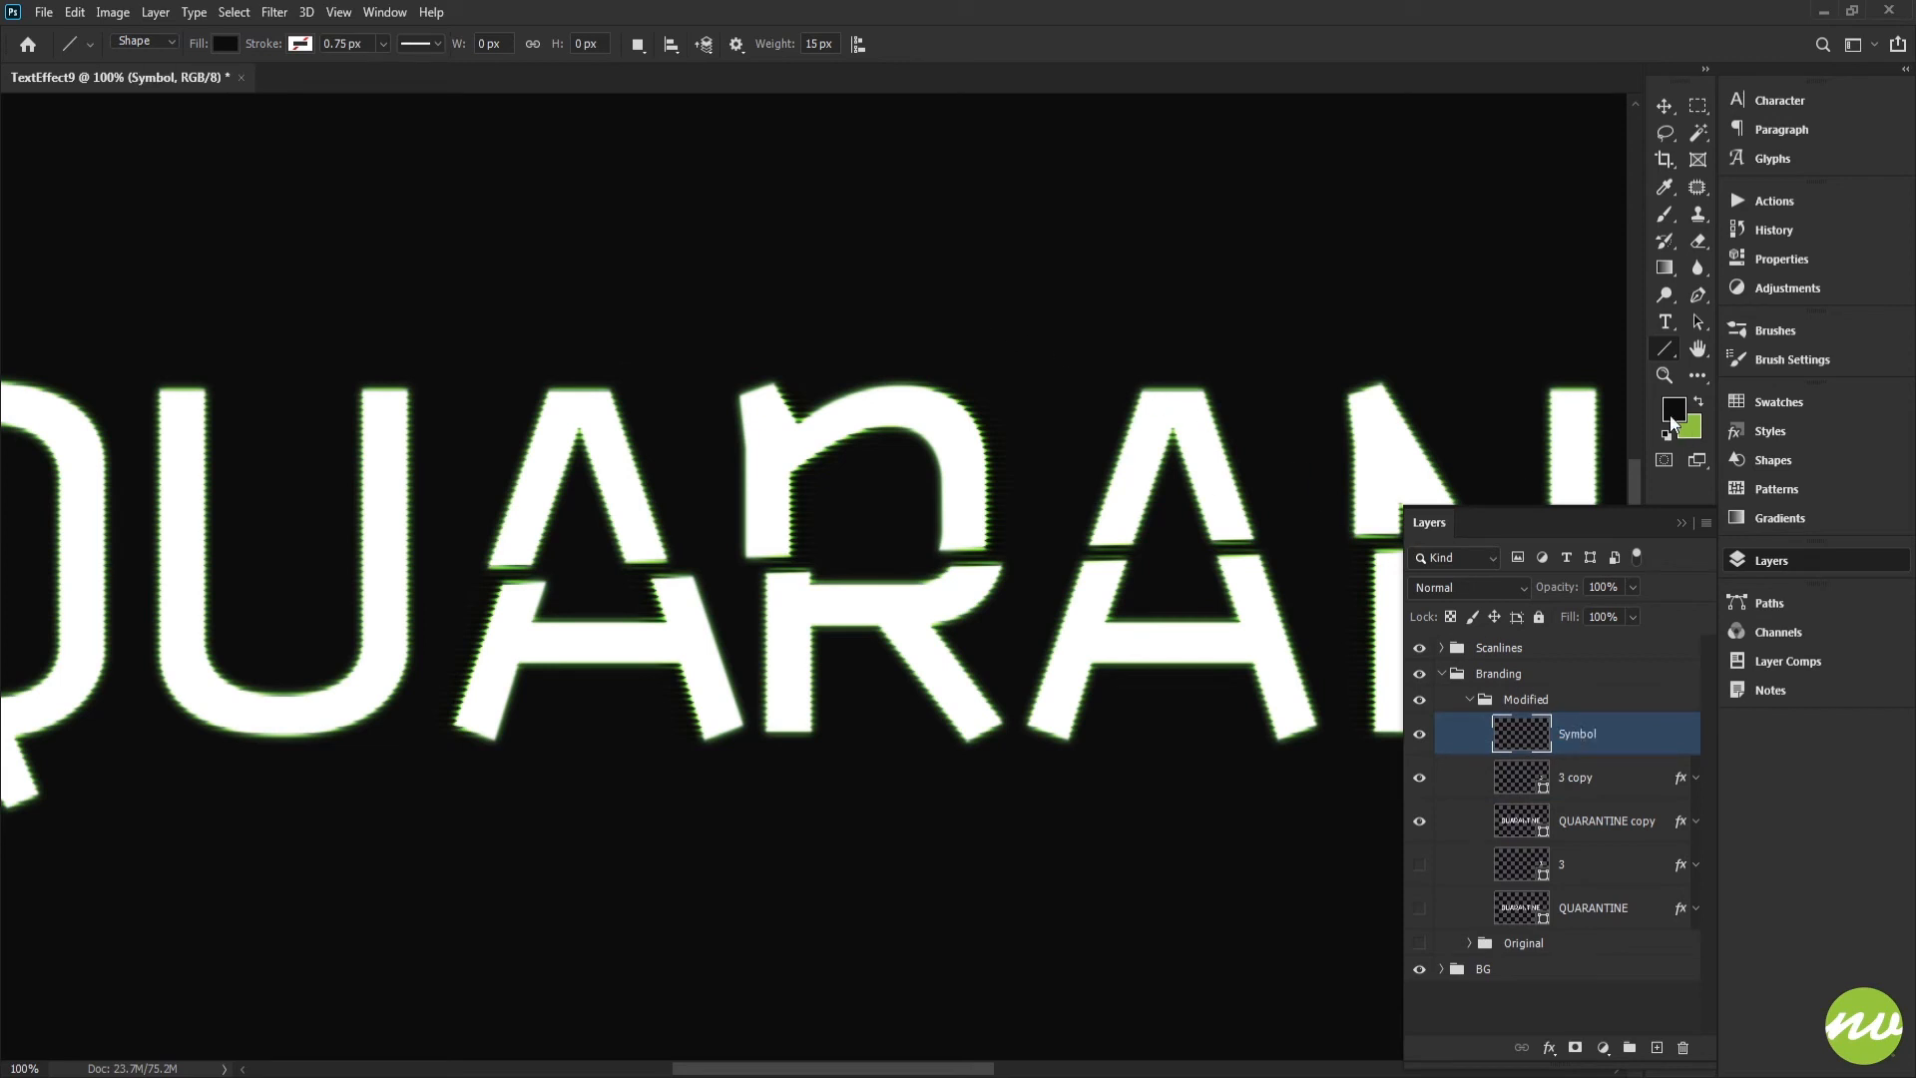
Make green the foreground colour and set up the Custom Shape tool with the second biohazard symbol.
right_click(1668, 355)
click(1720, 343)
key(x)
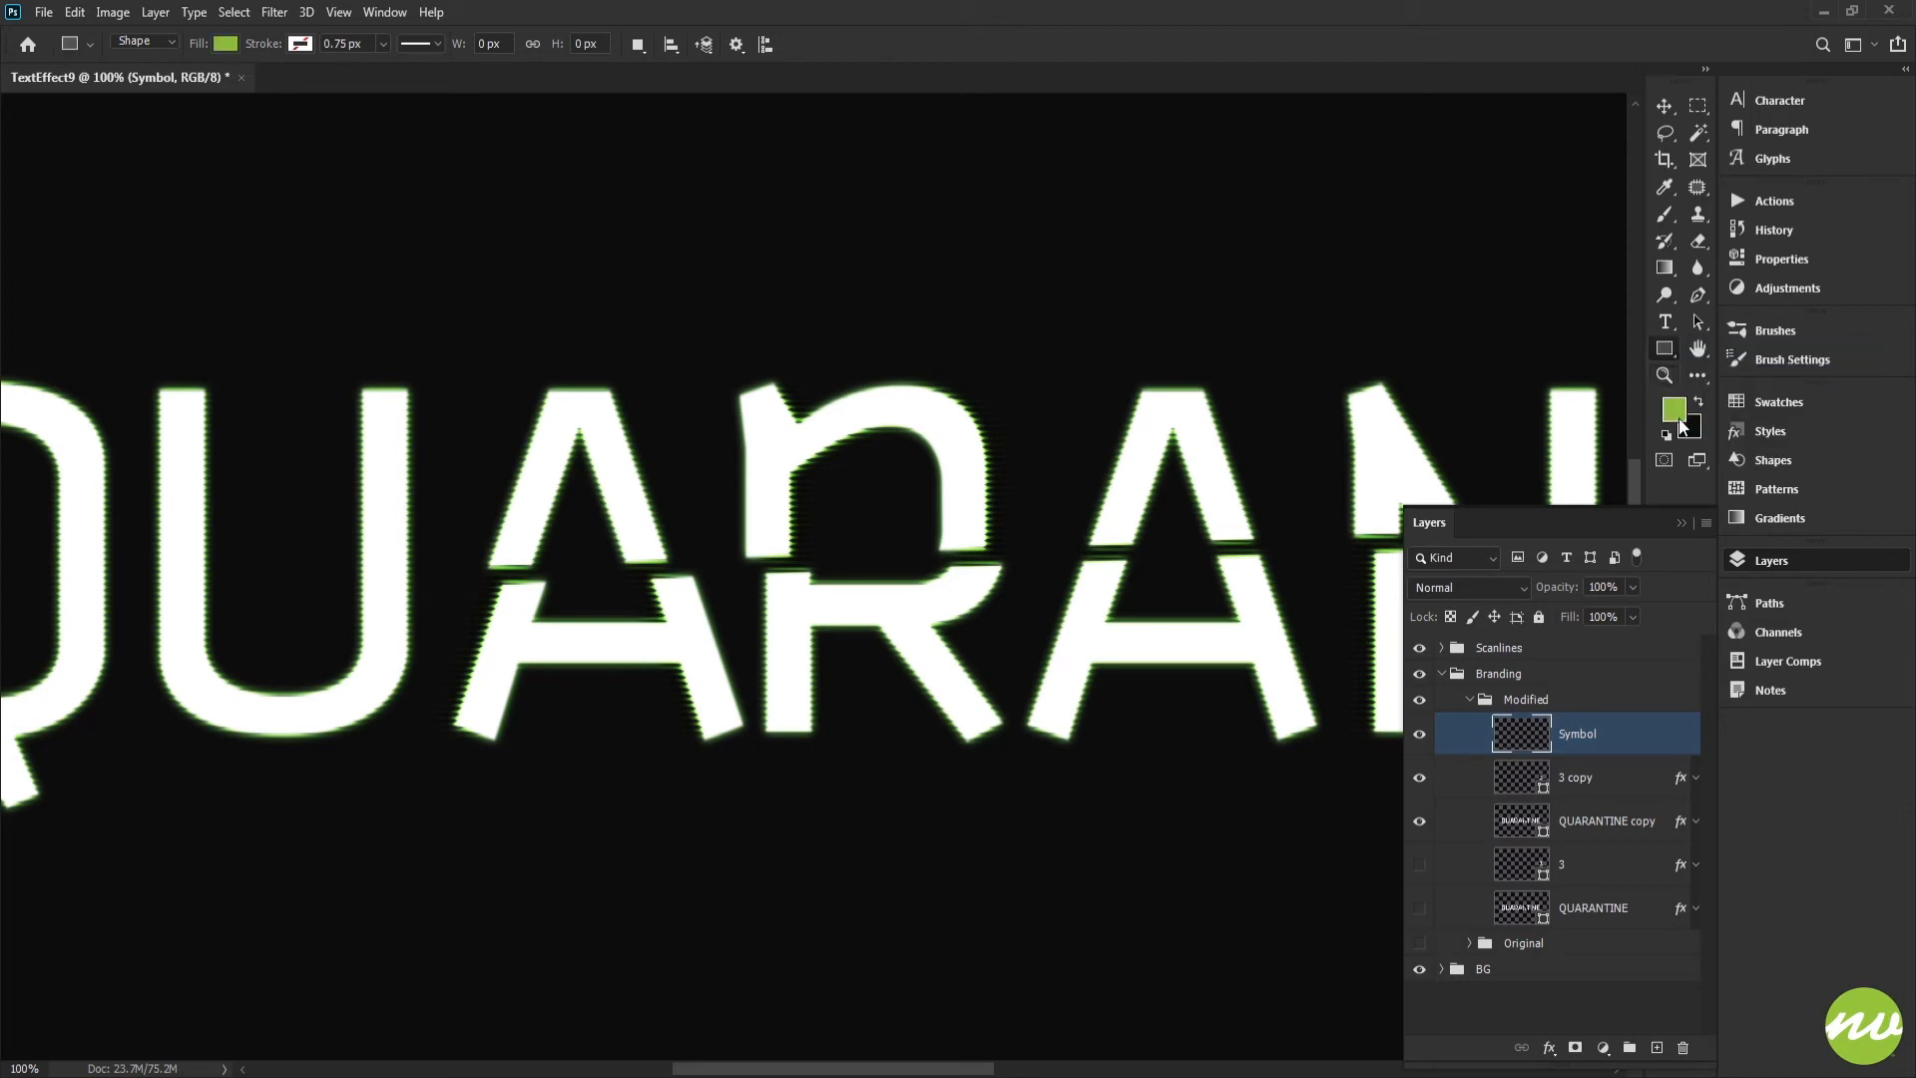
right_click(1665, 350)
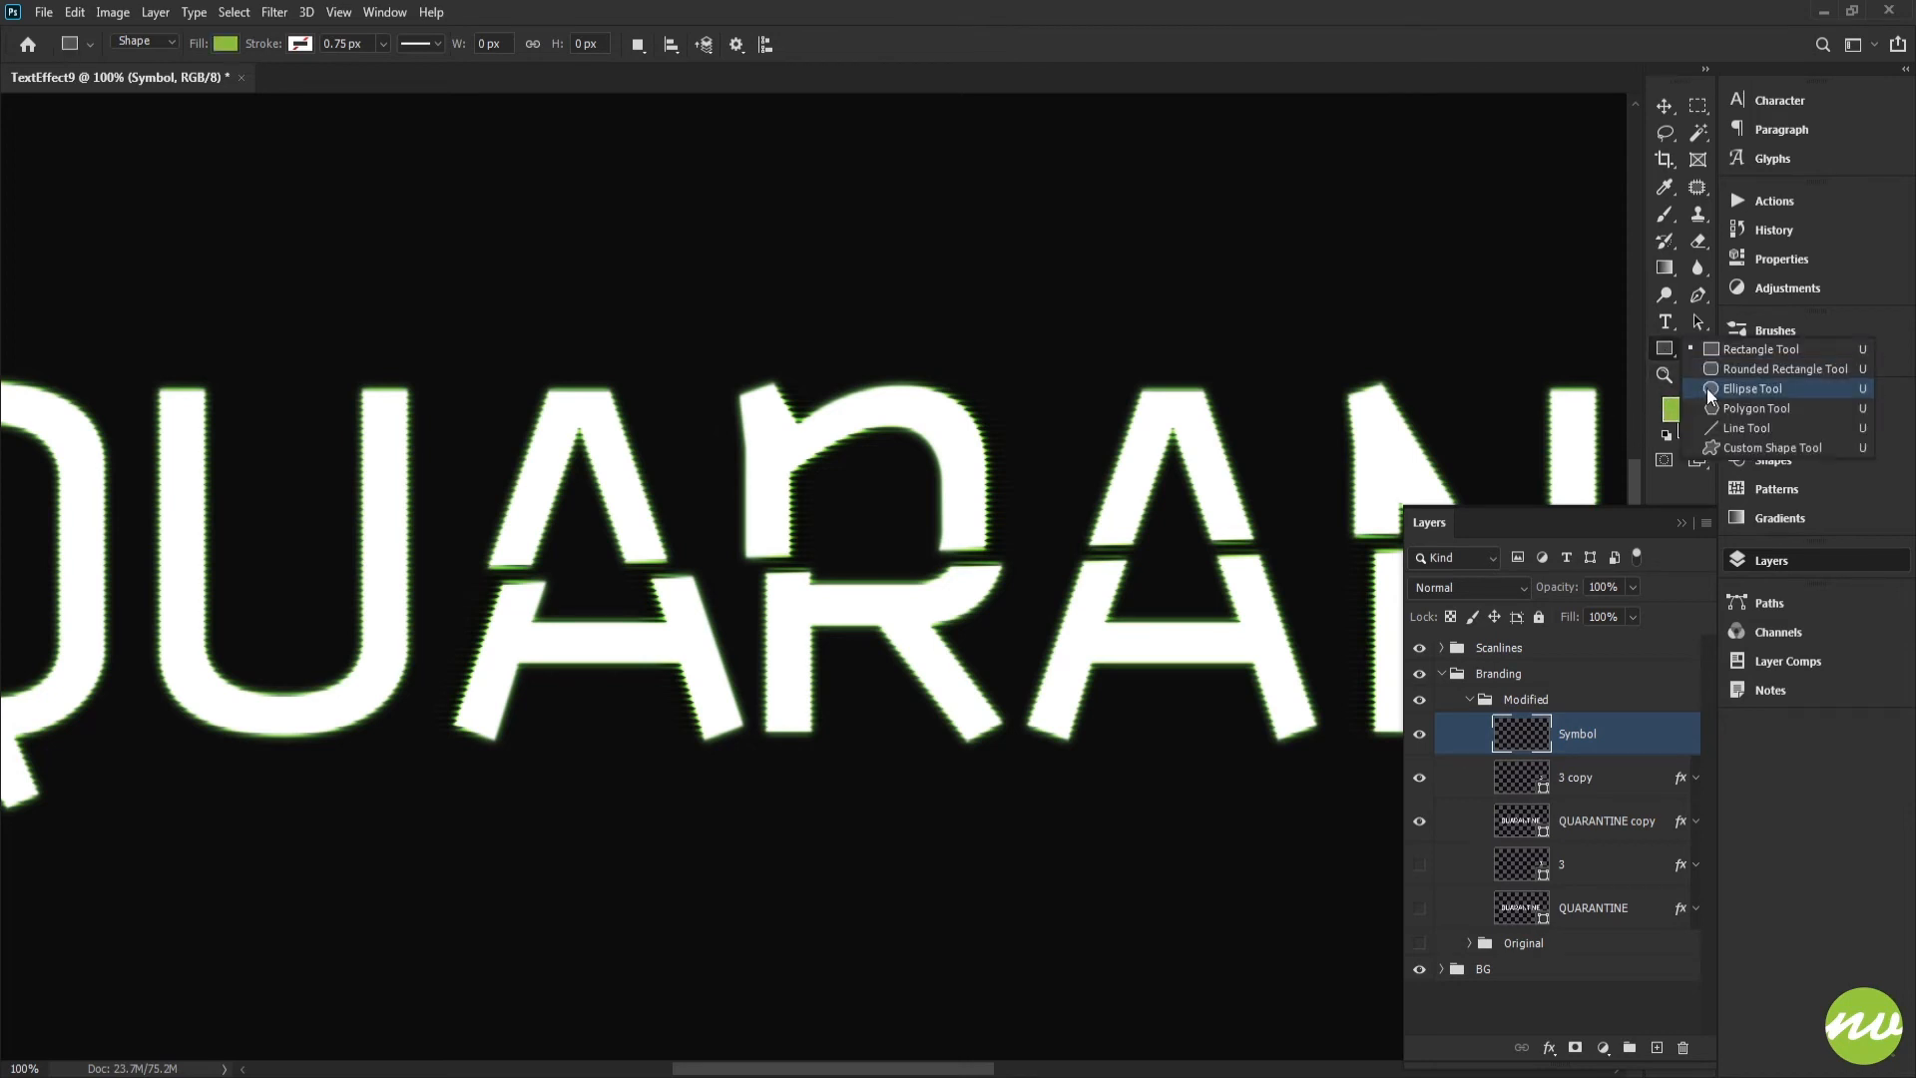
click(1788, 450)
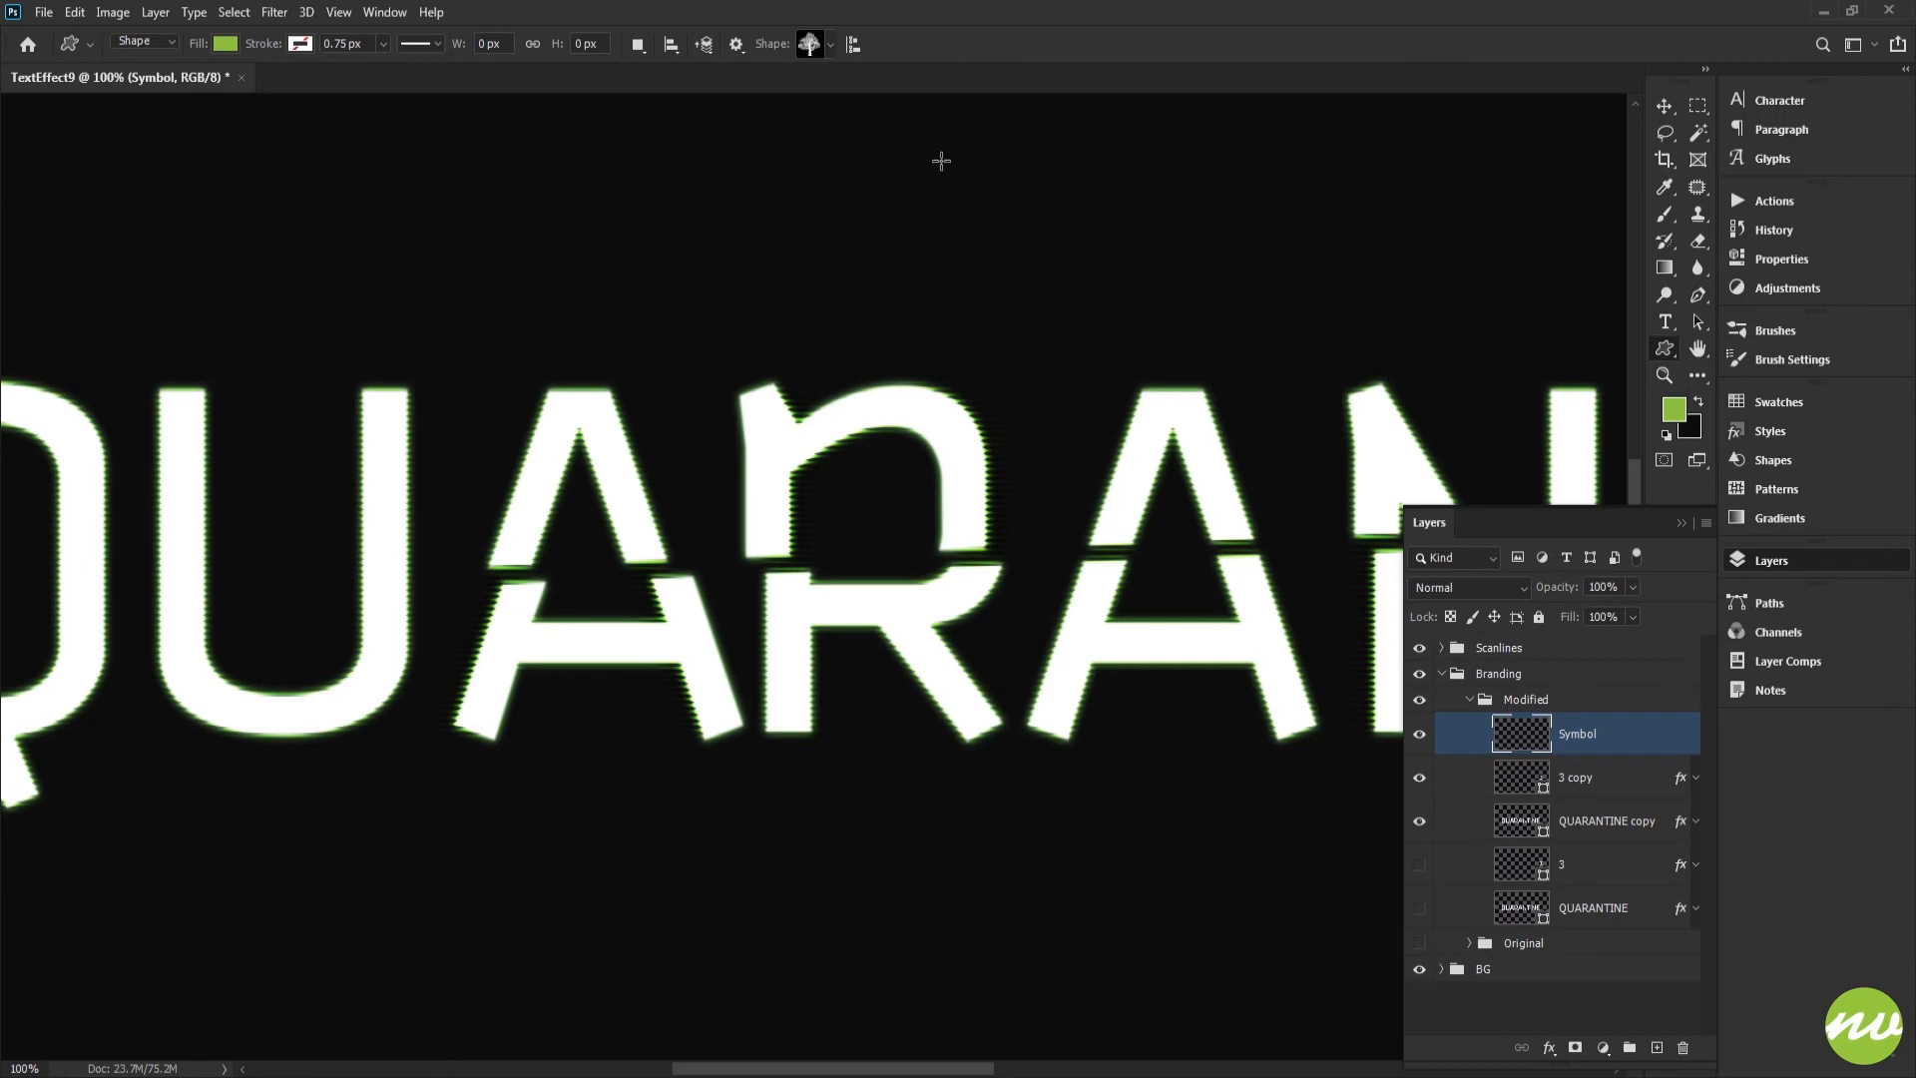
click(816, 52)
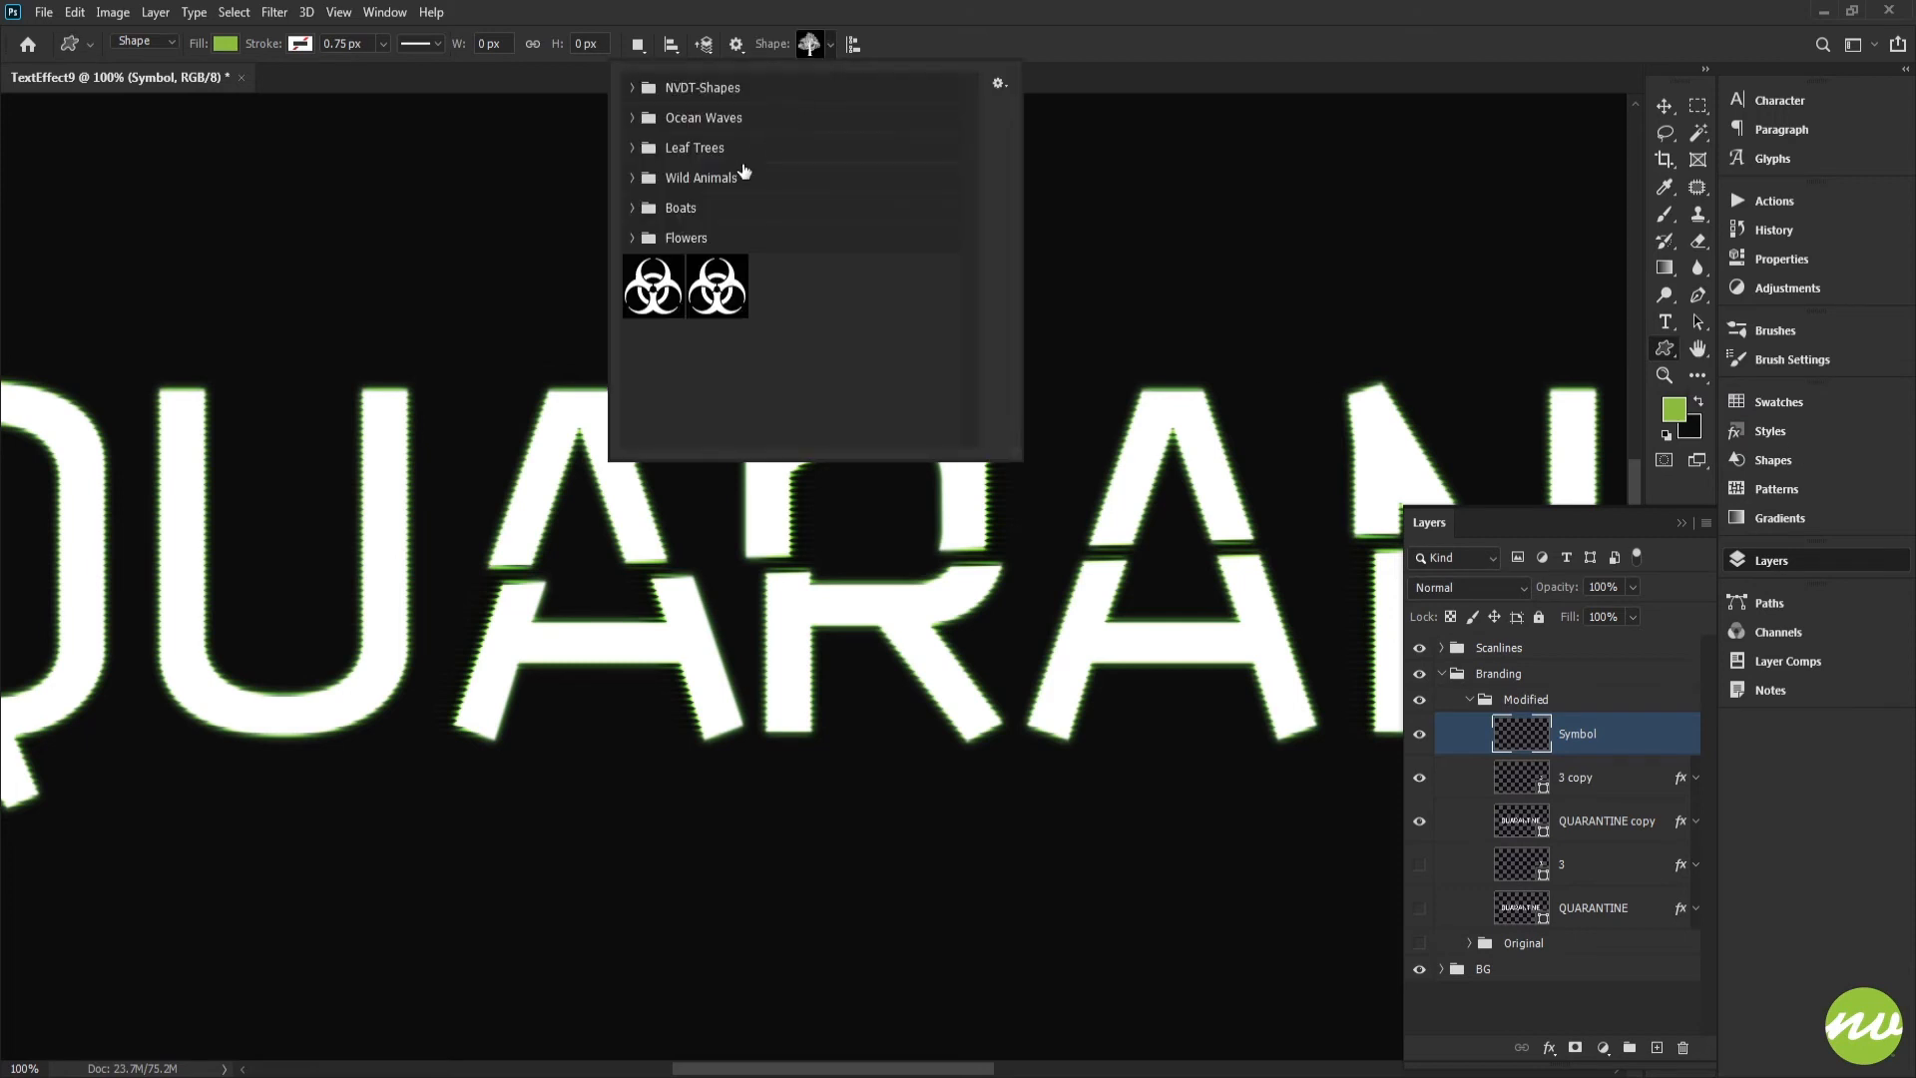
click(723, 290)
click(1090, 26)
Draw a green biohazard symbol about 140 × 132 px inside the upper opening of the letter R.
scroll(883, 436, up, 2)
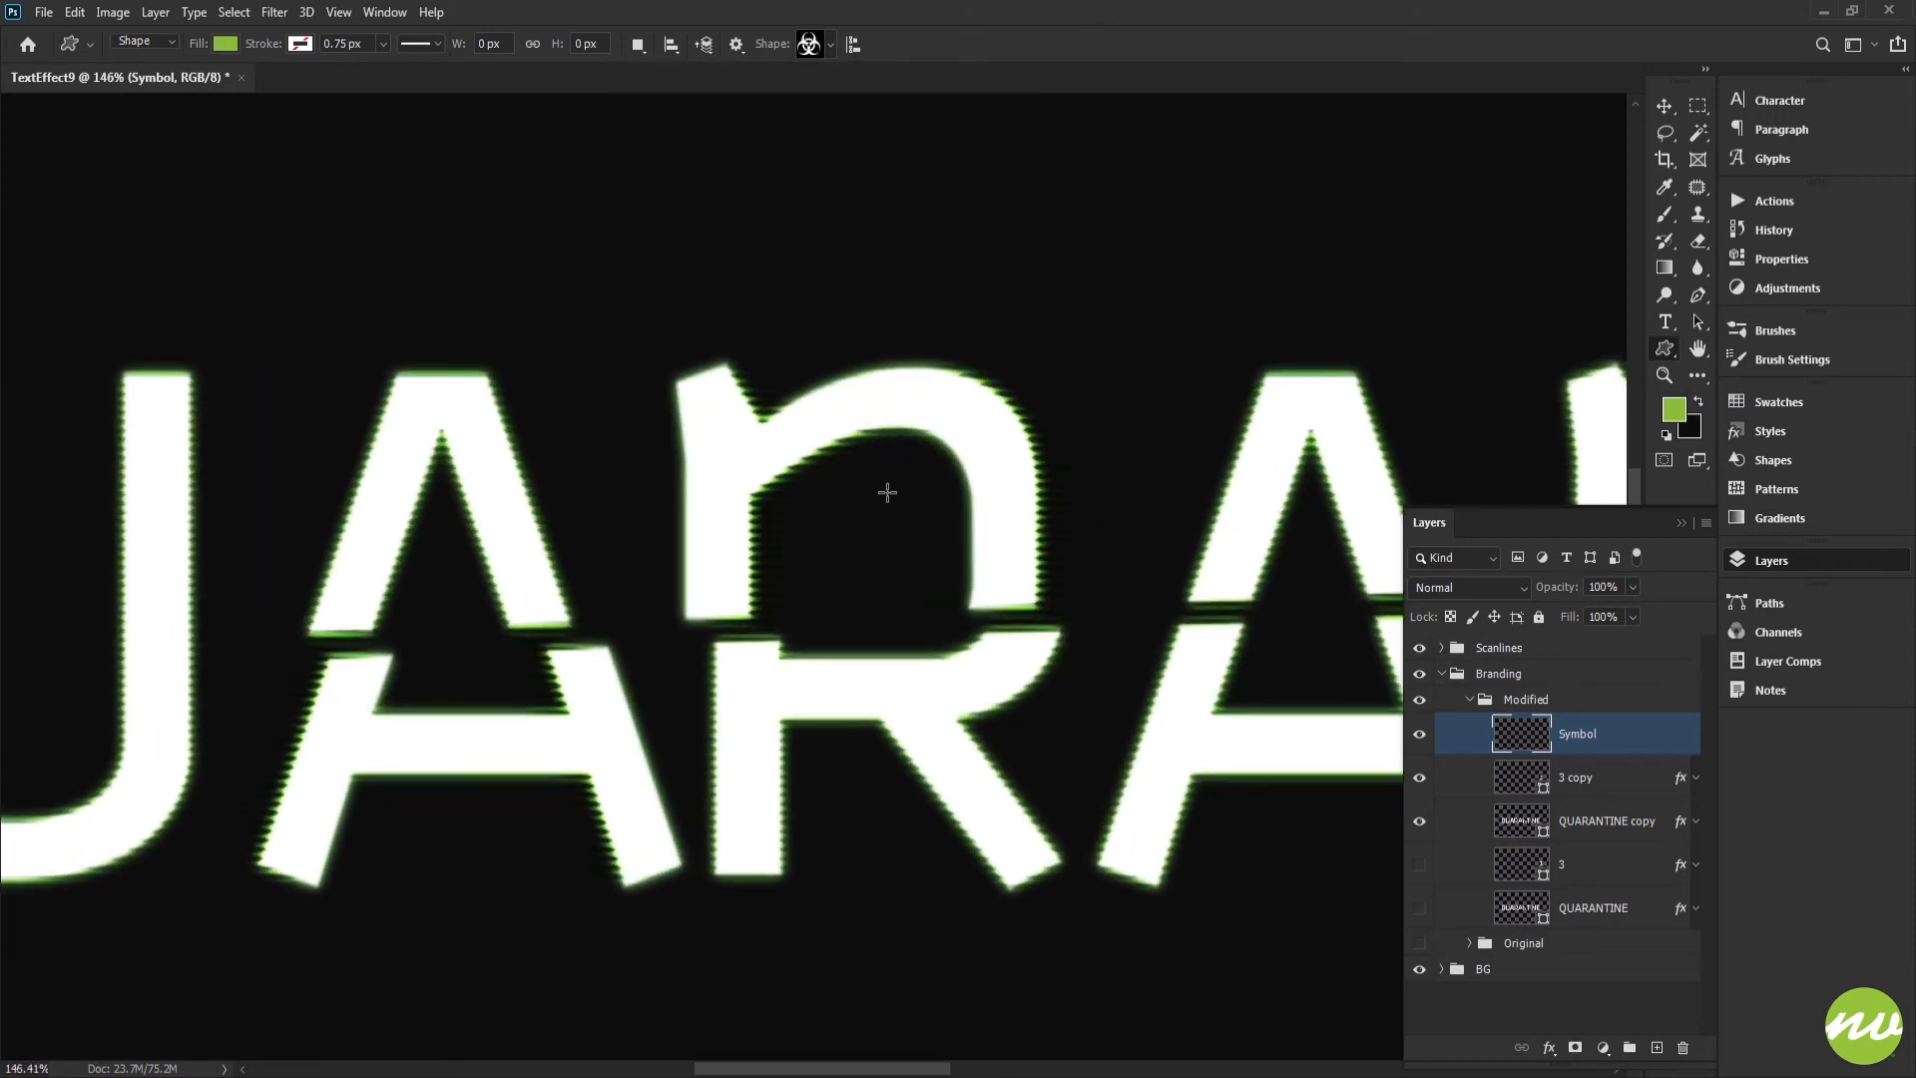
mouse_move(887, 492)
mouse_down()
mouse_move(850, 258)
mouse_move(855, 338)
mouse_move(797, 357)
mouse_move(895, 475)
mouse_move(848, 440)
mouse_move(897, 468)
mouse_up()
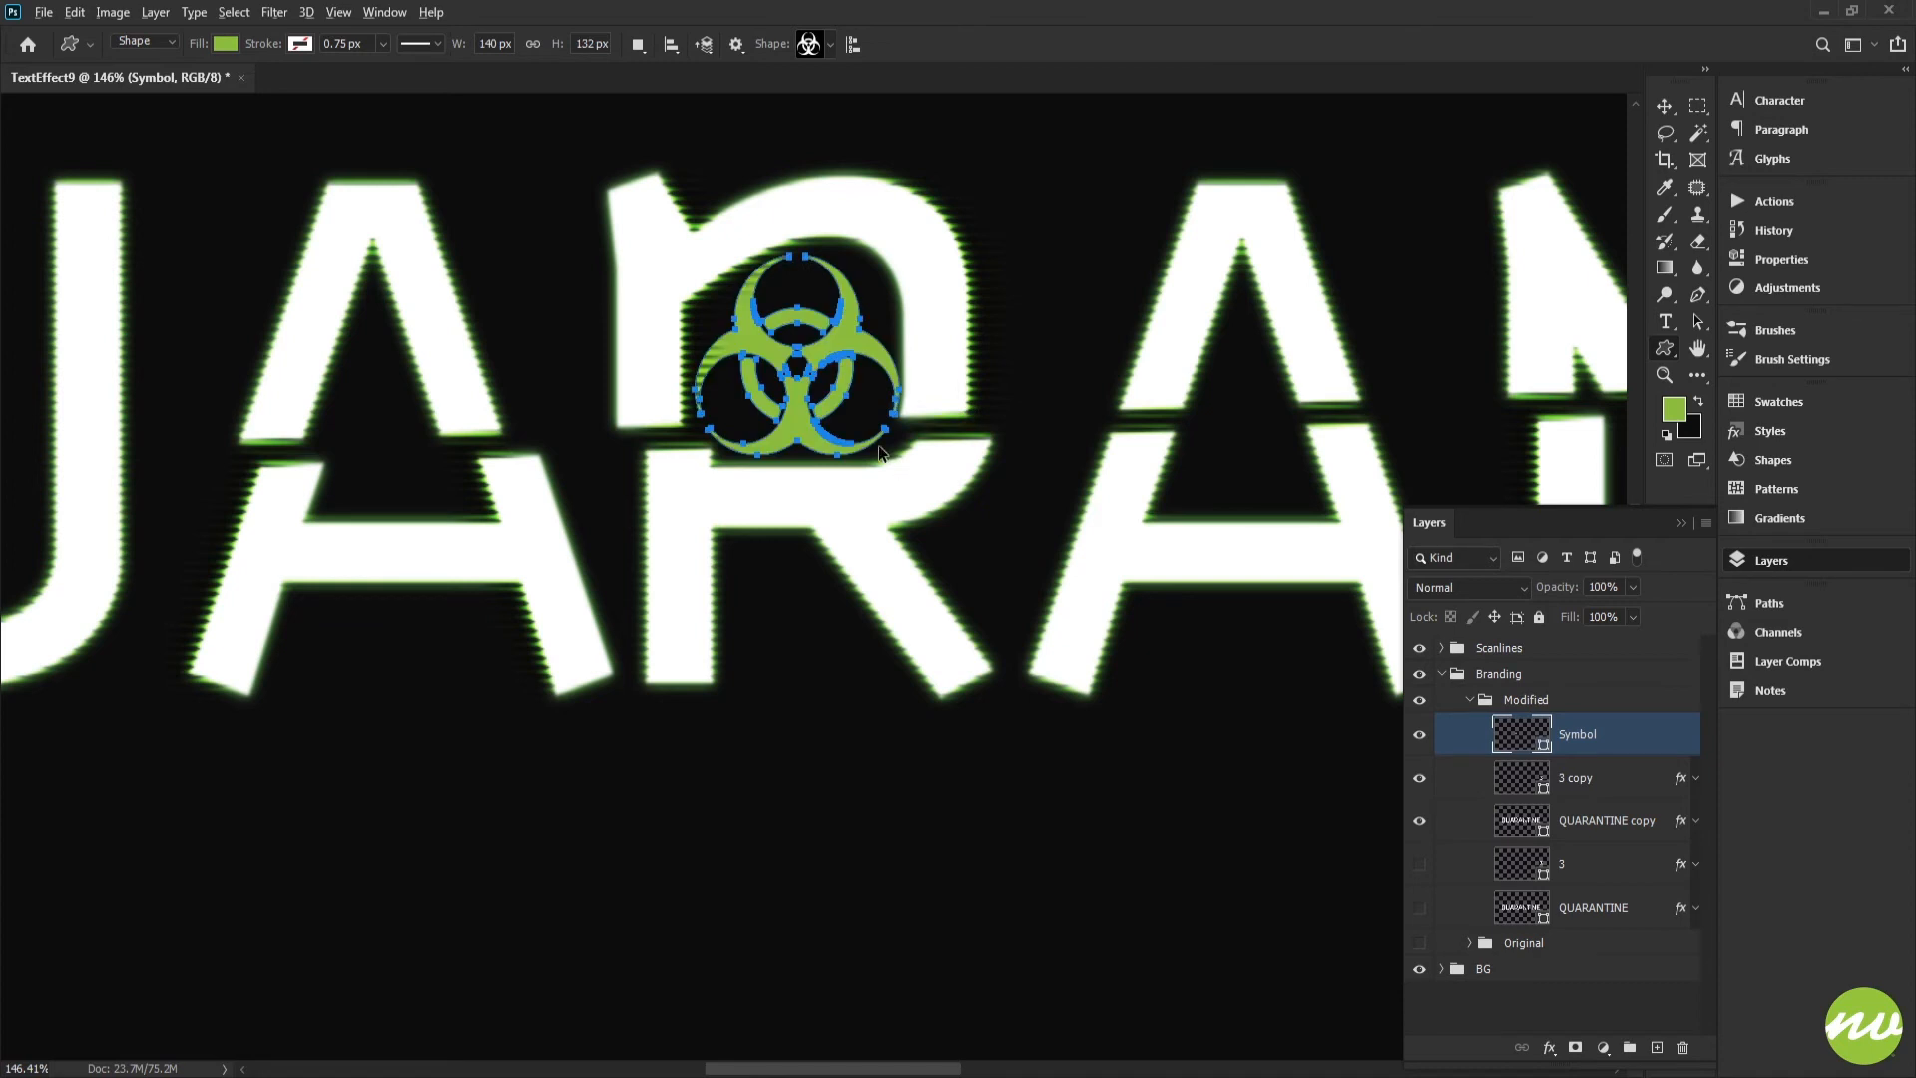
scroll(877, 447, up, 3)
drag(831, 412, 846, 464)
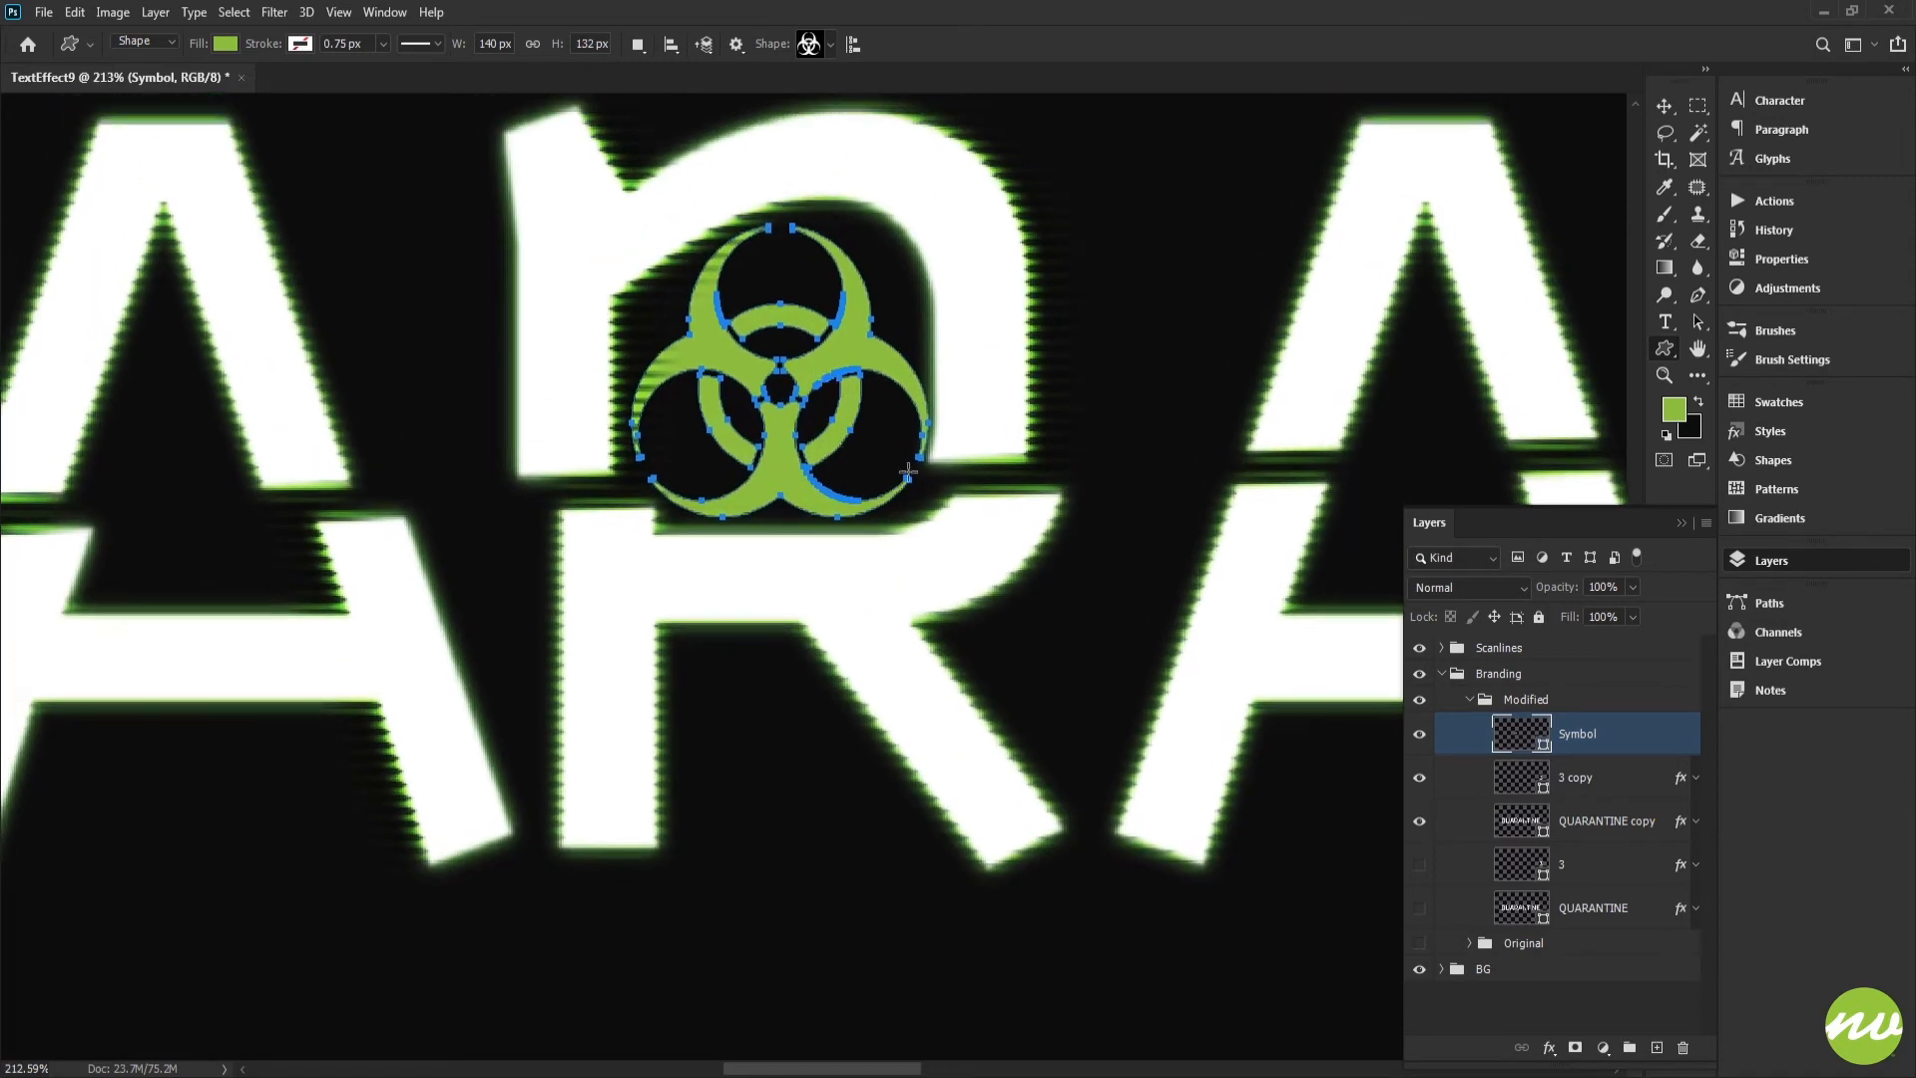
scroll(1079, 487, down, 3)
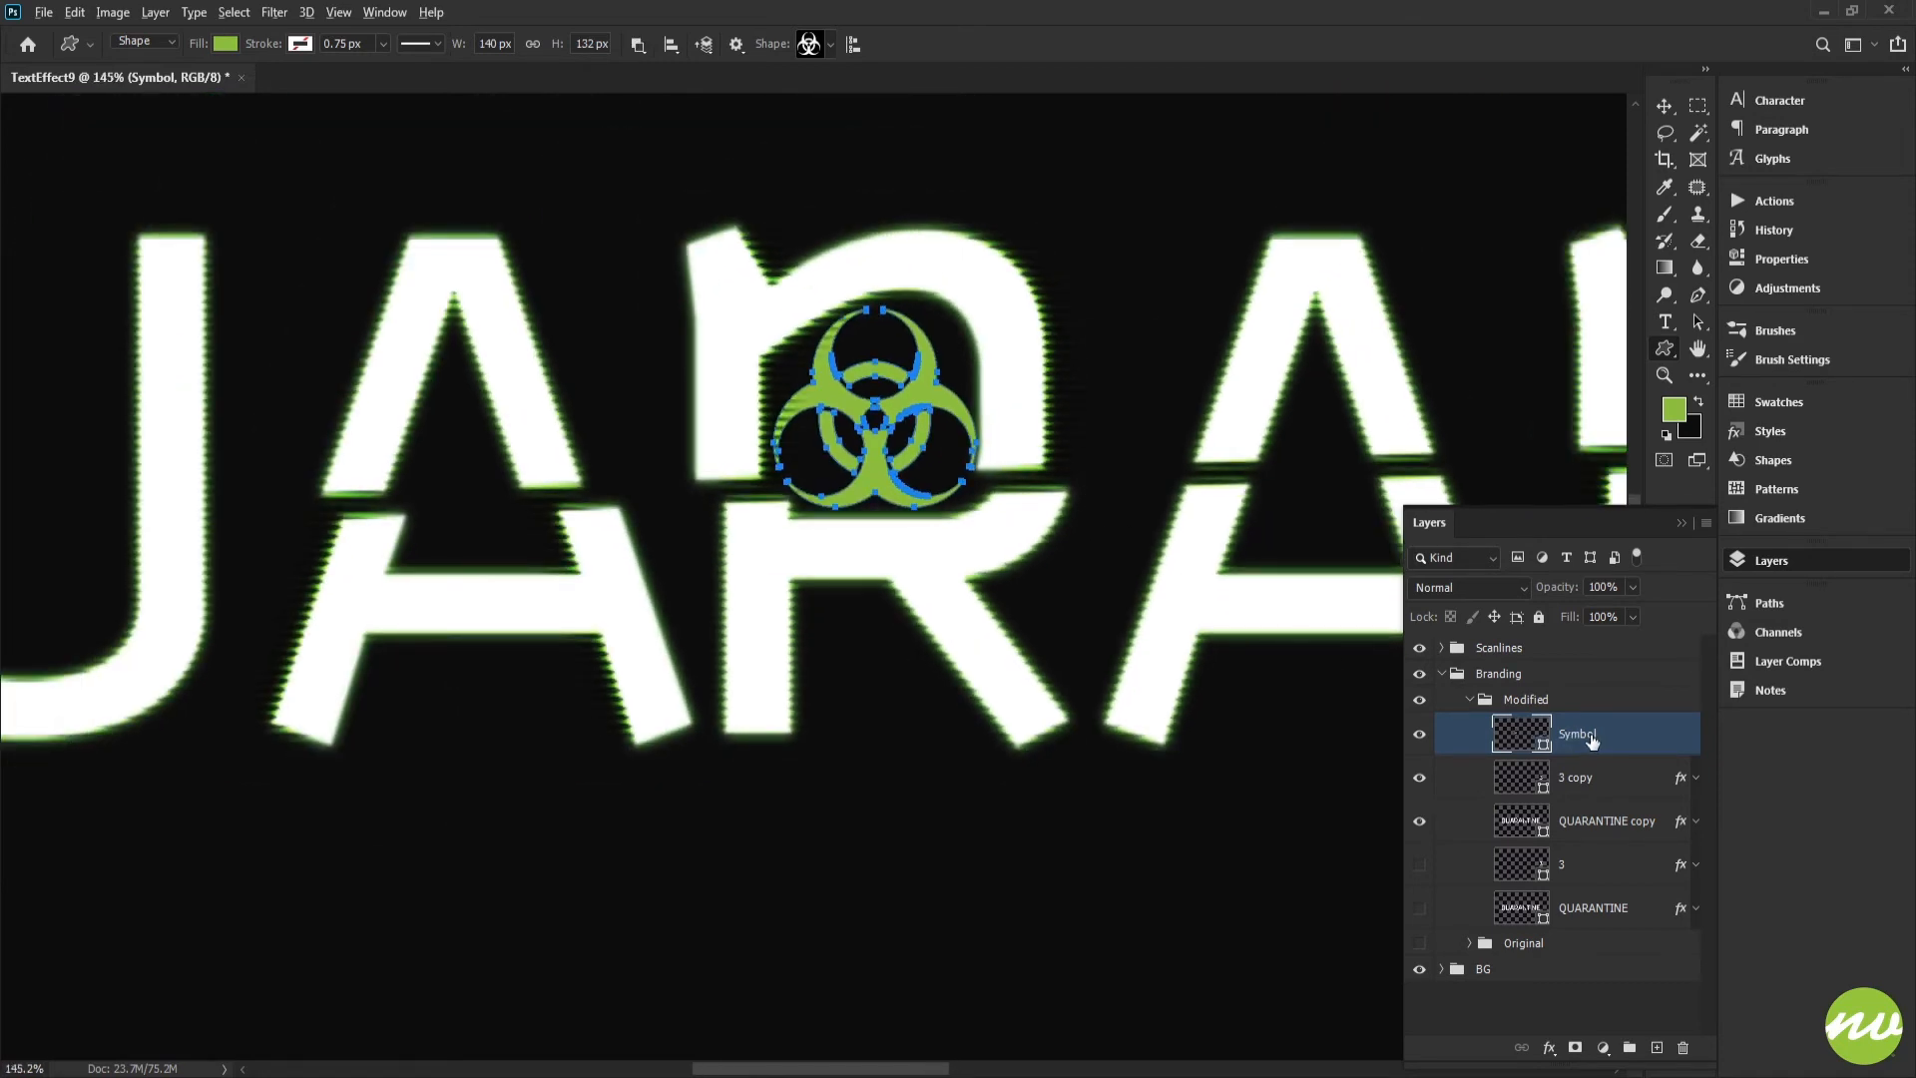
scroll(1098, 567, up, 2)
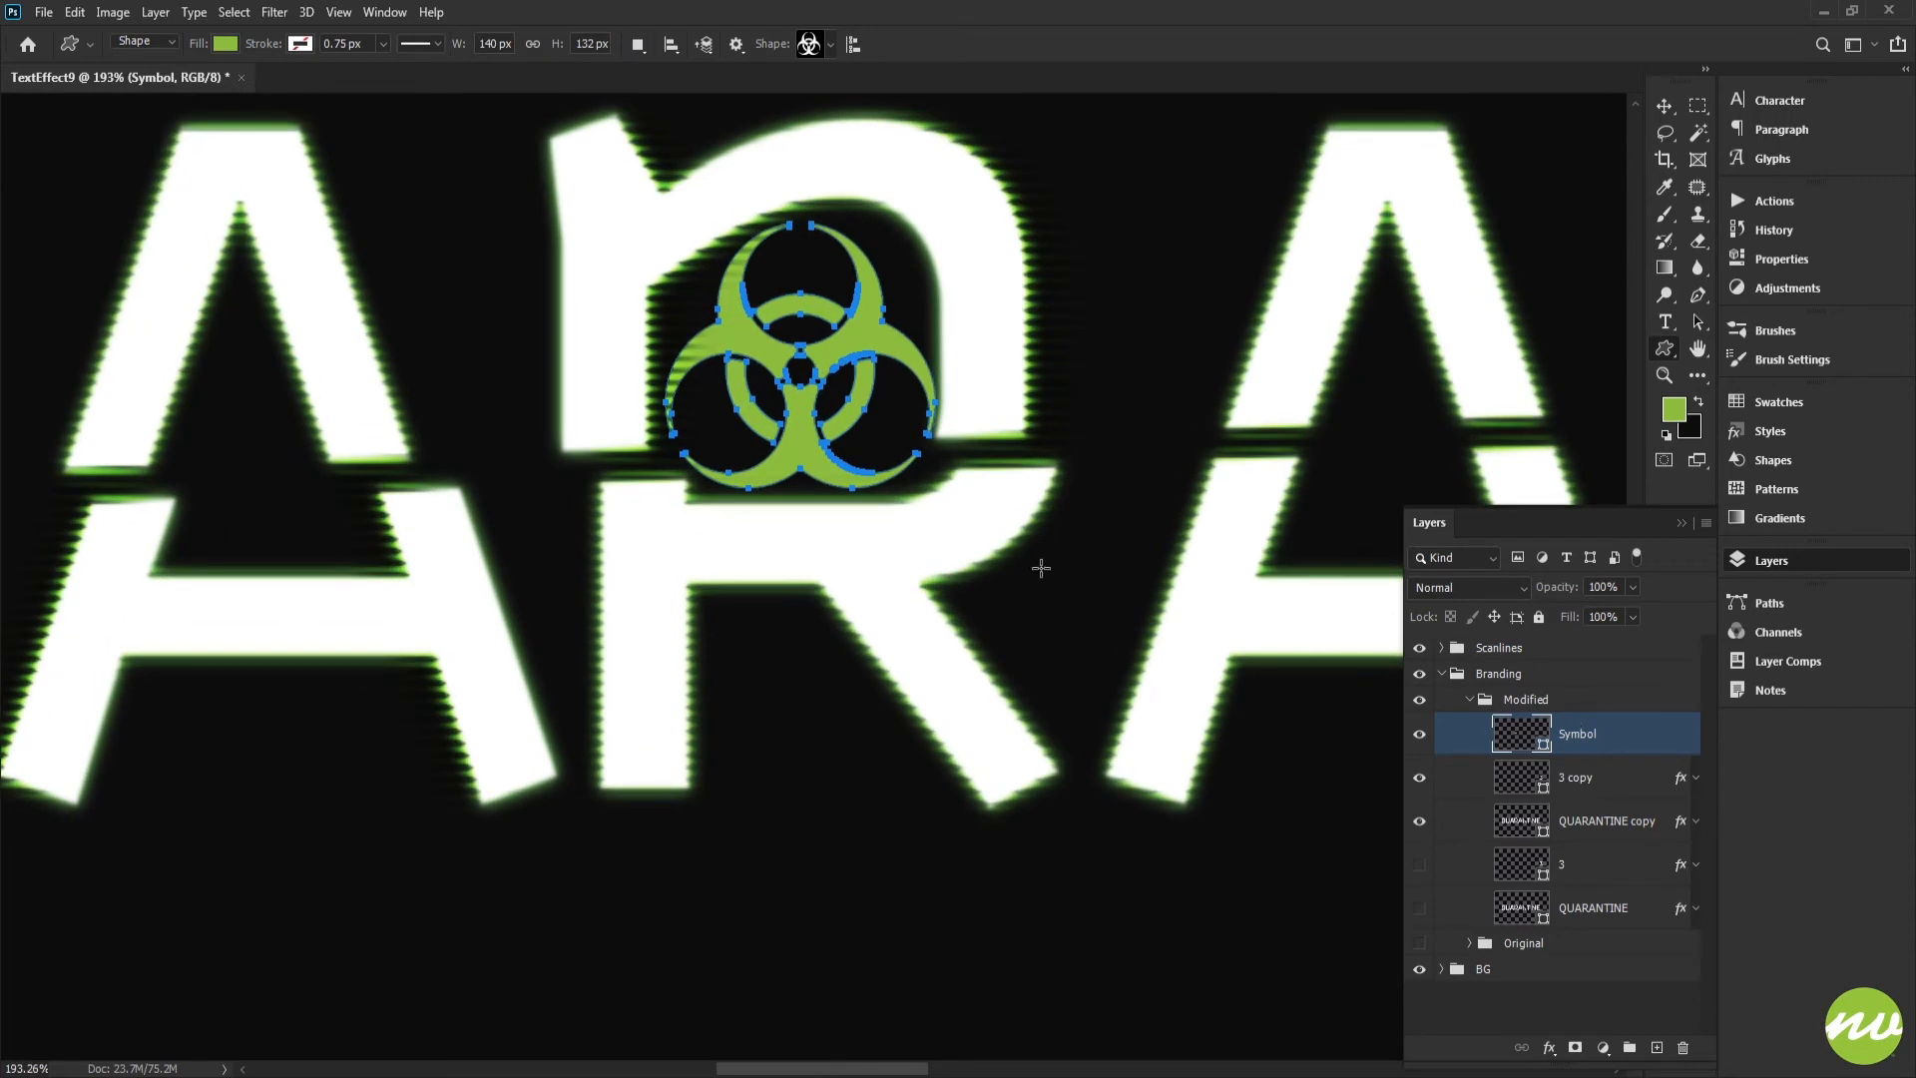
drag(1004, 515, 967, 577)
scroll(953, 561, up, 3)
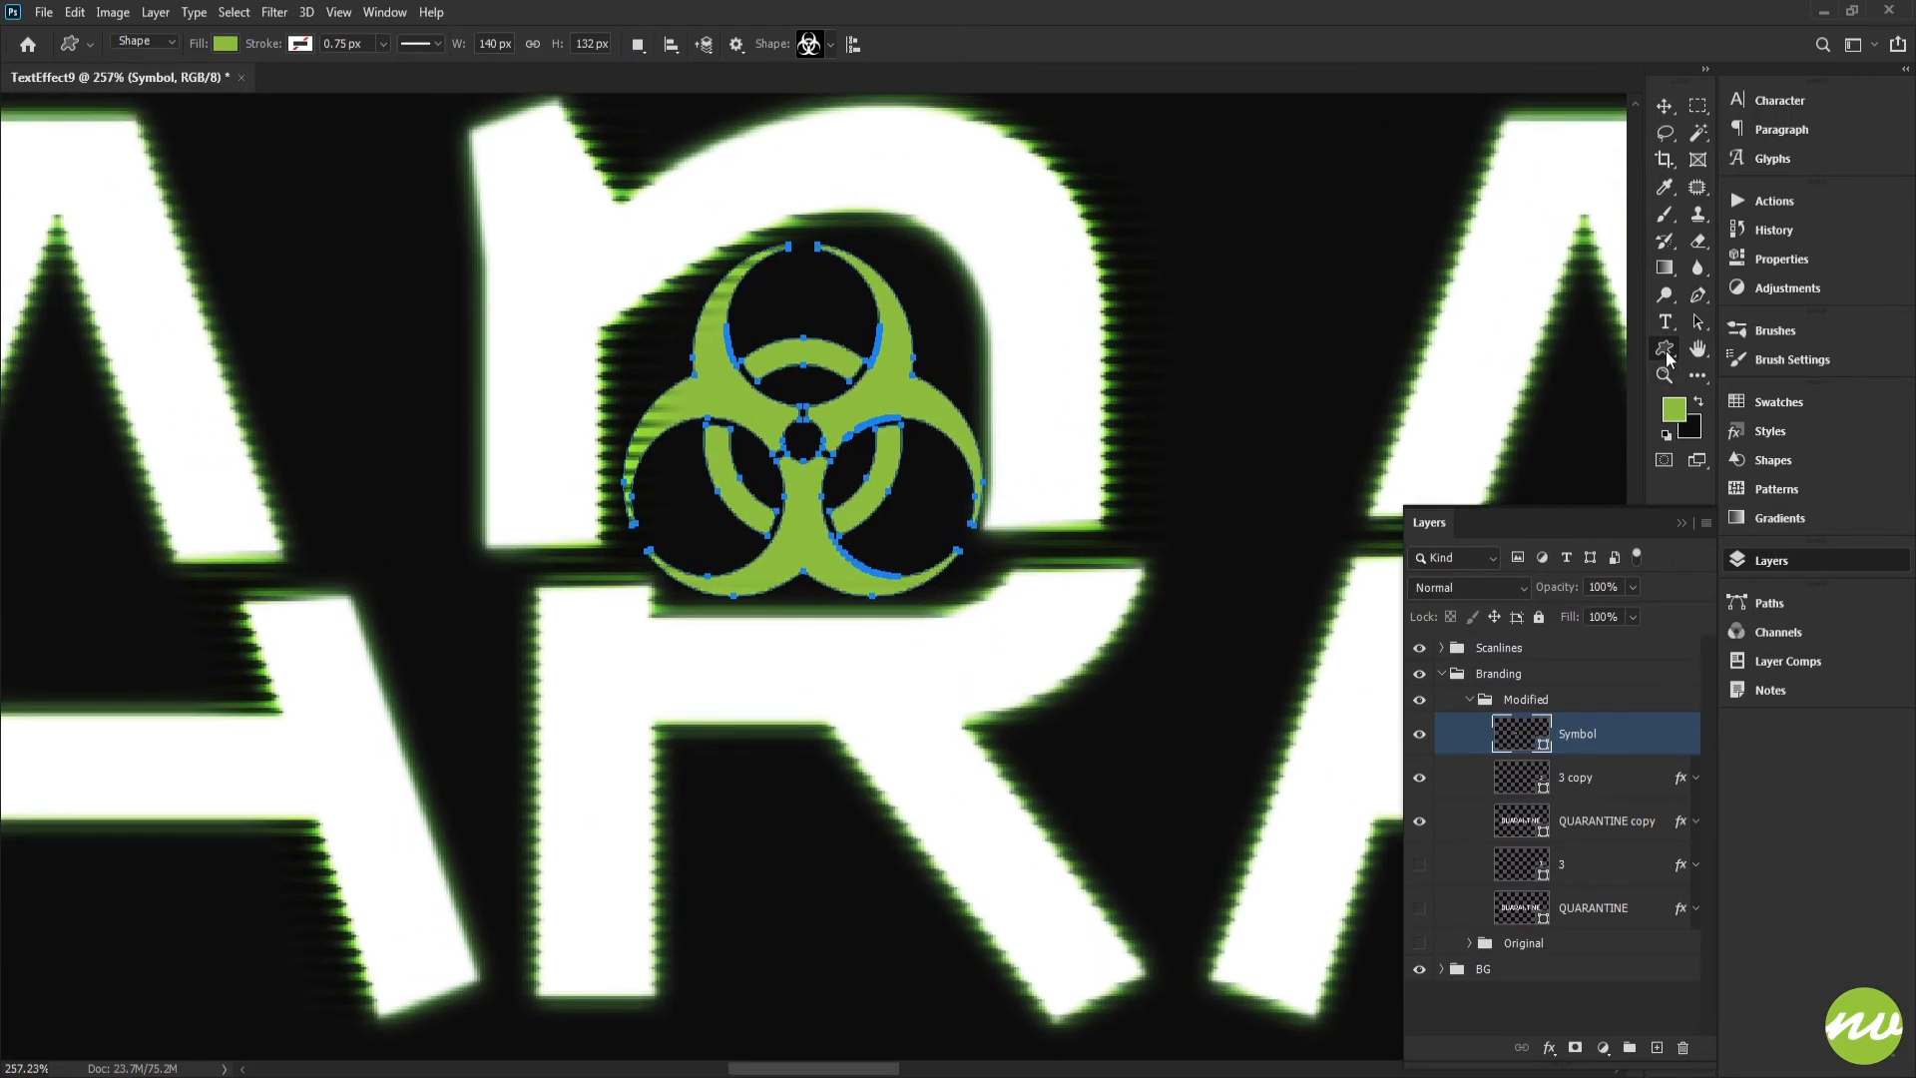
Try a 15 px line across the biohazard symbol with the Line tool, undo it and set the line weight to 8 px.
right_click(1666, 349)
click(1767, 429)
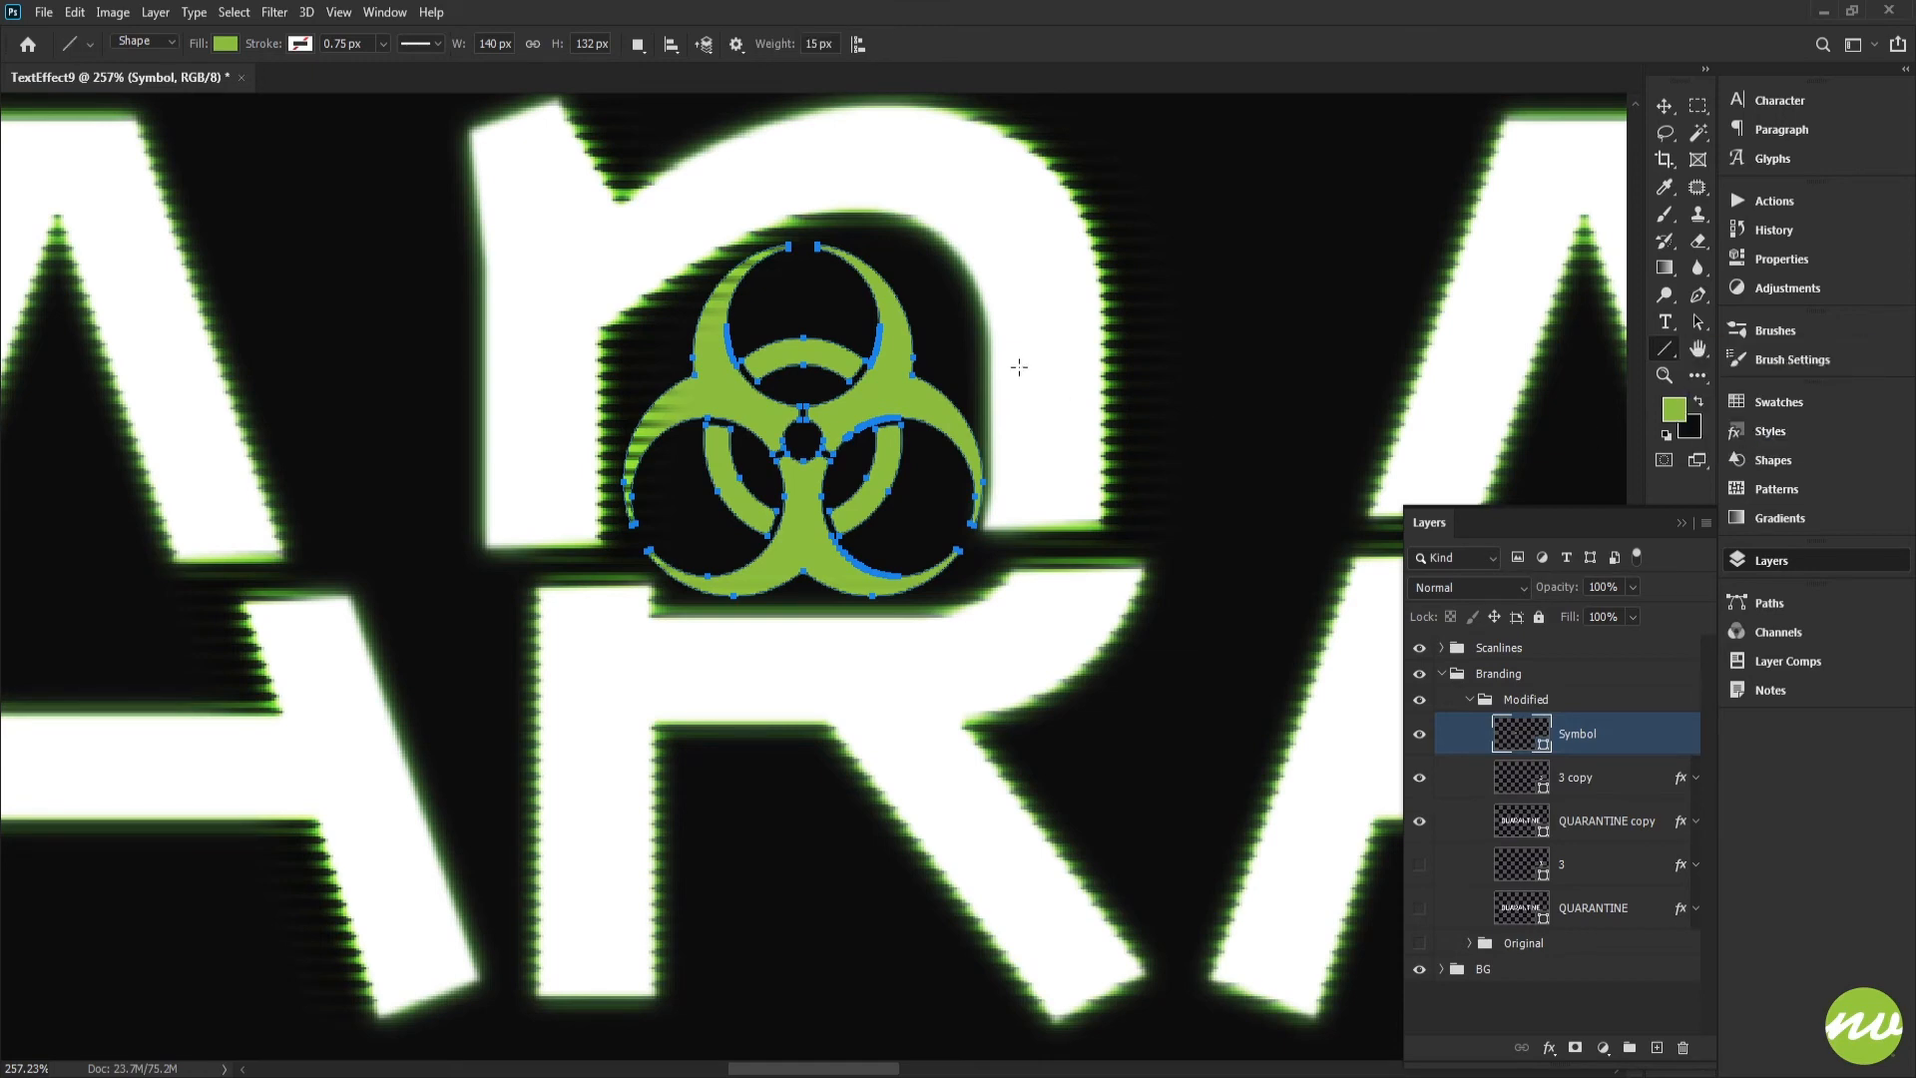
scroll(885, 312, up, 2)
scroll(800, 278, down, 2)
scroll(727, 302, up, 1)
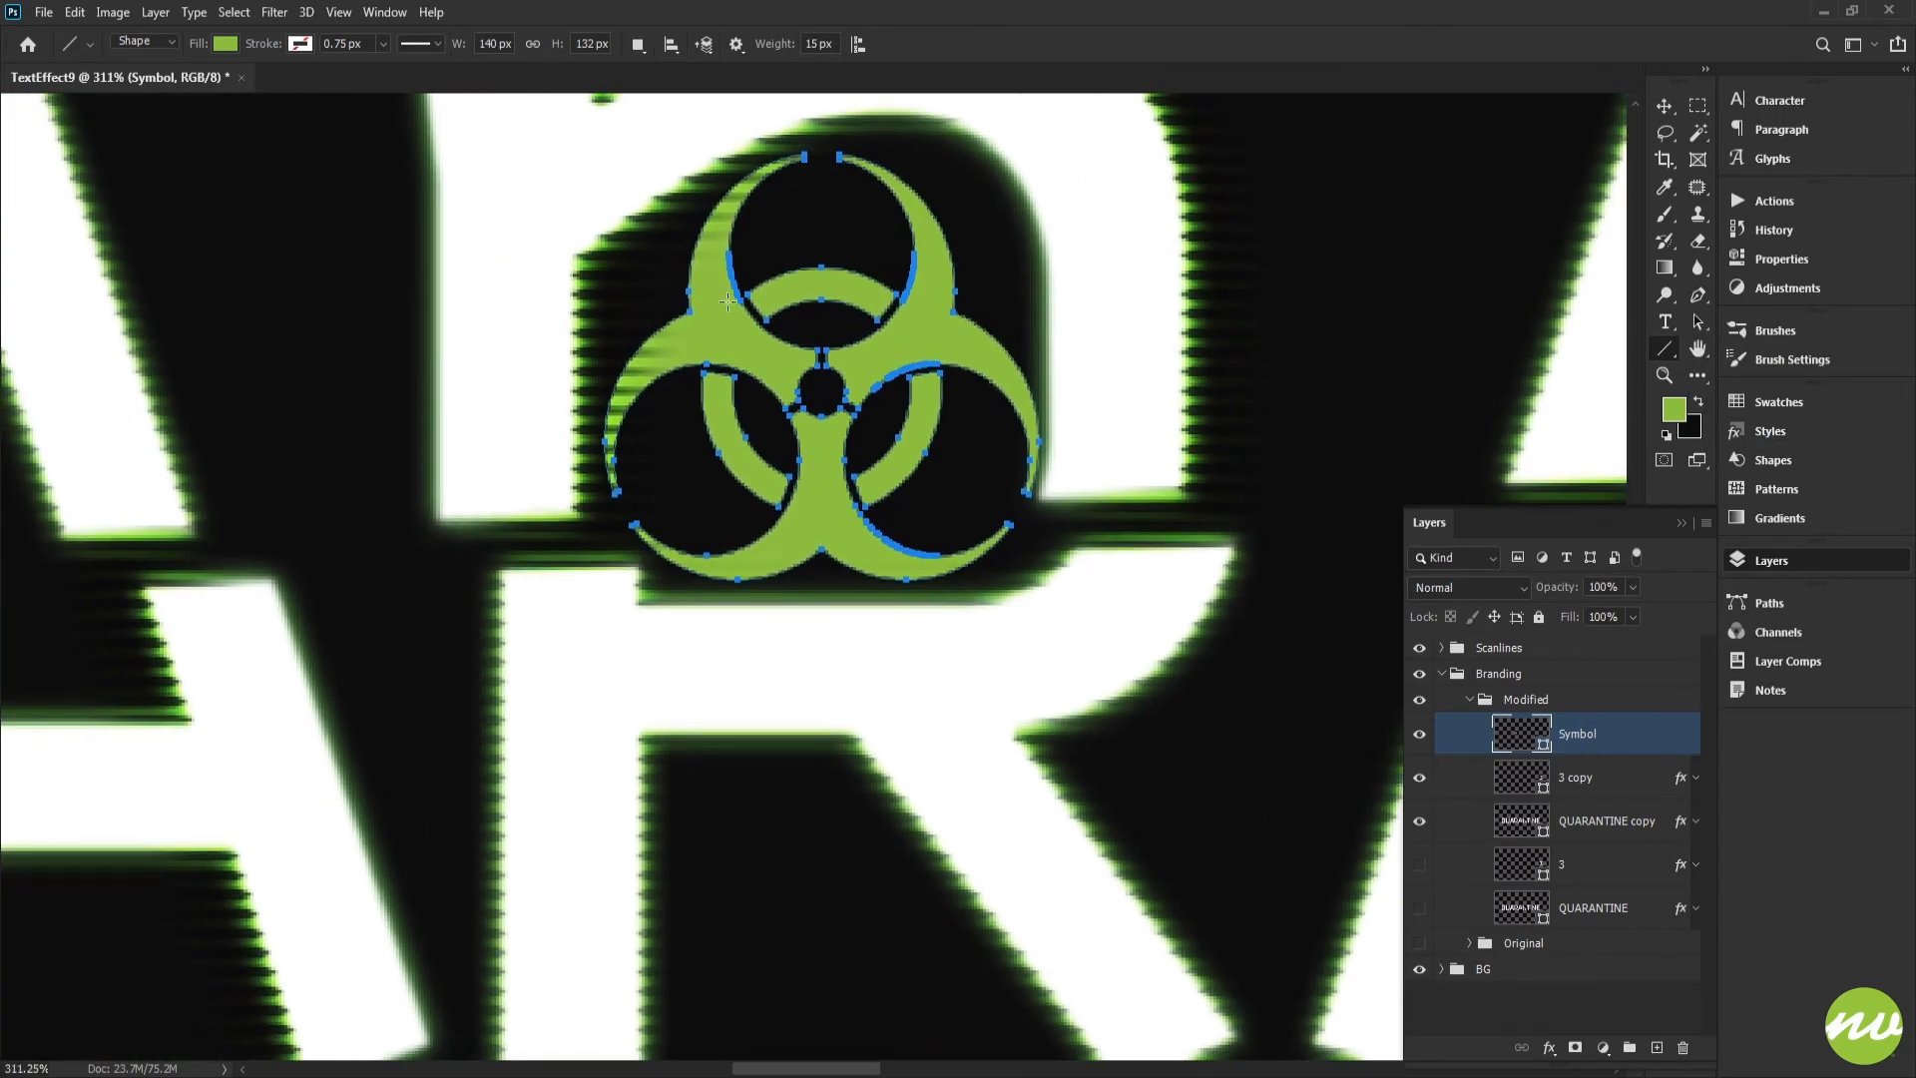
drag(616, 333, 1046, 330)
key(ctrl+z)
key(Return)
Draw an 8 px horizontal line across the full width of the biohazard symbol, adding it to the Symbol shape layer.
click(1537, 768)
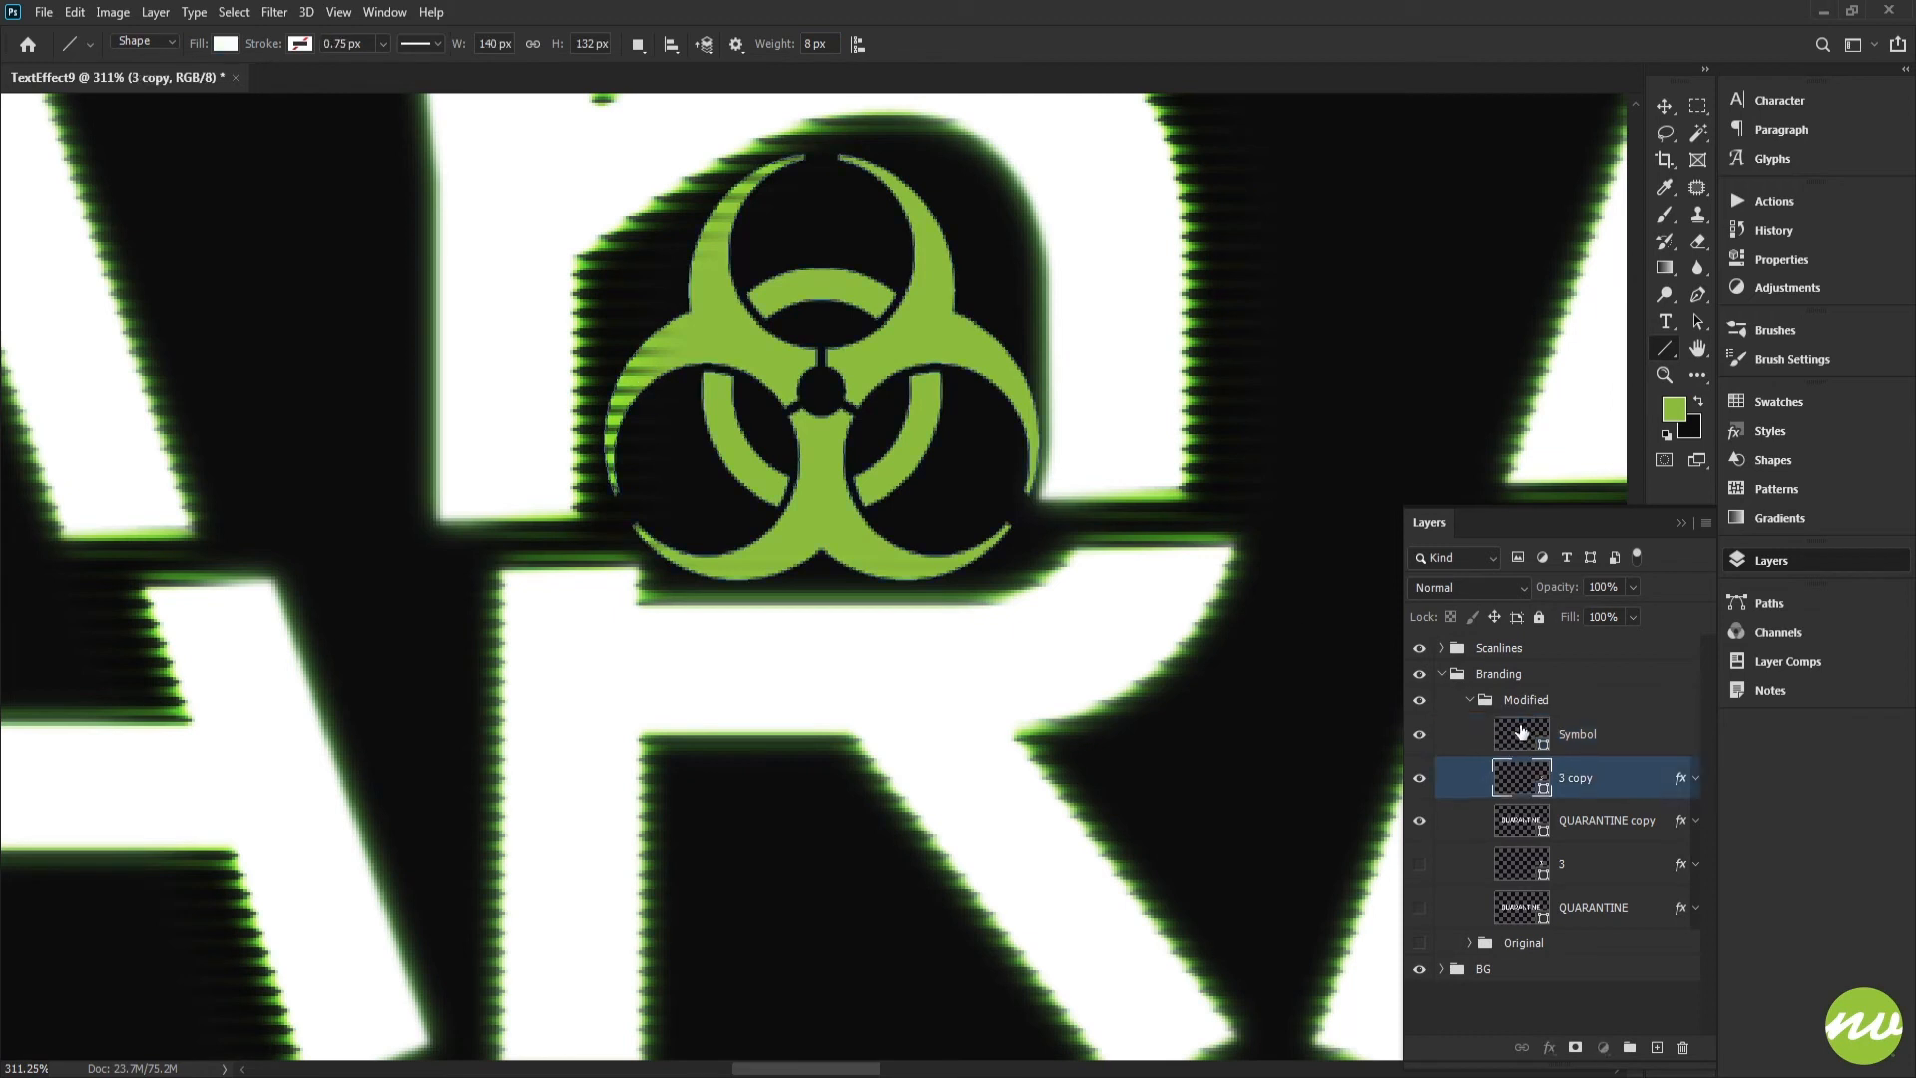
click(1527, 735)
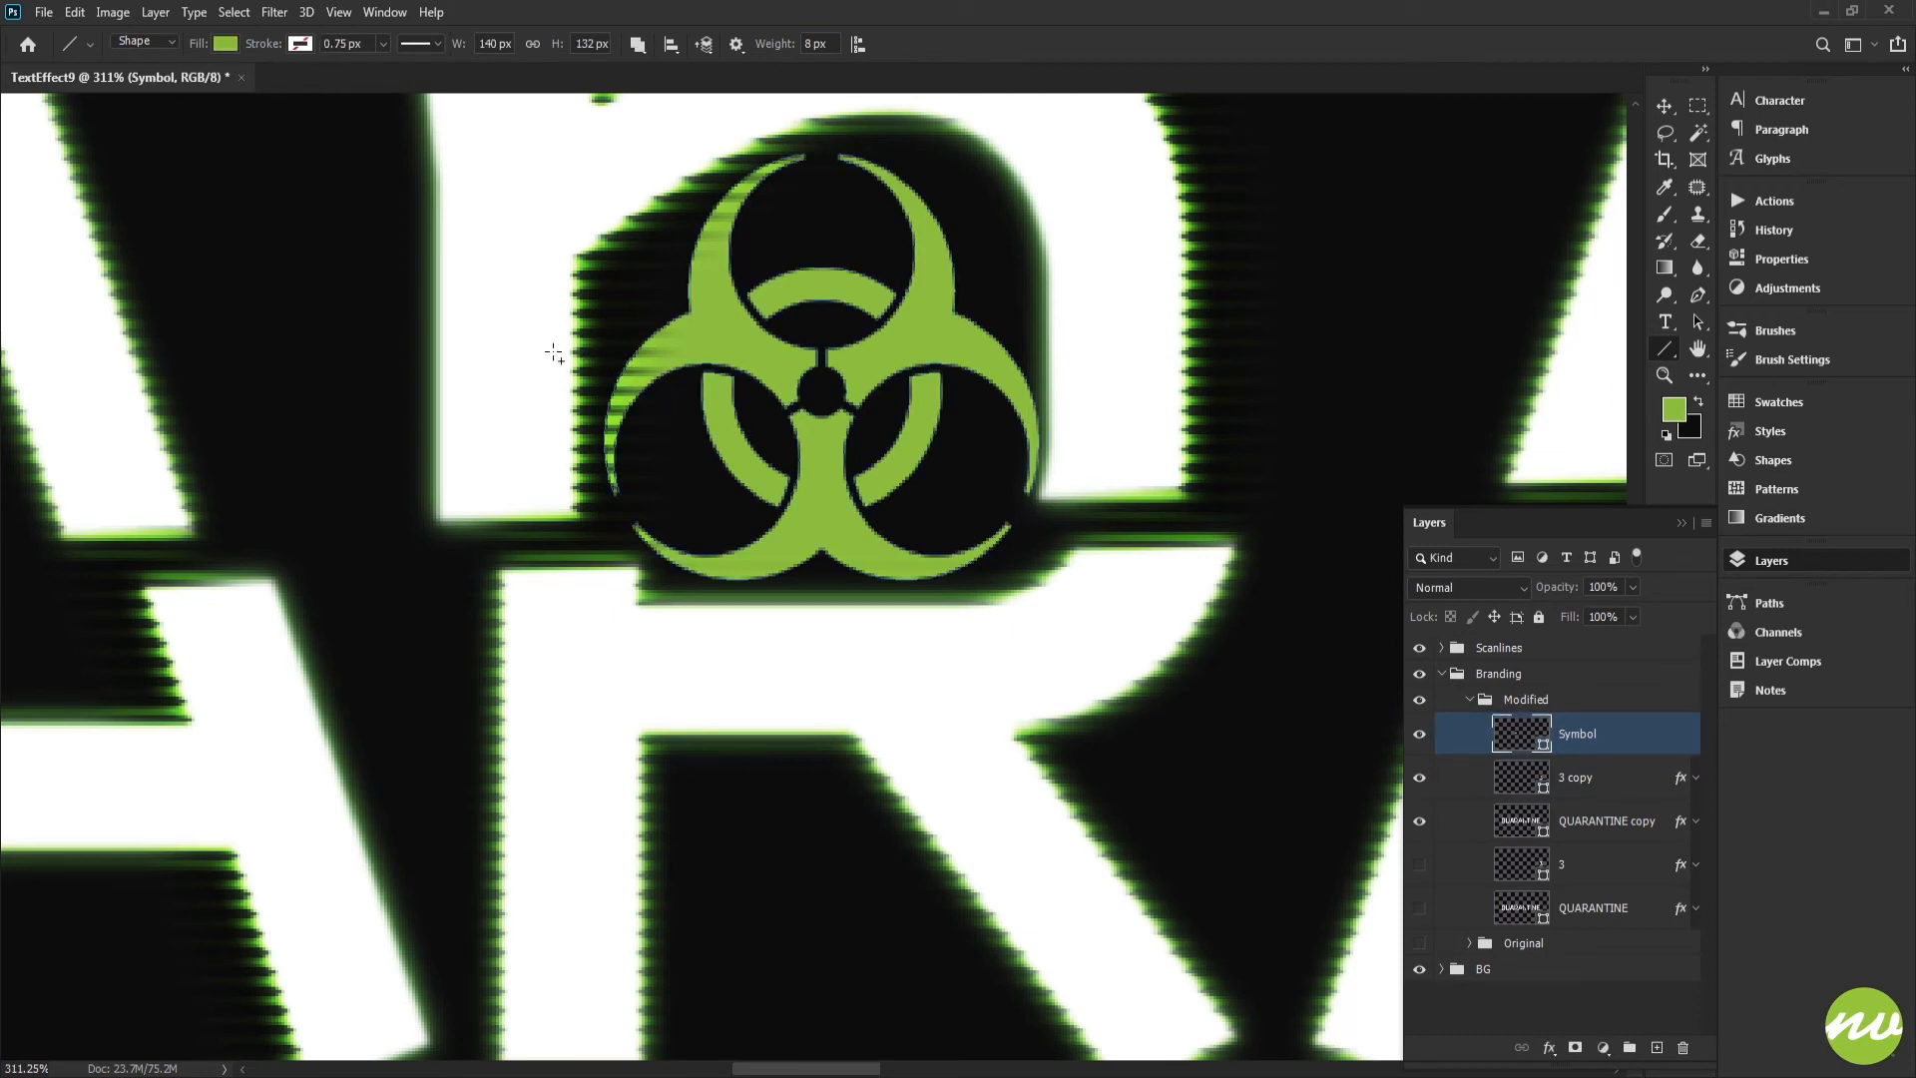
mouse_move(553, 352)
mouse_down()
mouse_move(1151, 352)
mouse_move(1021, 353)
mouse_up()
Move the line down over the symbol's centre and rotate it to 7 degrees.
key(ctrl+t)
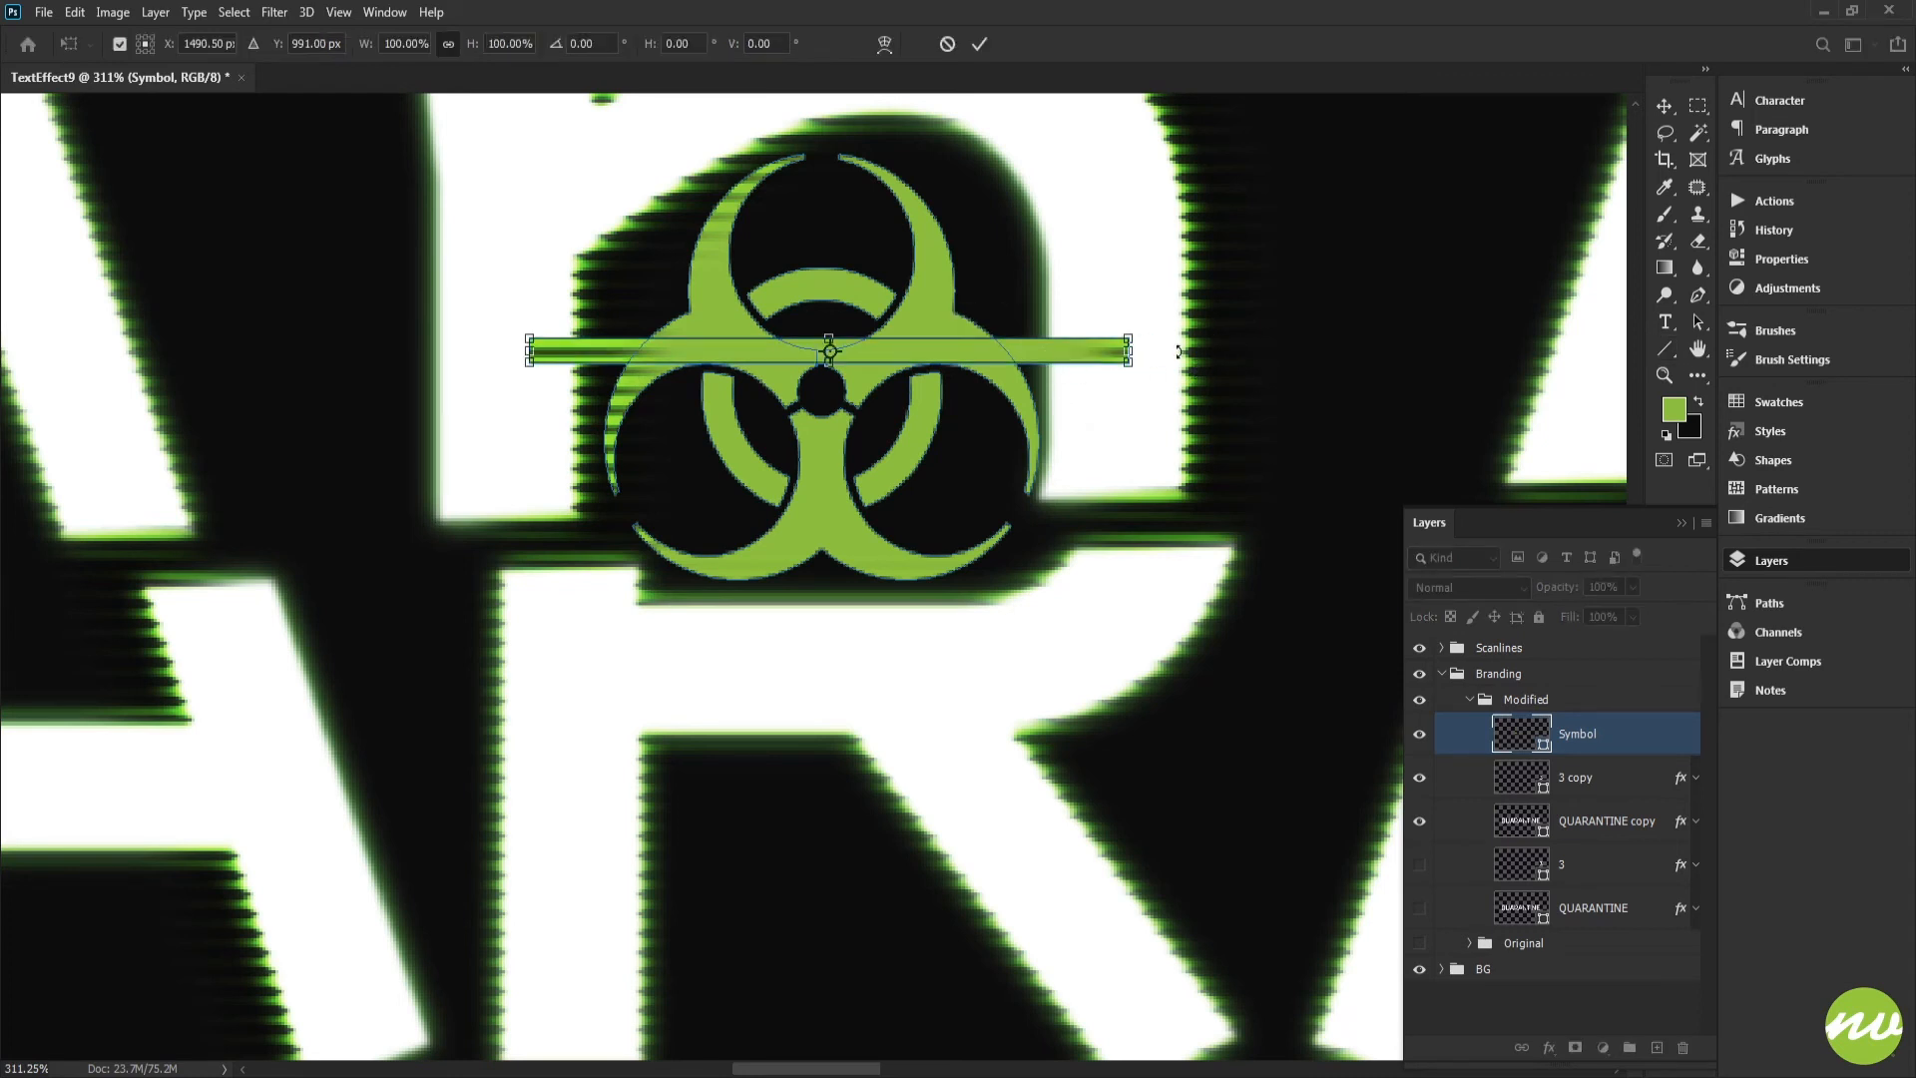
scroll(1151, 330, up, 2)
drag(1170, 315, 1264, 322)
drag(929, 330, 1002, 399)
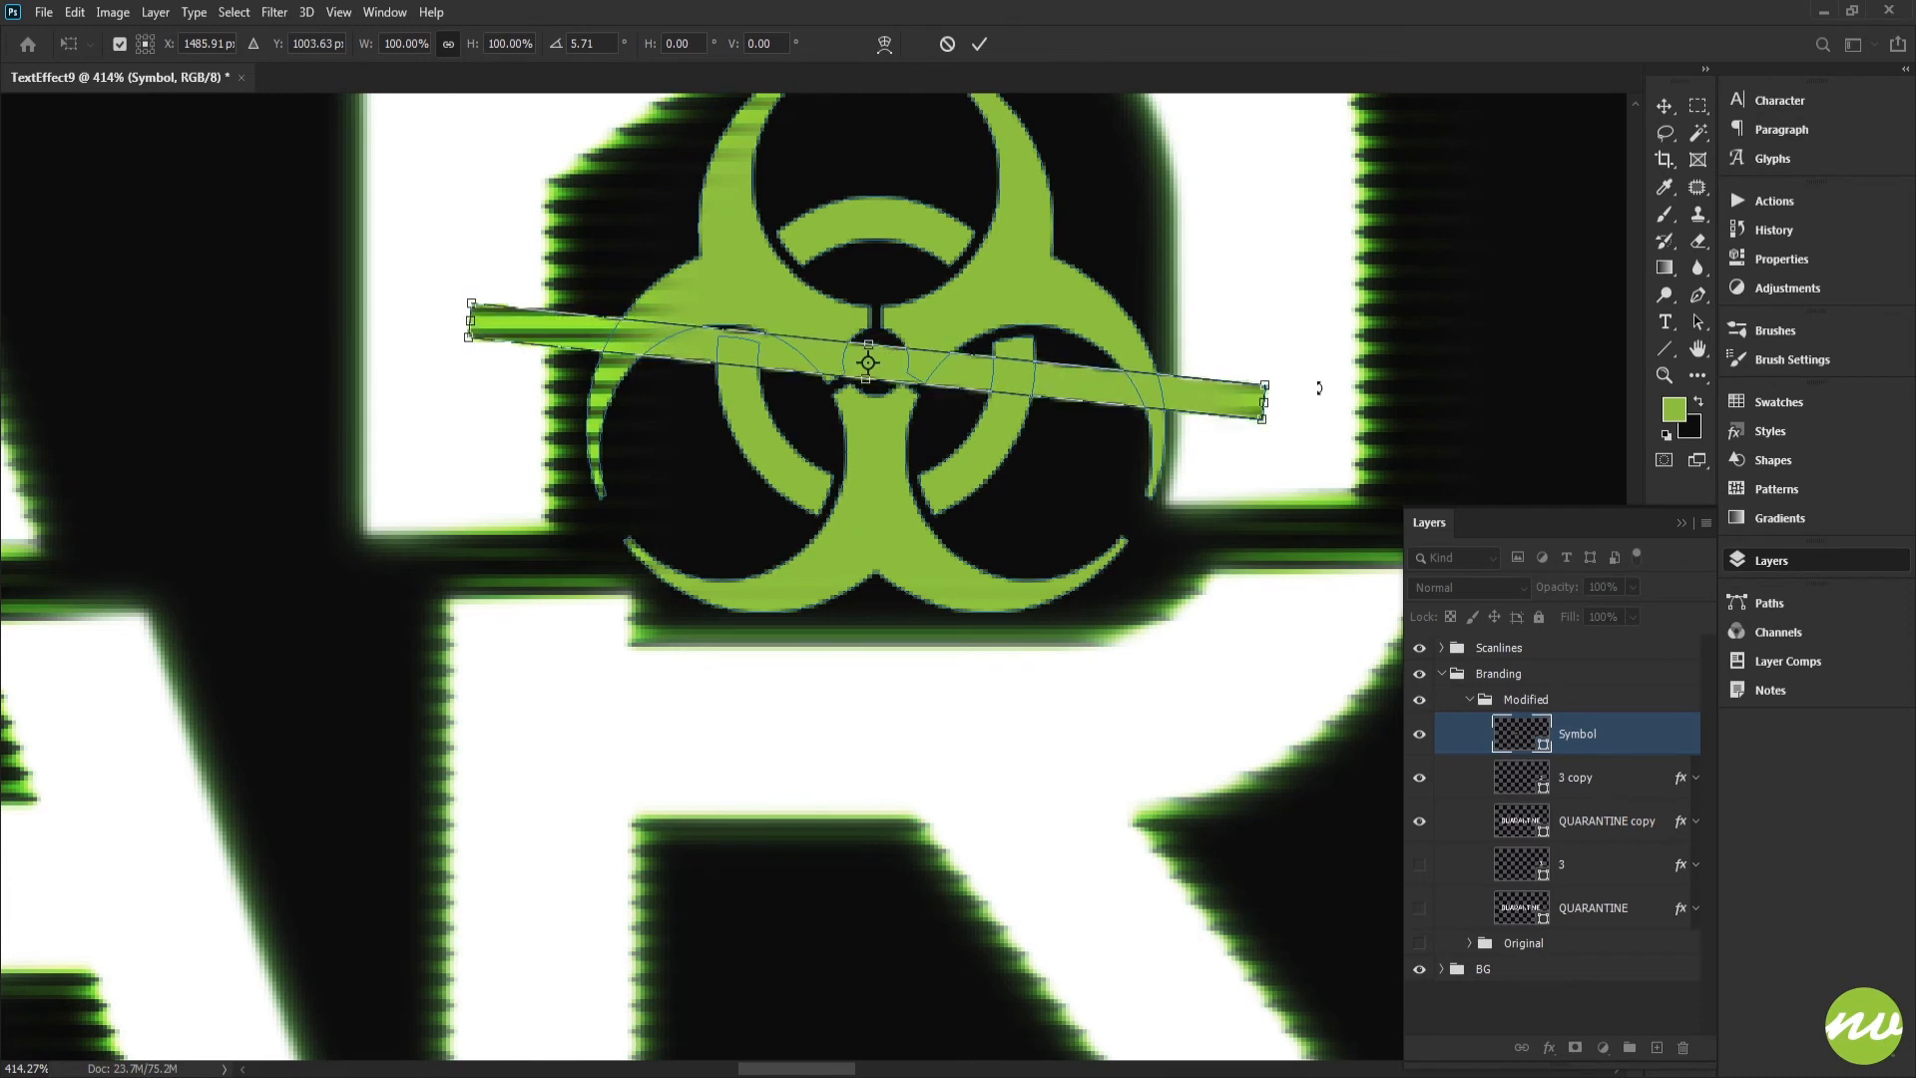
drag(1314, 386, 1313, 407)
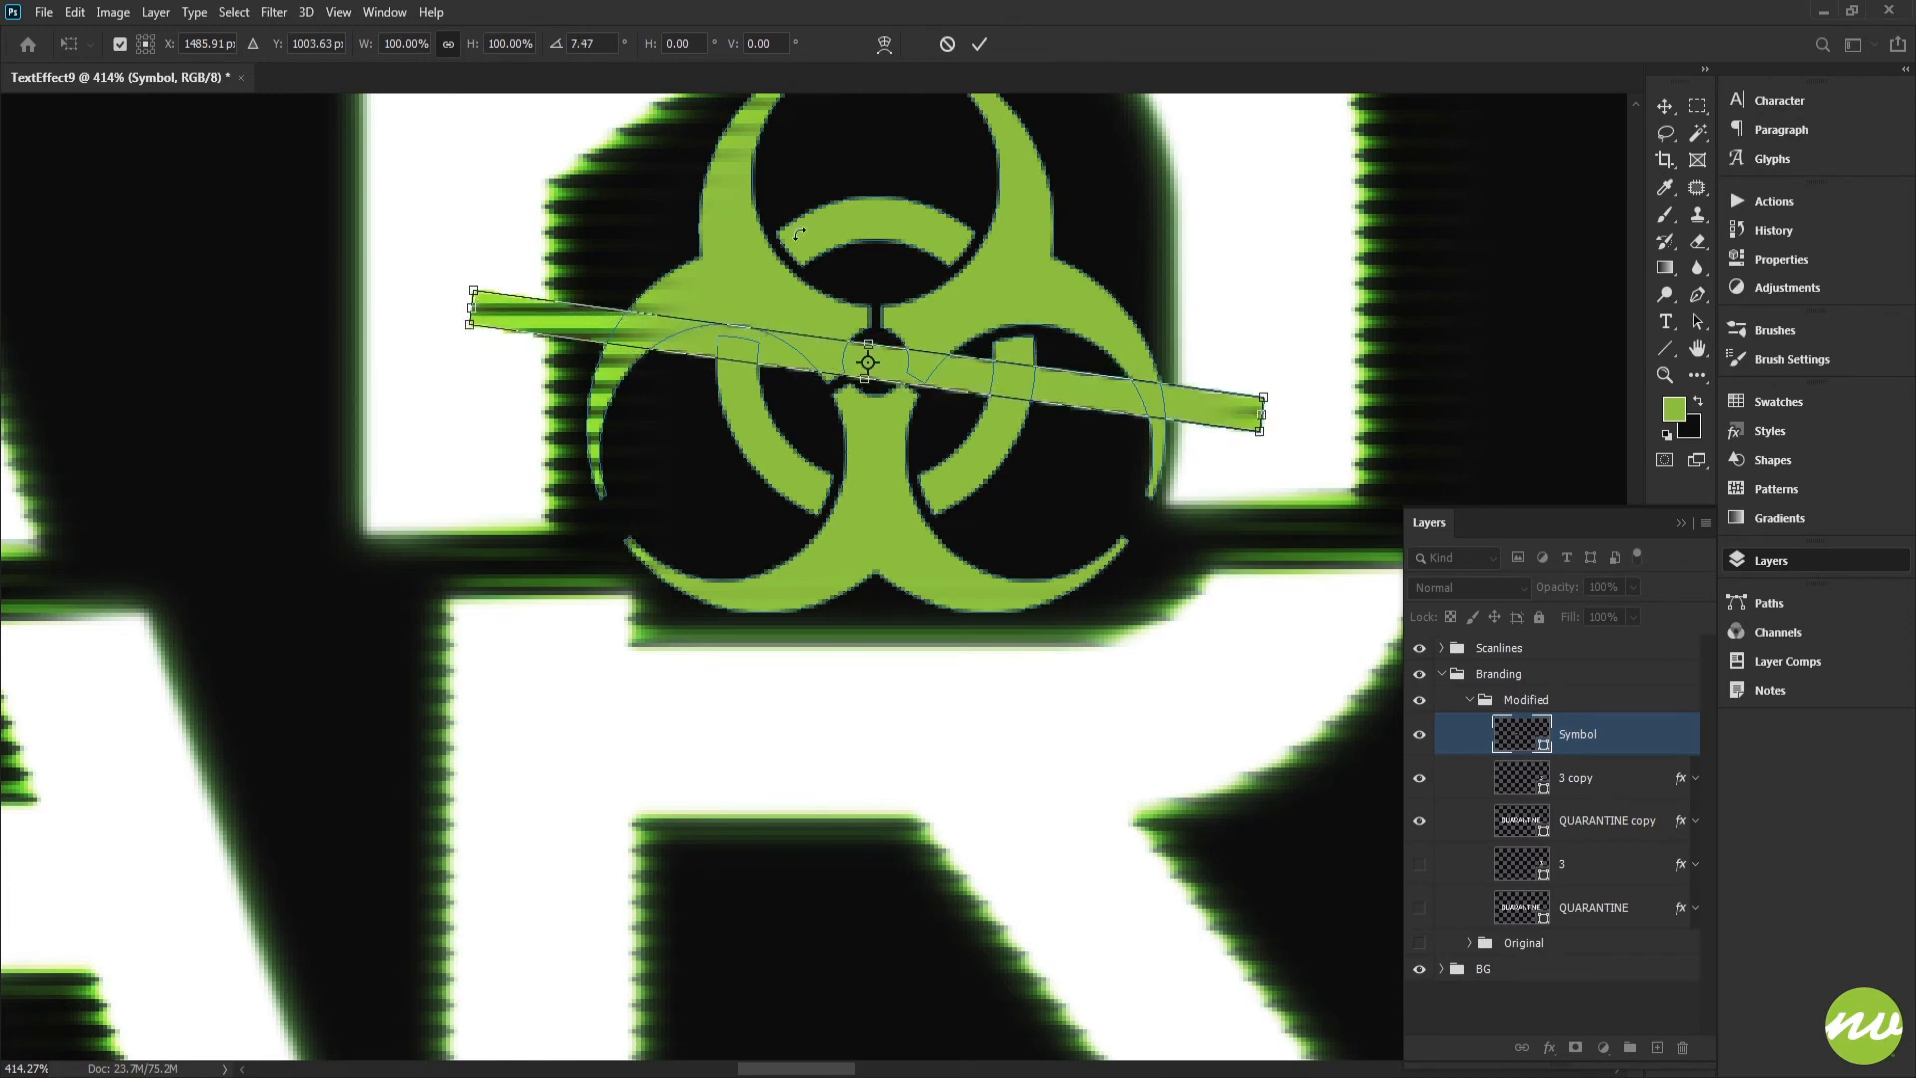
double_click(606, 44)
text(7)
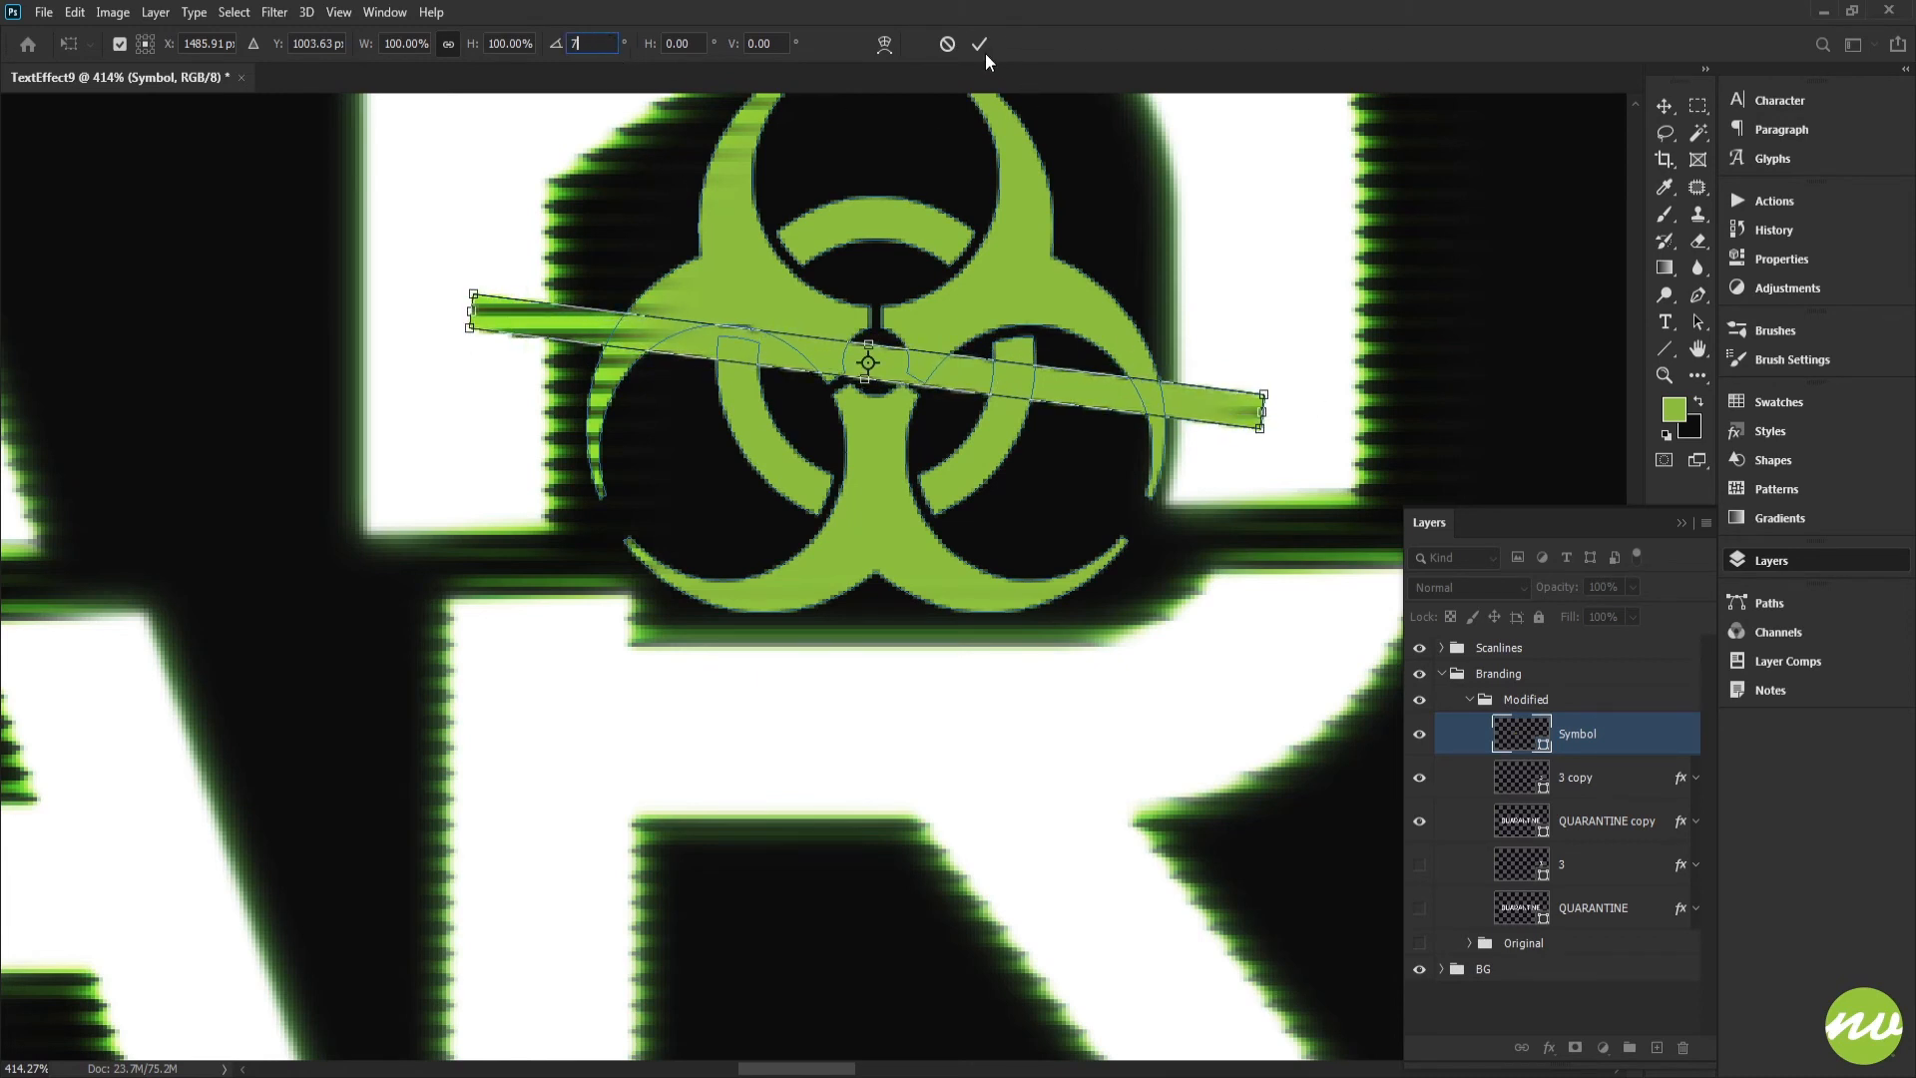
click(978, 45)
Subtract the slanted line from the biohazard symbol to cut a gap through it.
scroll(990, 447, down, 5)
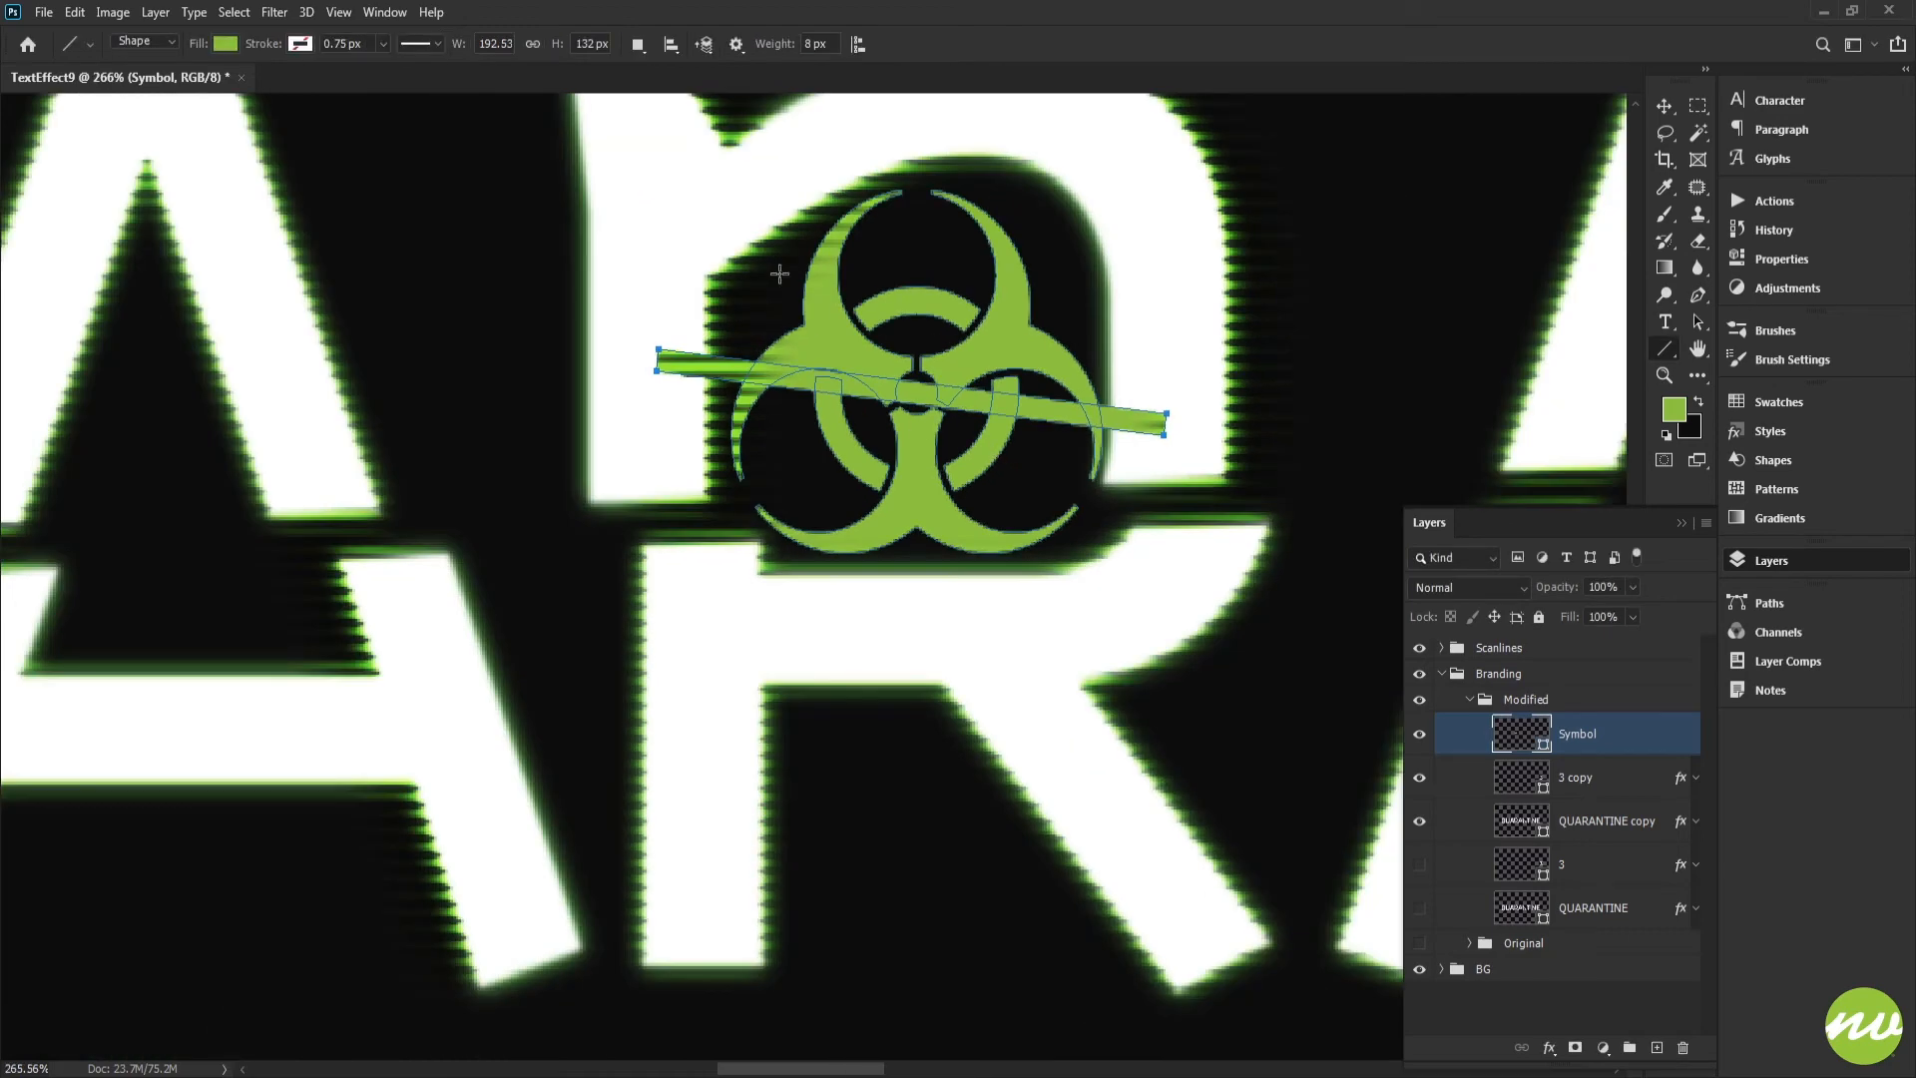
click(644, 43)
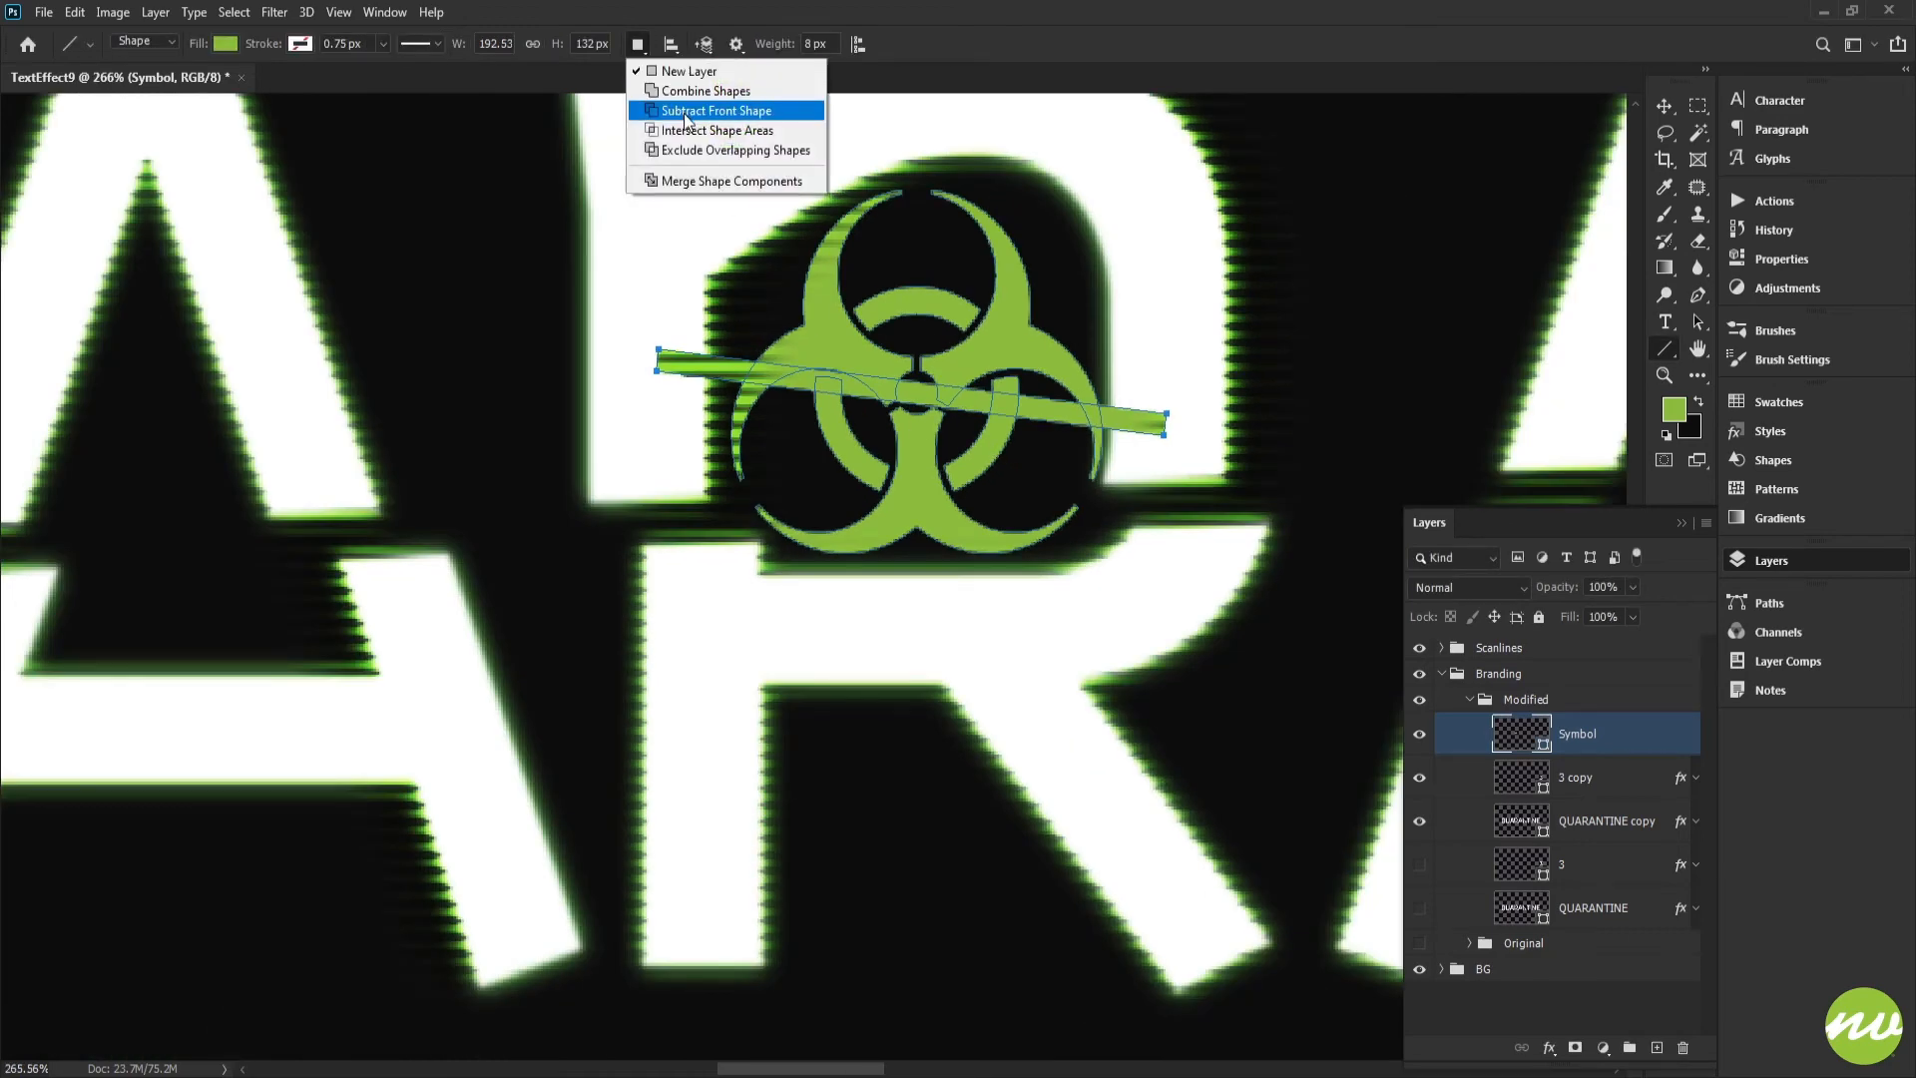
click(685, 118)
scroll(1145, 467, down, 3)
key(Return)
drag(1077, 454, 909, 476)
Duplicate the Symbol layer, hide the original and merge the shape components of the copy.
key(ctrl+j)
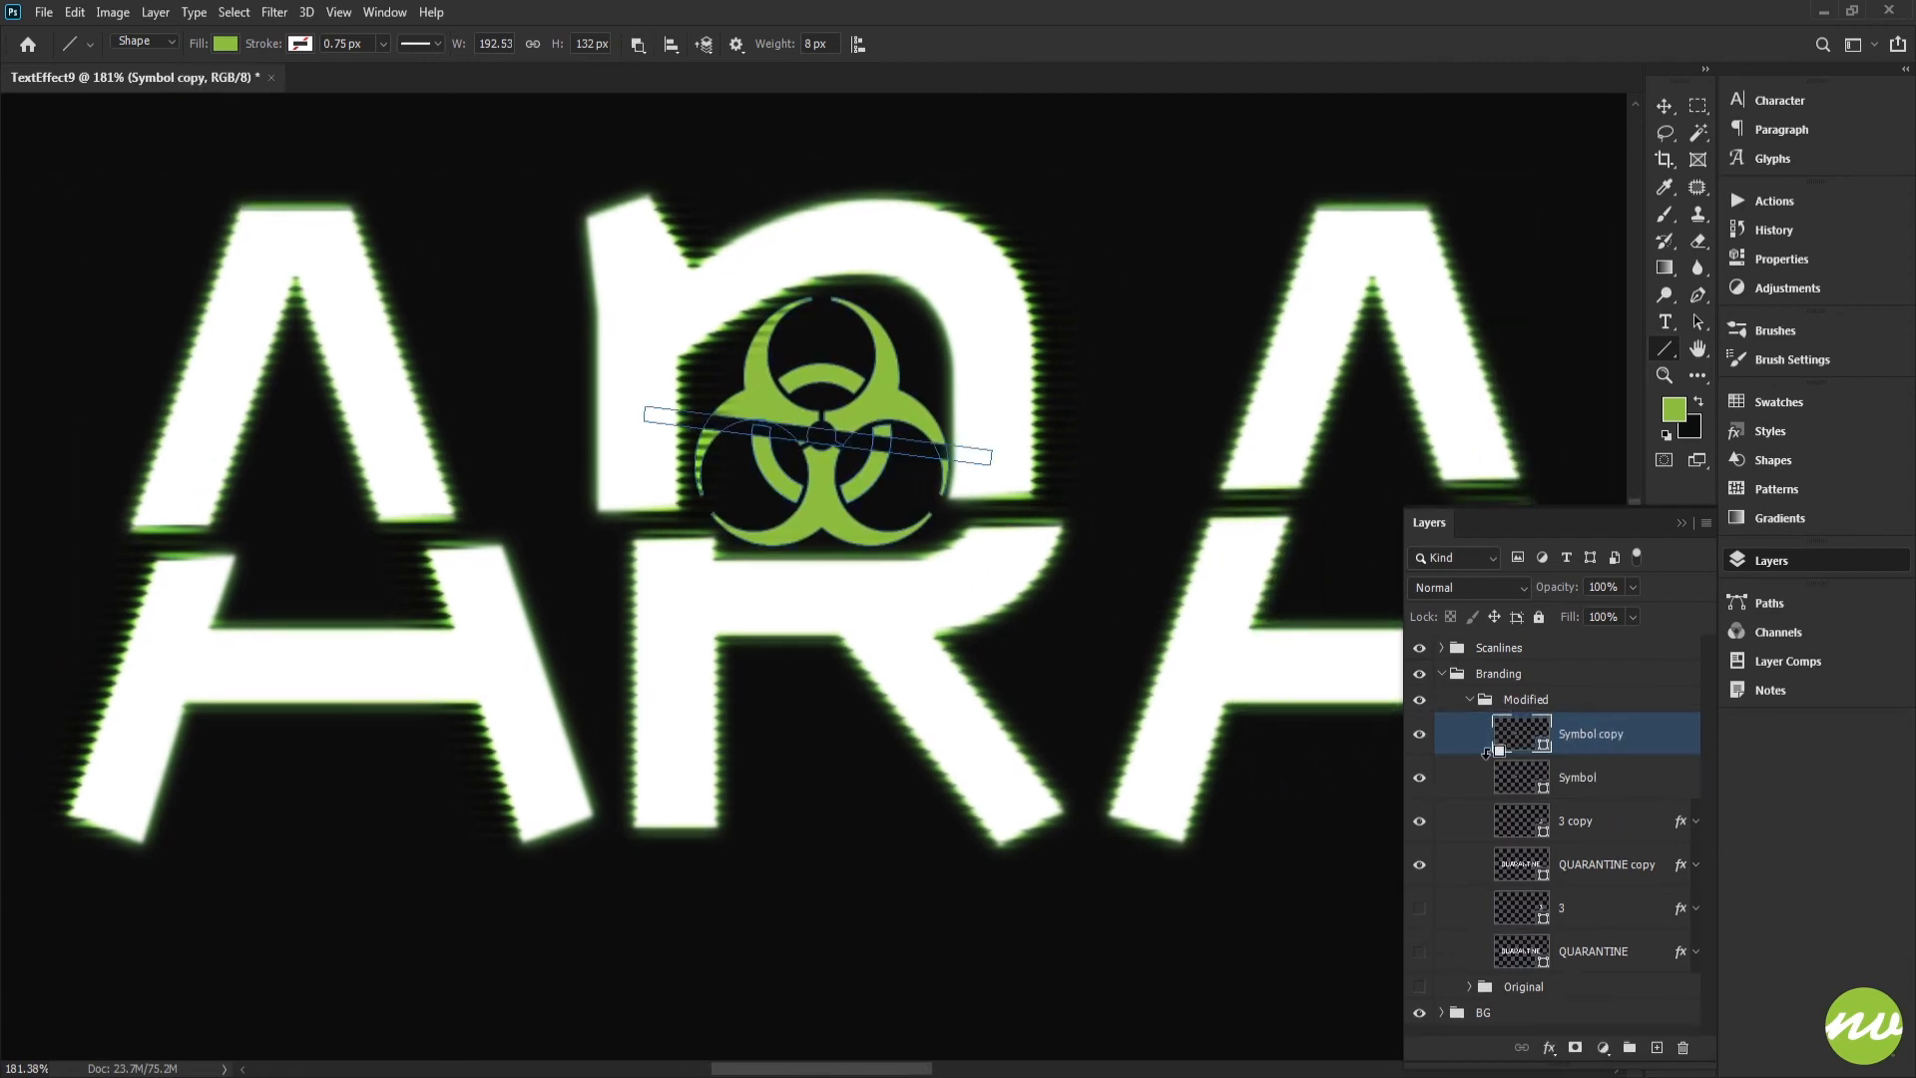
scroll(817, 489, up, 2)
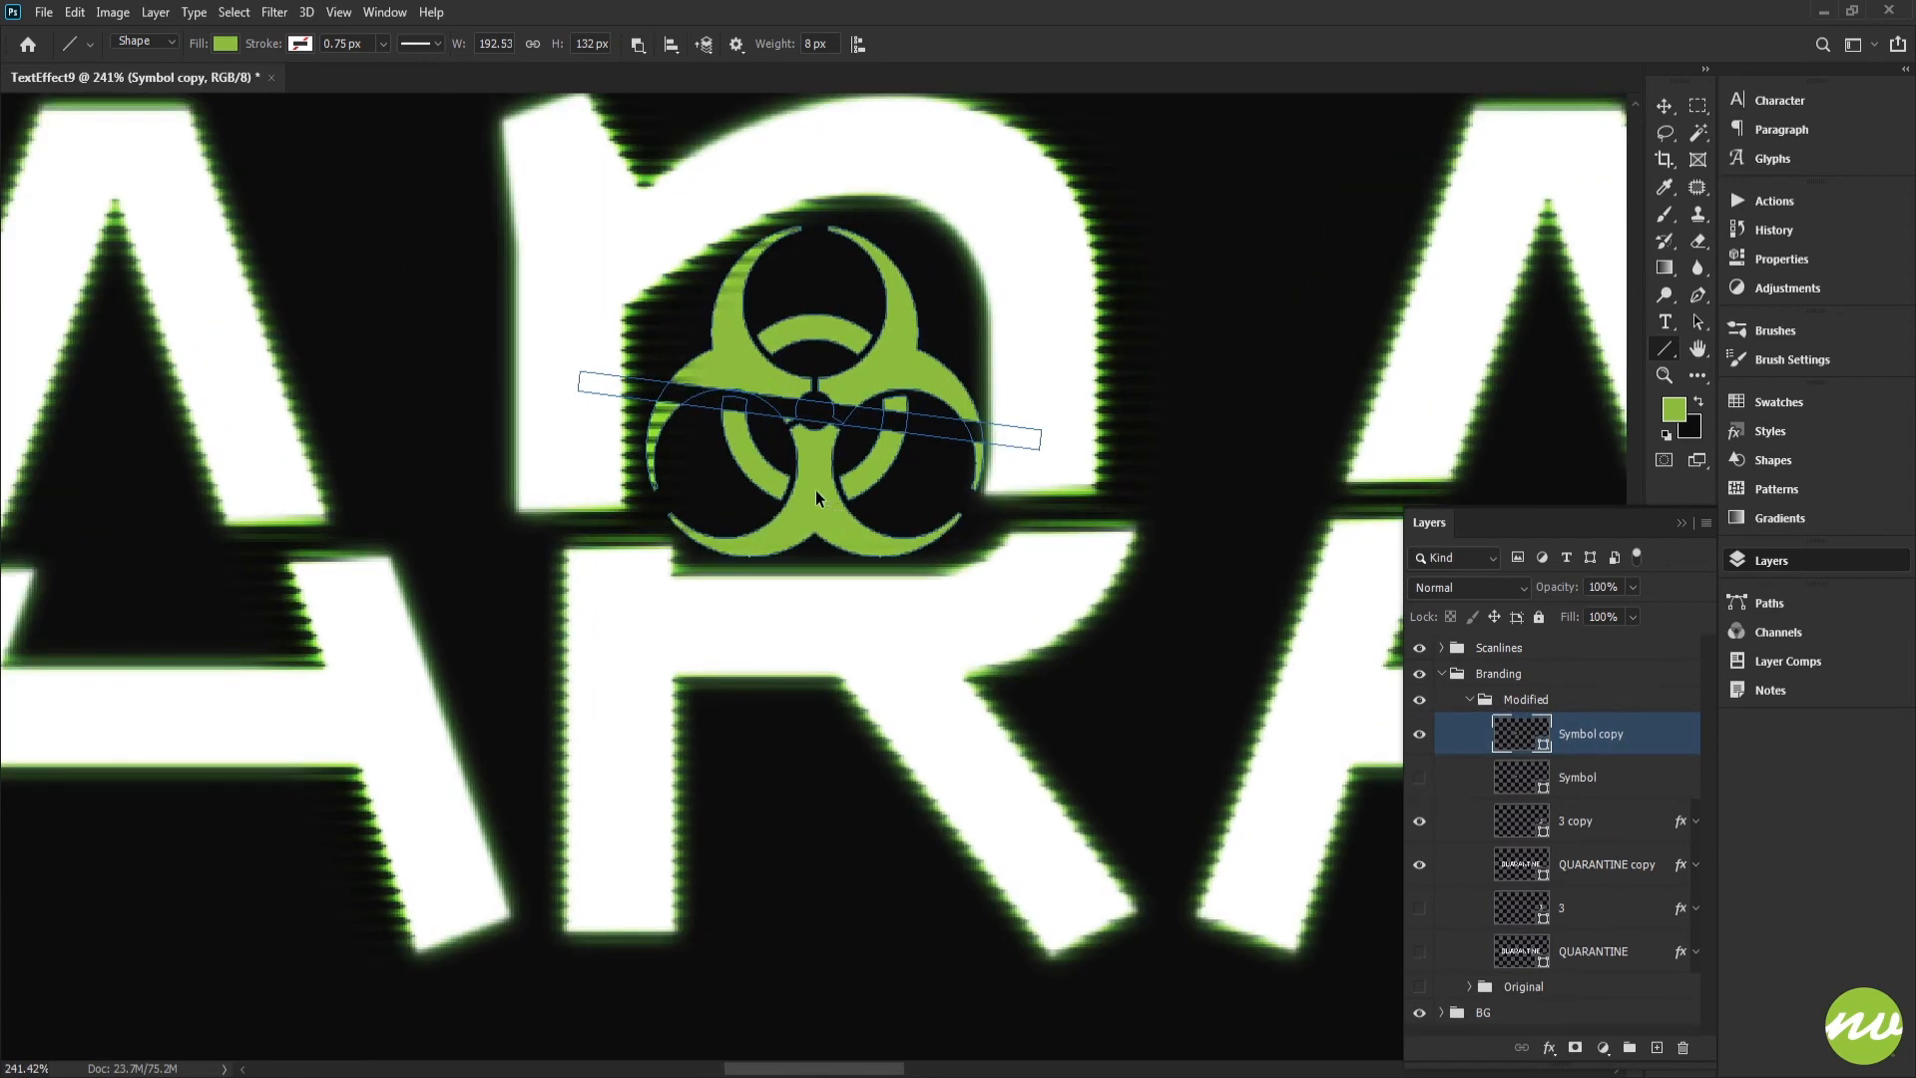
click(638, 44)
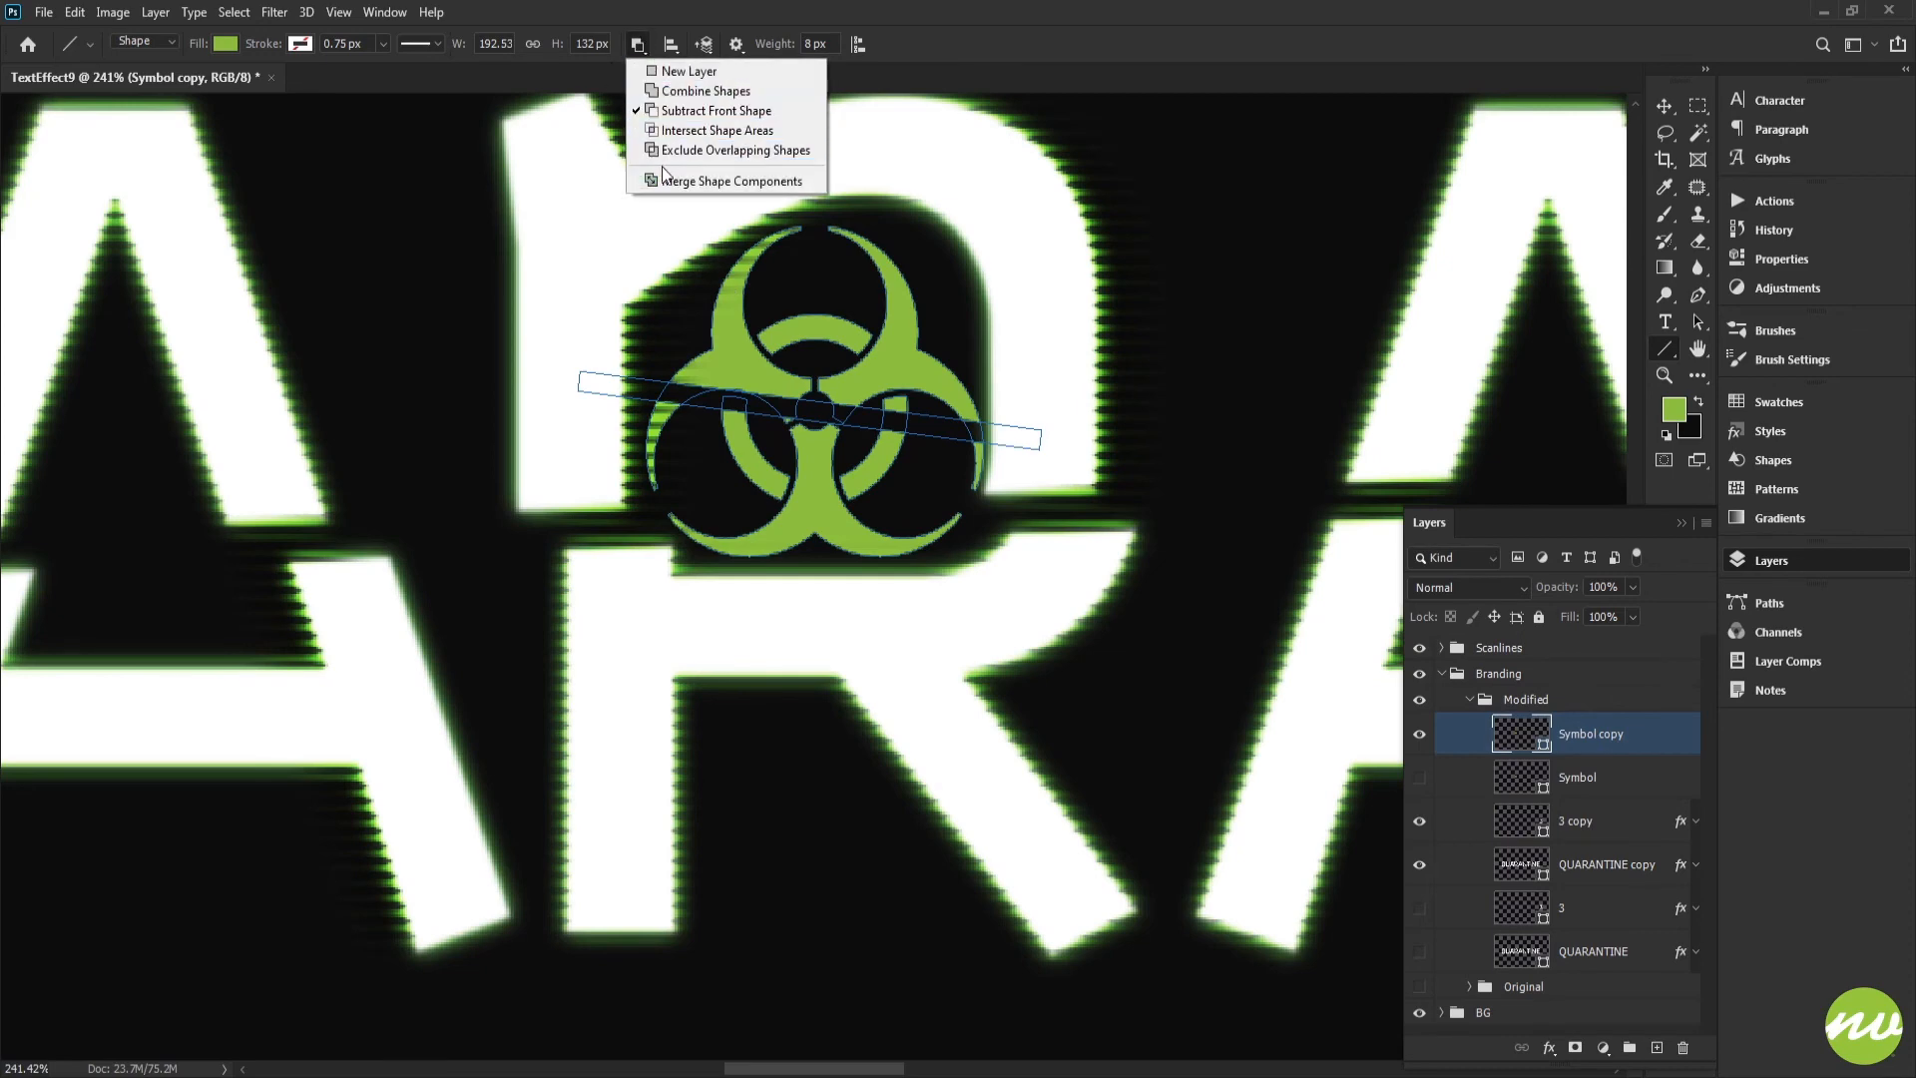
click(663, 180)
scroll(974, 455, down, 2)
scroll(974, 455, down, 1)
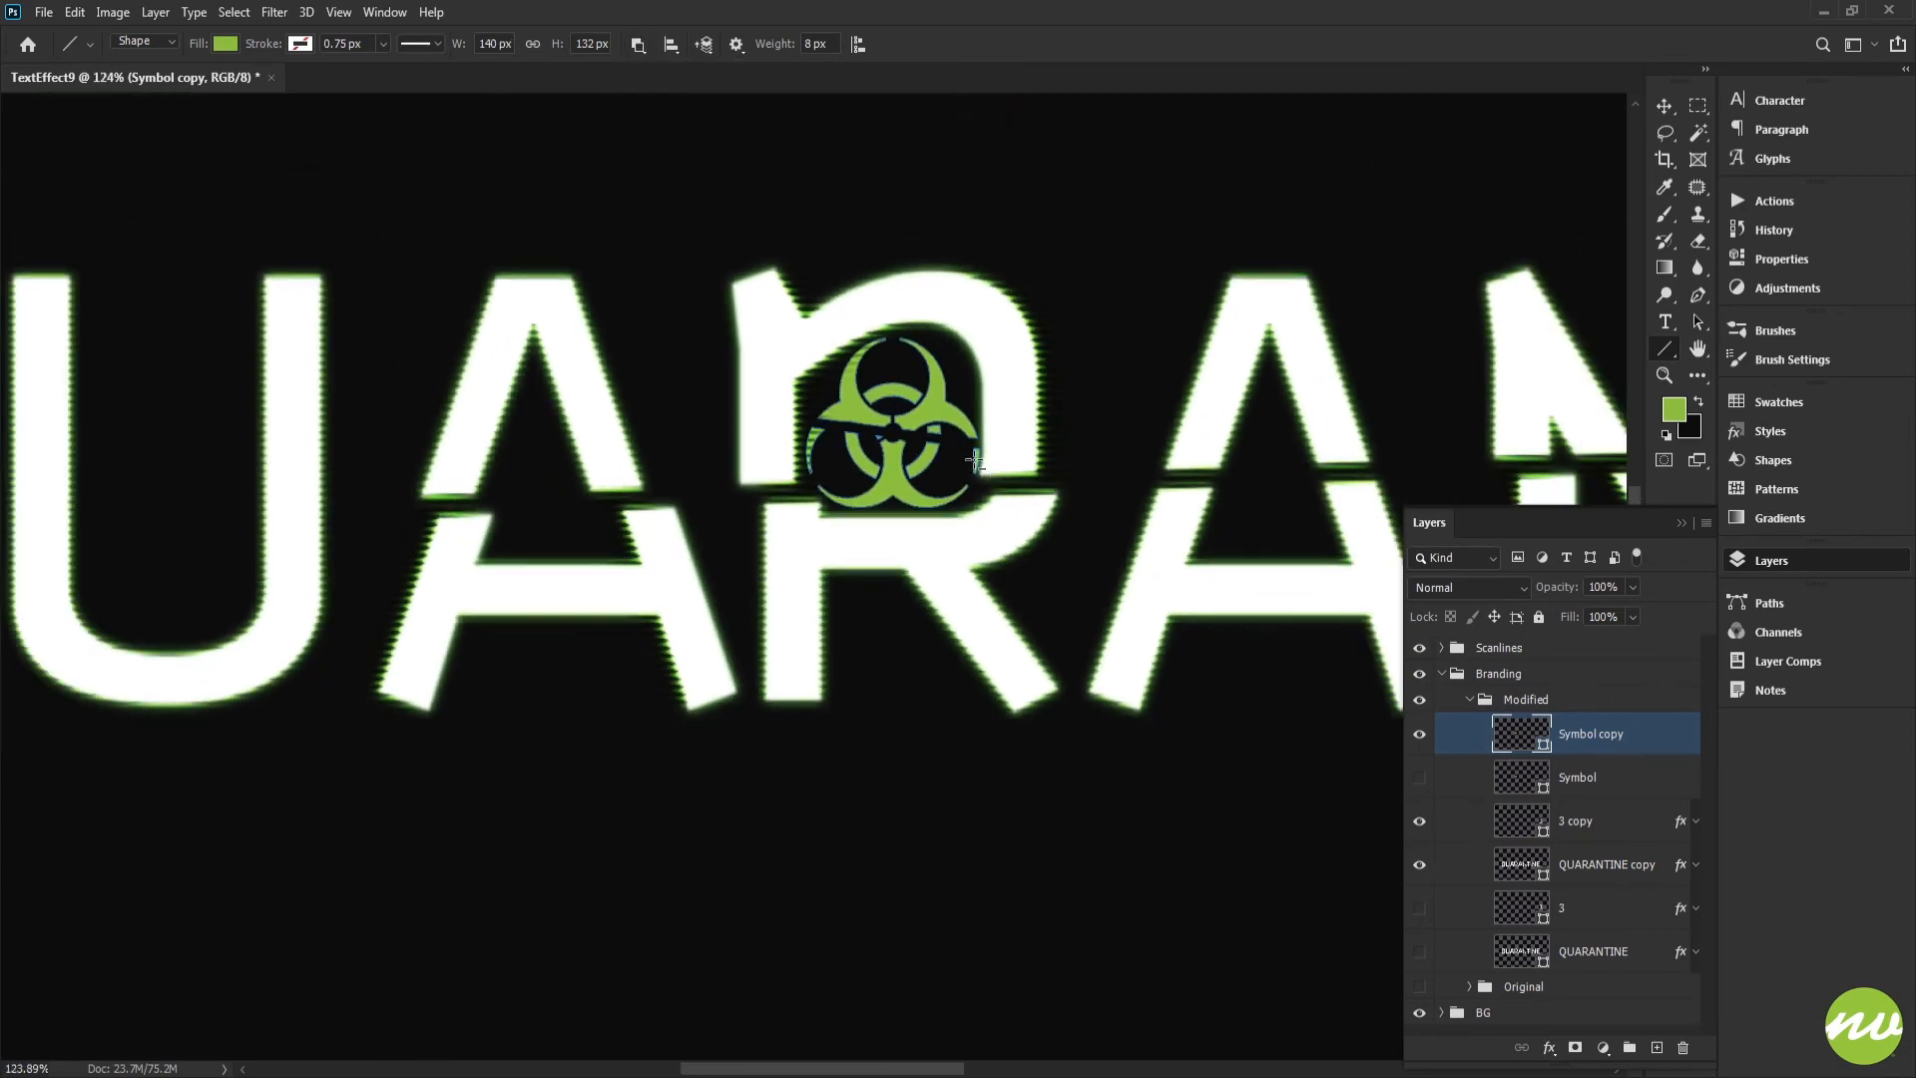
Select all path components below the slanted cut in the Symbol copy shape.
scroll(947, 459, up, 4)
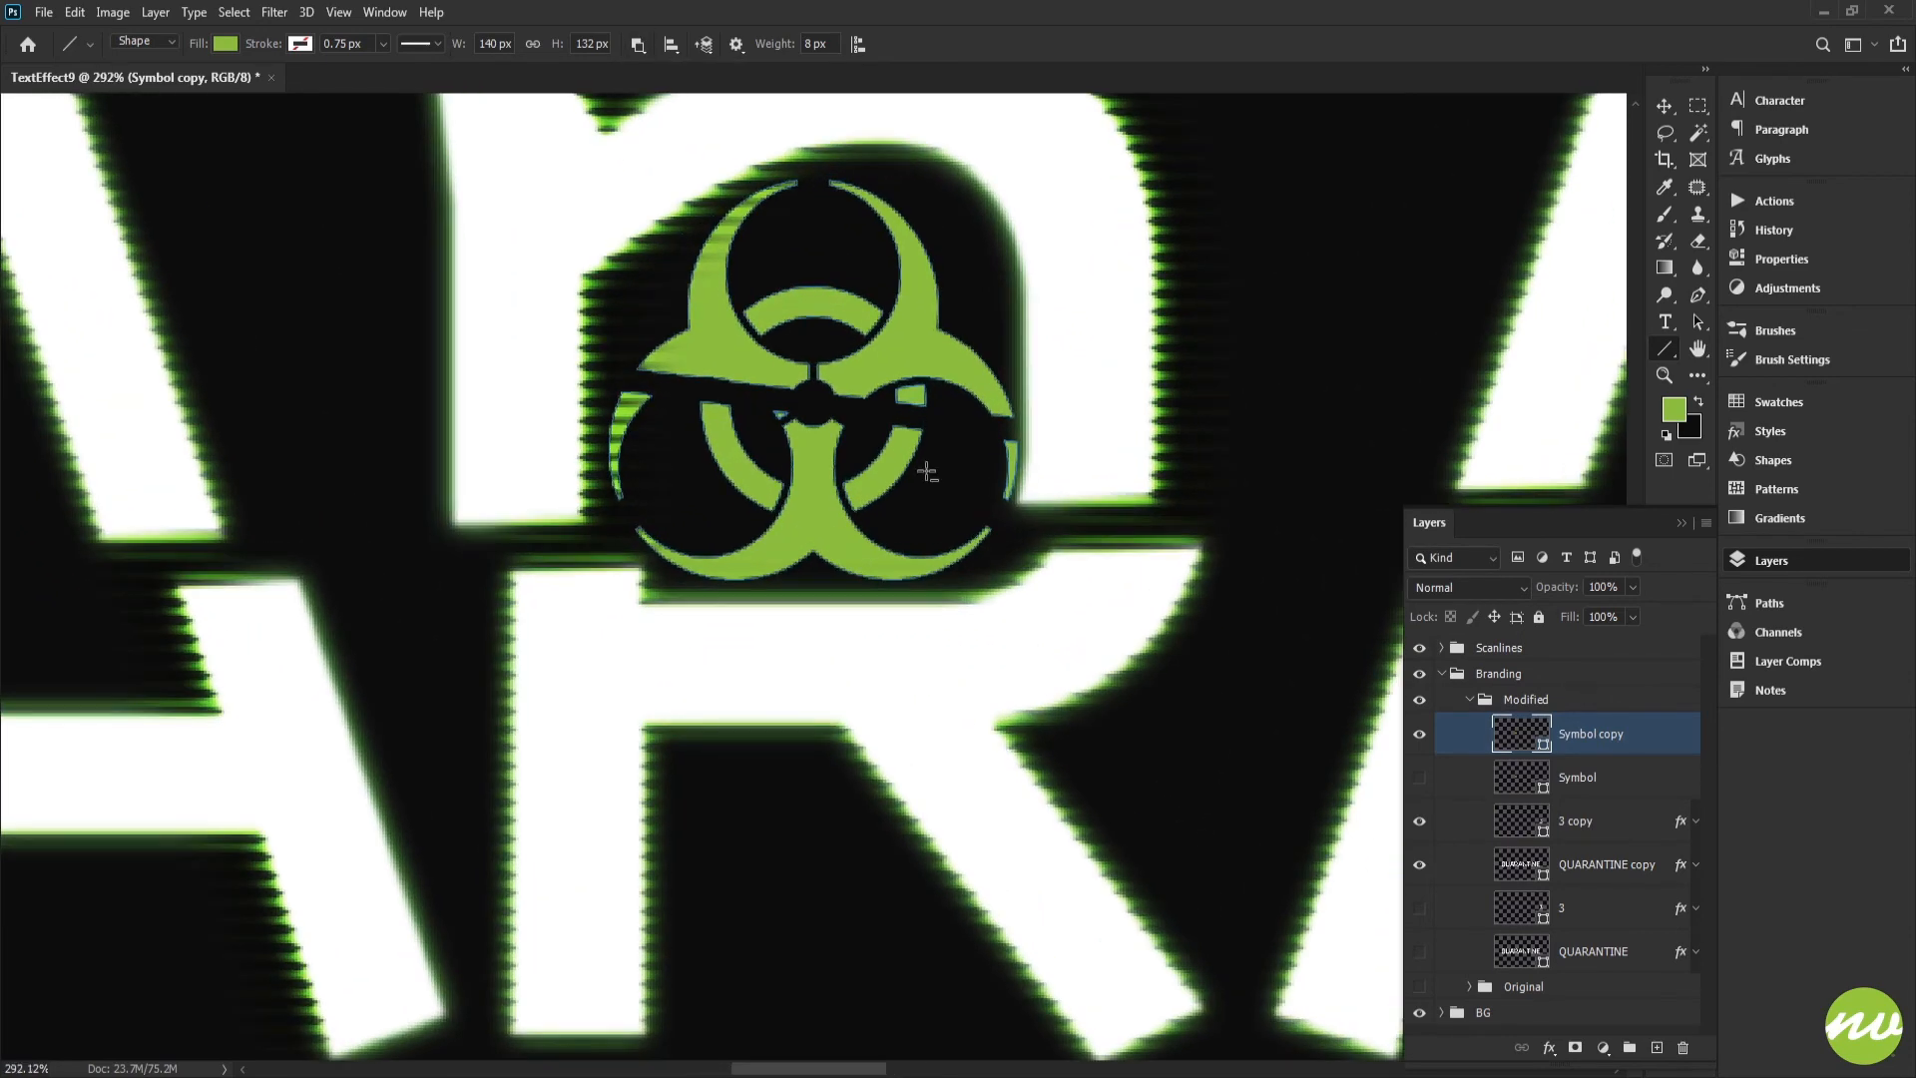
key(p)
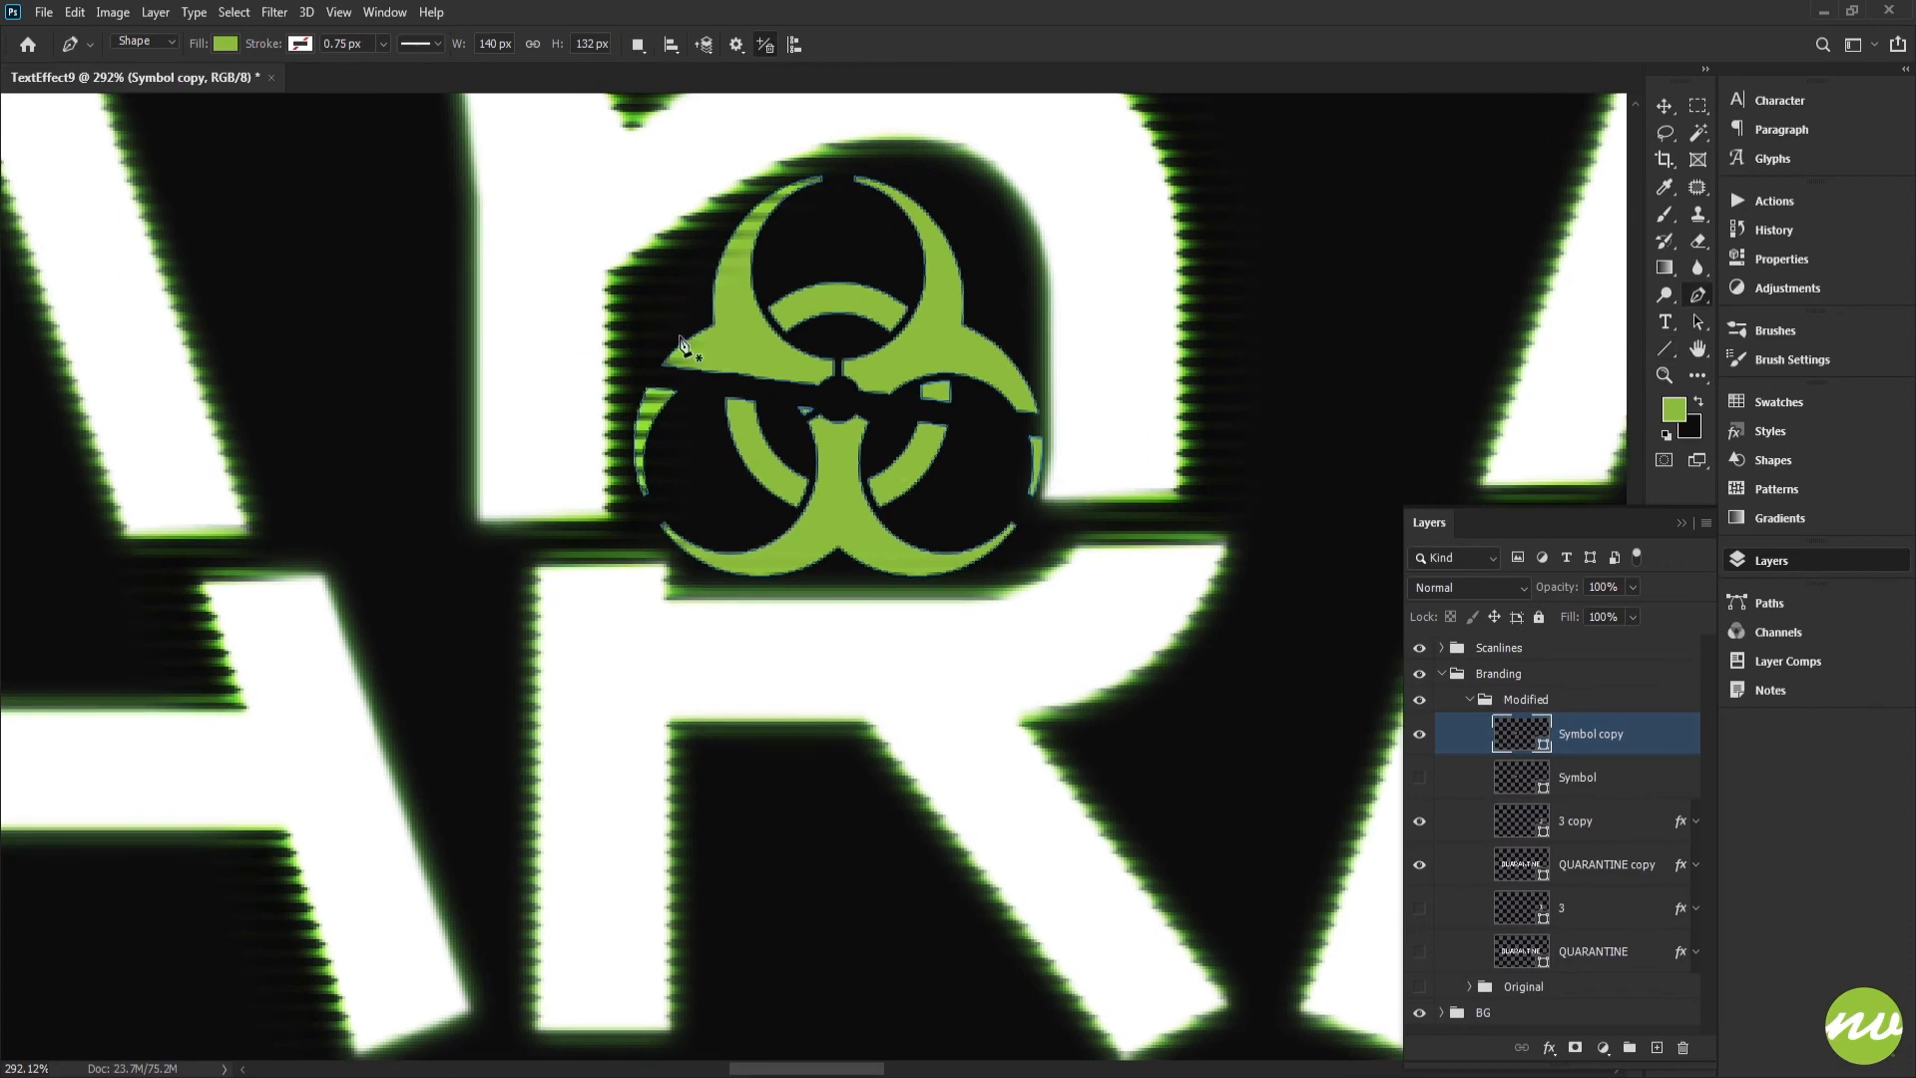
scroll(856, 469, up, 1)
scroll(878, 435, up, 1)
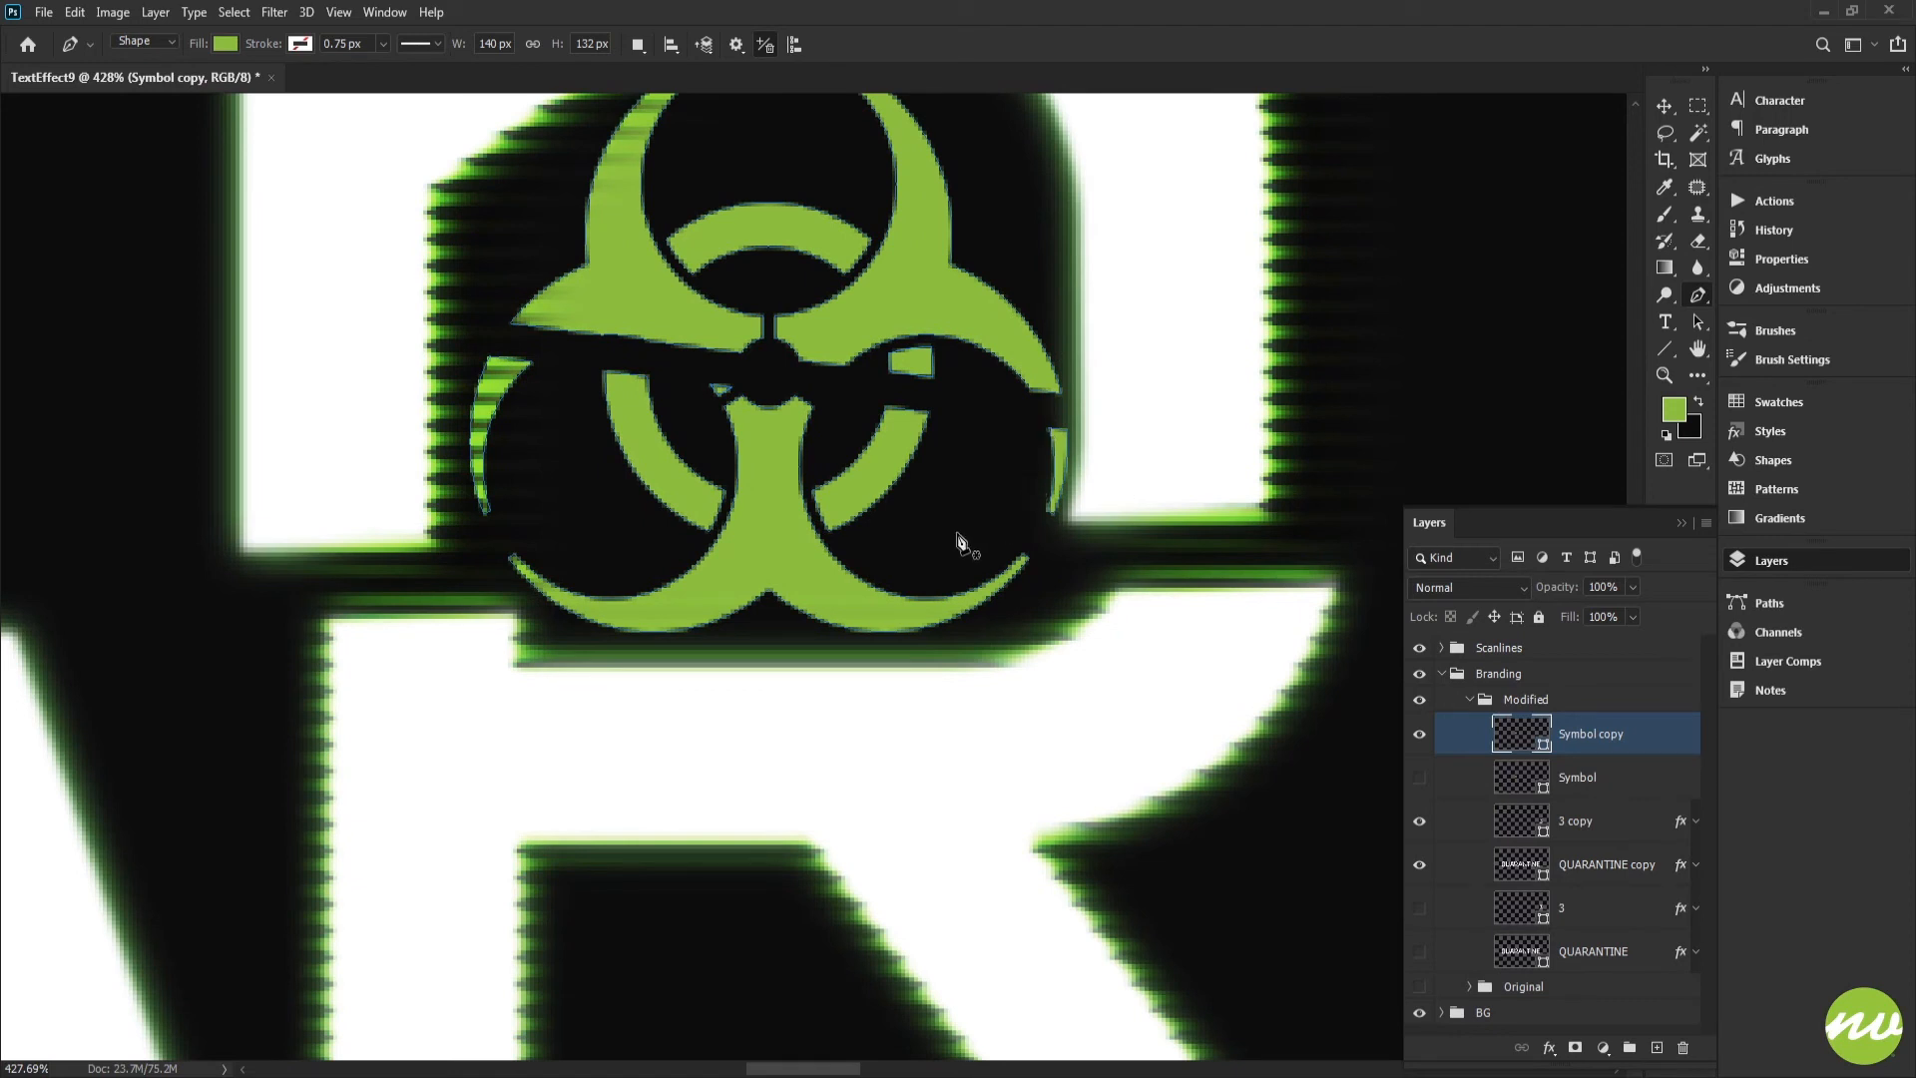
ctrl+alt+click(745, 611)
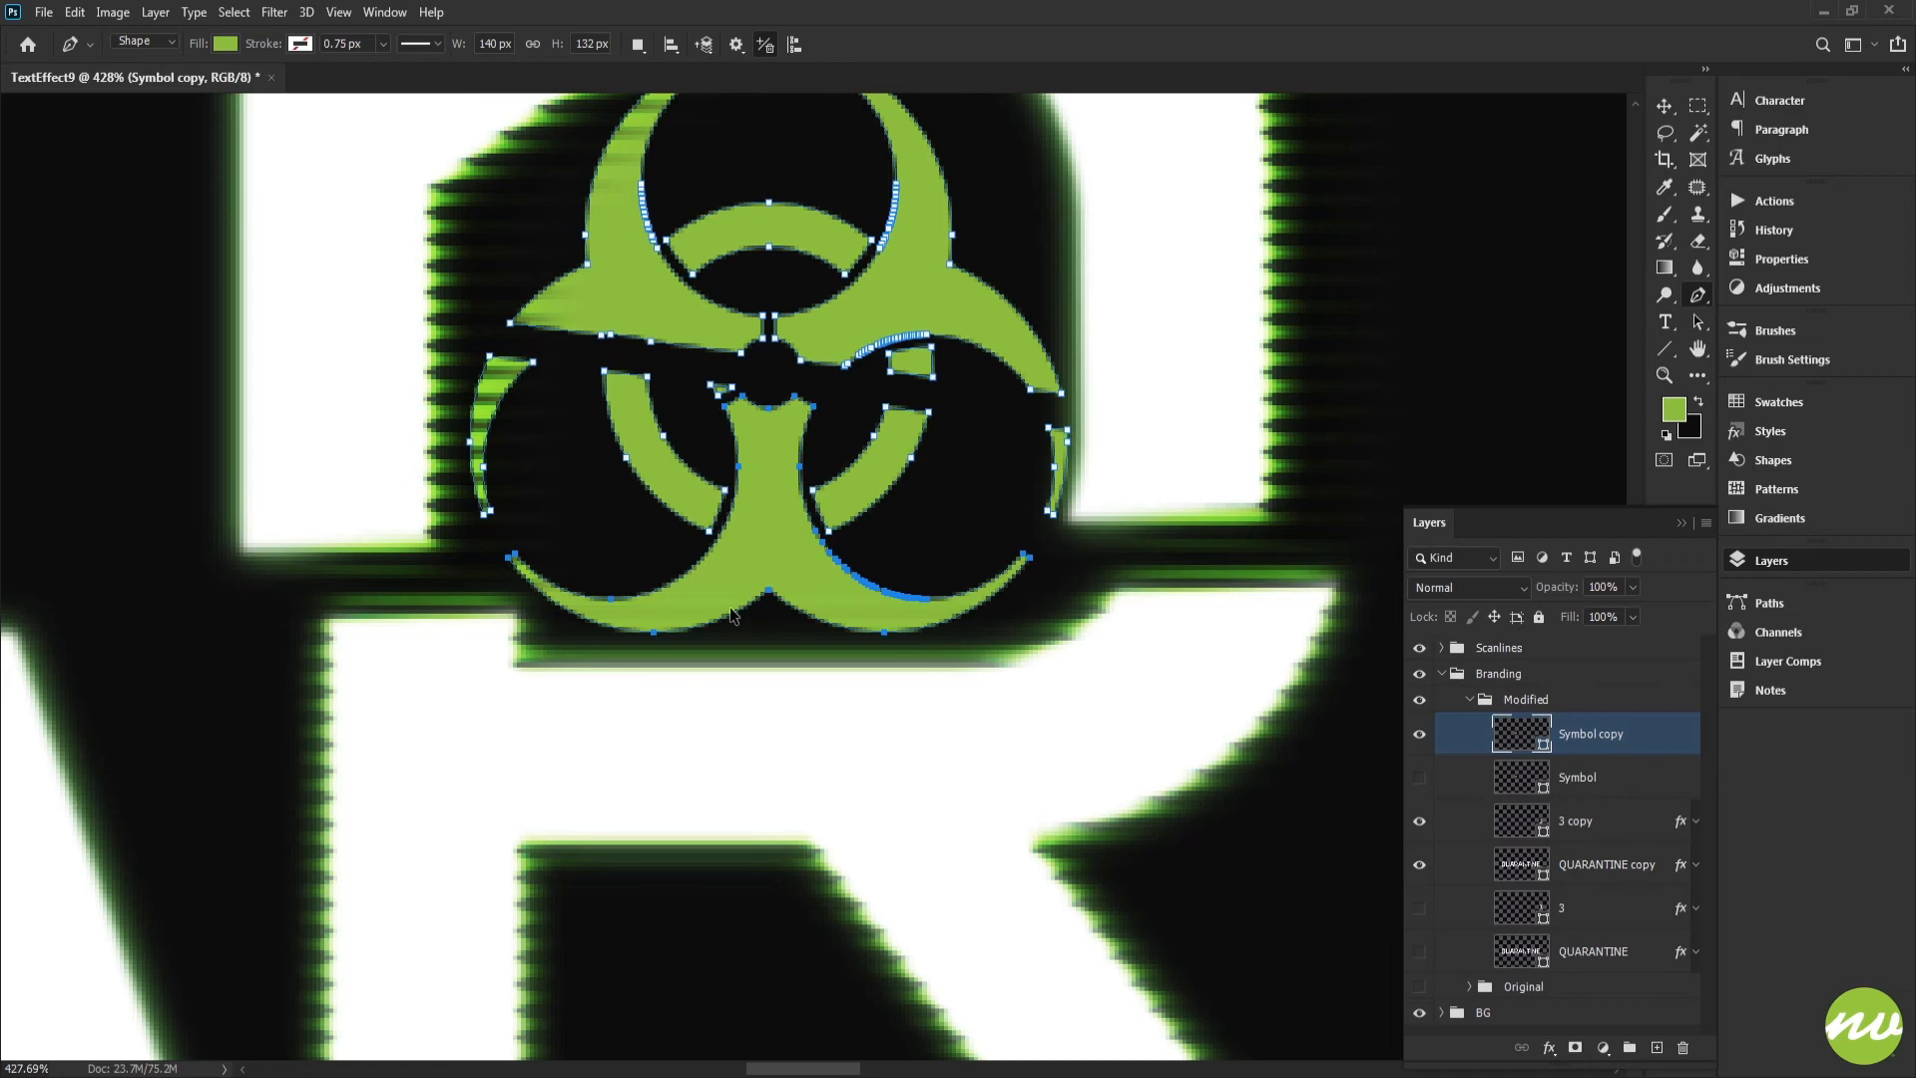
scroll(725, 562, up, 3)
ctrl+alt+click(702, 512)
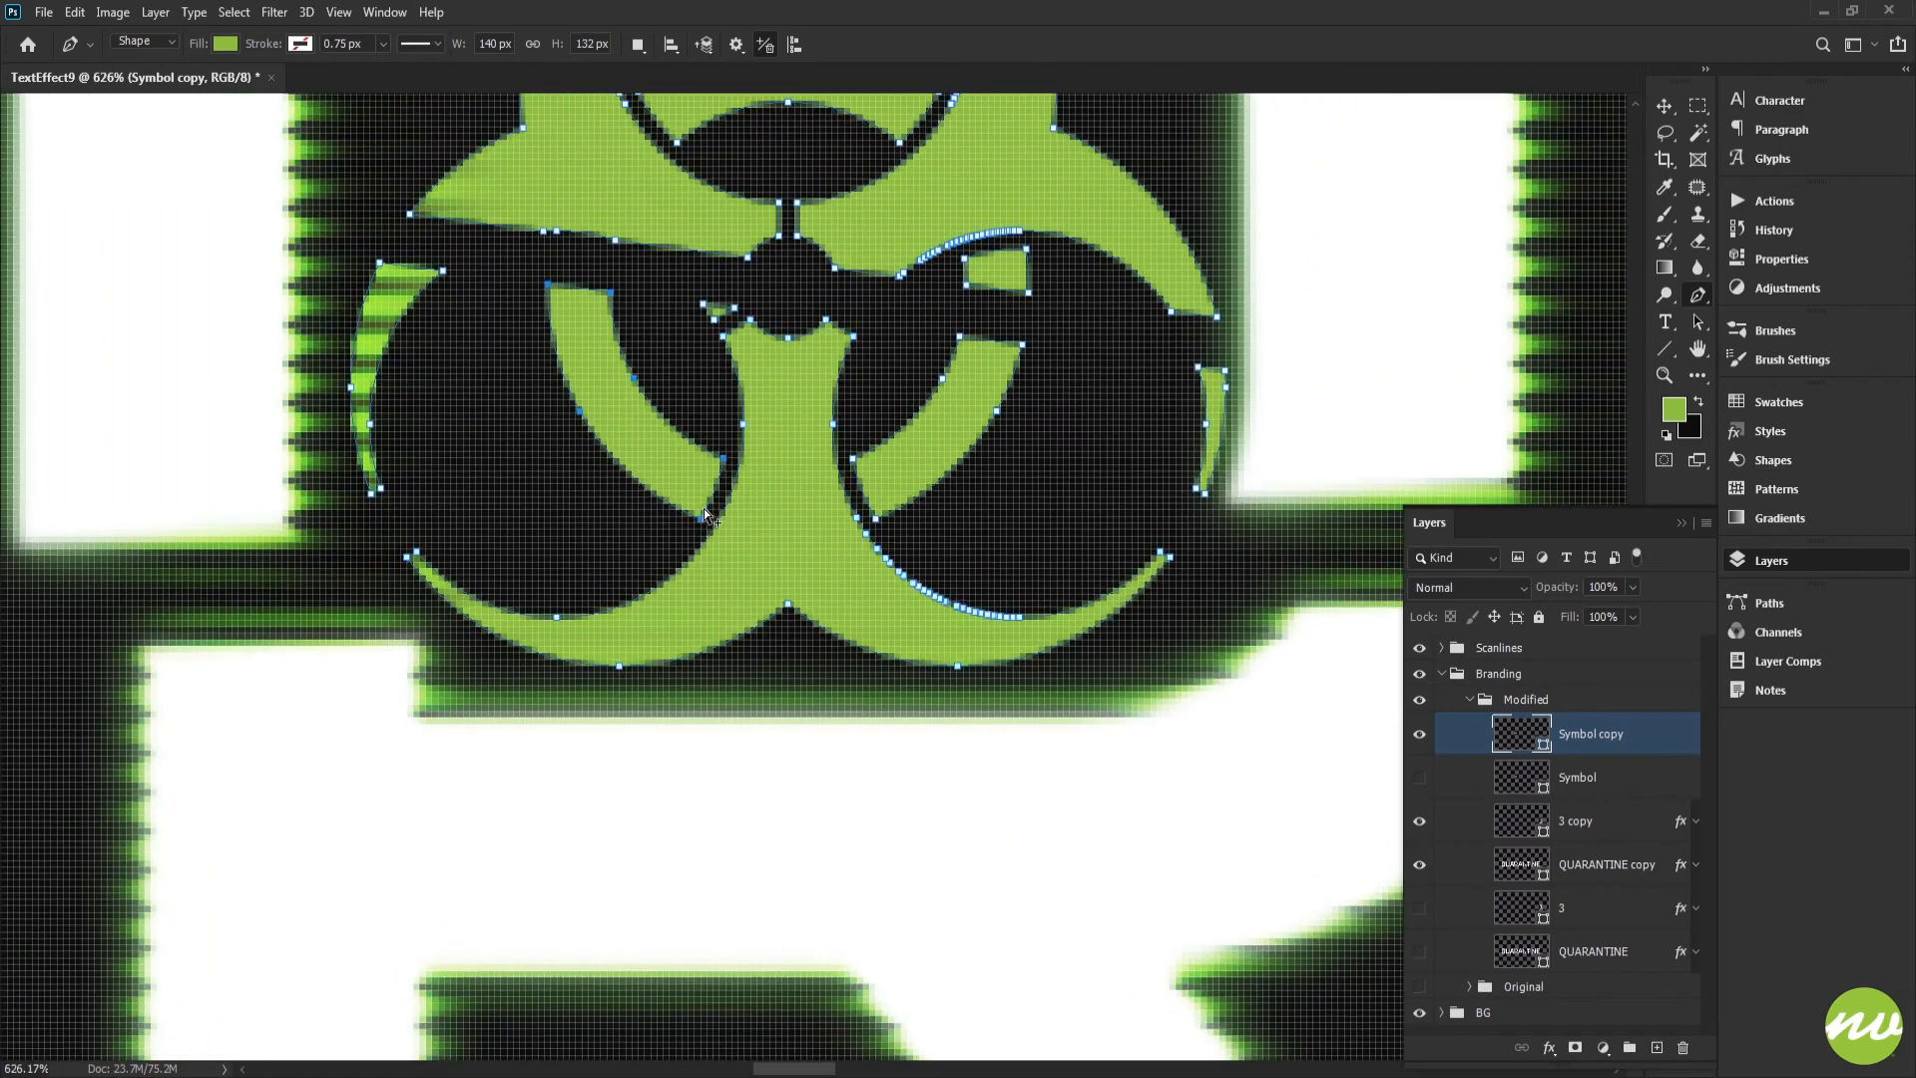
ctrl+alt+click(747, 634)
ctrl+alt+shift+click(898, 511)
ctrl+alt+shift+click(726, 318)
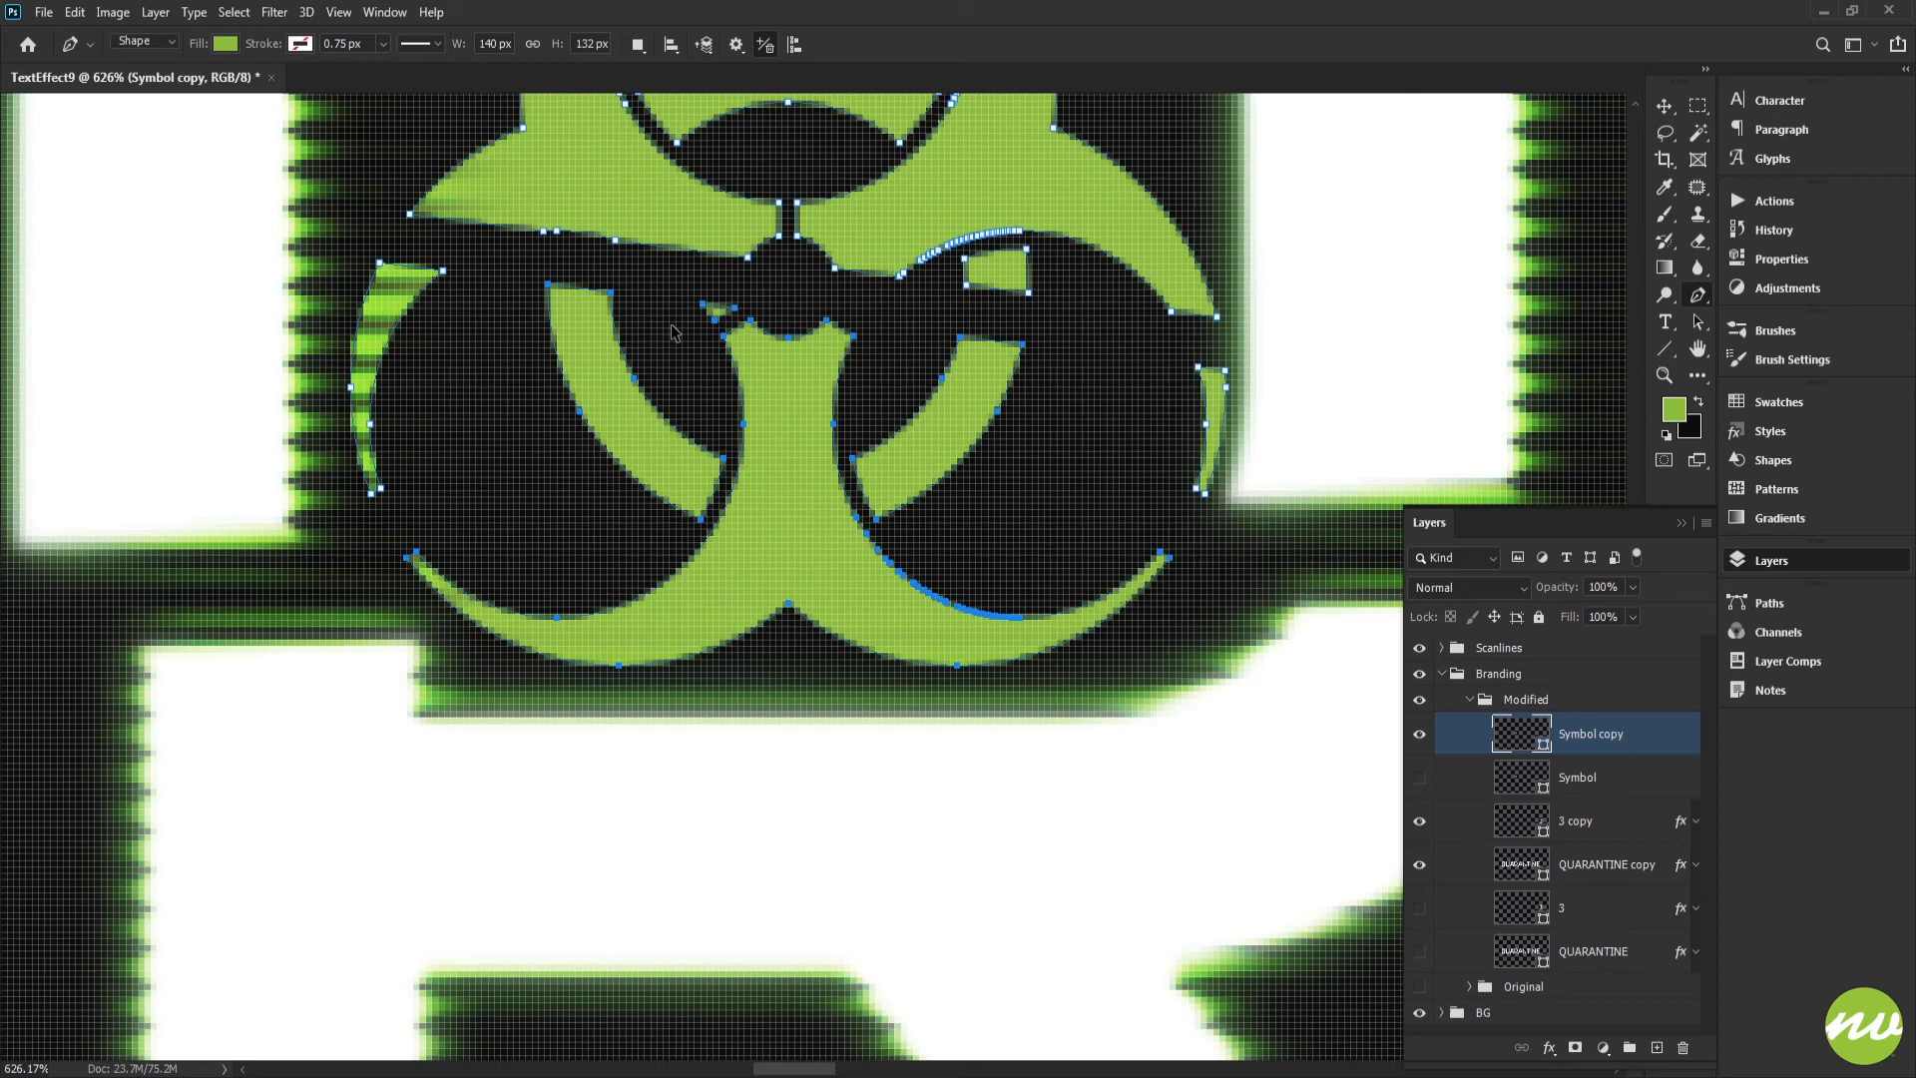
ctrl+alt+shift+click(375, 437)
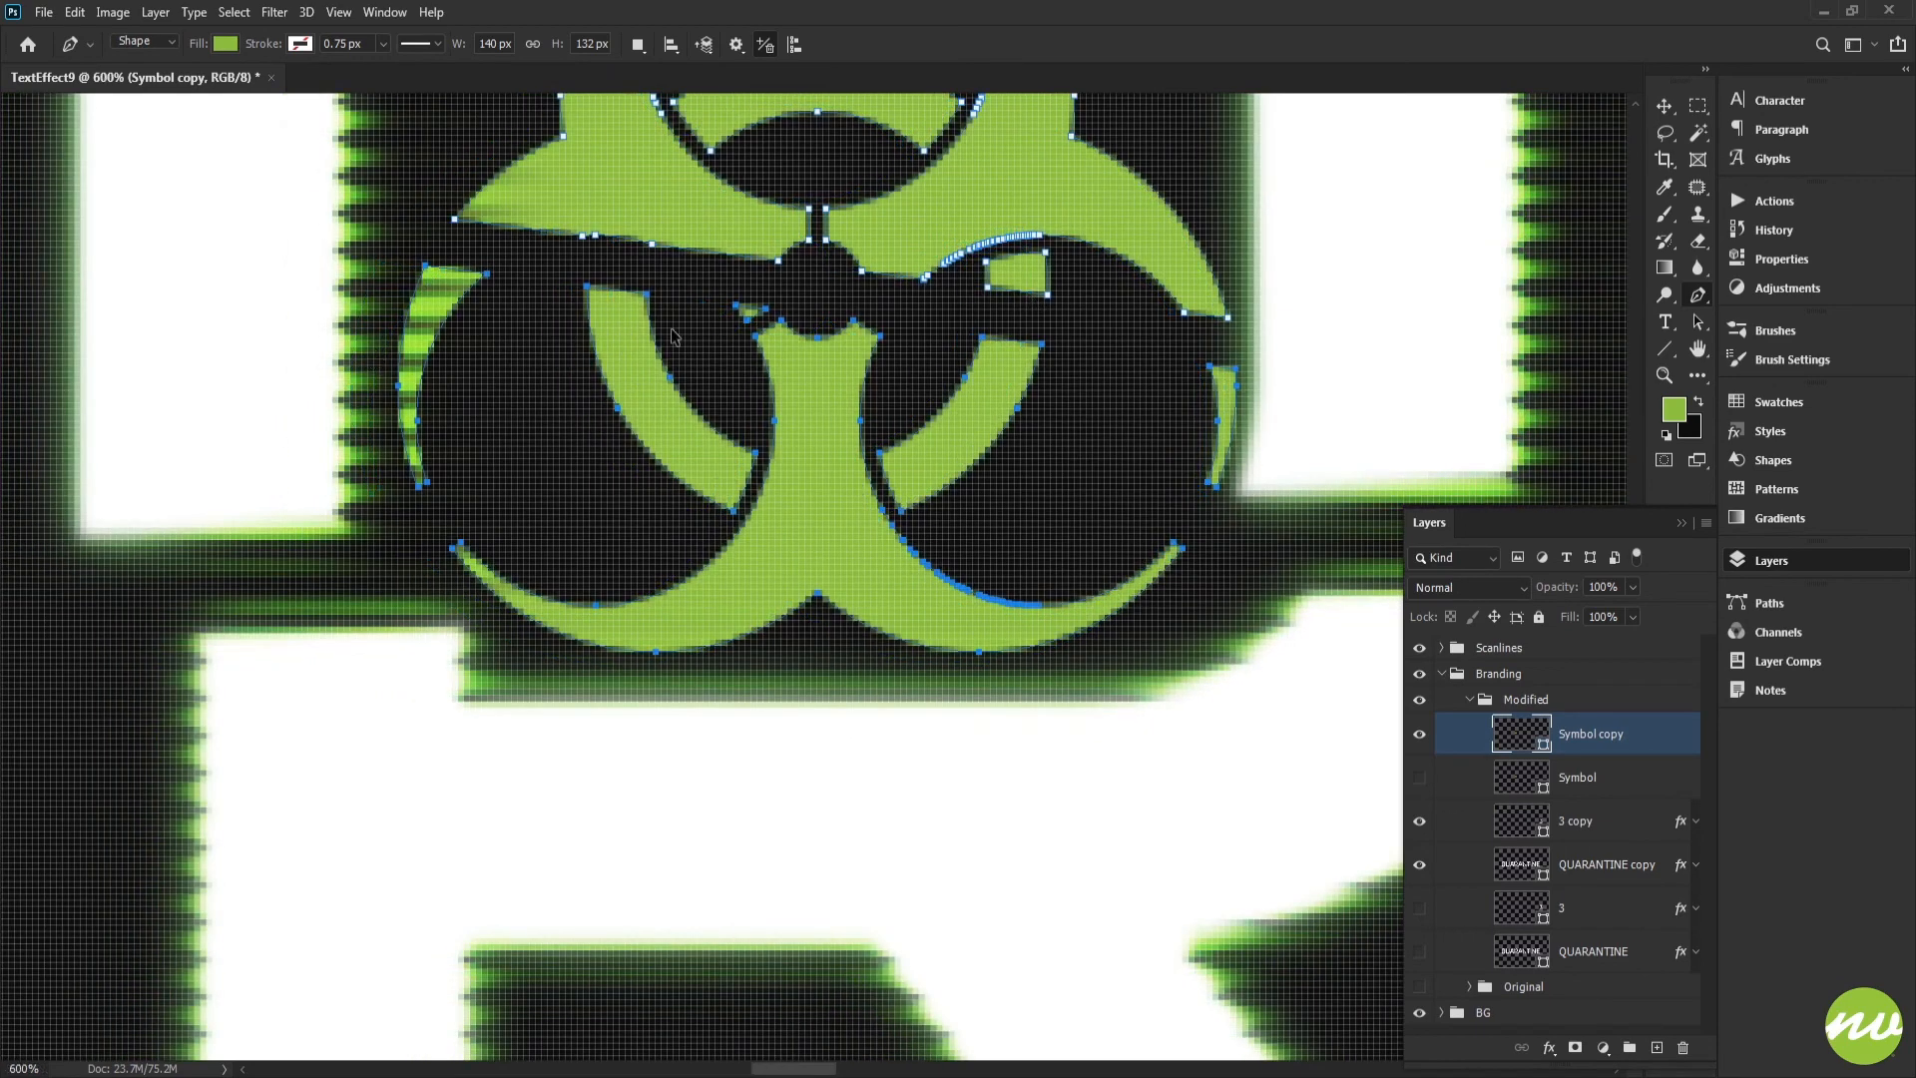
scroll(870, 589, down, 5)
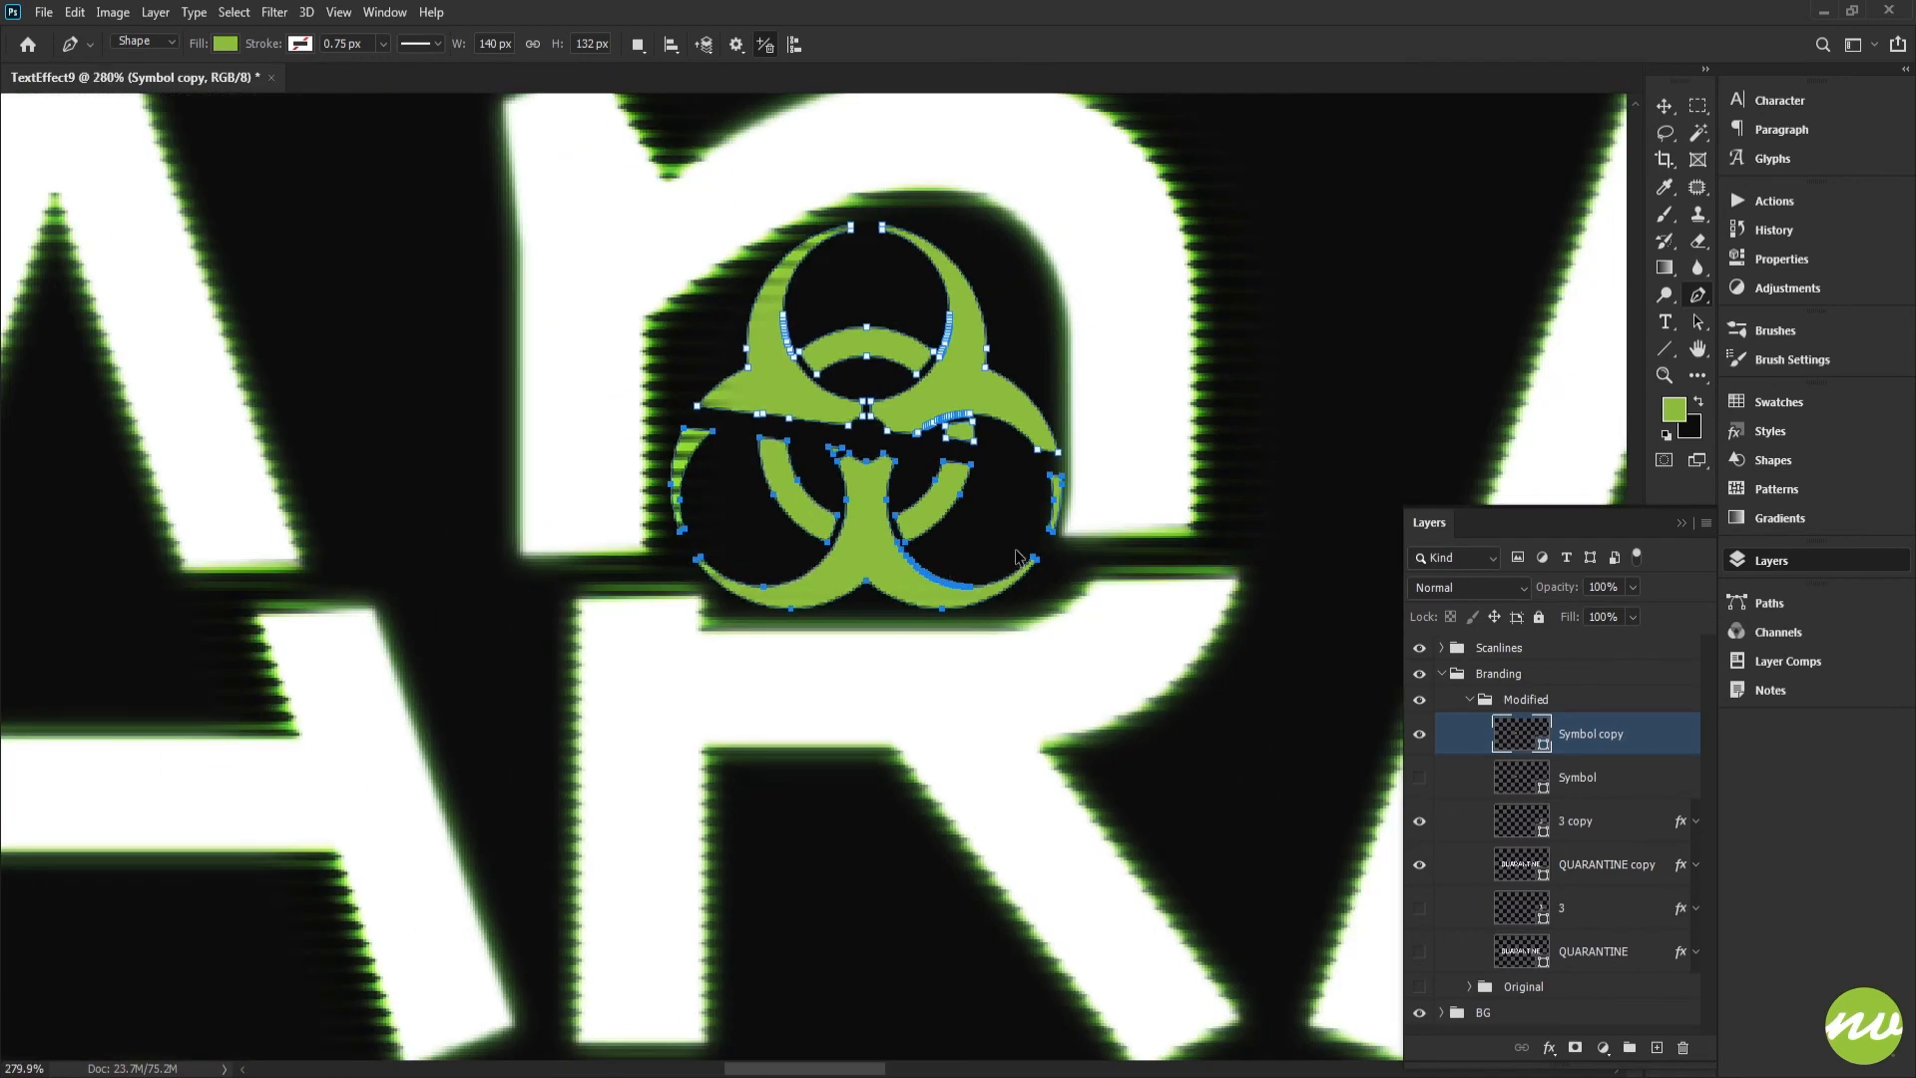
Nudge the symbol's selected lower pieces up about 4 px and right about 3 px, closing the gap and offsetting the halves.
key(Up)
key(Up)
key(Up)
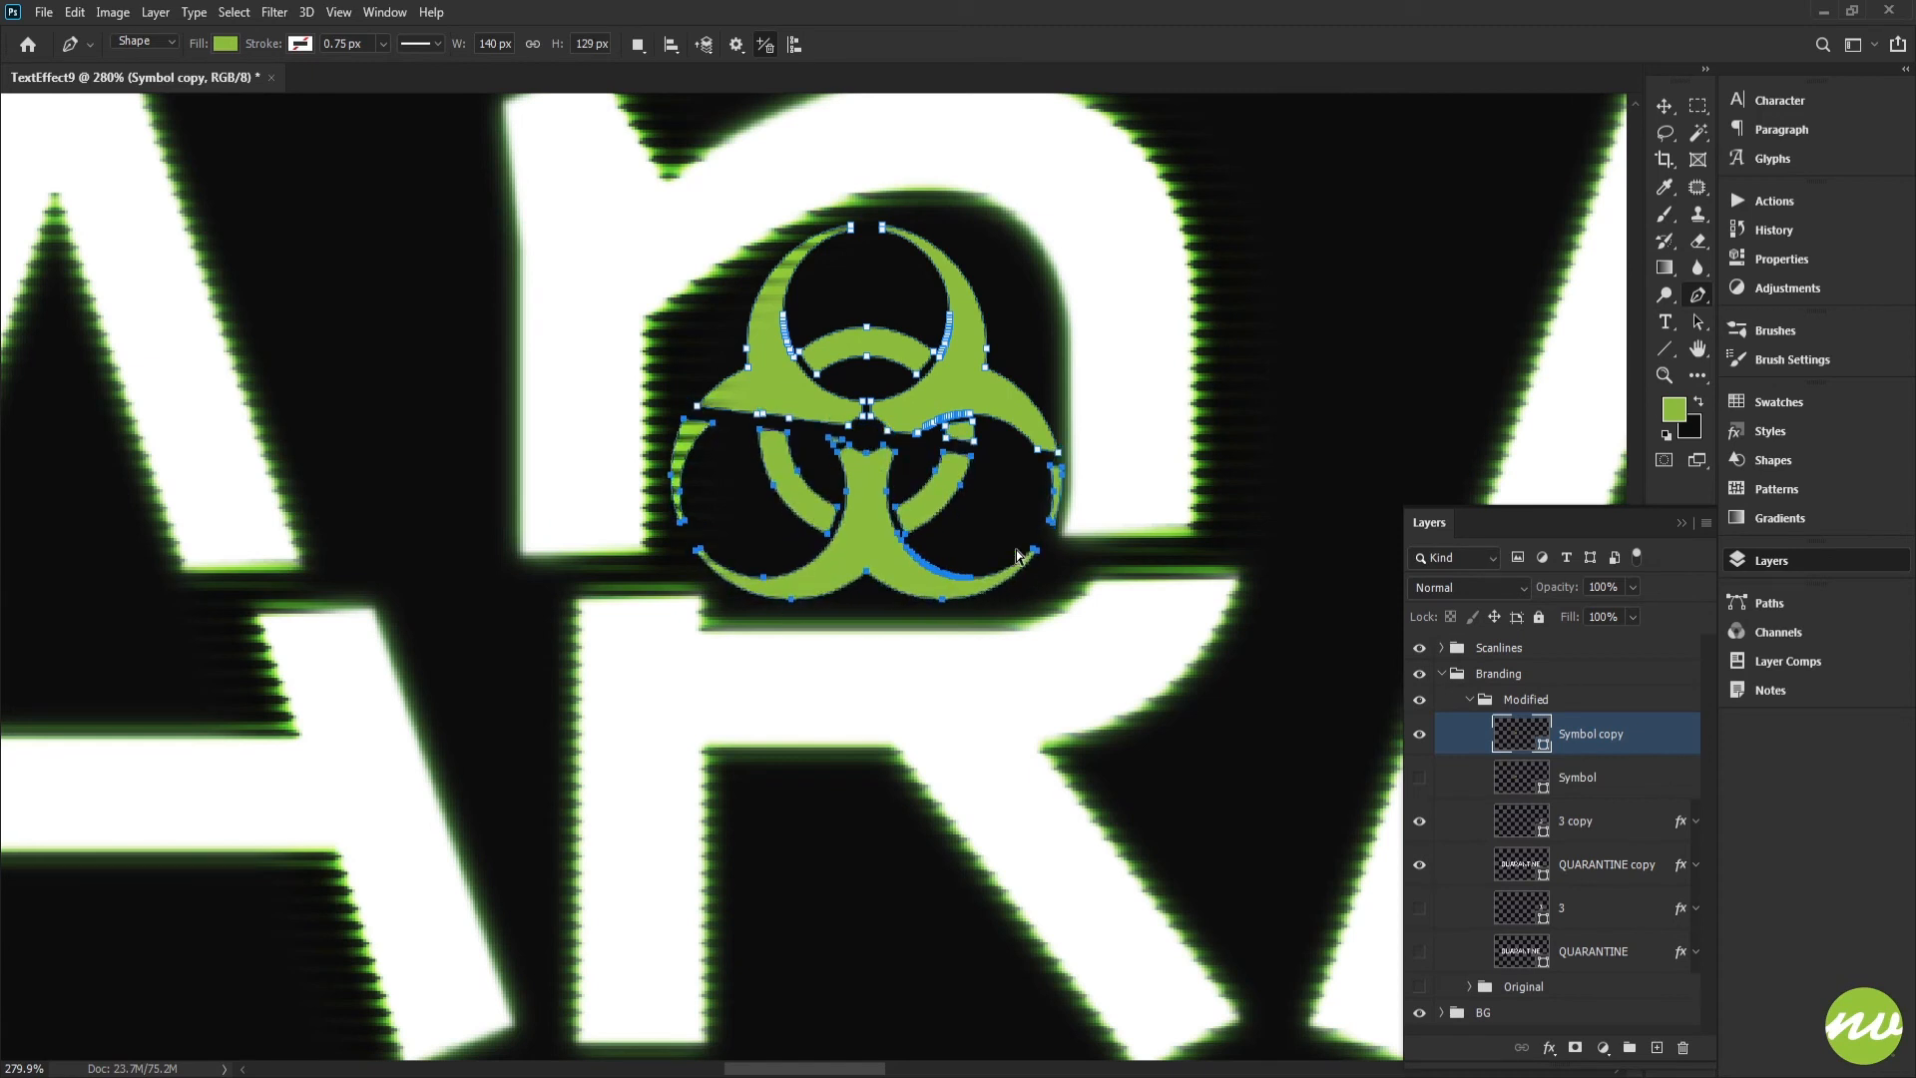
key(Right)
key(Right)
key(Right)
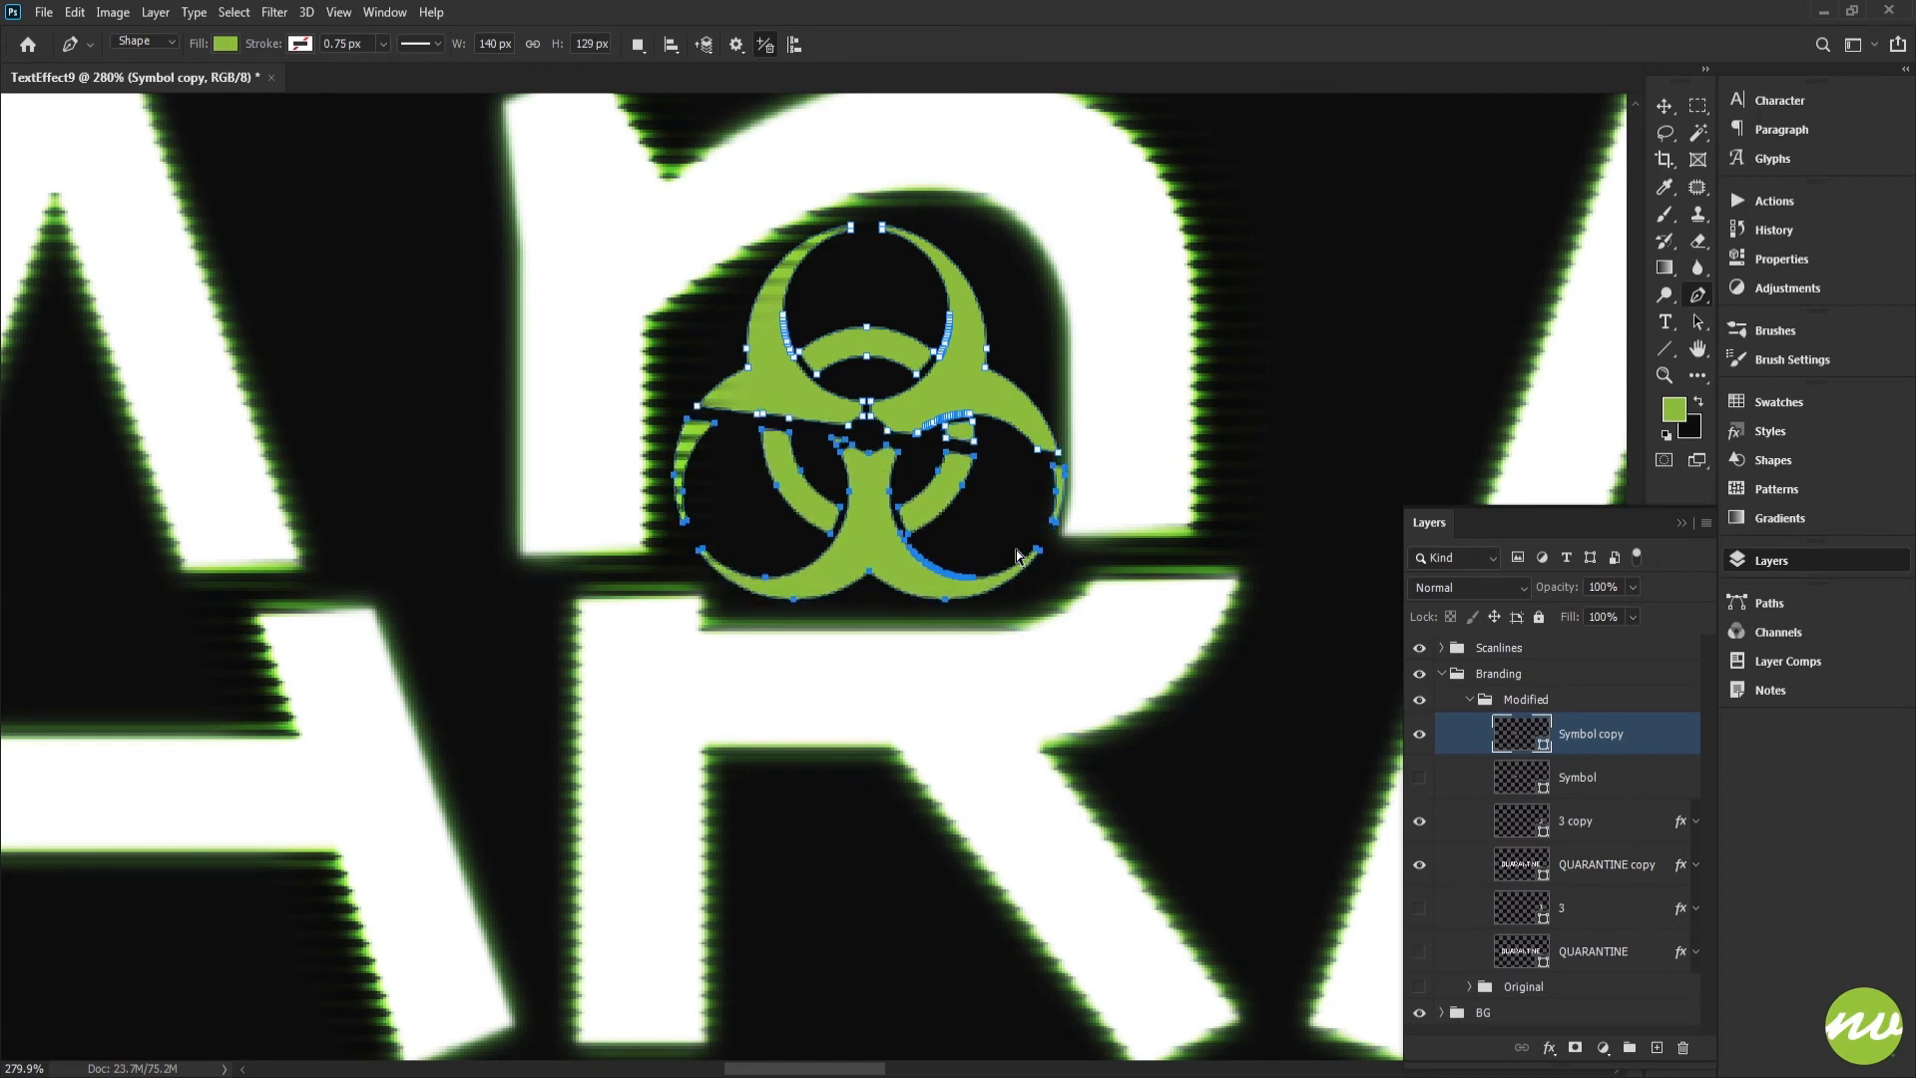
key(Up)
key(Up)
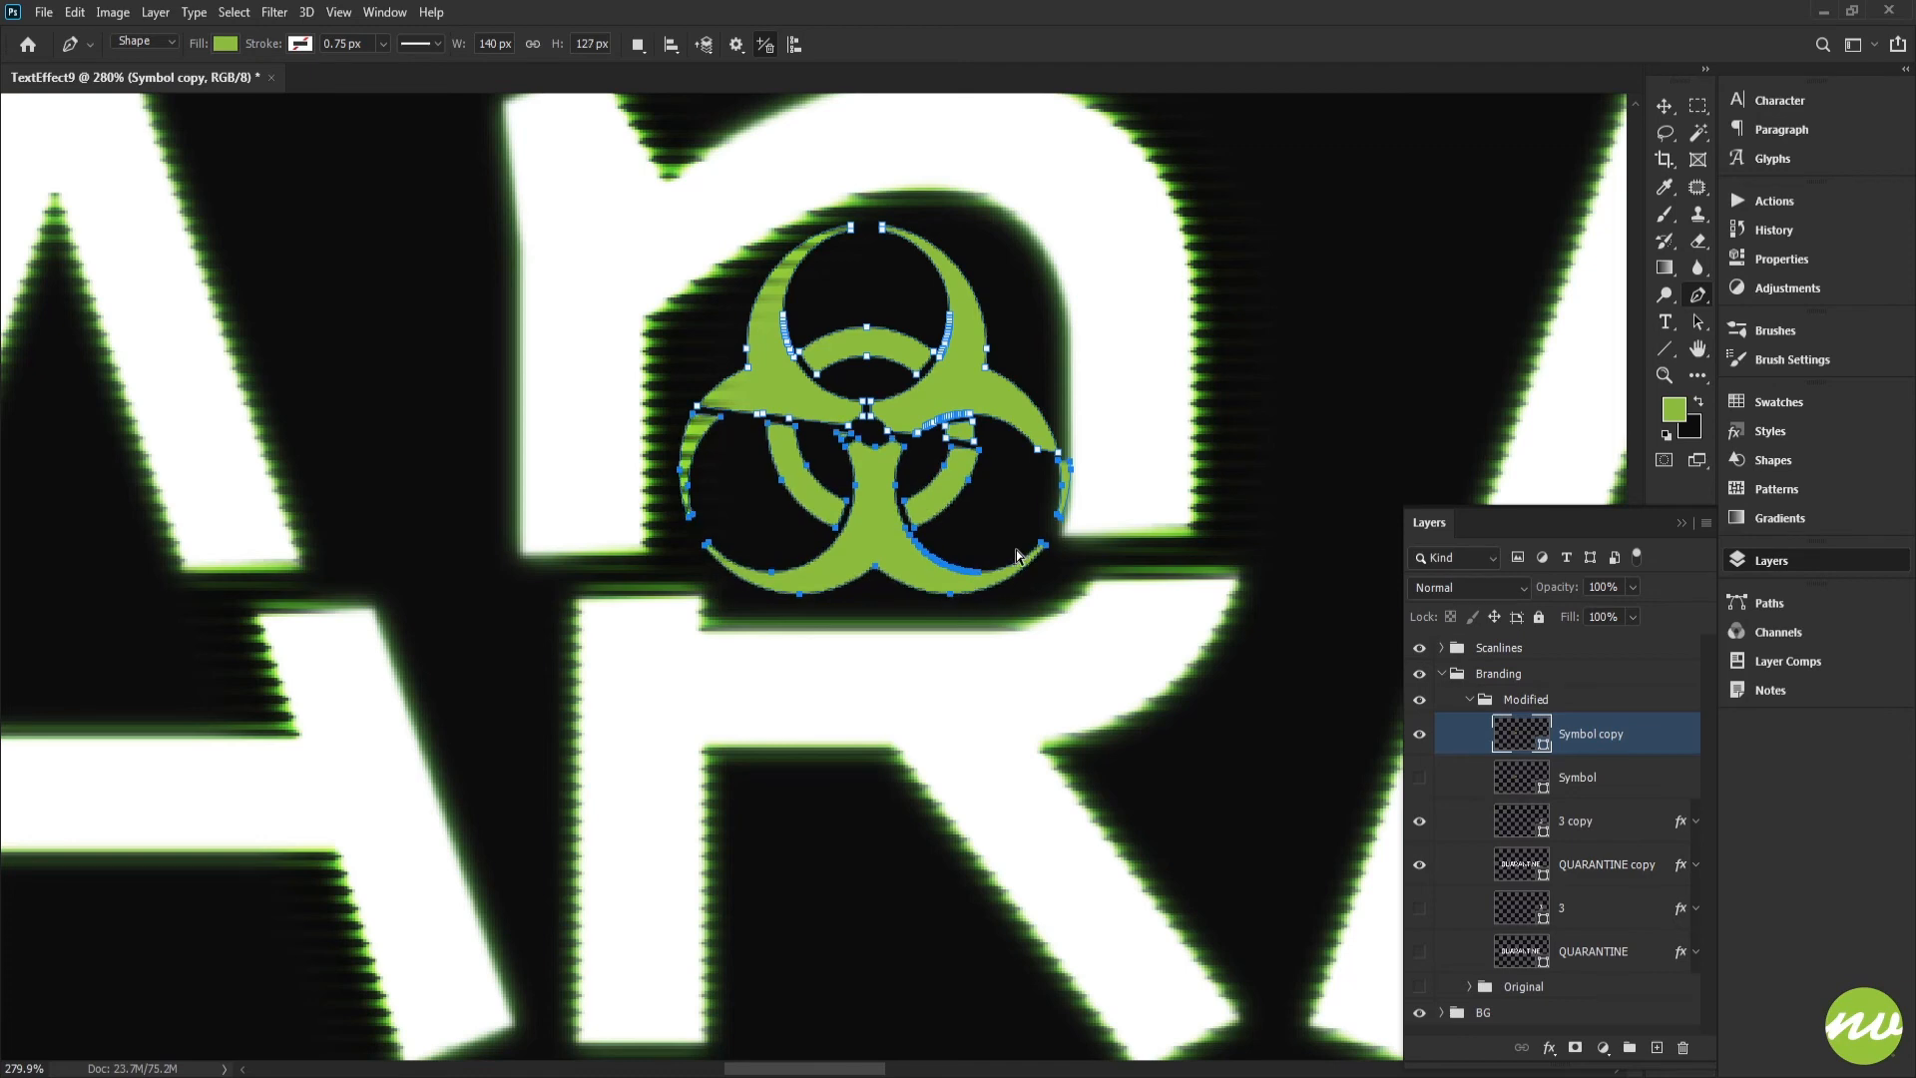
key(Right)
key(Down)
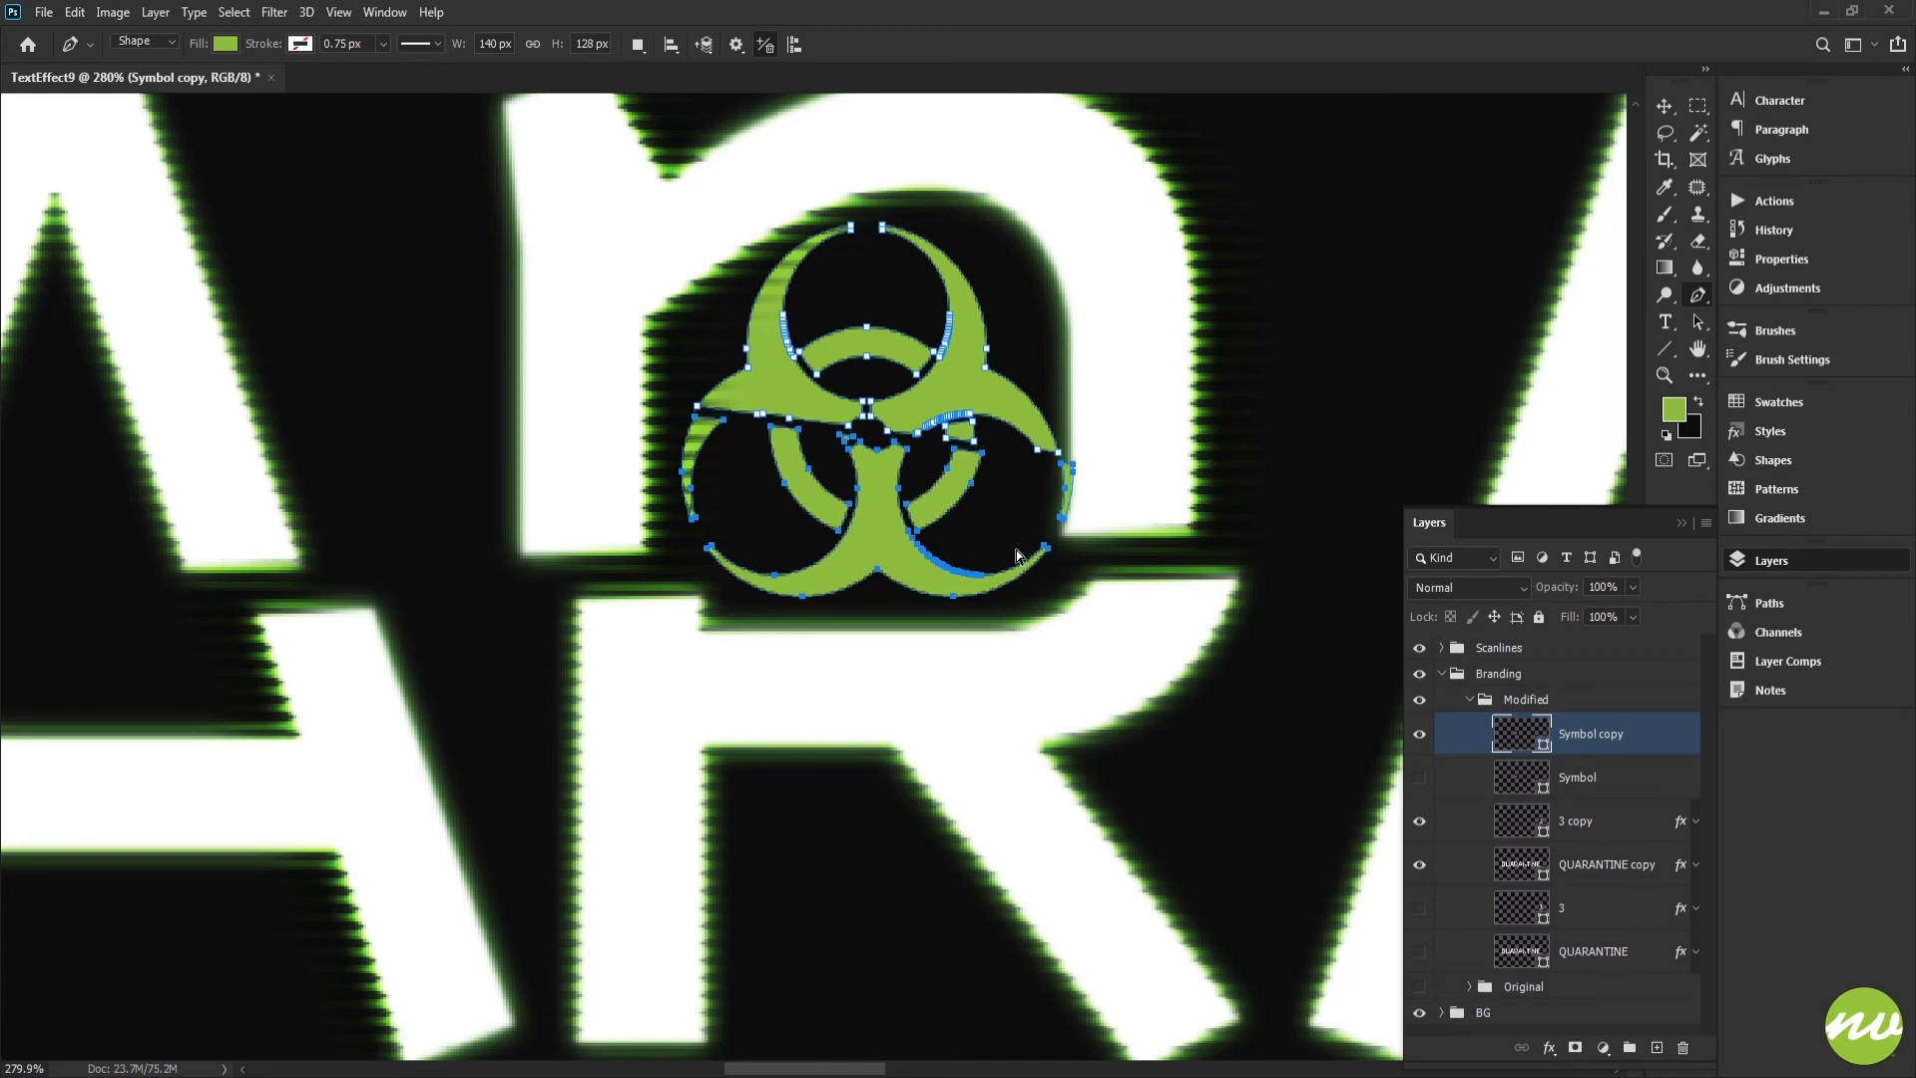
key(Left)
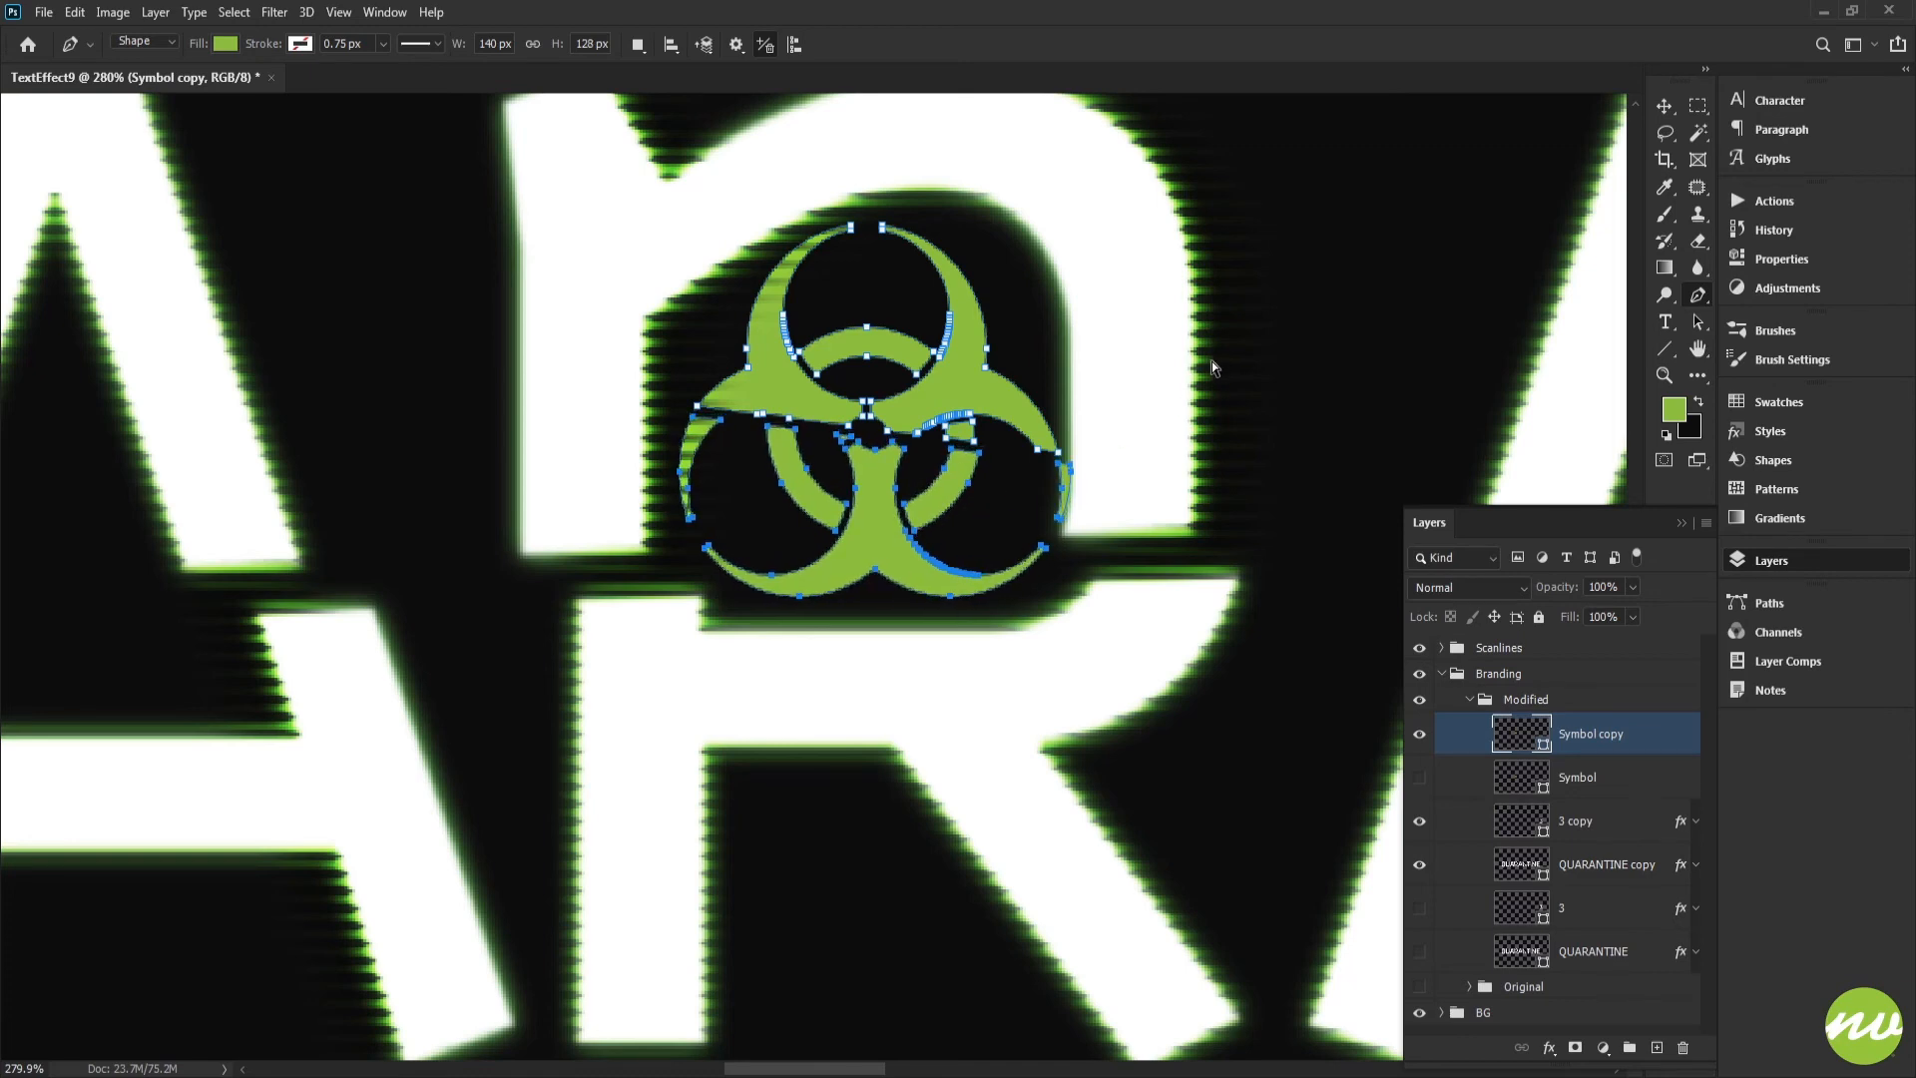
key(Return)
scroll(1008, 429, down, 7)
scroll(938, 469, up, 3)
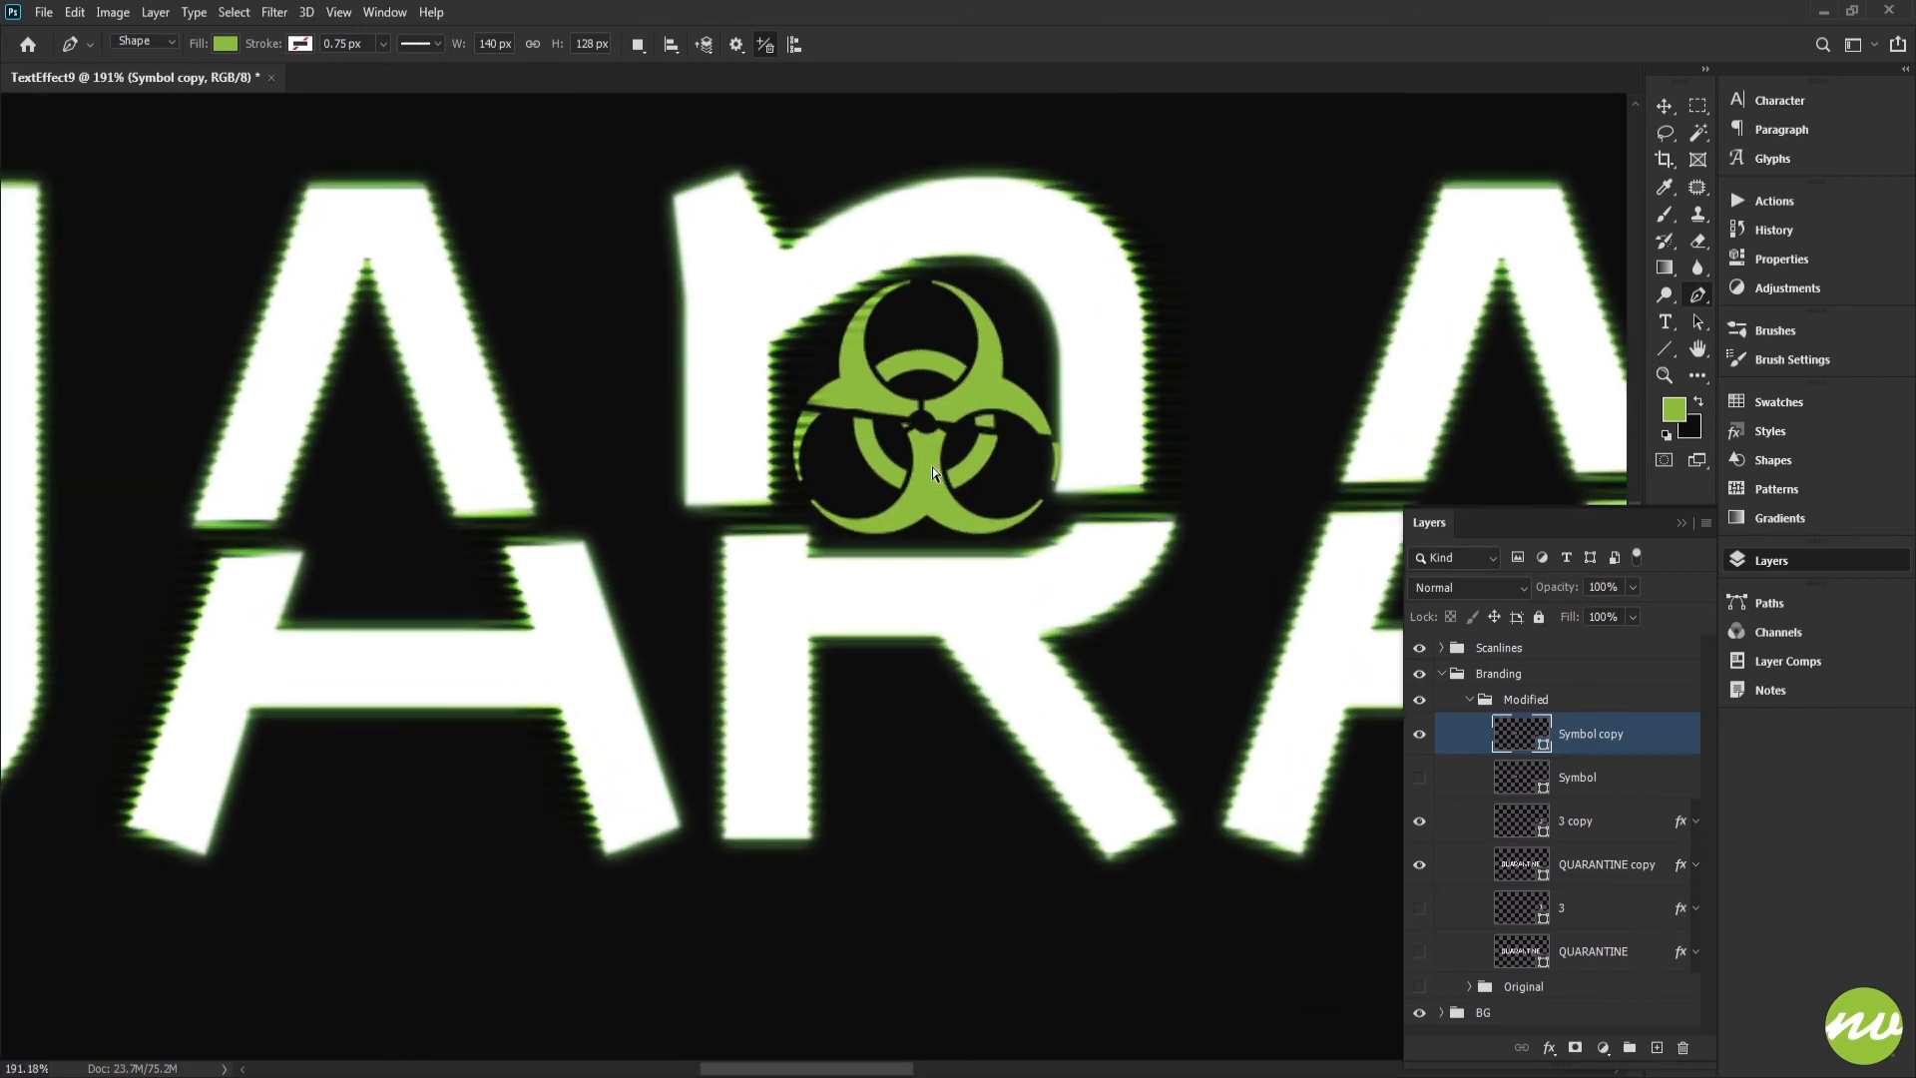
key(h)
drag(938, 471, 795, 484)
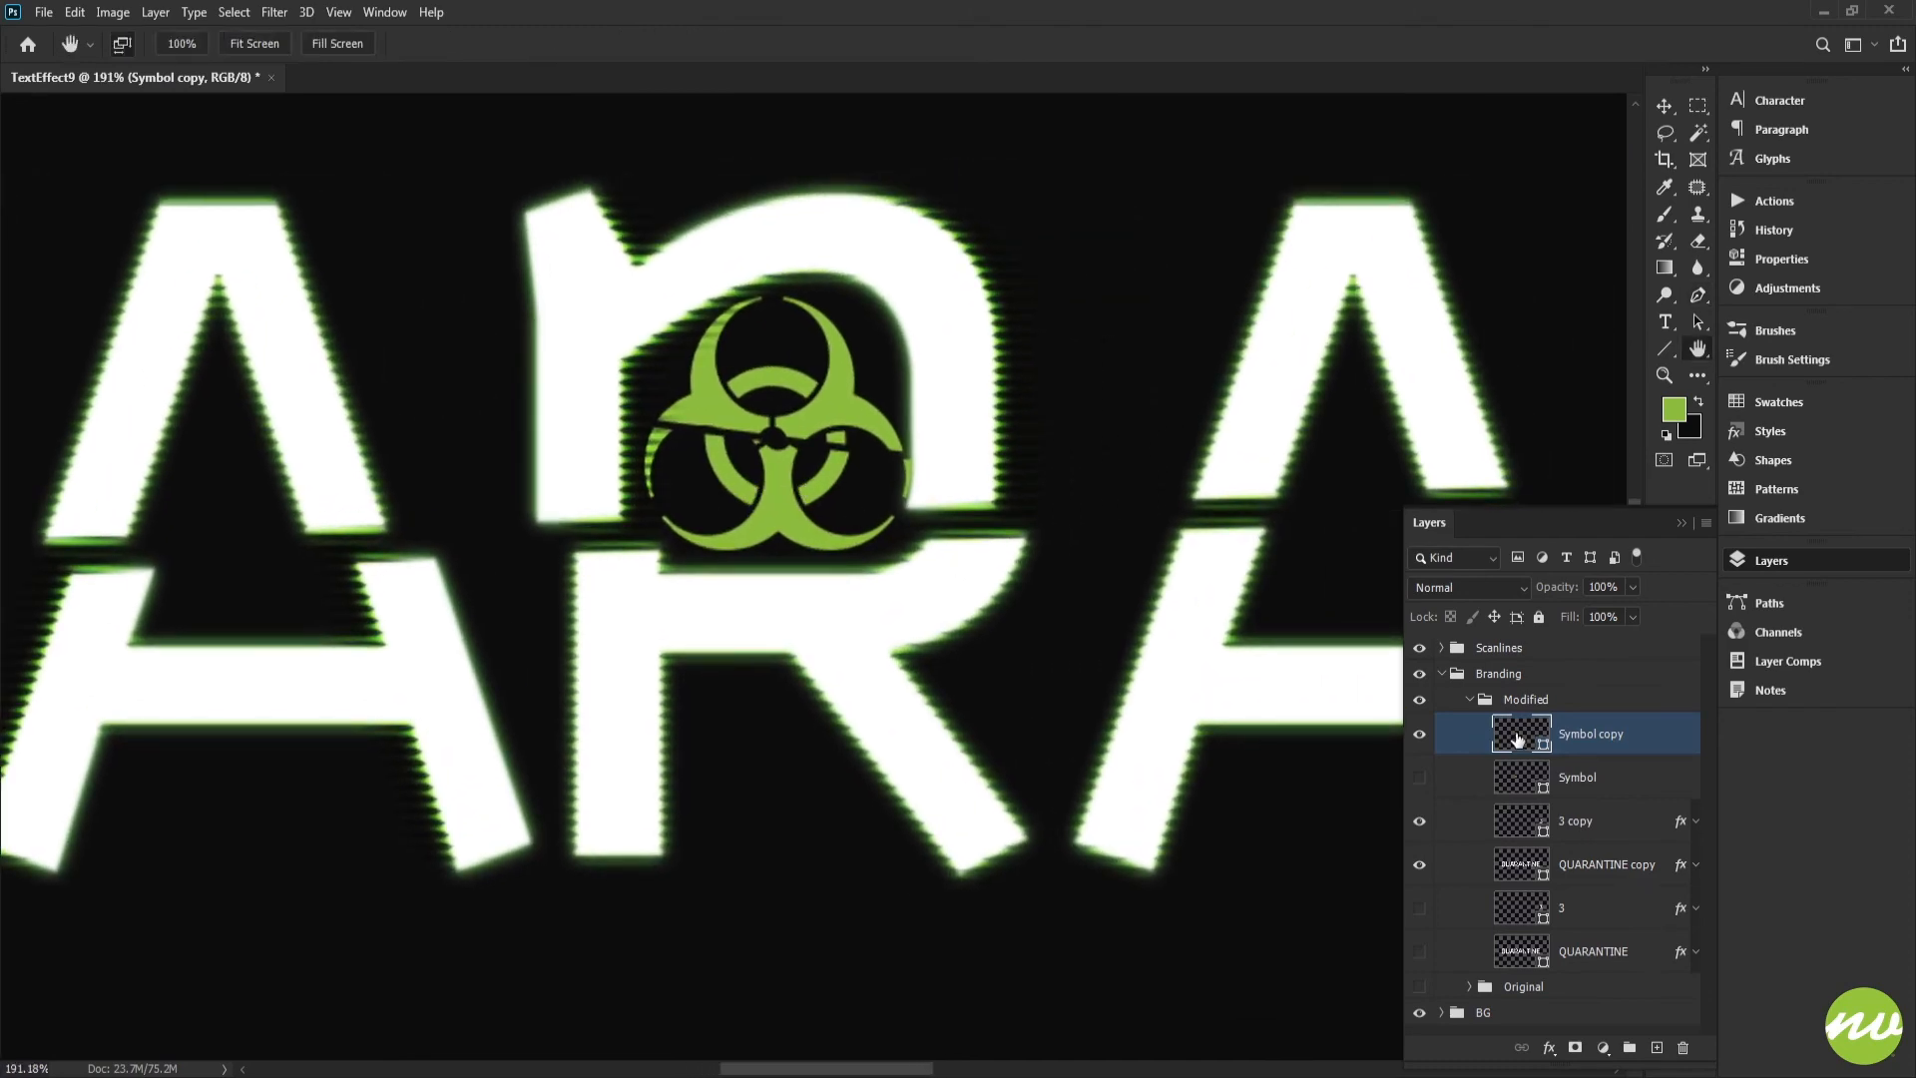
drag(1157, 670, 1245, 642)
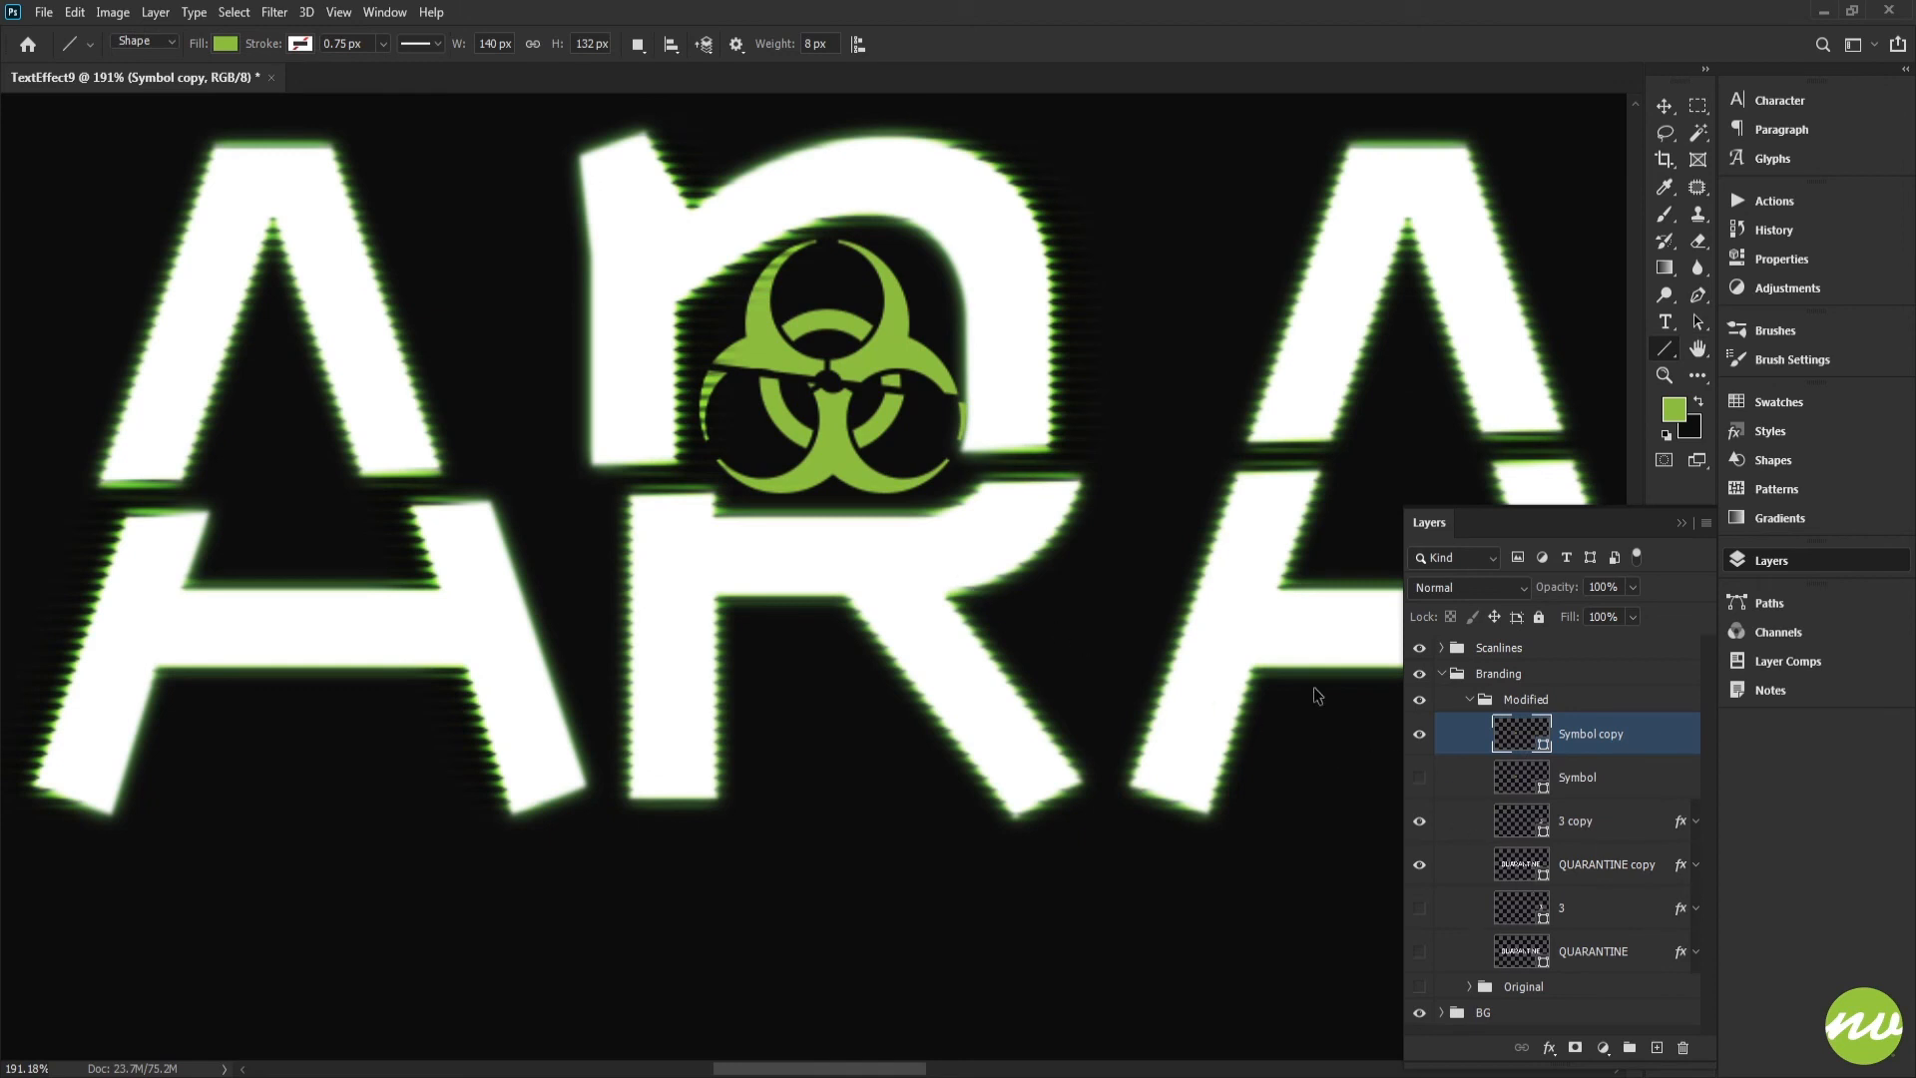
click(1419, 734)
click(1530, 866)
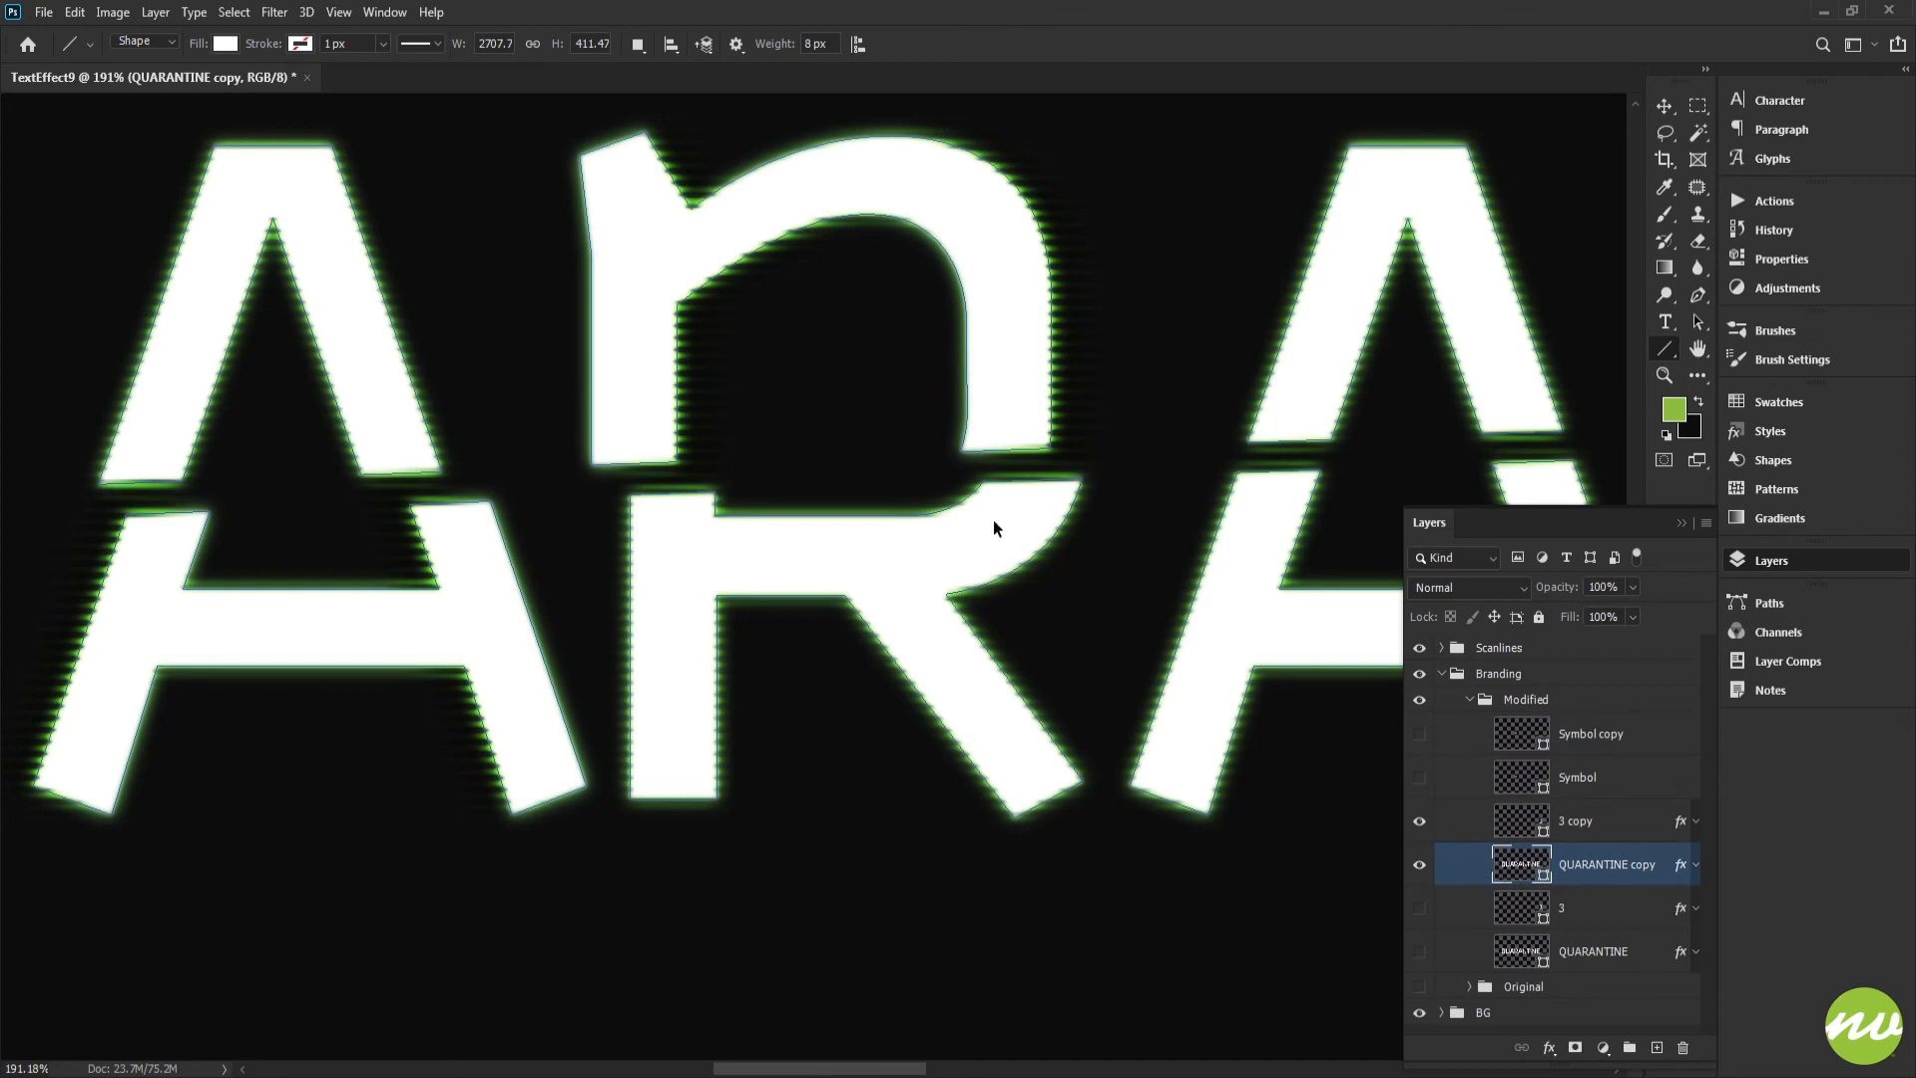
key(ctrl+v)
key(ctrl+z)
click(1419, 736)
Copy the Symbol copy shape into the QUARANTINE copy shape layer and hide the Symbol copy layer.
click(1497, 753)
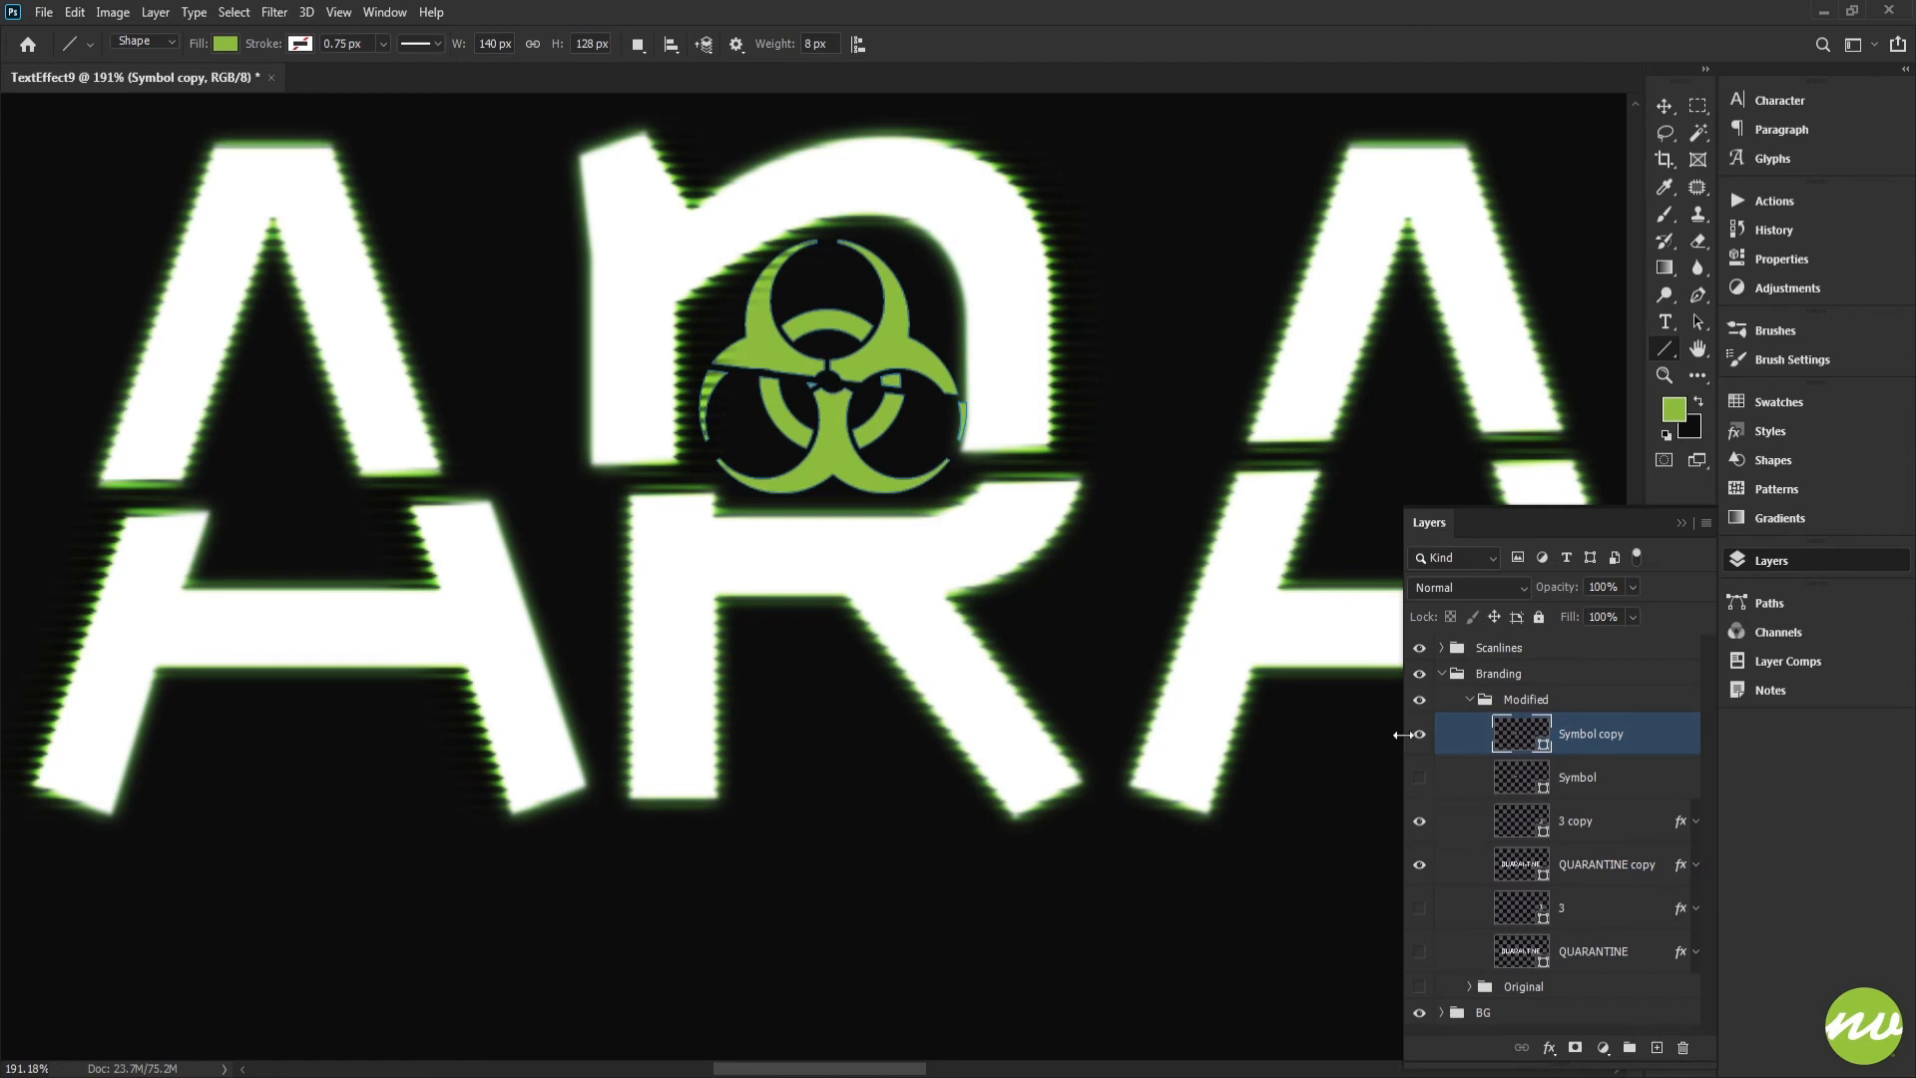
click(1525, 866)
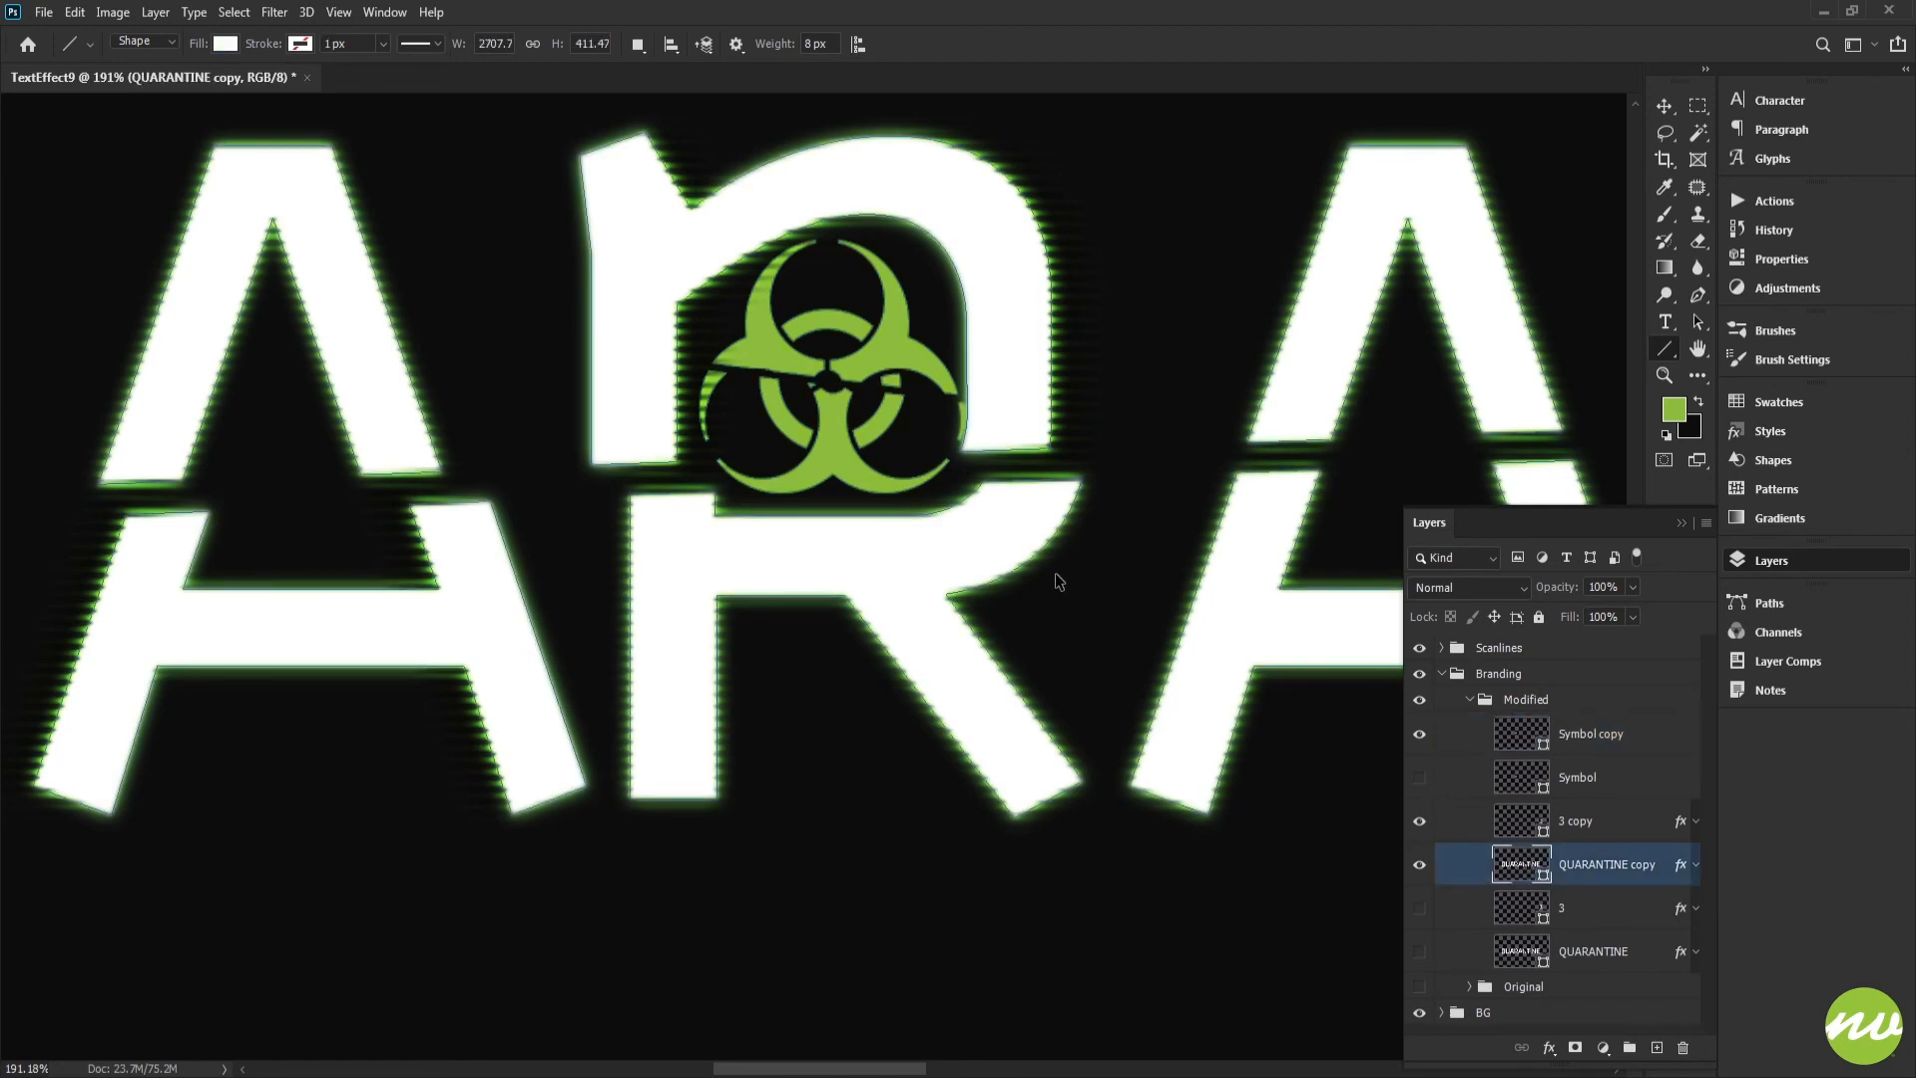
click(1421, 739)
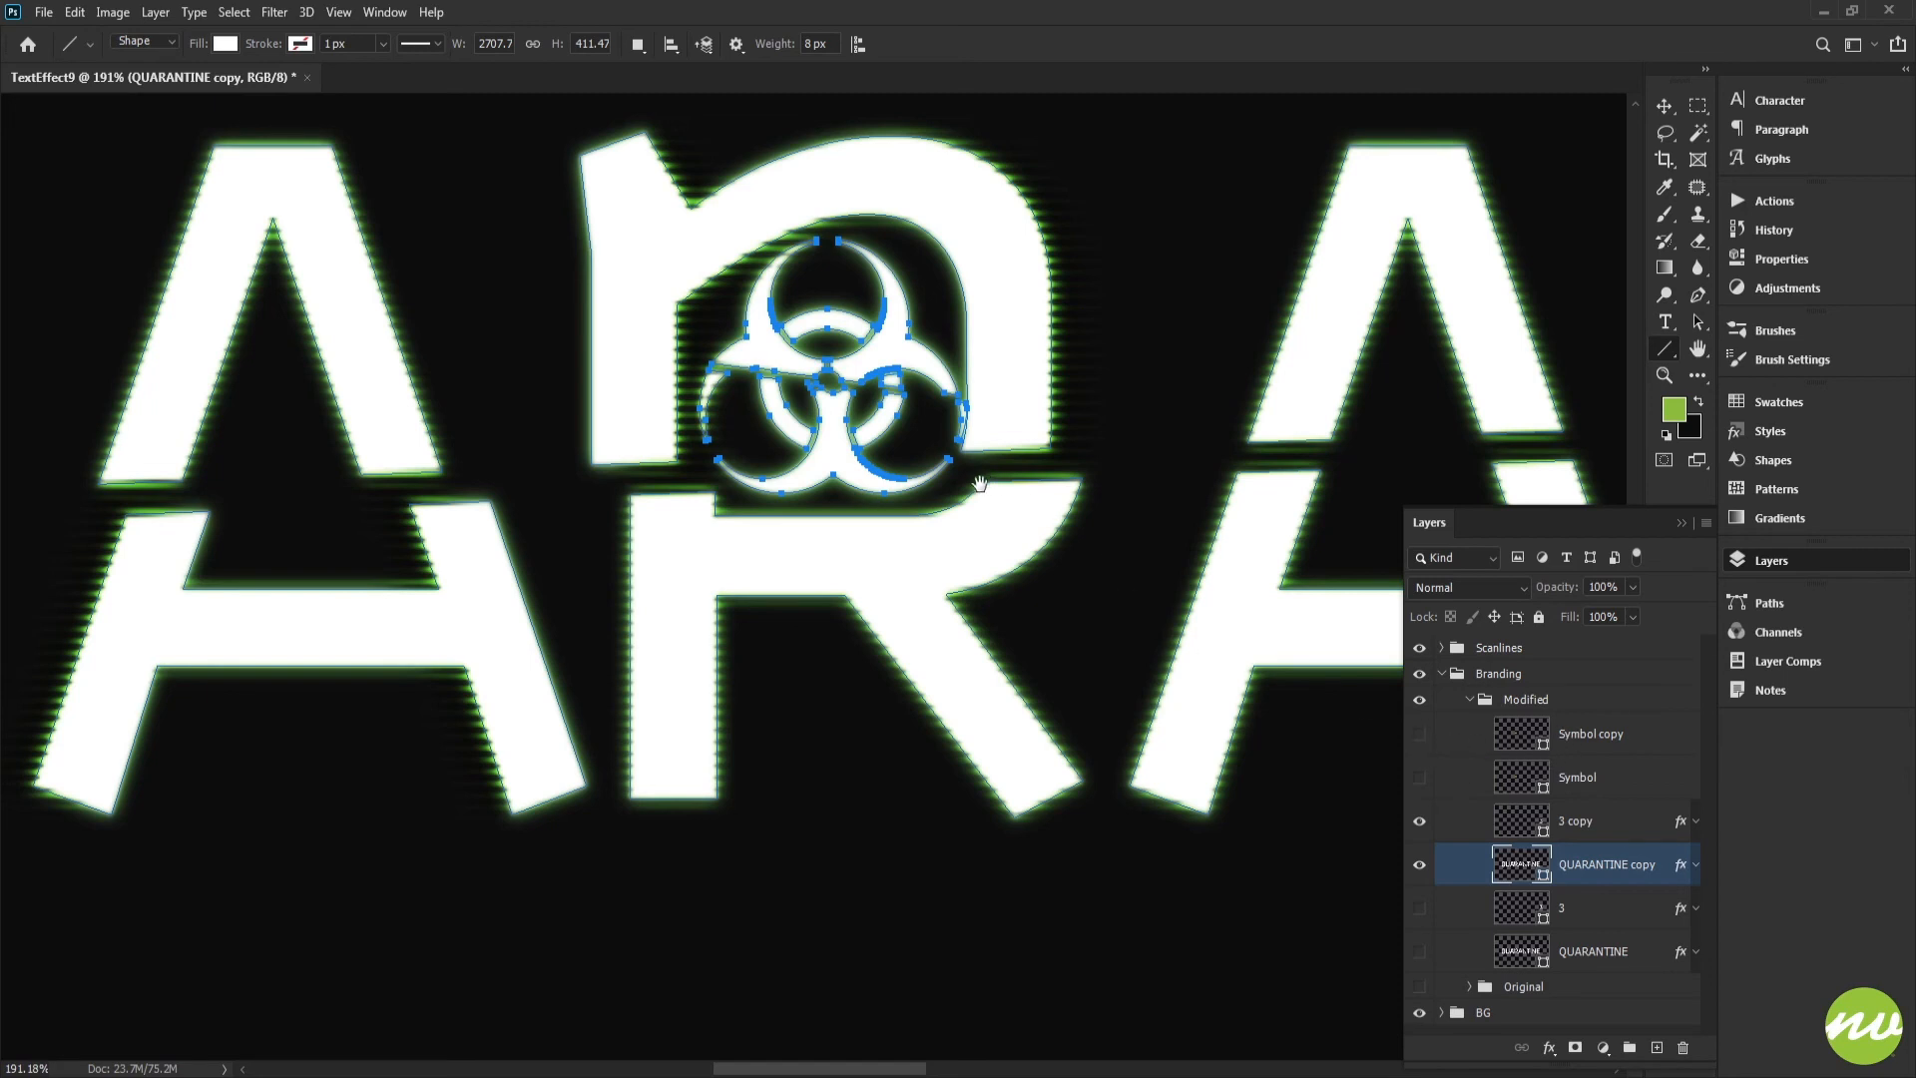
scroll(841, 558, down, 2)
scroll(874, 502, up, 3)
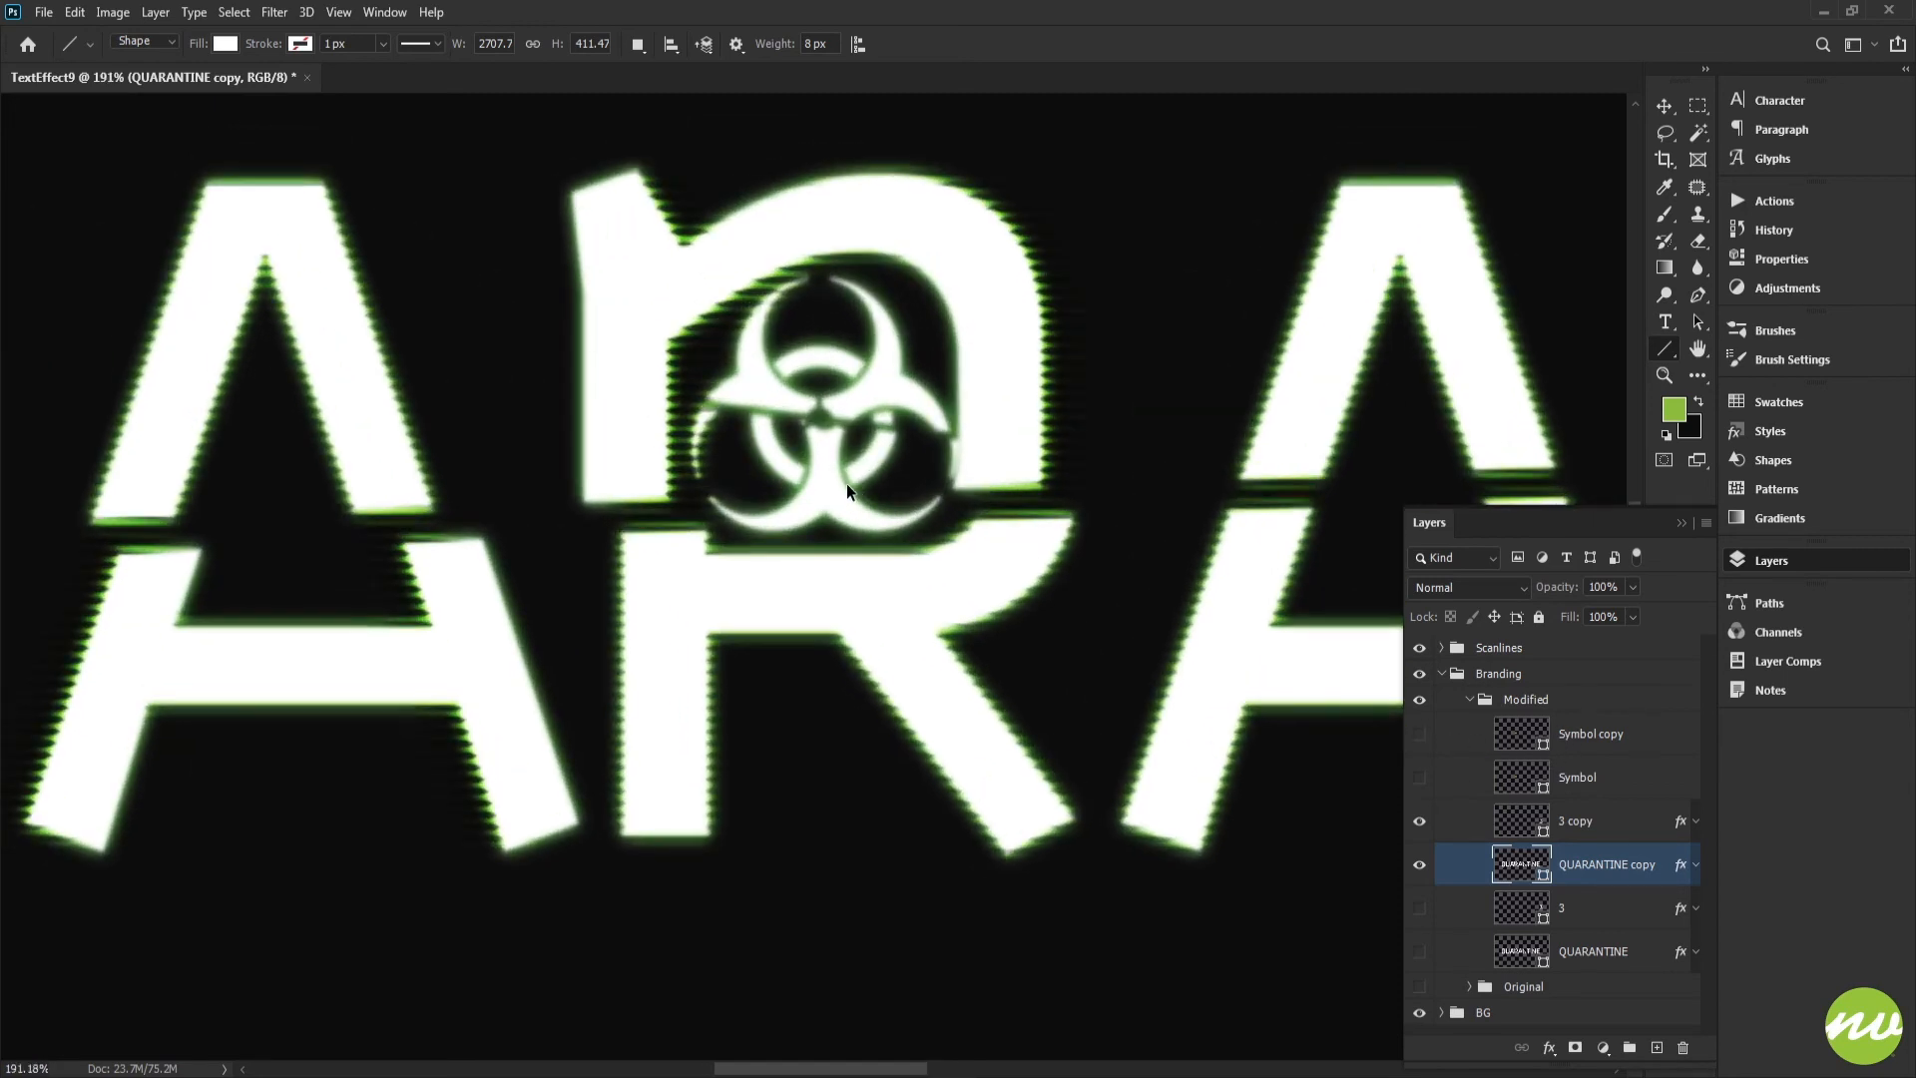
Load the Symbol copy outline as a selection, fill it with white on the Scanlines layer mask, and deselect.
ctrl+click(1544, 741)
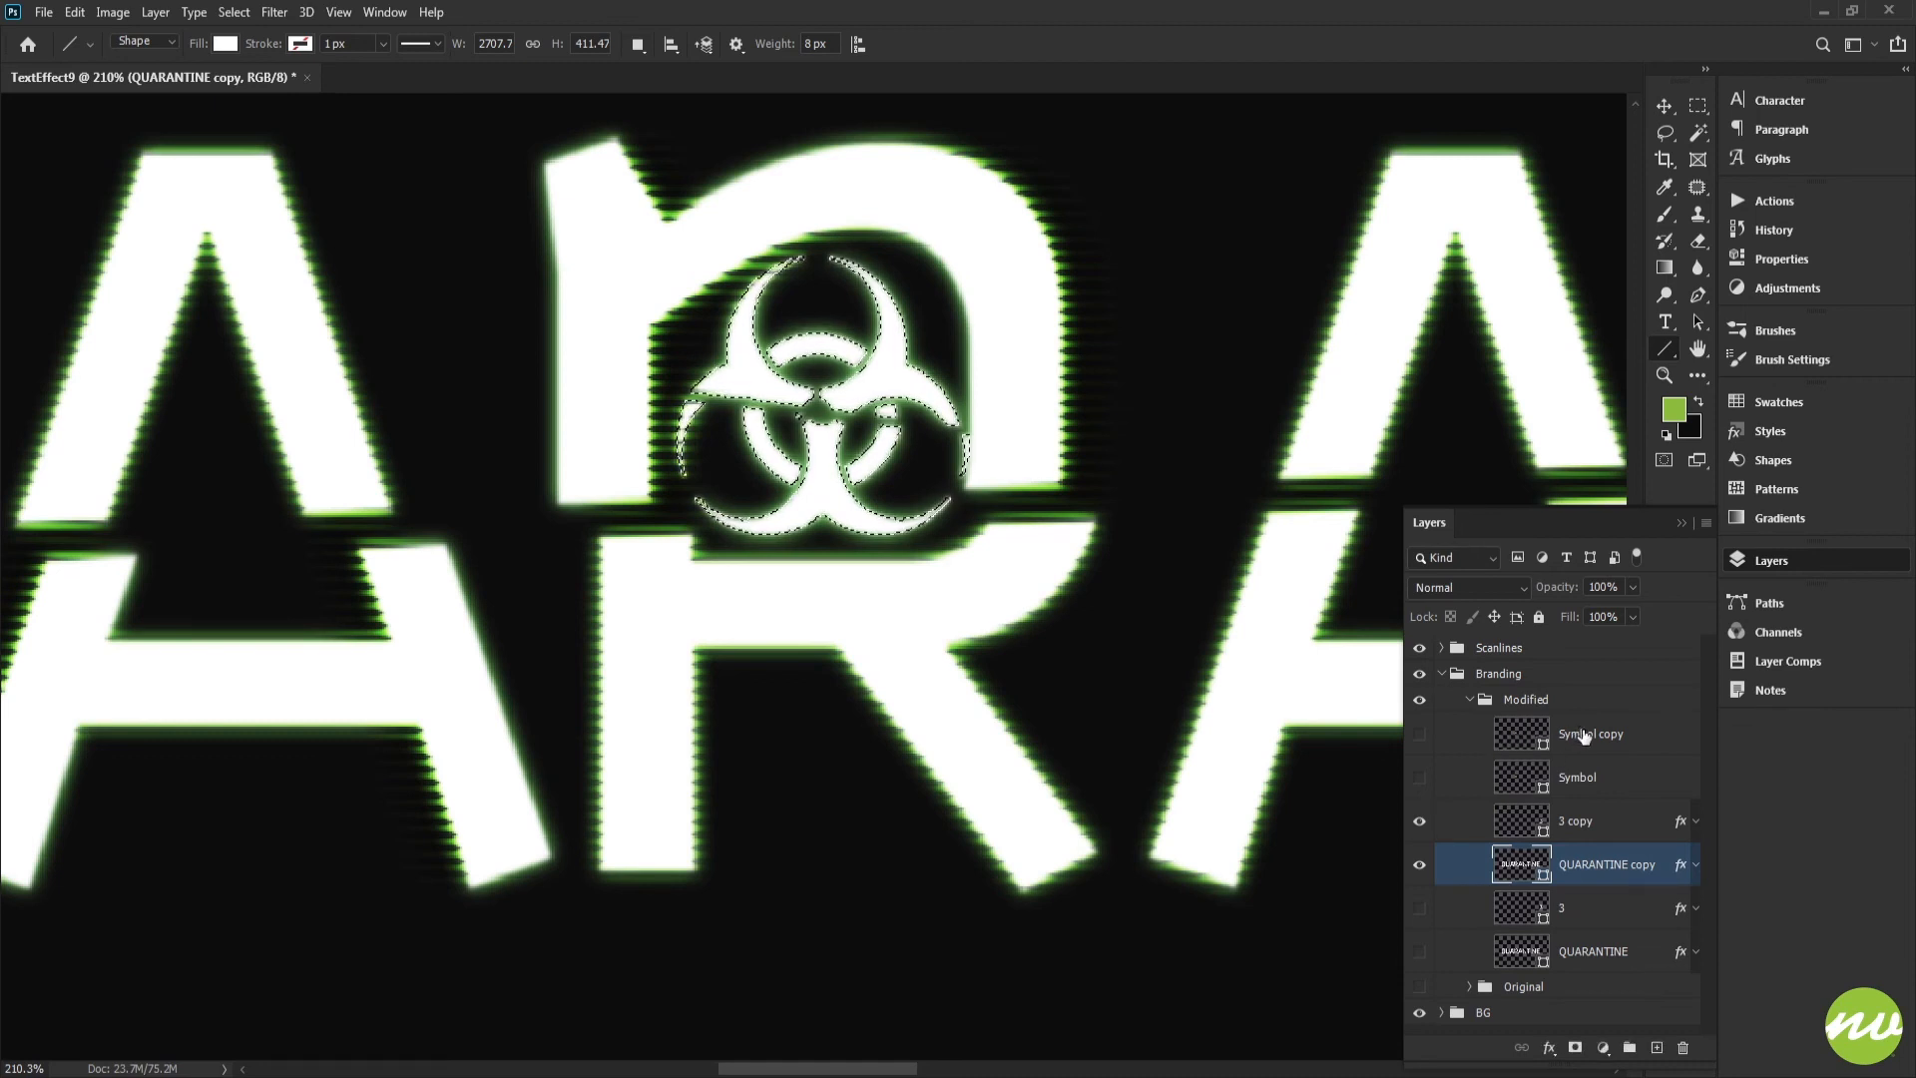
drag(993, 604, 977, 616)
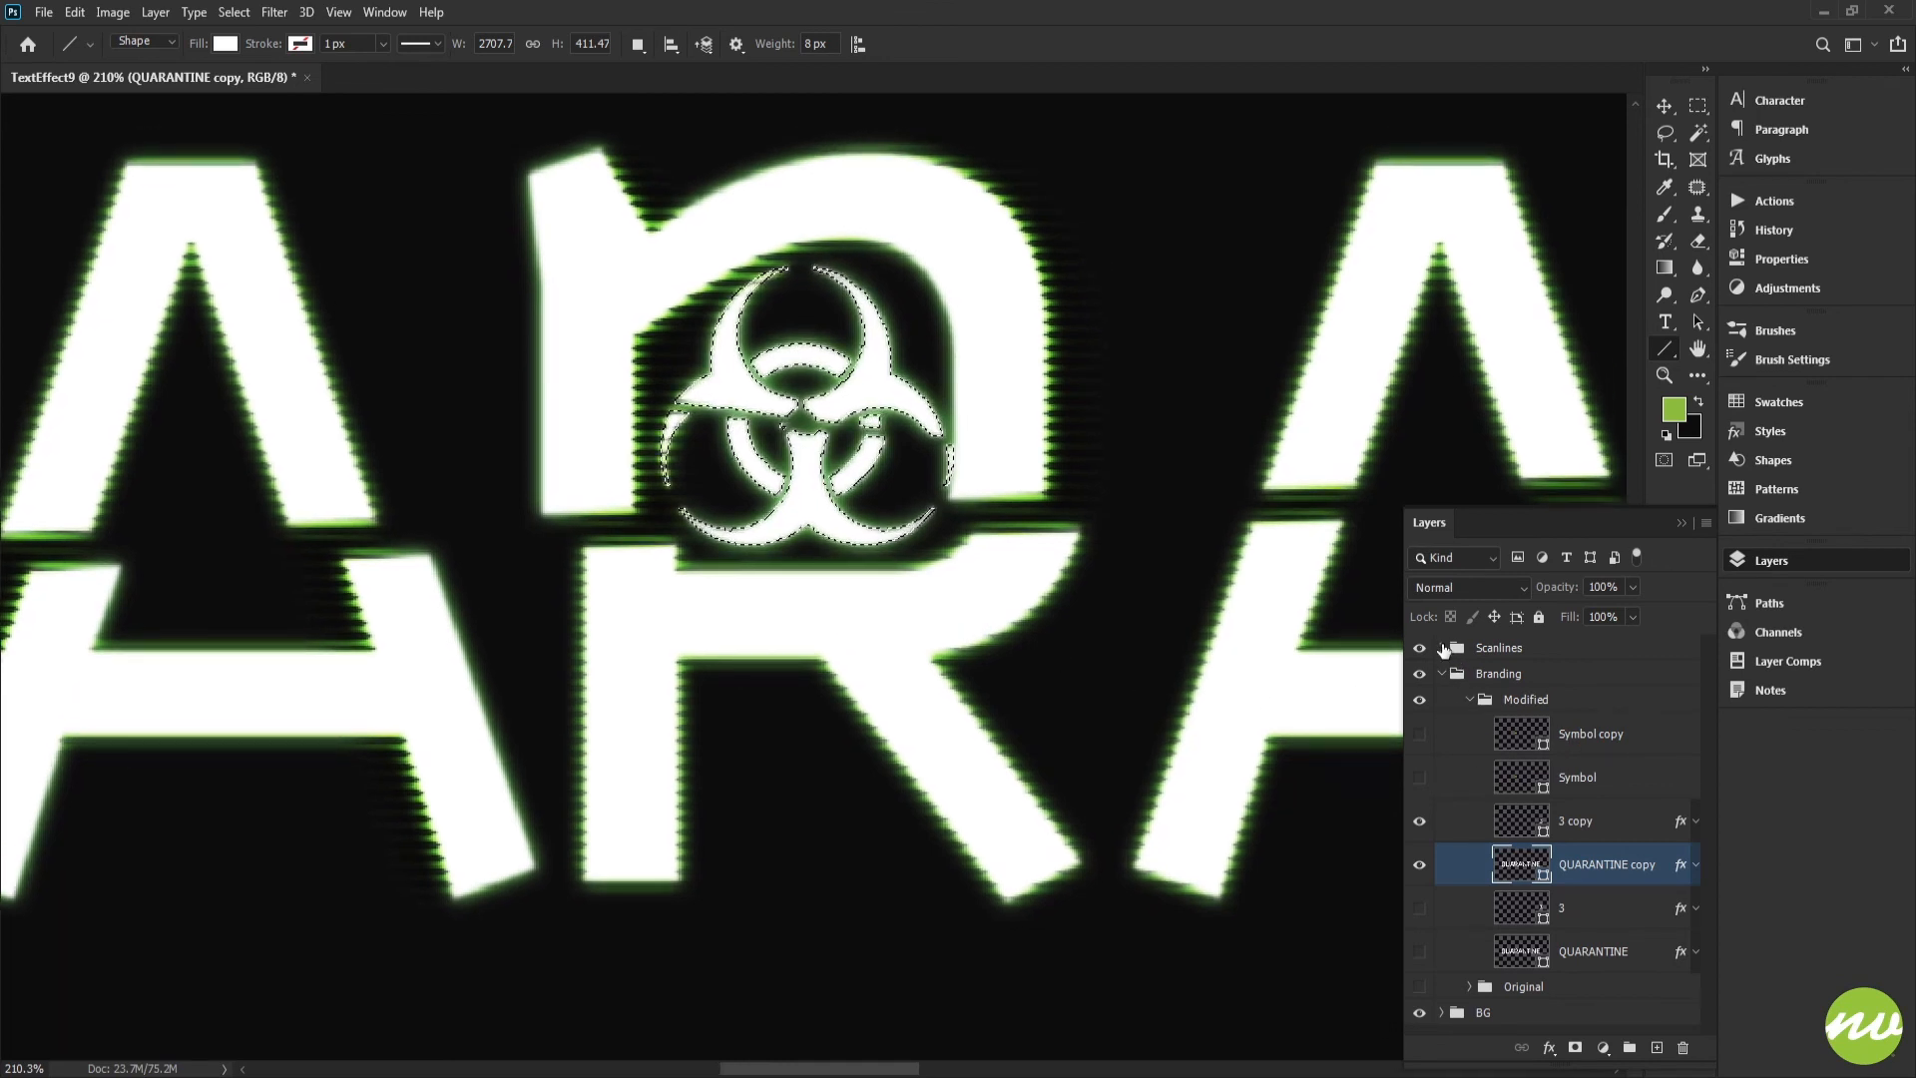
click(1442, 648)
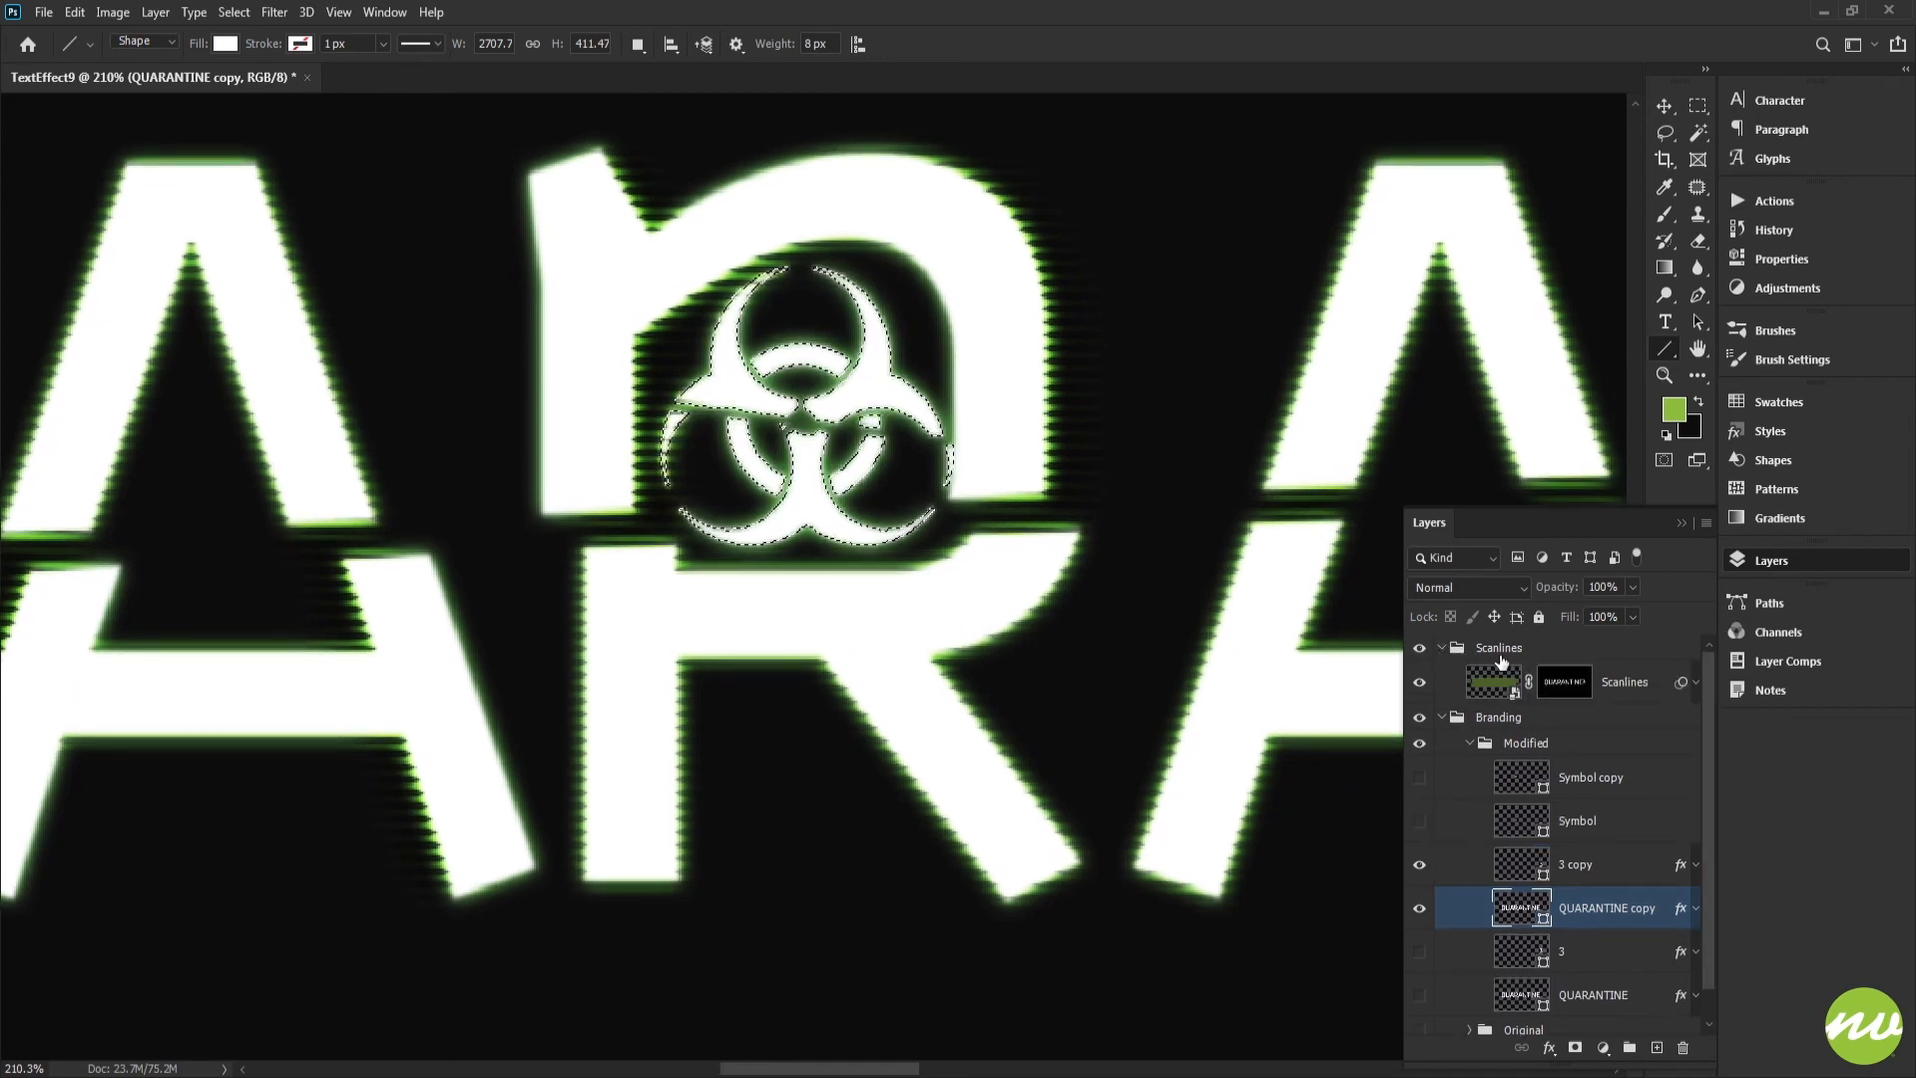
click(1564, 681)
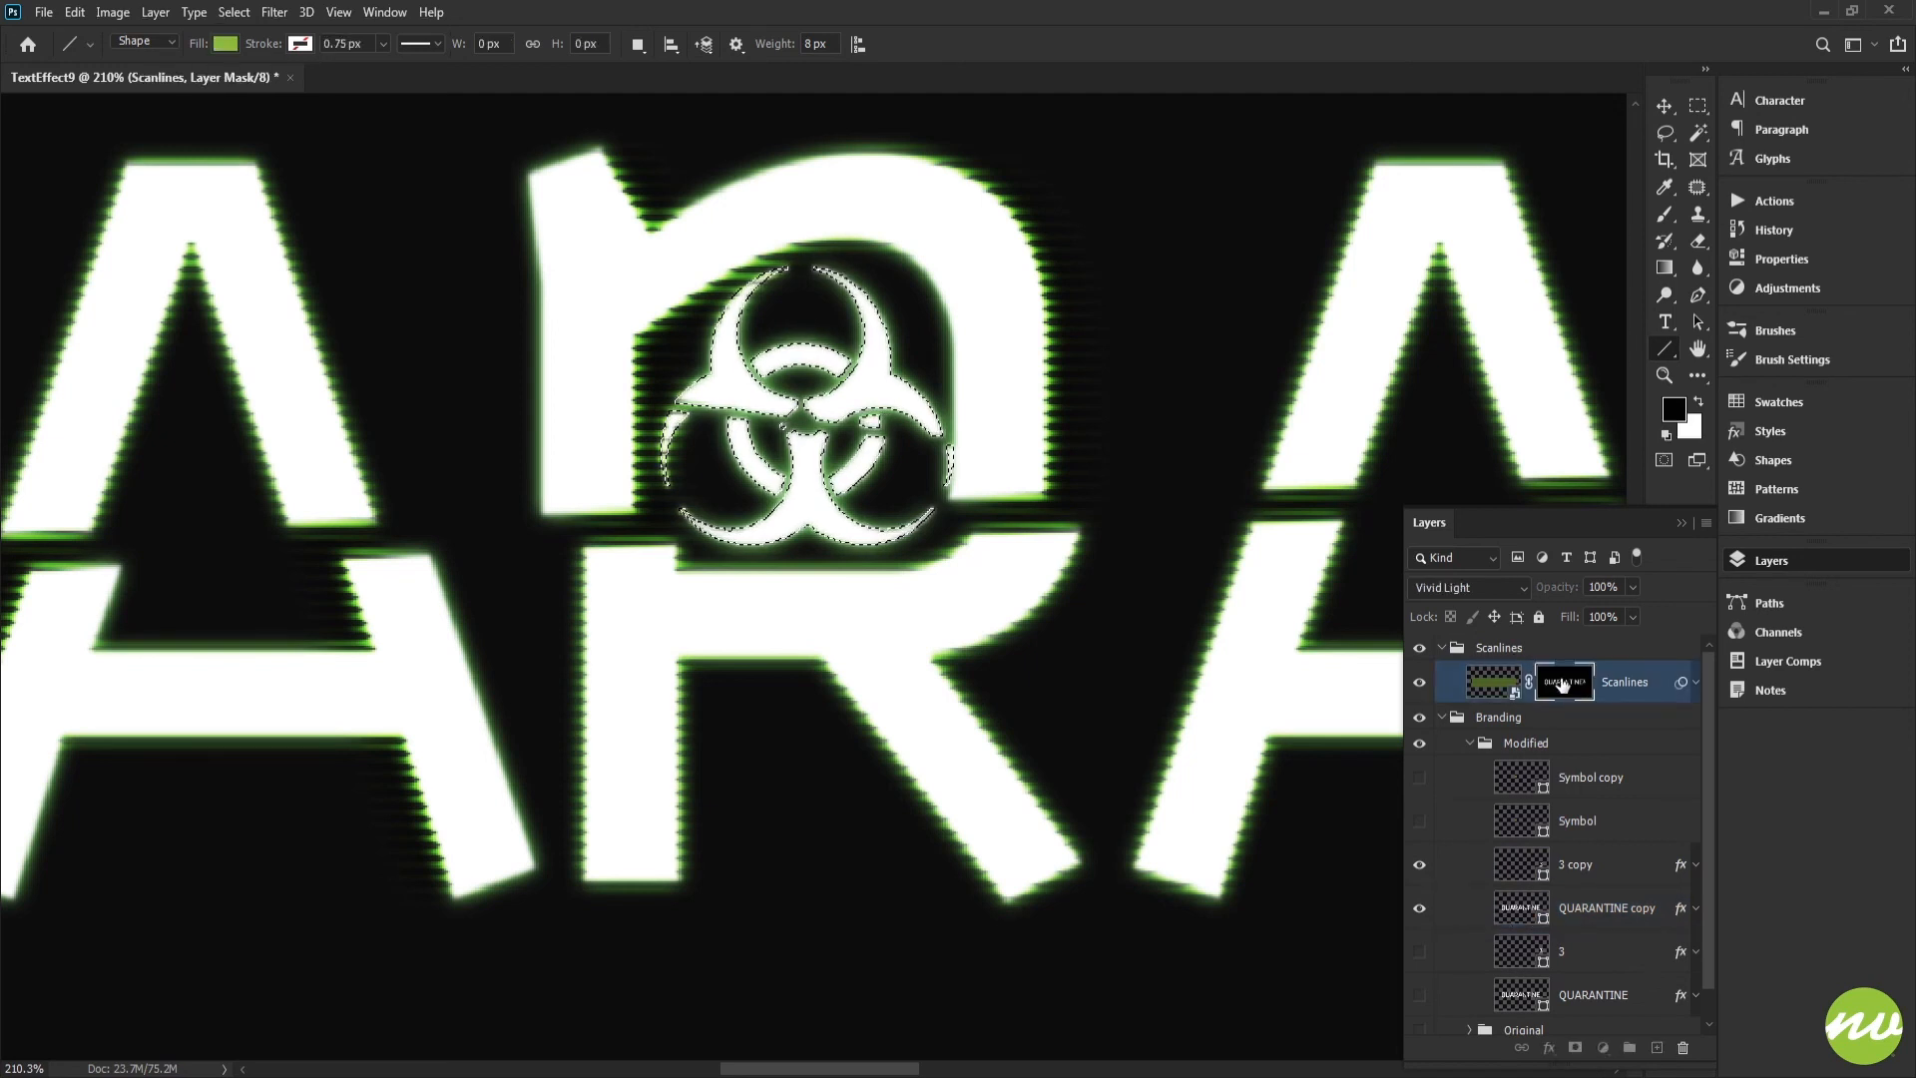
alt+click(1564, 682)
drag(964, 390, 895, 421)
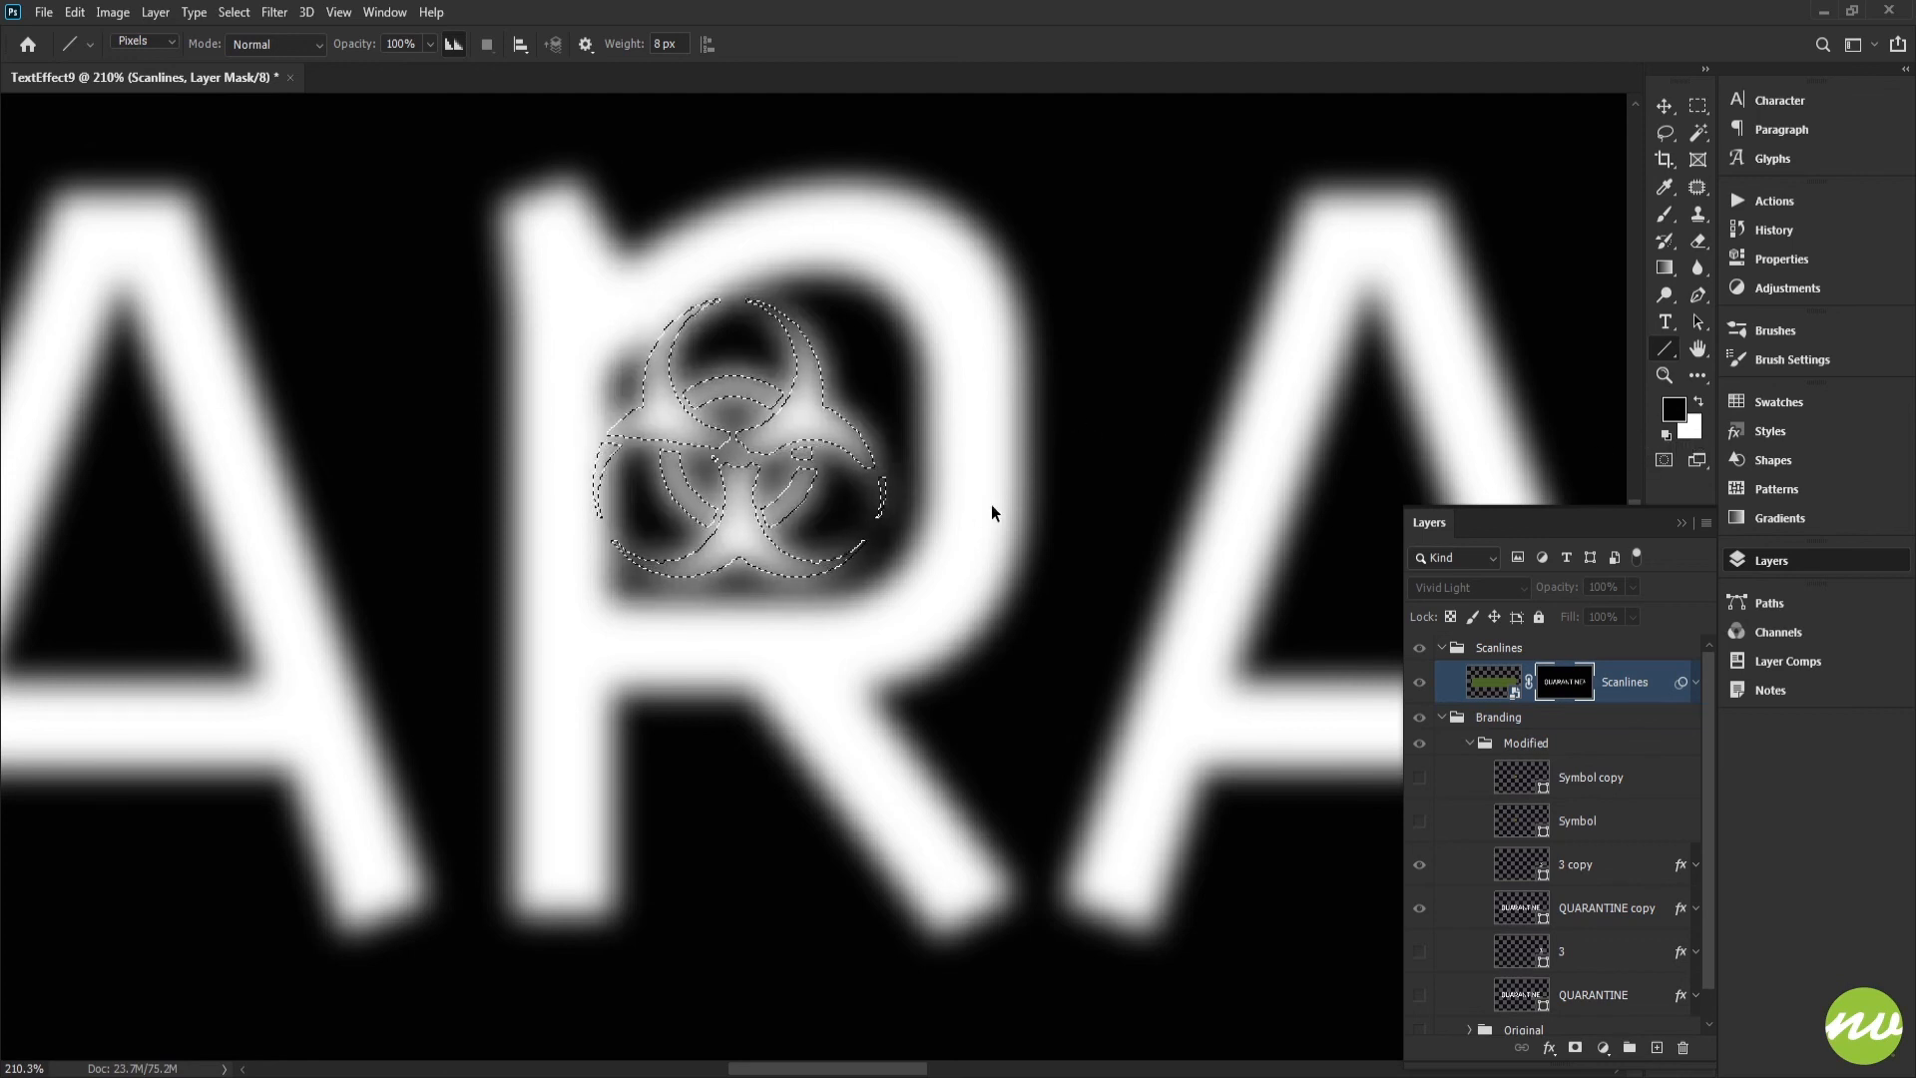
drag(867, 505, 940, 490)
alt+click(1562, 694)
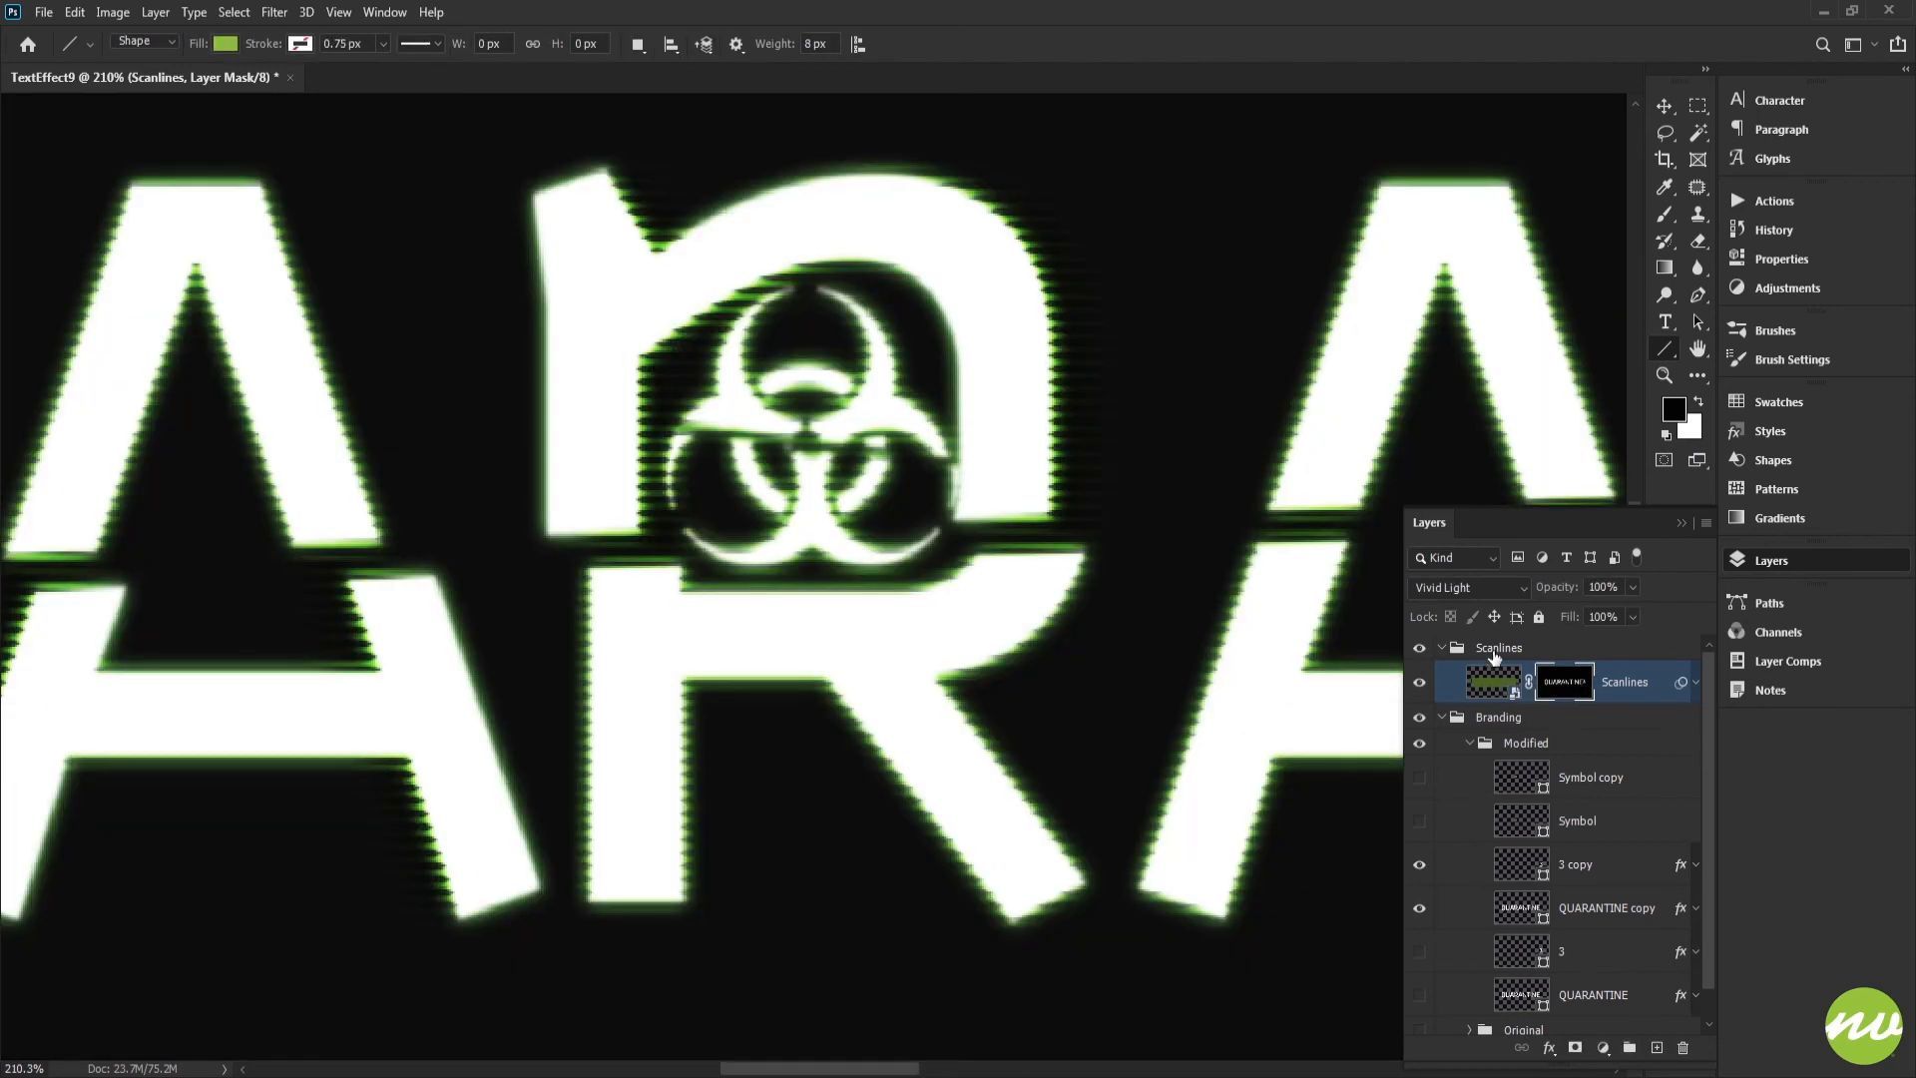
click(1496, 650)
click(1442, 647)
Compare the symbol layers by toggling their visibility at closer zoom, and hide the 3 copy layer.
key(space)
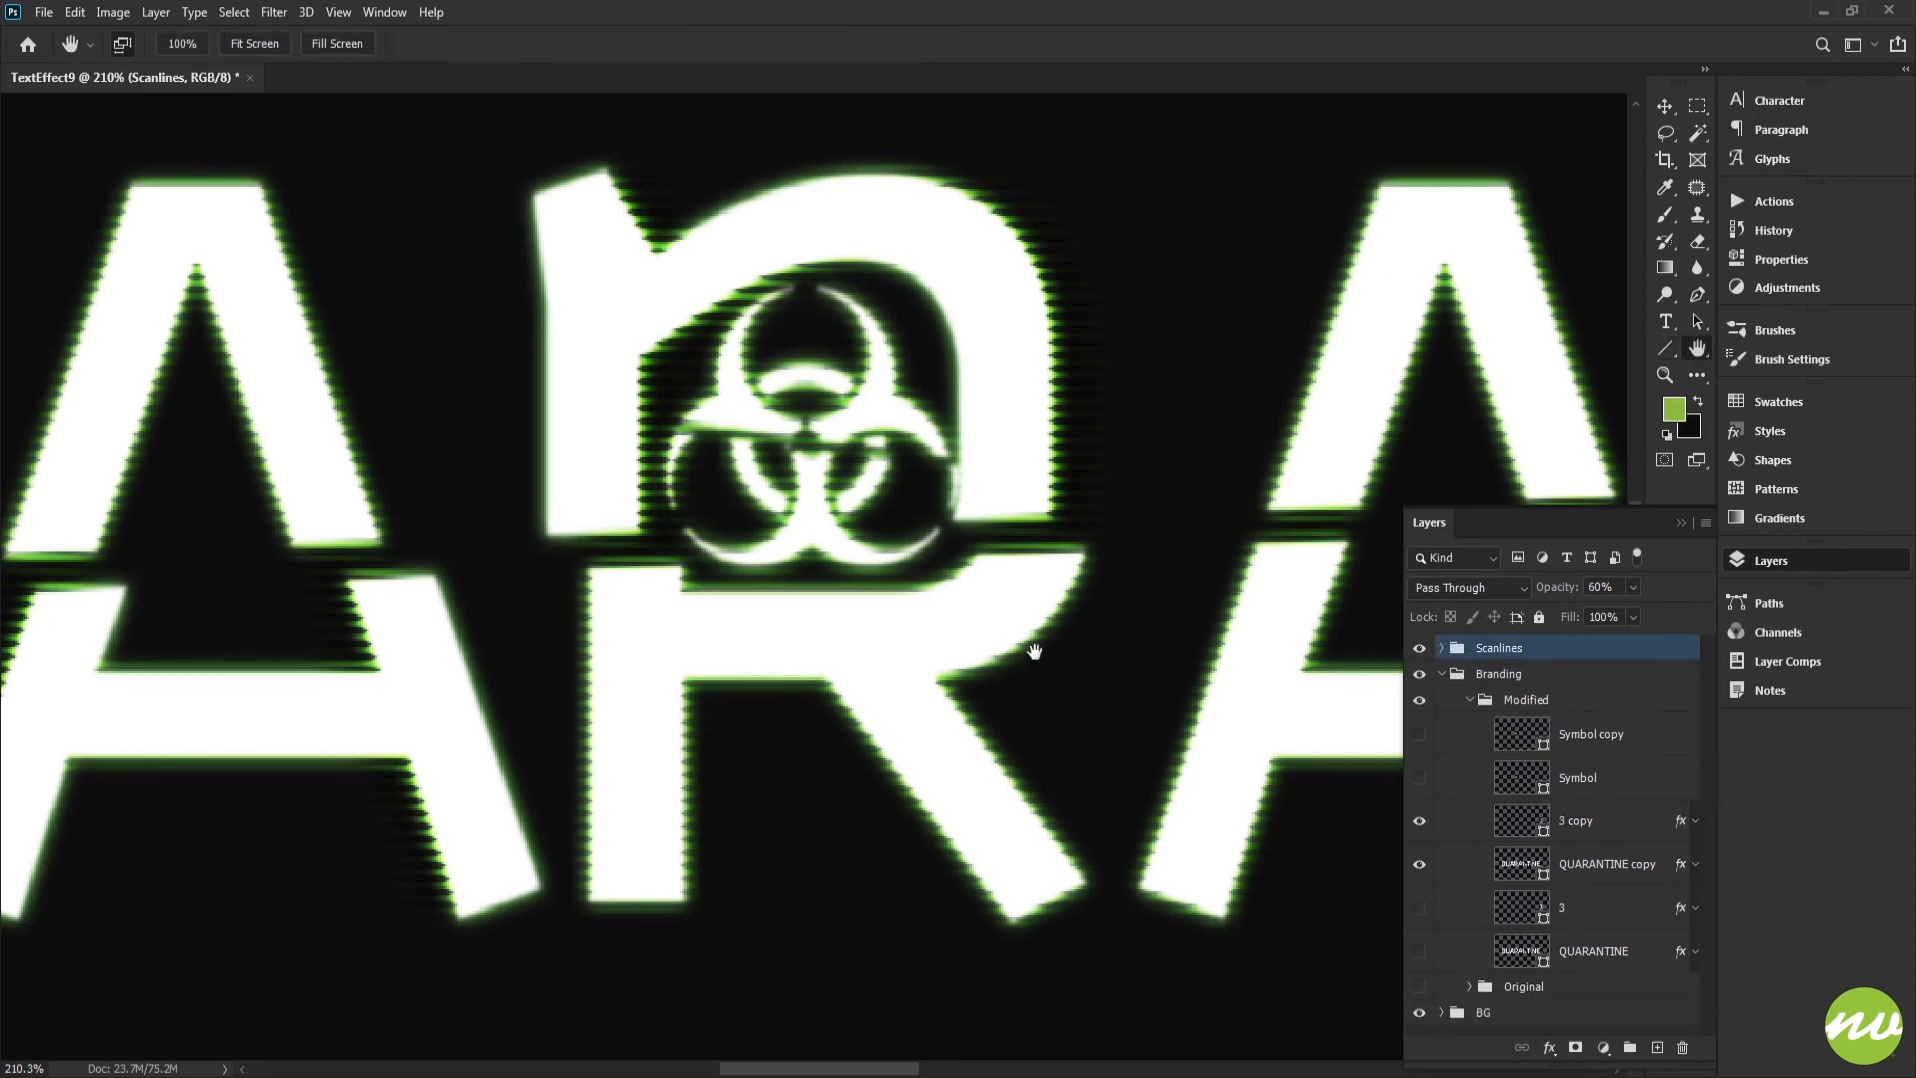
key(ctrl+1)
drag(936, 623, 894, 602)
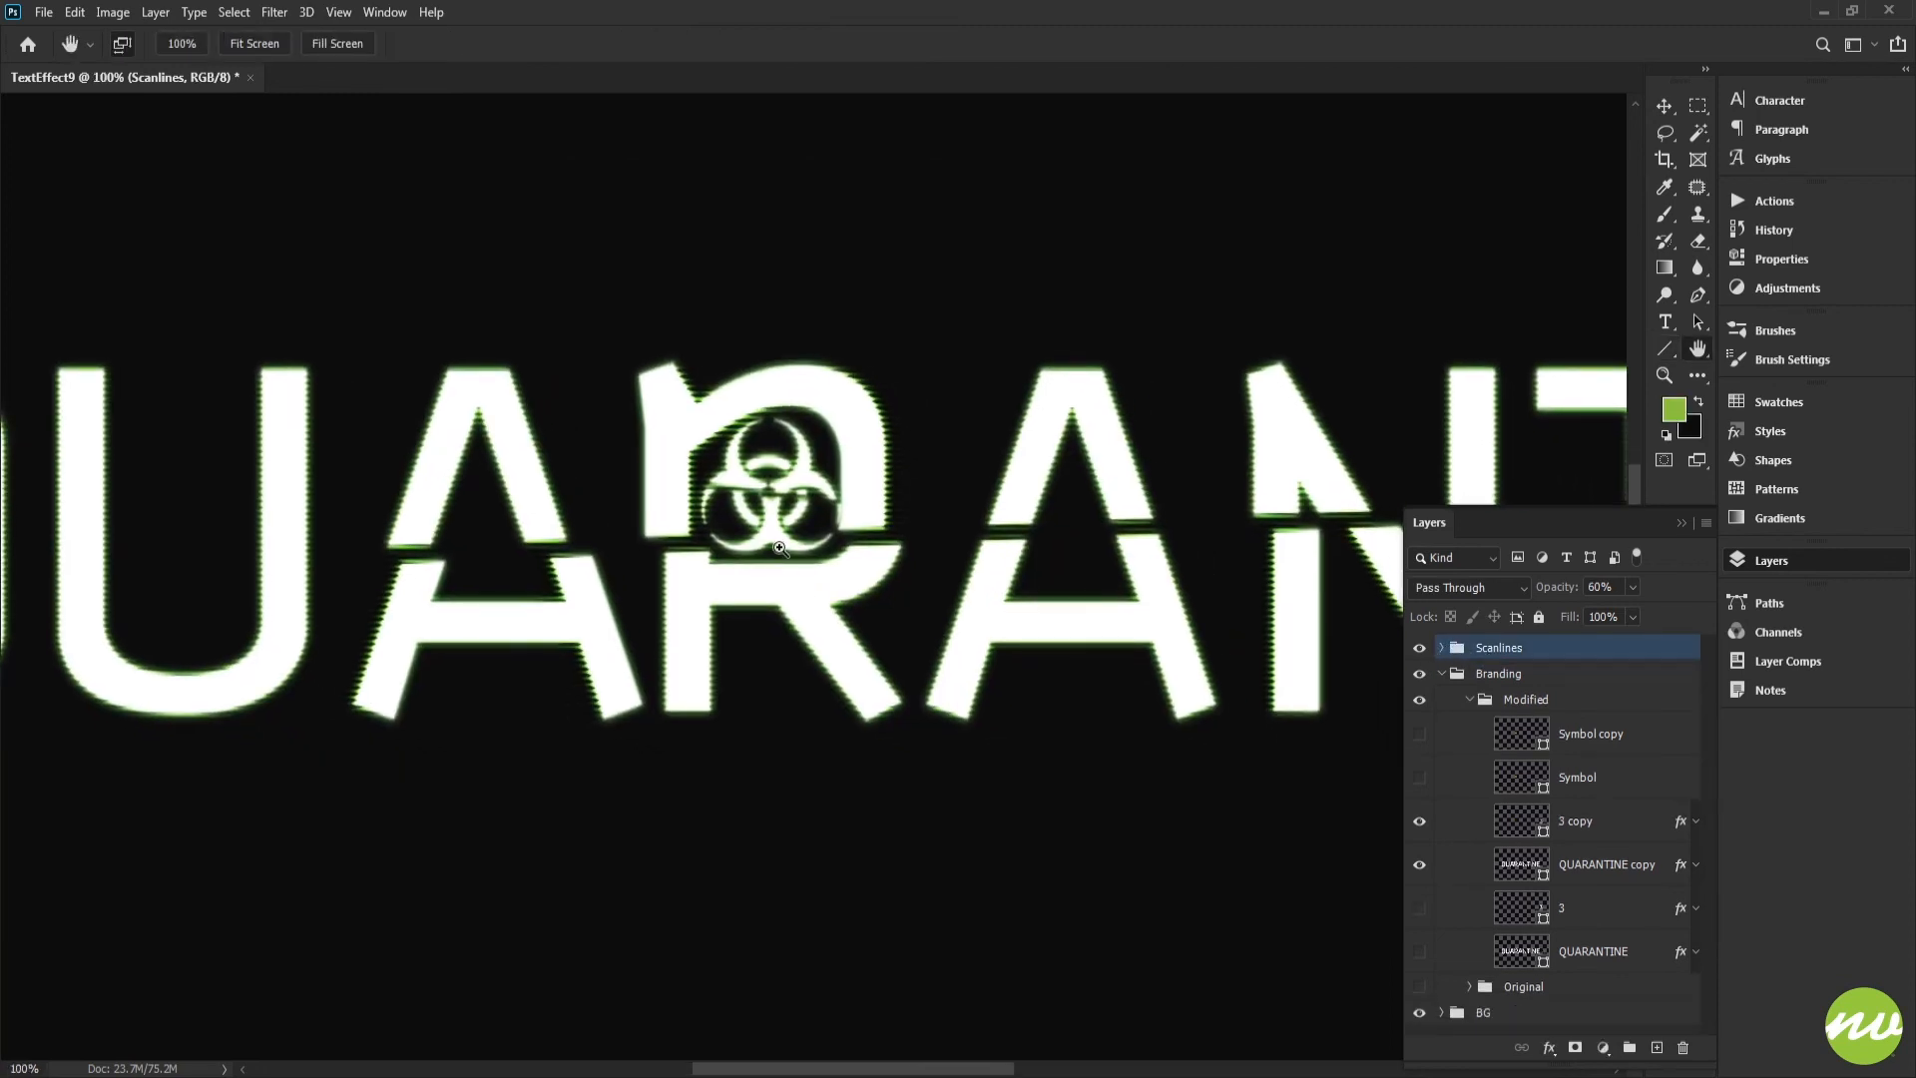
drag(782, 549, 878, 611)
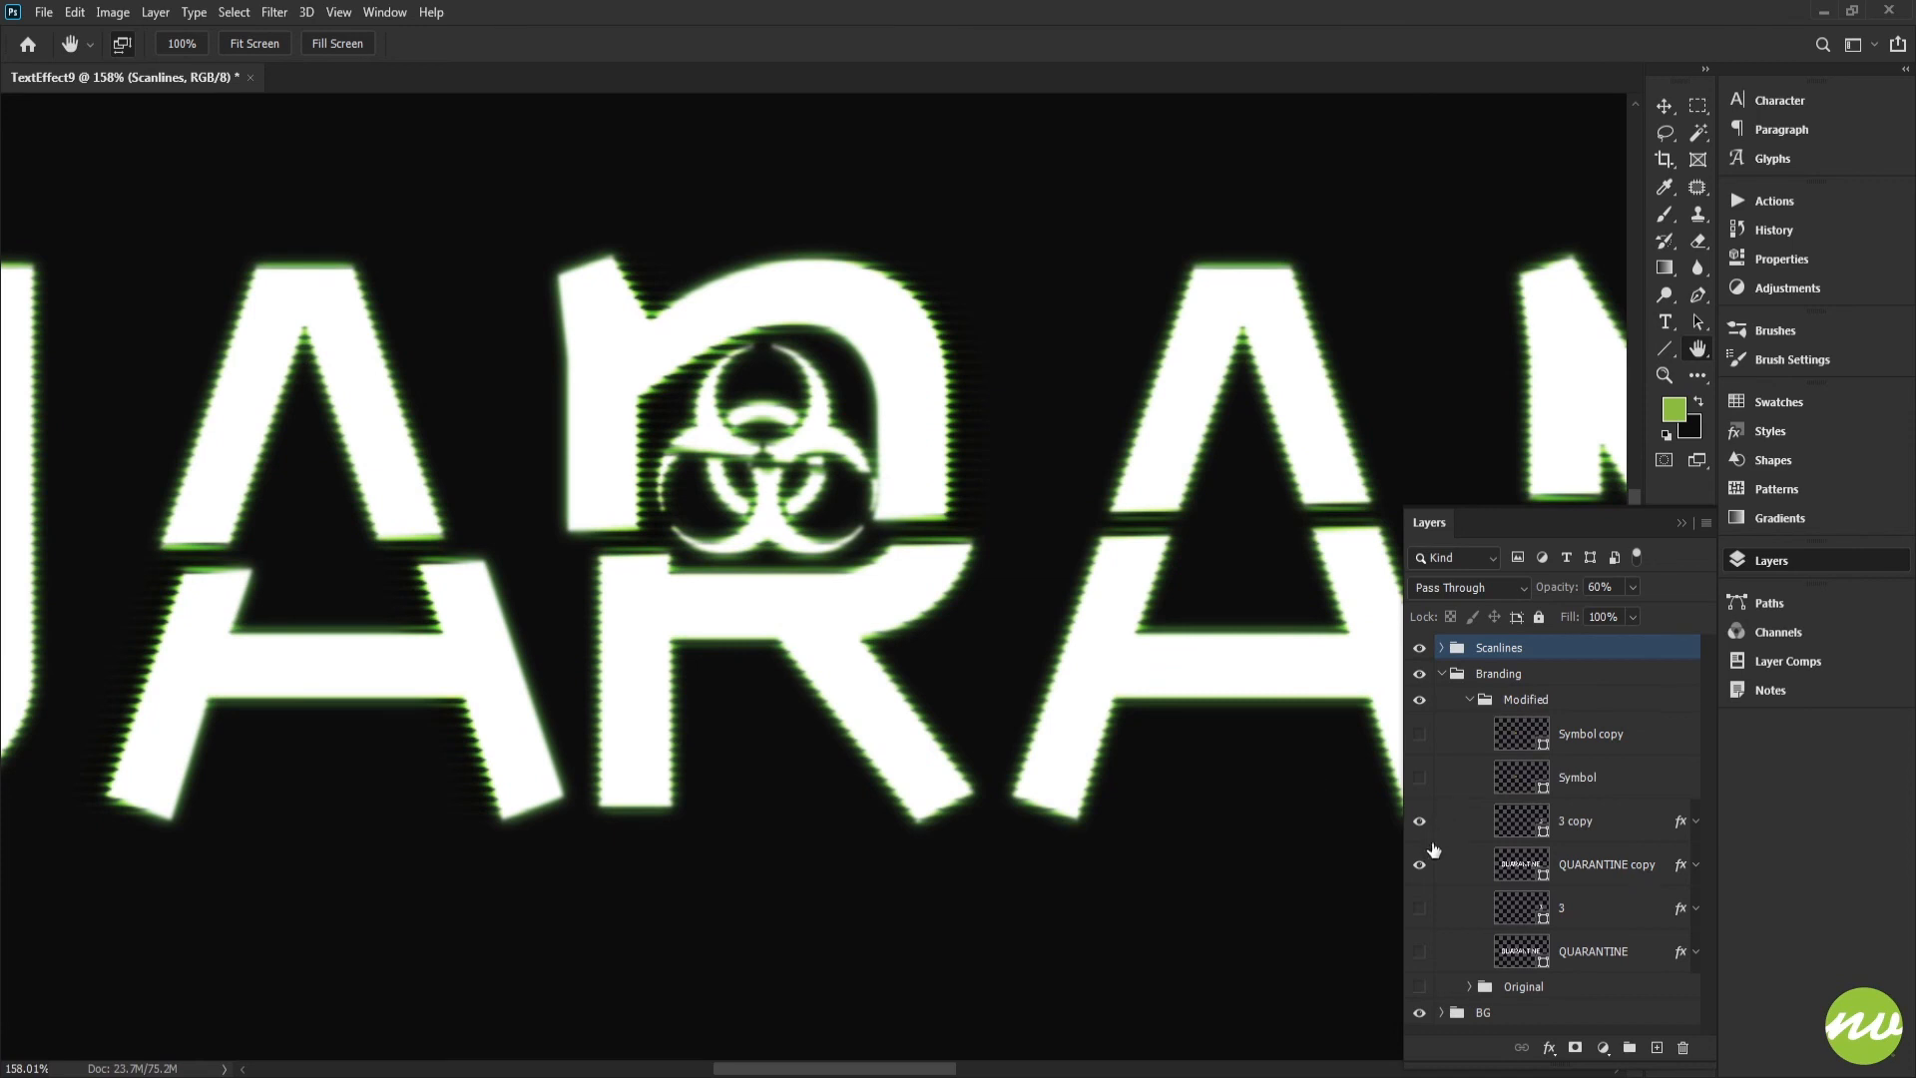
click(1420, 788)
click(1419, 788)
click(1420, 751)
click(1420, 751)
Select the biohazard symbol's path components within the QUARANTINE copy layer and nudge them a few pixels left inside the R.
click(1502, 862)
key(u)
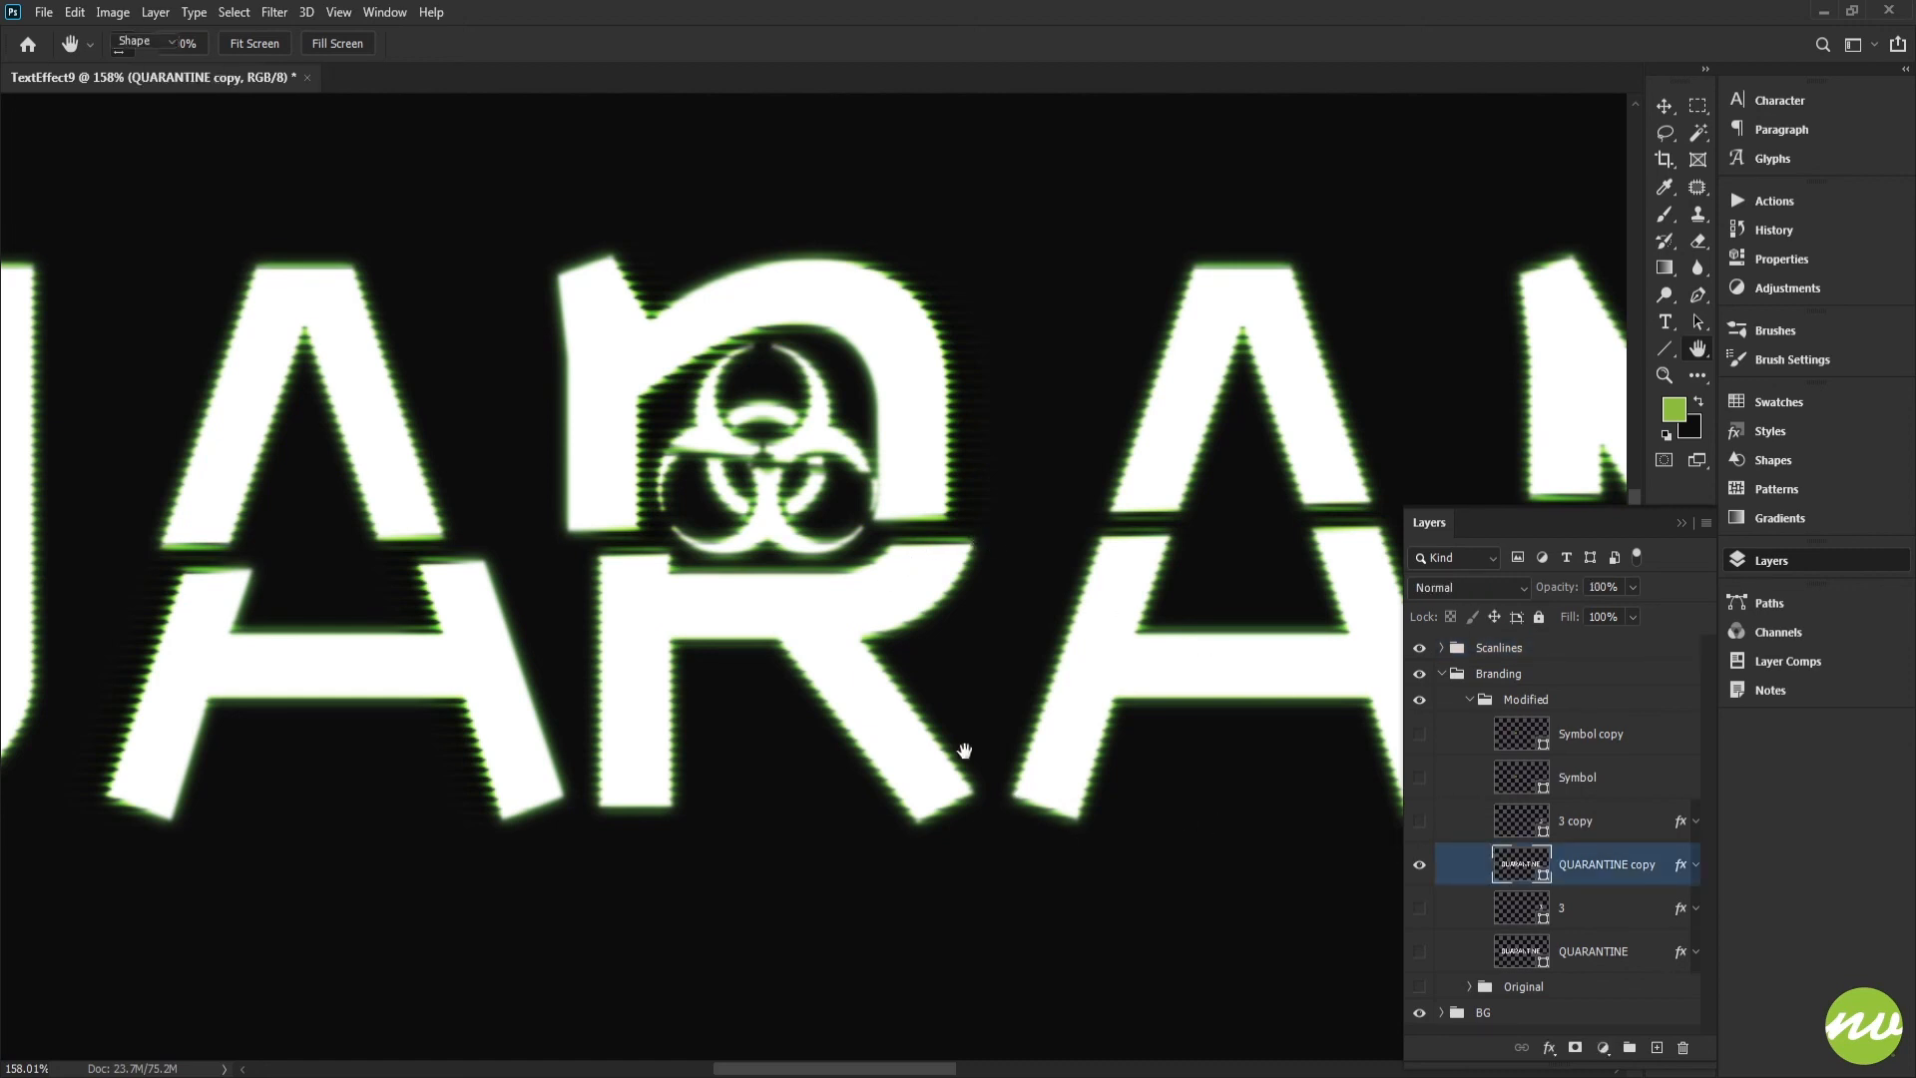
scroll(833, 569, up, 2)
scroll(833, 569, up, 1)
ctrl+click(641, 349)
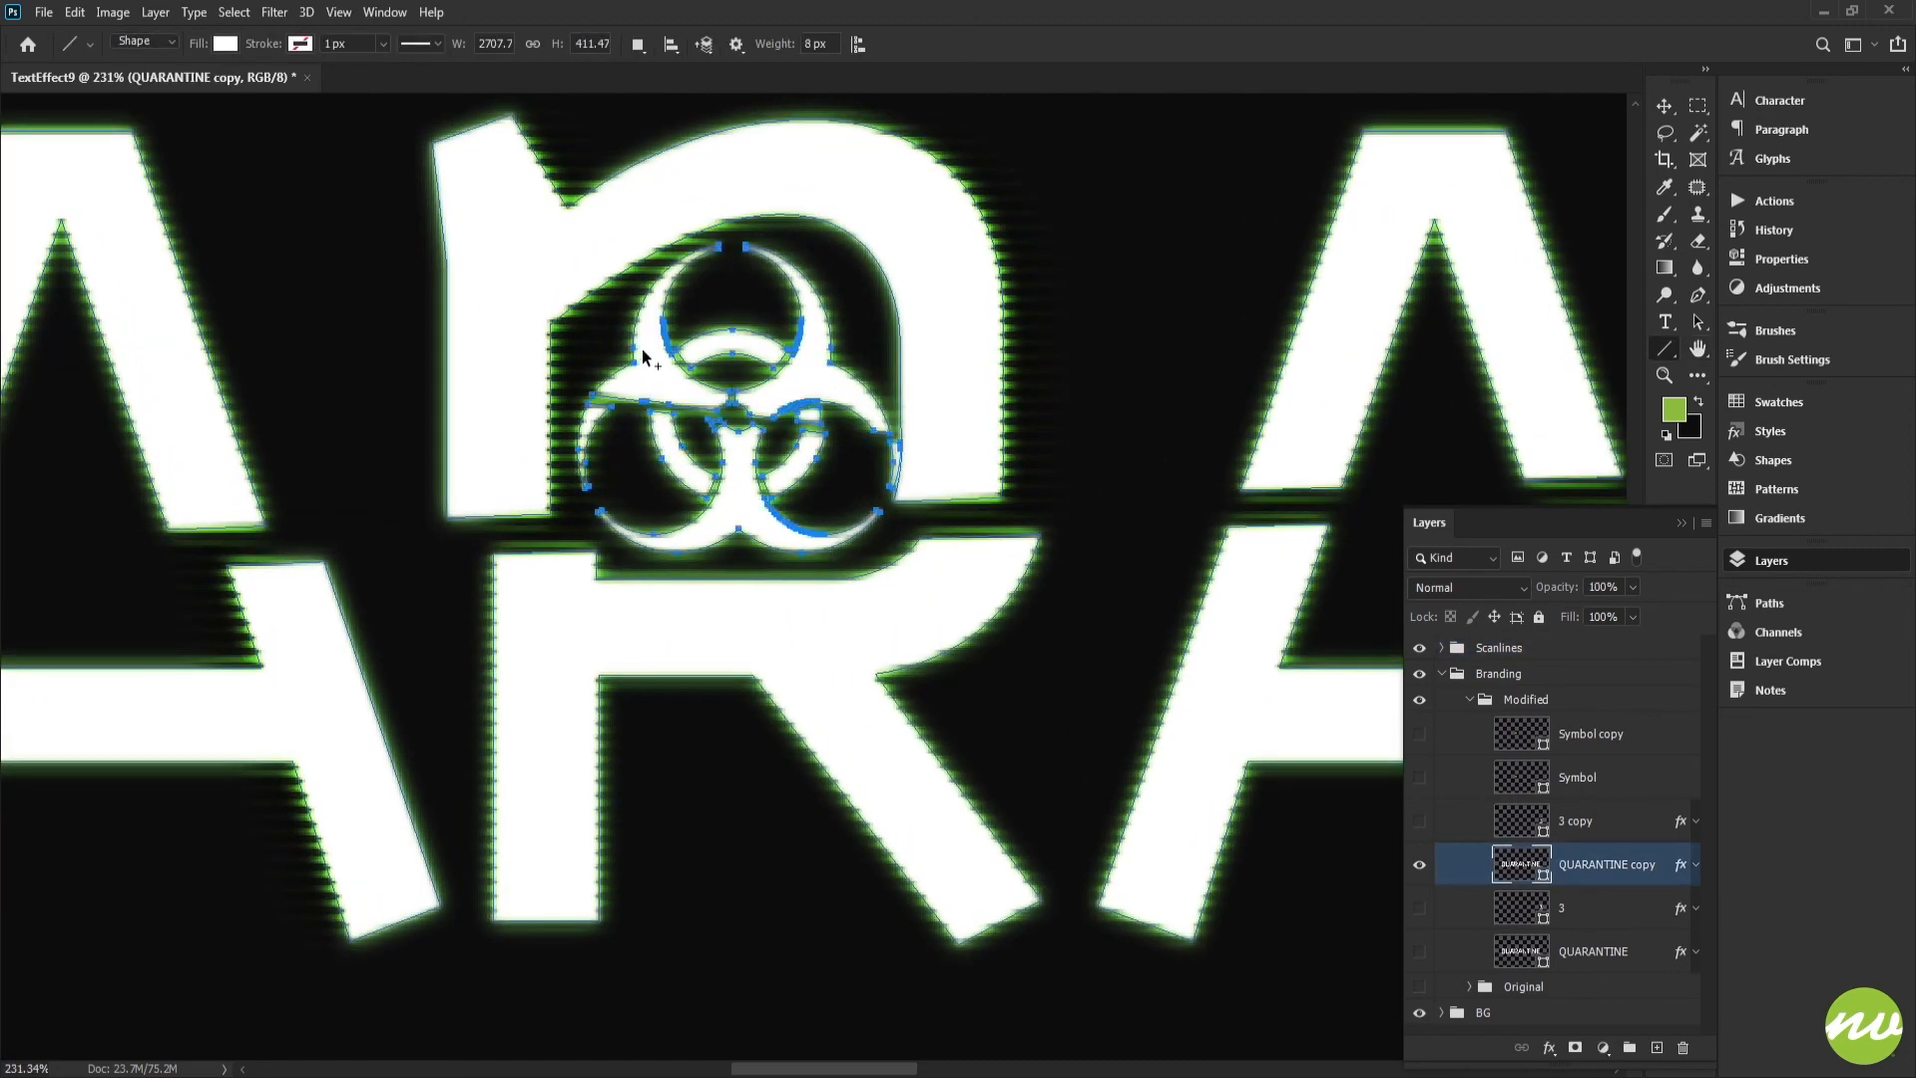
key(Left)
key(Left)
key(Left)
key(Left)
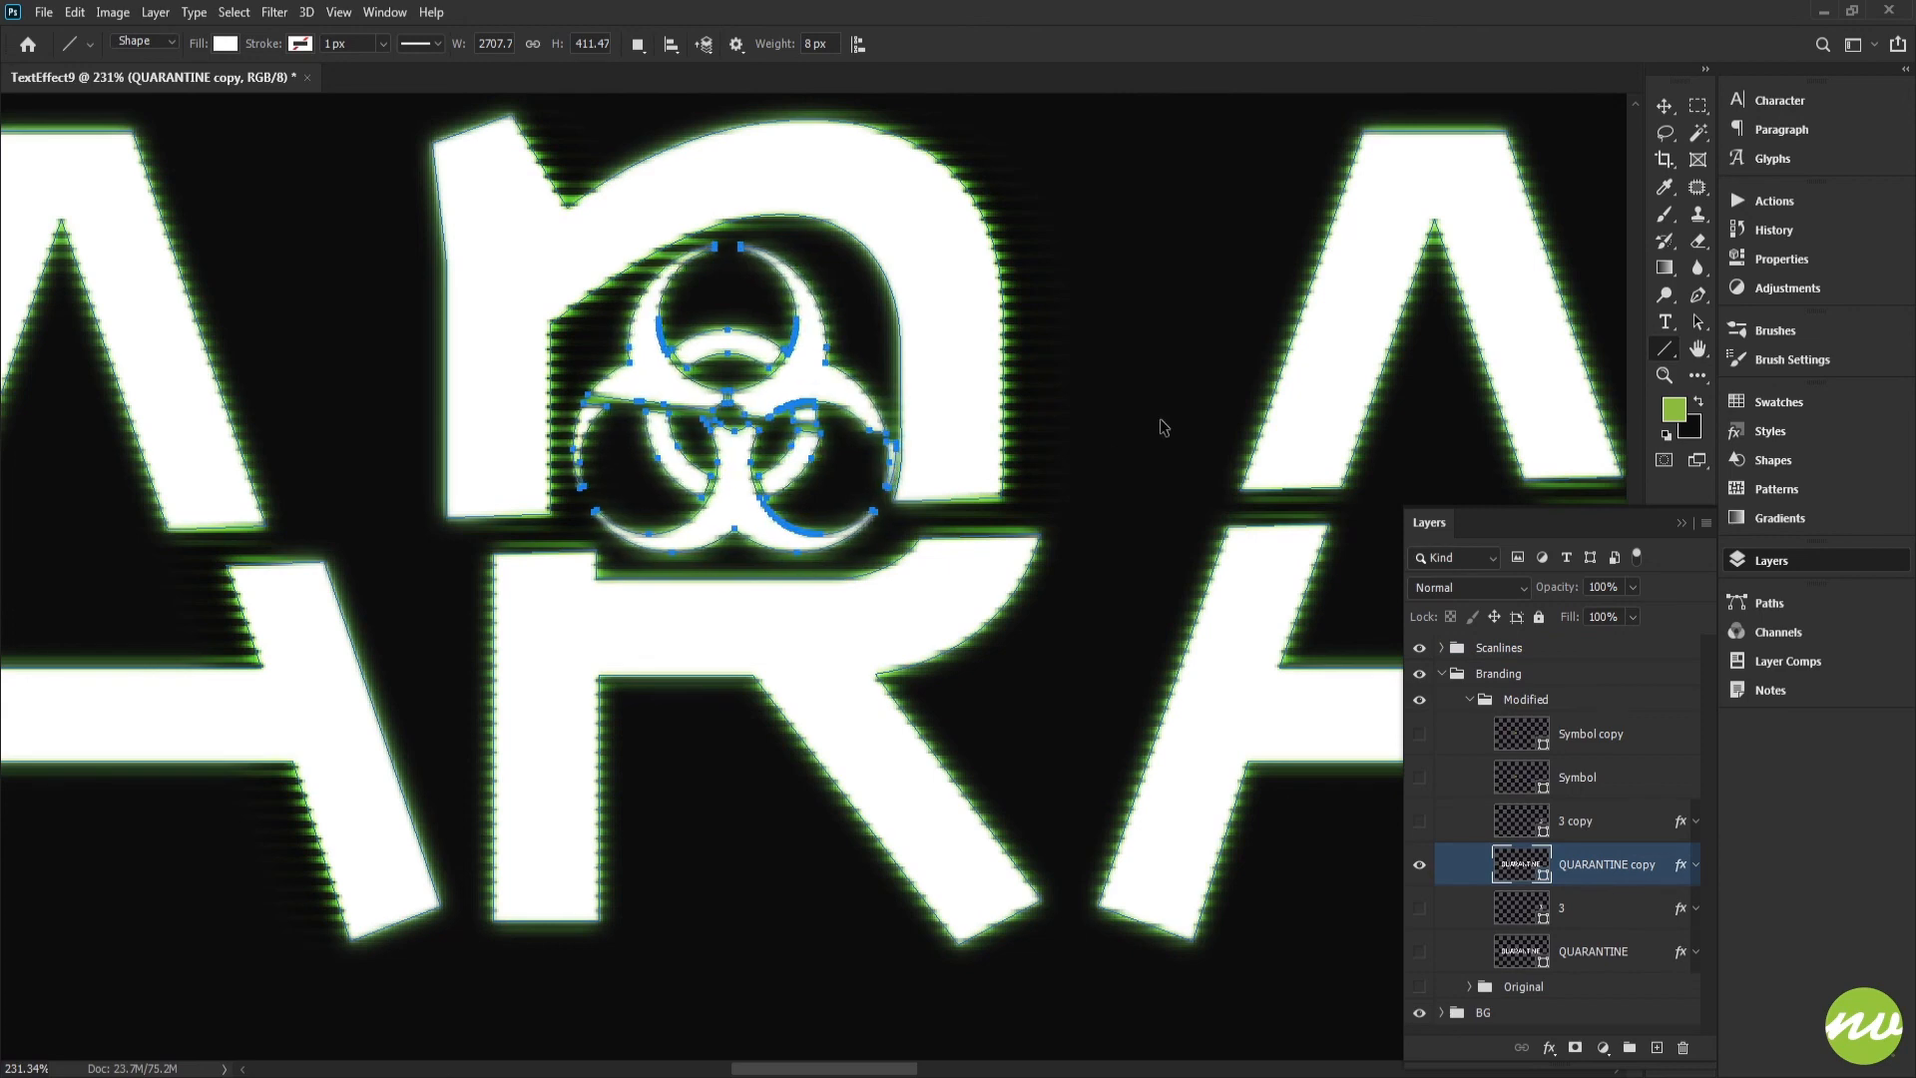
key(Left)
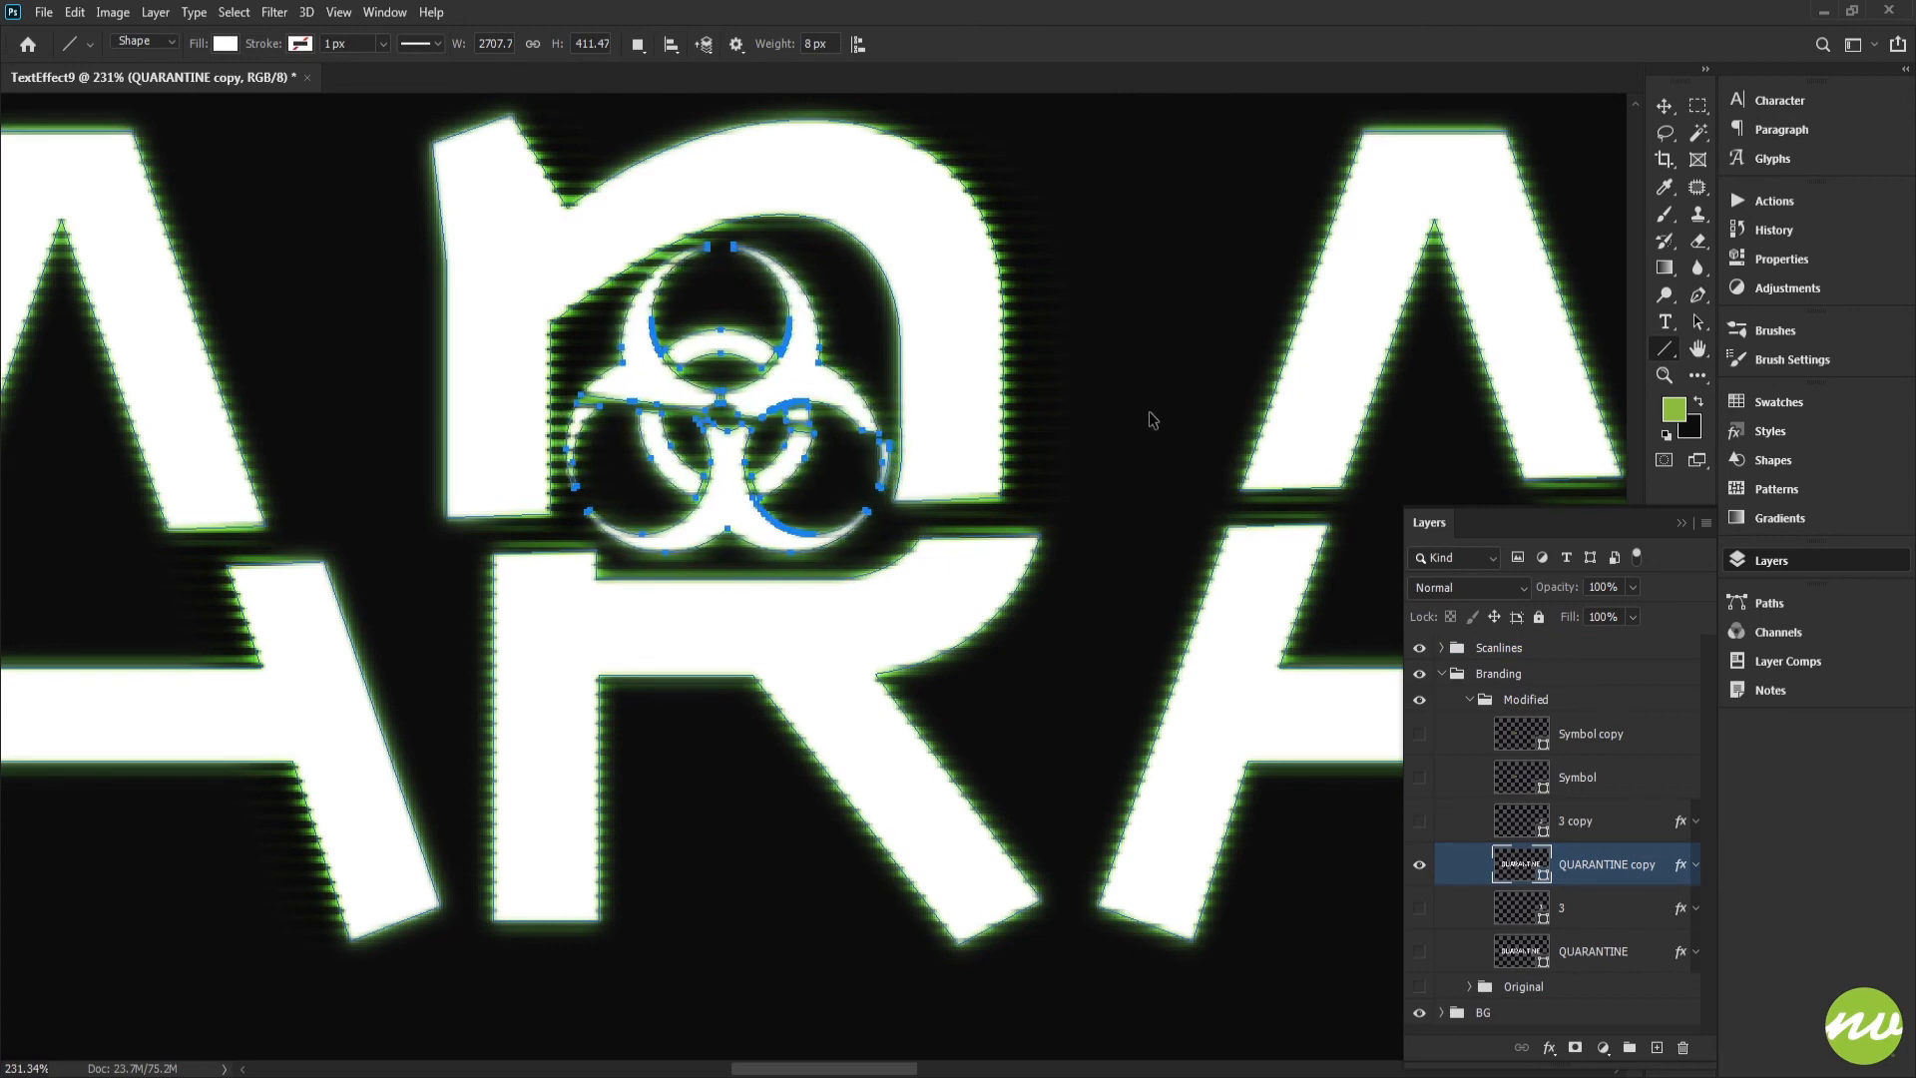
key(Return)
scroll(1134, 399, down, 3)
scroll(1125, 458, down, 1)
scroll(1003, 443, up, 4)
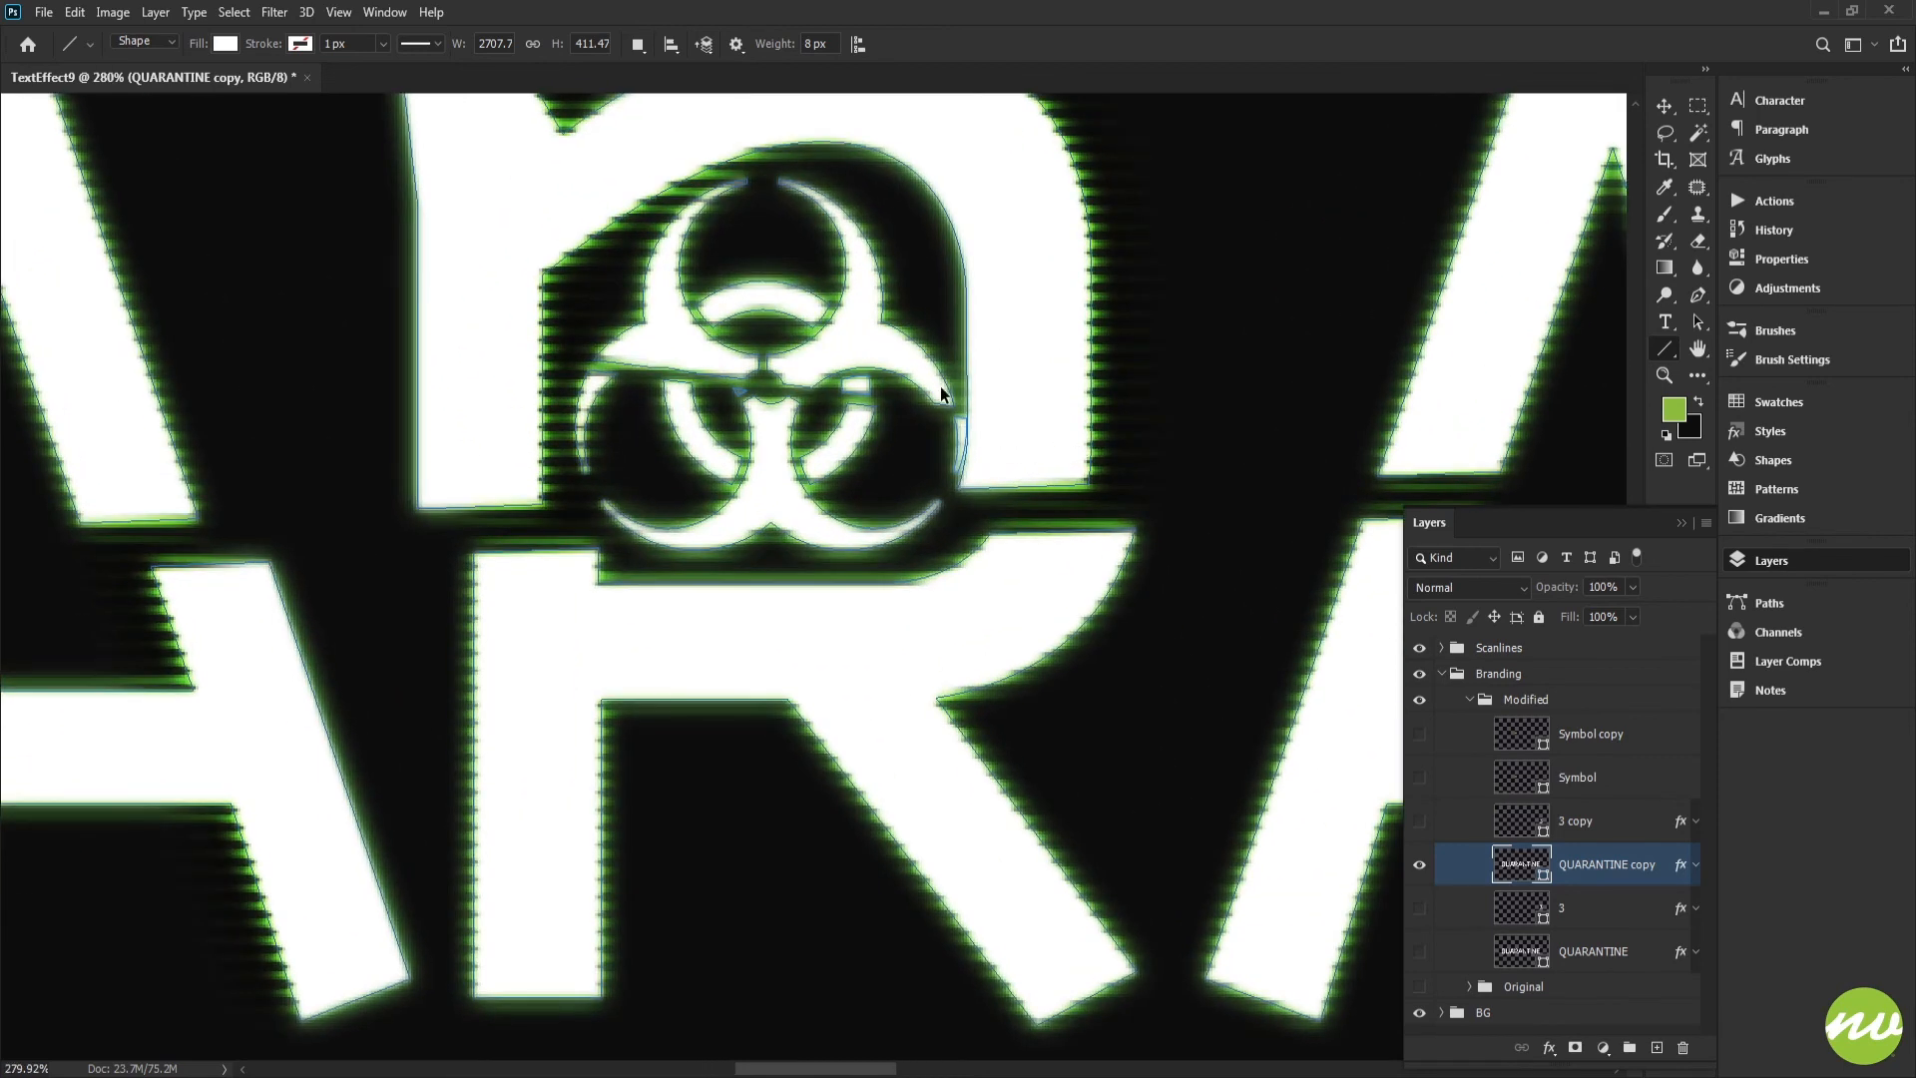
Reselect the biohazard symbol's path components in the QUARANTINE copy layer and shift them further left to balance them inside the R.
ctrl+click(874, 357)
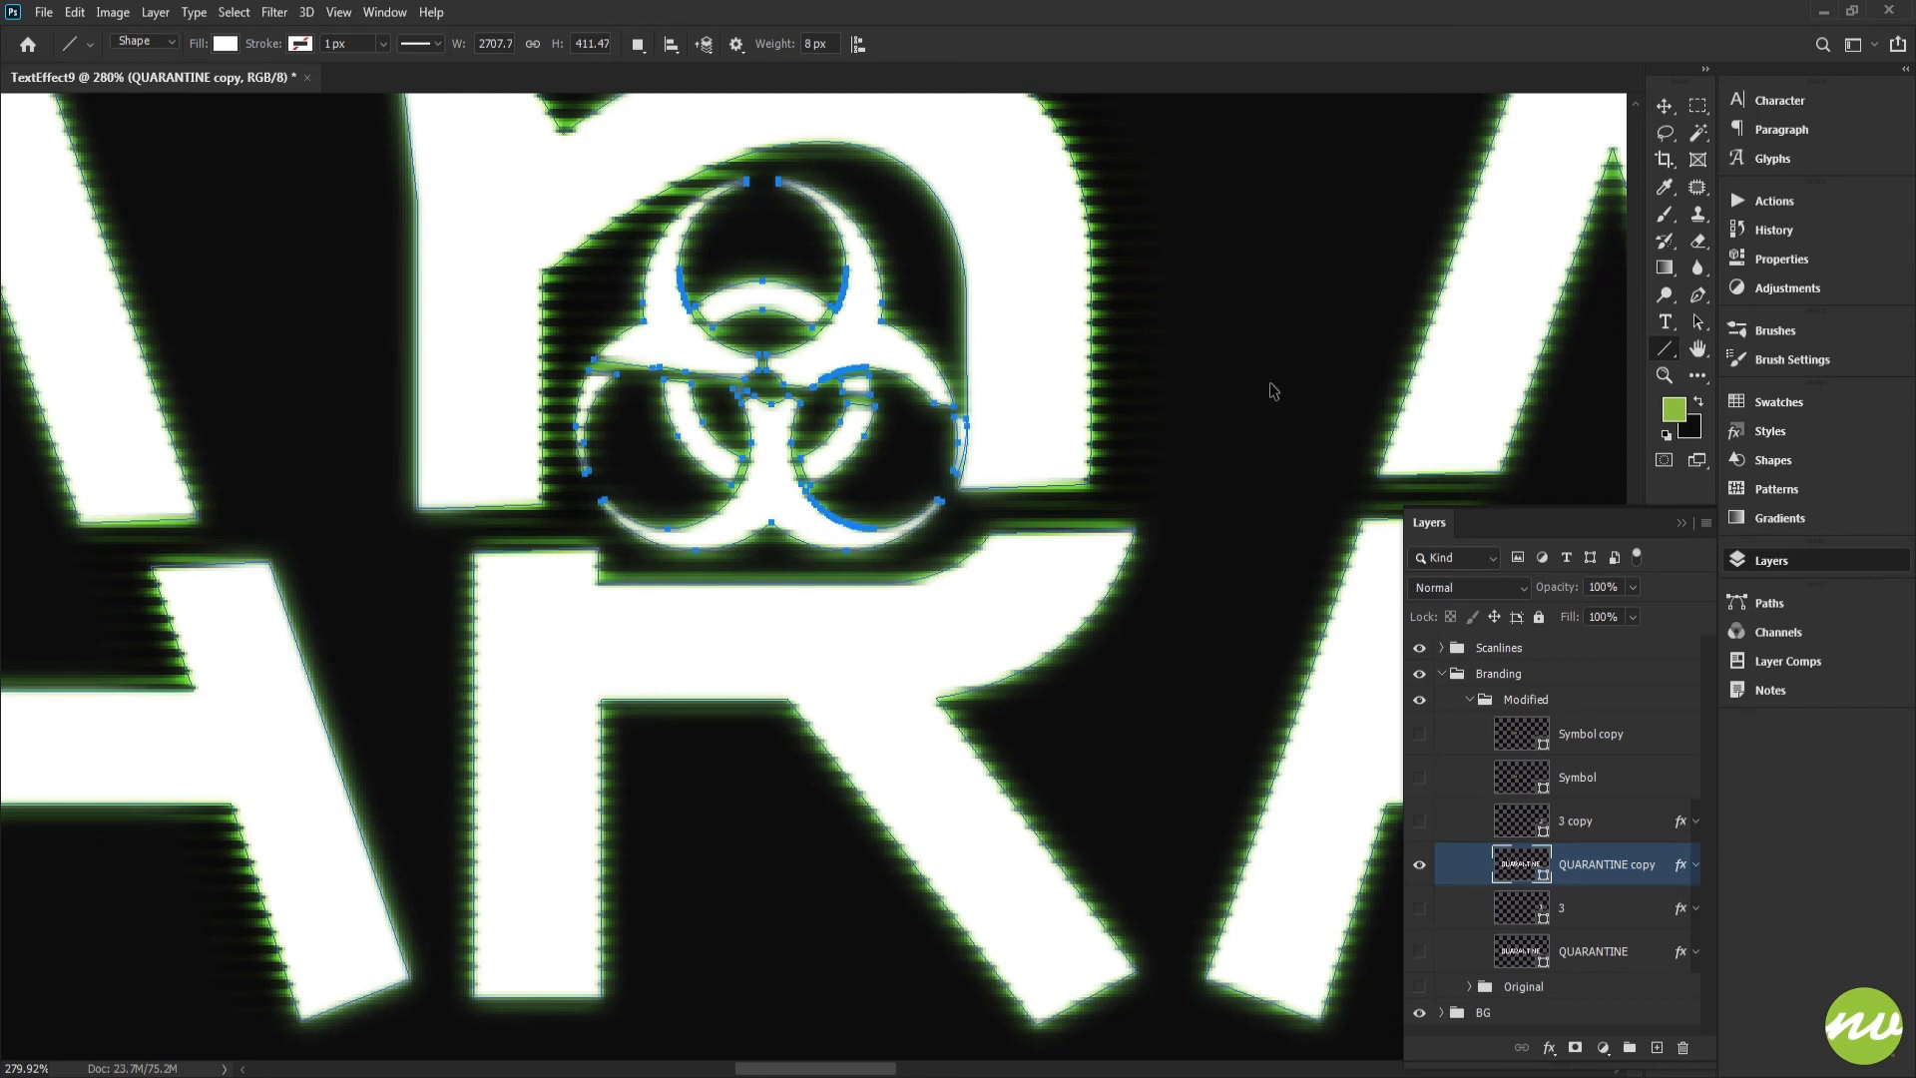
key(Left)
key(Left)
key(Left)
key(Left)
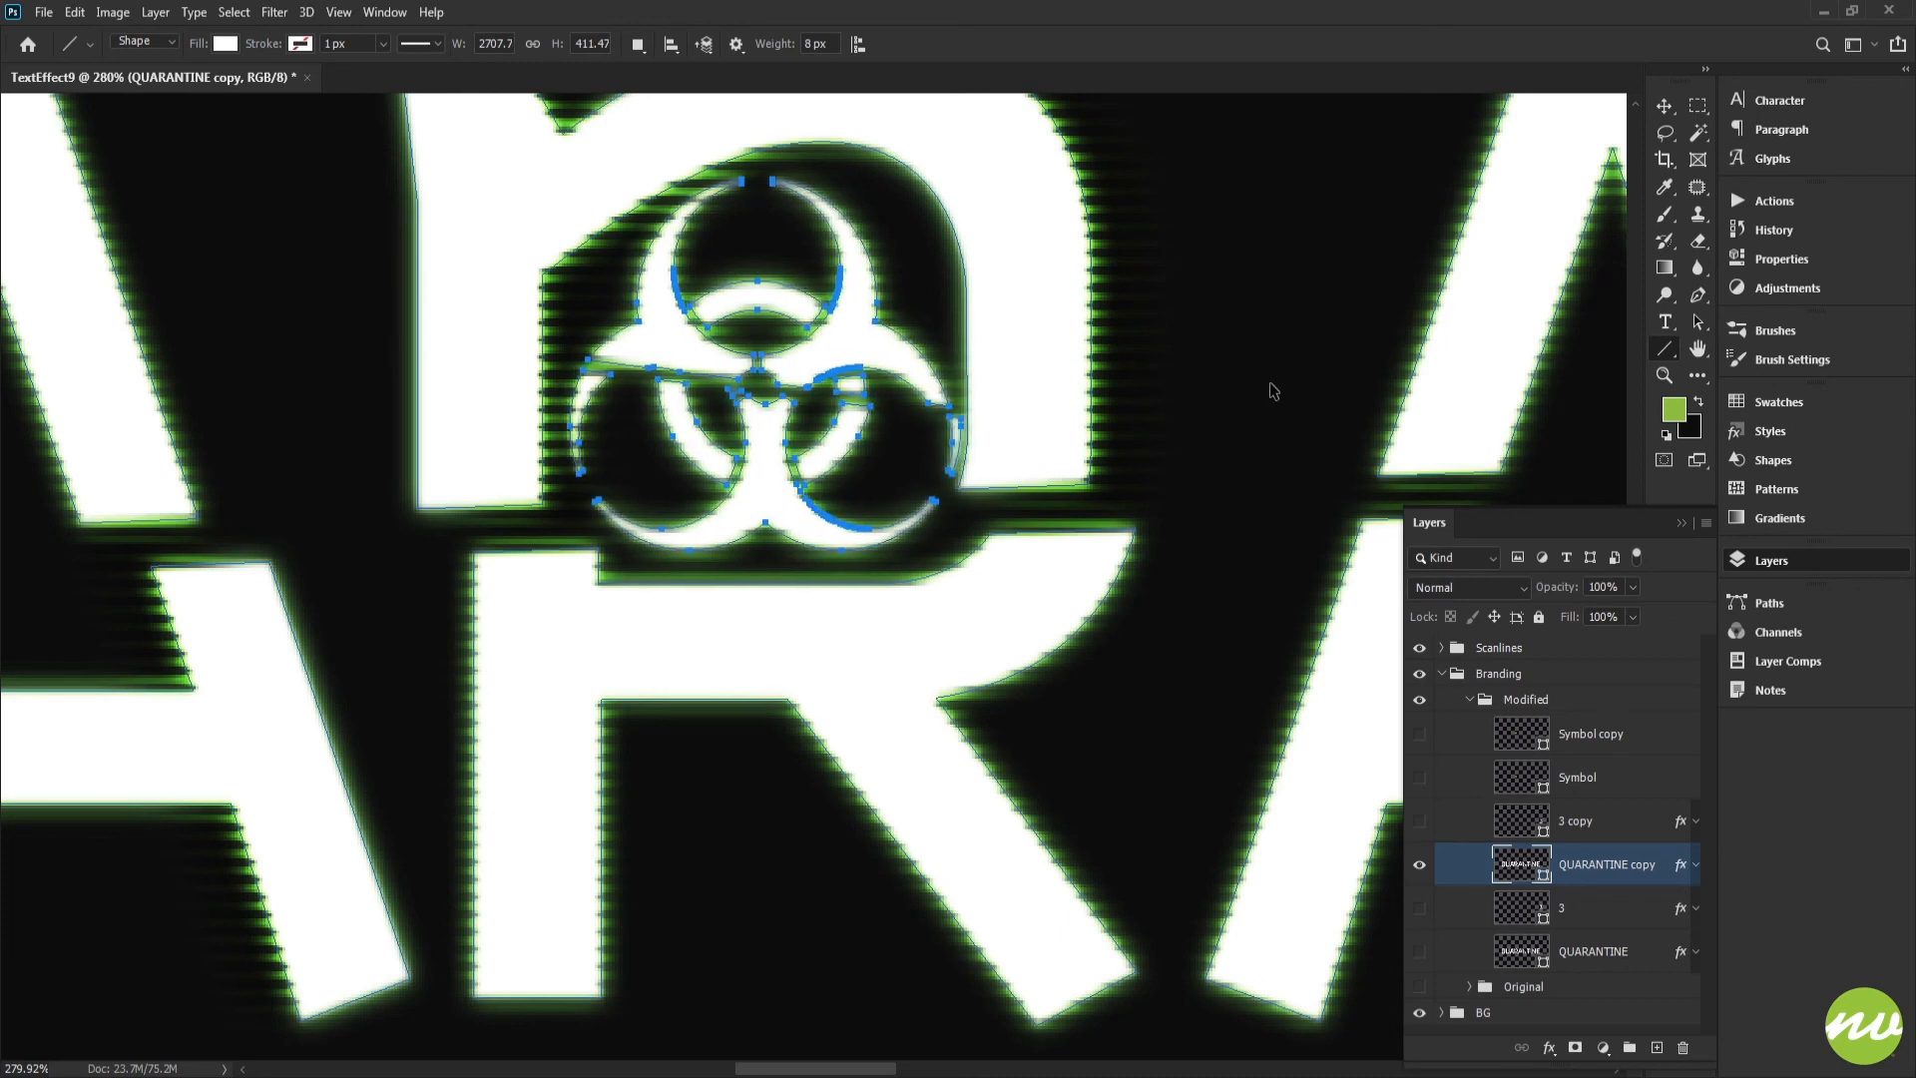
key(Left)
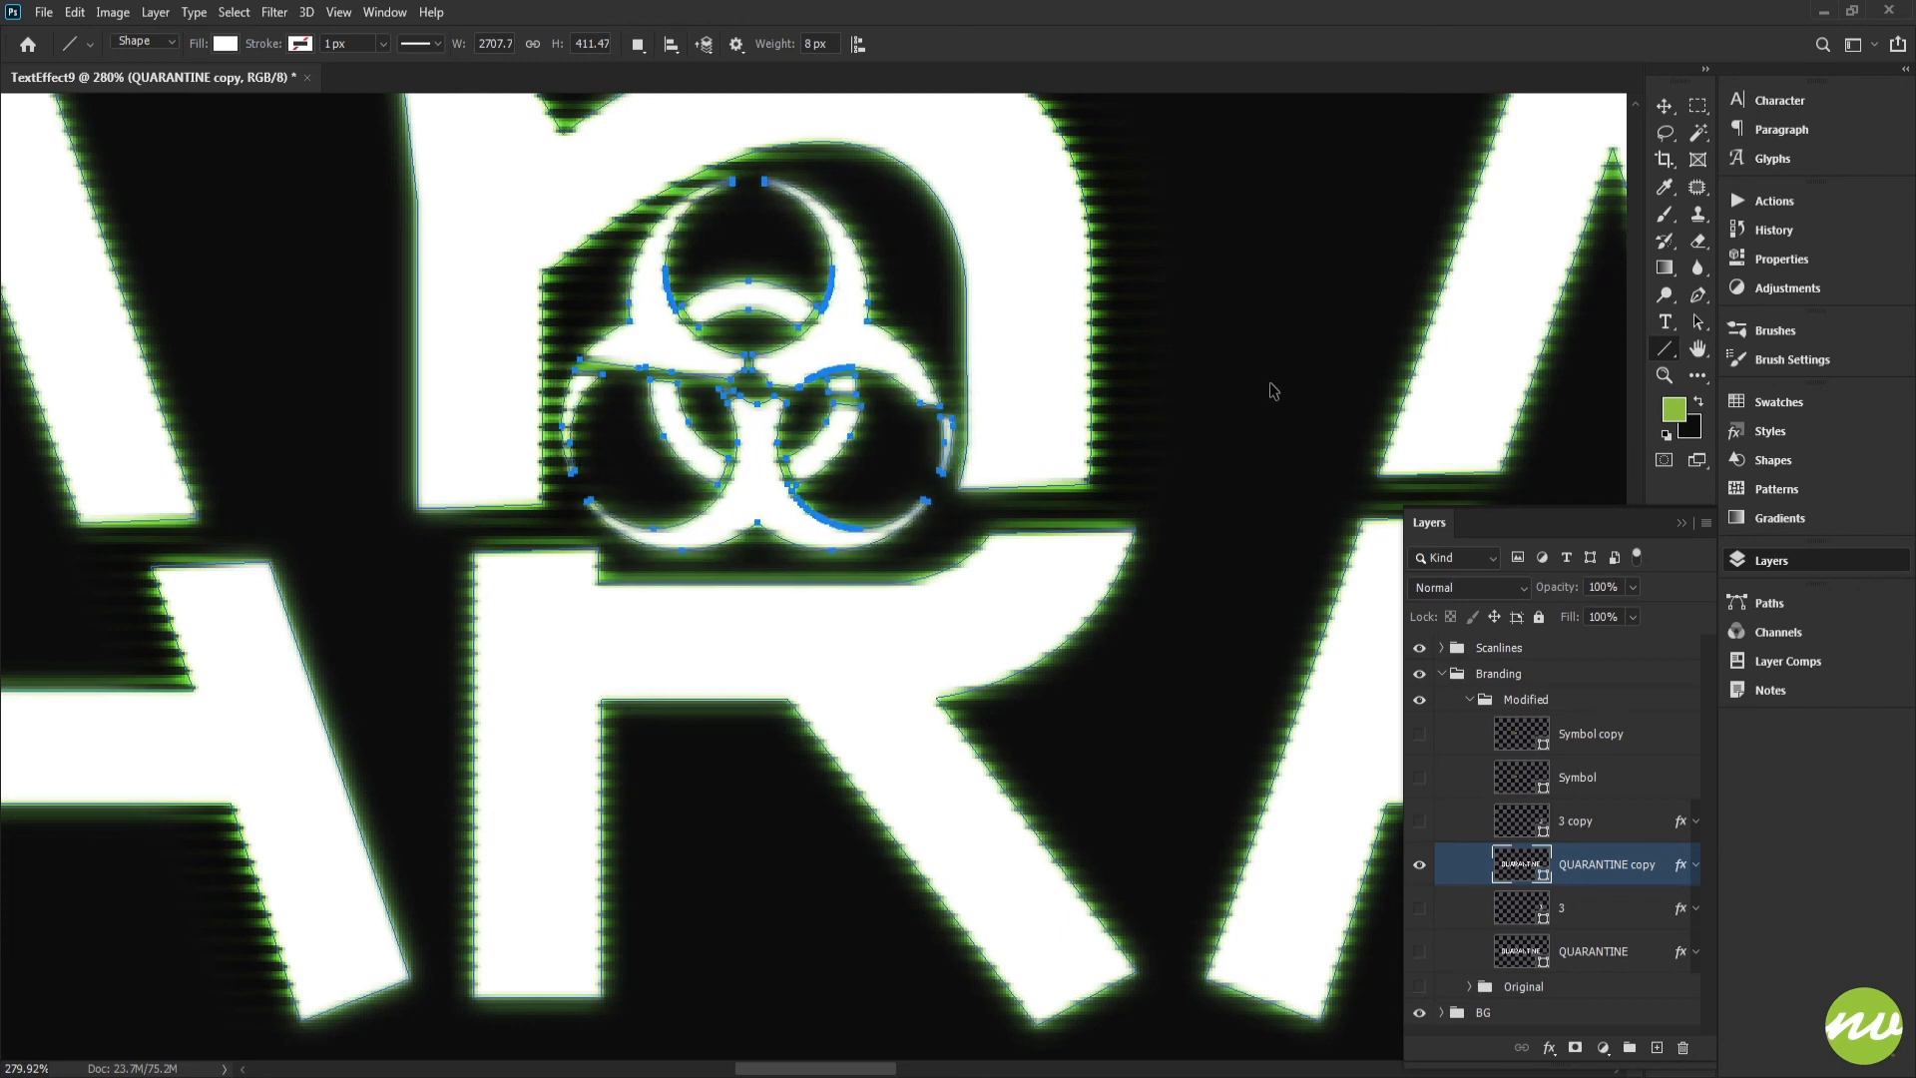
key(Left)
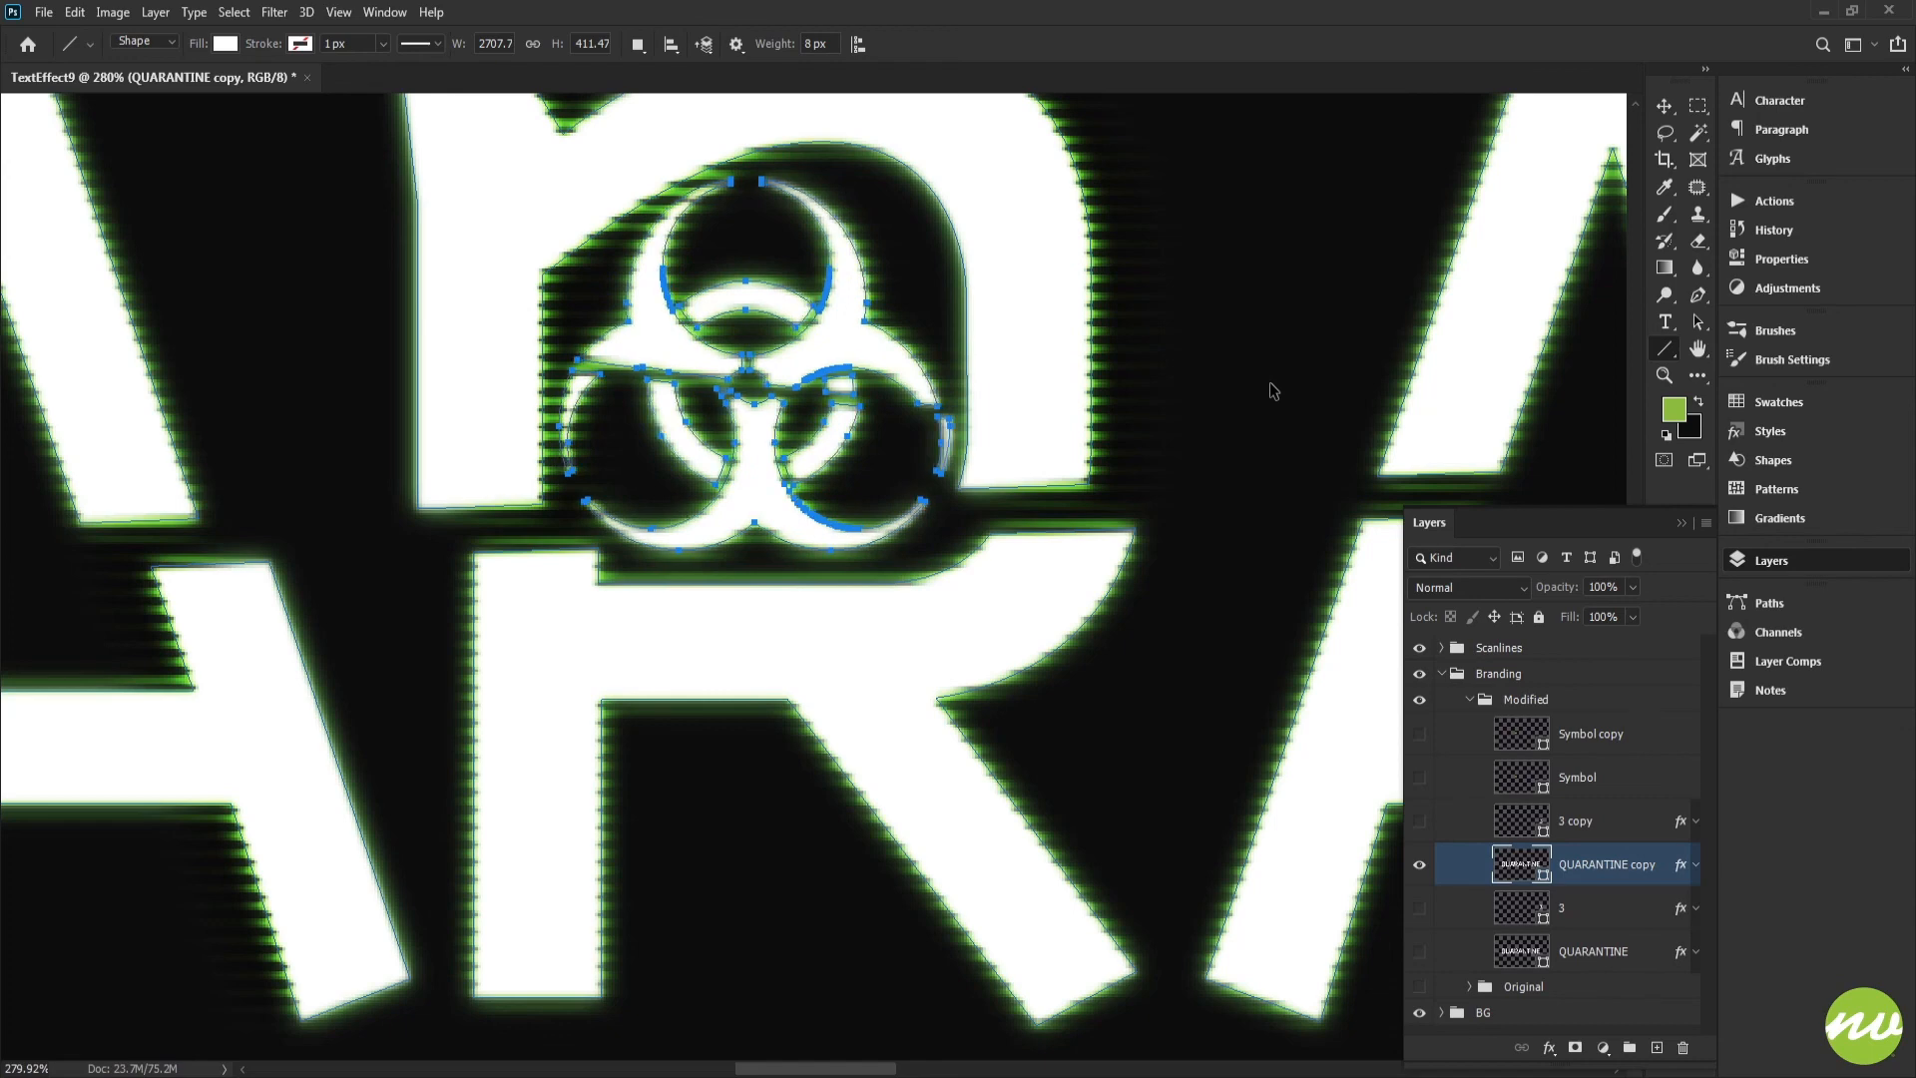
key(Return)
drag(1015, 511, 838, 471)
key(h)
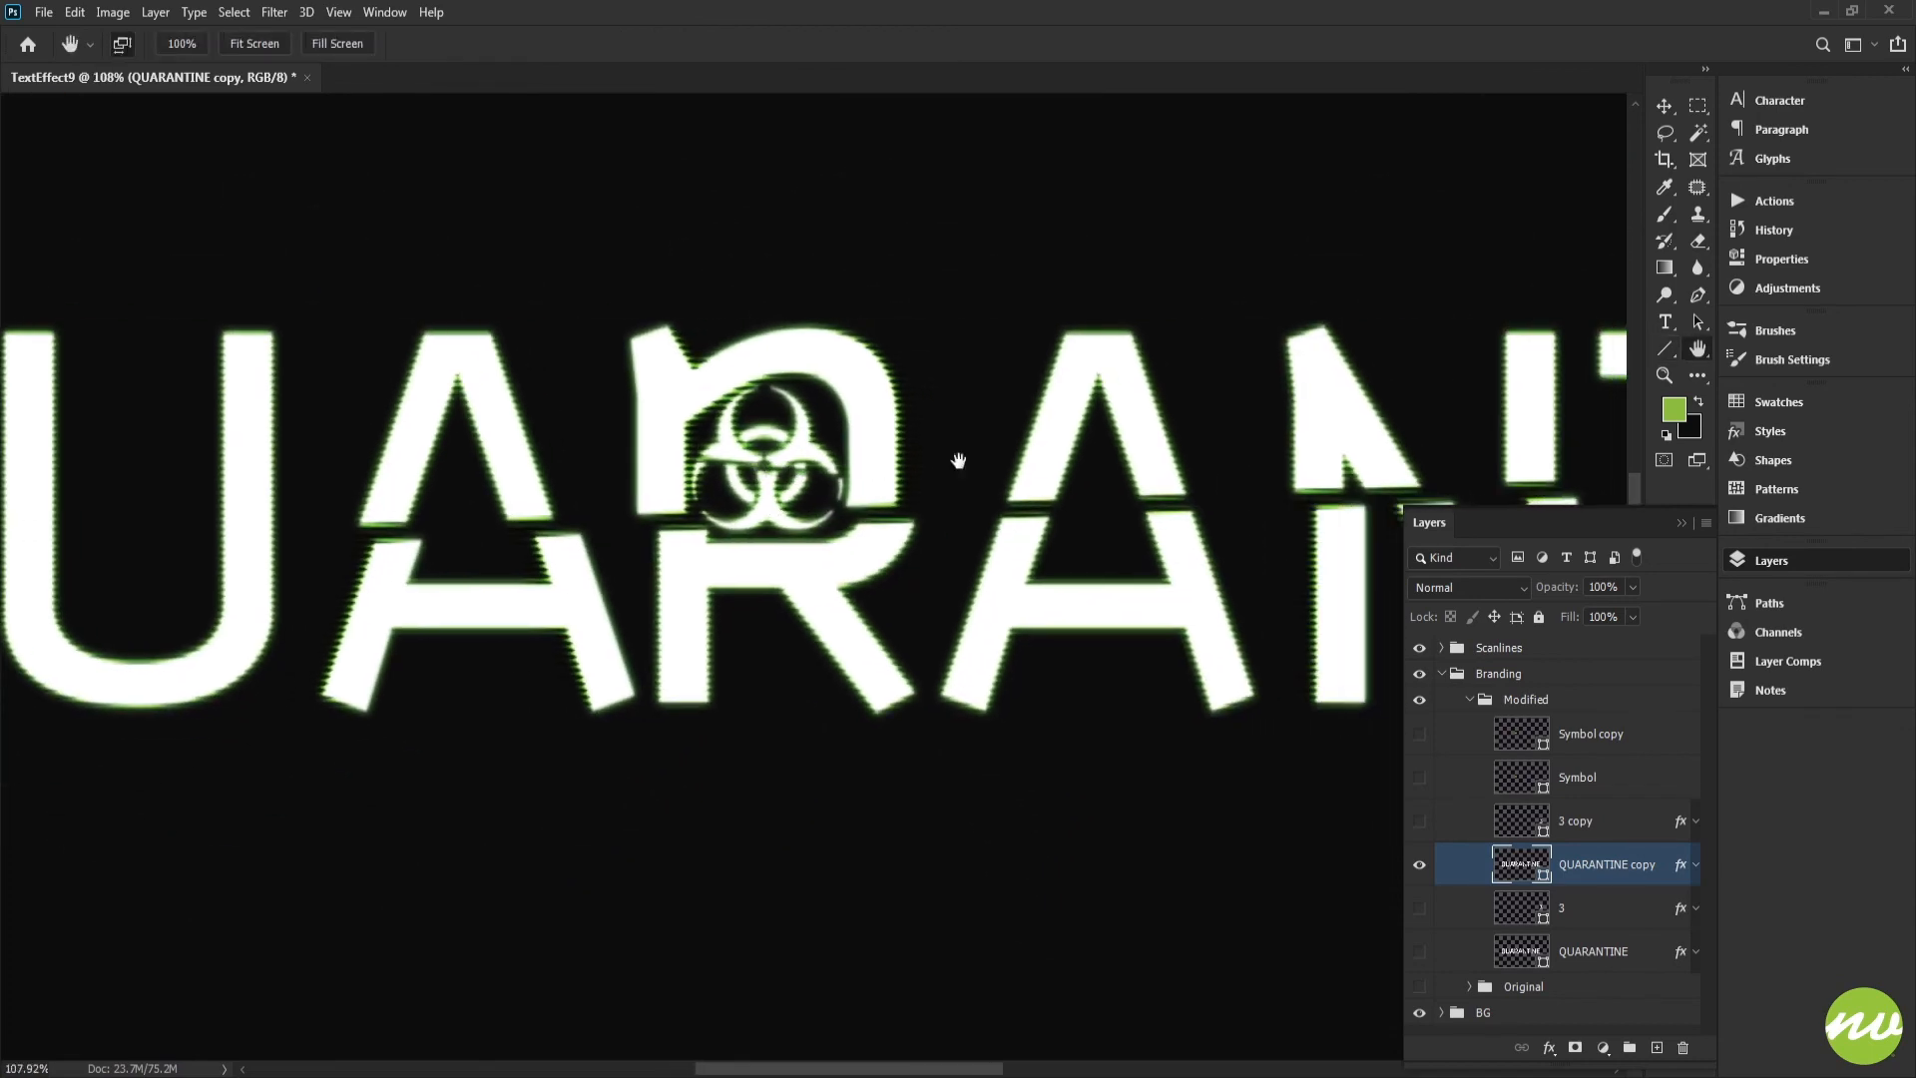
Inspect the Scanlines layer mask around the symbol, both in isolation and as a red overlay, and review the lettering at 100%.
click(1442, 648)
alt+click(1564, 682)
key(ctrl+plus)
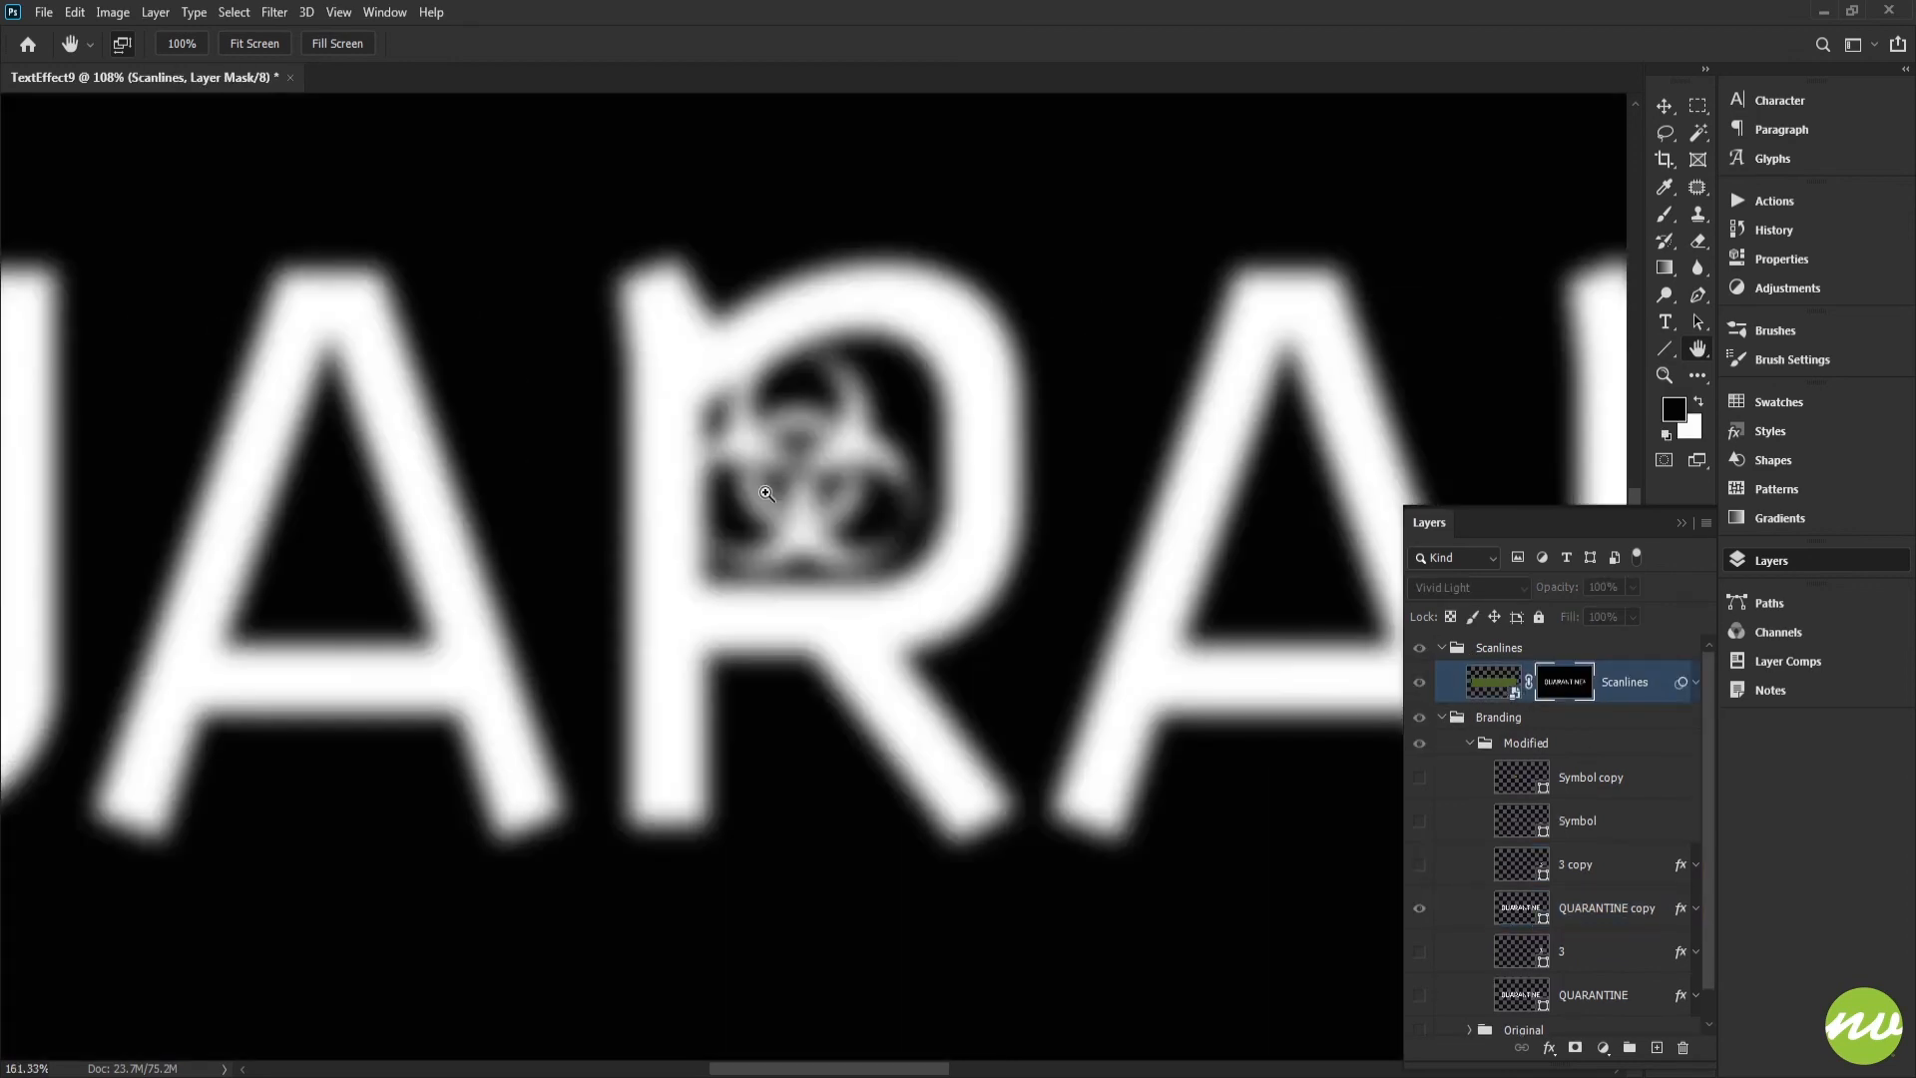
alt+click(1567, 684)
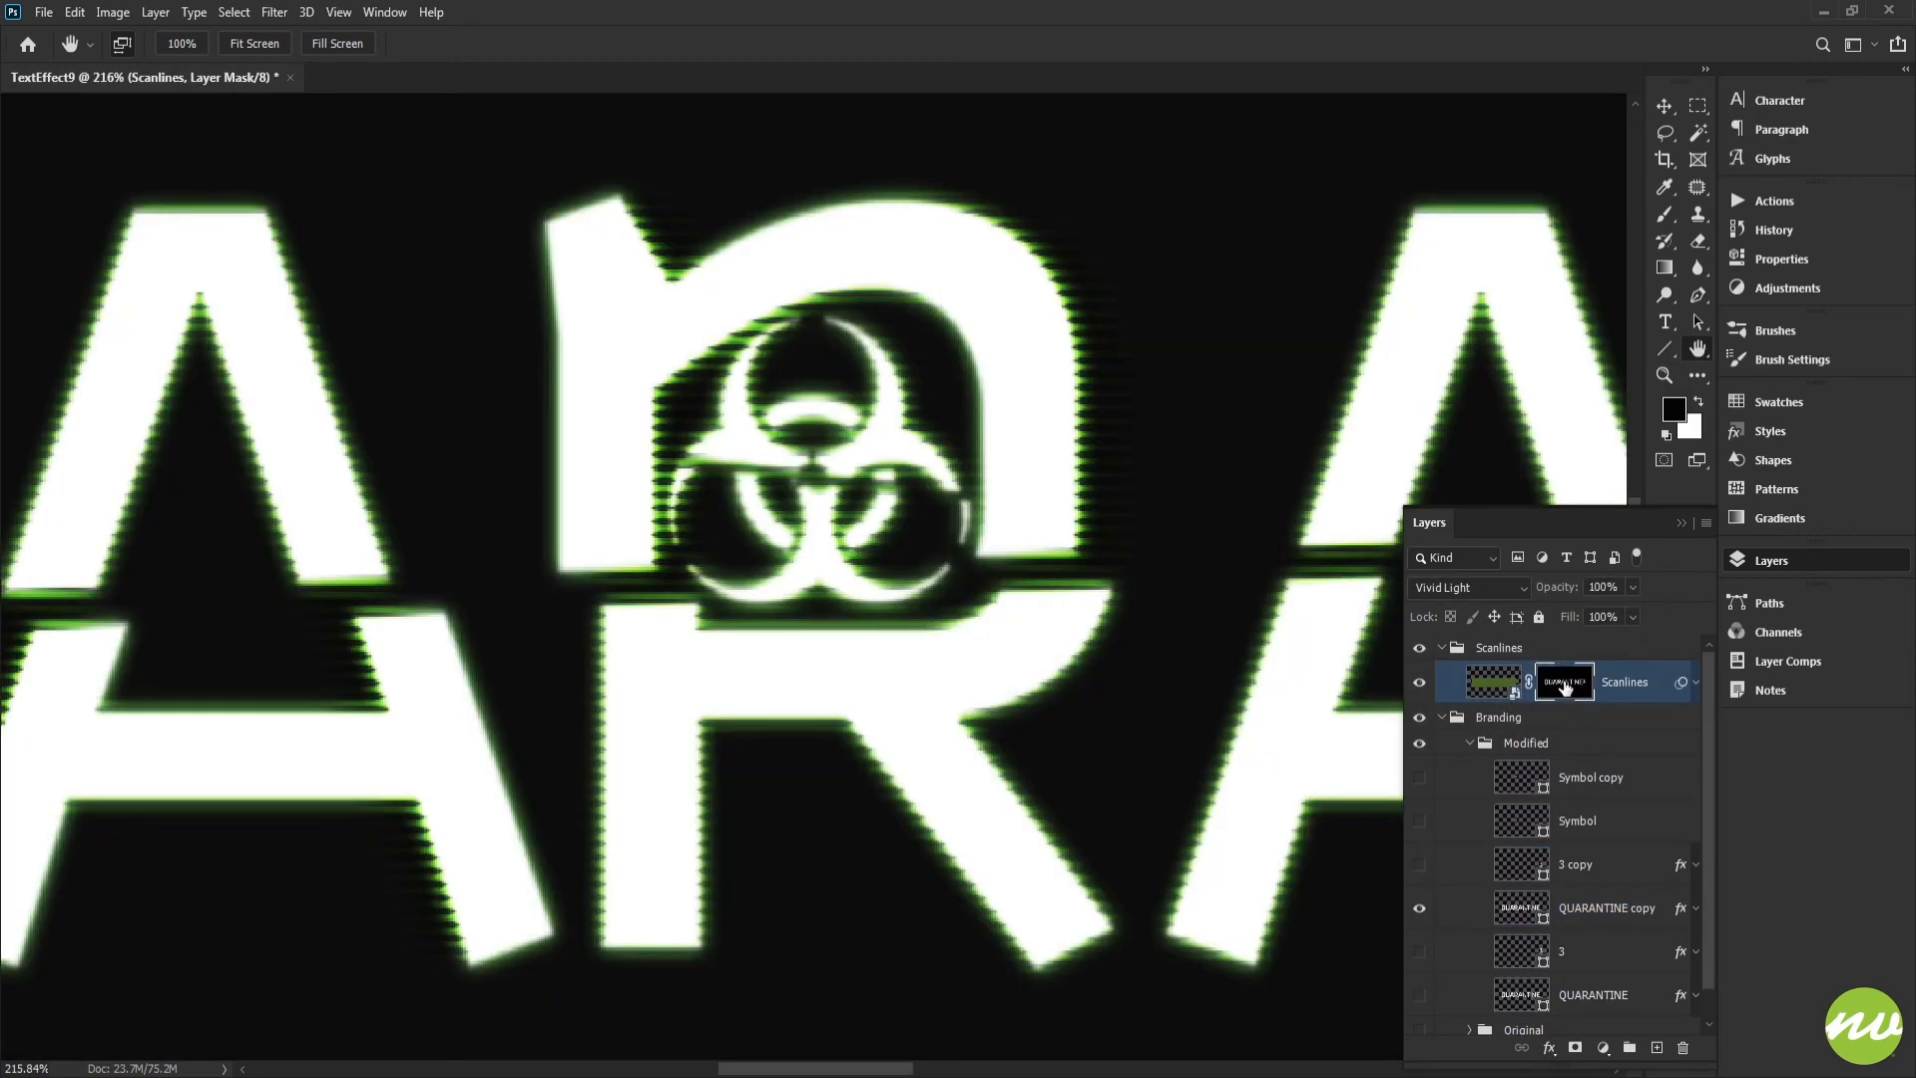
alt+shift+click(1564, 683)
drag(925, 522, 955, 444)
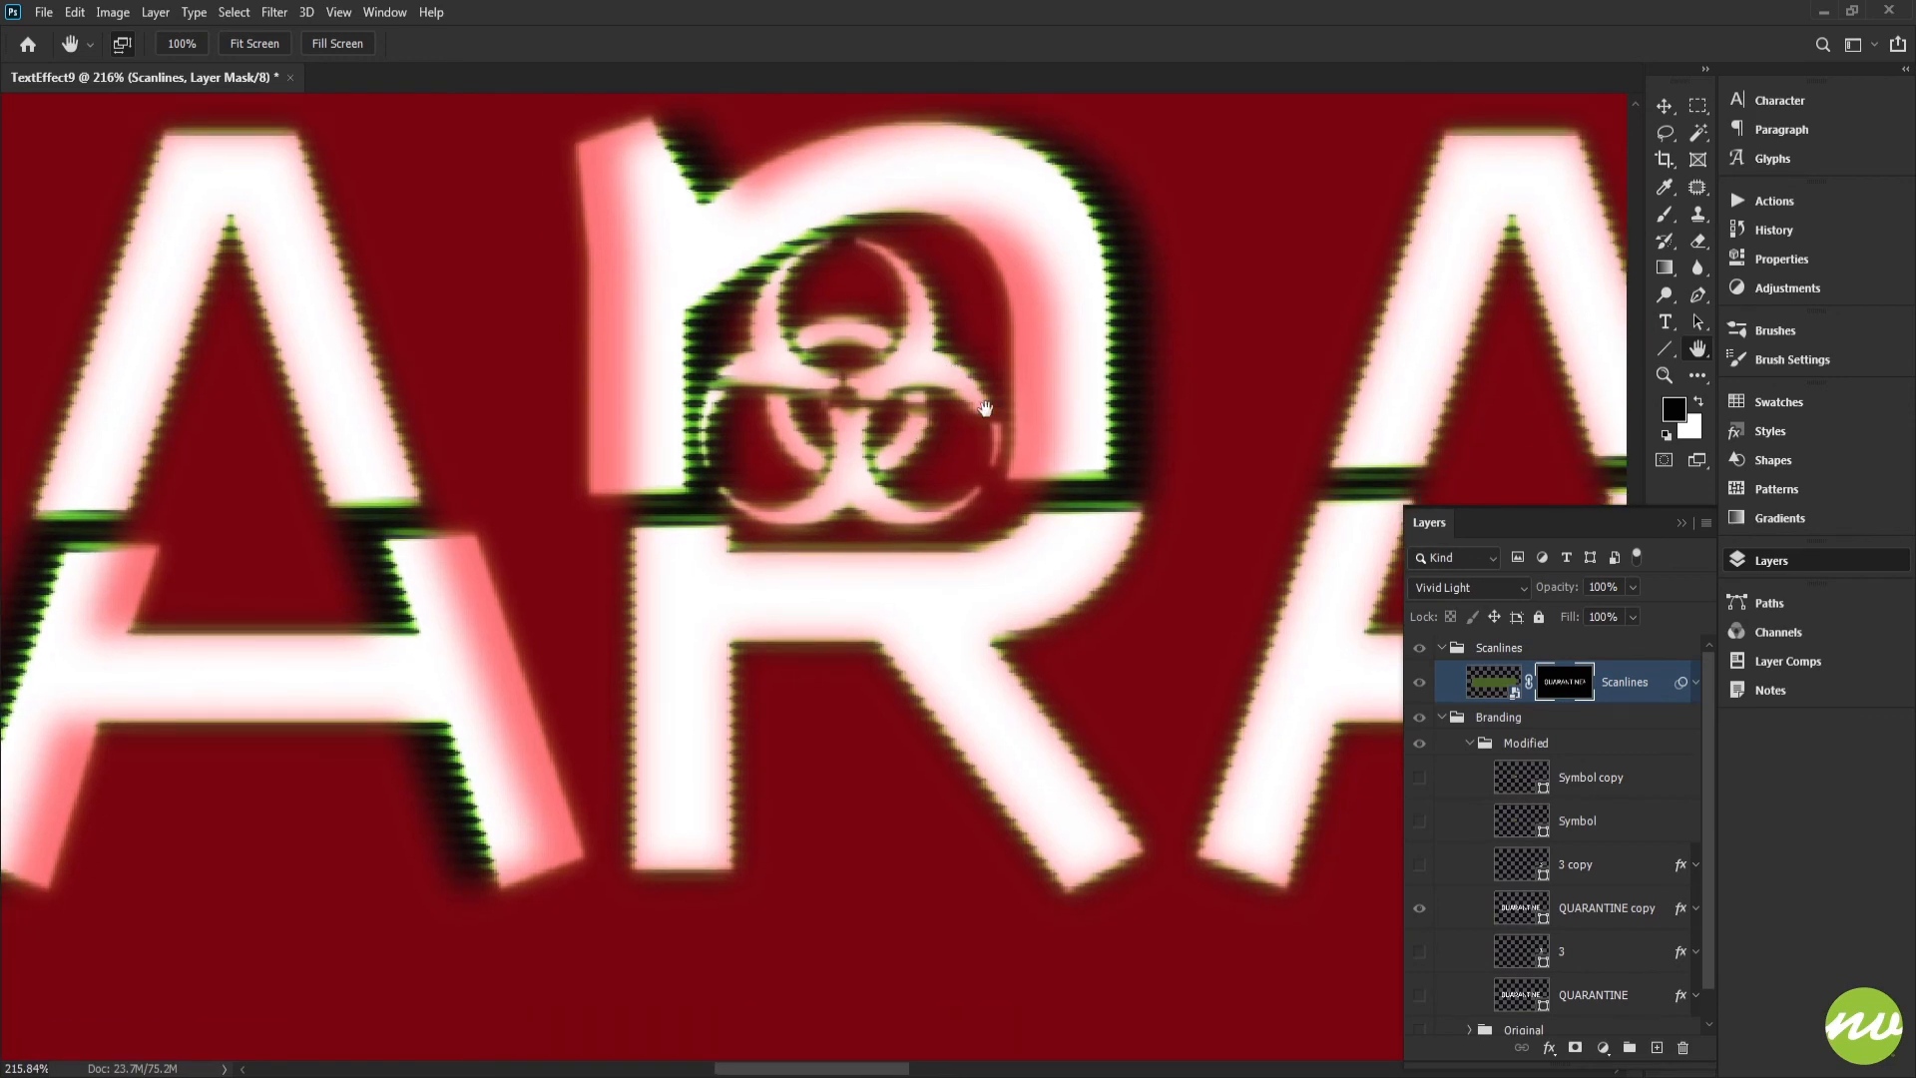
alt+shift+click(1567, 687)
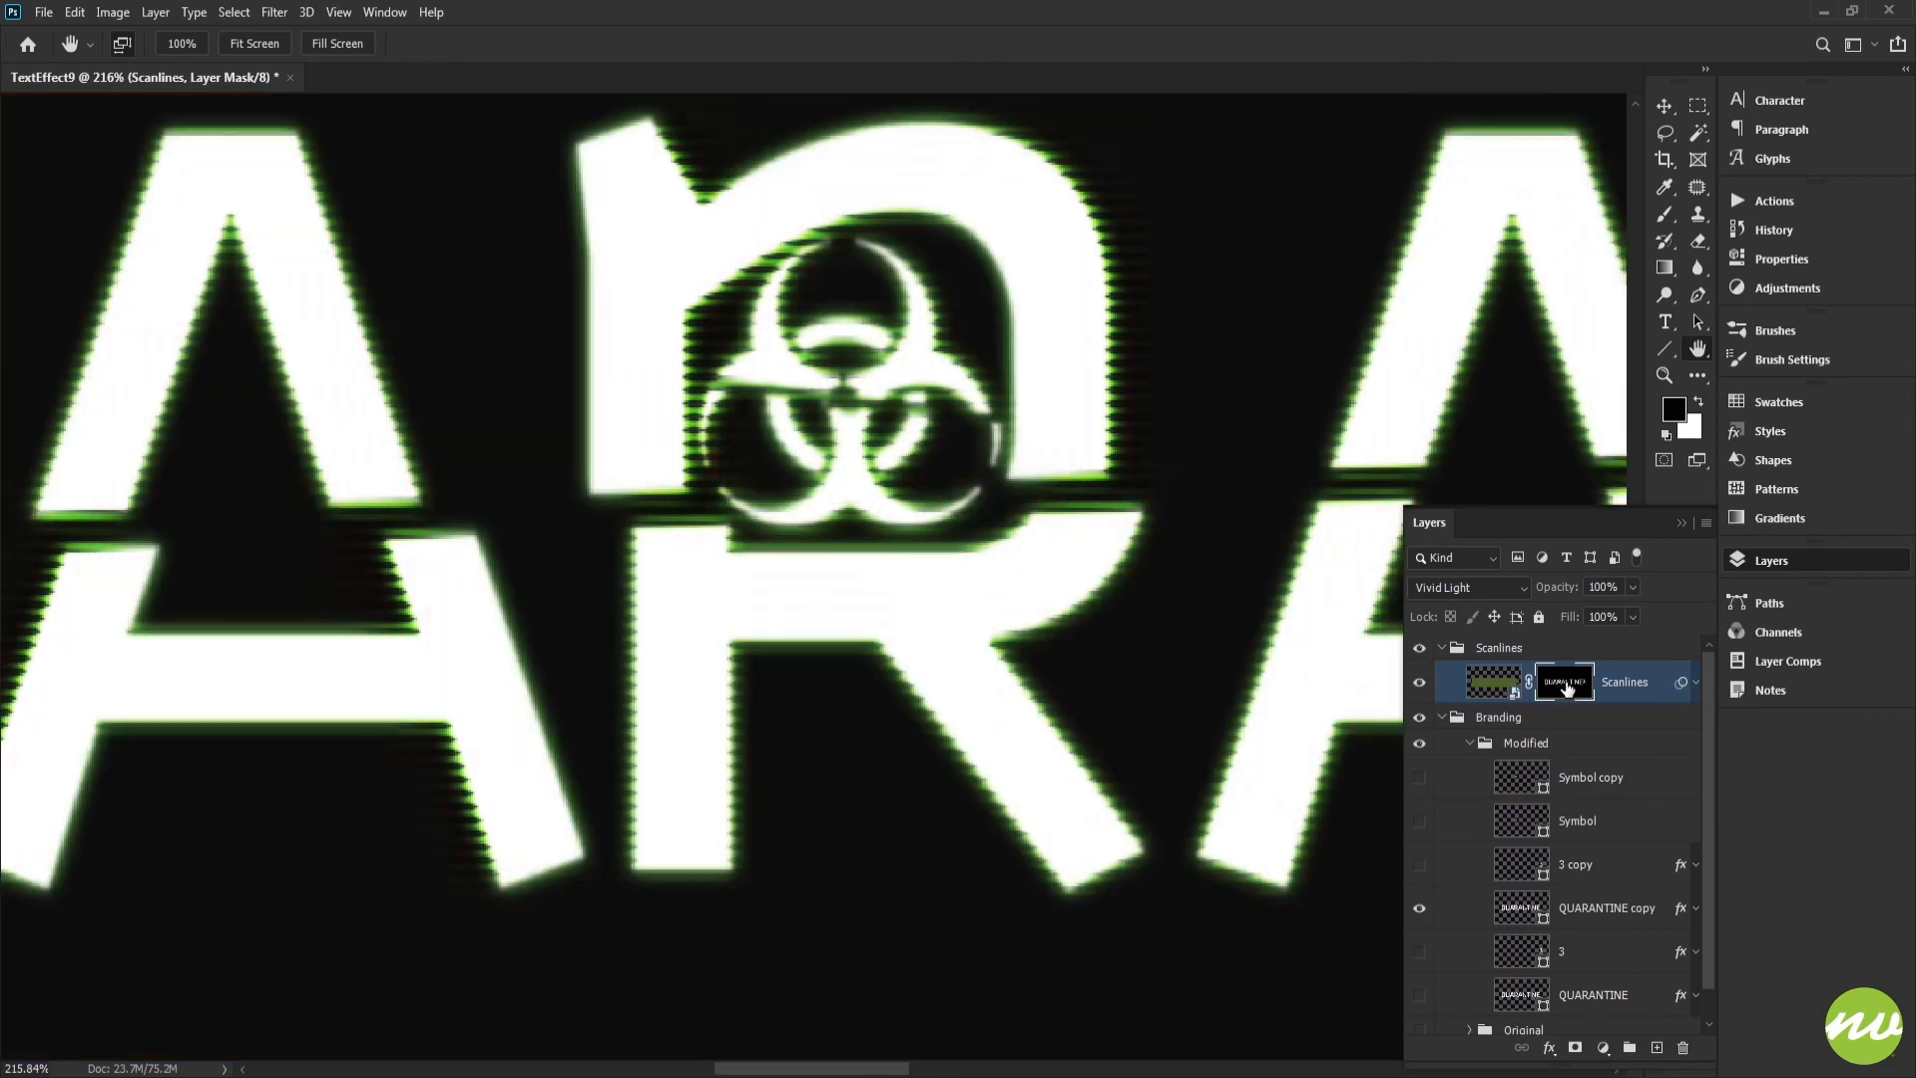
click(1490, 657)
click(1442, 648)
click(229, 45)
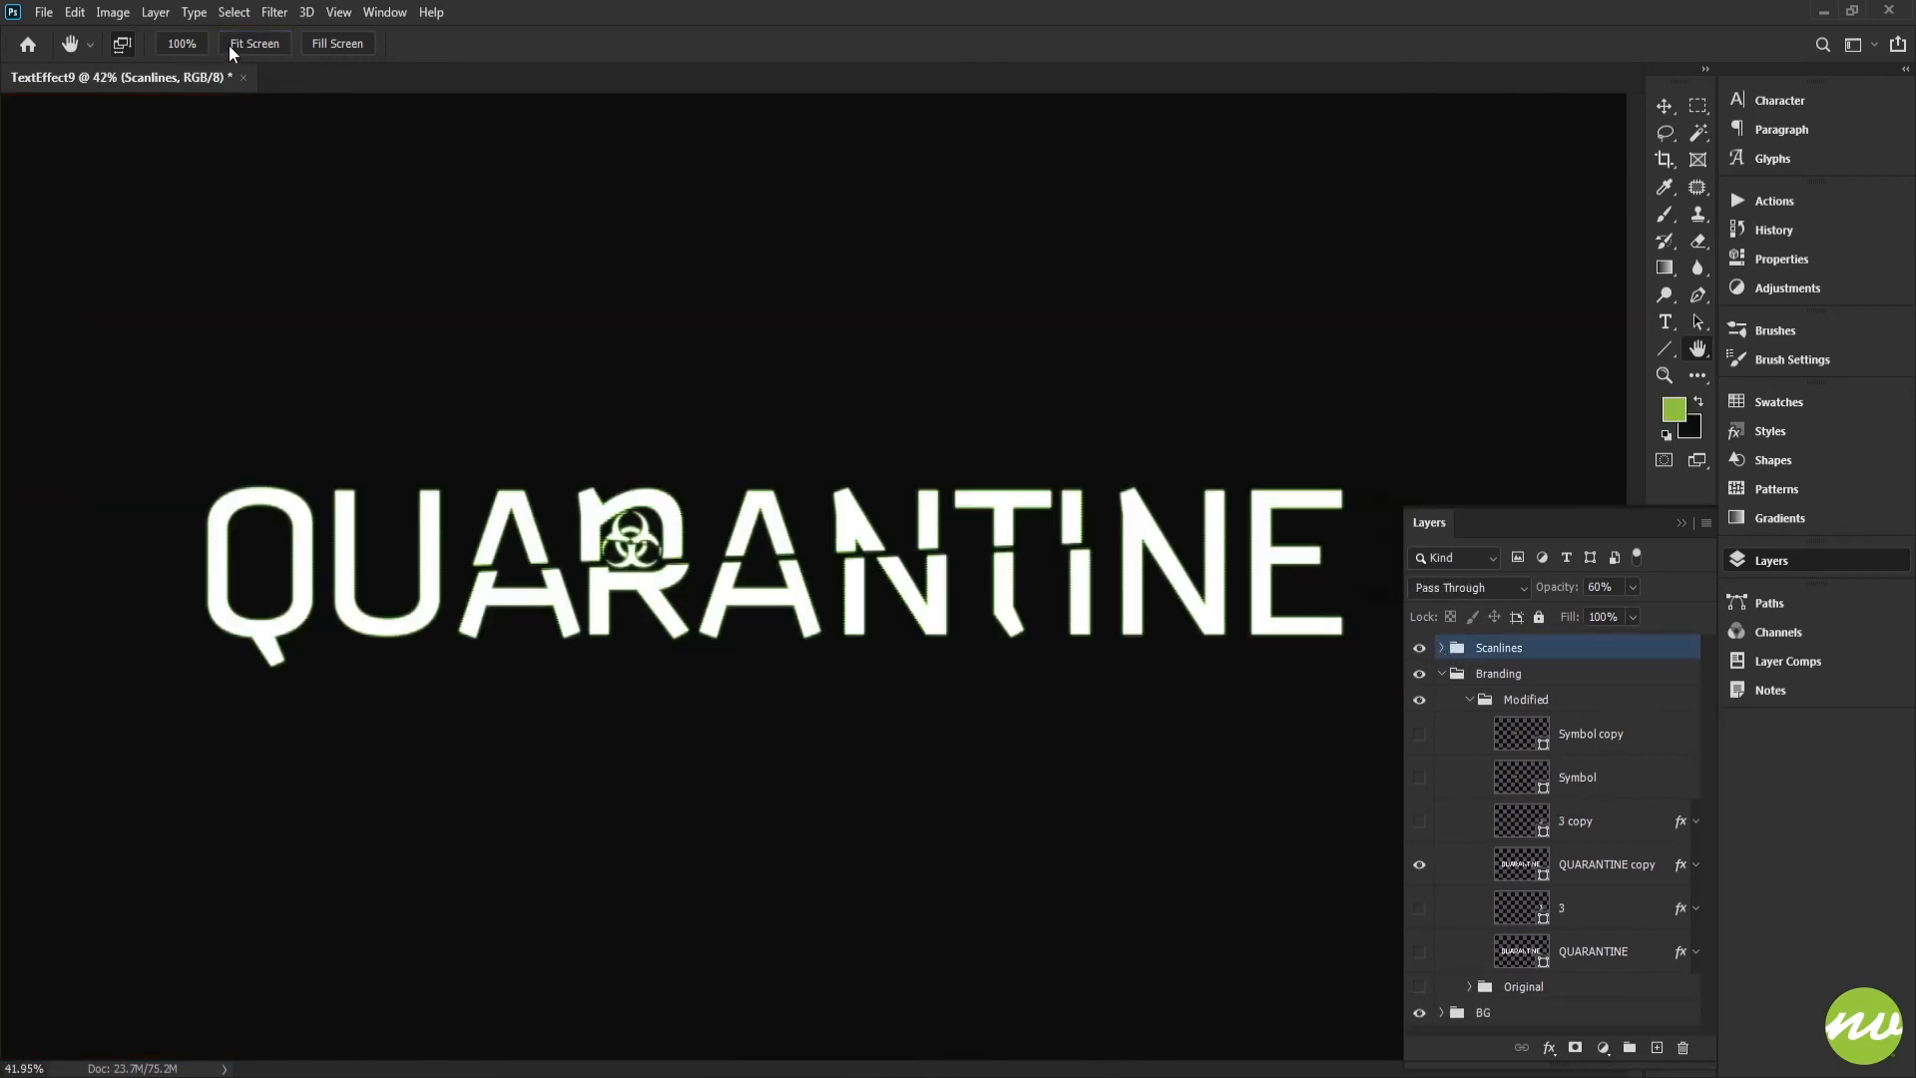
click(182, 43)
drag(447, 379, 990, 386)
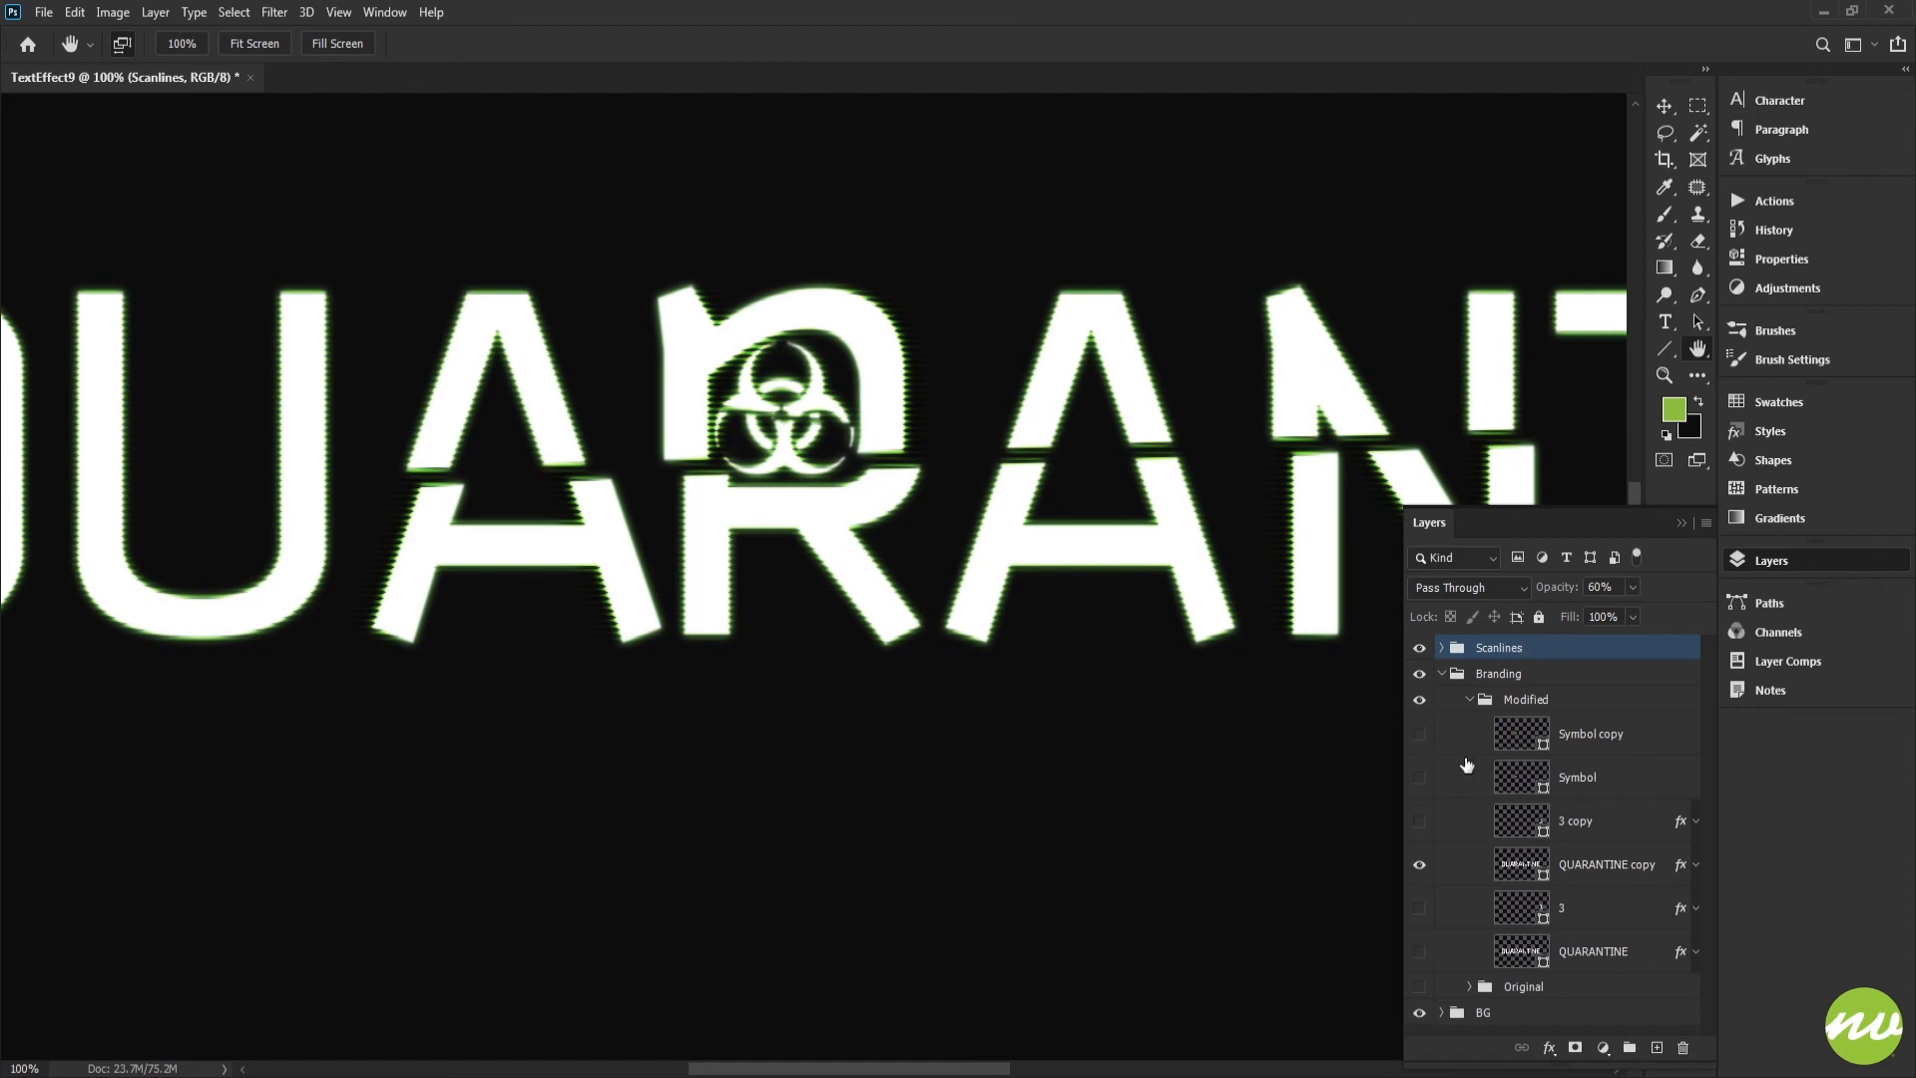
Group the Symbol copy and Symbol layers into a new group named Symbol.
click(1558, 750)
shift+click(1599, 778)
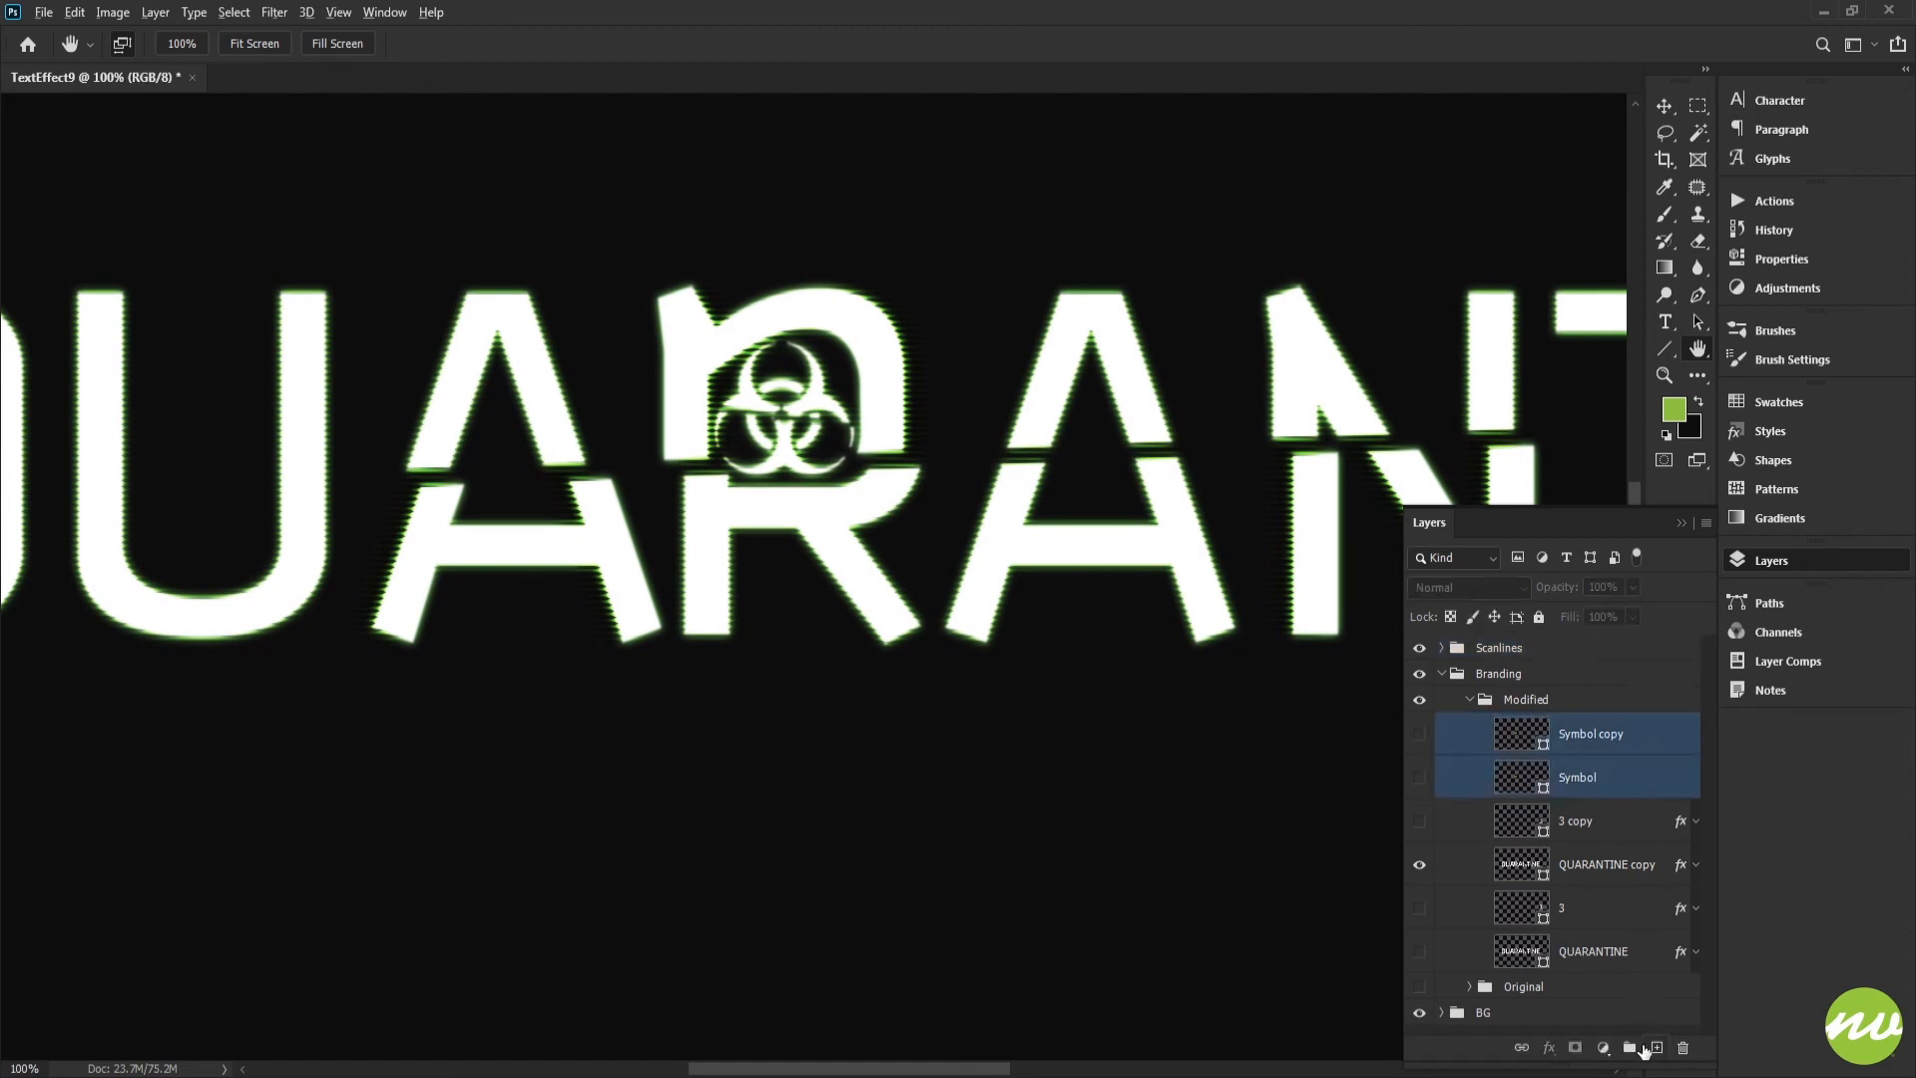
alt+click(1633, 1048)
text(Symbol)
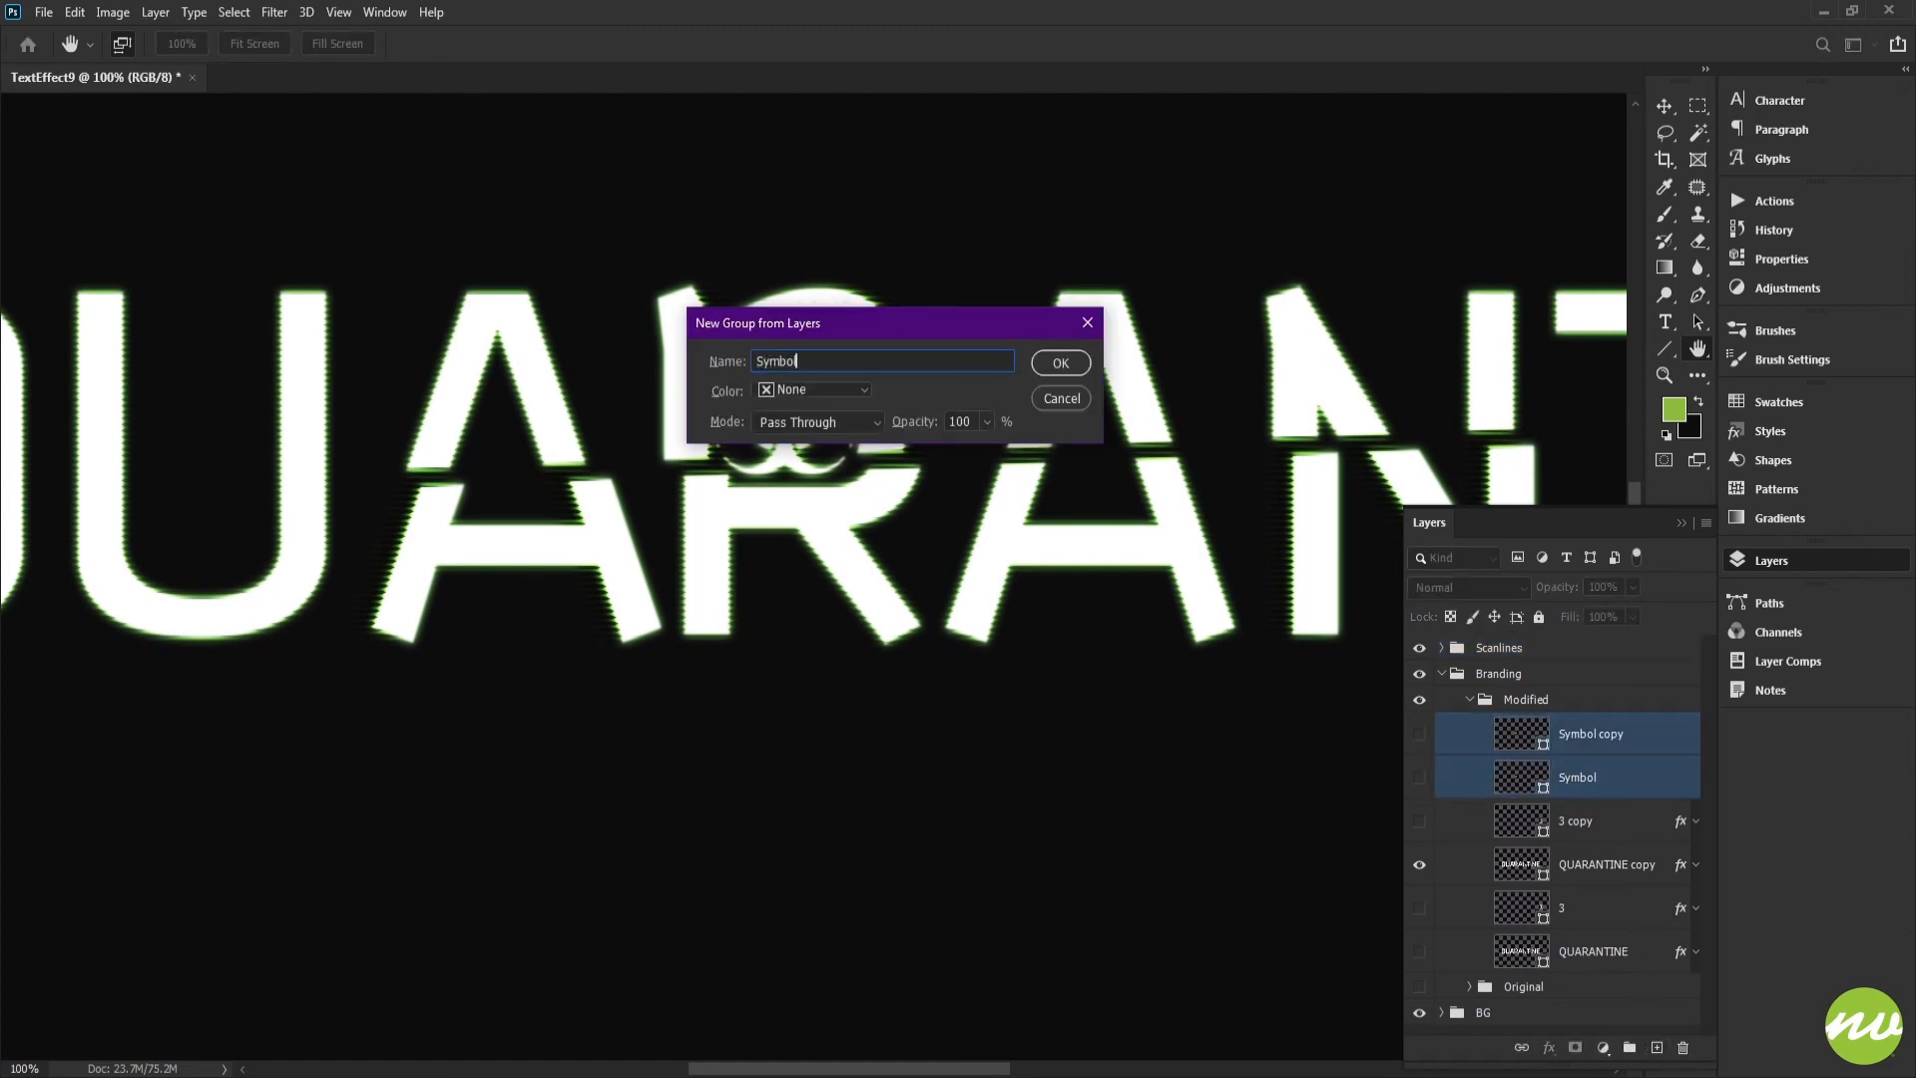
key(Return)
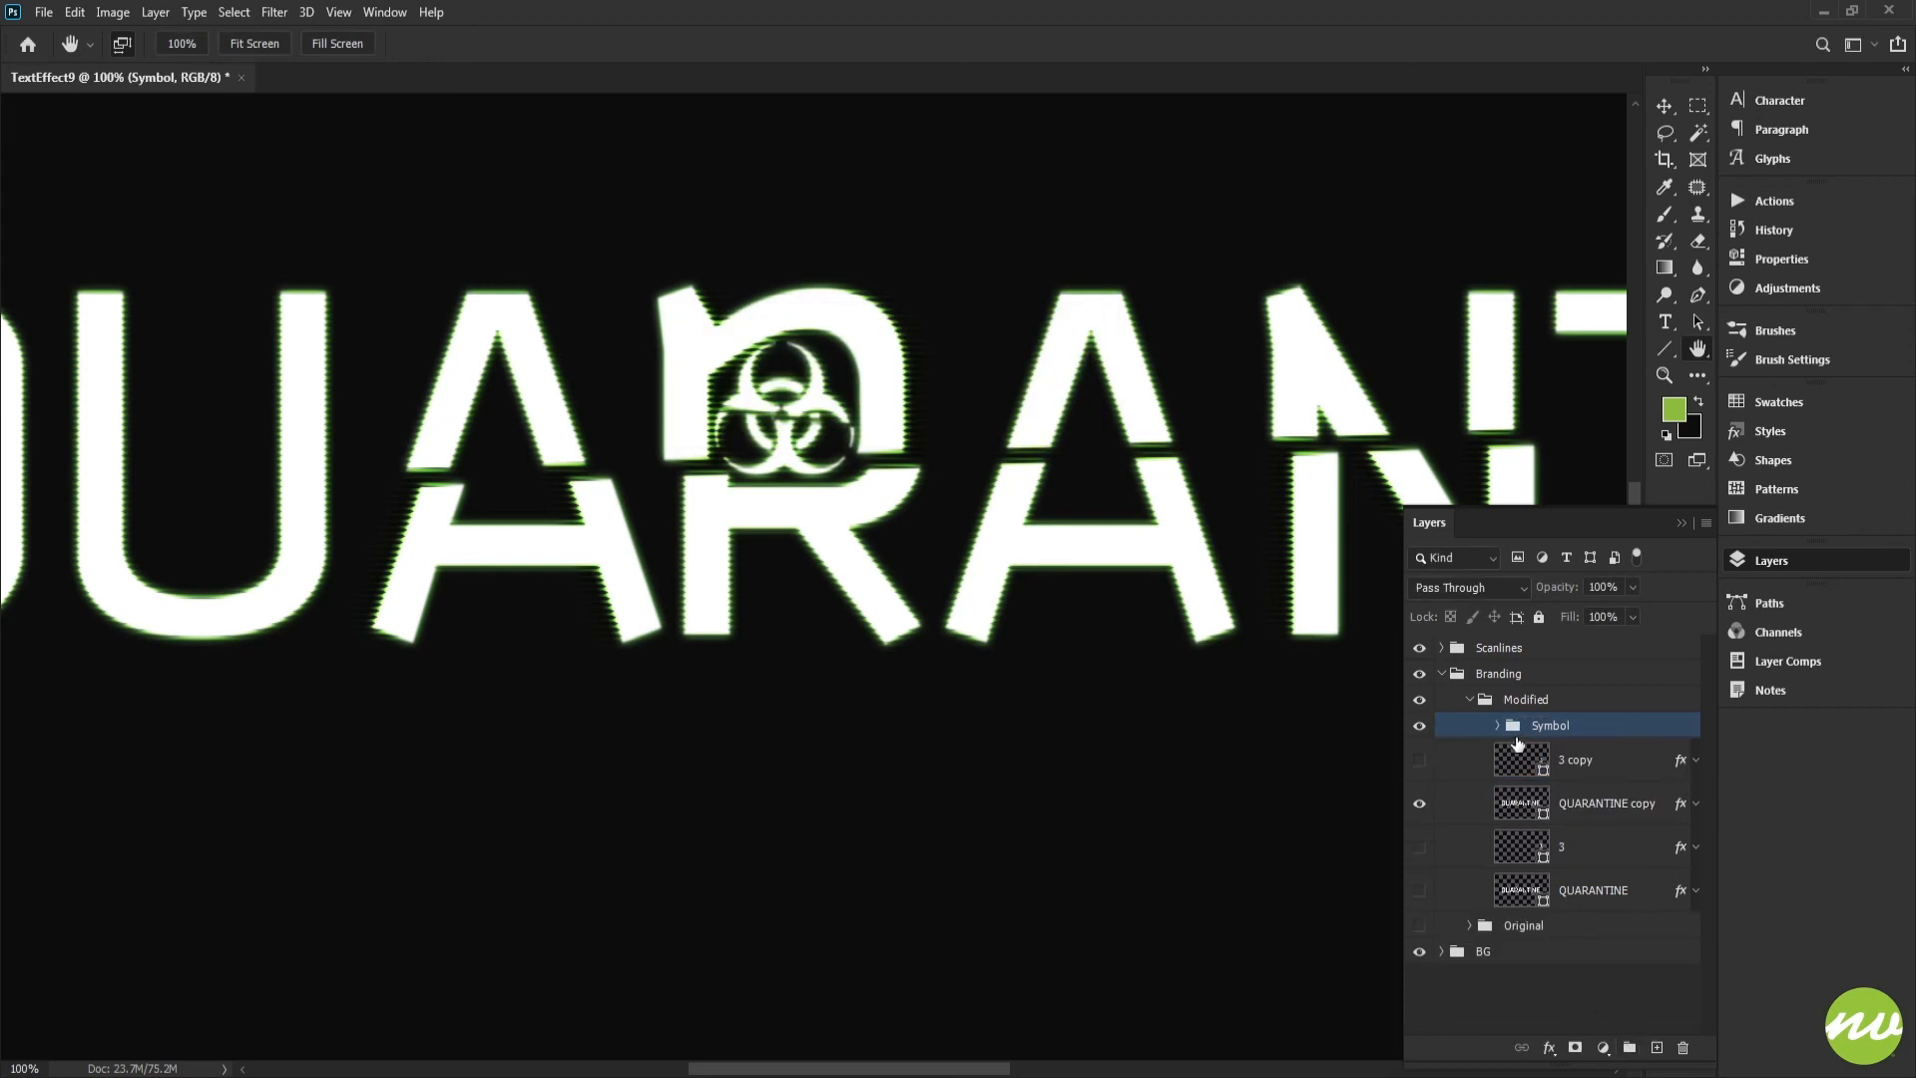
Rename the Symbol copy layer inside the Symbol group as Symbol (Welded).
click(1497, 727)
double_click(1606, 761)
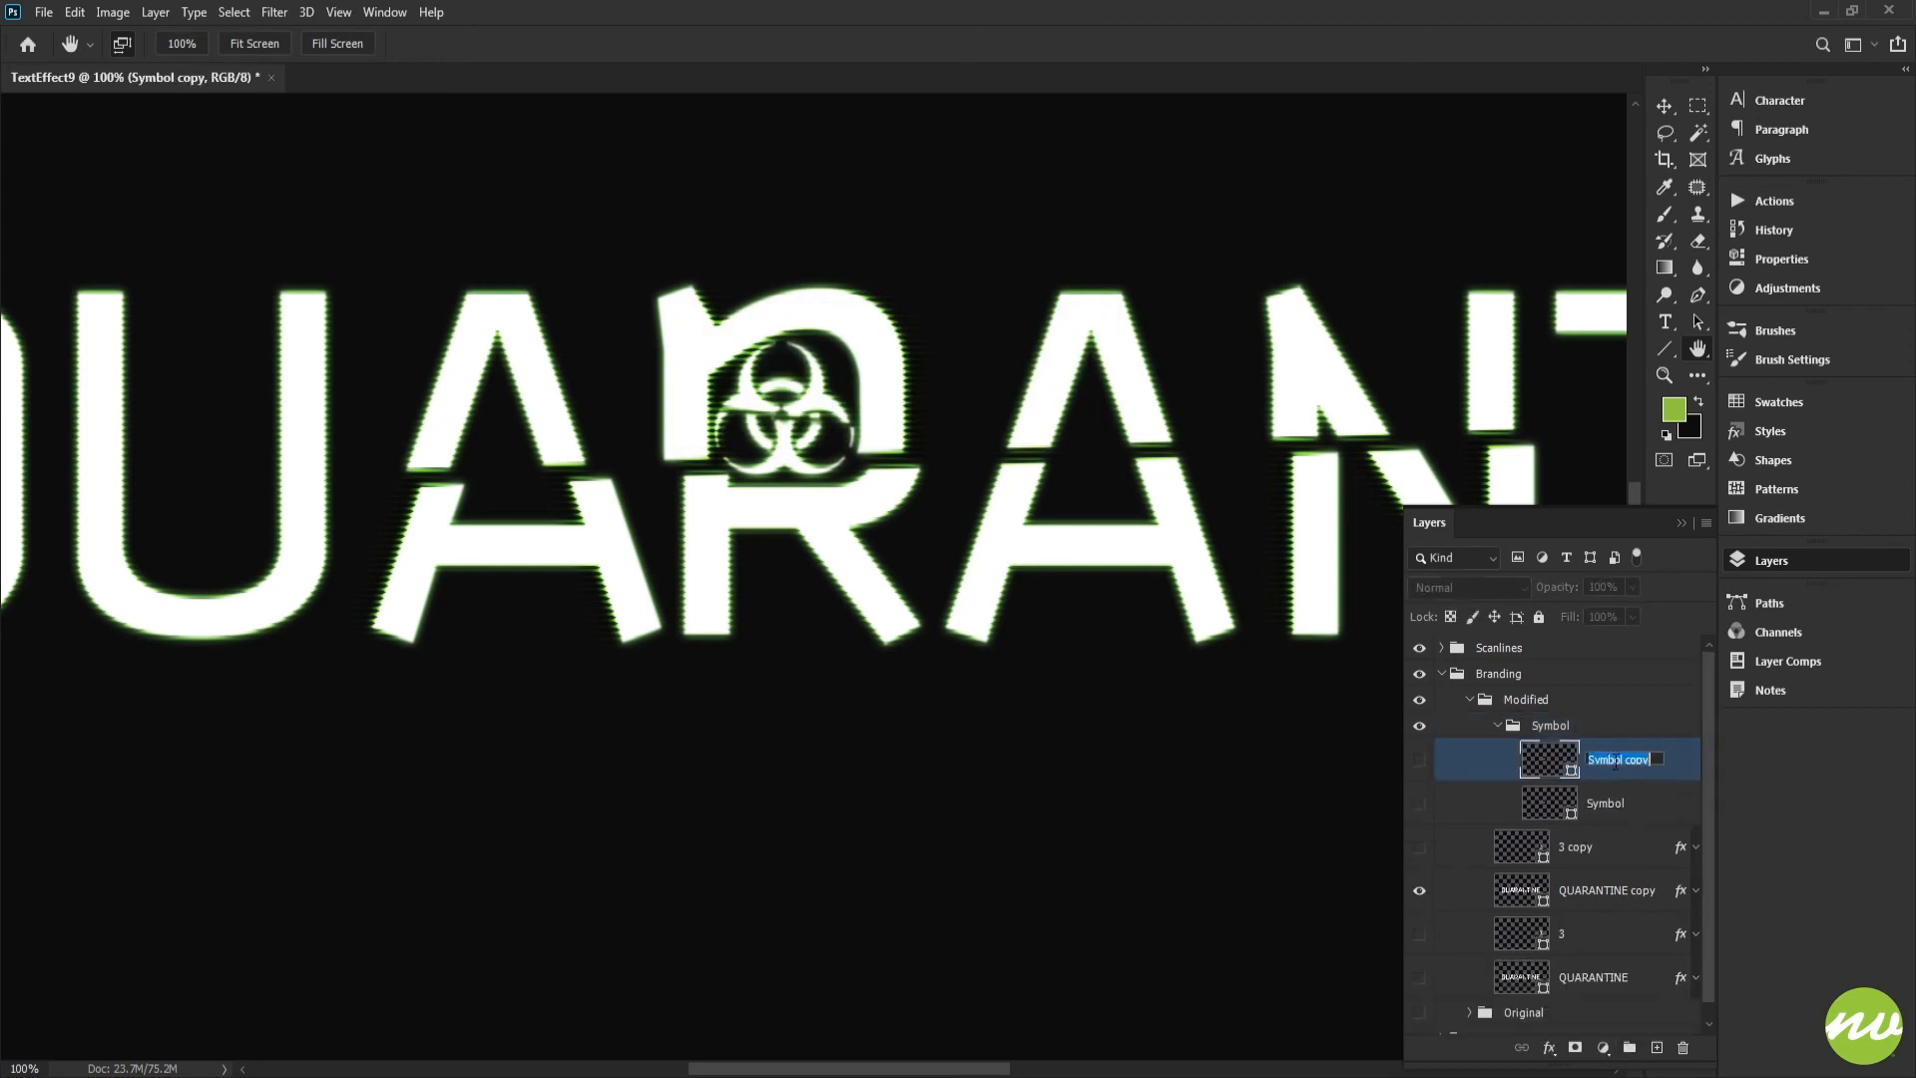
drag(1623, 762, 1771, 763)
text((Welded))
key(Return)
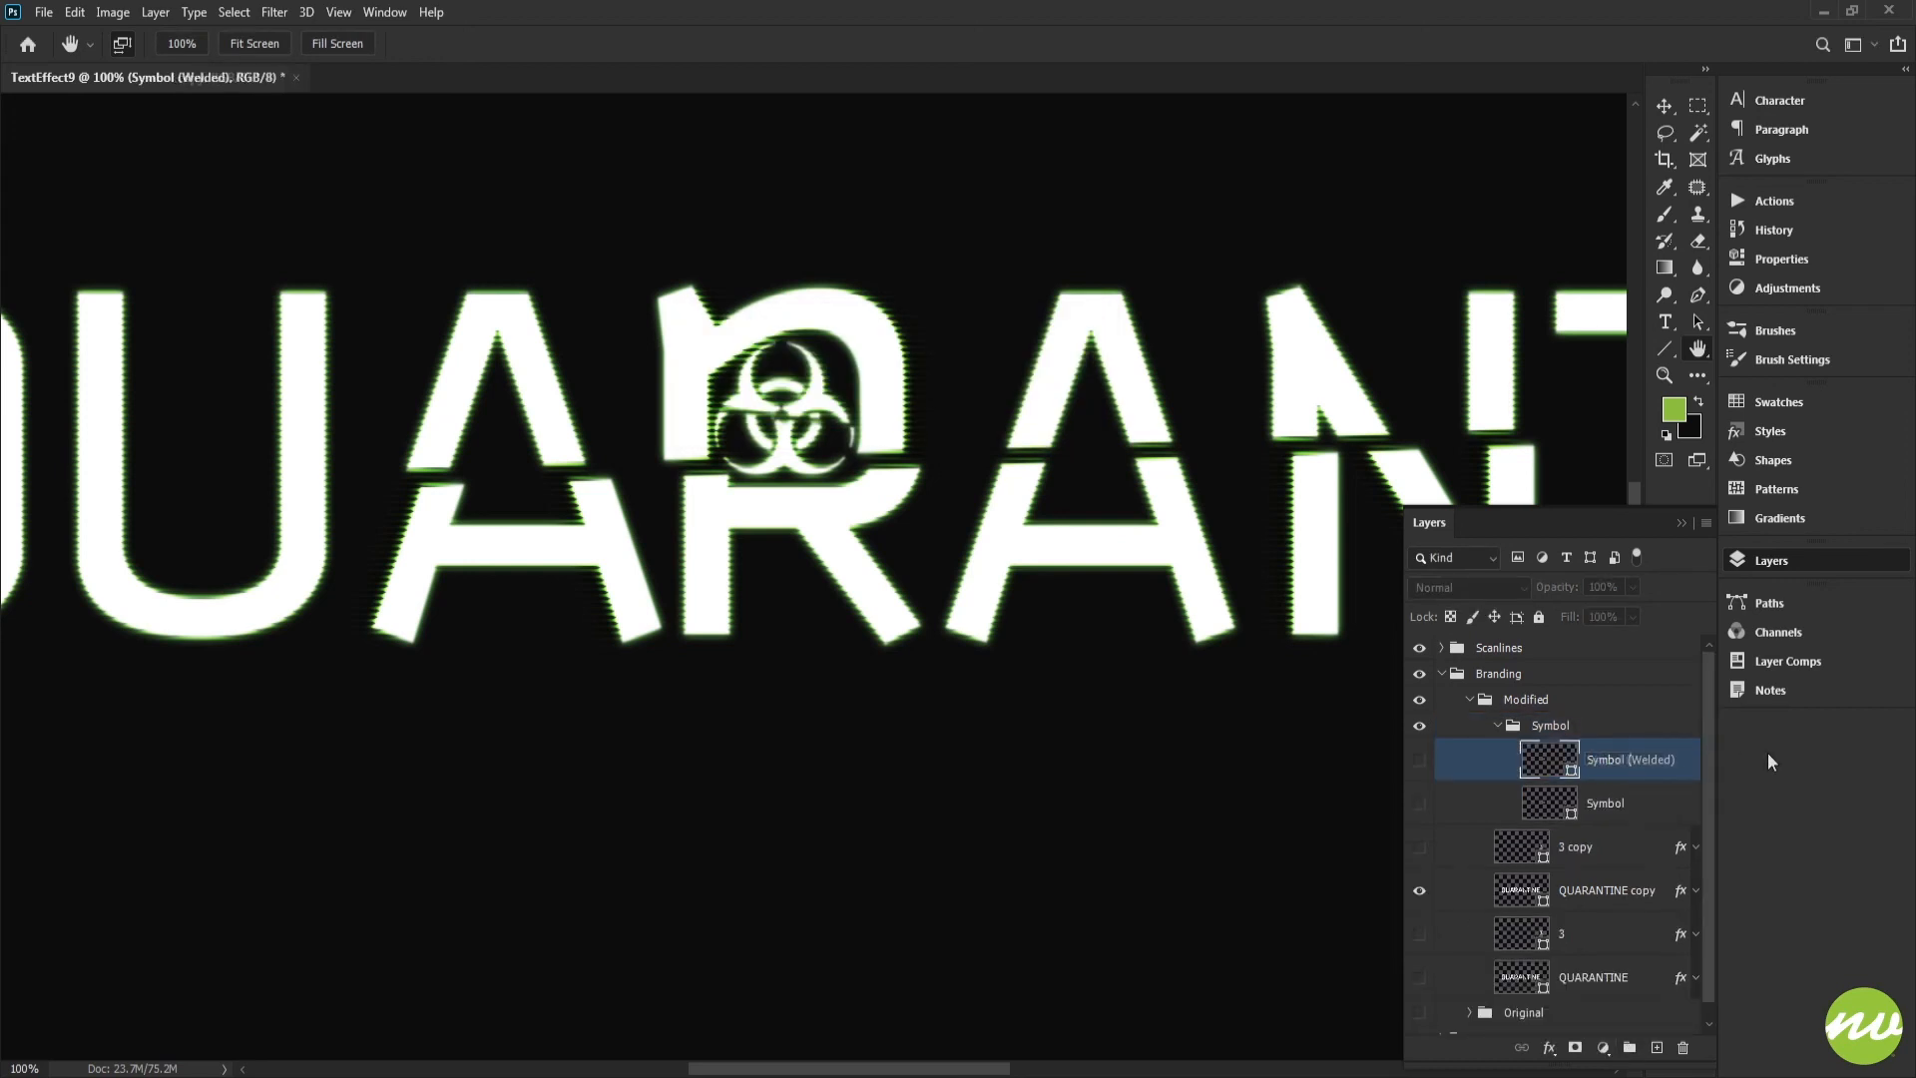
Check both symbol layers by toggling their visibility and rename the Symbol layer as Symbol (Cut).
click(1420, 761)
click(1420, 762)
click(1420, 804)
click(1420, 803)
double_click(1605, 803)
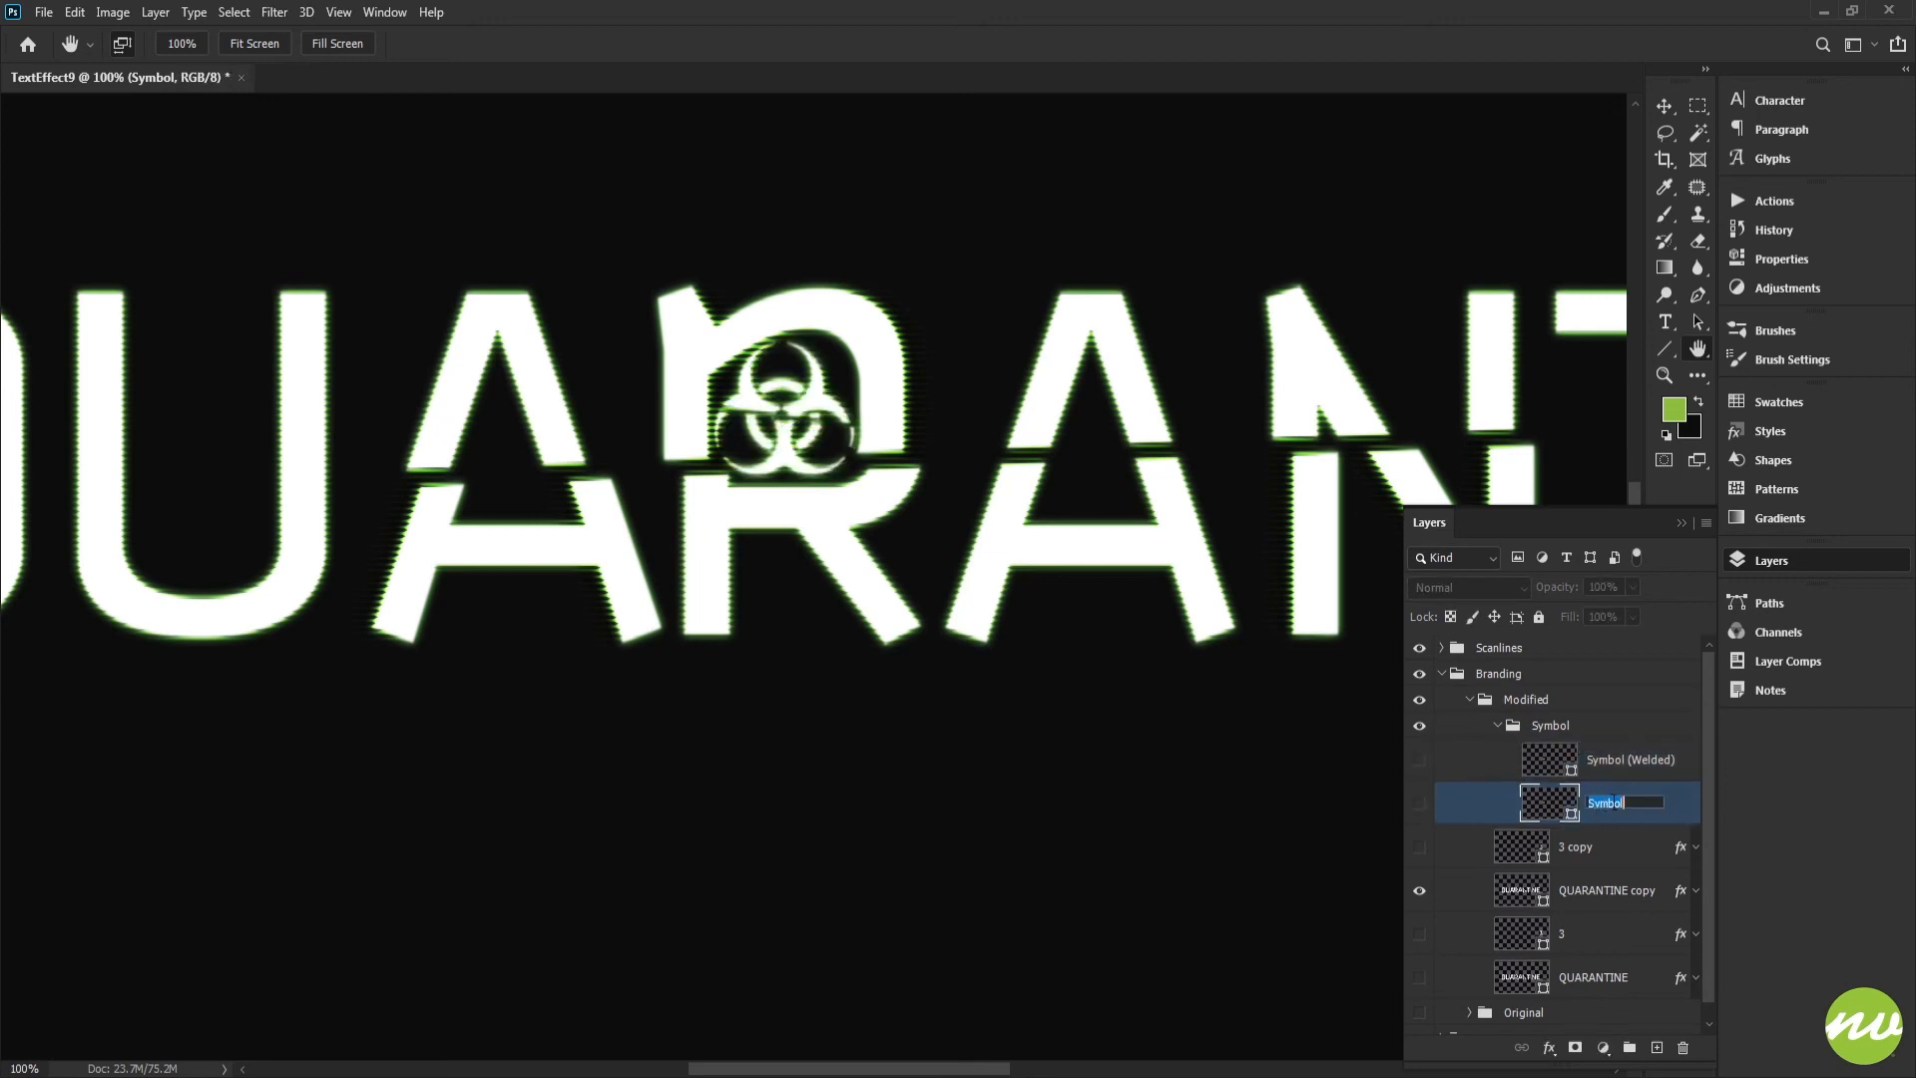
text((Cut))
key(Return)
Show the Symbol (Welded) layer, then collapse and hide the whole Symbol group.
click(1419, 760)
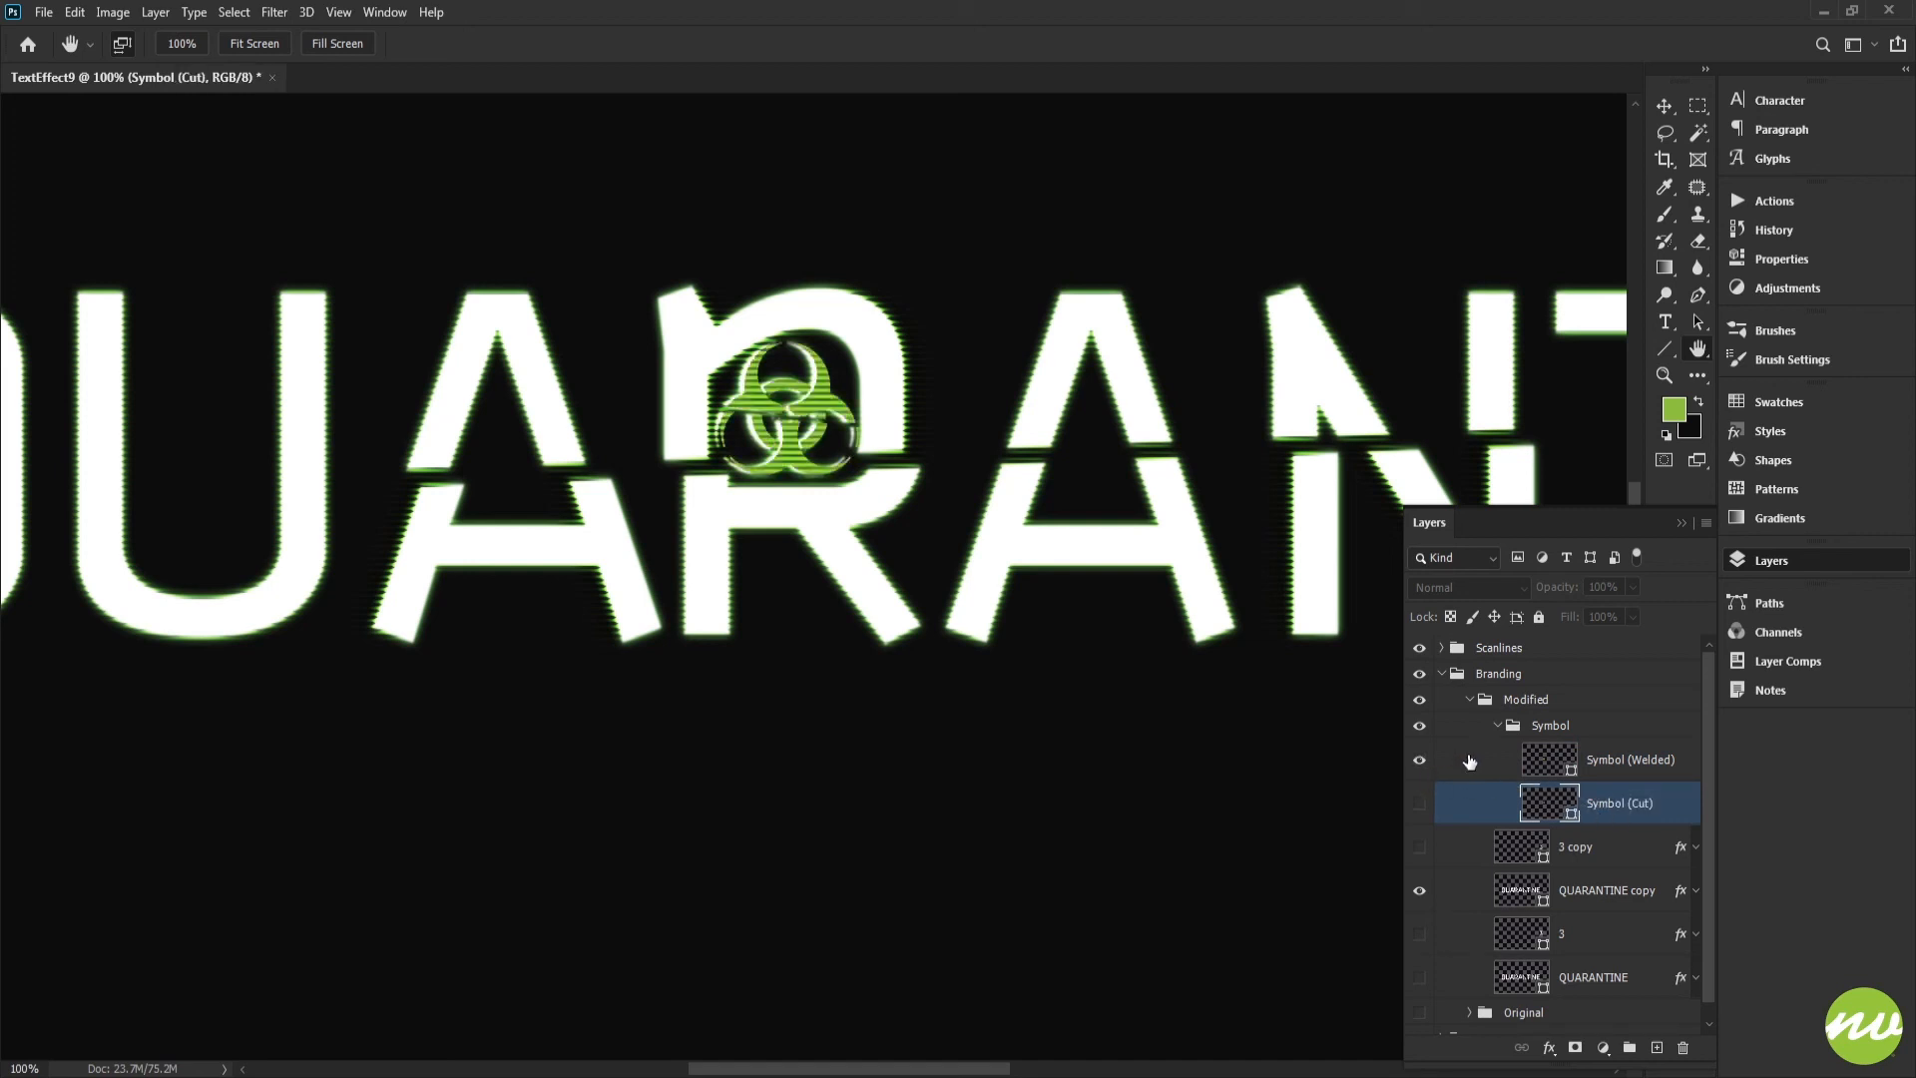
click(1497, 726)
click(1419, 725)
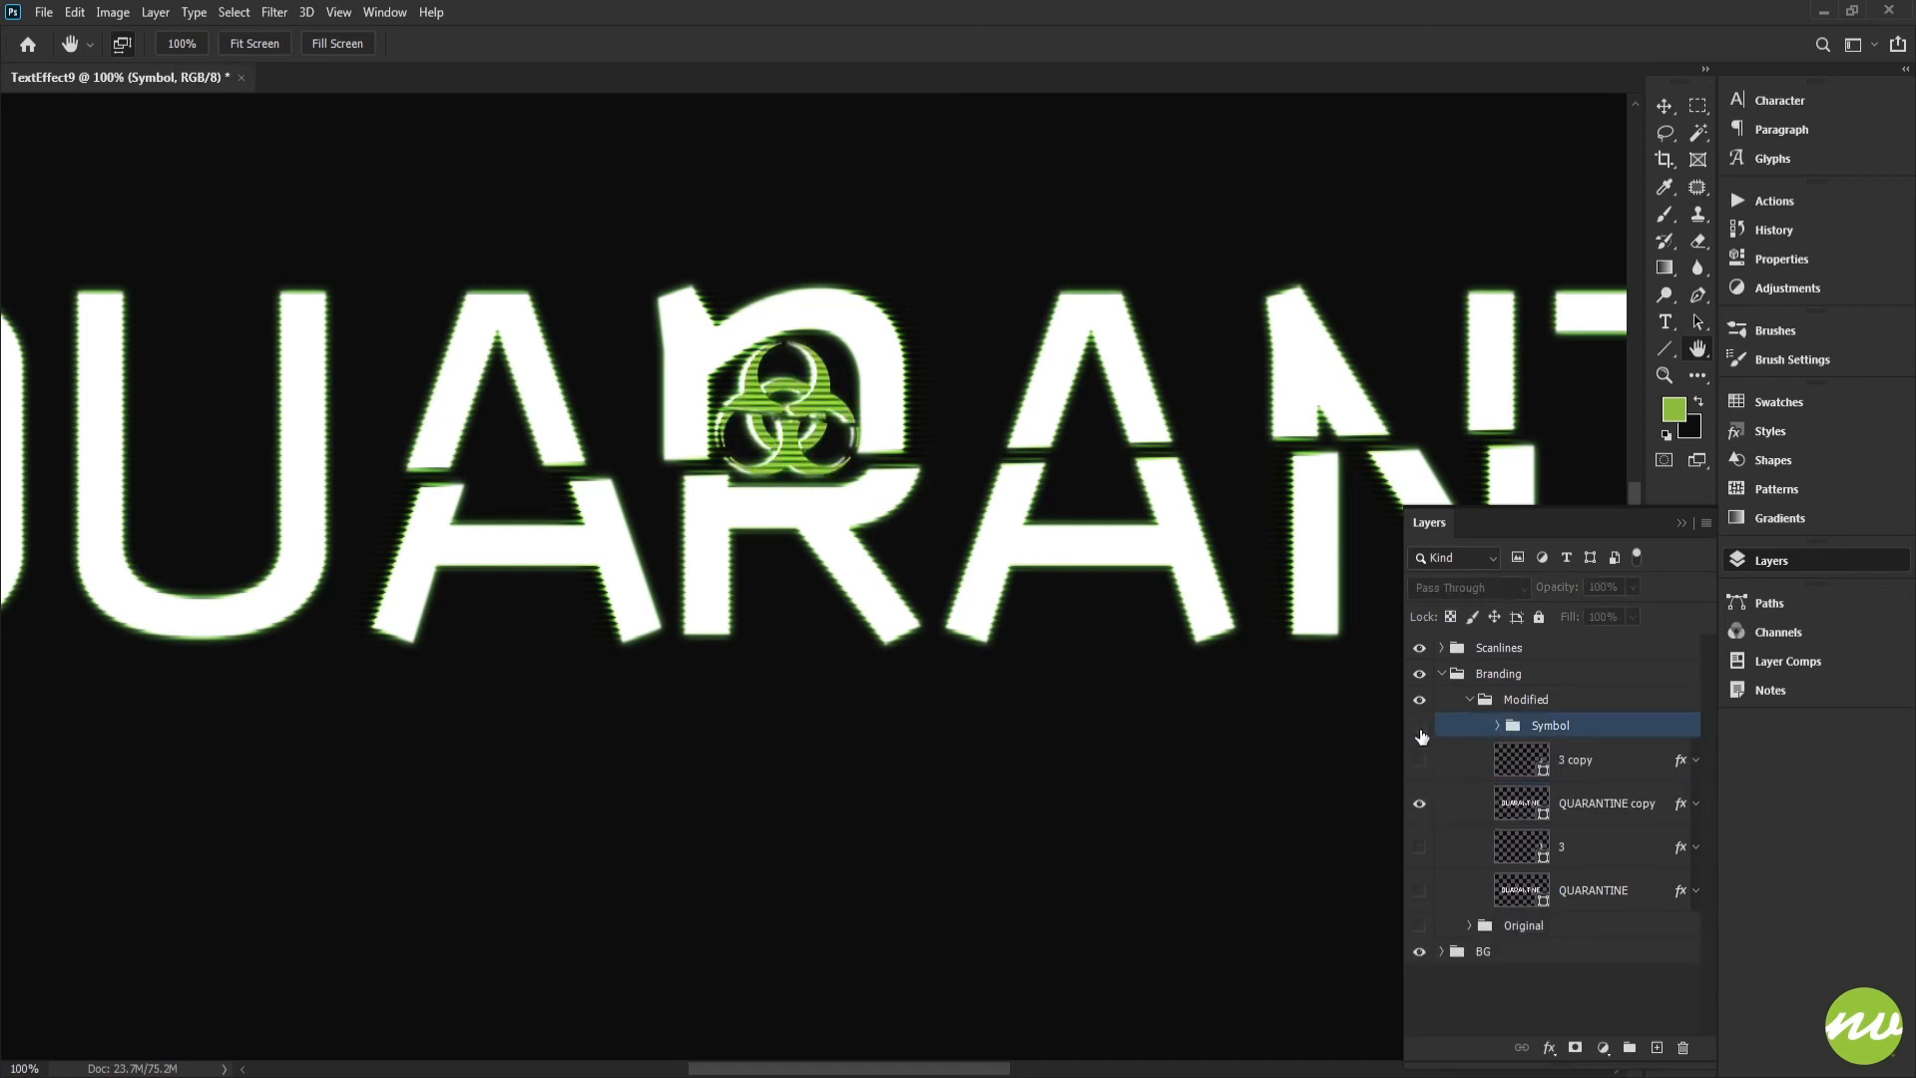
Compare the Modified and Original groups by toggling their visibility, and check the modified lettering with and without the Scanlines group.
click(1573, 763)
shift+click(1563, 799)
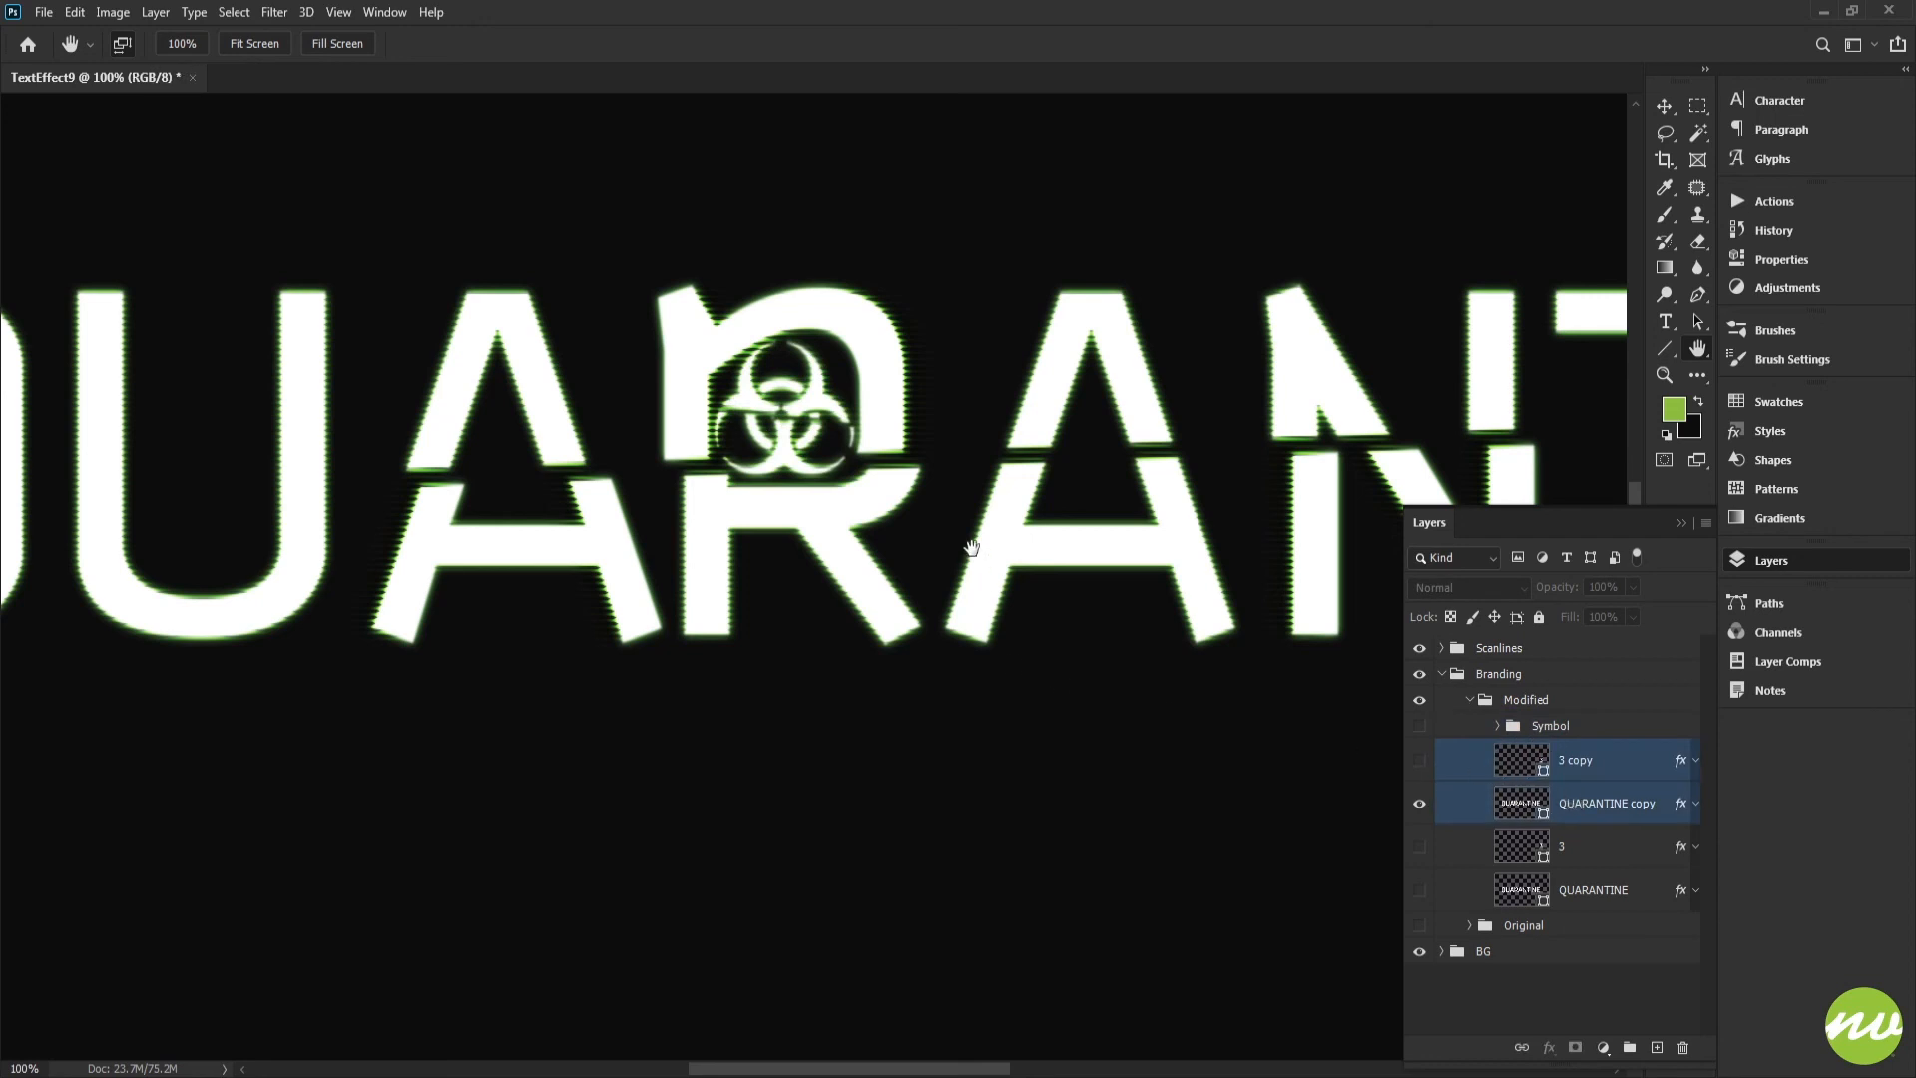
click(1471, 701)
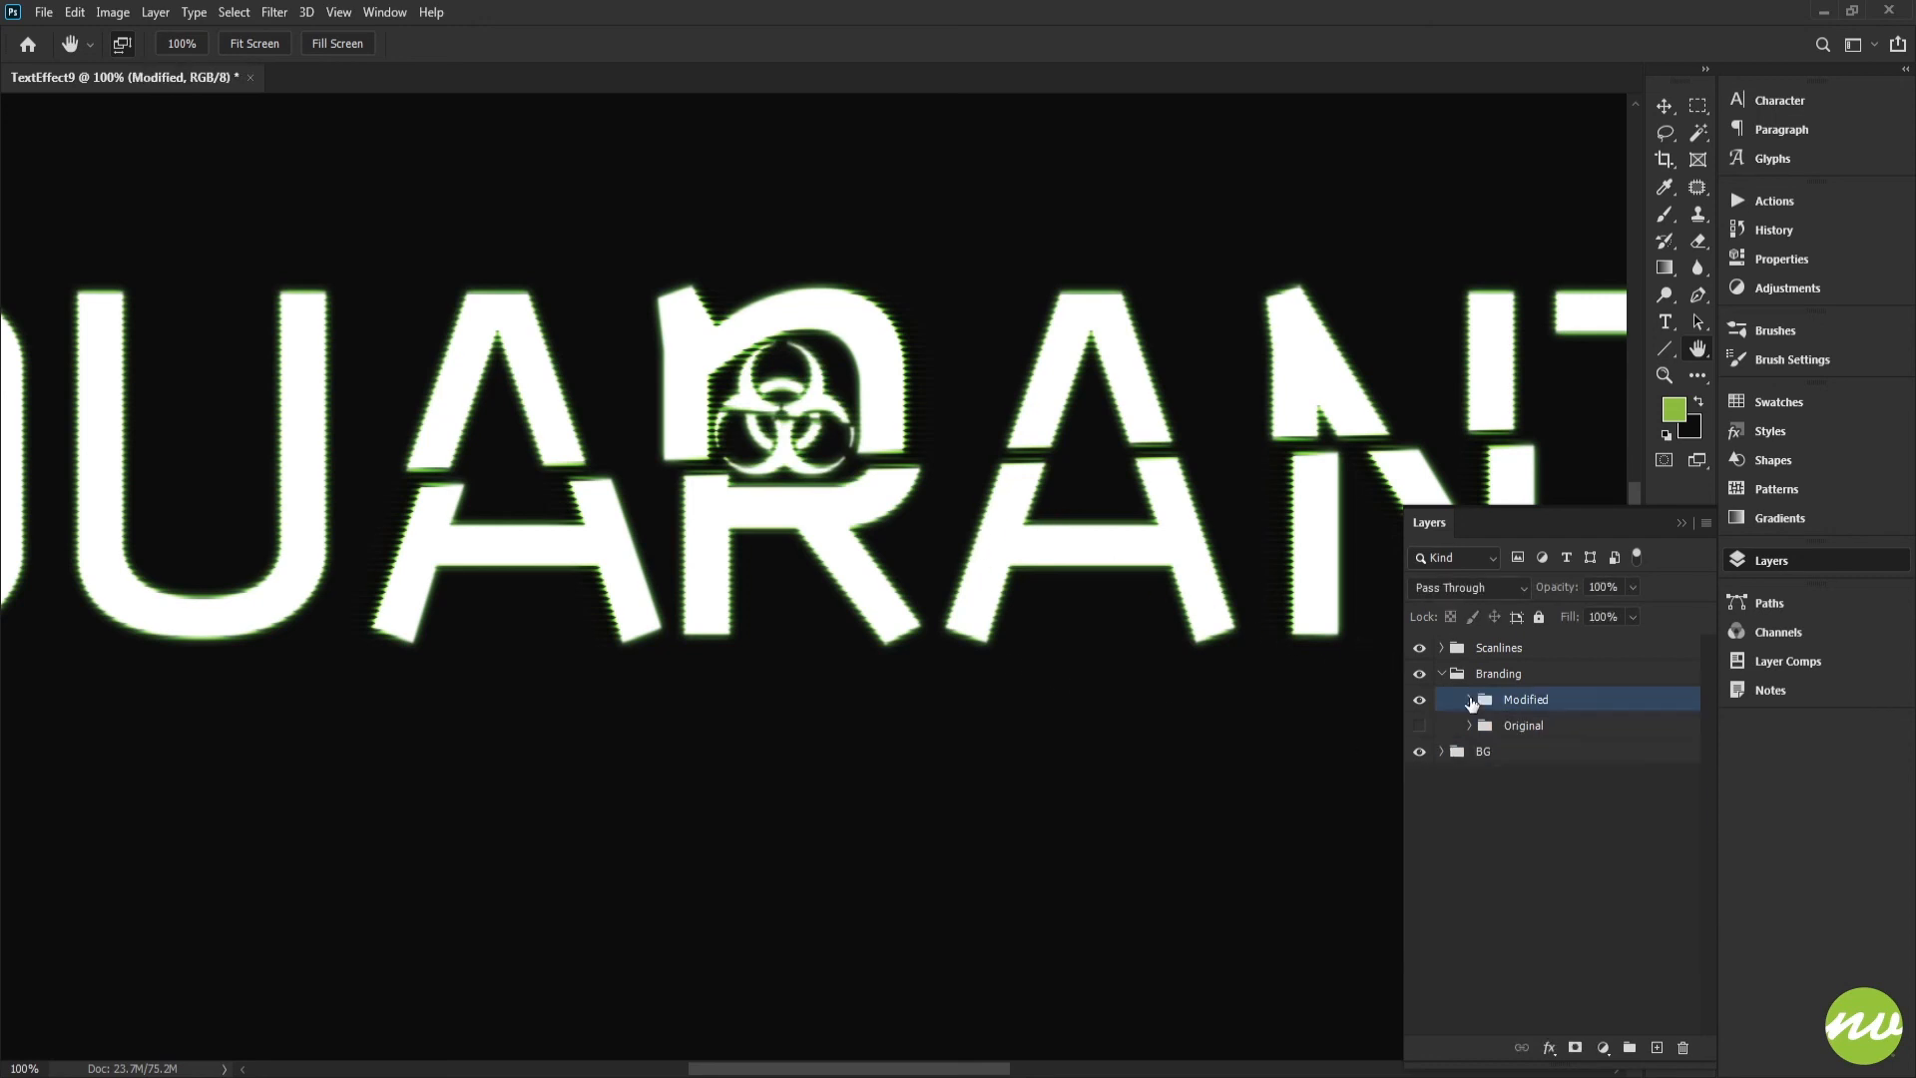
click(1420, 700)
drag(1169, 621, 1297, 602)
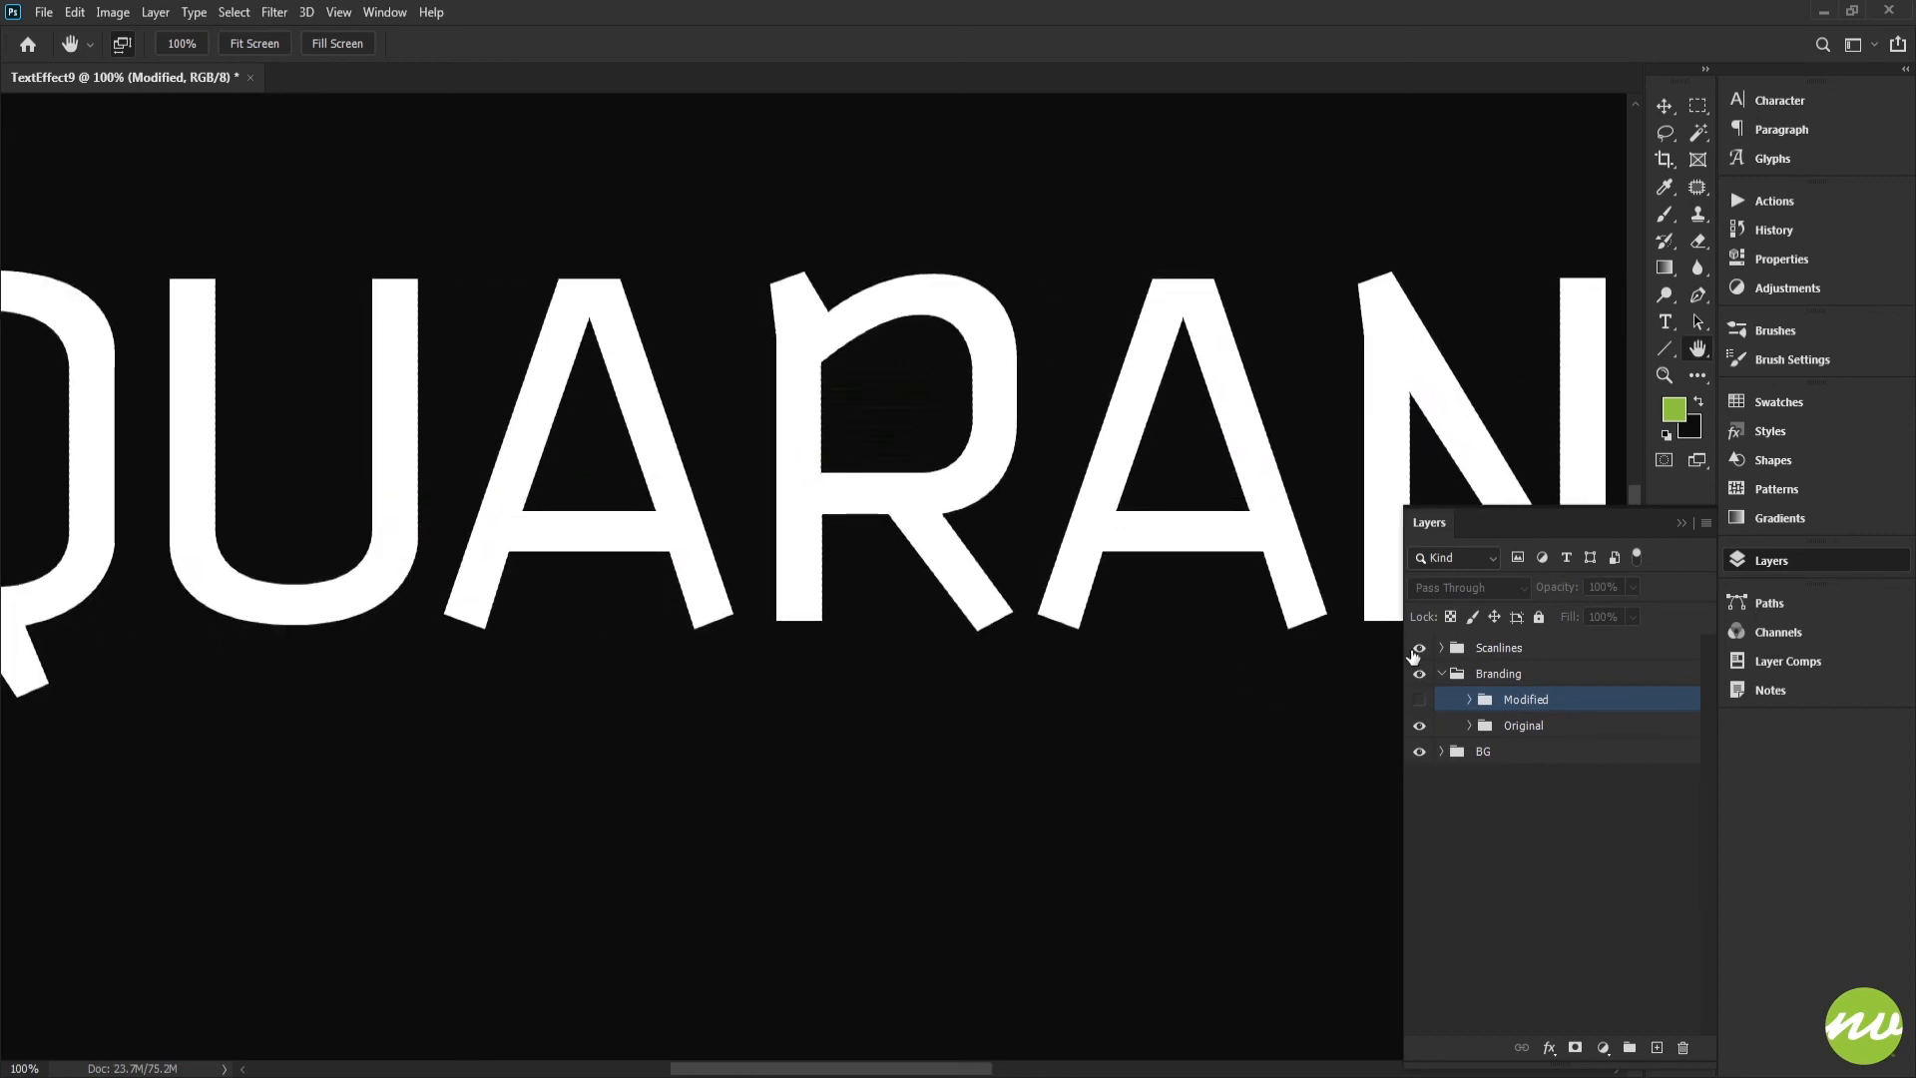
click(1419, 700)
click(1420, 725)
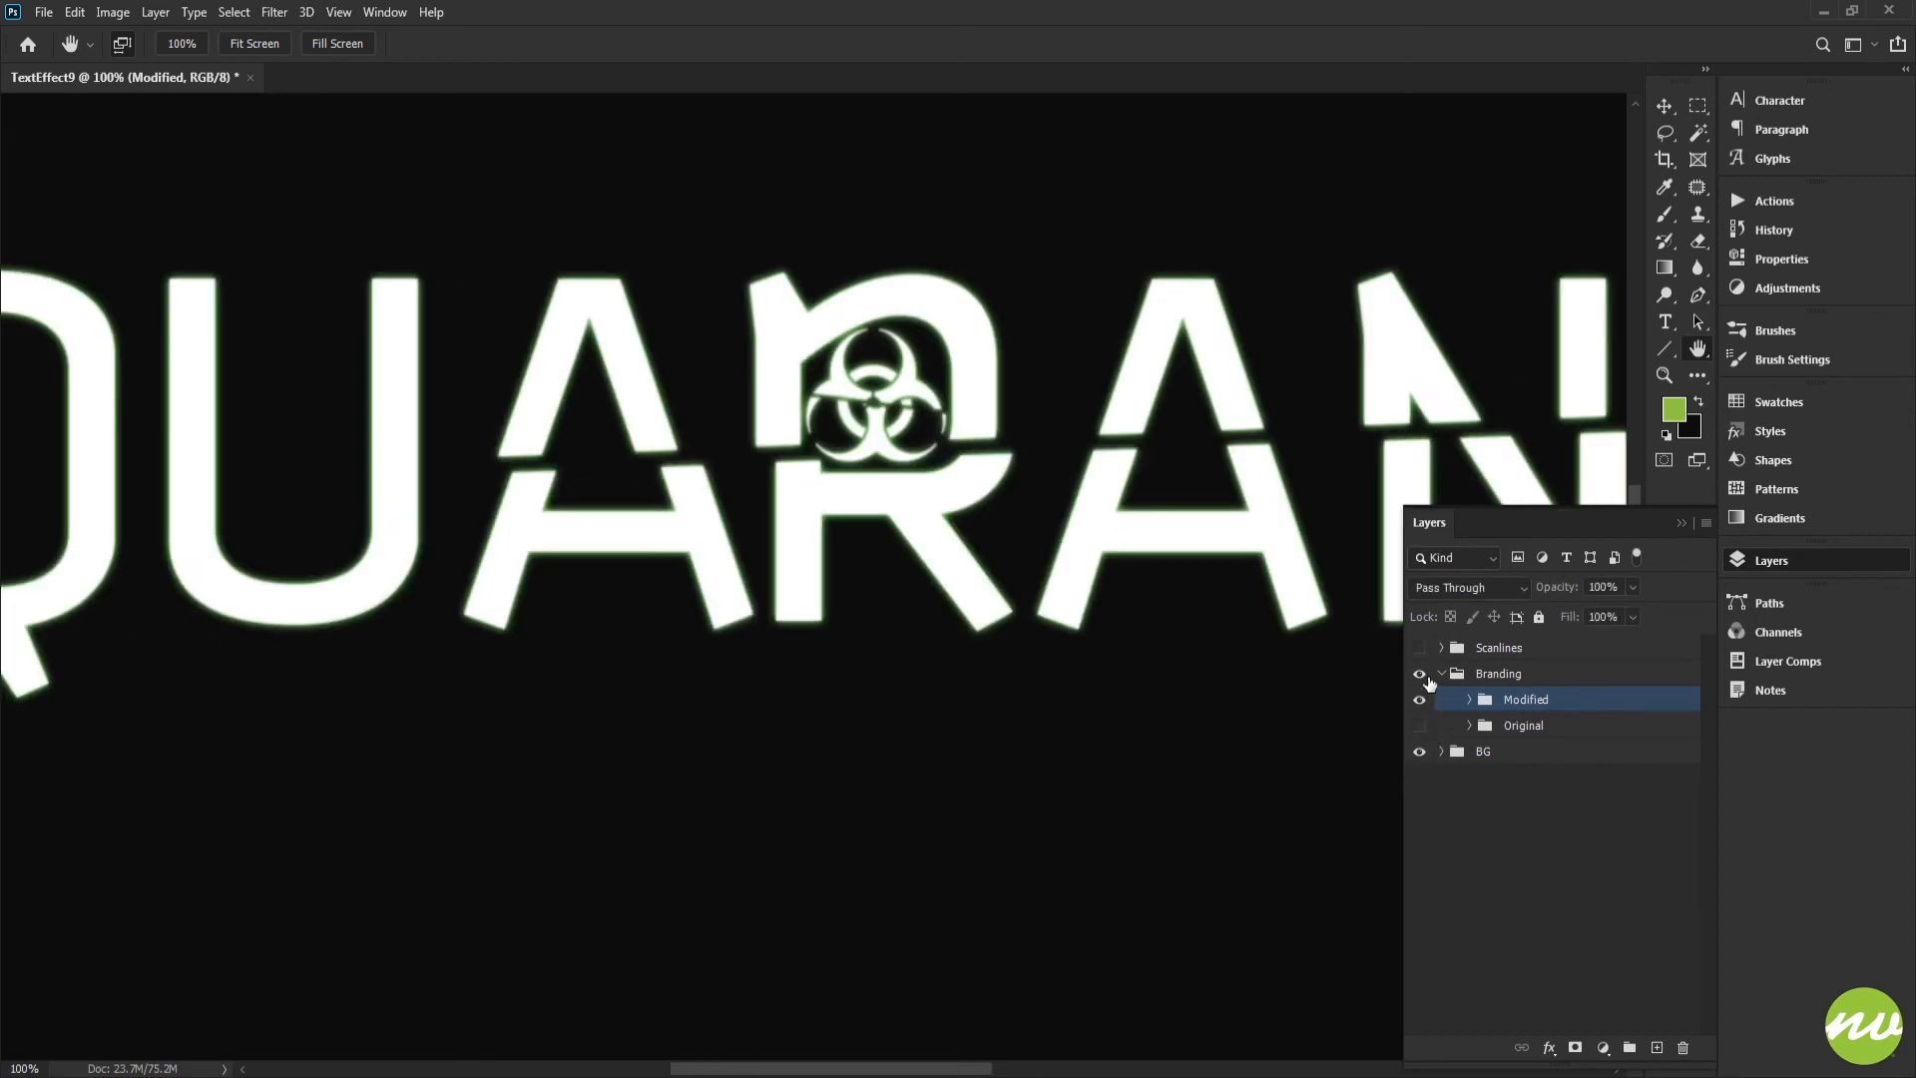
click(1420, 648)
drag(1241, 608, 765, 539)
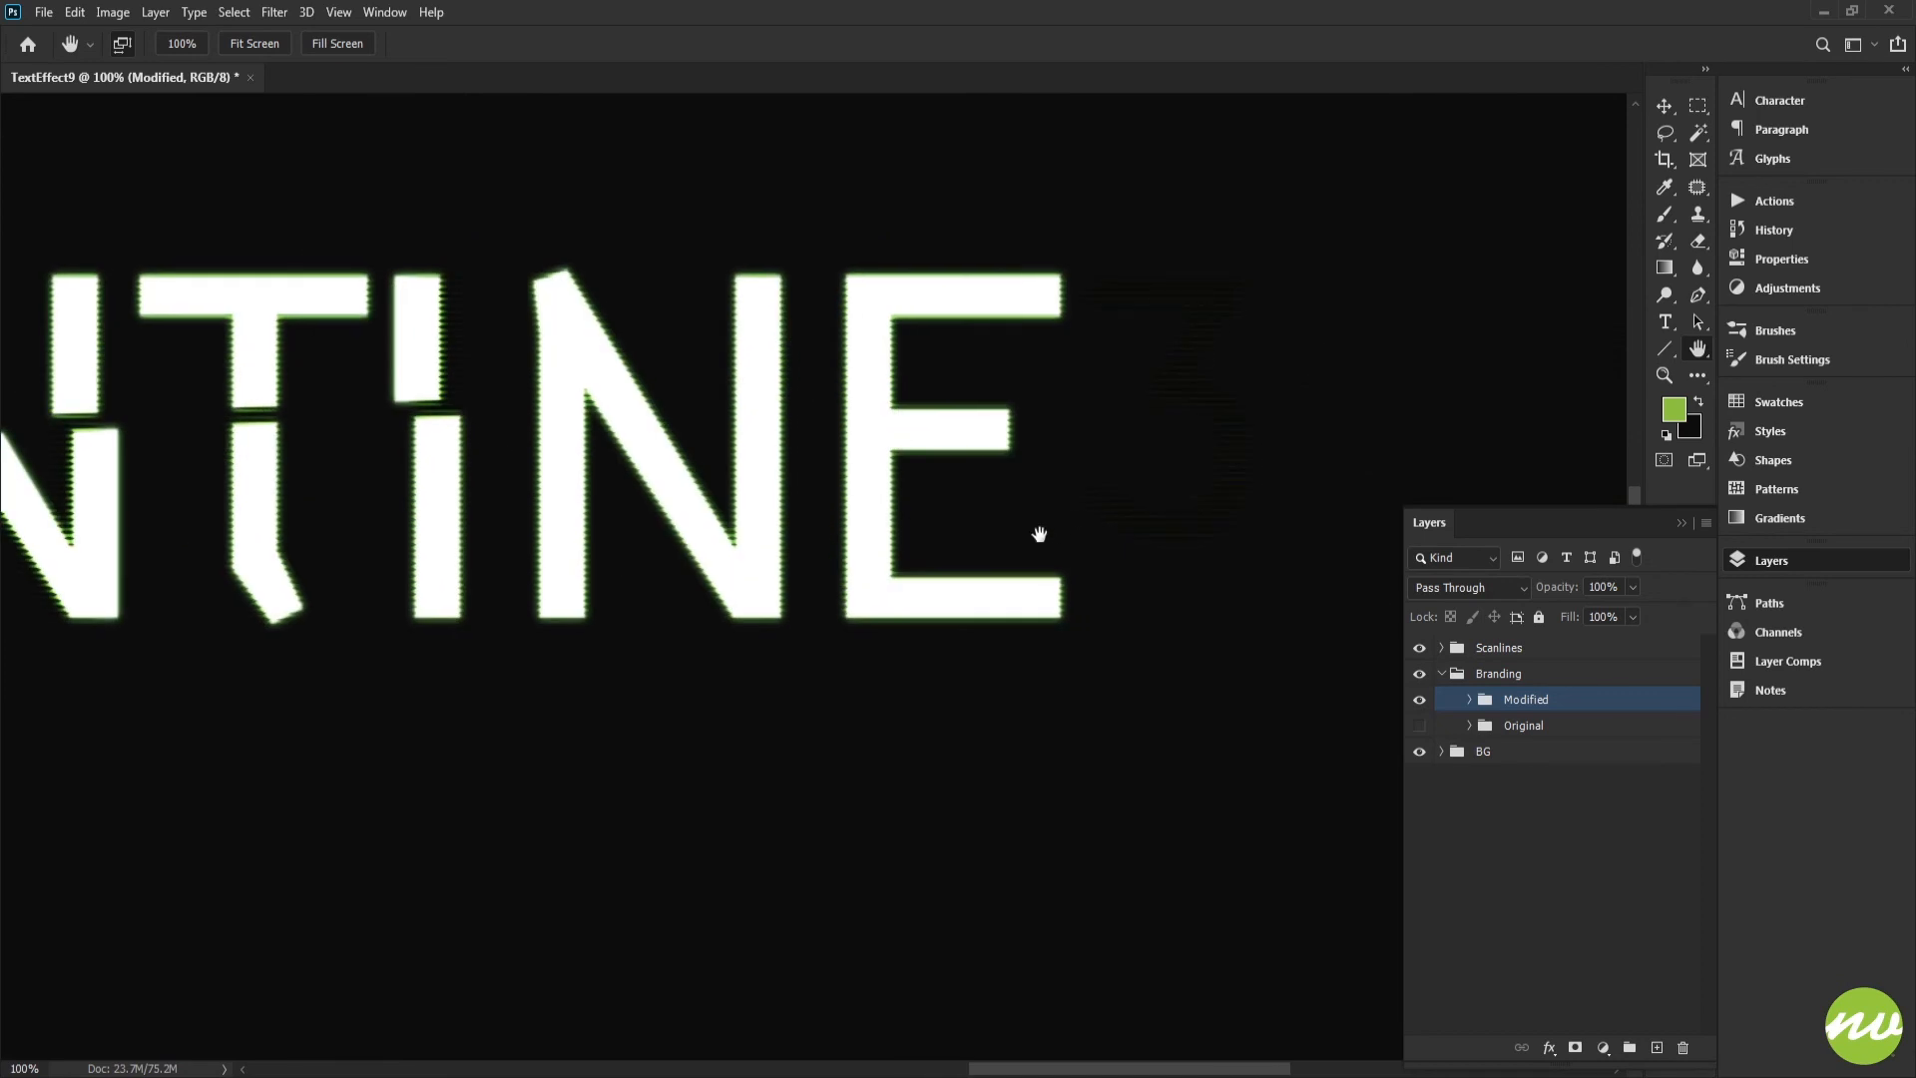
Make the 3 copy layer in the Modified group visible and collapse the group.
click(1469, 700)
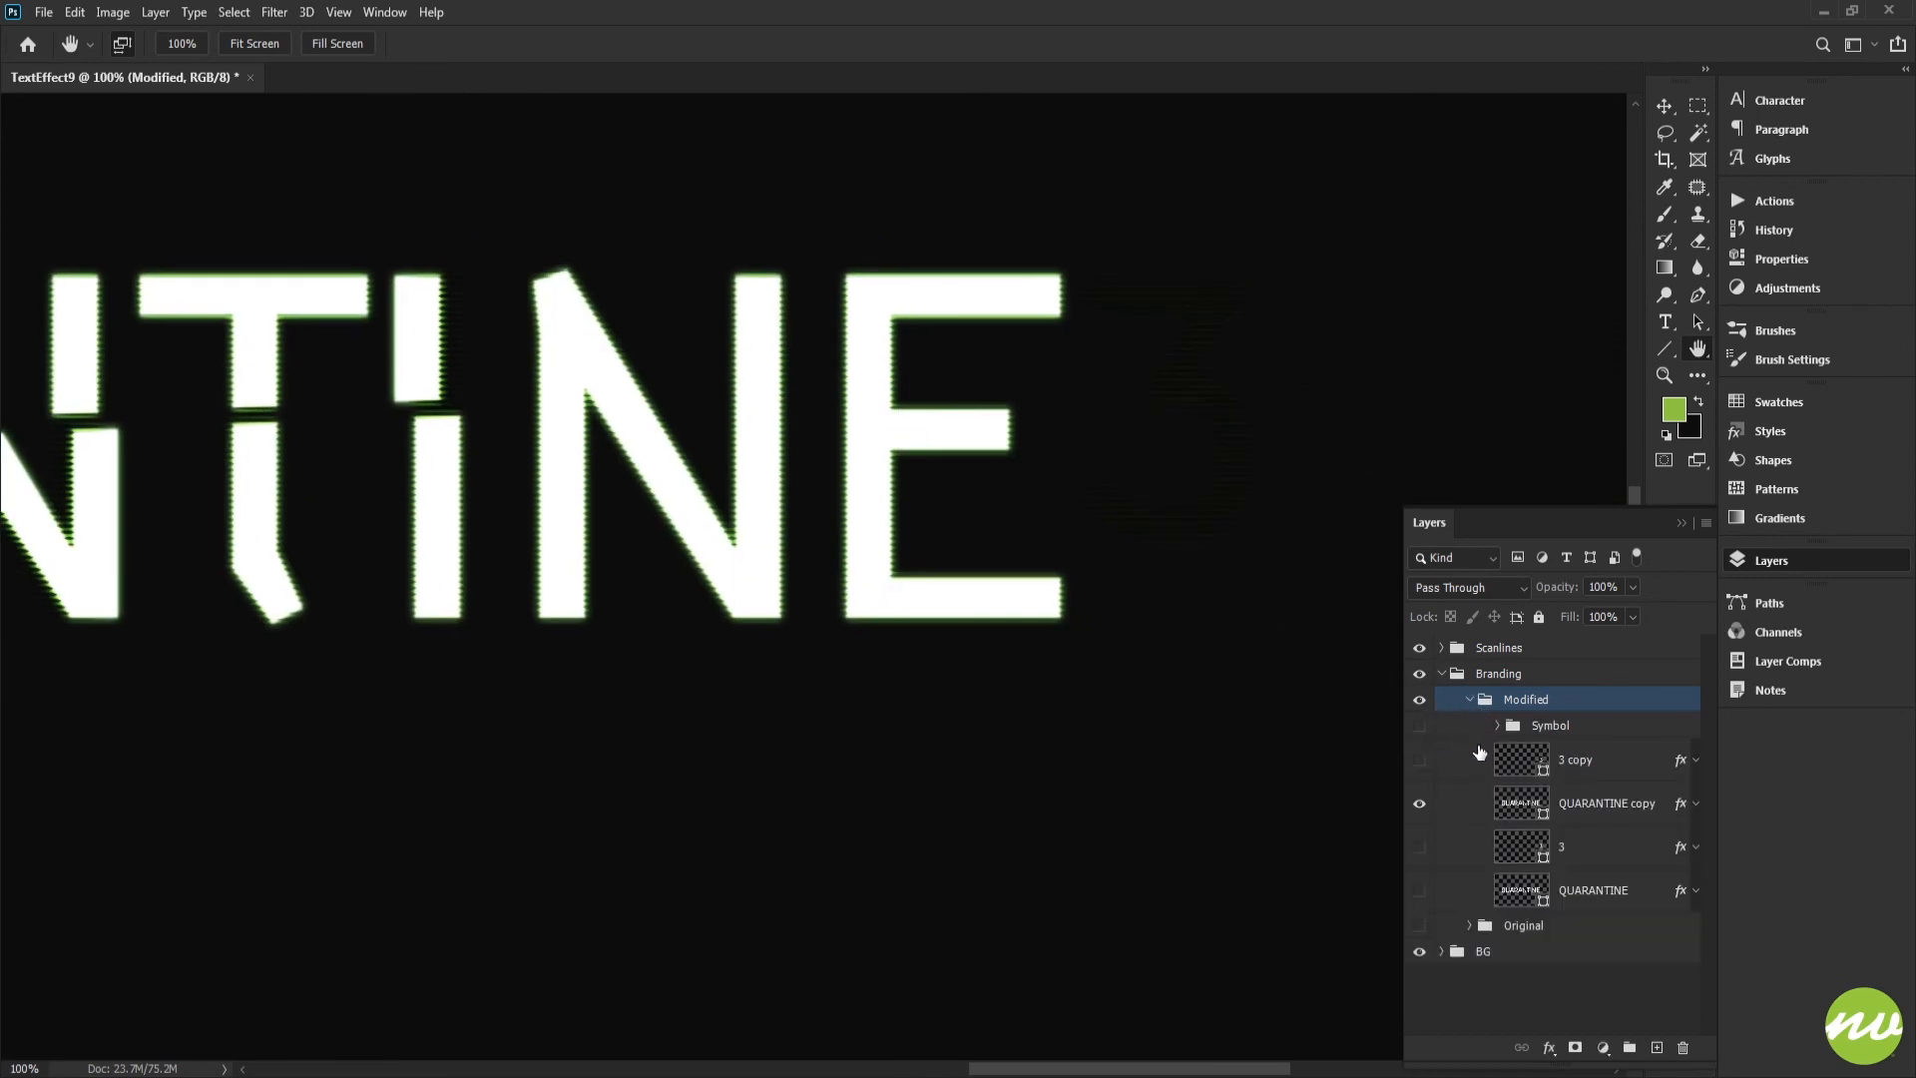
click(1419, 761)
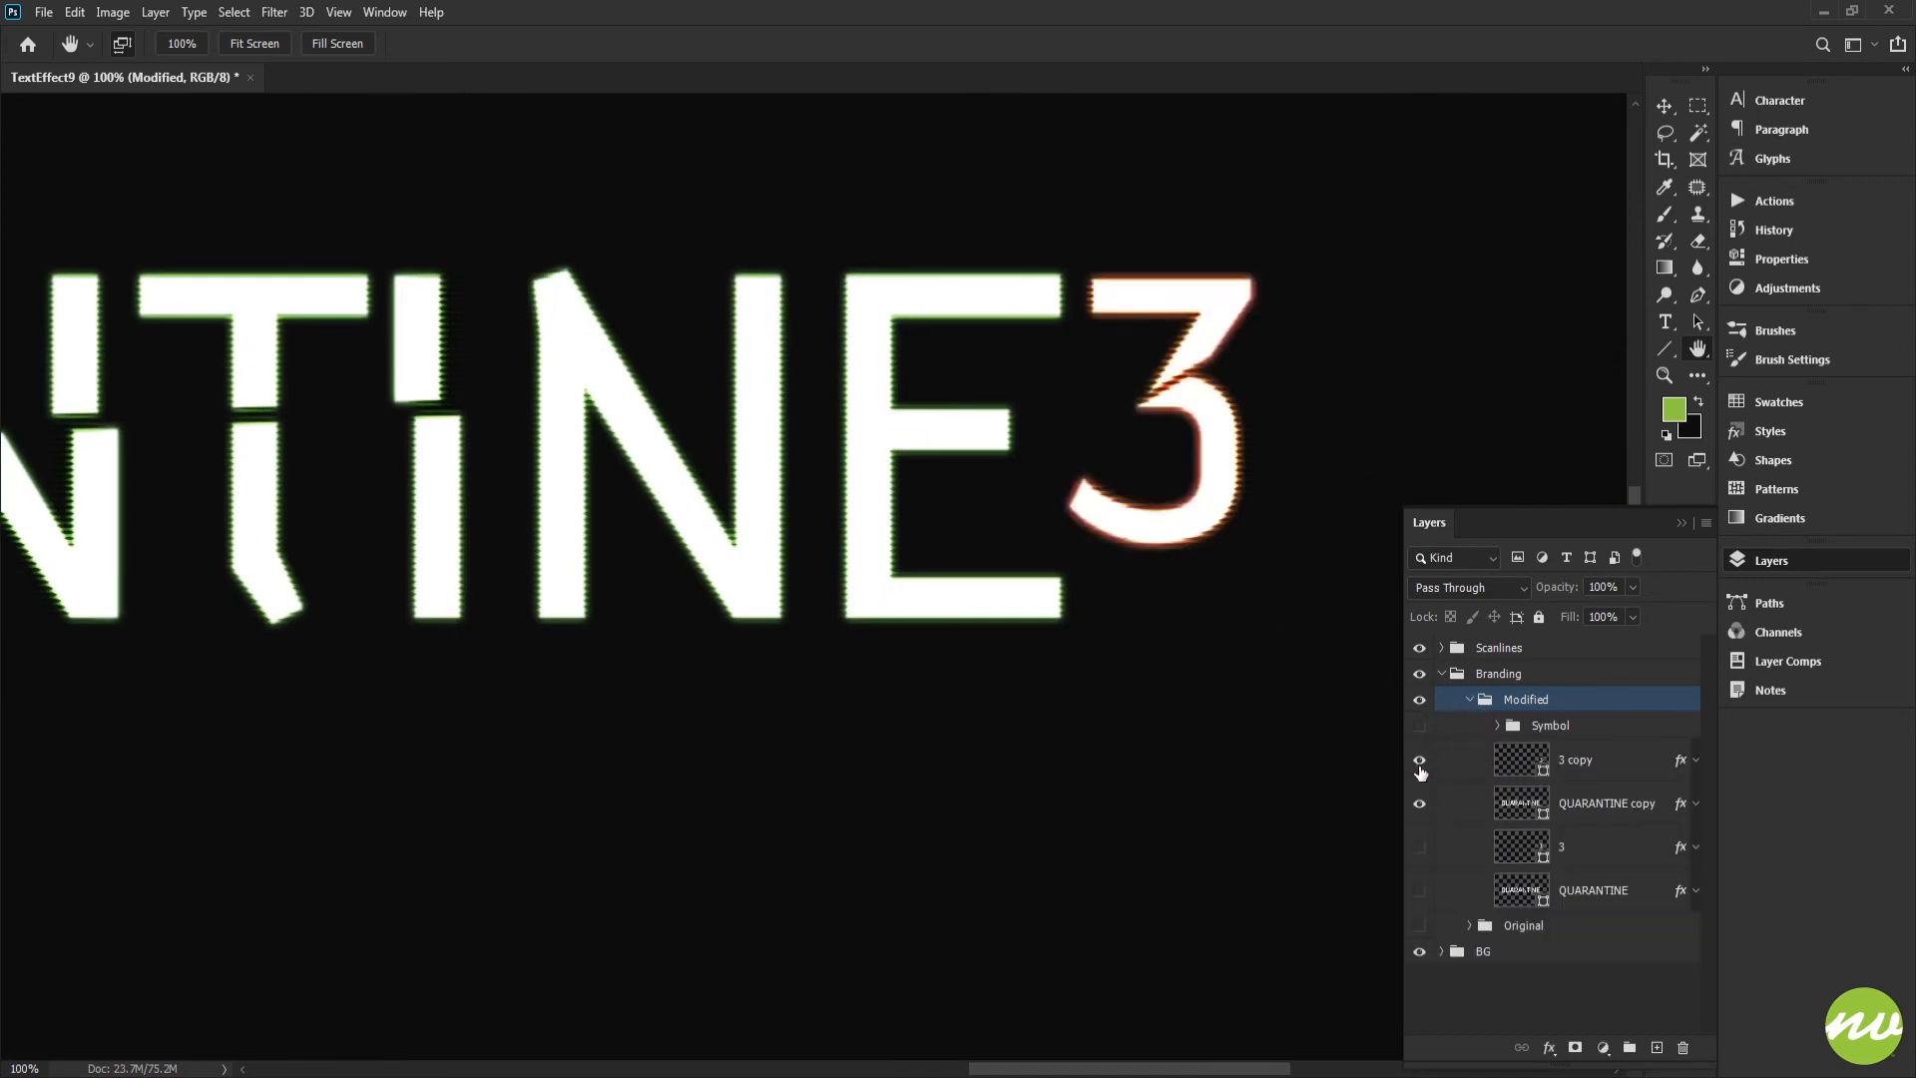
click(1470, 700)
Compare the Original and Modified groups around the superscript 3, leaving only Modified visible, and view the whole design.
click(1419, 700)
click(1417, 726)
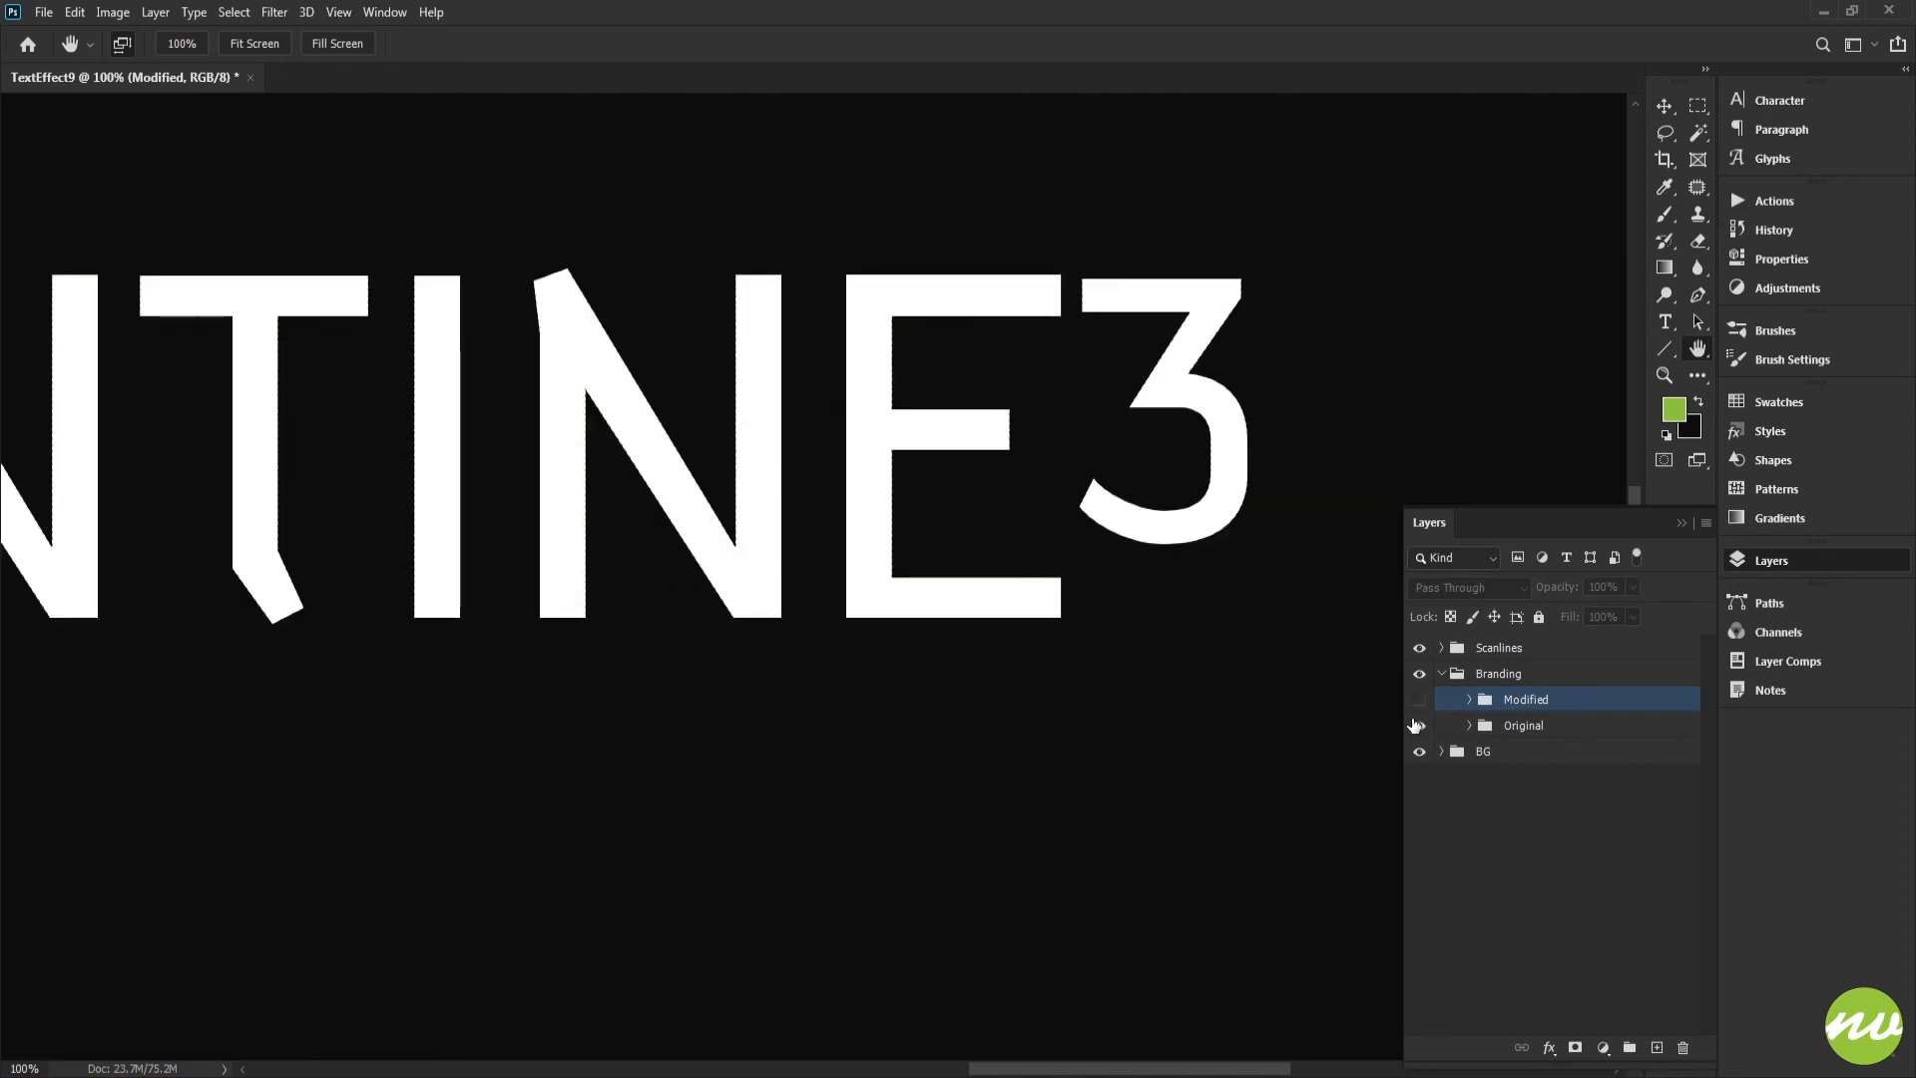
click(1417, 725)
click(1419, 700)
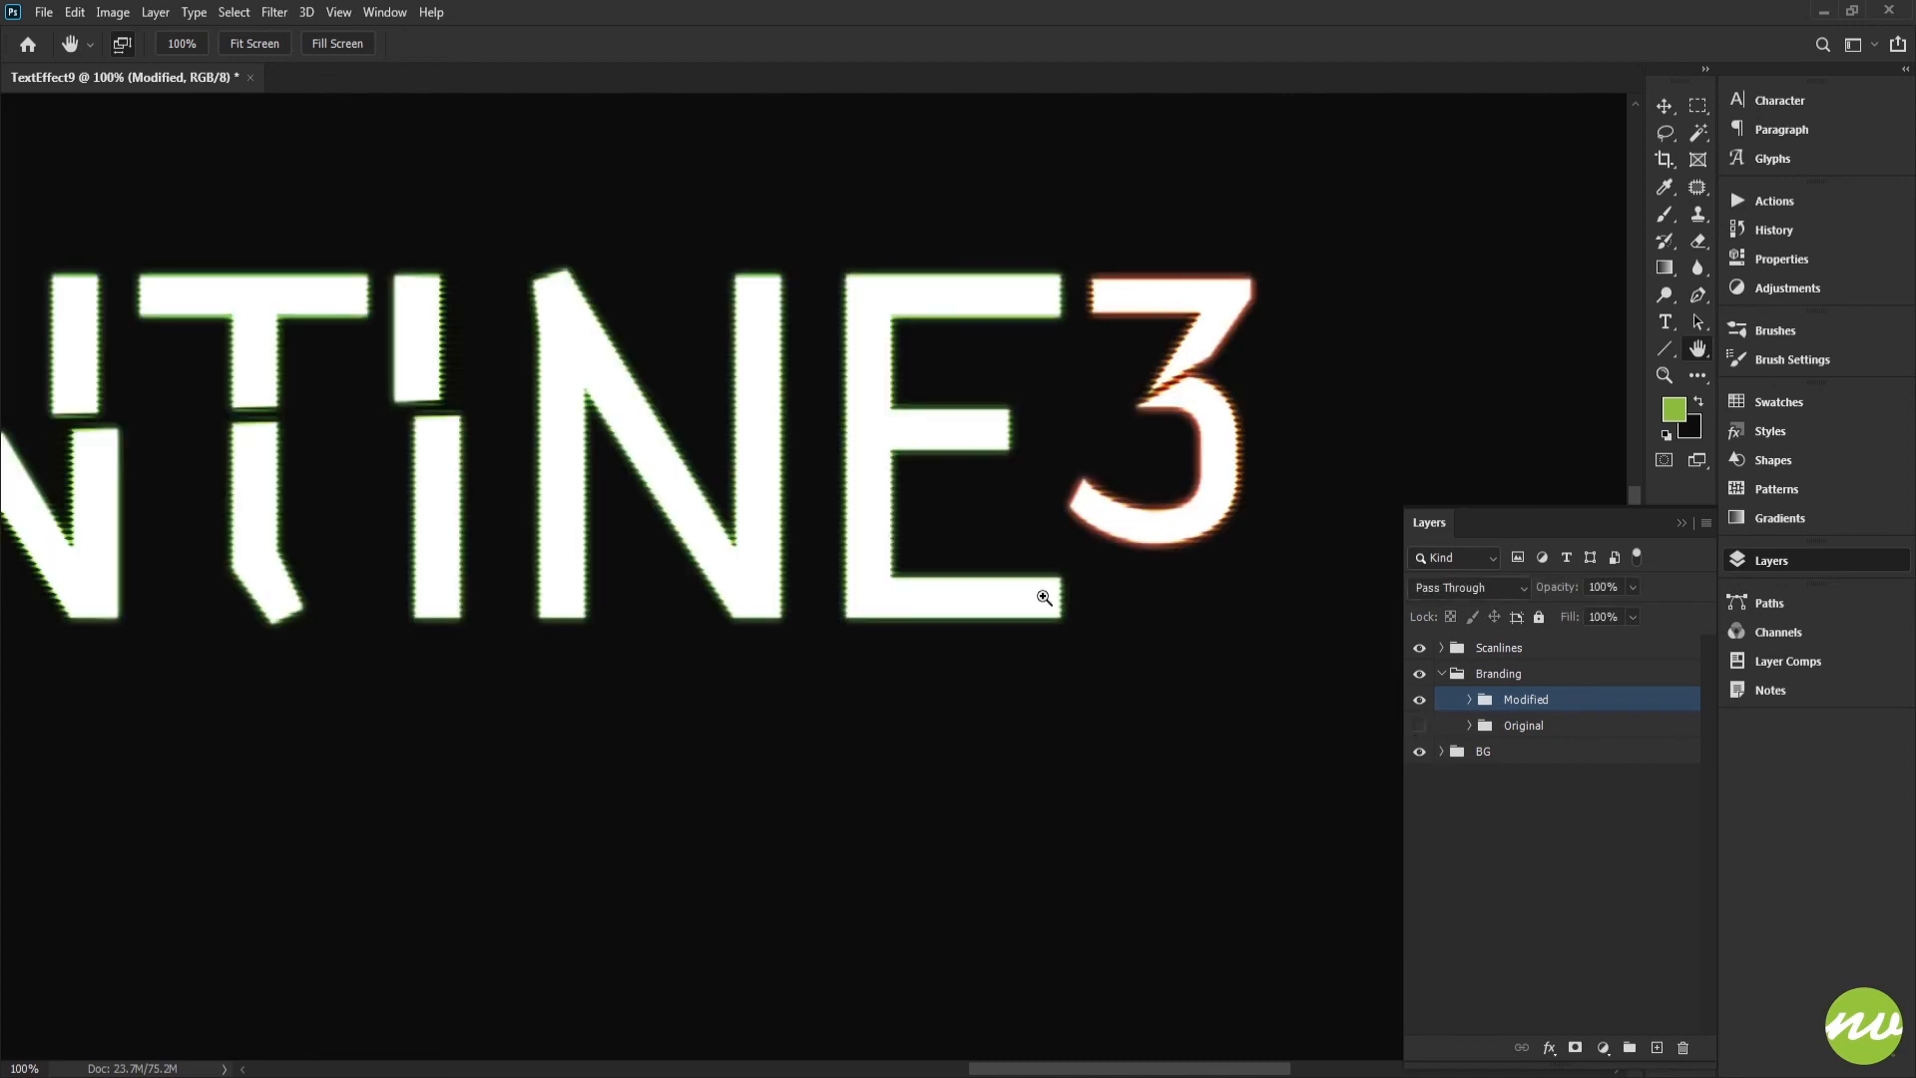
key(ctrl+0)
key(x)
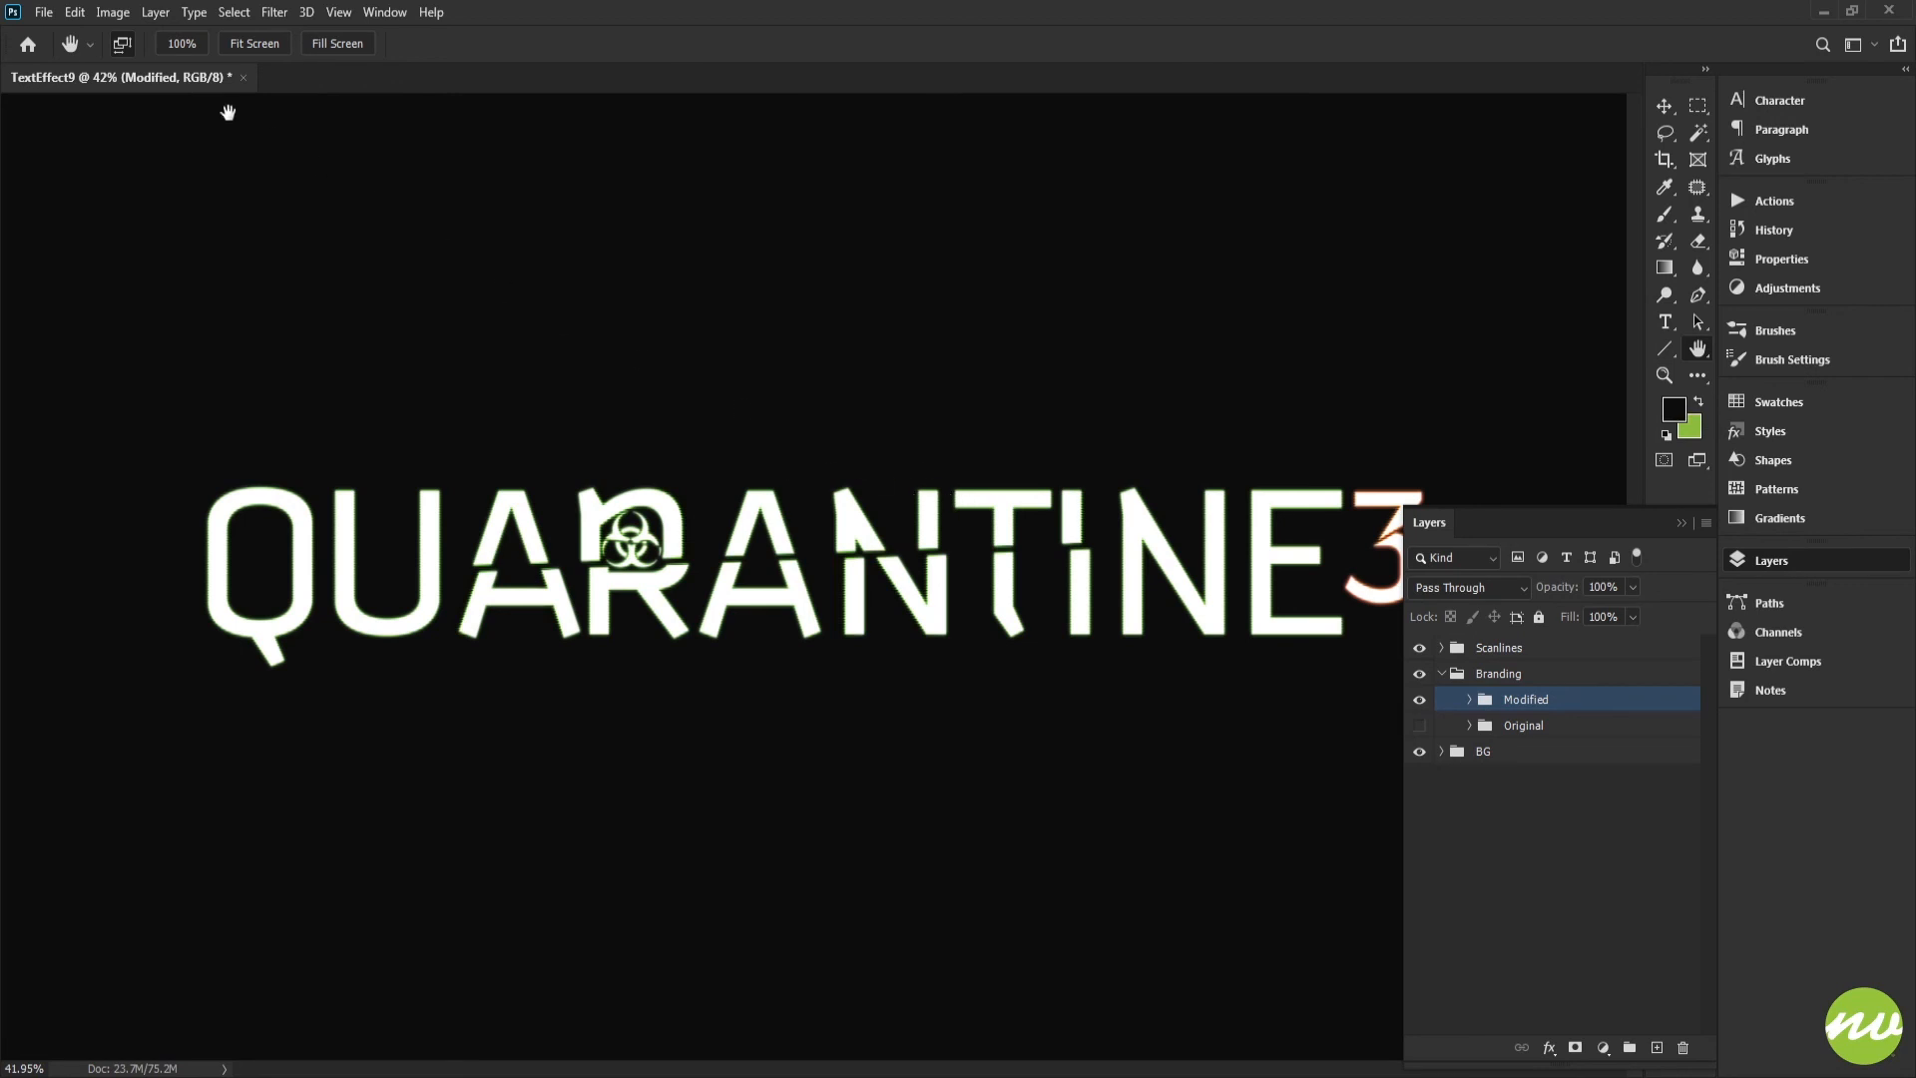
Save the document as TextEffect9.psd in the Workfiles folder with layers kept.
click(43, 14)
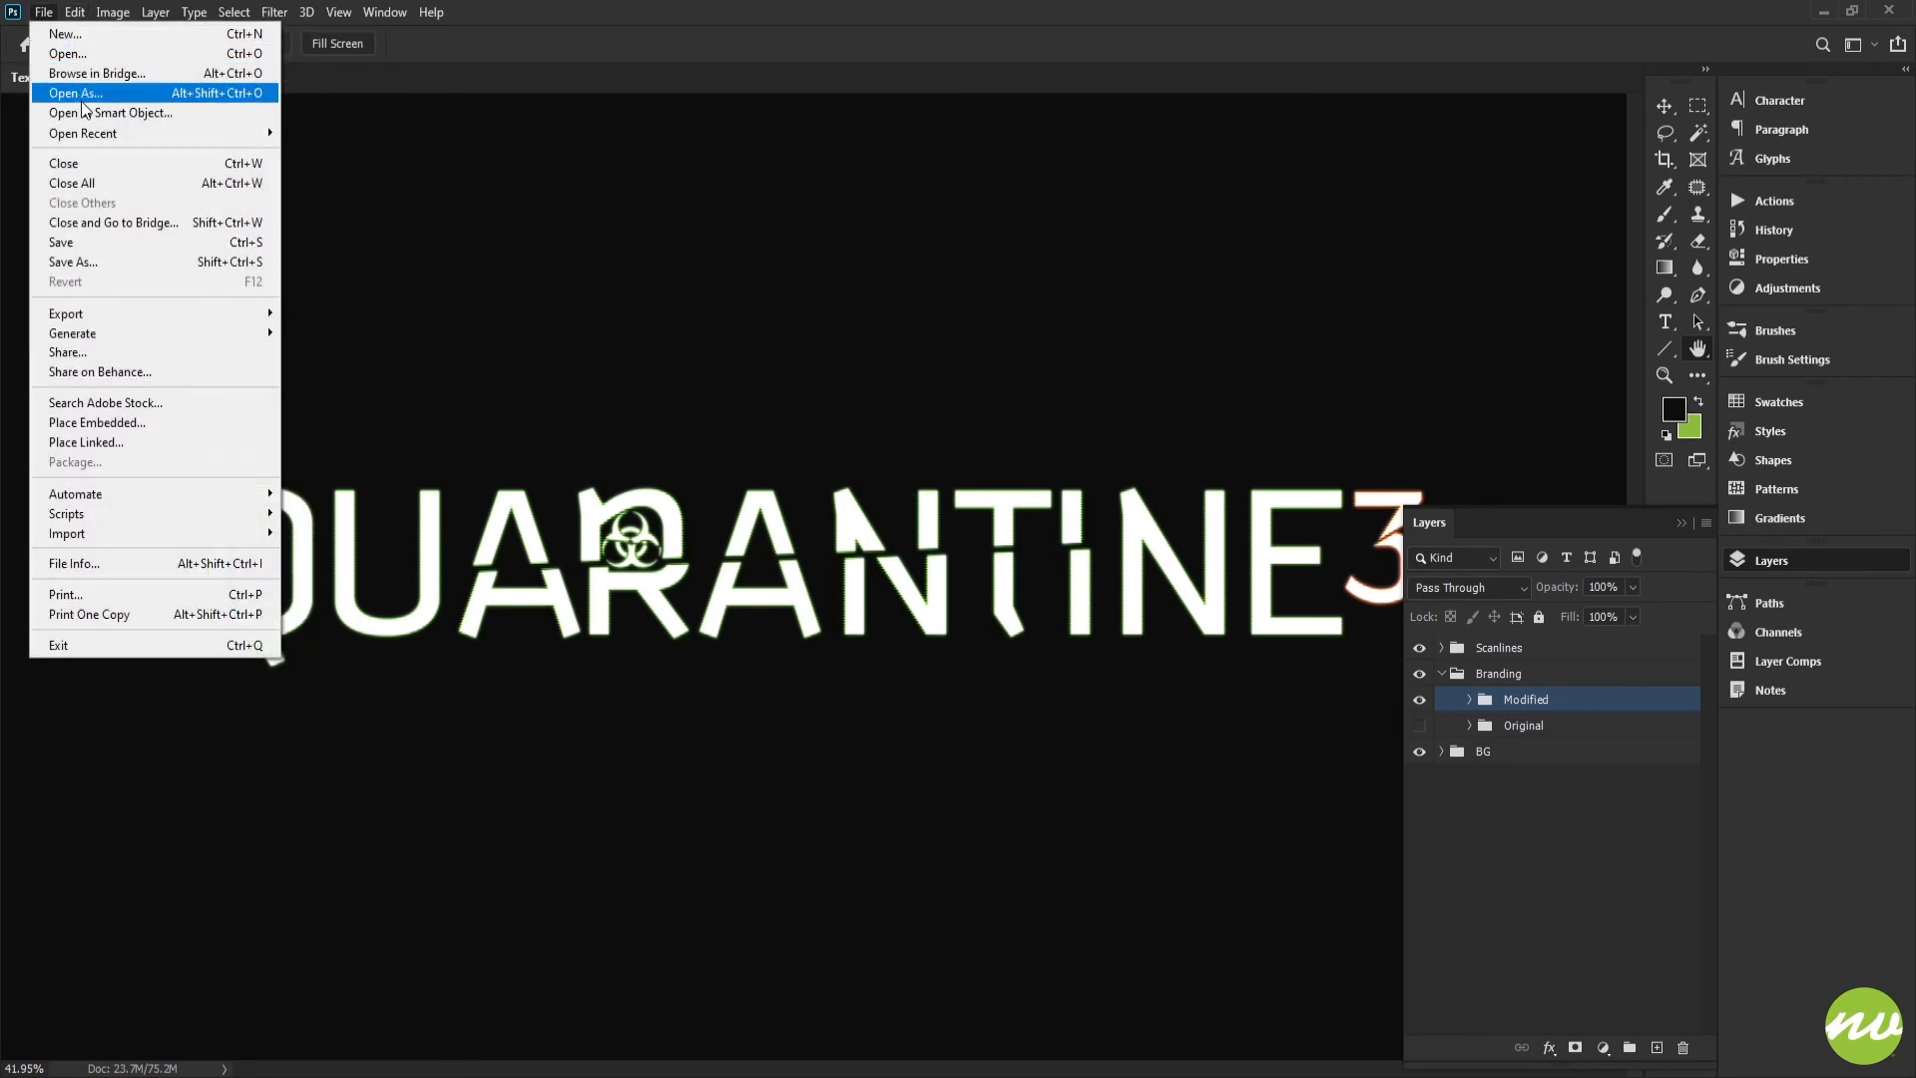
click(108, 248)
click(236, 677)
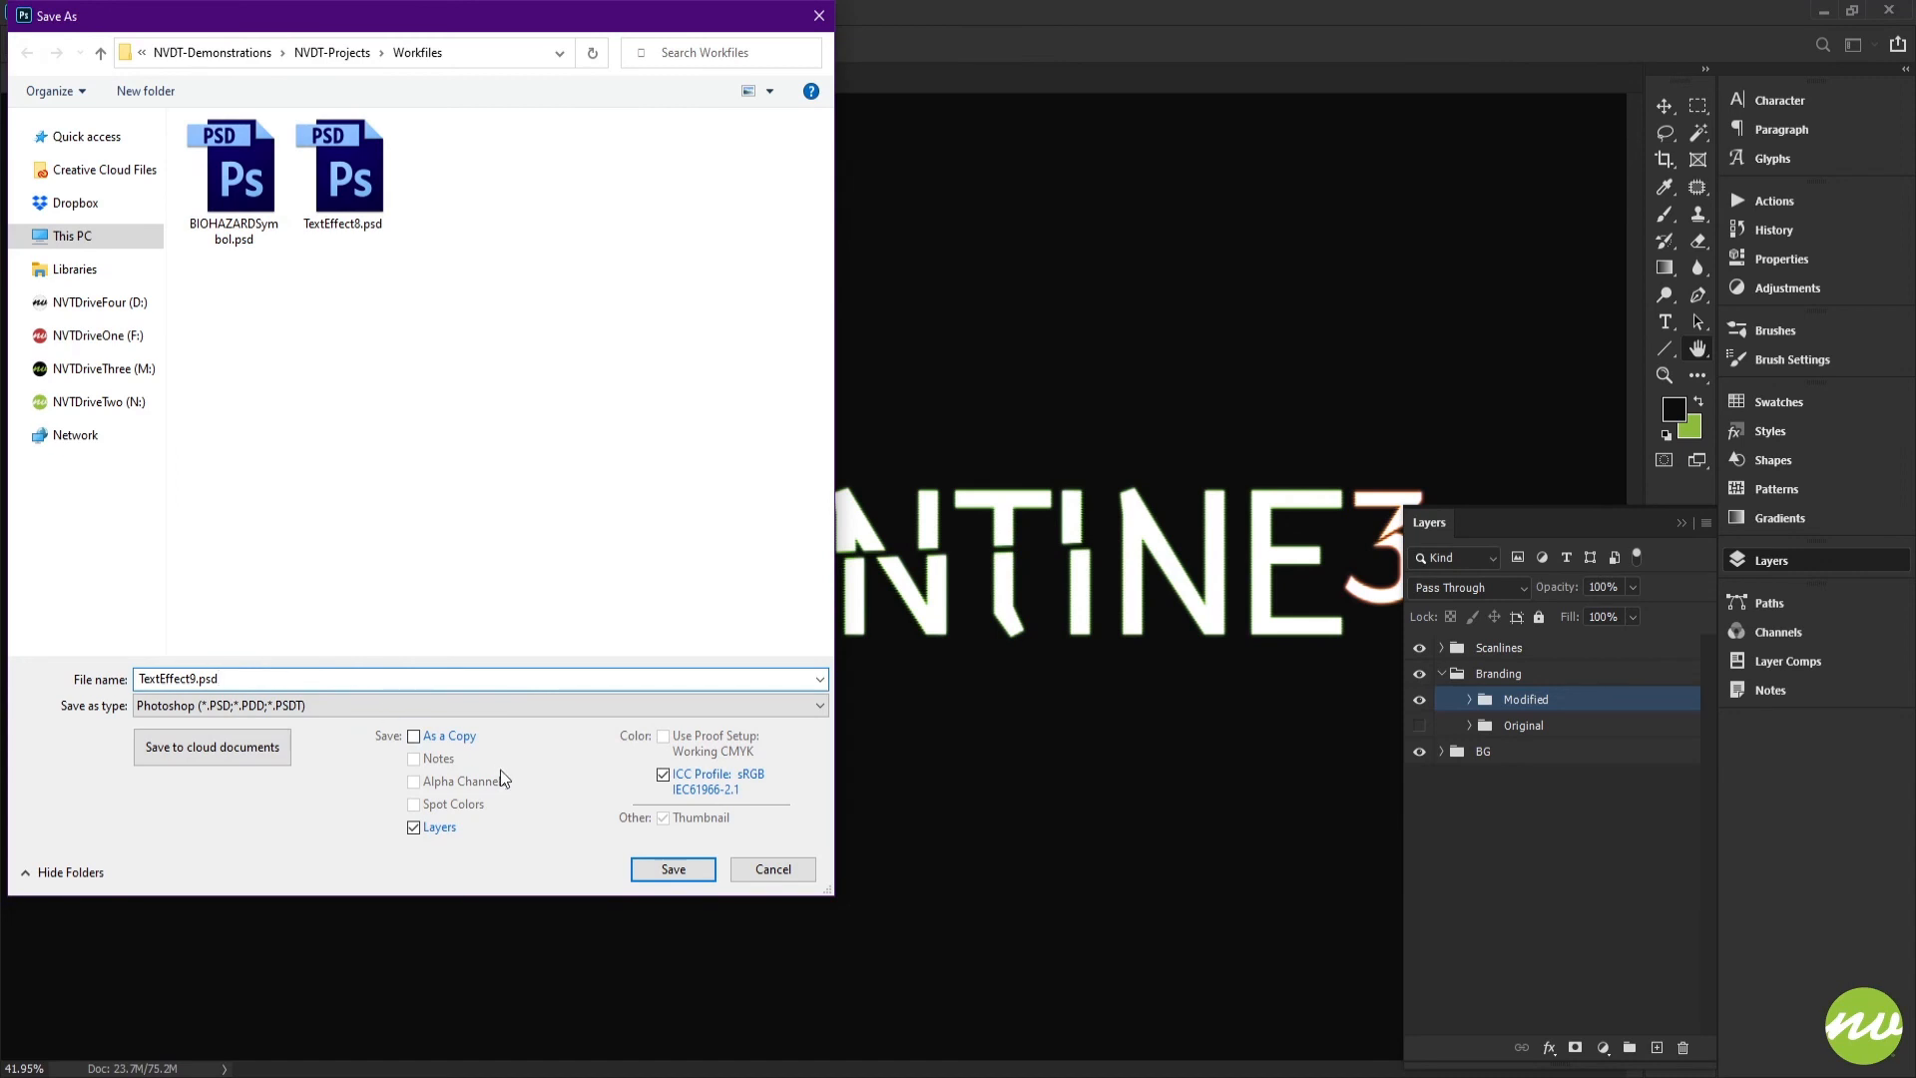
click(661, 870)
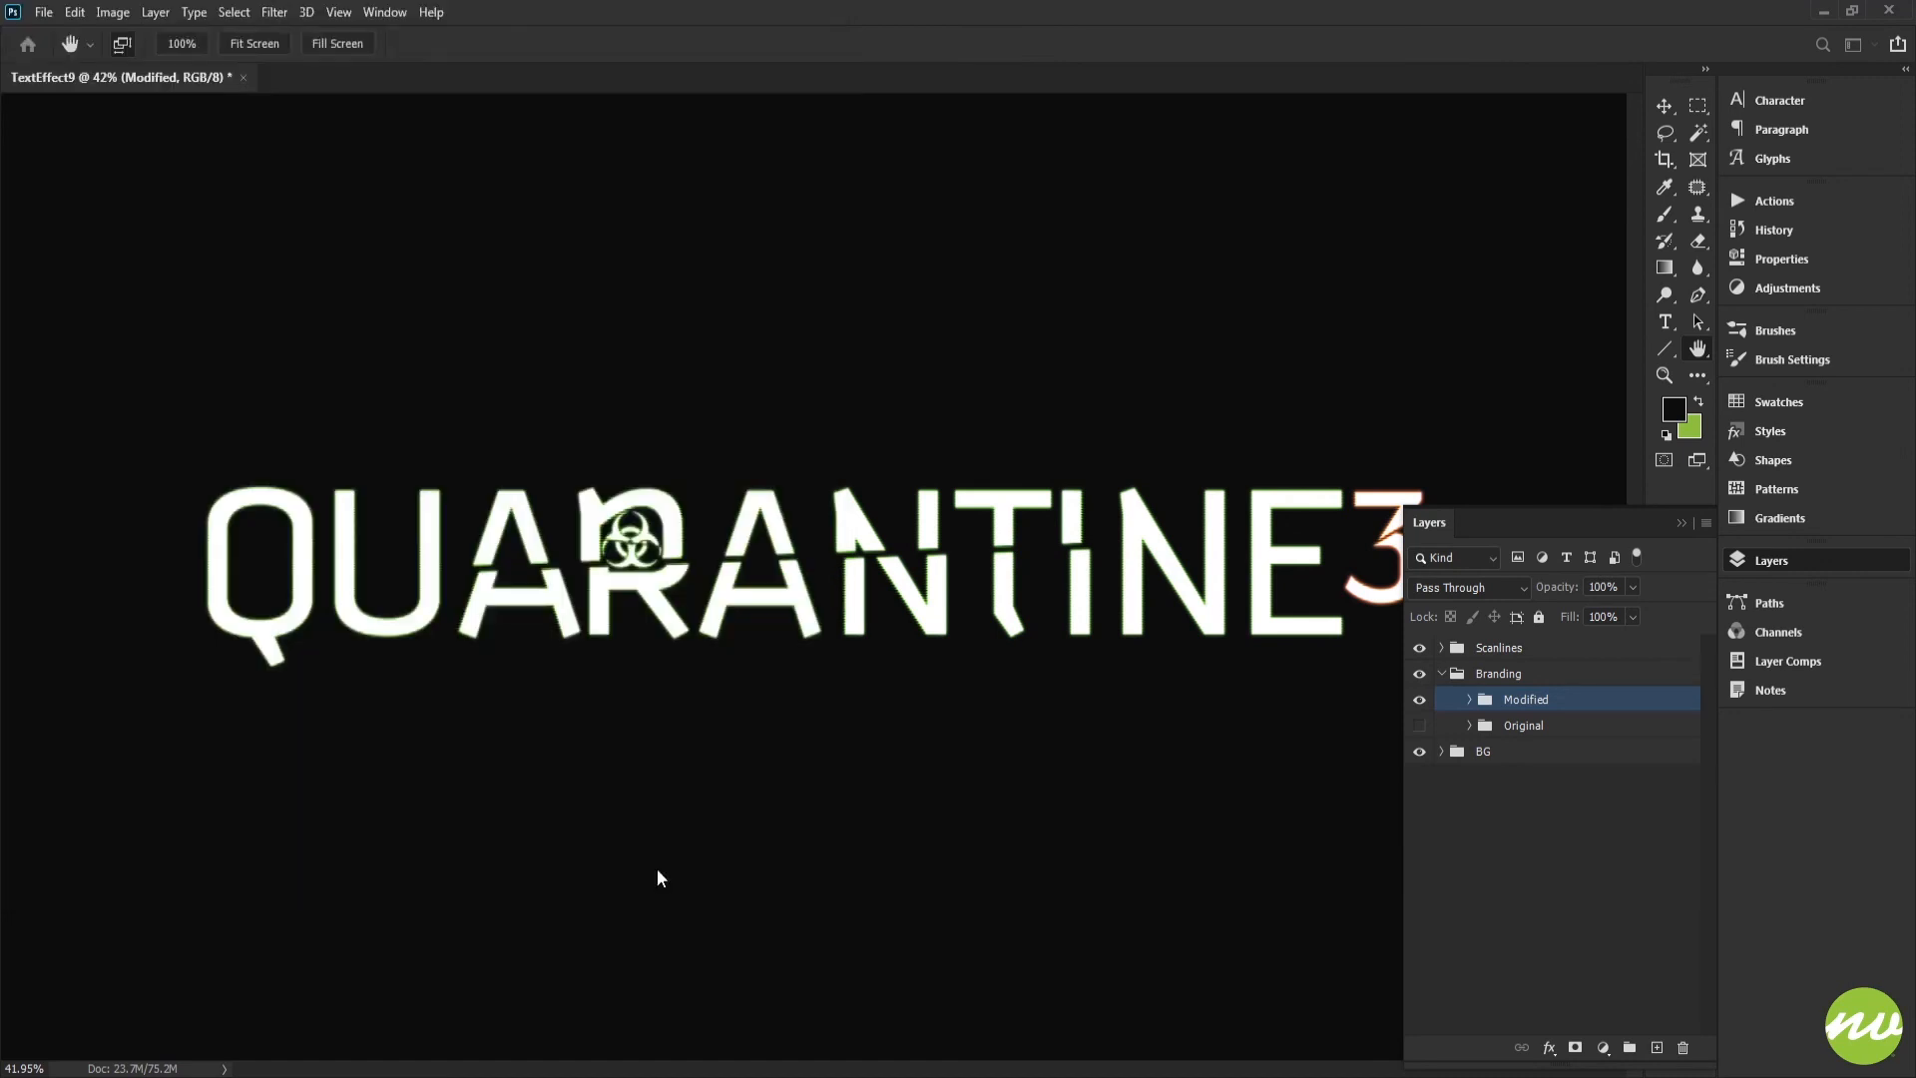
click(1068, 341)
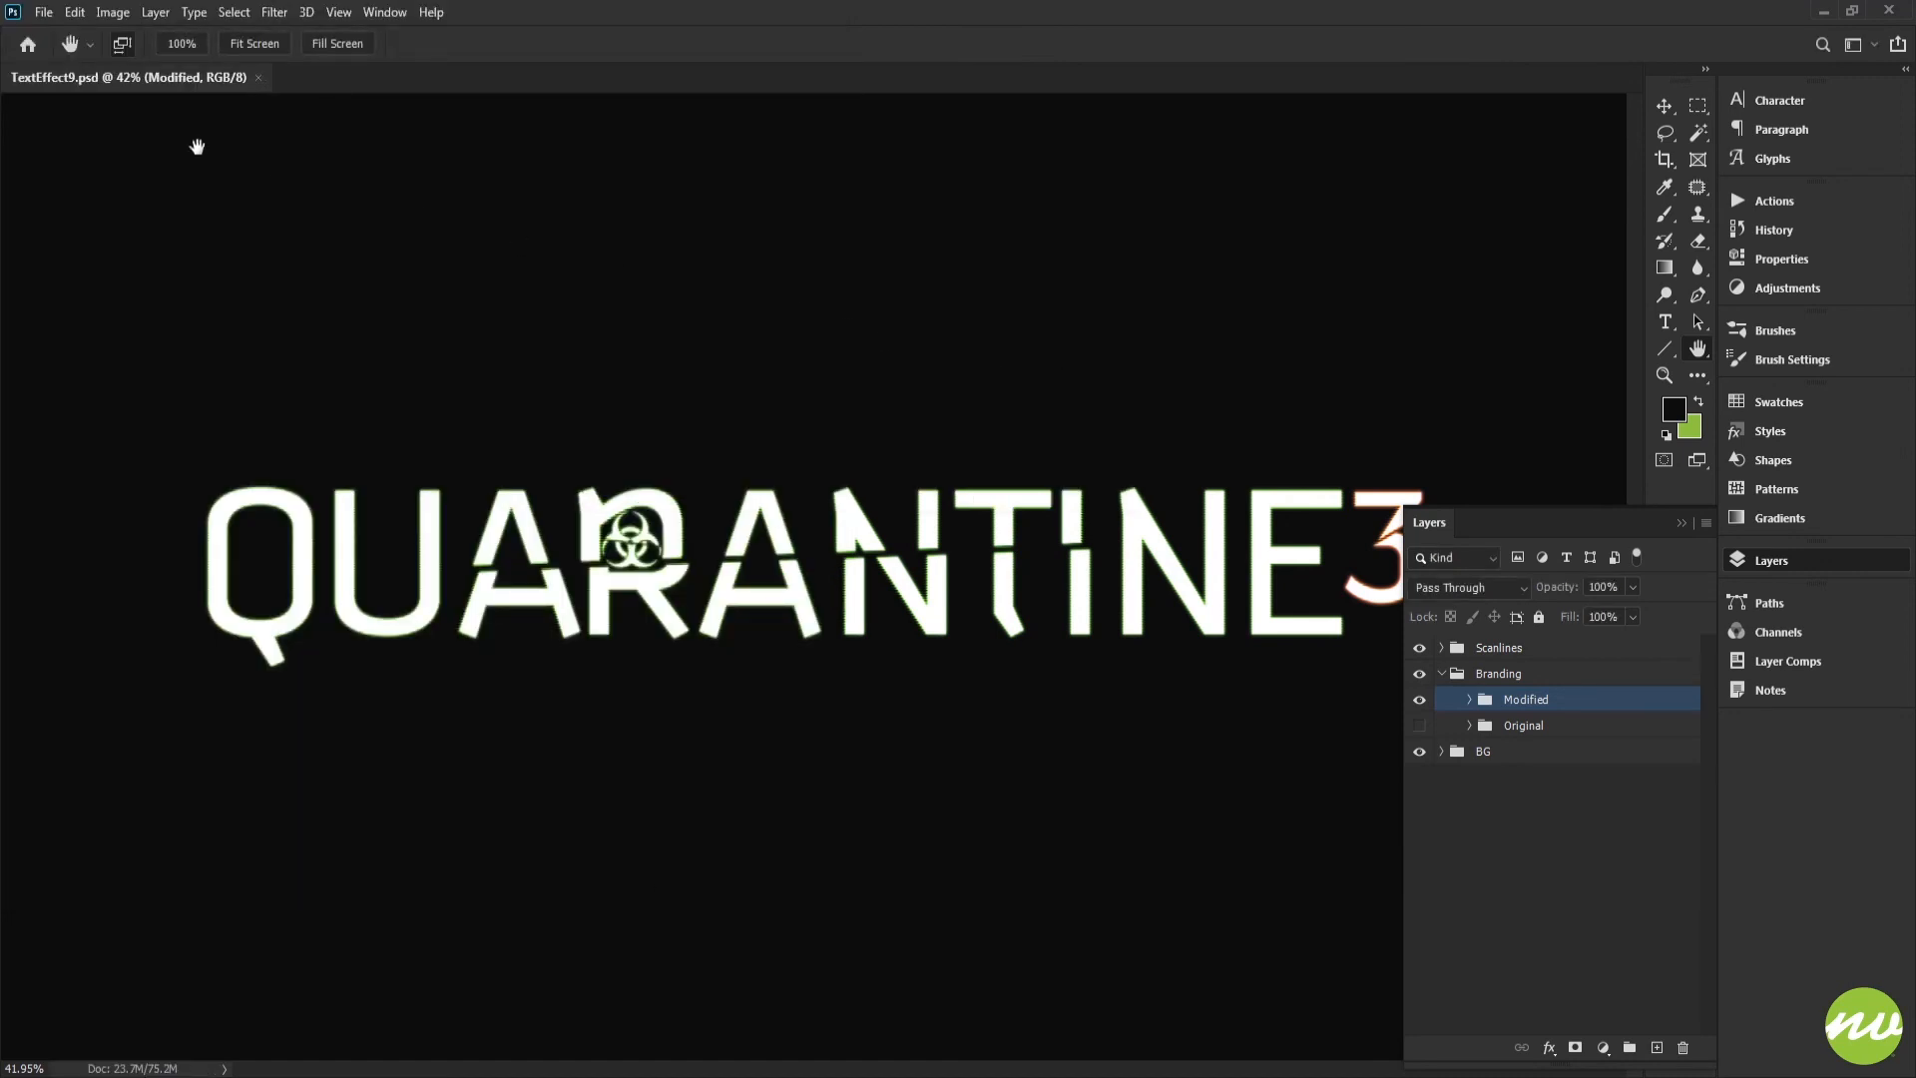
Save a JPEG version of TextEffect9 in the Previews folder.
click(44, 12)
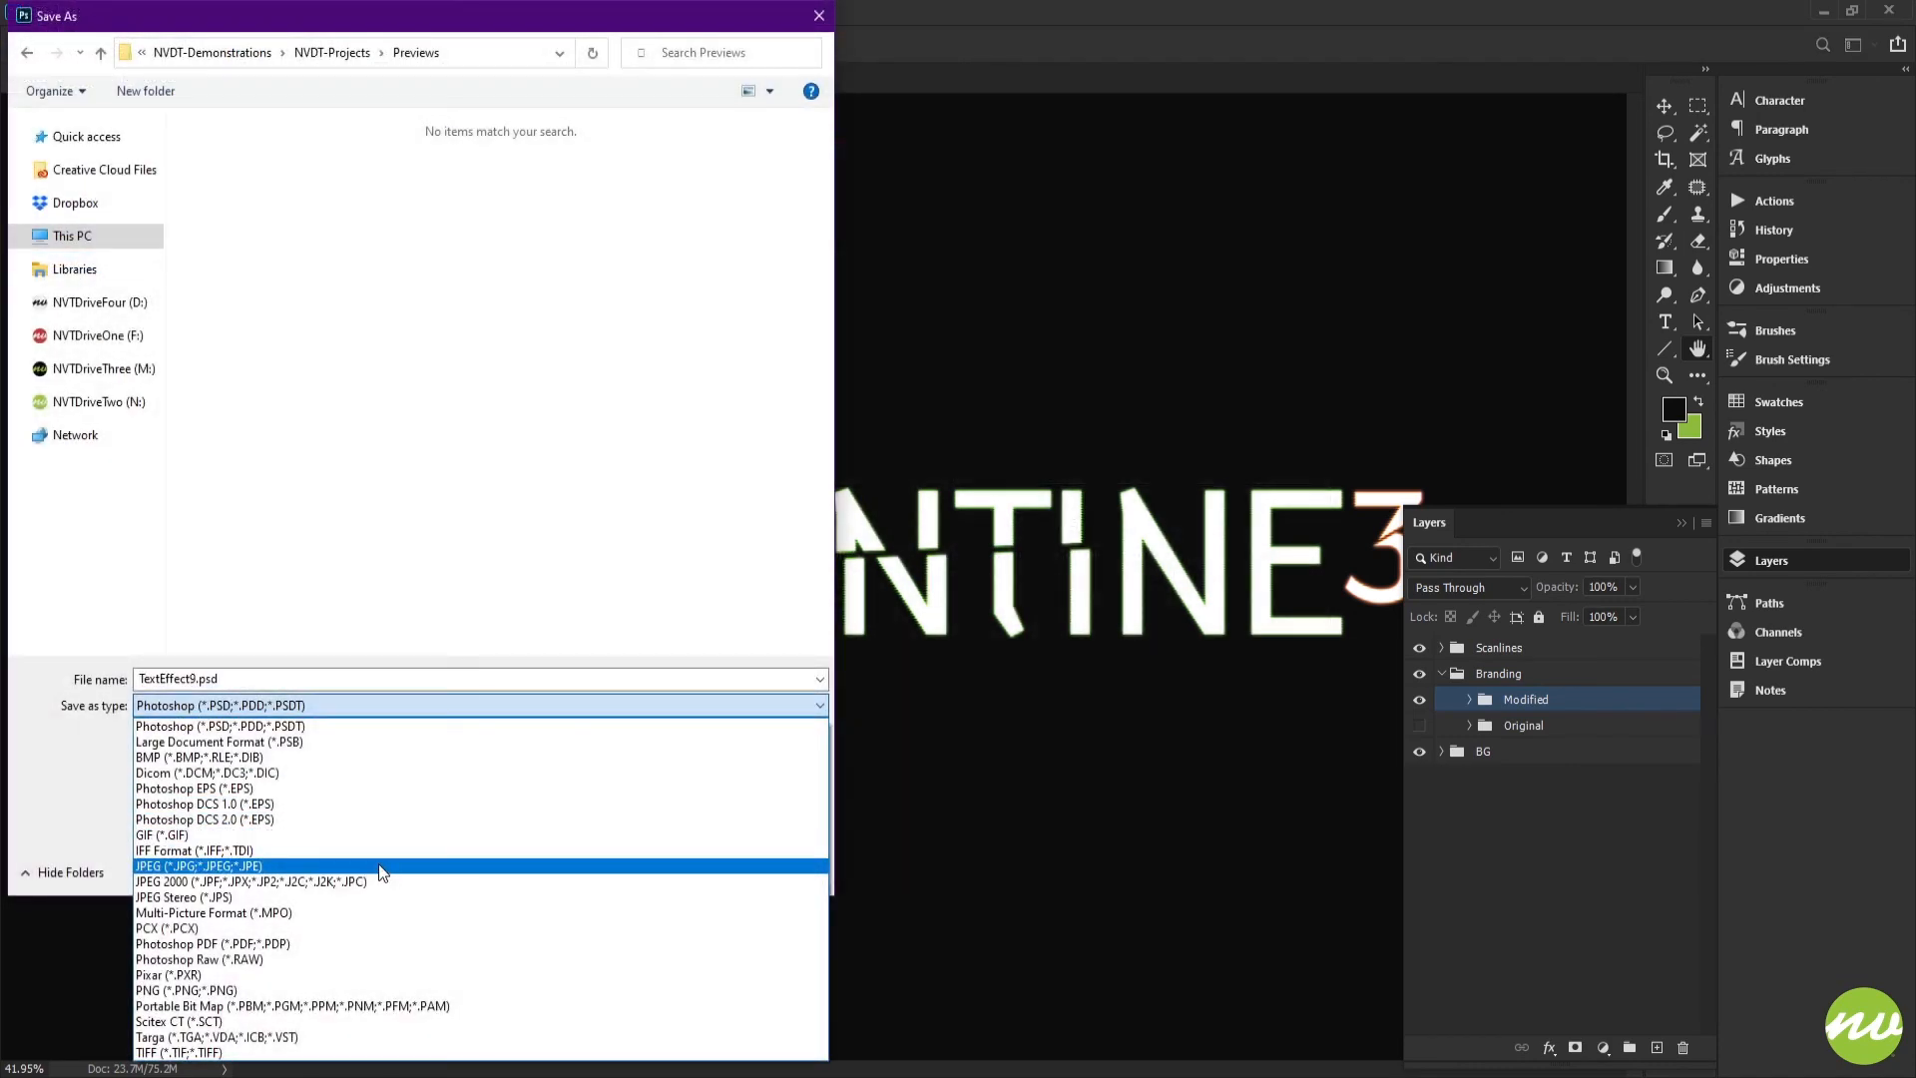
click(379, 864)
click(666, 982)
click(1033, 285)
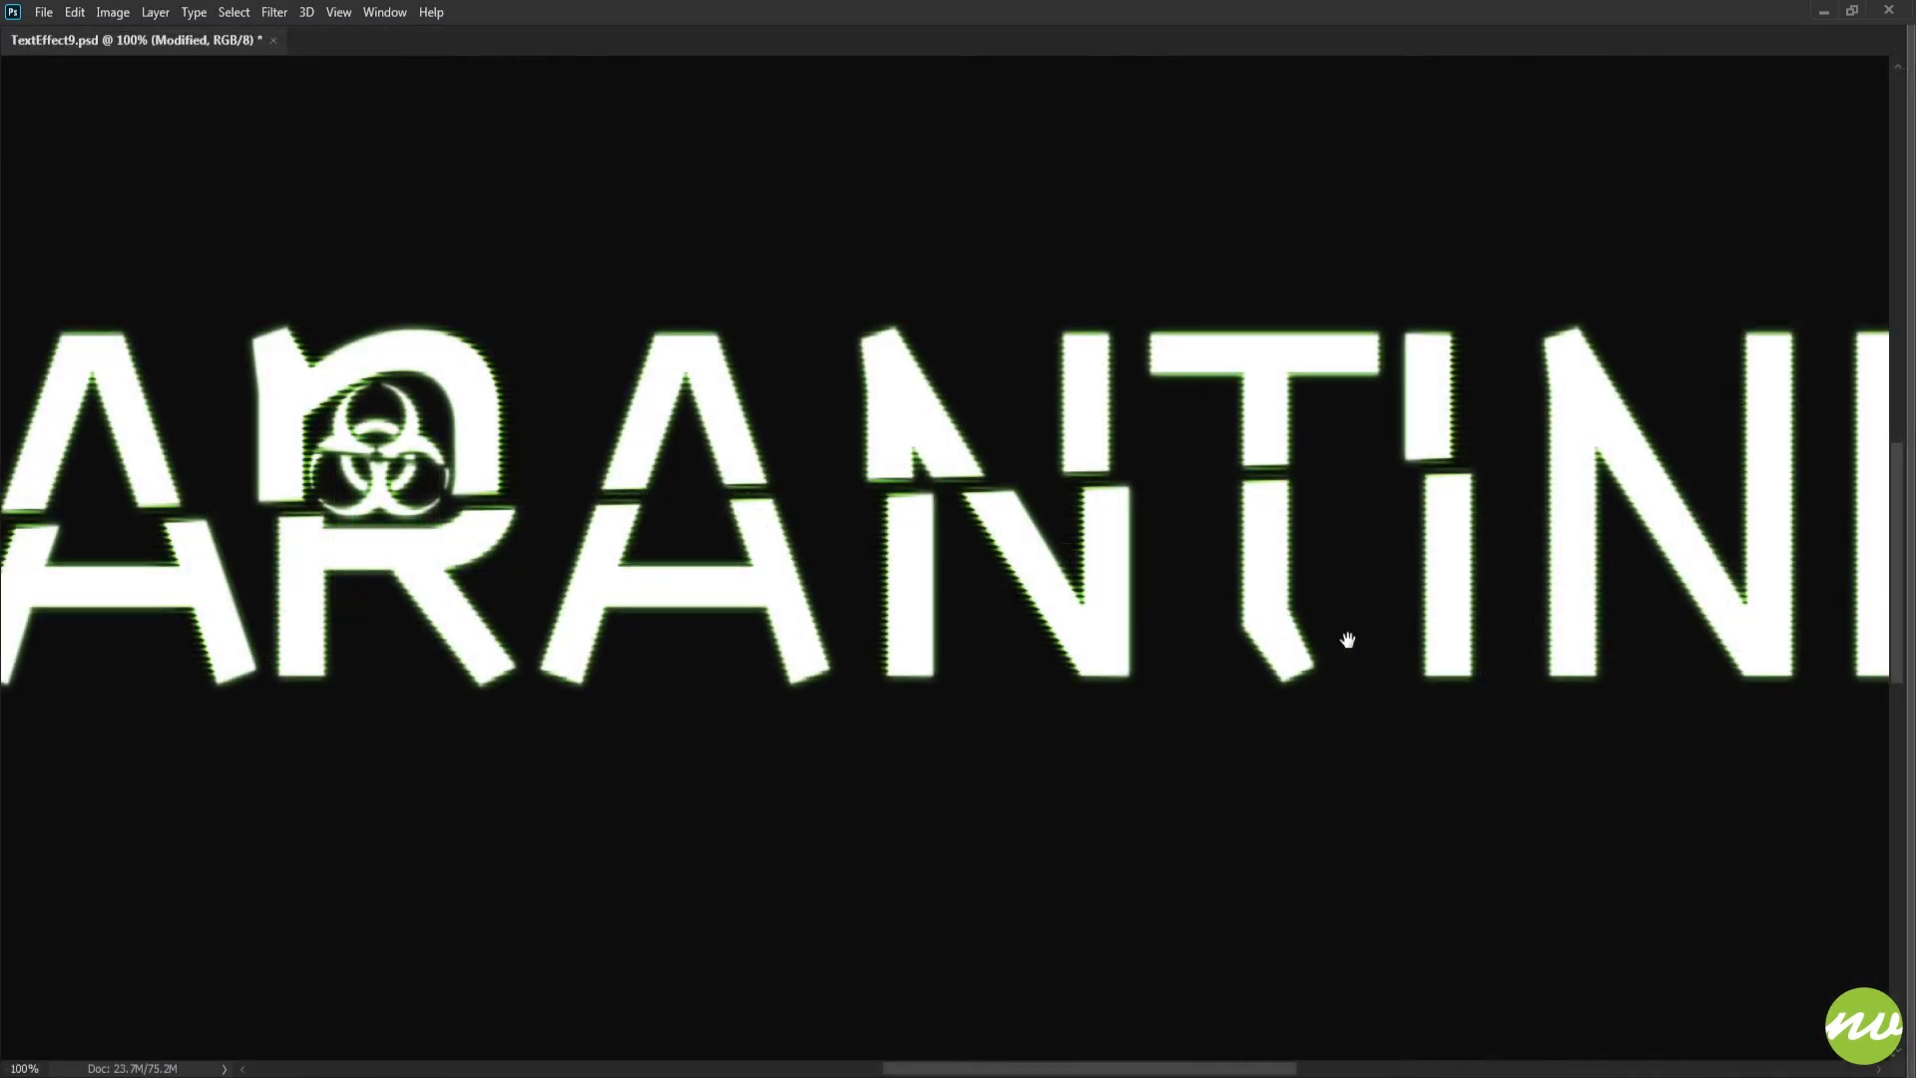
Review the complete QUARANTINE lettering with its superscript 3 at 50% zoom.
key(ctrl+0)
key(ctrl+plus)
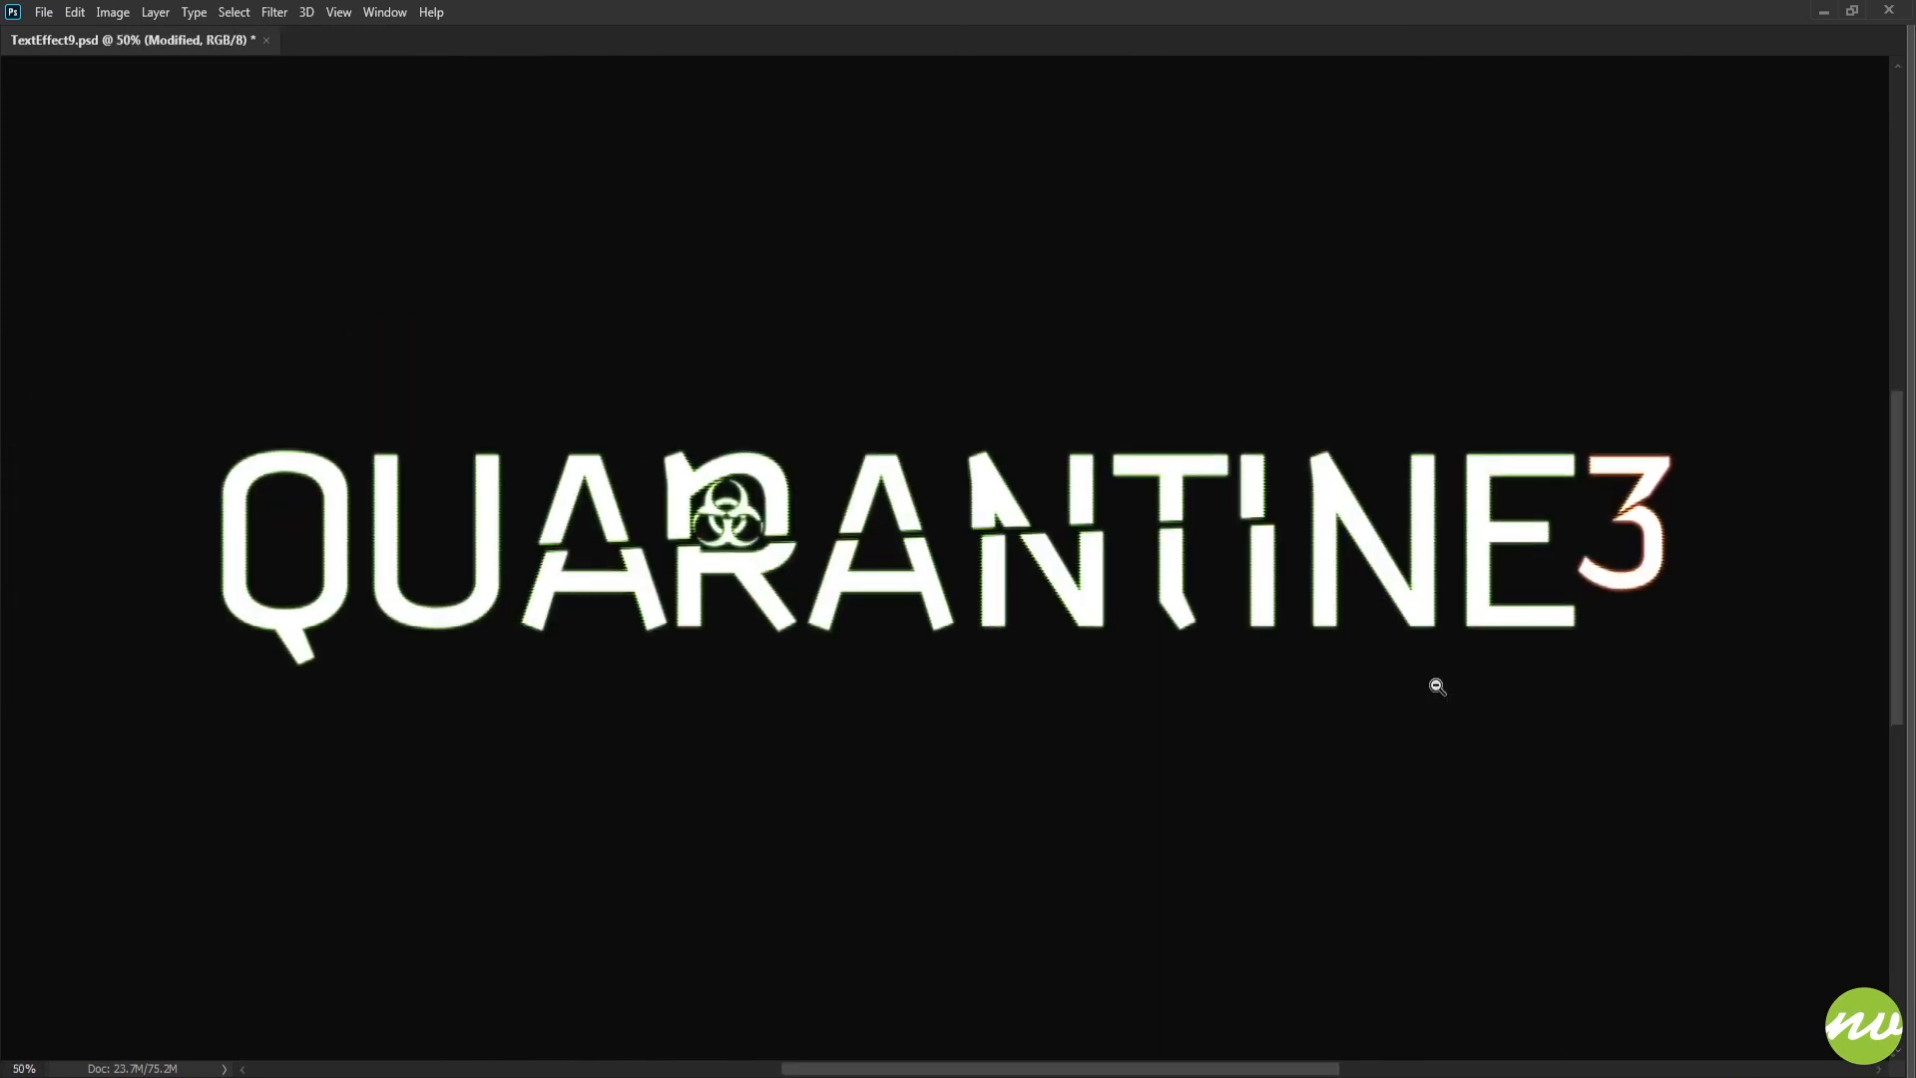
key(ctrl+plus)
key(ctrl+minus)
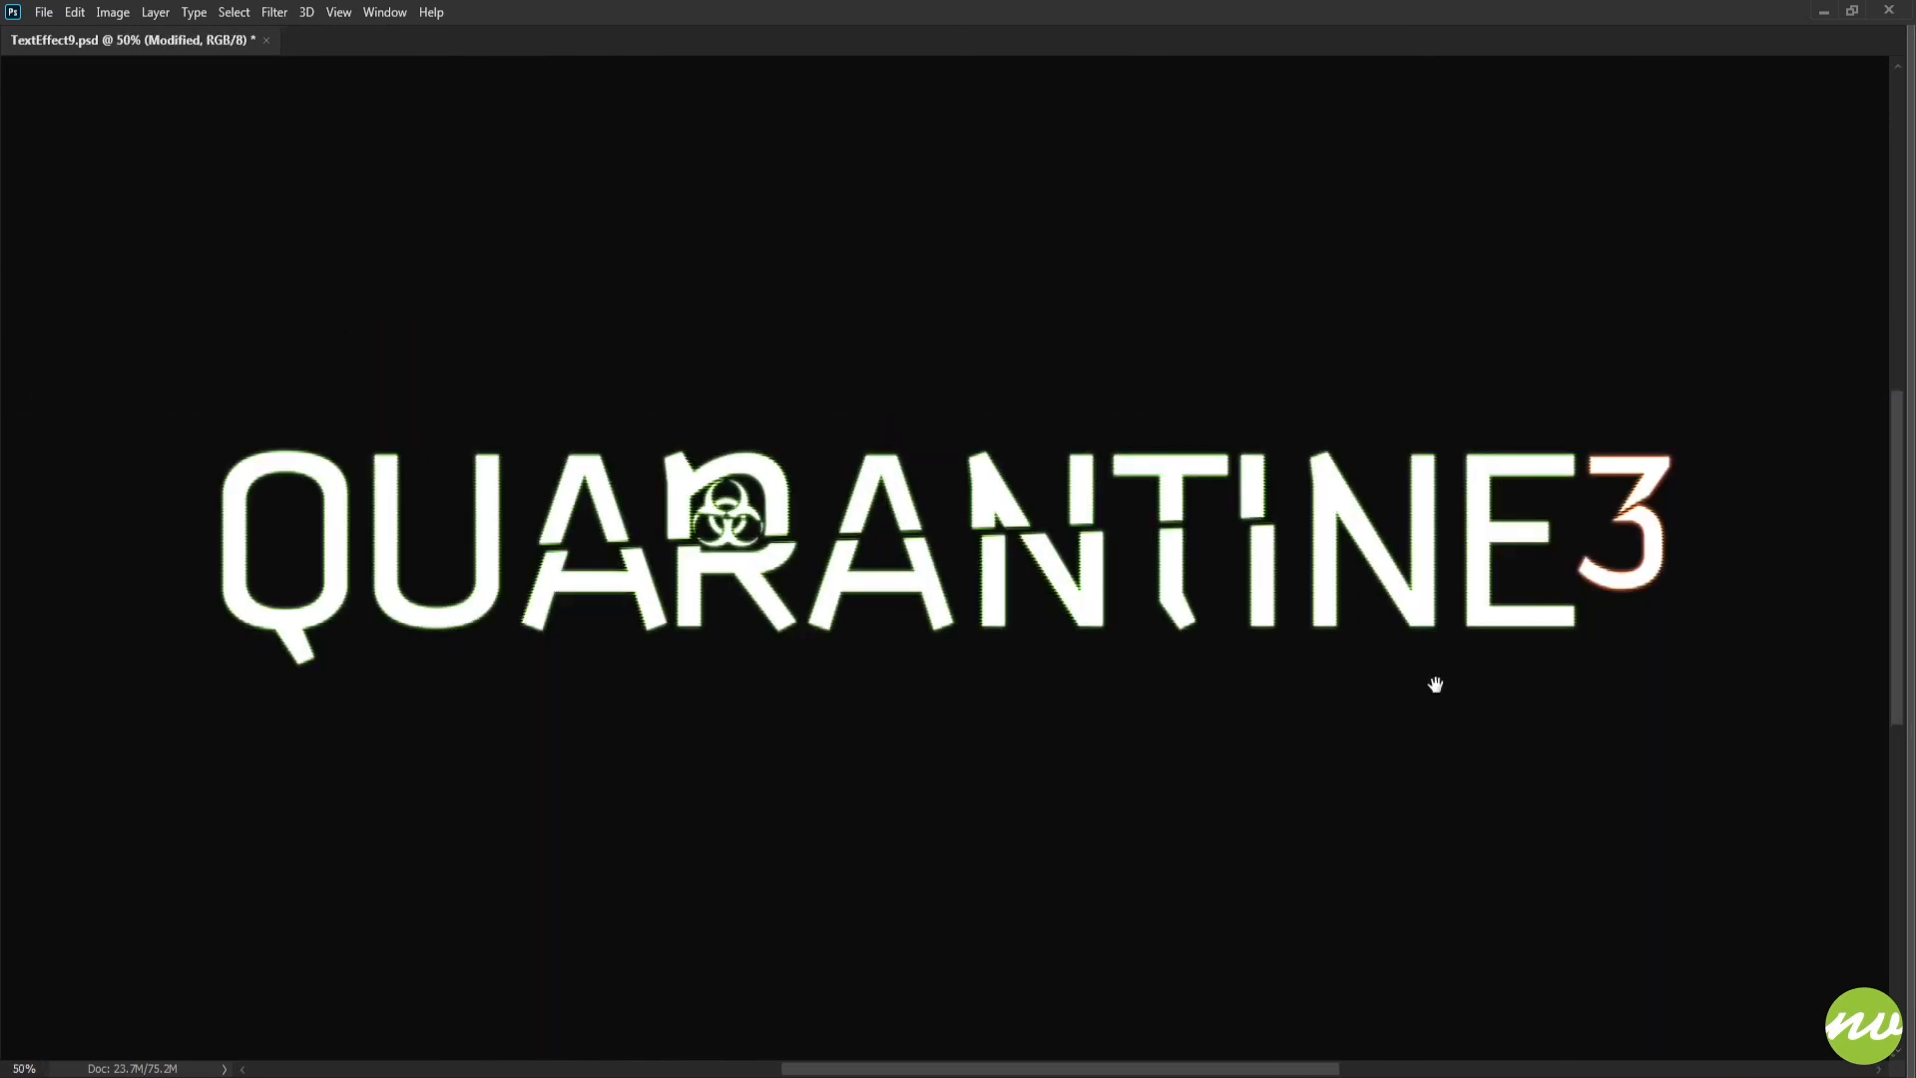